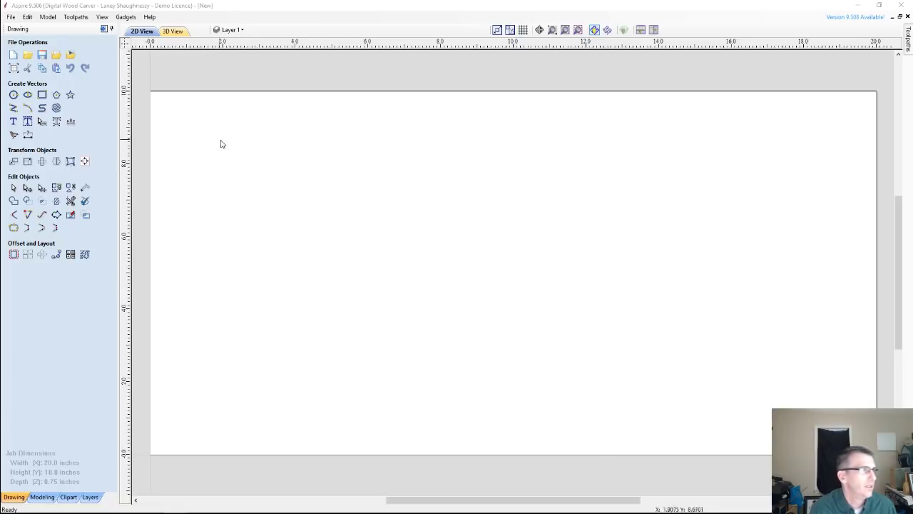
Step: Accept the existing job setup and draw a 20 by 10 inch square-cornered rectangle around the edge of the material
{"action": "left_click", "coordinate": [12, 68]}
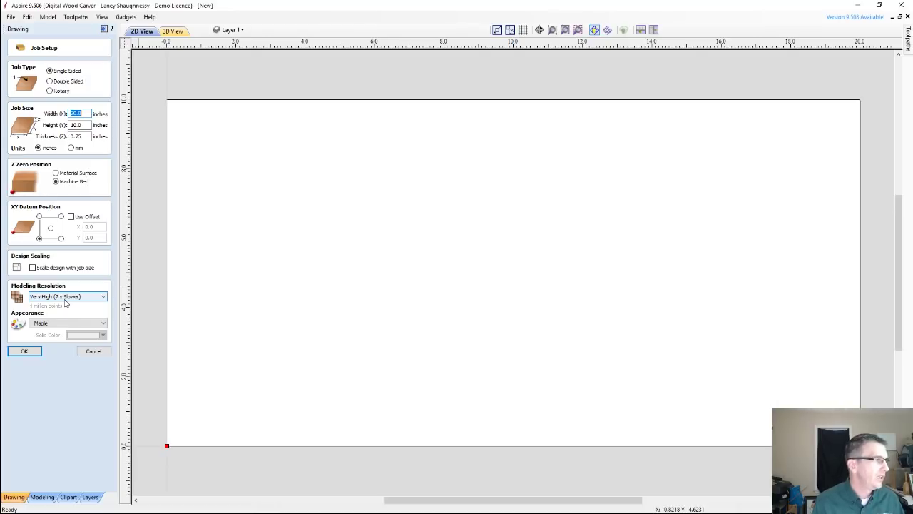
{"action": "left_click", "coordinate": [25, 352]}
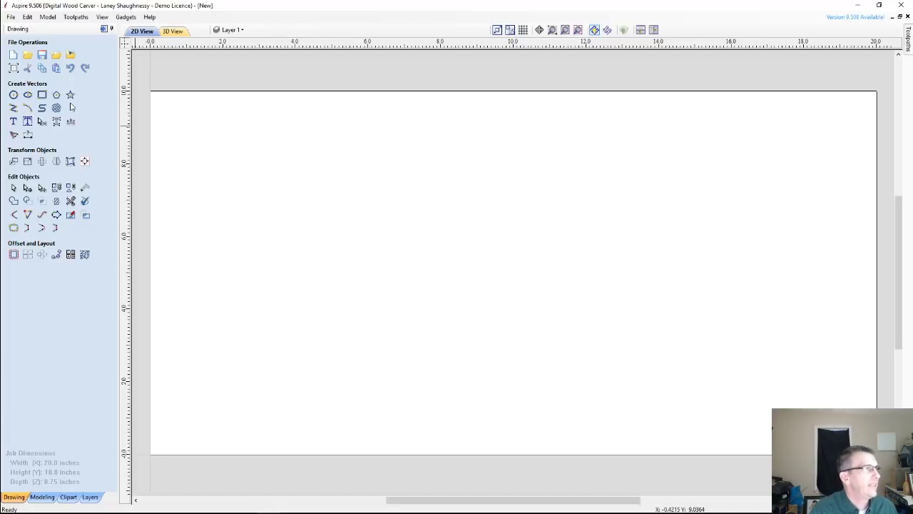
{"action": "left_click", "coordinate": [42, 95]}
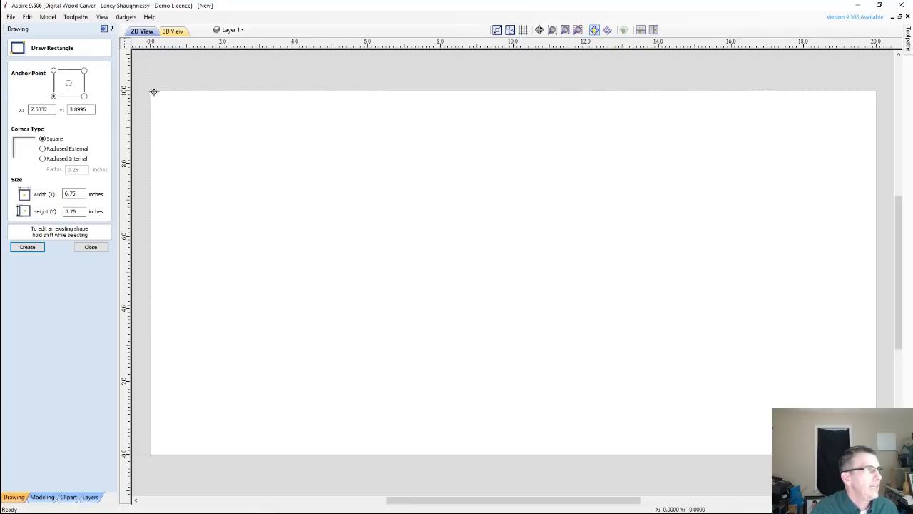
{"action": "left_click_drag", "start_coordinate": [151, 90], "coordinate": [877, 454]}
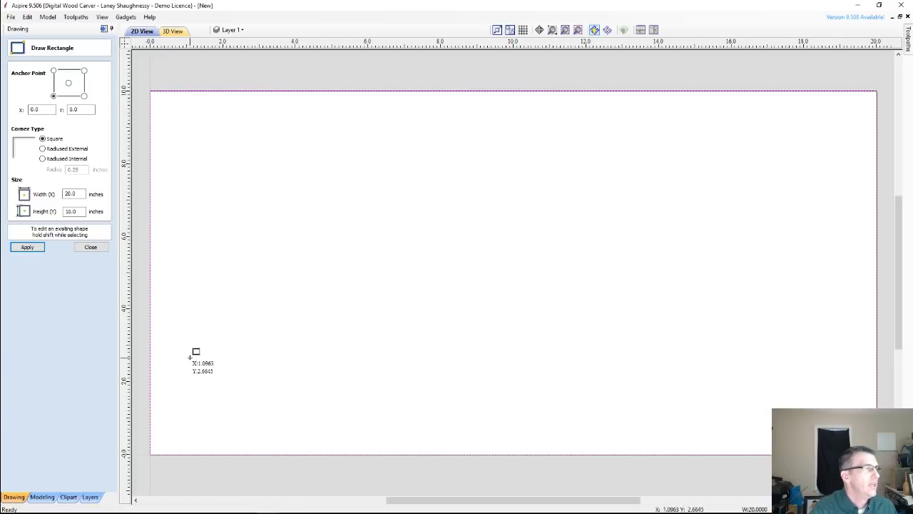
{"action": "left_click", "coordinate": [90, 247]}
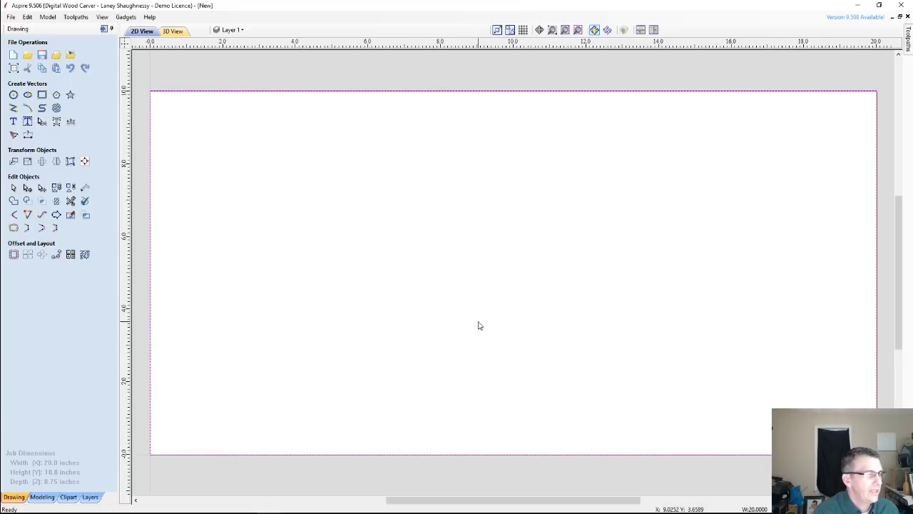
Step: Offset the outer rectangle 1 inch inwards with sharp corners to form an inner border
{"action": "left_click", "coordinate": [13, 255]}
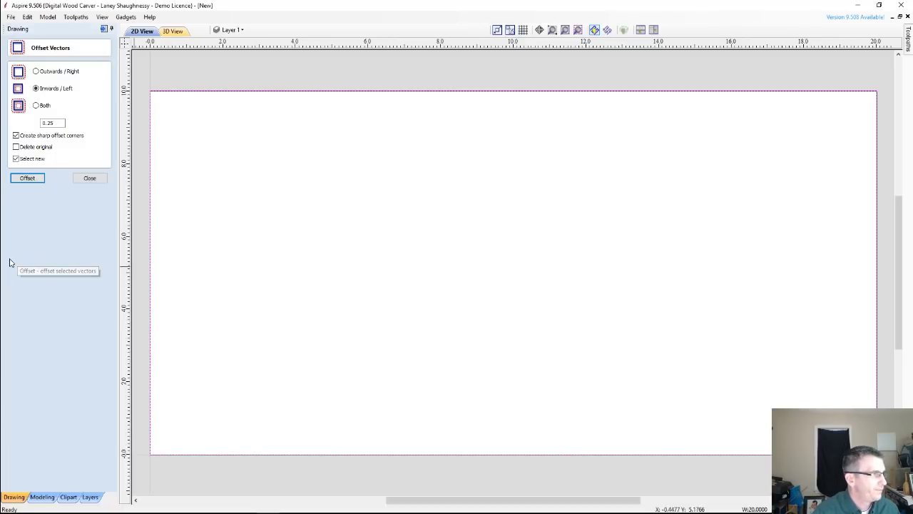
{"action": "double_click", "coordinate": [45, 124]}
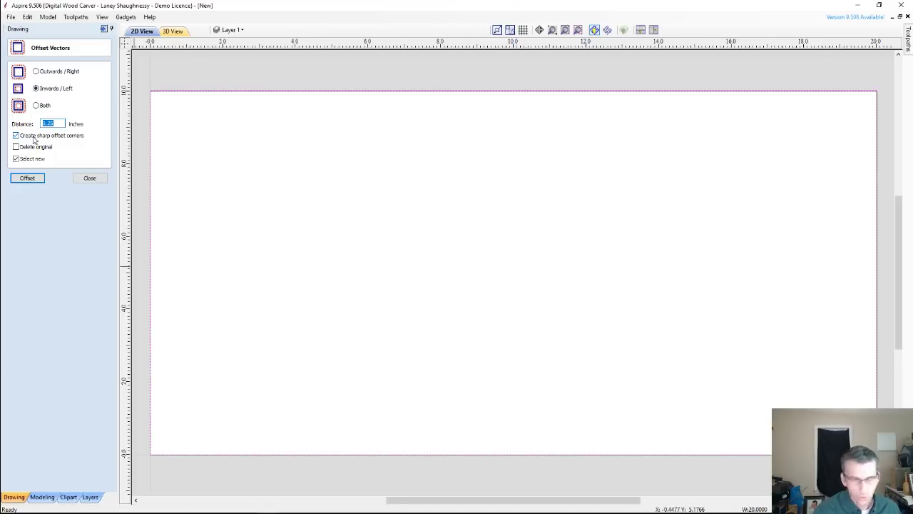
{"action": "type", "text": "1"}
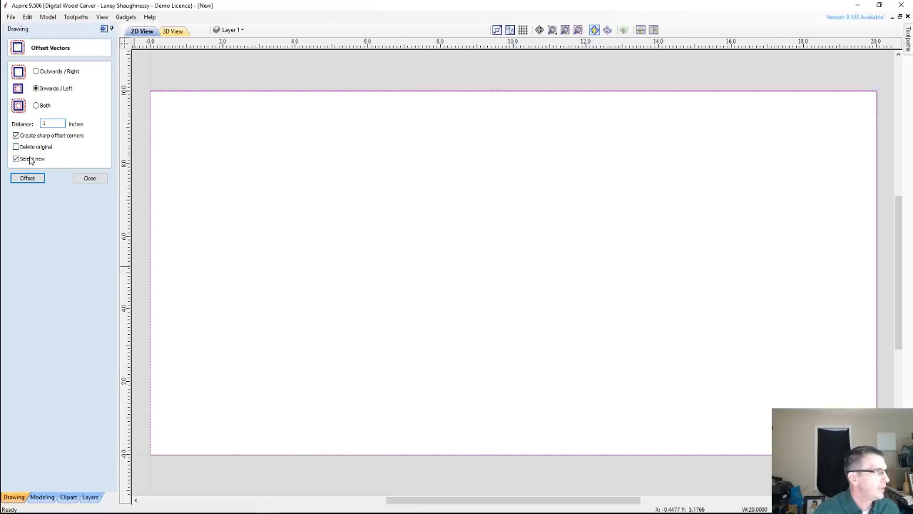
{"action": "left_click", "coordinate": [28, 180]}
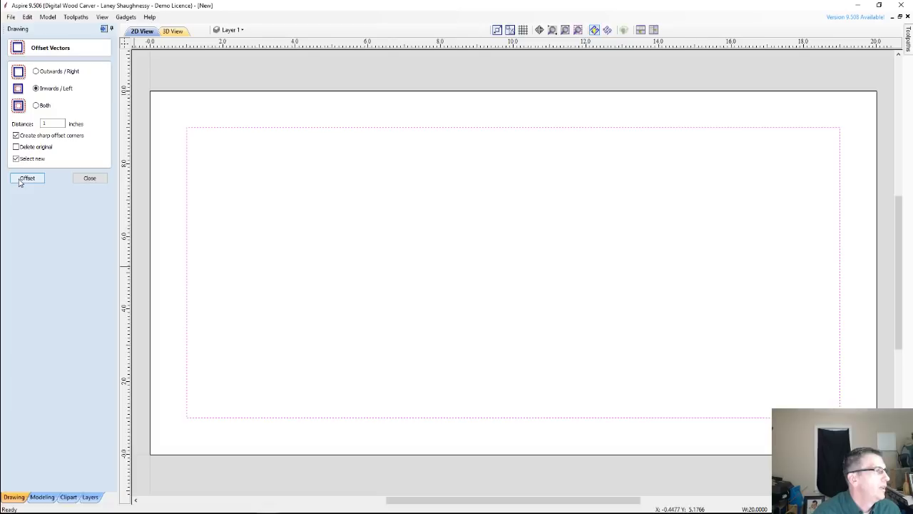
{"action": "left_click", "coordinate": [20, 183]}
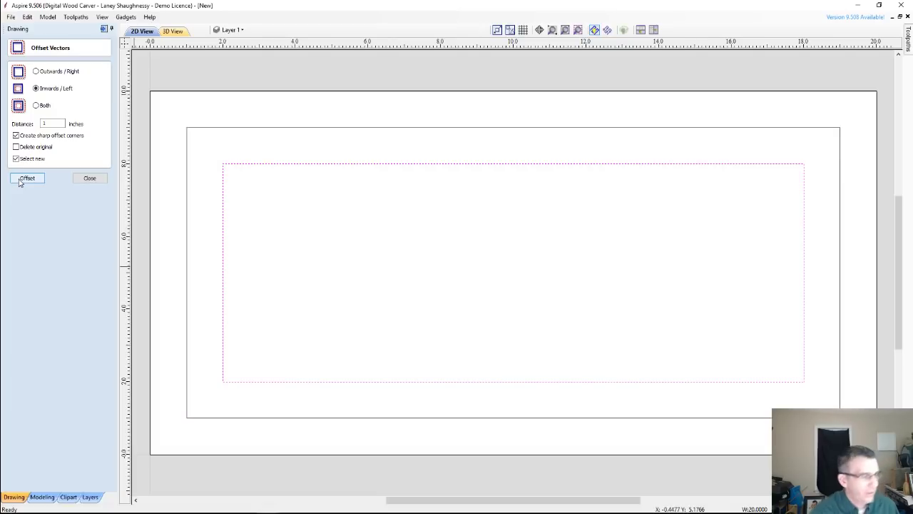
{"action": "key", "text": "ctrl+z"}
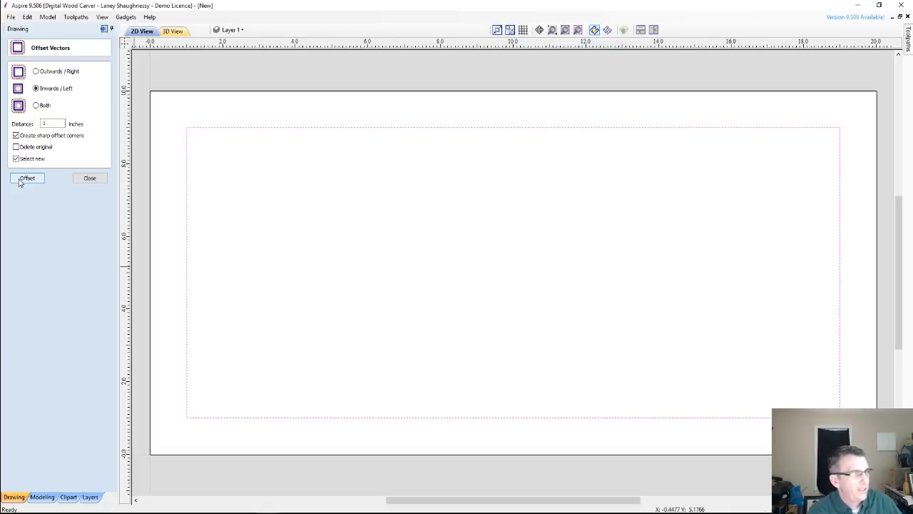
{"action": "left_click", "coordinate": [100, 179]}
Step: Draw a rectangle 18 inches wide and about 4.96 inches high from the inner border's upper-left corner to its right edge
{"action": "left_click", "coordinate": [42, 94]}
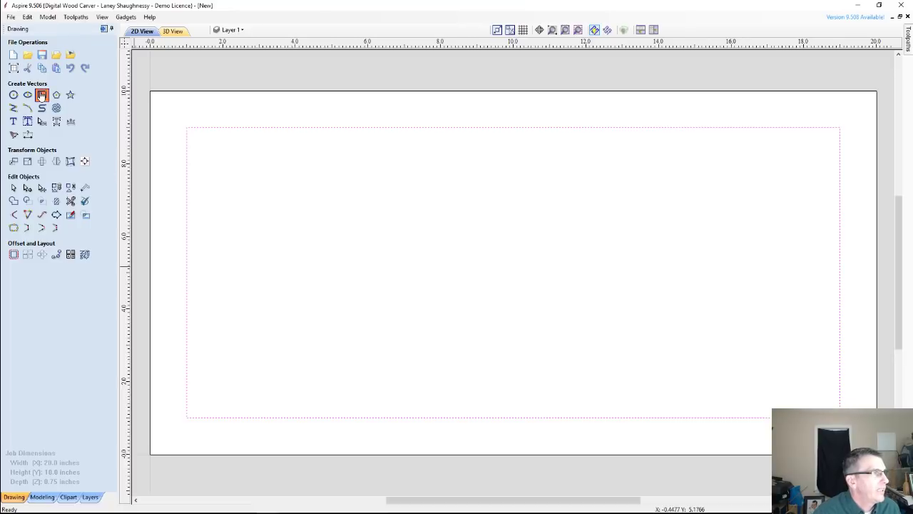
{"action": "left_click", "coordinate": [250, 228]}
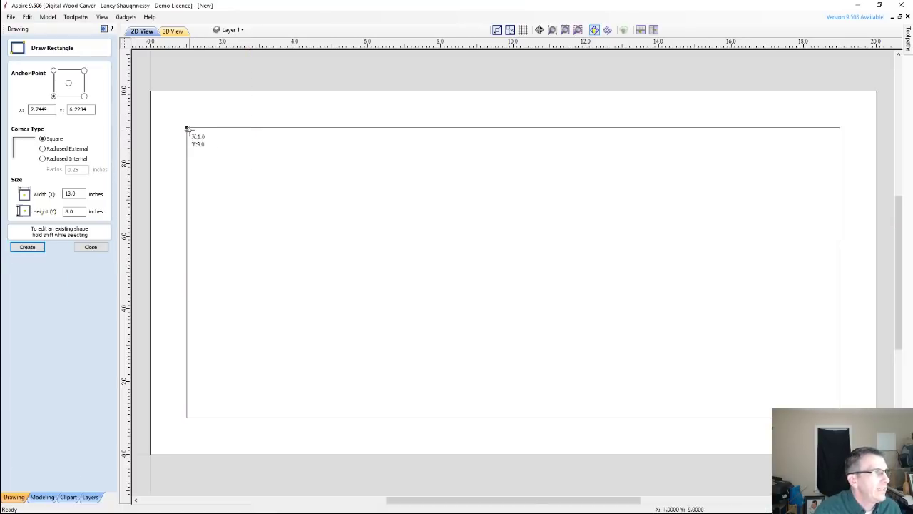
{"action": "left_click_drag", "start_coordinate": [187, 129], "coordinate": [842, 308]}
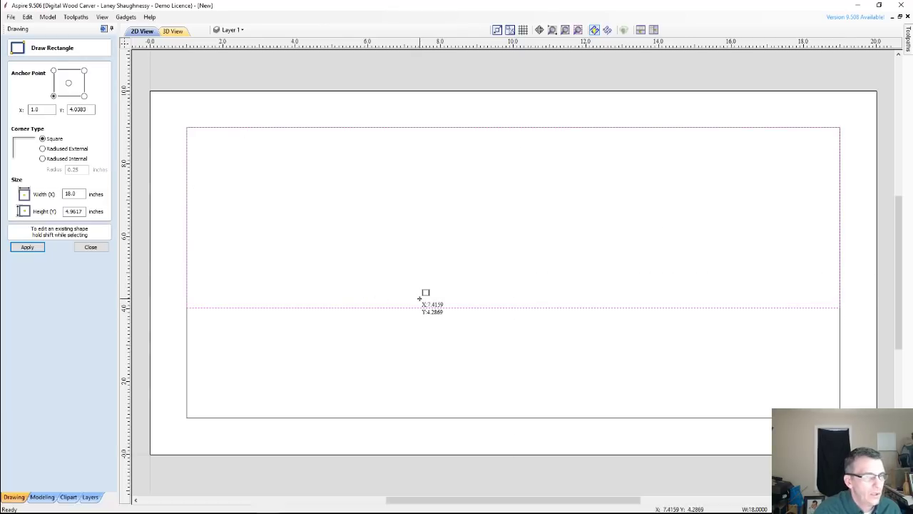
{"action": "left_click", "coordinate": [91, 247]}
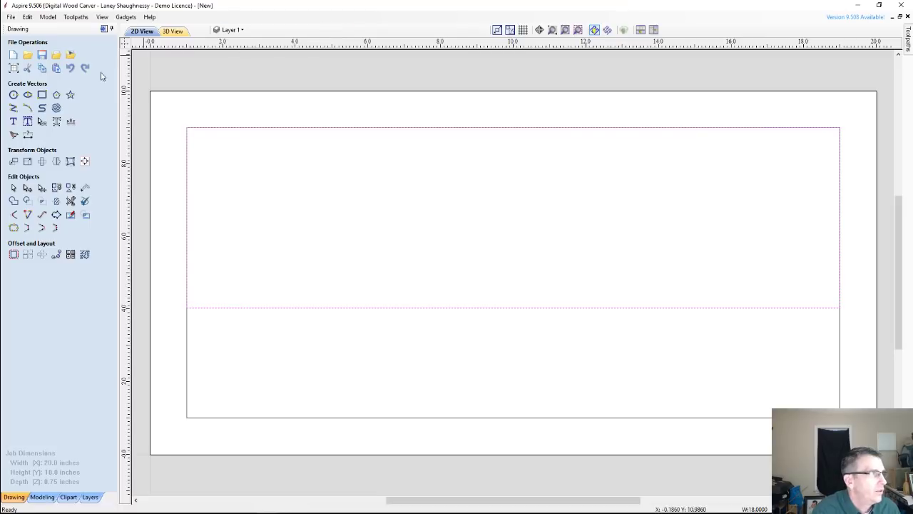
Step: Create a text block reading RIDGE on the first line and MANNER on the second
{"action": "left_click", "coordinate": [13, 123]}
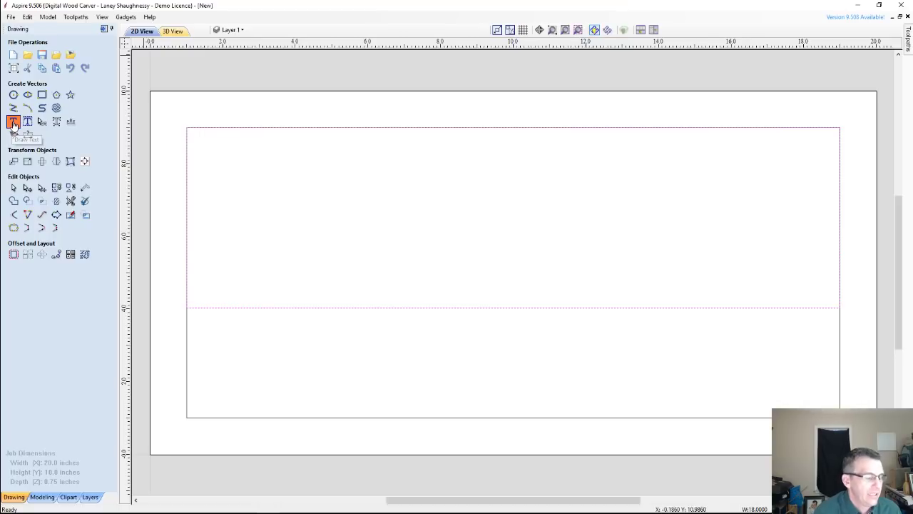
{"action": "left_click", "coordinate": [13, 123]}
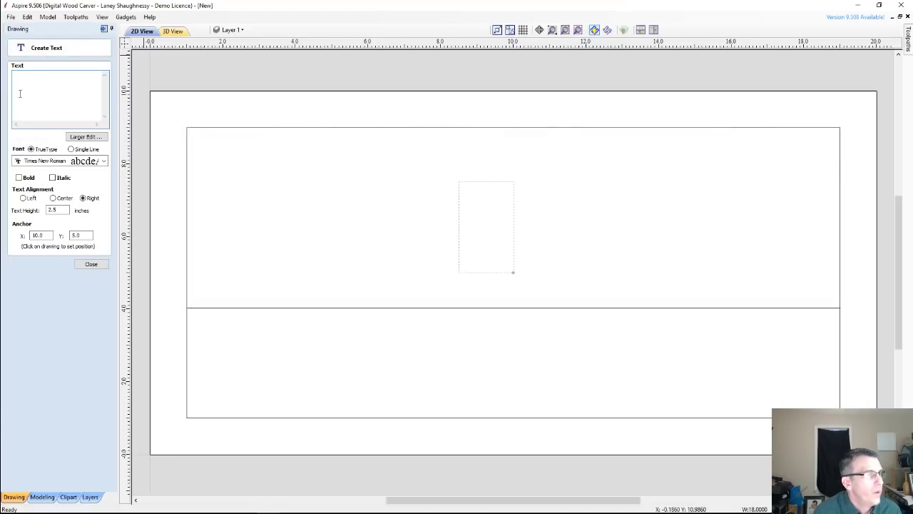
{"action": "left_click", "coordinate": [20, 94]}
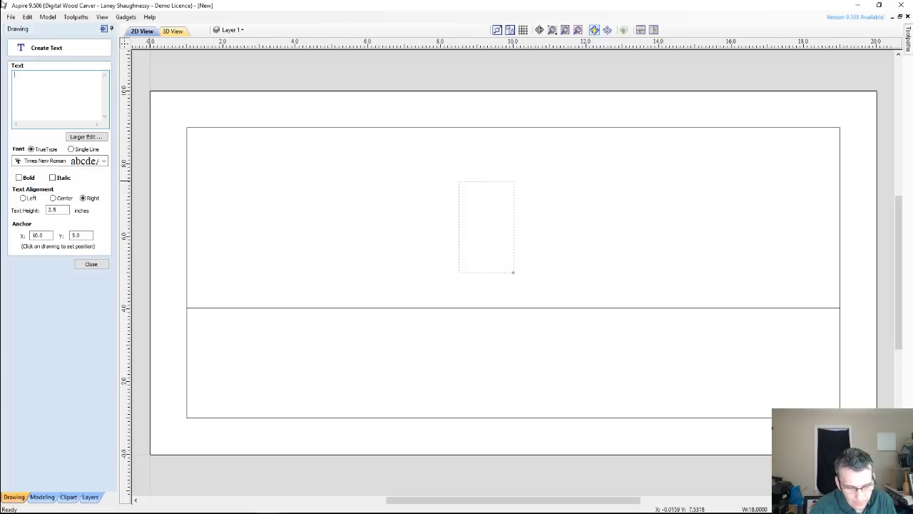
{"action": "type", "text": "id"}
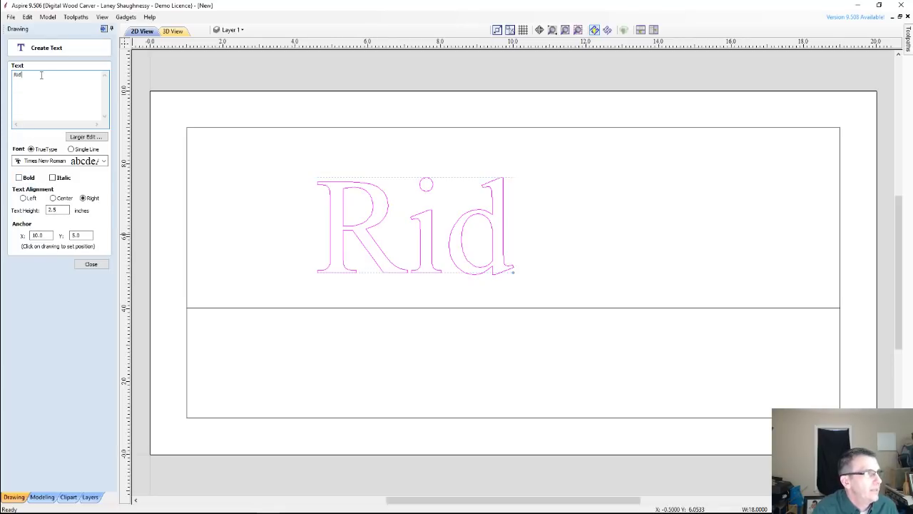
{"action": "left_click_drag", "start_coordinate": [42, 74], "coordinate": [4, 80]}
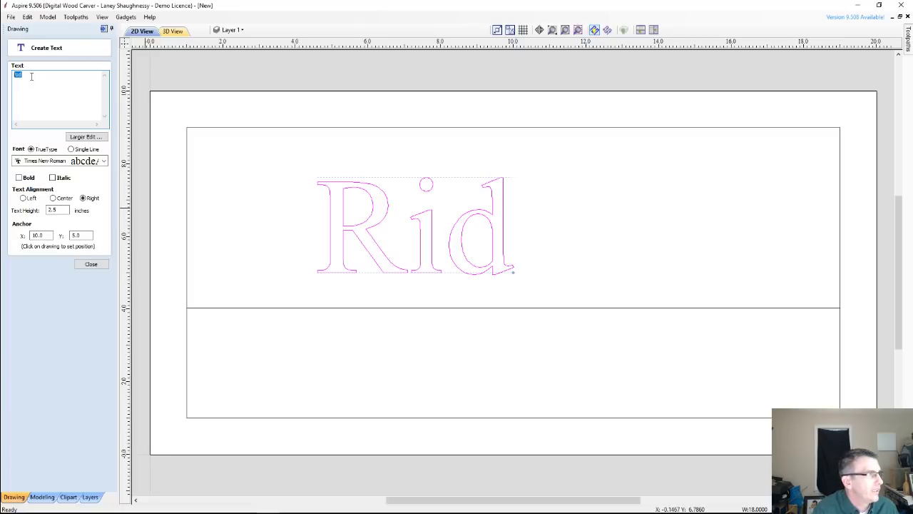
{"action": "type", "text": "R"}
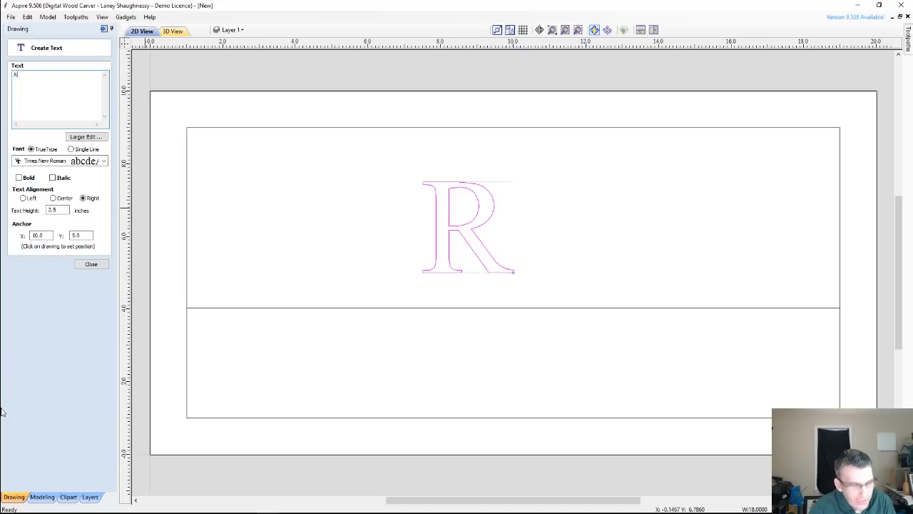
{"action": "type", "text": "I"}
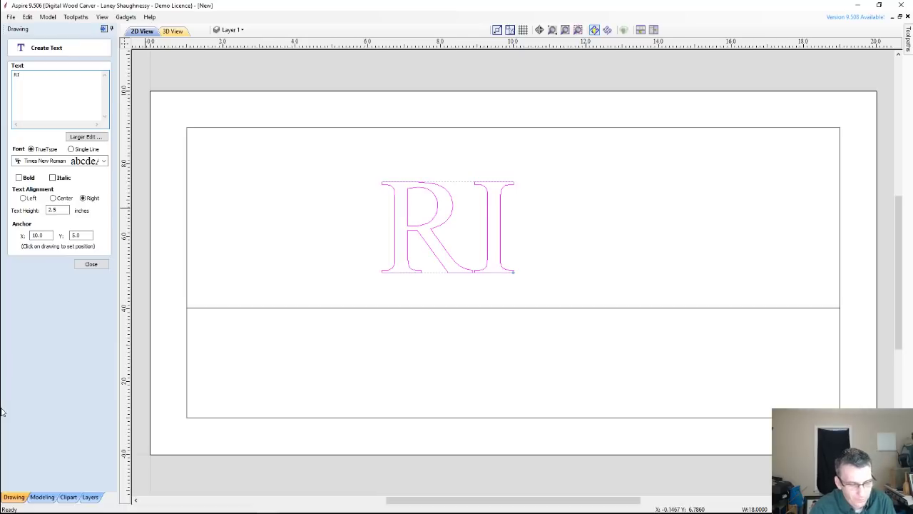
{"action": "type", "text": "DGE "}
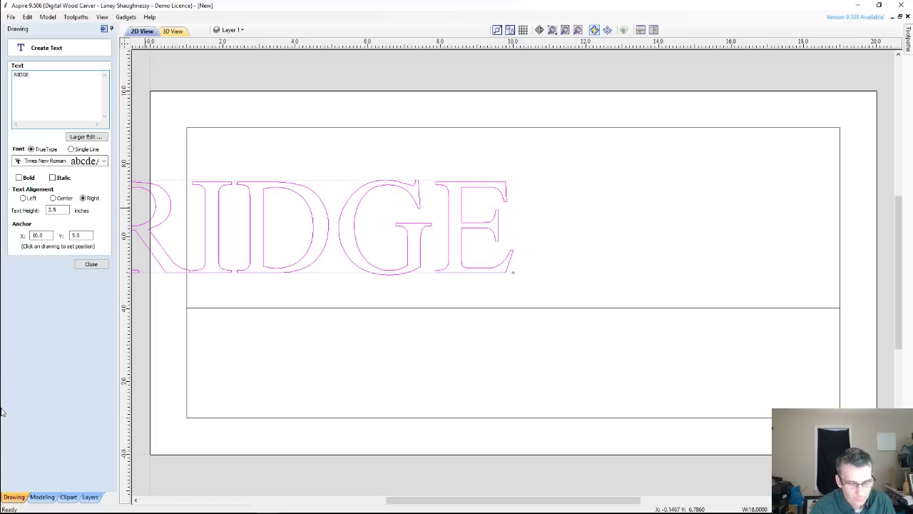
{"action": "type", "text": "MANNER"}
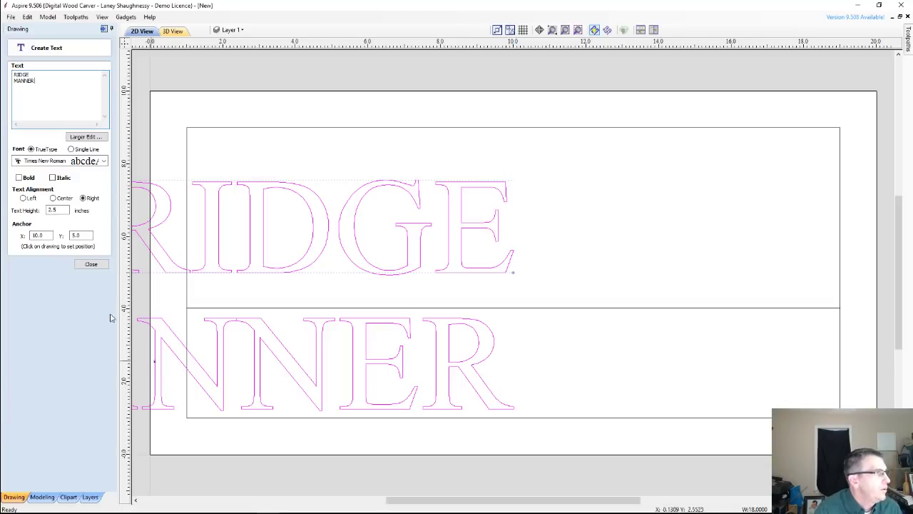
Step: Make the text block bold, set its text height to 1.5 inches and align it to the center
{"action": "left_click", "coordinate": [18, 177]}
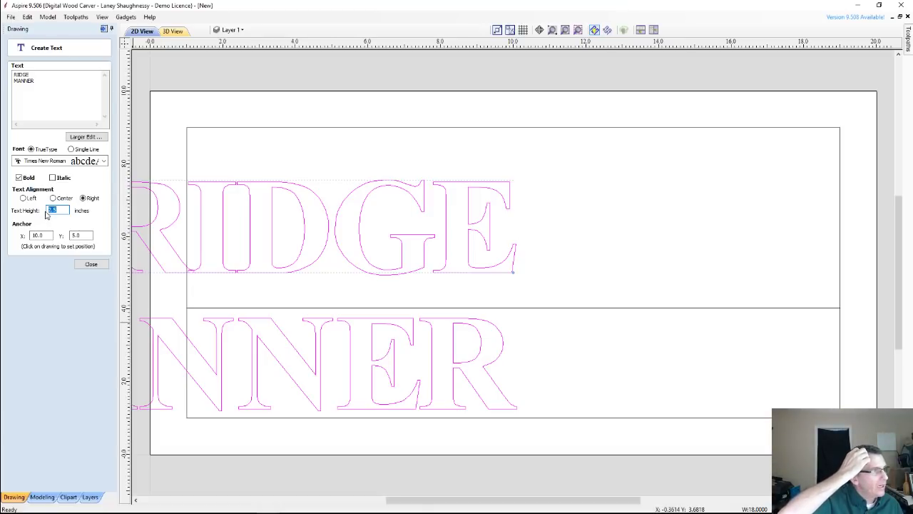
{"action": "type", "text": "1.5"}
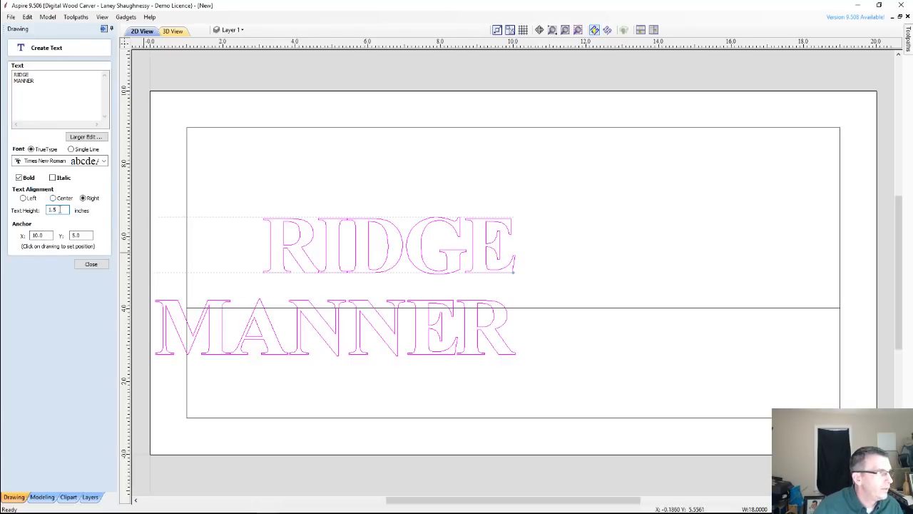
{"action": "left_click", "coordinate": [53, 199]}
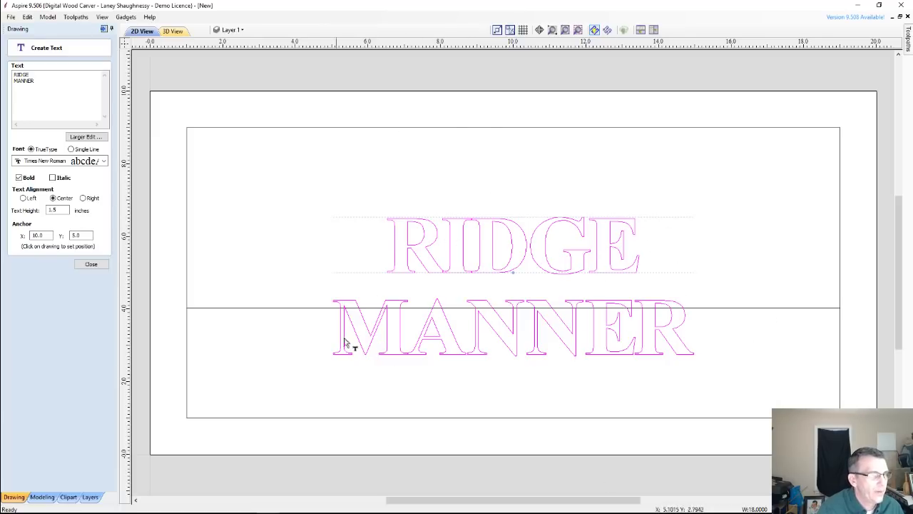
{"action": "left_click", "coordinate": [63, 212]}
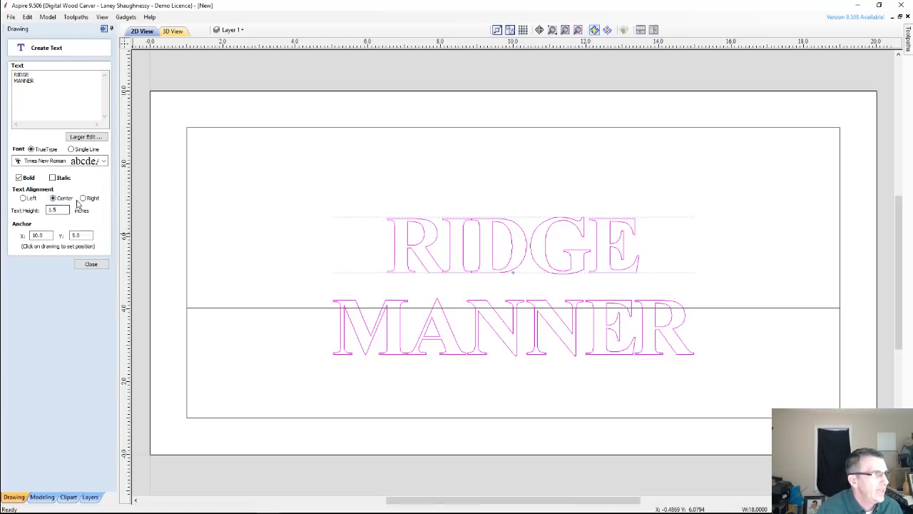
{"action": "left_click", "coordinate": [83, 199]}
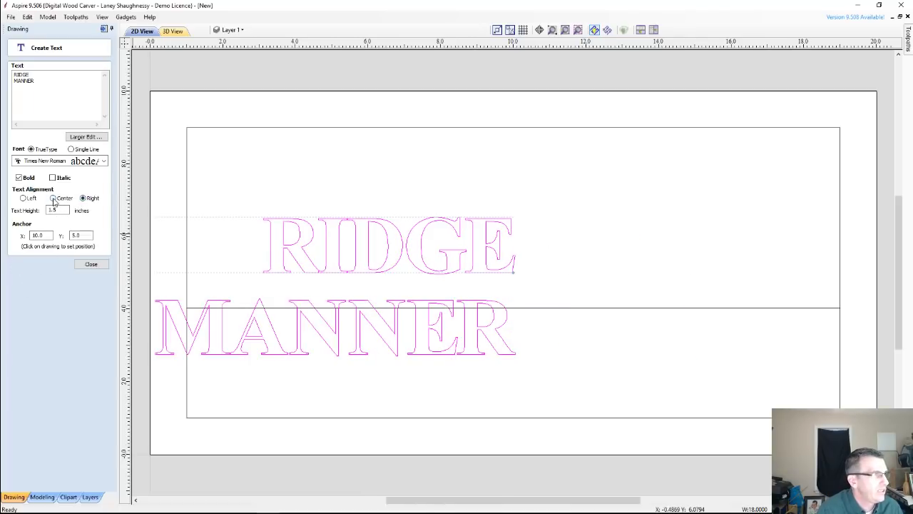
{"action": "left_click", "coordinate": [53, 198]}
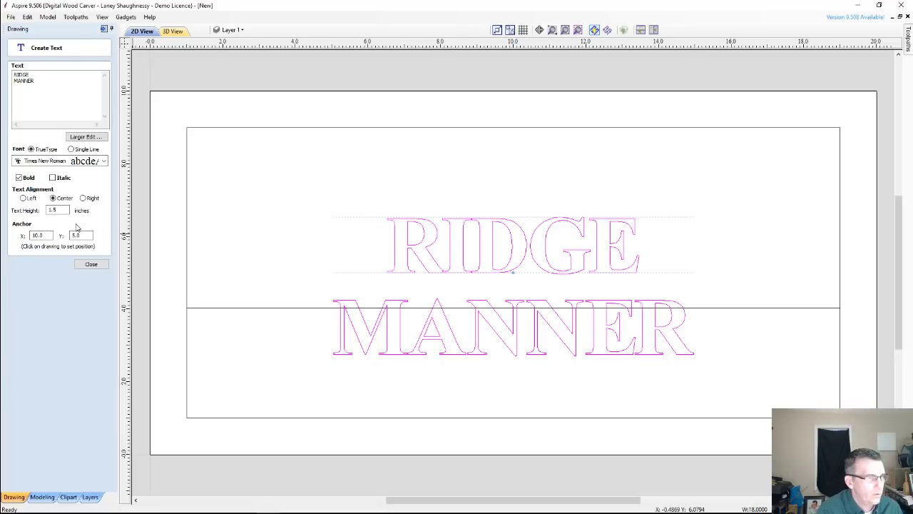
{"action": "left_click", "coordinate": [90, 264]}
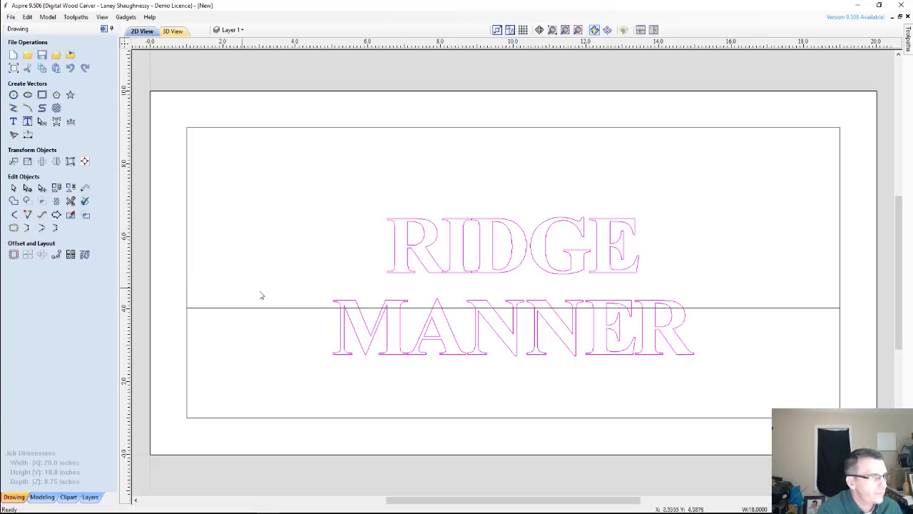
Step: Break the RIDGE MANNER text block into separate lines
{"action": "left_click", "coordinate": [396, 259]}
{"action": "right_click", "coordinate": [397, 257]}
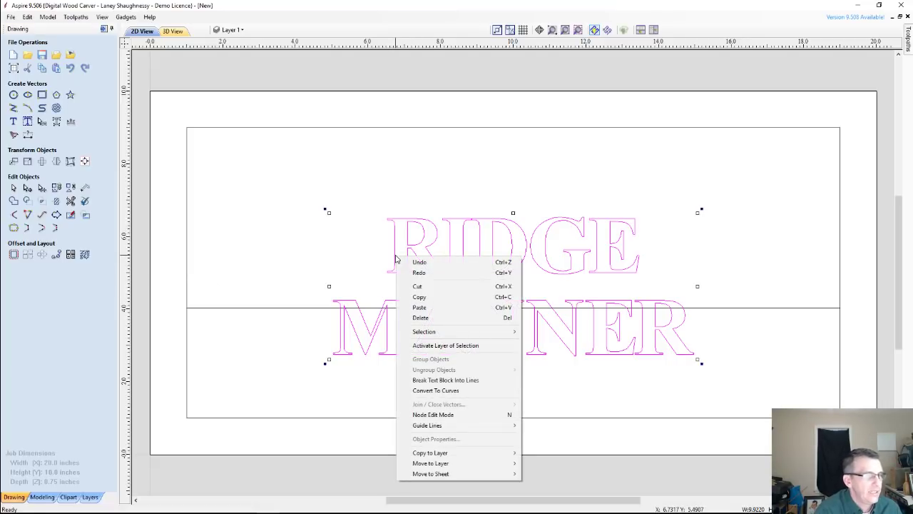
{"action": "left_click", "coordinate": [429, 380]}
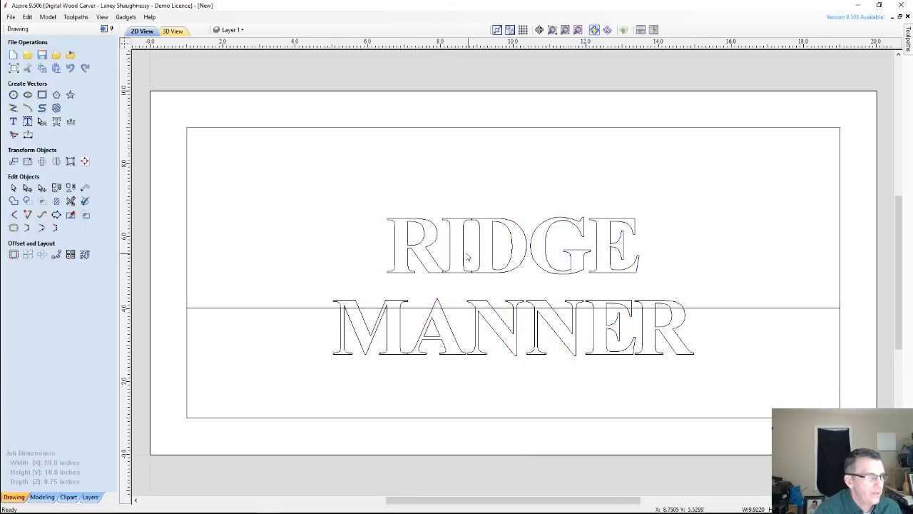
Step: Adjust the kerning between the letters R and I in the RIDGE line
{"action": "left_click", "coordinate": [451, 247]}
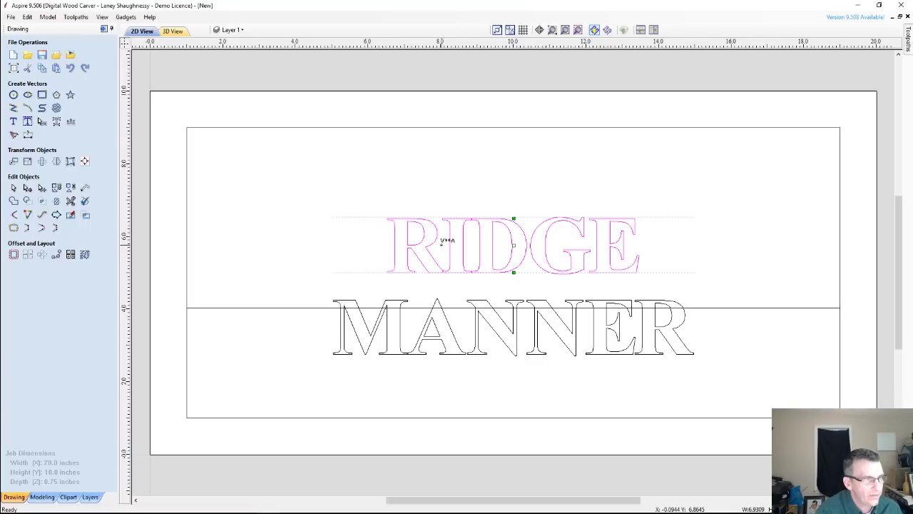
{"action": "left_click_drag", "start_coordinate": [441, 244], "coordinate": [475, 246]}
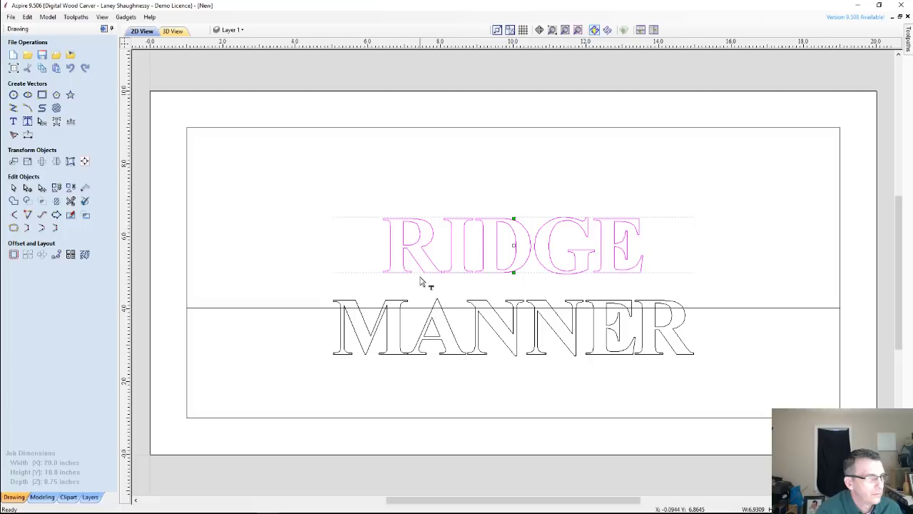
{"action": "left_click_drag", "start_coordinate": [445, 255], "coordinate": [440, 305]}
{"action": "left_click", "coordinate": [469, 261], "text": "shift"}
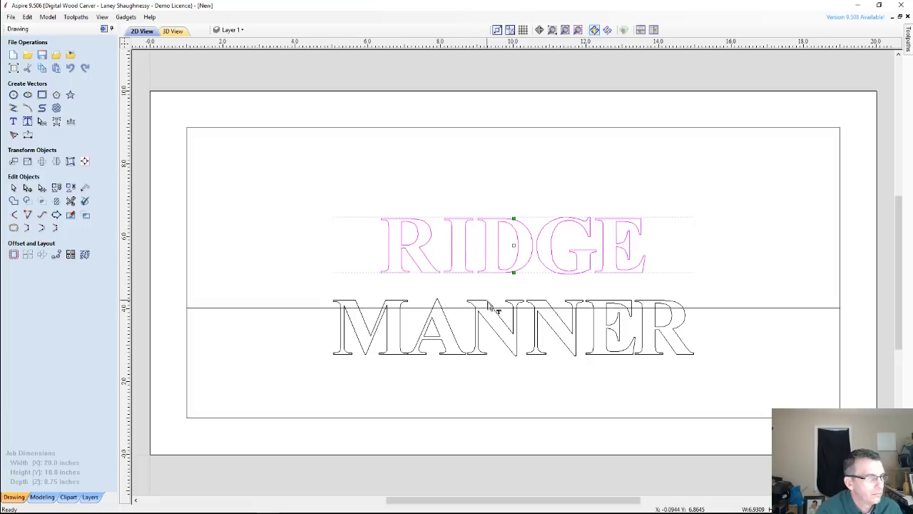
{"action": "left_click", "coordinate": [445, 258]}
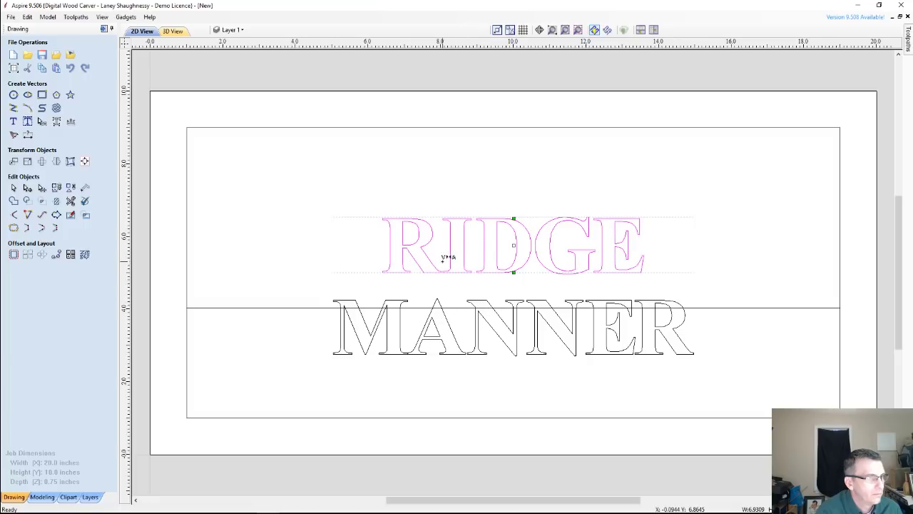
{"action": "left_click", "coordinate": [444, 258], "text": "shift"}
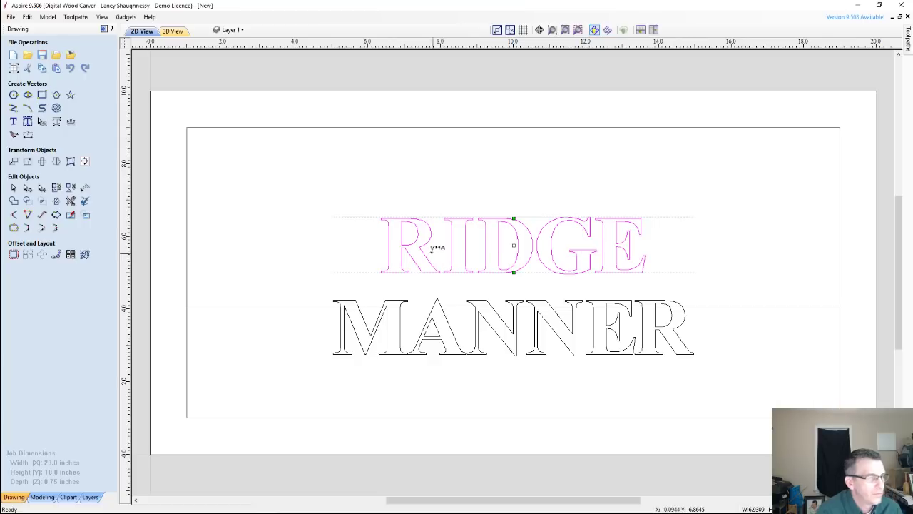
{"action": "left_click", "coordinate": [437, 248]}
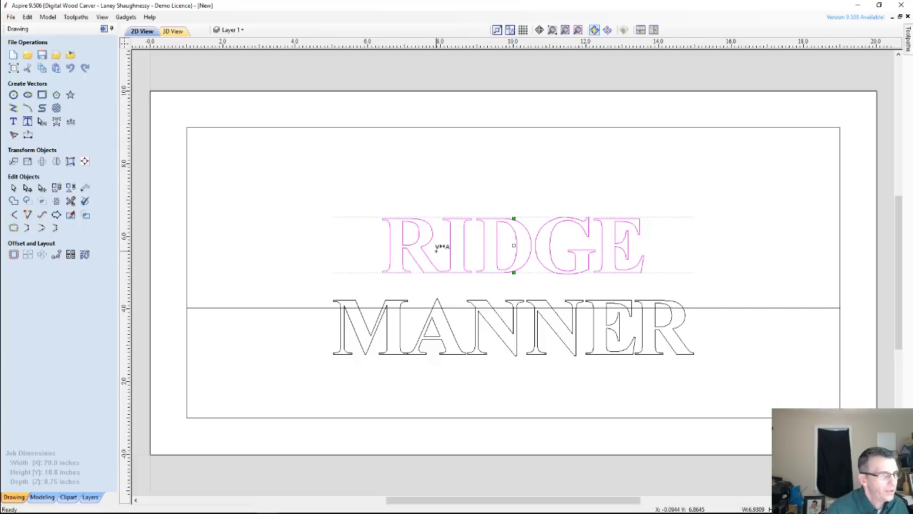
{"action": "scroll", "coordinate": [405, 238], "scroll_direction": "up", "scroll_amount": 2}
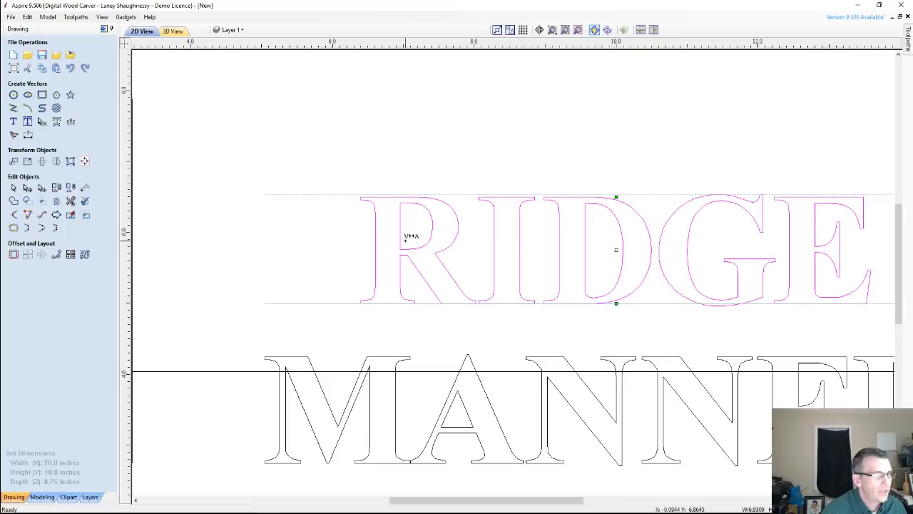
{"action": "scroll", "coordinate": [405, 238], "scroll_direction": "down", "scroll_amount": 1}
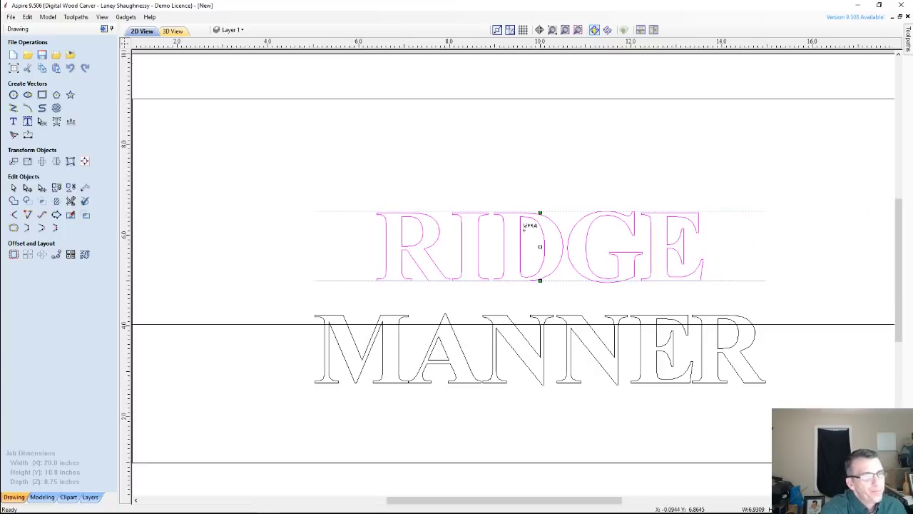
Step: Bend the RIDGE line into an upward arc and replace its wording with ROCKY
{"action": "left_click_drag", "start_coordinate": [540, 211], "coordinate": [540, 144]}
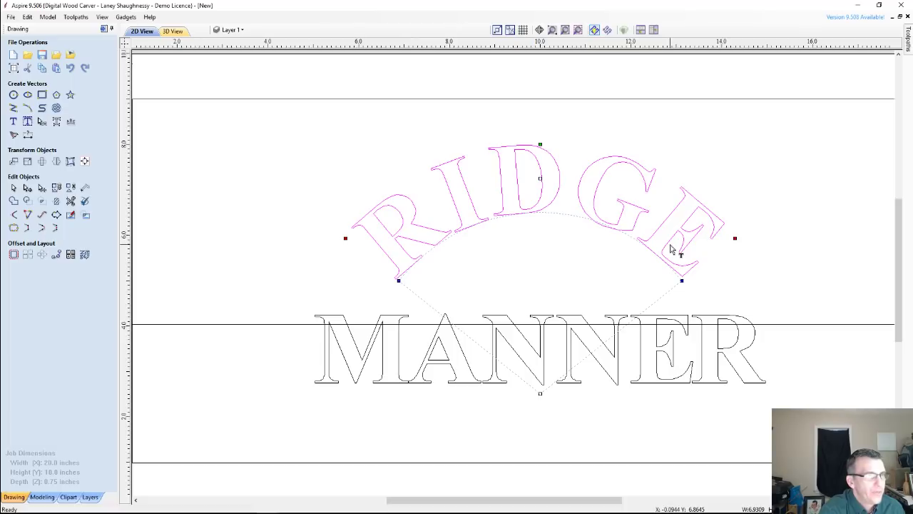
{"action": "left_click", "coordinate": [14, 121]}
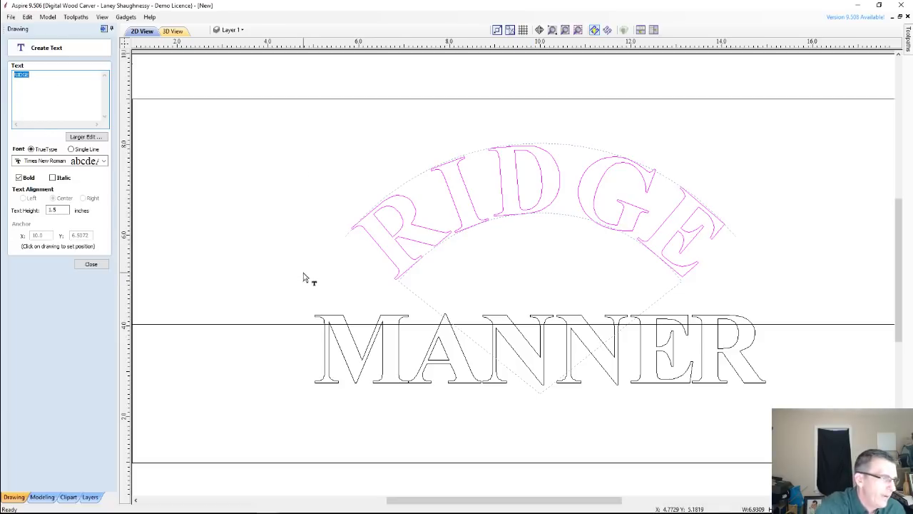
{"action": "left_click", "coordinate": [329, 350]}
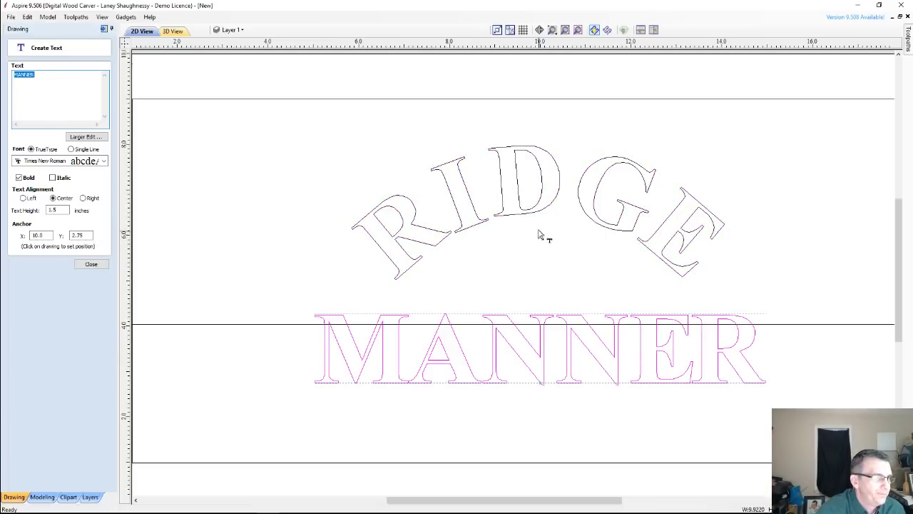
{"action": "left_click", "coordinate": [504, 182]}
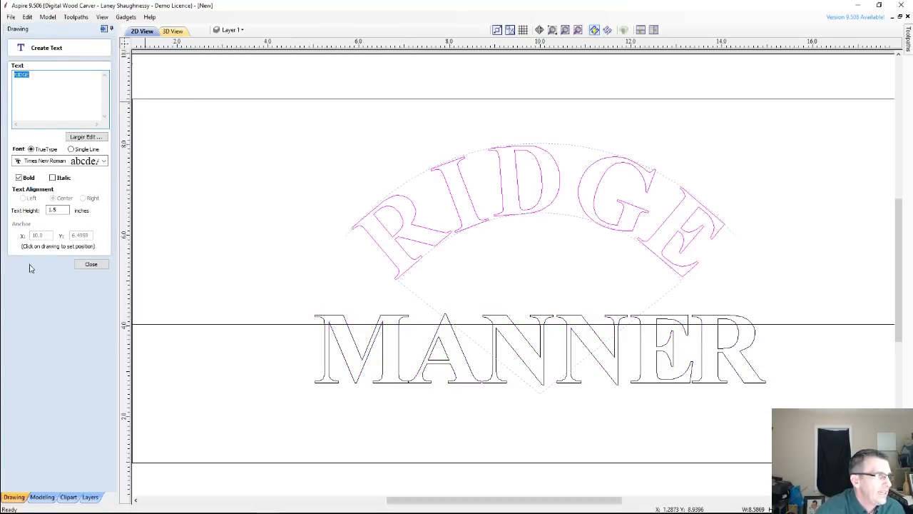
{"action": "left_click", "coordinate": [32, 79]}
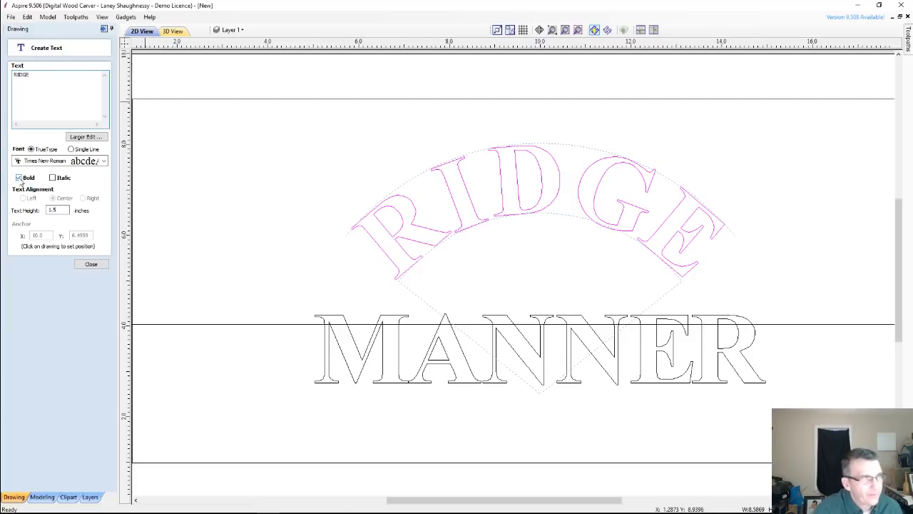
{"action": "key", "text": "BackSpace"}
{"action": "key", "text": "BackSpace"}
{"action": "key", "text": "BackSpace"}
{"action": "key", "text": "BackSpace"}
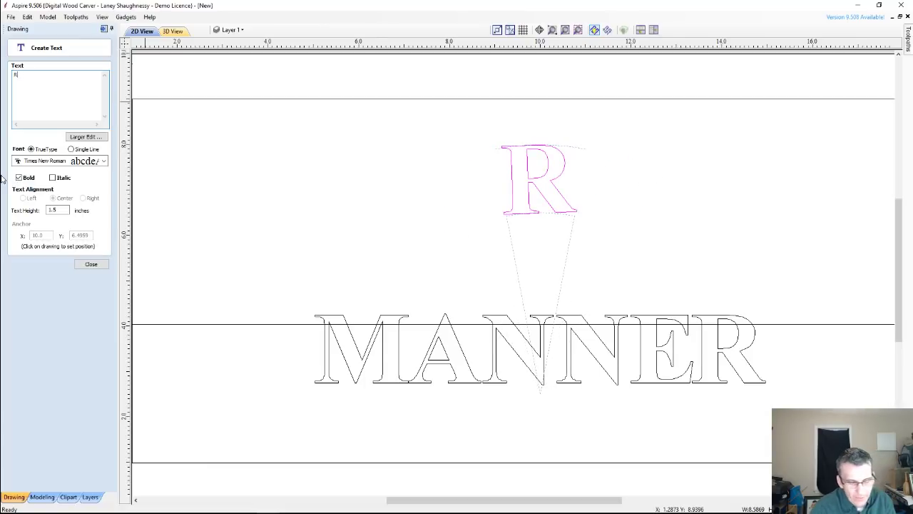
{"action": "type", "text": "OCKY"}
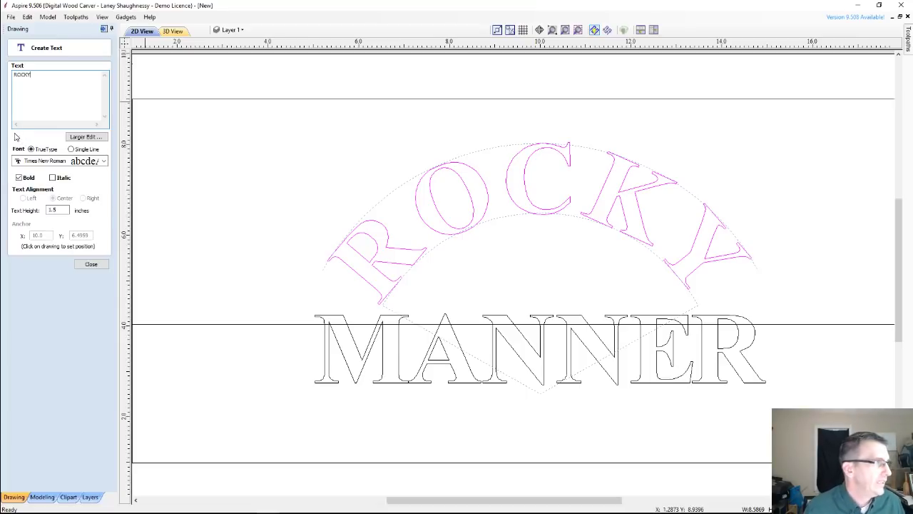
{"action": "left_click", "coordinate": [90, 264]}
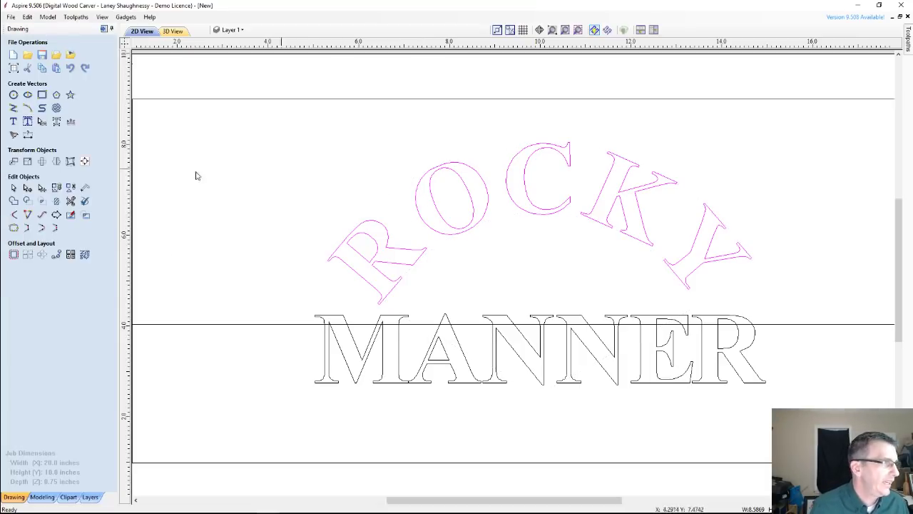
Step: Straighten the arched ROCKY text into a flat line just above MANNER
{"action": "left_click", "coordinate": [41, 121]}
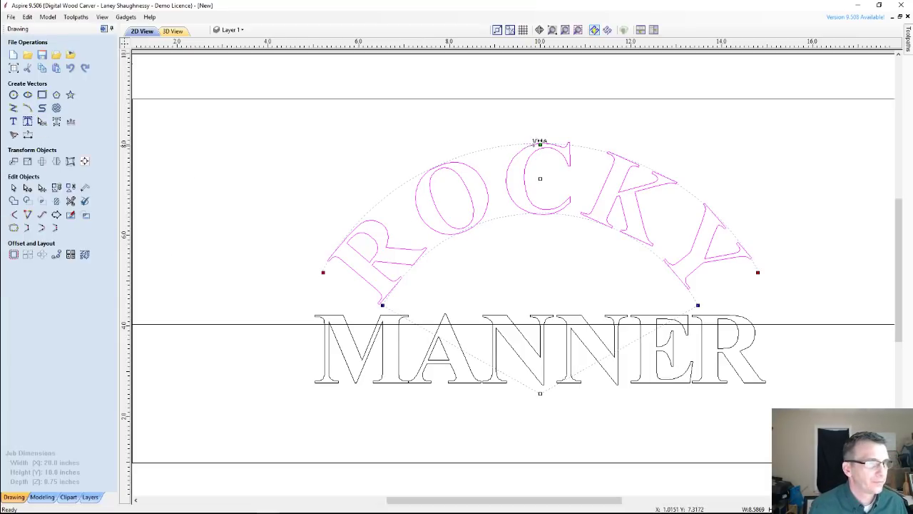
{"action": "left_click_drag", "start_coordinate": [540, 143], "coordinate": [550, 271]}
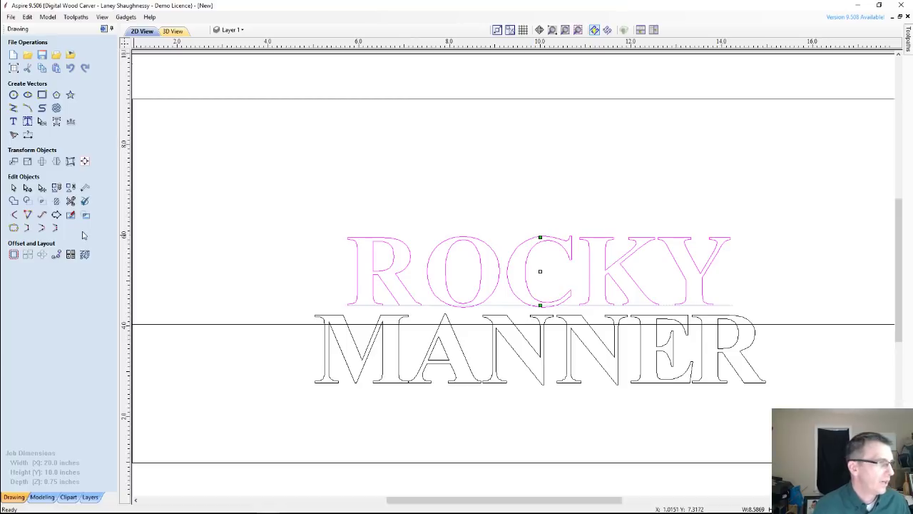
{"action": "scroll", "coordinate": [413, 346], "scroll_direction": "down", "scroll_amount": 2}
{"action": "scroll", "coordinate": [442, 400], "scroll_direction": "down", "scroll_amount": 1}
{"action": "scroll", "coordinate": [465, 286], "scroll_direction": "up", "scroll_amount": 1}
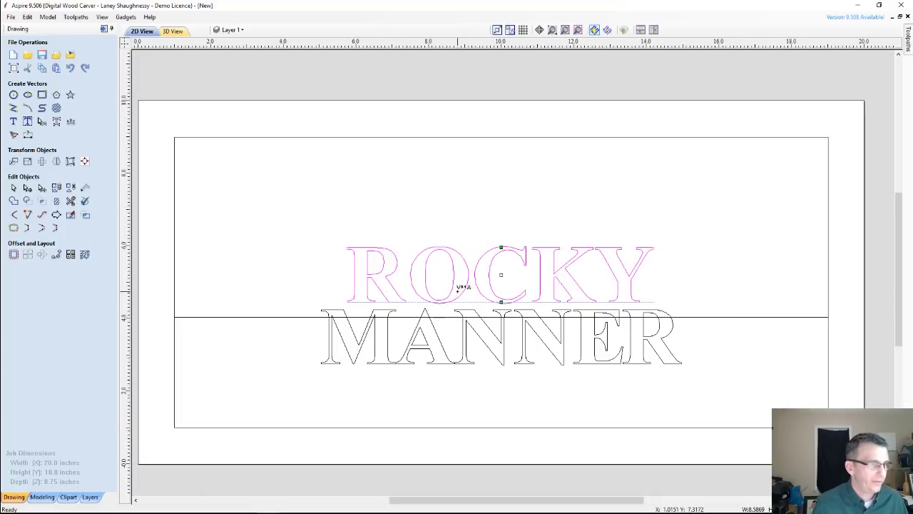
{"action": "scroll", "coordinate": [473, 261], "scroll_direction": "down", "scroll_amount": 1}
{"action": "scroll", "coordinate": [469, 325], "scroll_direction": "down", "scroll_amount": 1}
{"action": "scroll", "coordinate": [469, 325], "scroll_direction": "up", "scroll_amount": 2}
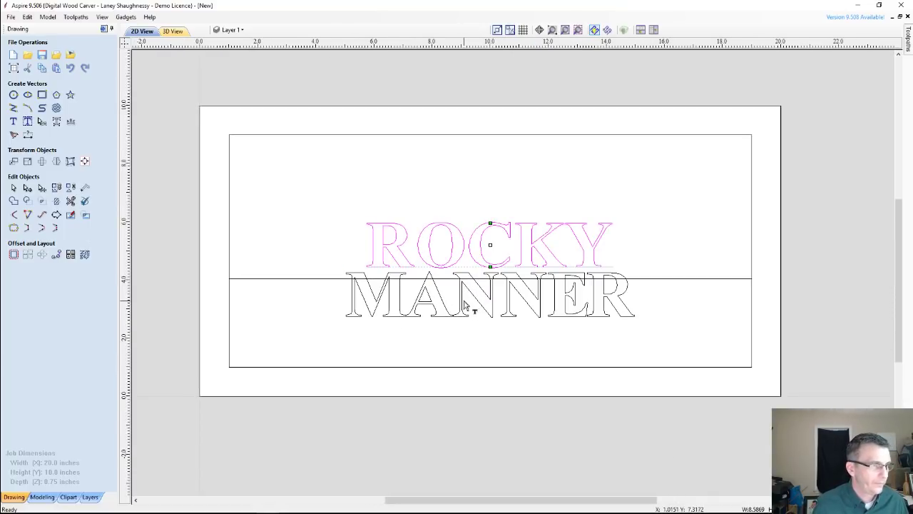
{"action": "left_click", "coordinate": [633, 350]}
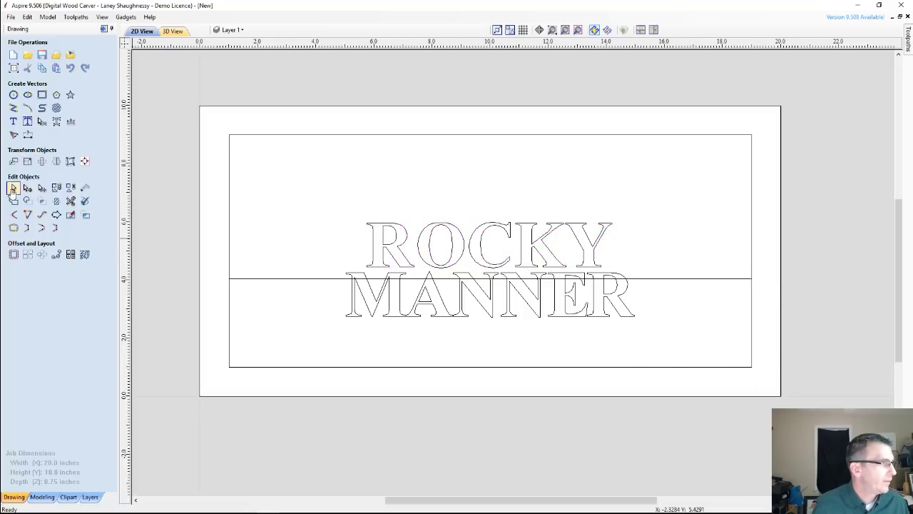
Step: Move the ROCKY and MANNER lines down together until MANNER sits just above the inner border's lower edge
{"action": "left_click_drag", "start_coordinate": [303, 202], "coordinate": [672, 348]}
{"action": "key", "text": "Down"}
{"action": "key", "text": "Down"}
{"action": "key", "text": "Down"}
{"action": "key", "text": "Down"}
{"action": "key", "text": "Down"}
{"action": "key", "text": "Down"}
{"action": "key", "text": "Down"}
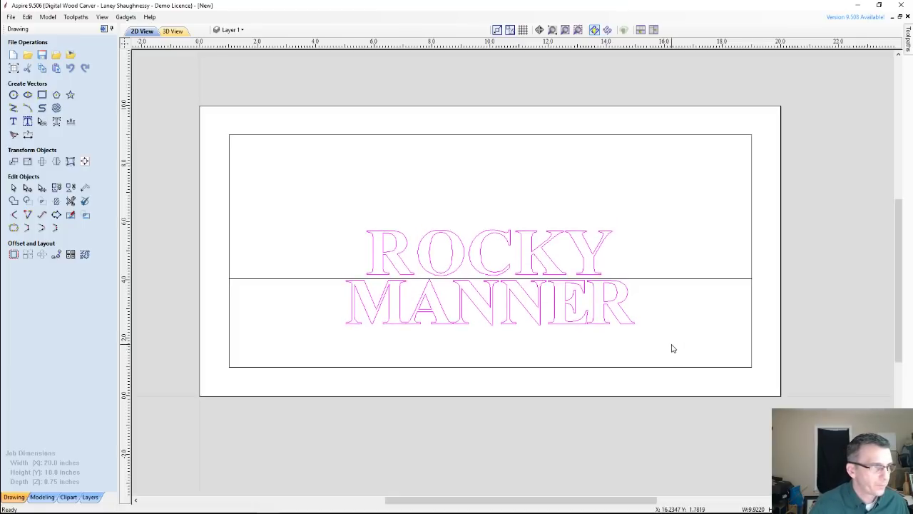
{"action": "key", "text": "Down"}
{"action": "key", "text": "Down"}
{"action": "key", "text": "Down"}
{"action": "key", "text": "Down"}
{"action": "key", "text": "Down"}
{"action": "key", "text": "Down"}
{"action": "key", "text": "Down"}
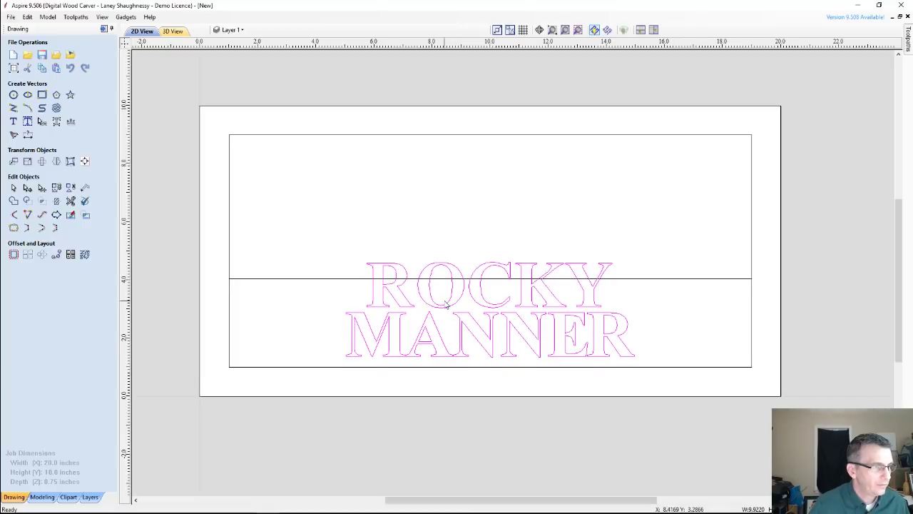
{"action": "key", "text": "Escape"}
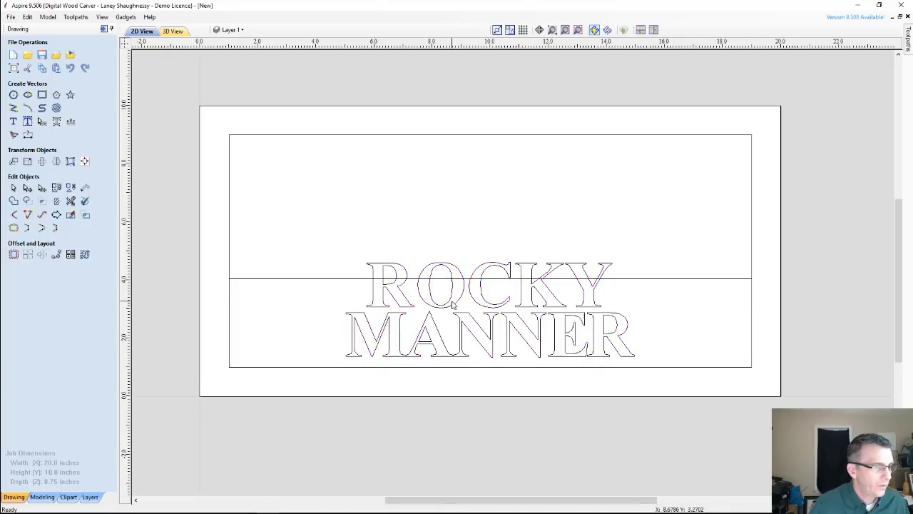
Step: Stretch the ROCKY and MANNER lines together horizontally about their center to about 15.82 inches wide
{"action": "left_click_drag", "start_coordinate": [339, 229], "coordinate": [663, 399]}
{"action": "left_click", "coordinate": [371, 295]}
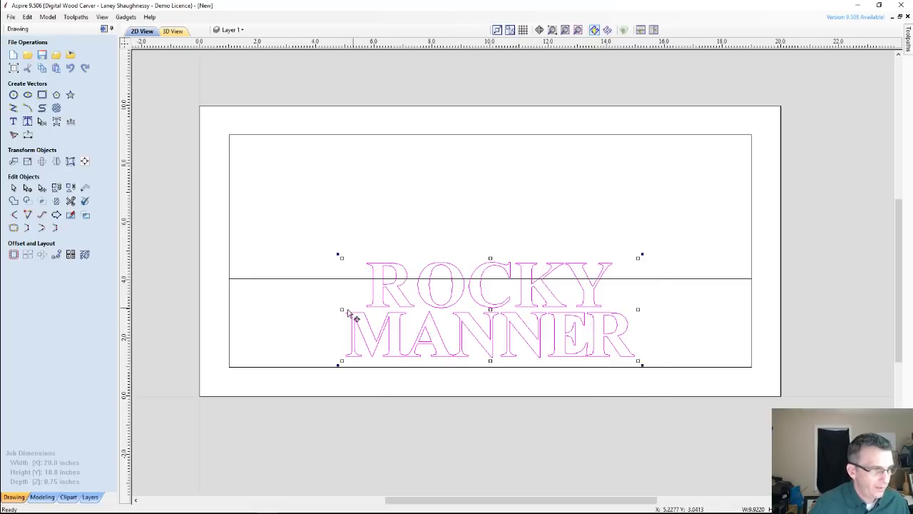
{"action": "left_click_drag", "start_coordinate": [342, 309], "coordinate": [260, 300]}
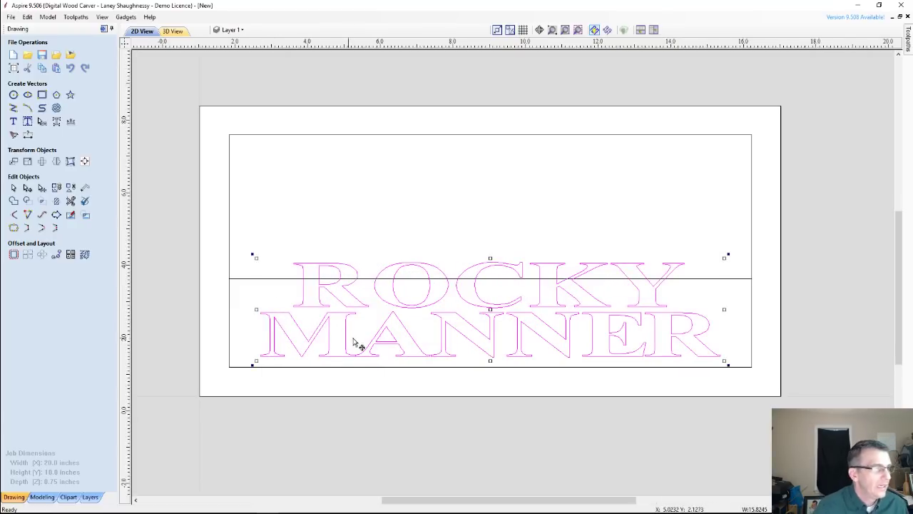
{"action": "scroll", "coordinate": [347, 334], "scroll_direction": "up", "scroll_amount": 1}
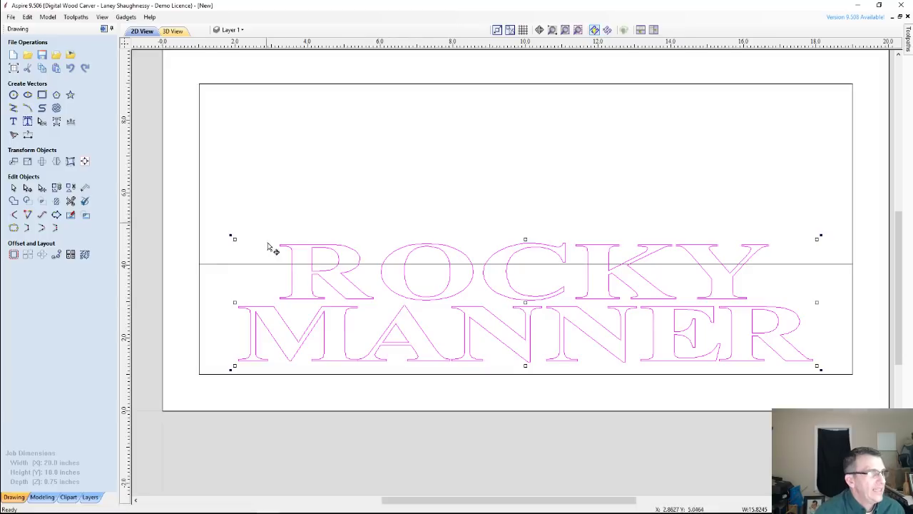
Step: Trim the 18-inch-wide upper rectangle with the ROCKY text as the boundary, clearing inside the boundary
{"action": "left_click", "coordinate": [251, 266]}
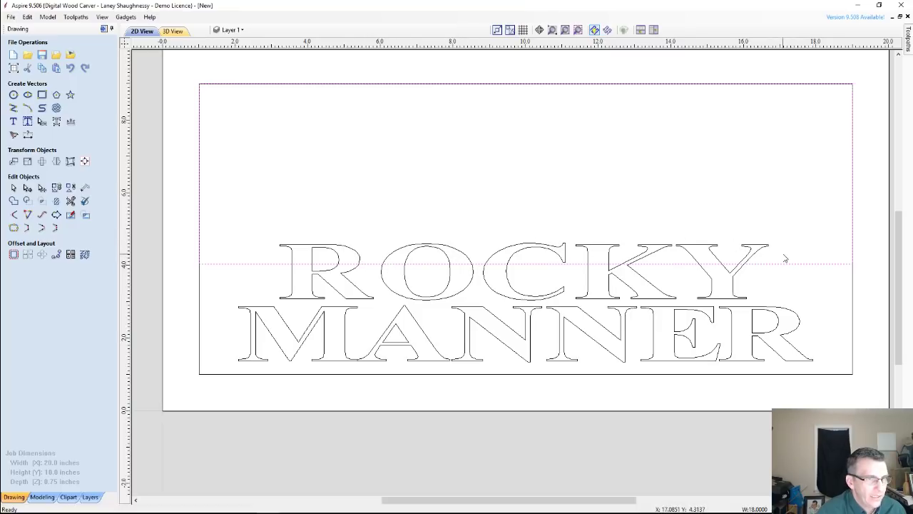
{"action": "left_click", "coordinate": [292, 277]}
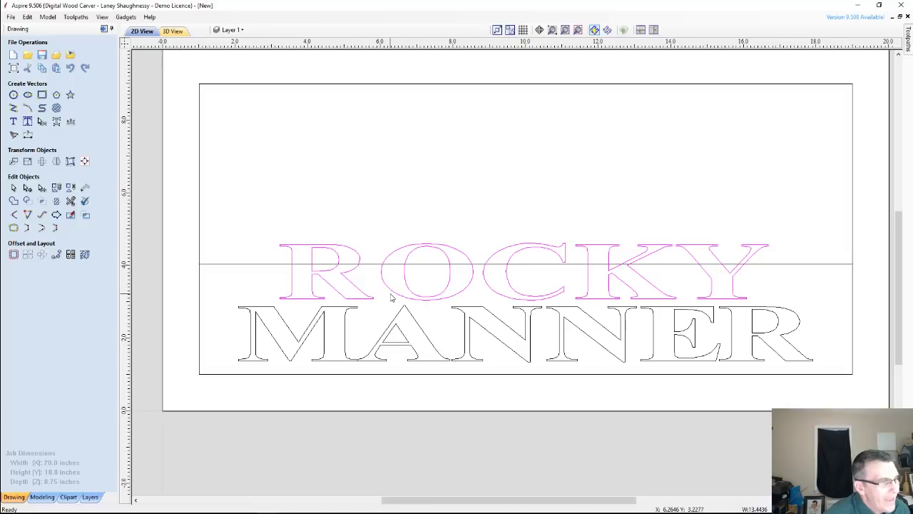
{"action": "left_click", "coordinate": [280, 267]}
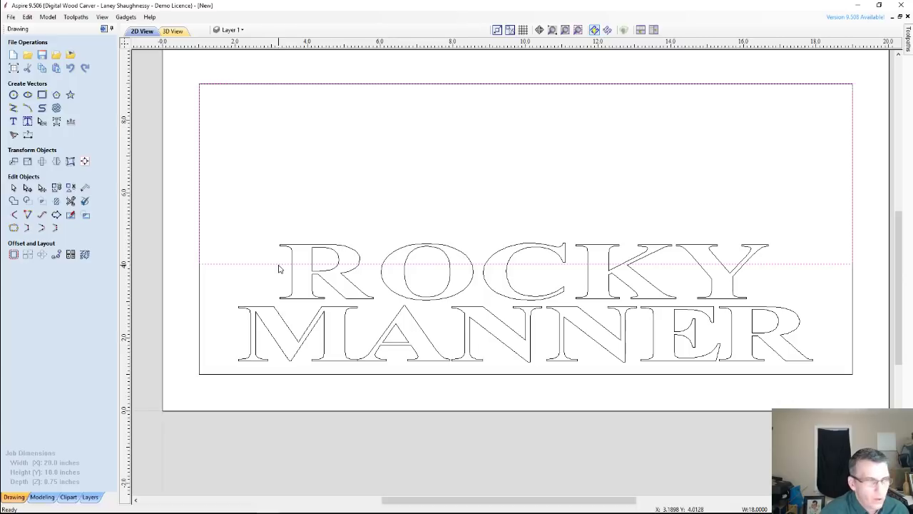
{"action": "left_click", "coordinate": [292, 277], "text": "shift"}
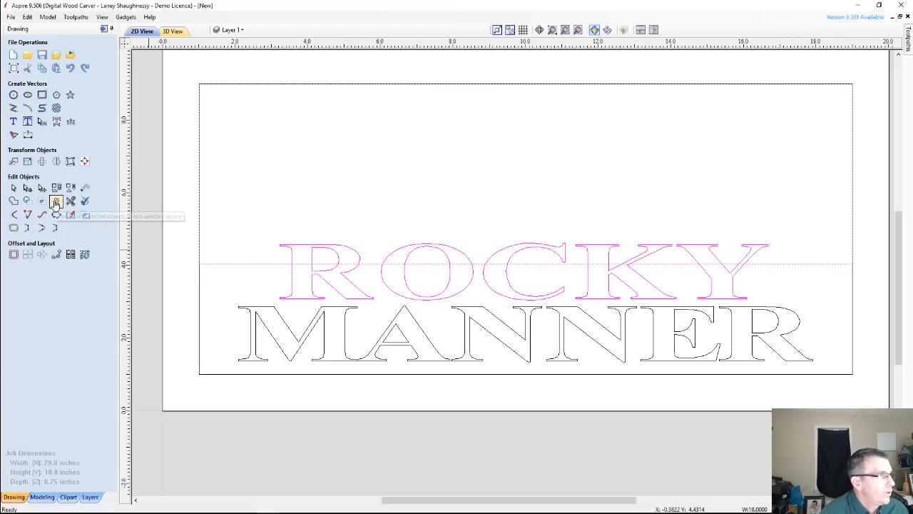
{"action": "left_click", "coordinate": [56, 202]}
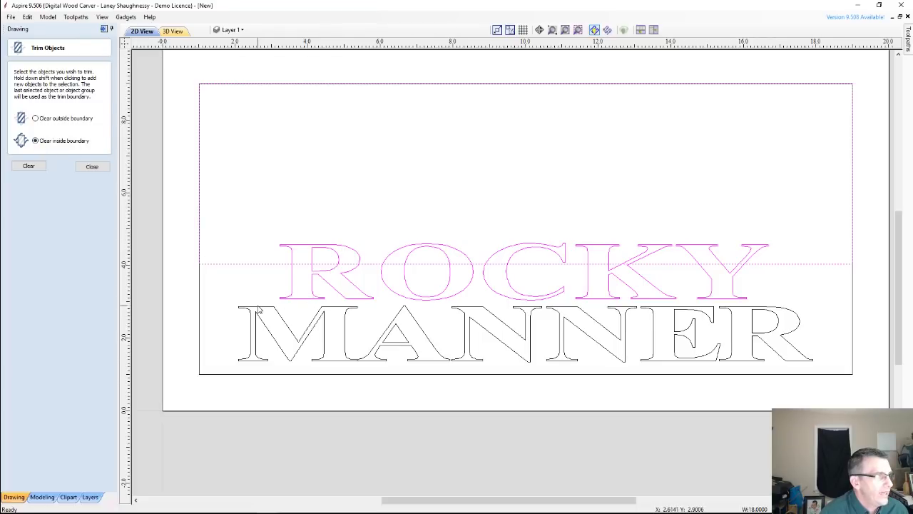
{"action": "left_click", "coordinate": [38, 168]}
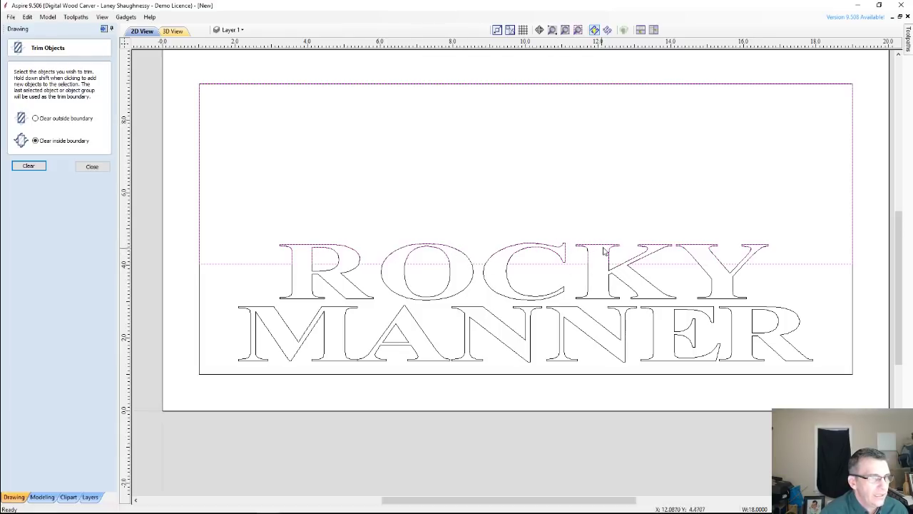
Step: Move the ROCKY text down from the trimmed rectangle so that it overlaps MANNER
{"action": "left_click", "coordinate": [488, 286]}
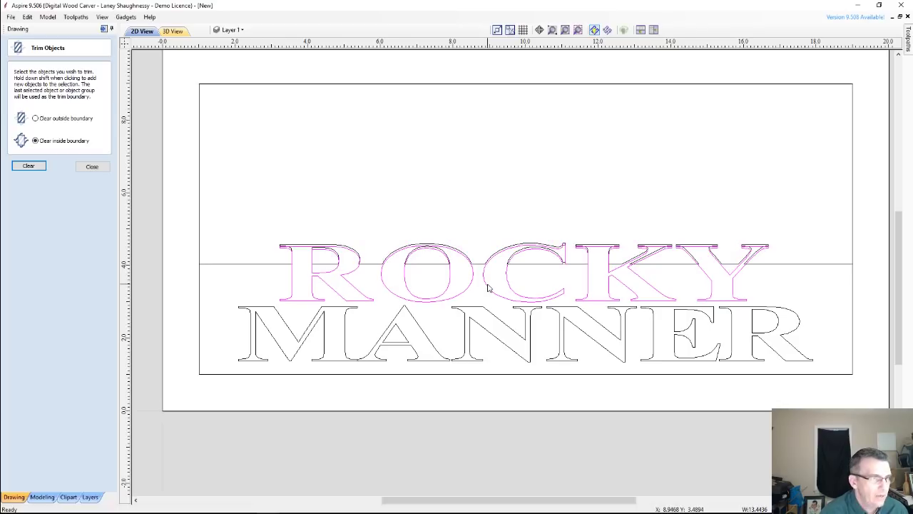
{"action": "key", "text": "Down"}
{"action": "key", "text": "Down"}
{"action": "key", "text": "Down"}
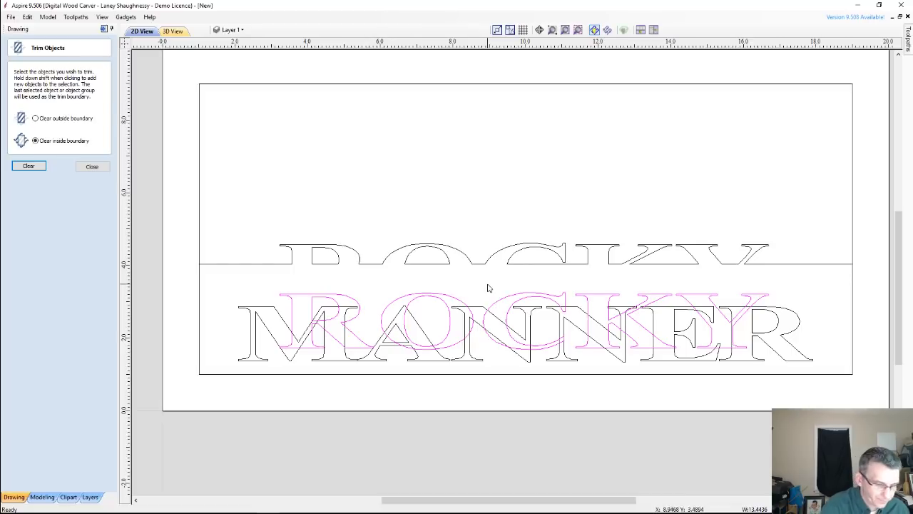
Step: Move the ROCKY text up until it lines up with the letter cut-outs in the trimmed upper rectangle
{"action": "key", "text": "Up"}
{"action": "key", "text": "Up"}
{"action": "key", "text": "Up"}
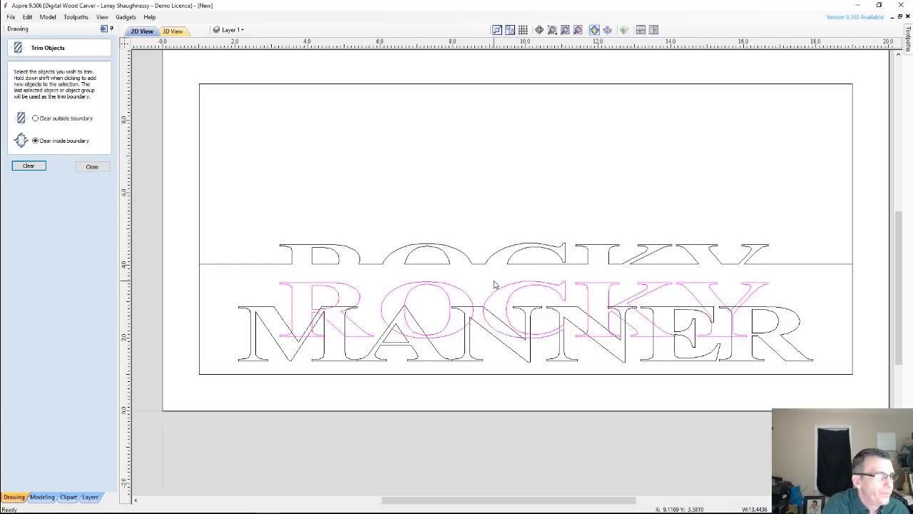
{"action": "key", "text": "Up"}
{"action": "key", "text": "Up"}
{"action": "key", "text": "Up"}
{"action": "key", "text": "Up"}
{"action": "key", "text": "Up"}
{"action": "key", "text": "Up"}
{"action": "key", "text": "Up"}
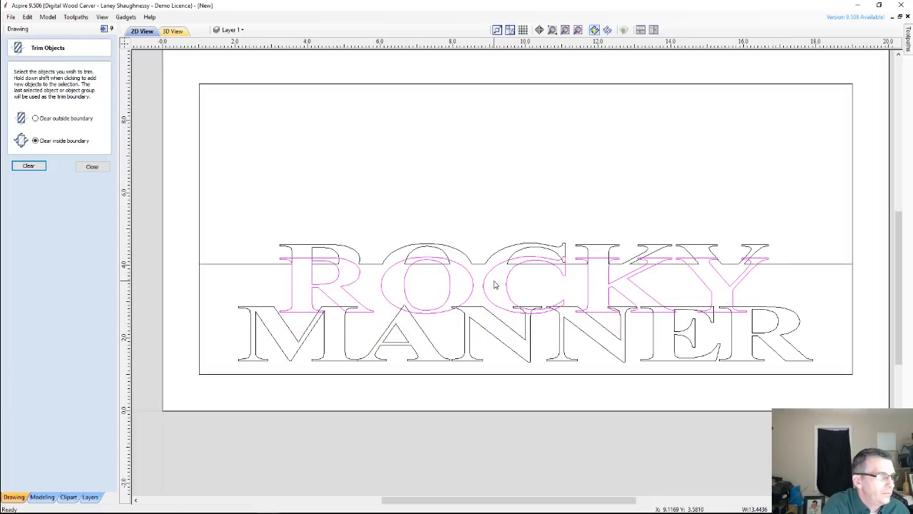
{"action": "key", "text": "Up"}
{"action": "key", "text": "Up"}
{"action": "key", "text": "Up"}
{"action": "key", "text": "Up"}
{"action": "key", "text": "Up"}
{"action": "key", "text": "Up"}
{"action": "key", "text": "Up"}
{"action": "key", "text": "Up"}
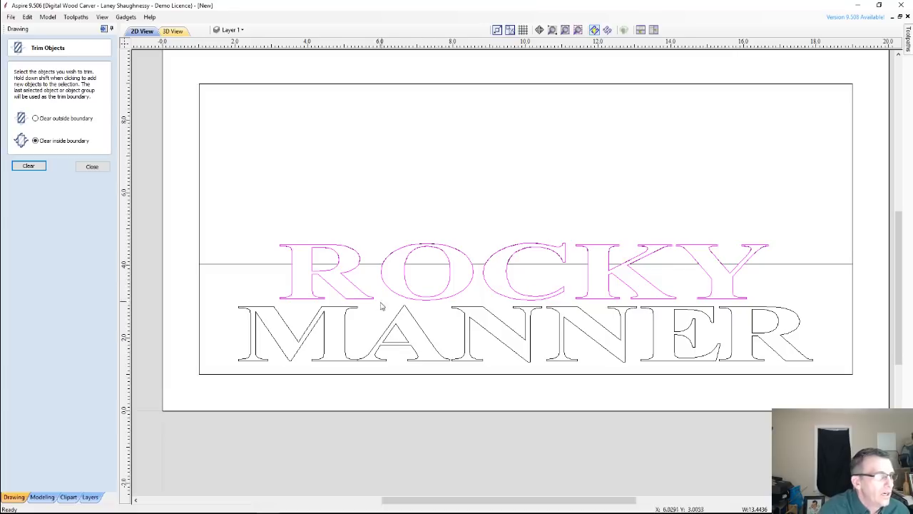
Step: Try to offset the trimmed upper rectangle inwards by 0.25 inches with sharp offset corners
{"action": "left_click", "coordinate": [244, 265]}
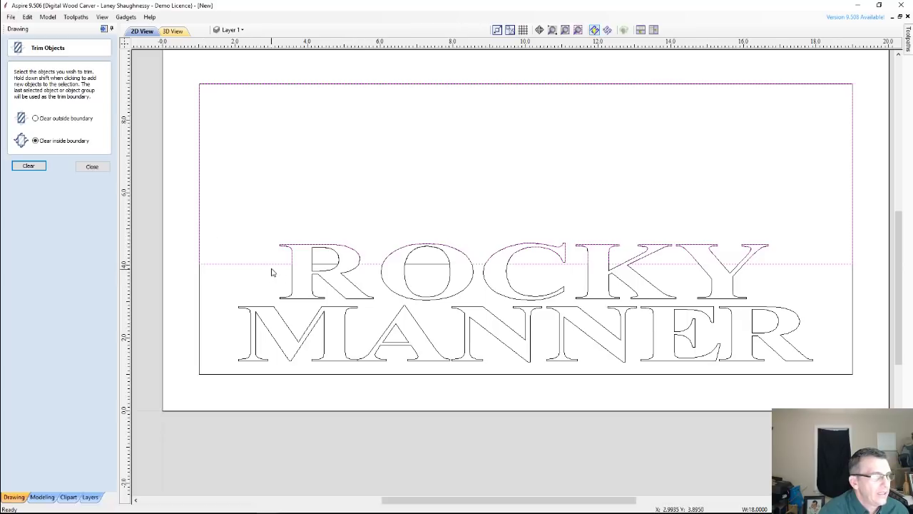
{"action": "left_click", "coordinate": [92, 166]}
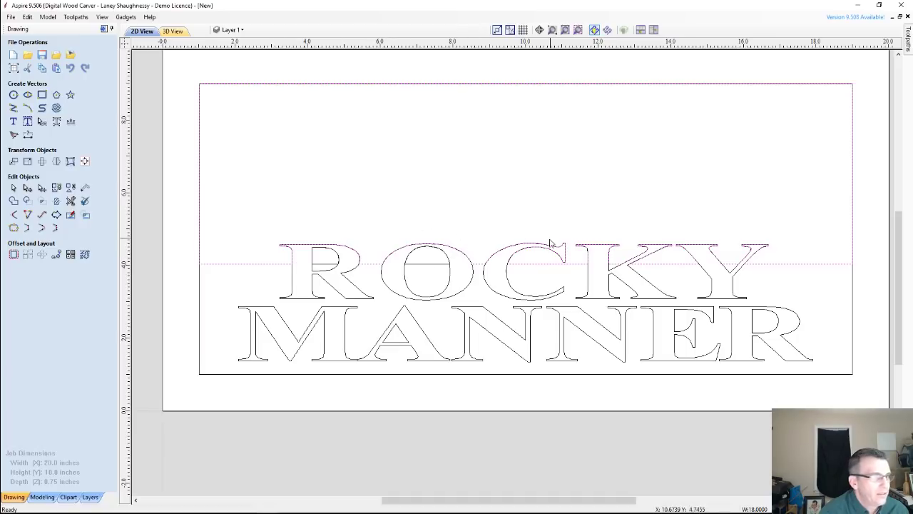
{"action": "left_click", "coordinate": [13, 255]}
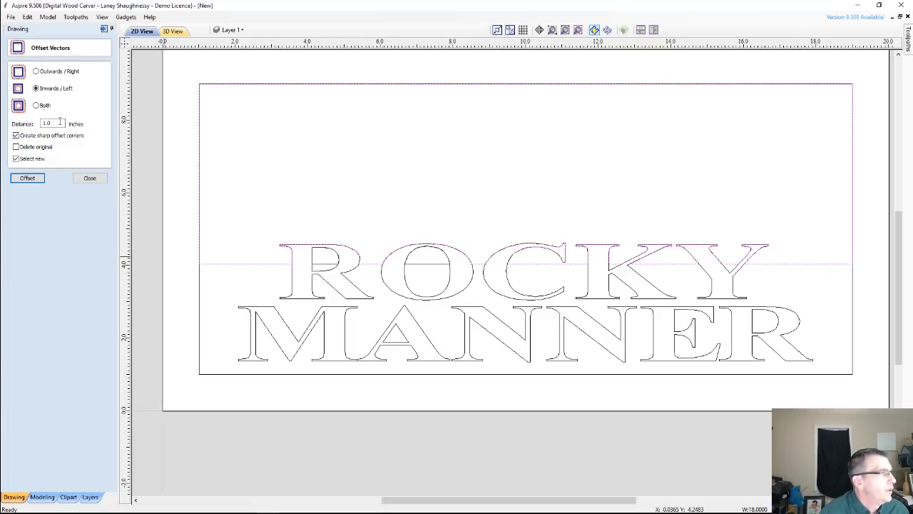
{"action": "left_click_drag", "start_coordinate": [60, 122], "coordinate": [19, 123]}
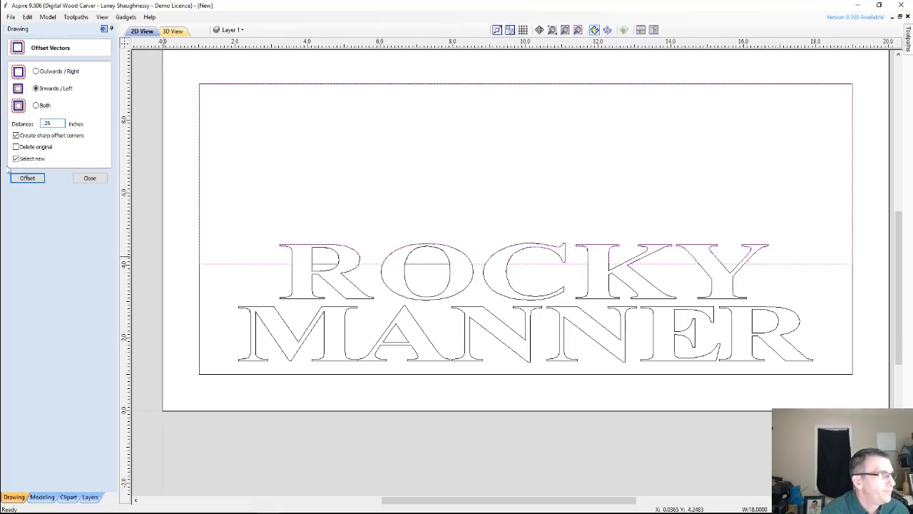
{"action": "left_click", "coordinate": [26, 178]}
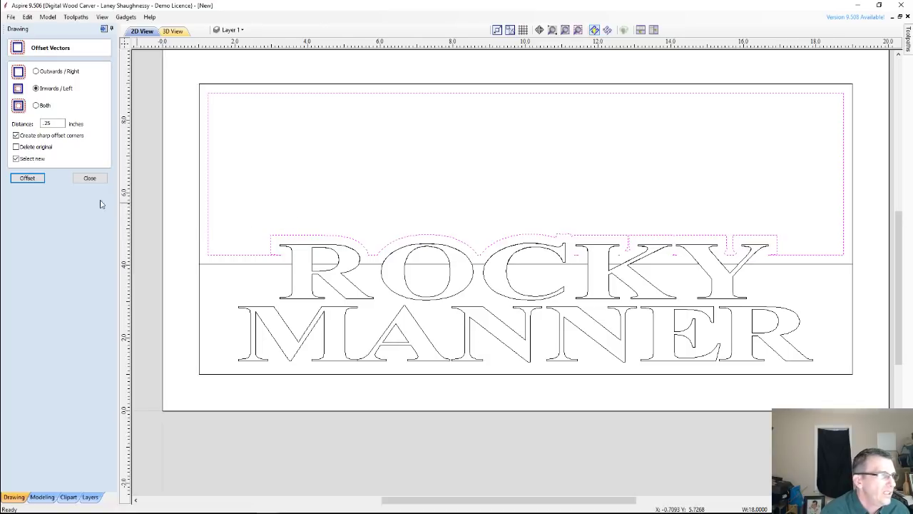
{"action": "key", "text": "ctrl+z"}
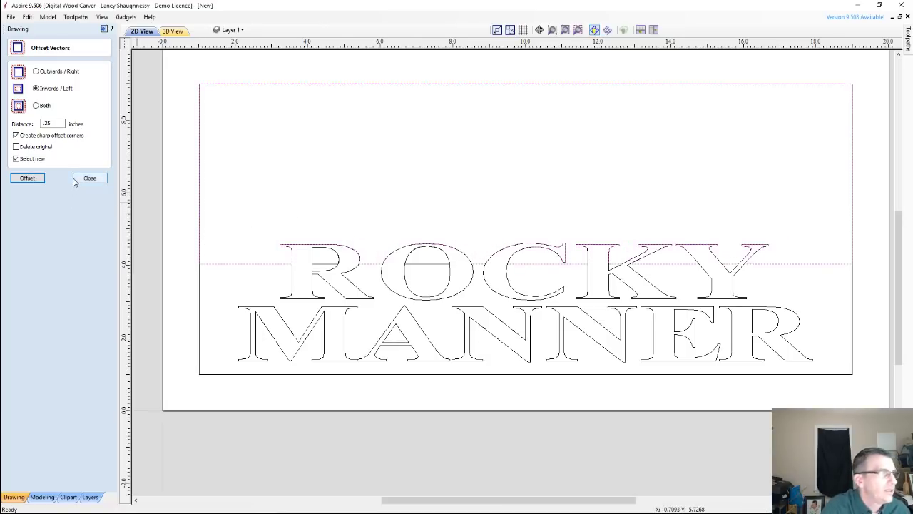
Step: Offset the trimmed upper rectangle inwards by 0.125 inches without sharp offset corners
{"action": "double_click", "coordinate": [49, 124]}
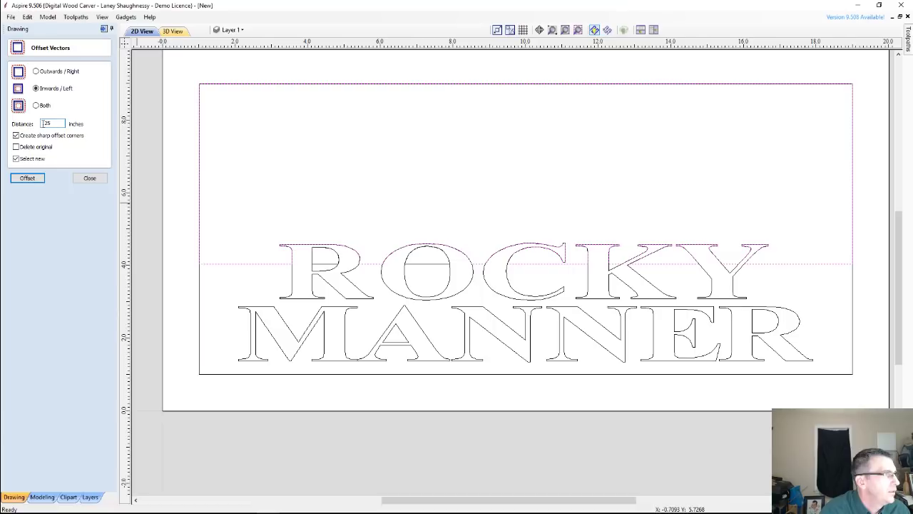
{"action": "left_click", "coordinate": [26, 178]}
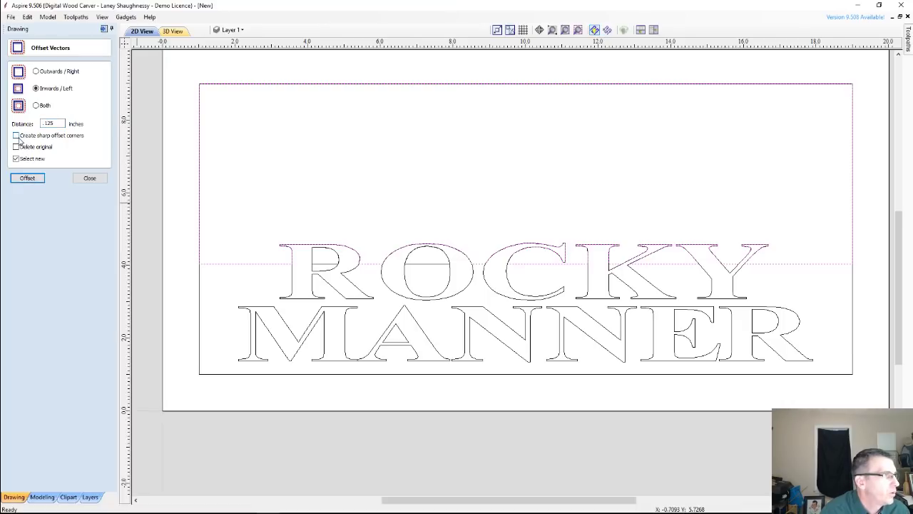
{"action": "left_click", "coordinate": [21, 180]}
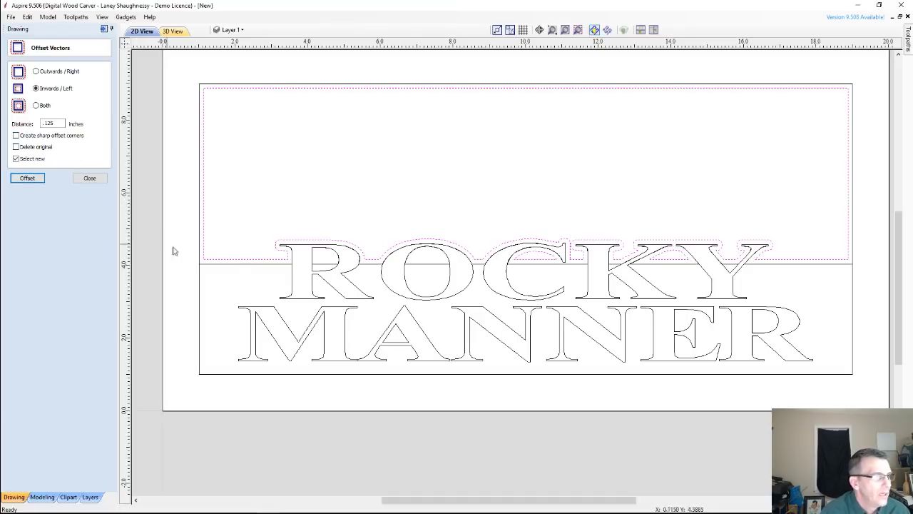
Step: Try to stretch the inward offset outline horizontally about its center to about 18.57 inches wide
{"action": "left_click", "coordinate": [227, 278]}
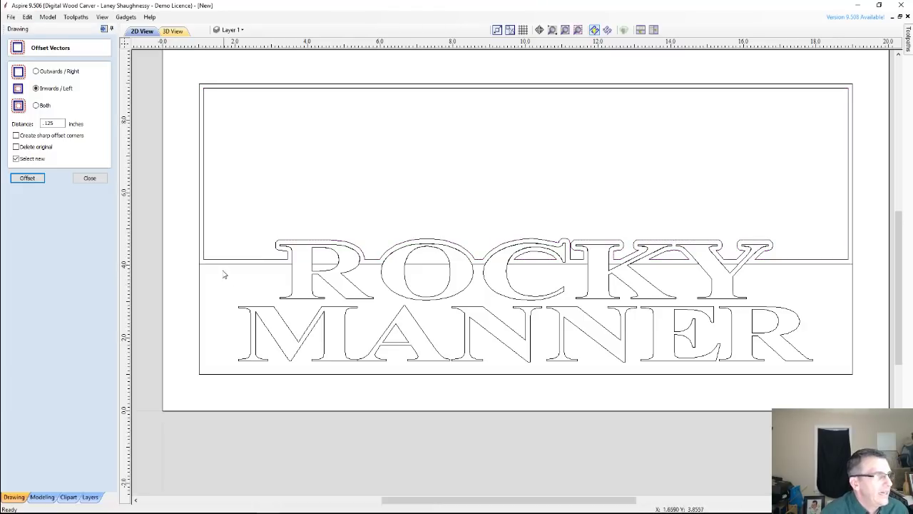
{"action": "left_click", "coordinate": [204, 222]}
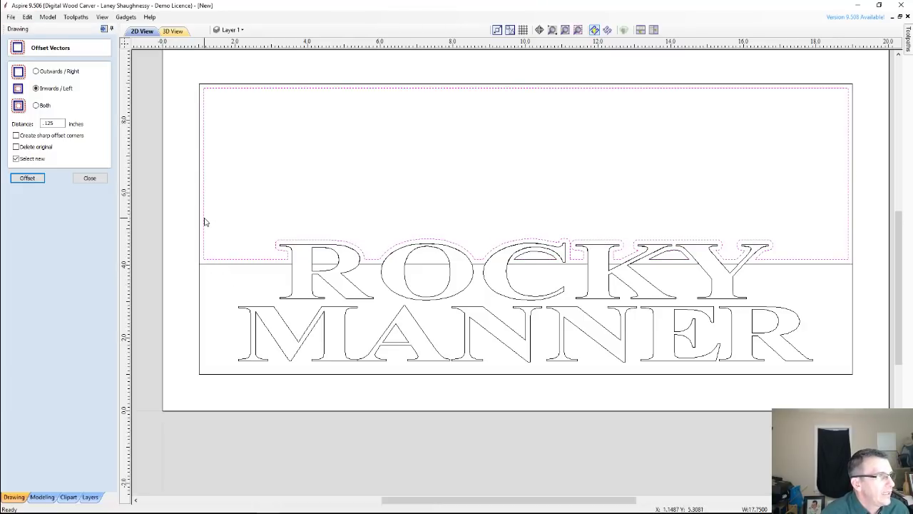
{"action": "left_click", "coordinate": [205, 222]}
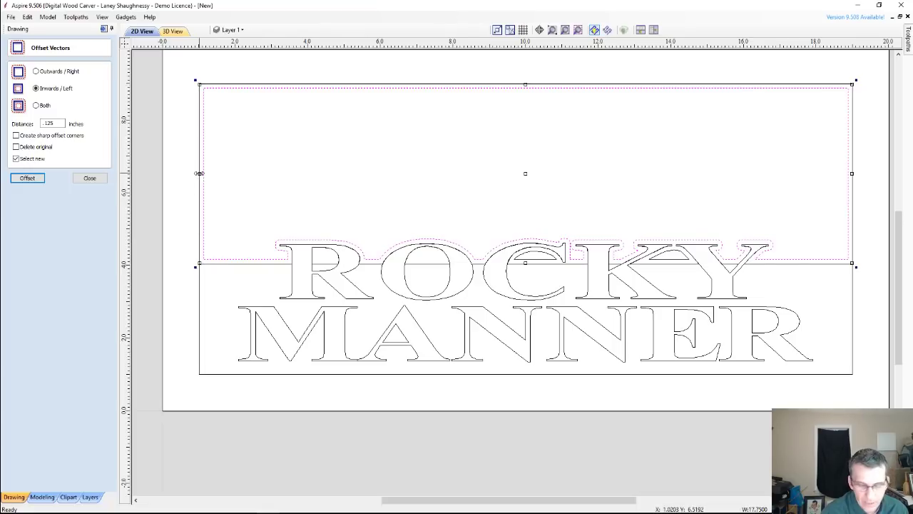
{"action": "left_click_drag", "start_coordinate": [199, 172], "coordinate": [188, 192]}
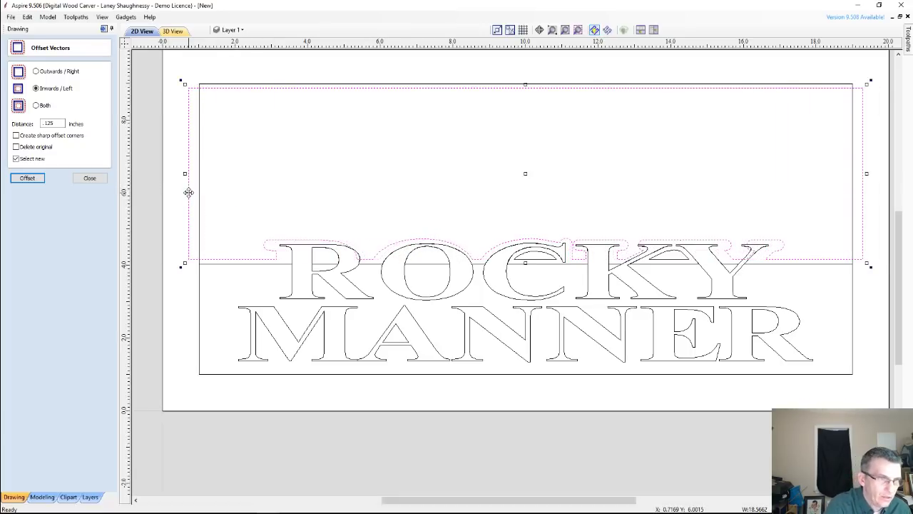
{"action": "key", "text": "ctrl+z"}
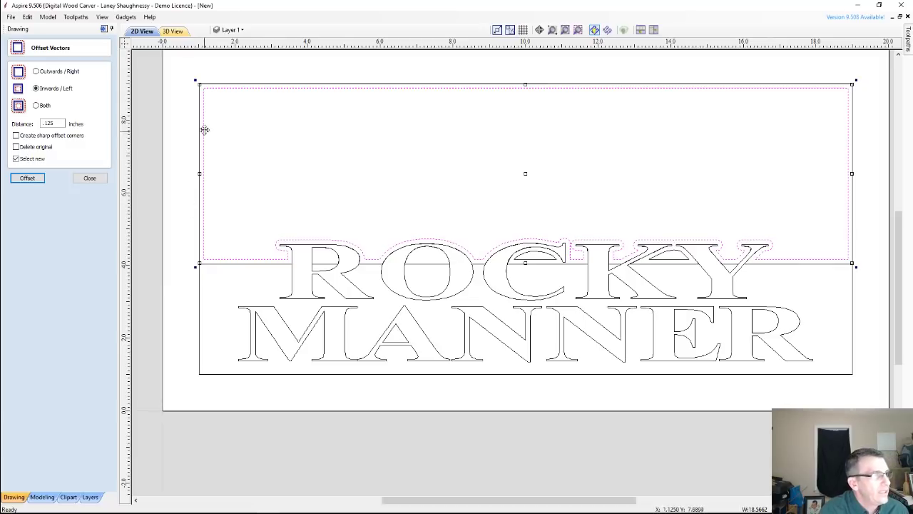
Step: Delete the left and right vertical spans of the inward offset outline using node editing
{"action": "left_click", "coordinate": [89, 178]}
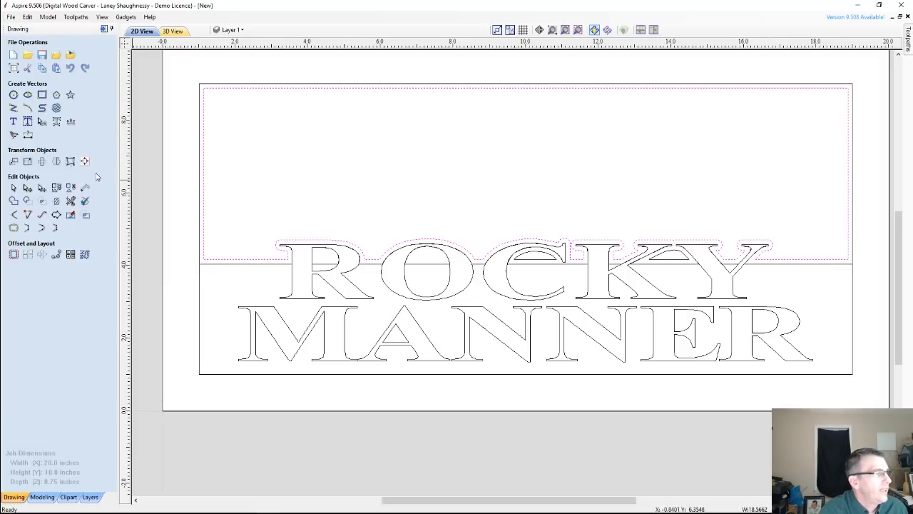
{"action": "left_click", "coordinate": [27, 188]}
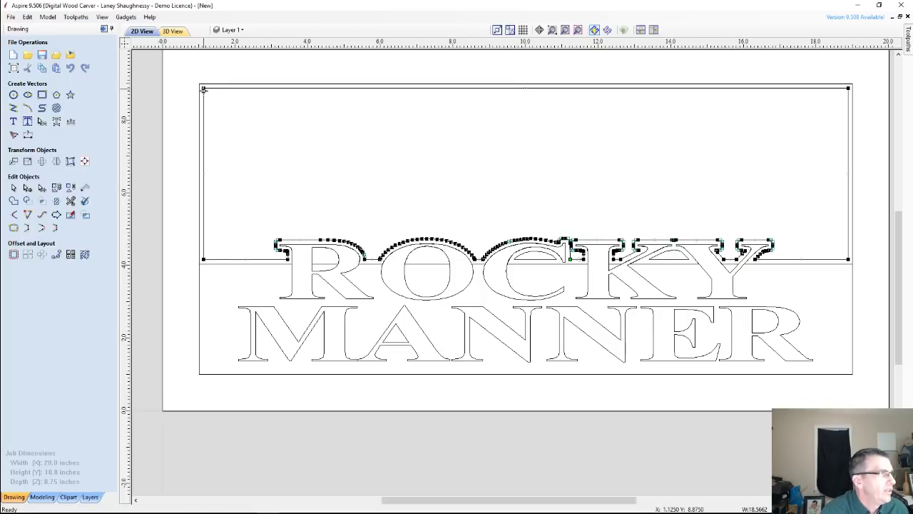
{"action": "right_click", "coordinate": [204, 104]}
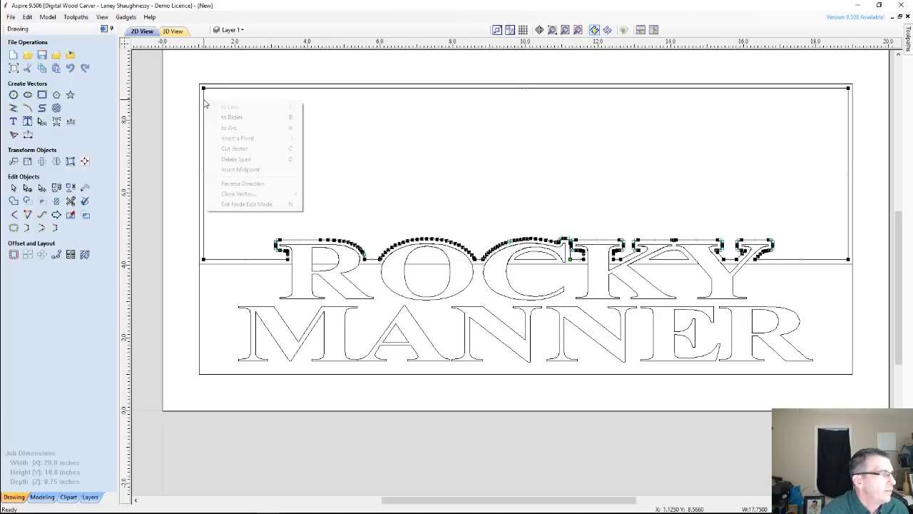
{"action": "left_click", "coordinate": [222, 159]}
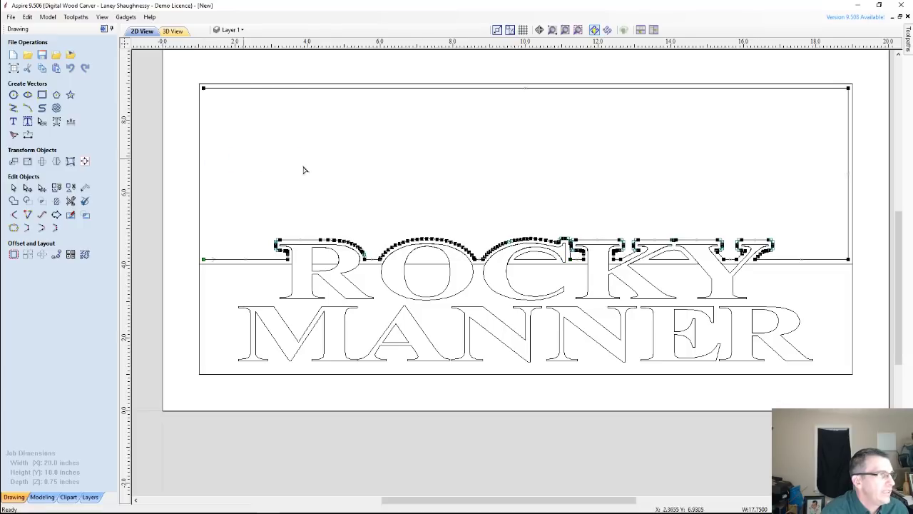
{"action": "right_click", "coordinate": [849, 143]}
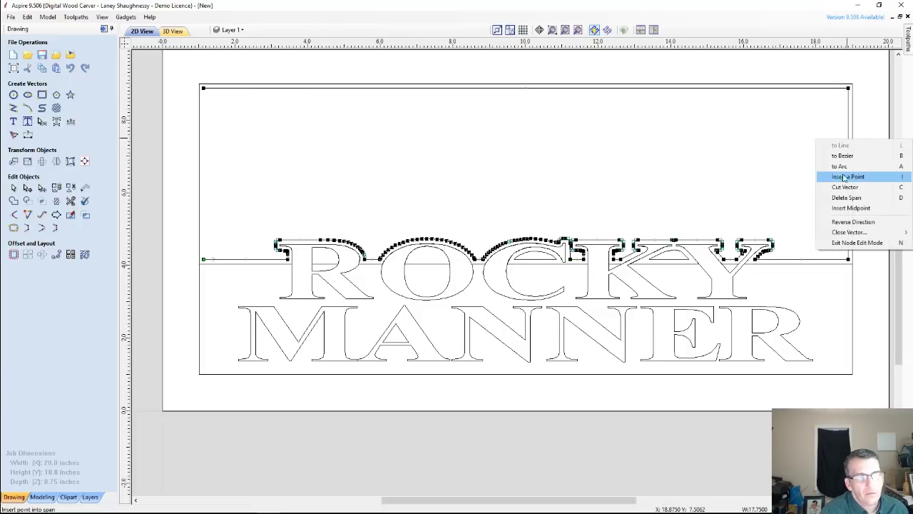
{"action": "left_click", "coordinate": [846, 197]}
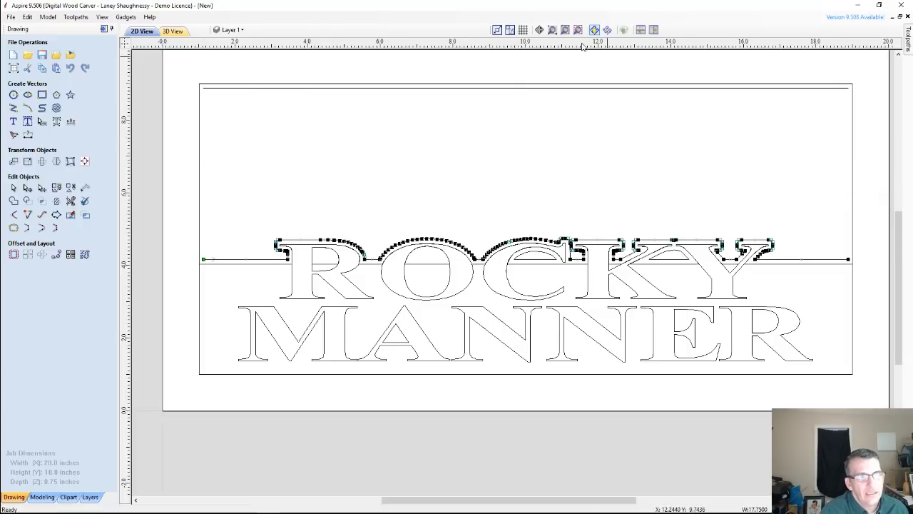
Step: Move the offset outline's detached top line onto the inner border's upper edge and stretch it to about 18.01 inches wide
{"action": "left_click", "coordinate": [600, 89]}
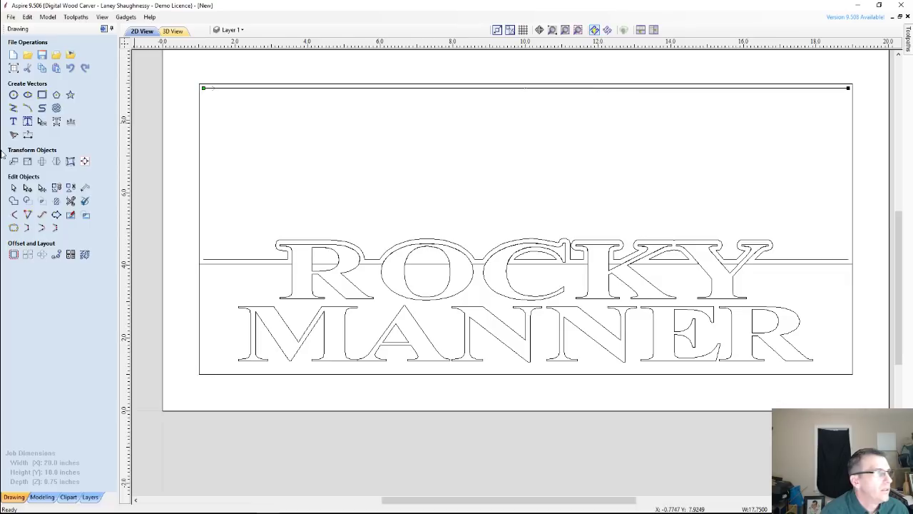
{"action": "left_click", "coordinate": [13, 188]}
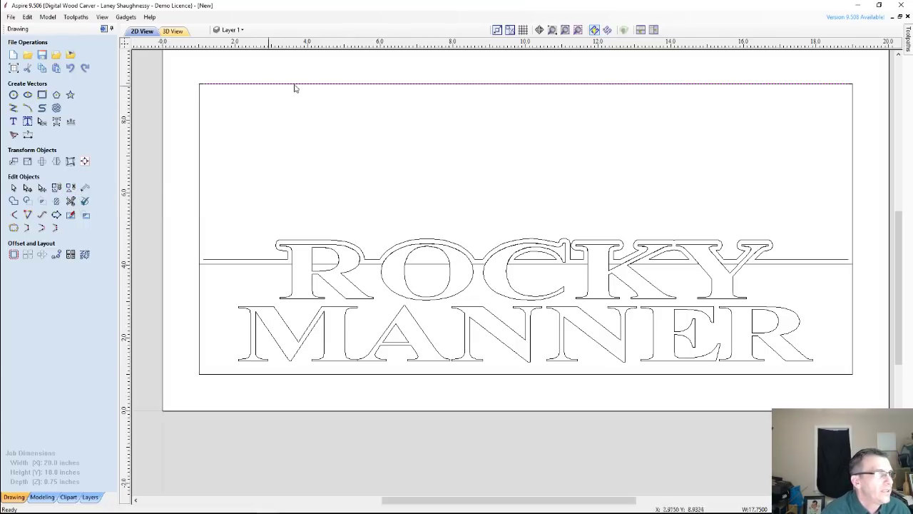
{"action": "left_click", "coordinate": [199, 84]}
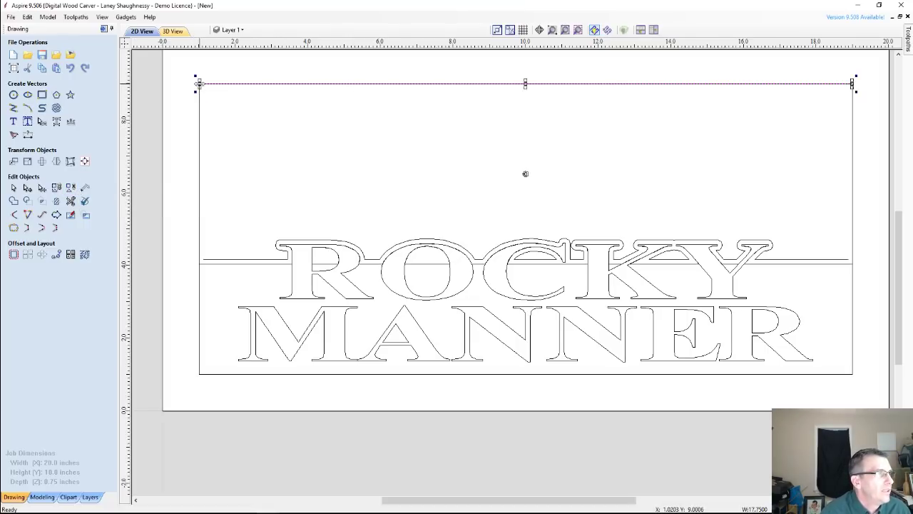
{"action": "scroll", "coordinate": [199, 84], "scroll_direction": "up", "scroll_amount": 4}
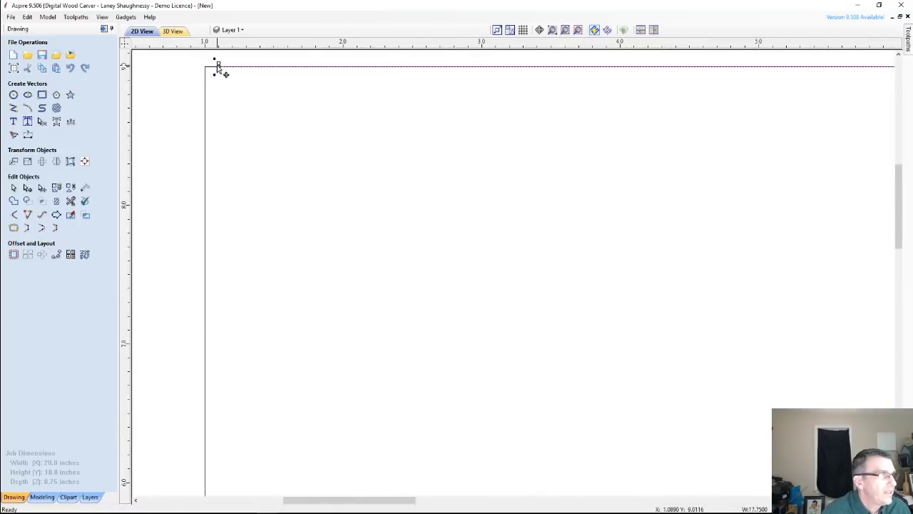
{"action": "left_click", "coordinate": [323, 123]}
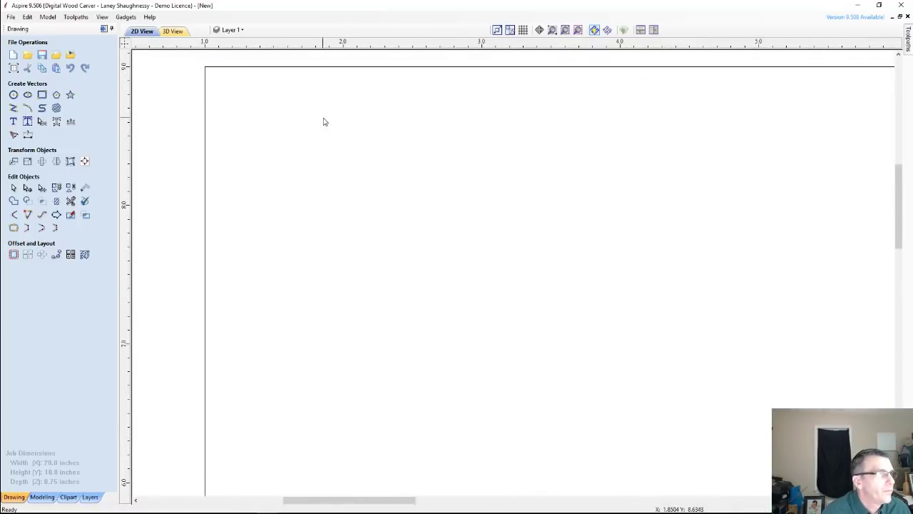
{"action": "left_click", "coordinate": [299, 71]}
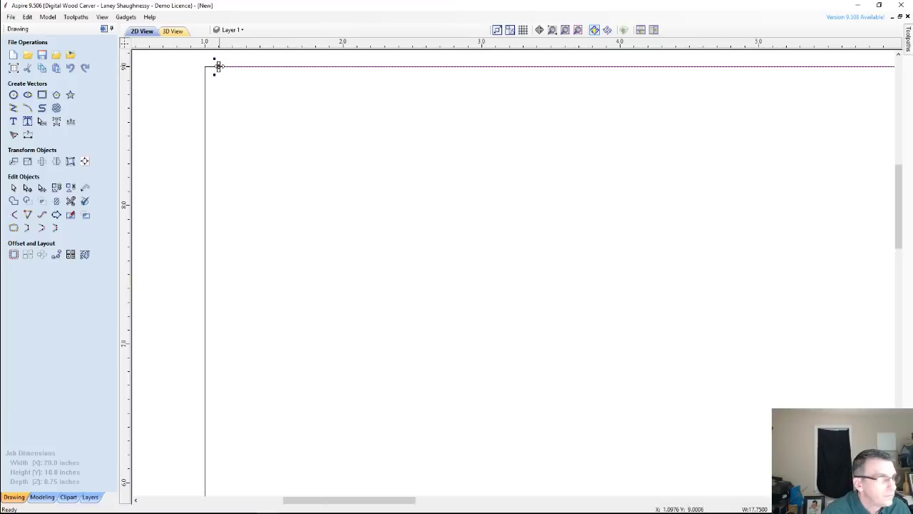
{"action": "left_click_drag", "start_coordinate": [219, 67], "coordinate": [206, 67]}
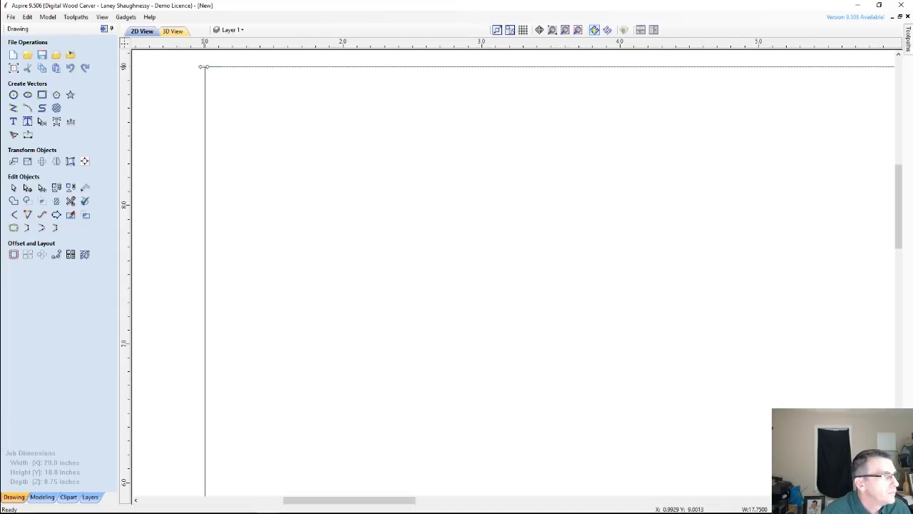
Step: Draw vertical polylines along the inner border's left and right edges, about 4.96 inches down from its upper corners to the lower dividing line
{"action": "scroll", "coordinate": [299, 107], "scroll_direction": "down", "scroll_amount": 5}
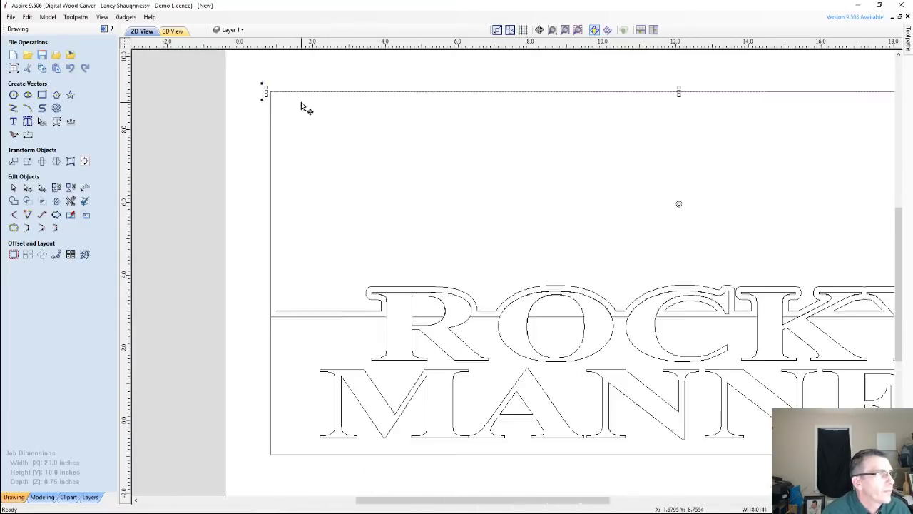
{"action": "scroll", "coordinate": [418, 149], "scroll_direction": "down", "scroll_amount": 4}
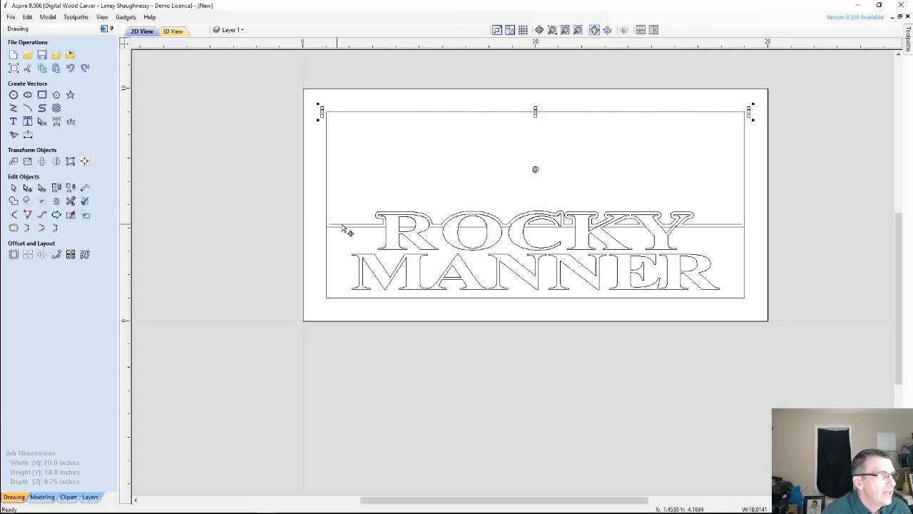
{"action": "left_click", "coordinate": [347, 226]}
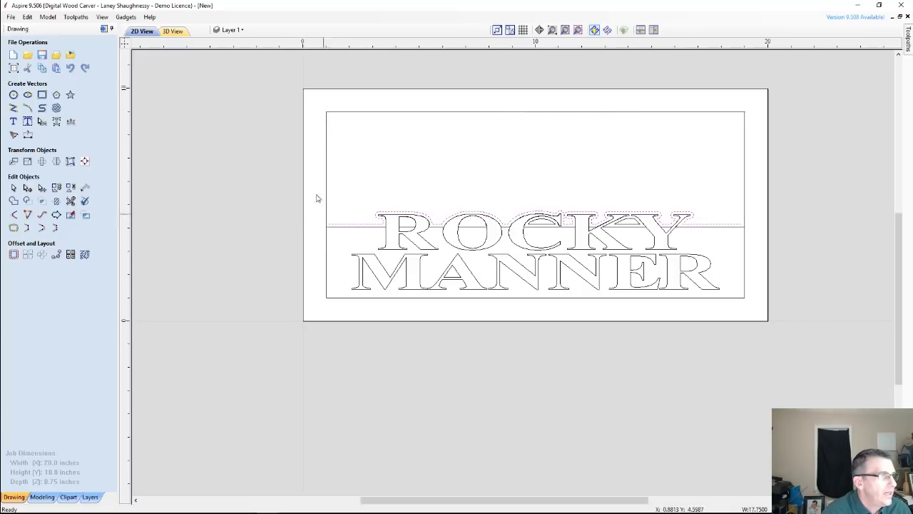
{"action": "left_click", "coordinate": [13, 108]}
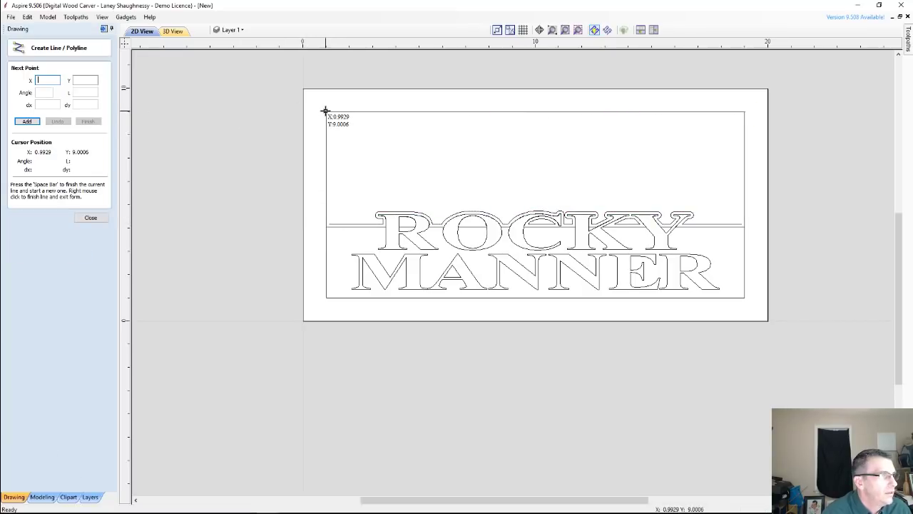
{"action": "left_click", "coordinate": [326, 112]}
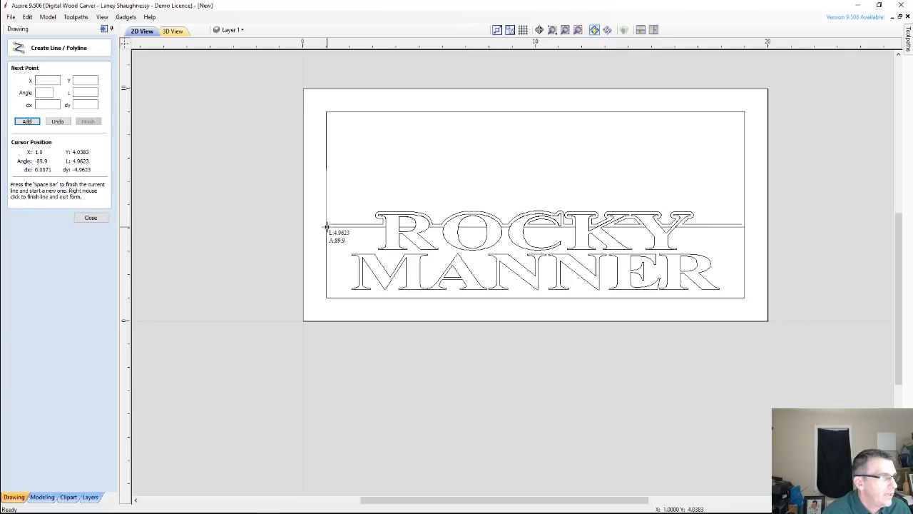
{"action": "key", "text": "space"}
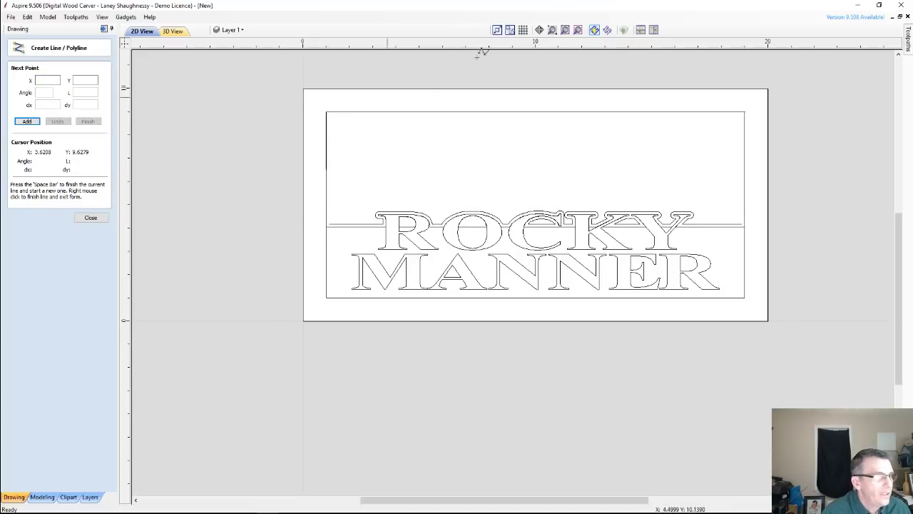
{"action": "left_click", "coordinate": [745, 111]}
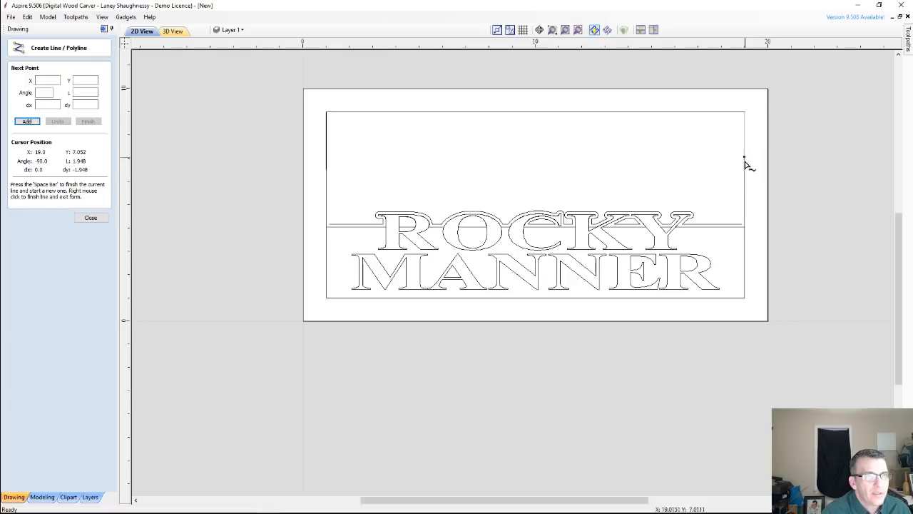
{"action": "left_click", "coordinate": [763, 221]}
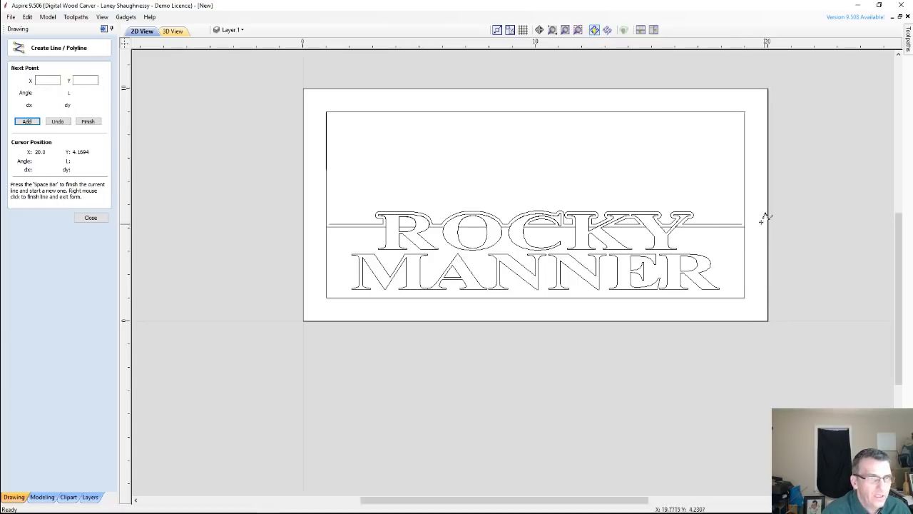
{"action": "left_click", "coordinate": [91, 217]}
Step: Delete the inner border rectangle and the original upper region outline, keeping the offset lettering contour and the newly drawn side lines
{"action": "scroll", "coordinate": [339, 227], "scroll_direction": "up", "scroll_amount": 1}
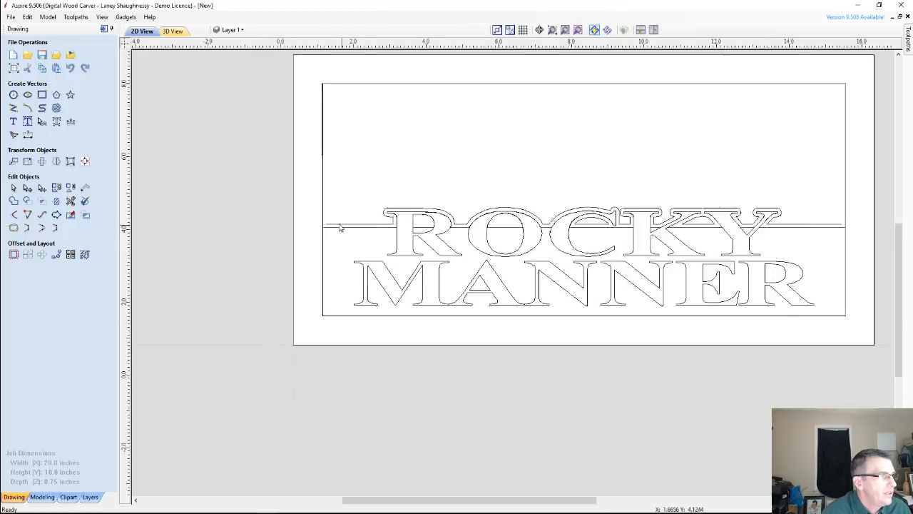
{"action": "scroll", "coordinate": [340, 227], "scroll_direction": "up", "scroll_amount": 3}
{"action": "scroll", "coordinate": [319, 224], "scroll_direction": "down", "scroll_amount": 4}
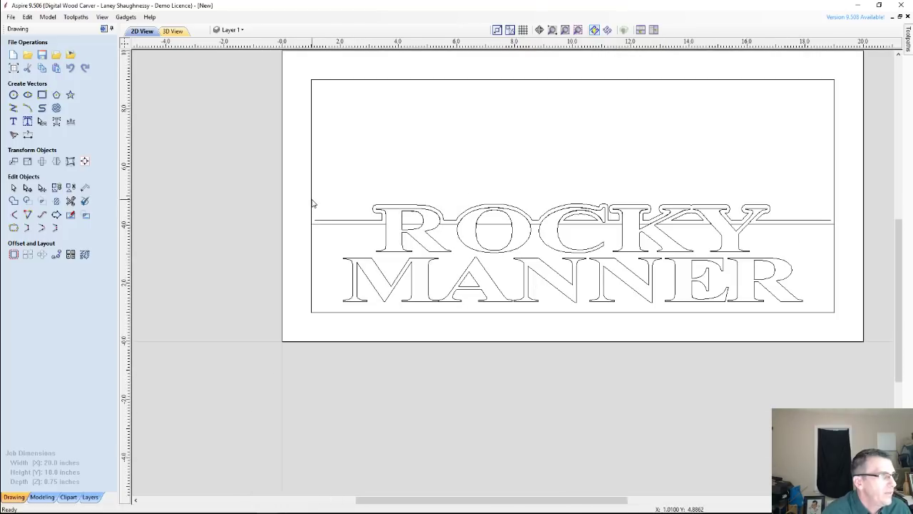
{"action": "left_click", "coordinate": [312, 204]}
{"action": "left_click", "coordinate": [312, 244]}
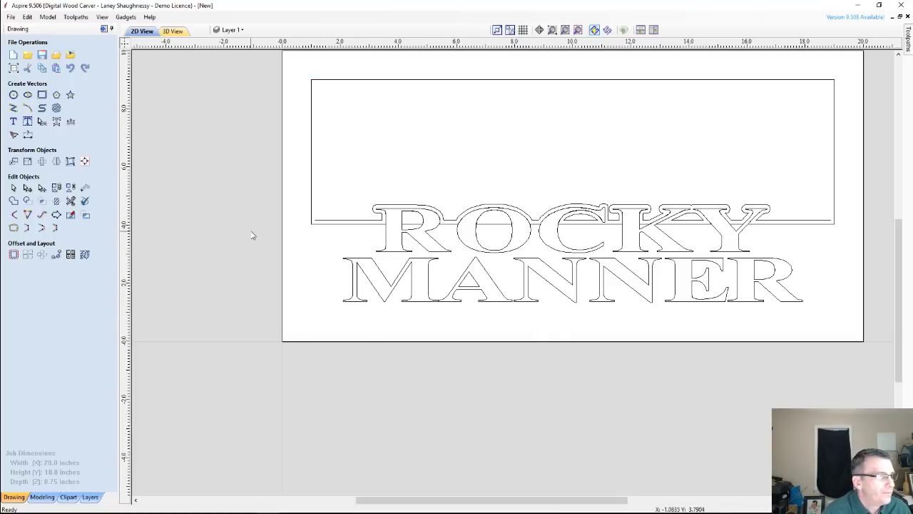
{"action": "left_click", "coordinate": [331, 225]}
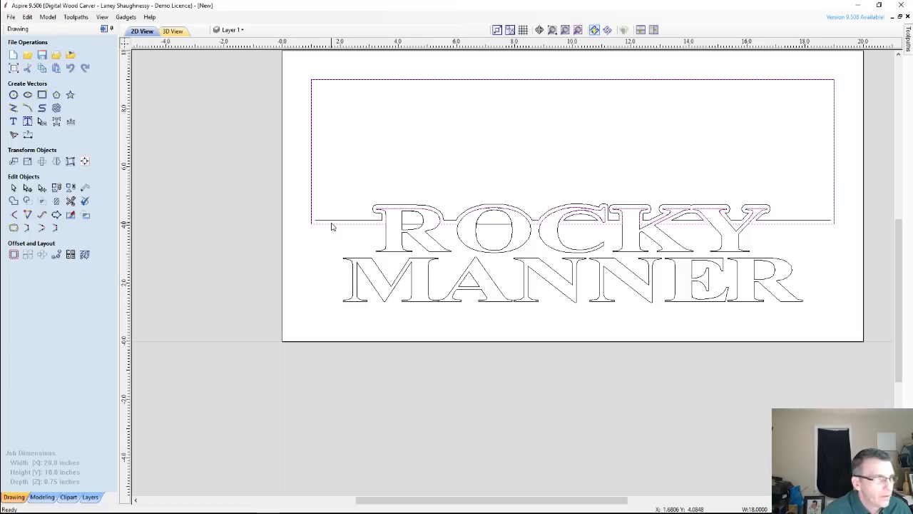
{"action": "key", "text": "Escape"}
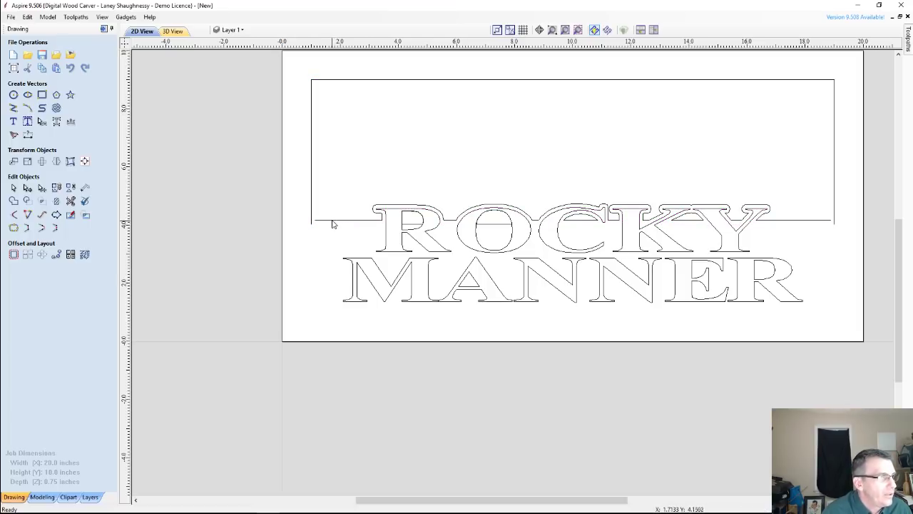
Step: Extend the left end of the offset lettering contour to meet the left vertical line
{"action": "left_click", "coordinate": [320, 222]}
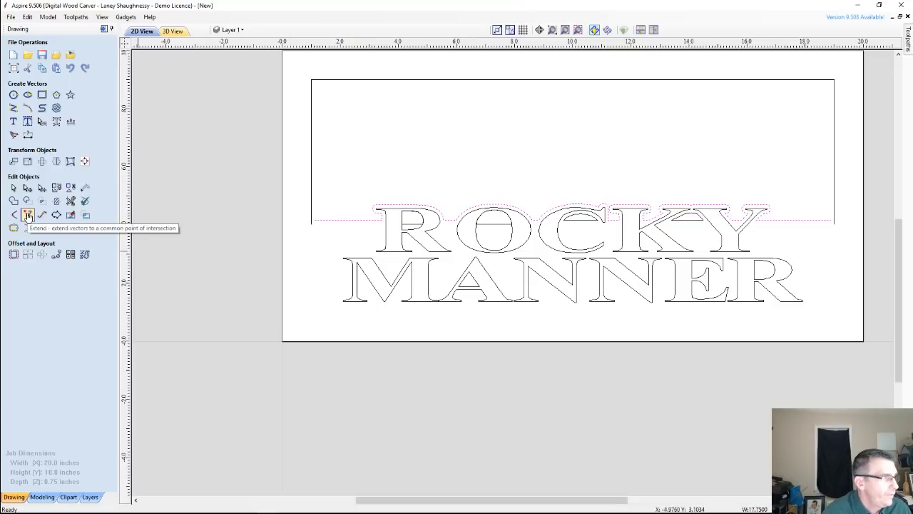
{"action": "left_click", "coordinate": [28, 215]}
{"action": "scroll", "coordinate": [276, 250], "scroll_direction": "up", "scroll_amount": 3}
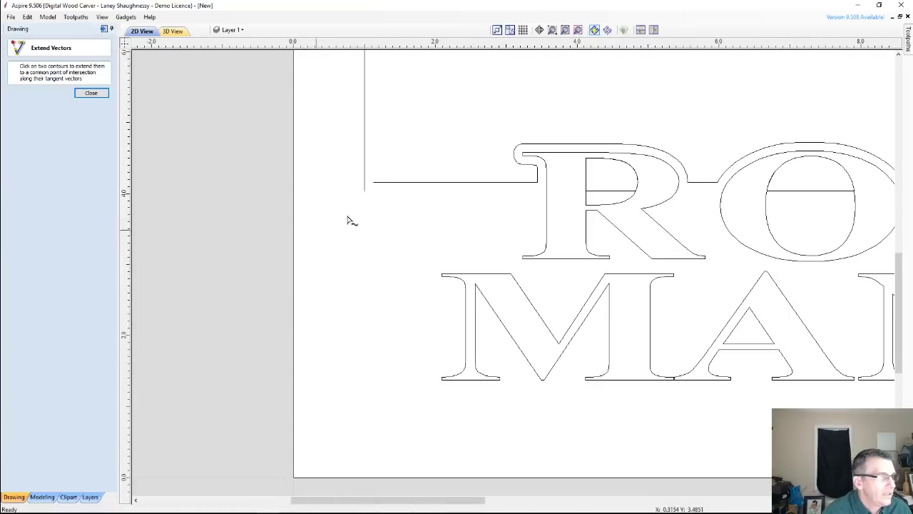
{"action": "left_click", "coordinate": [373, 183]}
{"action": "left_click", "coordinate": [366, 186]}
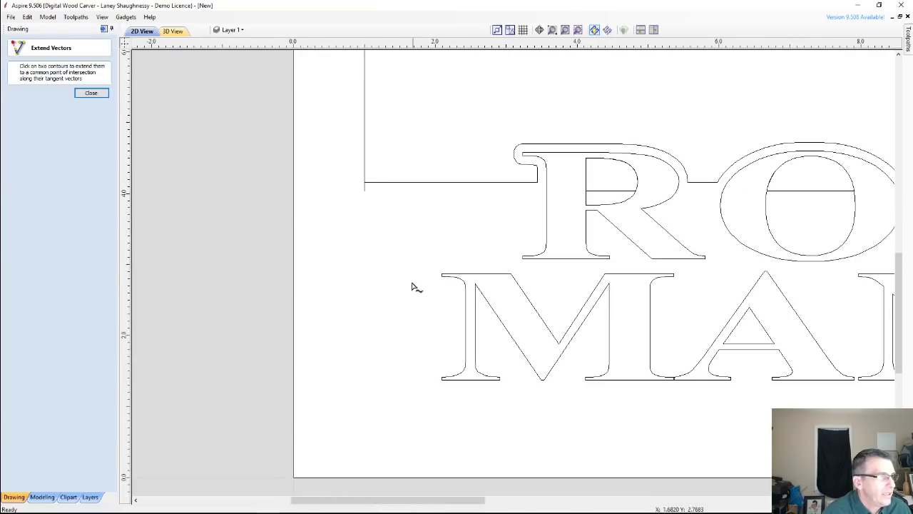
Step: Extend the right end of the offset lettering contour to meet the right vertical line
{"action": "scroll", "coordinate": [348, 267], "scroll_direction": "down", "scroll_amount": 4}
{"action": "scroll", "coordinate": [698, 249], "scroll_direction": "up", "scroll_amount": 5}
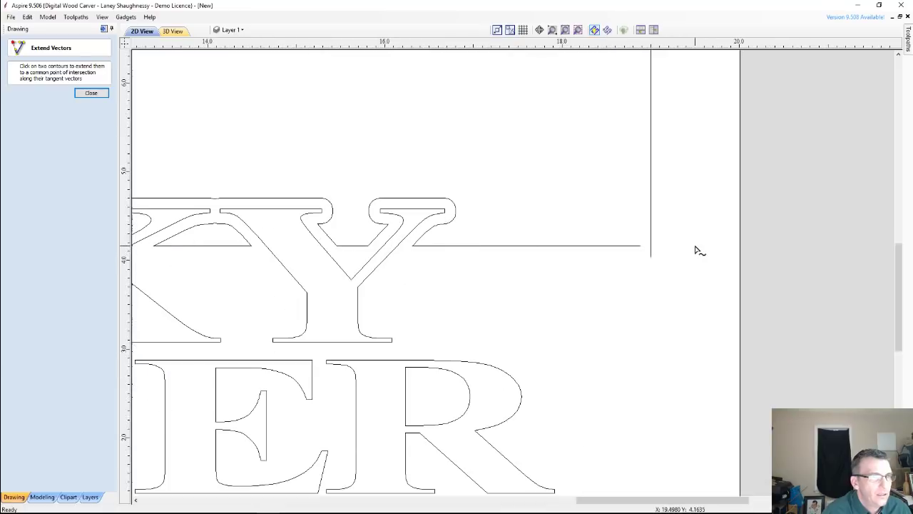
{"action": "scroll", "coordinate": [697, 250], "scroll_direction": "up", "scroll_amount": 3}
{"action": "left_click", "coordinate": [561, 247]}
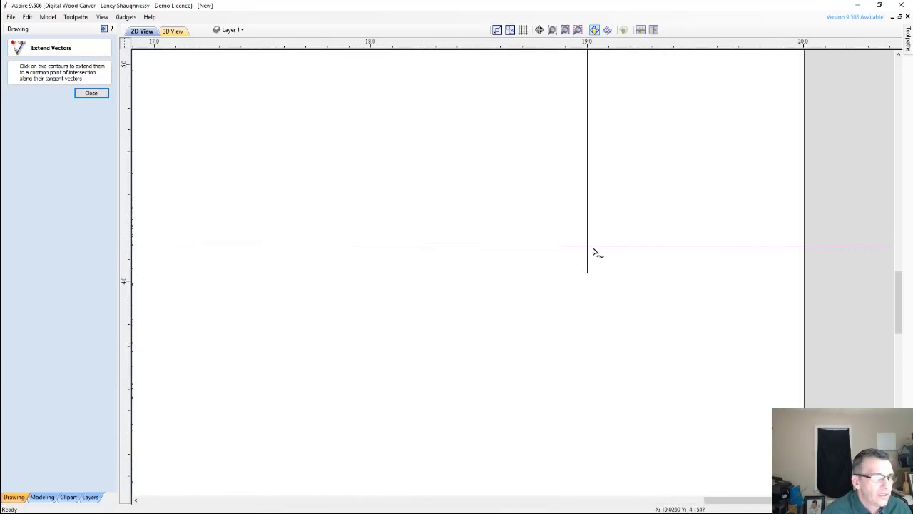
{"action": "left_click", "coordinate": [589, 251]}
{"action": "scroll", "coordinate": [649, 293], "scroll_direction": "down", "scroll_amount": 3}
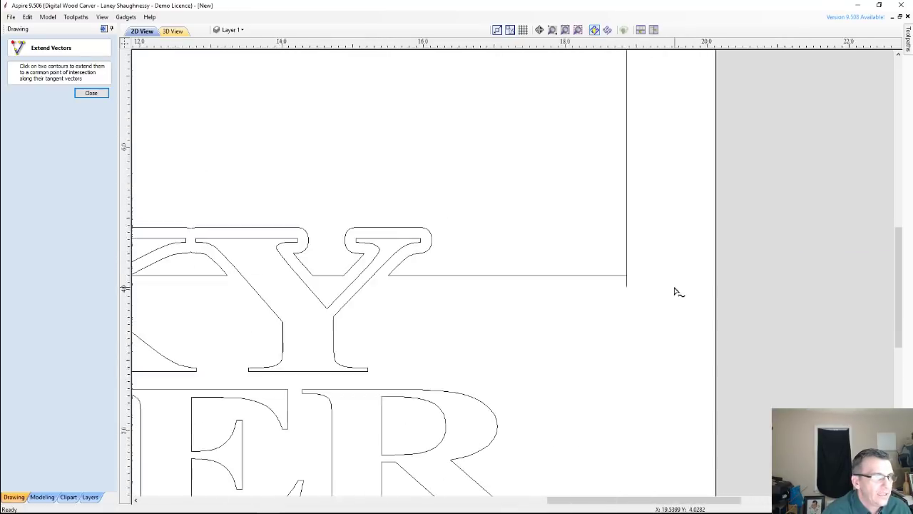
{"action": "scroll", "coordinate": [675, 292], "scroll_direction": "down", "scroll_amount": 6}
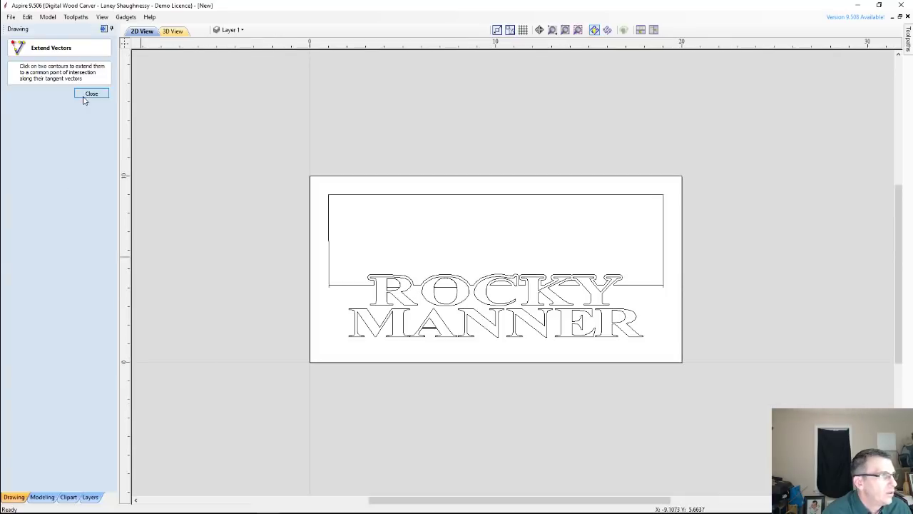
{"action": "left_click", "coordinate": [91, 92]}
Step: Trim the stub of the left vertical line that overhangs below the lettering contour
{"action": "left_click", "coordinate": [70, 201]}
{"action": "scroll", "coordinate": [330, 284], "scroll_direction": "up", "scroll_amount": 10}
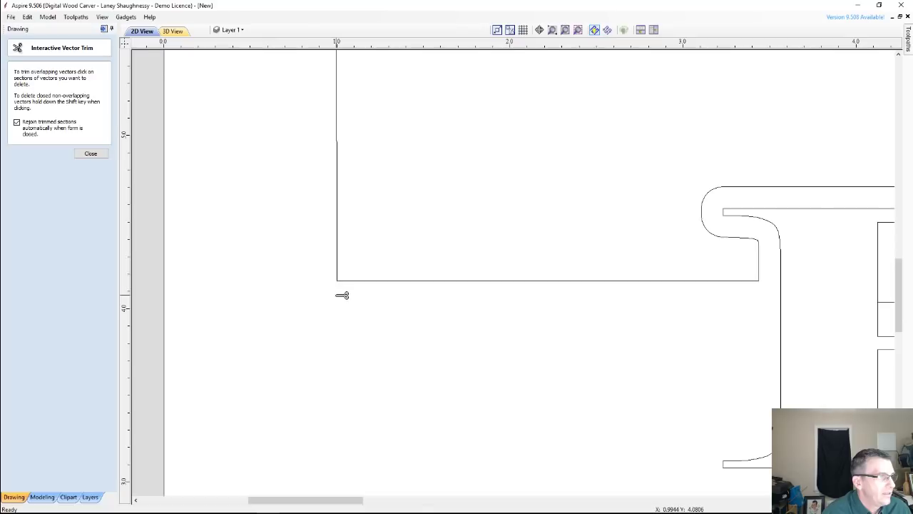
{"action": "scroll", "coordinate": [337, 295], "scroll_direction": "down", "scroll_amount": 5}
Step: Extend the right vertical line up to the top line at the region's upper-right corner
{"action": "scroll", "coordinate": [321, 100], "scroll_direction": "up", "scroll_amount": 6}
{"action": "scroll", "coordinate": [329, 111], "scroll_direction": "up", "scroll_amount": 4}
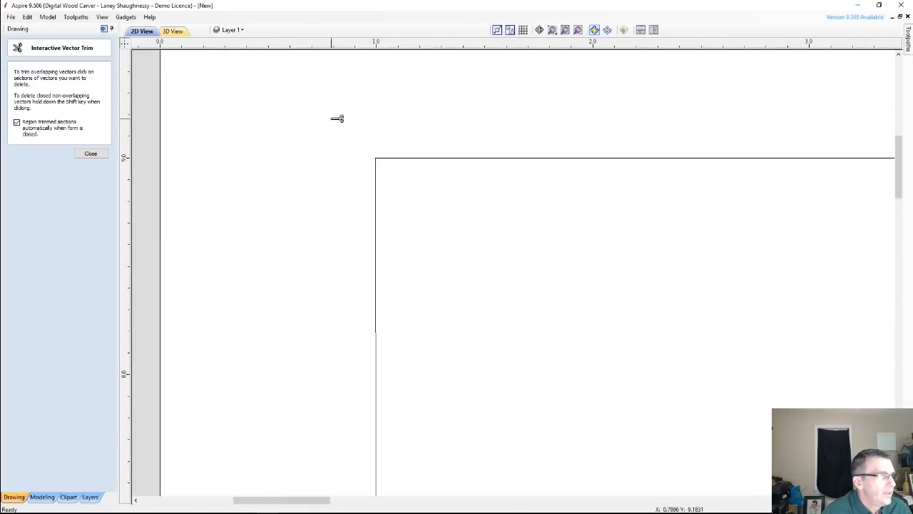
{"action": "scroll", "coordinate": [308, 166], "scroll_direction": "down", "scroll_amount": 10}
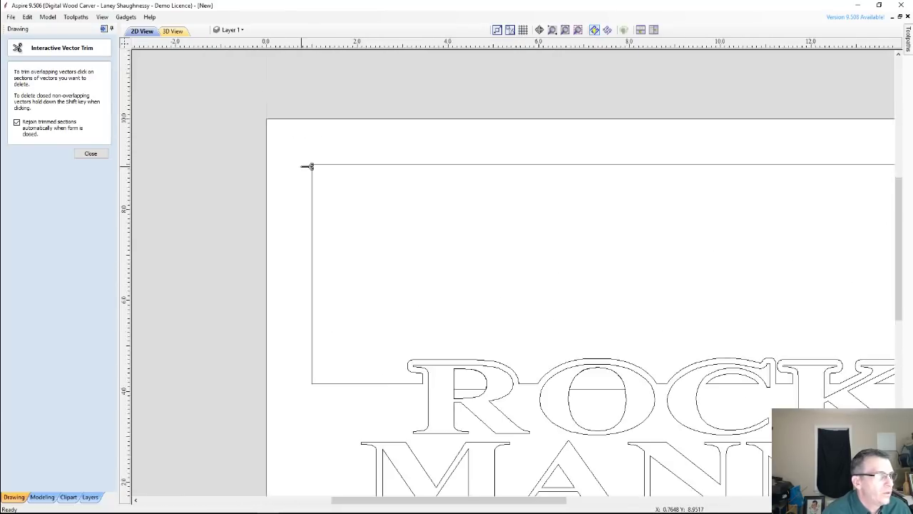
{"action": "scroll", "coordinate": [761, 167], "scroll_direction": "up", "scroll_amount": 10}
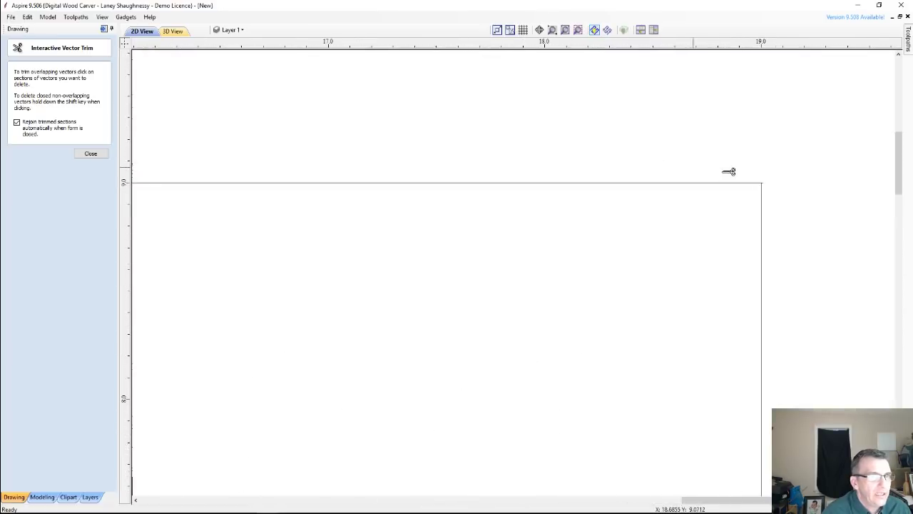
{"action": "scroll", "coordinate": [749, 197], "scroll_direction": "up", "scroll_amount": 3}
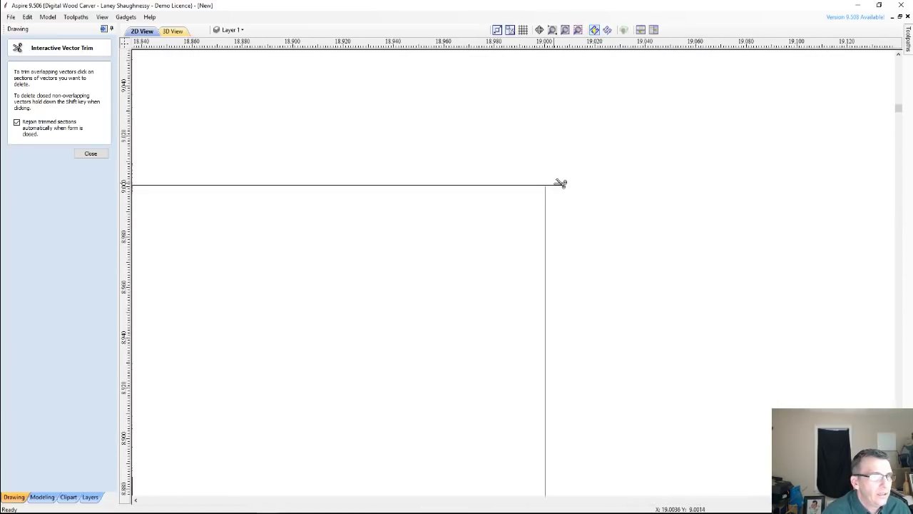
{"action": "scroll", "coordinate": [540, 187], "scroll_direction": "up", "scroll_amount": 3}
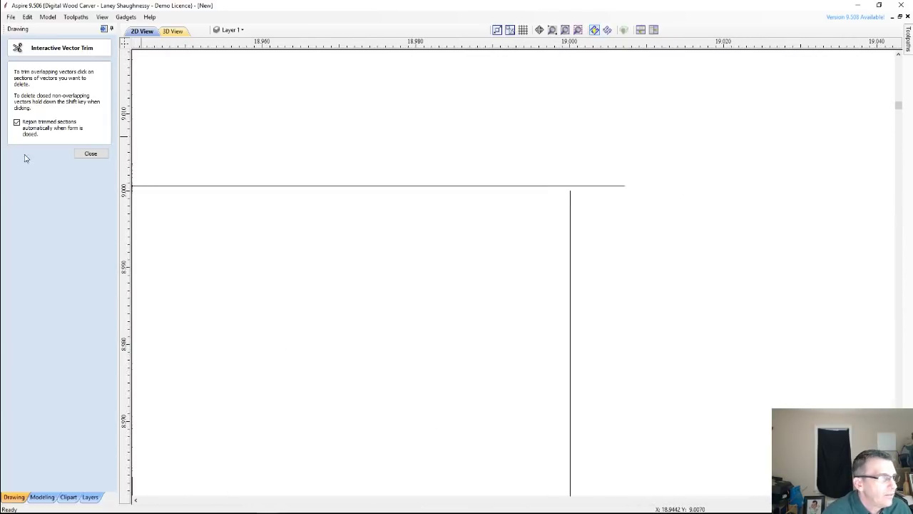
{"action": "left_click", "coordinate": [91, 153]}
{"action": "left_click", "coordinate": [27, 215]}
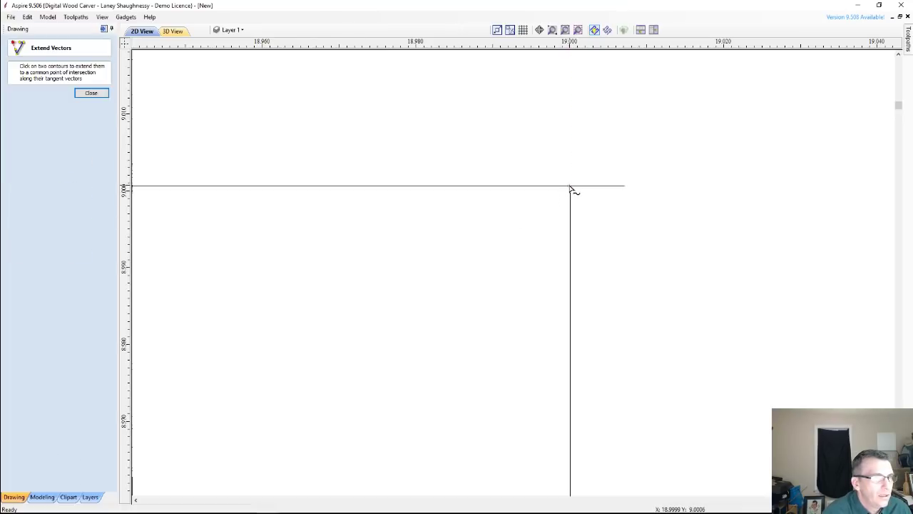
{"action": "left_click", "coordinate": [92, 94]}
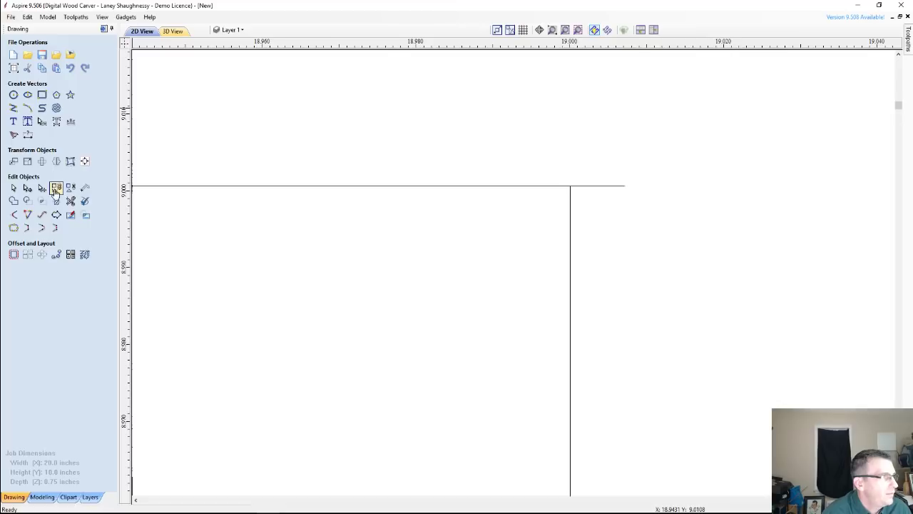
Step: Trim the top line's overhang at the upper-right corner and the right vertical line's overhang below the contour
{"action": "left_click", "coordinate": [71, 200]}
{"action": "left_click", "coordinate": [604, 185]}
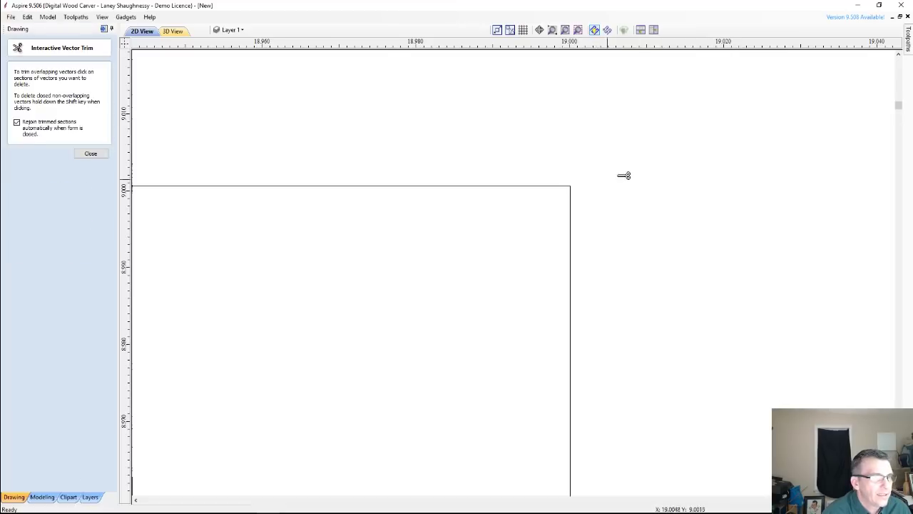
{"action": "scroll", "coordinate": [624, 175], "scroll_direction": "down", "scroll_amount": 12}
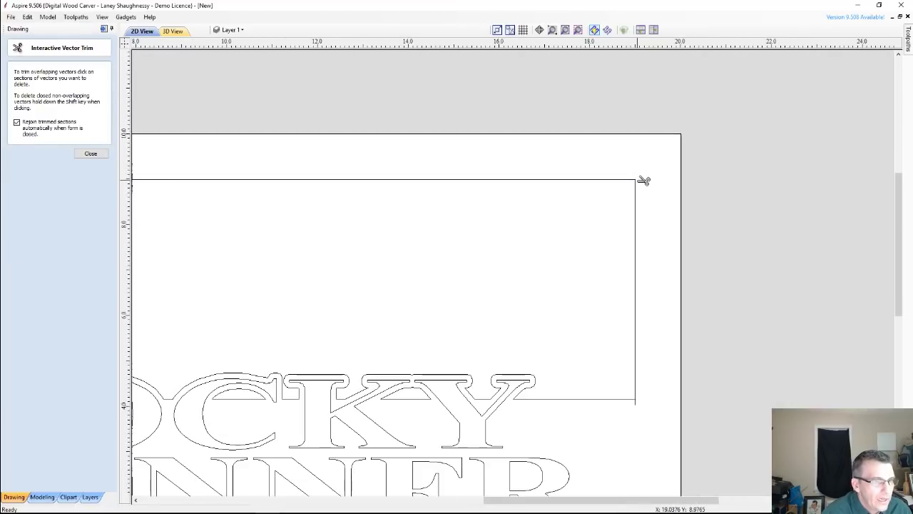
{"action": "scroll", "coordinate": [642, 364], "scroll_direction": "up", "scroll_amount": 5}
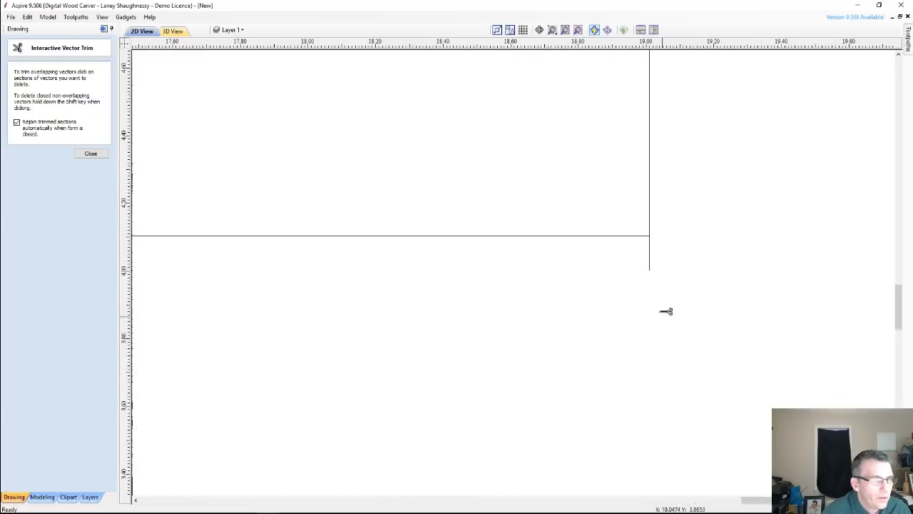
{"action": "left_click", "coordinate": [650, 242]}
{"action": "scroll", "coordinate": [679, 249], "scroll_direction": "down", "scroll_amount": 6}
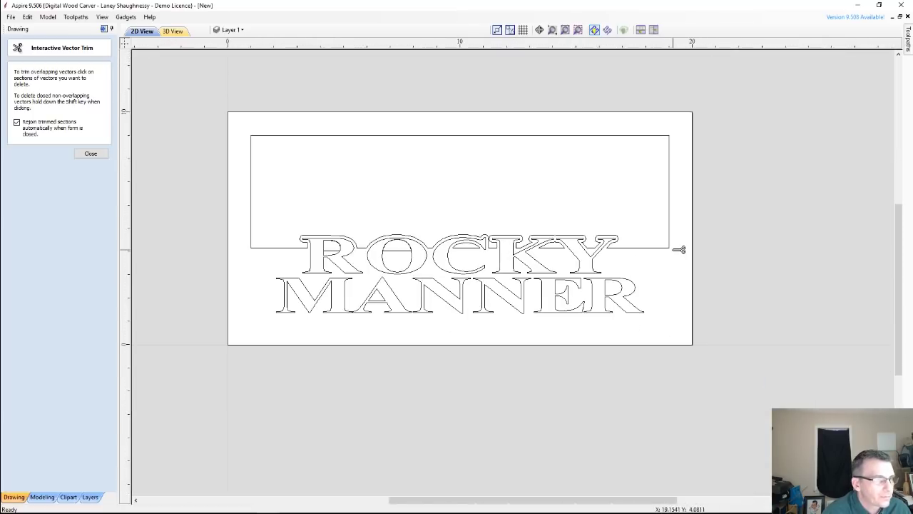
{"action": "left_click", "coordinate": [90, 153]}
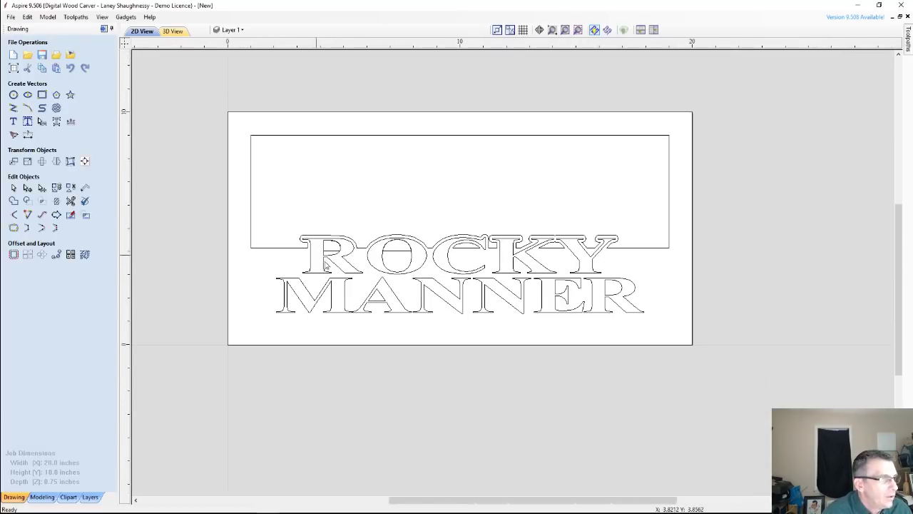
Step: Delete the stray horizontal line segments inside the counters of the letters R and O in ROCKY
{"action": "scroll", "coordinate": [325, 265], "scroll_direction": "up", "scroll_amount": 5}
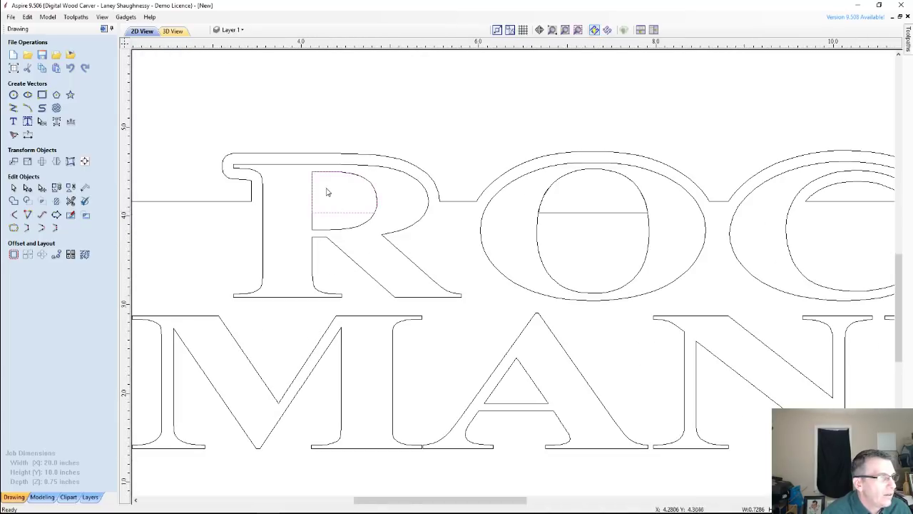
{"action": "left_click", "coordinate": [581, 214]}
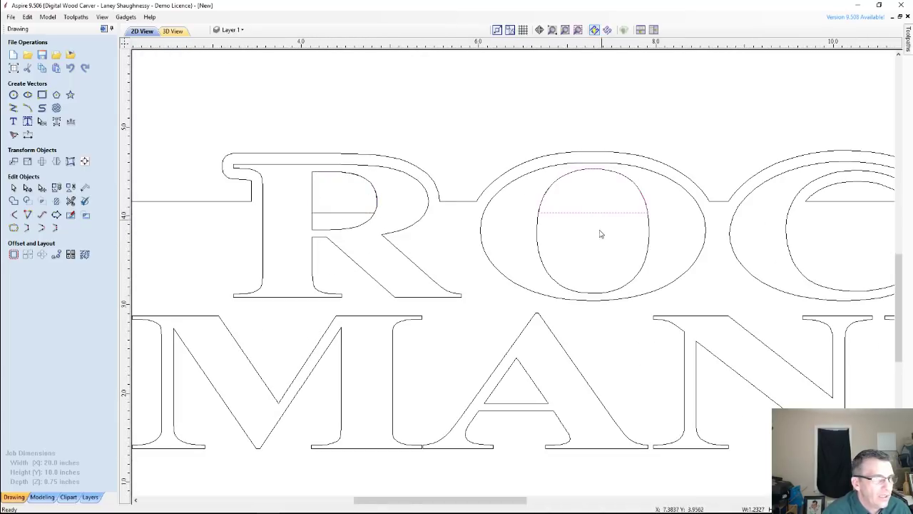
{"action": "left_click", "coordinate": [342, 215]}
{"action": "left_click", "coordinate": [498, 227]}
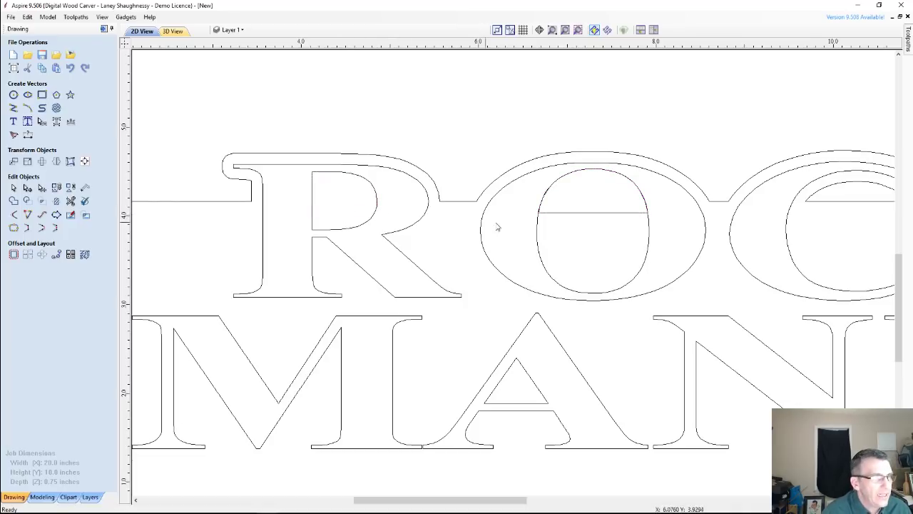
{"action": "left_click", "coordinate": [570, 214]}
{"action": "key", "text": "Delete"}
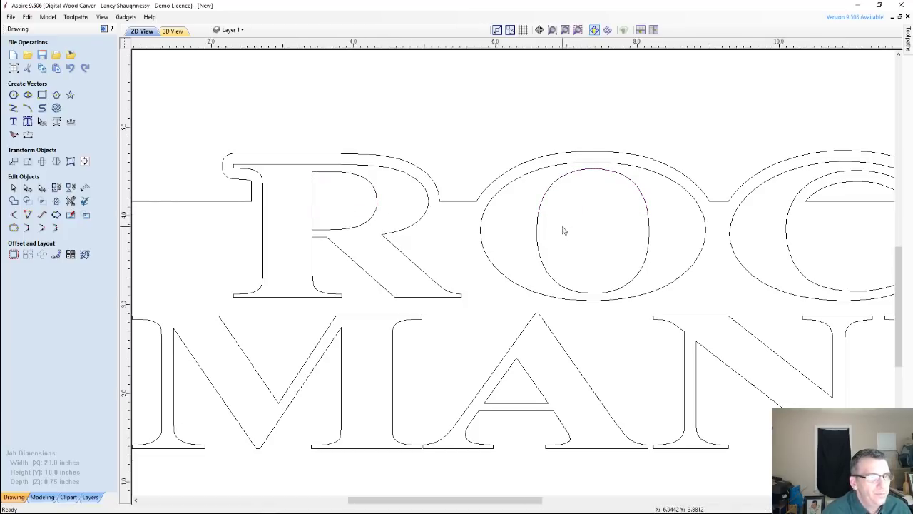
Step: Delete the leftover contour pieces inside the C and between the K and Y in ROCKY
{"action": "scroll", "coordinate": [563, 228], "scroll_direction": "down", "scroll_amount": 4}
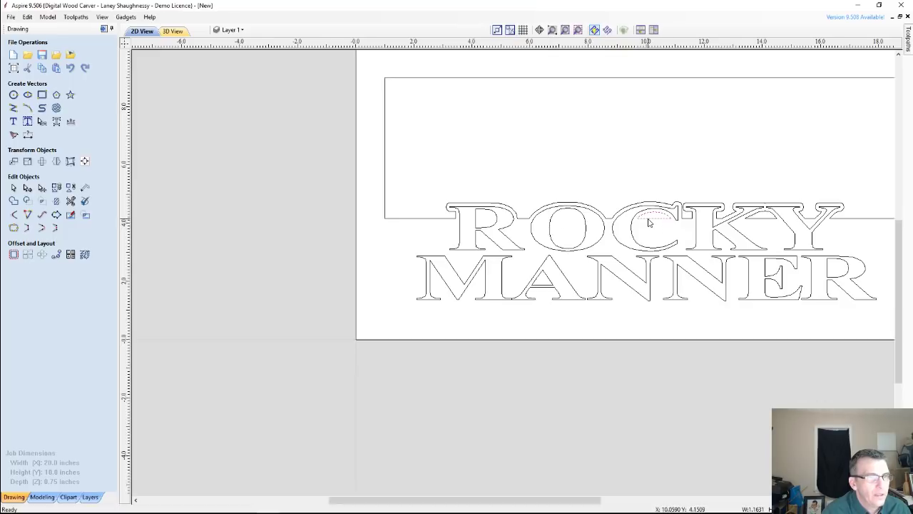
{"action": "scroll", "coordinate": [719, 227], "scroll_direction": "up", "scroll_amount": 3}
{"action": "scroll", "coordinate": [719, 227], "scroll_direction": "down", "scroll_amount": 1}
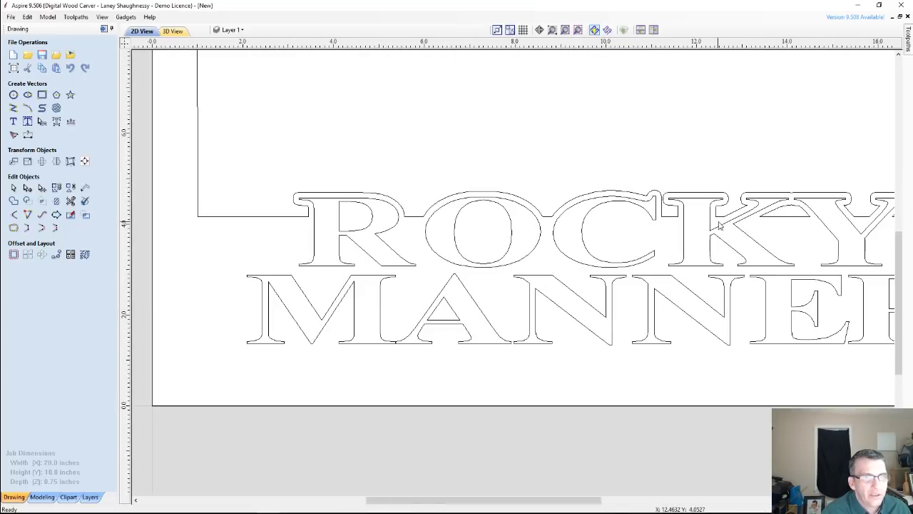
{"action": "scroll", "coordinate": [780, 220], "scroll_direction": "down", "scroll_amount": 3}
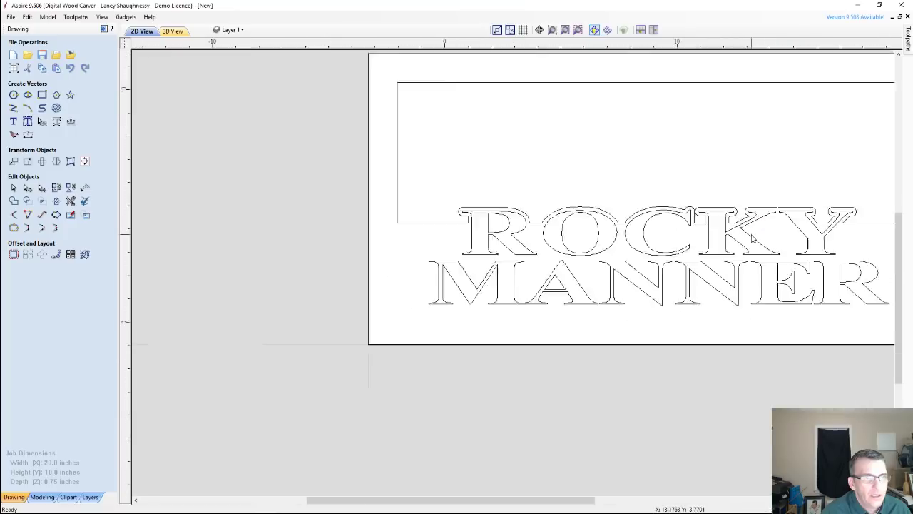
{"action": "scroll", "coordinate": [785, 241], "scroll_direction": "up", "scroll_amount": 2}
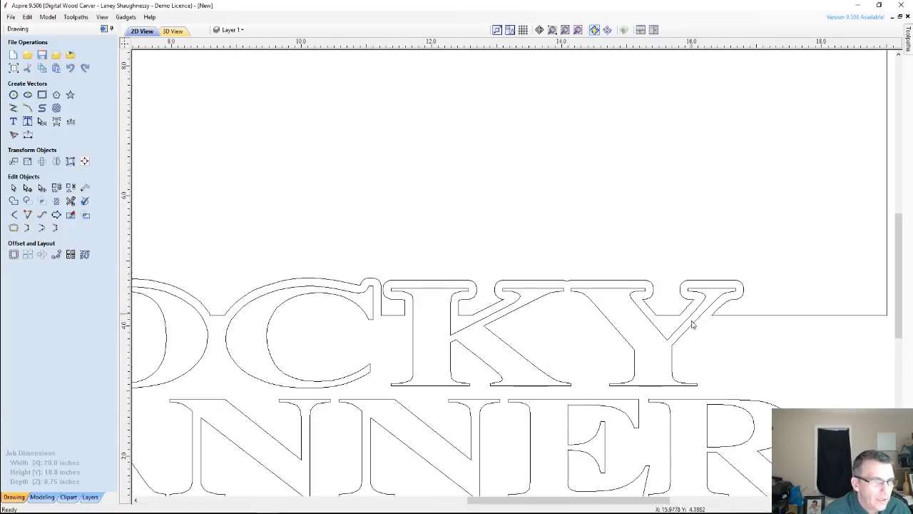
Step: Select the upper carving region's outline and examine whether it forms one continuous contour along the top of the ROCKY lettering
{"action": "left_click", "coordinate": [518, 283]}
{"action": "scroll", "coordinate": [518, 283], "scroll_direction": "down", "scroll_amount": 3}
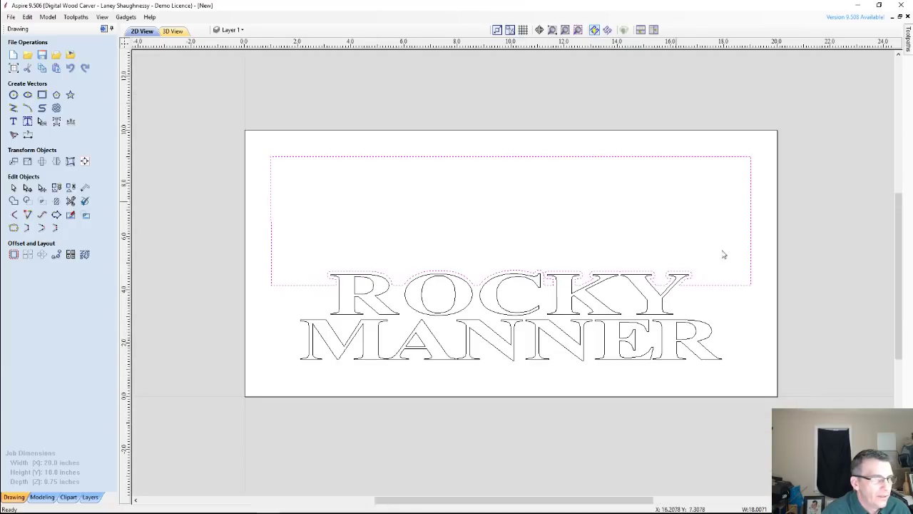
{"action": "scroll", "coordinate": [251, 298], "scroll_direction": "down", "scroll_amount": 1}
{"action": "scroll", "coordinate": [251, 298], "scroll_direction": "up", "scroll_amount": 3}
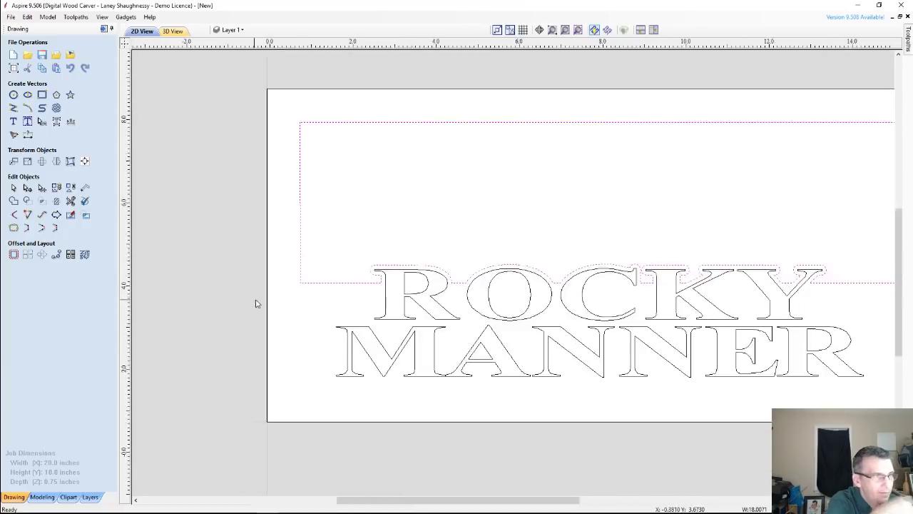
{"action": "scroll", "coordinate": [267, 294], "scroll_direction": "down", "scroll_amount": 1}
{"action": "scroll", "coordinate": [282, 247], "scroll_direction": "down", "scroll_amount": 1}
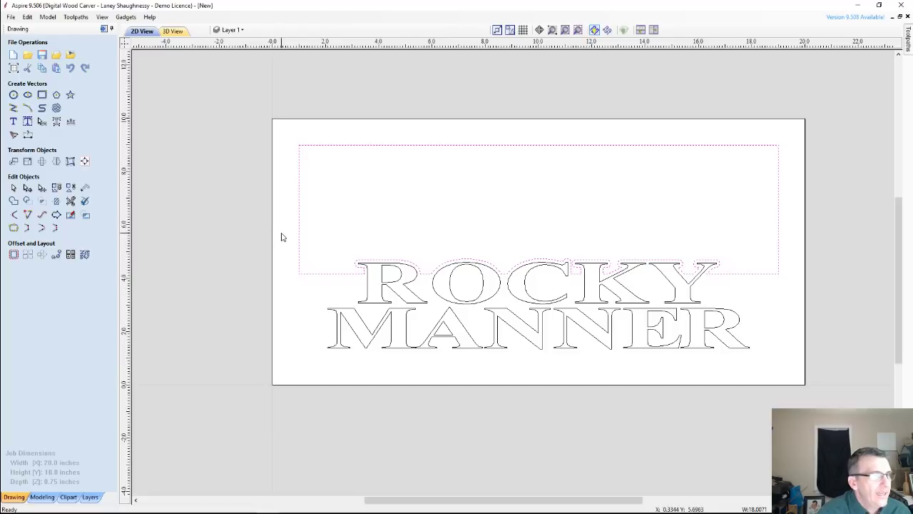
{"action": "left_click", "coordinate": [397, 146]}
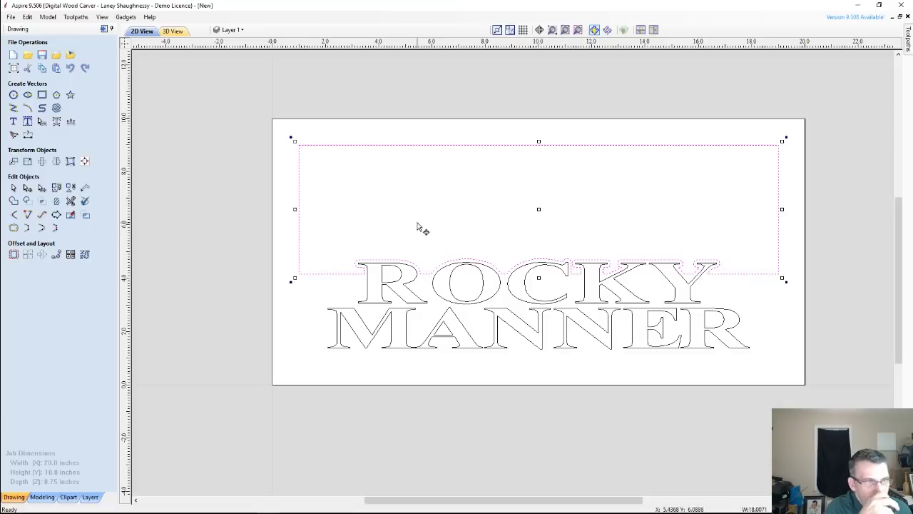
{"action": "scroll", "coordinate": [408, 239], "scroll_direction": "up", "scroll_amount": 3}
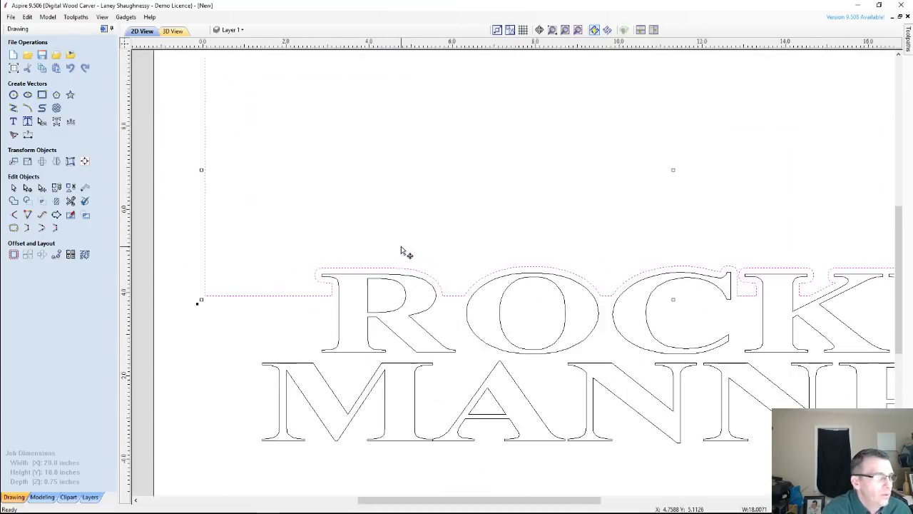
{"action": "scroll", "coordinate": [403, 250], "scroll_direction": "down", "scroll_amount": 4}
{"action": "scroll", "coordinate": [519, 239], "scroll_direction": "up", "scroll_amount": 2}
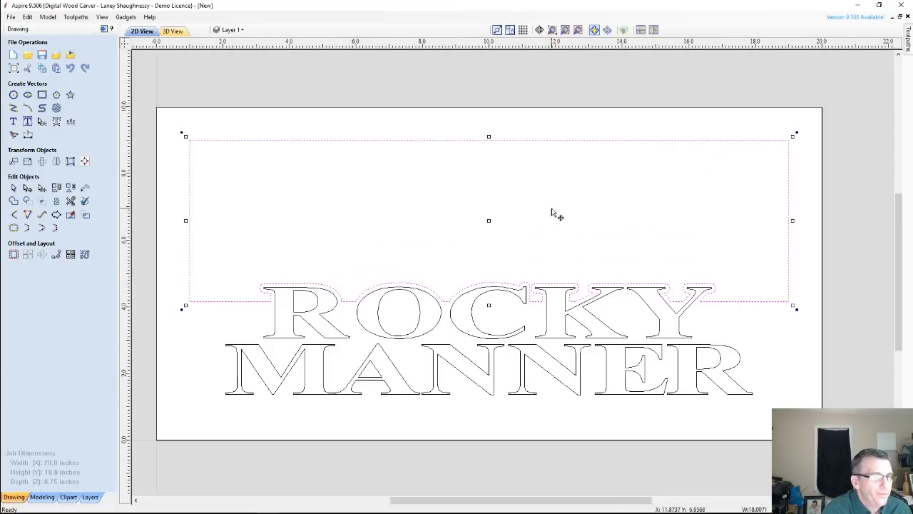
{"action": "scroll", "coordinate": [485, 247], "scroll_direction": "up", "scroll_amount": 1}
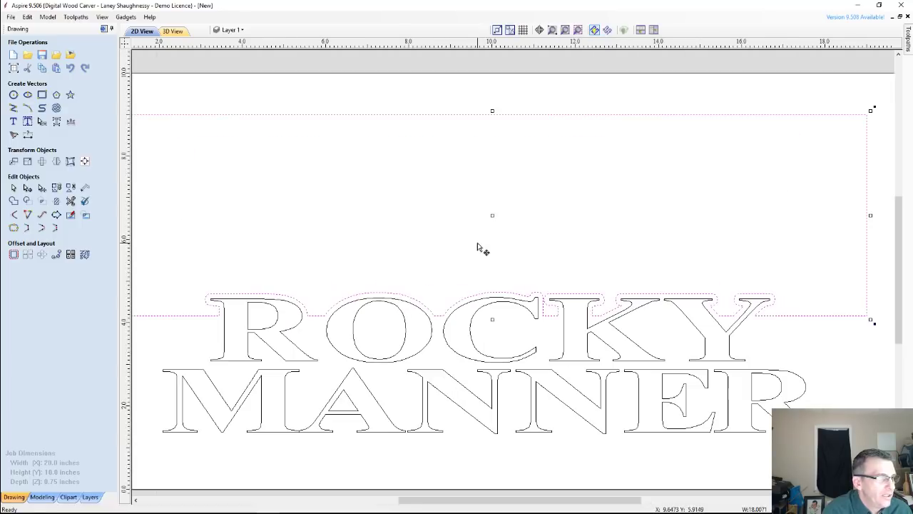
{"action": "scroll", "coordinate": [477, 242], "scroll_direction": "down", "scroll_amount": 2}
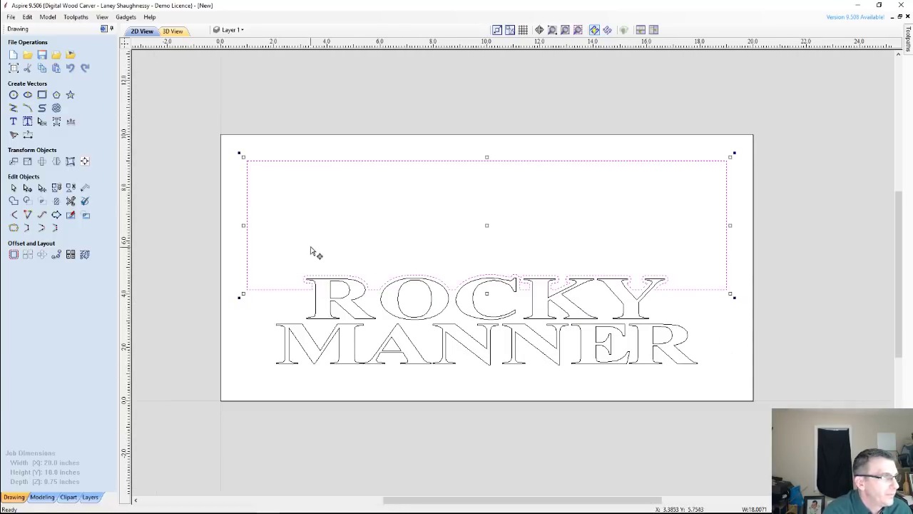
{"action": "scroll", "coordinate": [316, 242], "scroll_direction": "up", "scroll_amount": 1}
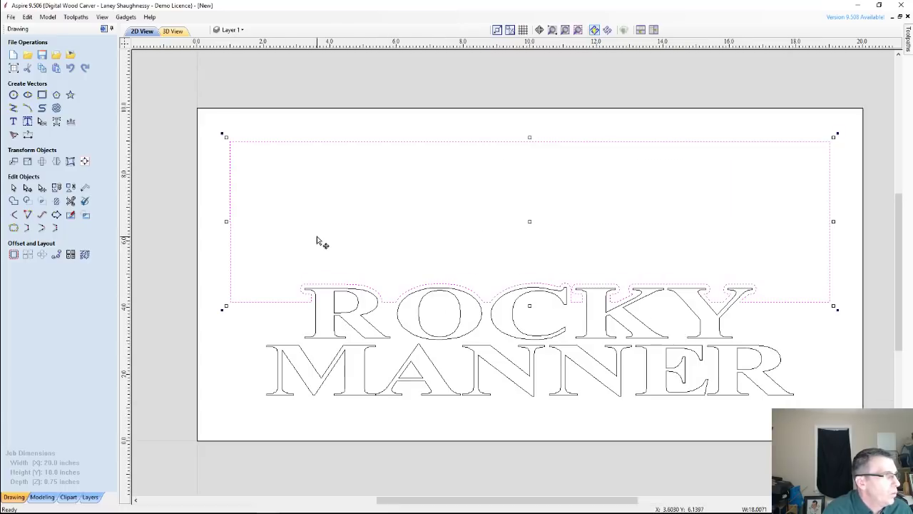
Step: Place the first flying duck model from the Animals clipart library over the upper-left part of the carving region
{"action": "left_click", "coordinate": [42, 497]}
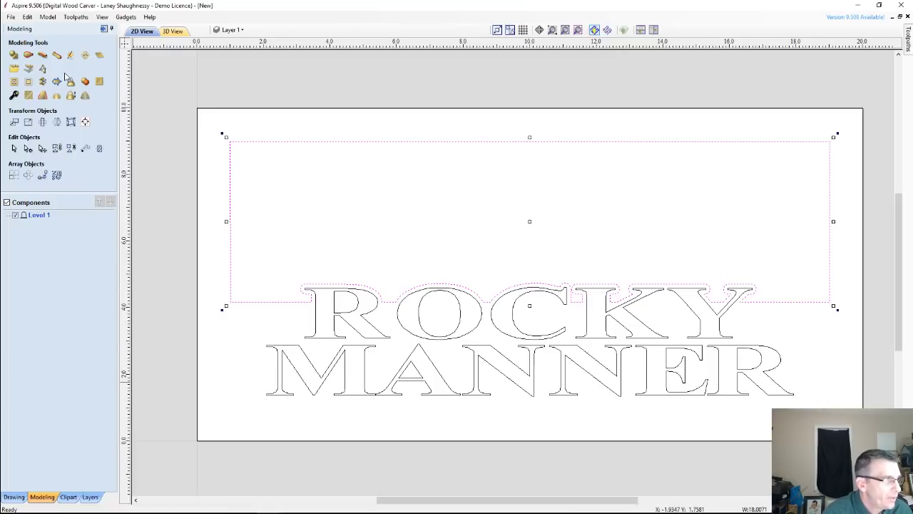
{"action": "left_click", "coordinate": [69, 497]}
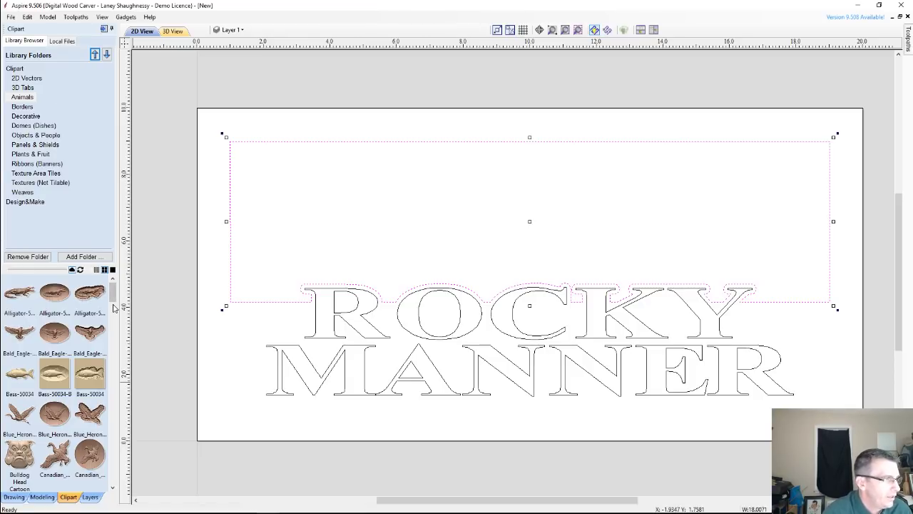
{"action": "left_click_drag", "start_coordinate": [114, 299], "coordinate": [124, 362]}
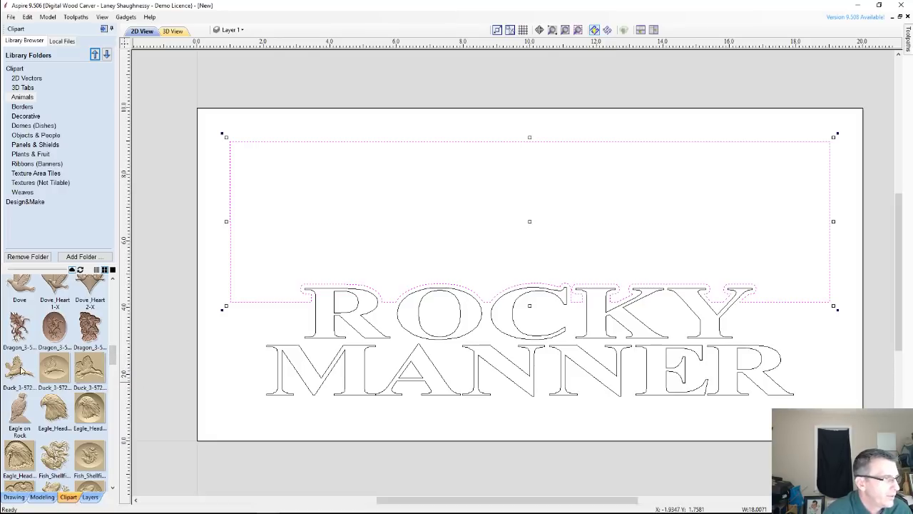
{"action": "left_click_drag", "start_coordinate": [14, 375], "coordinate": [303, 240]}
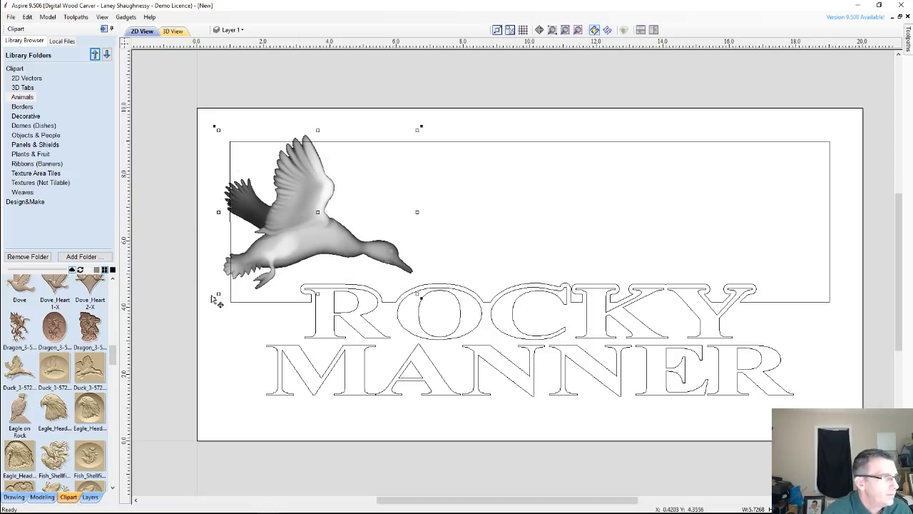
Step: Rotate the duck counterclockwise to raise its head, and enlarge it to about 6.6 inches wide, overlapping the region's left and lower edges
{"action": "left_click_drag", "start_coordinate": [214, 296], "coordinate": [259, 314]}
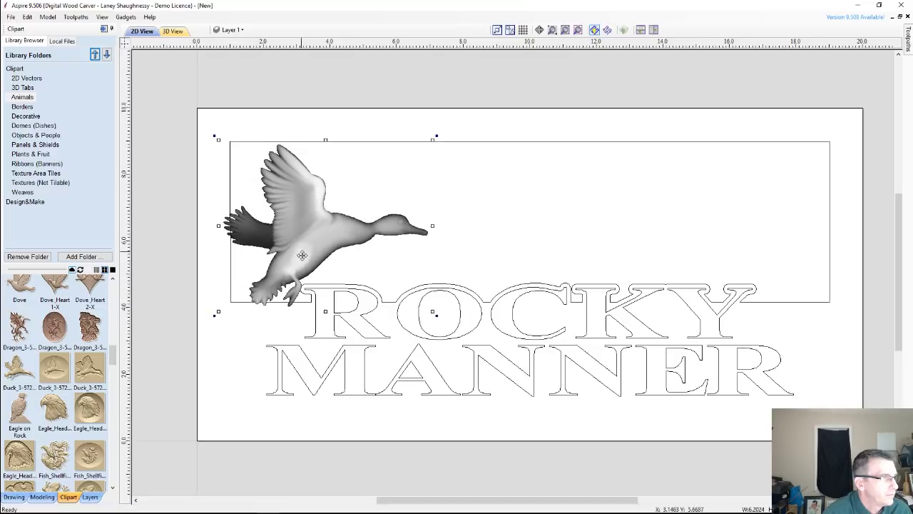
{"action": "left_click_drag", "start_coordinate": [303, 256], "coordinate": [289, 268]}
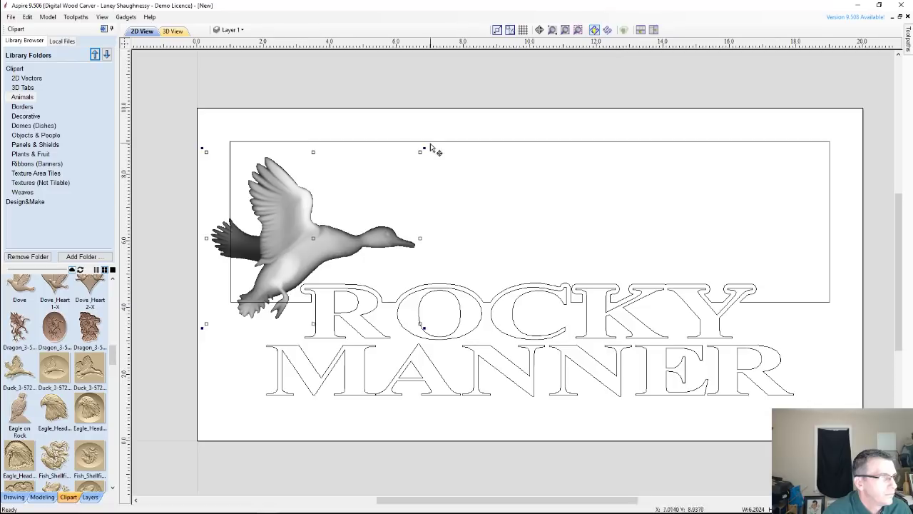
{"action": "left_click_drag", "start_coordinate": [421, 152], "coordinate": [436, 141]}
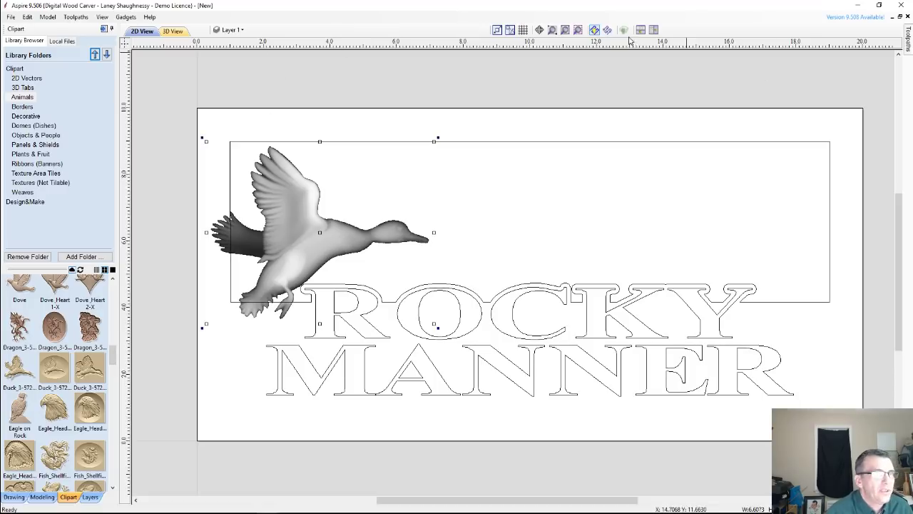
Step: Show the 2D and 3D views side by side and examine the duck relief on the board from several angles
{"action": "left_click", "coordinate": [654, 29]}
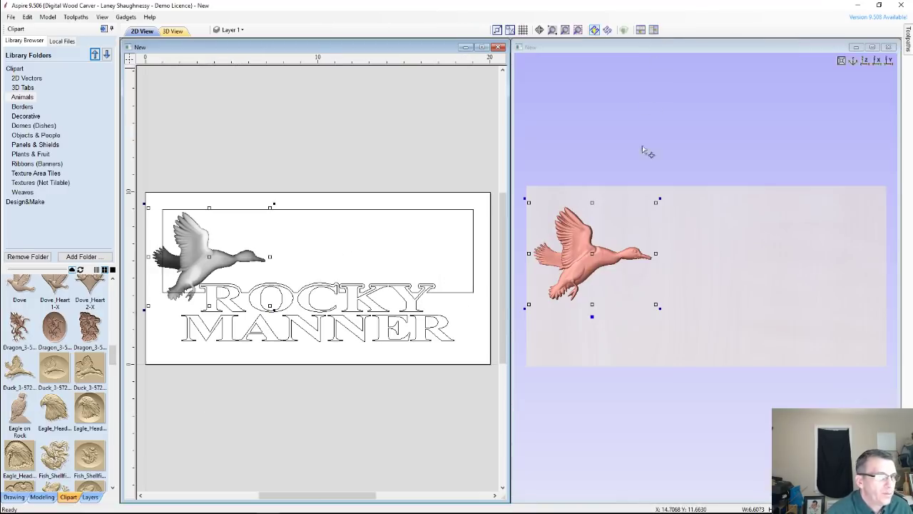
{"action": "left_click_drag", "start_coordinate": [652, 346], "coordinate": [673, 307]}
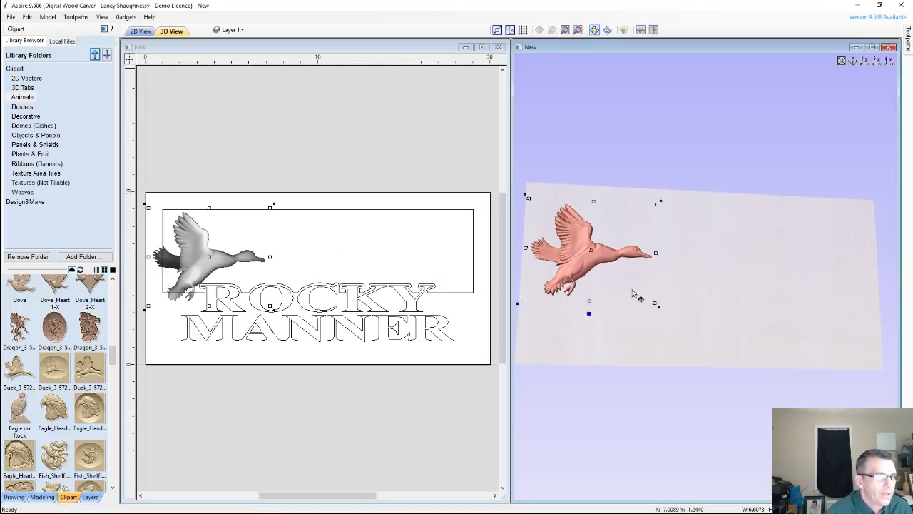
{"action": "scroll", "coordinate": [677, 251], "scroll_direction": "up", "scroll_amount": 3}
{"action": "scroll", "coordinate": [678, 251], "scroll_direction": "down", "scroll_amount": 3}
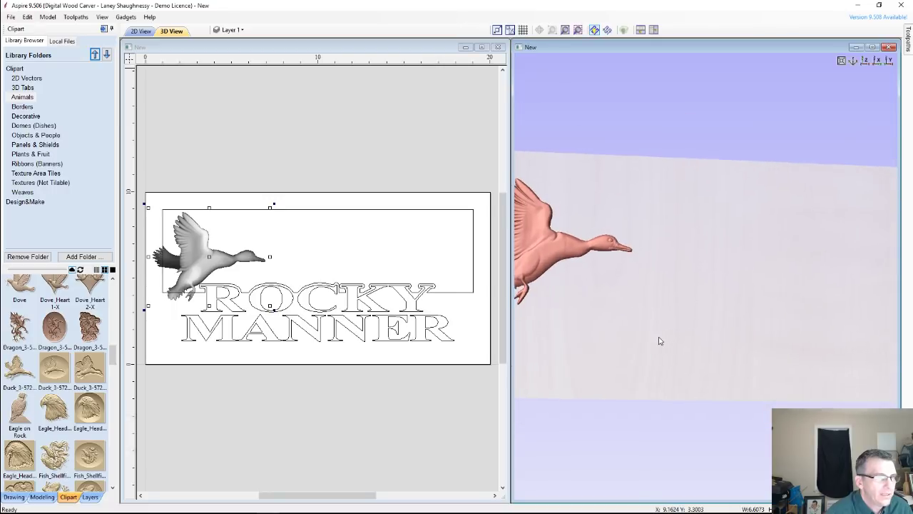
{"action": "left_click_drag", "start_coordinate": [715, 218], "coordinate": [550, 259]}
{"action": "left_click_drag", "start_coordinate": [713, 341], "coordinate": [540, 284]}
{"action": "left_click_drag", "start_coordinate": [692, 308], "coordinate": [775, 336]}
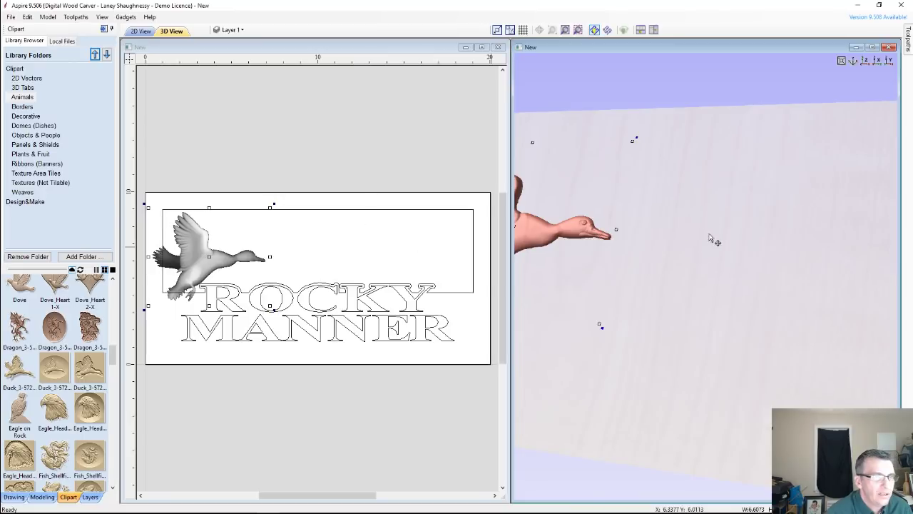
{"action": "scroll", "coordinate": [683, 286], "scroll_direction": "down", "scroll_amount": 5}
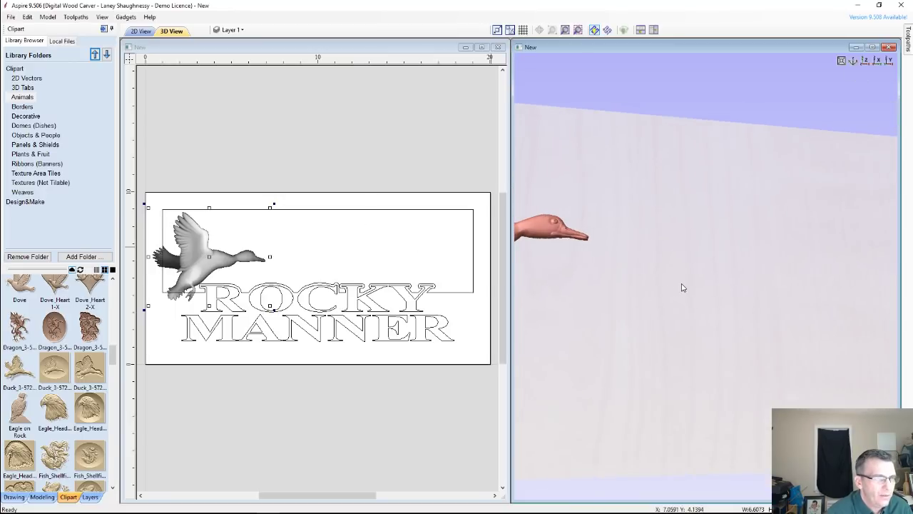
{"action": "scroll", "coordinate": [683, 286], "scroll_direction": "down", "scroll_amount": 2}
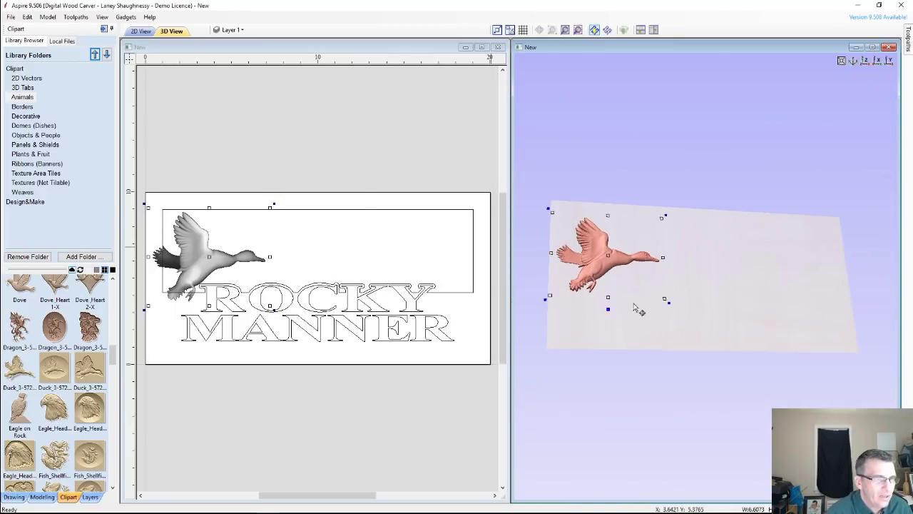
{"action": "scroll", "coordinate": [634, 307], "scroll_direction": "up", "scroll_amount": 1}
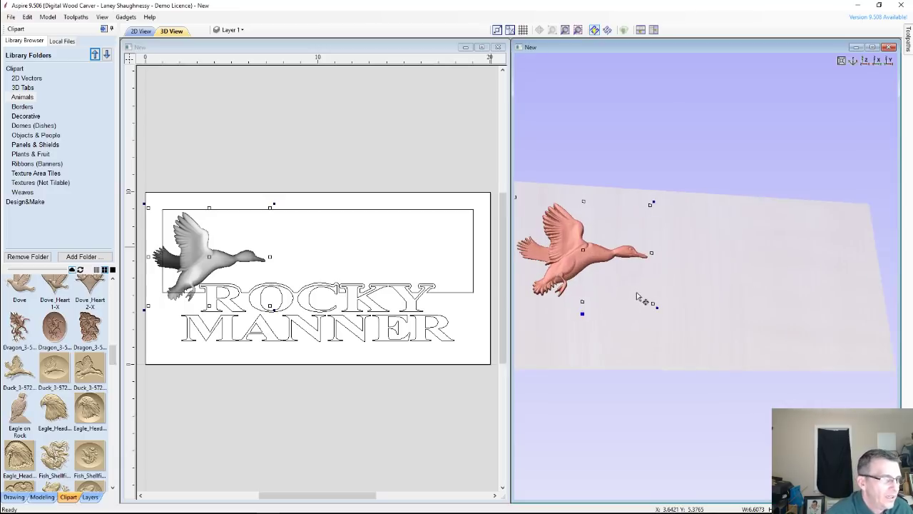
Step: Deselect the duck and return to a maximized 2D view fitted to the whole sign
{"action": "left_click", "coordinate": [312, 261]}
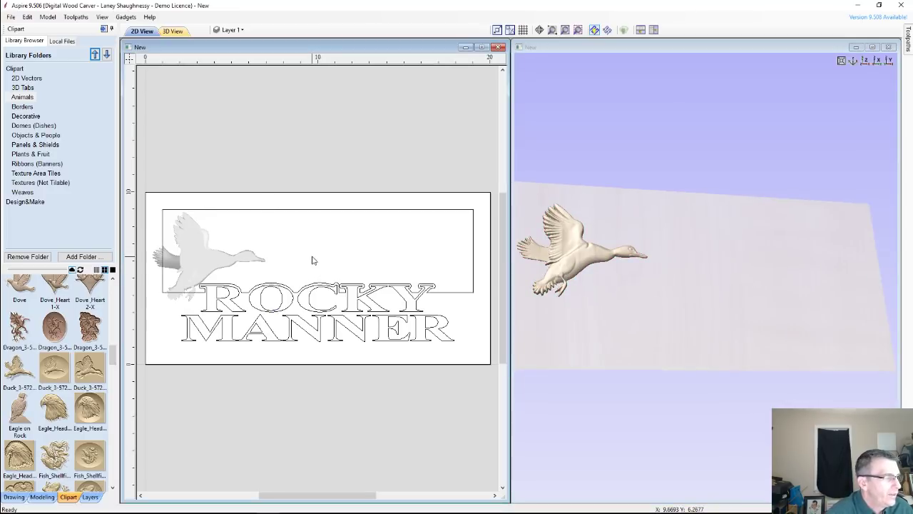
{"action": "scroll", "coordinate": [326, 262], "scroll_direction": "down", "scroll_amount": 1}
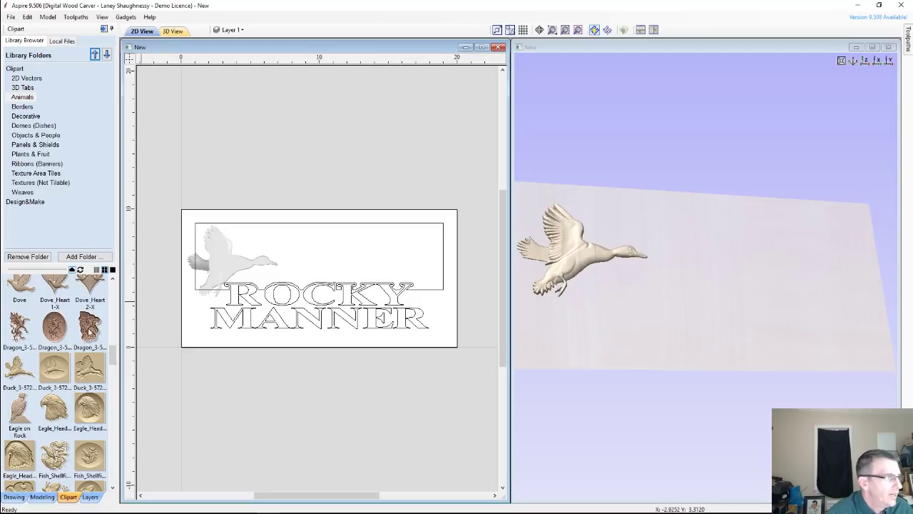
{"action": "left_click", "coordinate": [481, 47]}
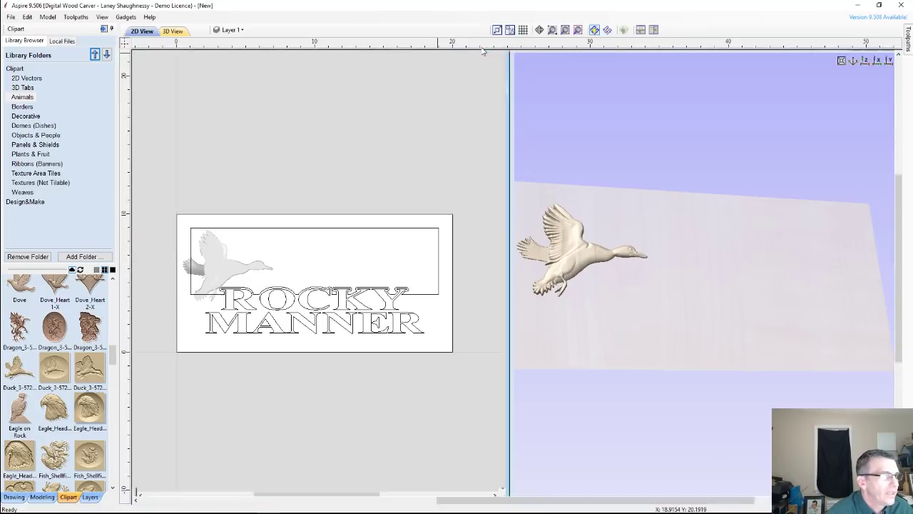
{"action": "left_click", "coordinate": [563, 32]}
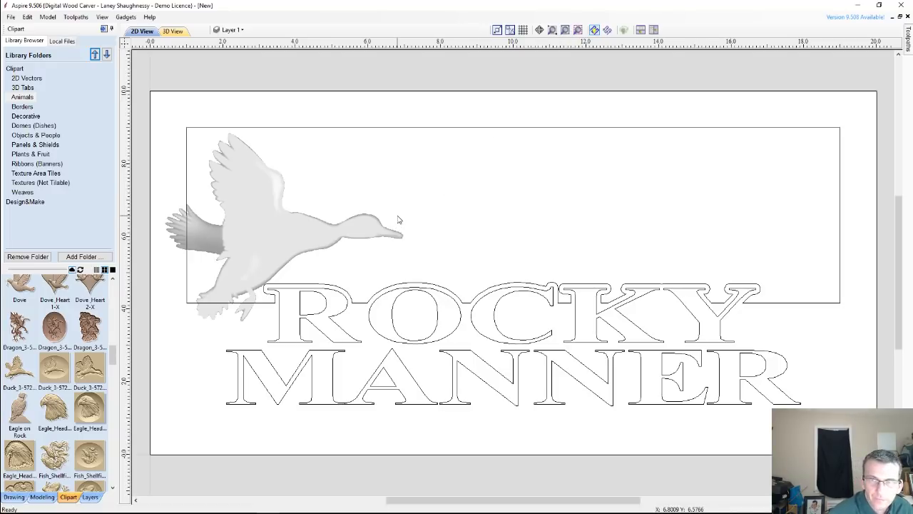
Step: Place the first antlered deer from the Animals clipart library above the KY of ROCKY, scaled to about 3 inches wide inside the carving region
{"action": "left_click_drag", "start_coordinate": [114, 354], "coordinate": [651, 203]}
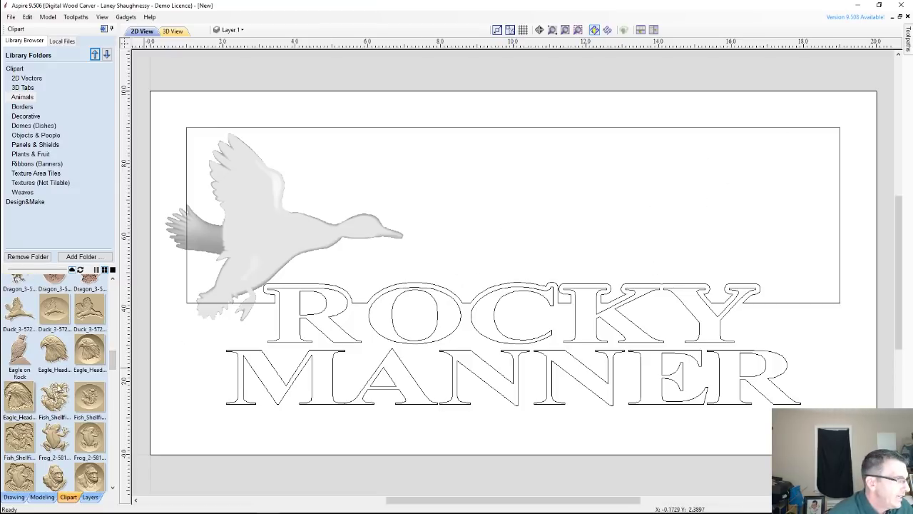
{"action": "left_click_drag", "start_coordinate": [112, 365], "coordinate": [114, 382]}
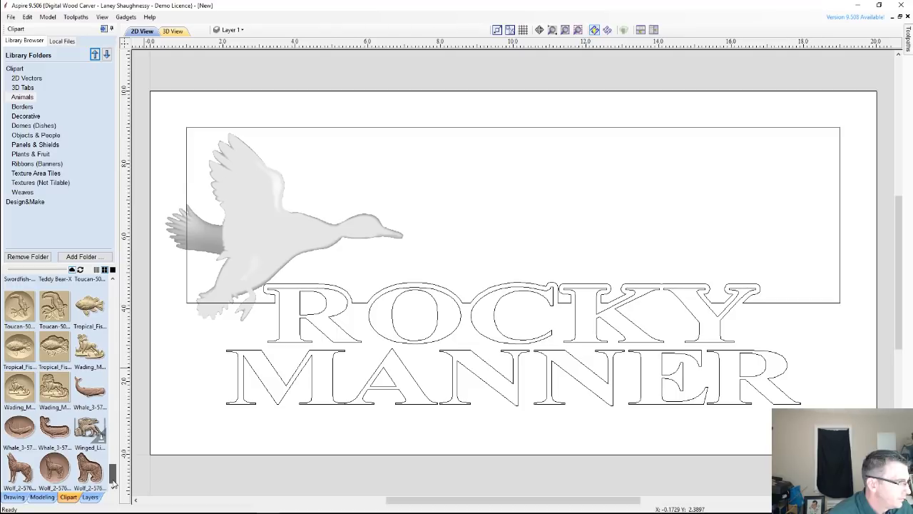
{"action": "left_click_drag", "start_coordinate": [113, 483], "coordinate": [112, 337]}
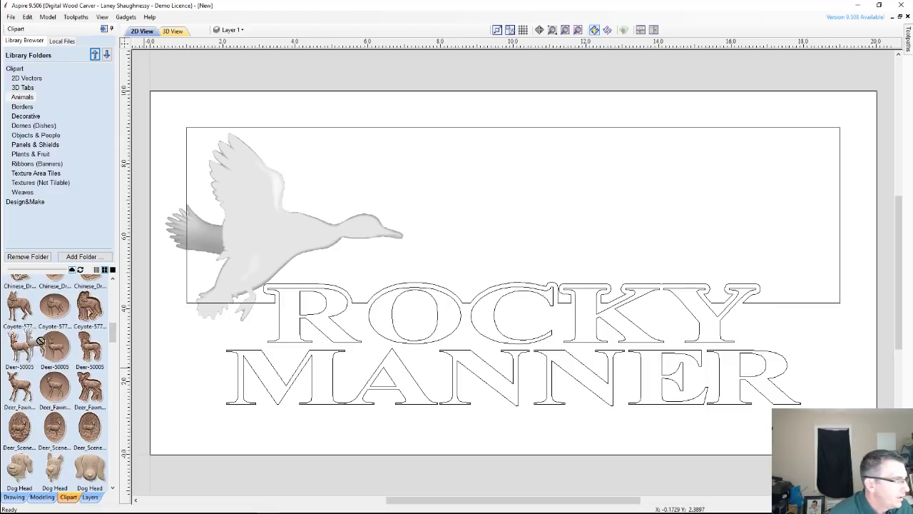
{"action": "left_click_drag", "start_coordinate": [20, 347], "coordinate": [673, 230]}
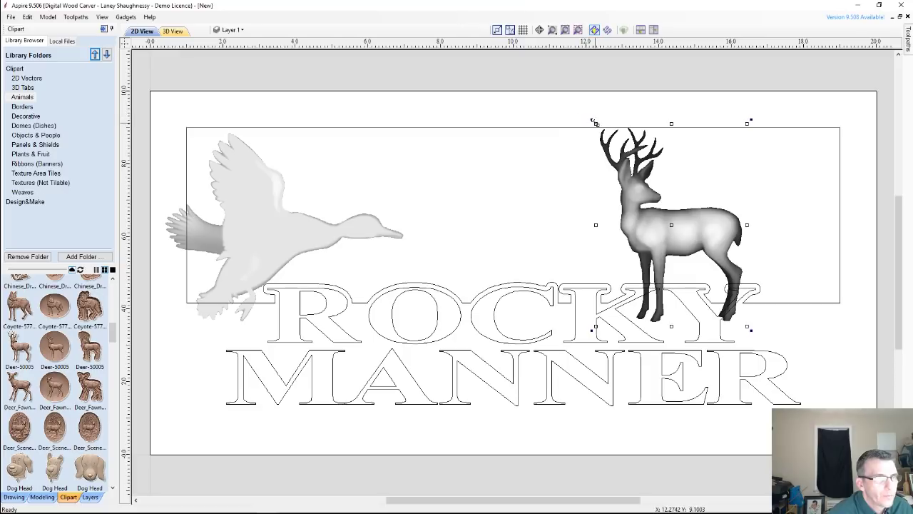
{"action": "left_click_drag", "start_coordinate": [603, 138], "coordinate": [633, 178]}
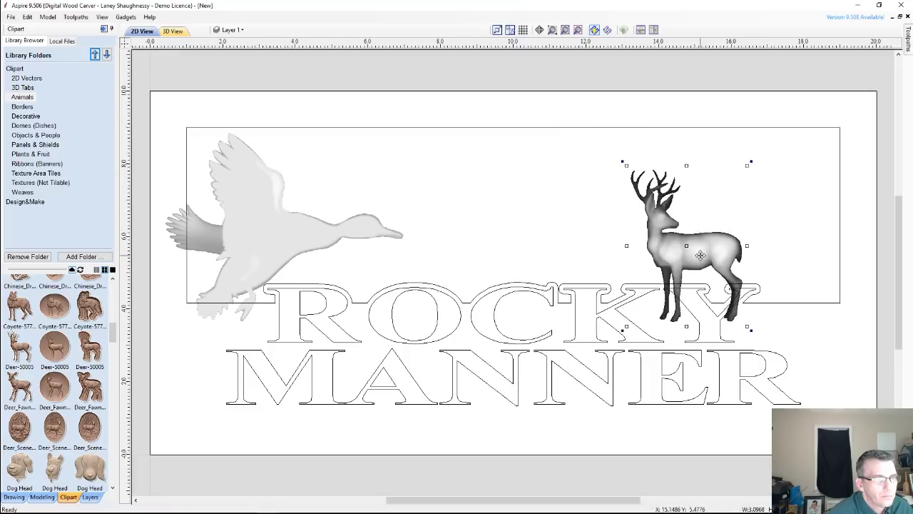
{"action": "left_click_drag", "start_coordinate": [700, 255], "coordinate": [645, 189]}
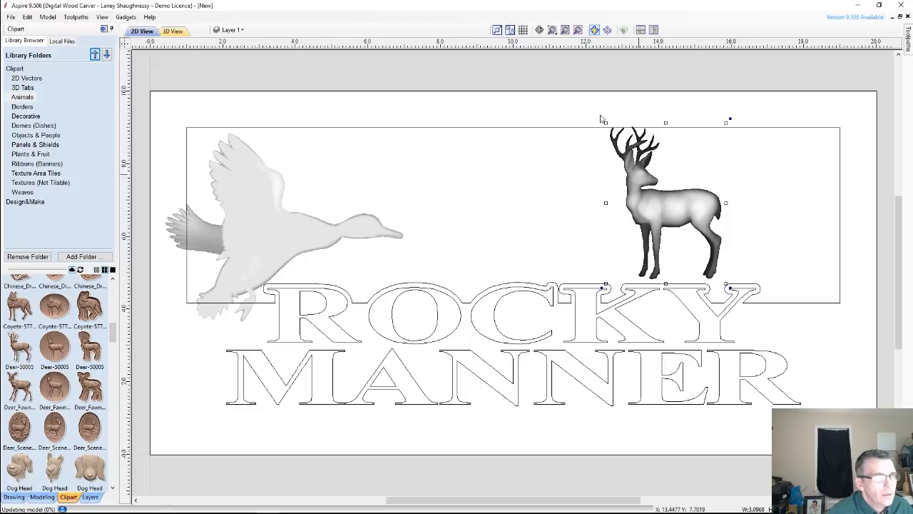
{"action": "key", "text": "Escape"}
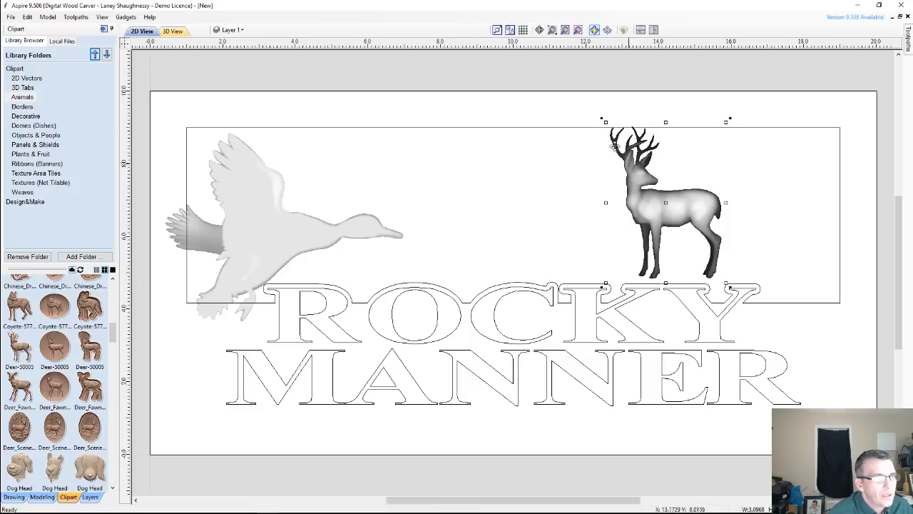
{"action": "left_click", "coordinate": [611, 131]}
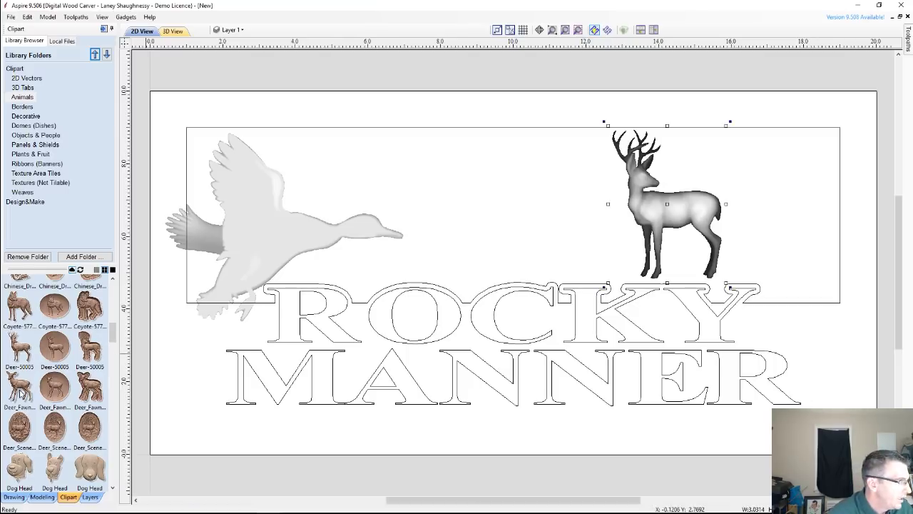
Step: Add the first standing fawn model, scale it to about 2.5 inches wide, and position it slightly overlapping the antlered deer's hindquarters
{"action": "left_click_drag", "start_coordinate": [20, 387], "coordinate": [716, 254]}
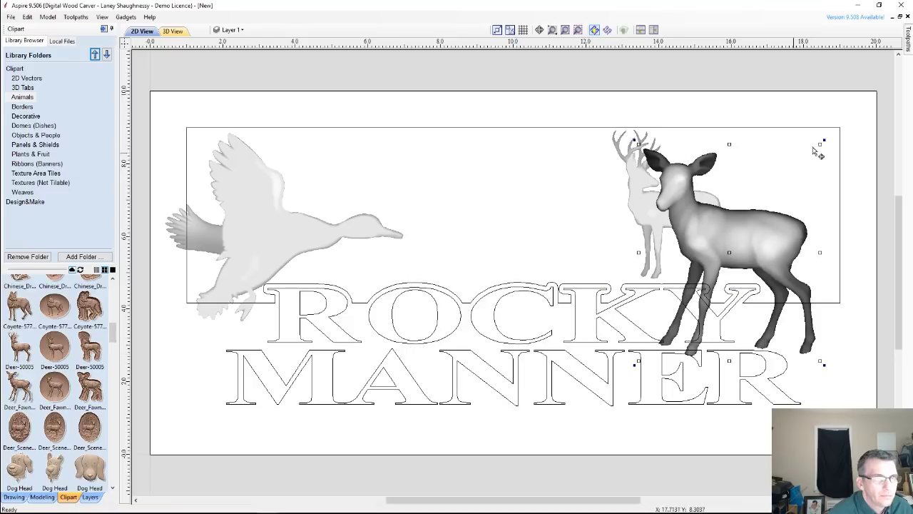
{"action": "left_click_drag", "start_coordinate": [820, 145], "coordinate": [737, 244]}
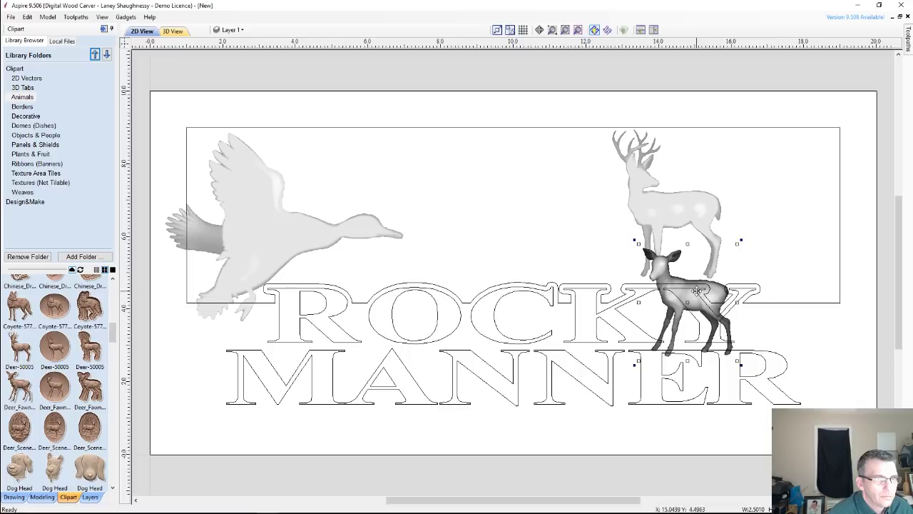
{"action": "left_click_drag", "start_coordinate": [690, 300], "coordinate": [733, 230]}
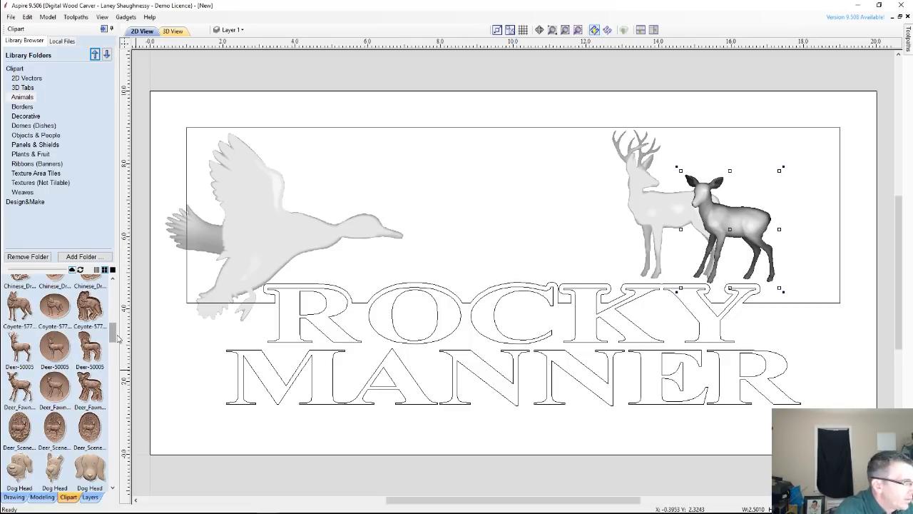
Step: Add the first rabbit model, shrink it to about 1.4 inches wide, and set it just above the lettering in front of the antlered deer
{"action": "left_click_drag", "start_coordinate": [114, 335], "coordinate": [112, 438]}
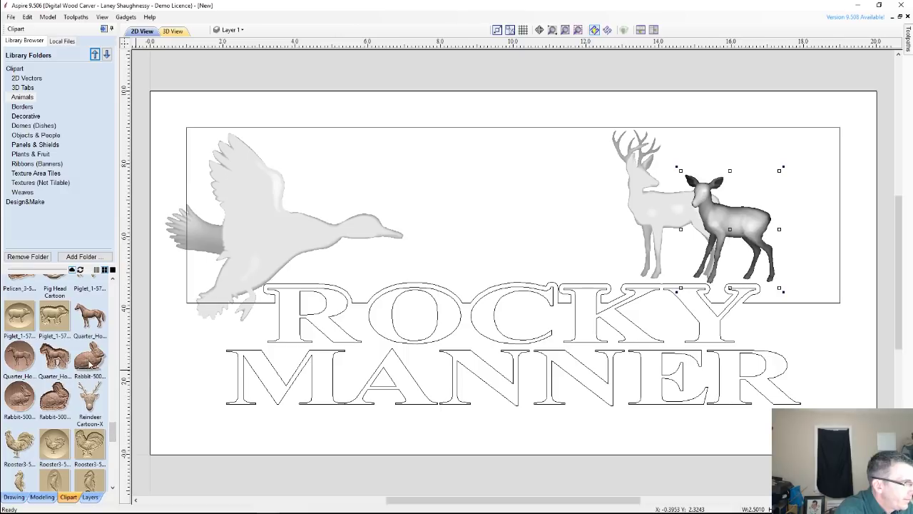
{"action": "left_click_drag", "start_coordinate": [90, 364], "coordinate": [548, 267]}
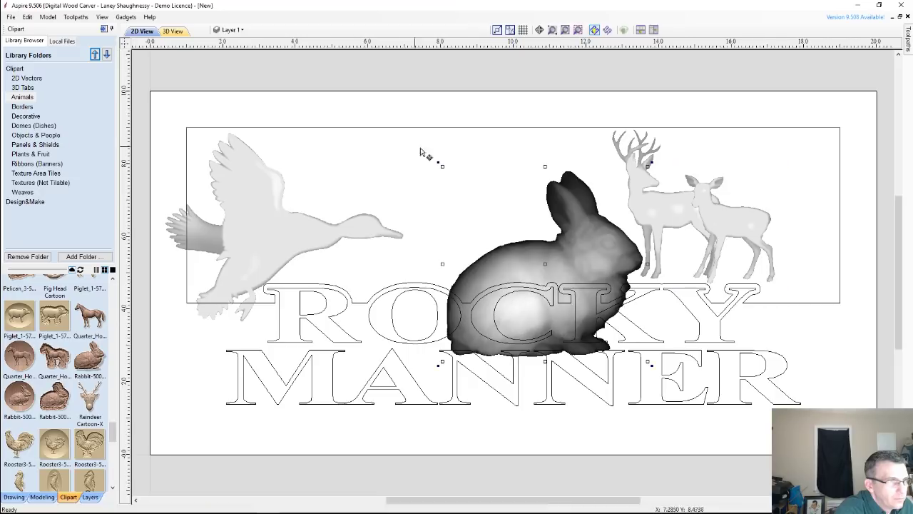
{"action": "left_click_drag", "start_coordinate": [441, 166], "coordinate": [585, 309]}
{"action": "left_click_drag", "start_coordinate": [613, 341], "coordinate": [584, 266]}
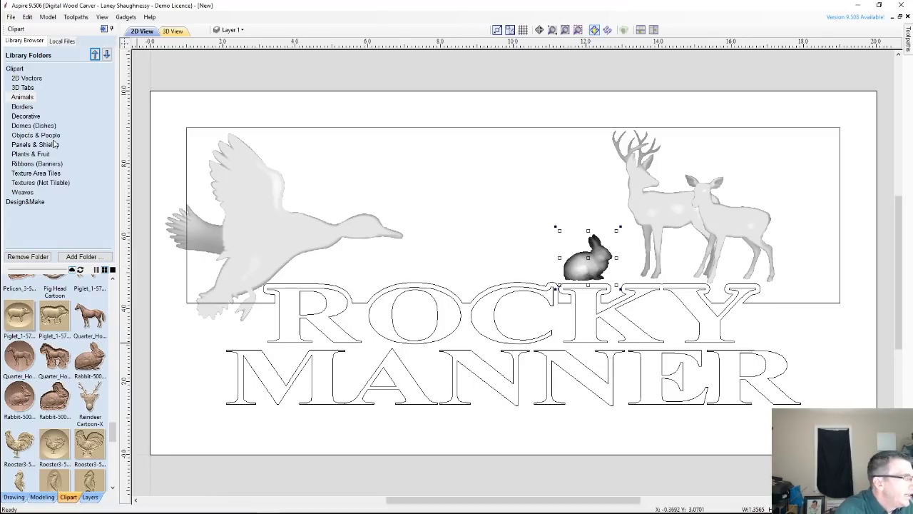
{"action": "left_click", "coordinate": [25, 154]}
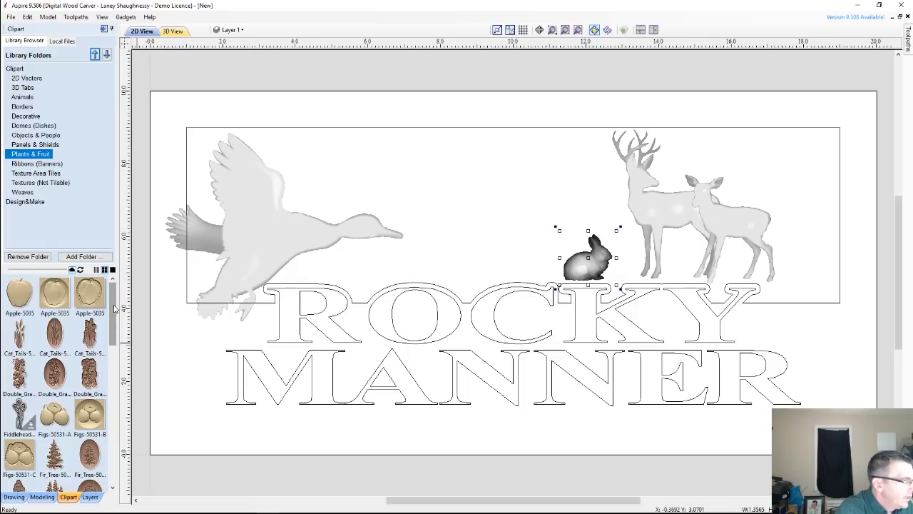
{"action": "left_click_drag", "start_coordinate": [114, 308], "coordinate": [118, 348]}
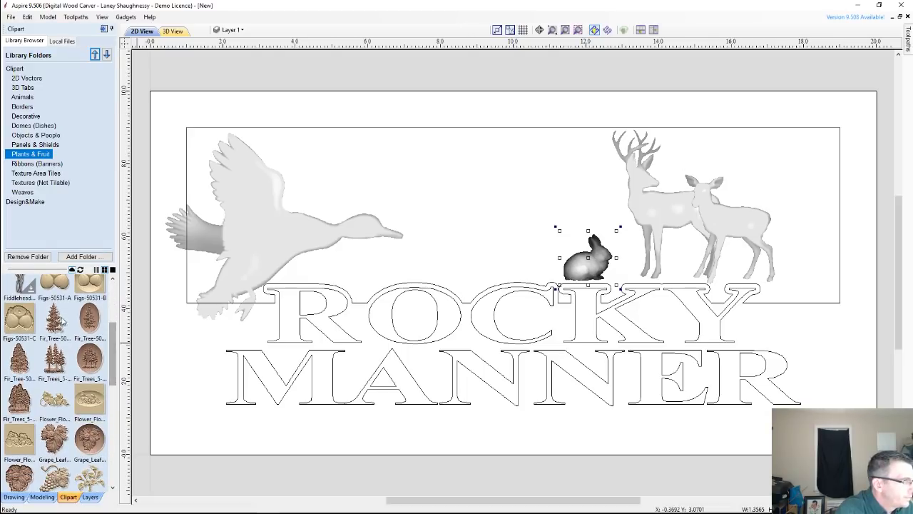
{"action": "left_click_drag", "start_coordinate": [56, 318], "coordinate": [802, 286]}
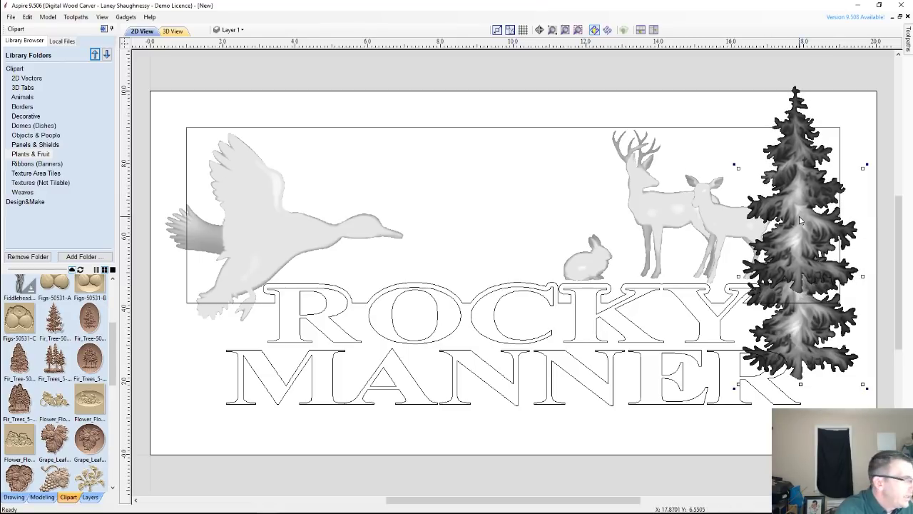
{"action": "left_click_drag", "start_coordinate": [799, 215], "coordinate": [798, 130]}
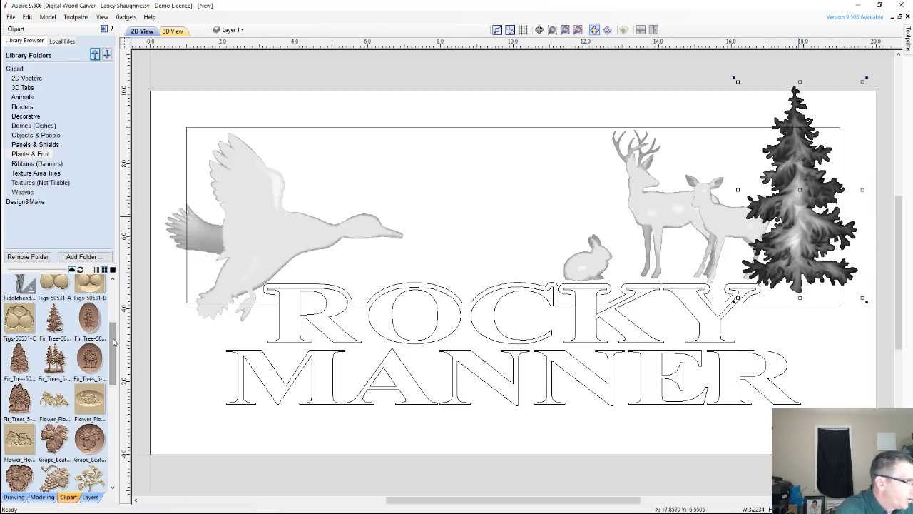
{"action": "left_click_drag", "start_coordinate": [113, 341], "coordinate": [103, 281]}
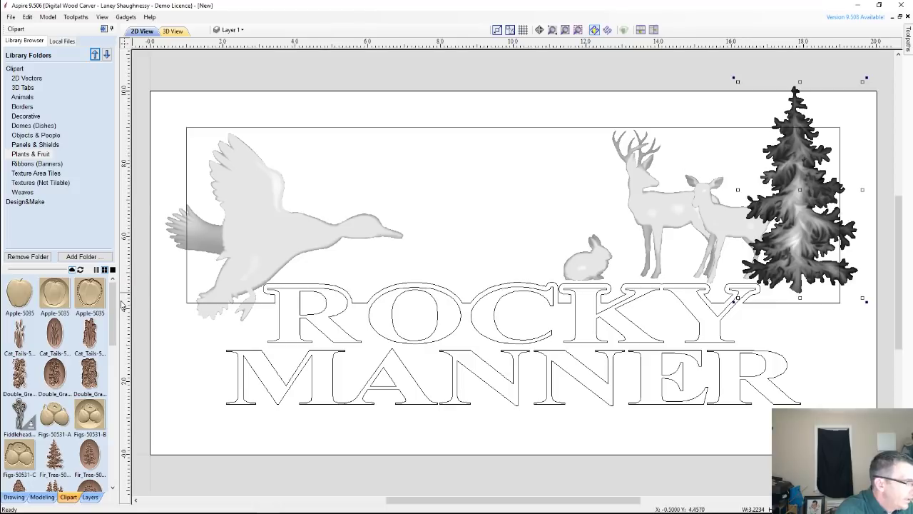
{"action": "mouse_move", "coordinate": [115, 302]}
{"action": "left_mouse_down"}
{"action": "mouse_move", "coordinate": [120, 412]}
{"action": "mouse_move", "coordinate": [117, 308]}
{"action": "left_mouse_up"}
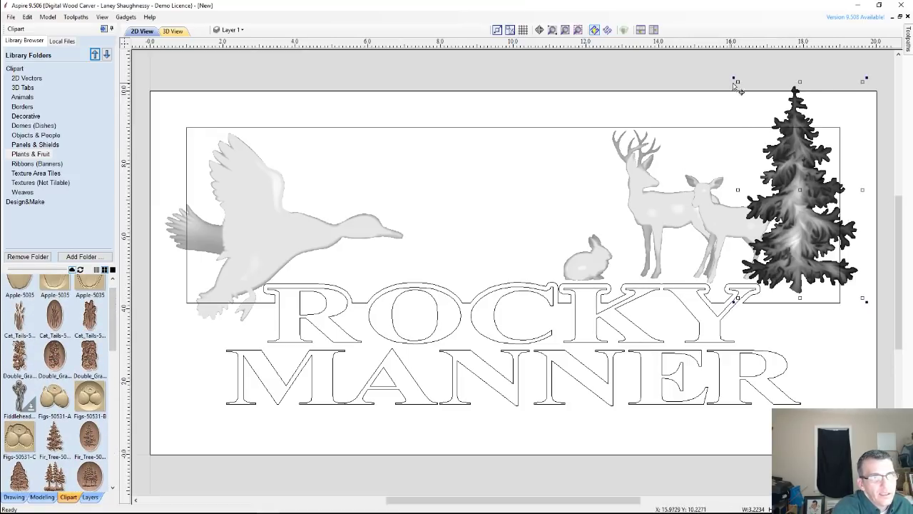
{"action": "left_click_drag", "start_coordinate": [738, 82], "coordinate": [761, 124]}
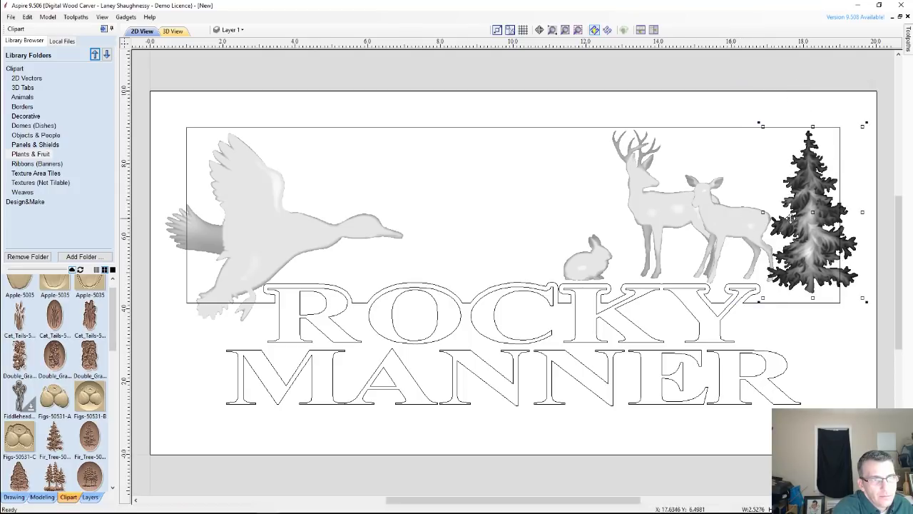
{"action": "left_click_drag", "start_coordinate": [817, 227], "coordinate": [802, 224]}
{"action": "key", "text": "Delete"}
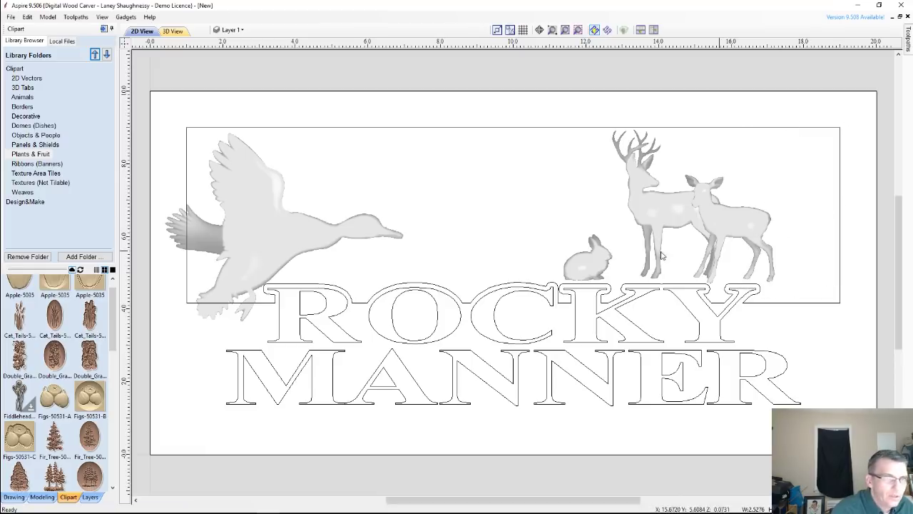
Step: Place the three-fir-tree group from the Plants & Fruit library at the carving region's right end, scaled to about 2.4 inches wide
{"action": "left_click_drag", "start_coordinate": [54, 479], "coordinate": [797, 260]}
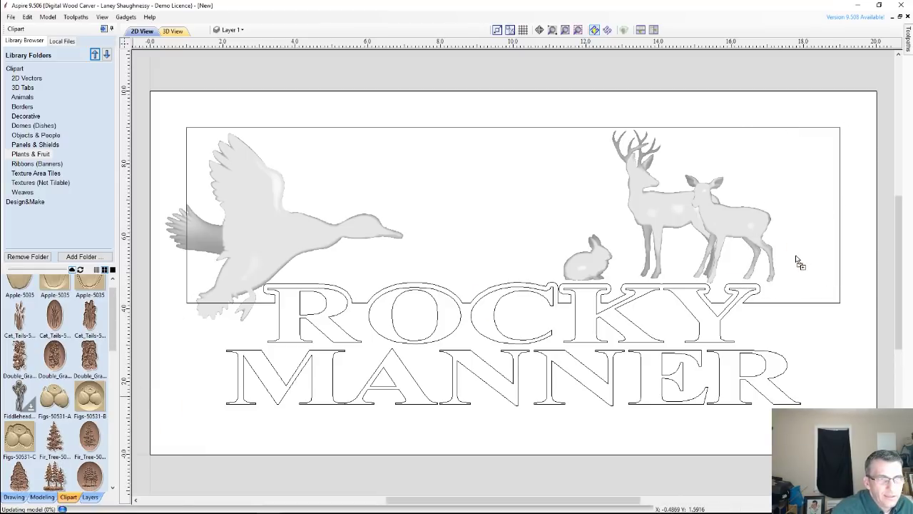
{"action": "left_click_drag", "start_coordinate": [729, 169], "coordinate": [786, 246]}
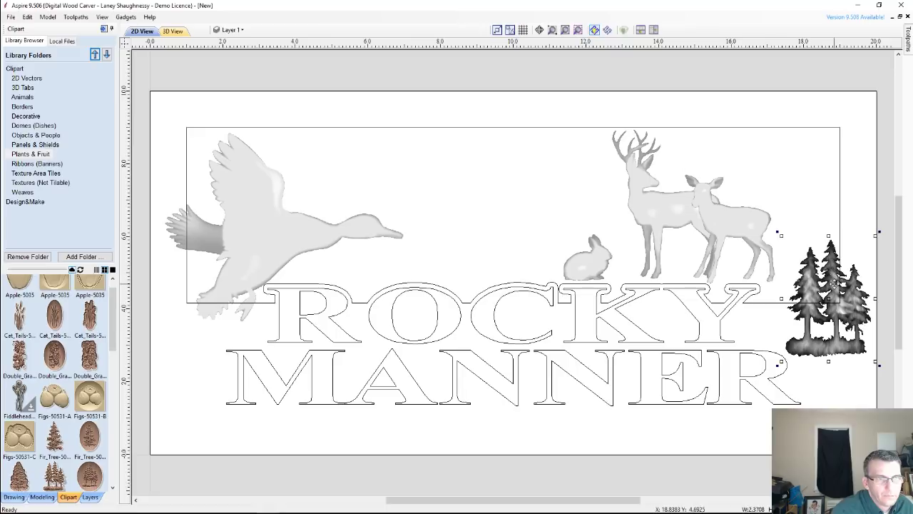
{"action": "left_click_drag", "start_coordinate": [834, 284], "coordinate": [812, 229]}
{"action": "left_click_drag", "start_coordinate": [806, 227], "coordinate": [804, 208]}
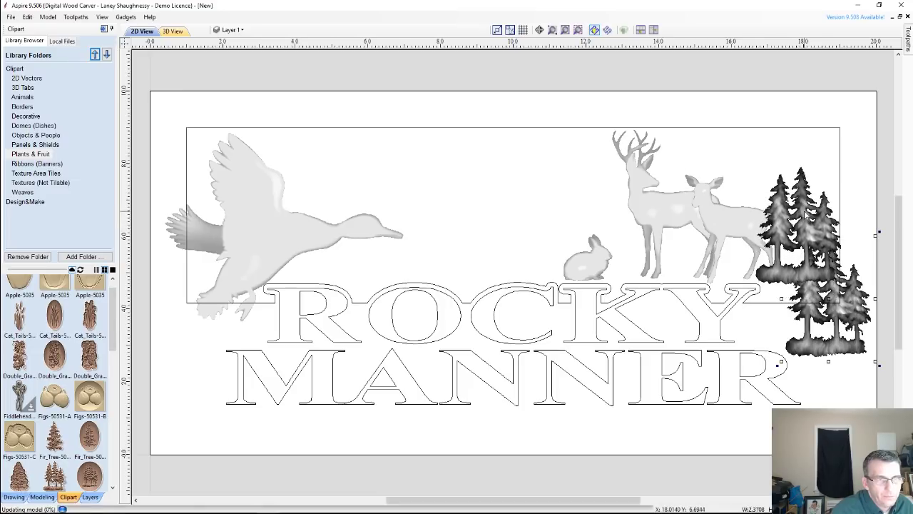
{"action": "key", "text": "Delete"}
{"action": "left_click", "coordinate": [803, 217]}
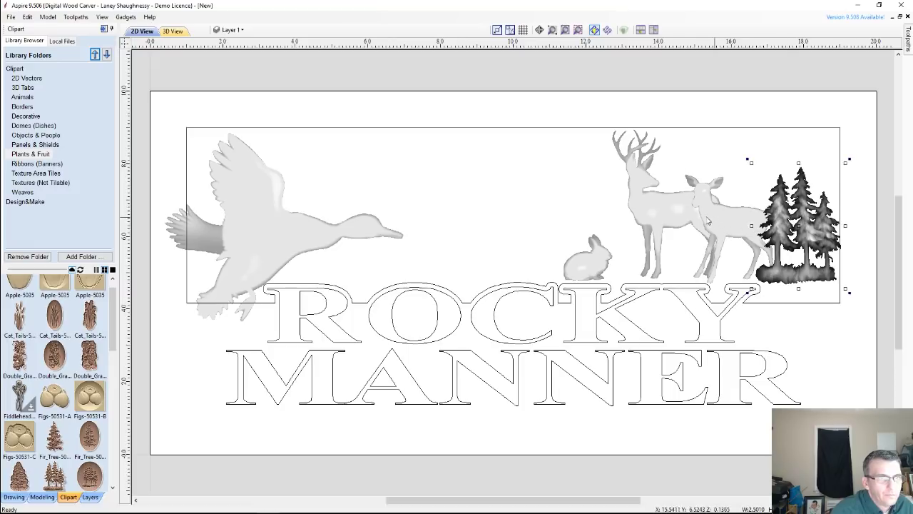
Step: Shift both deer and the rabbit together toward the duck to clear the trees, and stretch the tree group taller toward the region's upper edge
{"action": "left_click", "coordinate": [707, 220]}
{"action": "left_click", "coordinate": [665, 212], "text": "shift"}
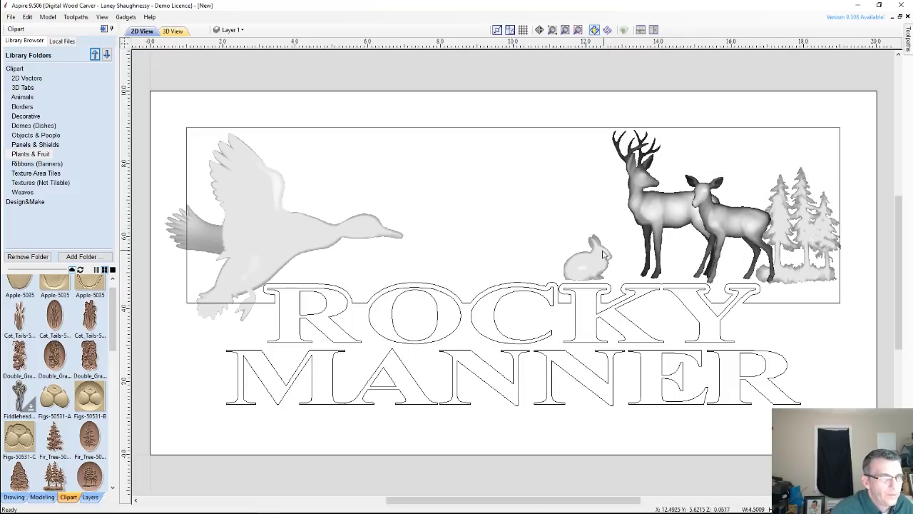
{"action": "left_click", "coordinate": [603, 255], "text": "shift"}
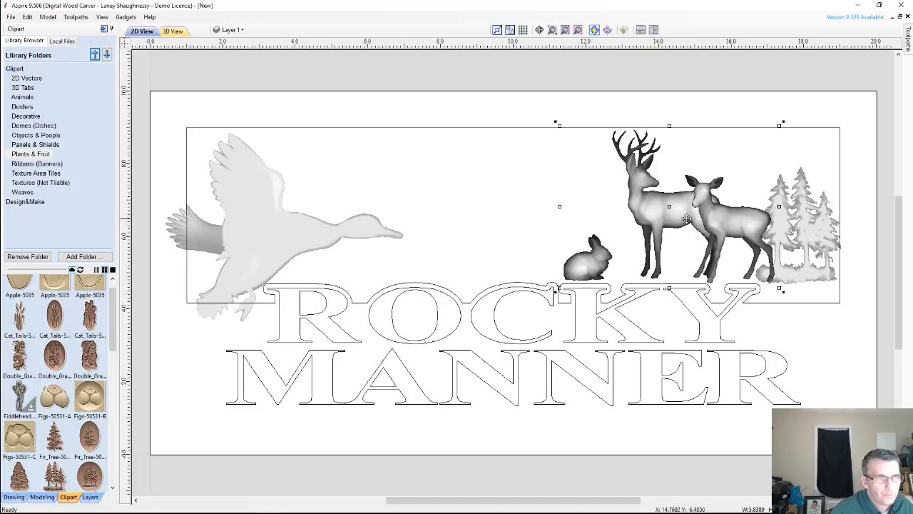
{"action": "left_click_drag", "start_coordinate": [670, 205], "coordinate": [637, 205]}
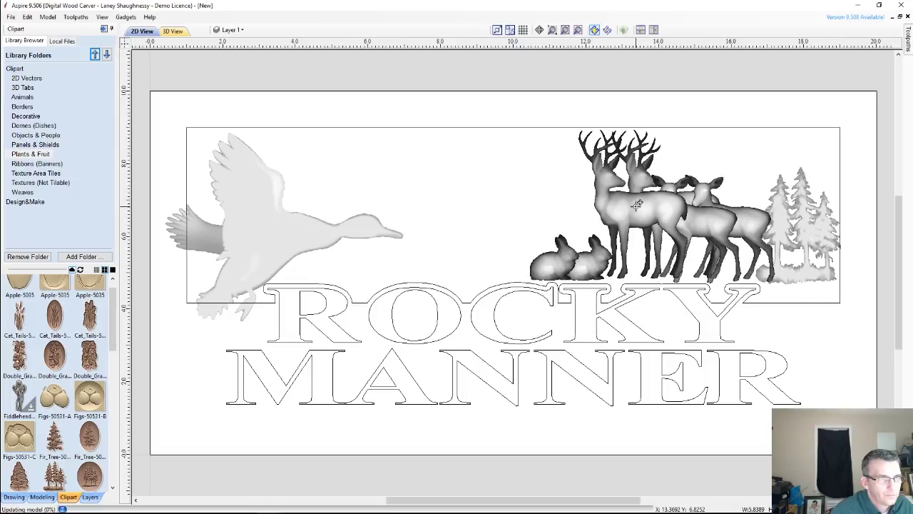
{"action": "left_click", "coordinate": [790, 236]}
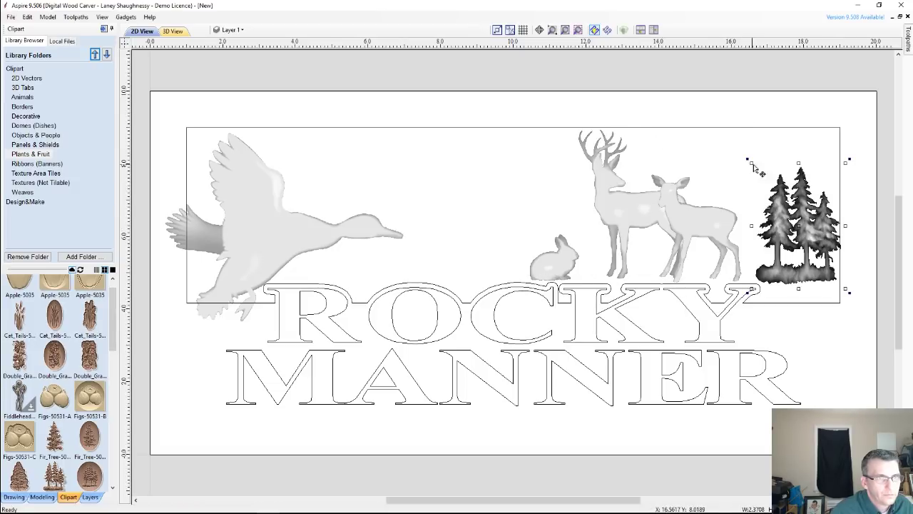
{"action": "left_click_drag", "start_coordinate": [799, 163], "coordinate": [799, 145]}
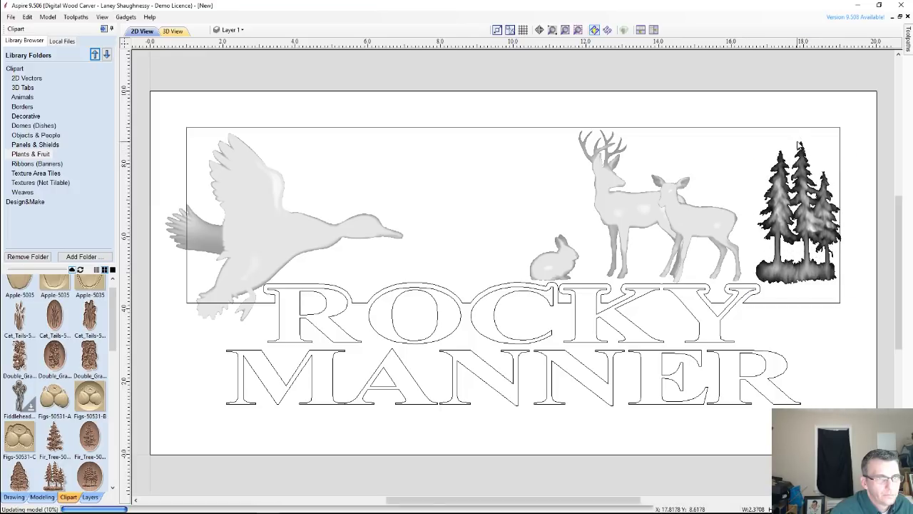
Step: Show the 2D and 3D views side by side and examine the duck, rabbit, deer and tree reliefs on the board
{"action": "left_click", "coordinate": [655, 30]}
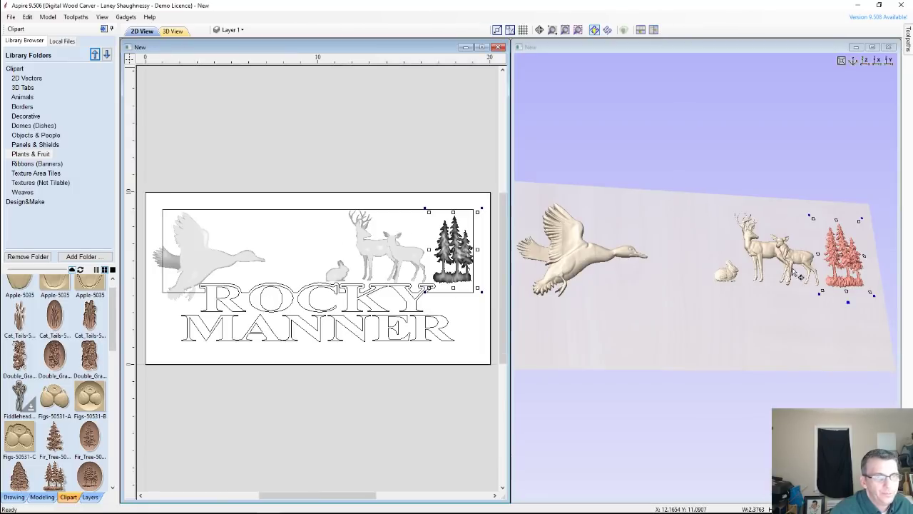
{"action": "scroll", "coordinate": [840, 261], "scroll_direction": "up", "scroll_amount": 3}
{"action": "scroll", "coordinate": [841, 261], "scroll_direction": "down", "scroll_amount": 3}
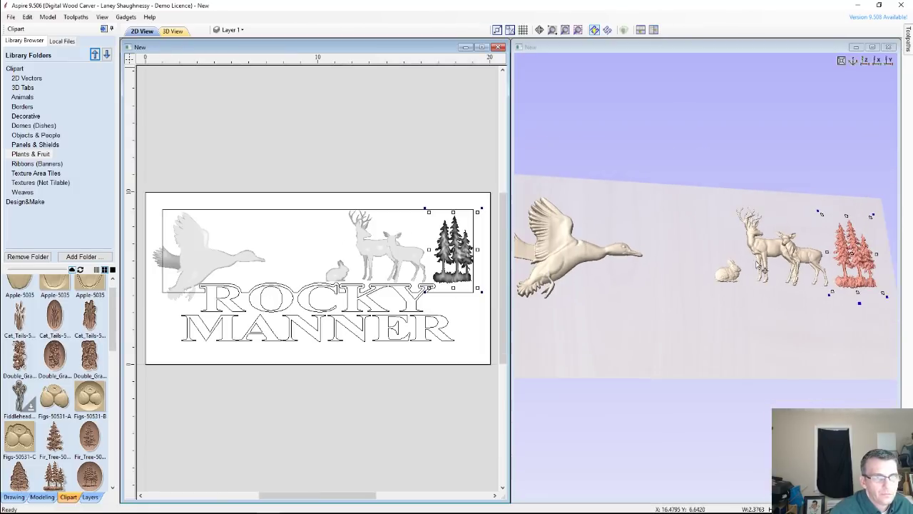
{"action": "left_click_drag", "start_coordinate": [820, 271], "coordinate": [700, 306]}
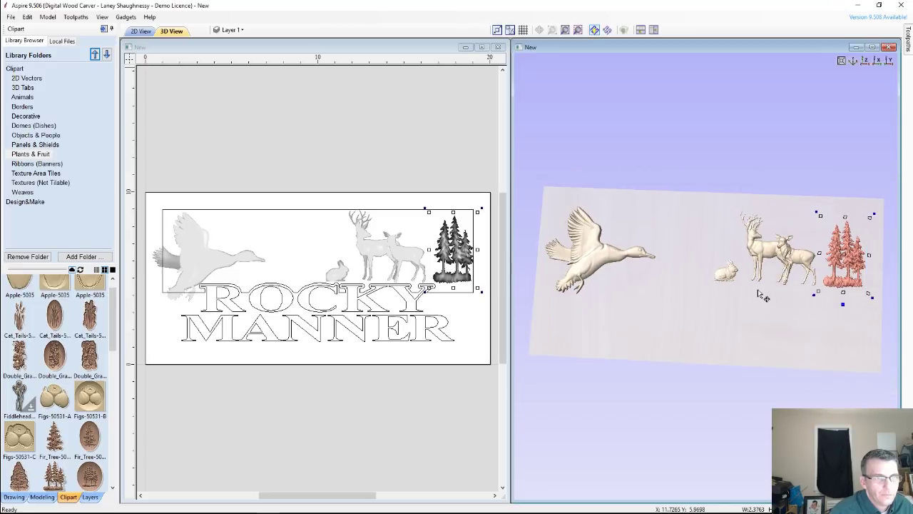
{"action": "scroll", "coordinate": [847, 248], "scroll_direction": "up", "scroll_amount": 3}
{"action": "scroll", "coordinate": [847, 247], "scroll_direction": "down", "scroll_amount": 3}
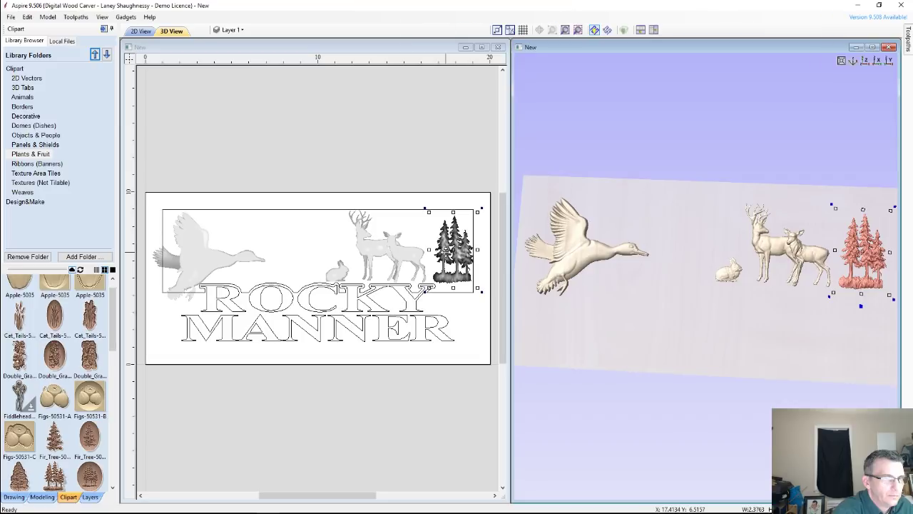
Step: Browse the Objects & People, Decorative and Animals clipart folders for another model for the scene
{"action": "left_click", "coordinate": [350, 187]}
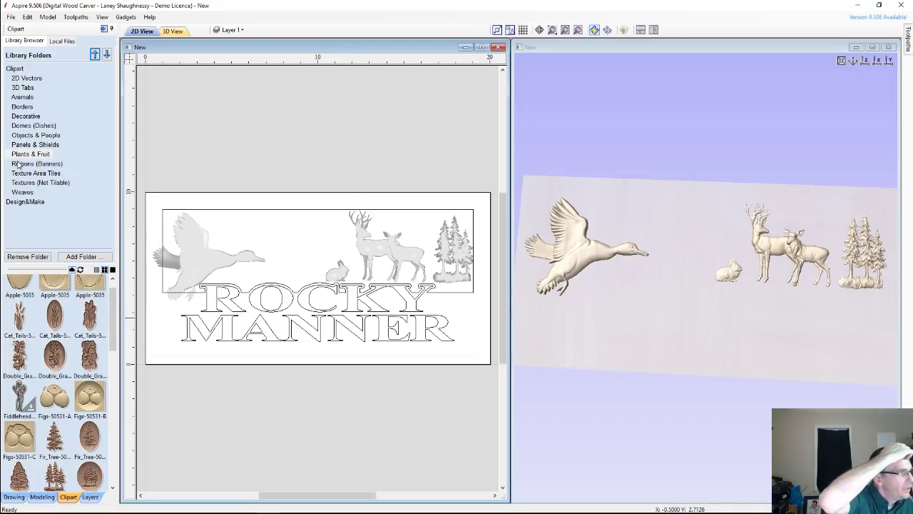
{"action": "left_click", "coordinate": [20, 136]}
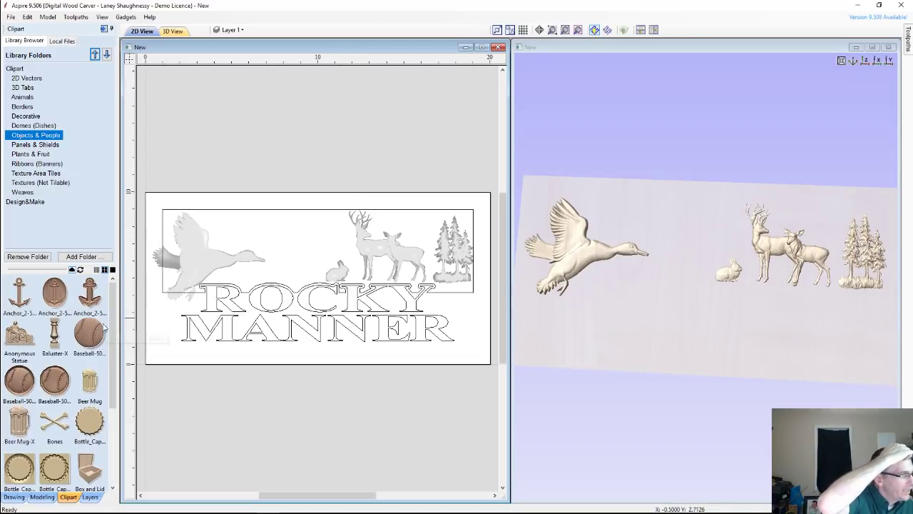
{"action": "left_click_drag", "start_coordinate": [112, 309], "coordinate": [119, 451]}
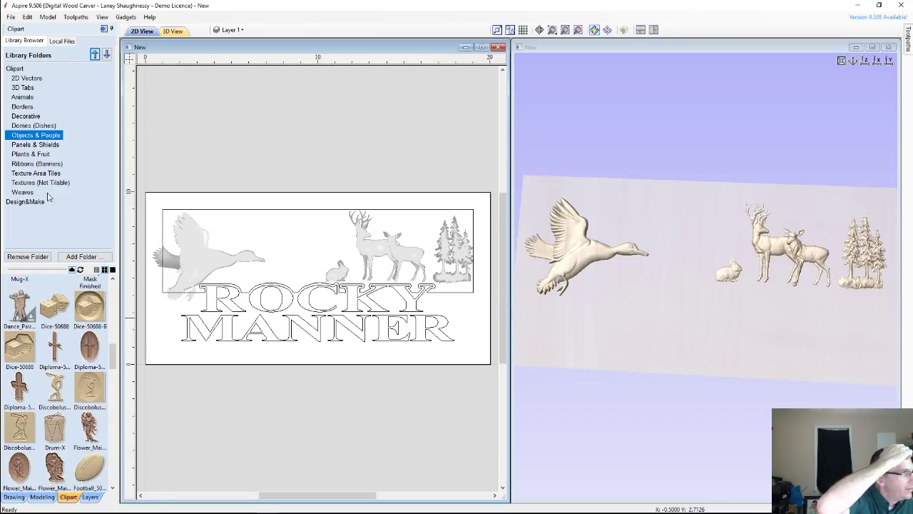
{"action": "left_click", "coordinate": [21, 117]}
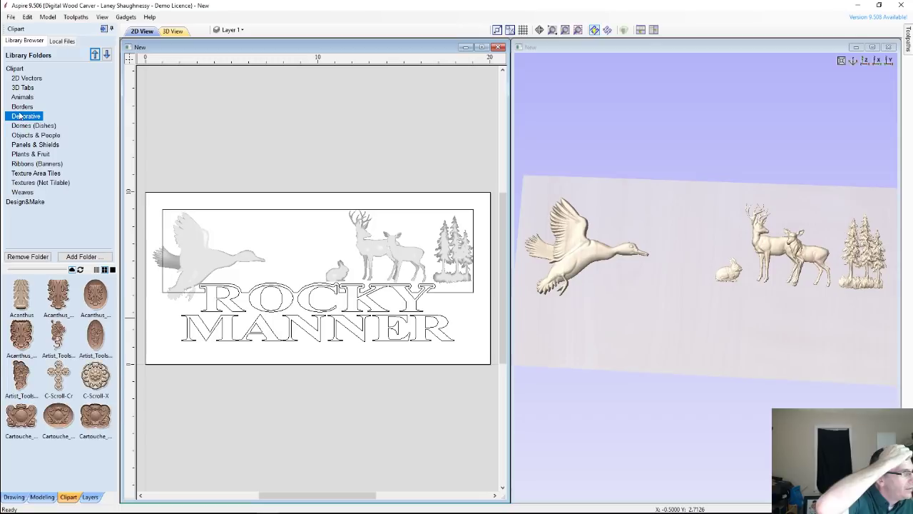
{"action": "left_click", "coordinate": [20, 97]}
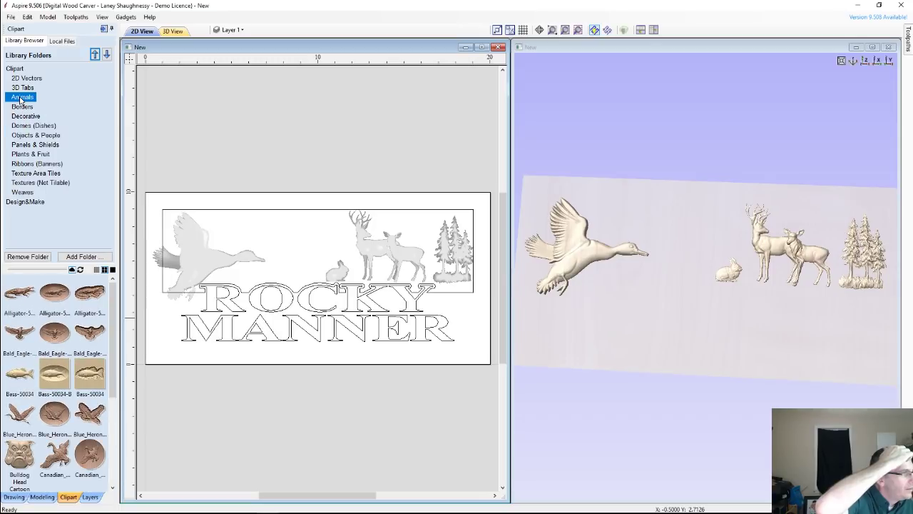
{"action": "left_click_drag", "start_coordinate": [115, 312], "coordinate": [134, 382]}
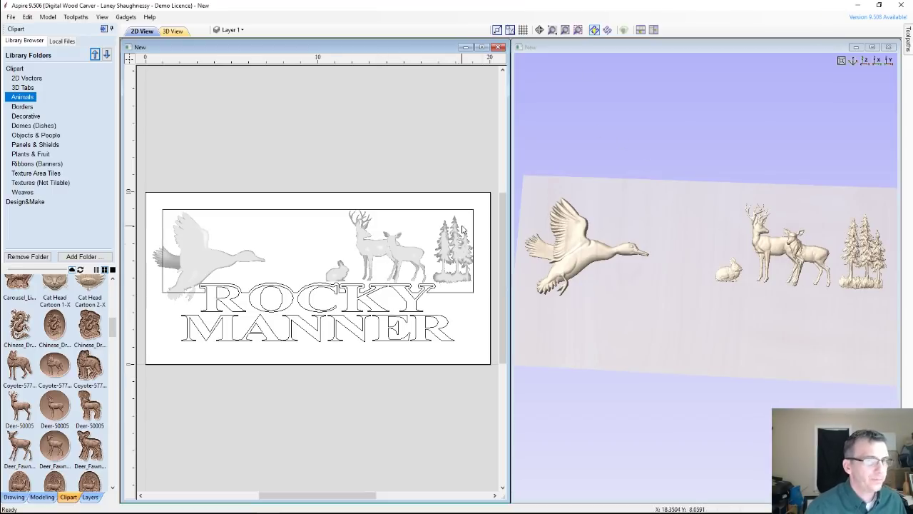
Step: Bring up the component list and examine up close in 2D and 3D where the fawn overlaps the antlered deer
{"action": "scroll", "coordinate": [462, 228], "scroll_direction": "up", "scroll_amount": 5}
{"action": "scroll", "coordinate": [175, 364], "scroll_direction": "up", "scroll_amount": 1}
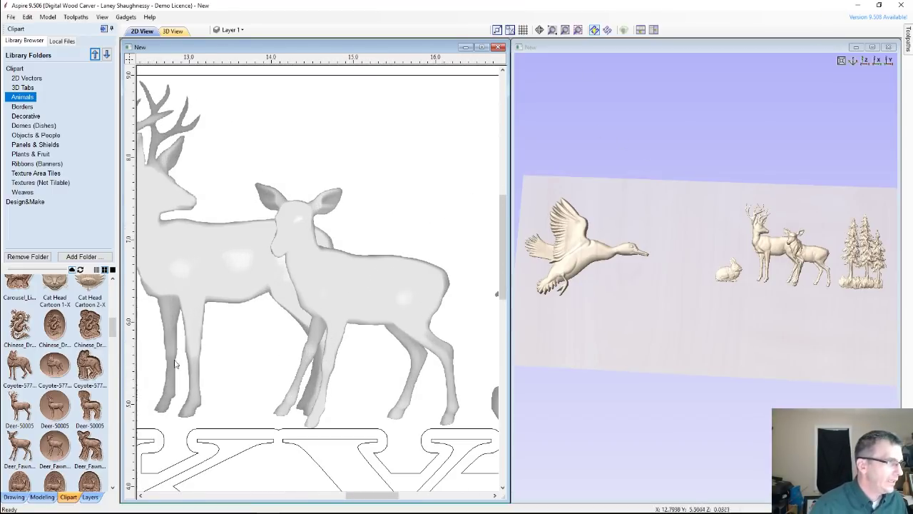
{"action": "mouse_move", "coordinate": [22, 510]}
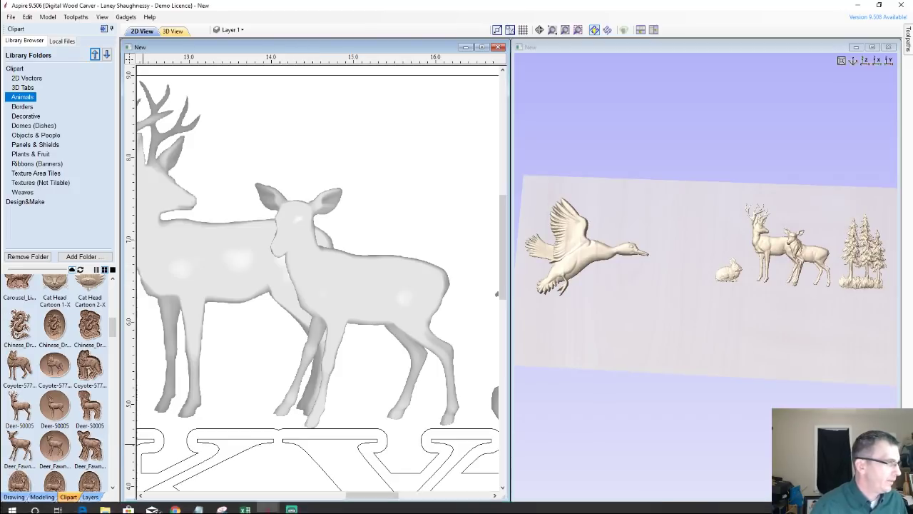
{"action": "left_click", "coordinate": [42, 496]}
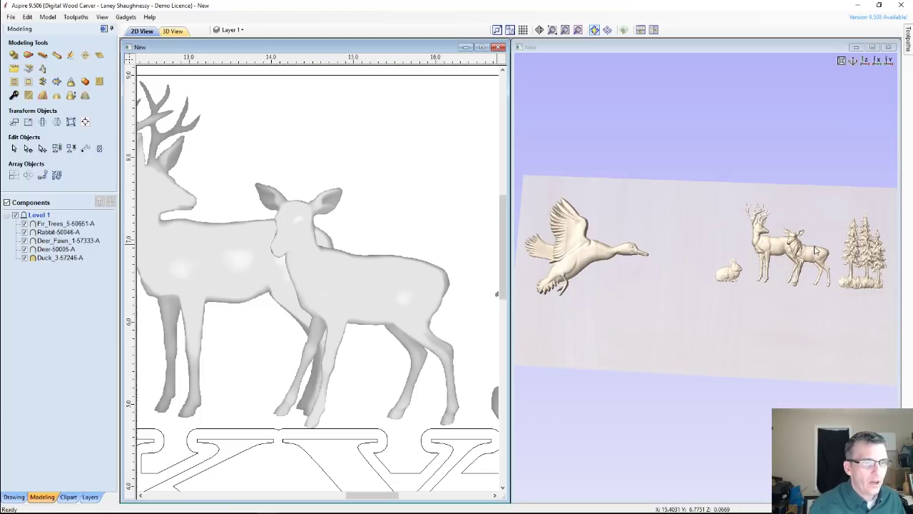
{"action": "scroll", "coordinate": [817, 250], "scroll_direction": "up", "scroll_amount": 3}
{"action": "left_click_drag", "start_coordinate": [817, 250], "coordinate": [818, 206]}
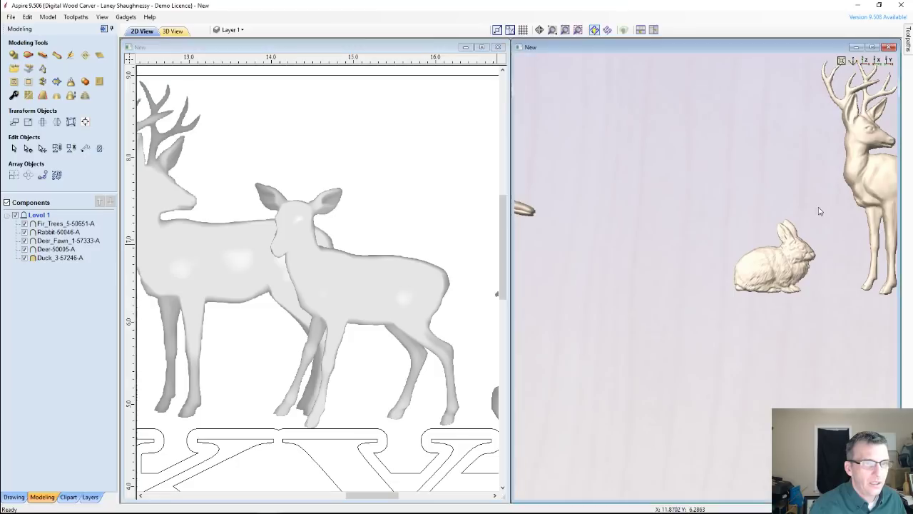
{"action": "middle_click_drag", "start_coordinate": [818, 206], "coordinate": [589, 255]}
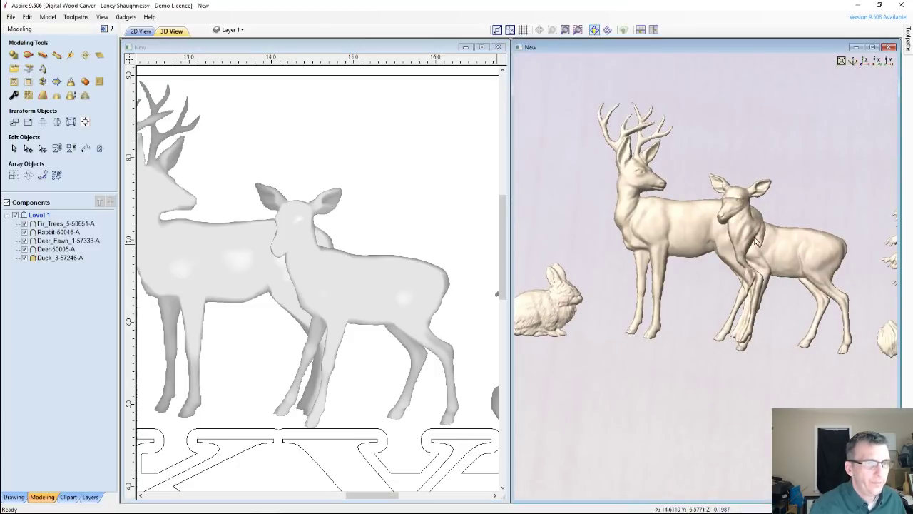
{"action": "scroll", "coordinate": [755, 239], "scroll_direction": "up", "scroll_amount": 3}
{"action": "middle_click_drag", "start_coordinate": [752, 239], "coordinate": [715, 223]}
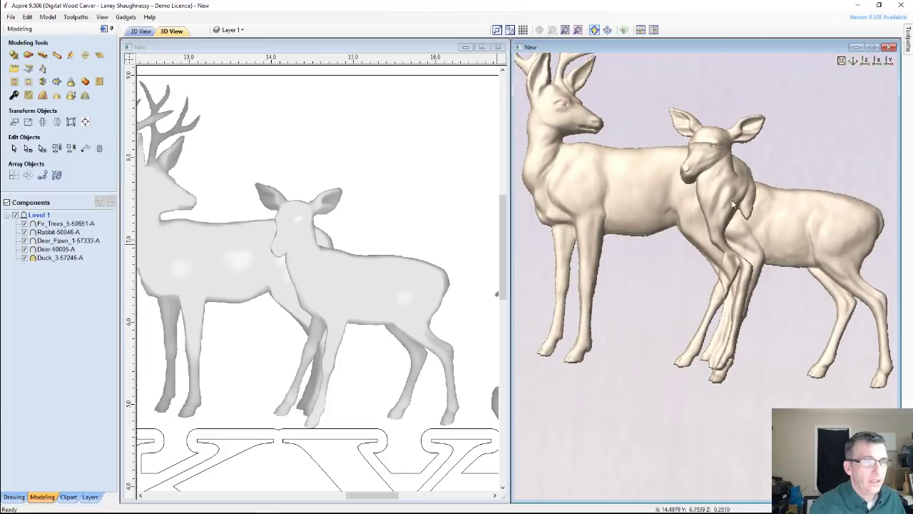
Step: Set the combine mode of both the fawn and the antlered deer components to Merge
{"action": "left_click", "coordinate": [50, 242]}
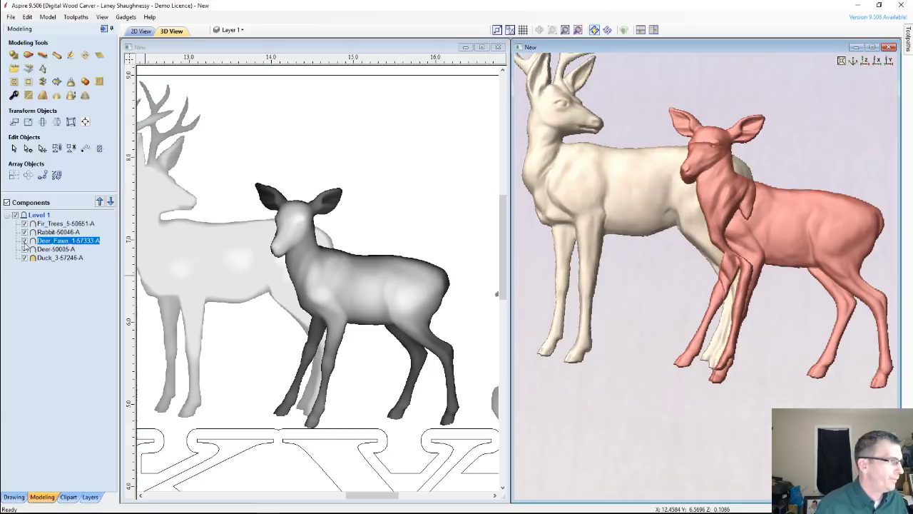
{"action": "right_click", "coordinate": [54, 241]}
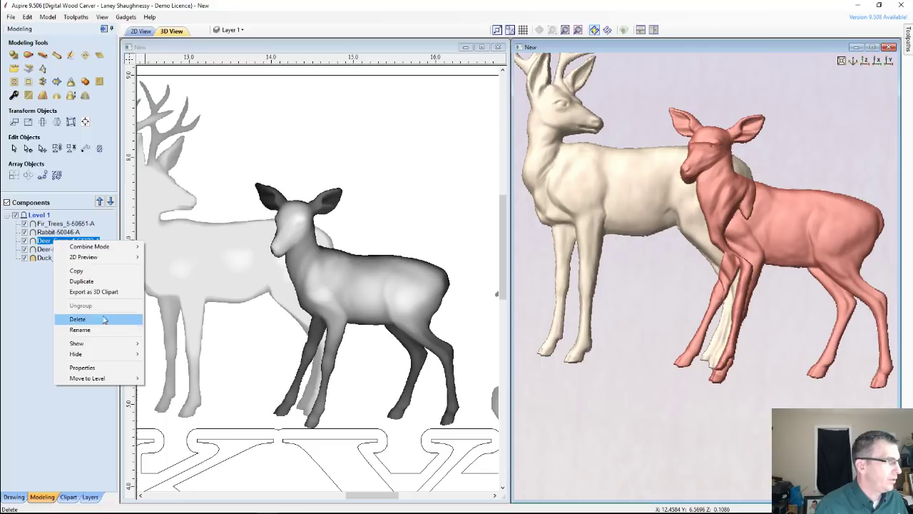
{"action": "mouse_move", "coordinate": [116, 247]}
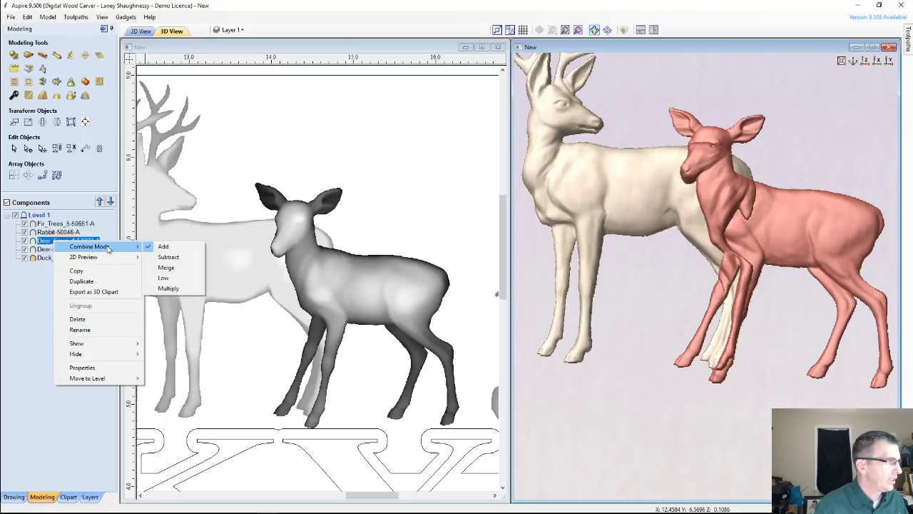
{"action": "left_click", "coordinate": [169, 270]}
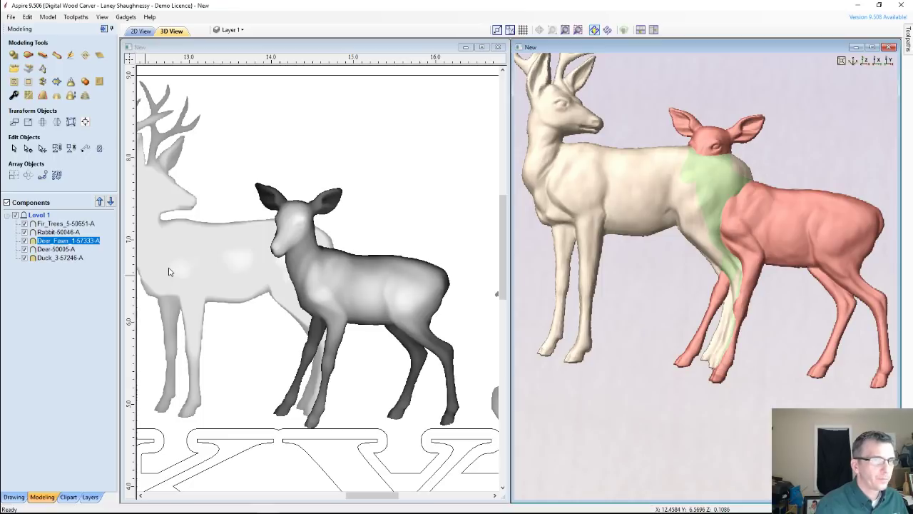
{"action": "left_click", "coordinate": [57, 249]}
{"action": "right_click", "coordinate": [60, 250]}
{"action": "mouse_move", "coordinate": [118, 261]}
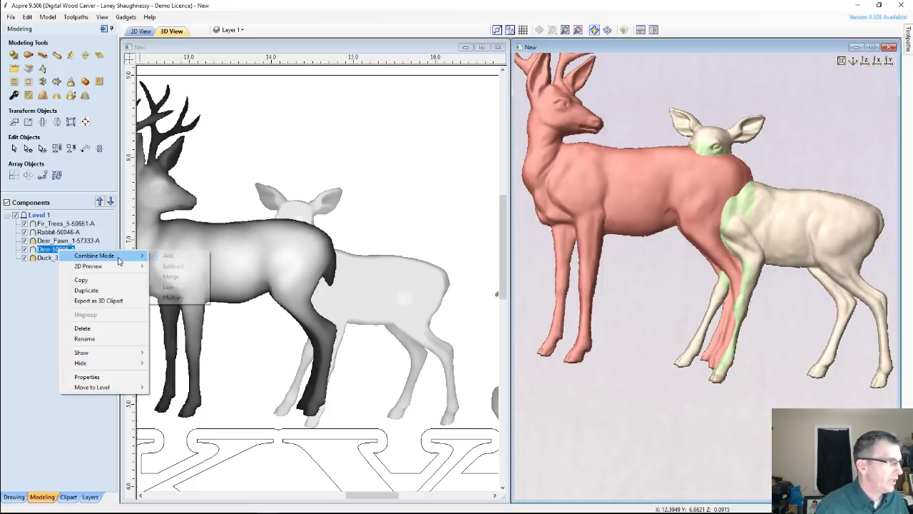
{"action": "left_click", "coordinate": [174, 277]}
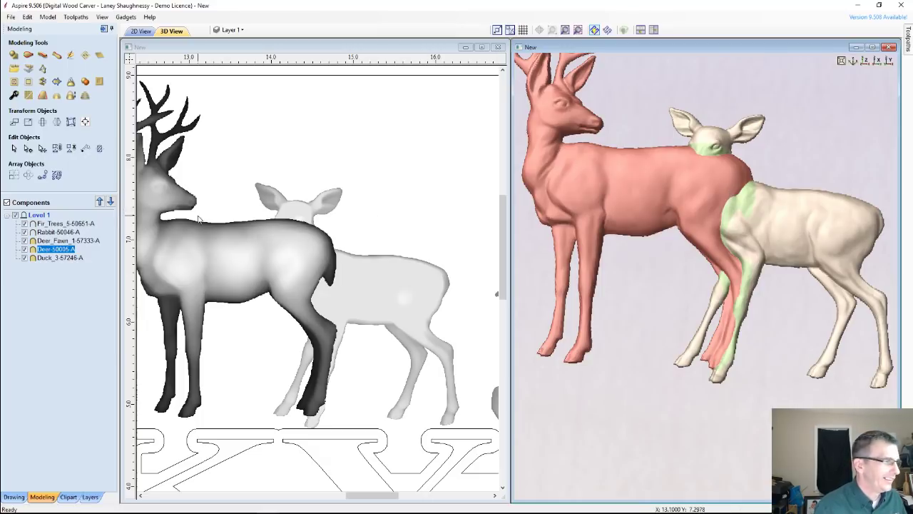
Step: Raise the fawn component's base height, trying 0.125 inches first and settling on 0.08 inches
{"action": "mouse_move", "coordinate": [32, 241]}
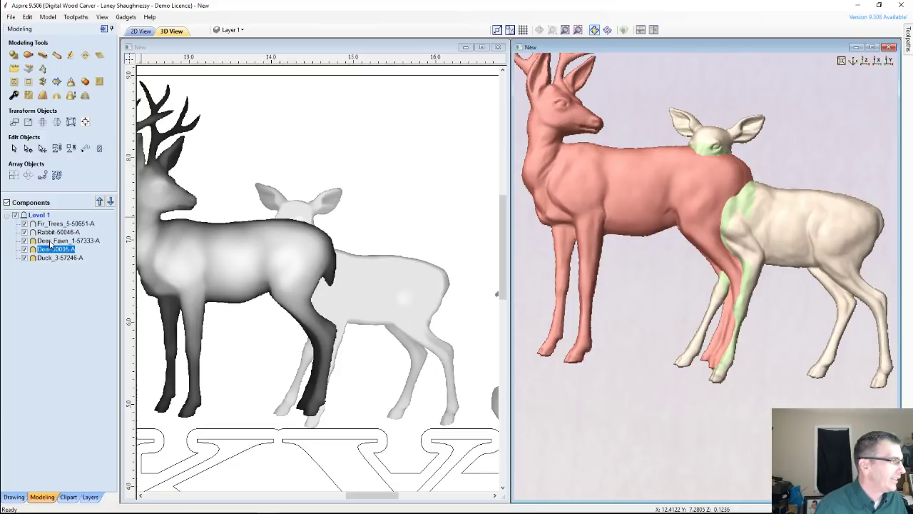
{"action": "key", "text": "Up"}
{"action": "left_click", "coordinate": [13, 95]}
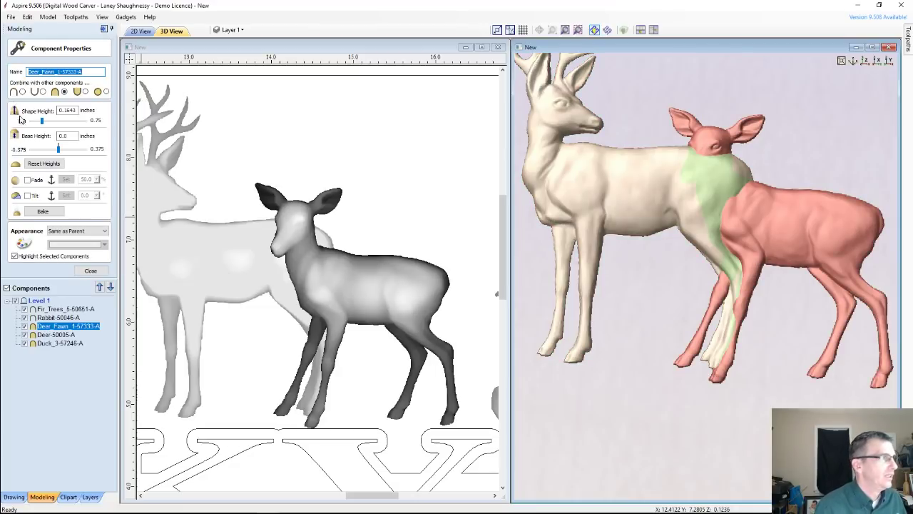
{"action": "double_click", "coordinate": [63, 135]}
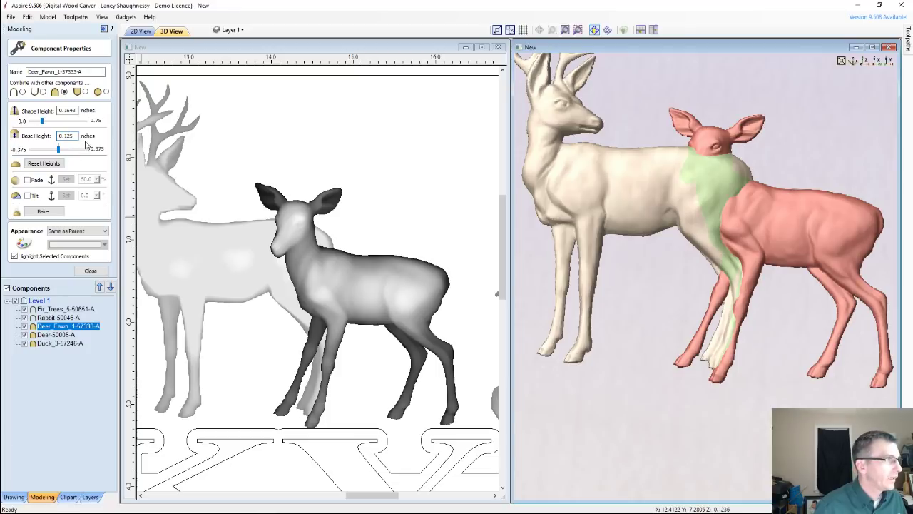
{"action": "type", "text": "0.125"}
{"action": "key", "text": "Return"}
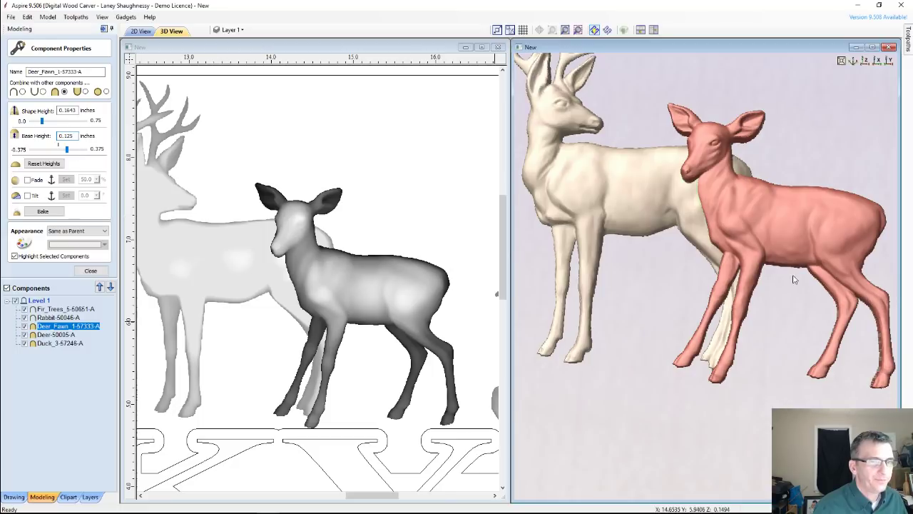
{"action": "scroll", "coordinate": [736, 312], "scroll_direction": "down", "scroll_amount": 2}
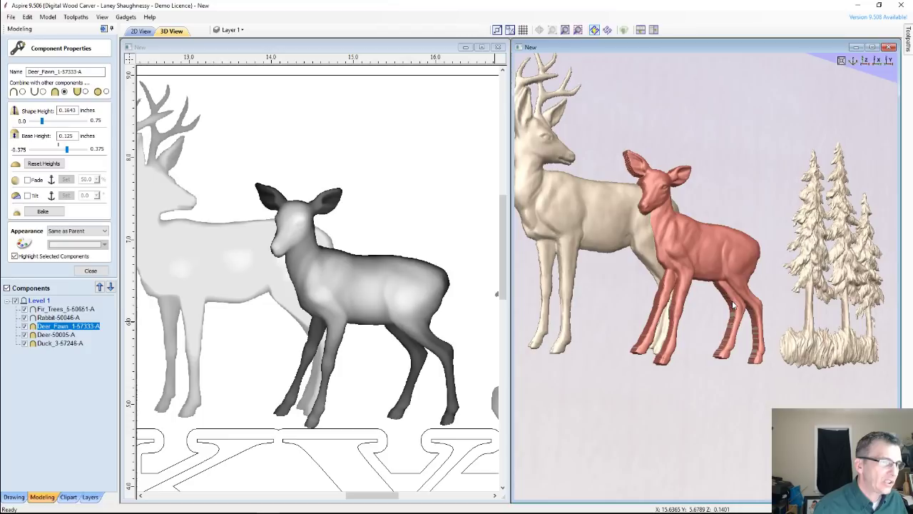
{"action": "left_click", "coordinate": [64, 135]}
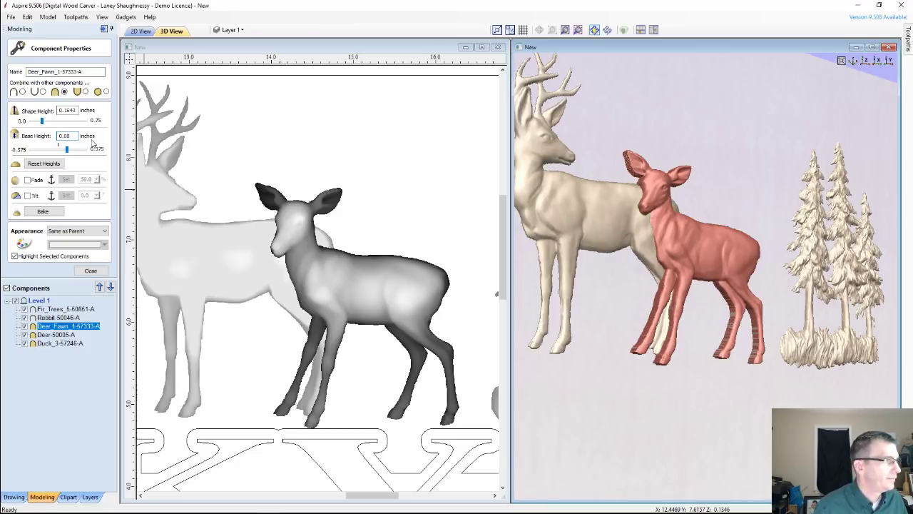
{"action": "key", "text": "Return"}
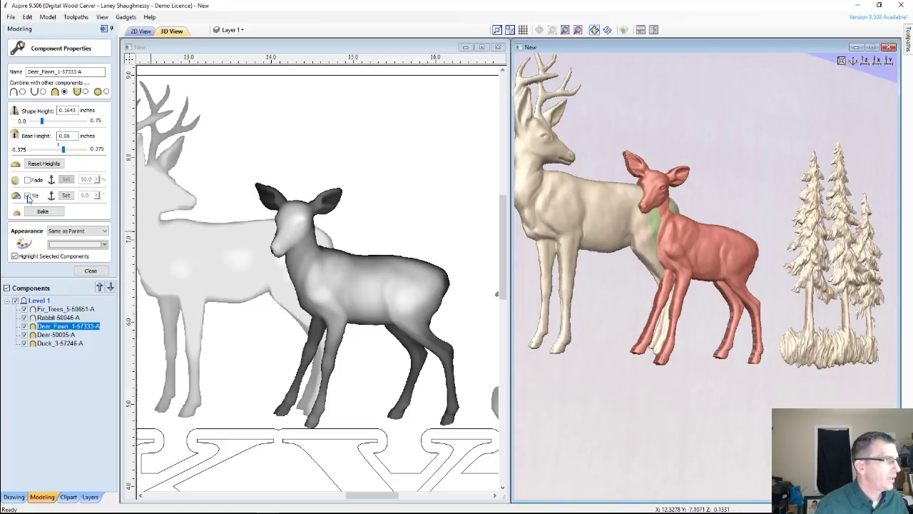
Step: Try tilting the fawn by 2 degrees with the tilt direction running from its chest to its rump
{"action": "left_click", "coordinate": [28, 196]}
{"action": "left_click", "coordinate": [66, 195]}
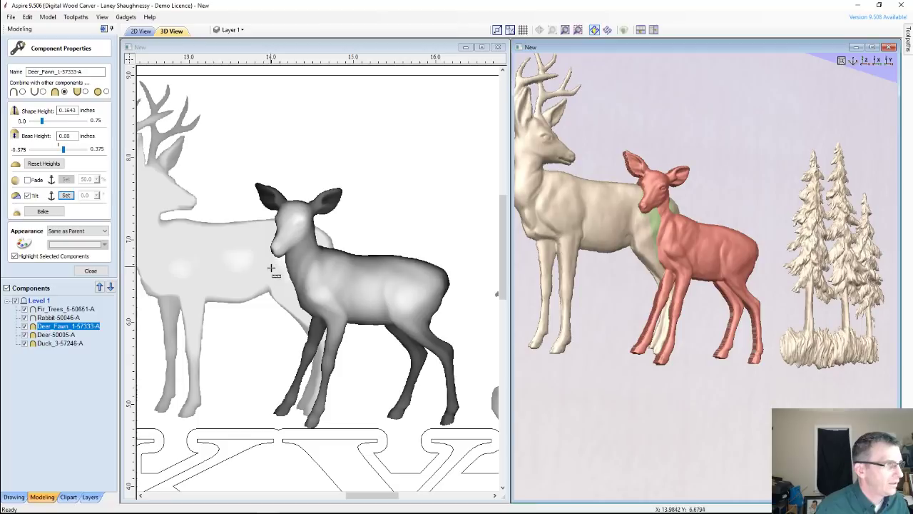
{"action": "left_click_drag", "start_coordinate": [274, 274], "coordinate": [459, 286]}
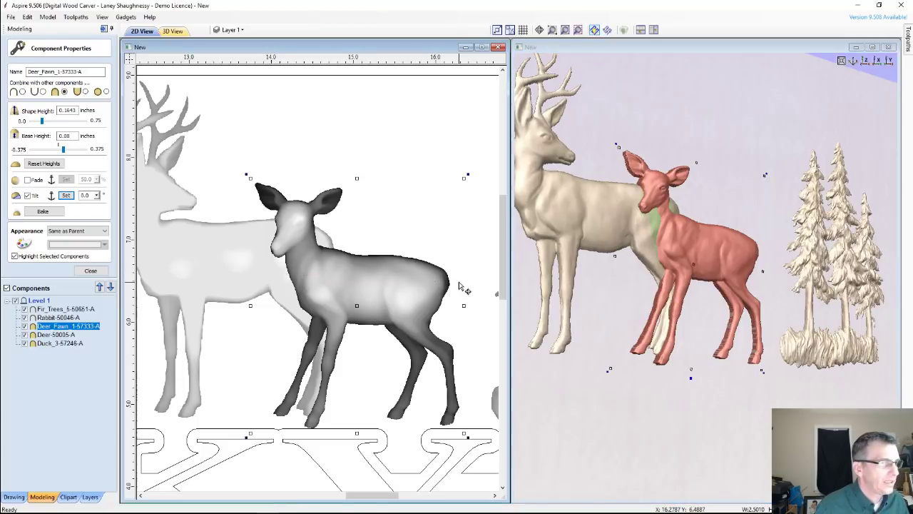
{"action": "left_click", "coordinate": [98, 200]}
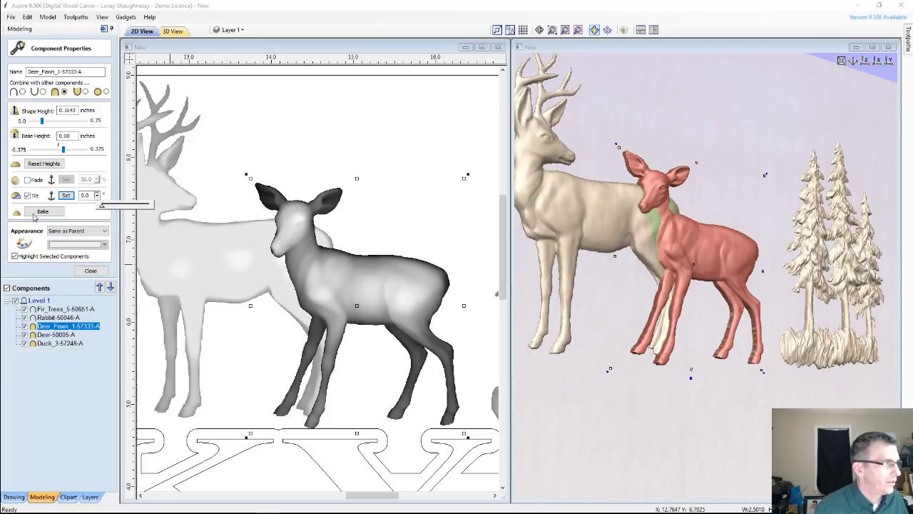
{"action": "left_click", "coordinate": [107, 208]}
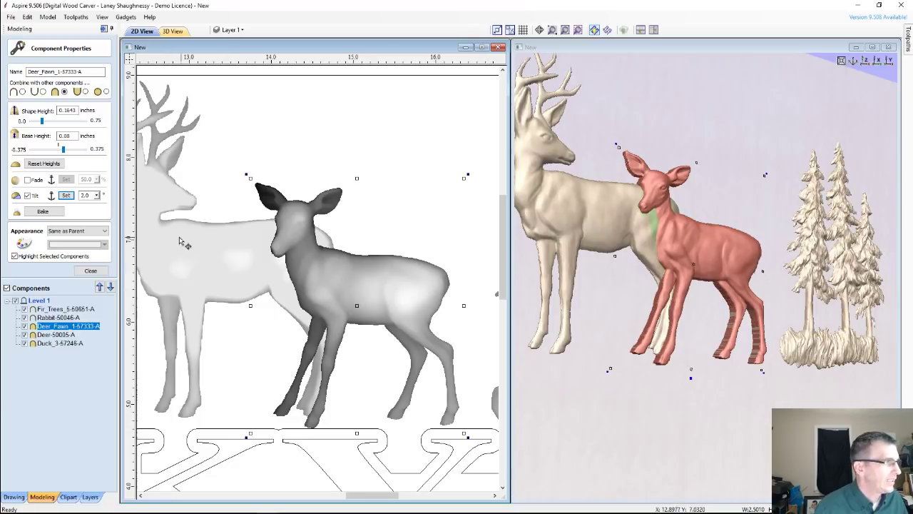
{"action": "left_click", "coordinate": [42, 210]}
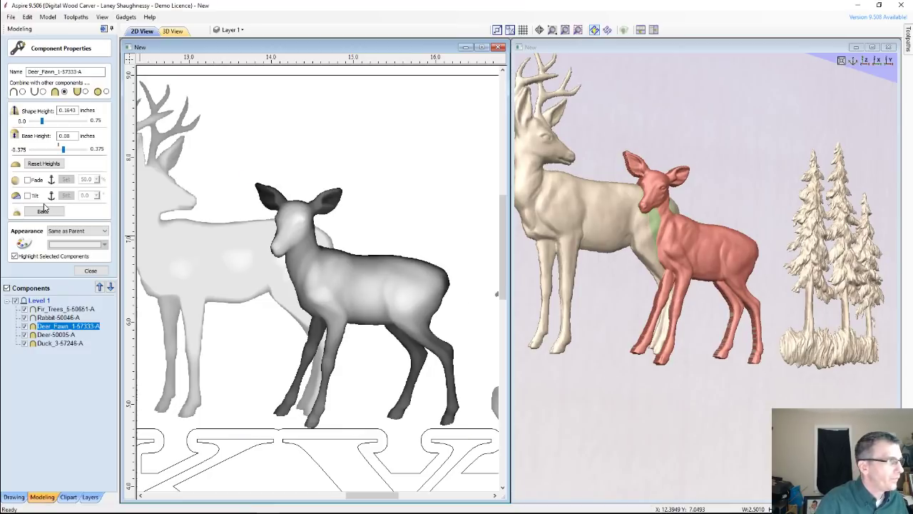
Step: Tilt the fawn with the direction running from its rump past its chest, trying 3.8 and 2.8 degrees and settling on 1.4 degrees
{"action": "left_click", "coordinate": [27, 196]}
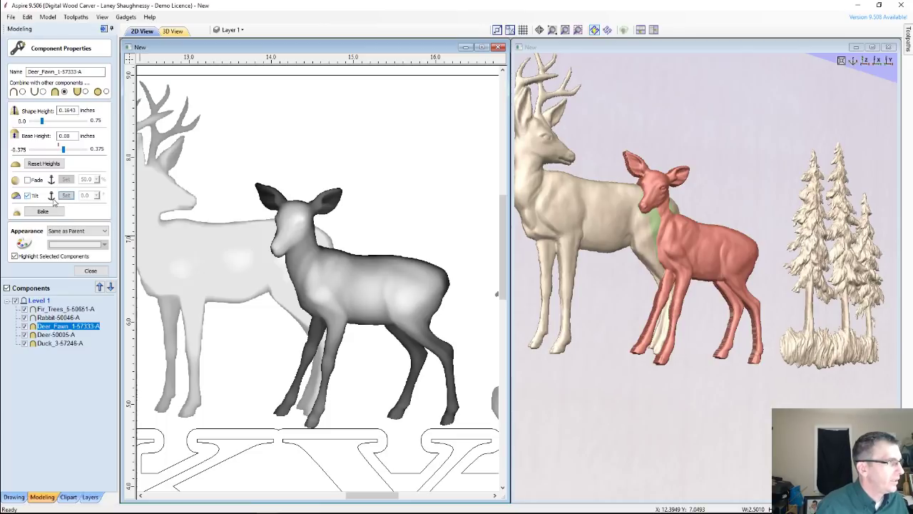
{"action": "left_click", "coordinate": [65, 194]}
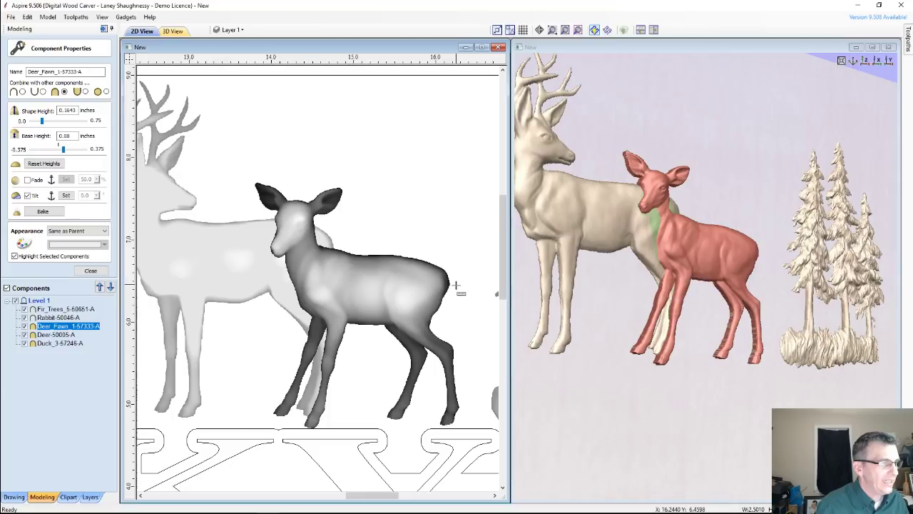
{"action": "left_click_drag", "start_coordinate": [457, 284], "coordinate": [232, 258]}
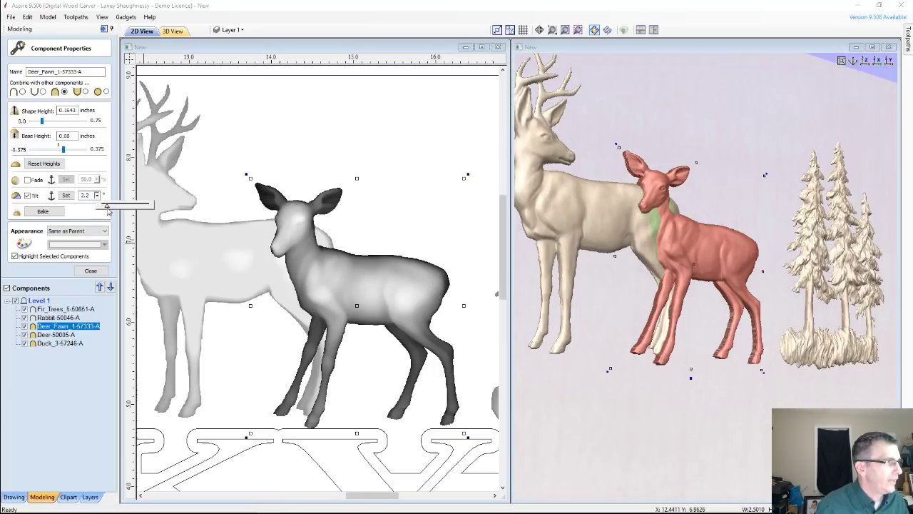
{"action": "left_click_drag", "start_coordinate": [107, 209], "coordinate": [111, 211]}
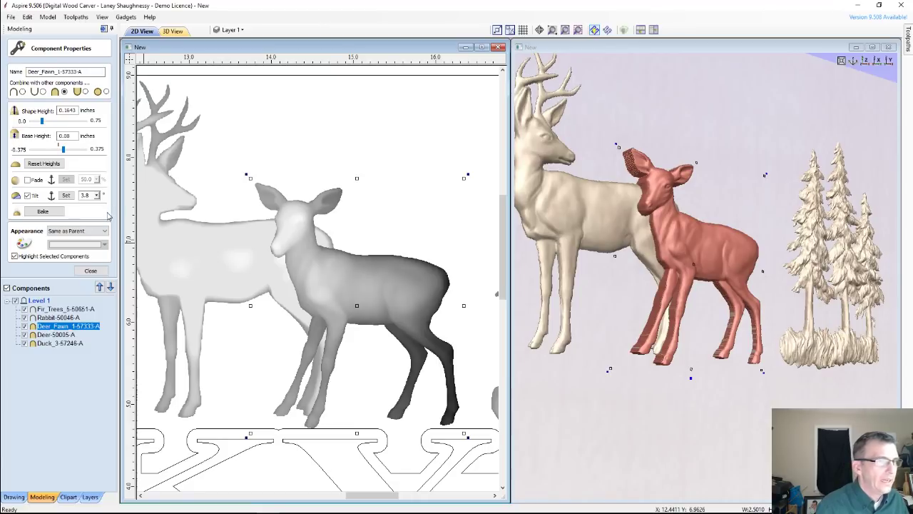
{"action": "left_click", "coordinate": [97, 198]}
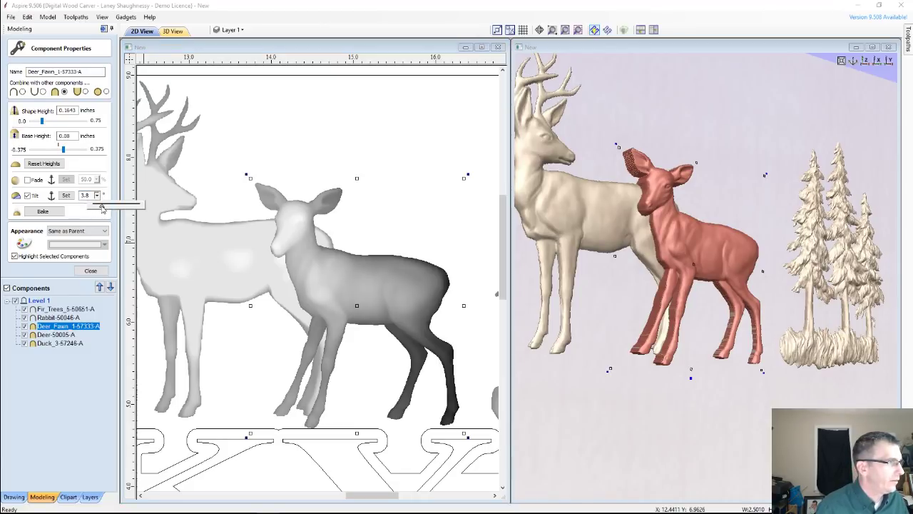
{"action": "left_click_drag", "start_coordinate": [100, 209], "coordinate": [100, 209]}
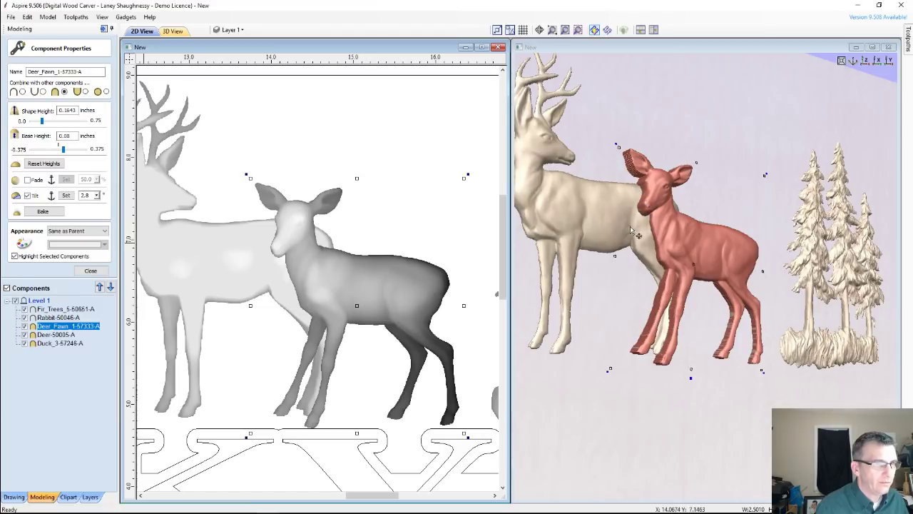
{"action": "left_click", "coordinate": [96, 195]}
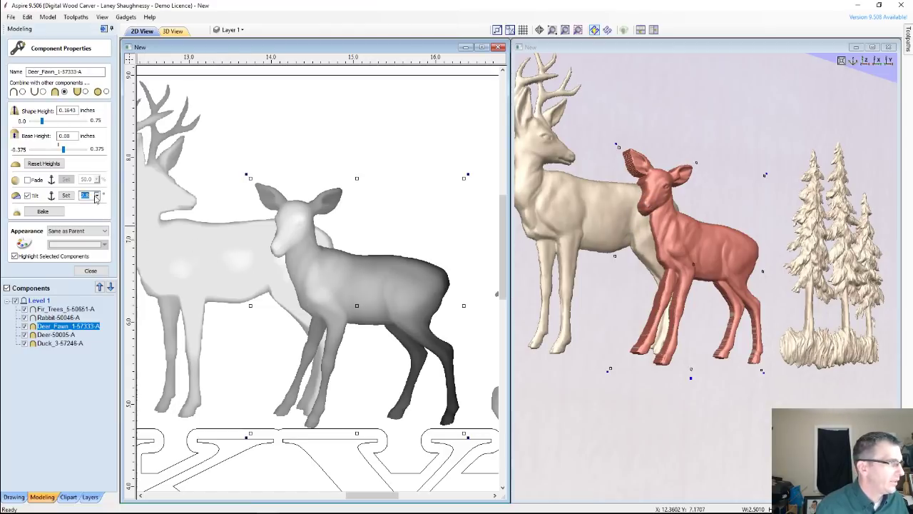
{"action": "left_click", "coordinate": [99, 207]}
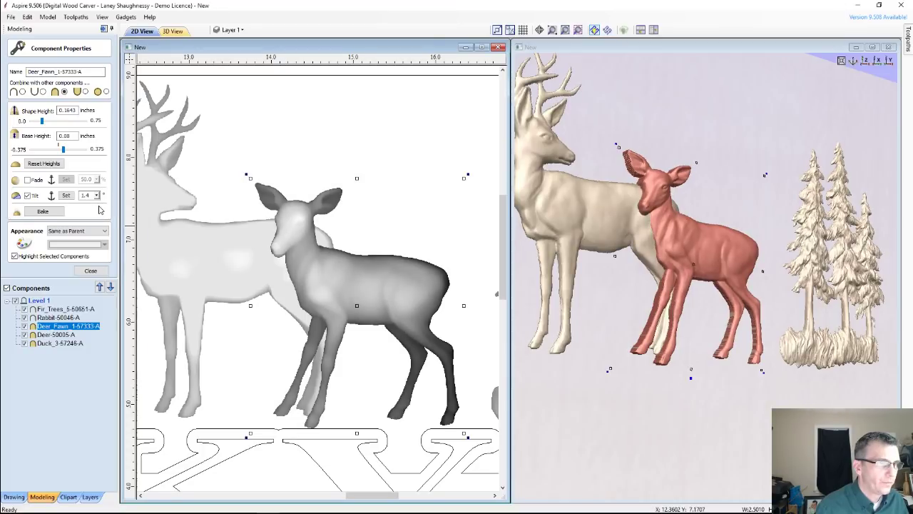
{"action": "left_click_drag", "start_coordinate": [626, 349], "coordinate": [550, 336]}
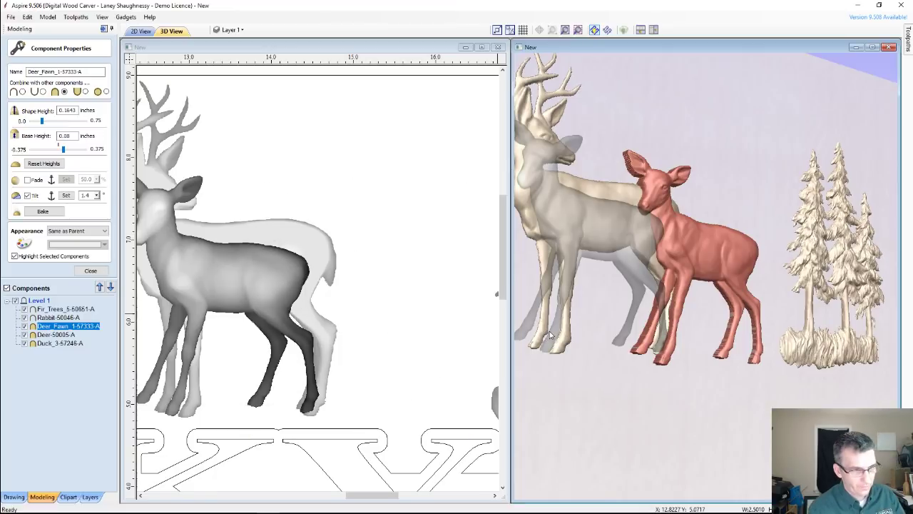
{"action": "key", "text": "Escape"}
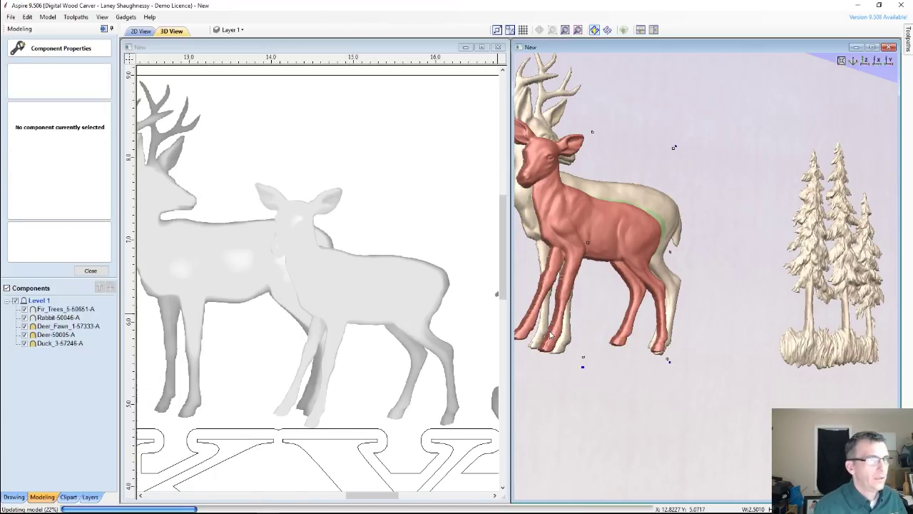
{"action": "key", "text": "ctrl+z"}
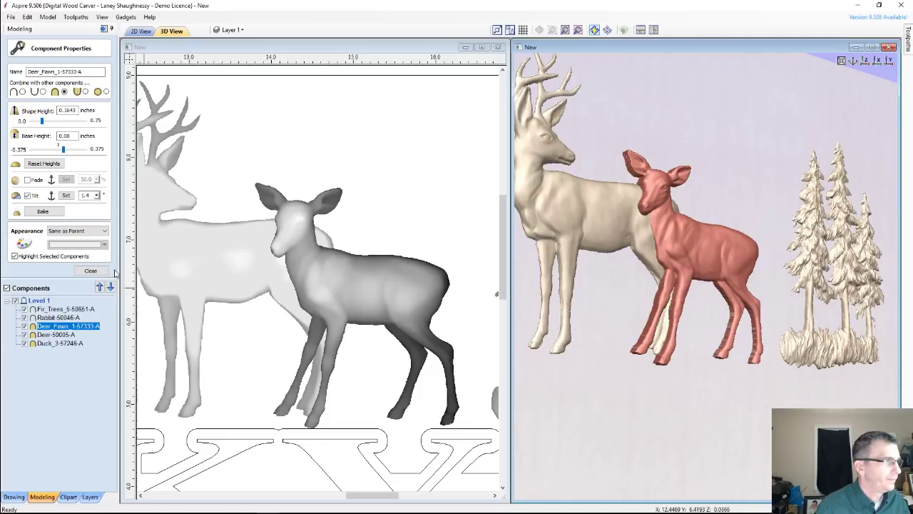
Step: Examine the tilted fawn and its overlap with the antlered deer in 3D, from straight above, up close and across the whole scene
{"action": "left_click", "coordinate": [865, 63]}
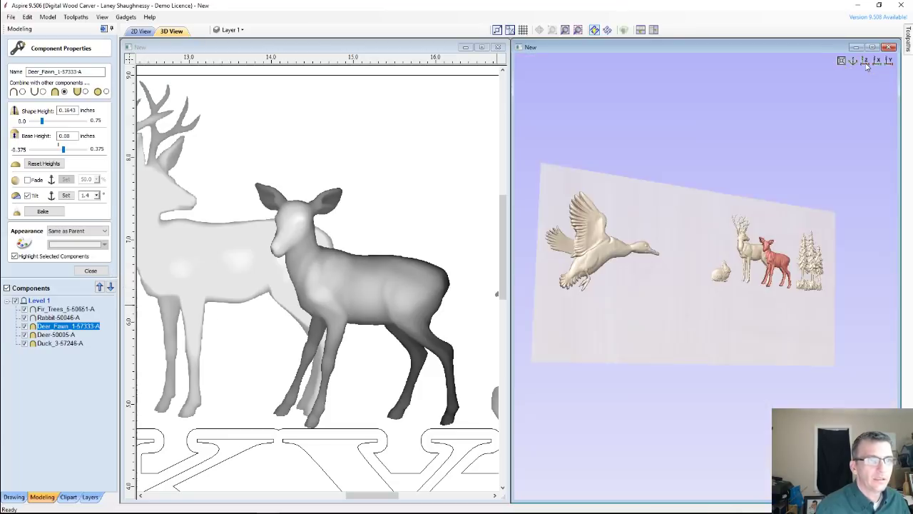
{"action": "scroll", "coordinate": [777, 263], "scroll_direction": "up", "scroll_amount": 3}
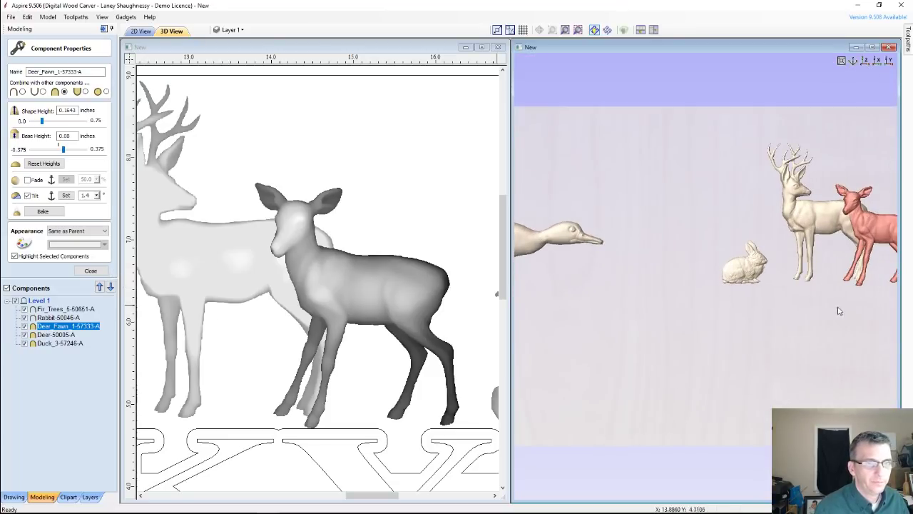
{"action": "scroll", "coordinate": [802, 322], "scroll_direction": "up", "scroll_amount": 1}
{"action": "scroll", "coordinate": [802, 321], "scroll_direction": "down", "scroll_amount": 1}
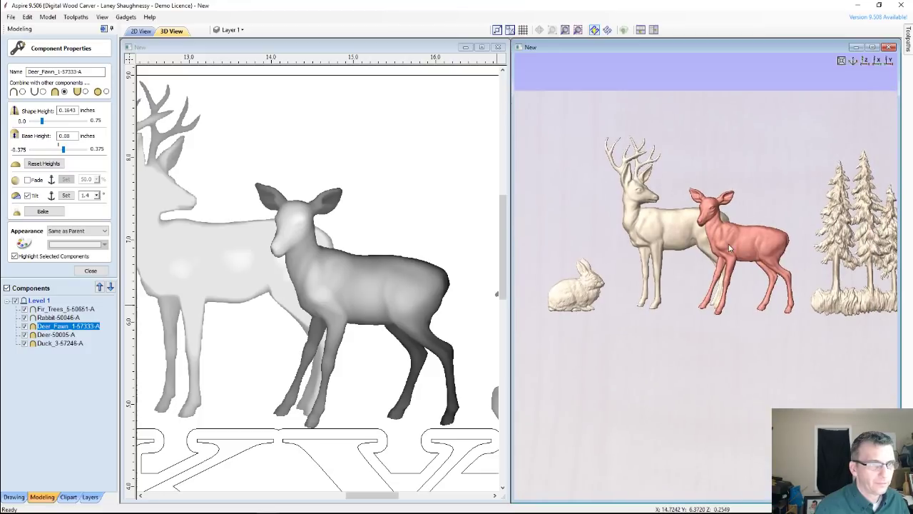
{"action": "scroll", "coordinate": [729, 248], "scroll_direction": "up", "scroll_amount": 3}
{"action": "scroll", "coordinate": [728, 248], "scroll_direction": "down", "scroll_amount": 1}
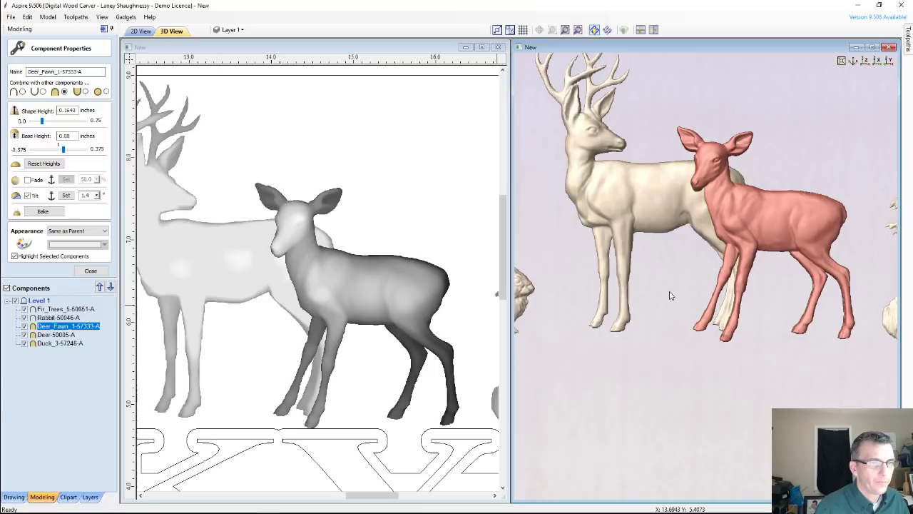
{"action": "middle_click_drag", "start_coordinate": [672, 296], "coordinate": [678, 302]}
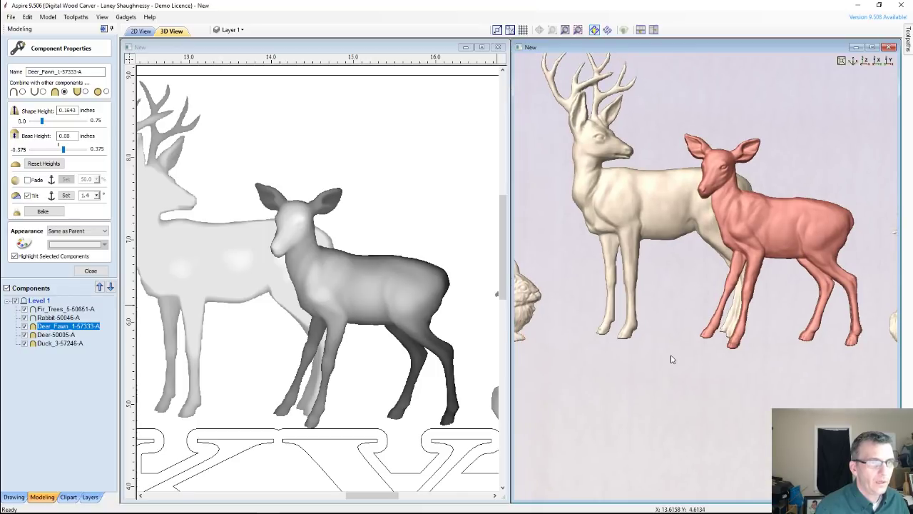
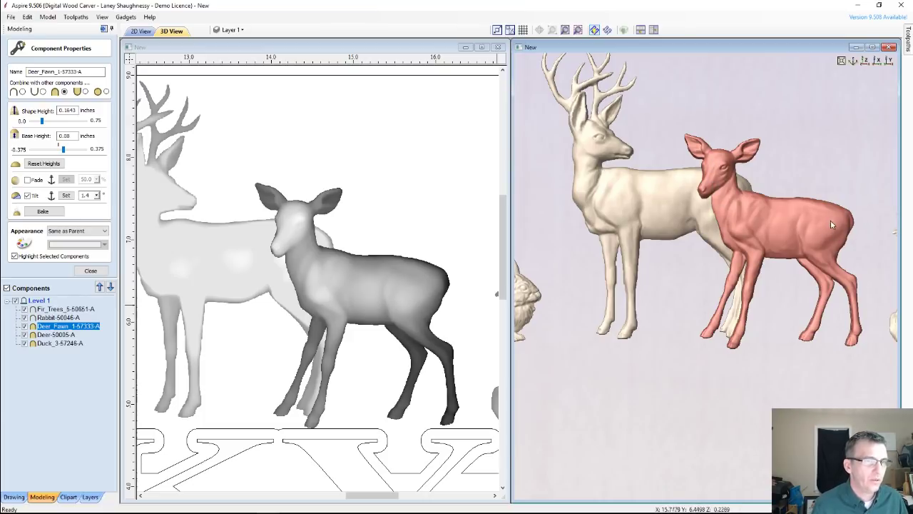
{"action": "scroll", "coordinate": [817, 347], "scroll_direction": "down", "scroll_amount": 3}
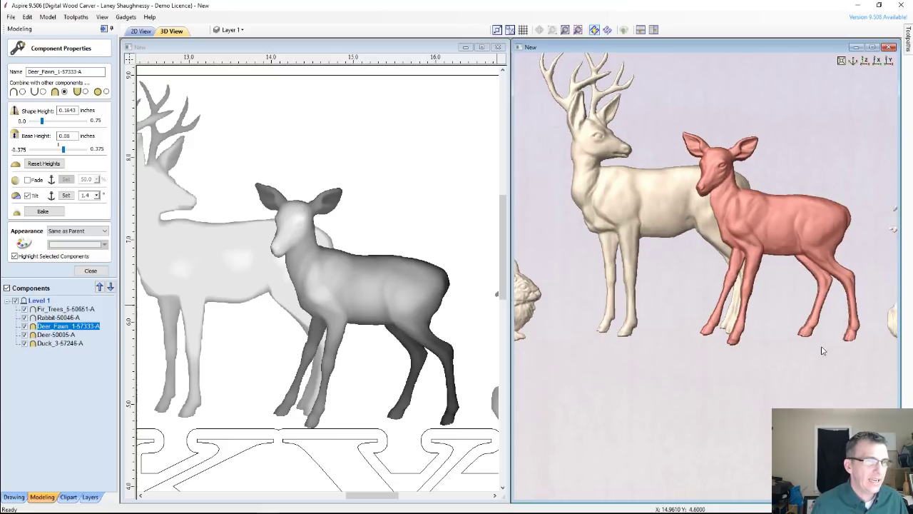
{"action": "scroll", "coordinate": [738, 344], "scroll_direction": "up", "scroll_amount": 3}
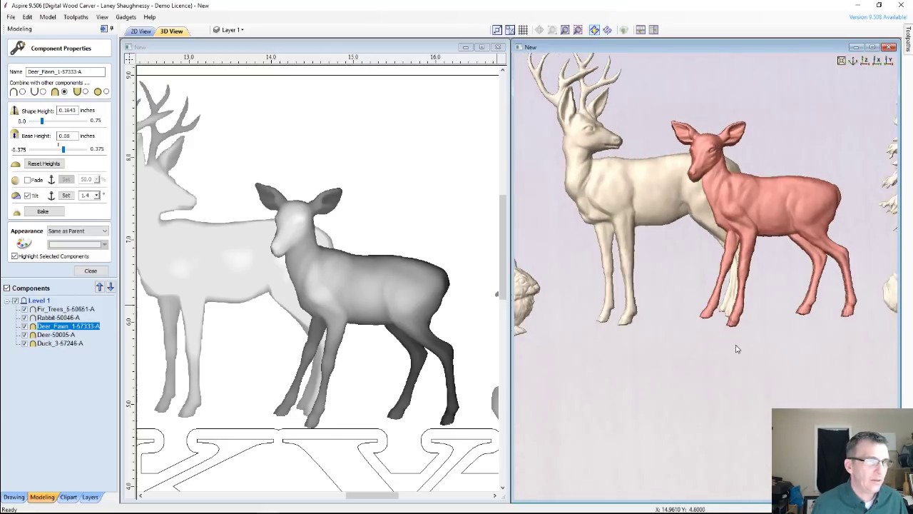
{"action": "scroll", "coordinate": [765, 352], "scroll_direction": "down", "scroll_amount": 2}
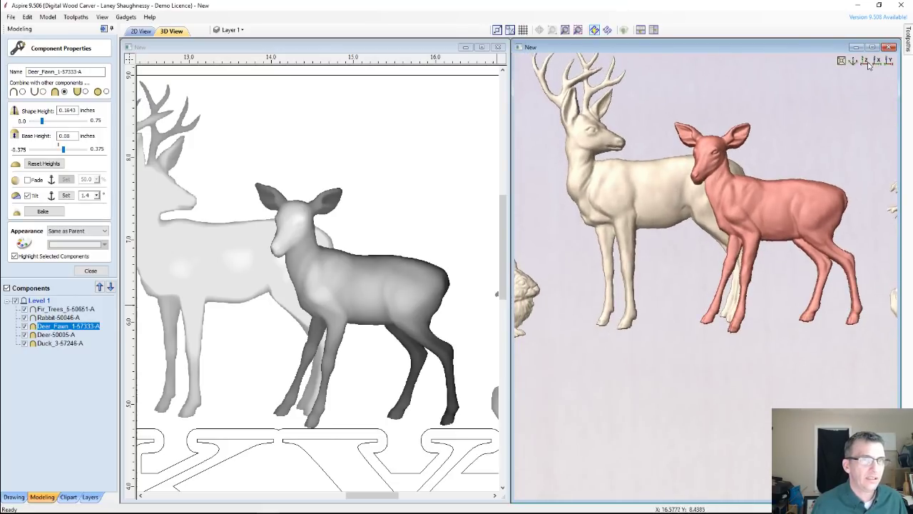
{"action": "scroll", "coordinate": [771, 291], "scroll_direction": "down", "scroll_amount": 5}
{"action": "scroll", "coordinate": [800, 225], "scroll_direction": "up", "scroll_amount": 3}
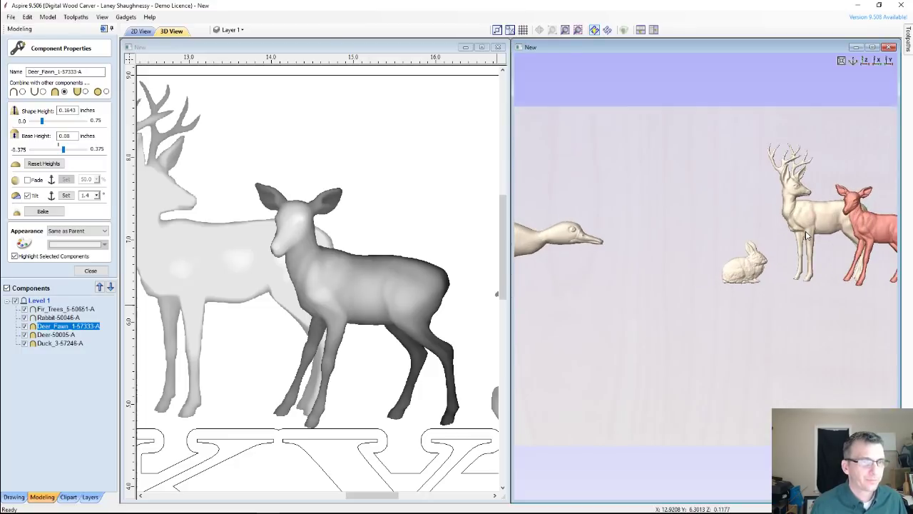
{"action": "scroll", "coordinate": [713, 293], "scroll_direction": "up", "scroll_amount": 1}
{"action": "scroll", "coordinate": [707, 287], "scroll_direction": "down", "scroll_amount": 2}
{"action": "scroll", "coordinate": [717, 300], "scroll_direction": "up", "scroll_amount": 4}
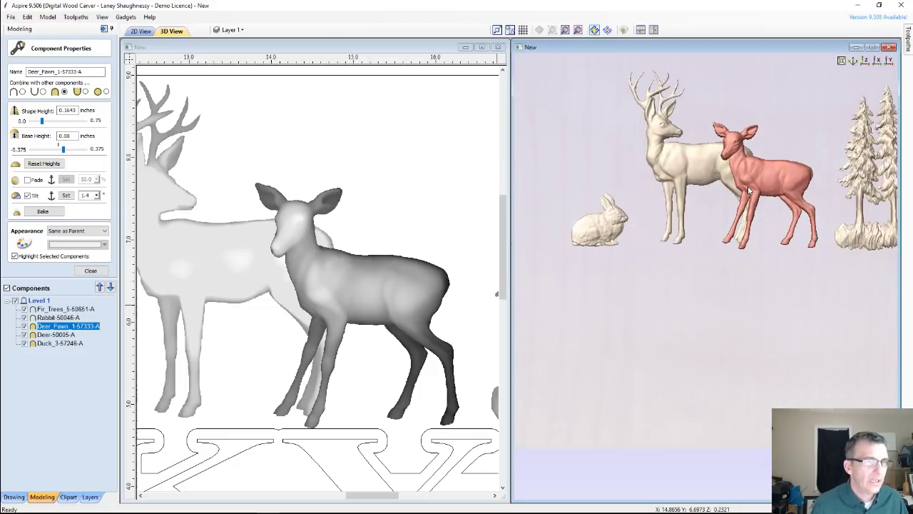
{"action": "left_click_drag", "start_coordinate": [719, 328], "coordinate": [720, 234]}
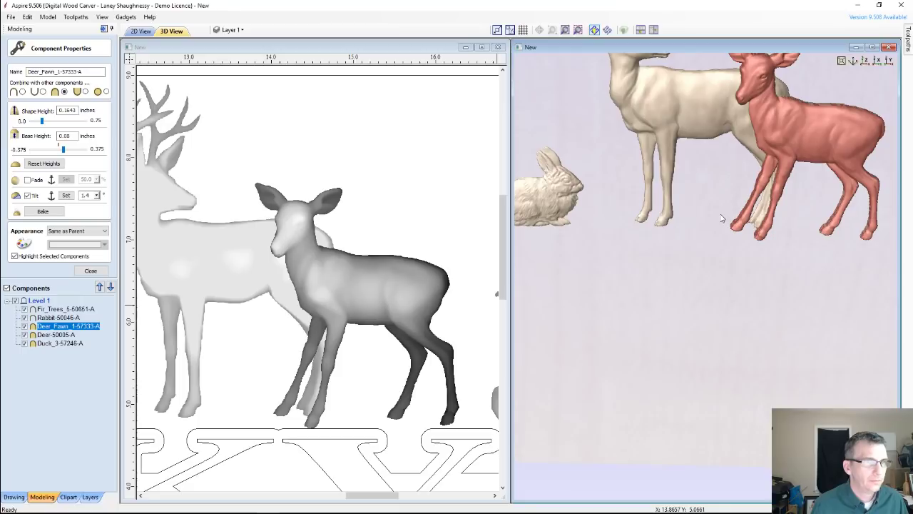
{"action": "left_click_drag", "start_coordinate": [712, 157], "coordinate": [712, 267]}
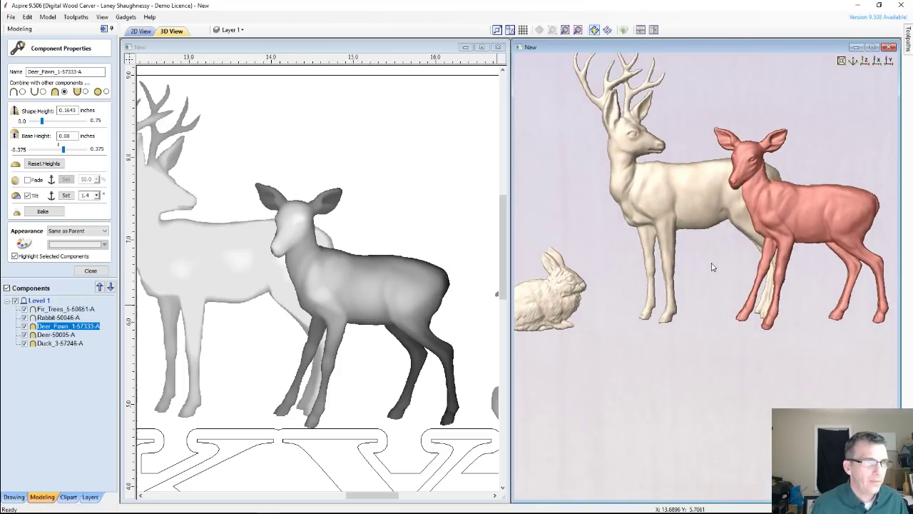
{"action": "scroll", "coordinate": [714, 263], "scroll_direction": "down", "scroll_amount": 5}
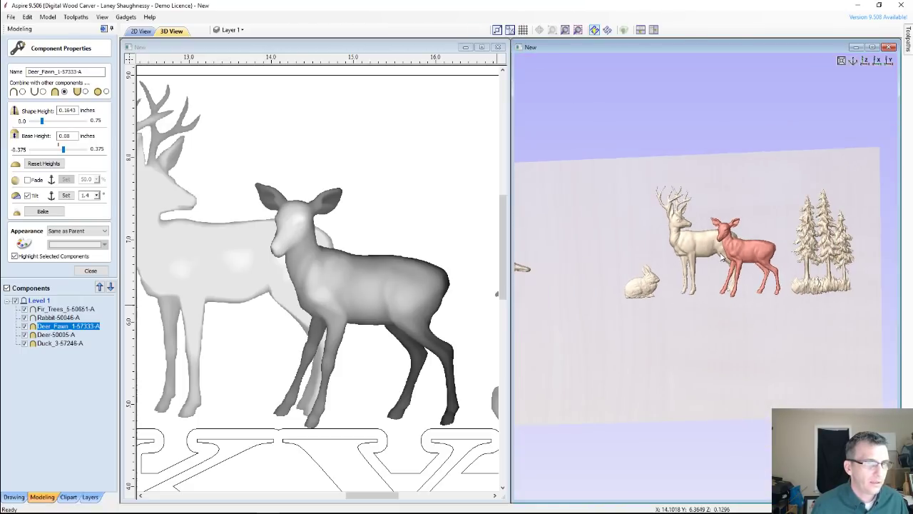
{"action": "scroll", "coordinate": [721, 260], "scroll_direction": "up", "scroll_amount": 3}
{"action": "scroll", "coordinate": [722, 263], "scroll_direction": "down", "scroll_amount": 3}
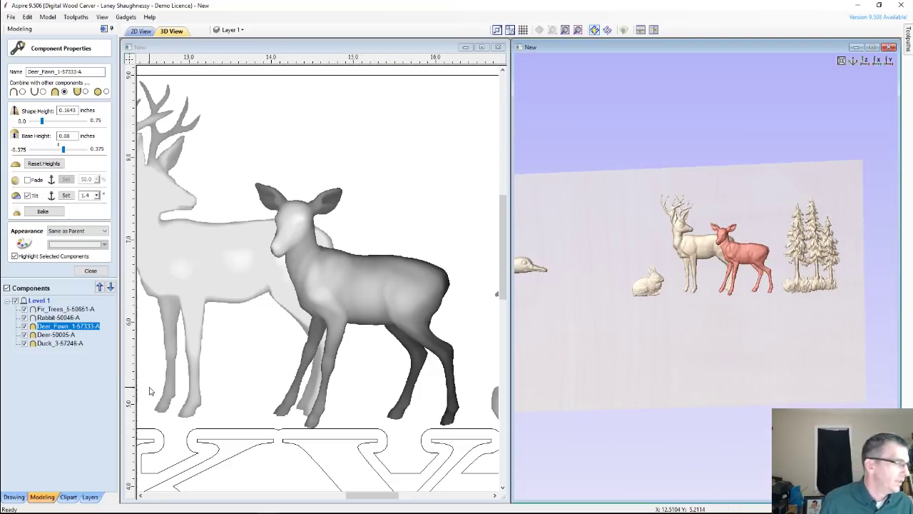
{"action": "left_click", "coordinate": [191, 69]}
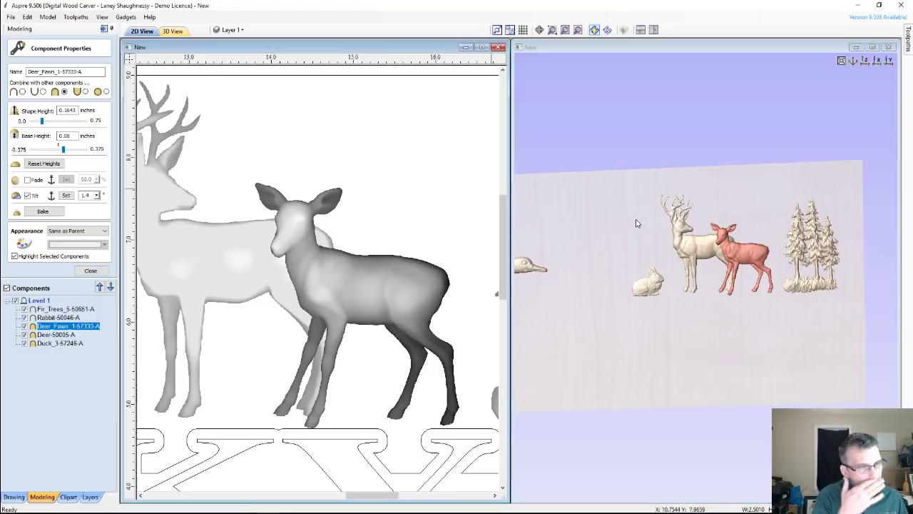
{"action": "left_click", "coordinate": [754, 325]}
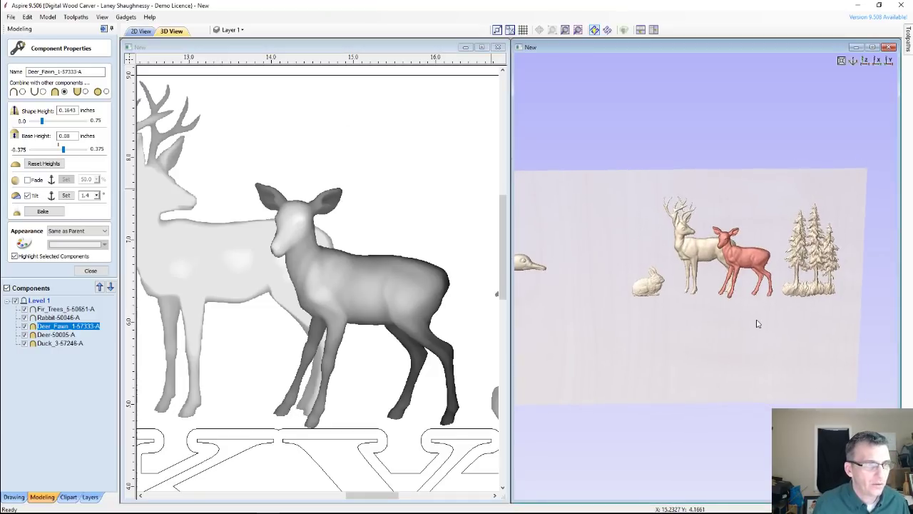
{"action": "left_click_drag", "start_coordinate": [757, 320], "coordinate": [550, 207]}
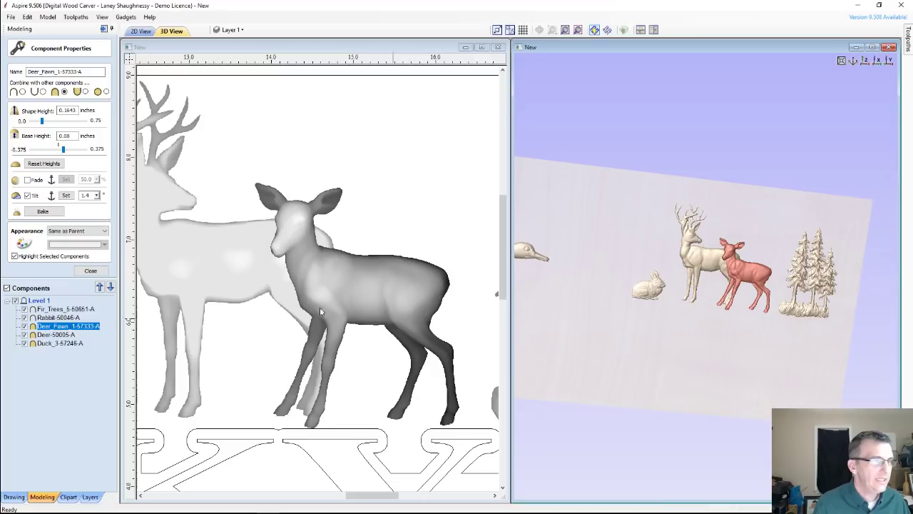
Step: Insert a new component level and move the fir trees, rabbit, fawn and antlered deer into it, leaving the duck in Level 1
{"action": "right_click", "coordinate": [40, 302]}
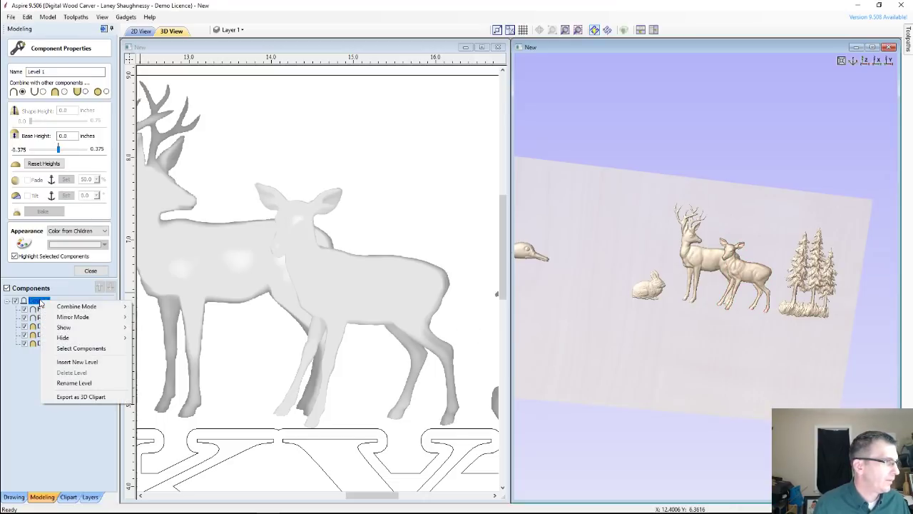
{"action": "left_click", "coordinate": [77, 362]}
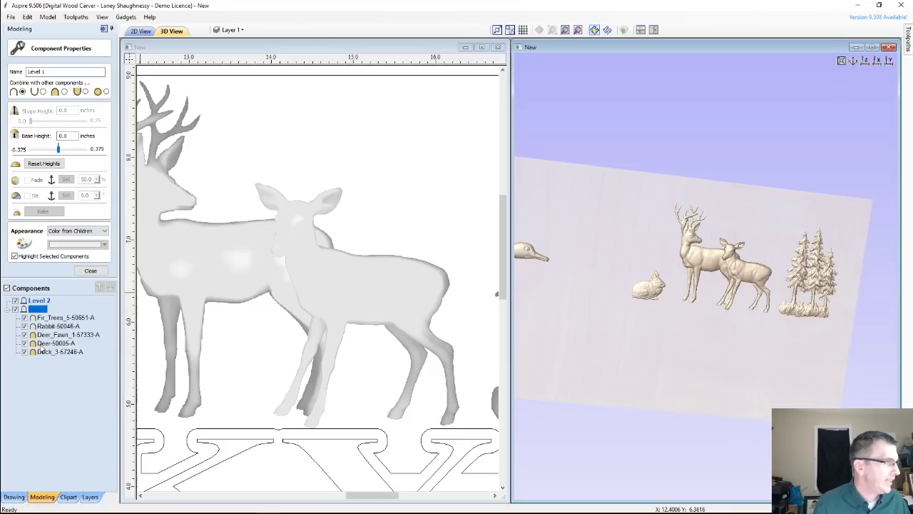
{"action": "left_click", "coordinate": [40, 344]}
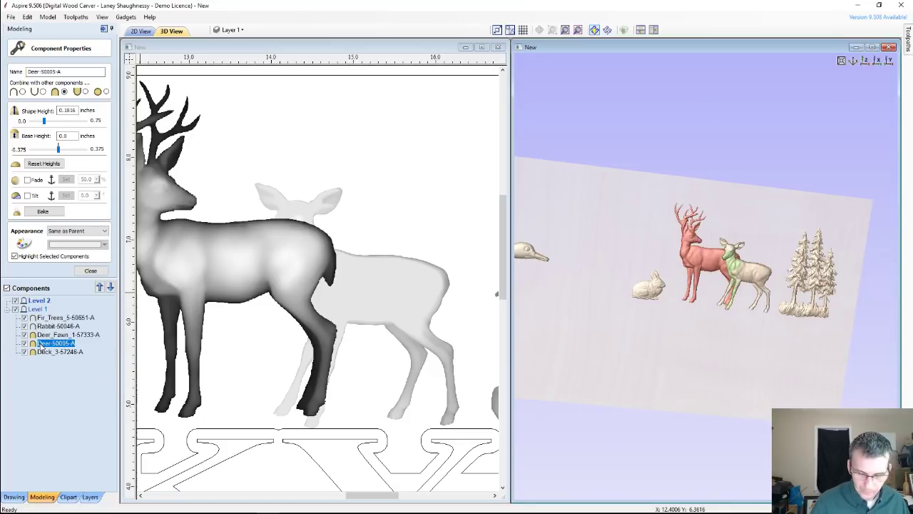
{"action": "left_click", "coordinate": [42, 339], "text": "ctrl"}
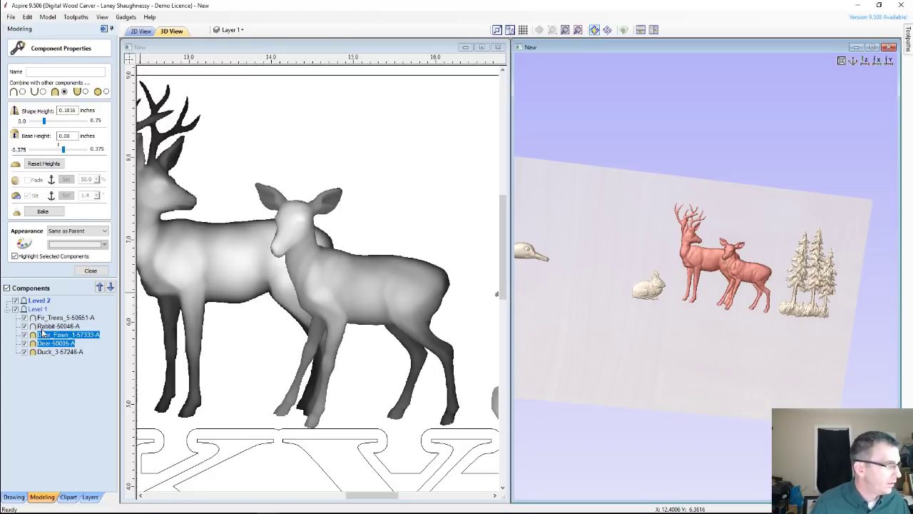
{"action": "left_click", "coordinate": [43, 326], "text": "ctrl"}
{"action": "left_click", "coordinate": [45, 318], "text": "ctrl"}
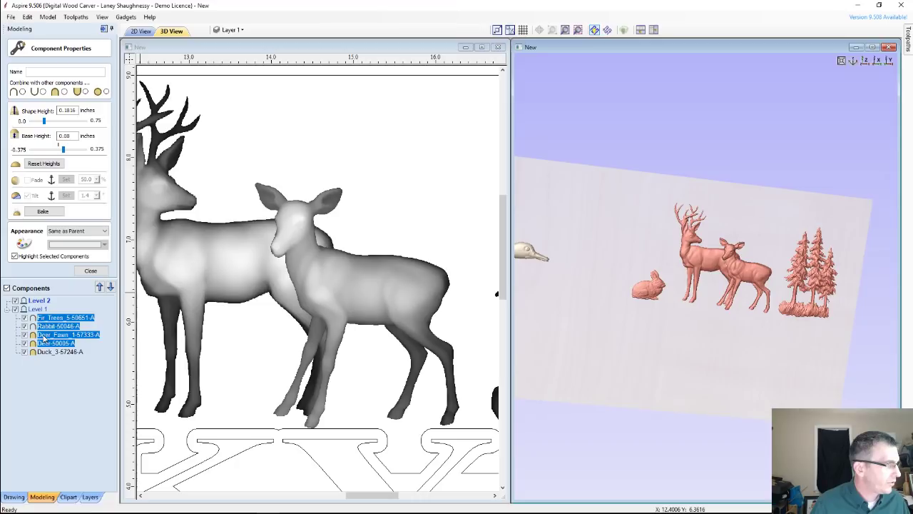
{"action": "left_click_drag", "start_coordinate": [46, 327], "coordinate": [43, 303]}
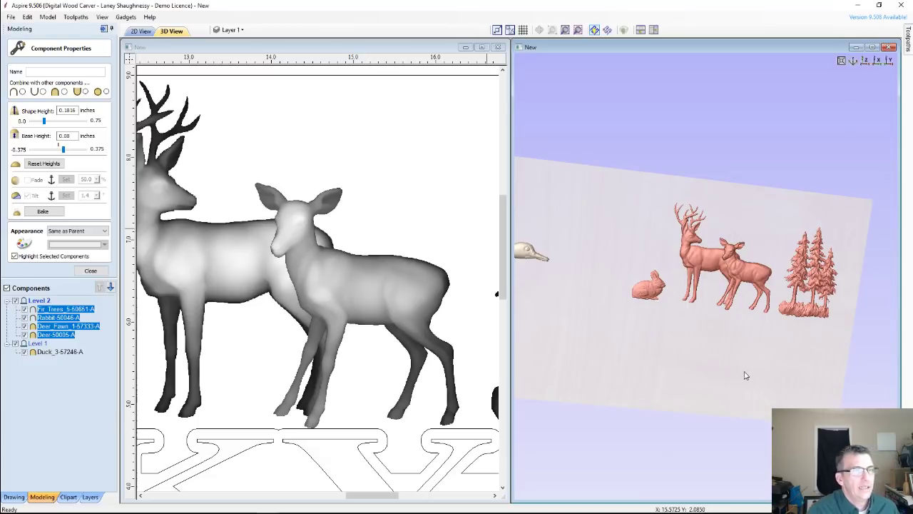
Step: Maximize the 2D view on the whole sign and leave the component properties for the drawing tools
{"action": "left_click_drag", "start_coordinate": [745, 373], "coordinate": [747, 330]}
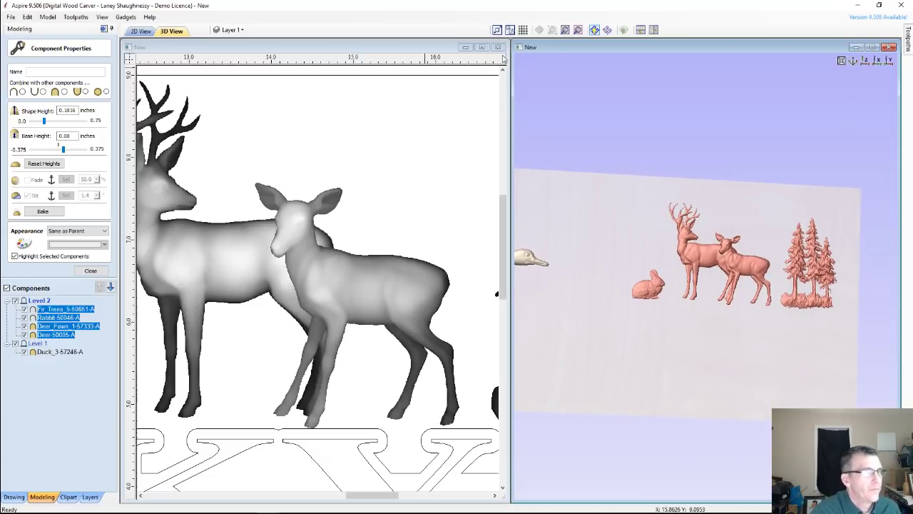
{"action": "left_click", "coordinate": [482, 48]}
{"action": "scroll", "coordinate": [297, 412], "scroll_direction": "down", "scroll_amount": 4}
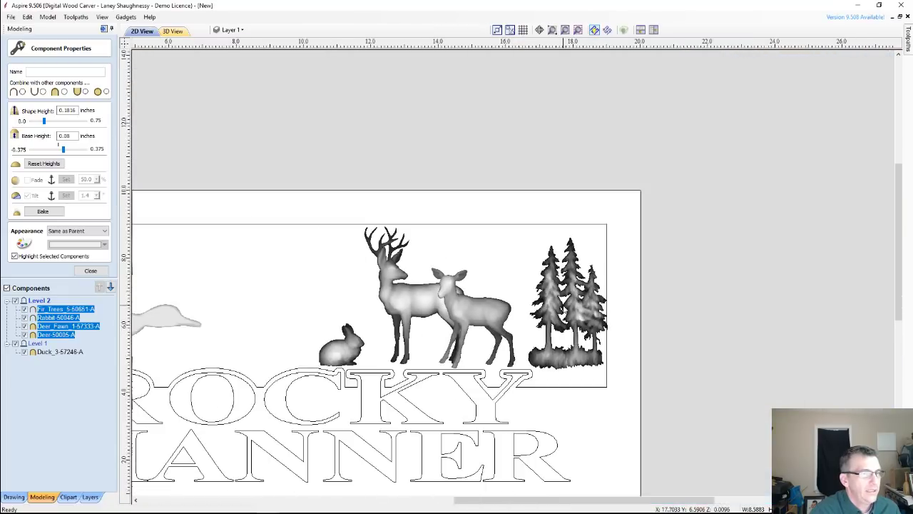
{"action": "scroll", "coordinate": [263, 321], "scroll_direction": "up", "scroll_amount": 1}
{"action": "scroll", "coordinate": [505, 362], "scroll_direction": "up", "scroll_amount": 2}
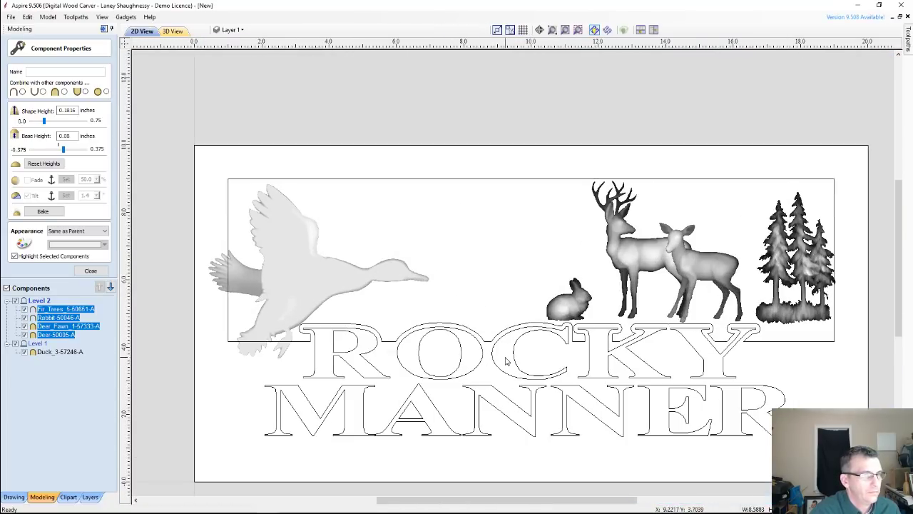
{"action": "scroll", "coordinate": [505, 360], "scroll_direction": "down", "scroll_amount": 1}
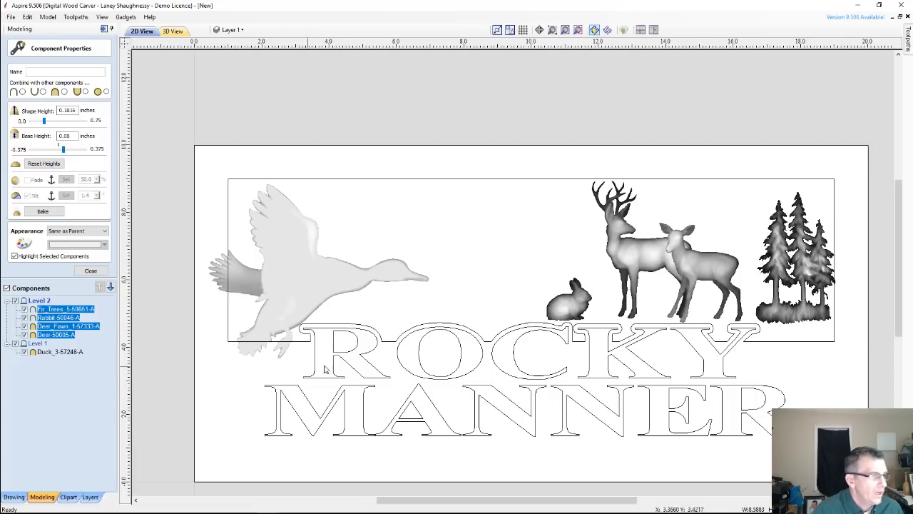
{"action": "scroll", "coordinate": [318, 342], "scroll_direction": "down", "scroll_amount": 2}
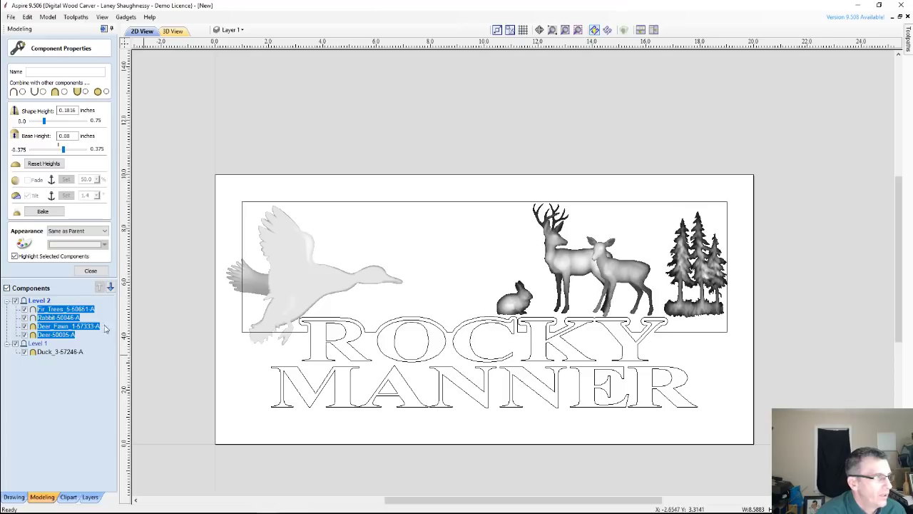
{"action": "left_click", "coordinate": [90, 270]}
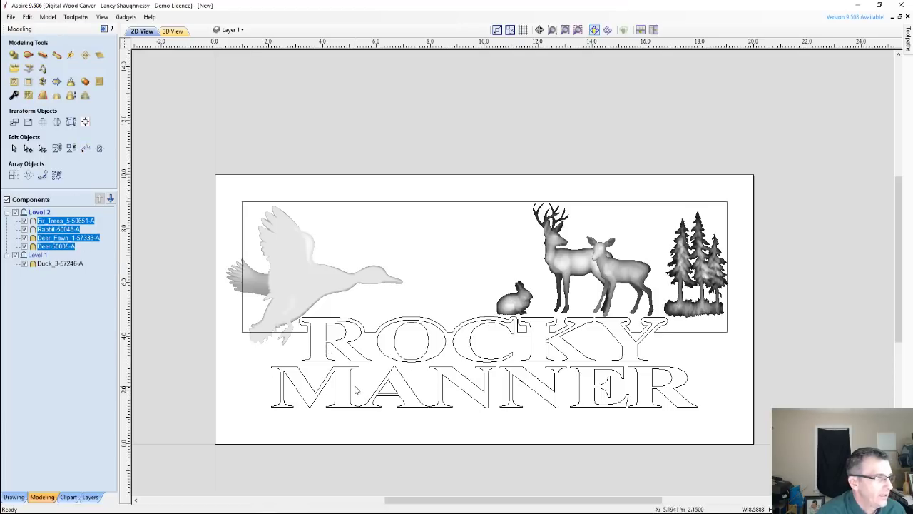
{"action": "left_click", "coordinate": [17, 496]}
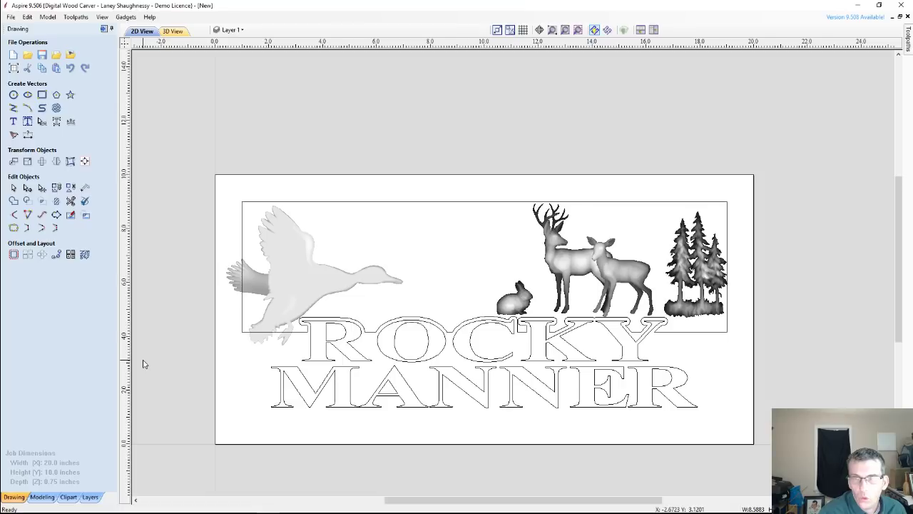
Step: Switch to the Chrome browser with a new tab open and bring its window over the sign drawing
{"action": "mouse_move", "coordinate": [156, 509]}
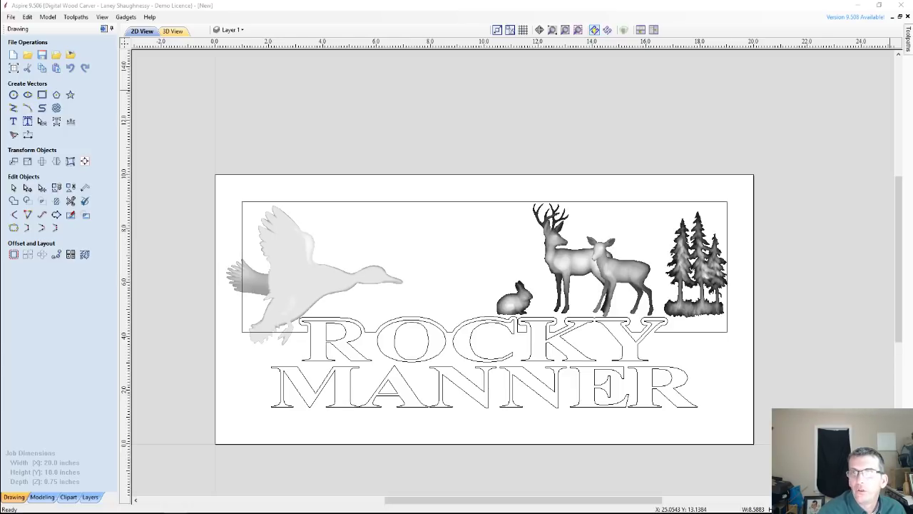
{"action": "left_click_drag", "start_coordinate": [912, 36], "coordinate": [601, 22]}
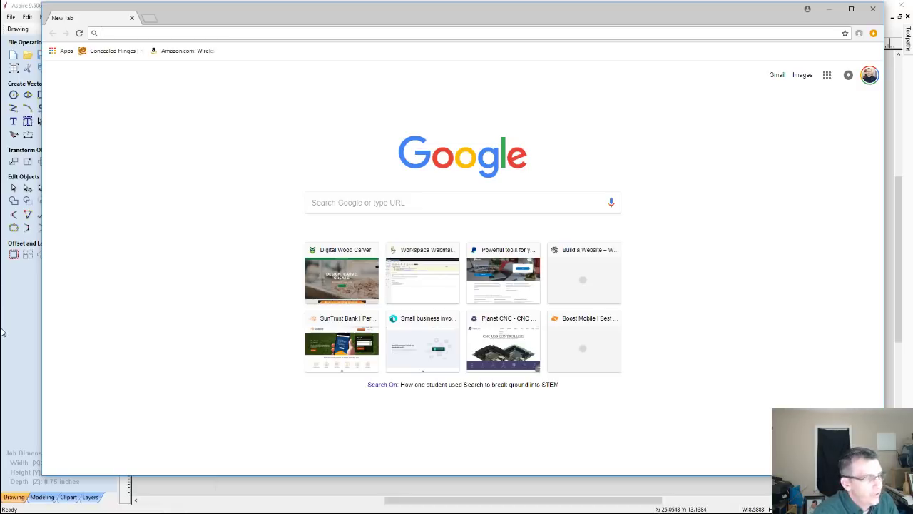
{"action": "type", "text": "mOUTA"}
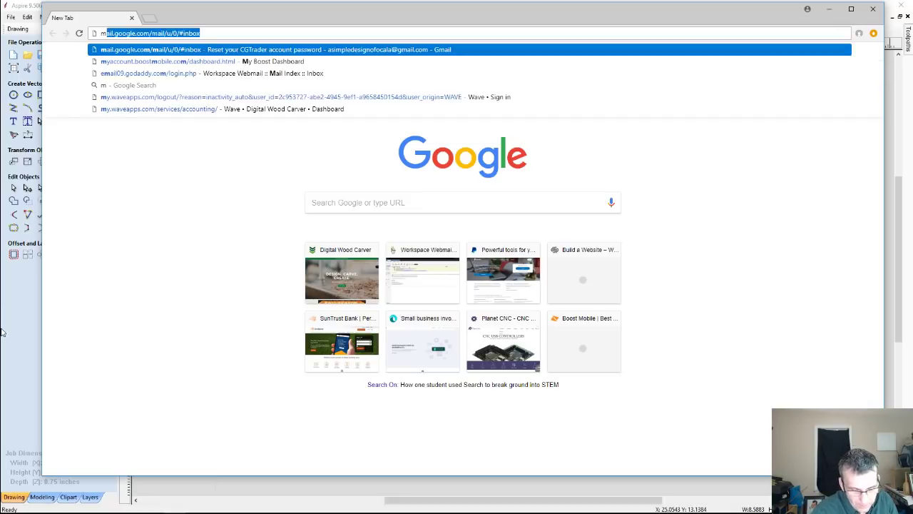
{"action": "type", "text": "IN"}
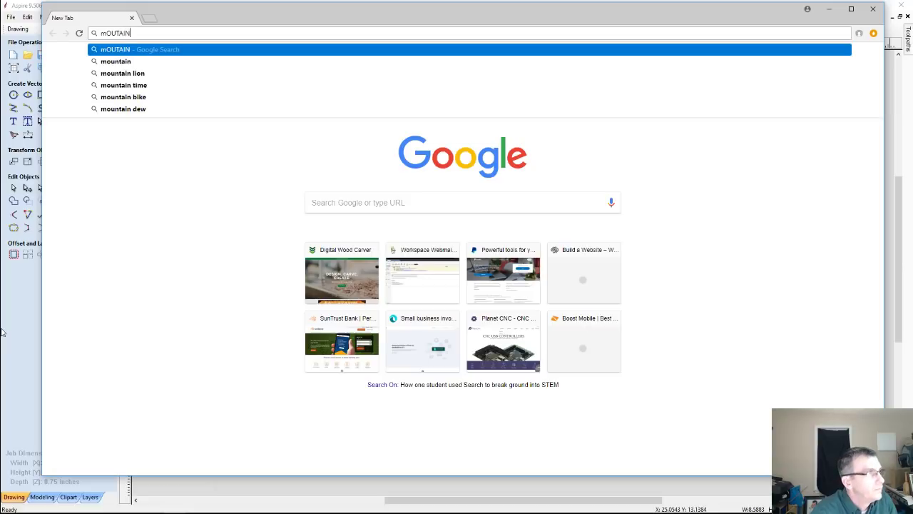
{"action": "key", "text": "BackSpace"}
{"action": "key", "text": "BackSpace"}
{"action": "key", "text": "BackSpace"}
{"action": "key", "text": "BackSpace"}
{"action": "key", "text": "BackSpace"}
{"action": "key", "text": "BackSpace"}
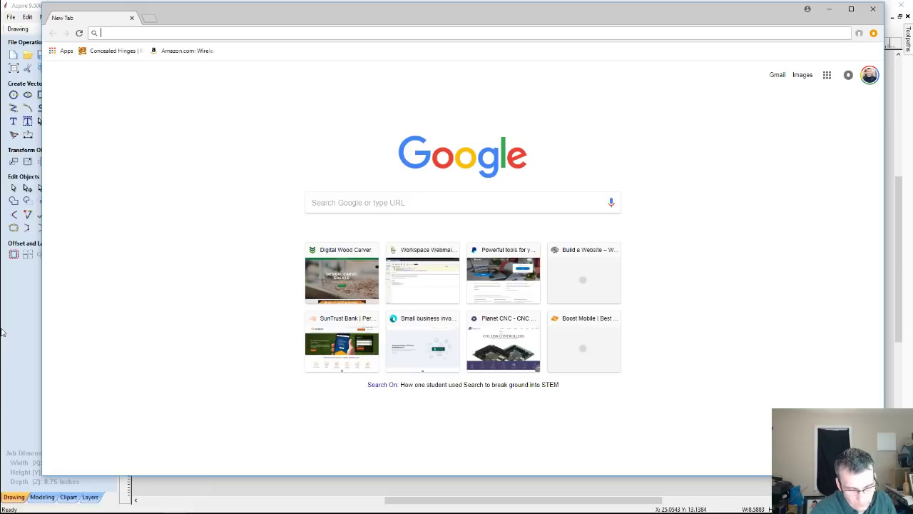
Step: Search Google for "Mountain Vector" and show the image results
{"action": "type", "text": "Mountain"}
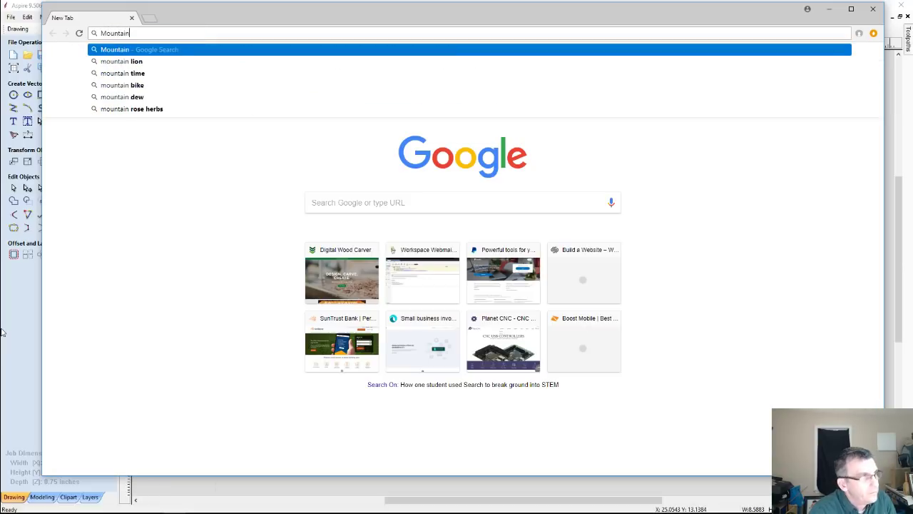
{"action": "type", "text": " Vector"}
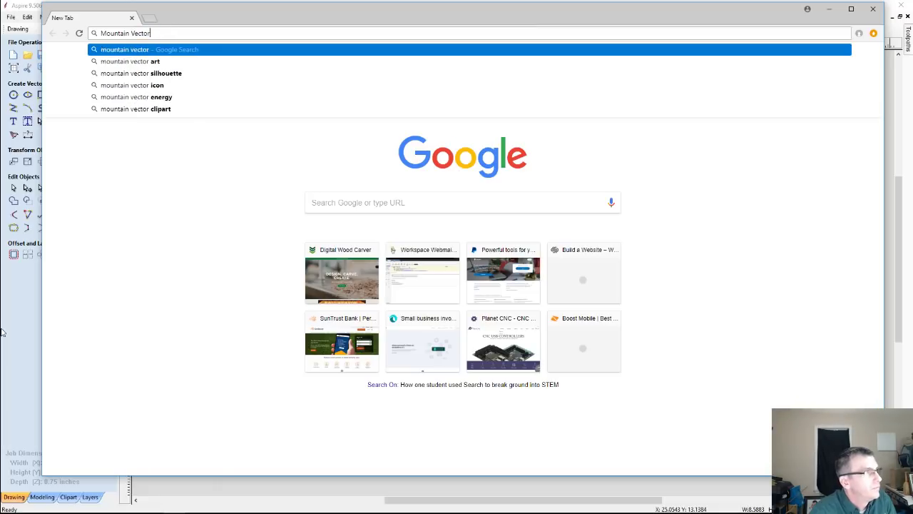
{"action": "key", "text": "Return"}
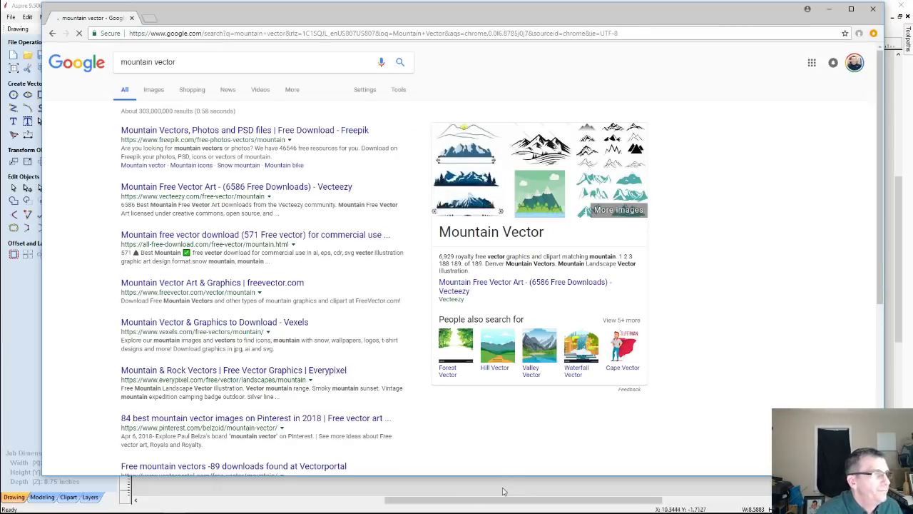
{"action": "left_click", "coordinate": [153, 90]}
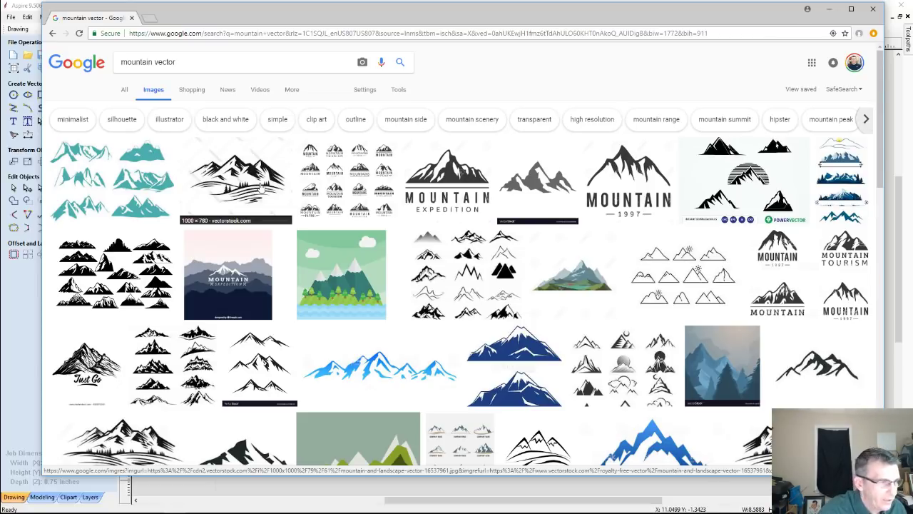
Step: Open the black mountain landscape image with fir trees from Dreamstime and save it to the Desktop as a JPEG
{"action": "scroll", "coordinate": [260, 187], "scroll_direction": "down", "scroll_amount": 3}
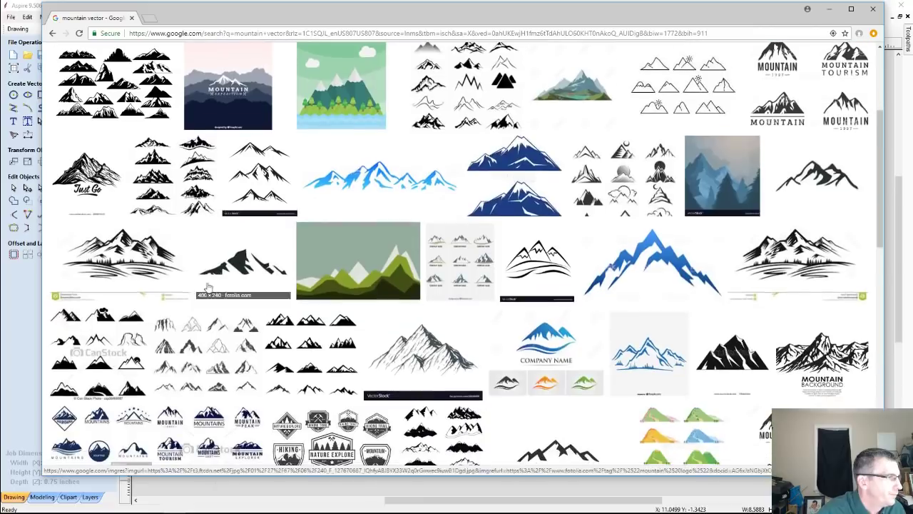
{"action": "left_click", "coordinate": [128, 253]}
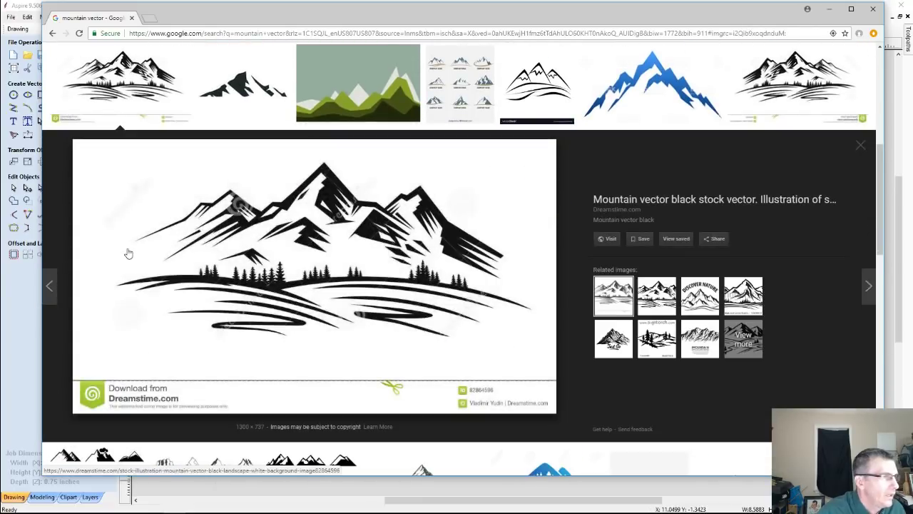
{"action": "right_click", "coordinate": [303, 250]}
{"action": "left_click", "coordinate": [319, 334]}
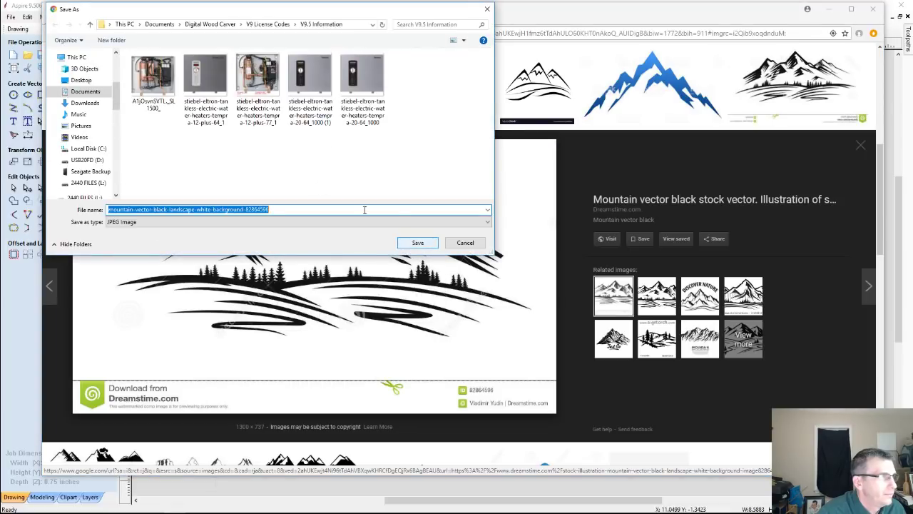
{"action": "left_click", "coordinate": [81, 80]}
{"action": "left_click", "coordinate": [417, 243]}
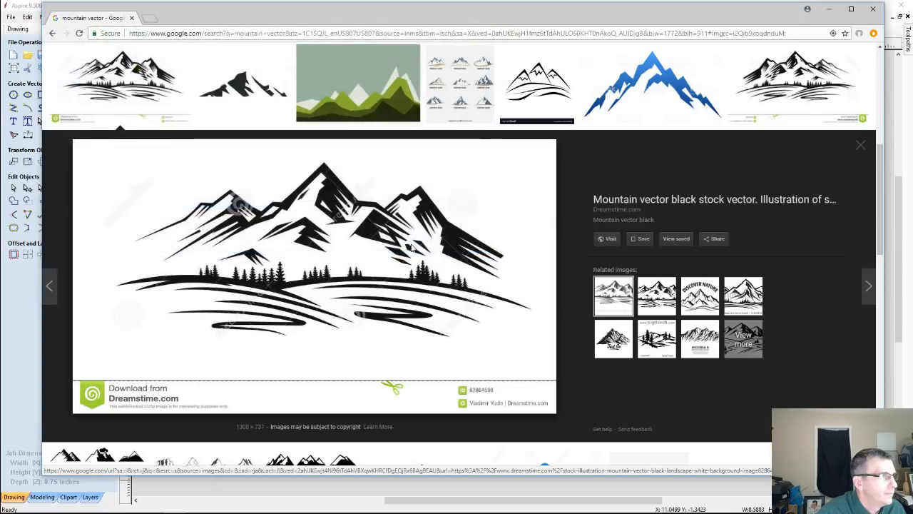
Step: Return to Aspire and import the saved mountain image from the Desktop as a bitmap
{"action": "left_click", "coordinate": [883, 14]}
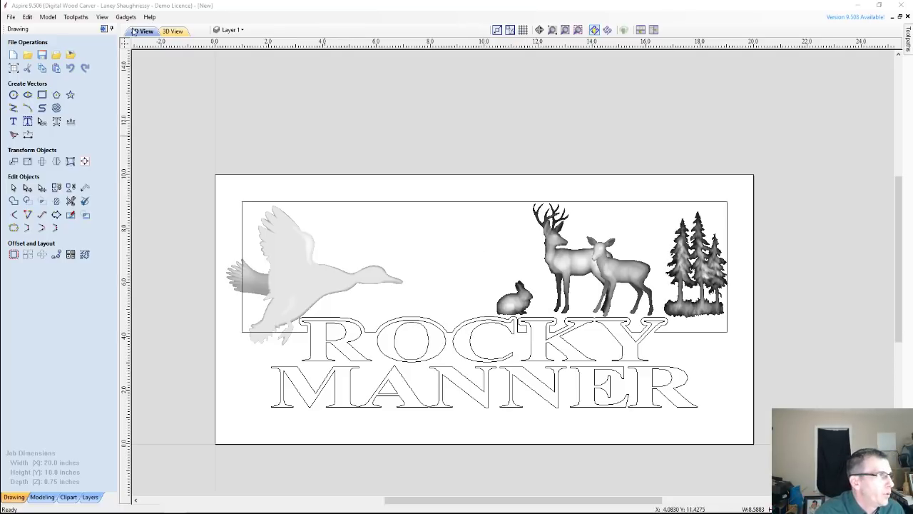
{"action": "left_click", "coordinate": [70, 55]}
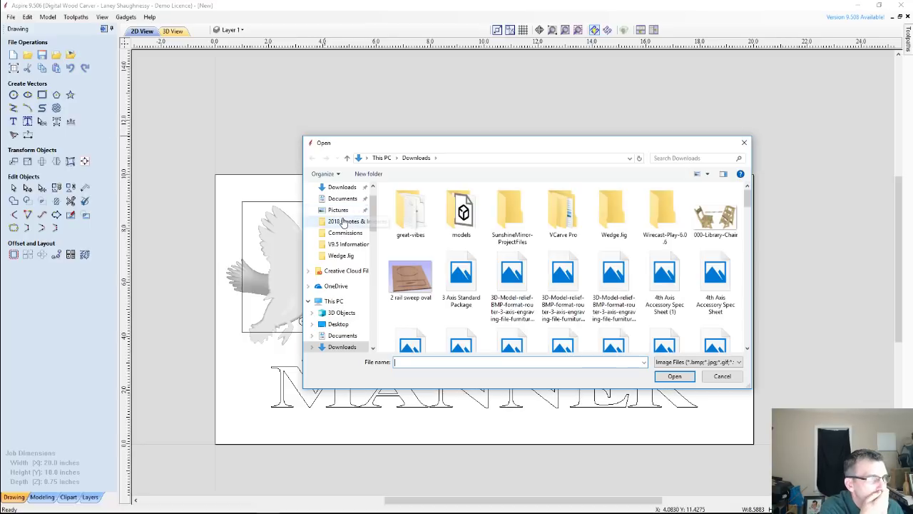
{"action": "left_click", "coordinate": [338, 206]}
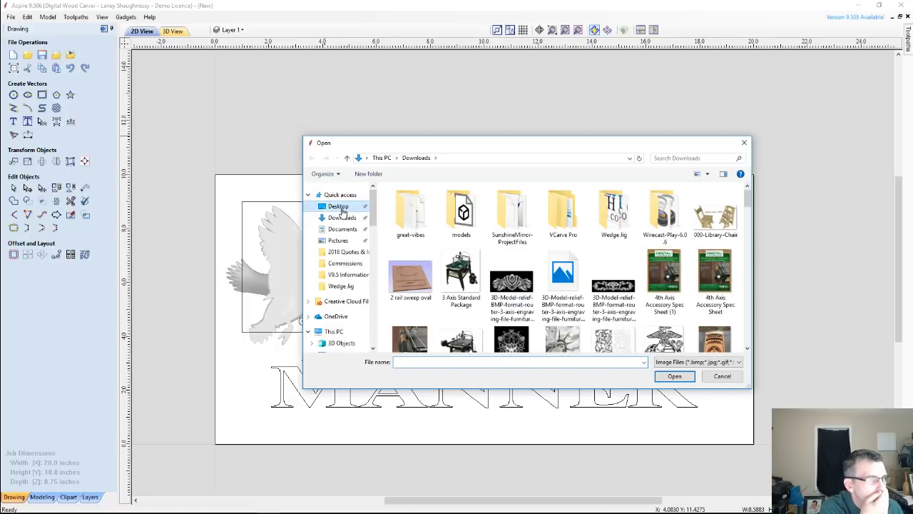
{"action": "left_click", "coordinate": [406, 225]}
{"action": "double_click", "coordinate": [406, 223]}
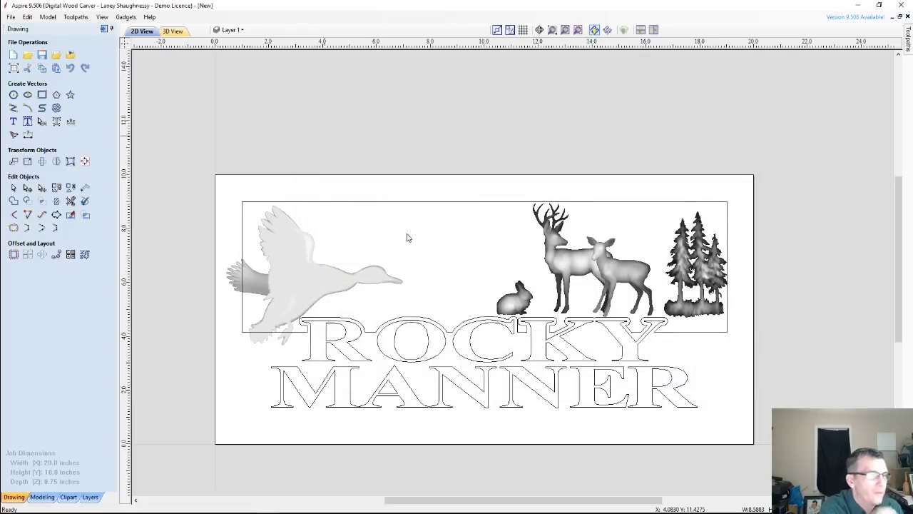
Step: Enlarge the mountain image to about 10.4 inches wide and move it across the sign's upper edge, between the duck and the trees
{"action": "scroll", "coordinate": [494, 308], "scroll_direction": "up", "scroll_amount": 1}
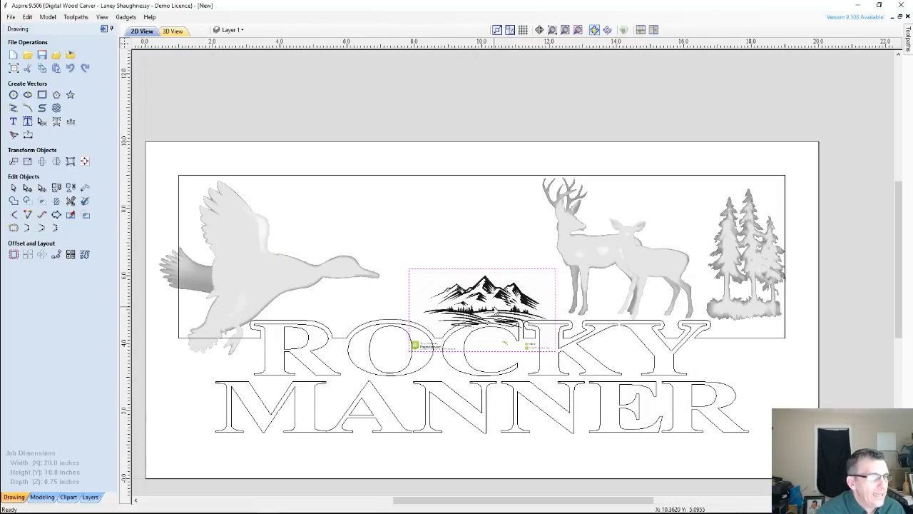
{"action": "left_click", "coordinate": [491, 304]}
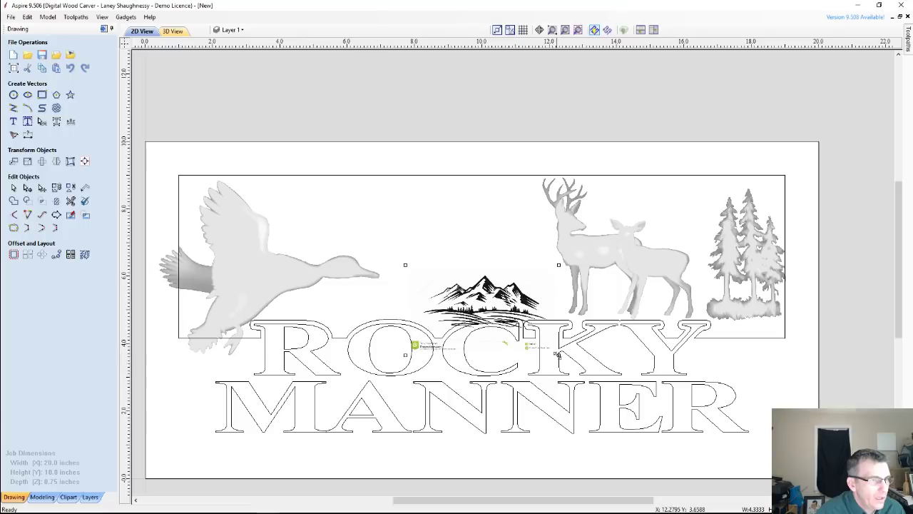
{"action": "left_click_drag", "start_coordinate": [559, 355], "coordinate": [762, 470]}
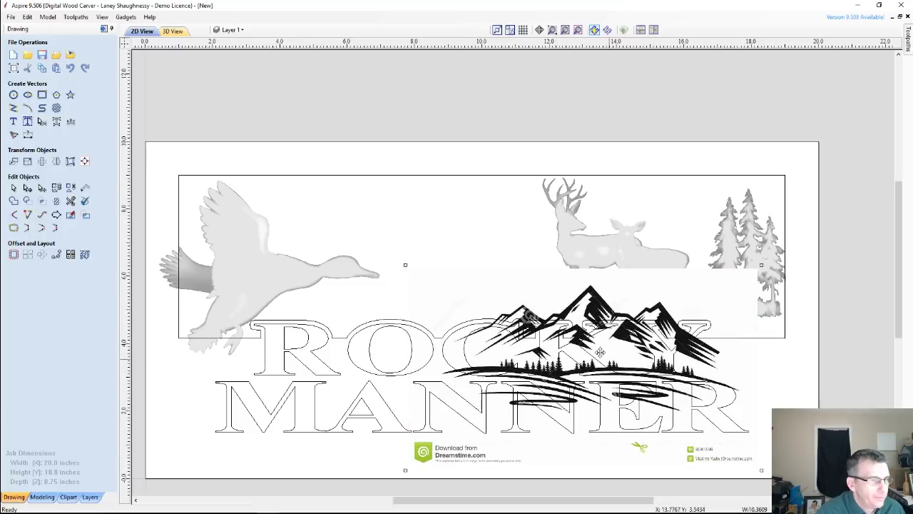
{"action": "left_click_drag", "start_coordinate": [612, 357], "coordinate": [502, 150]}
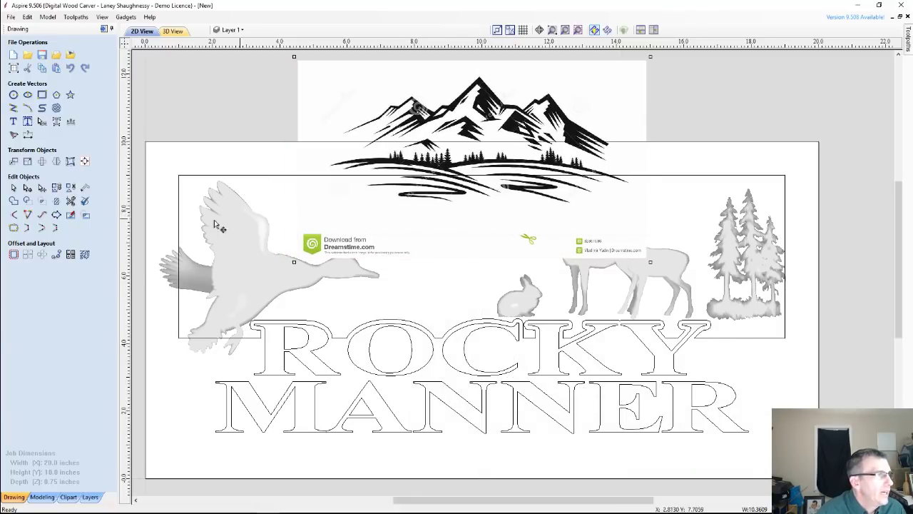
{"action": "left_click", "coordinate": [42, 94]}
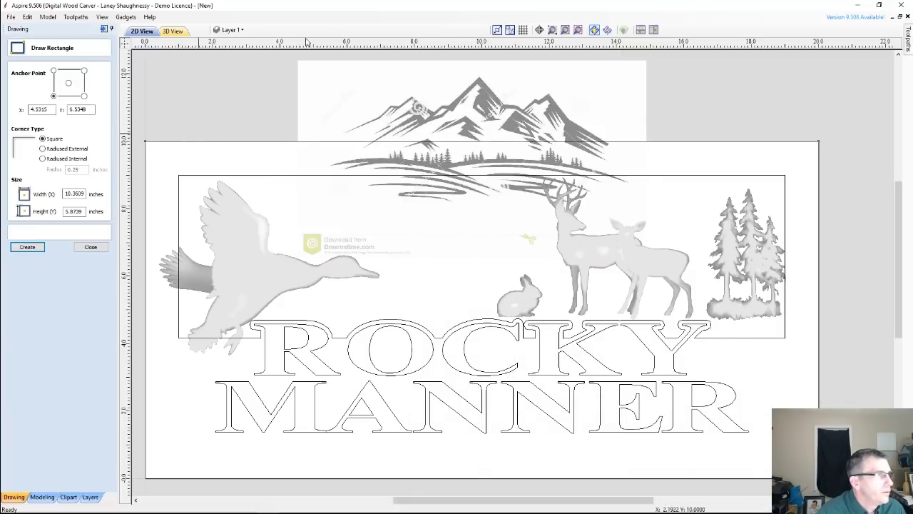
{"action": "left_click", "coordinate": [89, 247]}
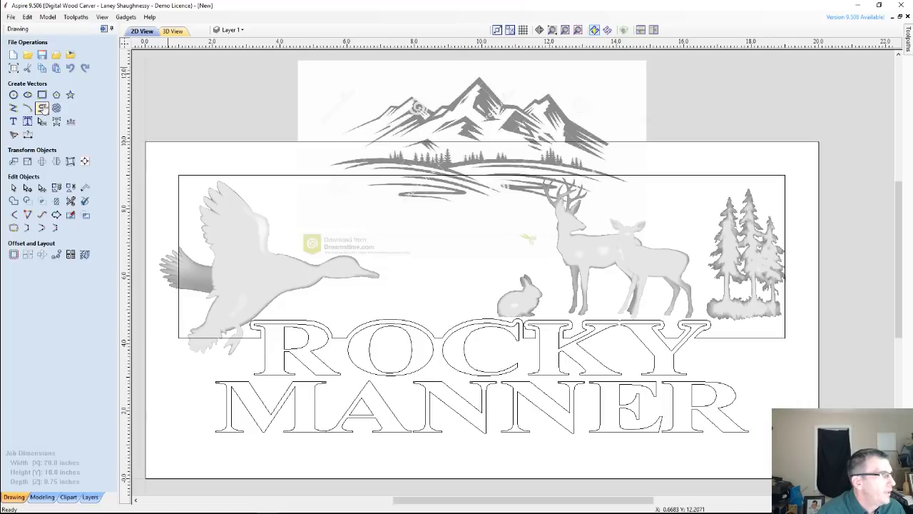
{"action": "left_click", "coordinate": [28, 96]}
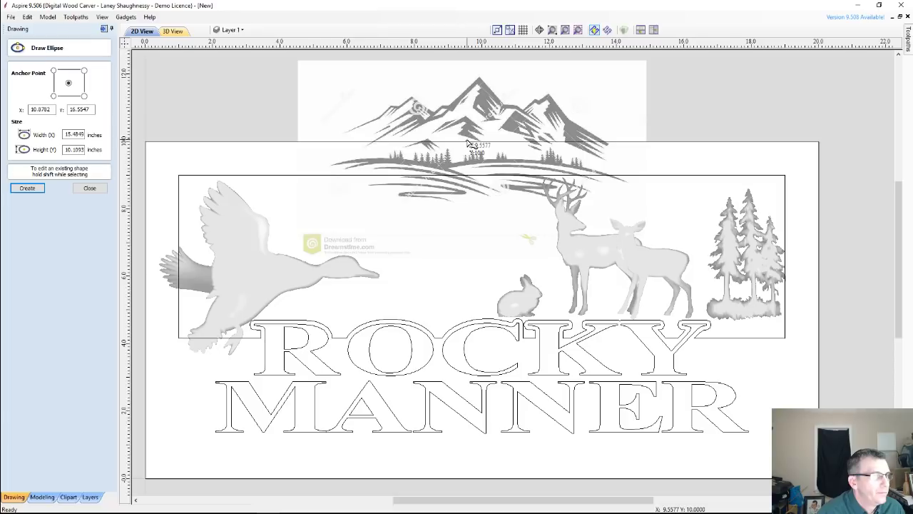
{"action": "left_click_drag", "start_coordinate": [468, 140], "coordinate": [608, 196]}
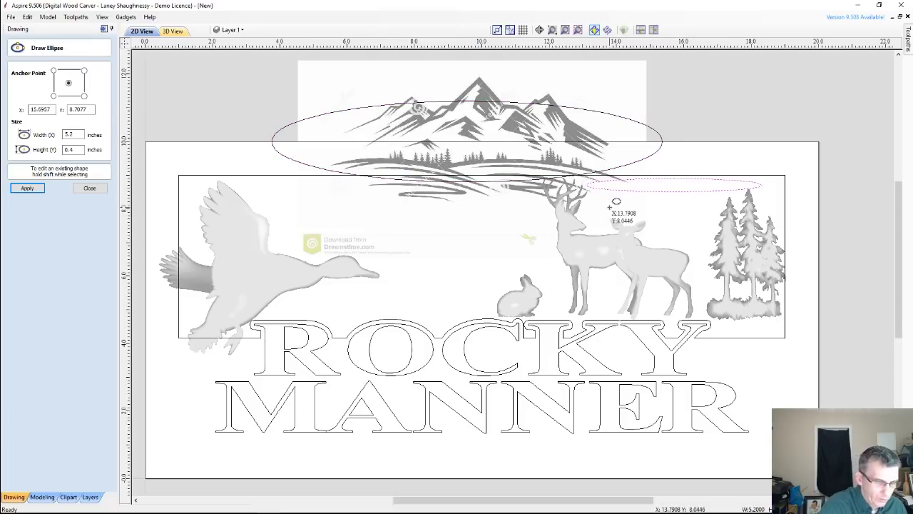
{"action": "key", "text": "Escape"}
{"action": "key", "text": "ctrl+z"}
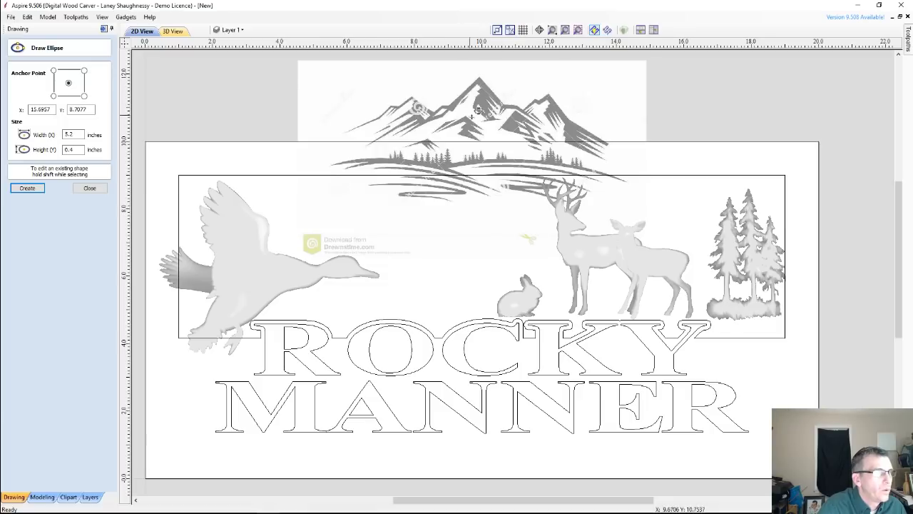
Step: Draw an ellipse about 7.4 by 3.2 inches around the mountain peaks and tree line in the image
{"action": "left_click_drag", "start_coordinate": [473, 127], "coordinate": [600, 174]}
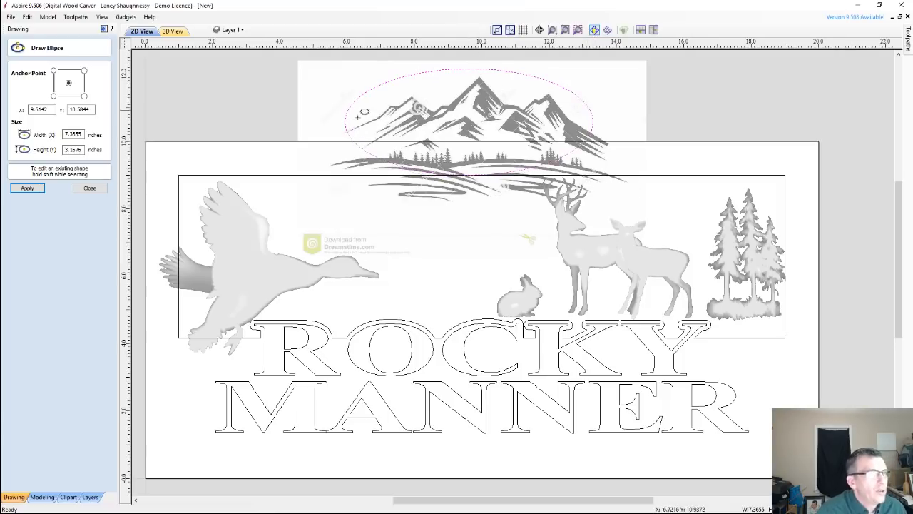
{"action": "left_click", "coordinate": [91, 188]}
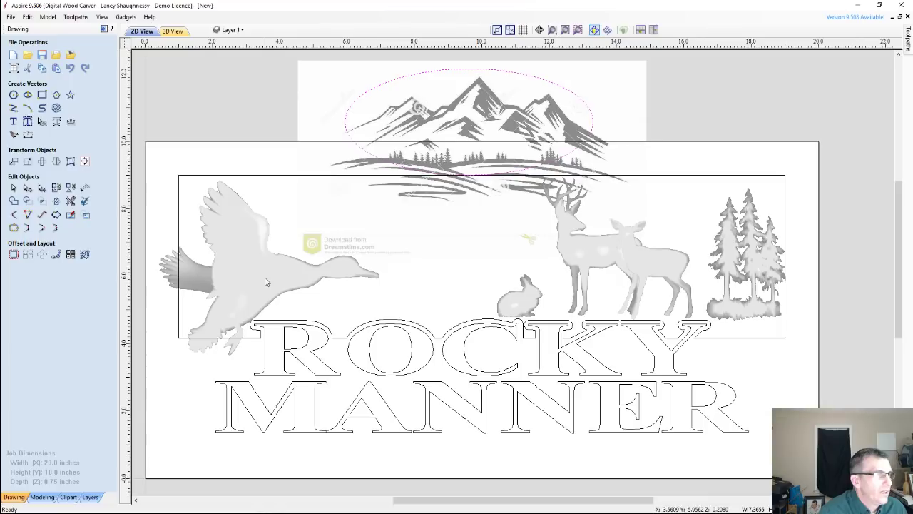
Step: Crop the mountain image to the ellipse drawn around the peaks and tree line and delete the ellipse
{"action": "left_click", "coordinate": [332, 100]}
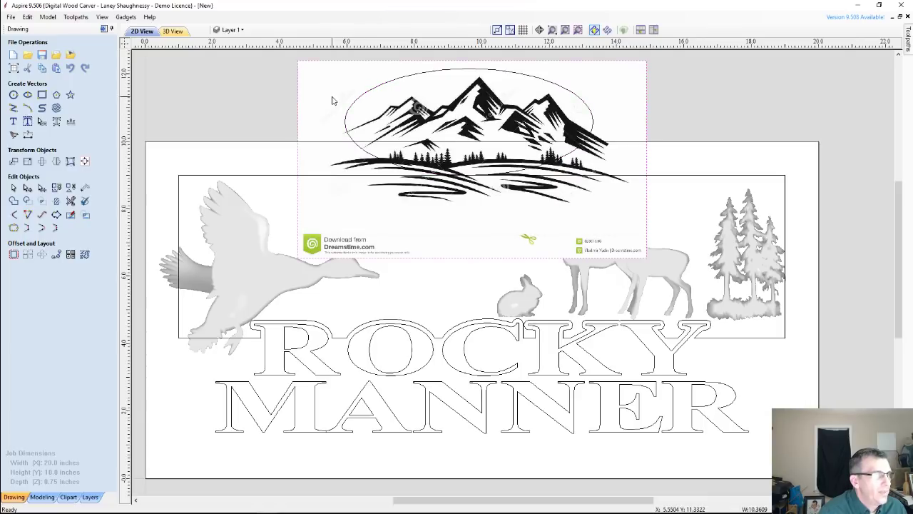
{"action": "left_click", "coordinate": [370, 95], "text": "shift"}
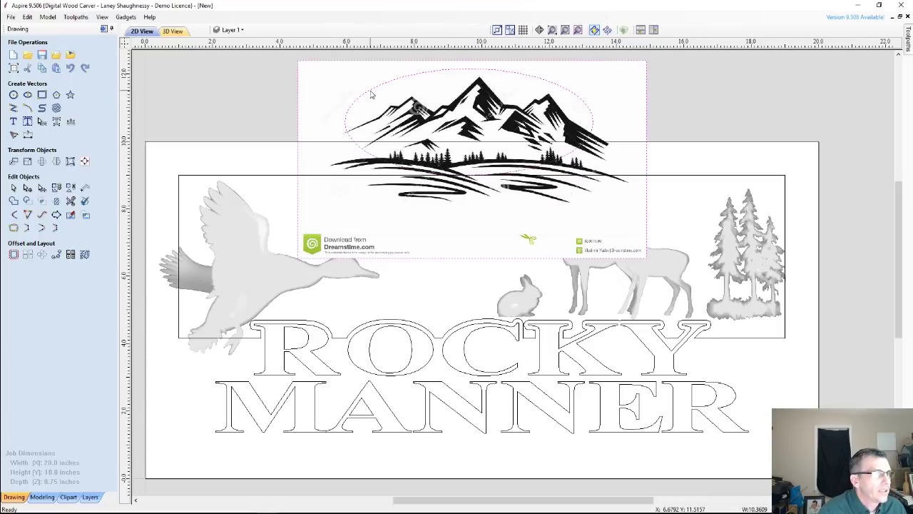
{"action": "left_click", "coordinate": [87, 218]}
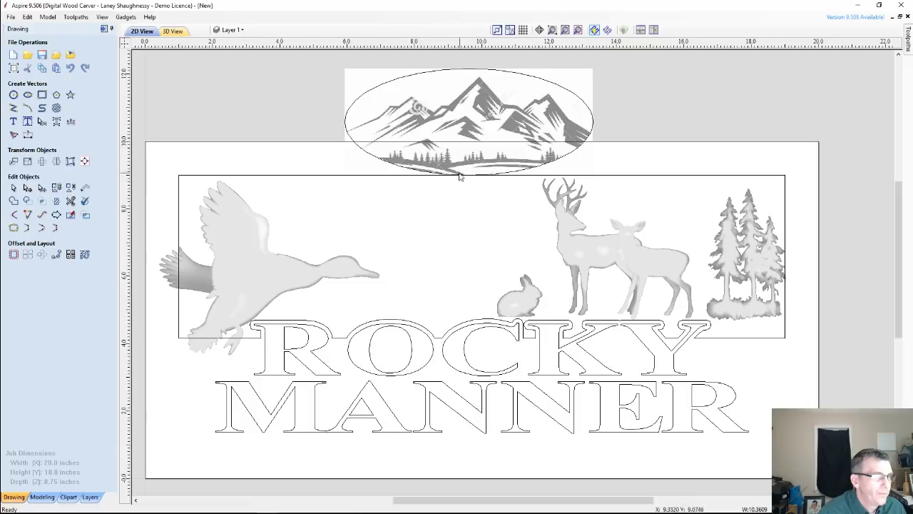
{"action": "left_click", "coordinate": [370, 94]}
{"action": "key", "text": "Delete"}
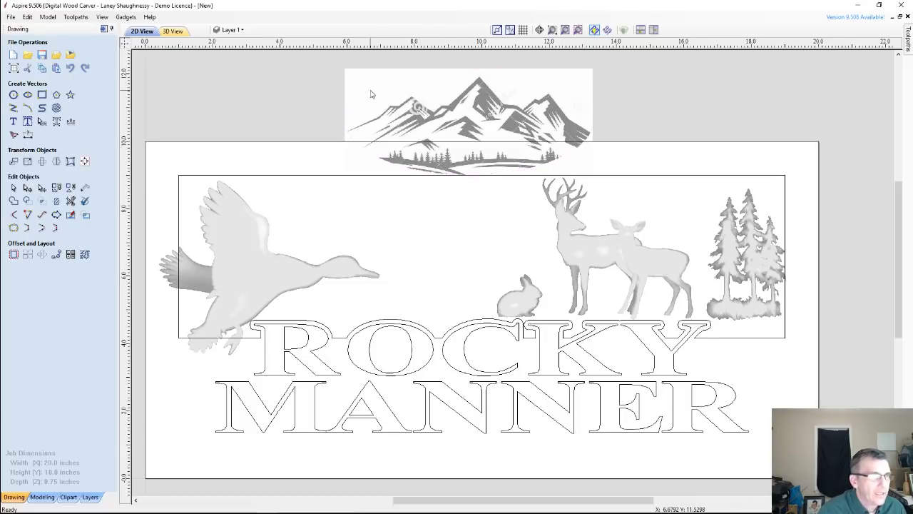
Step: Trace the cropped mountain image into vectors in Black / White with threshold 0.48 and bitmap fading at 0%
{"action": "left_click", "coordinate": [391, 123]}
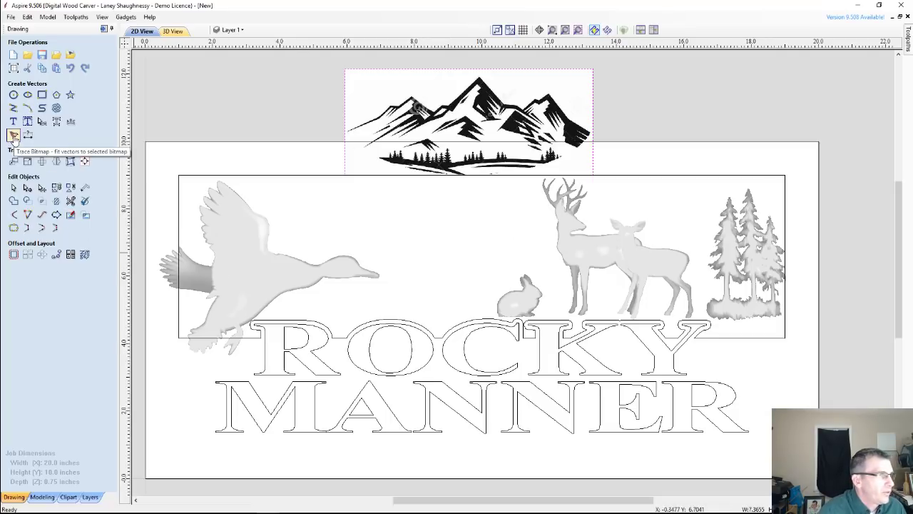
{"action": "left_click", "coordinate": [14, 134]}
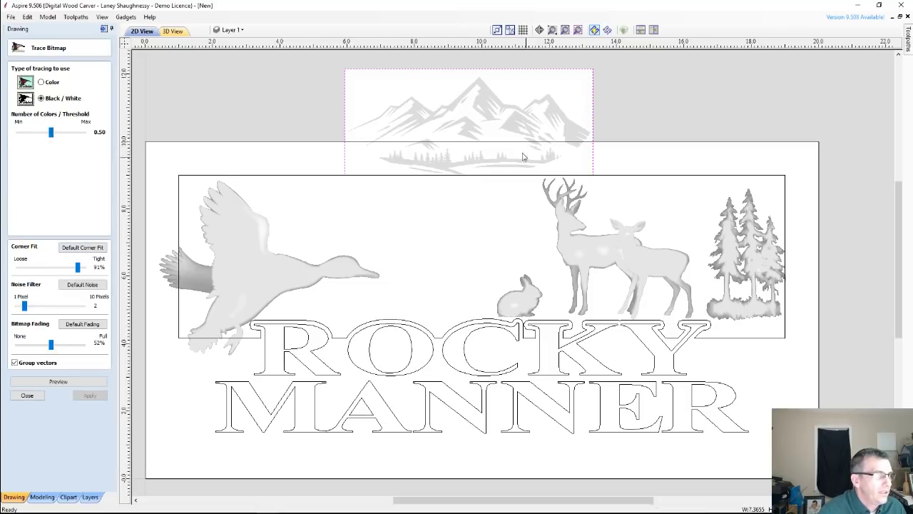
{"action": "left_click_drag", "start_coordinate": [45, 348], "coordinate": [7, 344]}
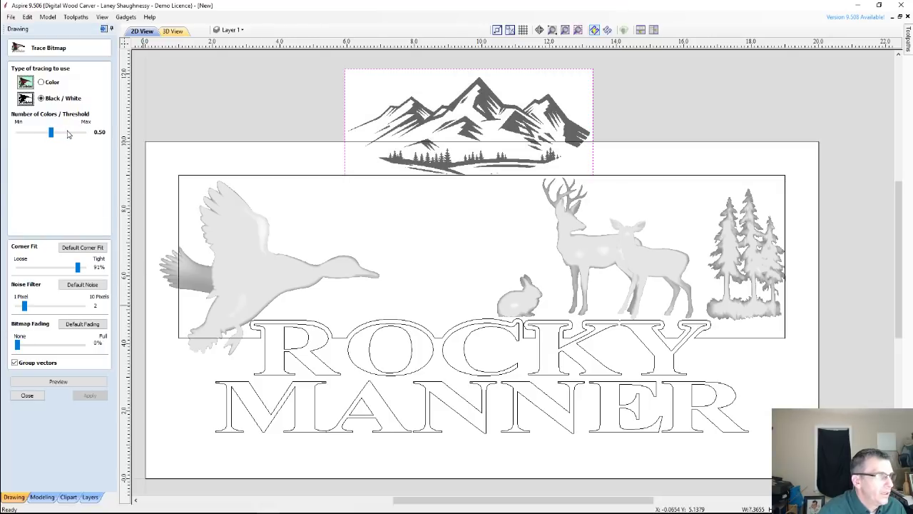
{"action": "mouse_move", "coordinate": [51, 133]}
{"action": "left_mouse_down"}
{"action": "mouse_move", "coordinate": [81, 133]}
{"action": "mouse_move", "coordinate": [78, 142]}
{"action": "mouse_move", "coordinate": [53, 133]}
{"action": "left_mouse_up"}
{"action": "left_click", "coordinate": [68, 382]}
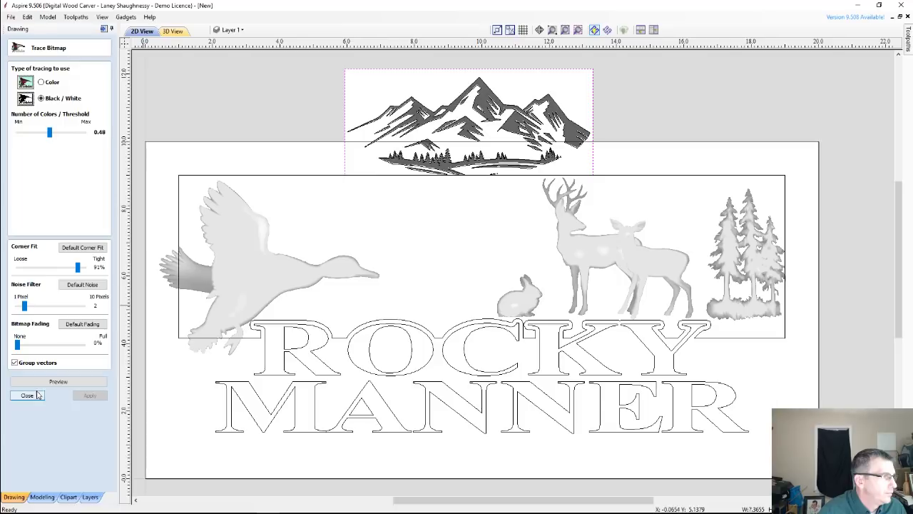
{"action": "left_click", "coordinate": [27, 396]}
Step: Hide the mountain bitmap, leaving only its traced outlines in the drawing
{"action": "left_click", "coordinate": [230, 29]}
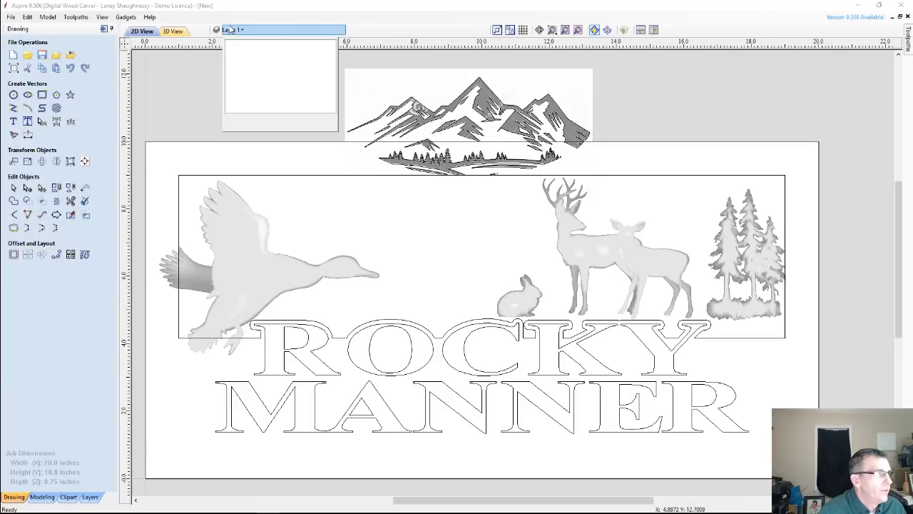
{"action": "left_click", "coordinate": [224, 42]}
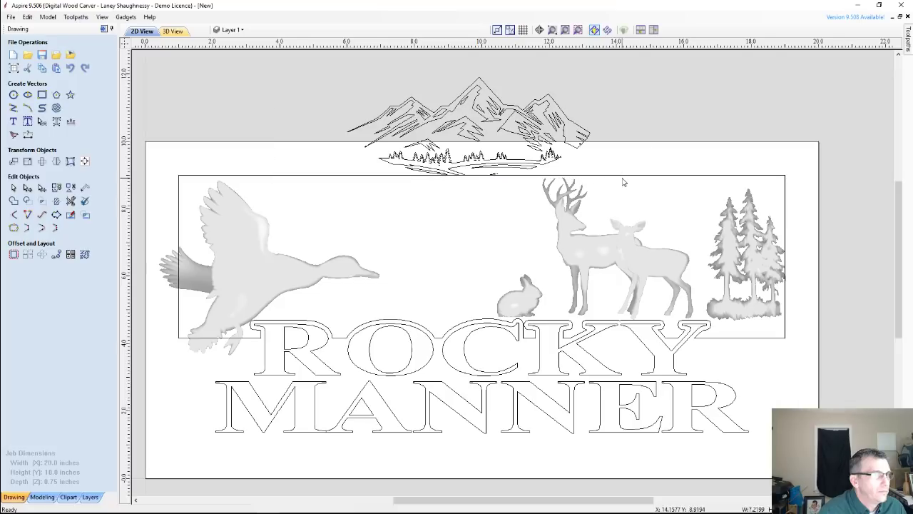
{"action": "left_click", "coordinate": [588, 135]}
{"action": "left_click", "coordinate": [166, 195]}
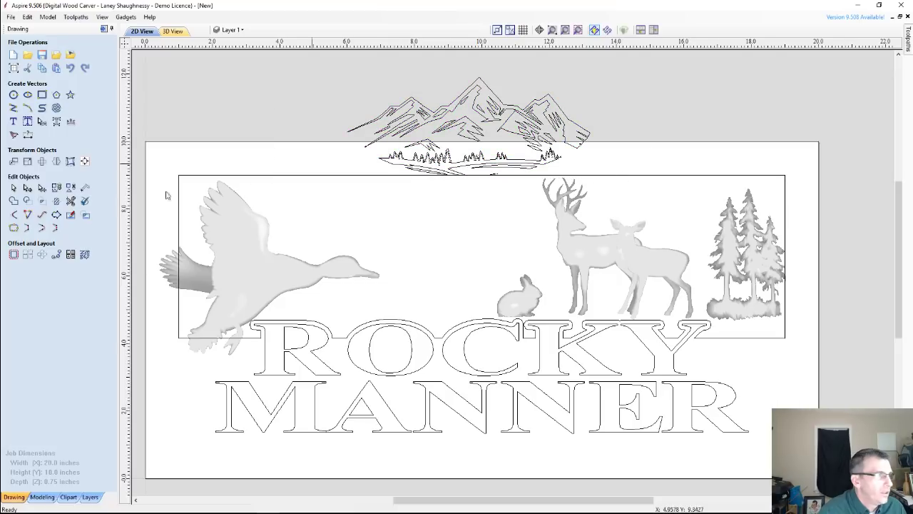
{"action": "left_click", "coordinate": [70, 215]}
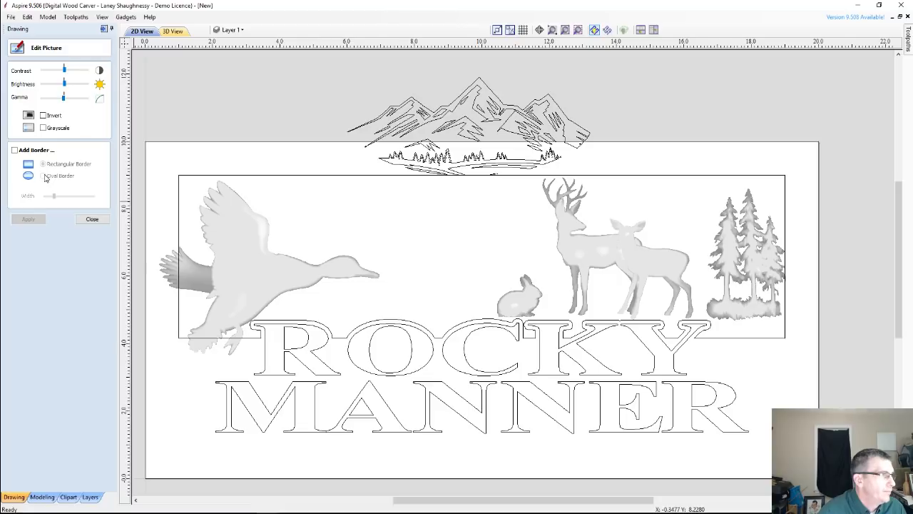
{"action": "left_click", "coordinate": [92, 220]}
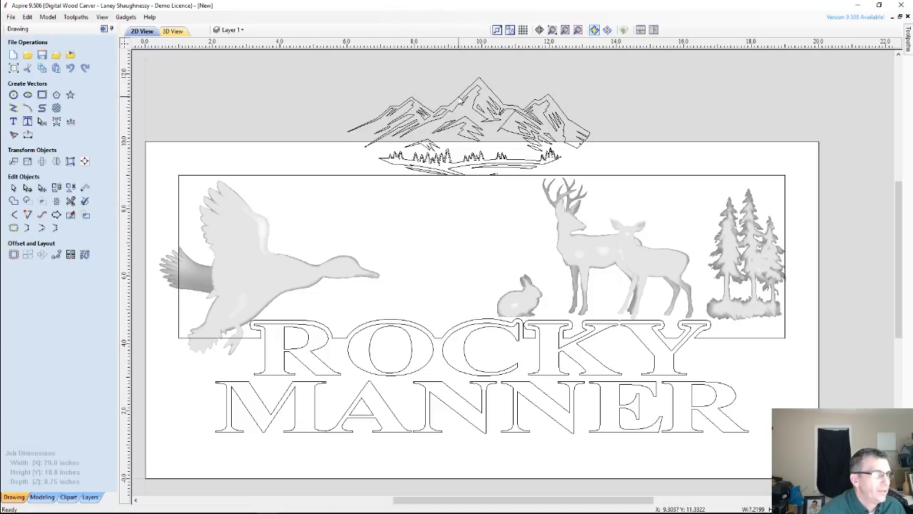
Step: Move the traced mountain outline down inside the sign, over the right half of the word MANNER
{"action": "left_click", "coordinate": [461, 97]}
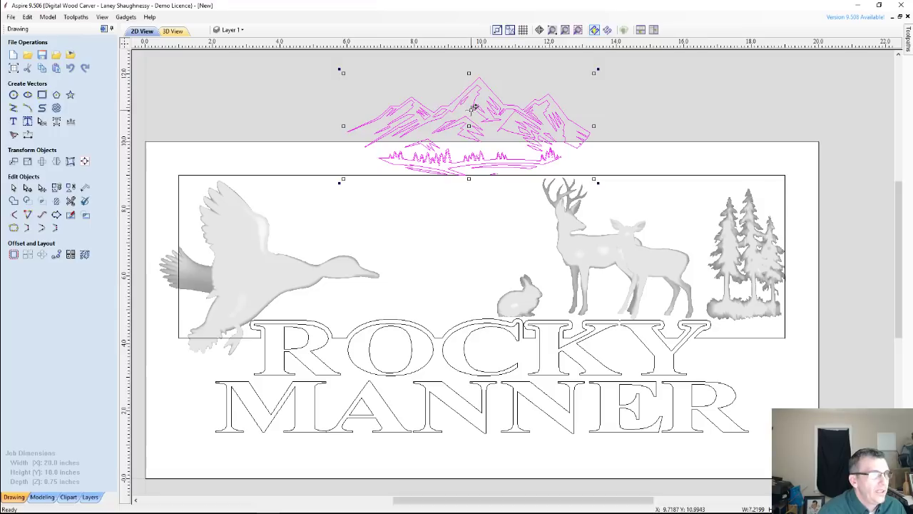
{"action": "left_click_drag", "start_coordinate": [474, 107], "coordinate": [591, 404]}
{"action": "scroll", "coordinate": [592, 389], "scroll_direction": "down", "scroll_amount": 5}
{"action": "scroll", "coordinate": [543, 366], "scroll_direction": "up", "scroll_amount": 3}
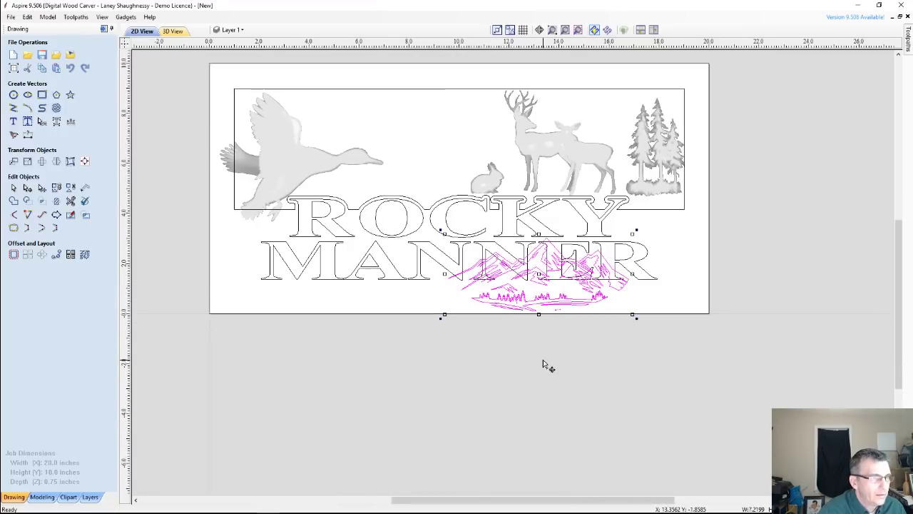
{"action": "scroll", "coordinate": [555, 353], "scroll_direction": "down", "scroll_amount": 2}
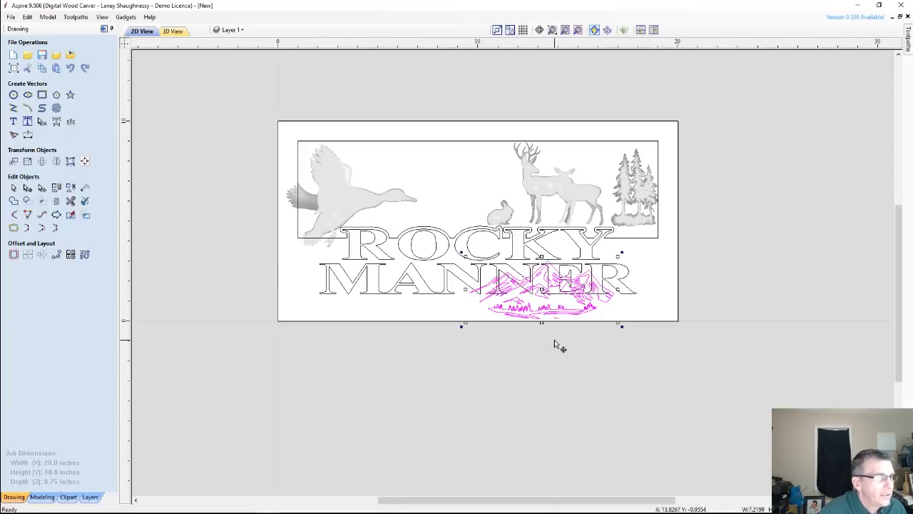
{"action": "scroll", "coordinate": [555, 346], "scroll_direction": "up", "scroll_amount": 1}
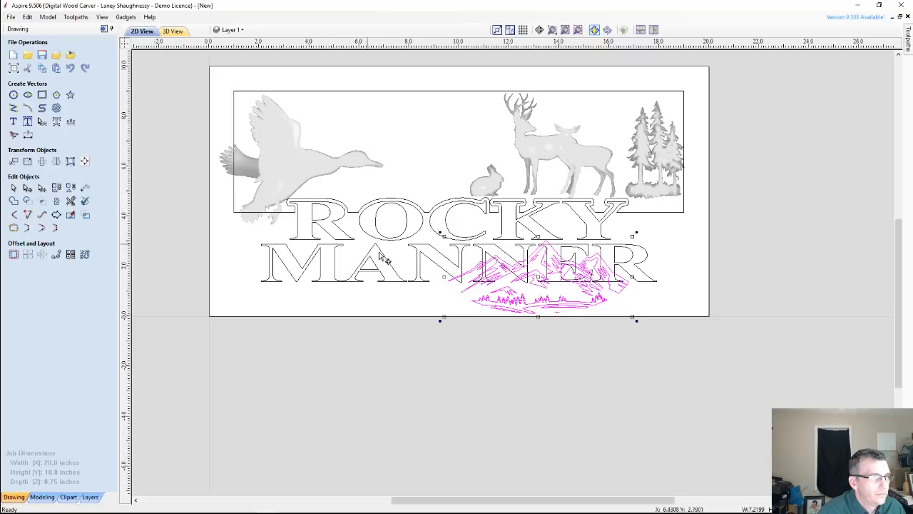
Step: Narrow the word MANNER to about 10.6 inches and move the mountain outline to the right of it
{"action": "left_click", "coordinate": [416, 253]}
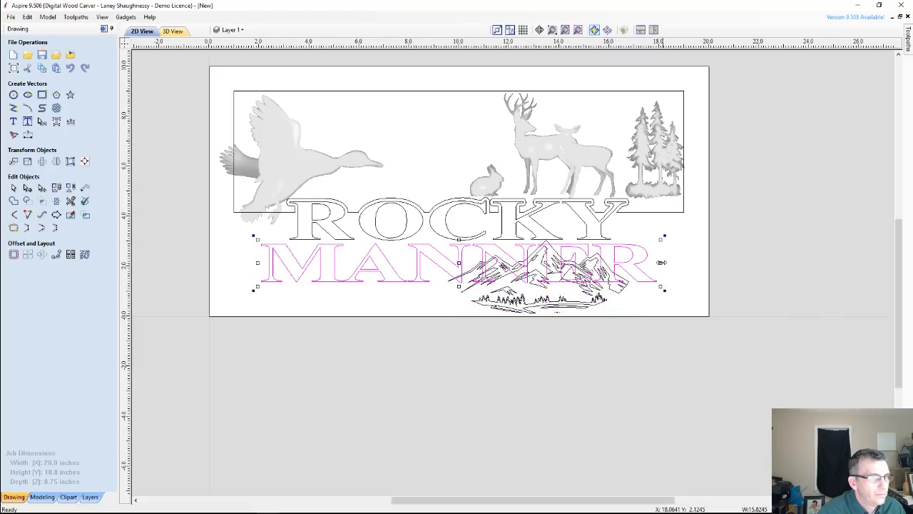
{"action": "left_click_drag", "start_coordinate": [662, 262], "coordinate": [526, 250]}
{"action": "left_click", "coordinate": [564, 272]}
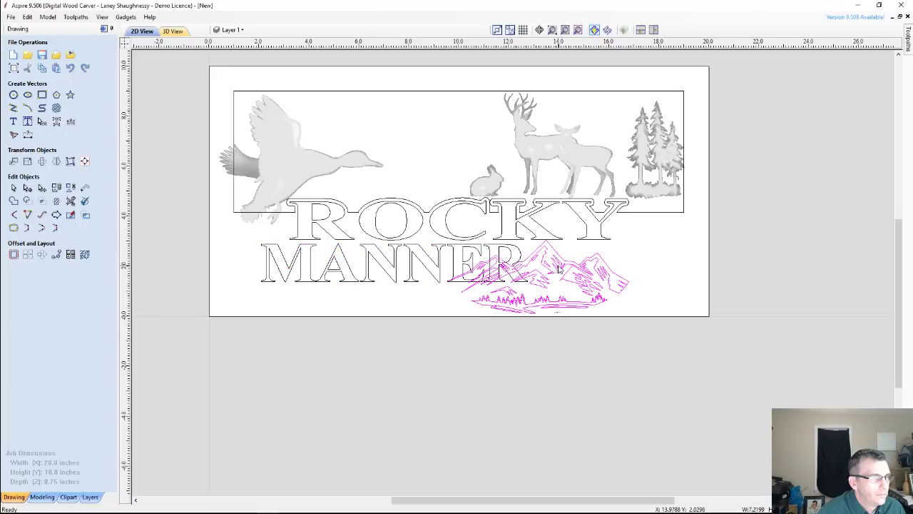
{"action": "left_click", "coordinate": [596, 271]}
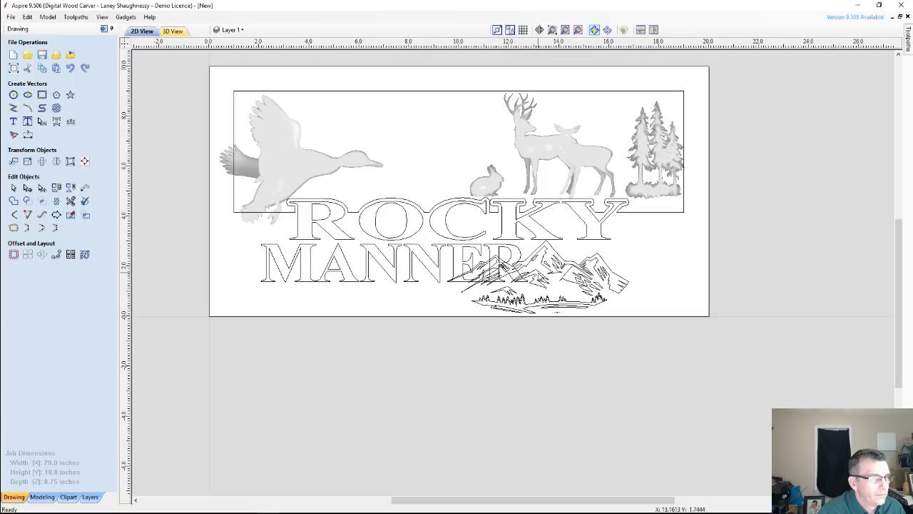
{"action": "left_click", "coordinate": [543, 268]}
{"action": "left_click_drag", "start_coordinate": [542, 269], "coordinate": [607, 274]}
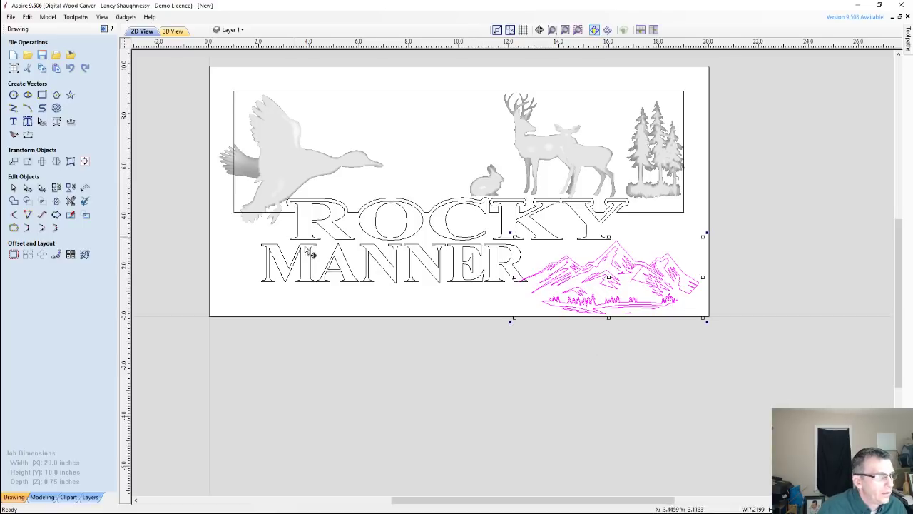
Step: Narrow the word MANNER to about 10.3 inches wide so its R clears the mountain outline
{"action": "left_click", "coordinate": [331, 258]}
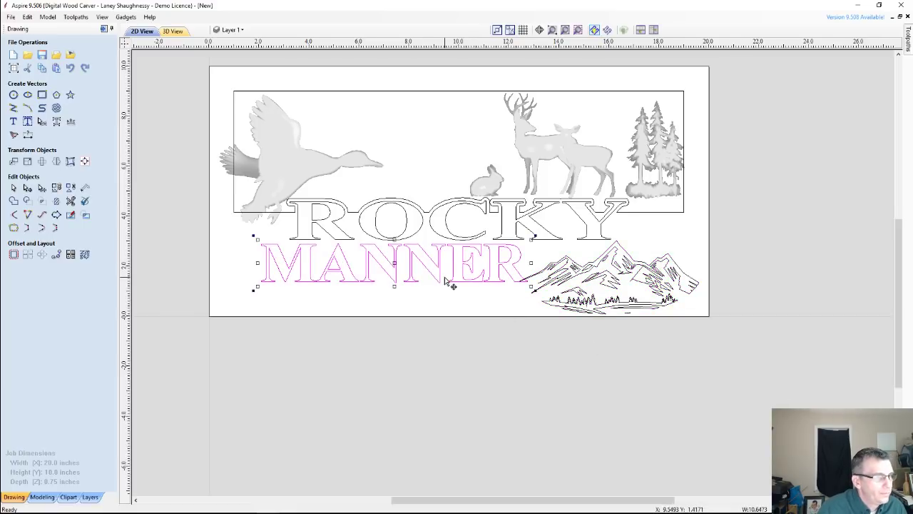
{"action": "key", "text": "Escape"}
{"action": "left_click", "coordinate": [525, 262]}
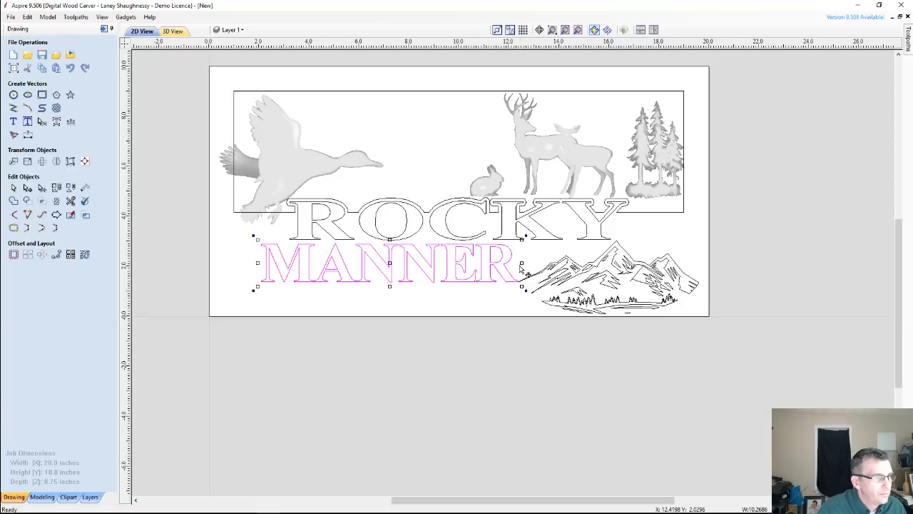
{"action": "key", "text": "Escape"}
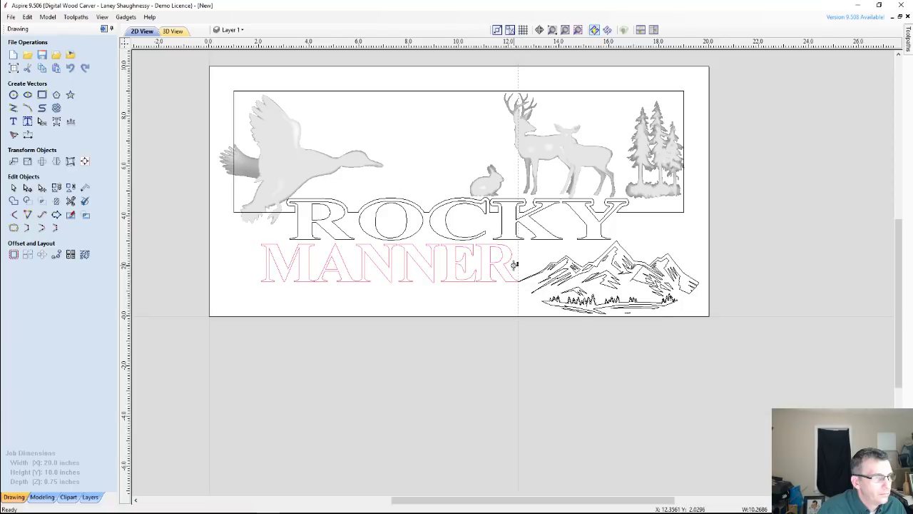
{"action": "left_click", "coordinate": [513, 264]}
Step: Ungroup the traced mountain vectors and delete the three tiny stray shapes below the shoreline
{"action": "scroll", "coordinate": [627, 292], "scroll_direction": "up", "scroll_amount": 2}
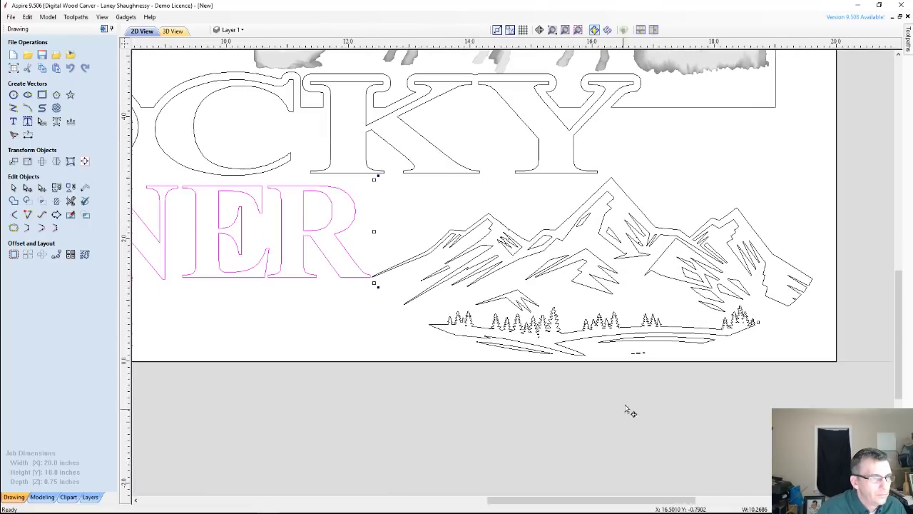
{"action": "scroll", "coordinate": [649, 369], "scroll_direction": "up", "scroll_amount": 4}
{"action": "left_click_drag", "start_coordinate": [556, 298], "coordinate": [653, 334]}
{"action": "left_click", "coordinate": [615, 310]}
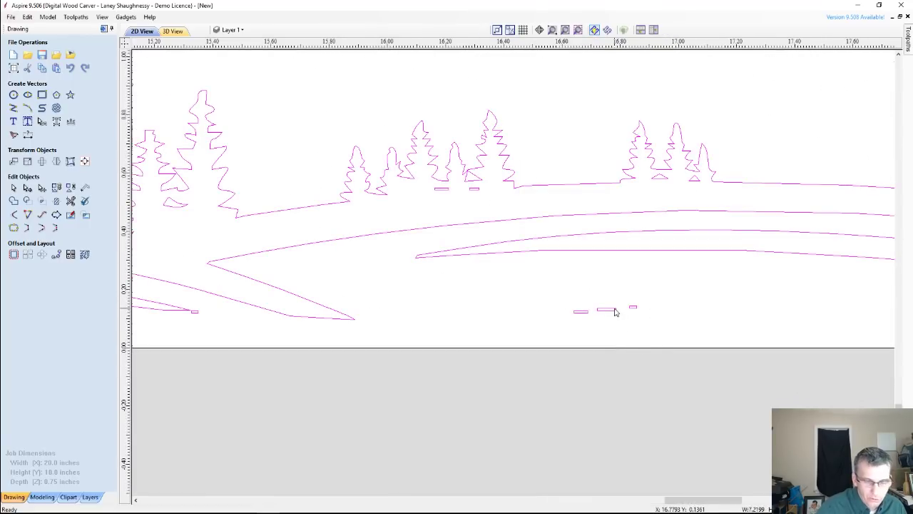
{"action": "left_click_drag", "start_coordinate": [543, 293], "coordinate": [682, 355]}
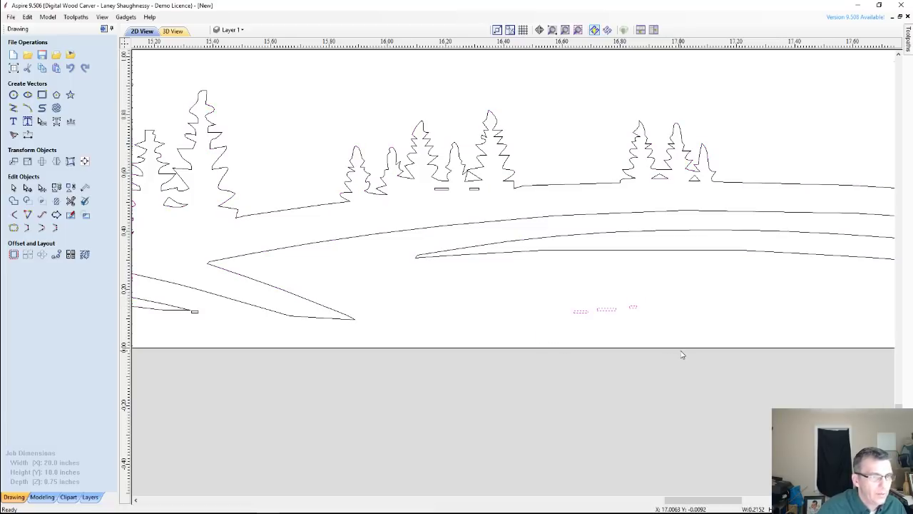
{"action": "scroll", "coordinate": [597, 209], "scroll_direction": "down", "scroll_amount": 3}
Step: Delete the tiny stray rectangles at both ends of the long sliver below the shoreline
{"action": "scroll", "coordinate": [311, 221], "scroll_direction": "up", "scroll_amount": 2}
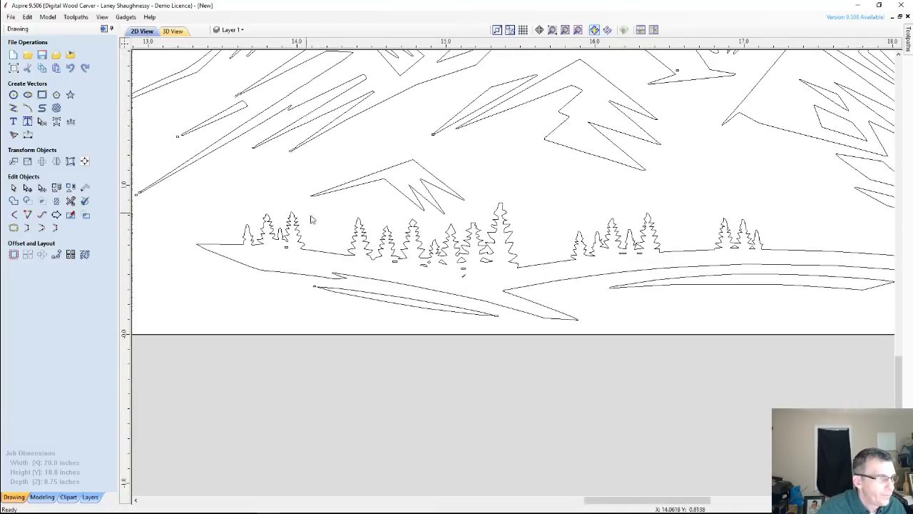
{"action": "left_click", "coordinate": [523, 321]}
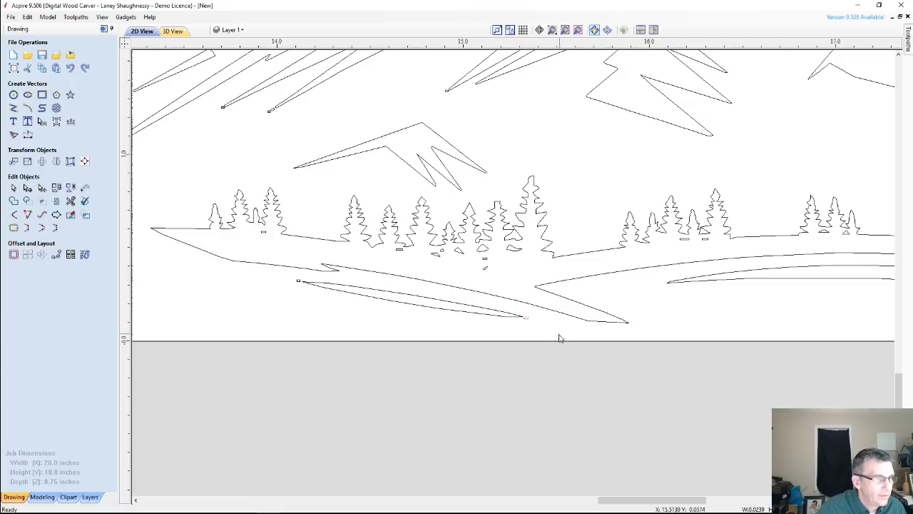
{"action": "key", "text": "Delete"}
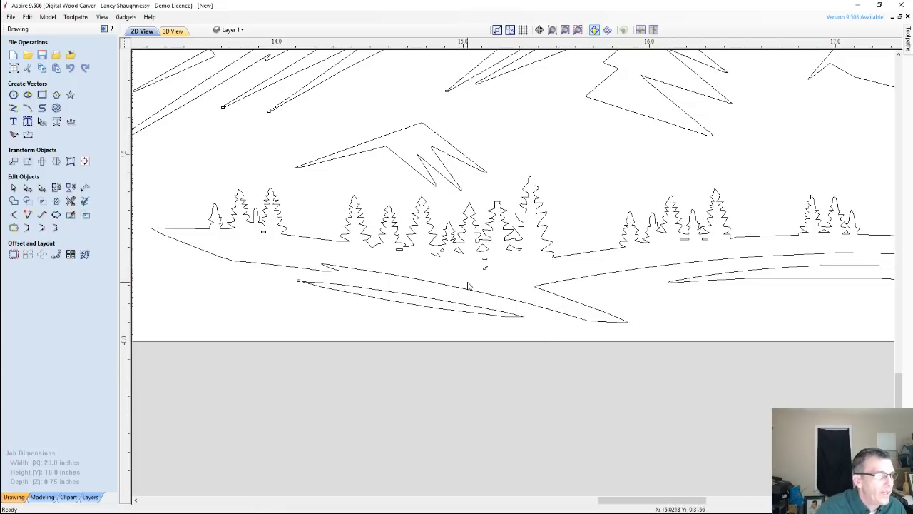
{"action": "scroll", "coordinate": [254, 251], "scroll_direction": "up", "scroll_amount": 3}
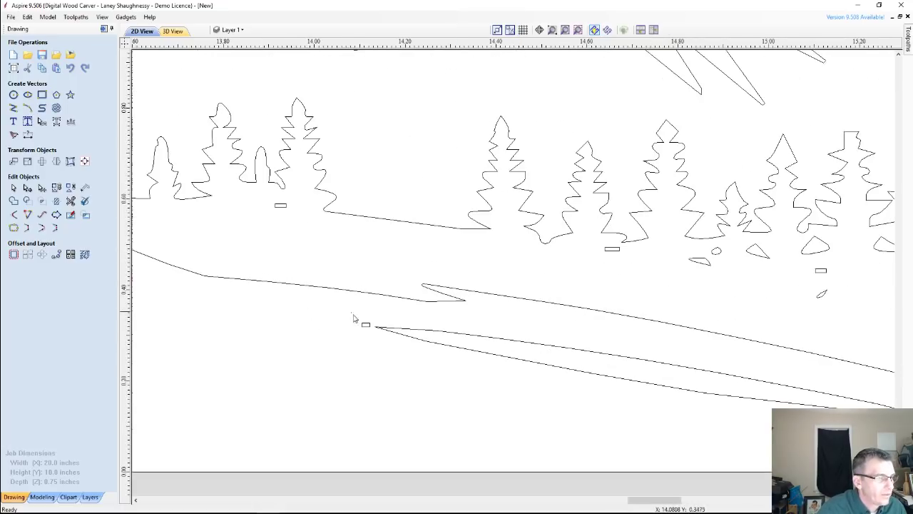
{"action": "left_click_drag", "start_coordinate": [353, 318], "coordinate": [373, 349]}
{"action": "key", "text": "Delete"}
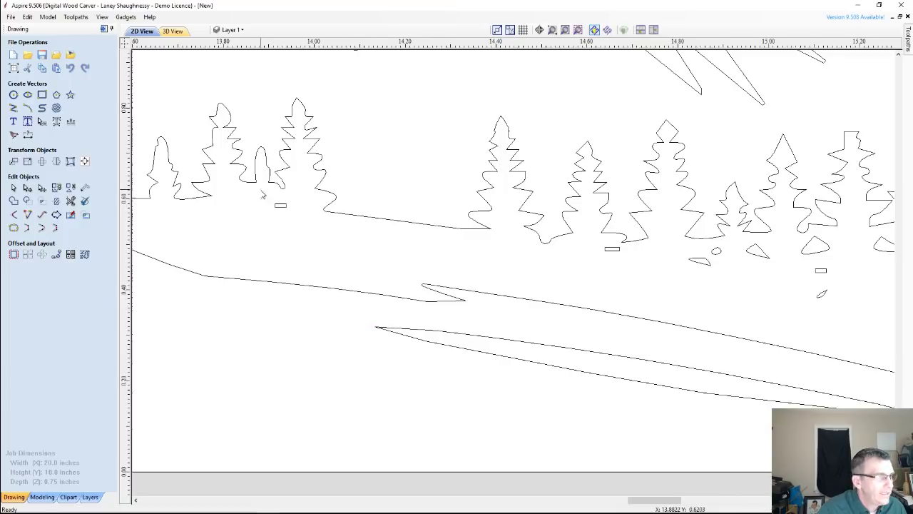
Step: Delete the small stray rectangles beneath the left and middle fir tree groups of the mountain outline
{"action": "left_click_drag", "start_coordinate": [263, 191], "coordinate": [324, 213]}
{"action": "key", "text": "Delete"}
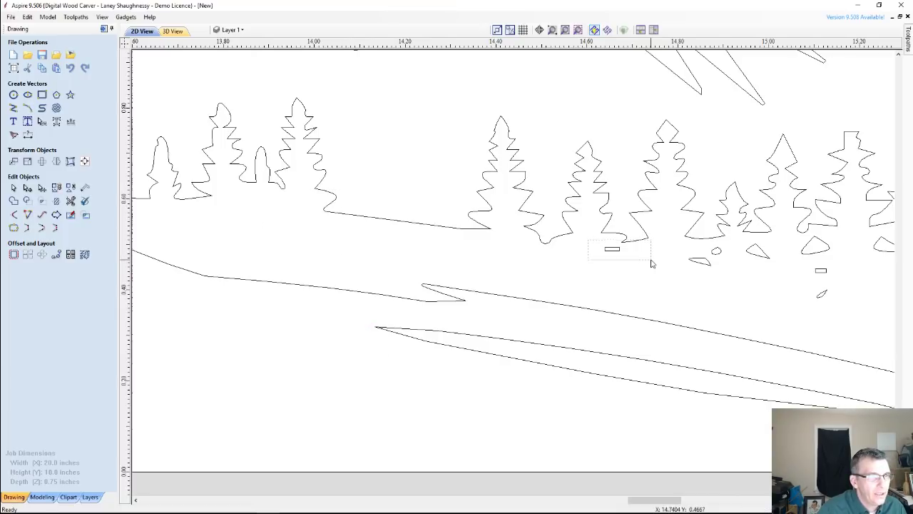
{"action": "key", "text": "Delete"}
{"action": "left_click_drag", "start_coordinate": [792, 264], "coordinate": [857, 288]}
{"action": "key", "text": "Delete"}
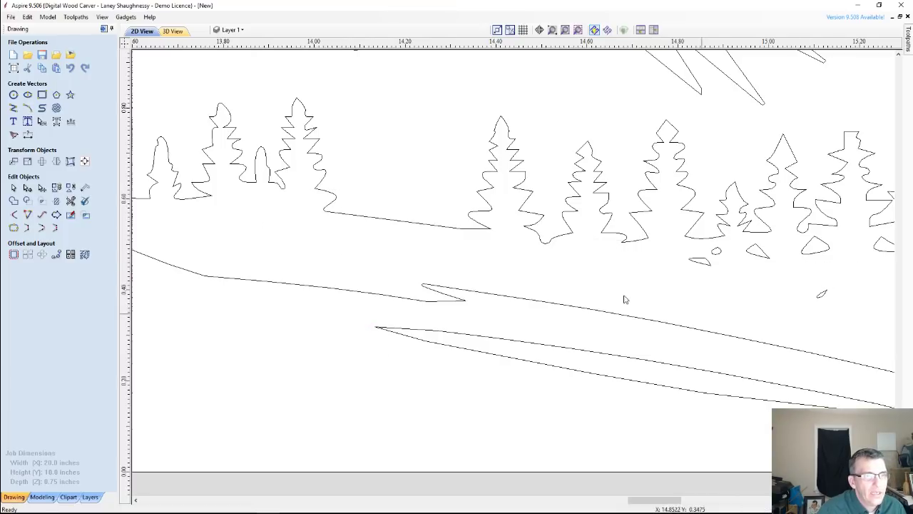
{"action": "scroll", "coordinate": [625, 300], "scroll_direction": "down", "scroll_amount": 10}
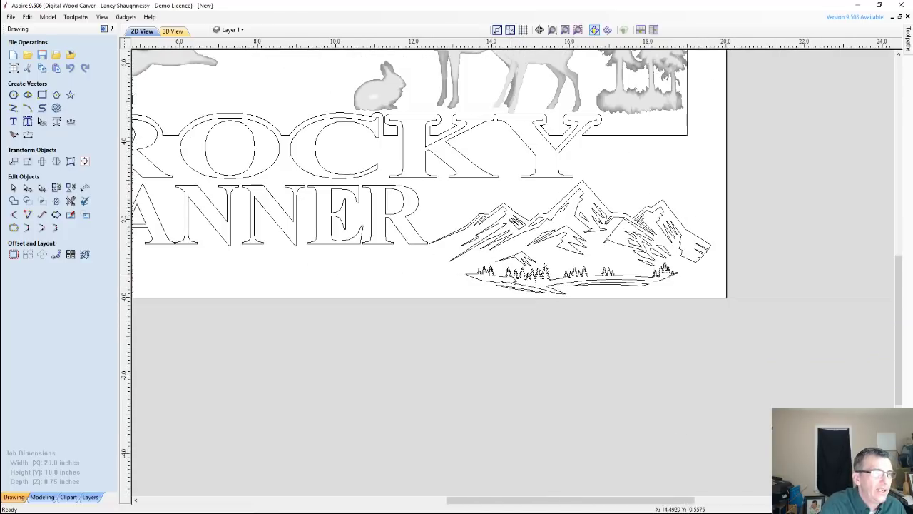
Step: Undo the recent mountain and MANNER edits back through the bitmap trace, removing the traced mountain vectors
{"action": "key", "text": "ctrl+z"}
{"action": "key", "text": "ctrl+z"}
{"action": "key", "text": "ctrl+z"}
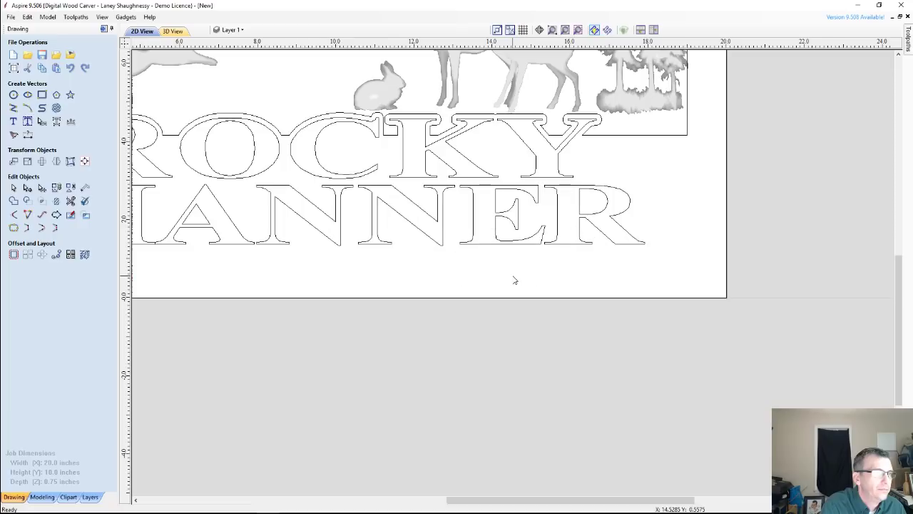
{"action": "scroll", "coordinate": [542, 261], "scroll_direction": "down", "scroll_amount": 4}
{"action": "scroll", "coordinate": [550, 259], "scroll_direction": "up", "scroll_amount": 5}
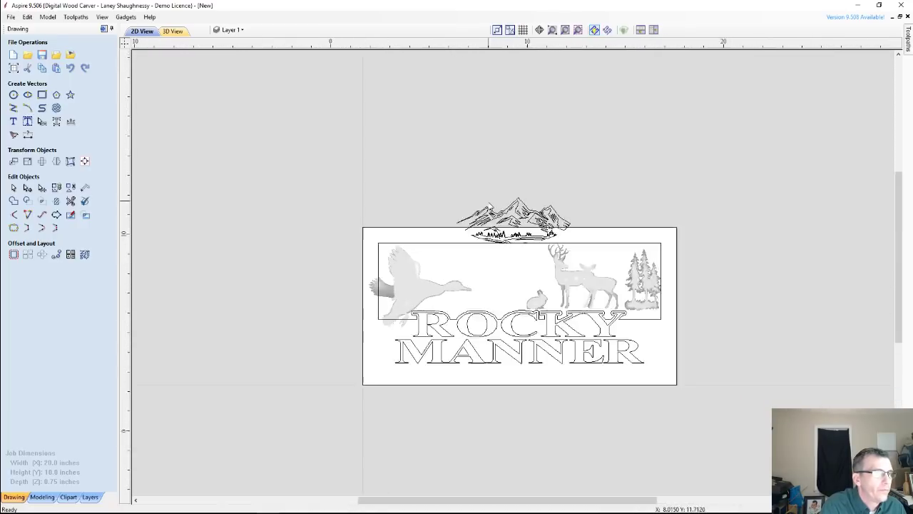
{"action": "key", "text": "ctrl+z"}
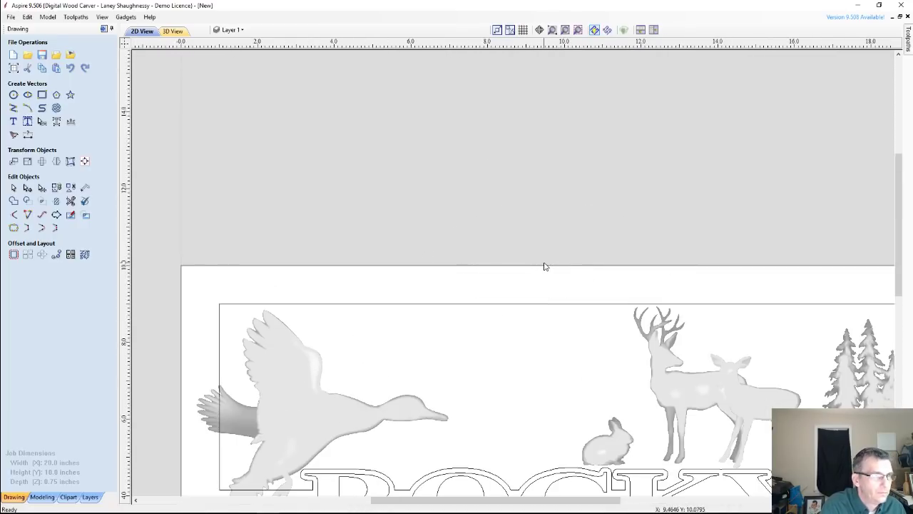
Step: Show the Bitmap Layer and set up a new Trace Bitmap of the mountain image with the noise filter at 9 pixels
{"action": "left_click", "coordinate": [230, 29]}
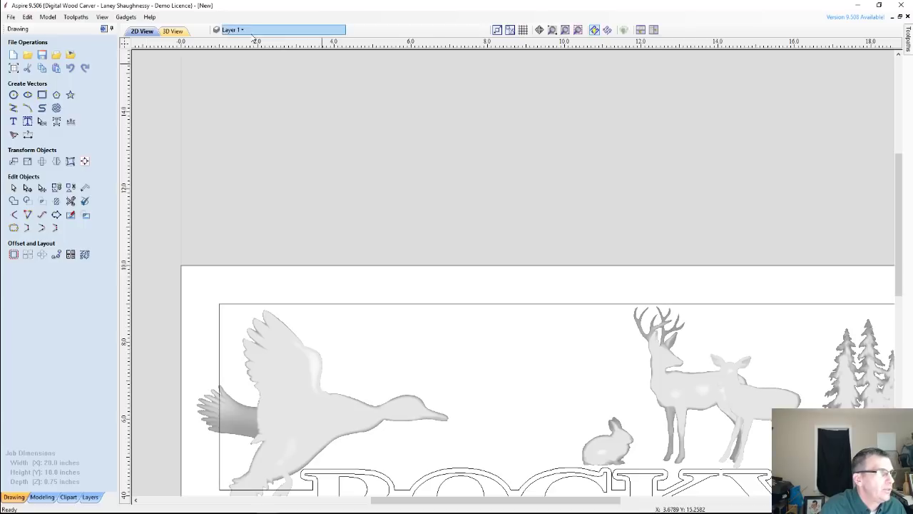
{"action": "left_click", "coordinate": [229, 45]}
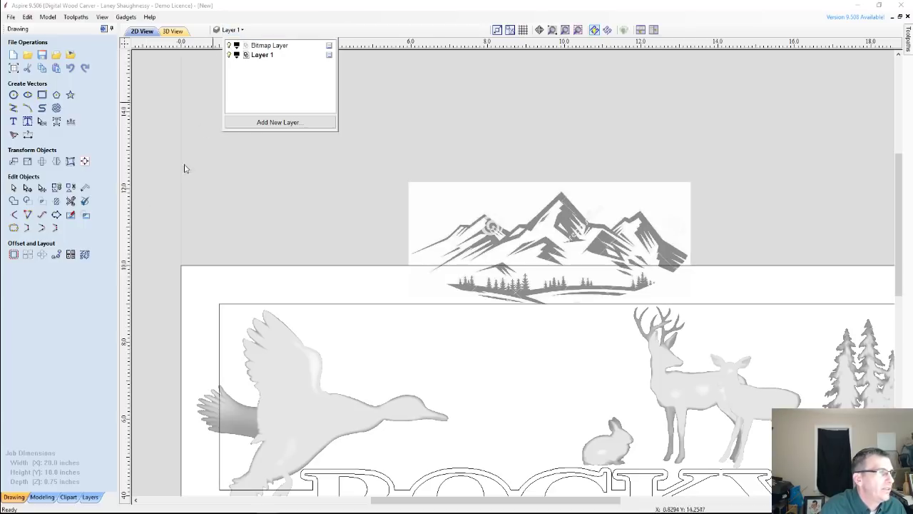
{"action": "left_click", "coordinate": [536, 251]}
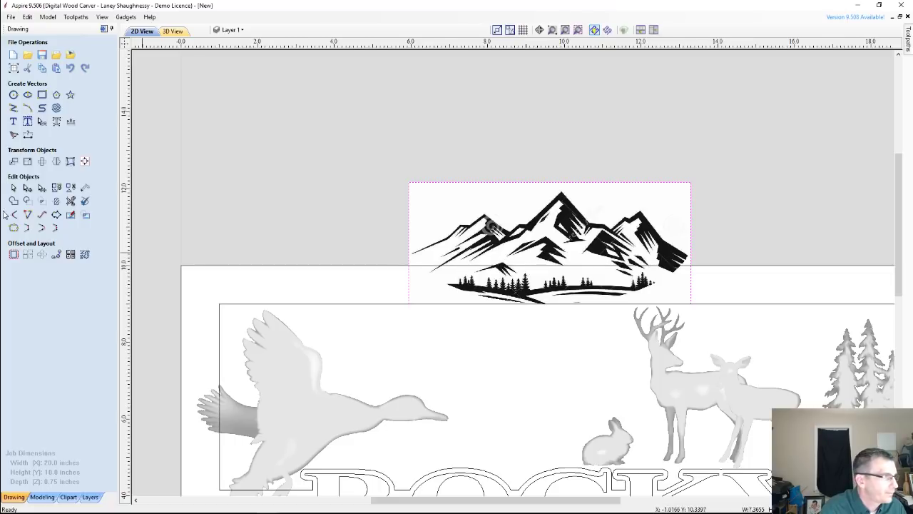
{"action": "left_click", "coordinate": [13, 134]}
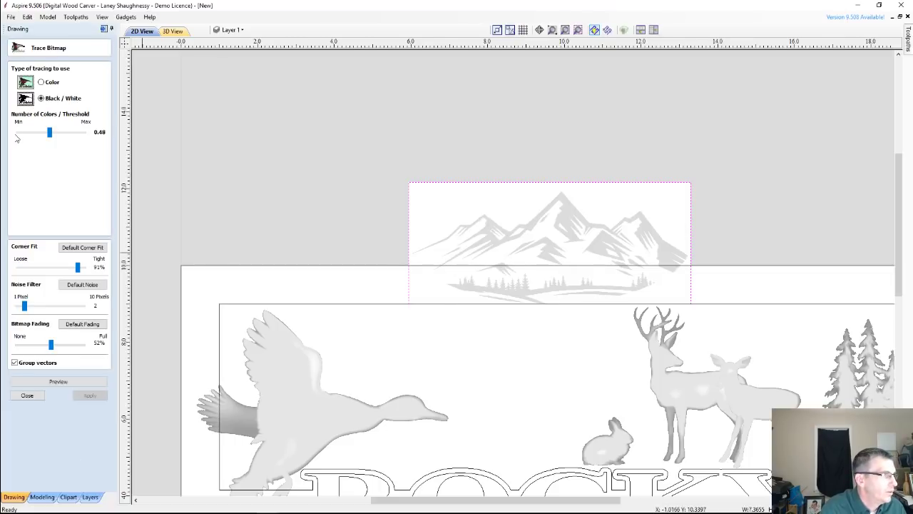
{"action": "left_click_drag", "start_coordinate": [24, 305], "coordinate": [76, 308]}
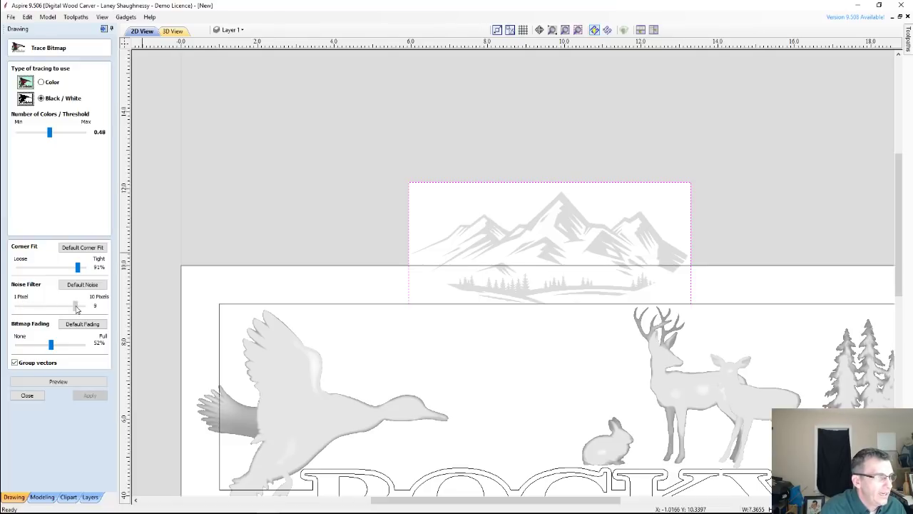
{"action": "left_click_drag", "start_coordinate": [76, 308], "coordinate": [76, 308]}
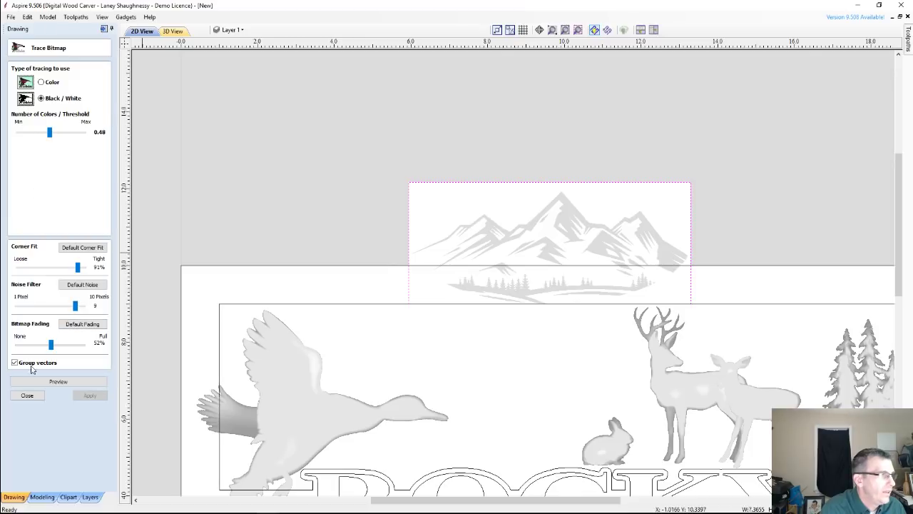
Step: Trace the mountain bitmap in black and white with 0% bitmap fading and a 0.58 threshold, and apply the vectors
{"action": "left_click_drag", "start_coordinate": [49, 346], "coordinate": [15, 346]}
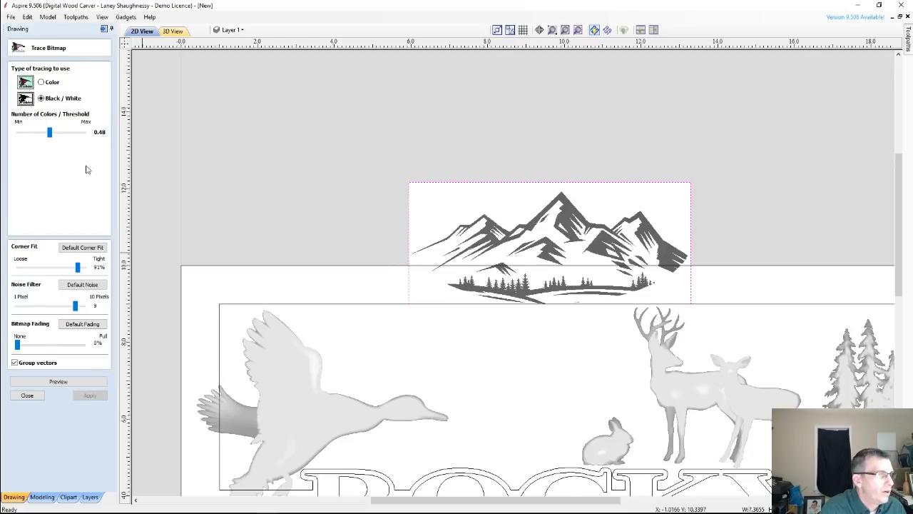
{"action": "mouse_move", "coordinate": [48, 137]}
{"action": "left_mouse_down"}
{"action": "mouse_move", "coordinate": [62, 140]}
{"action": "mouse_move", "coordinate": [55, 142]}
{"action": "left_mouse_up"}
{"action": "left_click", "coordinate": [51, 382]}
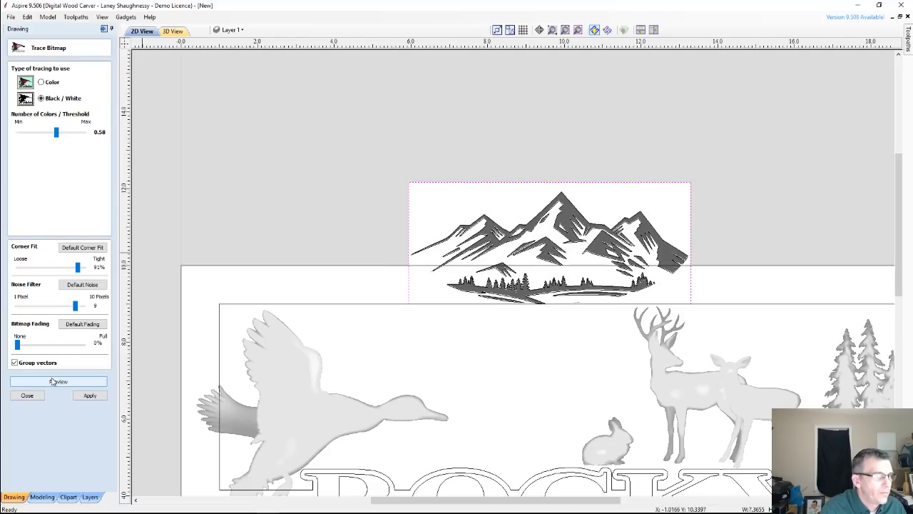
{"action": "left_click", "coordinate": [89, 396]}
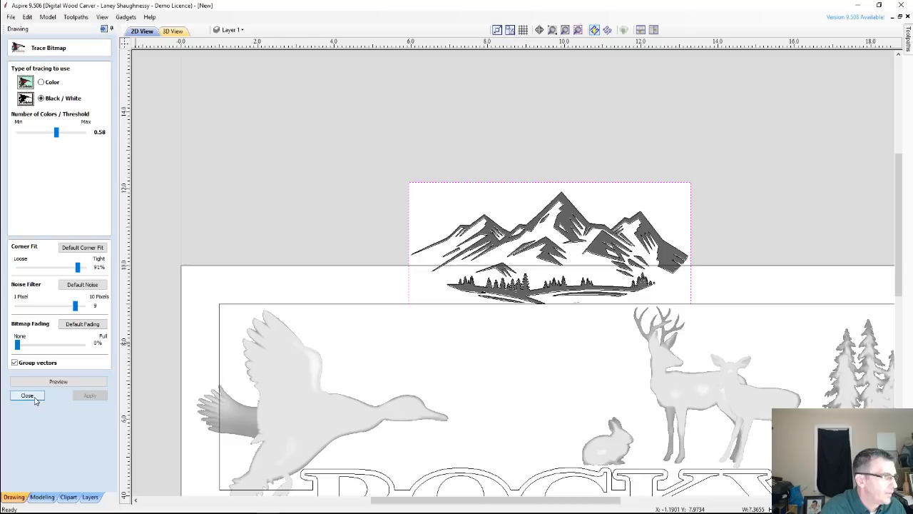
{"action": "left_click", "coordinate": [33, 398]}
Step: Hide the Bitmap Layer and inspect the traced mountain and tree-line vectors up close
{"action": "left_click", "coordinate": [232, 30]}
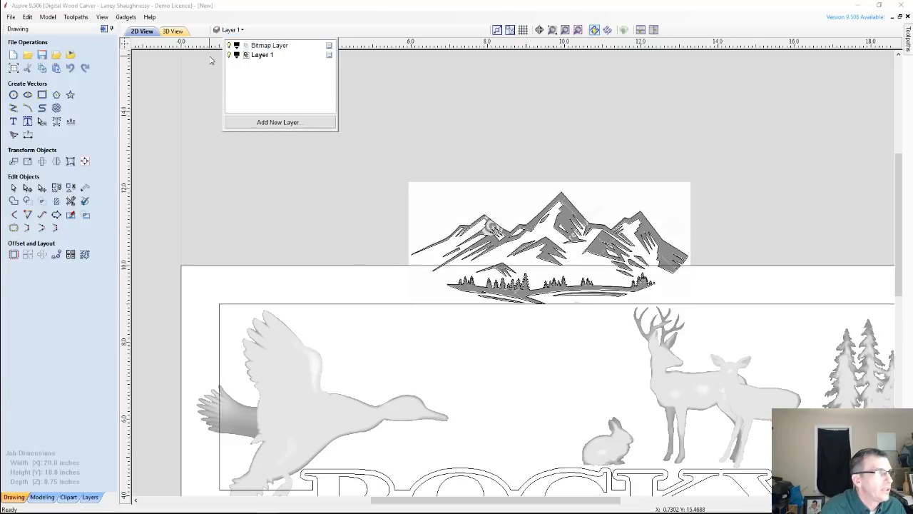
{"action": "left_click", "coordinate": [229, 45]}
{"action": "scroll", "coordinate": [582, 288], "scroll_direction": "up", "scroll_amount": 6}
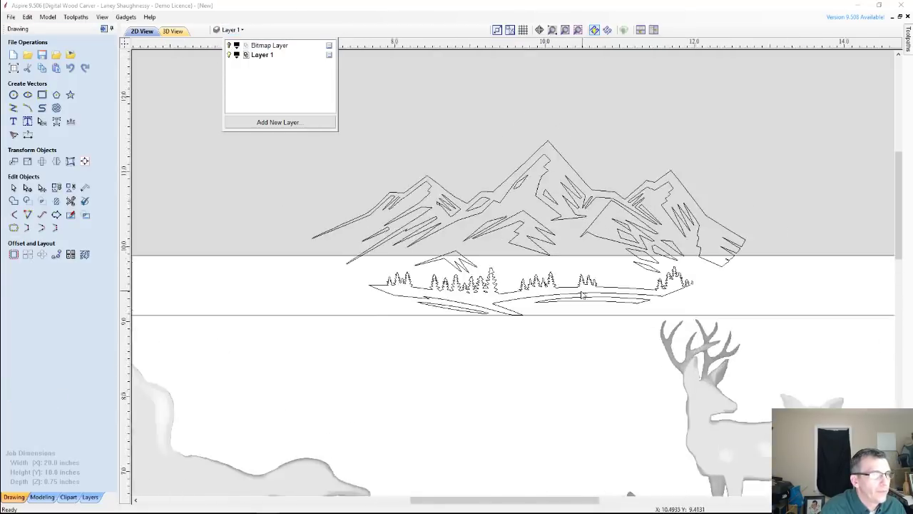
{"action": "scroll", "coordinate": [171, 342], "scroll_direction": "up", "scroll_amount": 1}
{"action": "scroll", "coordinate": [175, 344], "scroll_direction": "down", "scroll_amount": 4}
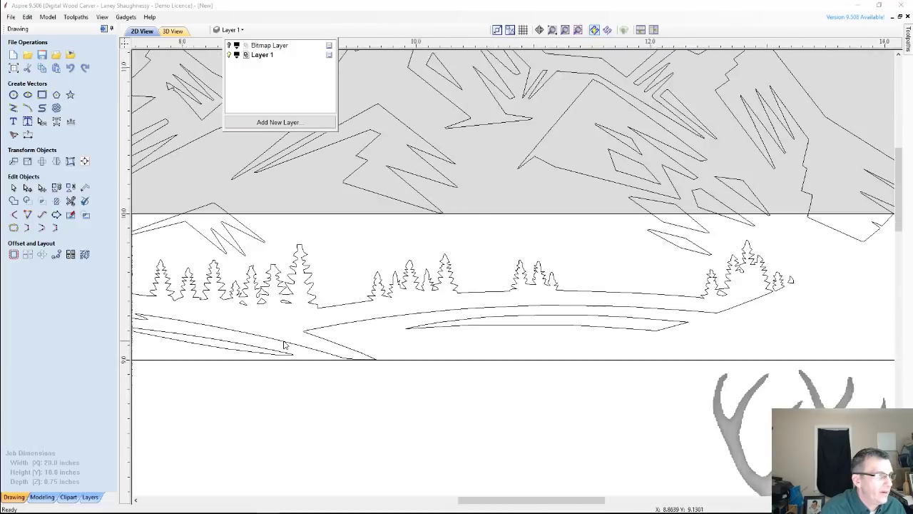
{"action": "scroll", "coordinate": [214, 341], "scroll_direction": "up", "scroll_amount": 3}
{"action": "scroll", "coordinate": [227, 332], "scroll_direction": "up", "scroll_amount": 1}
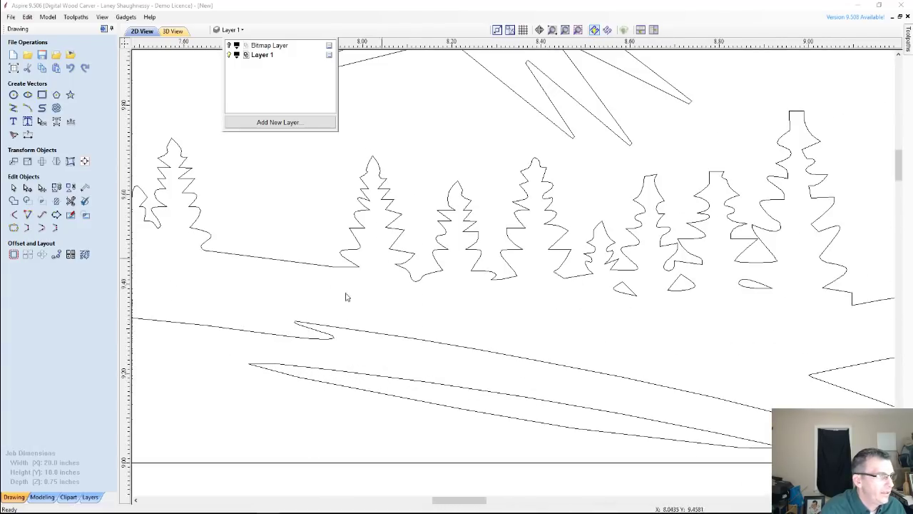
{"action": "scroll", "coordinate": [288, 312], "scroll_direction": "down", "scroll_amount": 3}
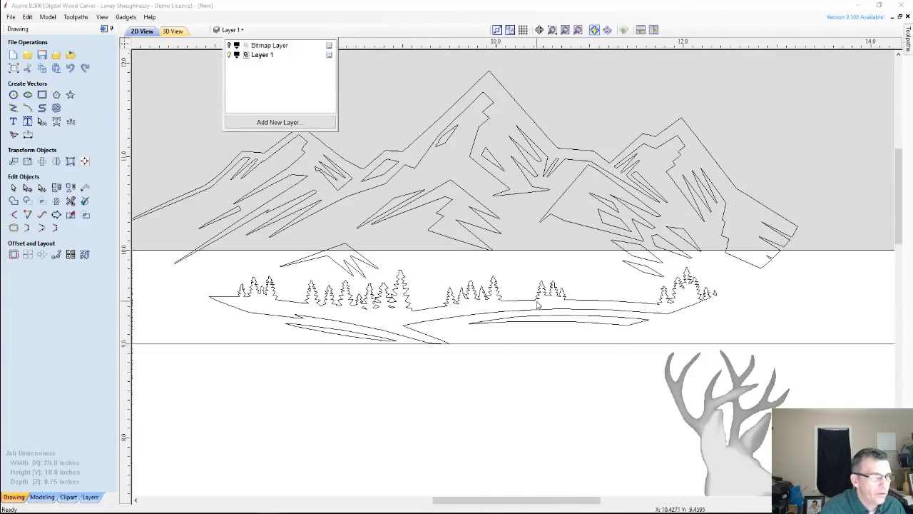
{"action": "scroll", "coordinate": [571, 286], "scroll_direction": "down", "scroll_amount": 3}
{"action": "scroll", "coordinate": [527, 279], "scroll_direction": "down", "scroll_amount": 2}
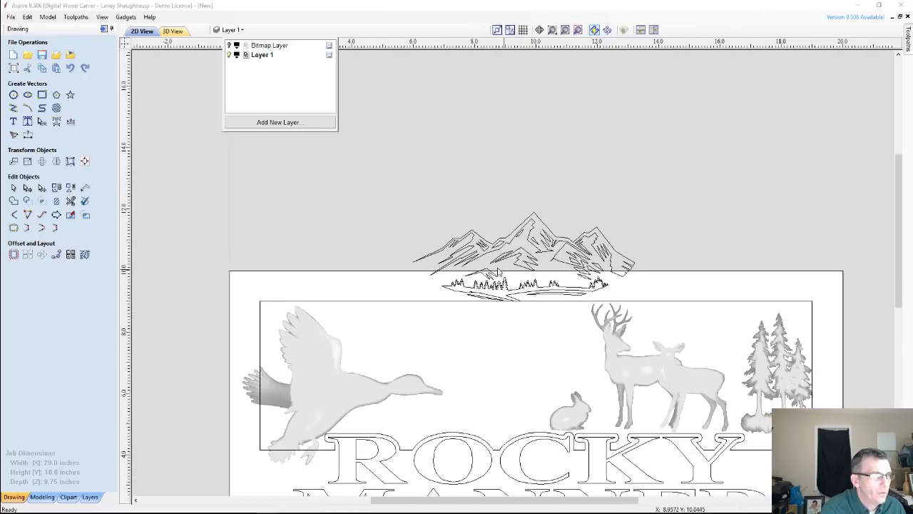
Step: Move the traced mountain vectors from the upper edge of the board to its lower-right corner
{"action": "left_click_drag", "start_coordinate": [398, 173], "coordinate": [657, 308]}
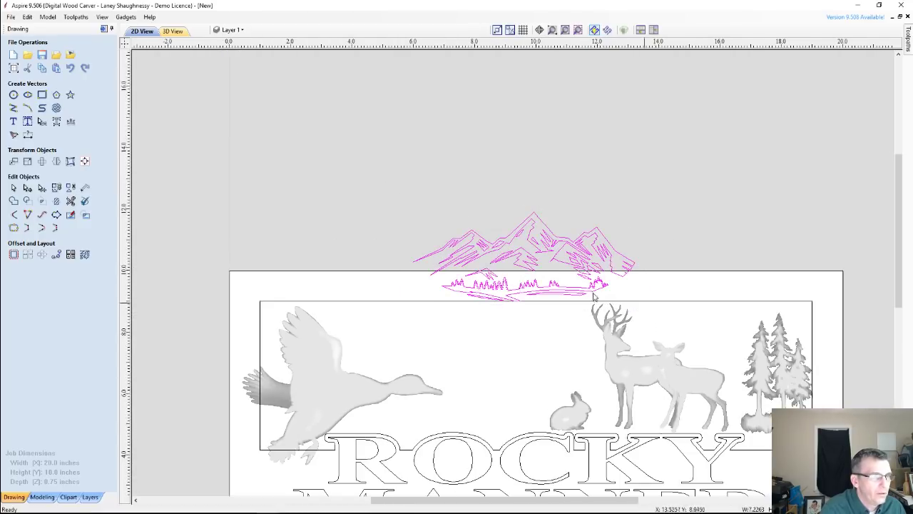
{"action": "left_click", "coordinate": [523, 230]}
{"action": "scroll", "coordinate": [523, 230], "scroll_direction": "down", "scroll_amount": 3}
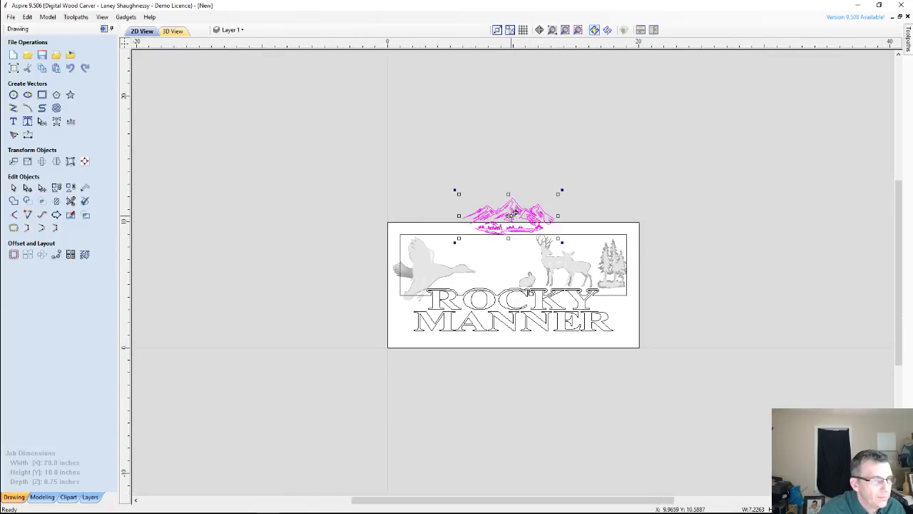
{"action": "left_click_drag", "start_coordinate": [512, 212], "coordinate": [596, 325]}
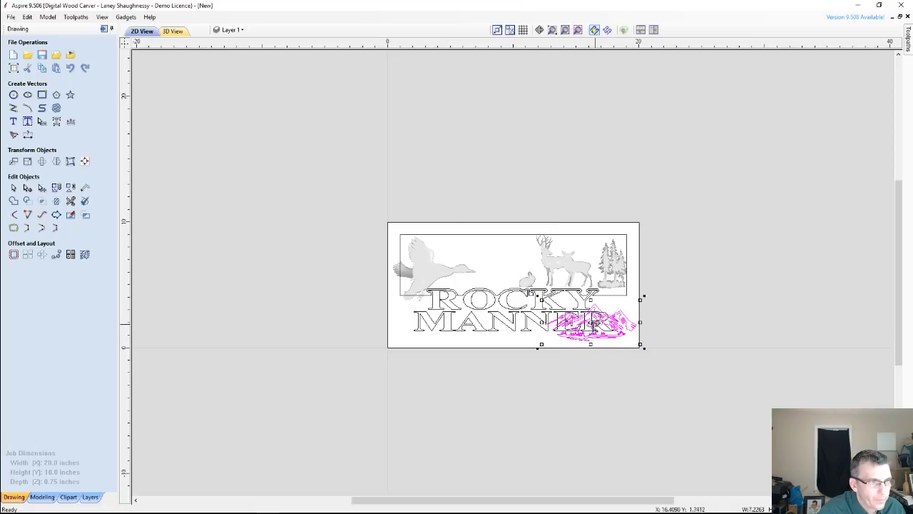
Step: Narrow the MANNER text from its right side so that it ends just before the mountain vectors
{"action": "left_click", "coordinate": [519, 325]}
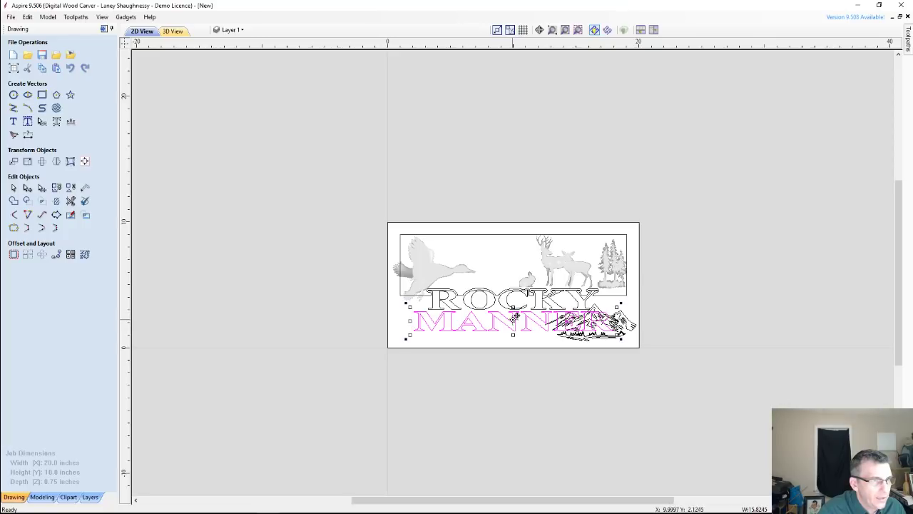
{"action": "scroll", "coordinate": [544, 335], "scroll_direction": "up", "scroll_amount": 4}
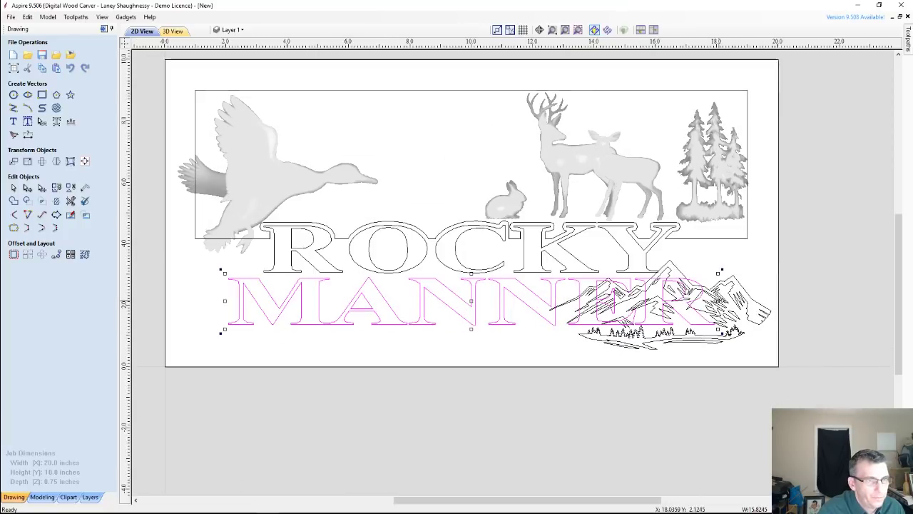
{"action": "left_click_drag", "start_coordinate": [718, 301], "coordinate": [548, 310]}
Step: Nudge the mountain vectors slightly down so they sit clear of the ROCKY text, and clear the selection
{"action": "left_click", "coordinate": [635, 293]}
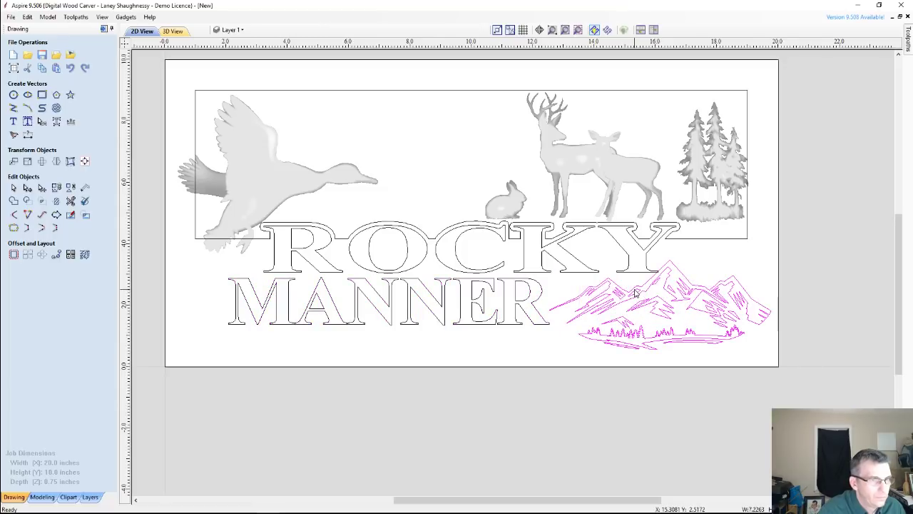
{"action": "key", "text": "Down"}
{"action": "key", "text": "Down"}
{"action": "key", "text": "Down"}
{"action": "key", "text": "Down"}
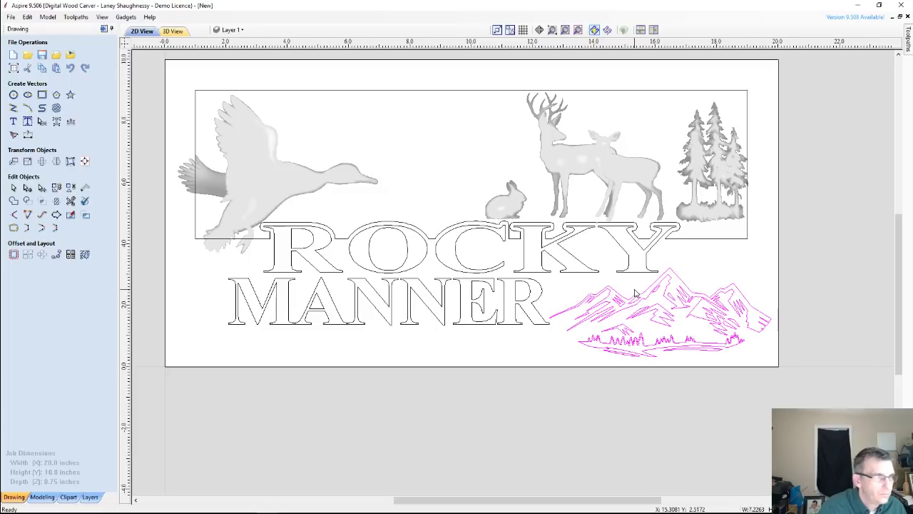
{"action": "left_click", "coordinate": [339, 433]}
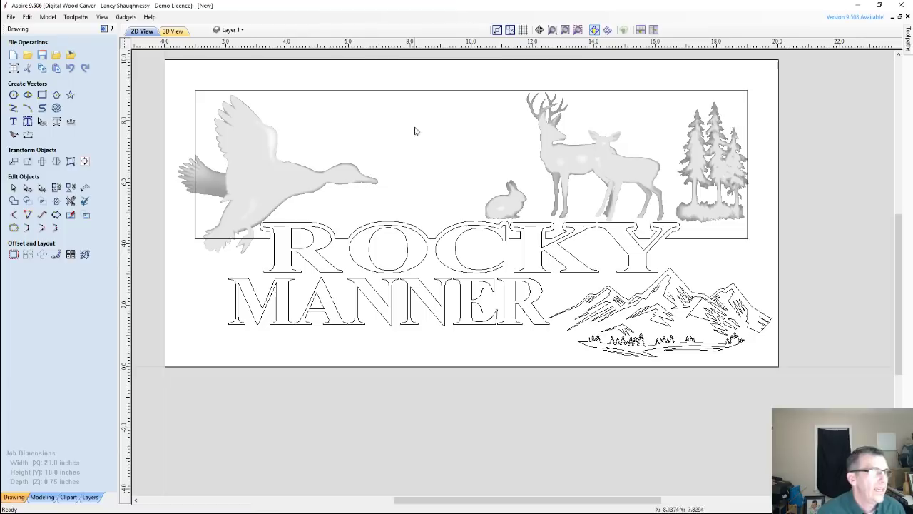
{"action": "left_click", "coordinate": [405, 91]}
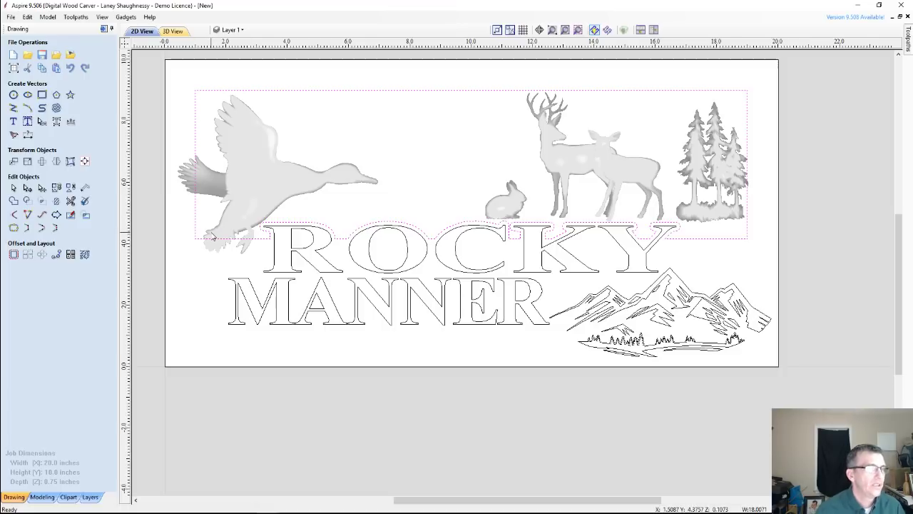
{"action": "scroll", "coordinate": [278, 239], "scroll_direction": "down", "scroll_amount": 1}
{"action": "scroll", "coordinate": [279, 234], "scroll_direction": "down", "scroll_amount": 1}
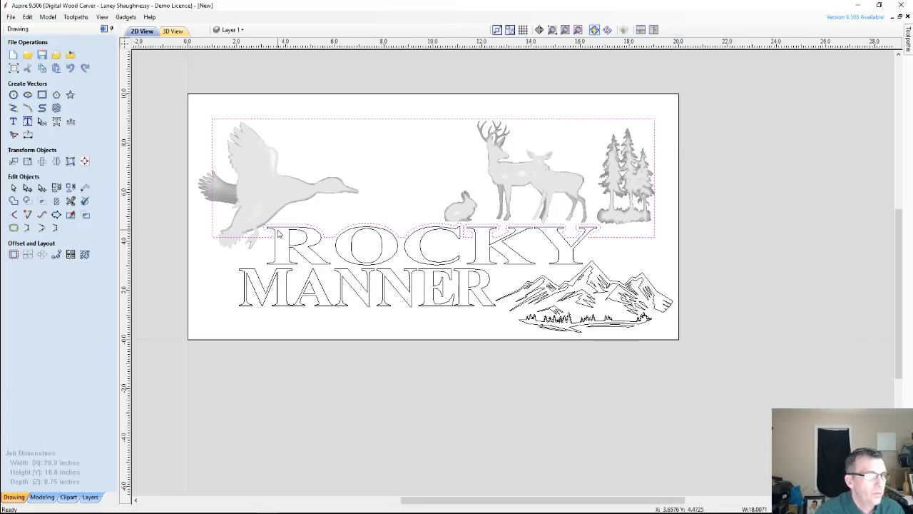
{"action": "scroll", "coordinate": [278, 234], "scroll_direction": "down", "scroll_amount": 2}
{"action": "scroll", "coordinate": [326, 256], "scroll_direction": "up", "scroll_amount": 1}
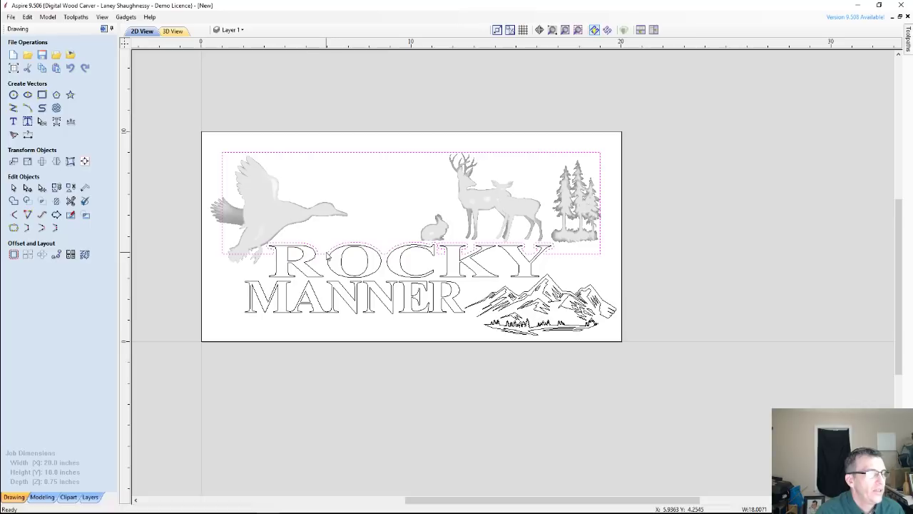
{"action": "scroll", "coordinate": [327, 254], "scroll_direction": "up", "scroll_amount": 1}
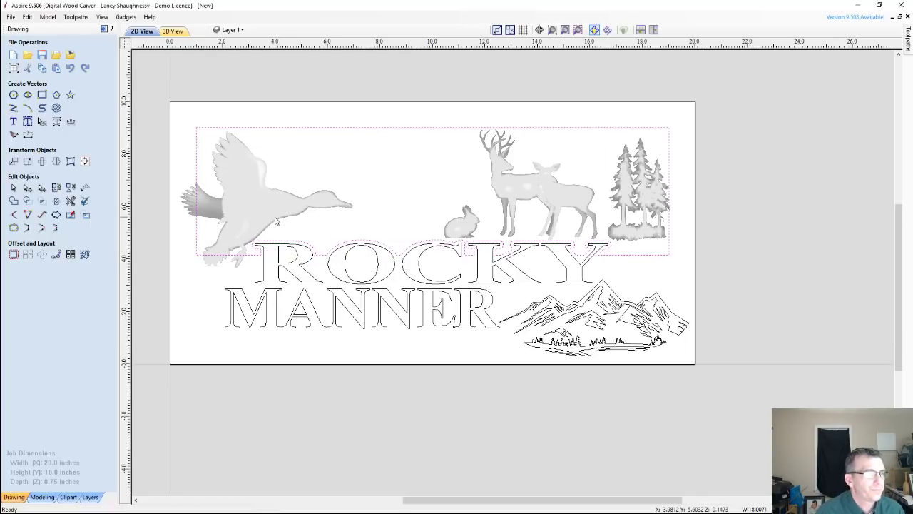
Step: In the toolpath Material Setup, position the model in the material with a 0.01 inch gap above it
{"action": "left_click", "coordinate": [103, 28]}
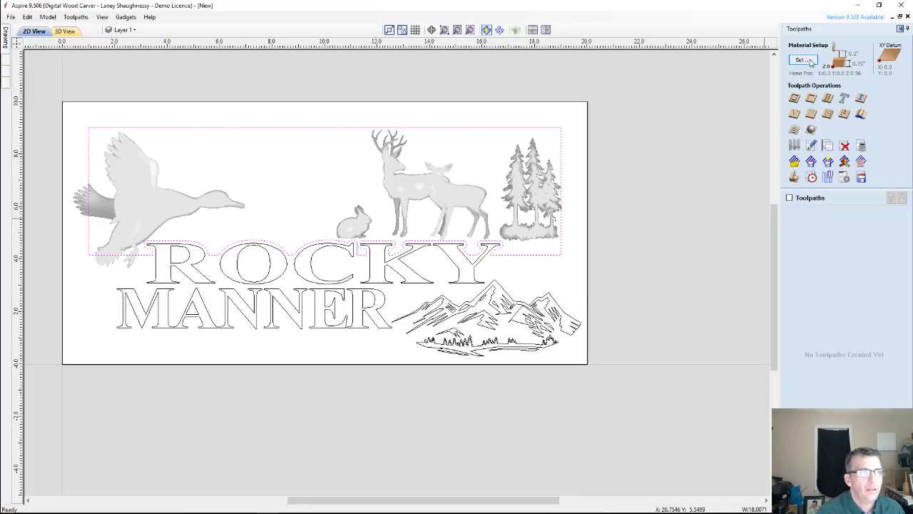
{"action": "left_click", "coordinate": [802, 60]}
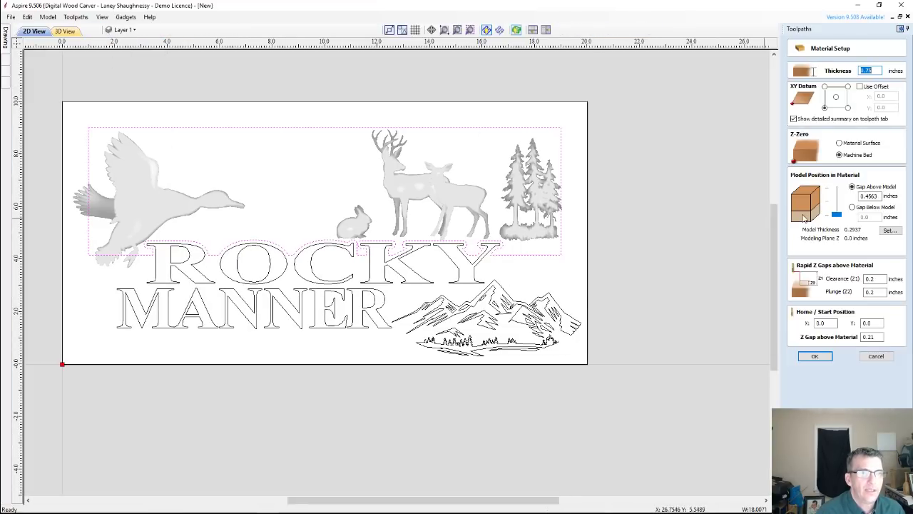
{"action": "left_click_drag", "start_coordinate": [842, 222], "coordinate": [836, 200]}
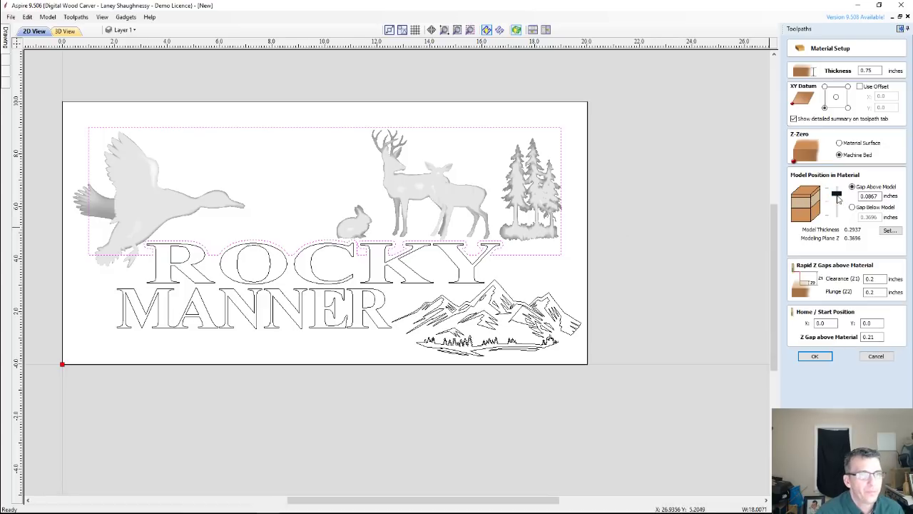
{"action": "left_click_drag", "start_coordinate": [837, 196], "coordinate": [838, 199]}
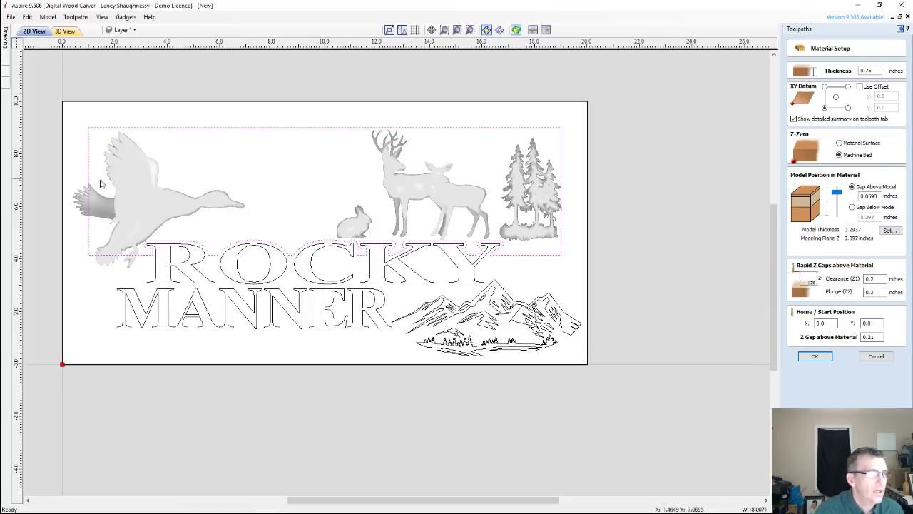
{"action": "left_click", "coordinate": [133, 203]}
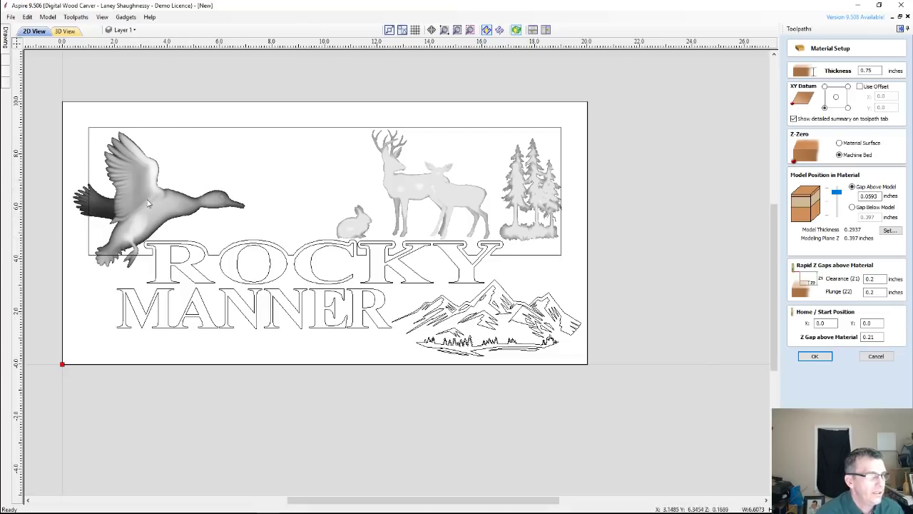
{"action": "left_click_drag", "start_coordinate": [836, 193], "coordinate": [836, 187]}
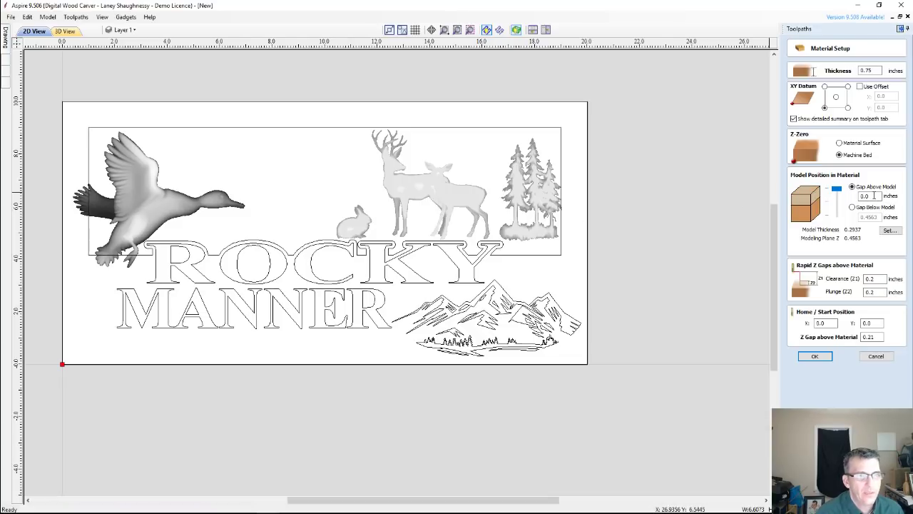
{"action": "left_click", "coordinate": [873, 197]}
{"action": "type", "text": "1"}
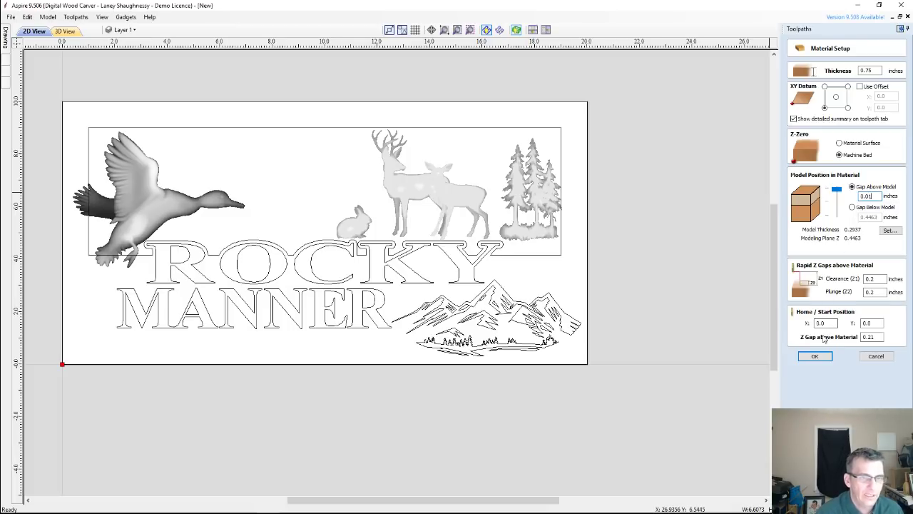
{"action": "left_click", "coordinate": [816, 357]}
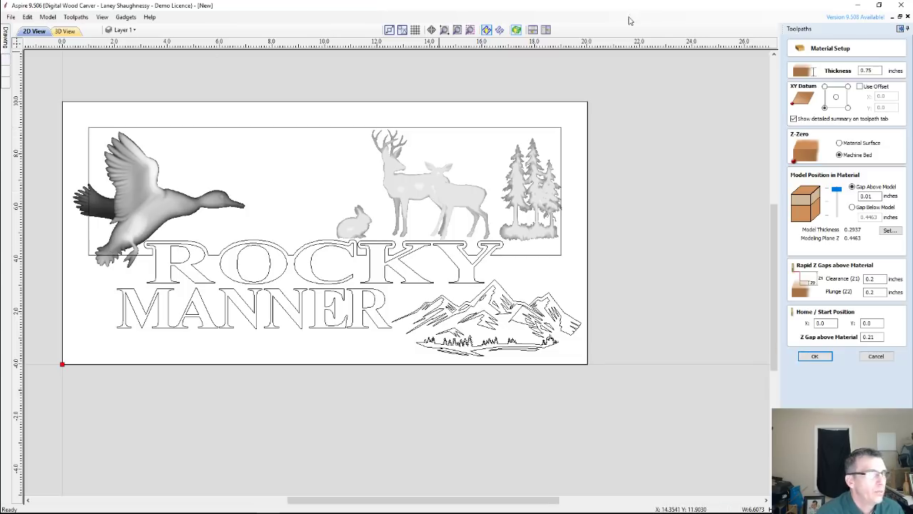
Step: Create vector boundaries around the duck, rabbit, deer, fawn and fir tree components
{"action": "left_click", "coordinate": [901, 29]}
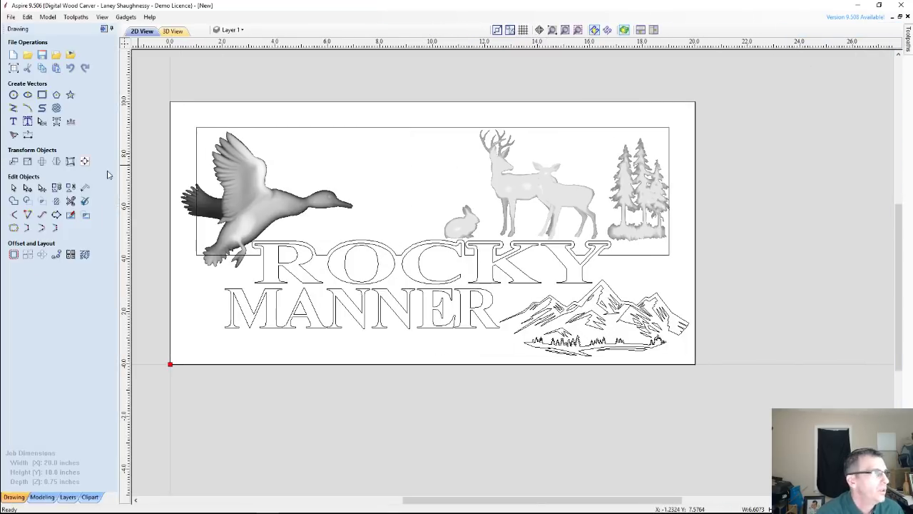
{"action": "left_click", "coordinate": [41, 497]}
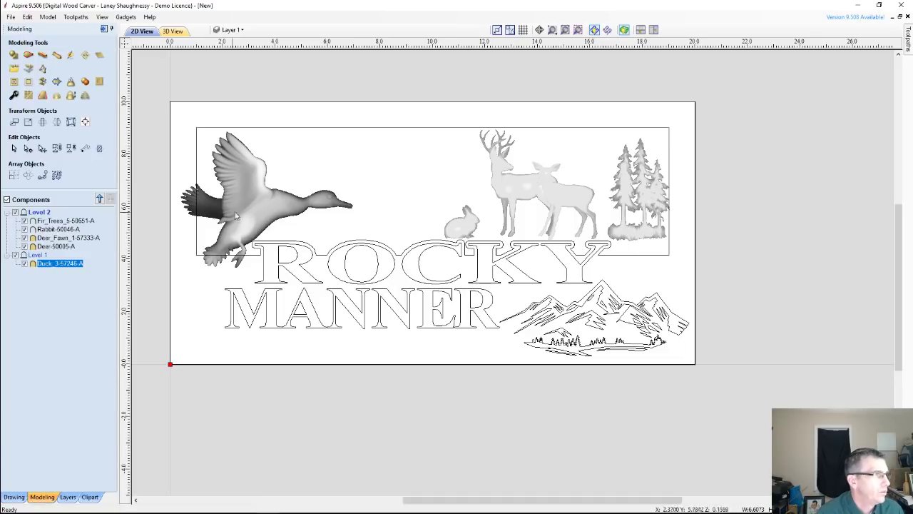
{"action": "left_click", "coordinate": [261, 210]}
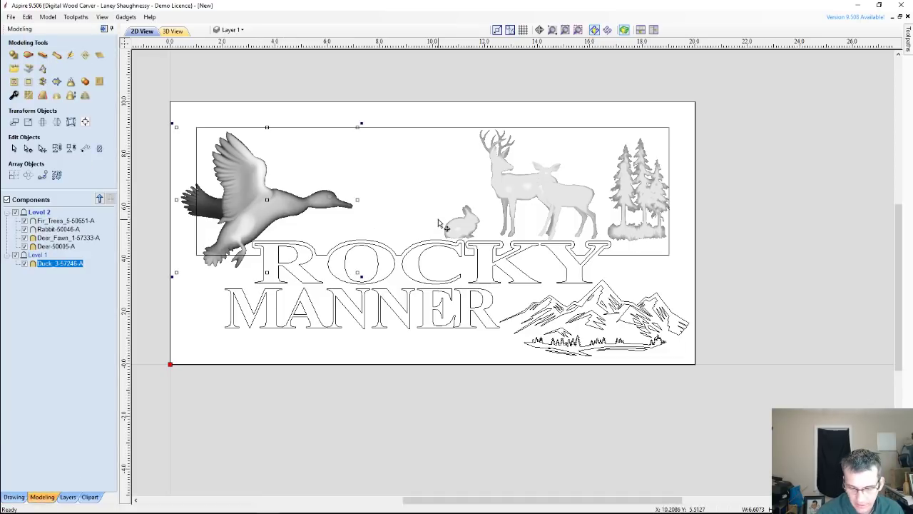
{"action": "left_click", "coordinate": [471, 225], "text": "shift"}
{"action": "left_click", "coordinate": [516, 180], "text": "shift"}
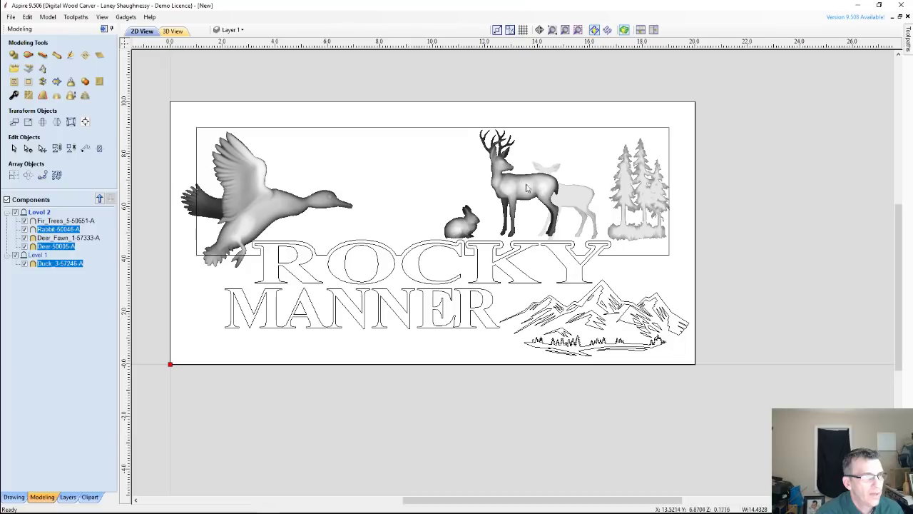
{"action": "left_click", "coordinate": [576, 199], "text": "shift"}
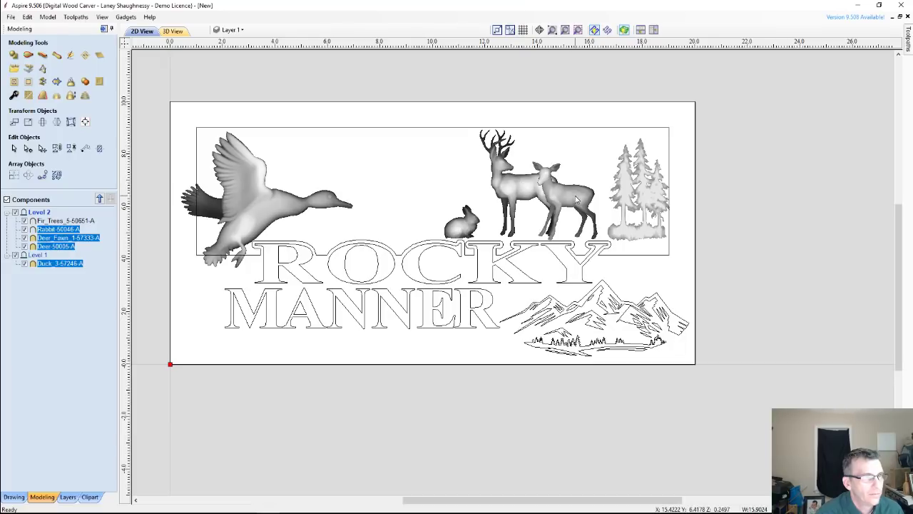
{"action": "left_click", "coordinate": [635, 194], "text": "shift"}
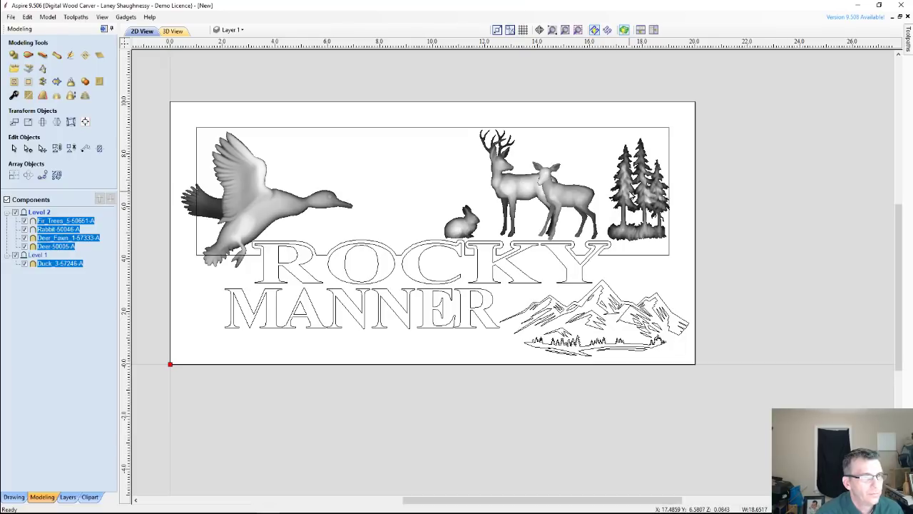
{"action": "left_click", "coordinate": [57, 83]}
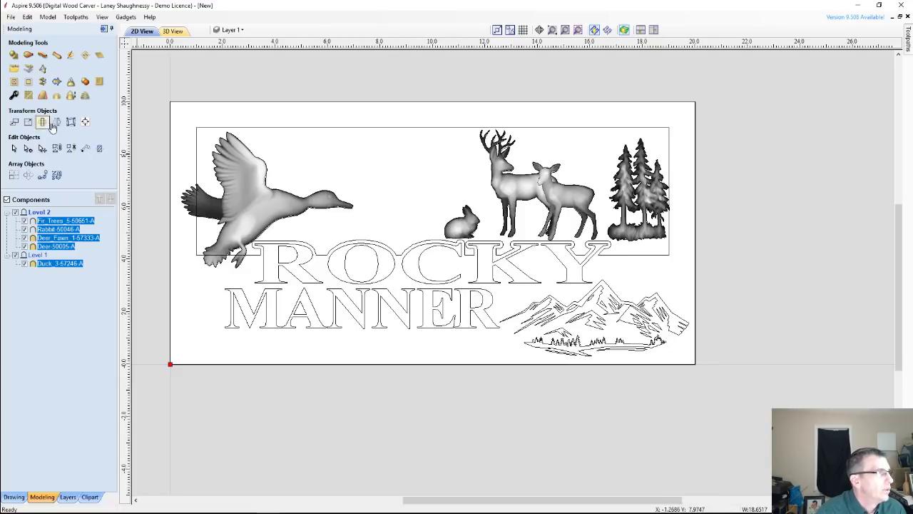
Step: Close the material setup and calculate a pocket toolpath with a 0.4463 inch cut depth from the border frame and component outlines
{"action": "left_click", "coordinate": [310, 131]}
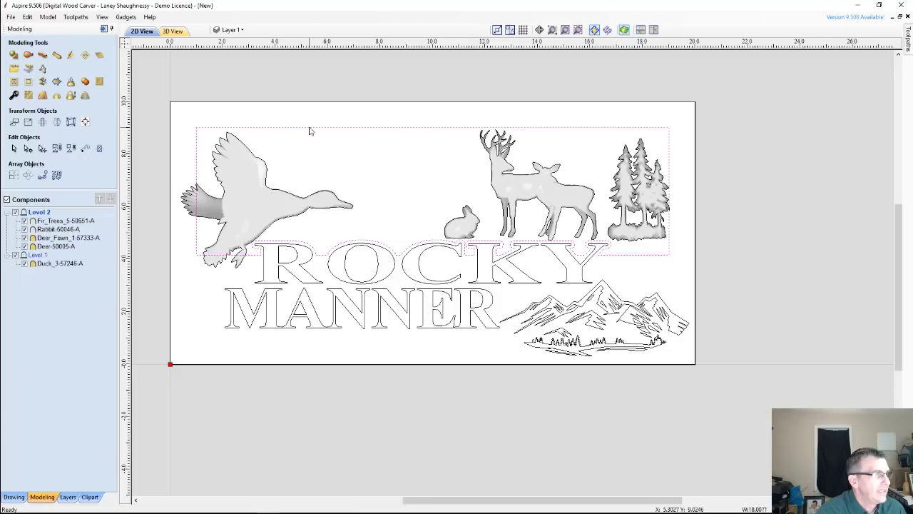
{"action": "left_click", "coordinate": [104, 29]}
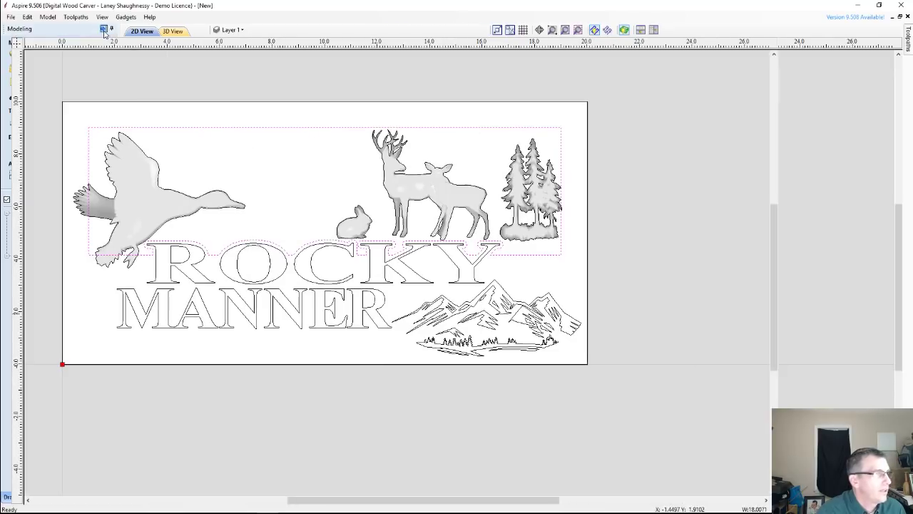
{"action": "left_click", "coordinate": [908, 39]}
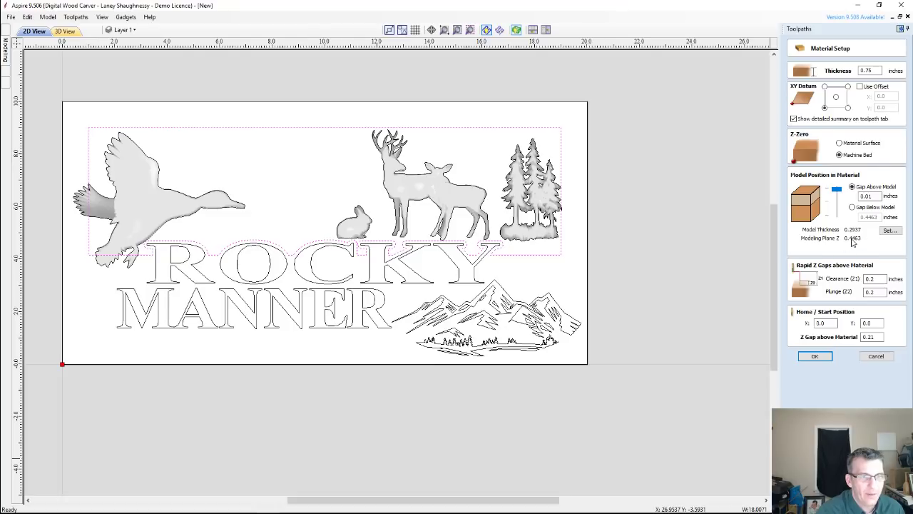
{"action": "left_click", "coordinate": [876, 356]}
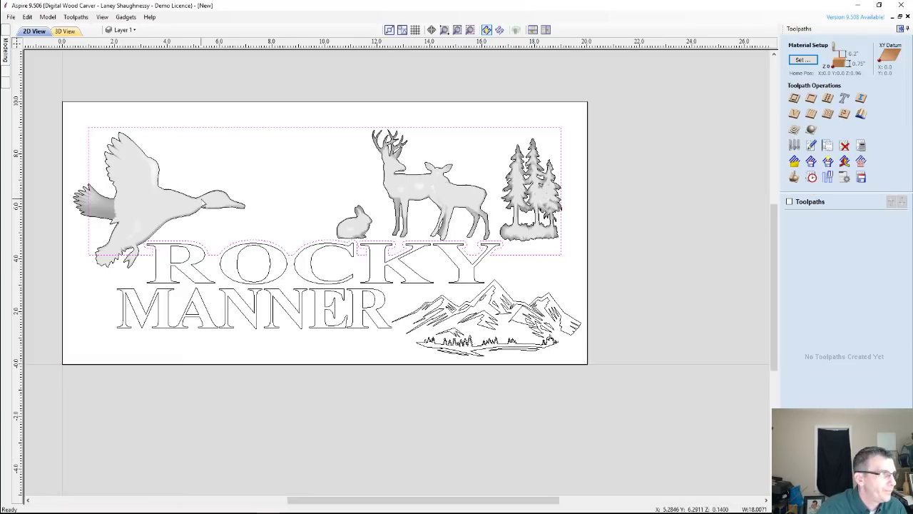
{"action": "left_click", "coordinate": [204, 202]}
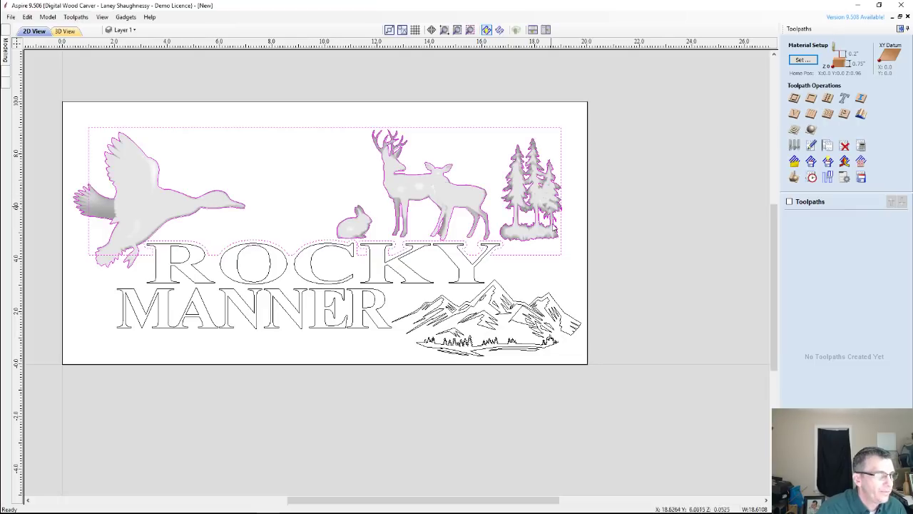
{"action": "left_click", "coordinate": [811, 98]}
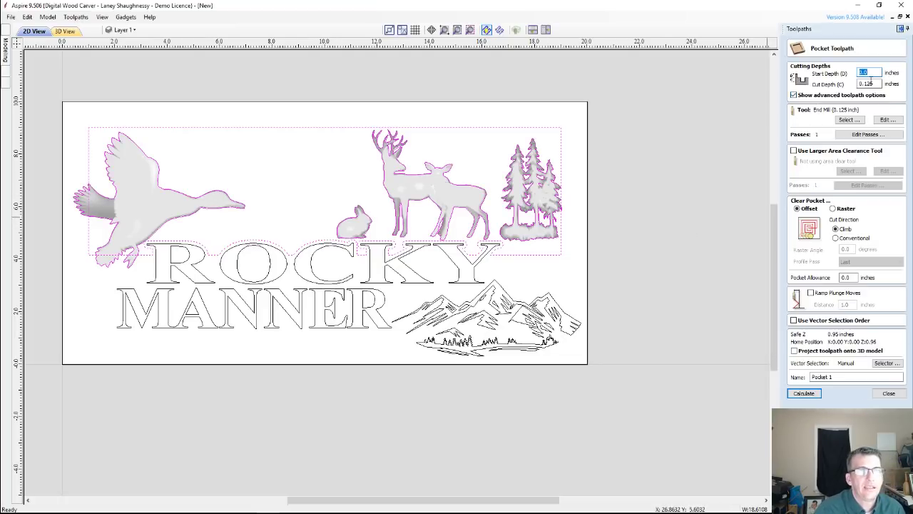
{"action": "double_click", "coordinate": [866, 84]}
{"action": "type", "text": "0.4463"}
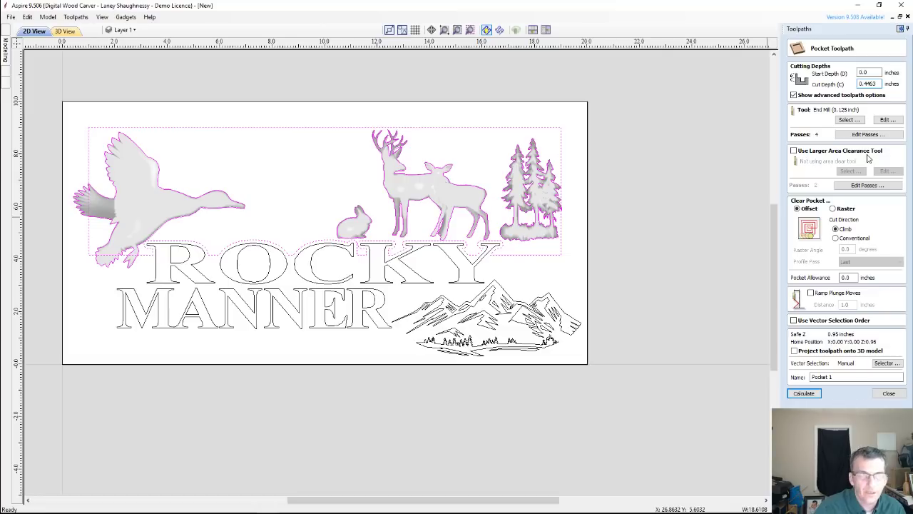
{"action": "left_click", "coordinate": [805, 393]}
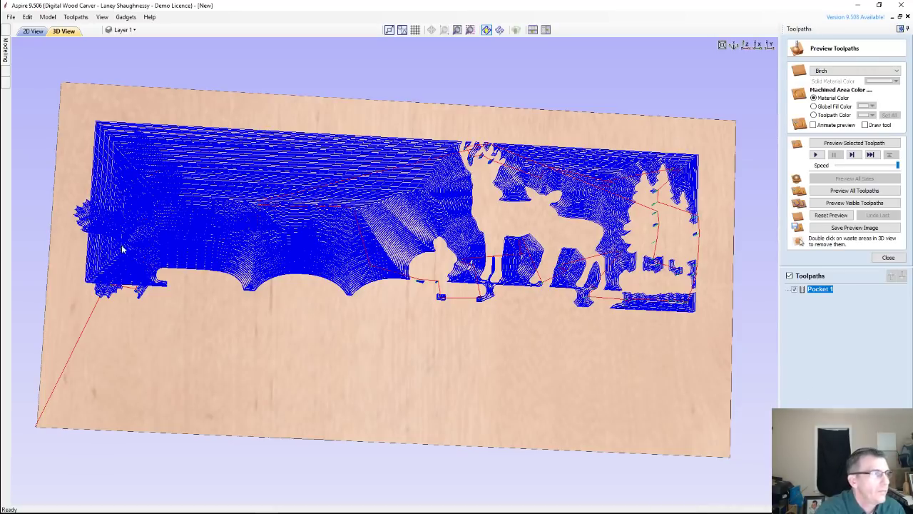
Step: Inspect the pocket toolpath around the duck in the 2D view, hide Pocket 1, and clear the vector selection
{"action": "left_click", "coordinate": [33, 31]}
{"action": "scroll", "coordinate": [83, 212], "scroll_direction": "up", "scroll_amount": 4}
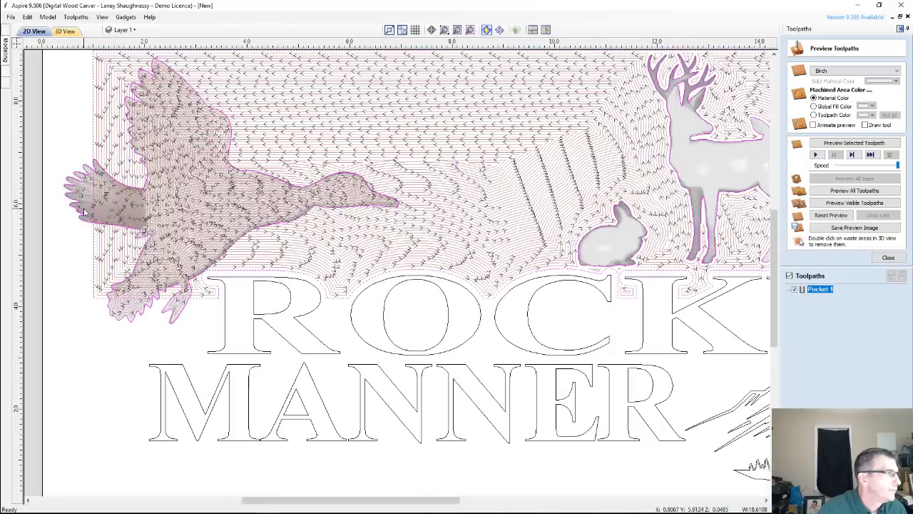
{"action": "scroll", "coordinate": [143, 214], "scroll_direction": "down", "scroll_amount": 3}
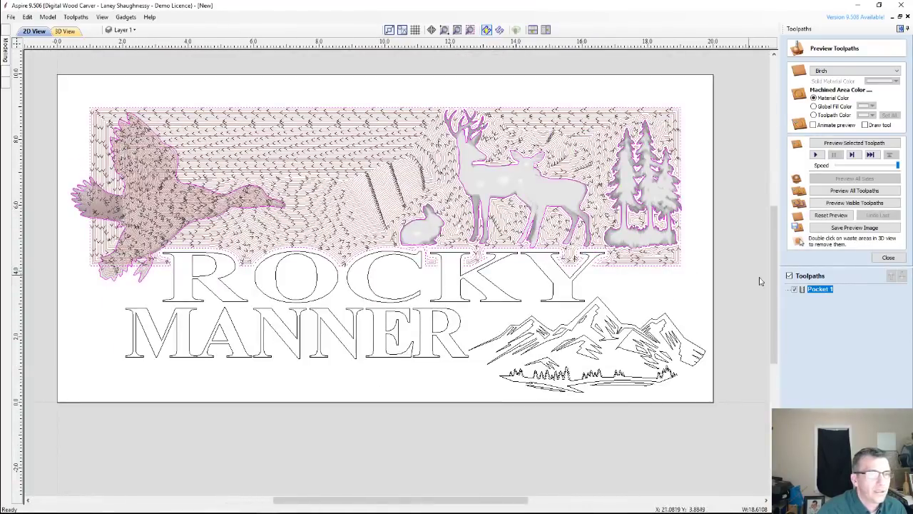
{"action": "left_click", "coordinate": [795, 289]}
{"action": "scroll", "coordinate": [19, 171], "scroll_direction": "up", "scroll_amount": 2}
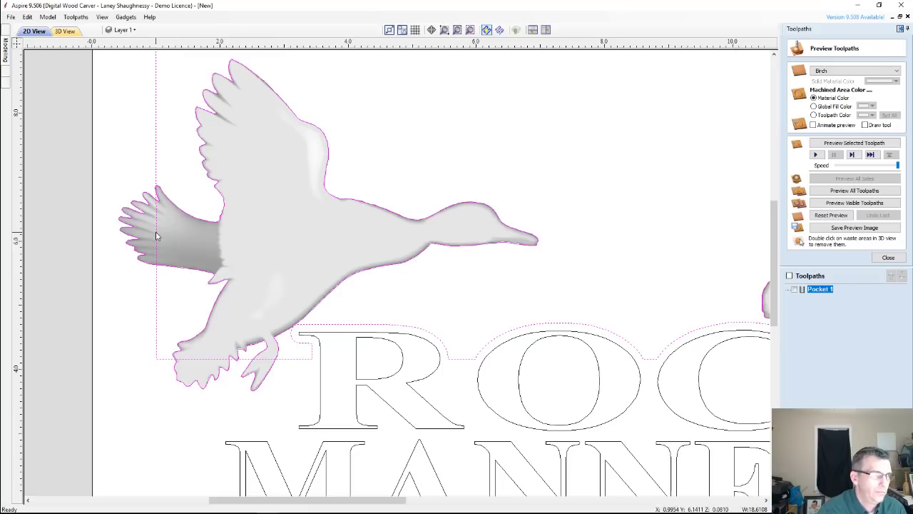
{"action": "scroll", "coordinate": [157, 237], "scroll_direction": "up", "scroll_amount": 1}
{"action": "scroll", "coordinate": [157, 235], "scroll_direction": "down", "scroll_amount": 1}
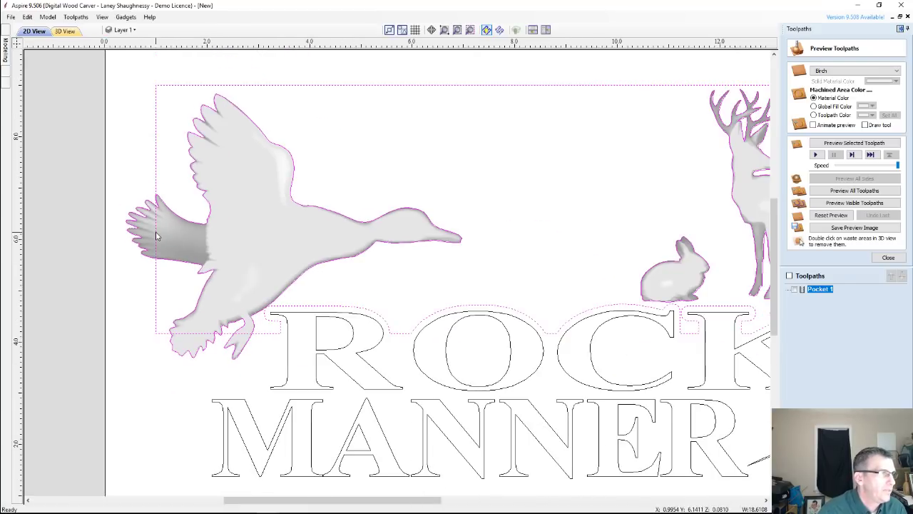
{"action": "left_click", "coordinate": [164, 201]}
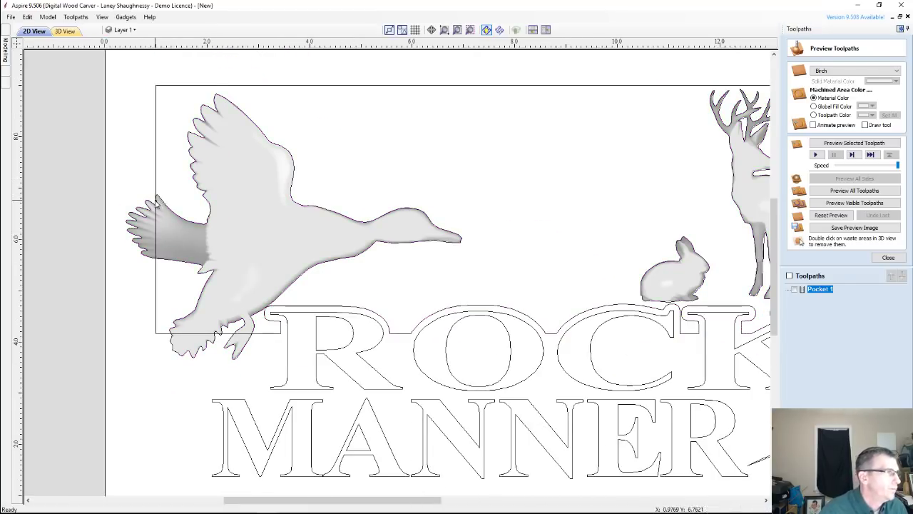
{"action": "scroll", "coordinate": [163, 207], "scroll_direction": "up", "scroll_amount": 2}
{"action": "scroll", "coordinate": [157, 231], "scroll_direction": "up", "scroll_amount": 2}
{"action": "scroll", "coordinate": [157, 231], "scroll_direction": "up", "scroll_amount": 1}
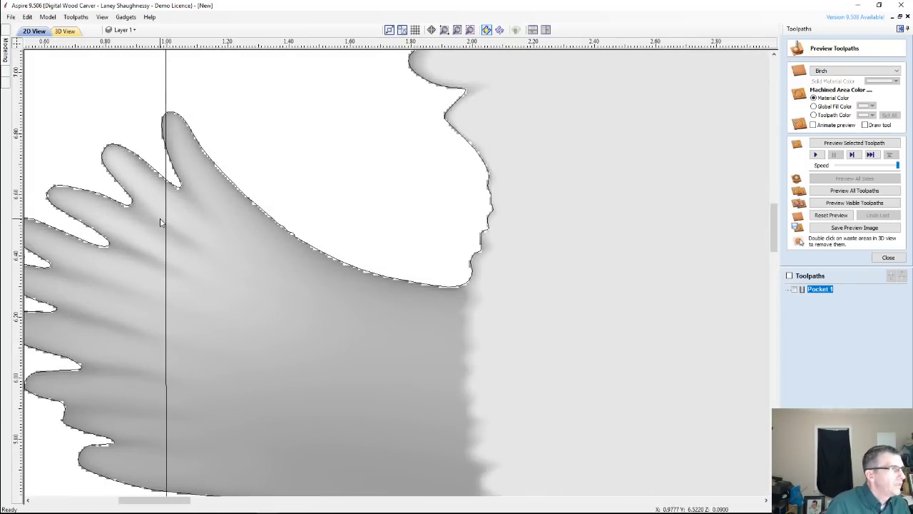
{"action": "mouse_move", "coordinate": [8, 52]}
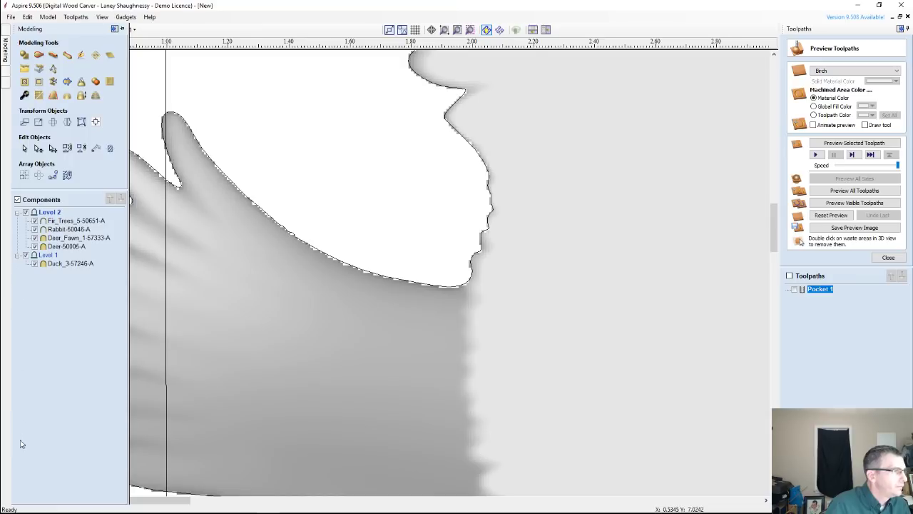
{"action": "mouse_move", "coordinate": [4, 30]}
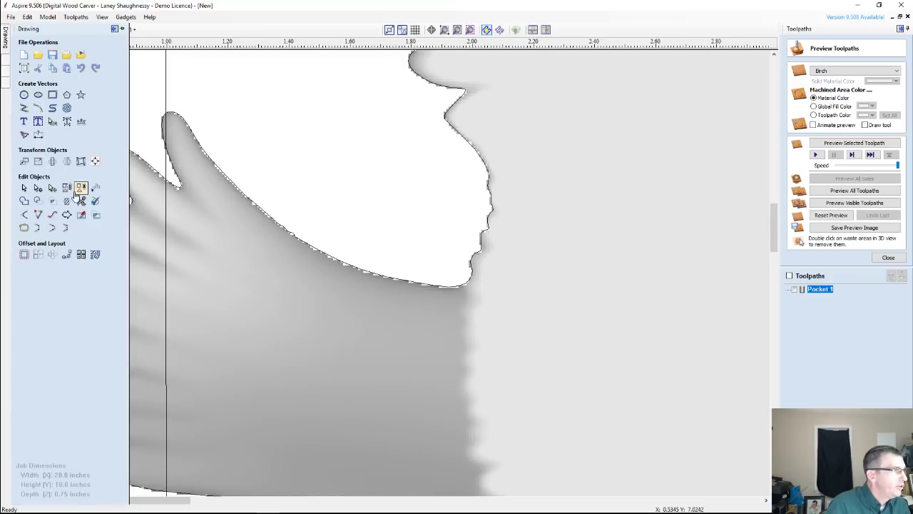
{"action": "left_click", "coordinate": [82, 201]}
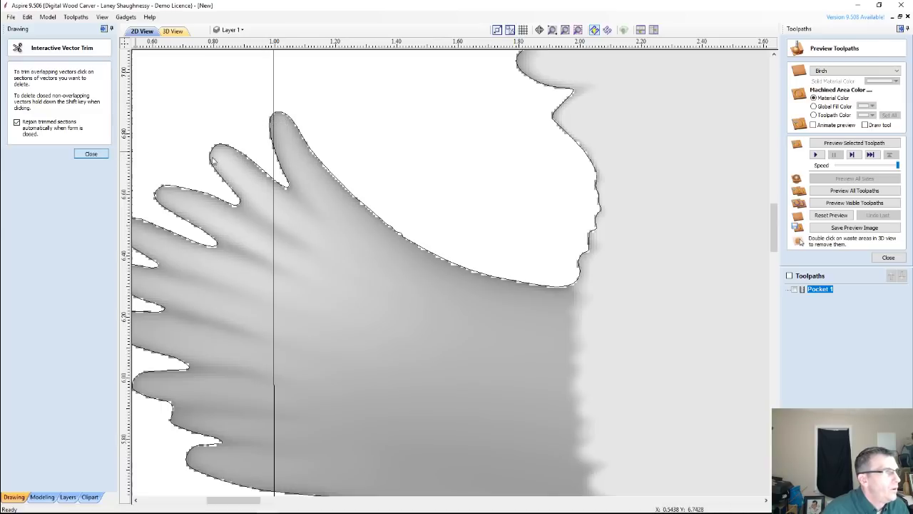
{"action": "left_click", "coordinate": [91, 153]}
Step: Trim away the parts of the border frame that lie inside the duck outline, using the outline as the boundary
{"action": "left_click", "coordinate": [312, 151]}
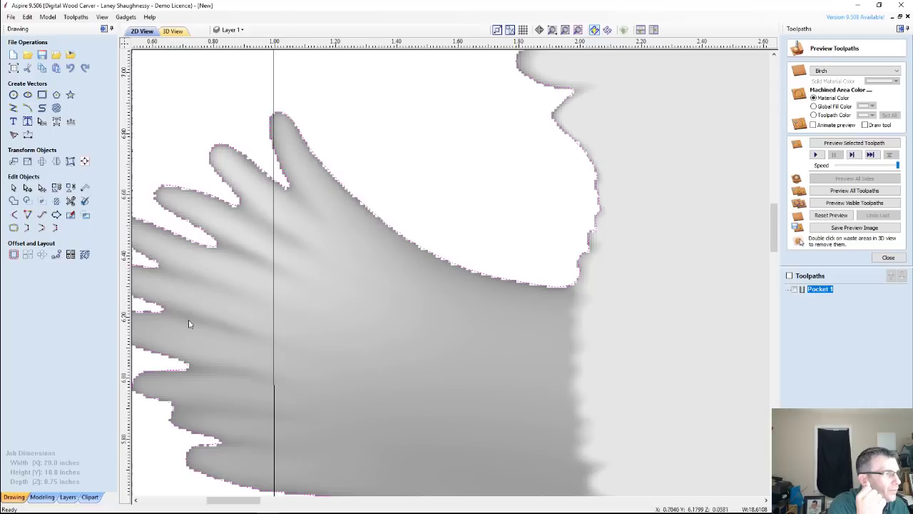
{"action": "scroll", "coordinate": [255, 266], "scroll_direction": "down", "scroll_amount": 2}
{"action": "scroll", "coordinate": [255, 266], "scroll_direction": "down", "scroll_amount": 2}
{"action": "scroll", "coordinate": [260, 216], "scroll_direction": "down", "scroll_amount": 2}
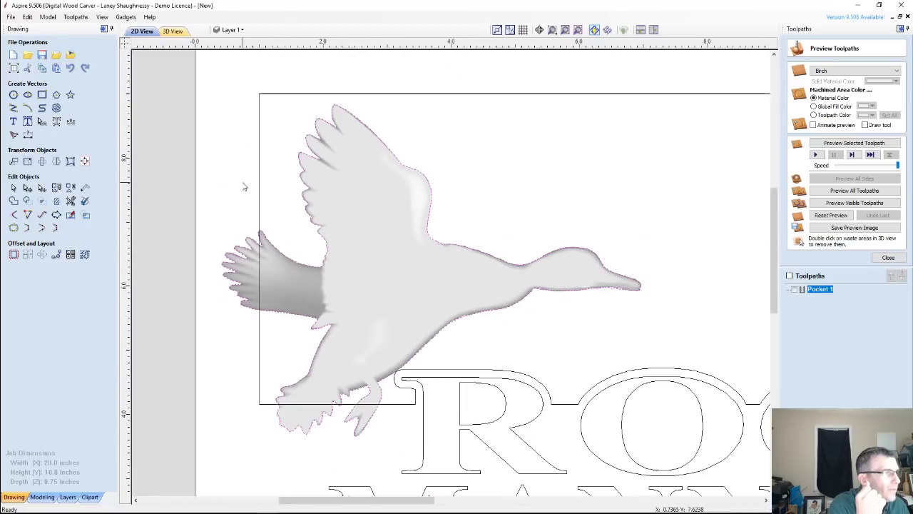
{"action": "left_click", "coordinate": [260, 215]}
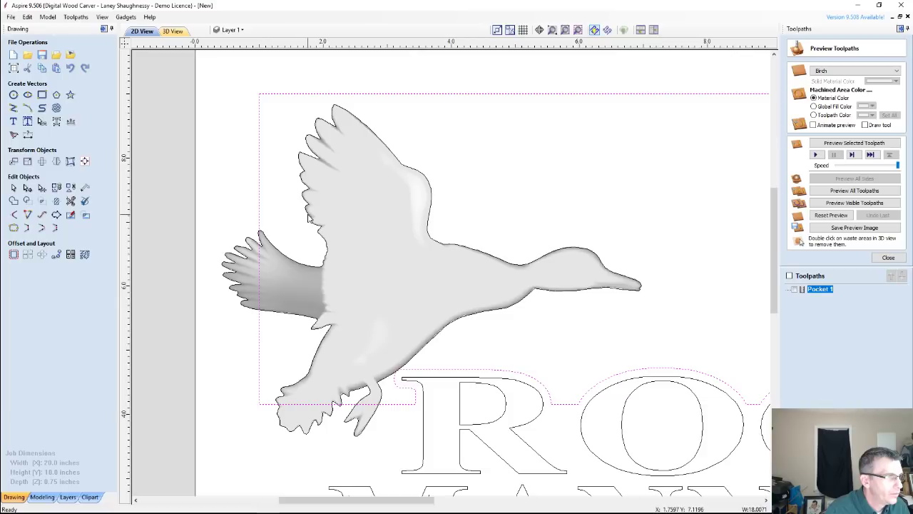
{"action": "left_click", "coordinate": [309, 218]}
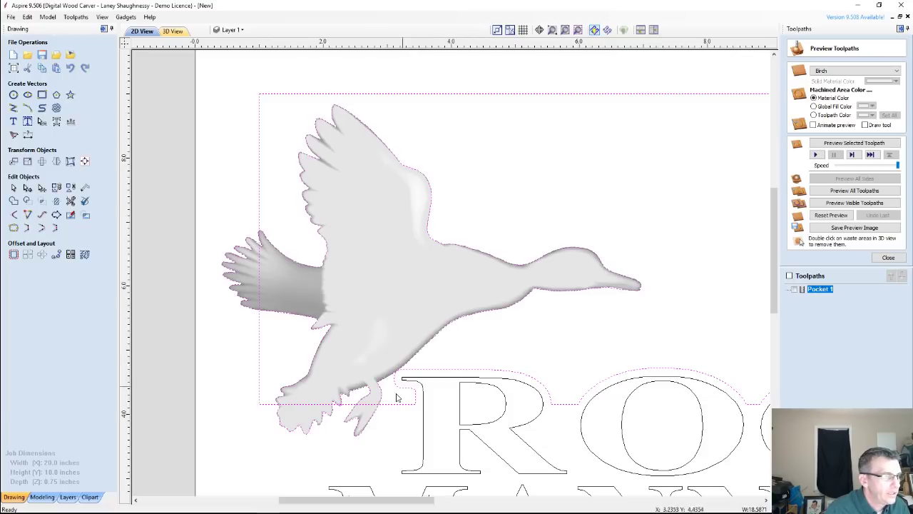
{"action": "left_click", "coordinate": [56, 200]}
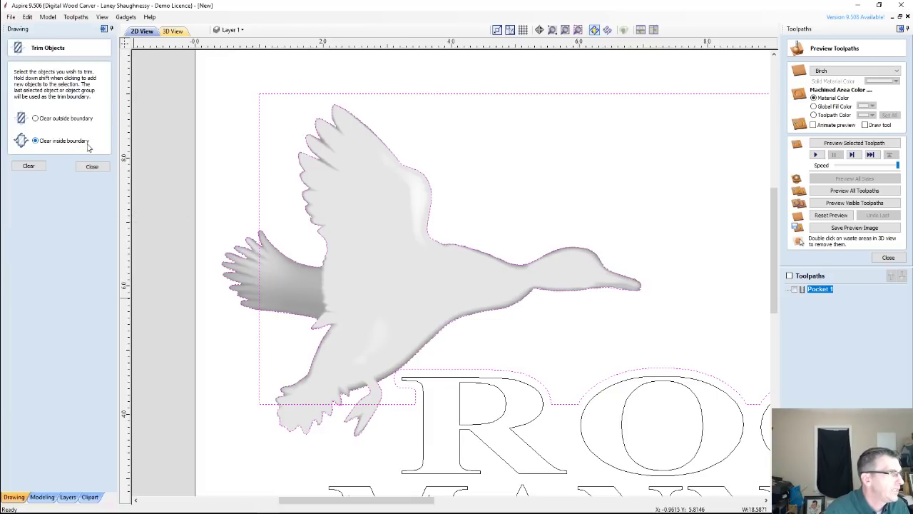
{"action": "left_click", "coordinate": [29, 165]}
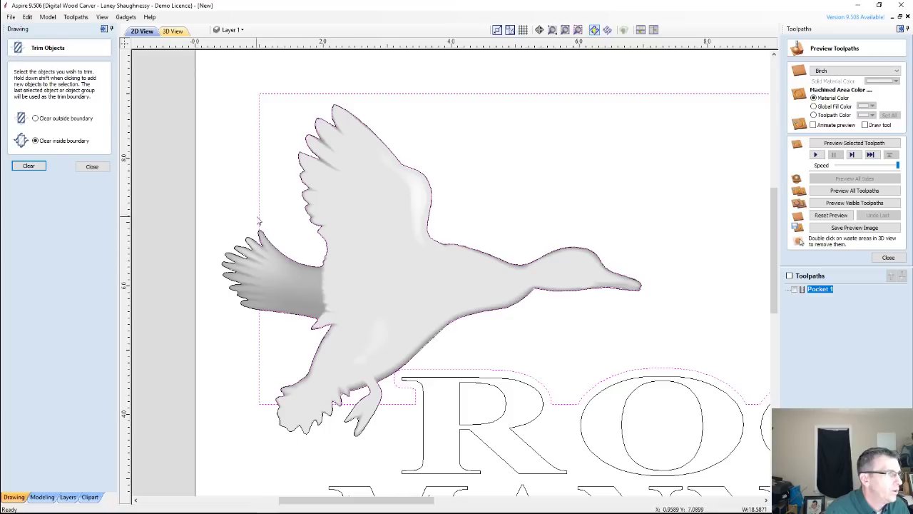
Step: Select the trimmed border sections around the duck's tail and feet to check them, and close the Trim Objects tool
{"action": "left_click", "coordinate": [262, 216]}
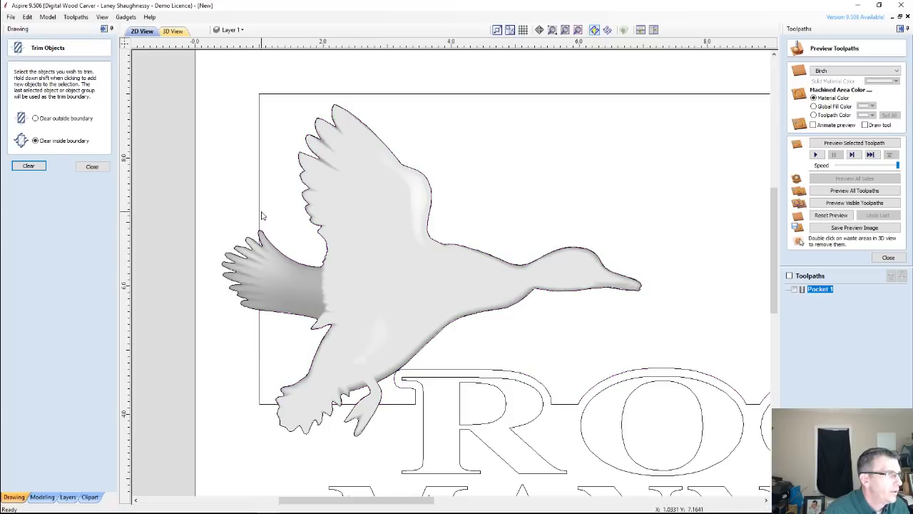
{"action": "left_click", "coordinate": [260, 215]}
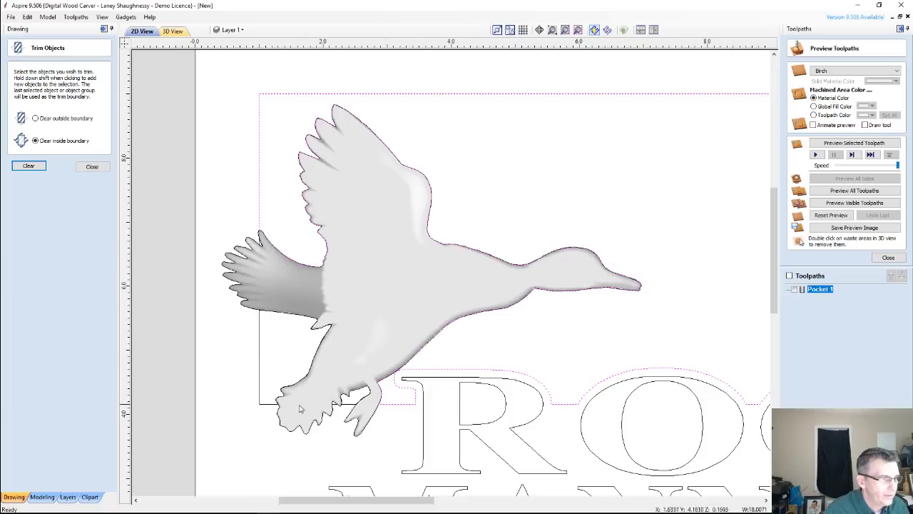
{"action": "left_click", "coordinate": [259, 402]}
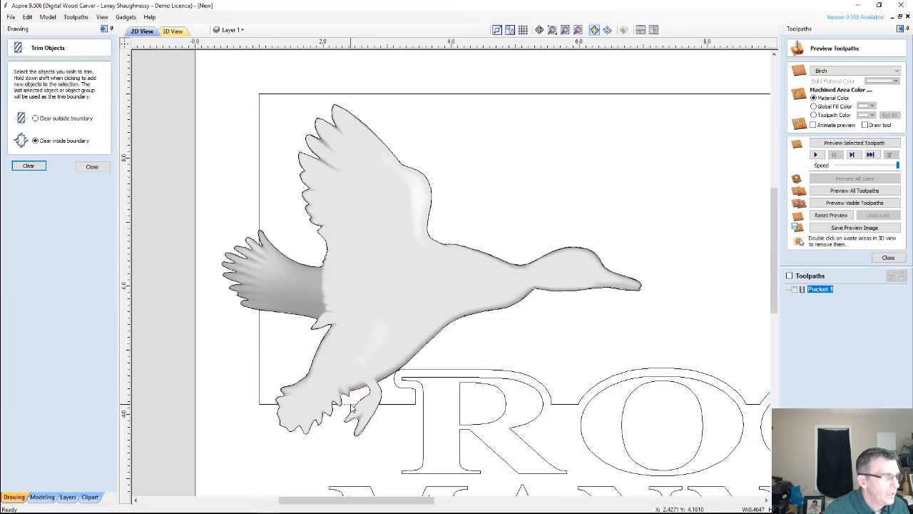
{"action": "left_click", "coordinate": [92, 166]}
{"action": "scroll", "coordinate": [295, 210], "scroll_direction": "down", "scroll_amount": 5}
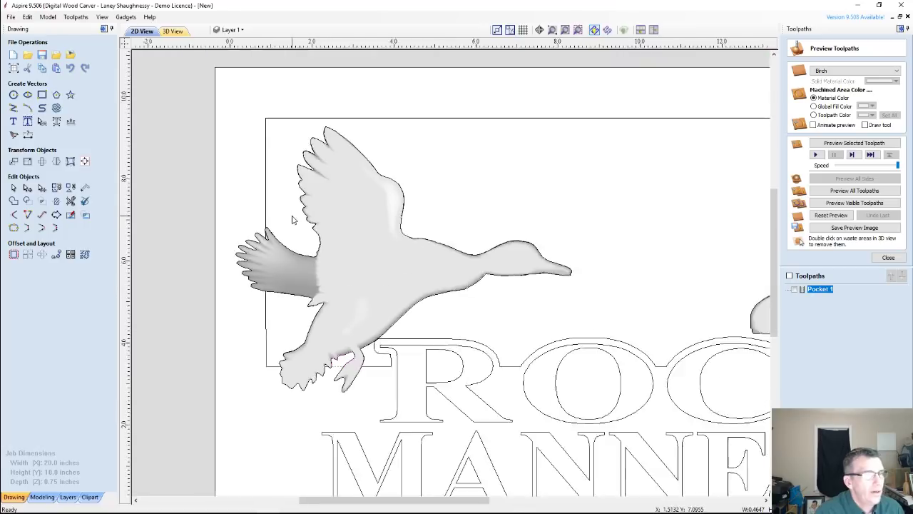
{"action": "scroll", "coordinate": [369, 232], "scroll_direction": "up", "scroll_amount": 2}
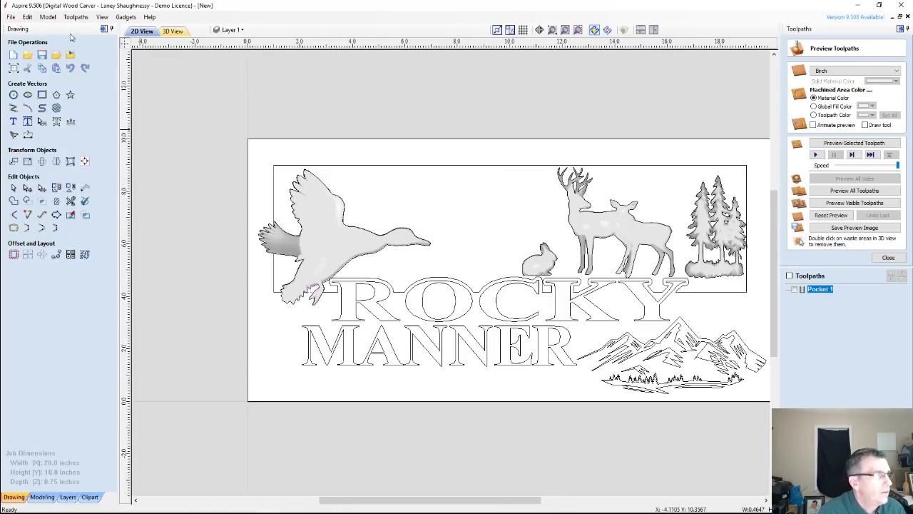
Step: Recalculate Pocket 1 using the trimmed border frame and the duck, deer, rabbit and tree outlines as its vectors
{"action": "left_click", "coordinate": [104, 30]}
{"action": "left_click", "coordinate": [331, 167]}
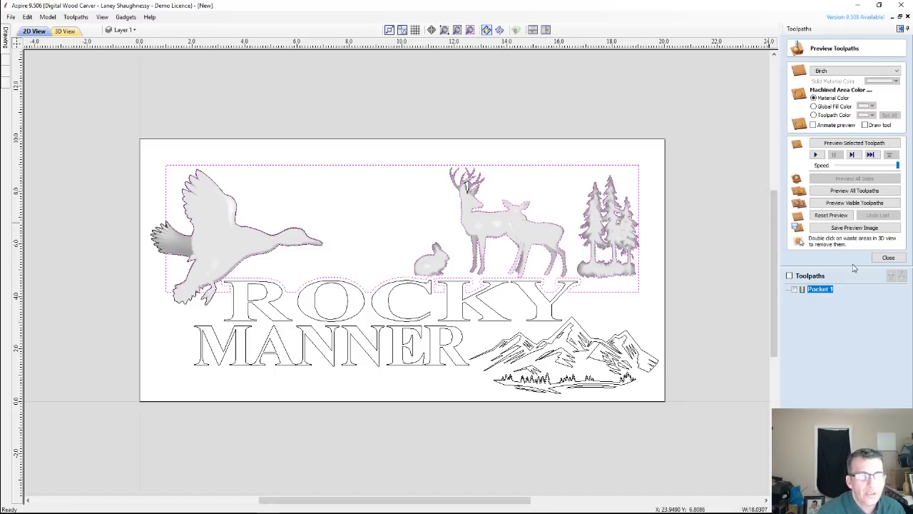
{"action": "double_click", "coordinate": [820, 289]}
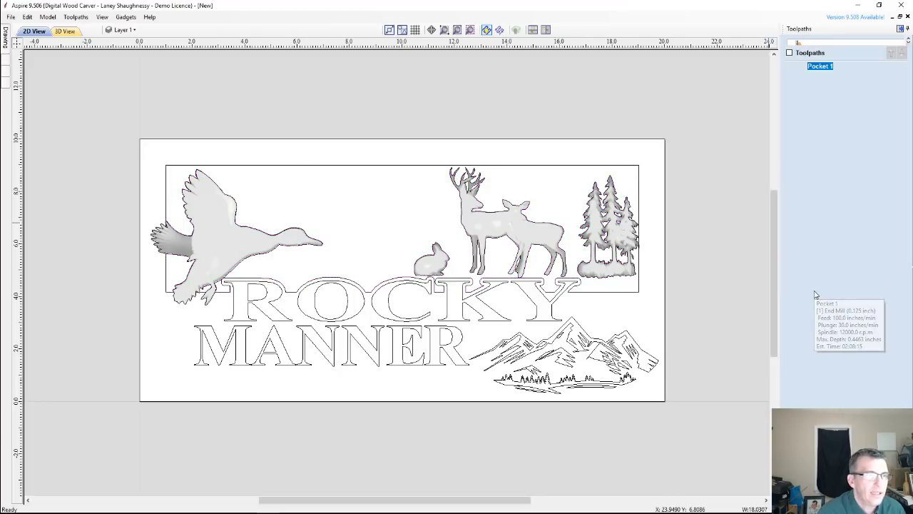
{"action": "left_click", "coordinate": [232, 166]}
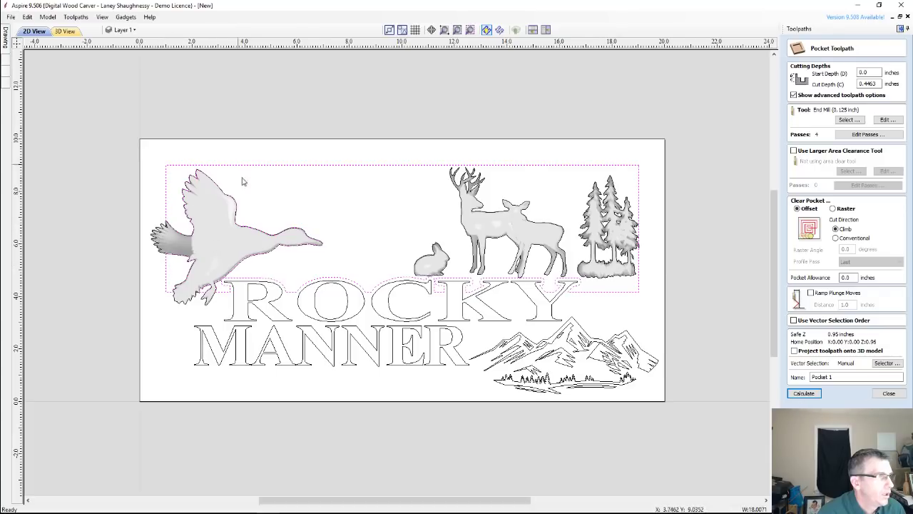
{"action": "left_click", "coordinate": [483, 213], "text": "shift"}
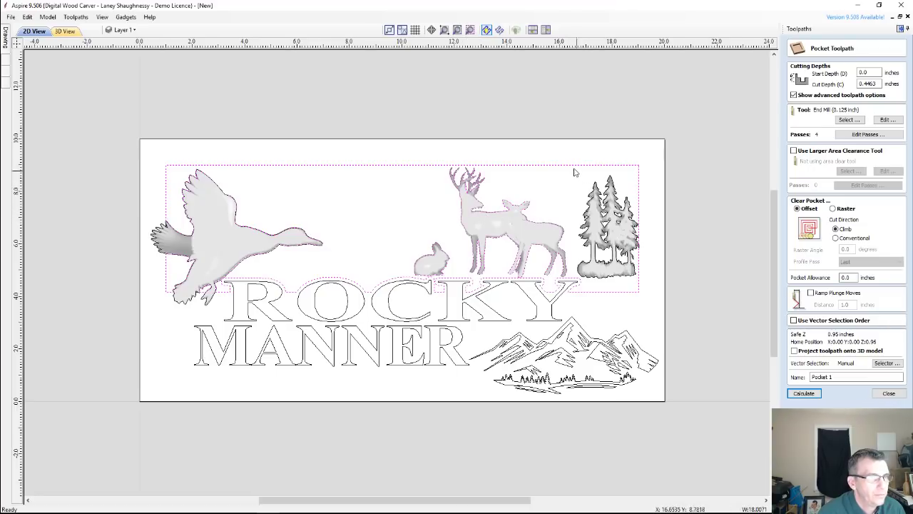
{"action": "left_click", "coordinate": [612, 255], "text": "shift"}
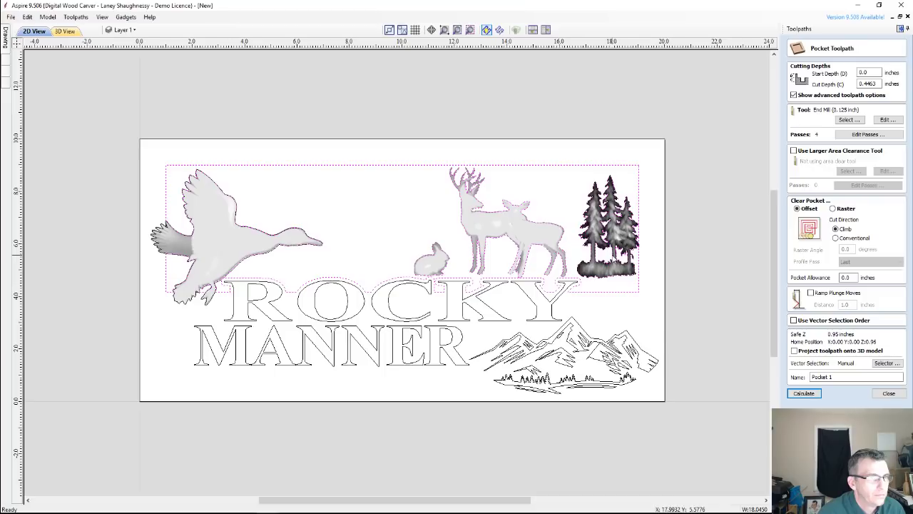
{"action": "left_click", "coordinate": [616, 236], "text": "shift"}
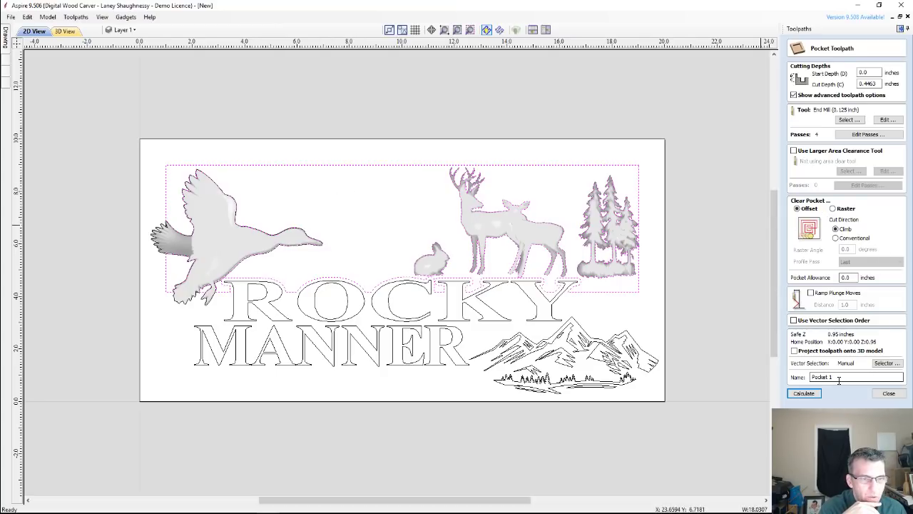
{"action": "left_click", "coordinate": [798, 394]}
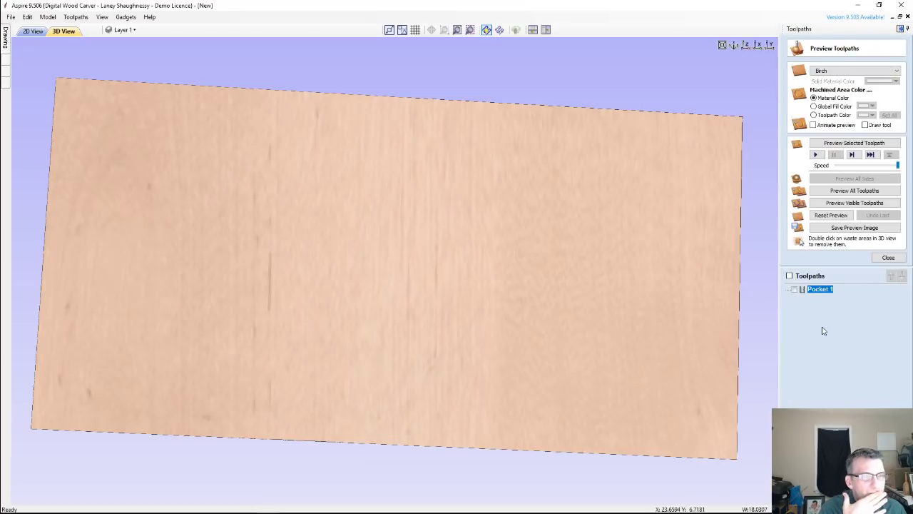
Step: Show the recalculated Pocket 1 toolpath, simulate its cut, and inspect the carved pocket around the animals in the 3D view
{"action": "left_click", "coordinate": [796, 290]}
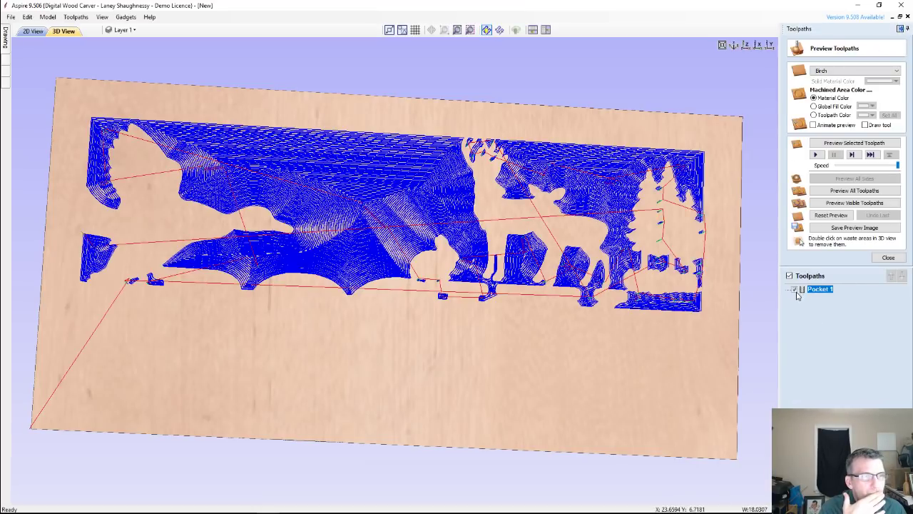
{"action": "left_click", "coordinate": [853, 145]}
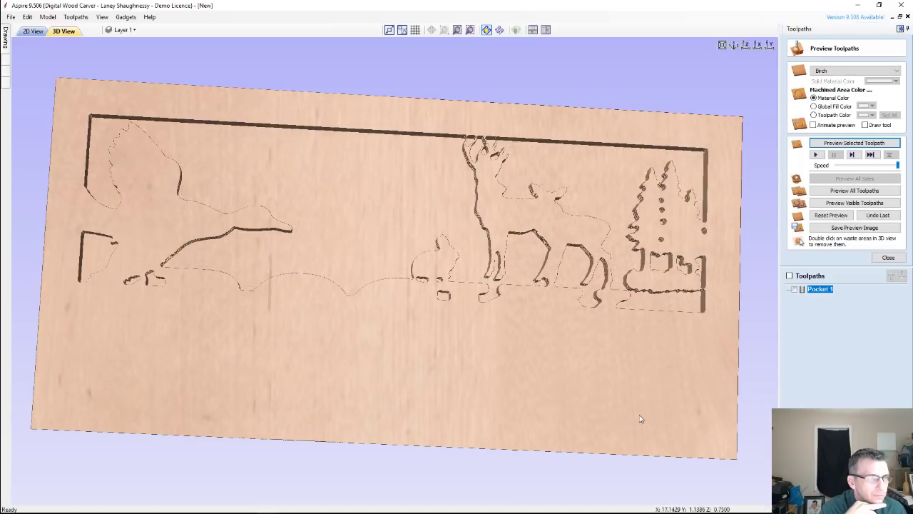
{"action": "left_click_drag", "start_coordinate": [642, 419], "coordinate": [637, 386]}
{"action": "left_click_drag", "start_coordinate": [316, 421], "coordinate": [310, 406]}
{"action": "left_click_drag", "start_coordinate": [398, 416], "coordinate": [393, 398]}
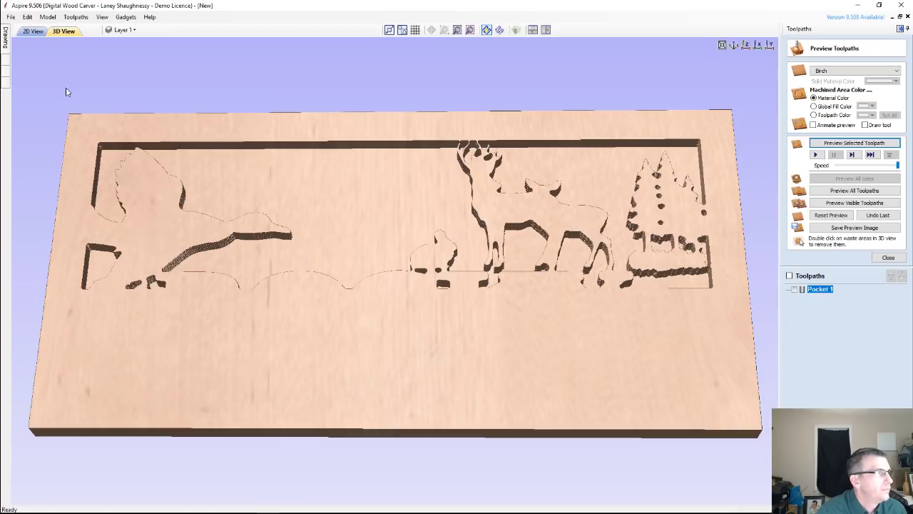
Step: In the 2D view, select the vector outlines of the trees, deer, rabbit and duck without the border frame
{"action": "left_click", "coordinate": [33, 32]}
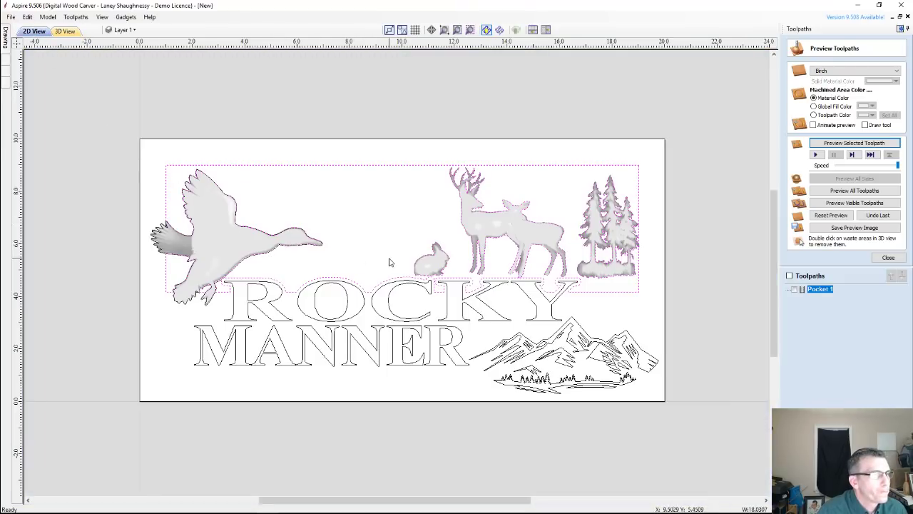
{"action": "left_click", "coordinate": [502, 232]}
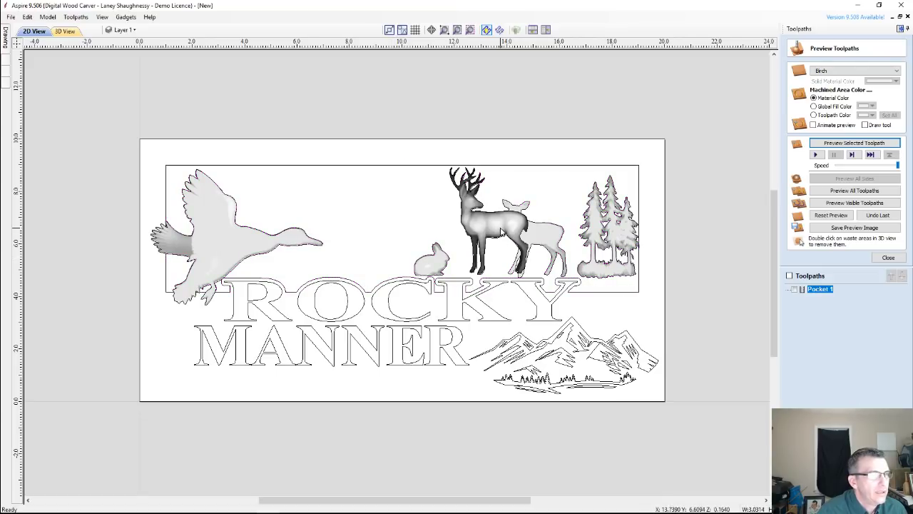
{"action": "left_click", "coordinate": [244, 240]}
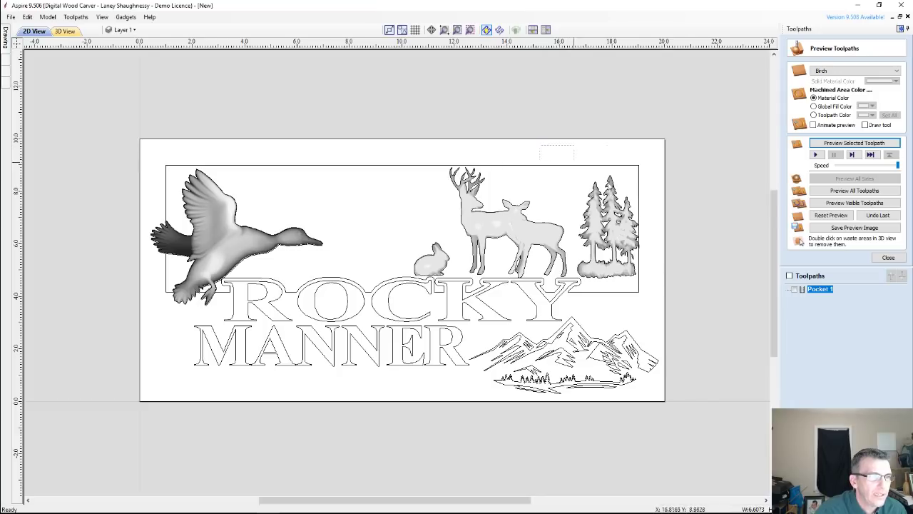
{"action": "left_click", "coordinate": [584, 246]}
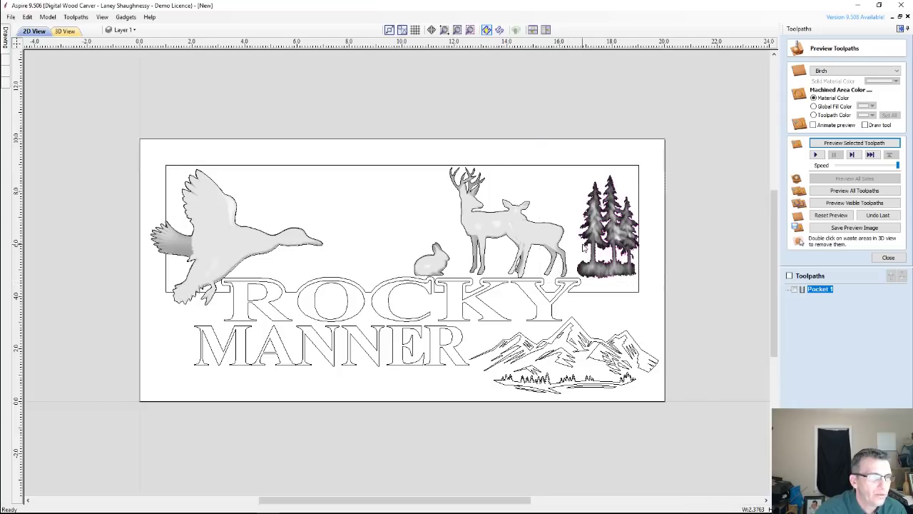
{"action": "left_click", "coordinate": [519, 215]}
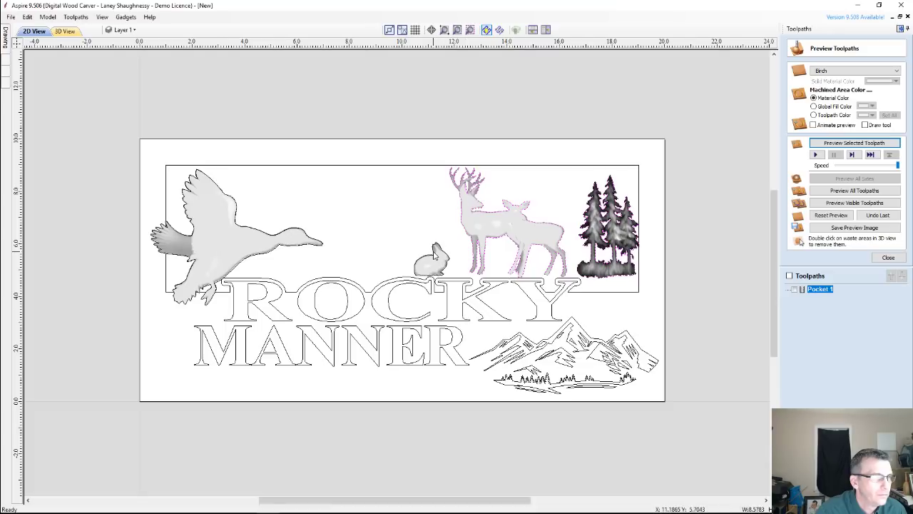
{"action": "left_click", "coordinate": [153, 234]}
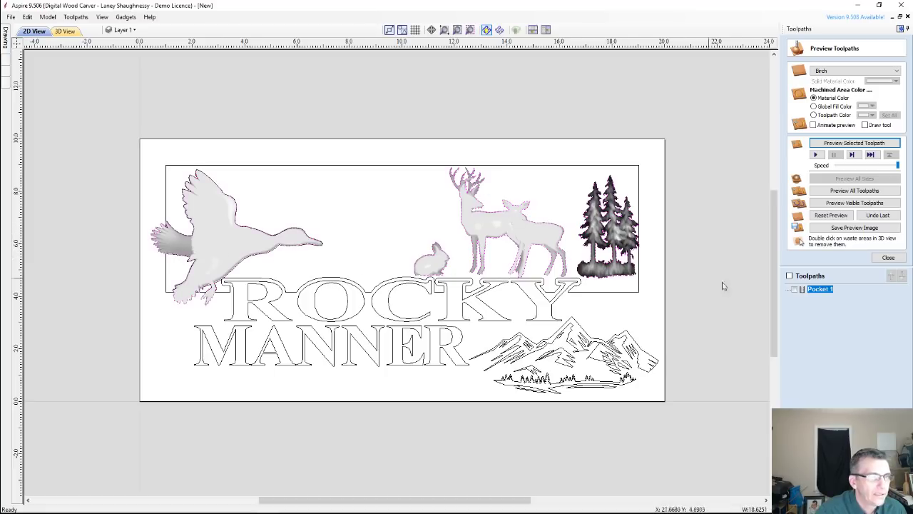
Step: Close the toolpath preview and start a rough machining toolpath with the 0.125 inch end mill
{"action": "left_click", "coordinate": [889, 257]}
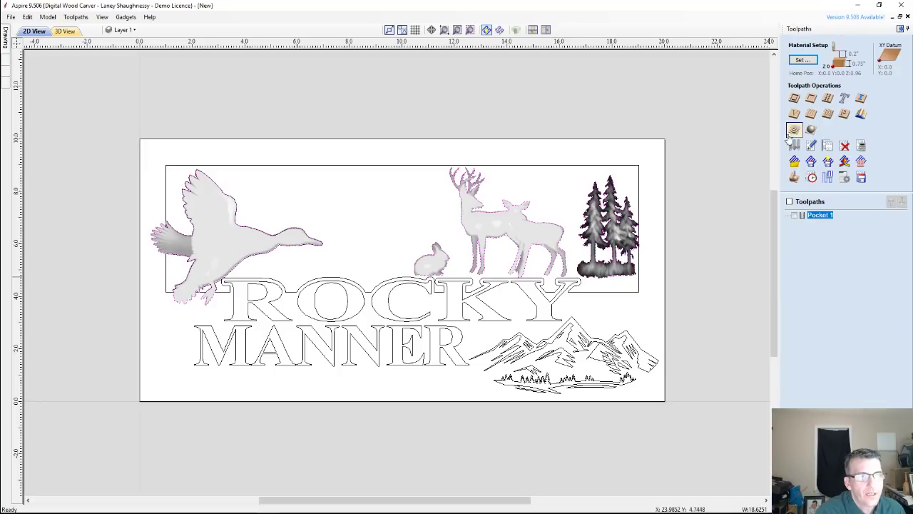
{"action": "left_click", "coordinate": [794, 129]}
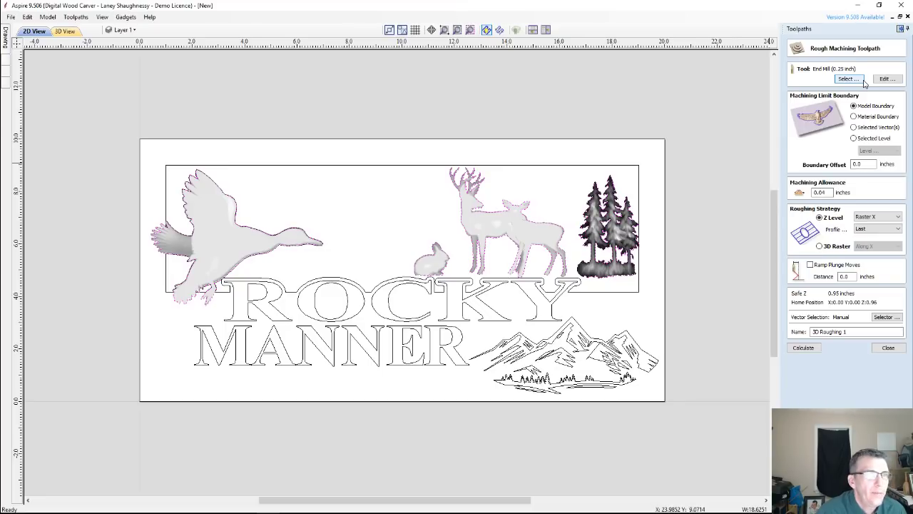
{"action": "left_click", "coordinate": [853, 79]}
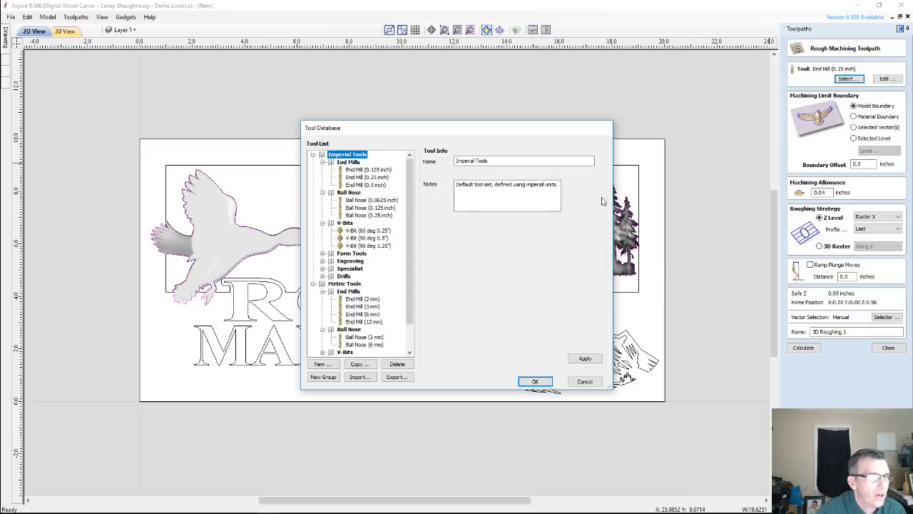
{"action": "left_click", "coordinate": [361, 170]}
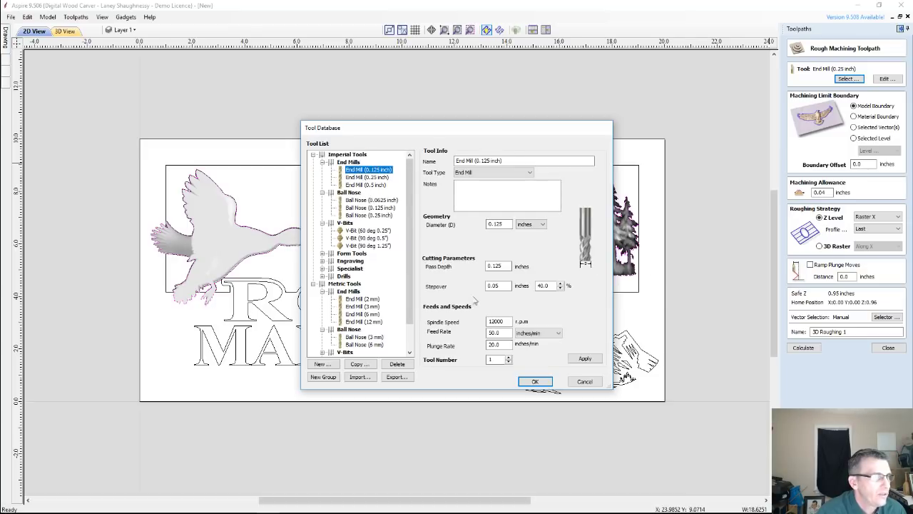
{"action": "left_click", "coordinate": [534, 381]}
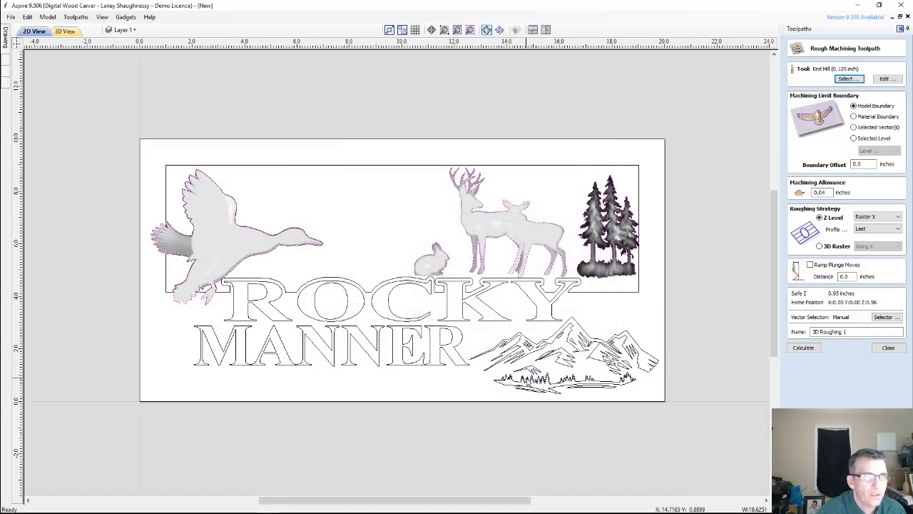
Step: Limit the rough machining to the selected vectors with a 0.125 inch boundary offset, and try to calculate the toolpath
{"action": "left_click", "coordinate": [854, 128]}
{"action": "left_click", "coordinate": [861, 163]}
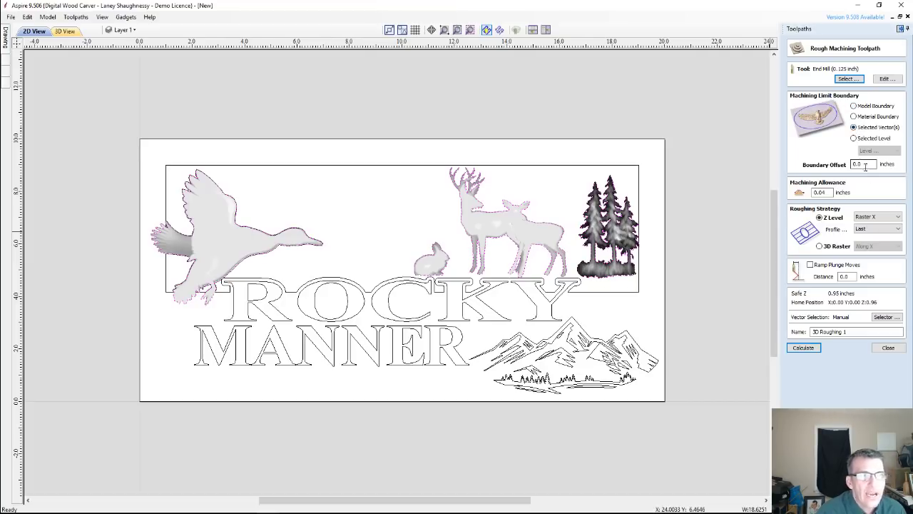
{"action": "double_click", "coordinate": [858, 164]}
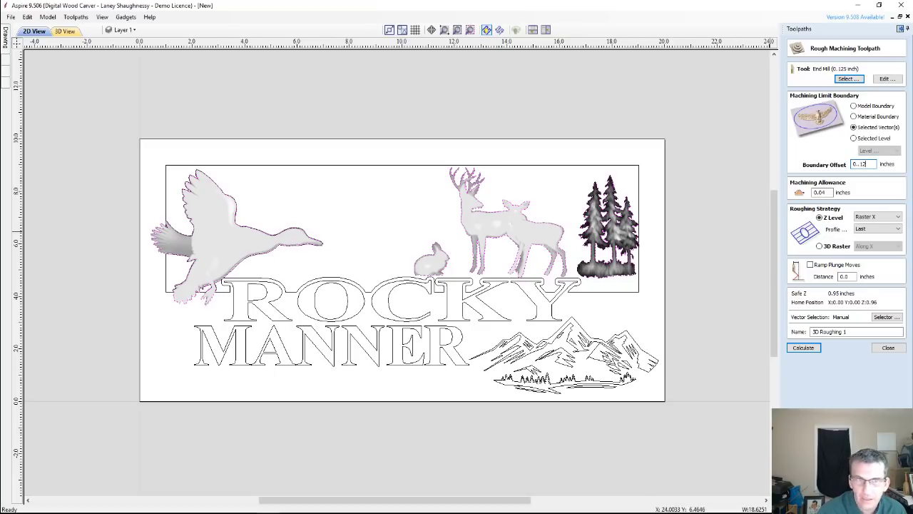
{"action": "key", "text": "BackSpace"}
{"action": "key", "text": "BackSpace"}
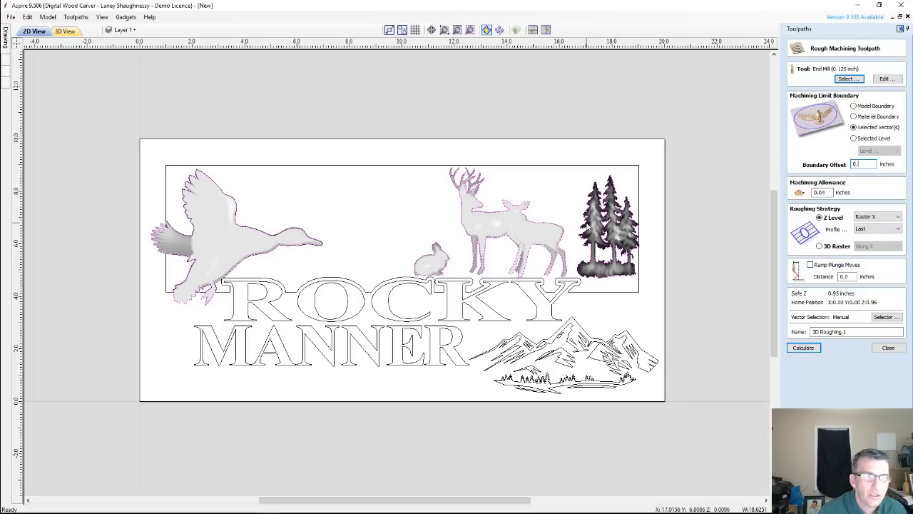
{"action": "type", "text": "125"}
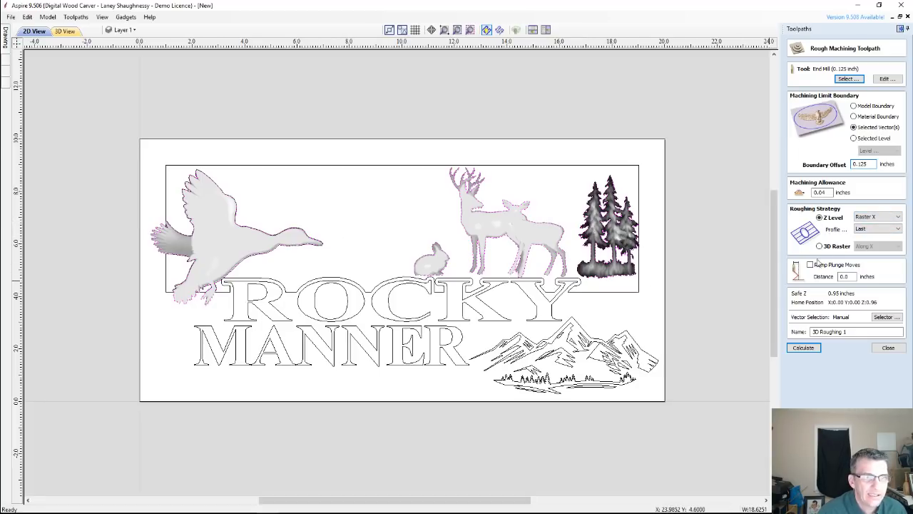
{"action": "left_click", "coordinate": [805, 347]}
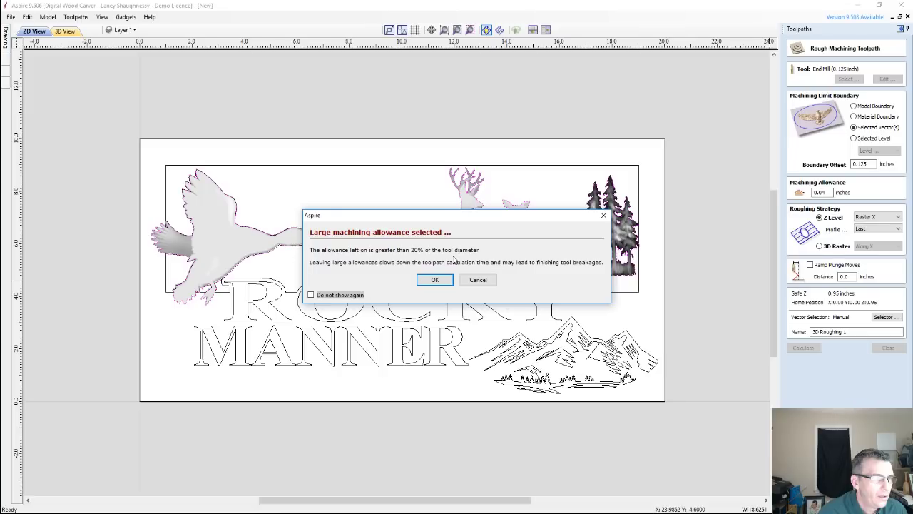
{"action": "left_click", "coordinate": [477, 280]}
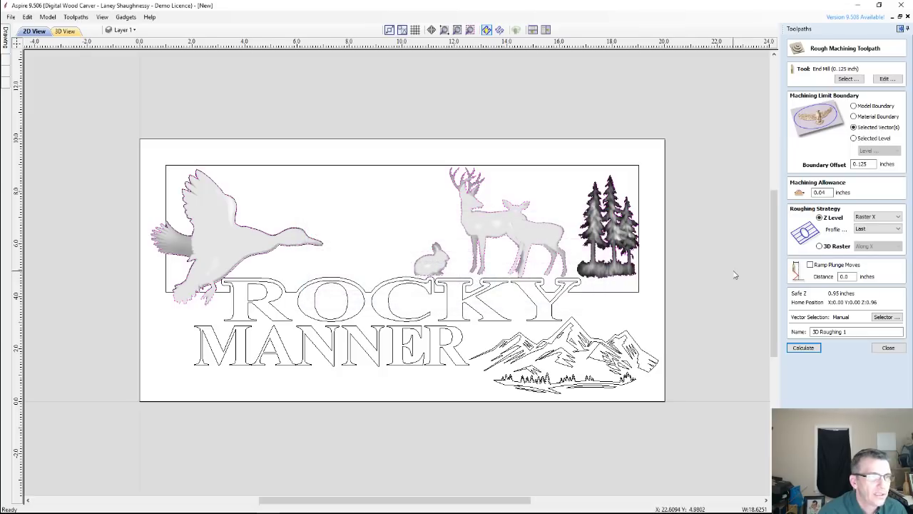
Step: Set the roughing boundary offset to 0.125 multiplied by .02 inches
{"action": "left_click_drag", "start_coordinate": [858, 165], "coordinate": [884, 165]}
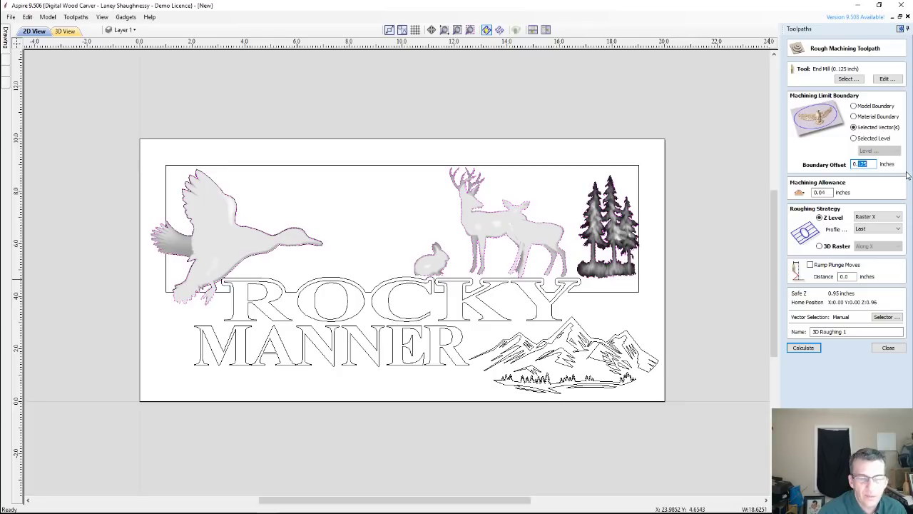
{"action": "left_click", "coordinate": [872, 165]}
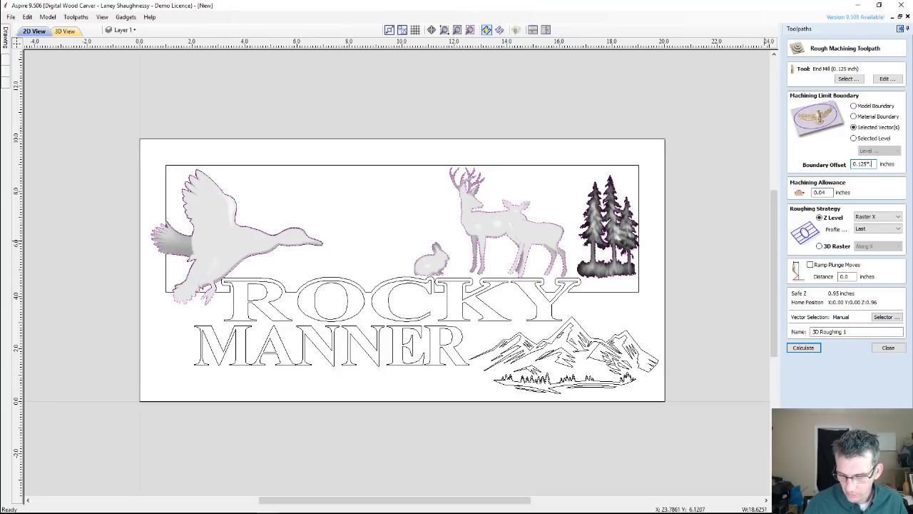
{"action": "type", "text": "2"}
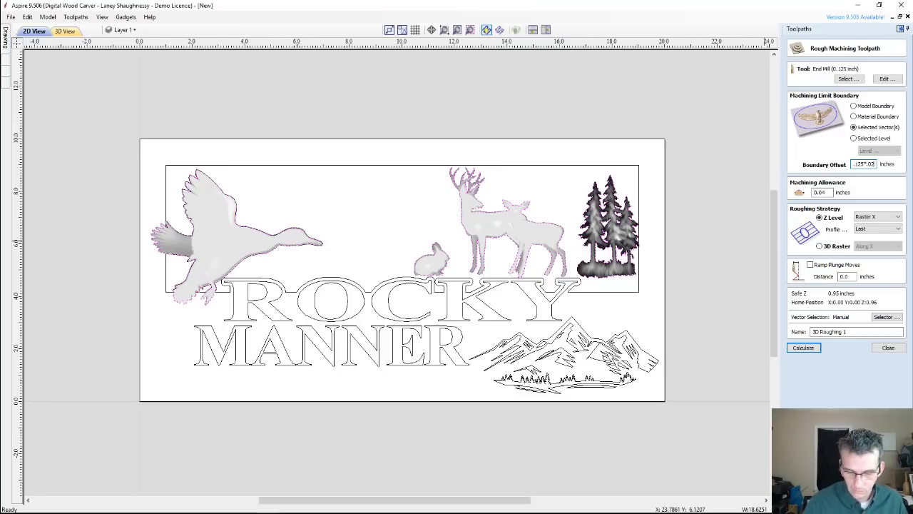
{"action": "key", "text": "Return"}
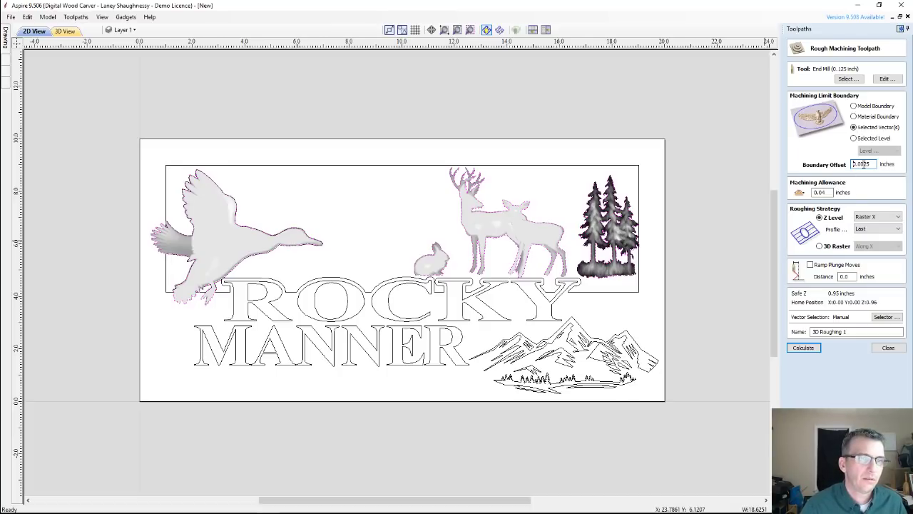
Step: Set the roughing boundary offset to .125*.2 inches, try to calculate the toolpath and cancel the calculation
{"action": "double_click", "coordinate": [860, 164]}
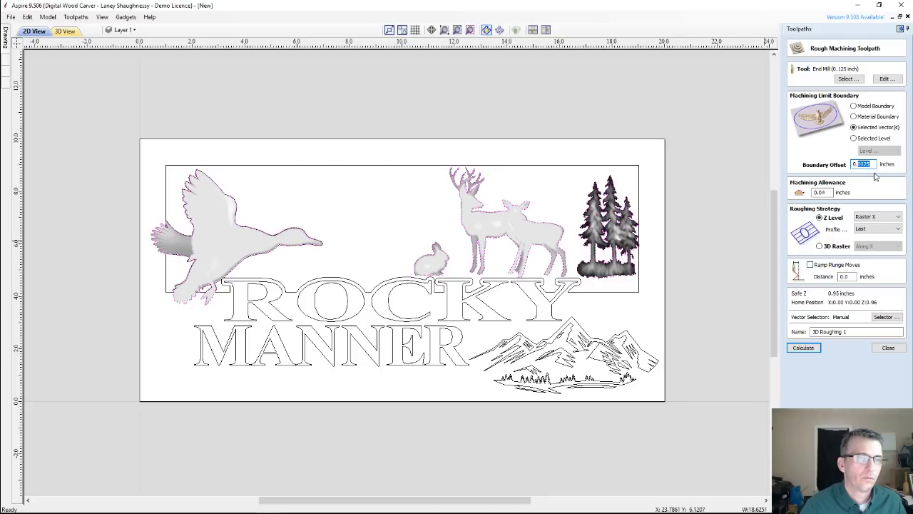
{"action": "left_click_drag", "start_coordinate": [860, 167], "coordinate": [853, 165]}
{"action": "key", "text": "BackSpace"}
{"action": "type", "text": ".125*2"}
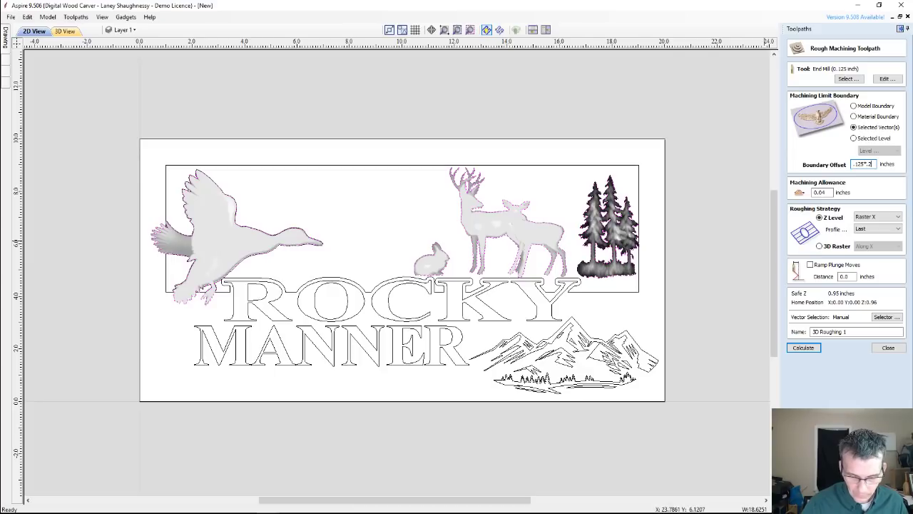
{"action": "type", "text": "5*.2"}
{"action": "key", "text": "equal"}
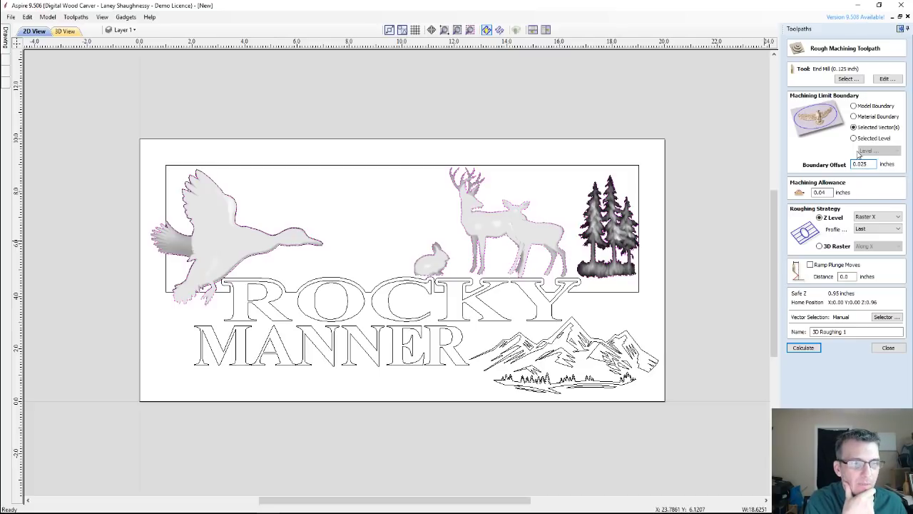
{"action": "left_click", "coordinate": [804, 348]}
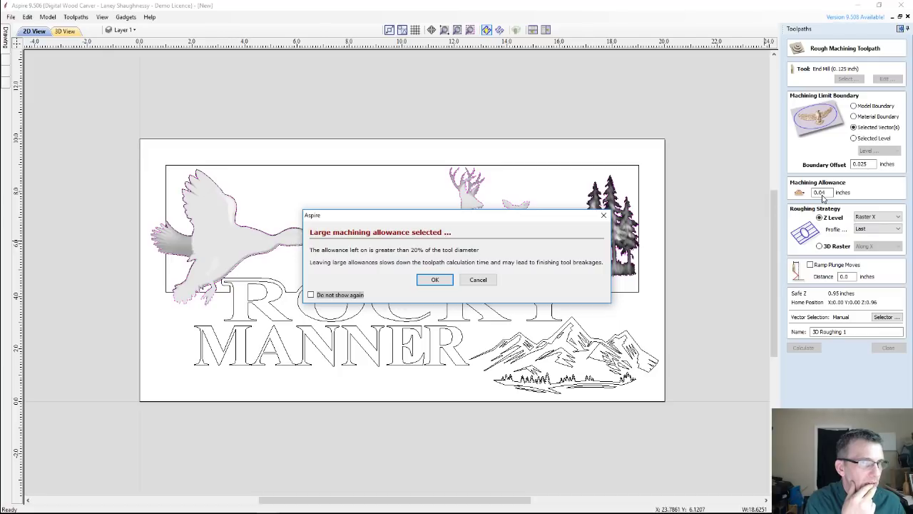
{"action": "left_click", "coordinate": [478, 279]}
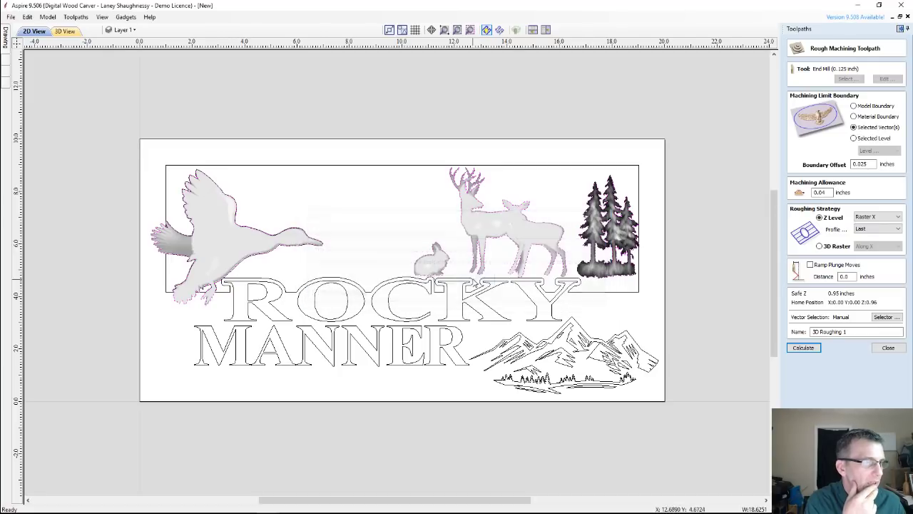
Step: Set the boundary offset to 0.125 inches and the machining allowance to 0.02 inches, then calculate and preview the roughing toolpath
{"action": "double_click", "coordinate": [870, 165]}
{"action": "type", "text": "12"}
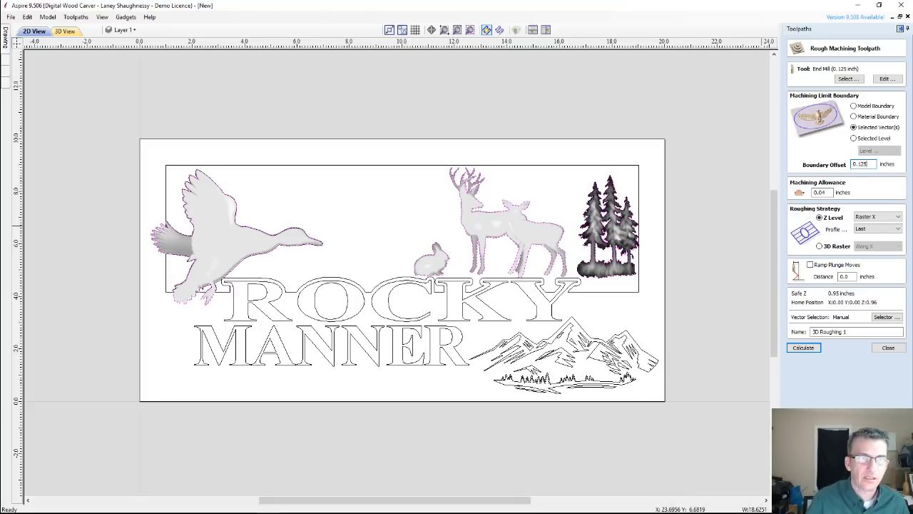
{"action": "double_click", "coordinate": [822, 192]}
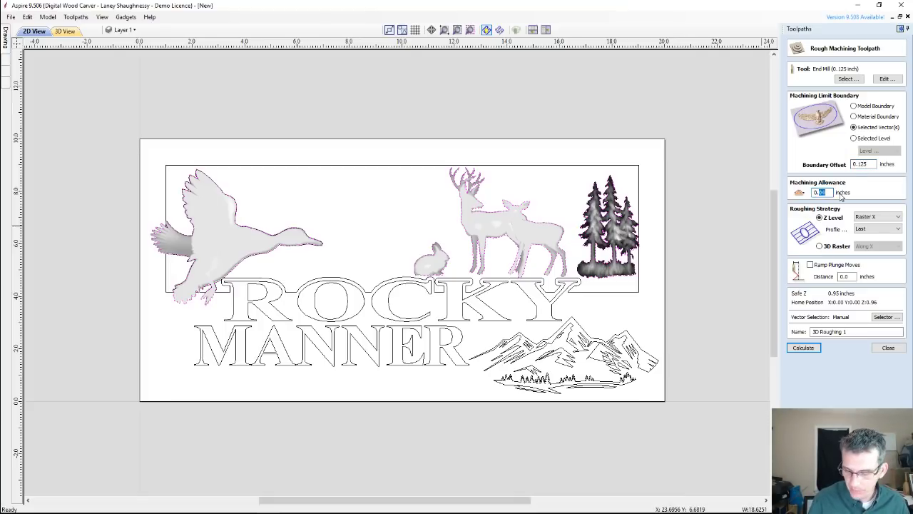
{"action": "type", "text": "2"}
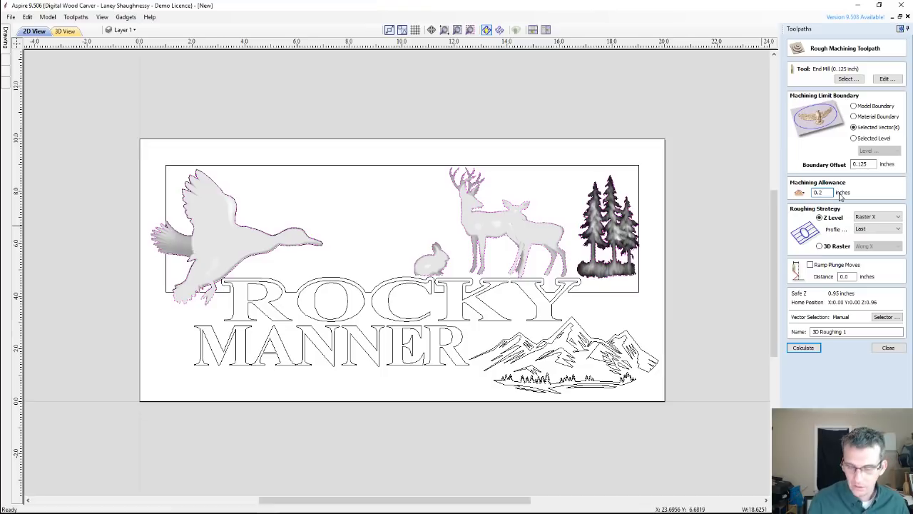
{"action": "key", "text": "BackSpace"}
{"action": "type", "text": "0"}
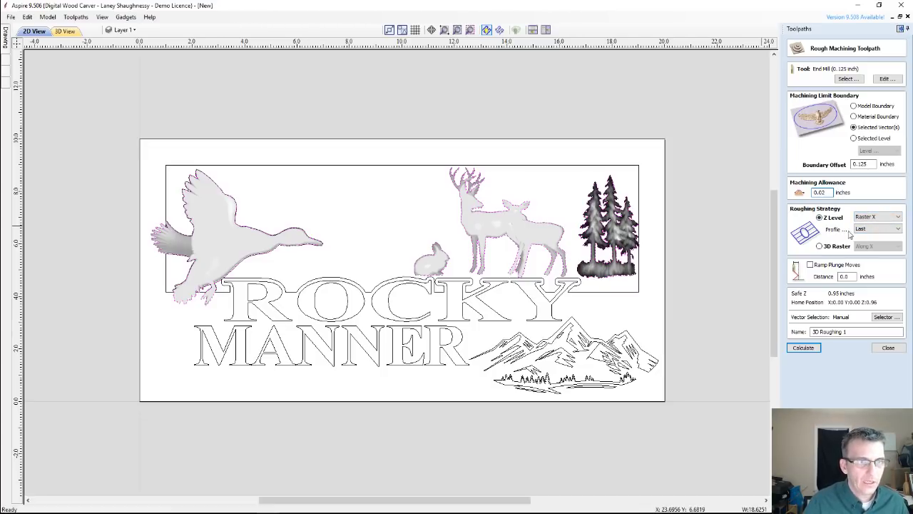
{"action": "left_click", "coordinate": [804, 347]}
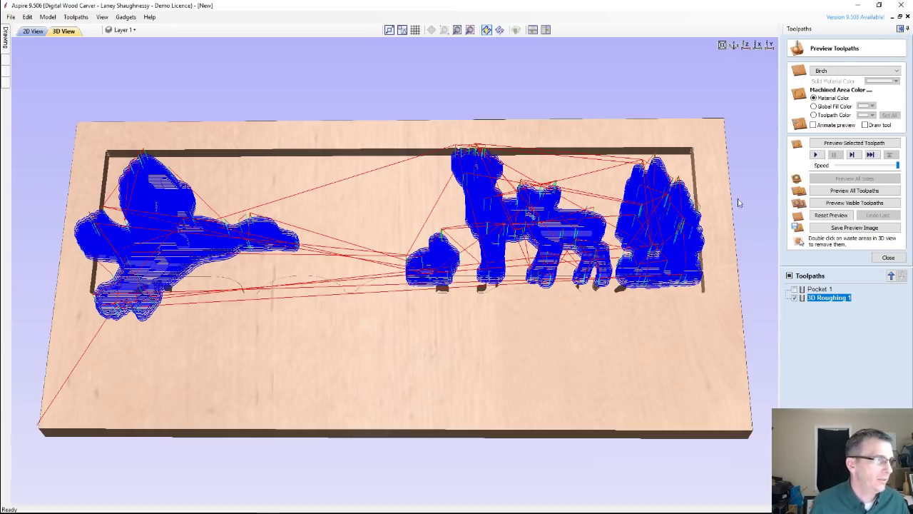
{"action": "left_click", "coordinate": [855, 143]}
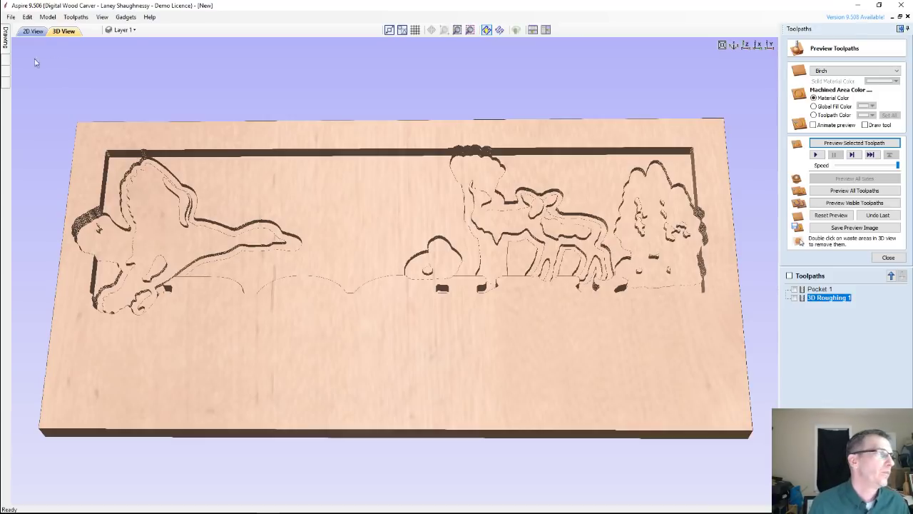
Step: Reopen the 3D Roughing 1 toolpath, add the border frame to its selected vectors in the 2D view, and recalculate it
{"action": "left_click", "coordinate": [33, 31]}
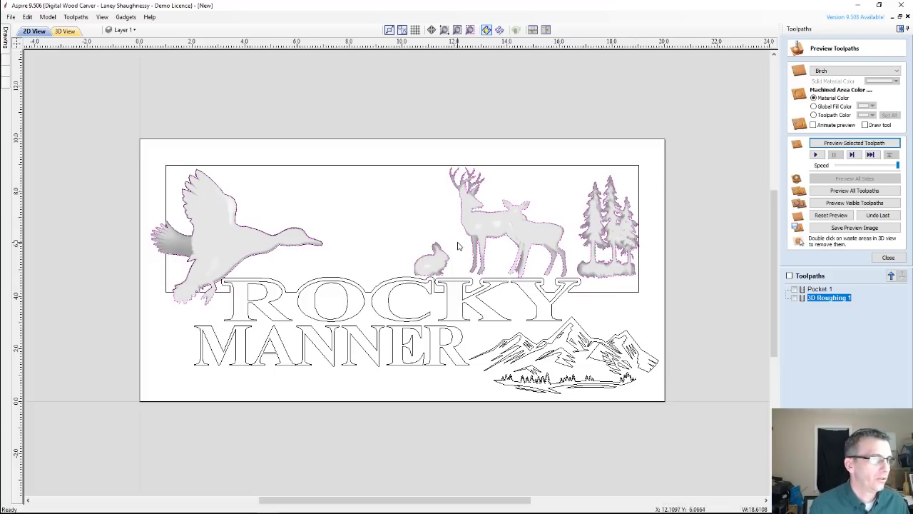
{"action": "left_click", "coordinate": [421, 166]}
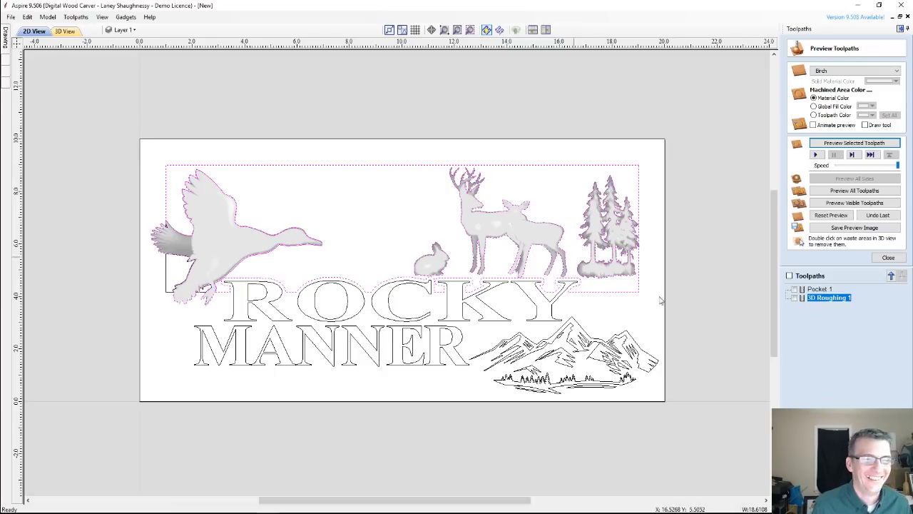
{"action": "left_click", "coordinate": [396, 177]}
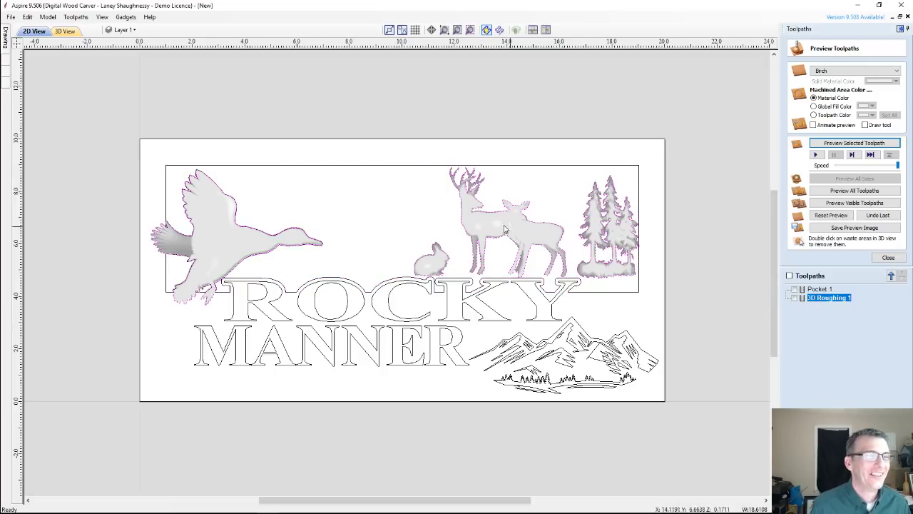
{"action": "left_click", "coordinate": [391, 166]}
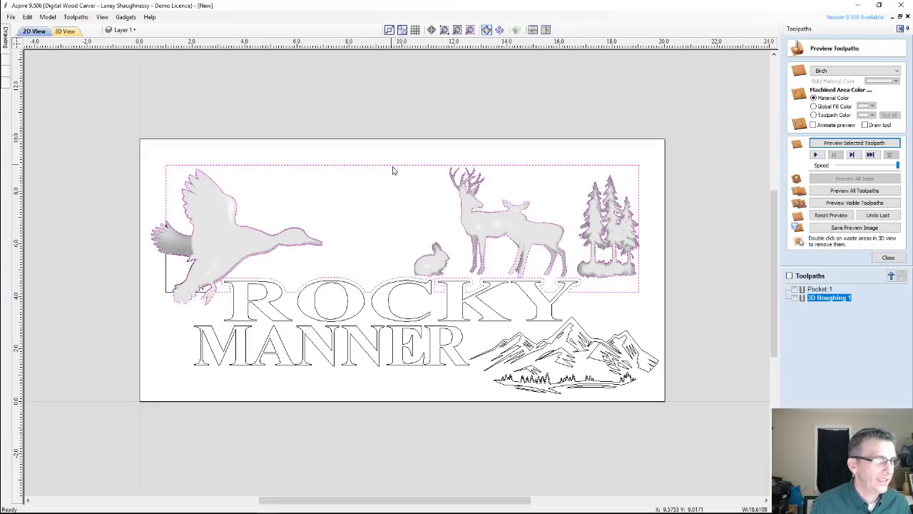
{"action": "left_click", "coordinate": [887, 257]}
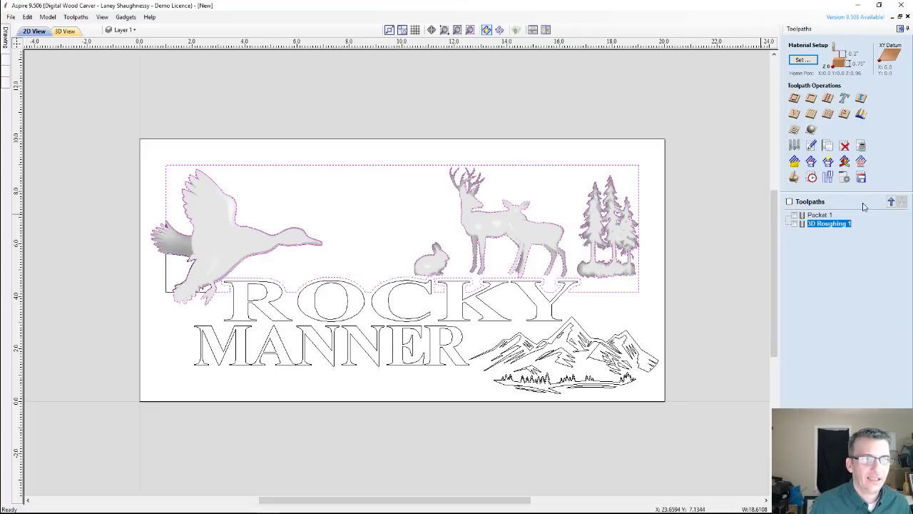
{"action": "double_click", "coordinate": [826, 225]}
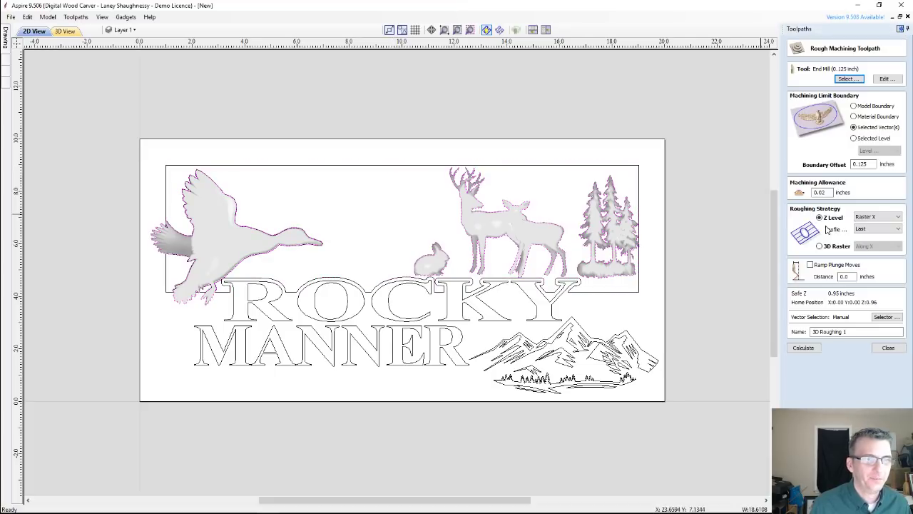
{"action": "left_click", "coordinate": [549, 166]}
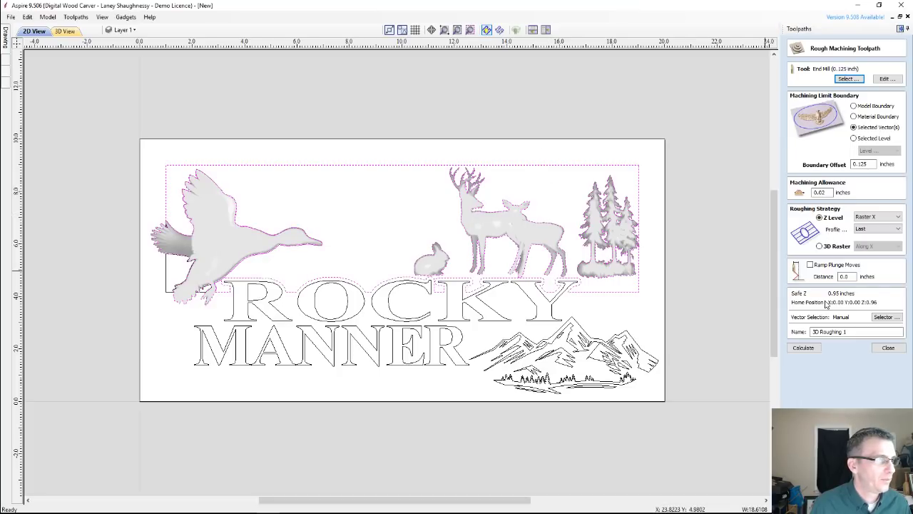
{"action": "left_click", "coordinate": [804, 349]}
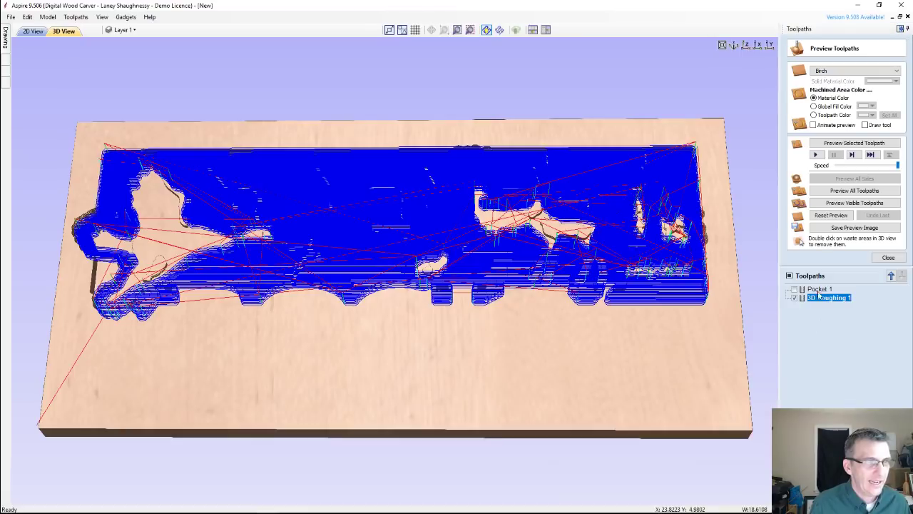
Step: Reset the preview, simulate all toolpaths on the blank material and stop the simulation before it completes
{"action": "left_click", "coordinate": [832, 217]}
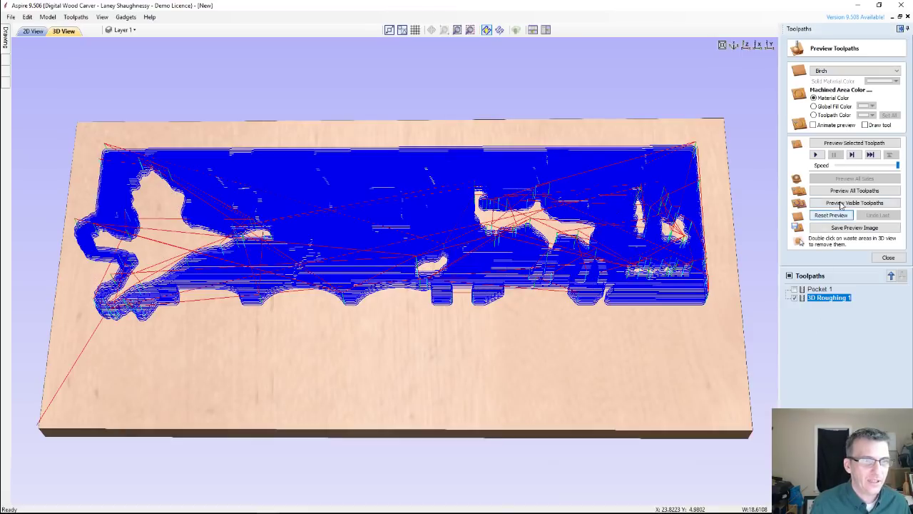
{"action": "left_click", "coordinate": [847, 191]}
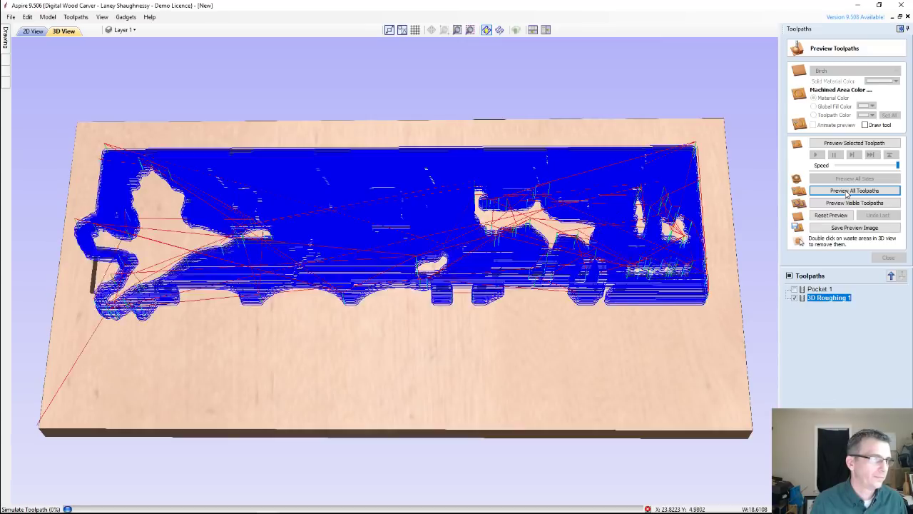
{"action": "left_click", "coordinate": [847, 191]}
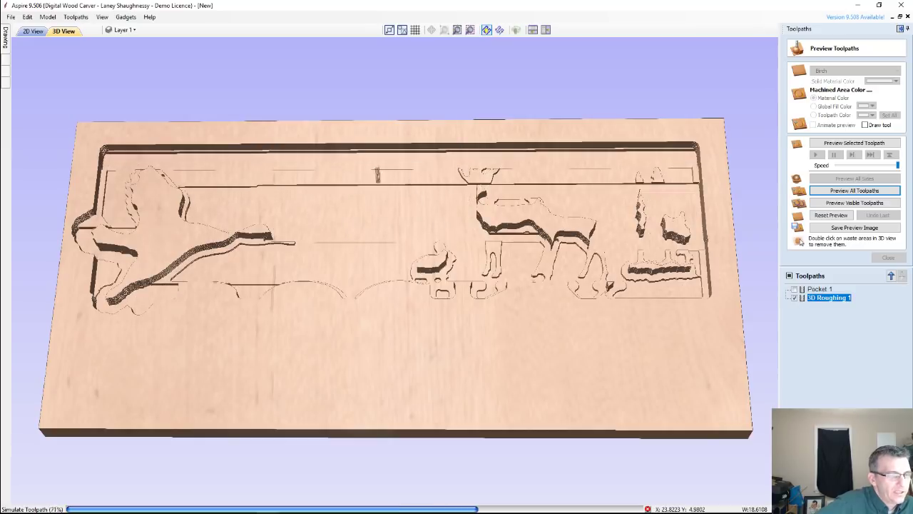
{"action": "left_click", "coordinate": [648, 509]}
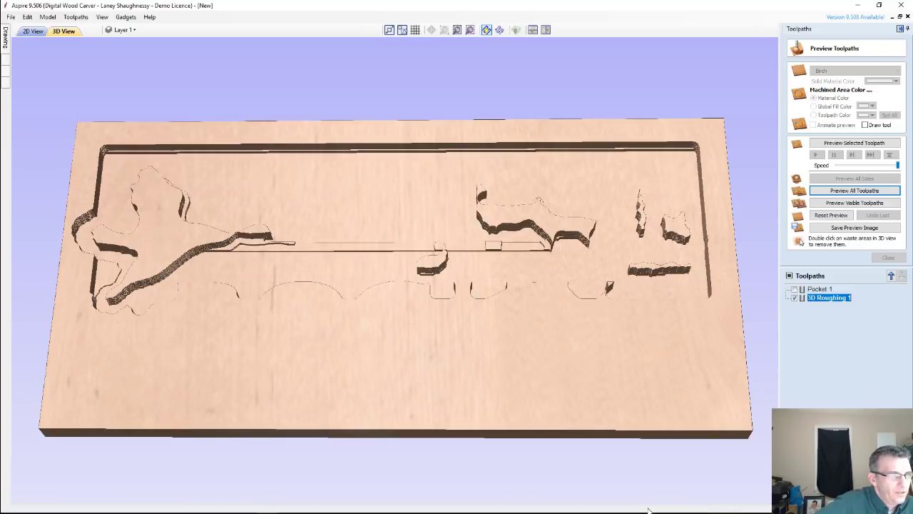
Step: Reopen the 3D Roughing 1 toolpath from the 2D view and remove the border frame from its vector selection
{"action": "left_click", "coordinate": [32, 32]}
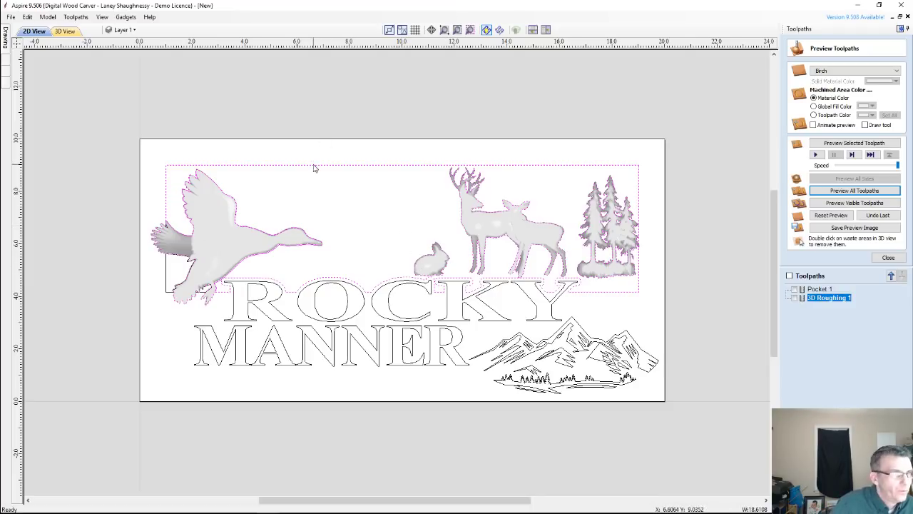
{"action": "key", "text": "Escape"}
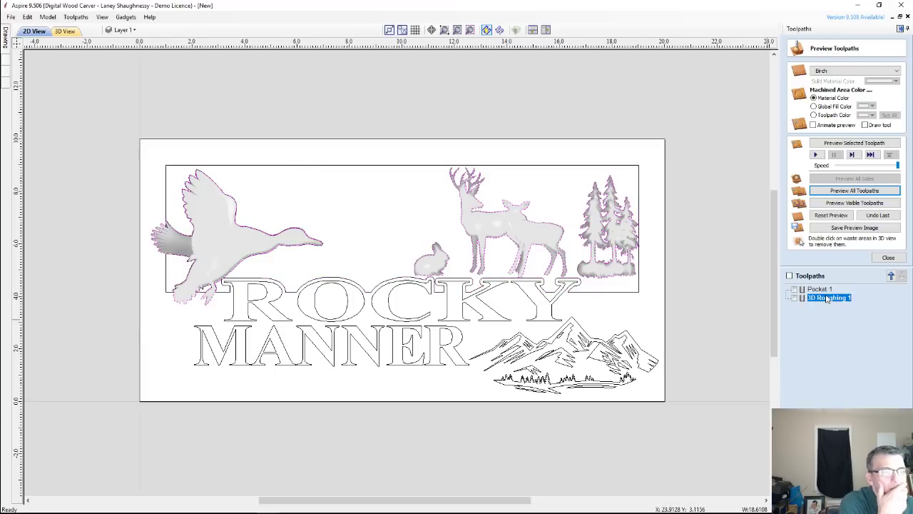
{"action": "mouse_move", "coordinate": [828, 301]}
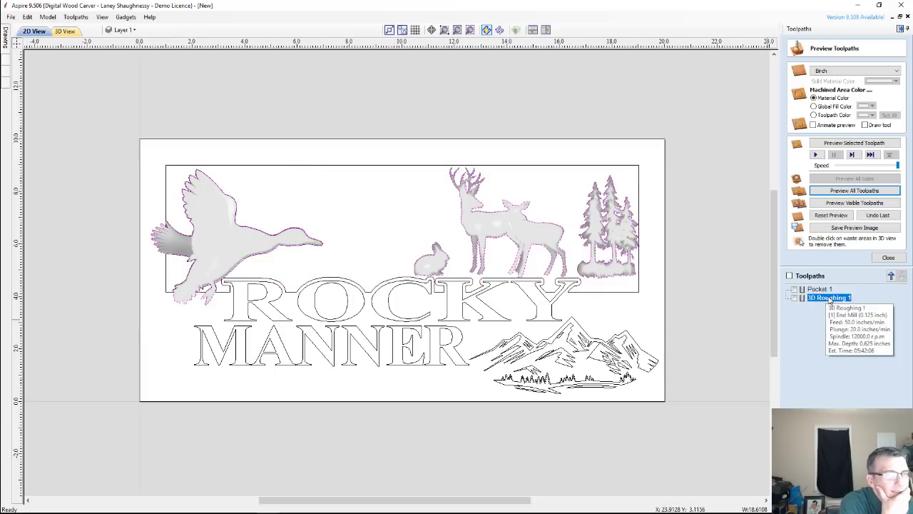
{"action": "double_click", "coordinate": [829, 298]}
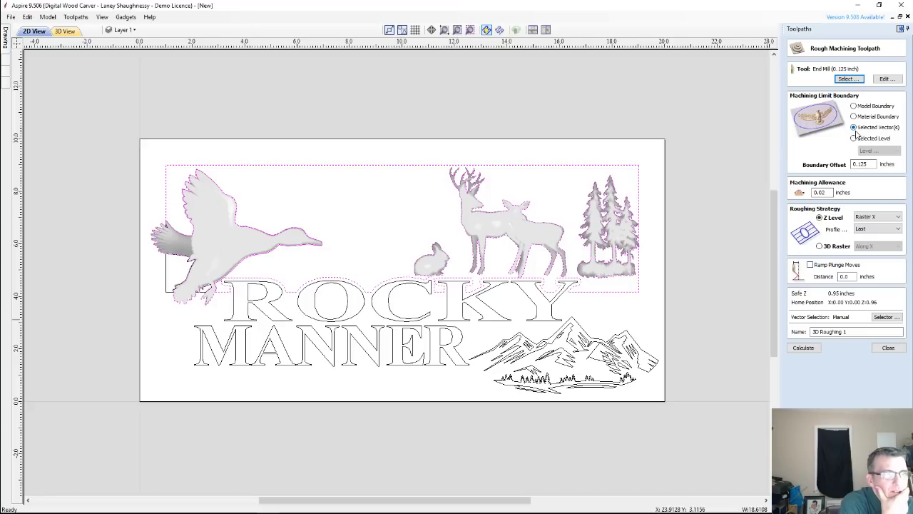
{"action": "left_click", "coordinate": [443, 169]}
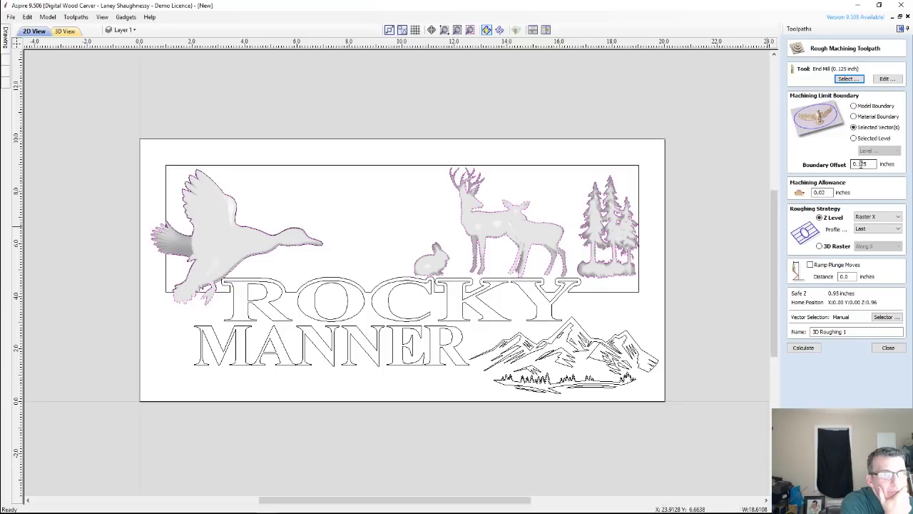
Step: Limit the rough machining to the model boundary, recalculate the toolpath and preview it
{"action": "left_click", "coordinate": [862, 164]}
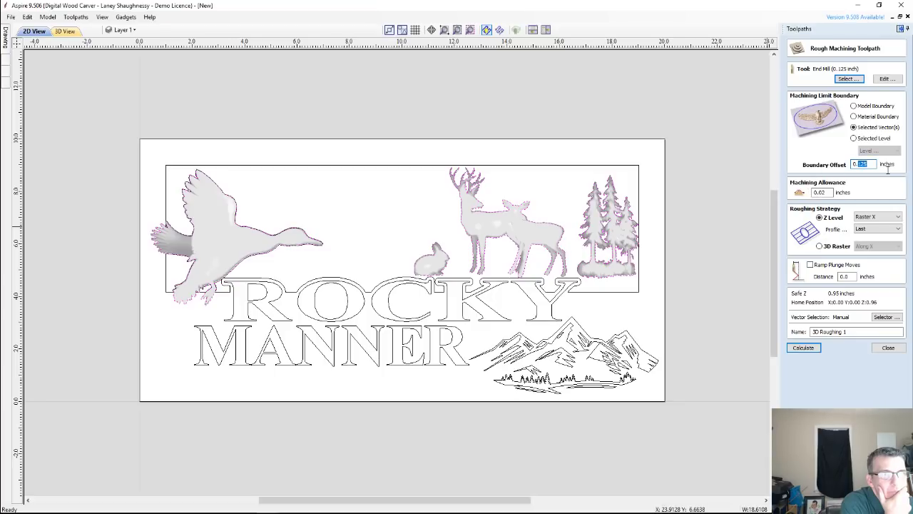
{"action": "left_click", "coordinate": [854, 106]}
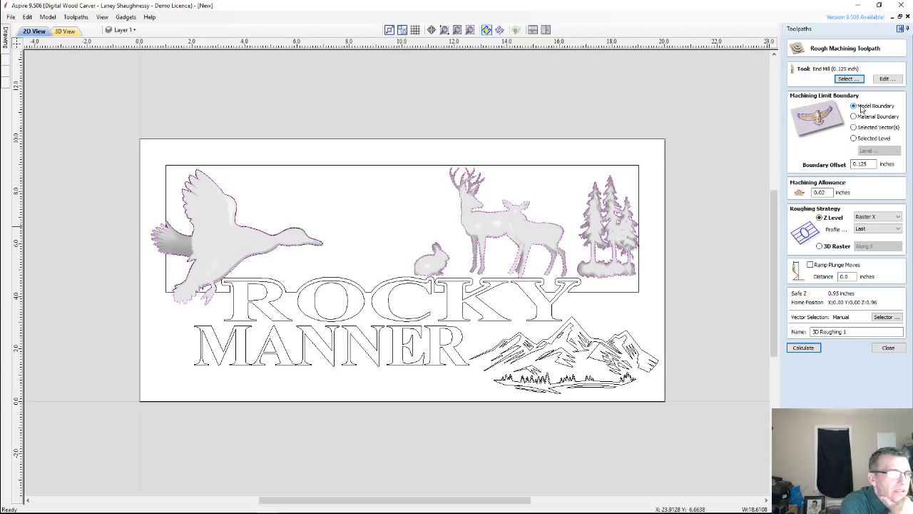
{"action": "left_click", "coordinate": [796, 353]}
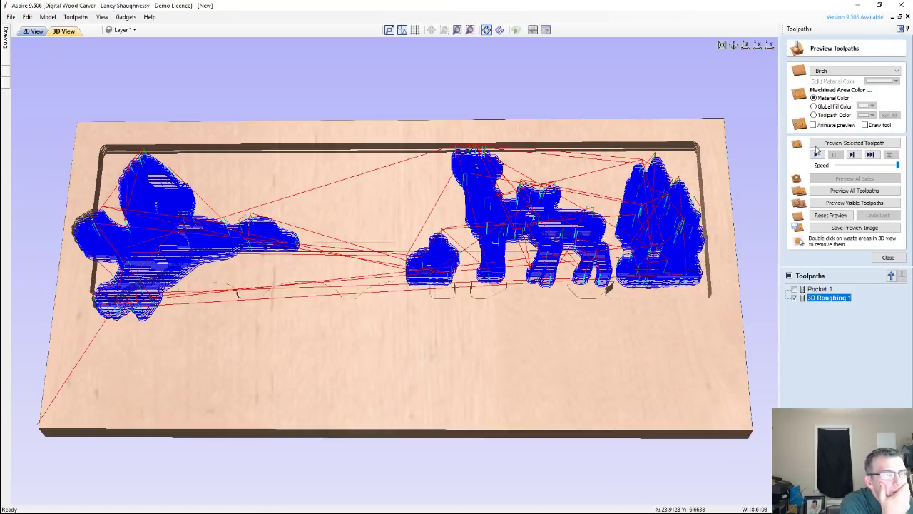
{"action": "left_click", "coordinate": [822, 144]}
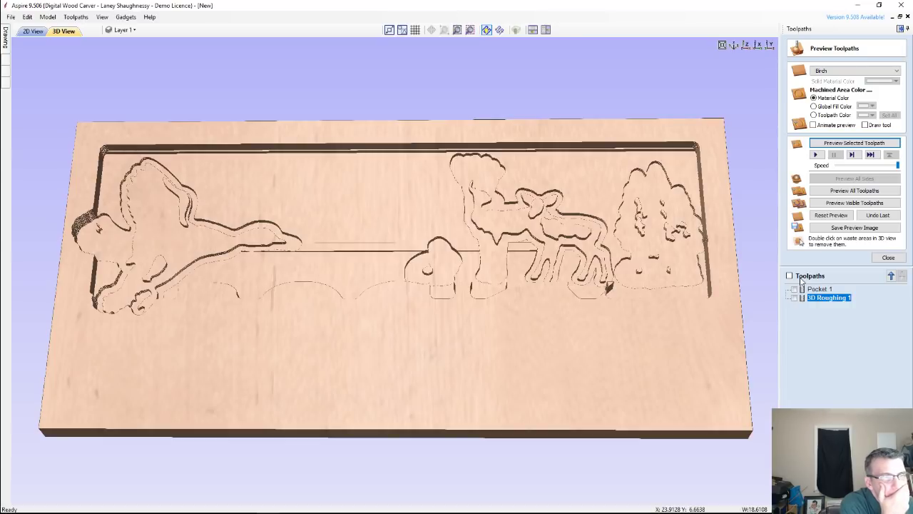
Step: Reset the toolpath preview to uncut material and close the preview
{"action": "left_click", "coordinate": [888, 257]}
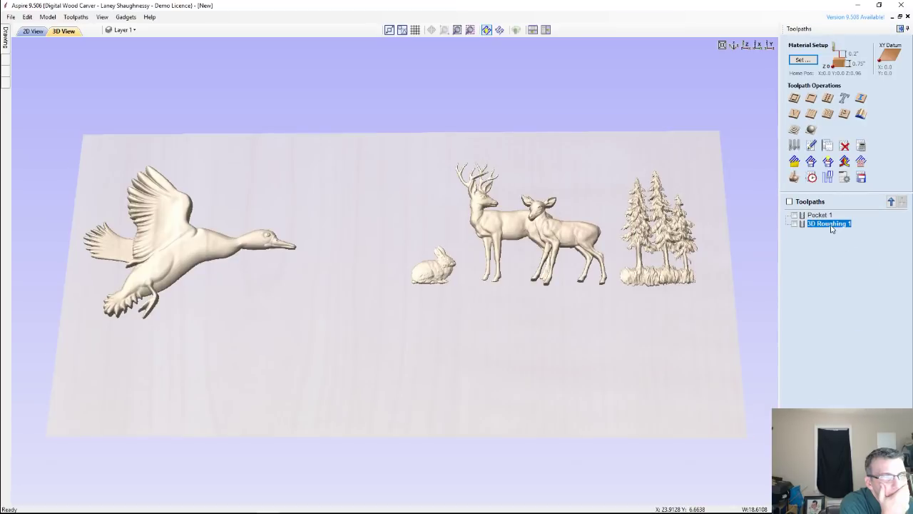
{"action": "left_click", "coordinate": [794, 177]}
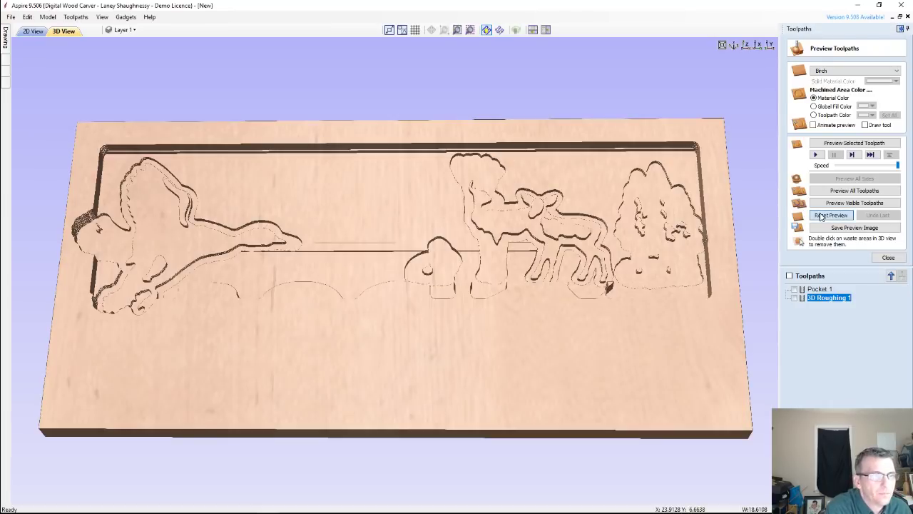
{"action": "left_click", "coordinate": [828, 215]}
{"action": "left_click", "coordinate": [888, 258]}
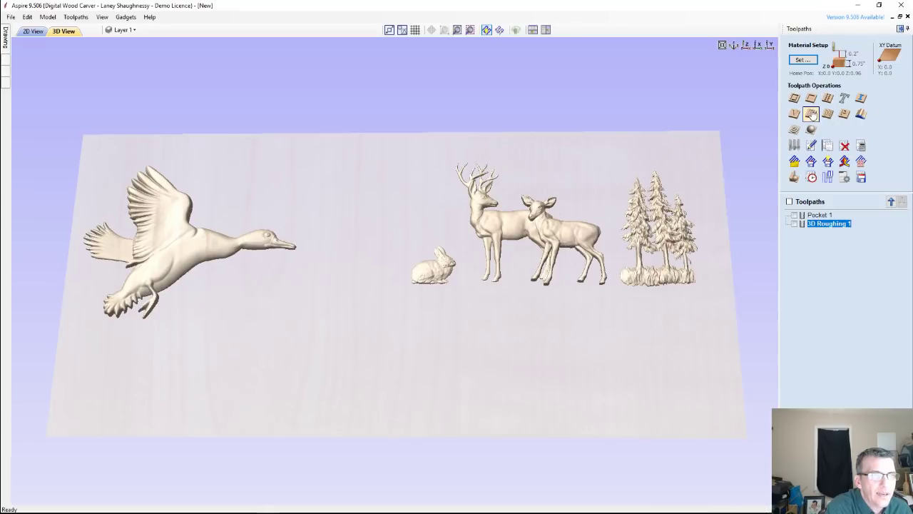
Step: Create a 3D finish toolpath with the tapered ball nose limited to the model boundary, calculate it and preview the cut
{"action": "left_click", "coordinate": [812, 131]}
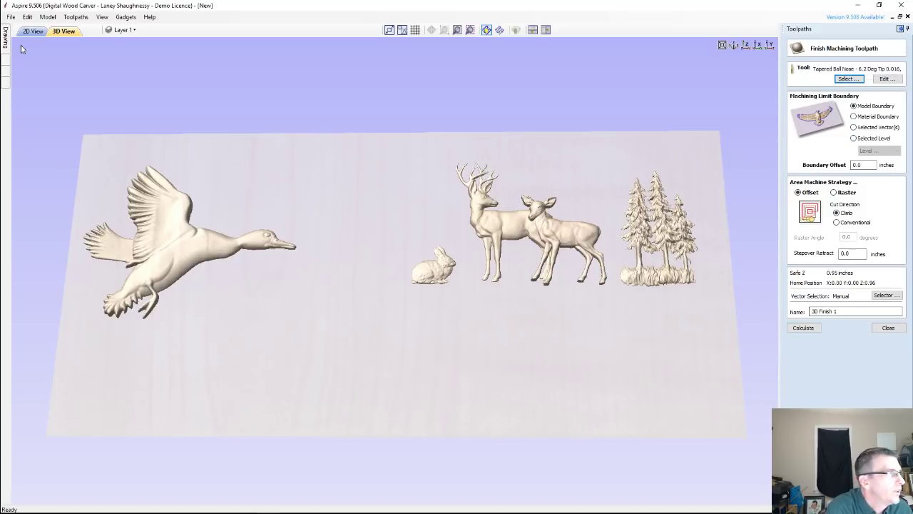
{"action": "mouse_move", "coordinate": [5, 63]}
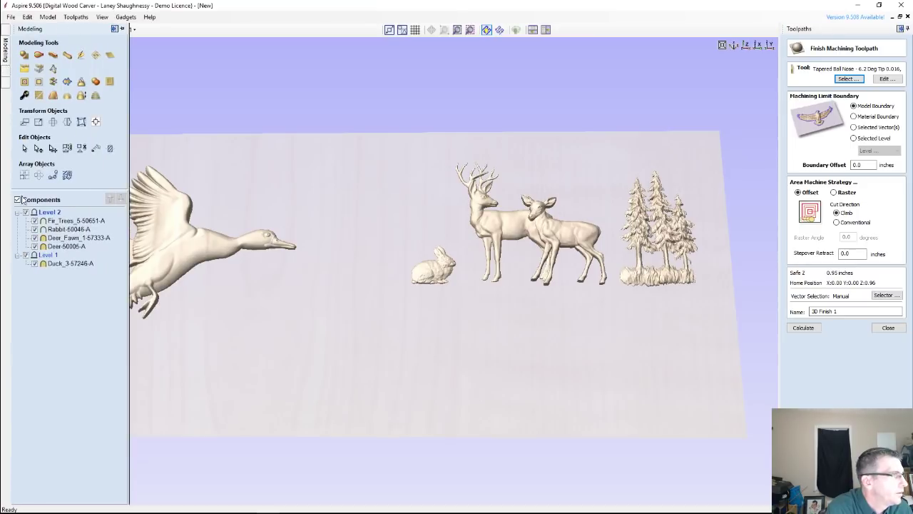
{"action": "left_click", "coordinate": [796, 329]}
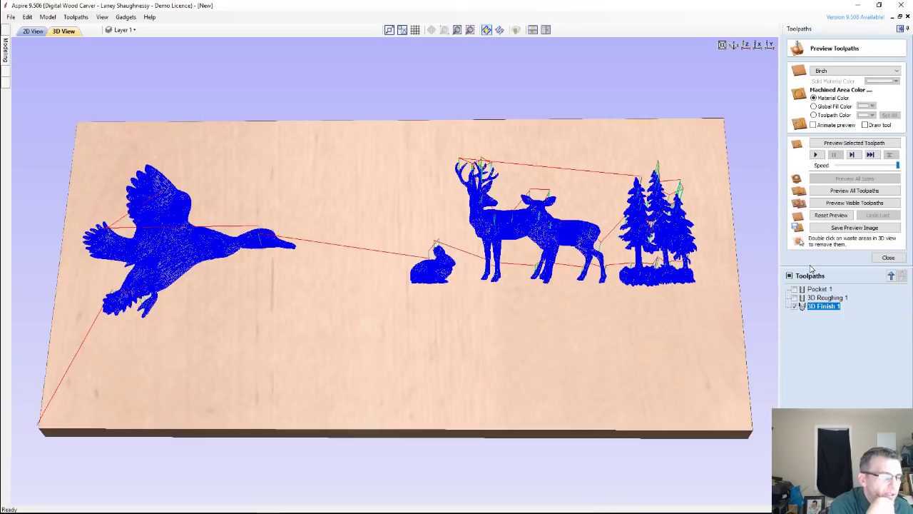
{"action": "left_click", "coordinate": [828, 143]}
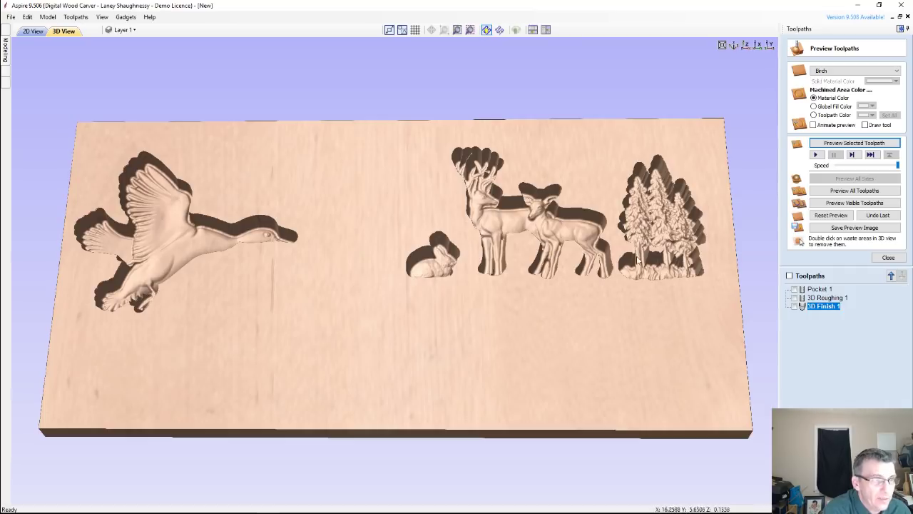
{"action": "left_click", "coordinate": [889, 256]}
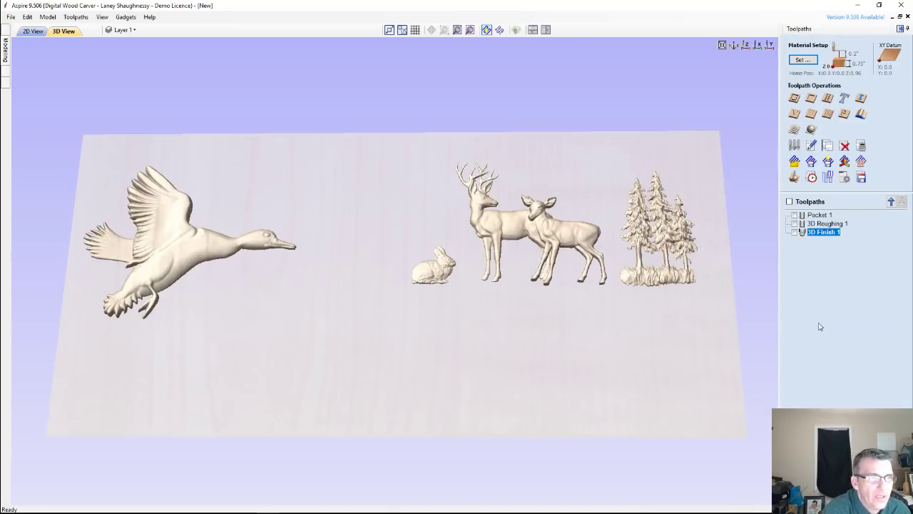
Step: Set the gap above the model to 0.01 inches in the material setup, recalculate all toolpaths and hide them
{"action": "left_click", "coordinate": [797, 61]}
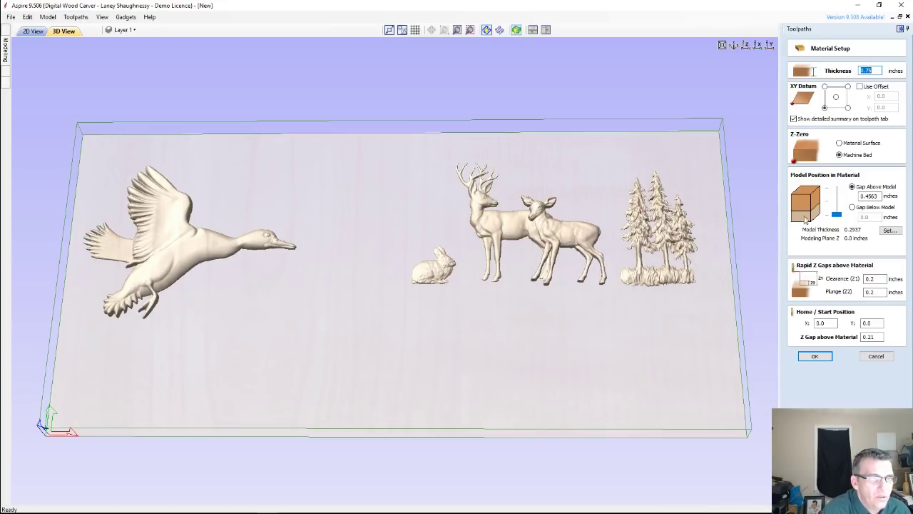
{"action": "left_click_drag", "start_coordinate": [837, 215], "coordinate": [837, 188]}
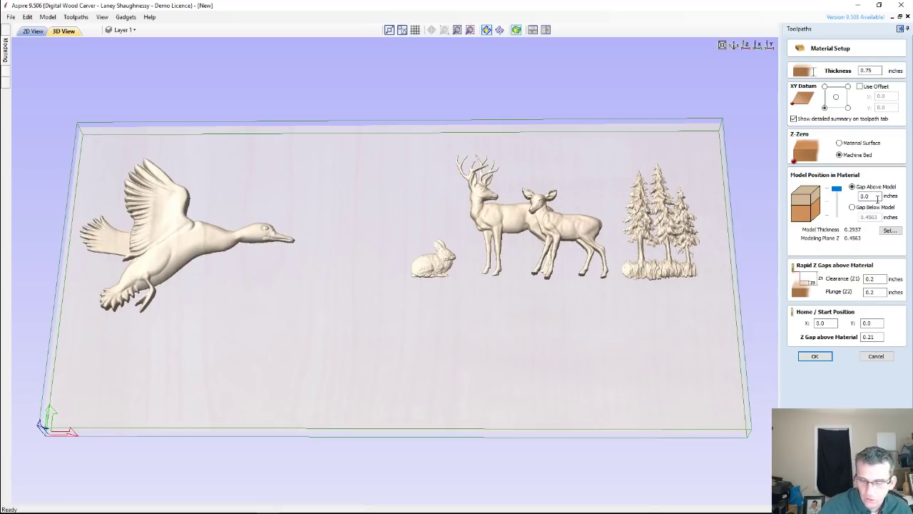
{"action": "left_click", "coordinate": [878, 196]}
{"action": "type", "text": "1"}
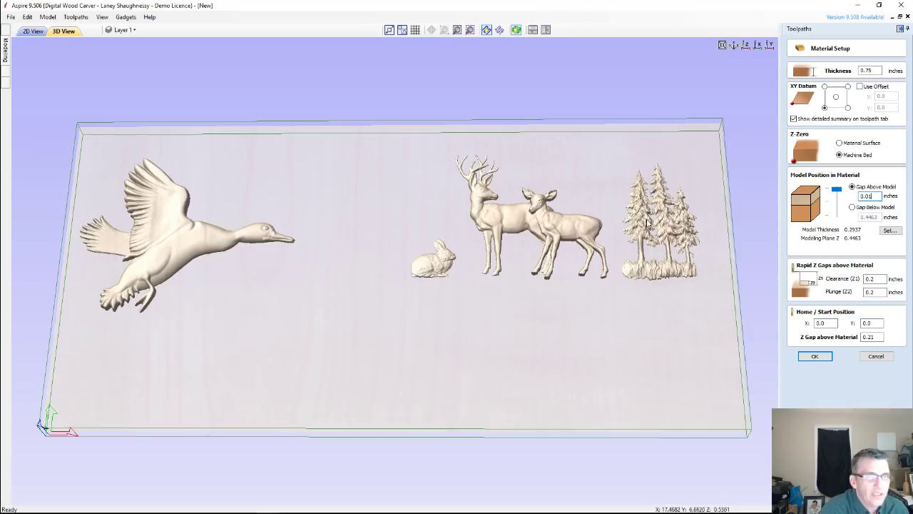
{"action": "left_click", "coordinate": [814, 358]}
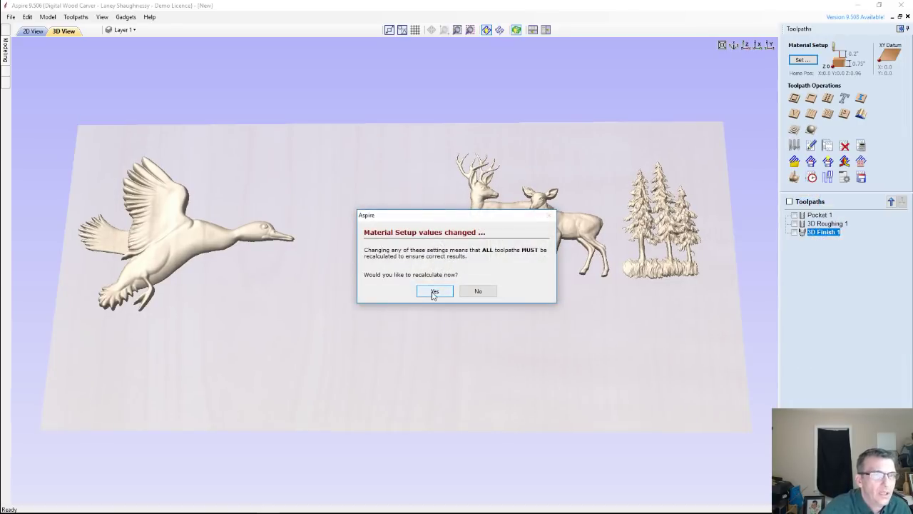
{"action": "left_click", "coordinate": [434, 292]}
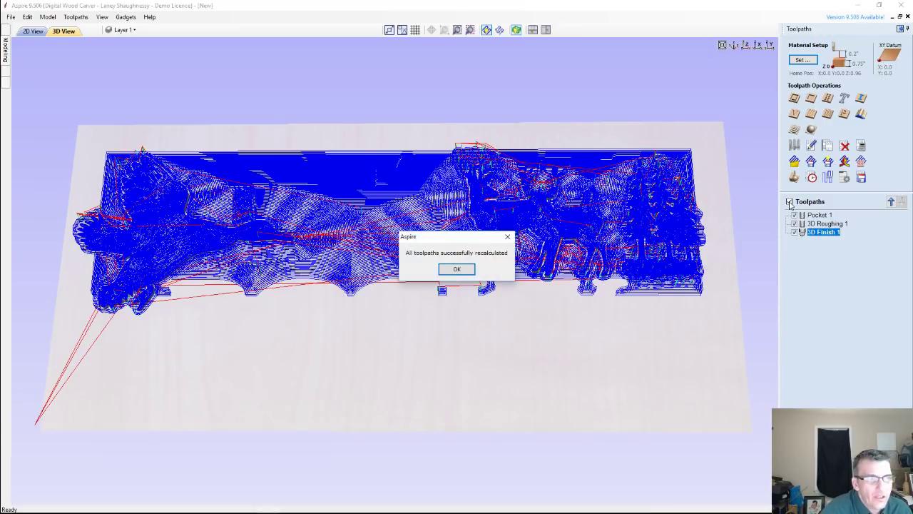
{"action": "left_click", "coordinate": [460, 269]}
{"action": "left_click", "coordinate": [789, 201]}
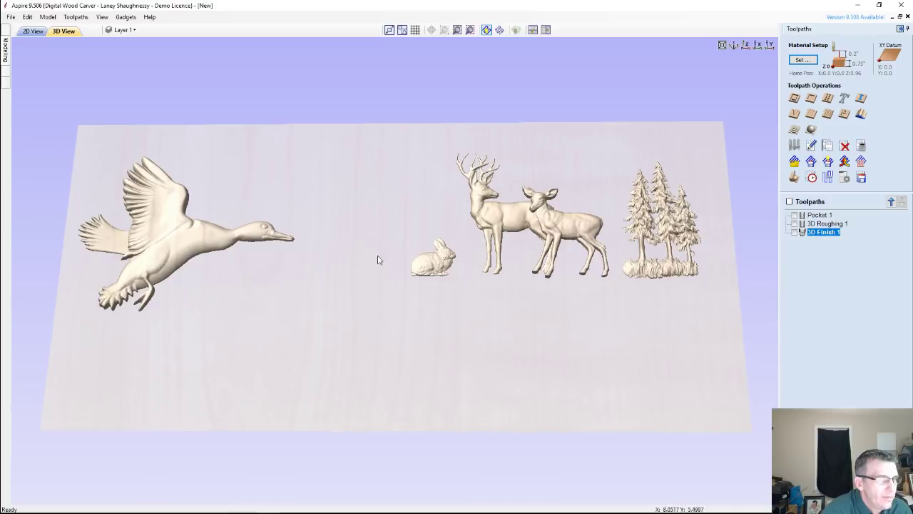
Step: Reset the toolpath preview to uncut material and simulate only the Pocket 1 toolpath
{"action": "left_click", "coordinate": [34, 30]}
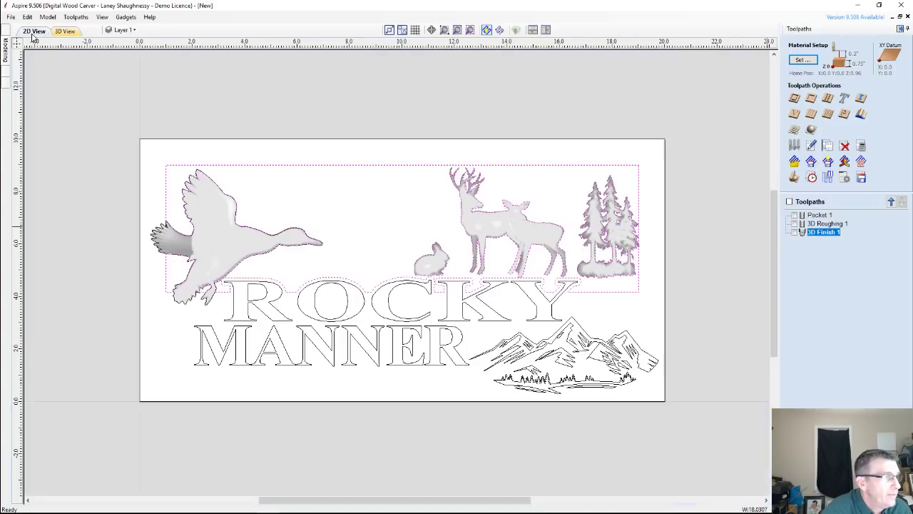
{"action": "left_click", "coordinate": [819, 215]}
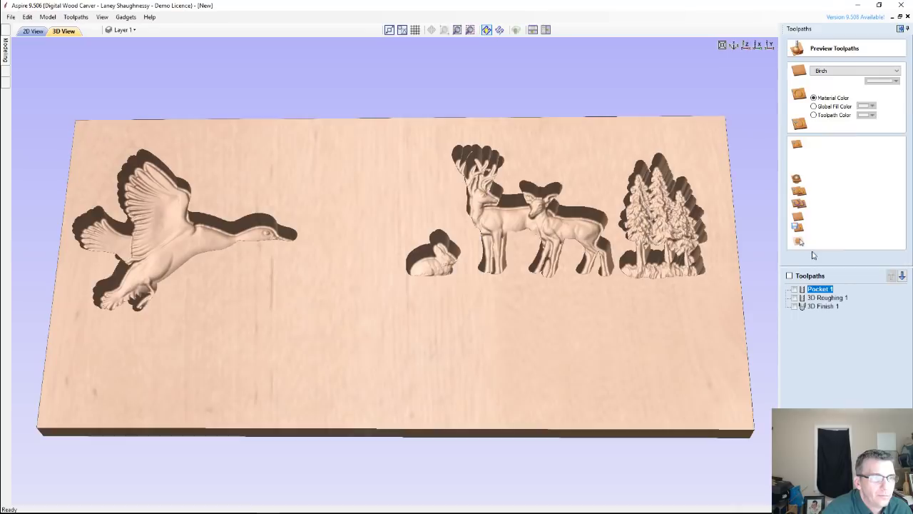
{"action": "left_click", "coordinate": [825, 217]}
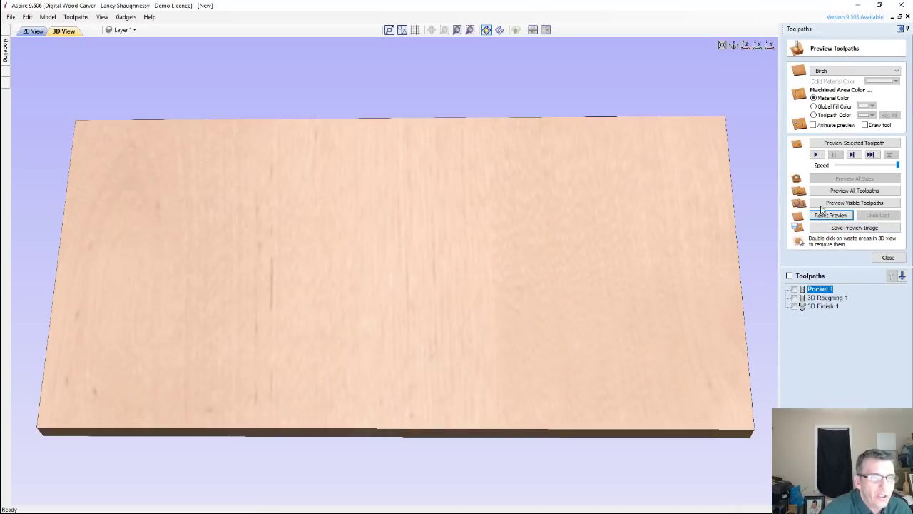
{"action": "left_click", "coordinate": [837, 143]}
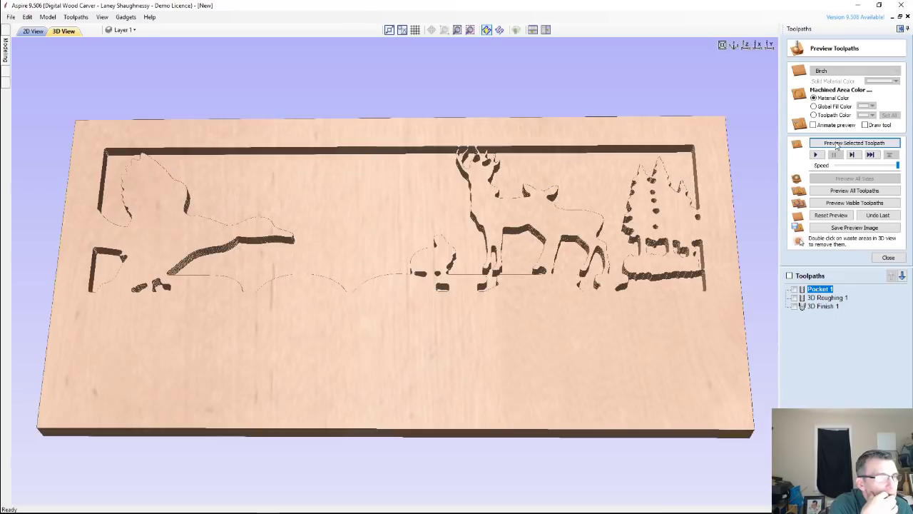
Step: Simulate the 3D Roughing 1 and 3D Finish 1 toolpaths over the pocket cut, inspect the carved animals up close and close the preview
{"action": "left_click", "coordinate": [813, 298]}
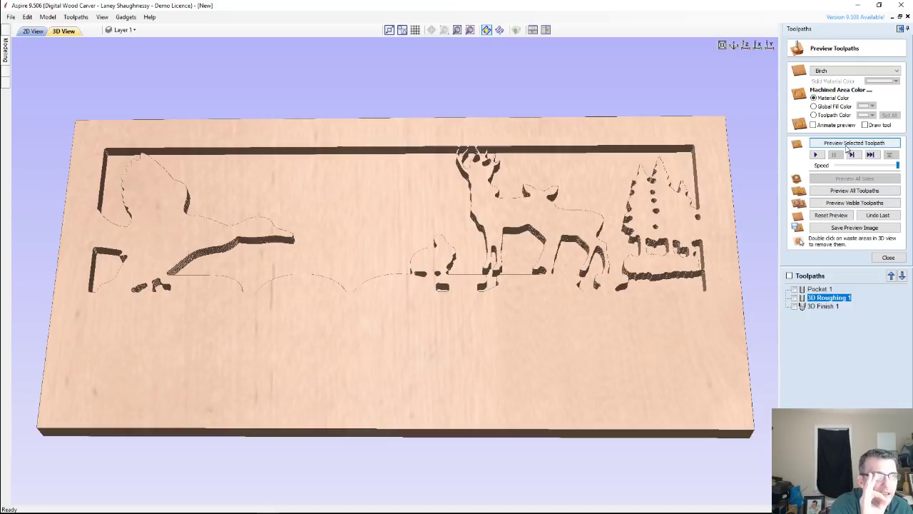
{"action": "left_click", "coordinate": [848, 143]}
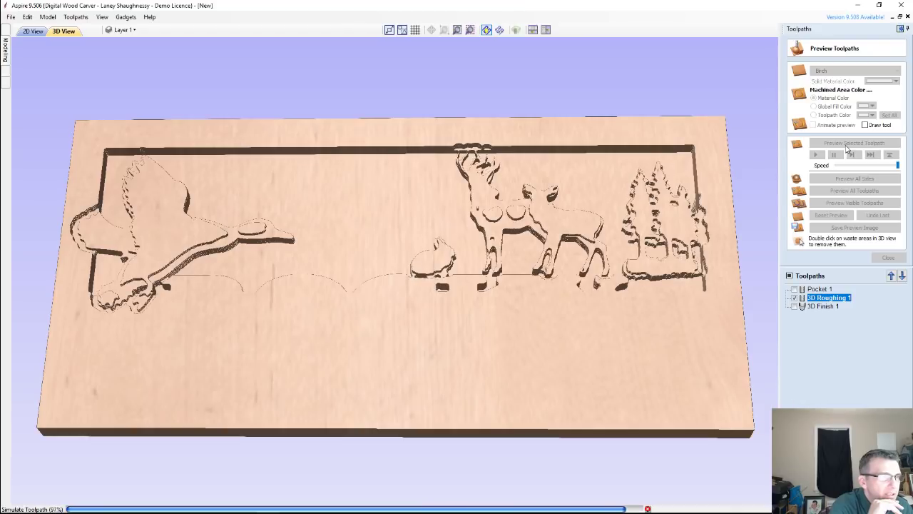
{"action": "left_click", "coordinate": [821, 306]}
{"action": "left_click", "coordinate": [840, 143]}
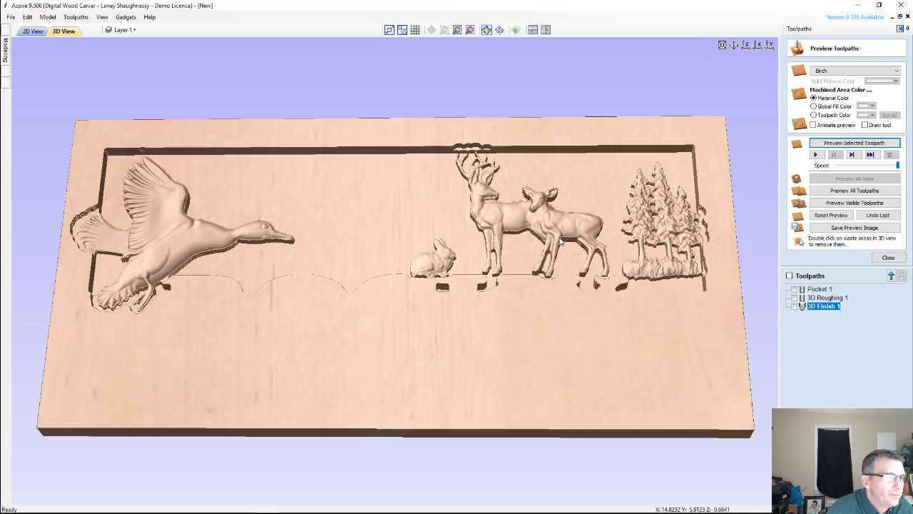
{"action": "scroll", "coordinate": [559, 242], "scroll_direction": "up", "scroll_amount": 3}
{"action": "scroll", "coordinate": [560, 243], "scroll_direction": "down", "scroll_amount": 4}
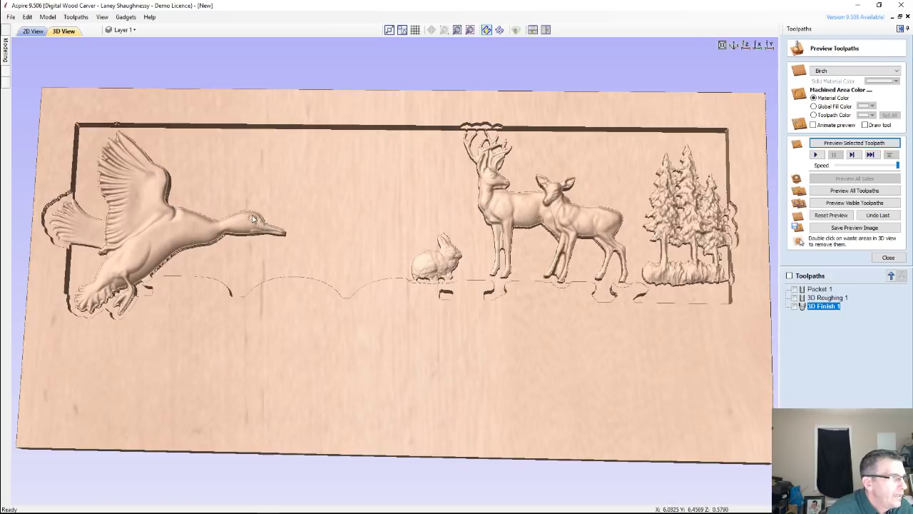
{"action": "scroll", "coordinate": [251, 219], "scroll_direction": "up", "scroll_amount": 2}
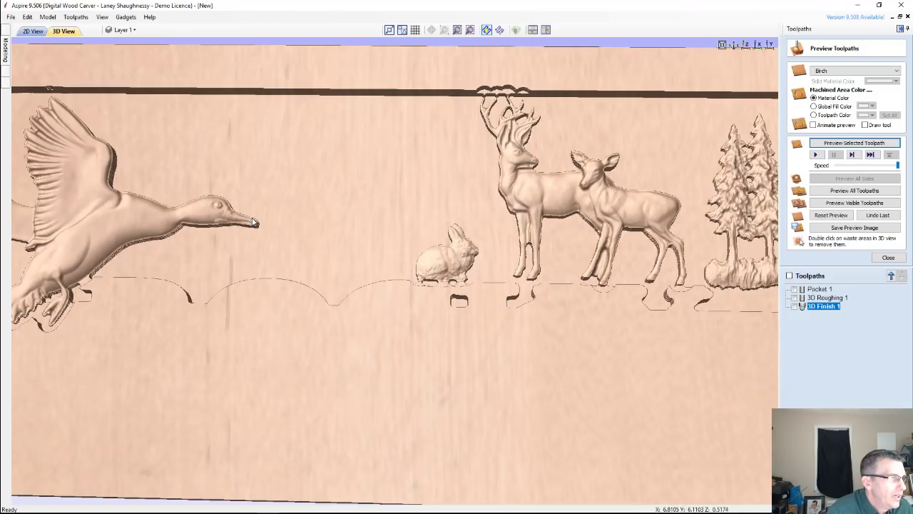
{"action": "scroll", "coordinate": [254, 223], "scroll_direction": "up", "scroll_amount": 1}
{"action": "scroll", "coordinate": [253, 223], "scroll_direction": "up", "scroll_amount": 1}
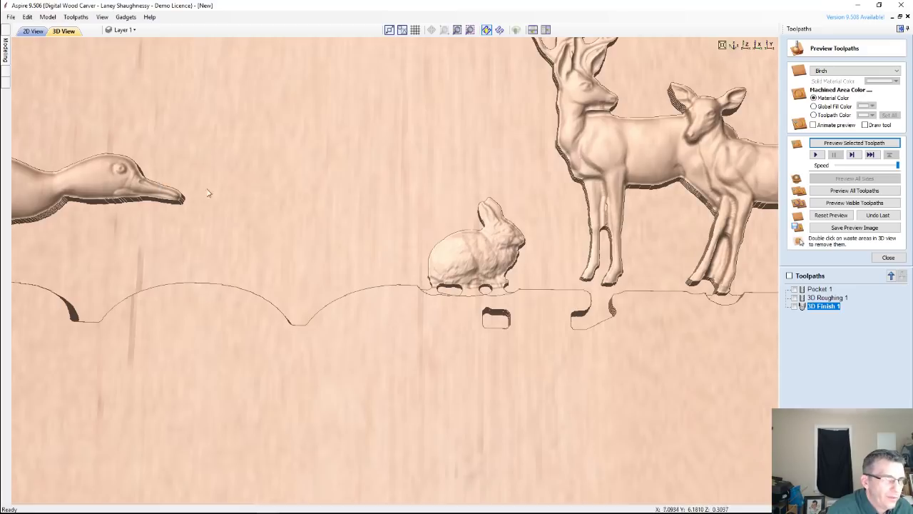
{"action": "left_click", "coordinate": [888, 258]}
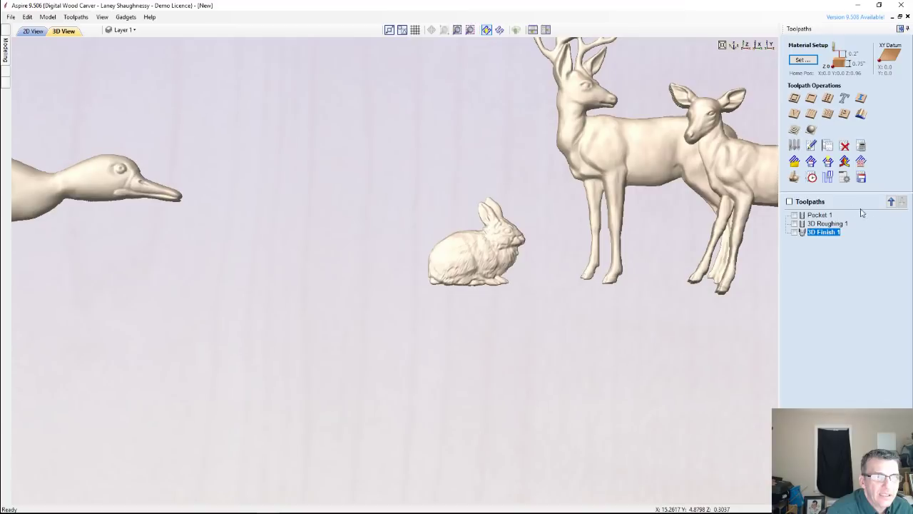
Step: Examine the model position and thickness in the material setup and the cut depth of the Pocket 1 toolpath
{"action": "left_click", "coordinate": [802, 59]}
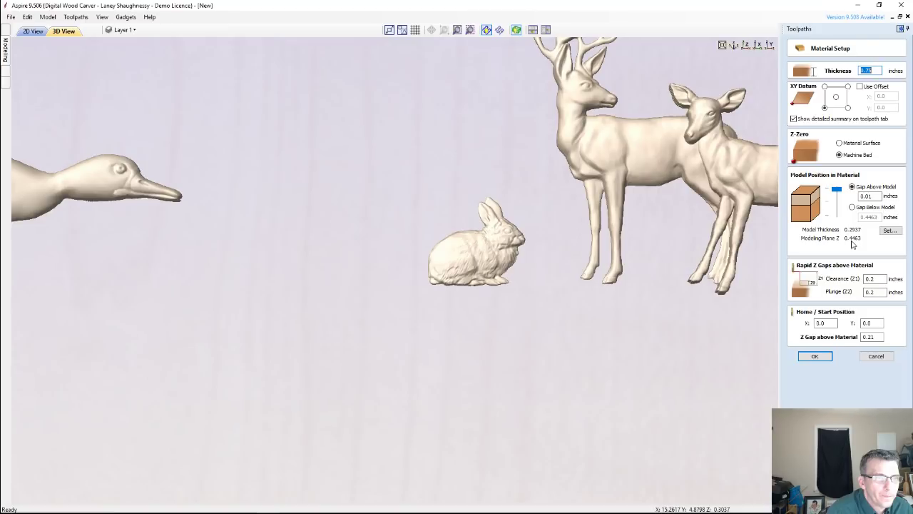
{"action": "left_click_drag", "start_coordinate": [563, 214], "coordinate": [312, 139]}
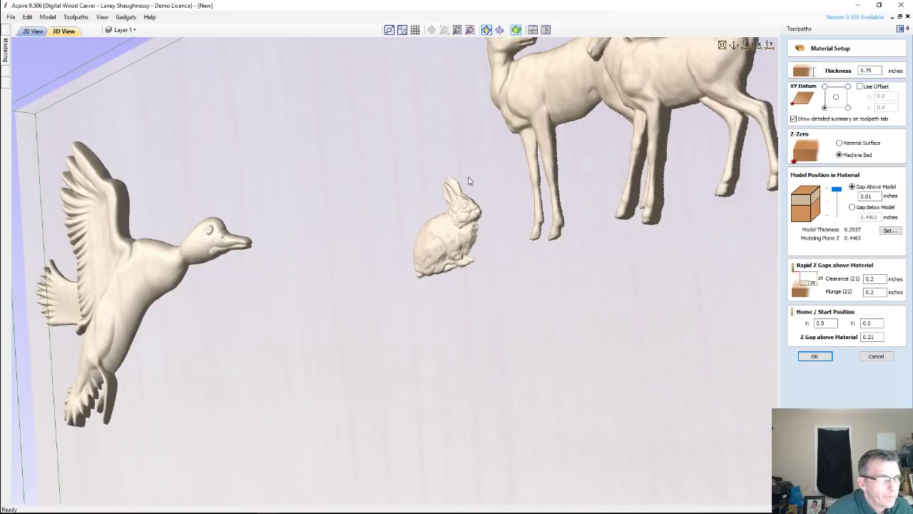
{"action": "left_click", "coordinate": [33, 30]}
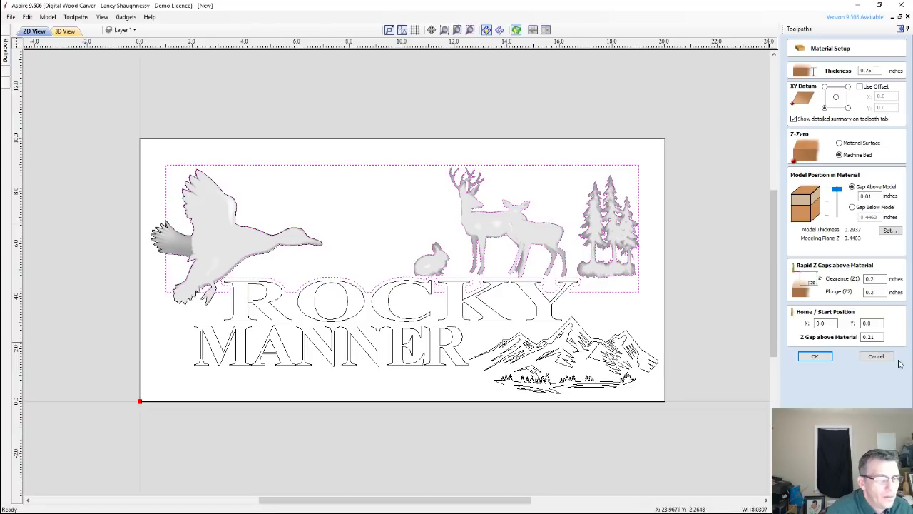
{"action": "left_click", "coordinate": [877, 357]}
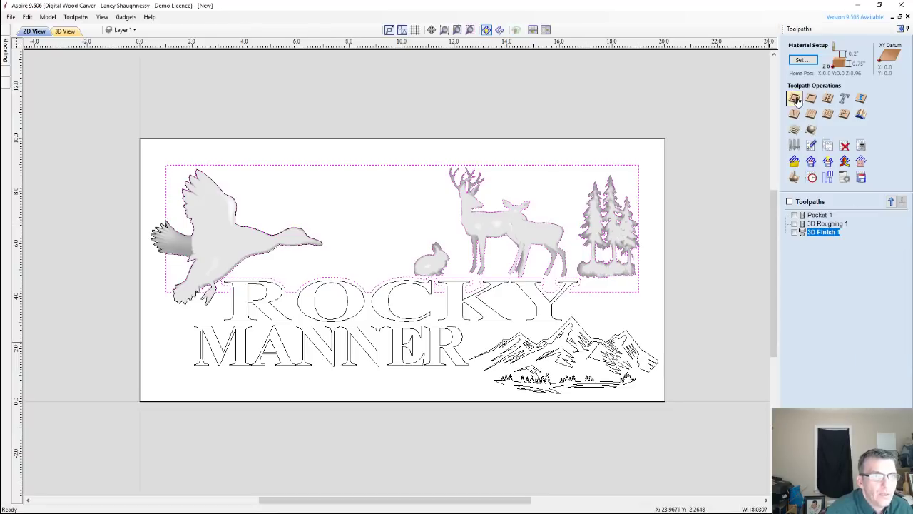
{"action": "left_click", "coordinate": [65, 31]}
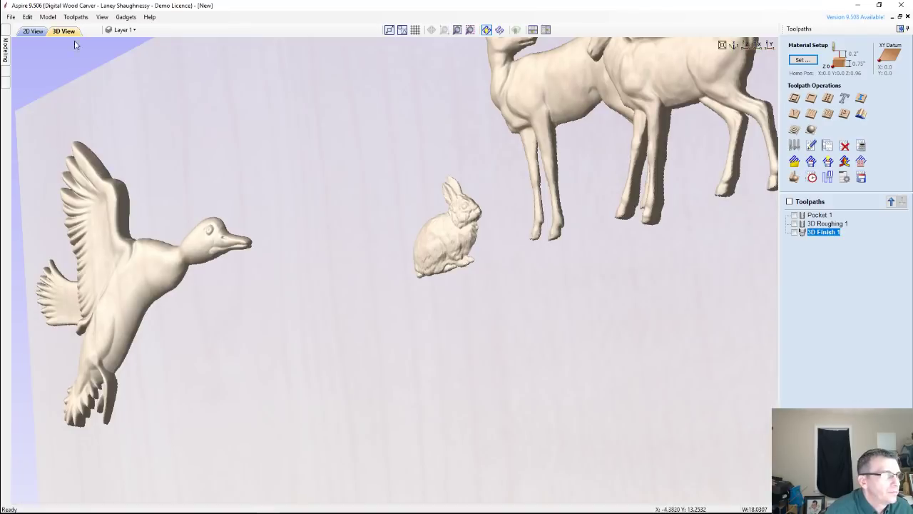
{"action": "left_click", "coordinate": [32, 31]}
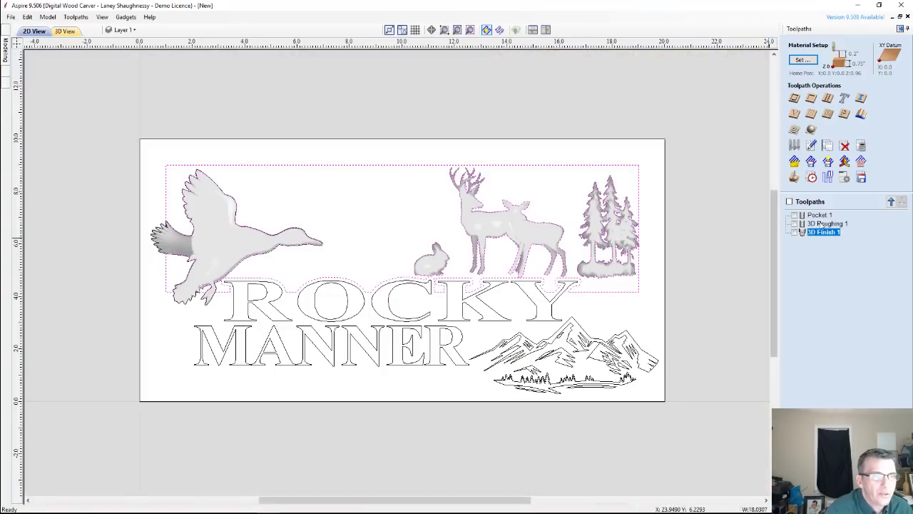
{"action": "double_click", "coordinate": [822, 215]}
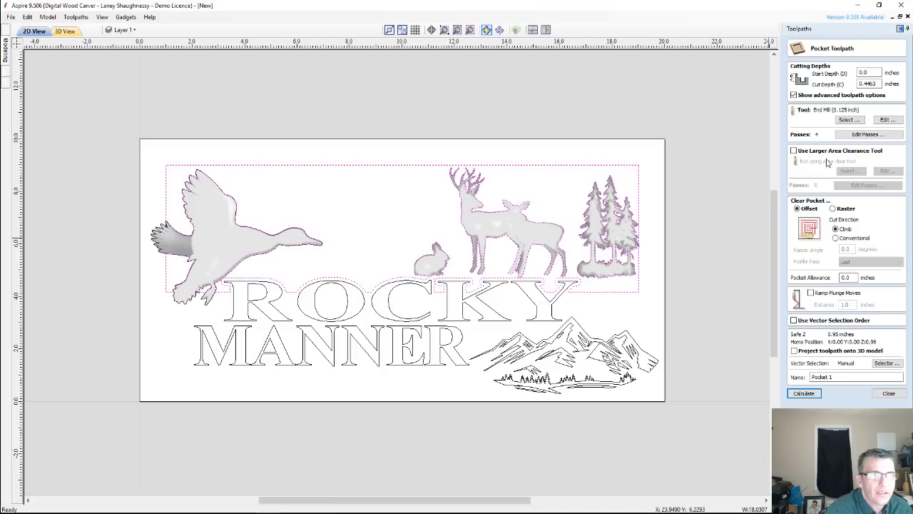
{"action": "left_click", "coordinate": [888, 393]}
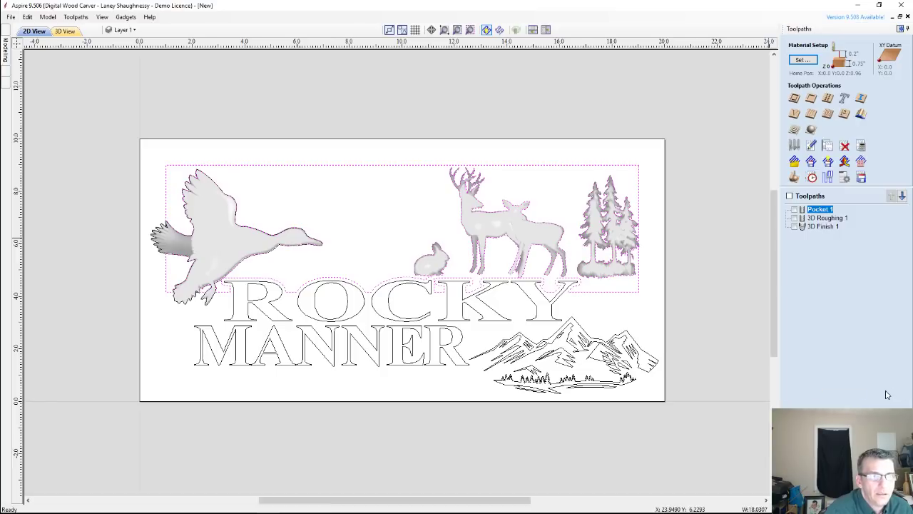
Step: Set the Pocket 1 cut depth to 0.29 inches, recalculate the toolpath and reset the preview to uncut material
{"action": "left_click", "coordinate": [802, 61]}
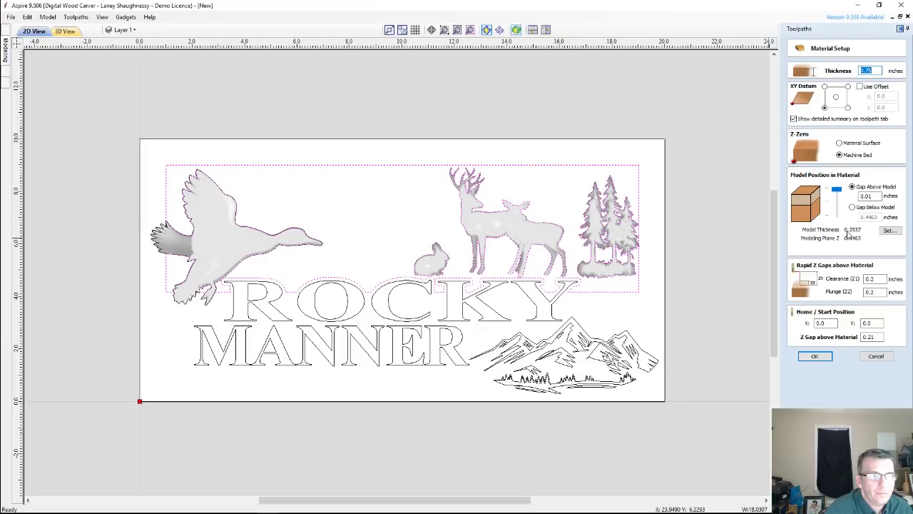
{"action": "left_click", "coordinate": [815, 356]}
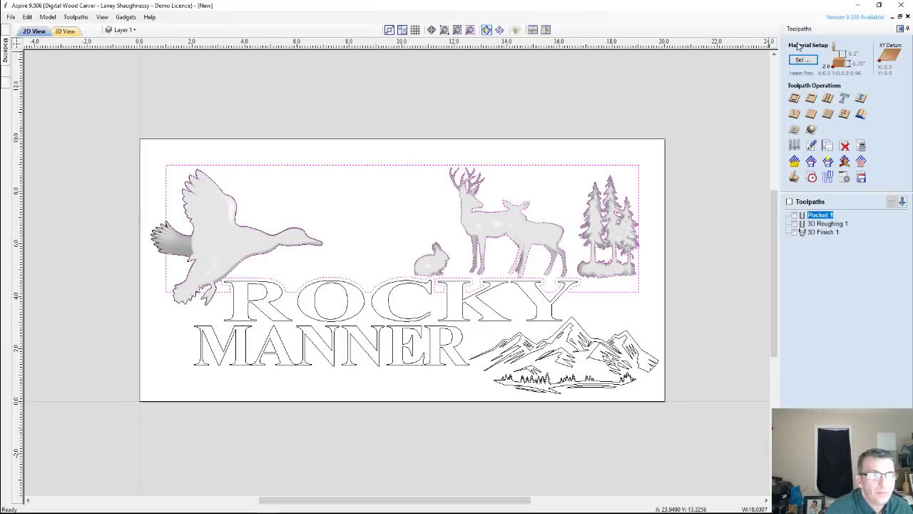
{"action": "double_click", "coordinate": [819, 216]}
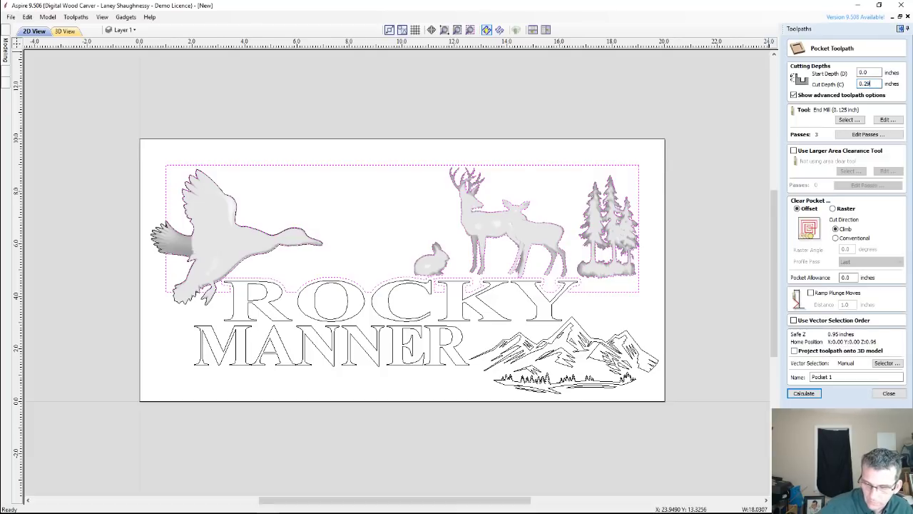
{"action": "left_click", "coordinate": [803, 395]}
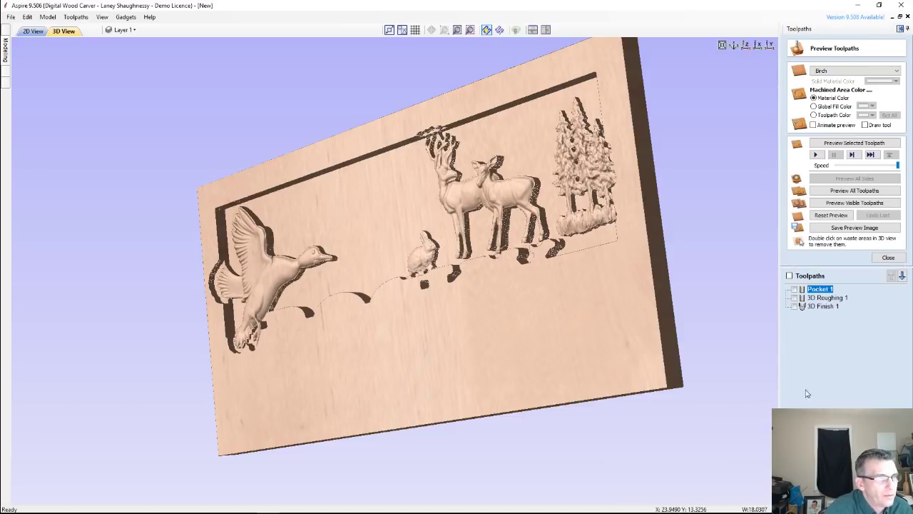
{"action": "left_click", "coordinate": [832, 215]}
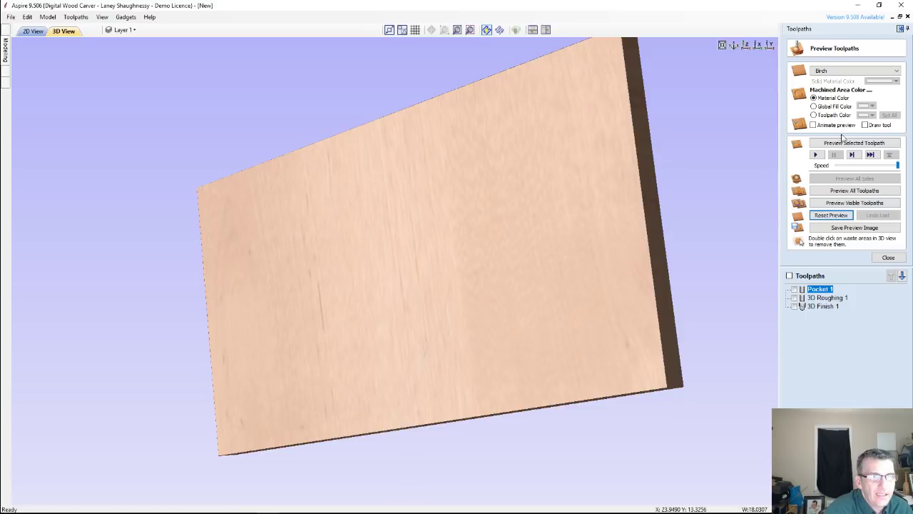
Step: Simulate all toolpaths on the uncut material and inspect the pocket floor around the carved duck up close
{"action": "left_click", "coordinate": [854, 190]}
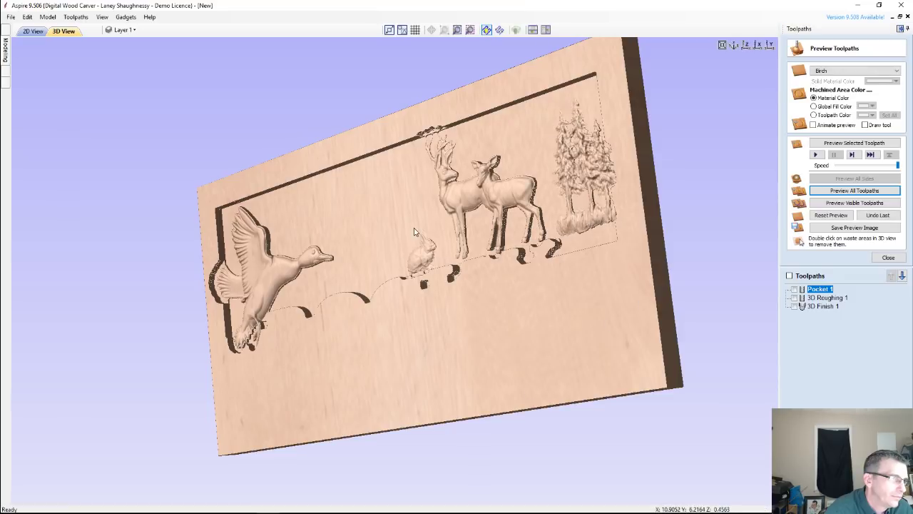
{"action": "left_click_drag", "start_coordinate": [432, 241], "coordinate": [486, 280]}
{"action": "left_click_drag", "start_coordinate": [312, 313], "coordinate": [259, 323]}
{"action": "scroll", "coordinate": [259, 323], "scroll_direction": "up", "scroll_amount": 5}
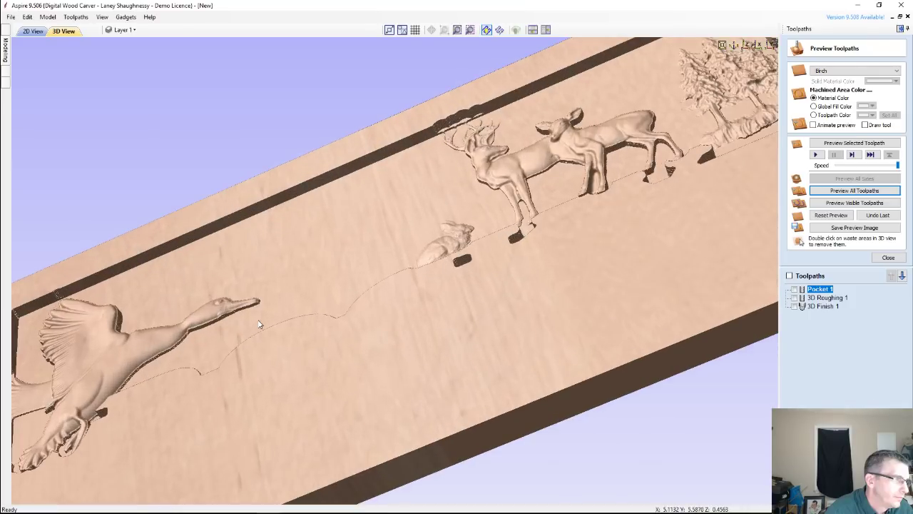
{"action": "scroll", "coordinate": [353, 257], "scroll_direction": "down", "scroll_amount": 3}
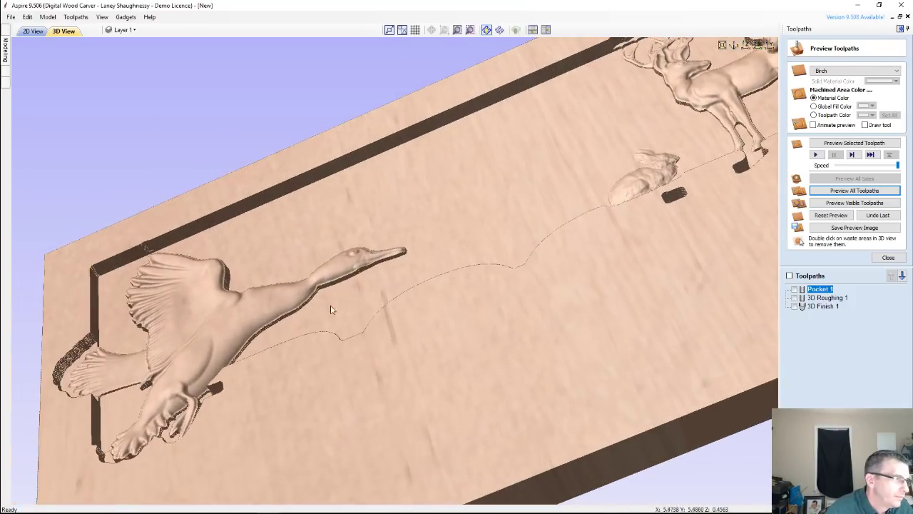
{"action": "scroll", "coordinate": [302, 319], "scroll_direction": "up", "scroll_amount": 3}
{"action": "scroll", "coordinate": [302, 318], "scroll_direction": "up", "scroll_amount": 2}
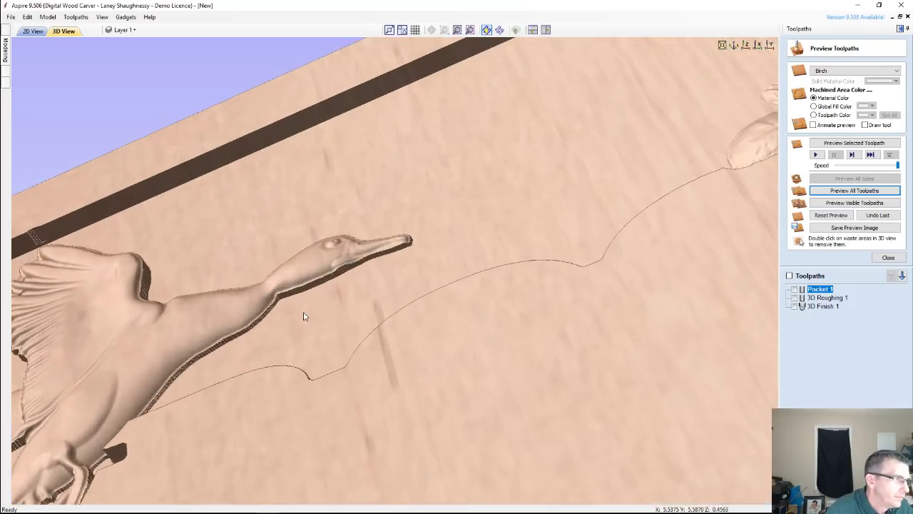
{"action": "left_click_drag", "start_coordinate": [386, 299], "coordinate": [347, 220]}
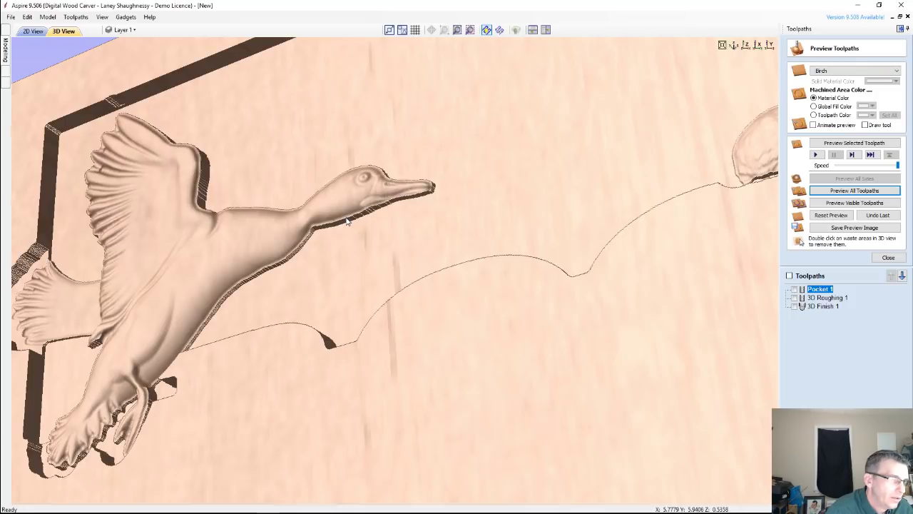
{"action": "scroll", "coordinate": [373, 236], "scroll_direction": "up", "scroll_amount": 5}
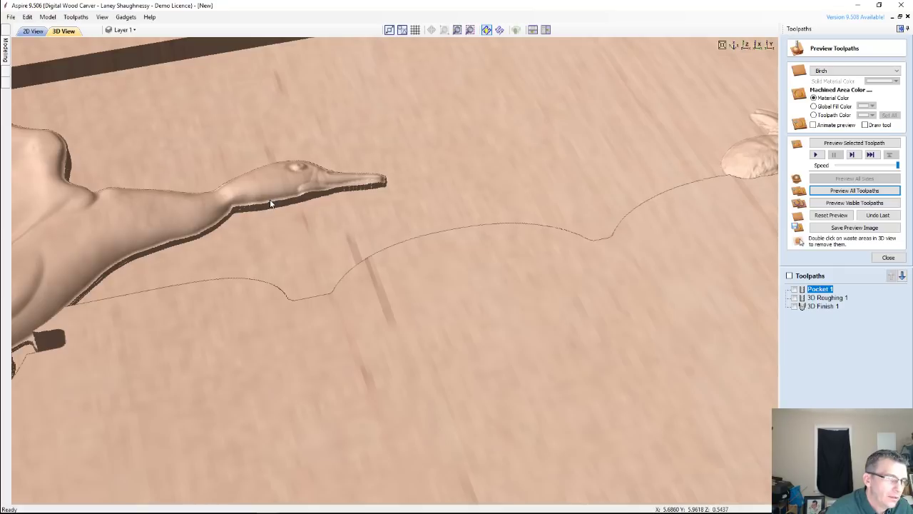
Step: Set the Pocket 1 cut depth to 0.2063 inches, recalculate the toolpath and simulate all toolpaths
{"action": "double_click", "coordinate": [818, 289]}
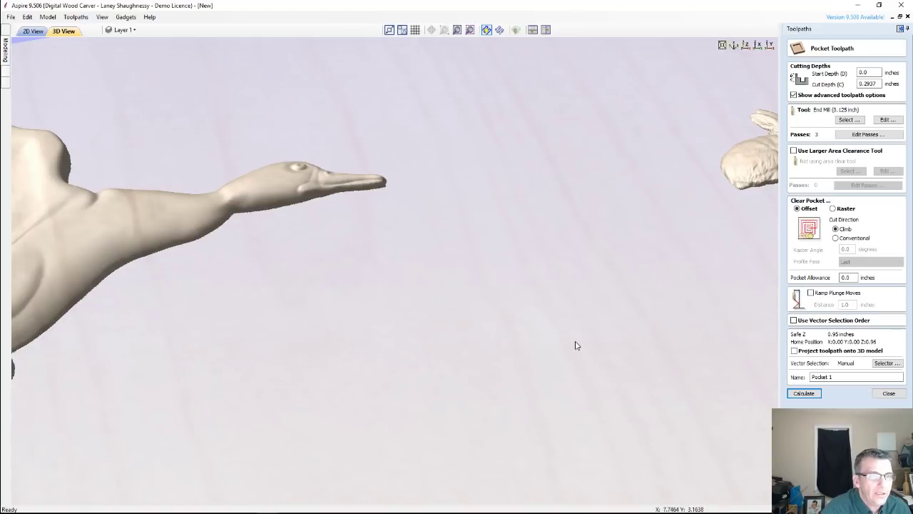
{"action": "scroll", "coordinate": [576, 345], "scroll_direction": "down", "scroll_amount": 3}
{"action": "left_click_drag", "start_coordinate": [880, 83], "coordinate": [851, 85]}
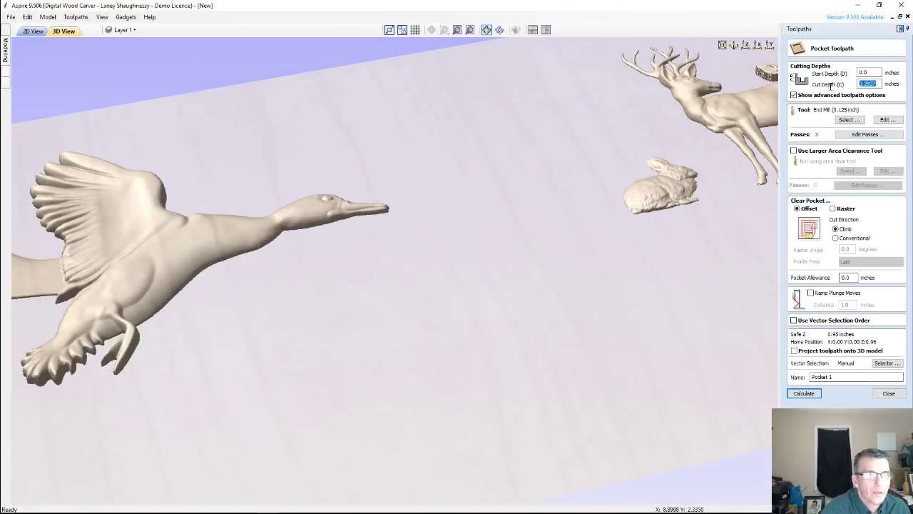
{"action": "type", "text": ".7"}
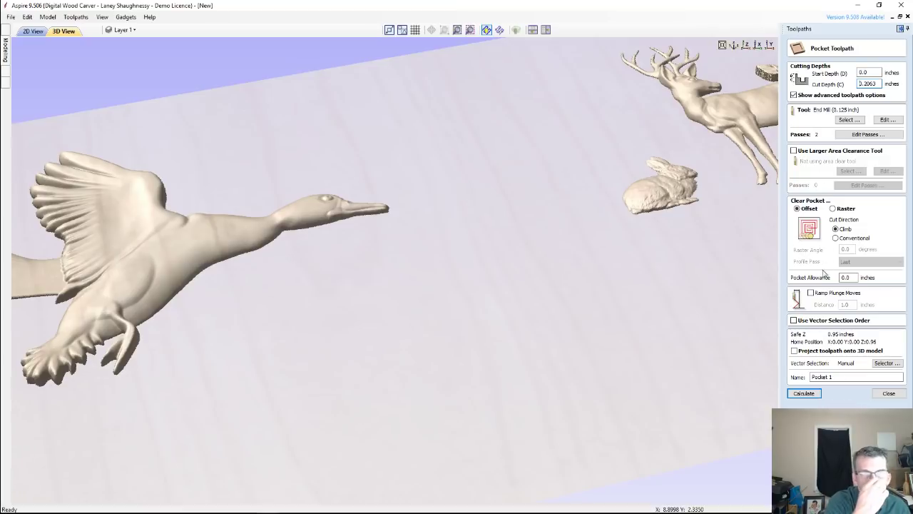
{"action": "left_click", "coordinate": [804, 394]}
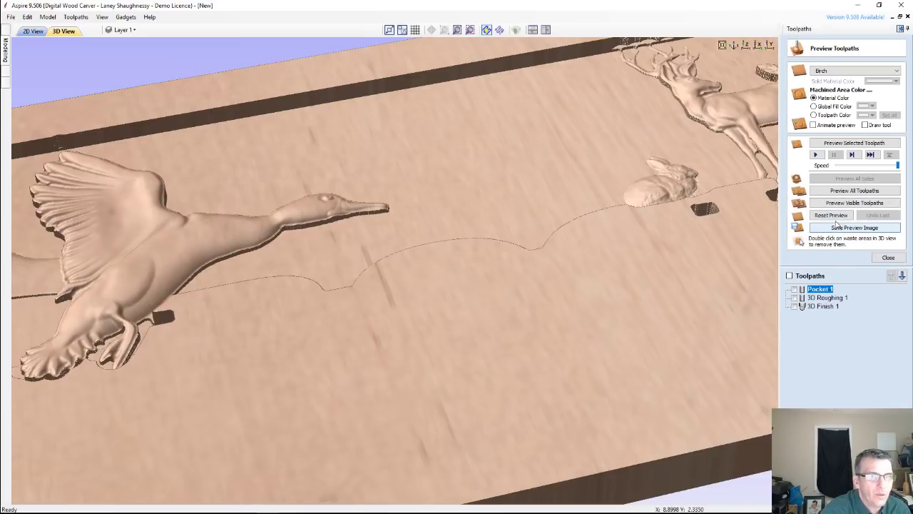
{"action": "left_click", "coordinate": [846, 191]}
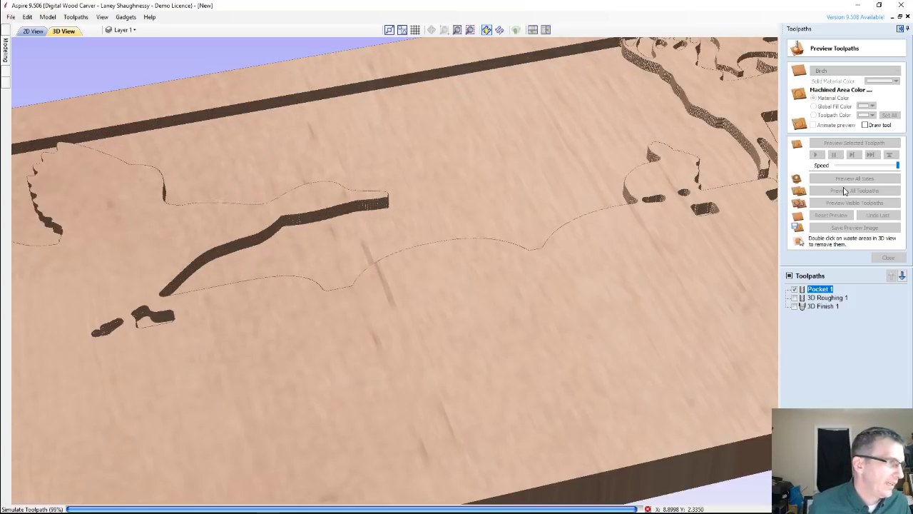
{"action": "left_click", "coordinate": [844, 191]}
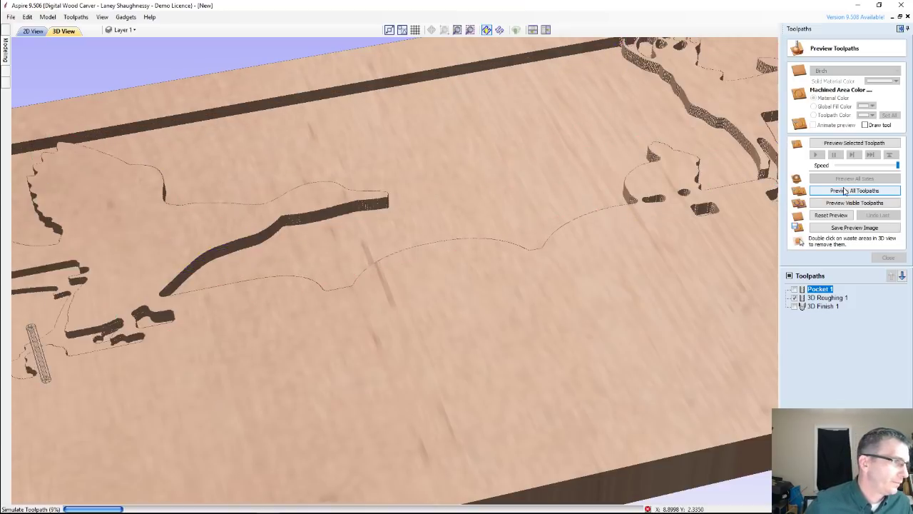
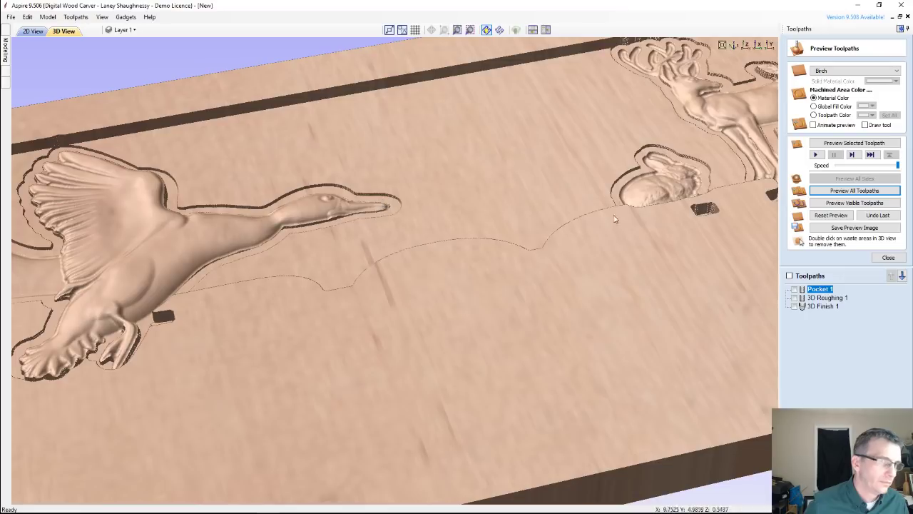
Step: Set the Pocket 1 cut depth to 0.25 inches and recalculate the toolpath
{"action": "double_click", "coordinate": [820, 289]}
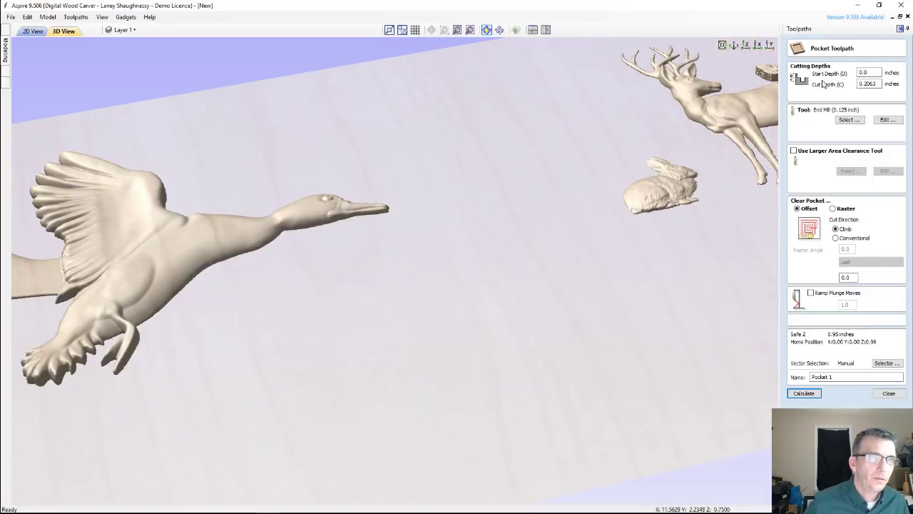
{"action": "double_click", "coordinate": [867, 83]}
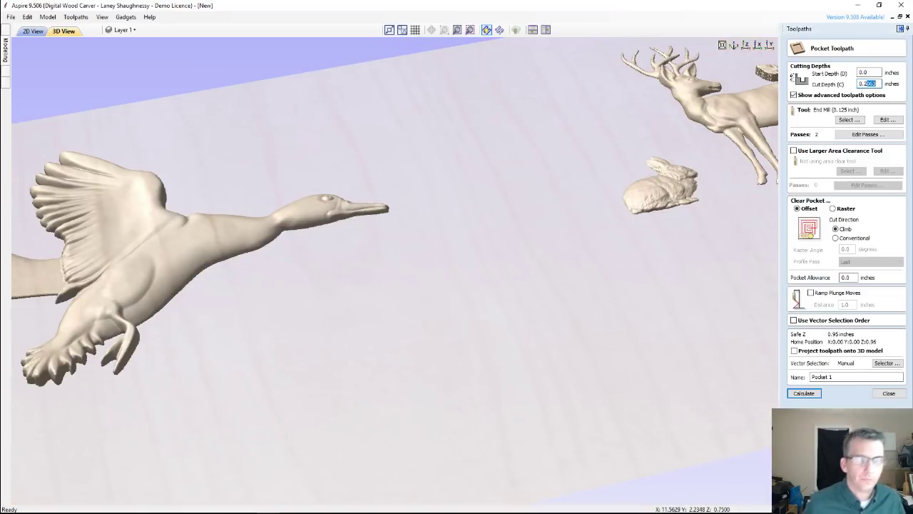
{"action": "type", "text": "0.25"}
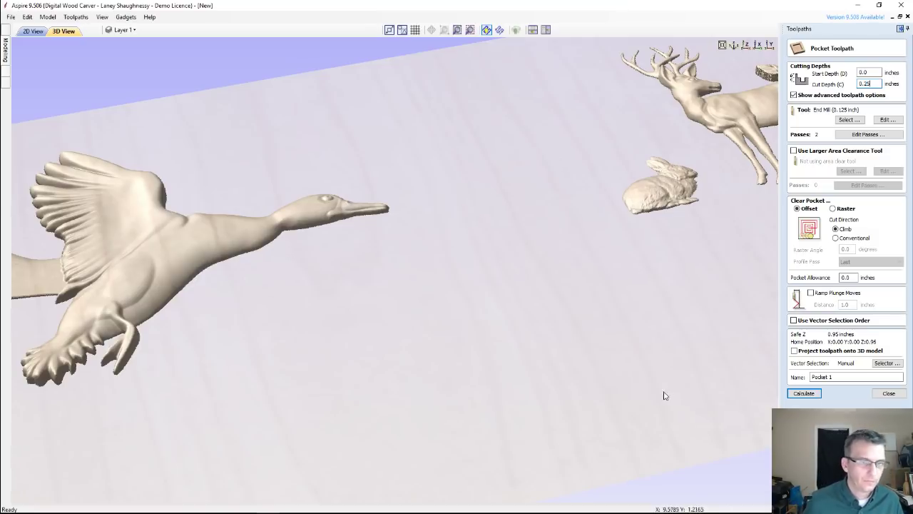
{"action": "left_click", "coordinate": [804, 394]}
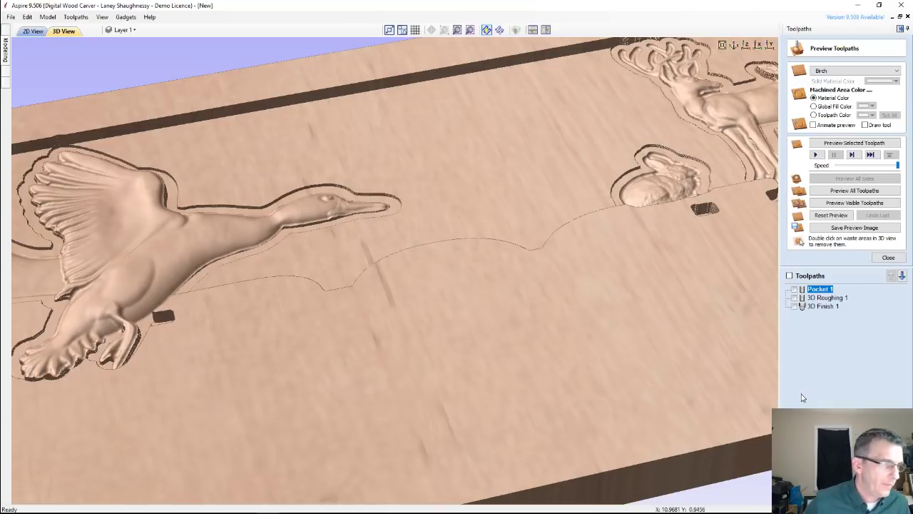
{"action": "double_click", "coordinate": [811, 291]}
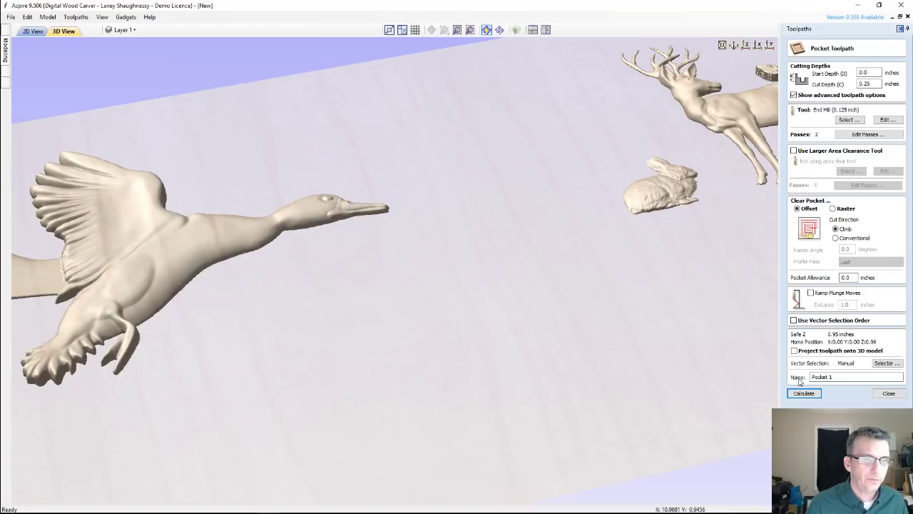
{"action": "left_click", "coordinate": [805, 398]}
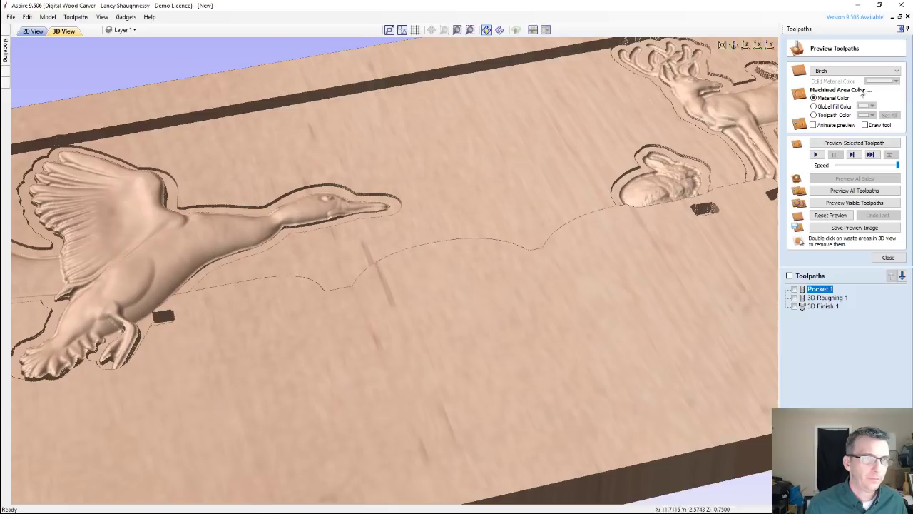
Step: Simulate the Pocket 1 toolpath, inspect the cuts around the animals and compare them with the vectors in the 2D layout
{"action": "left_click", "coordinate": [853, 143]}
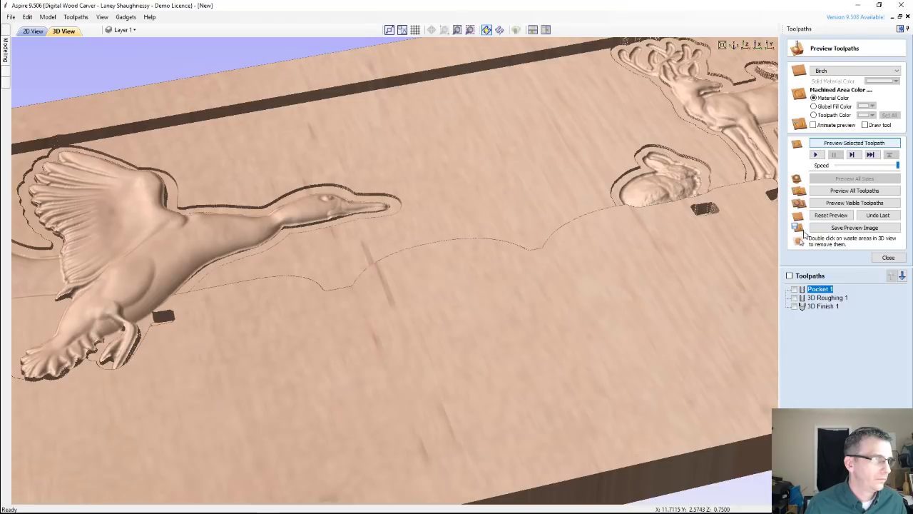
{"action": "left_click_drag", "start_coordinate": [667, 260], "coordinate": [615, 347]}
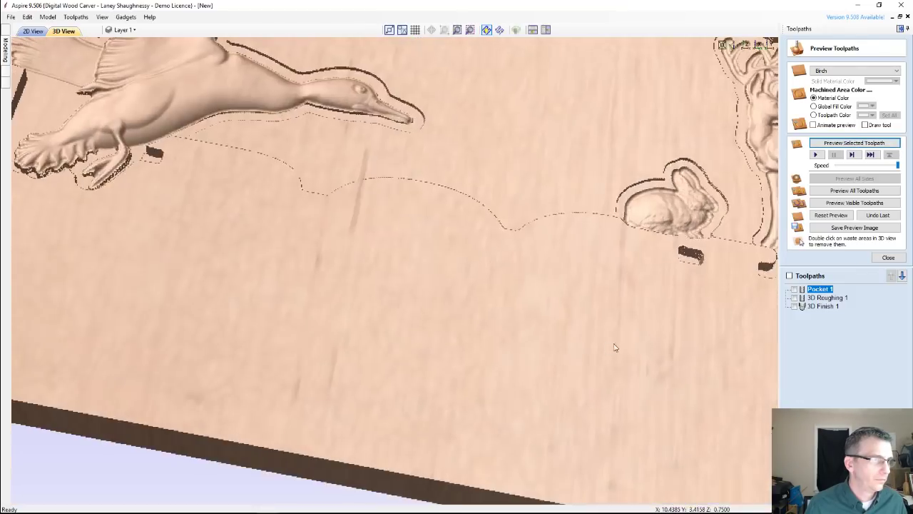
{"action": "scroll", "coordinate": [632, 341], "scroll_direction": "down", "scroll_amount": 2}
{"action": "scroll", "coordinate": [498, 337], "scroll_direction": "down", "scroll_amount": 3}
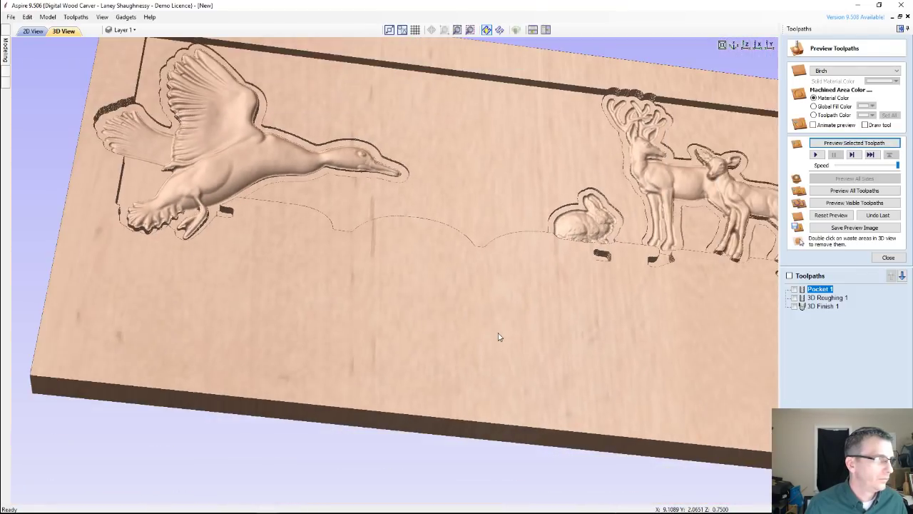
{"action": "scroll", "coordinate": [493, 333], "scroll_direction": "down", "scroll_amount": 1}
{"action": "scroll", "coordinate": [288, 236], "scroll_direction": "up", "scroll_amount": 2}
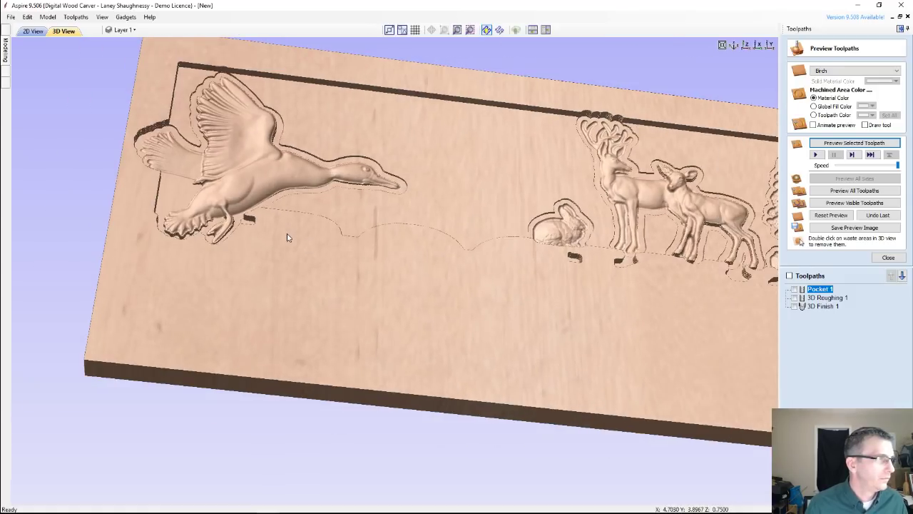
{"action": "left_click", "coordinate": [33, 31]}
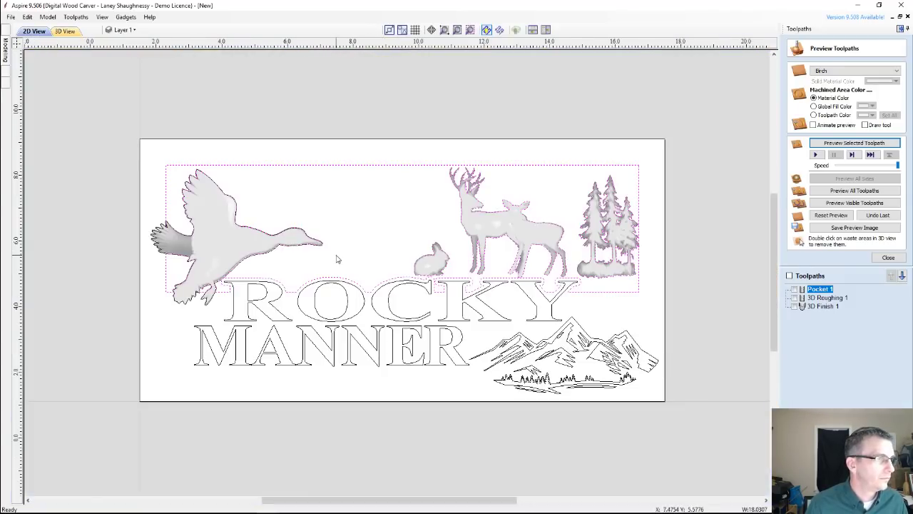
{"action": "scroll", "coordinate": [338, 259], "scroll_direction": "up", "scroll_amount": 1}
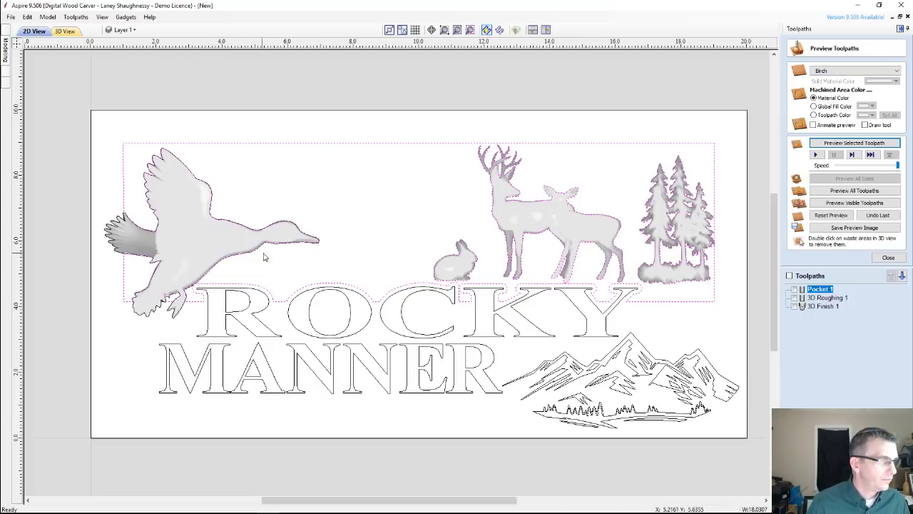
{"action": "left_click", "coordinate": [64, 31]}
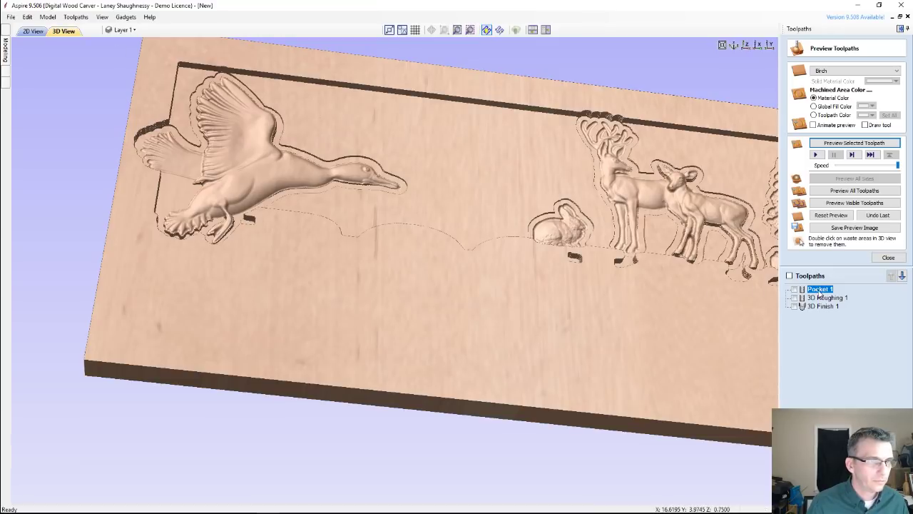
Step: Review the Pocket 1 settings, recalculate the toolpath and examine the carved board from a lower angle
{"action": "key", "text": "Escape"}
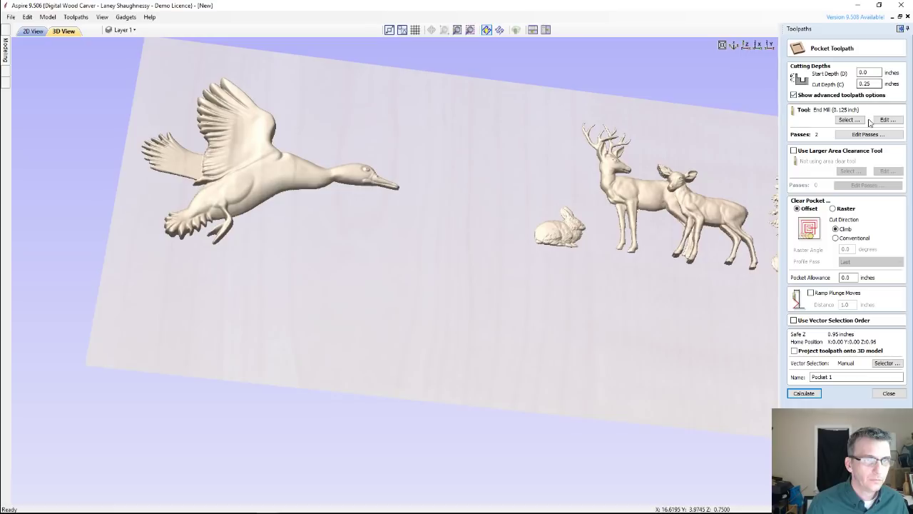
{"action": "left_click", "coordinate": [809, 396]}
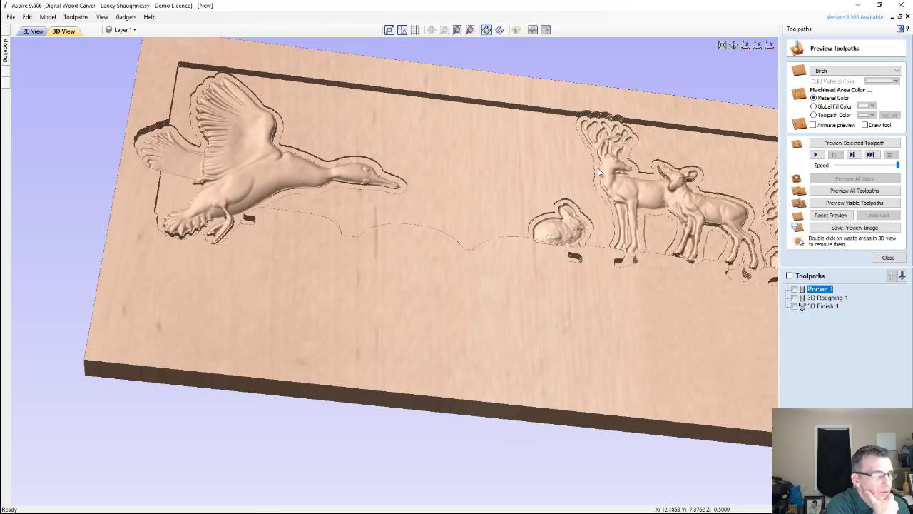
{"action": "left_click_drag", "start_coordinate": [553, 362], "coordinate": [527, 318]}
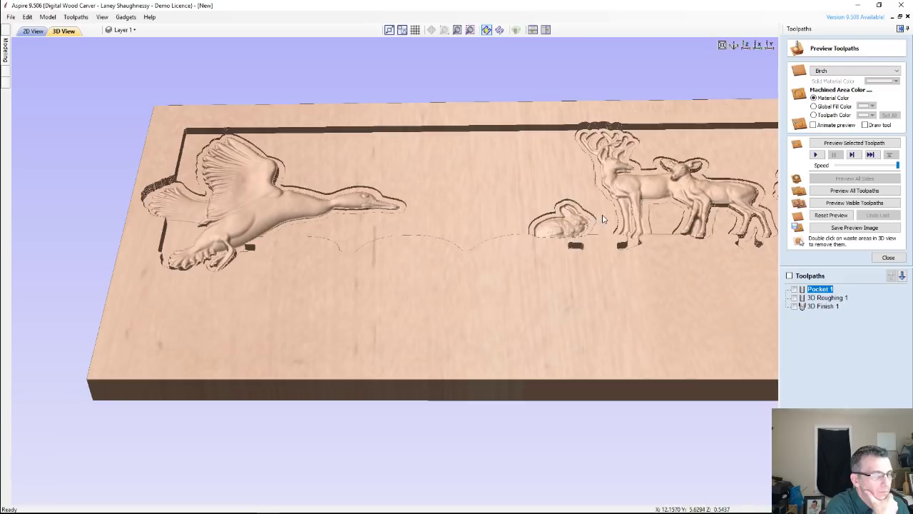
Step: Examine the Pocket 1 cut depth, the 2D layout, and the model thickness and modeling plane in the material setup
{"action": "mouse_move", "coordinate": [818, 294]}
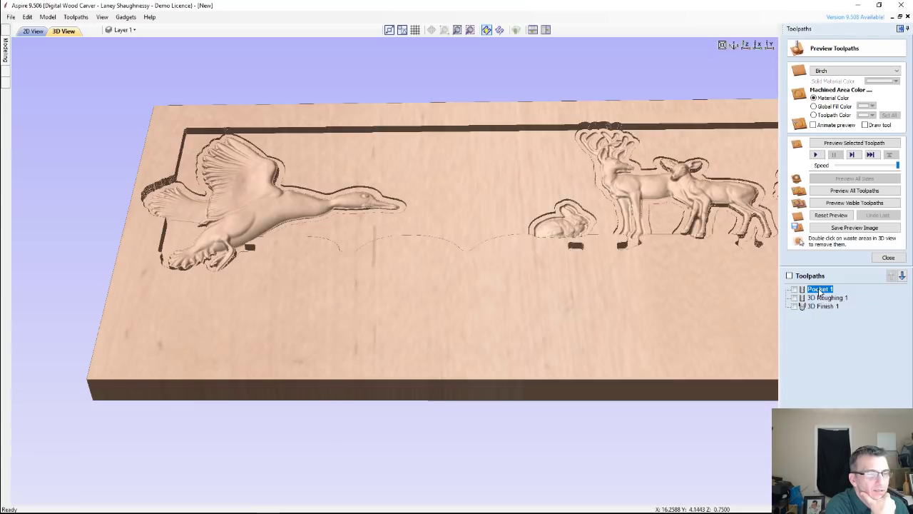
{"action": "double_click", "coordinate": [820, 291]}
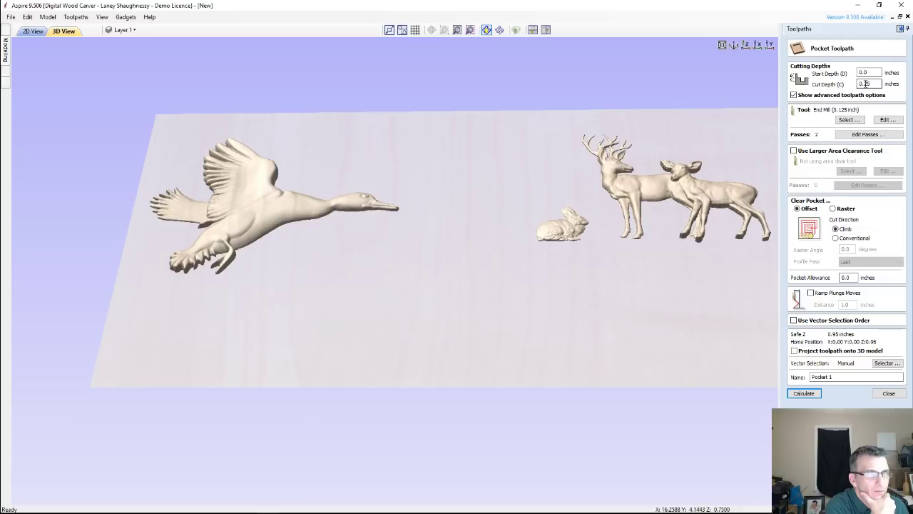
{"action": "key", "text": "F2"}
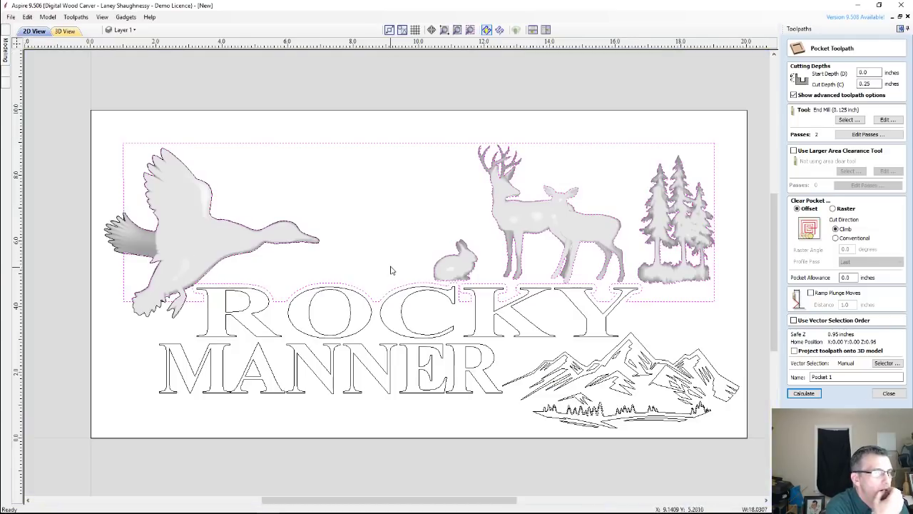
{"action": "left_click", "coordinate": [888, 393]}
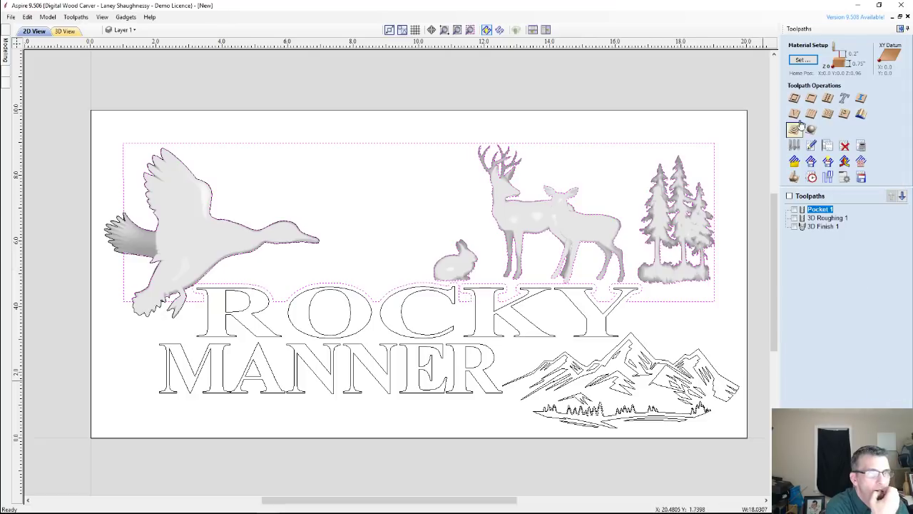
{"action": "left_click", "coordinate": [799, 65]}
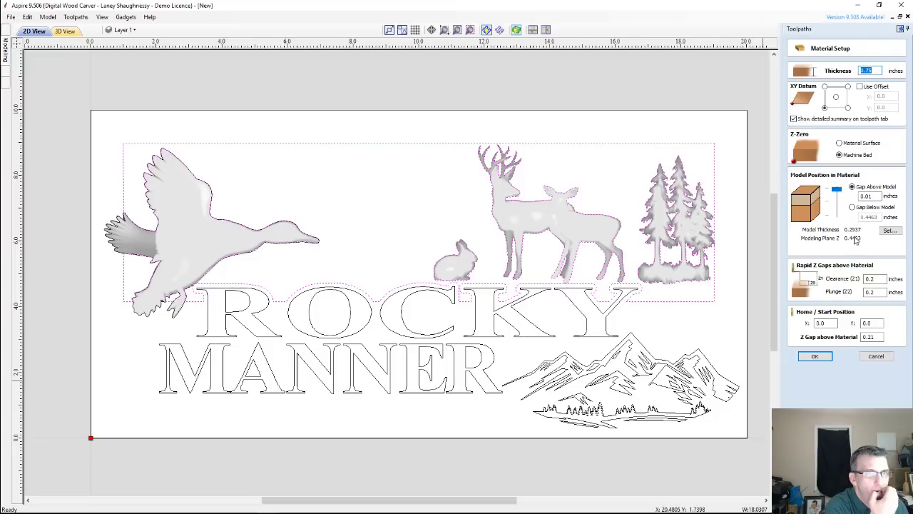
{"action": "left_click", "coordinate": [878, 359]}
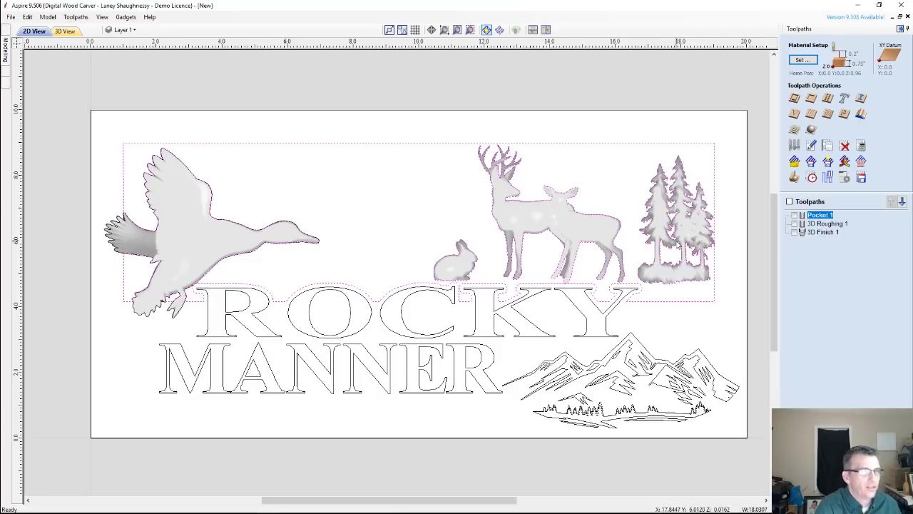
Step: Review the Pocket 1 settings without changes and examine the simulated cuts around the rabbit and deer
{"action": "double_click", "coordinate": [828, 216]}
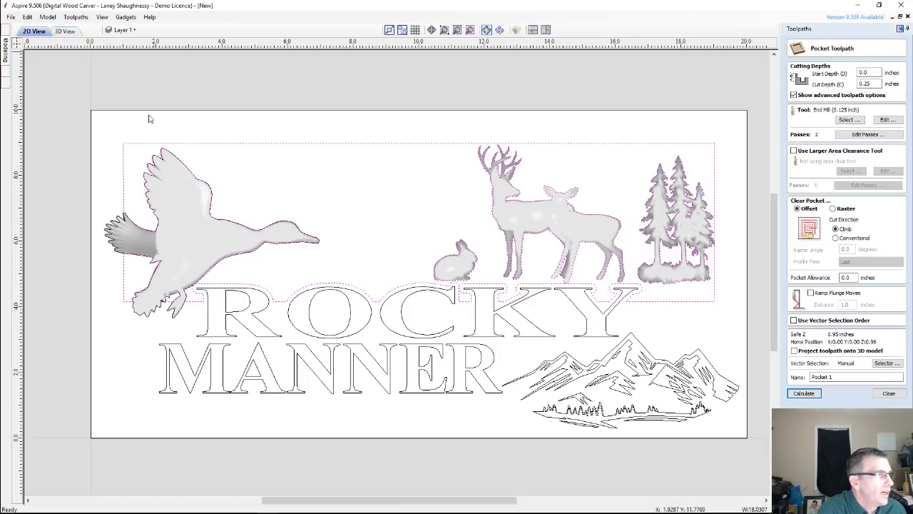
{"action": "left_click", "coordinate": [64, 30]}
{"action": "left_click", "coordinate": [33, 30]}
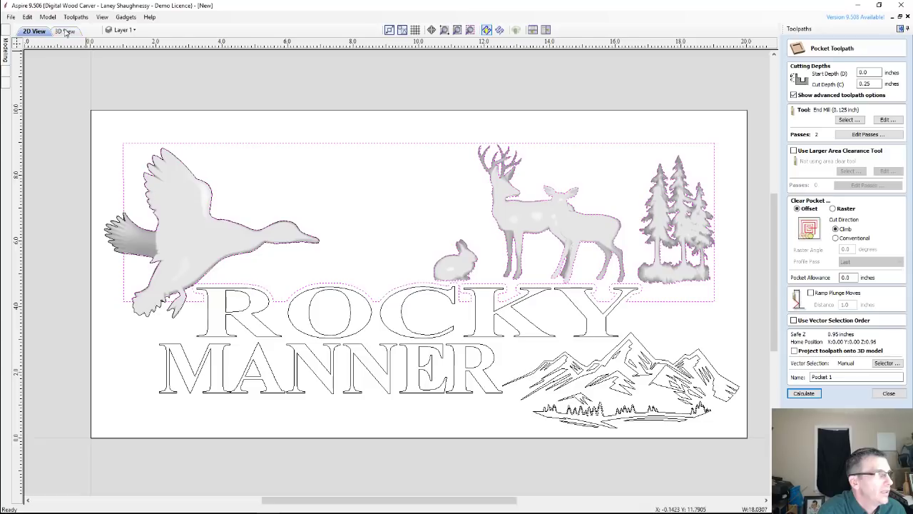
{"action": "left_click", "coordinate": [889, 393]}
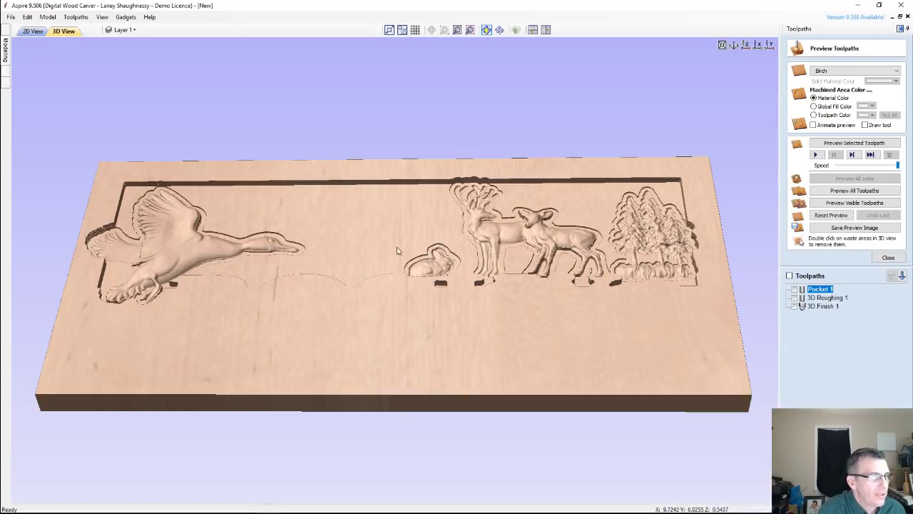
{"action": "scroll", "coordinate": [585, 188], "scroll_direction": "up", "scroll_amount": 2}
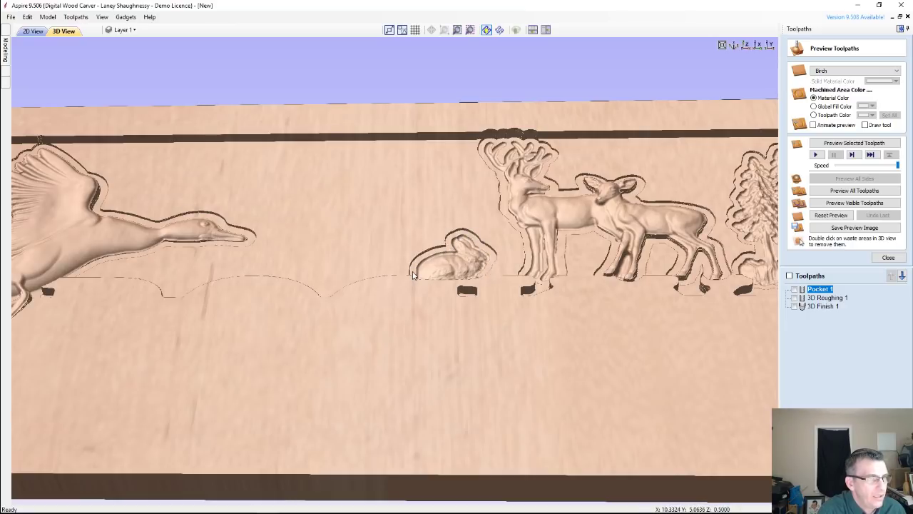
Step: Set the boundary offset of the 3D Roughing 1 toolpath to 0 inches and recalculate it
{"action": "double_click", "coordinate": [834, 299]}
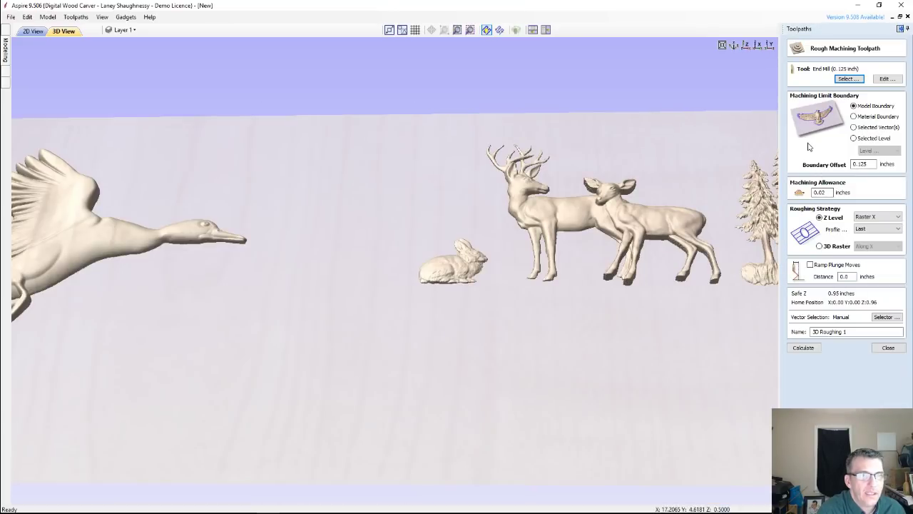
{"action": "double_click", "coordinate": [865, 165]}
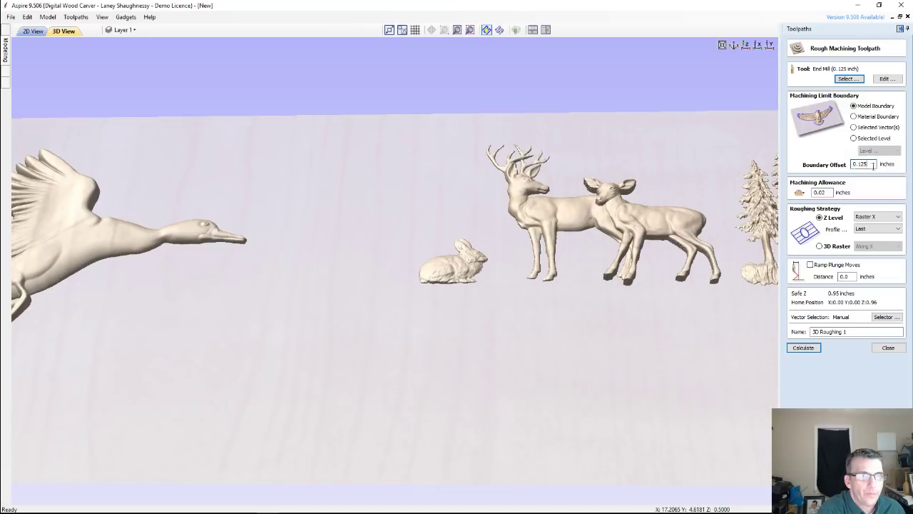
{"action": "type", "text": "0"}
{"action": "left_click", "coordinate": [828, 192]}
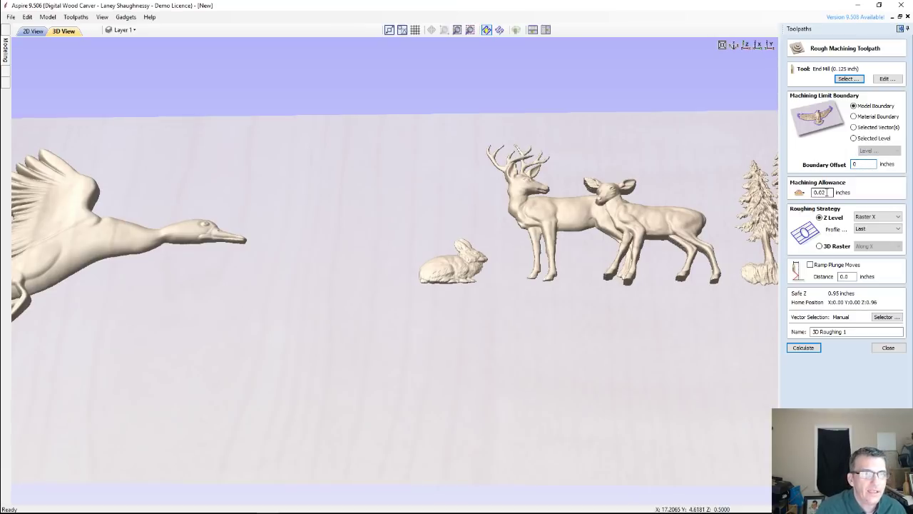
{"action": "left_click", "coordinate": [805, 347]}
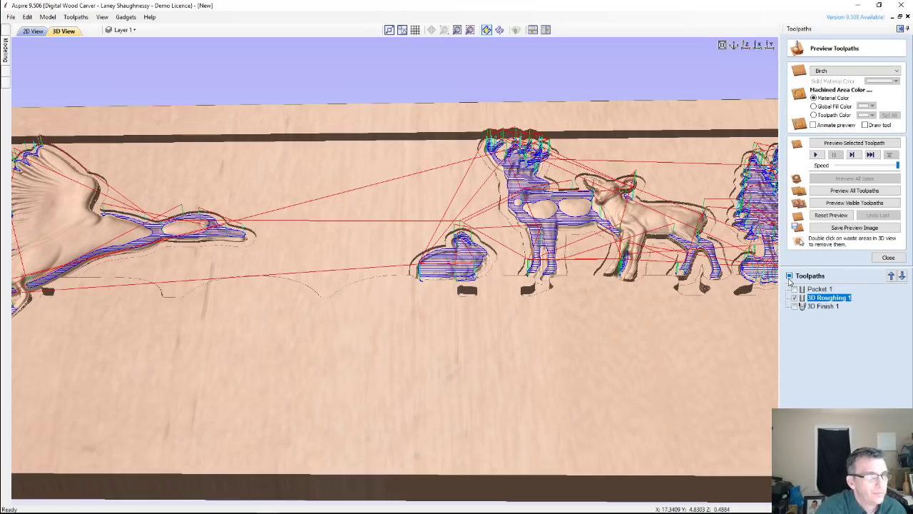
Step: Reset the preview and simulate the 3D Roughing 1 and 3D Finish 1 toolpaths on the blank board
{"action": "left_click", "coordinate": [831, 215]}
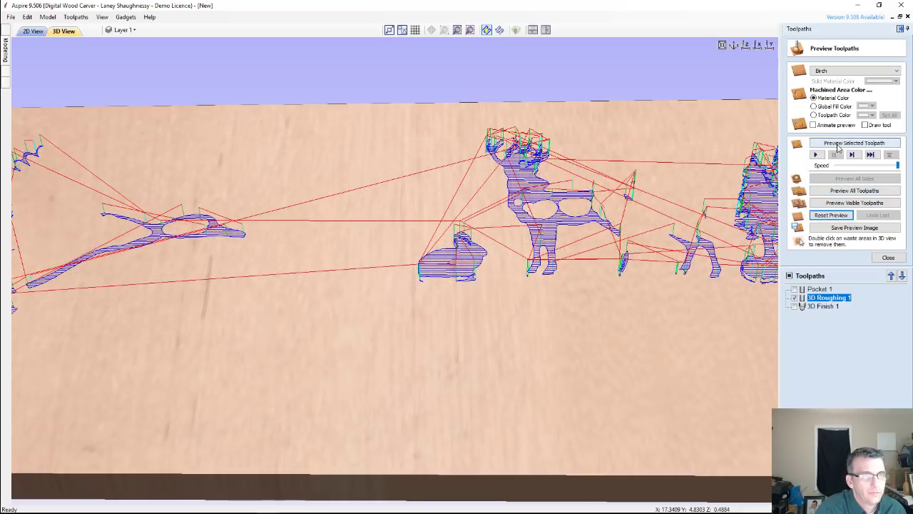
{"action": "left_click", "coordinate": [840, 145]}
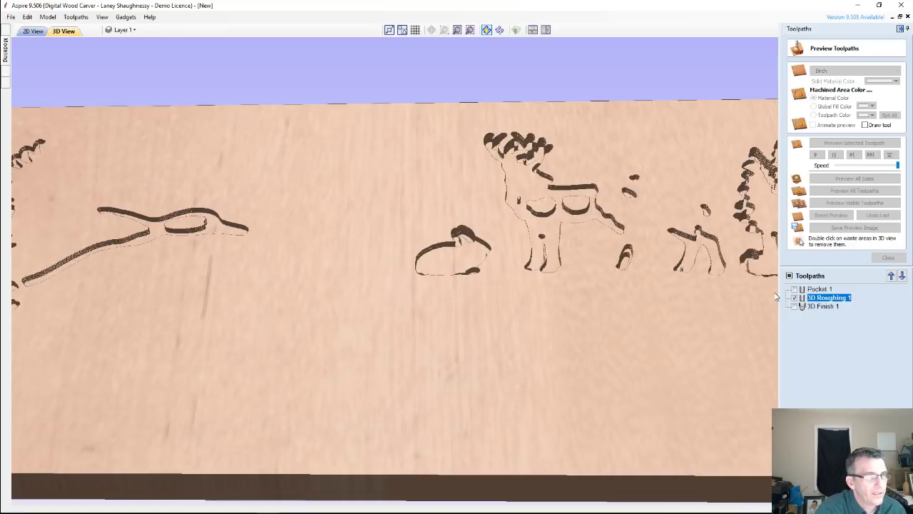
{"action": "left_click", "coordinate": [825, 306]}
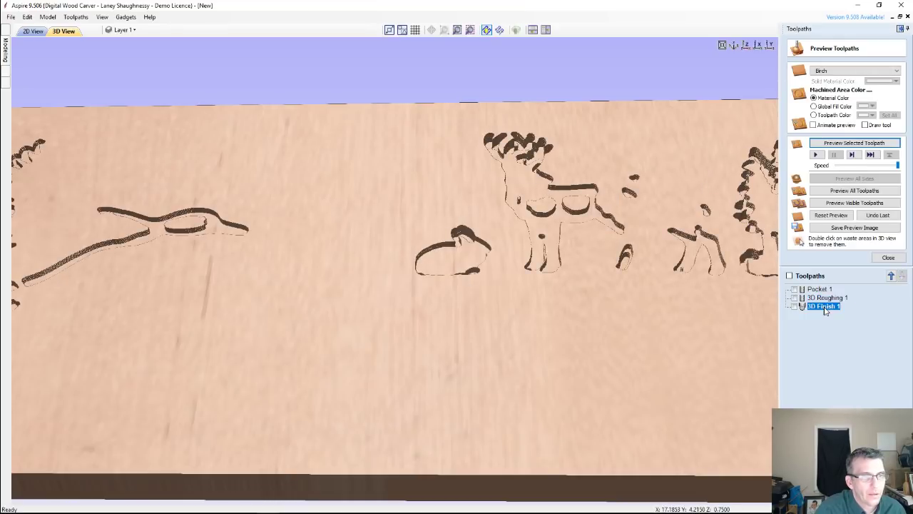
{"action": "left_click", "coordinate": [828, 144]}
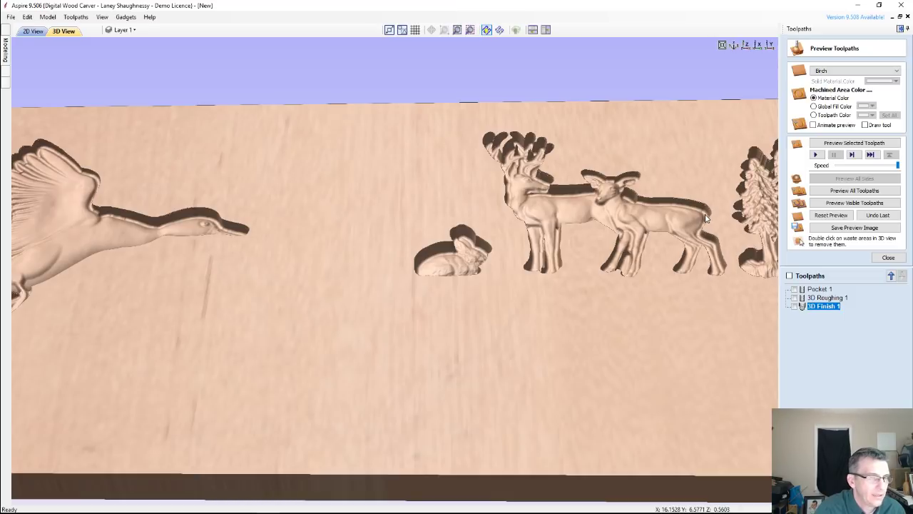
Step: Set the Pocket 1 cut depth to 0.1897 inches, recalculate the toolpath and simulate it
{"action": "double_click", "coordinate": [825, 289]}
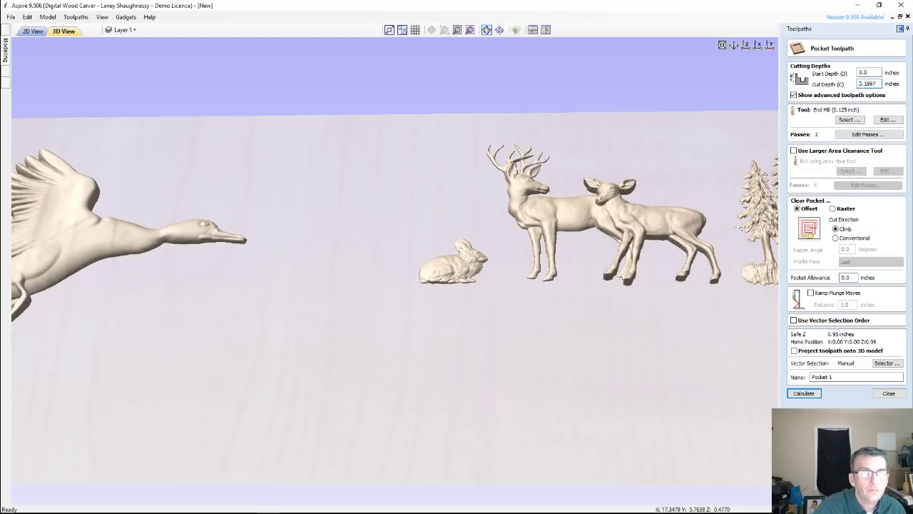
{"action": "left_click", "coordinate": [804, 394]}
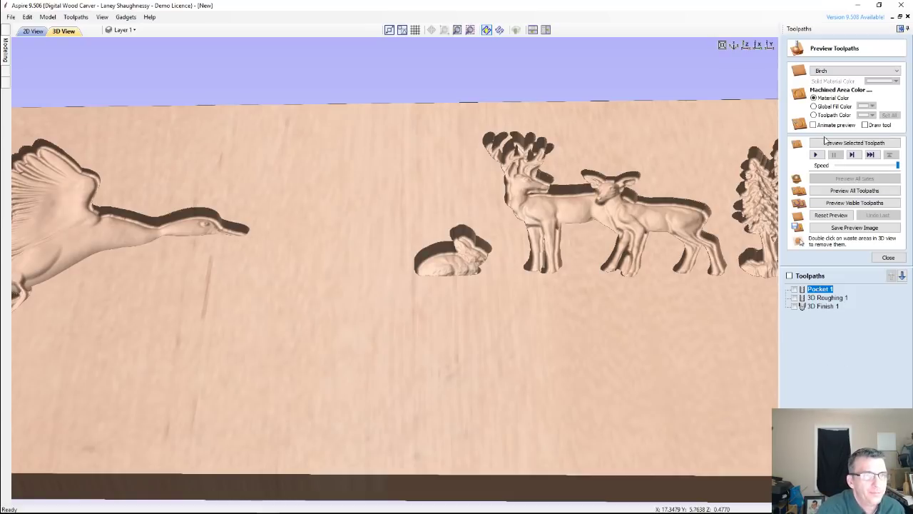
{"action": "left_click", "coordinate": [827, 143]}
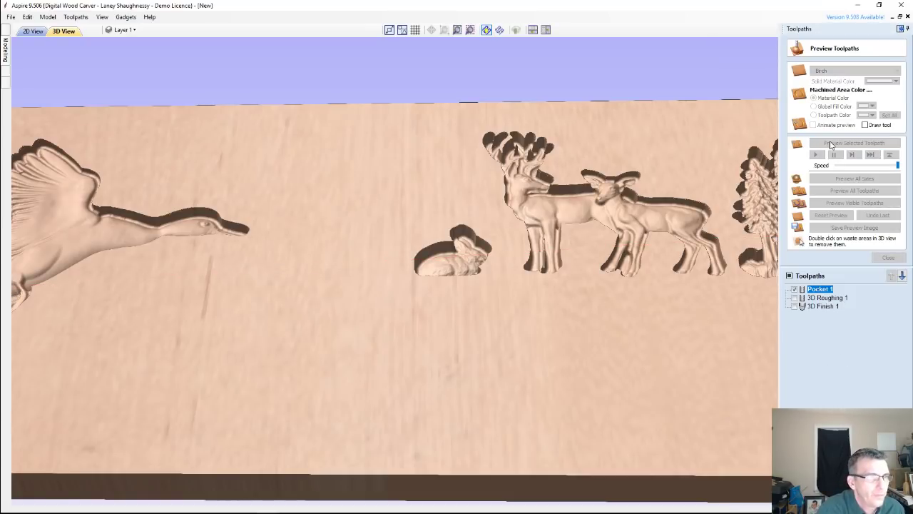
Step: Check the pocket vectors in the 2D layout, recalculate Pocket 1 with unchanged settings, then display and simulate its path
{"action": "left_click", "coordinate": [30, 32]}
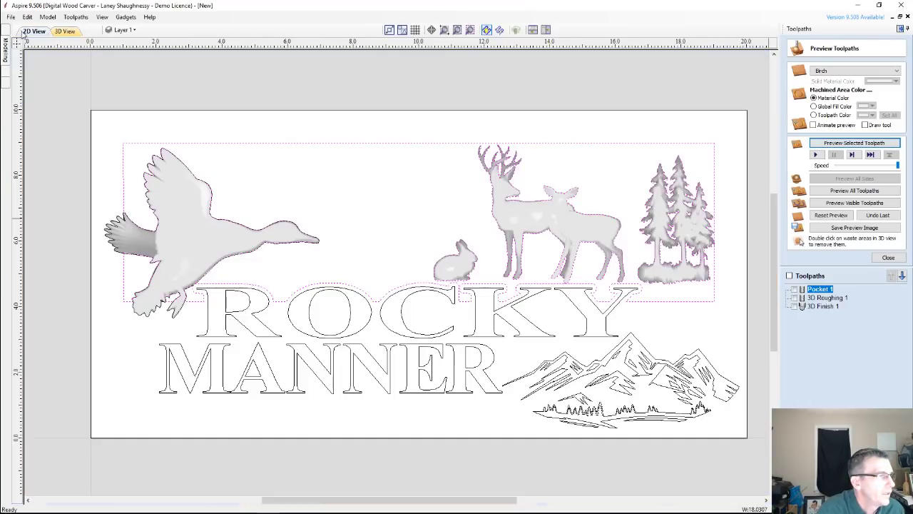
{"action": "double_click", "coordinate": [826, 290]}
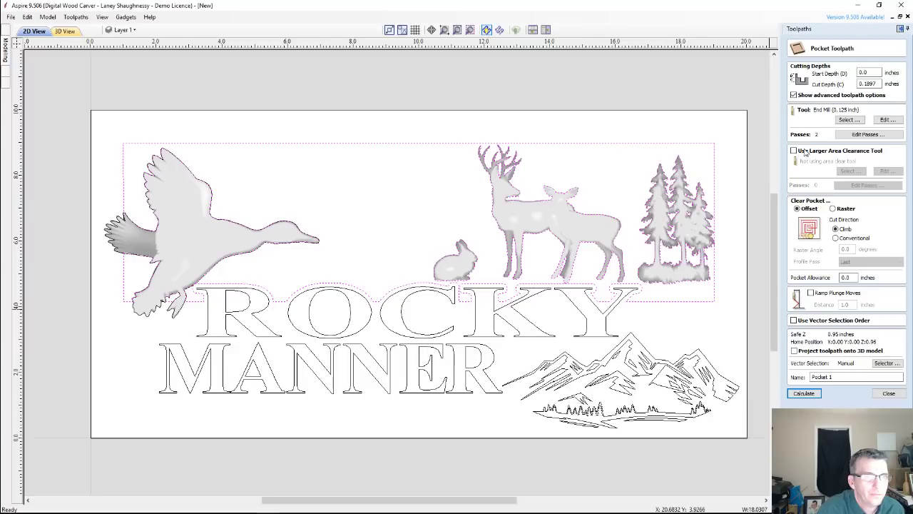
{"action": "left_click", "coordinate": [804, 394]}
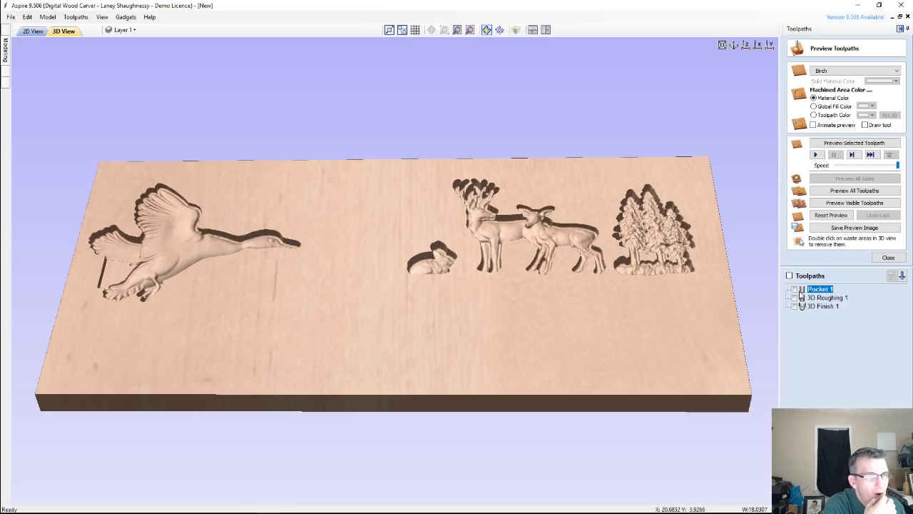
{"action": "left_click", "coordinate": [795, 290]}
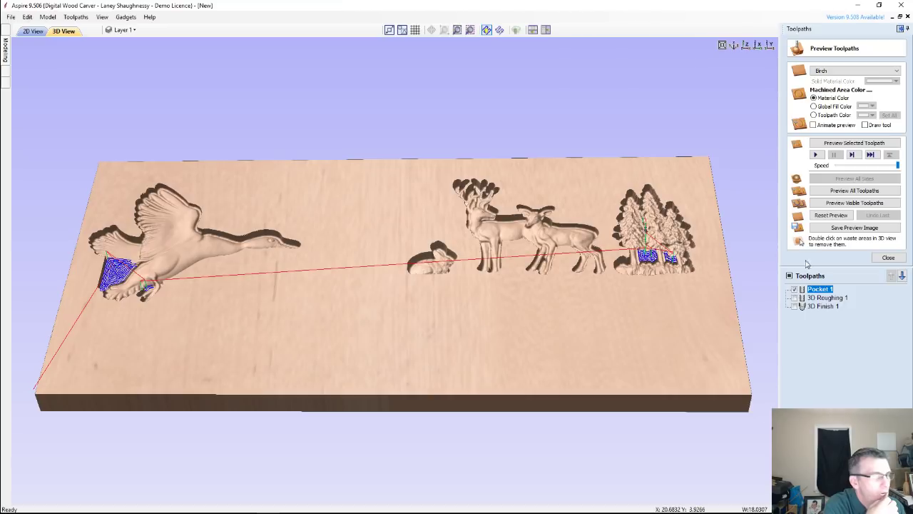
{"action": "left_click", "coordinate": [854, 143]}
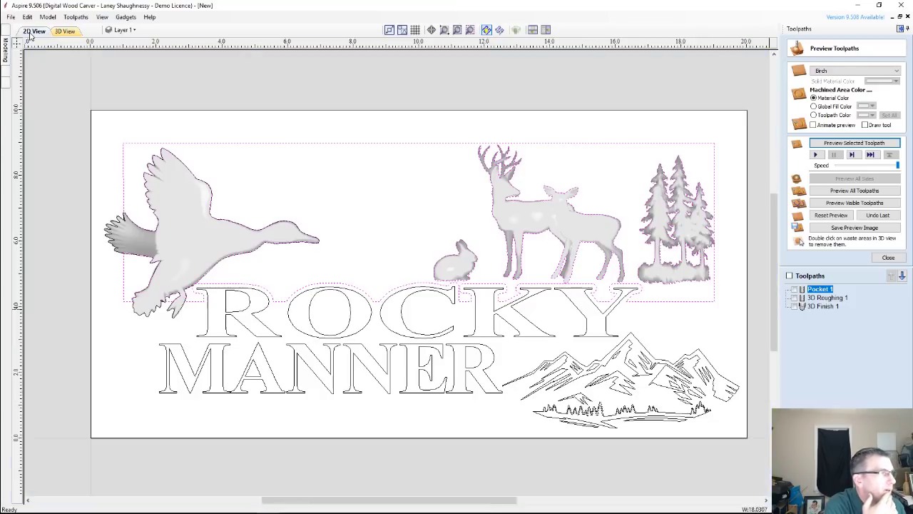
Step: Clear the selection in the 2D layout and reselect the border, animal and tree outlines as pocket vectors
{"action": "left_click", "coordinate": [33, 30]}
{"action": "left_click", "coordinate": [397, 227]}
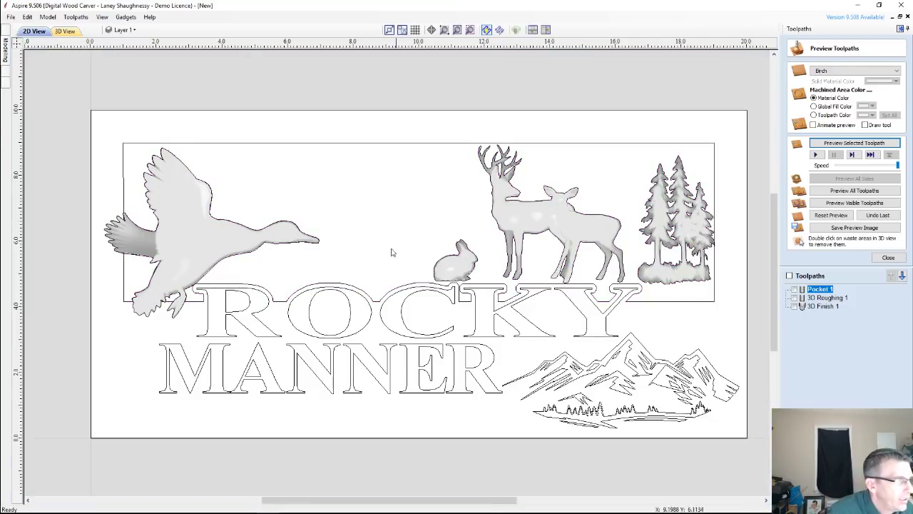
{"action": "left_click", "coordinate": [283, 144]}
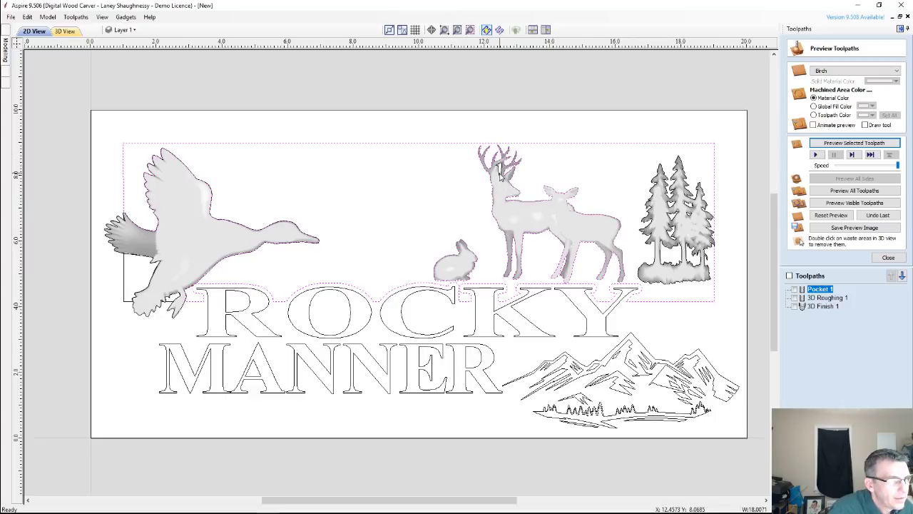
{"action": "left_click_drag", "start_coordinate": [605, 127], "coordinate": [746, 310]}
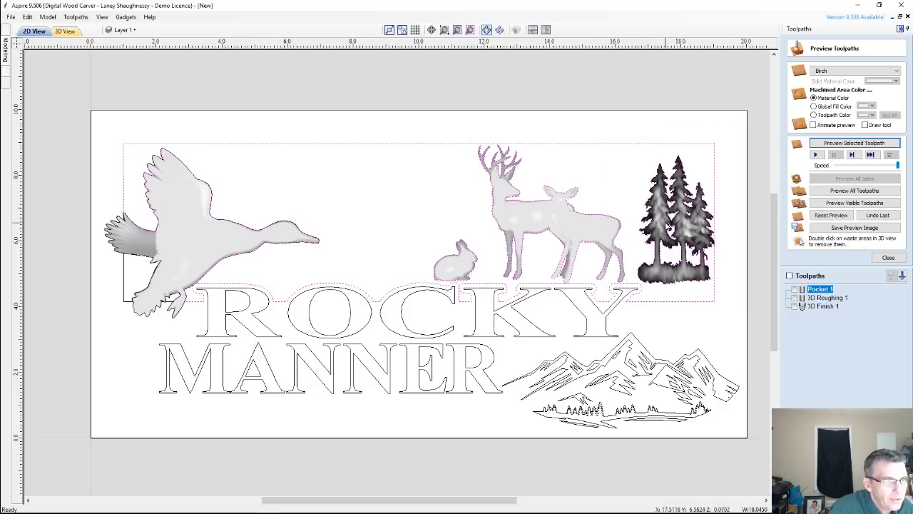
{"action": "key", "text": "Escape"}
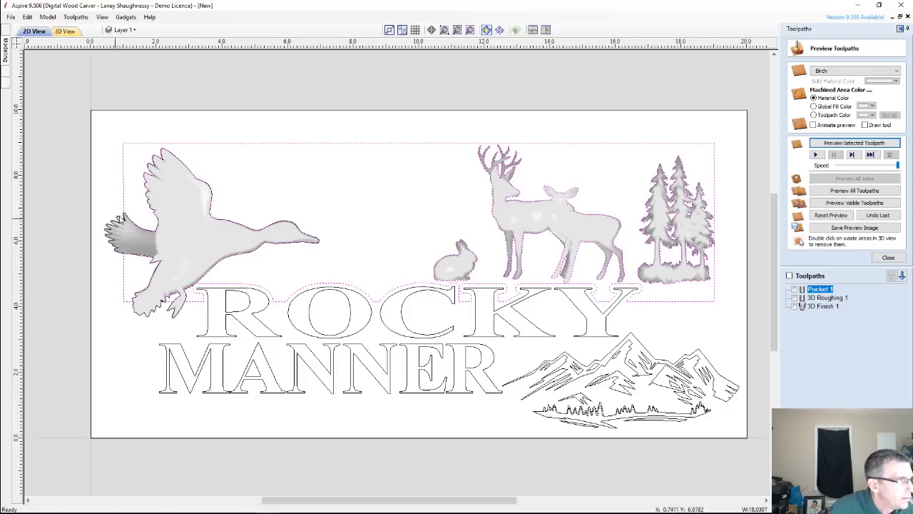
{"action": "left_click", "coordinate": [124, 266]}
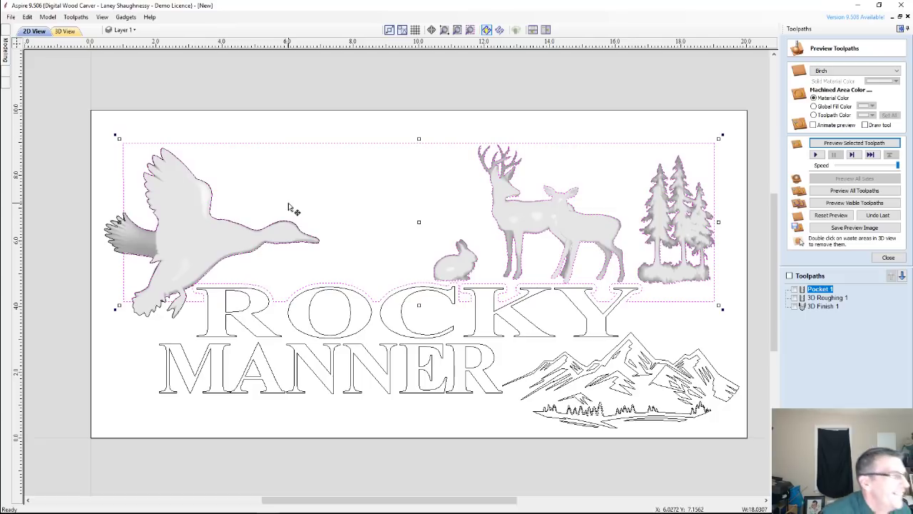
Step: Inspect the border around the duck's tail and feet, and recalculate Pocket 1 with the reselected vectors
{"action": "scroll", "coordinate": [168, 318], "scroll_direction": "up", "scroll_amount": 5}
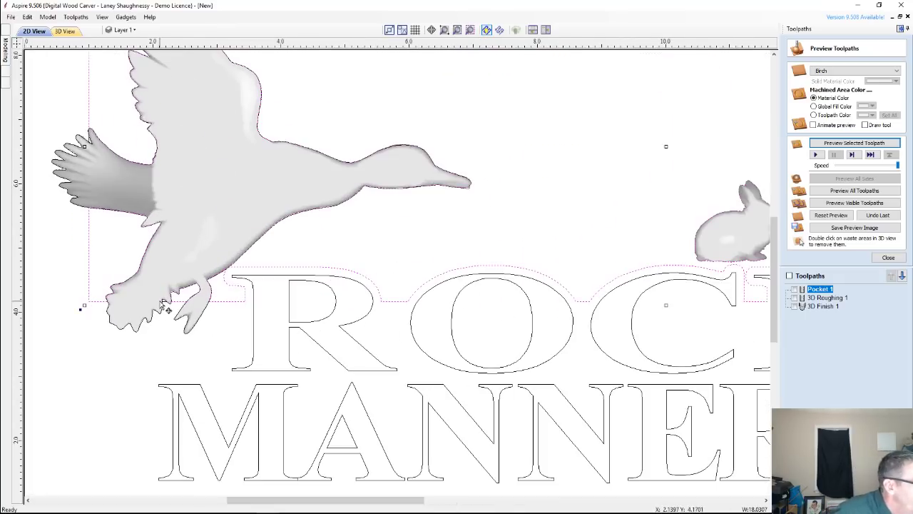
{"action": "scroll", "coordinate": [172, 307], "scroll_direction": "down", "scroll_amount": 4}
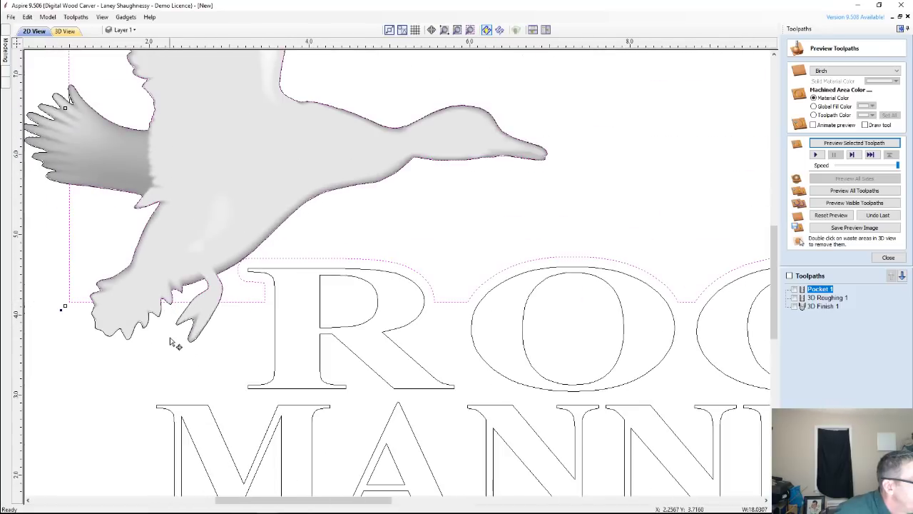
{"action": "scroll", "coordinate": [58, 279], "scroll_direction": "up", "scroll_amount": 2}
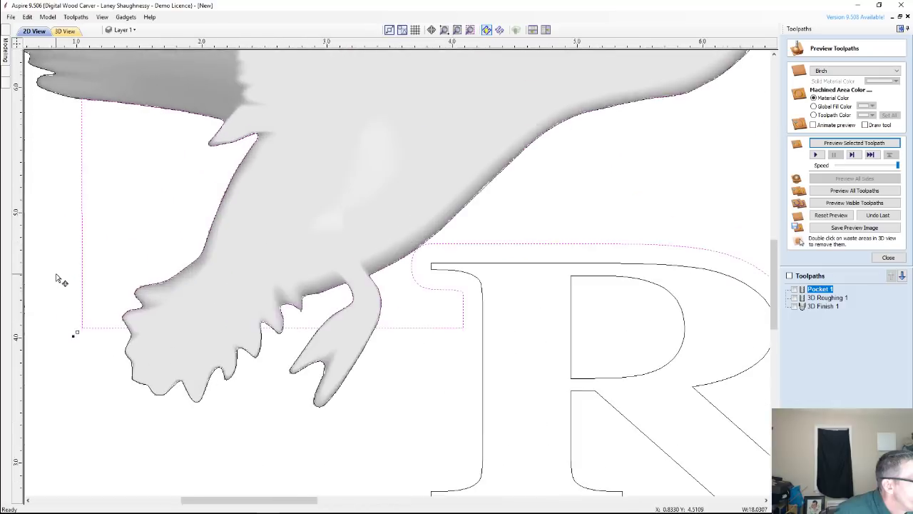
{"action": "scroll", "coordinate": [58, 281], "scroll_direction": "down", "scroll_amount": 5}
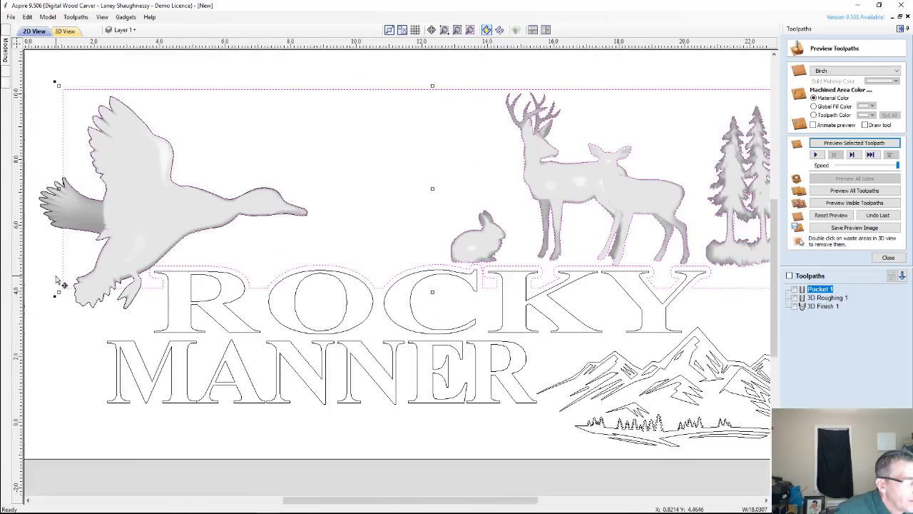
{"action": "scroll", "coordinate": [59, 281], "scroll_direction": "down", "scroll_amount": 2}
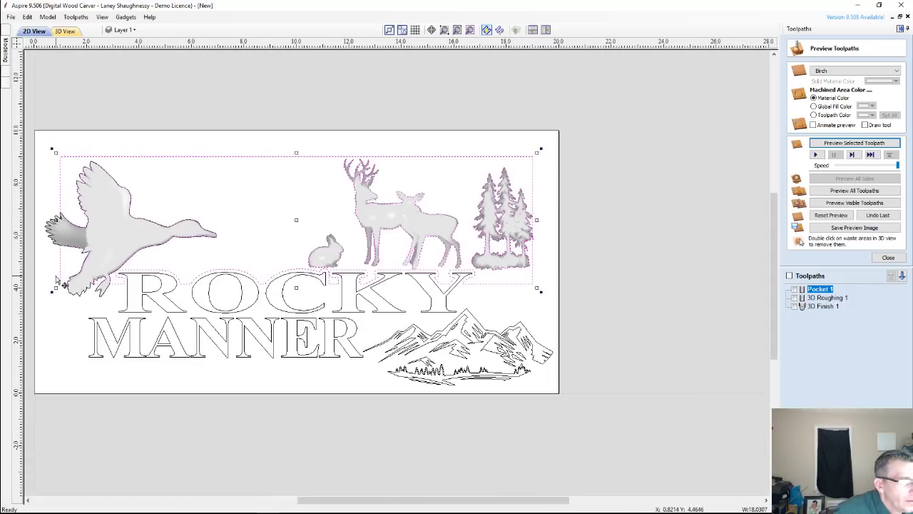
{"action": "double_click", "coordinate": [826, 288]}
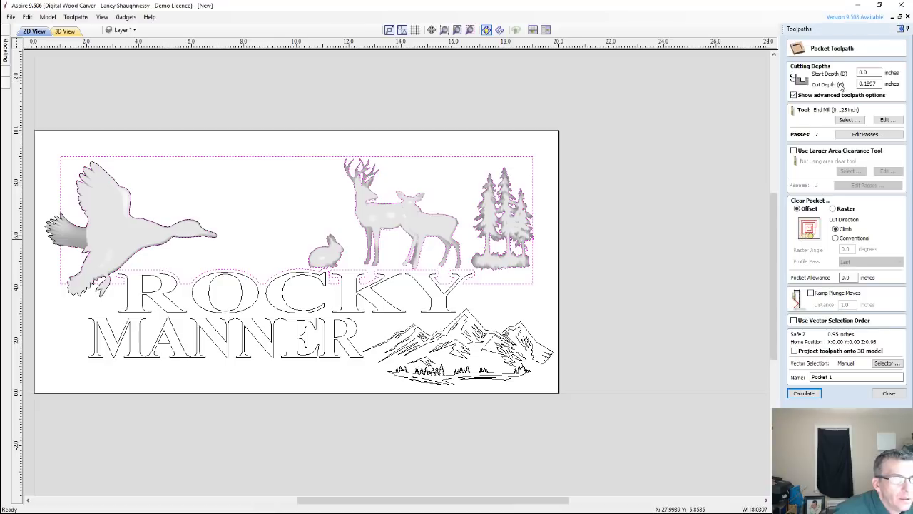
{"action": "left_click", "coordinate": [804, 394]}
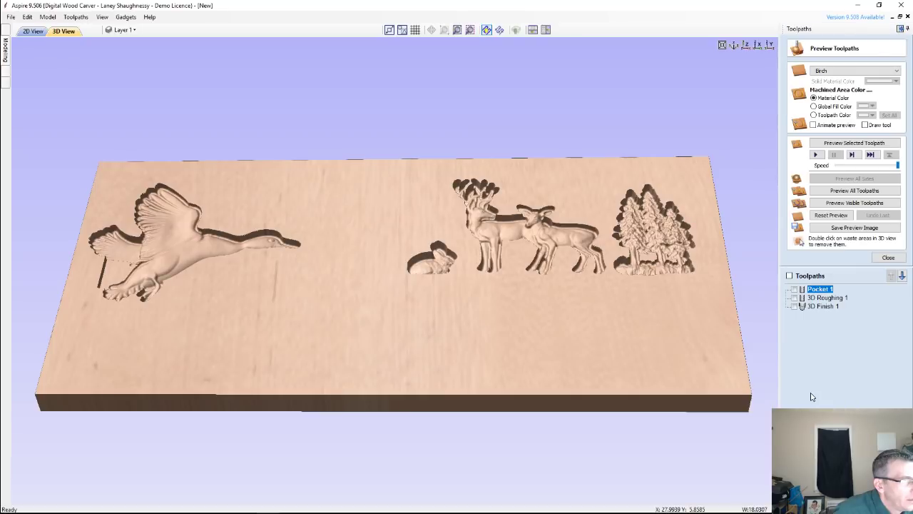
Step: Display the Pocket 1 toolpath in the 2D layout and examine where the tree outline meets the border
{"action": "left_click", "coordinate": [32, 30]}
{"action": "left_click", "coordinate": [794, 289]}
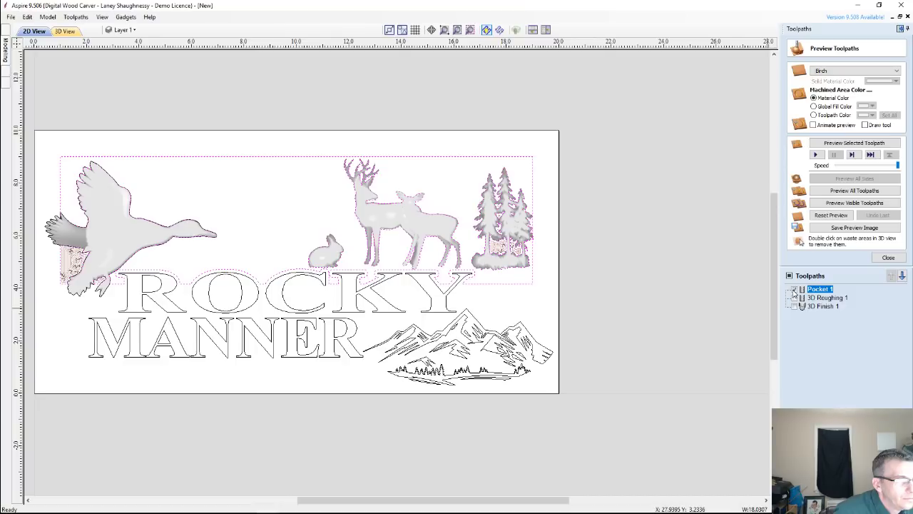
{"action": "scroll", "coordinate": [535, 234], "scroll_direction": "up", "scroll_amount": 5}
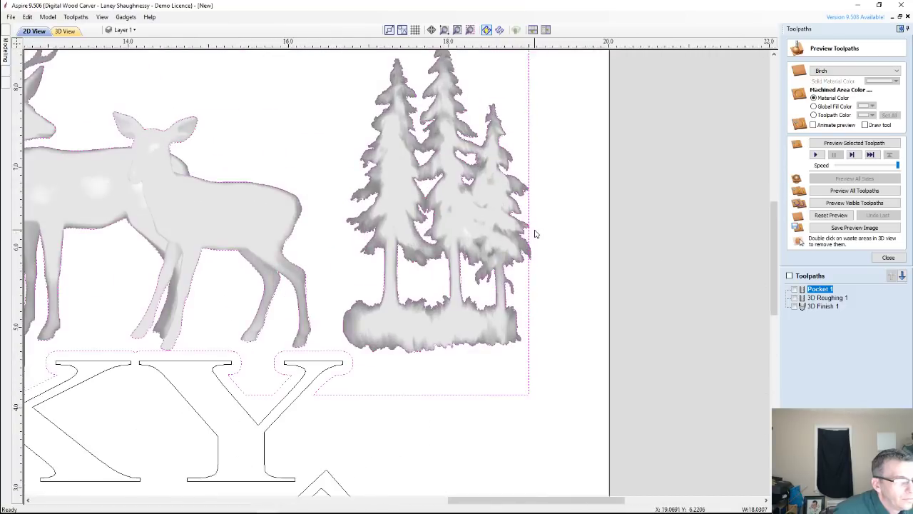
{"action": "scroll", "coordinate": [535, 233], "scroll_direction": "up", "scroll_amount": 5}
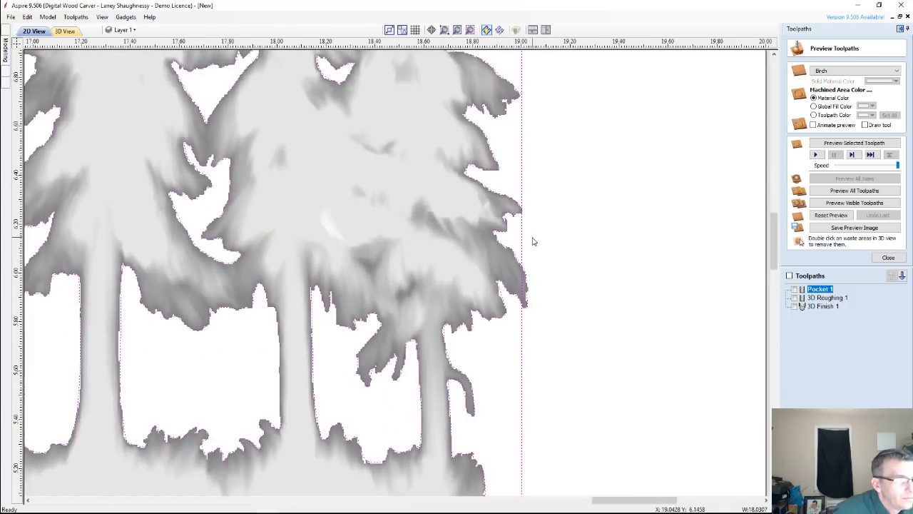
Step: Shift the fir tree component and its outline slightly inward so they sit inside the border's right side
{"action": "scroll", "coordinate": [533, 240], "scroll_direction": "down", "scroll_amount": 3}
{"action": "scroll", "coordinate": [528, 251], "scroll_direction": "down", "scroll_amount": 3}
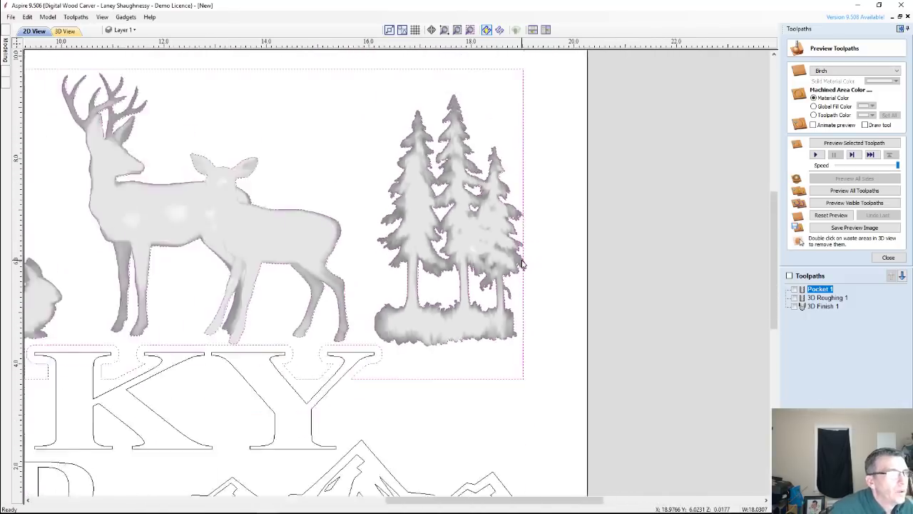
{"action": "scroll", "coordinate": [522, 264], "scroll_direction": "down", "scroll_amount": 3}
{"action": "scroll", "coordinate": [522, 264], "scroll_direction": "down", "scroll_amount": 2}
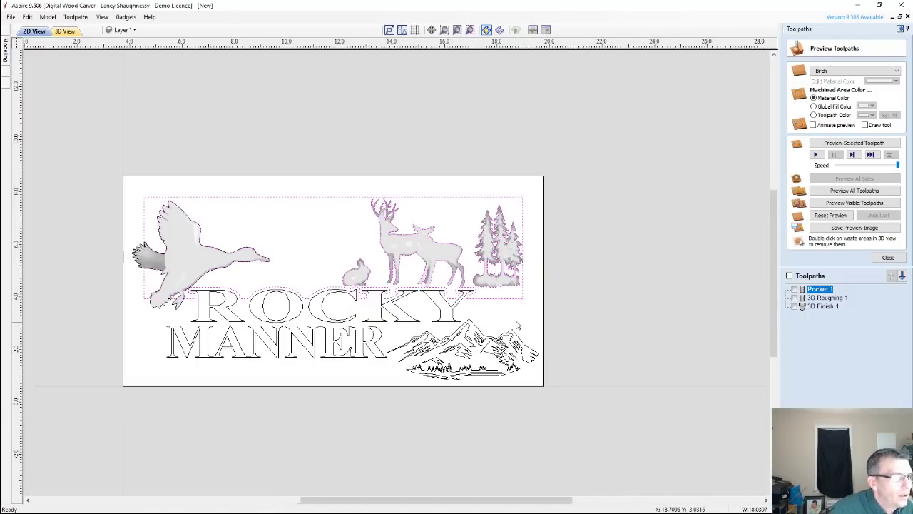
{"action": "scroll", "coordinate": [518, 326], "scroll_direction": "up", "scroll_amount": 2}
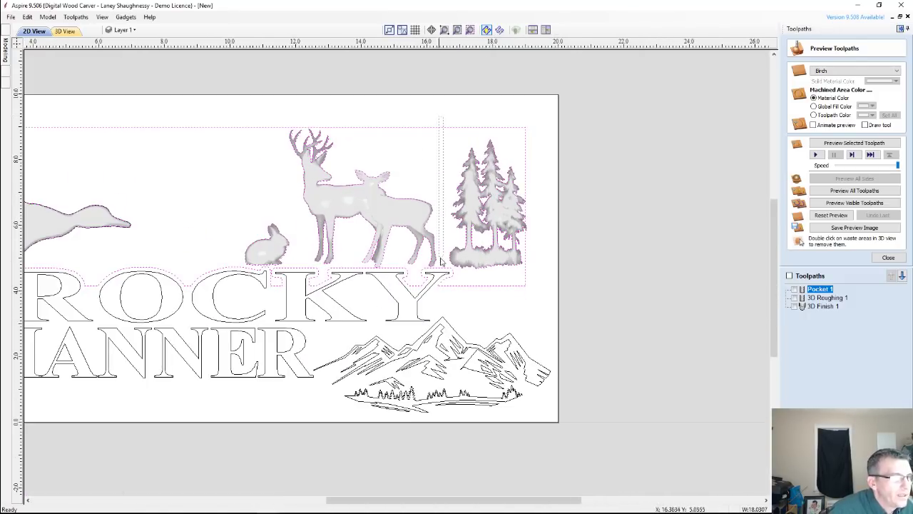
{"action": "left_click", "coordinate": [537, 285]}
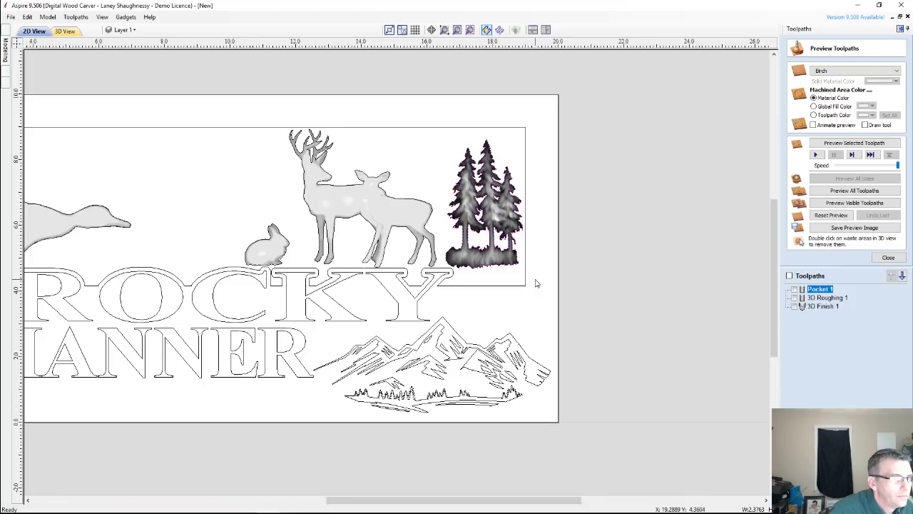
Step: Recalculate Pocket 1 with the shifted trees, then display its path on the 3D model and simulate it
{"action": "scroll", "coordinate": [450, 283], "scroll_direction": "down", "scroll_amount": 4}
{"action": "scroll", "coordinate": [189, 253], "scroll_direction": "up", "scroll_amount": 3}
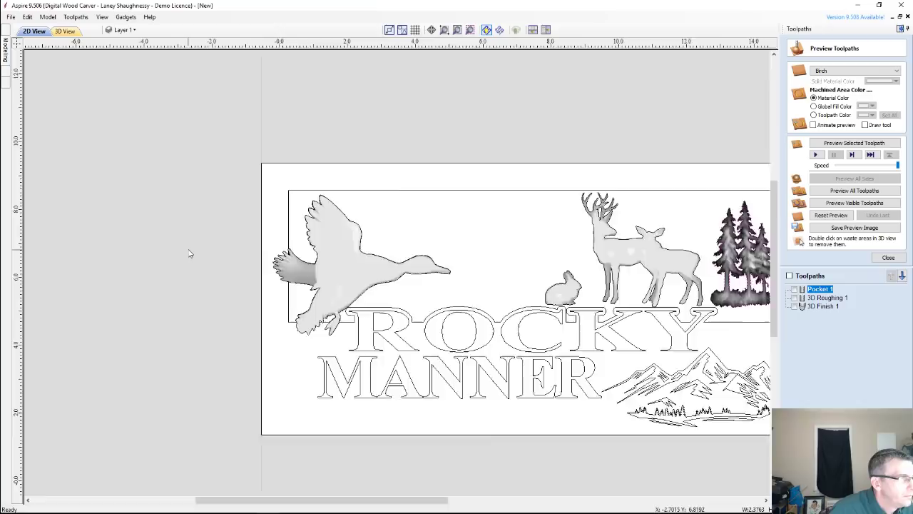
{"action": "scroll", "coordinate": [214, 260], "scroll_direction": "up", "scroll_amount": 2}
{"action": "scroll", "coordinate": [290, 265], "scroll_direction": "down", "scroll_amount": 4}
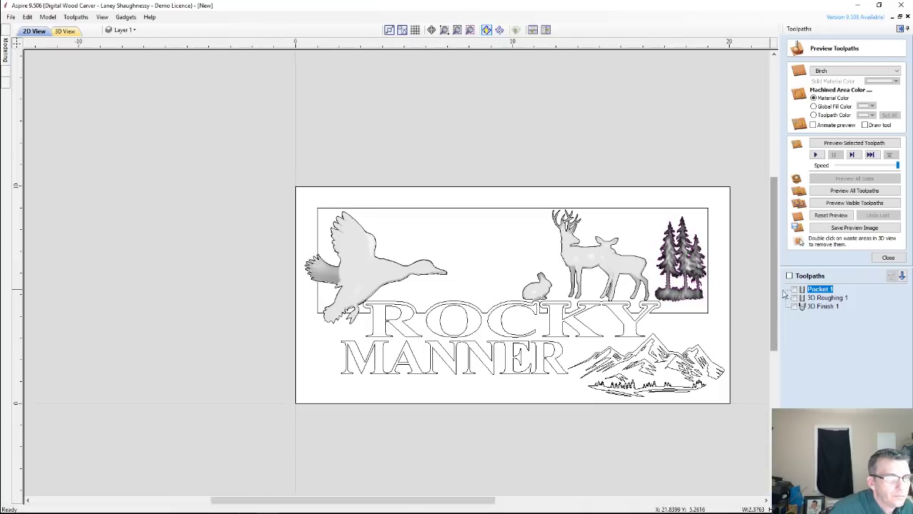
{"action": "double_click", "coordinate": [814, 290]}
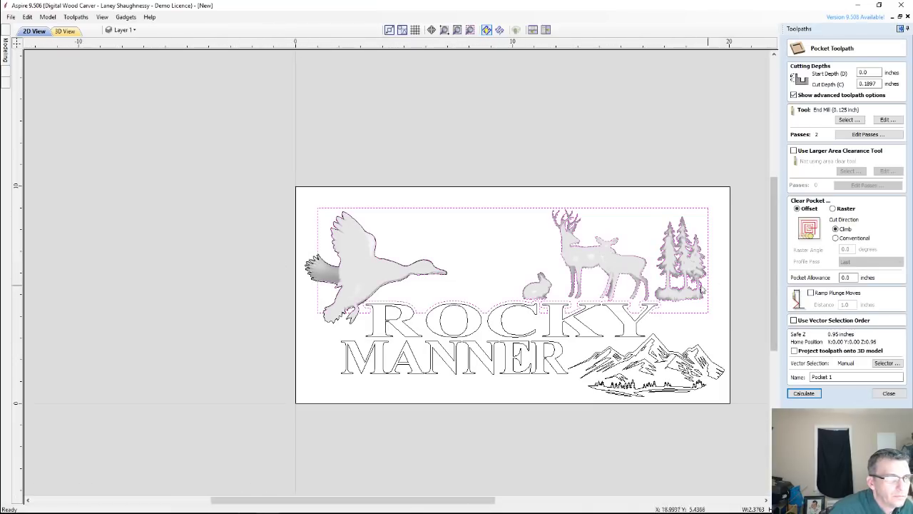
{"action": "left_click", "coordinate": [796, 399]}
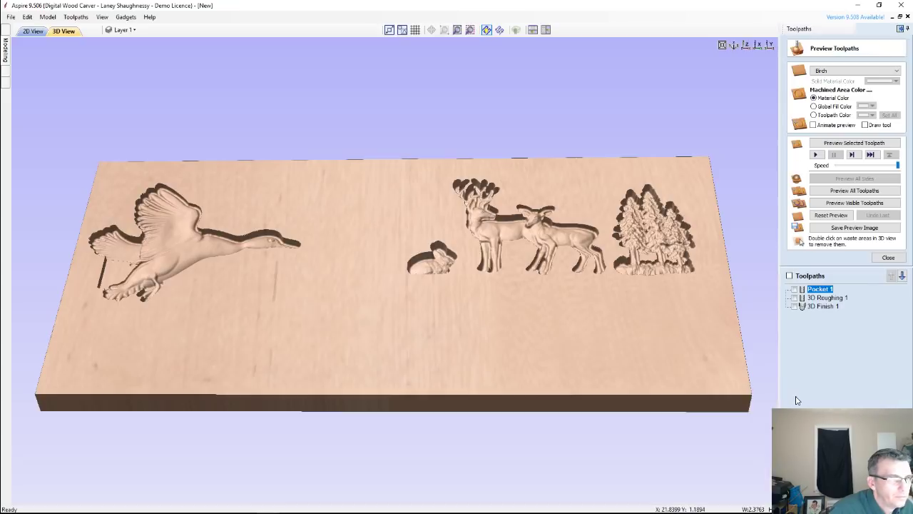
{"action": "left_click", "coordinate": [794, 289]}
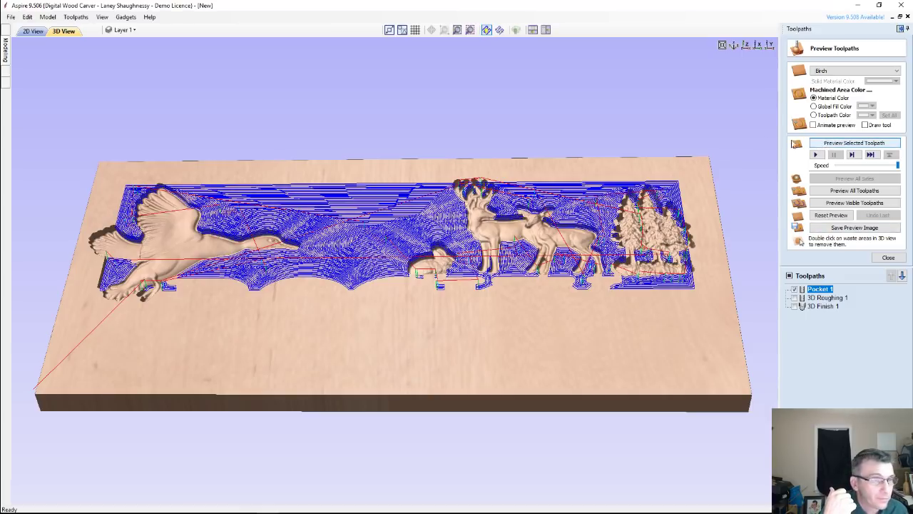
{"action": "left_click", "coordinate": [810, 143]}
Step: Examine the Pocket 1 path around the border, animals and trees in the 2D layout, then hide it
{"action": "left_click", "coordinate": [32, 30]}
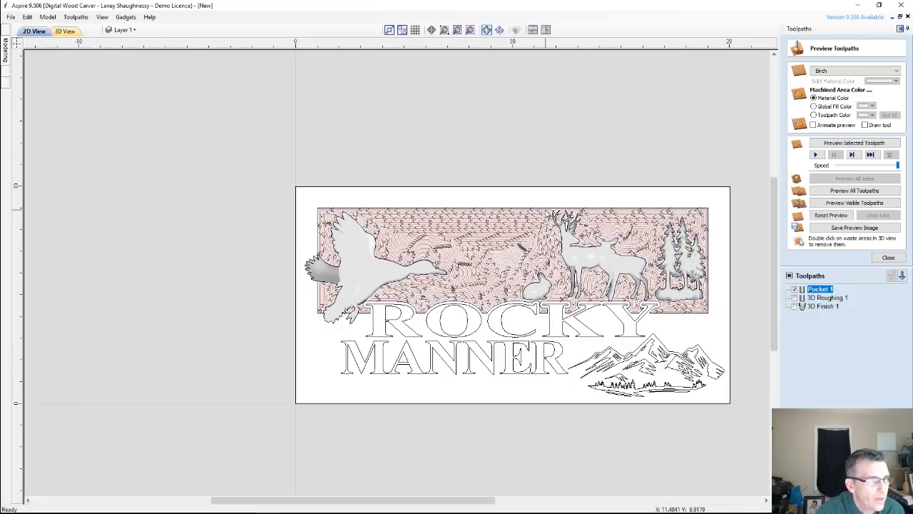
{"action": "left_click", "coordinate": [545, 209]}
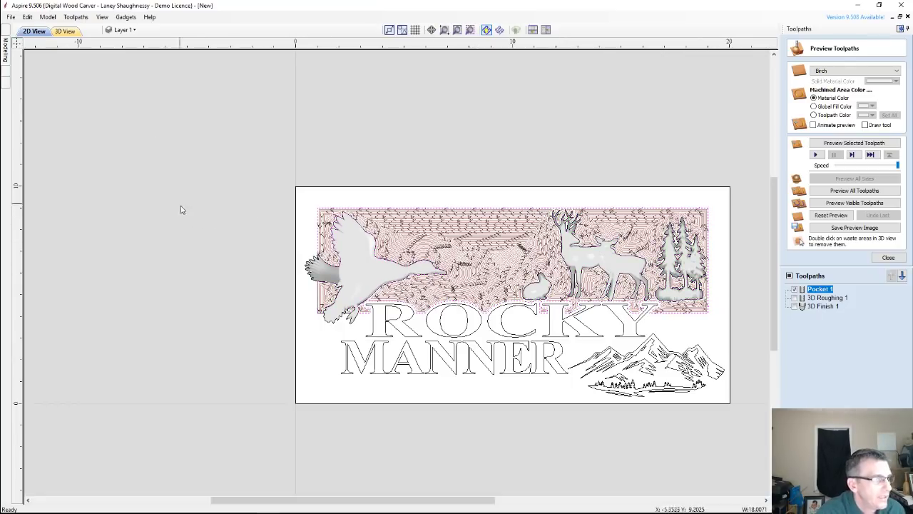
{"action": "scroll", "coordinate": [695, 294], "scroll_direction": "up", "scroll_amount": 2}
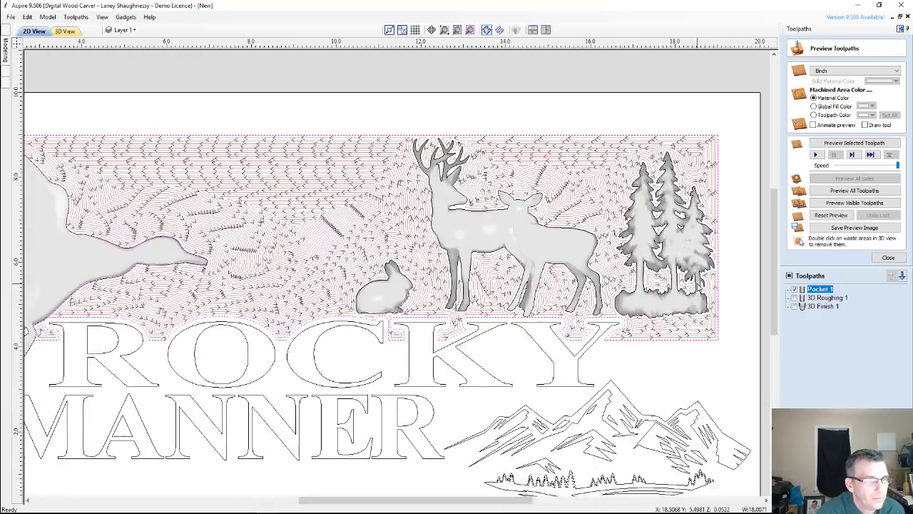
{"action": "scroll", "coordinate": [696, 282], "scroll_direction": "down", "scroll_amount": 3}
{"action": "scroll", "coordinate": [438, 266], "scroll_direction": "up", "scroll_amount": 2}
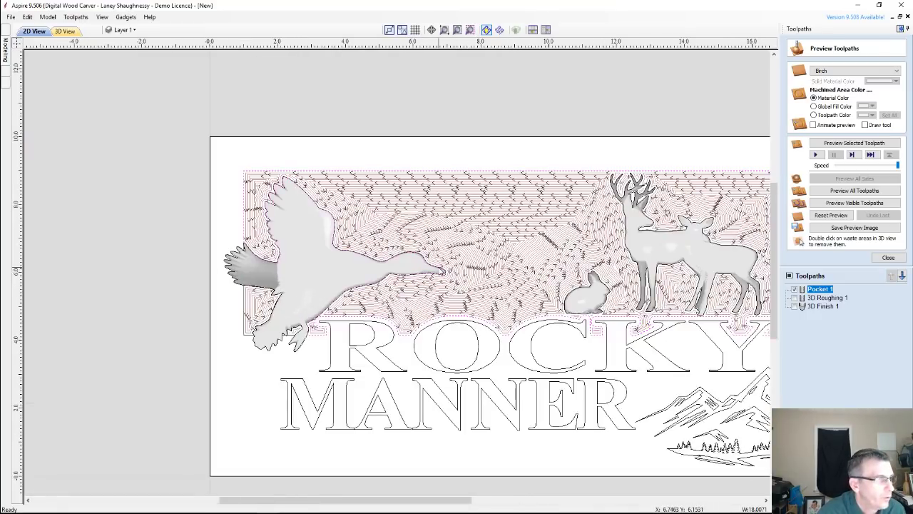
{"action": "left_click", "coordinate": [795, 289]}
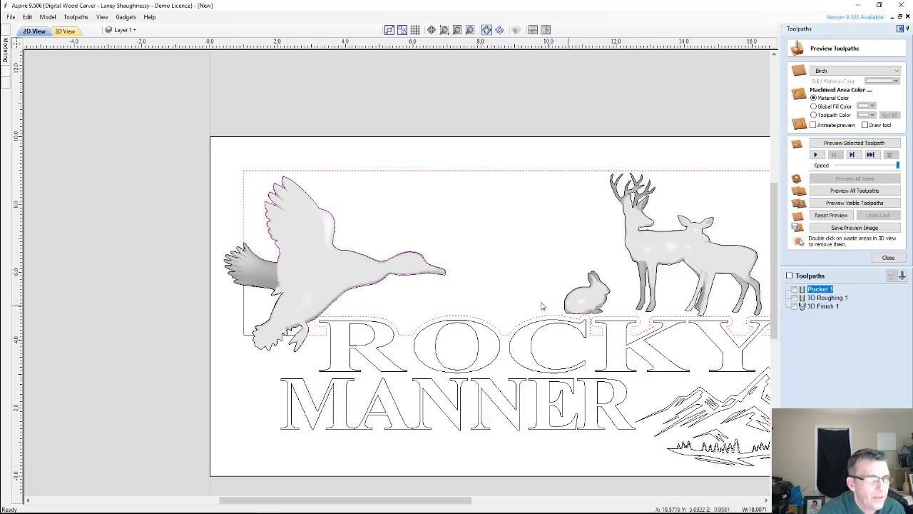
Step: Cut the border vector at its upper-left, upper-right and lower-right corner nodes
{"action": "scroll", "coordinate": [429, 188], "scroll_direction": "down", "scroll_amount": 2}
{"action": "scroll", "coordinate": [325, 184], "scroll_direction": "up", "scroll_amount": 2}
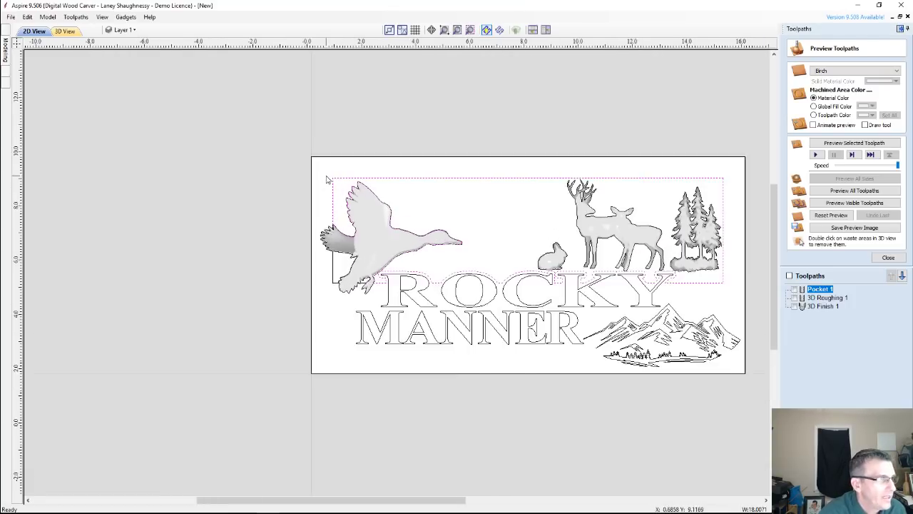
{"action": "scroll", "coordinate": [325, 179], "scroll_direction": "down", "scroll_amount": 2}
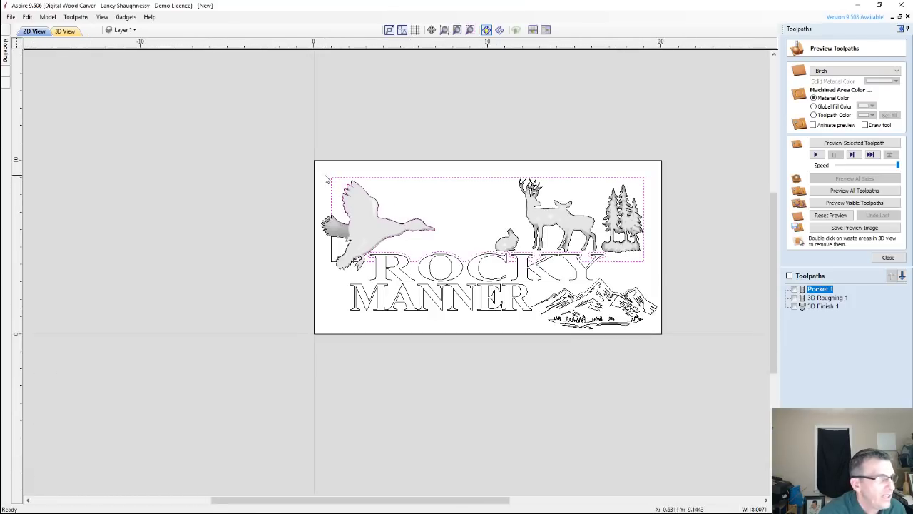
{"action": "left_click", "coordinate": [372, 181]}
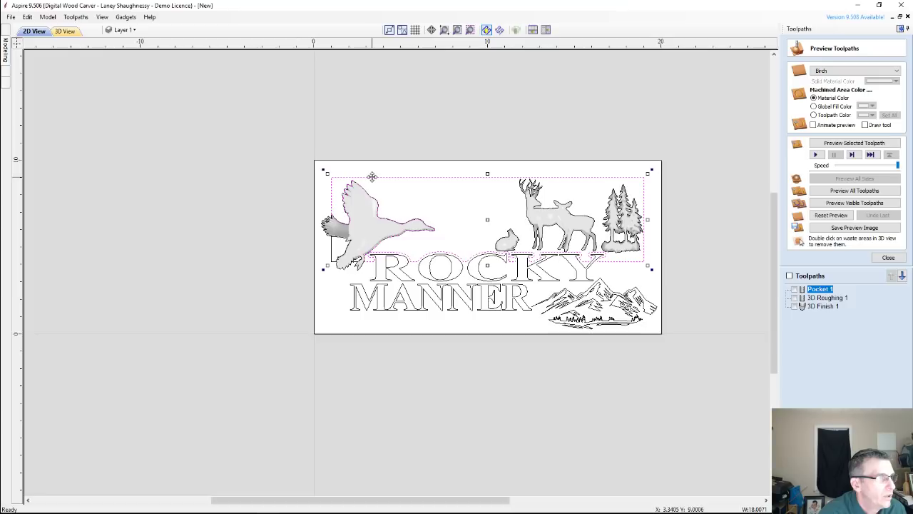
{"action": "left_click", "coordinate": [7, 51]}
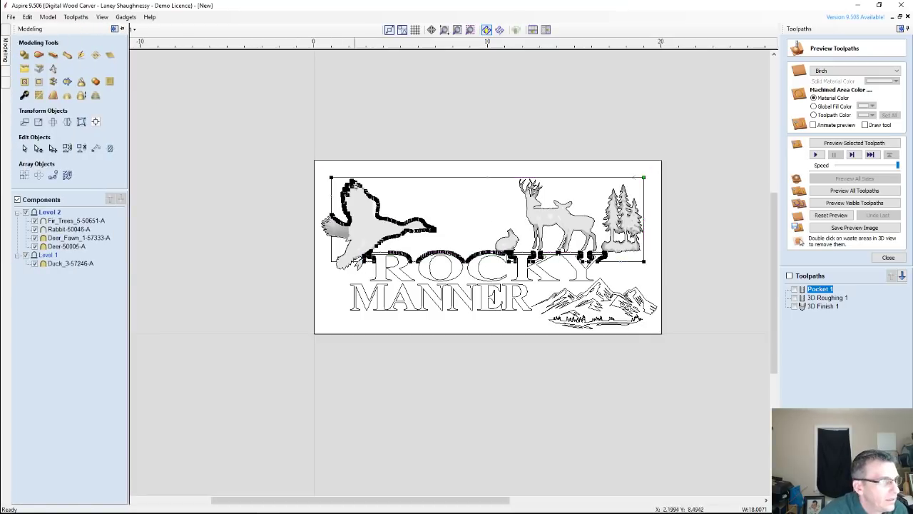
{"action": "right_click", "coordinate": [331, 179]}
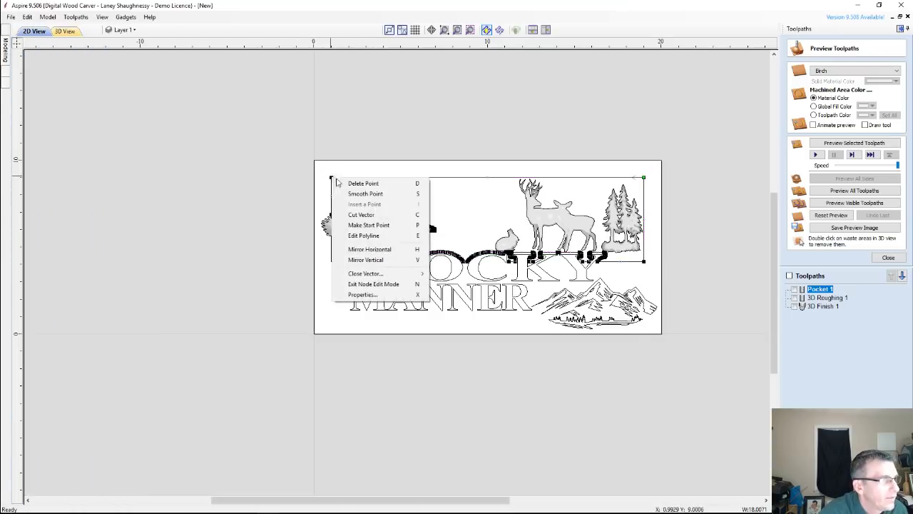
{"action": "left_click", "coordinate": [413, 215]}
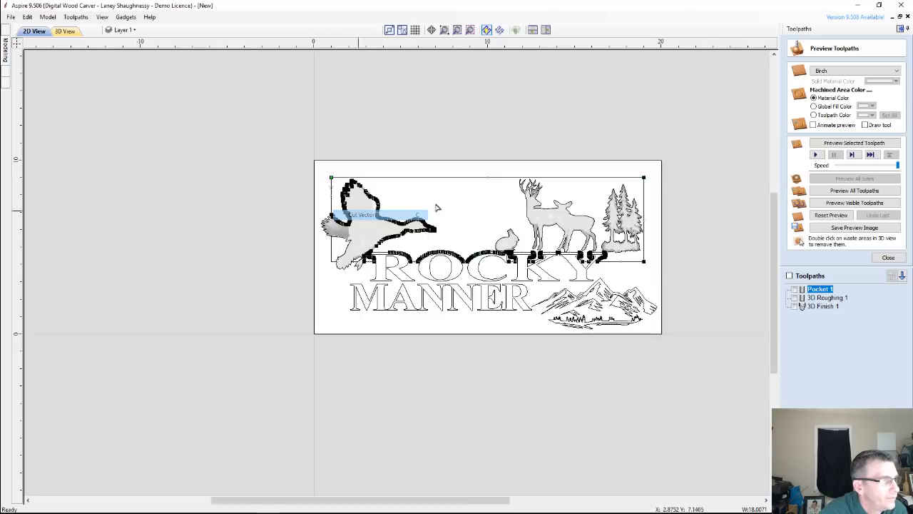
{"action": "right_click", "coordinate": [644, 178]}
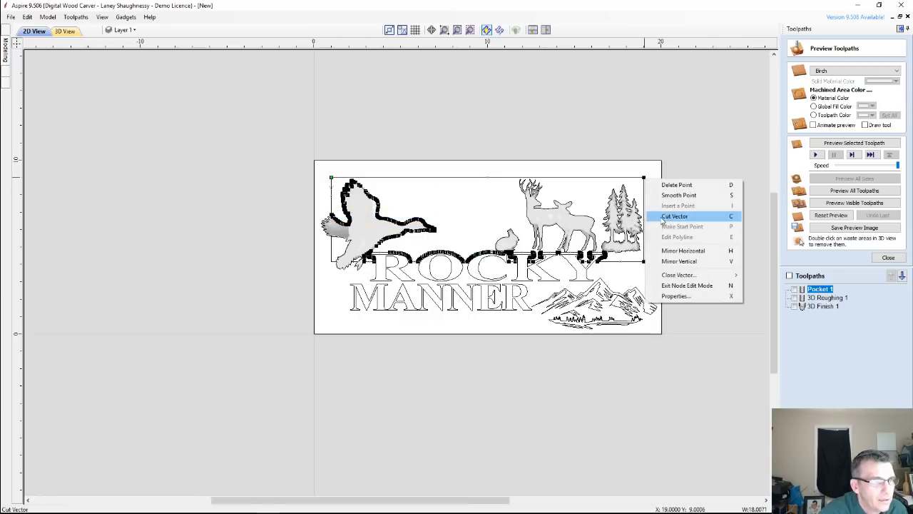
{"action": "left_click", "coordinate": [663, 218]}
{"action": "right_click", "coordinate": [645, 261]}
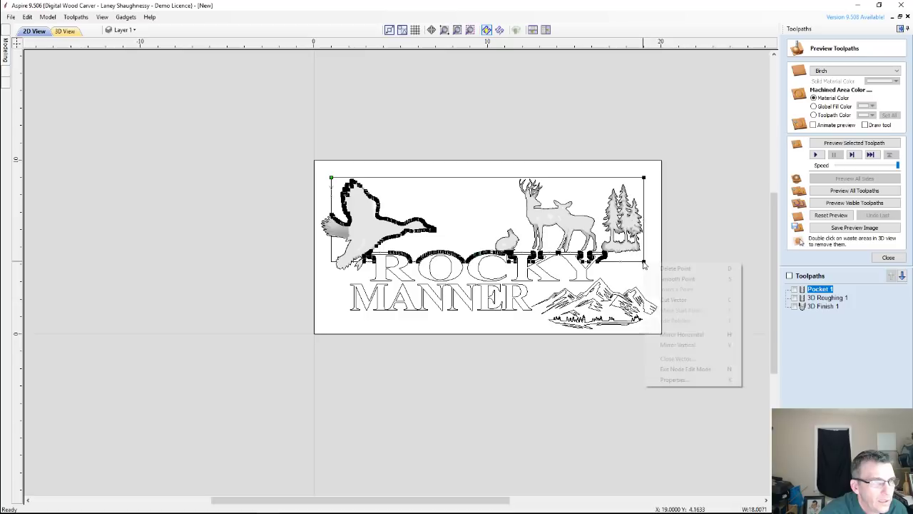
{"action": "left_click", "coordinate": [660, 299]}
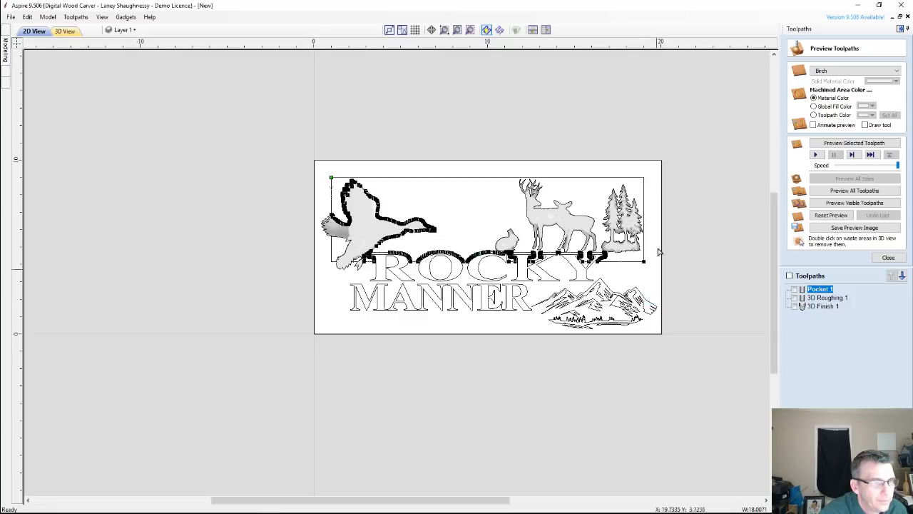
Step: Move the border's separated top line up and its right line outward by about 0.2 inches each
{"action": "left_click", "coordinate": [630, 181]}
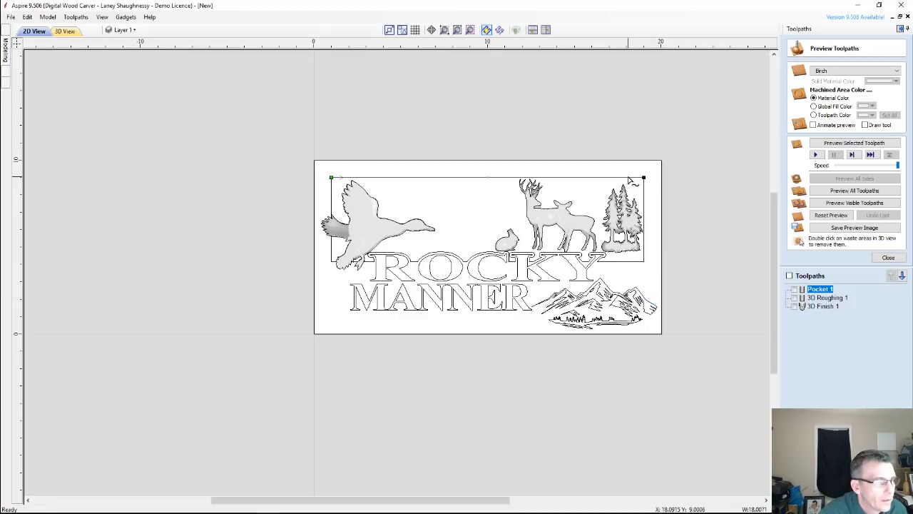
{"action": "left_click", "coordinate": [618, 178]}
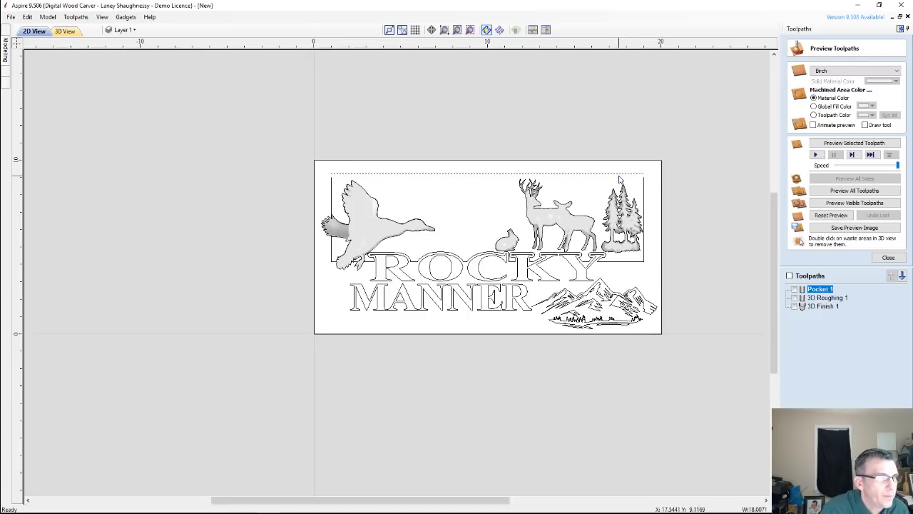
{"action": "left_click", "coordinate": [645, 224]}
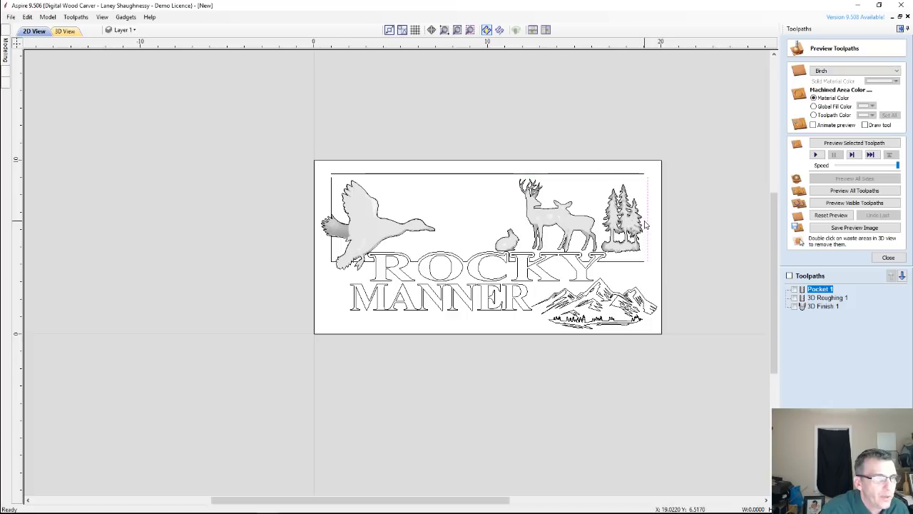
Step: Join the border's top, right and remaining segments, and extend the top and right lines to a common corner
{"action": "left_click", "coordinate": [636, 261]}
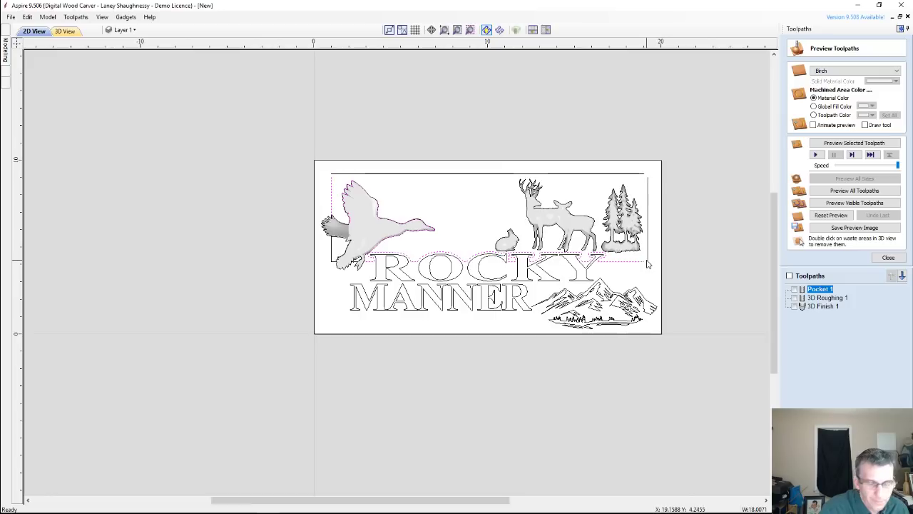
{"action": "left_click", "coordinate": [648, 260], "text": "shift"}
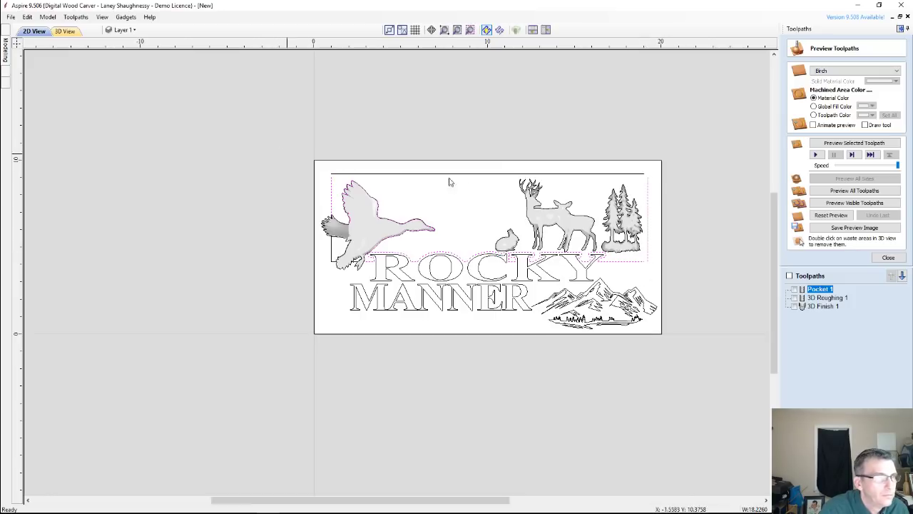
{"action": "left_click", "coordinate": [6, 35]}
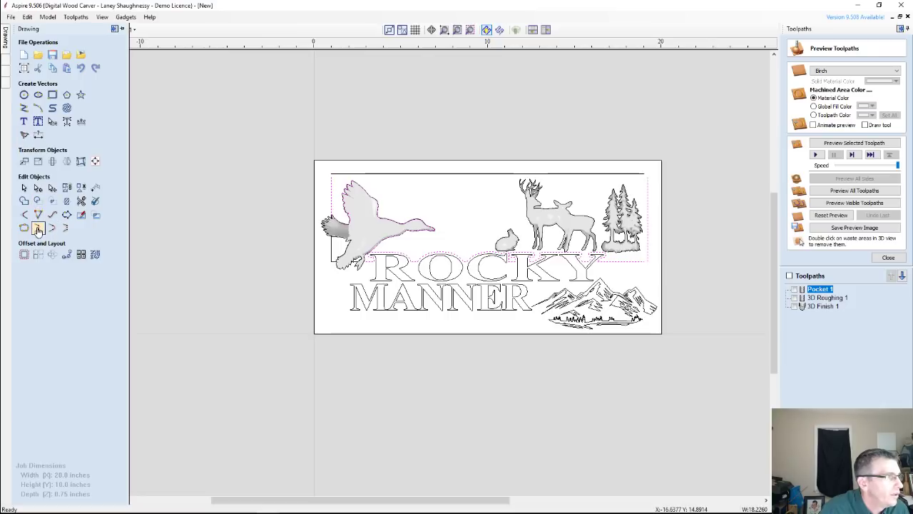
{"action": "left_click", "coordinate": [569, 173], "text": "shift"}
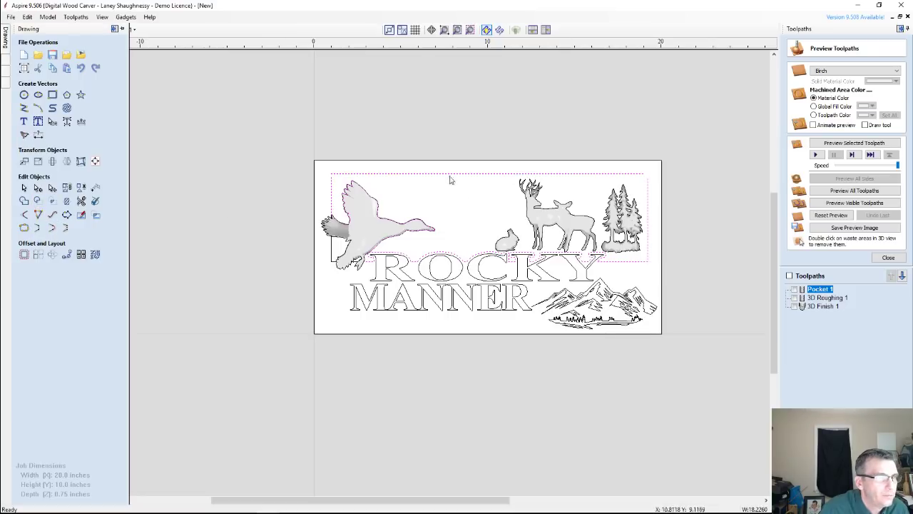
{"action": "left_click", "coordinate": [38, 228]}
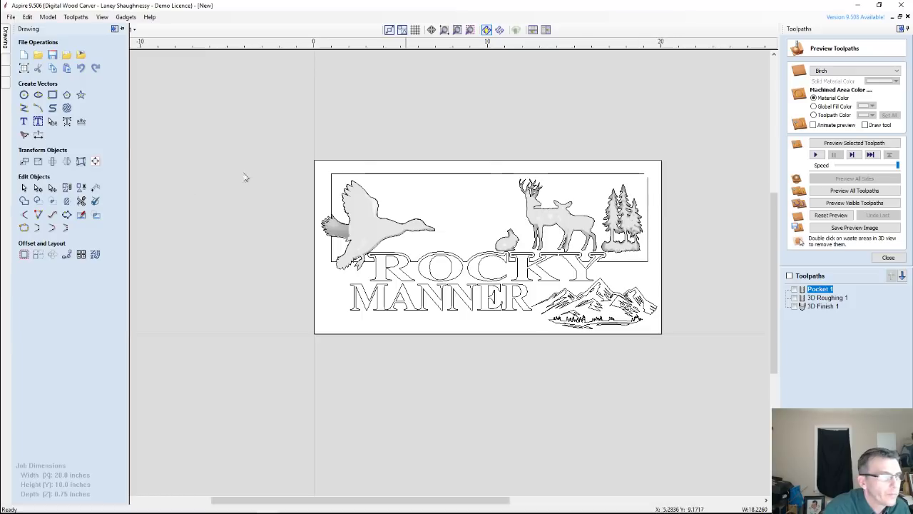
{"action": "left_click", "coordinate": [38, 214]}
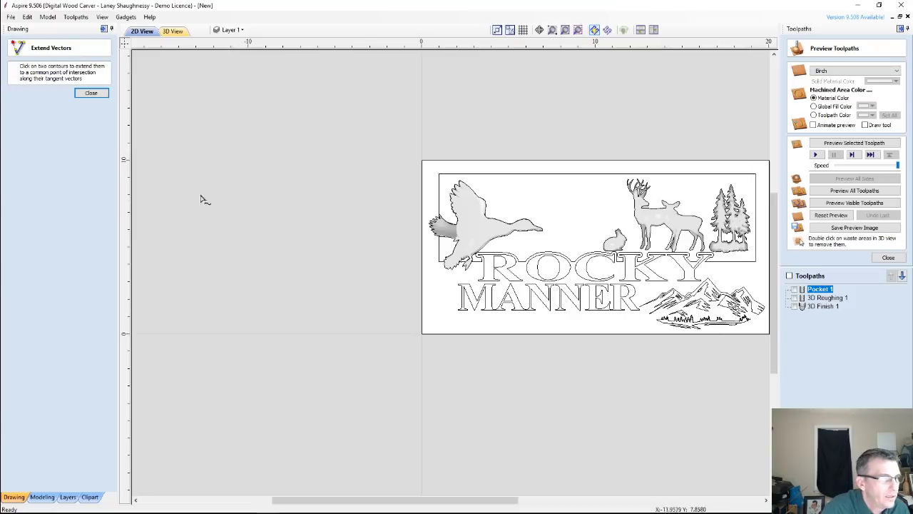
{"action": "left_click", "coordinate": [91, 93]}
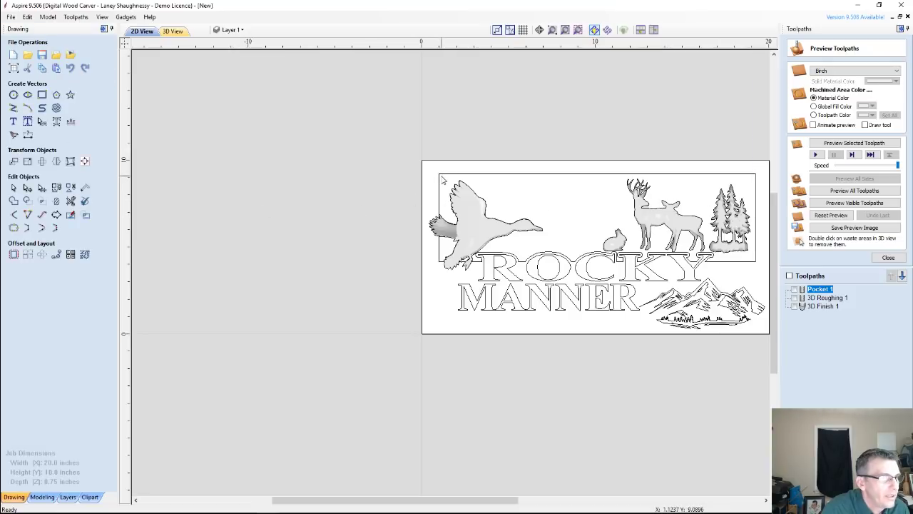
Step: Try to recalculate Pocket 1 with the border included, and join the open border into a closed vector
{"action": "left_click", "coordinate": [441, 175]}
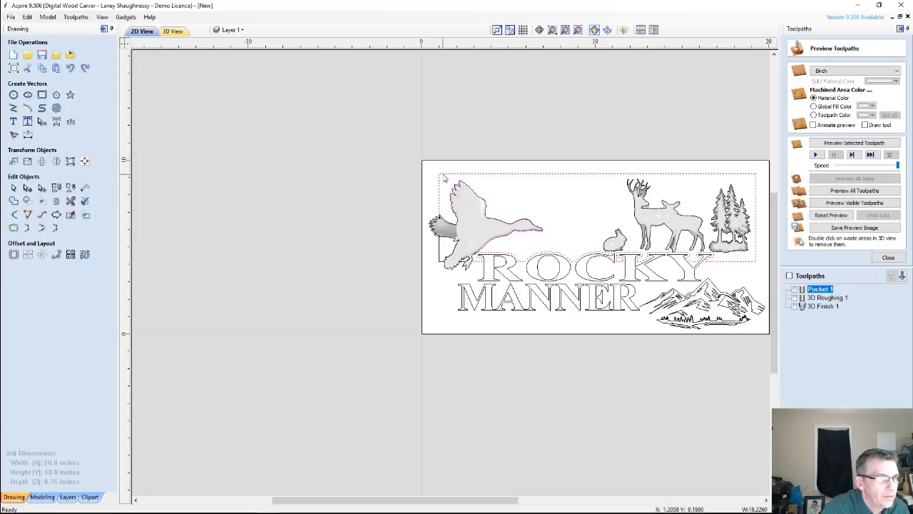
{"action": "double_click", "coordinate": [822, 289]}
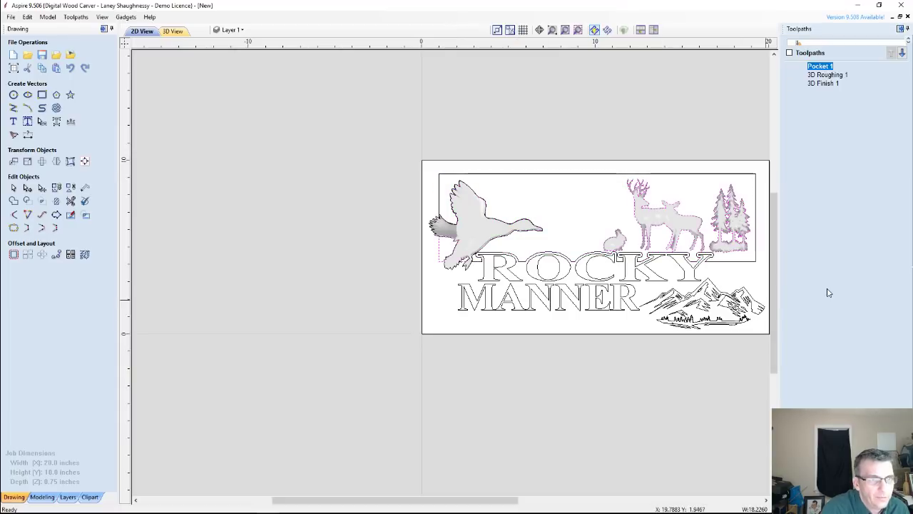
{"action": "left_click", "coordinate": [690, 179], "text": "shift"}
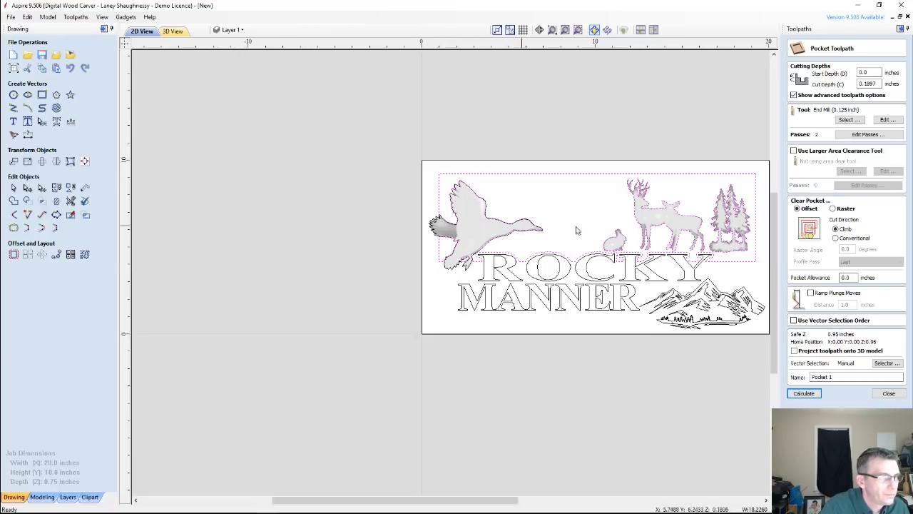
{"action": "left_click", "coordinate": [804, 394]}
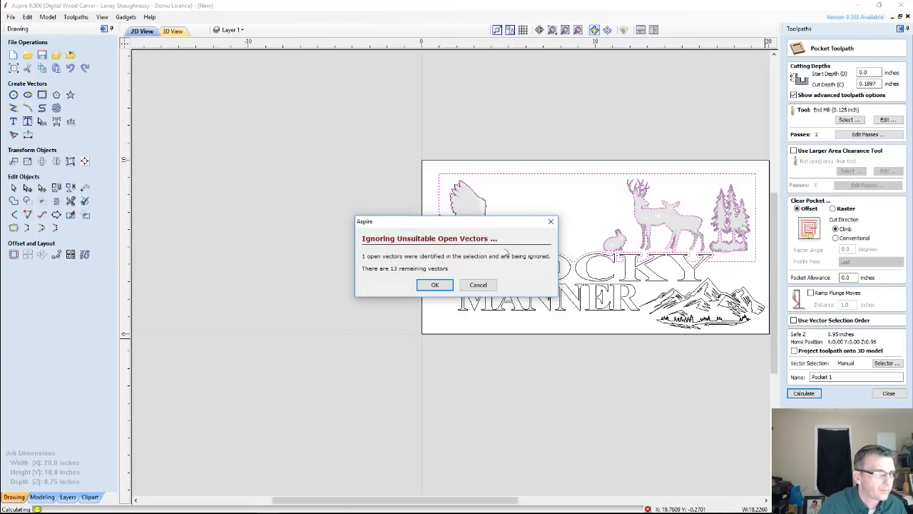
{"action": "left_click", "coordinate": [488, 286]}
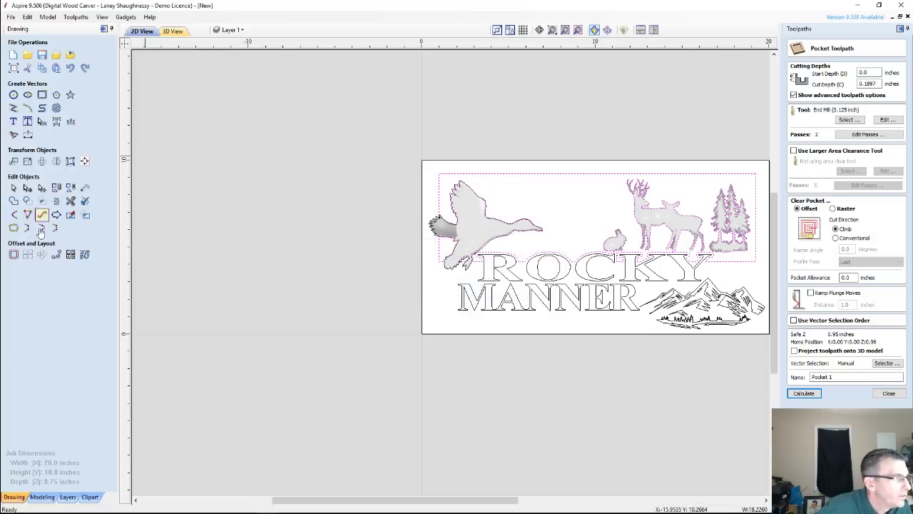
{"action": "left_click", "coordinate": [11, 224]}
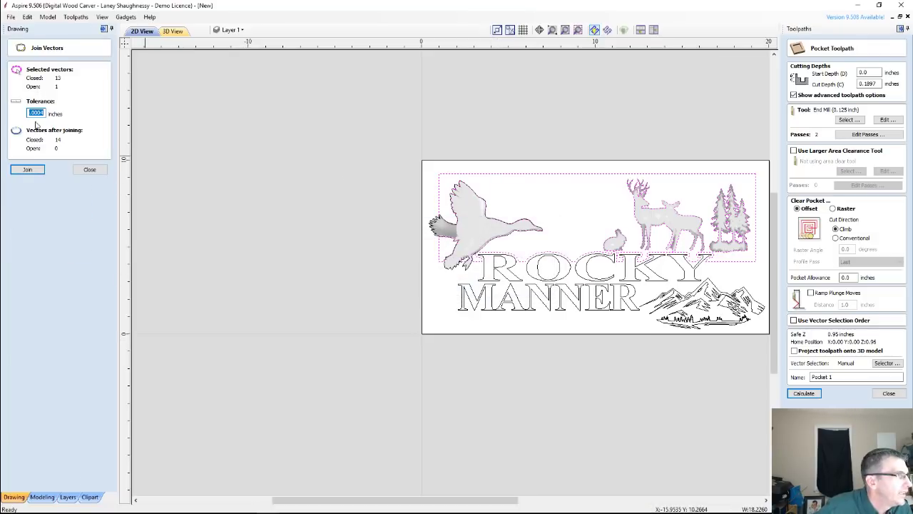
{"action": "left_click", "coordinate": [28, 169]}
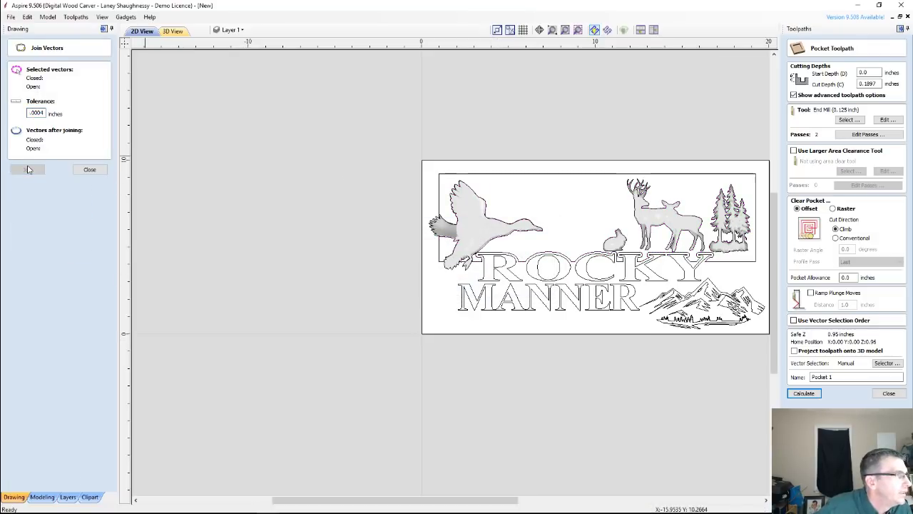
Step: Reselect the joined border with the duck, rabbit, deer and tree outlines, and recalculate Pocket 1 from that selection
{"action": "left_click", "coordinate": [615, 175]}
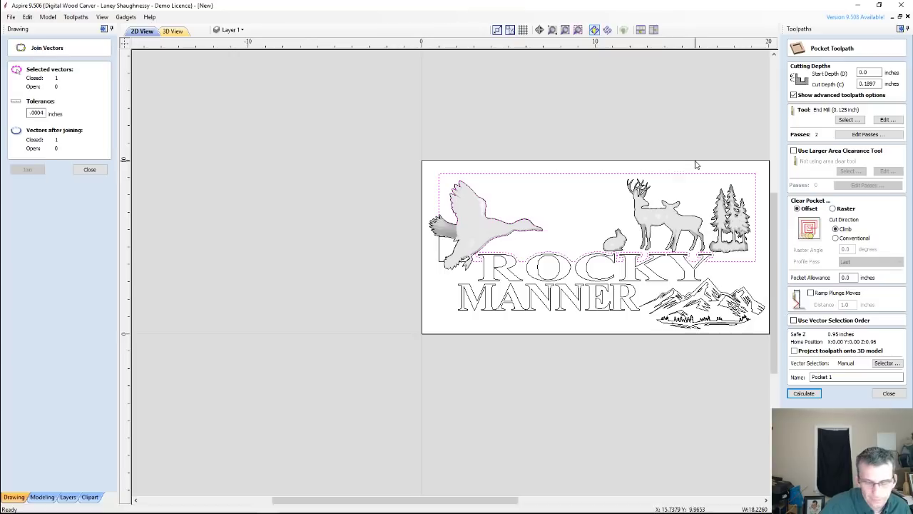
{"action": "left_click_drag", "start_coordinate": [699, 161], "coordinate": [769, 283], "text": "shift"}
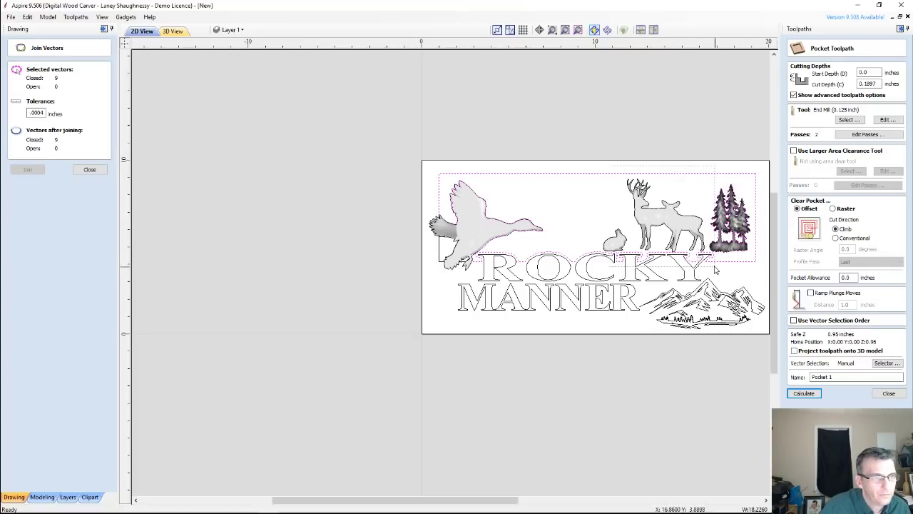
{"action": "left_click", "coordinate": [681, 214], "text": "shift"}
{"action": "left_click", "coordinate": [723, 224], "text": "shift"}
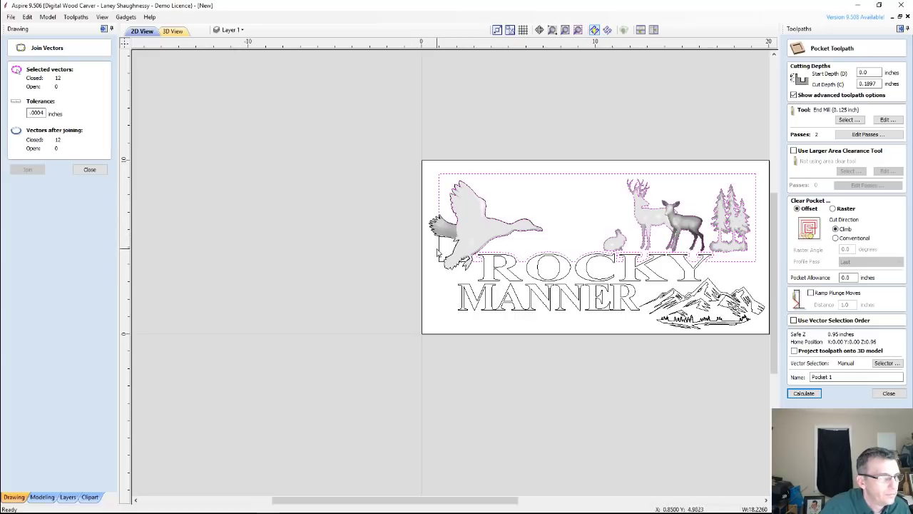
{"action": "left_click", "coordinate": [465, 261], "text": "shift"}
{"action": "scroll", "coordinate": [467, 264], "scroll_direction": "up", "scroll_amount": 5}
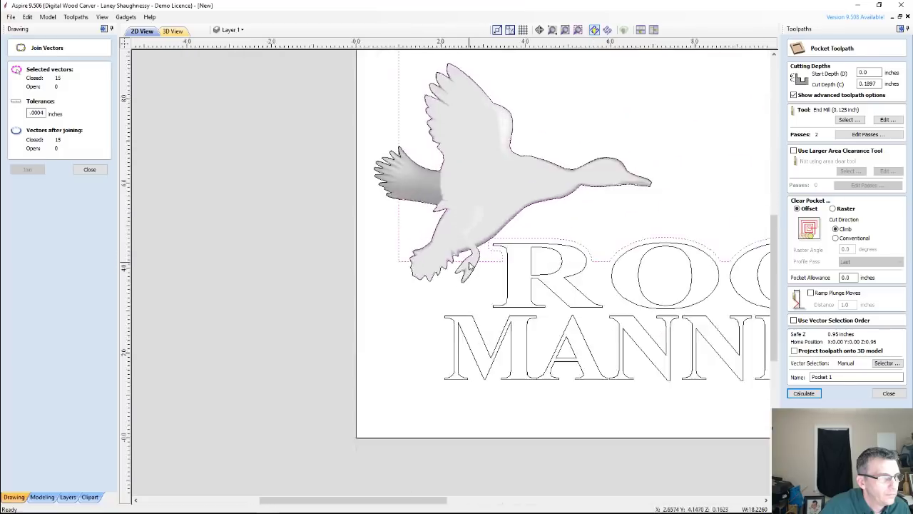
{"action": "scroll", "coordinate": [470, 267], "scroll_direction": "down", "scroll_amount": 5}
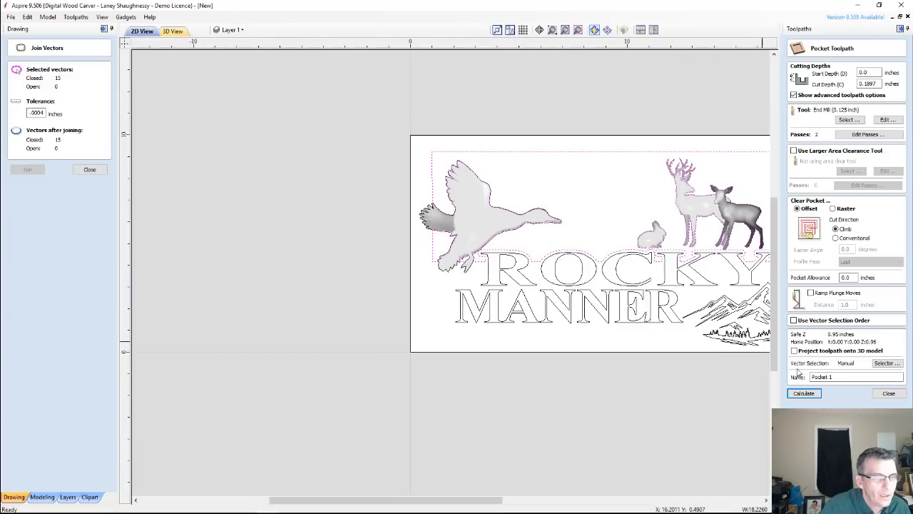
{"action": "left_click", "coordinate": [810, 395]}
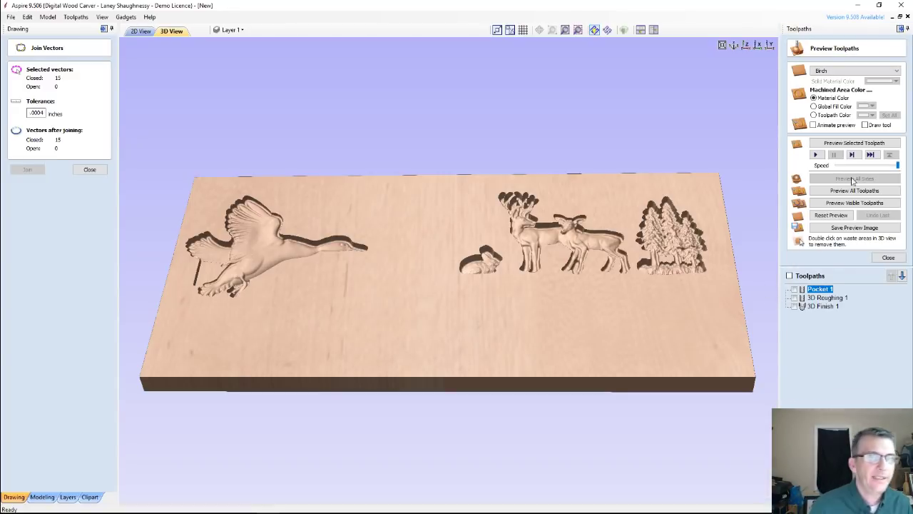
Step: Preview Pocket 1 in 3D and examine the cut depth around the duck's head and the rabbit
{"action": "left_click", "coordinate": [838, 143]}
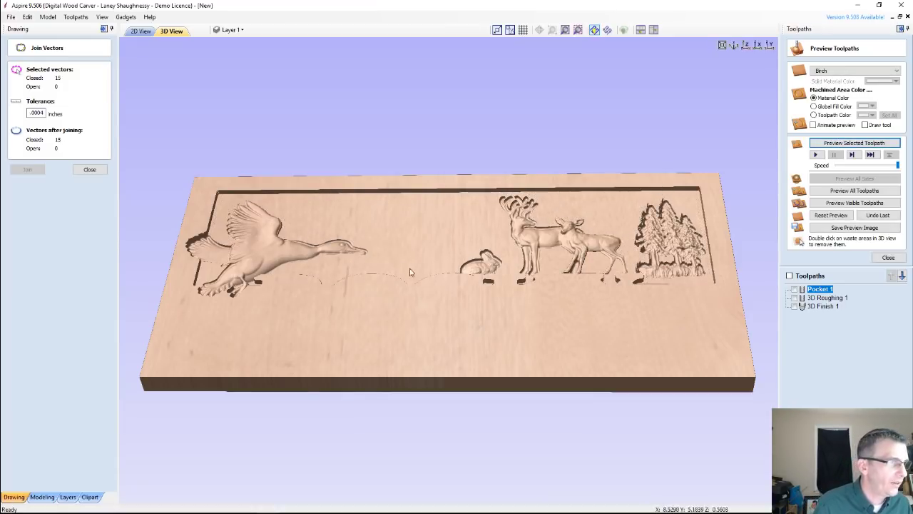
{"action": "scroll", "coordinate": [362, 251], "scroll_direction": "up", "scroll_amount": 2}
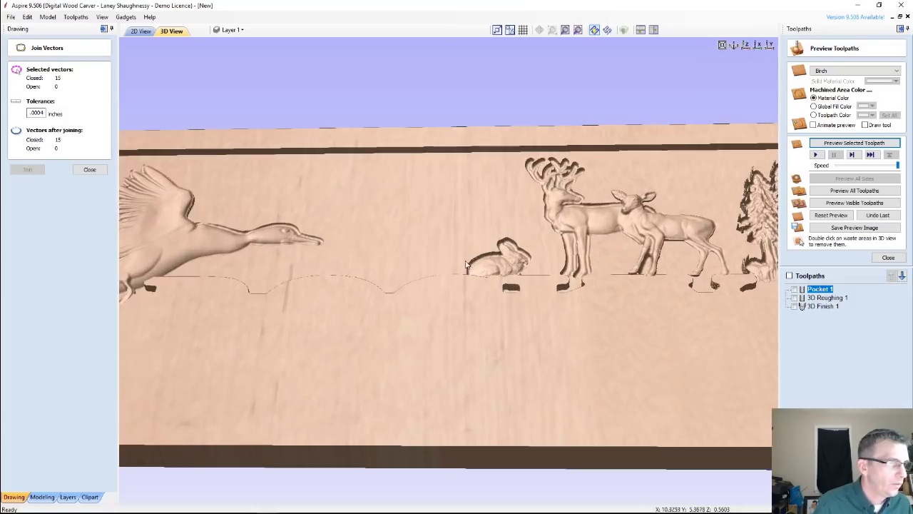
{"action": "scroll", "coordinate": [322, 245], "scroll_direction": "up", "scroll_amount": 3}
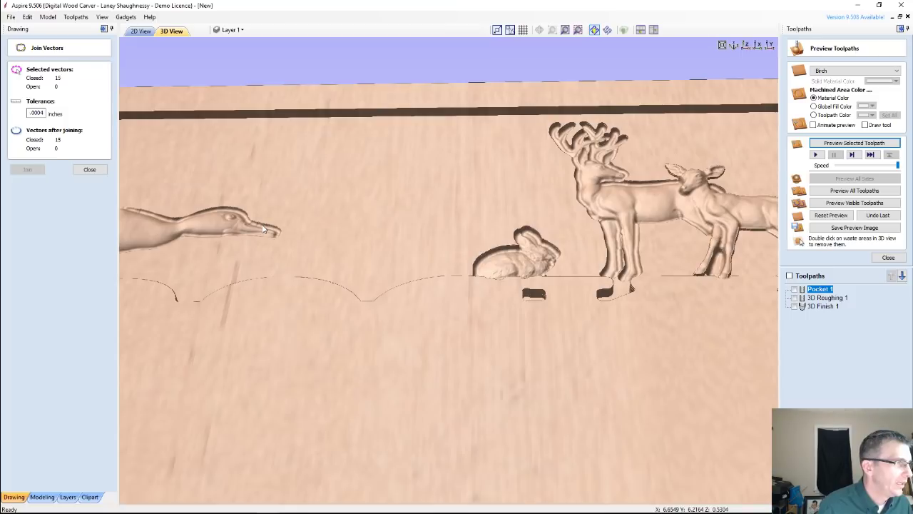
{"action": "scroll", "coordinate": [264, 229], "scroll_direction": "up", "scroll_amount": 5}
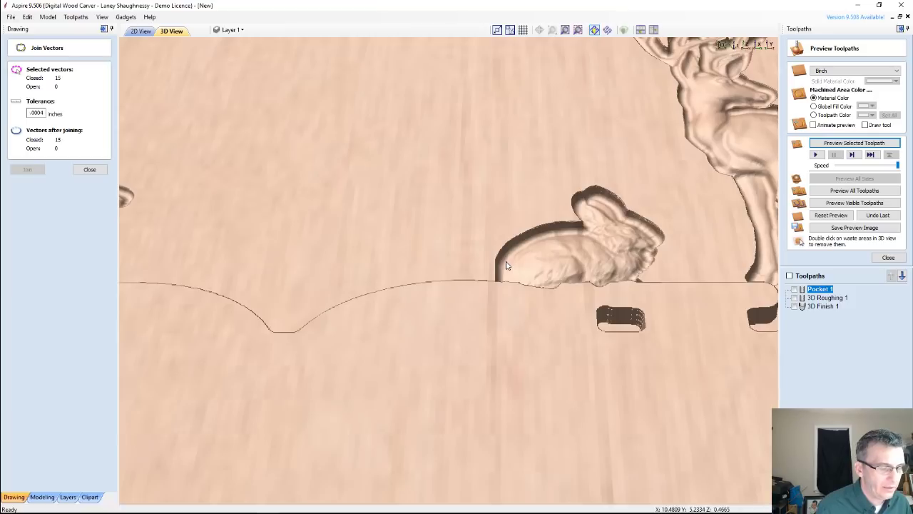
Step: Check the model thickness and modeling plane height in the material setup, leaving its settings as they are
{"action": "left_click", "coordinate": [896, 260]}
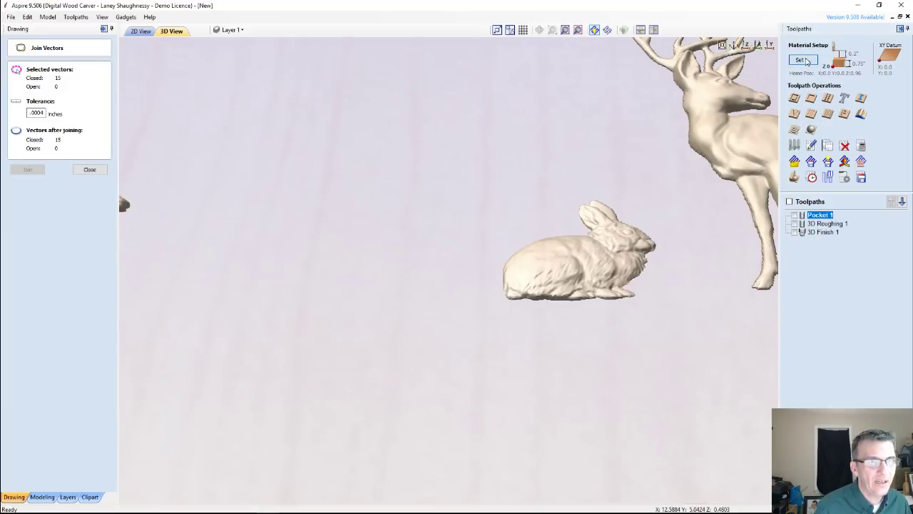
{"action": "left_click", "coordinate": [801, 60]}
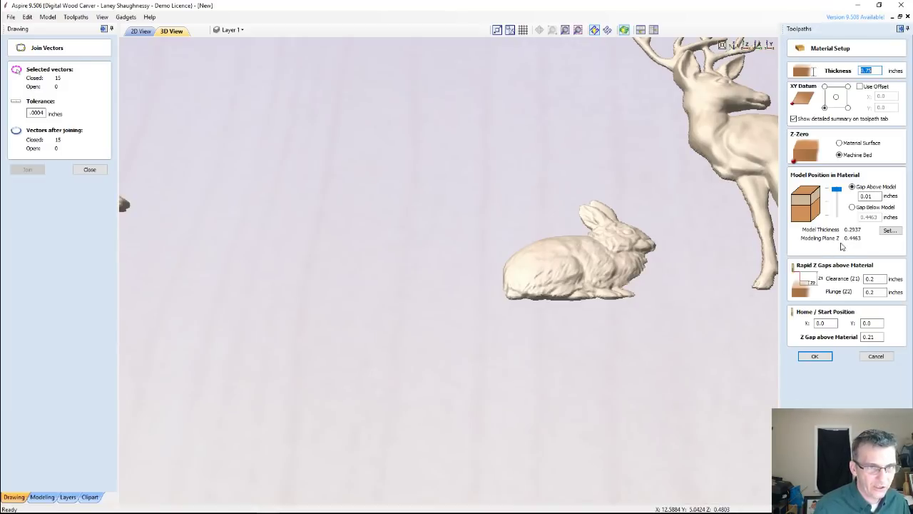
{"action": "left_click", "coordinate": [877, 356]}
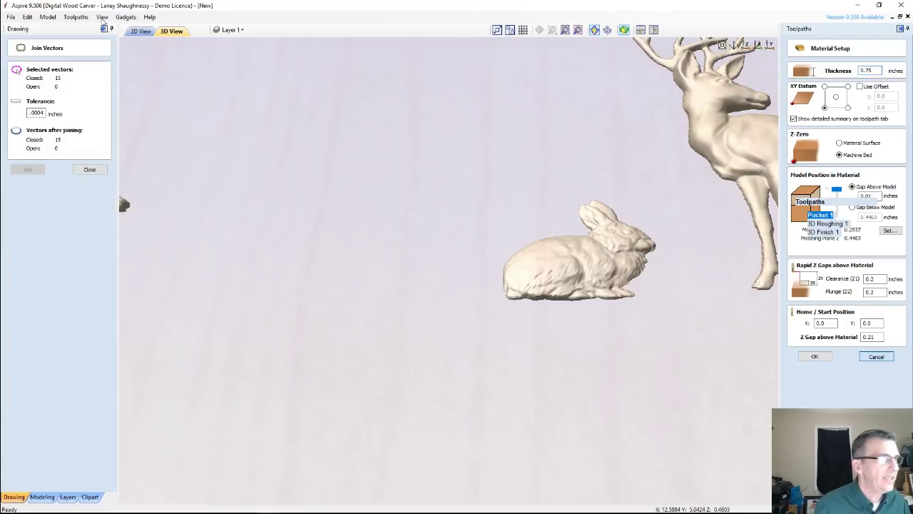
Step: Set Pocket 1's cut depth to 0.3037 inches and recalculate the toolpath
{"action": "left_click", "coordinate": [141, 32]}
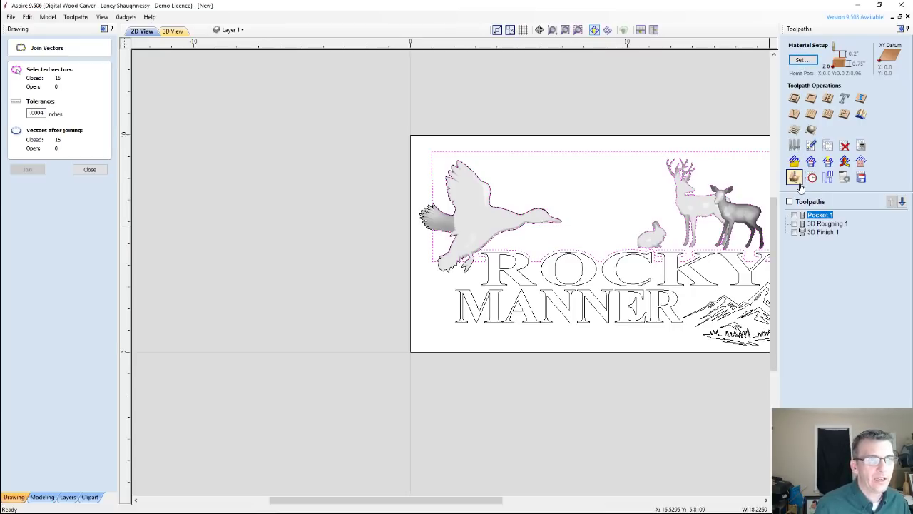
{"action": "left_click", "coordinate": [820, 217]}
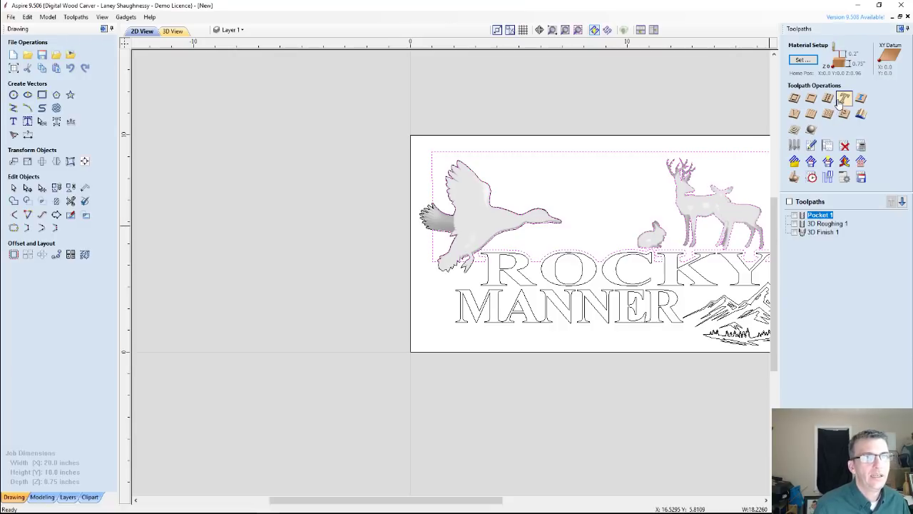
{"action": "double_click", "coordinate": [811, 216]}
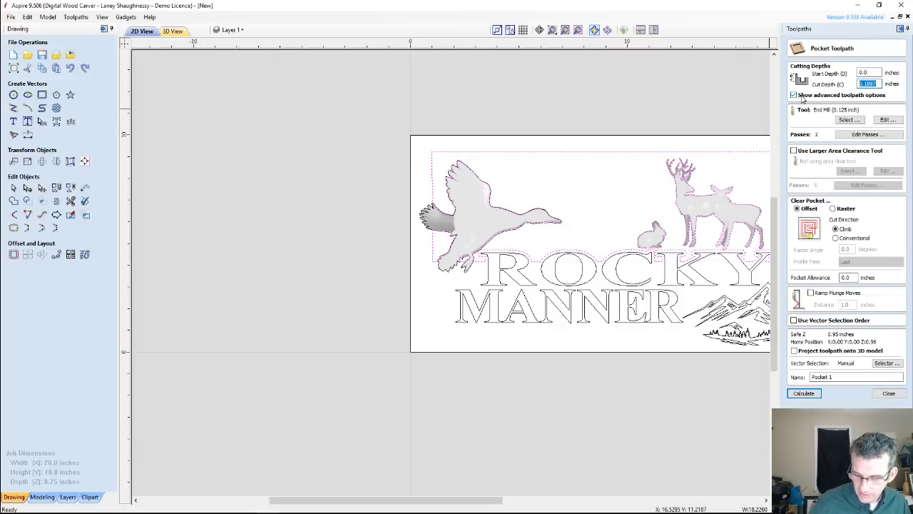
{"action": "type", "text": "."}
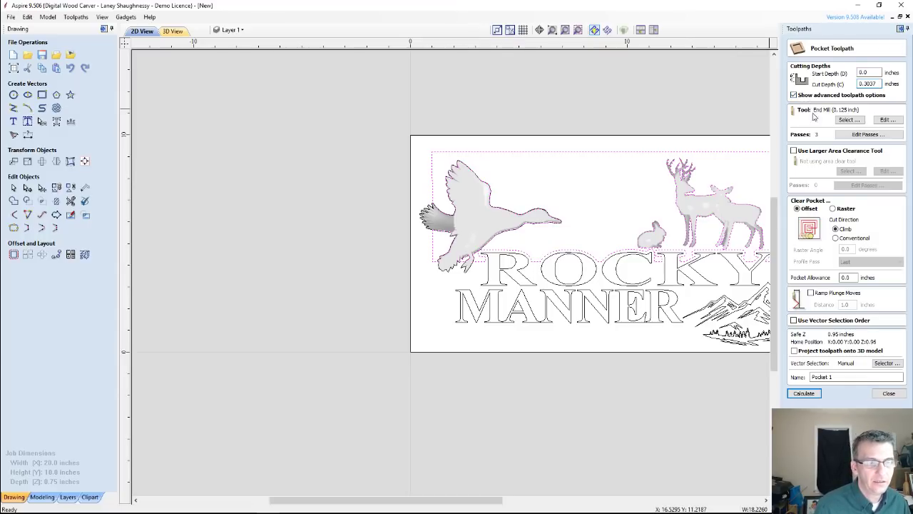
{"action": "left_click", "coordinate": [811, 394]}
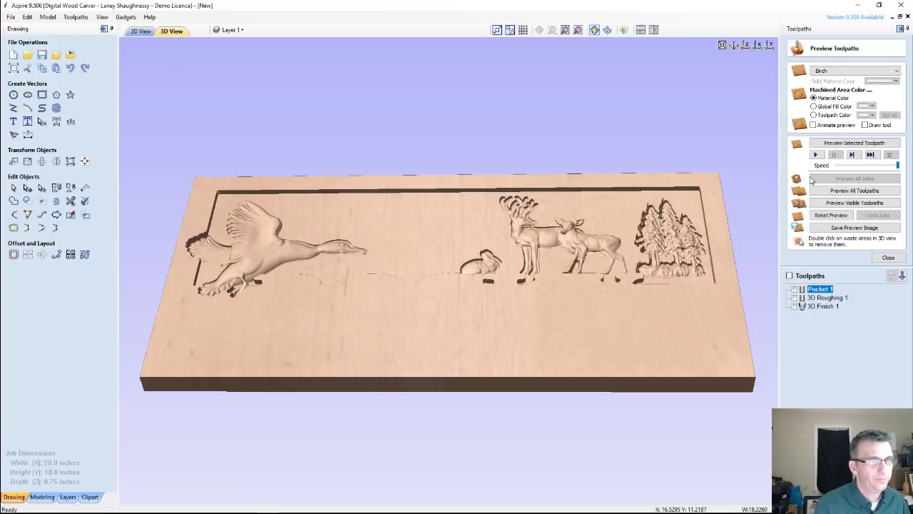
Step: Preview Pocket 1 and examine the cleared background around the duck, rabbit, deer and trees from several angles
{"action": "left_click", "coordinate": [828, 145]}
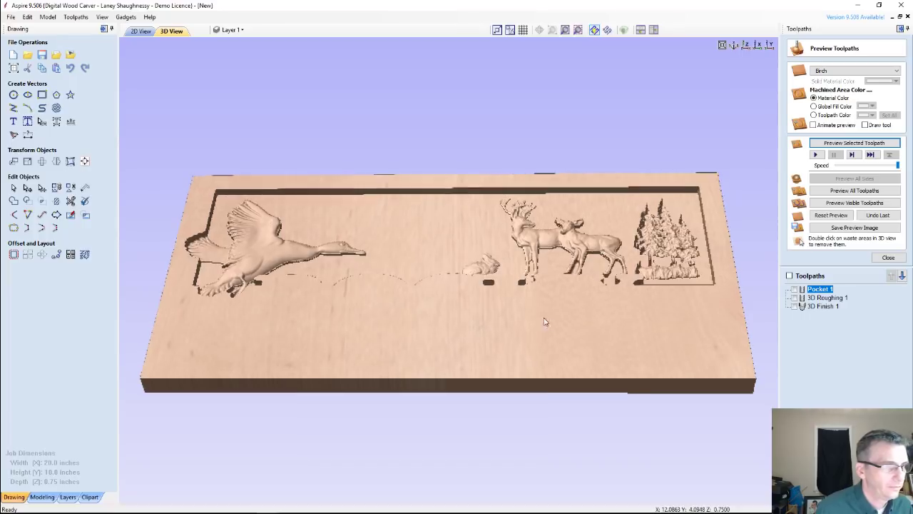
{"action": "left_click_drag", "start_coordinate": [544, 321], "coordinate": [253, 311]}
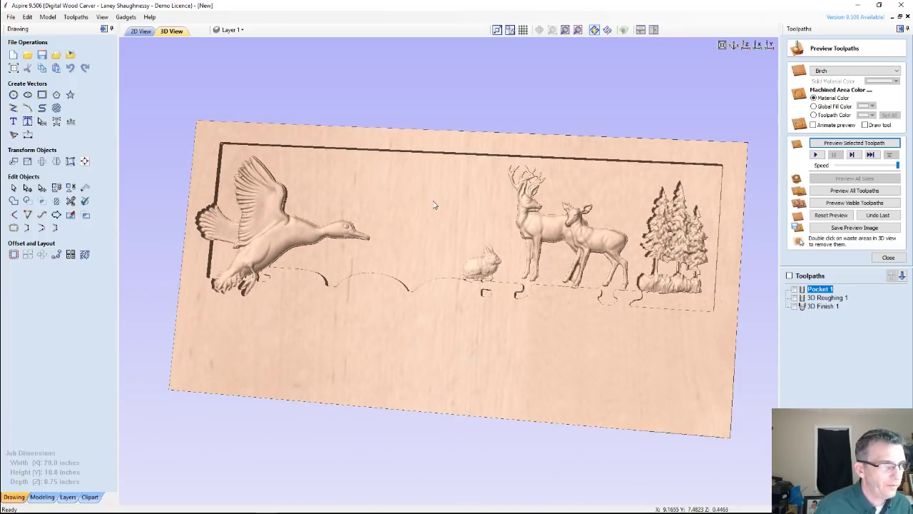
{"action": "scroll", "coordinate": [708, 261], "scroll_direction": "up", "scroll_amount": 3}
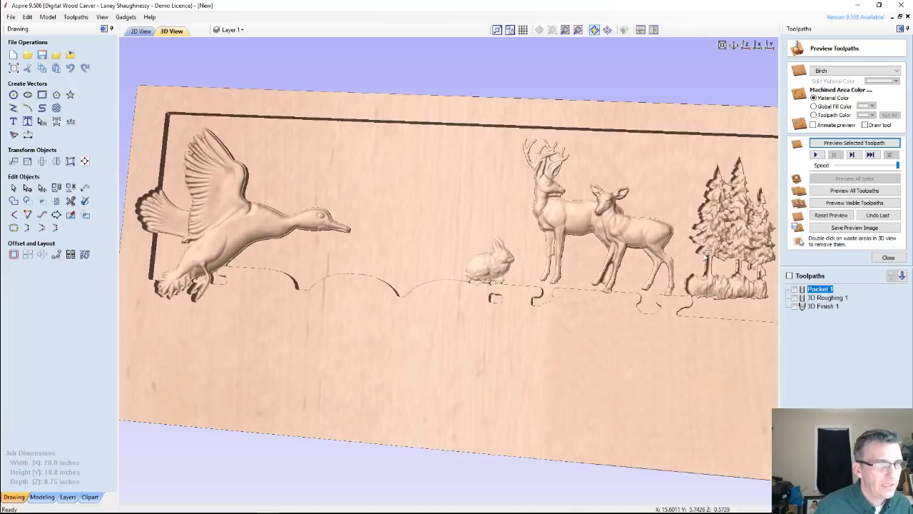
{"action": "scroll", "coordinate": [712, 221], "scroll_direction": "down", "scroll_amount": 4}
{"action": "scroll", "coordinate": [712, 221], "scroll_direction": "up", "scroll_amount": 4}
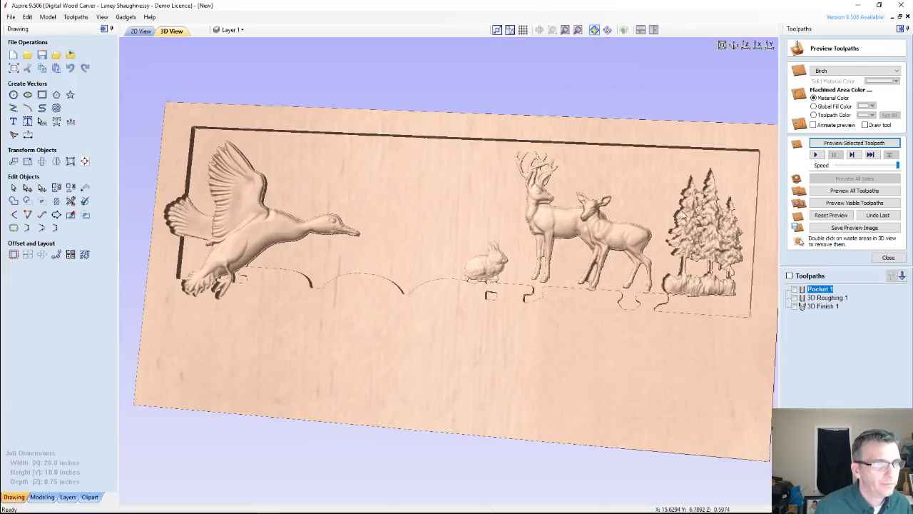
{"action": "left_click_drag", "start_coordinate": [665, 360], "coordinate": [685, 365]}
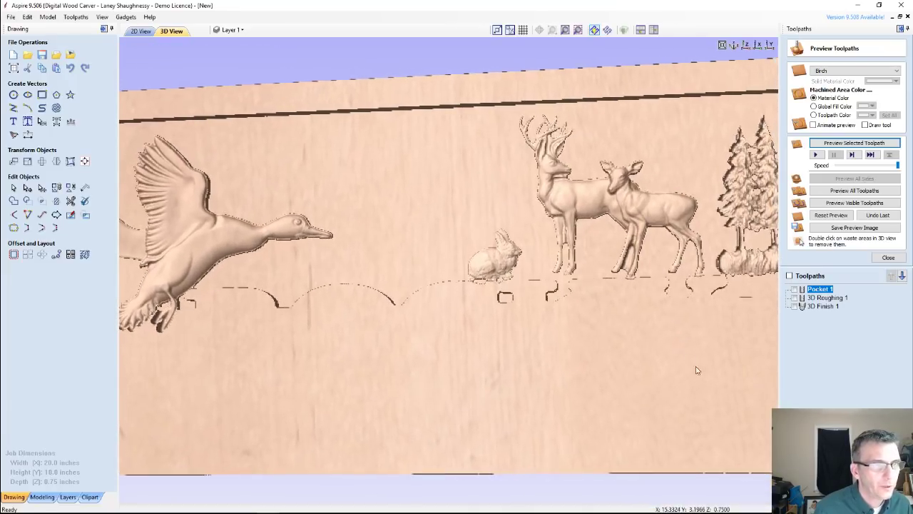
{"action": "left_click_drag", "start_coordinate": [618, 410], "coordinate": [605, 338]}
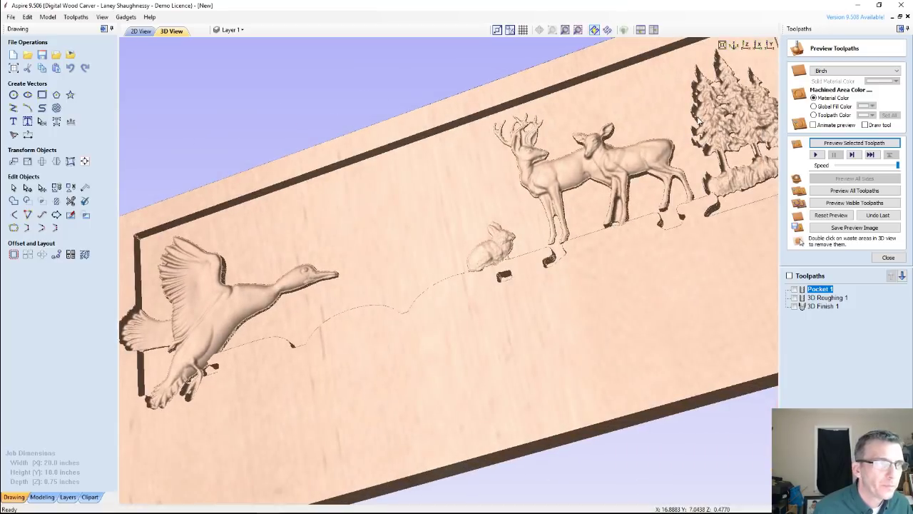
{"action": "left_click_drag", "start_coordinate": [699, 121], "coordinate": [575, 336]}
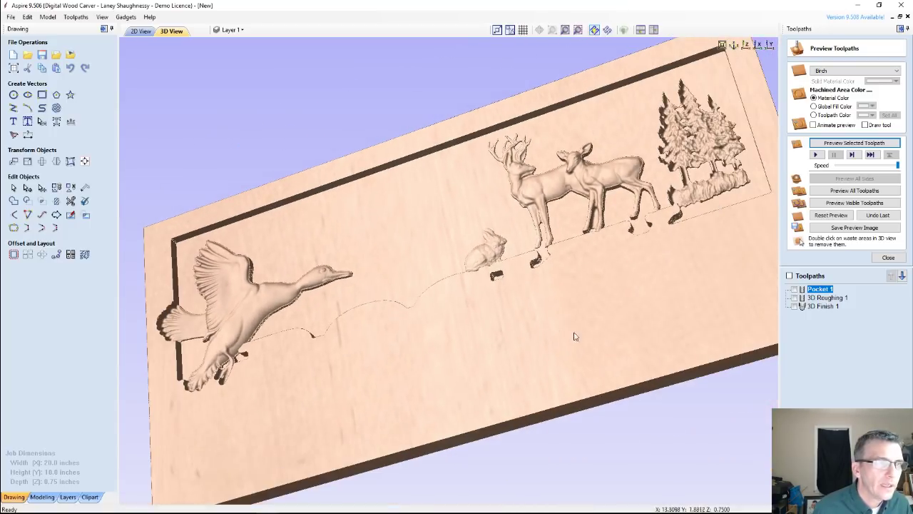
{"action": "left_click_drag", "start_coordinate": [514, 333], "coordinate": [612, 143]}
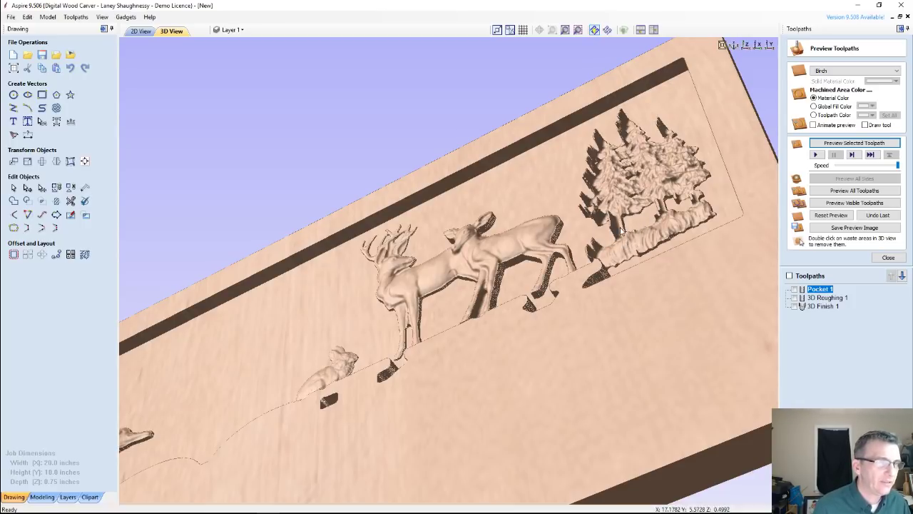
Step: Set the 3D Finish 1 boundary offset to 0.0625 inches, recalculate the toolpath and preview it
{"action": "double_click", "coordinate": [830, 307]}
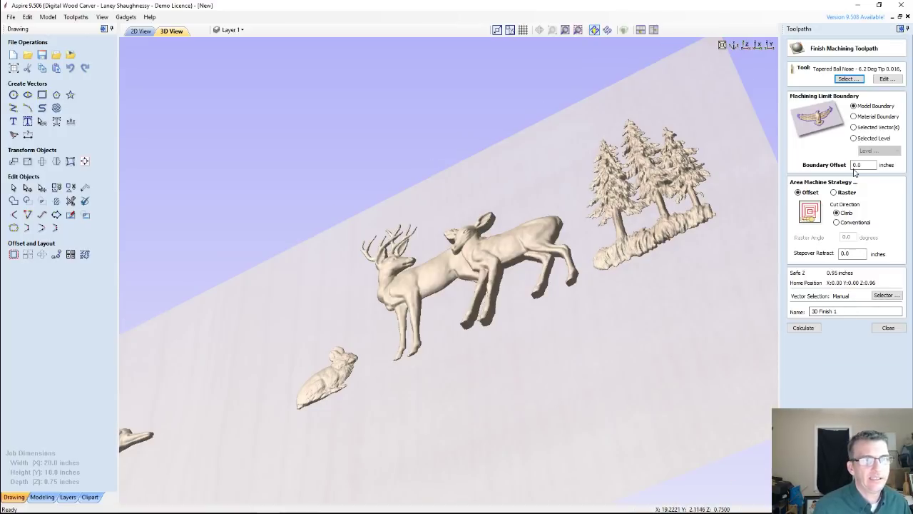
{"action": "left_click", "coordinate": [864, 166]}
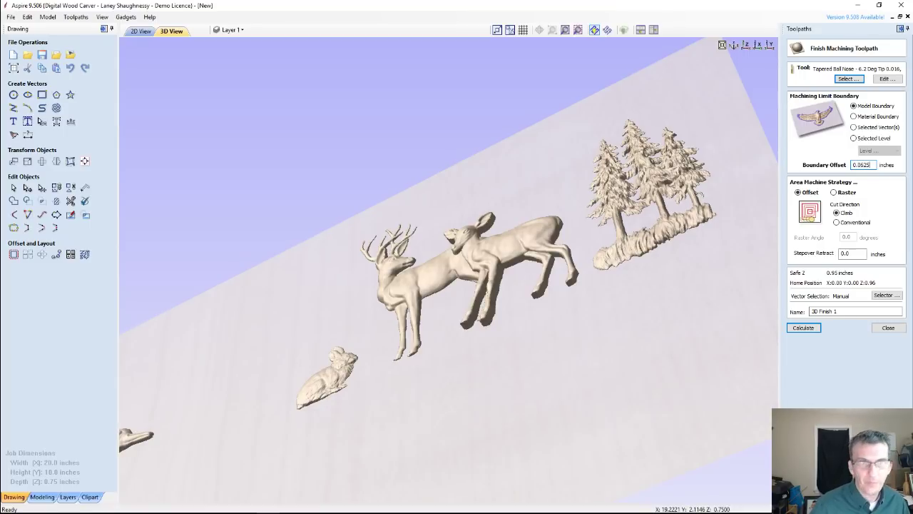
{"action": "left_click", "coordinate": [802, 329]}
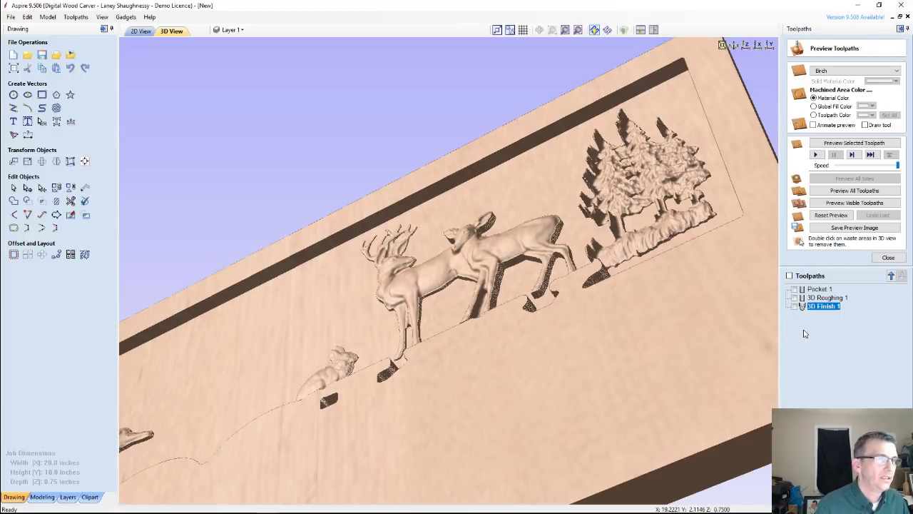
{"action": "left_click", "coordinate": [846, 143]}
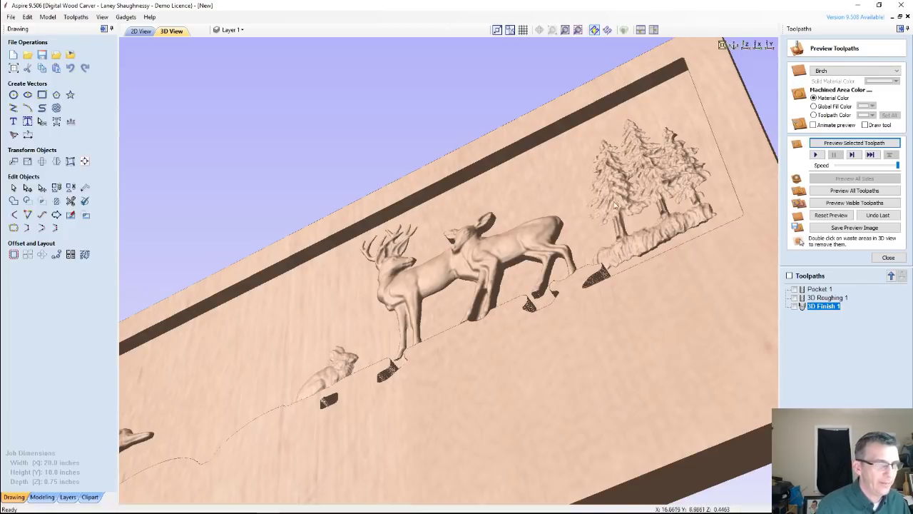
Step: Check the model thickness and modeling plane height in the material setup again, leaving its settings as they are
{"action": "left_click", "coordinate": [888, 257]}
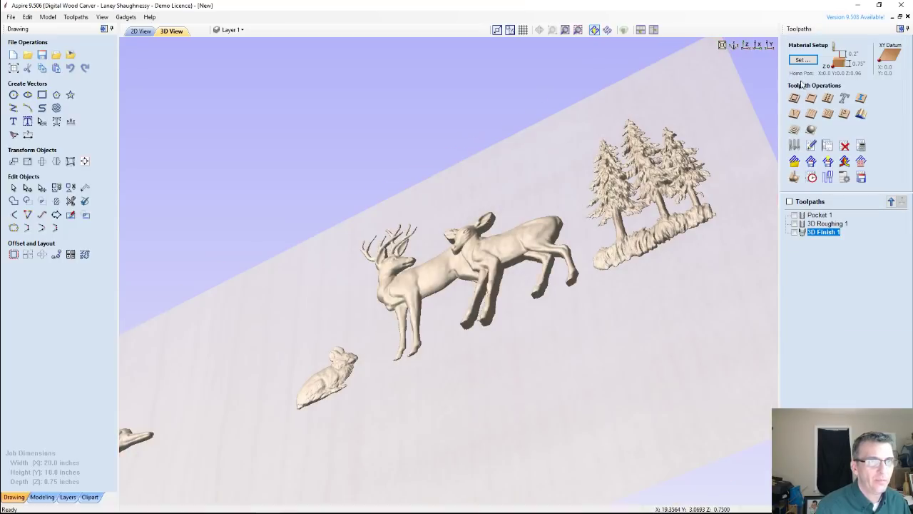
{"action": "left_click", "coordinate": [803, 59]}
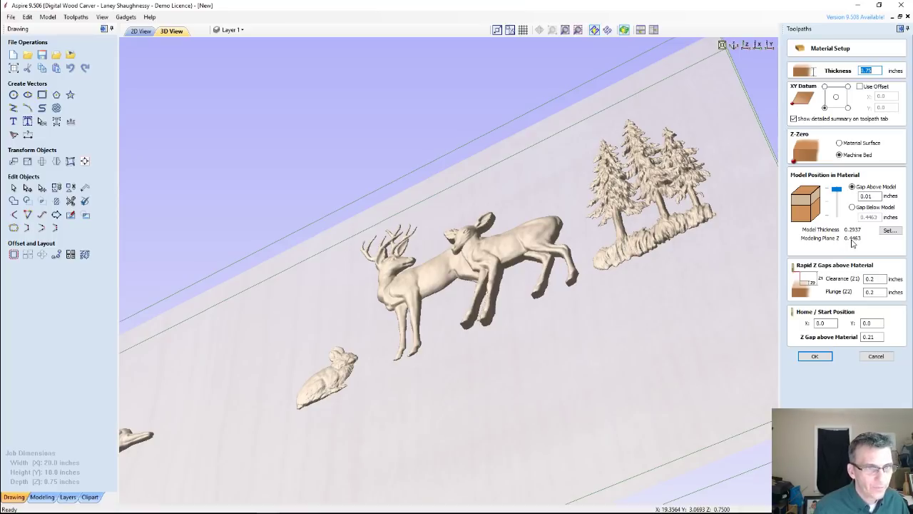
{"action": "left_click", "coordinate": [873, 357]}
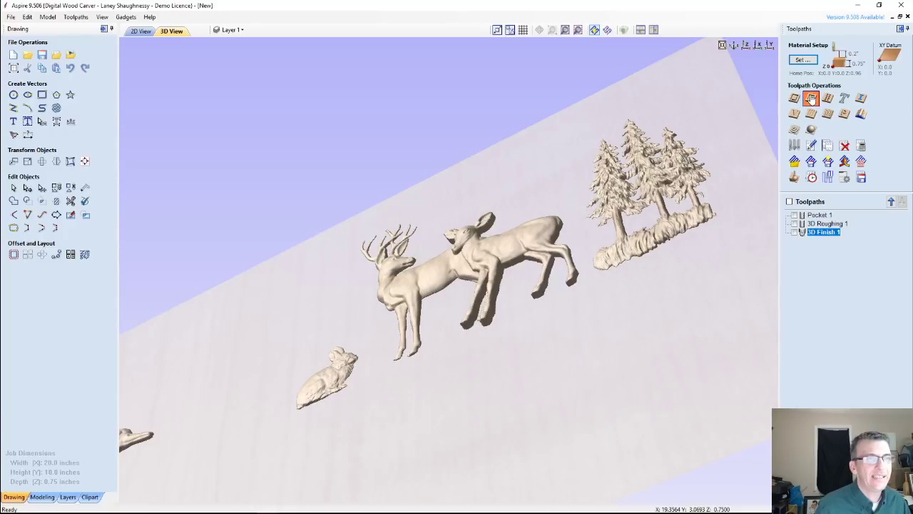
Step: Check the cut depth in a new pocket toolpath form against the 3D models, and close it without calculating
{"action": "left_click", "coordinate": [811, 99]}
{"action": "key", "text": "Tab"}
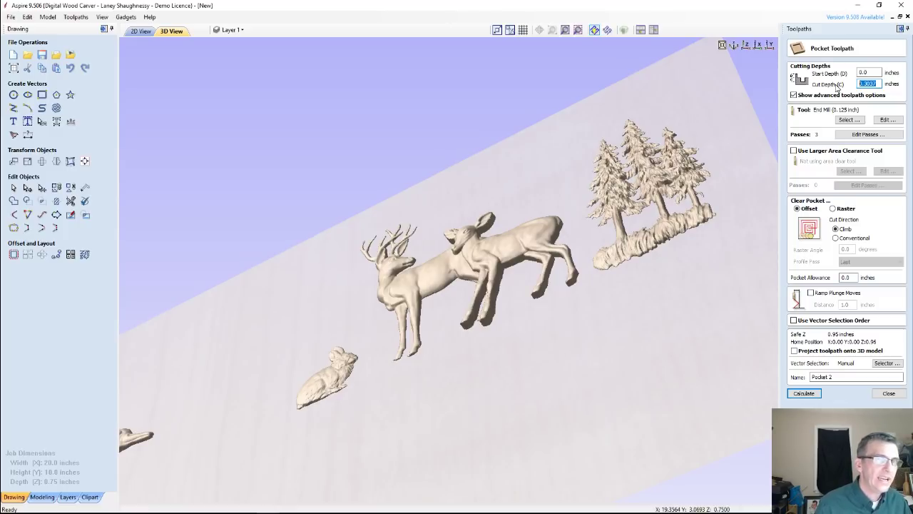
{"action": "left_click", "coordinate": [875, 83]}
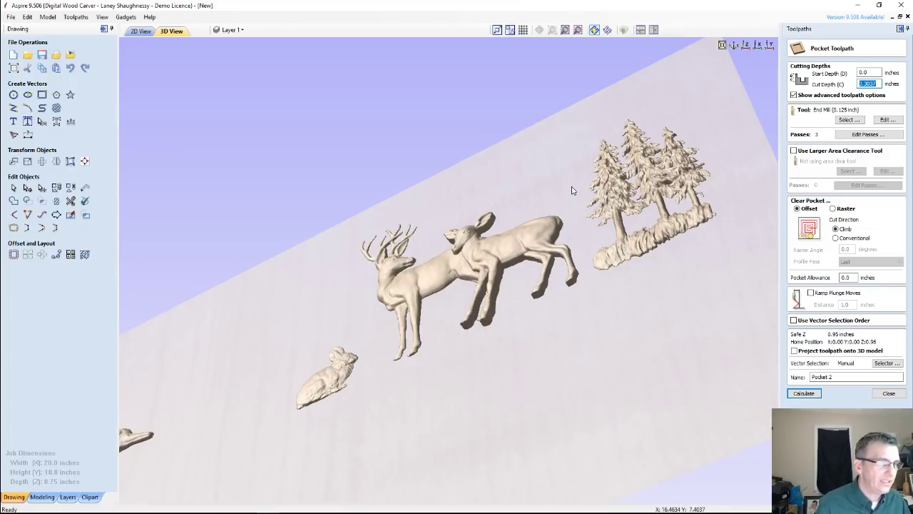
{"action": "left_click_drag", "start_coordinate": [562, 184], "coordinate": [368, 272]}
{"action": "left_click_drag", "start_coordinate": [421, 381], "coordinate": [400, 418]}
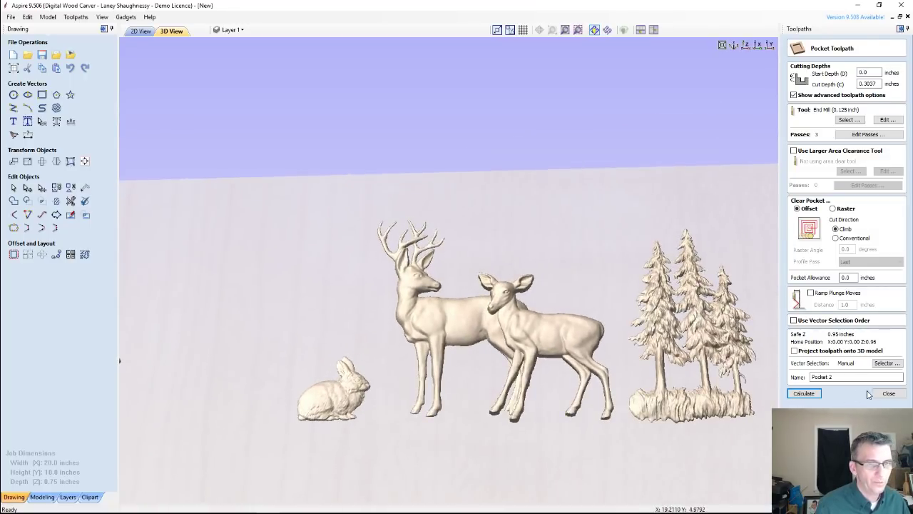
{"action": "left_click", "coordinate": [888, 393]}
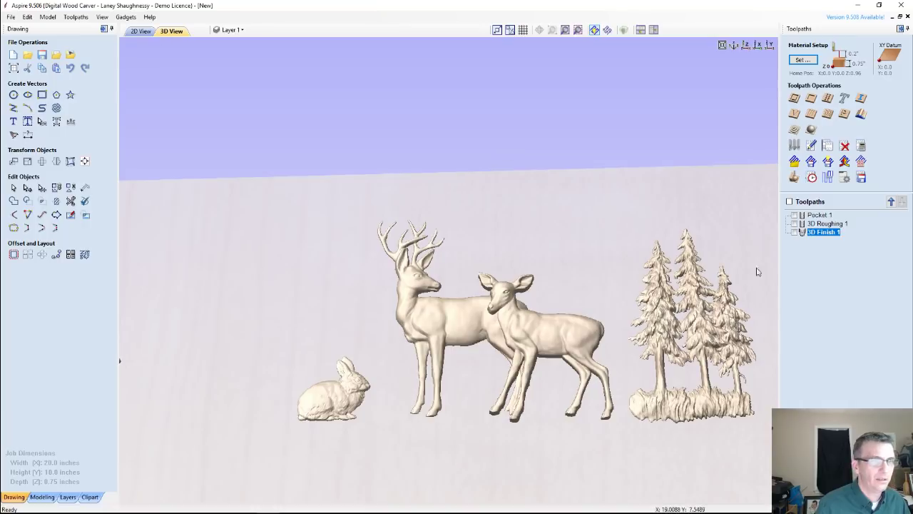
Step: Reopen the toolpath preview and examine the cut background around the duck, rabbit, deer and trees
{"action": "left_click", "coordinate": [794, 177]}
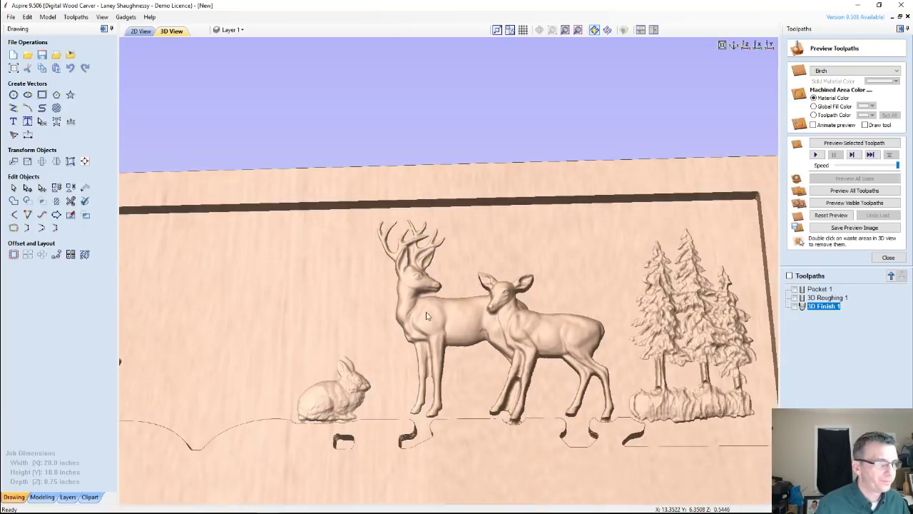
{"action": "scroll", "coordinate": [426, 316], "scroll_direction": "down", "scroll_amount": 3}
{"action": "scroll", "coordinate": [226, 346], "scroll_direction": "down", "scroll_amount": 3}
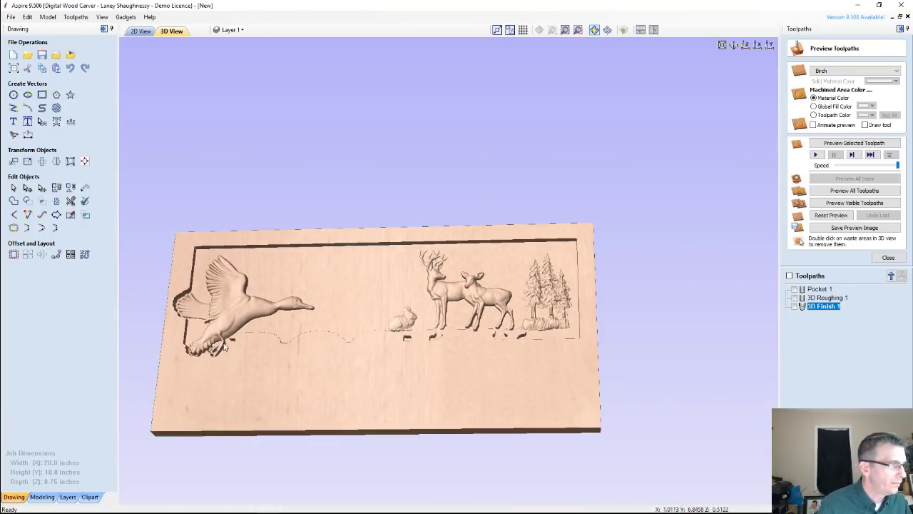
{"action": "scroll", "coordinate": [225, 347], "scroll_direction": "up", "scroll_amount": 3}
{"action": "scroll", "coordinate": [422, 251], "scroll_direction": "up", "scroll_amount": 4}
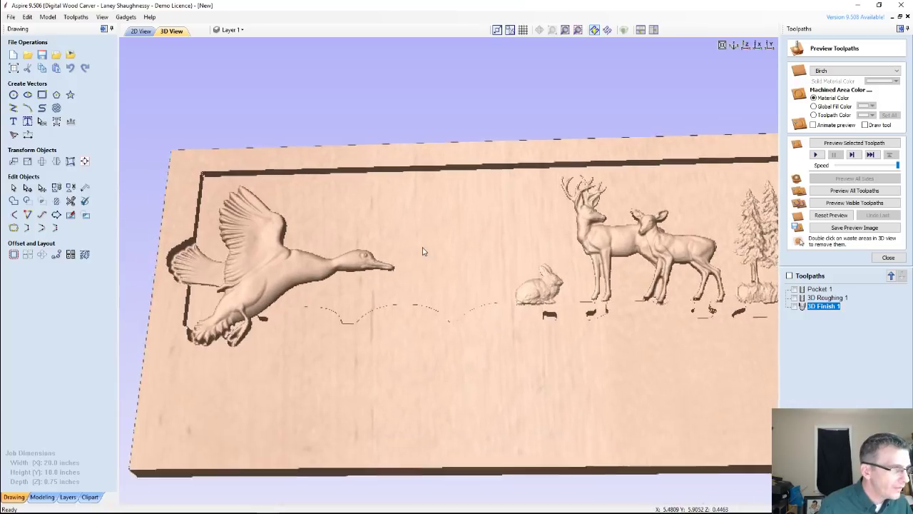
{"action": "scroll", "coordinate": [279, 337], "scroll_direction": "down", "scroll_amount": 3}
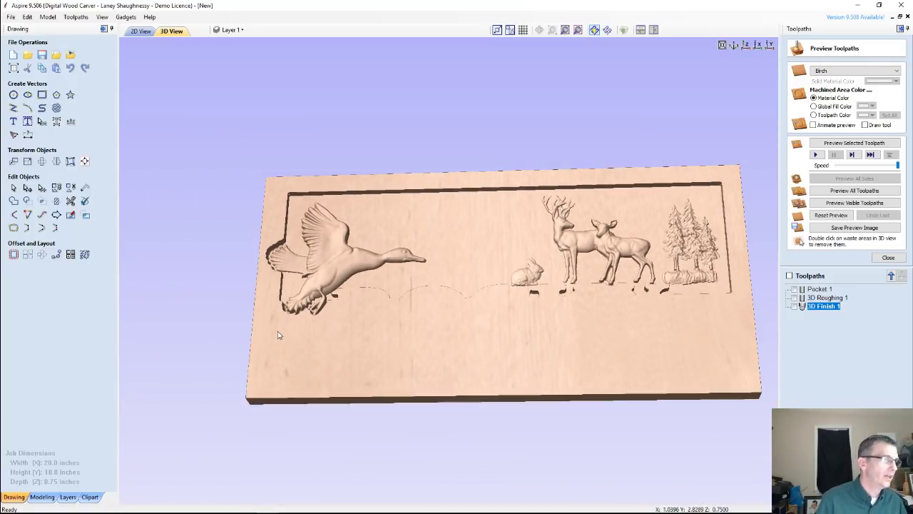
{"action": "scroll", "coordinate": [363, 301], "scroll_direction": "up", "scroll_amount": 3}
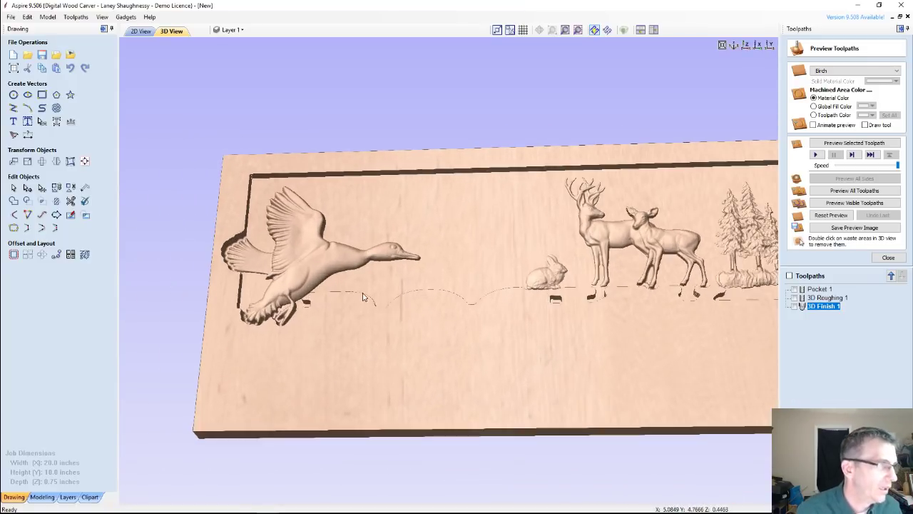
{"action": "scroll", "coordinate": [339, 282], "scroll_direction": "up", "scroll_amount": 2}
{"action": "scroll", "coordinate": [338, 278], "scroll_direction": "down", "scroll_amount": 4}
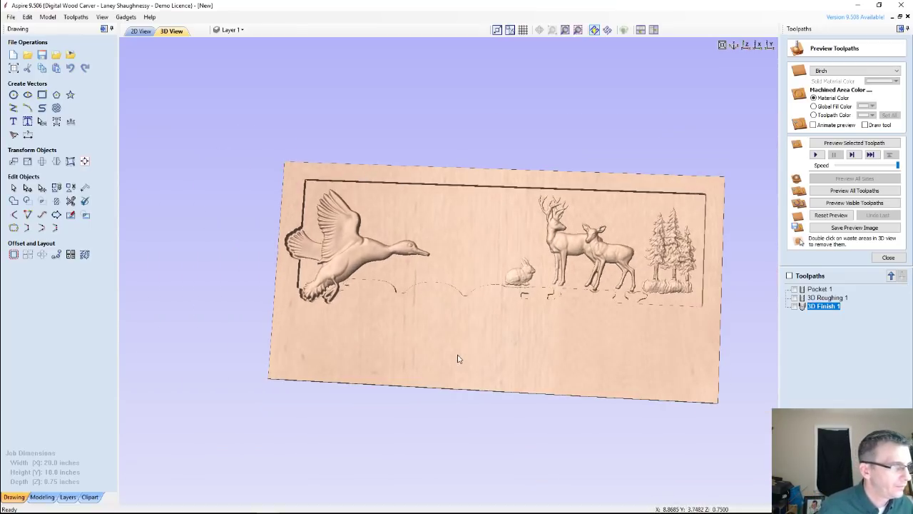
{"action": "scroll", "coordinate": [385, 339], "scroll_direction": "up", "scroll_amount": 3}
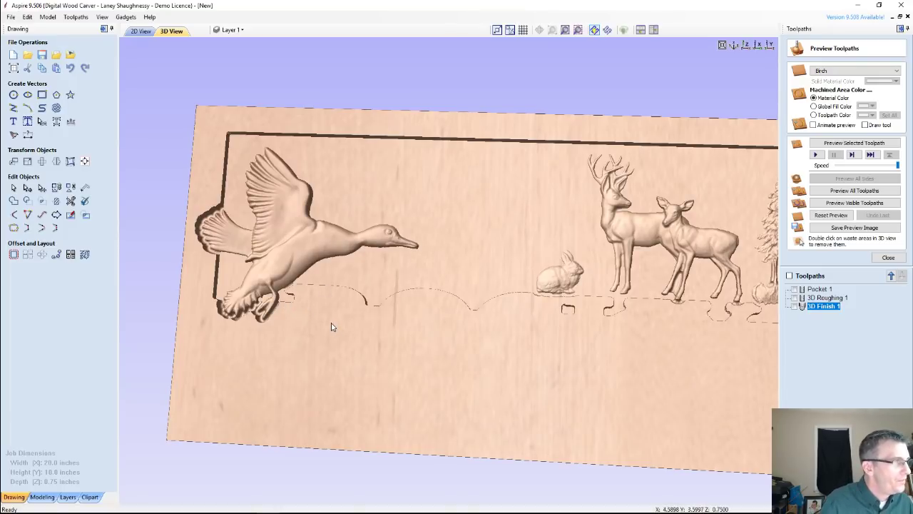
{"action": "scroll", "coordinate": [330, 324], "scroll_direction": "down", "scroll_amount": 2}
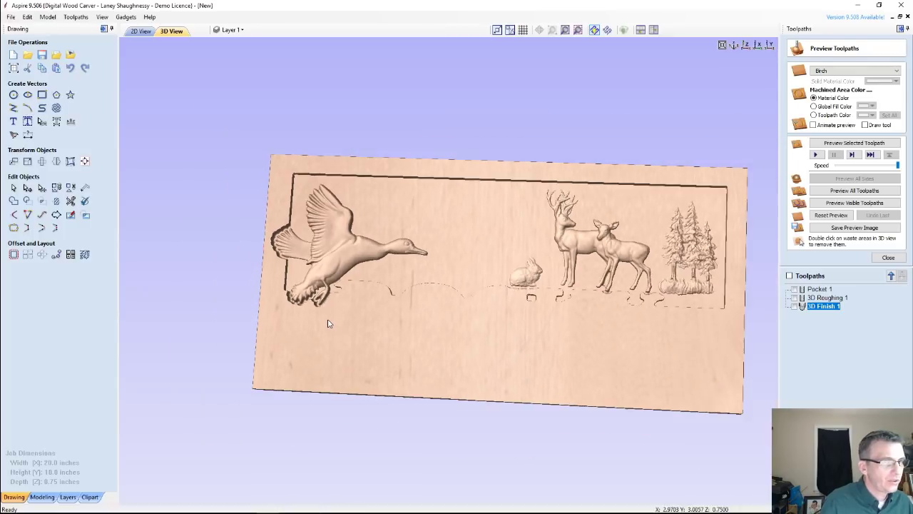
{"action": "scroll", "coordinate": [328, 323], "scroll_direction": "up", "scroll_amount": 1}
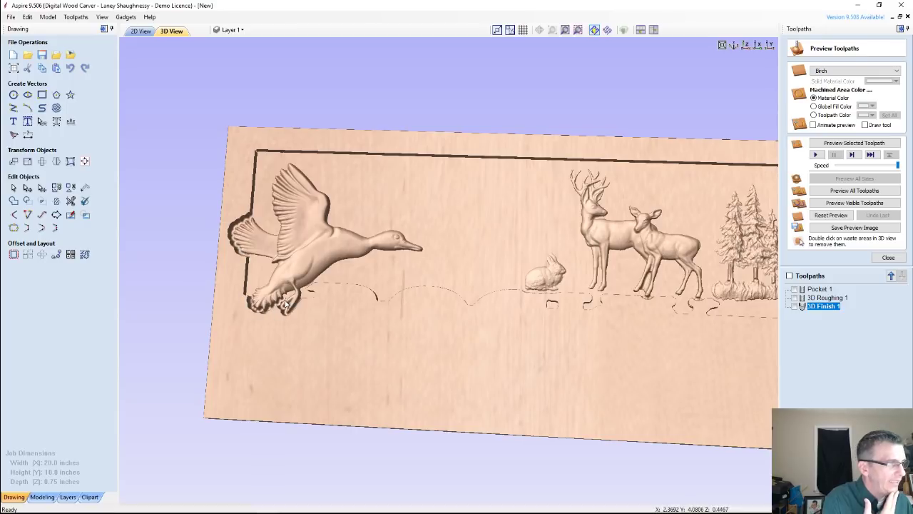
{"action": "scroll", "coordinate": [306, 314], "scroll_direction": "down", "scroll_amount": 2}
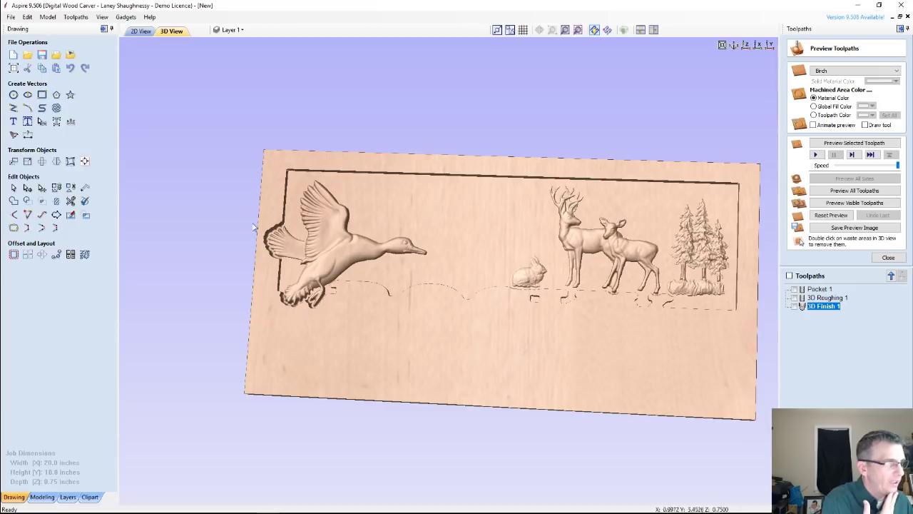
Step: Select the ROCKY and MANNER lettering and the mountain vectors in the 2D view
{"action": "left_click", "coordinate": [140, 31]}
{"action": "scroll", "coordinate": [381, 265], "scroll_direction": "down", "scroll_amount": 2}
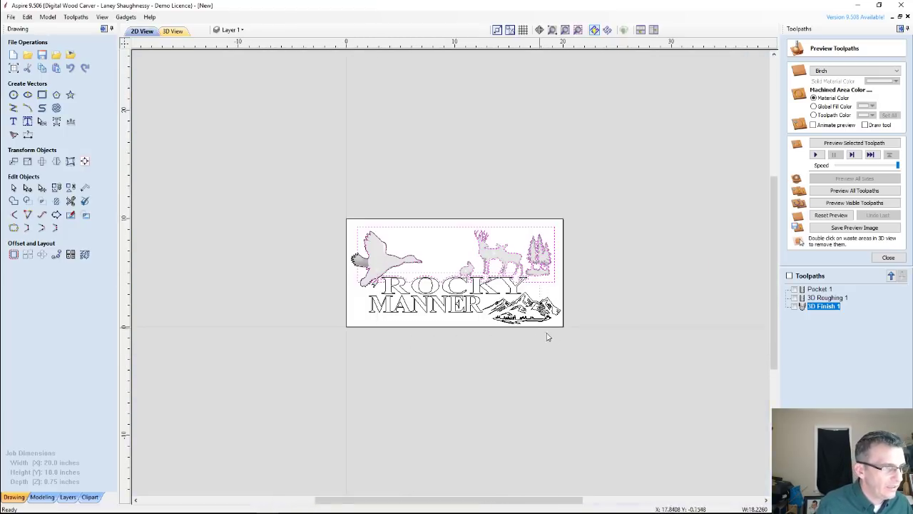
{"action": "left_click", "coordinate": [568, 343]}
{"action": "scroll", "coordinate": [419, 300], "scroll_direction": "up", "scroll_amount": 3}
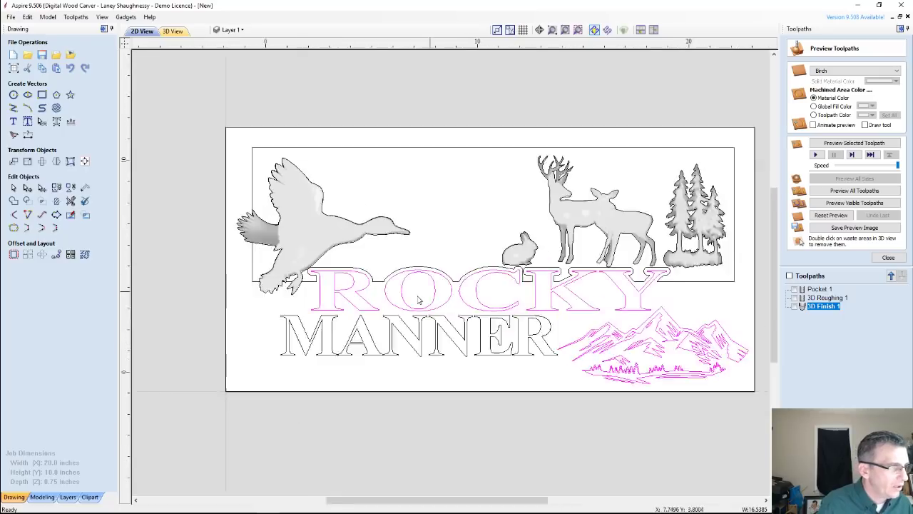
{"action": "scroll", "coordinate": [419, 300], "scroll_direction": "up", "scroll_amount": 2}
{"action": "scroll", "coordinate": [419, 300], "scroll_direction": "down", "scroll_amount": 3}
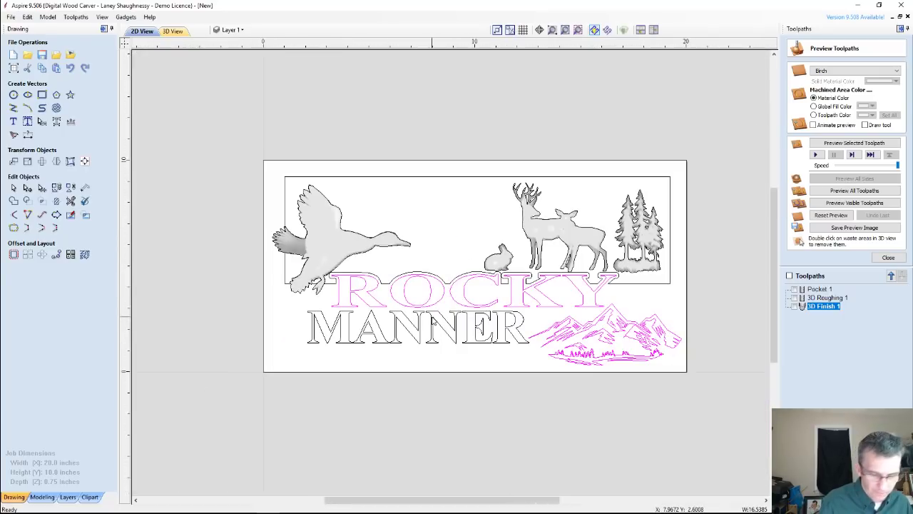
{"action": "left_click", "coordinate": [433, 323], "text": "shift"}
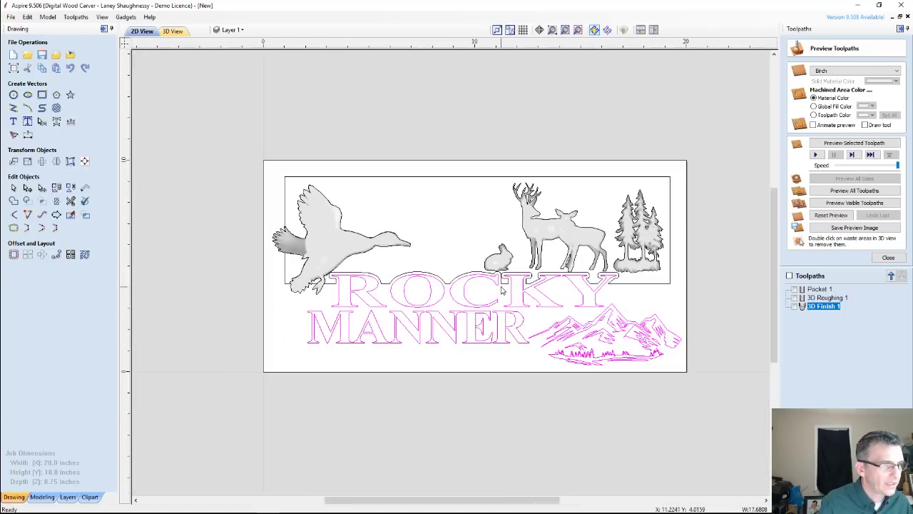
Step: Calculate a V-Carve toolpath for the selected lettering and mountains with the flat depth turned off
{"action": "left_click", "coordinate": [889, 257]}
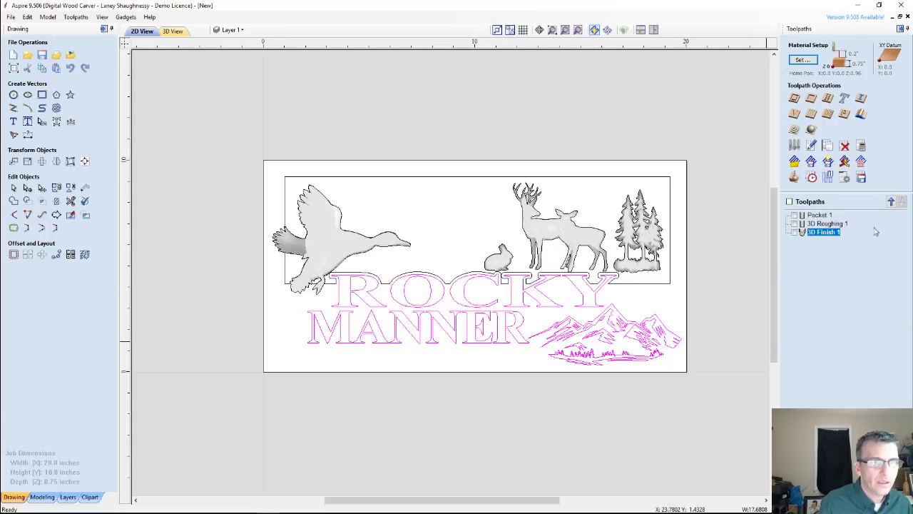
{"action": "left_click", "coordinate": [794, 115]}
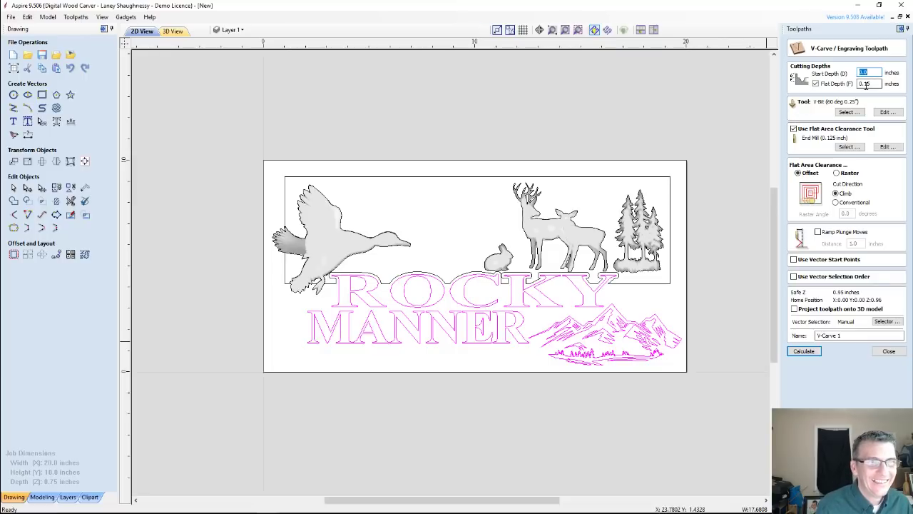
{"action": "key", "text": "Tab"}
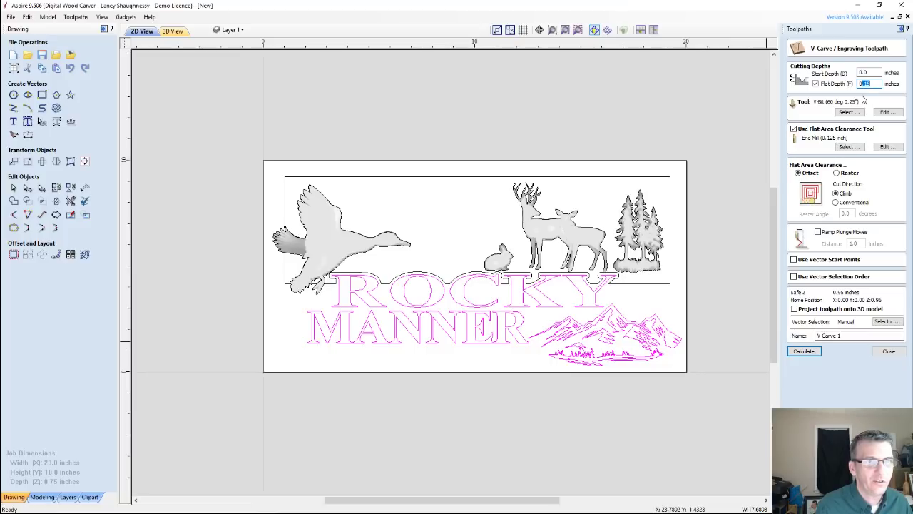
{"action": "left_click", "coordinate": [816, 84]}
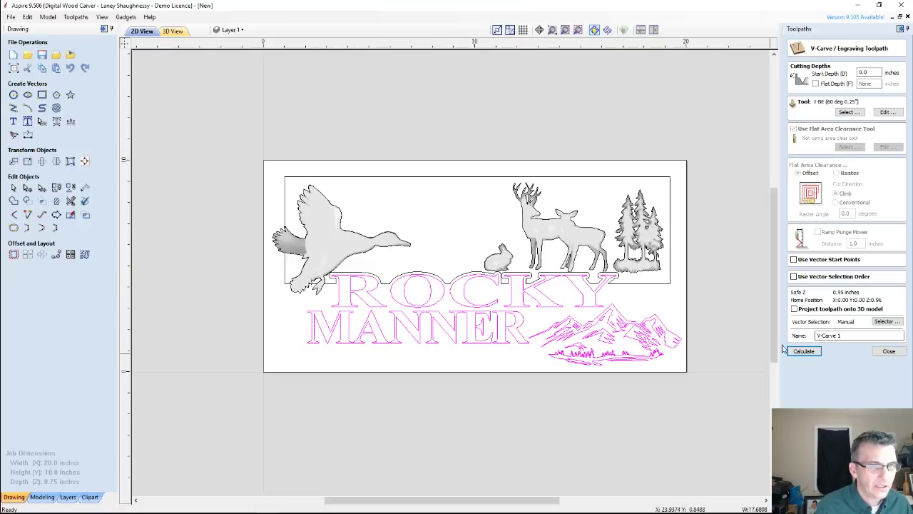
{"action": "left_click", "coordinate": [803, 351]}
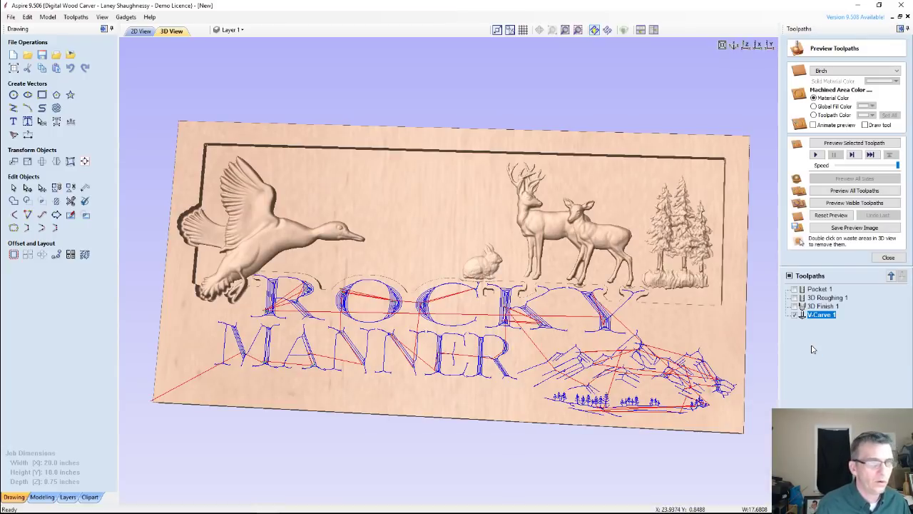
Step: Preview the V-Carve toolpath and examine the carved lettering and mountains on the sign from several angles
{"action": "left_click", "coordinate": [845, 144]}
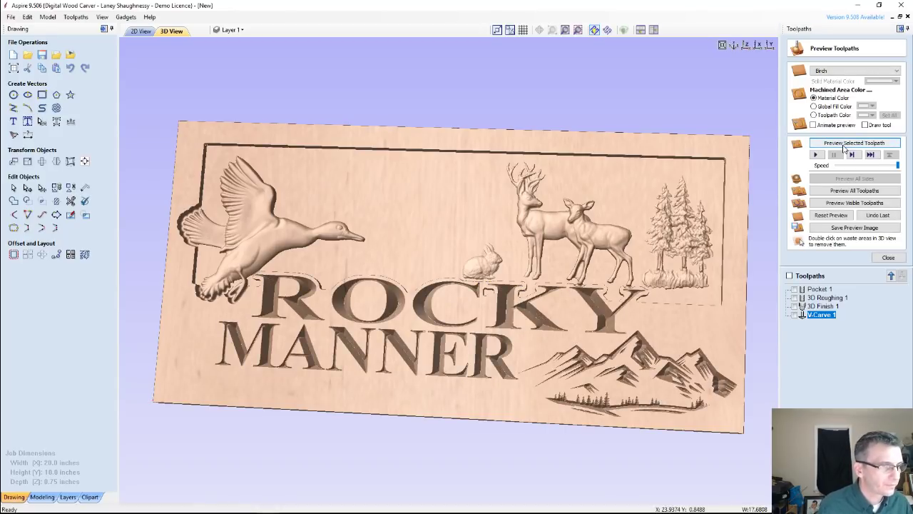
{"action": "left_click_drag", "start_coordinate": [411, 293], "coordinate": [407, 257]}
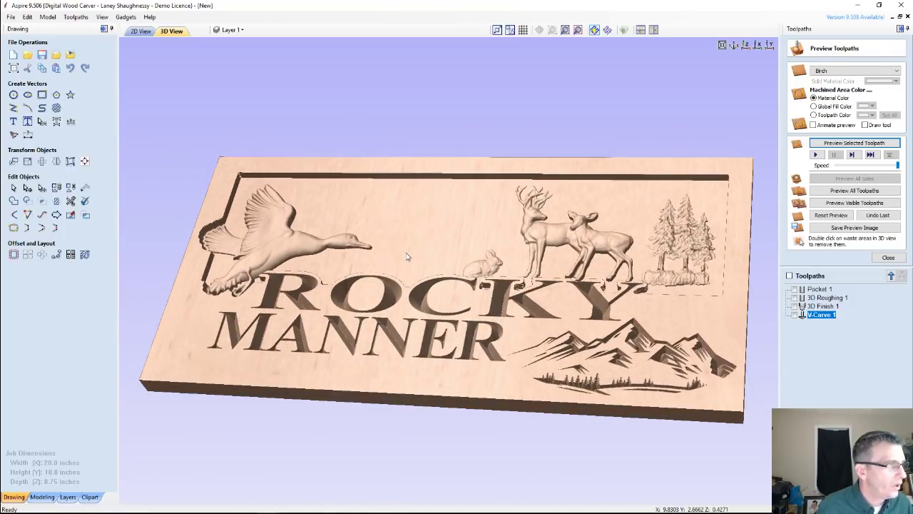
{"action": "left_click_drag", "start_coordinate": [407, 257], "coordinate": [519, 322]}
{"action": "left_click_drag", "start_coordinate": [385, 242], "coordinate": [379, 265]}
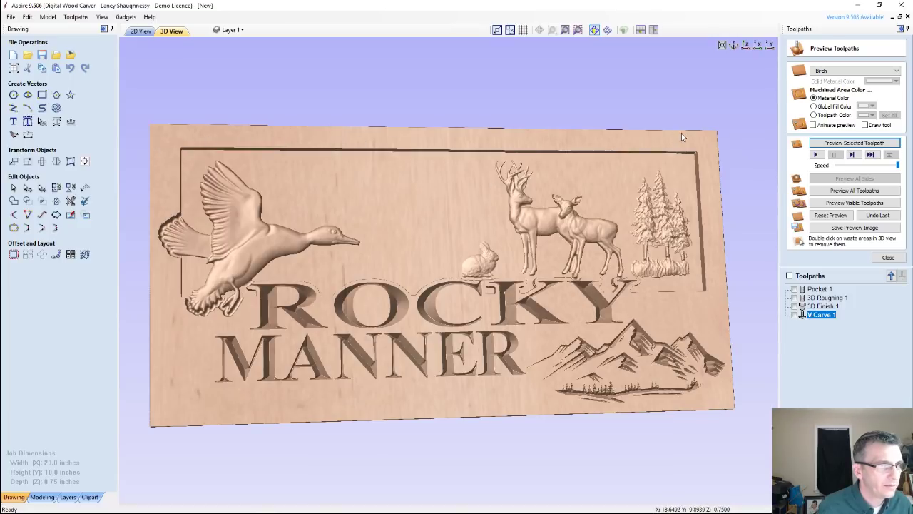
{"action": "left_click_drag", "start_coordinate": [328, 287], "coordinate": [334, 328]}
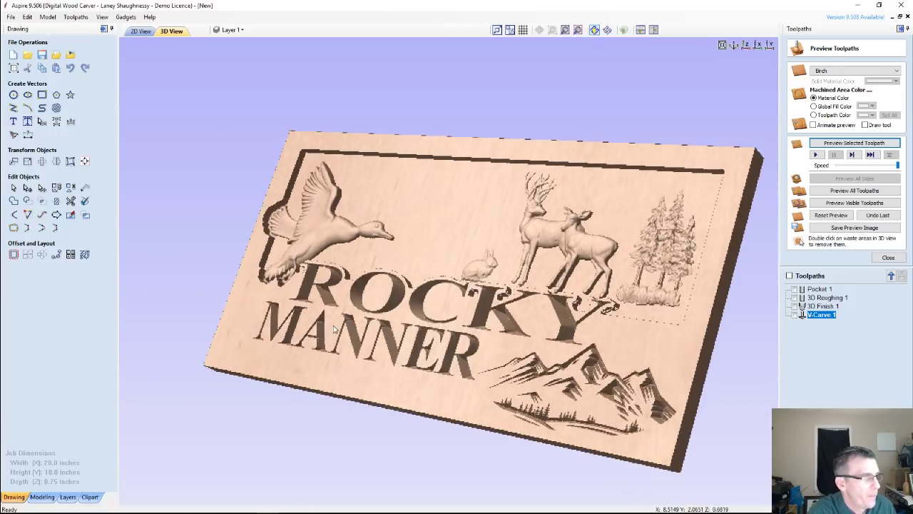
{"action": "left_click_drag", "start_coordinate": [435, 383], "coordinate": [514, 364]}
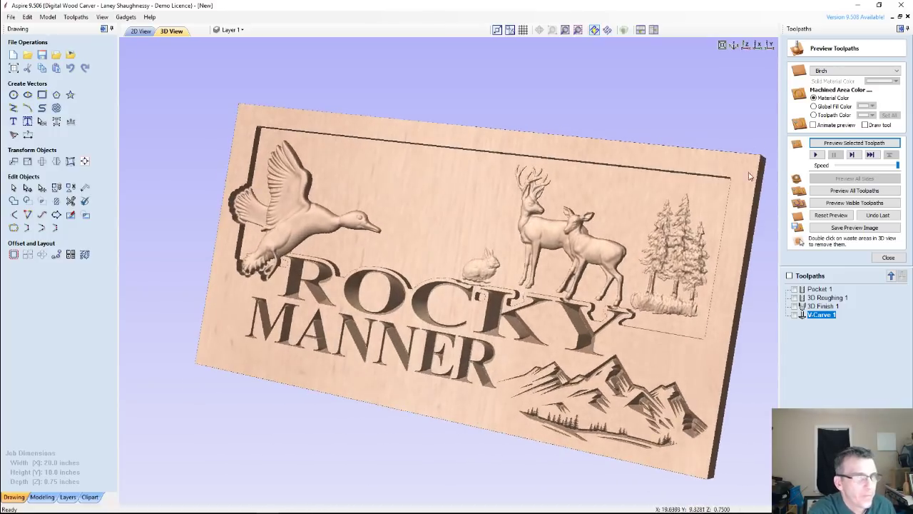
{"action": "left_click", "coordinate": [814, 106]}
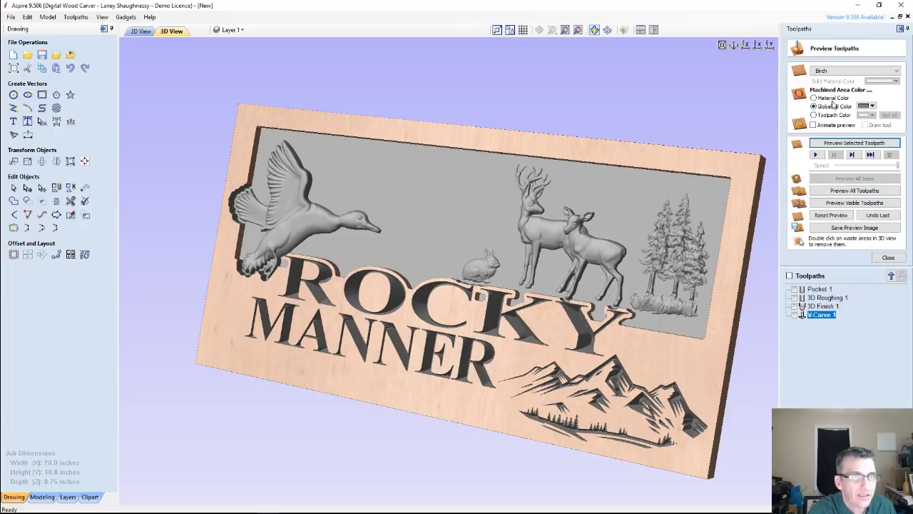
{"action": "left_click", "coordinate": [814, 115]}
{"action": "left_click", "coordinate": [814, 107]}
Step: Color machined areas by individual toolpath and give the V-Carve 1 toolpath a reddish-brown fill
{"action": "left_click", "coordinate": [815, 115]}
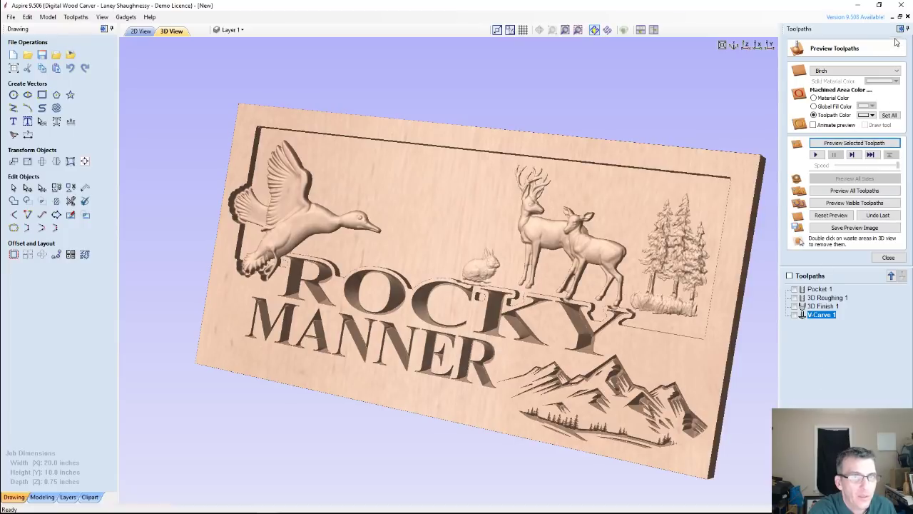
{"action": "left_click", "coordinate": [872, 115]}
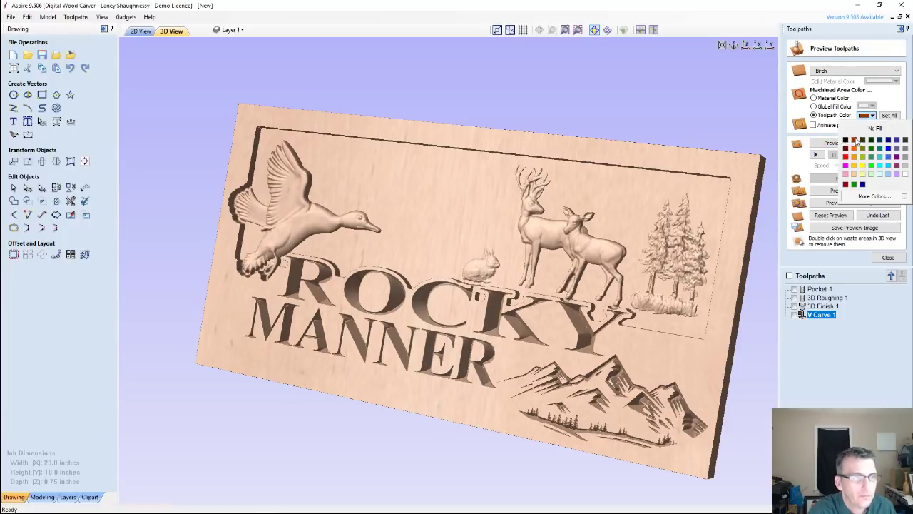
{"action": "left_click", "coordinate": [855, 140]}
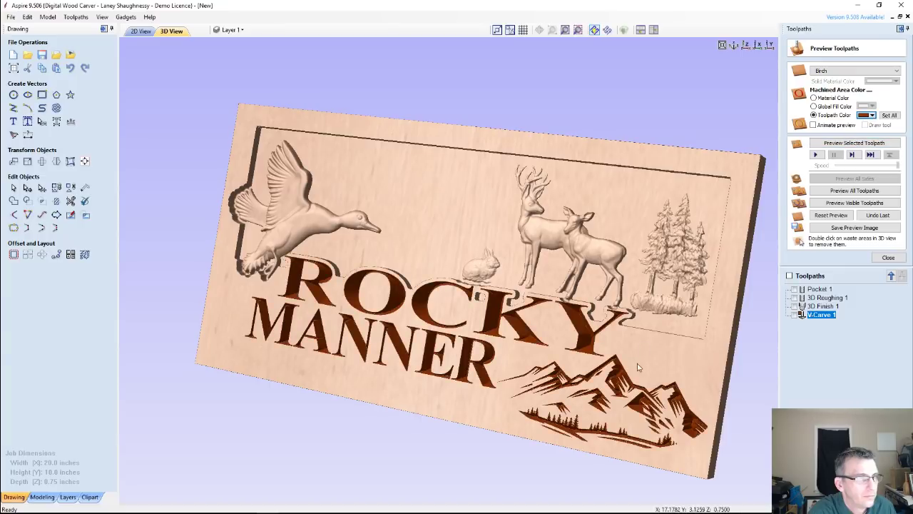
{"action": "left_click_drag", "start_coordinate": [637, 369], "coordinate": [735, 341]}
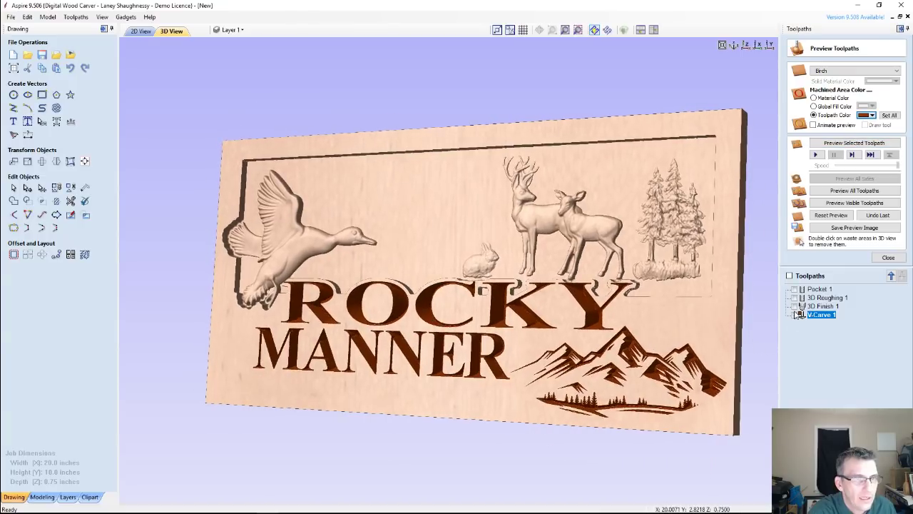
Step: Give the Pocket 1 toolpath the same reddish-brown fill so the background behind the animals is colored
{"action": "left_click", "coordinate": [821, 289]}
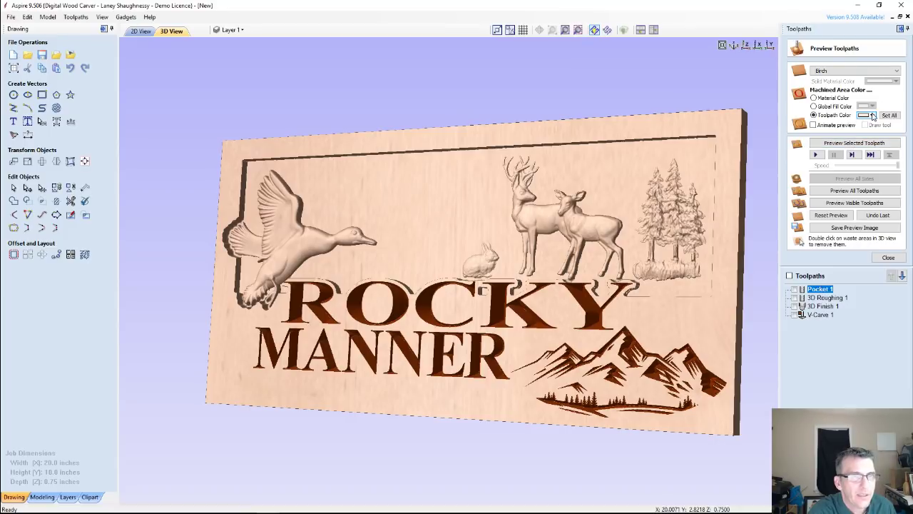
{"action": "left_click", "coordinate": [872, 116]}
{"action": "left_click", "coordinate": [854, 141]}
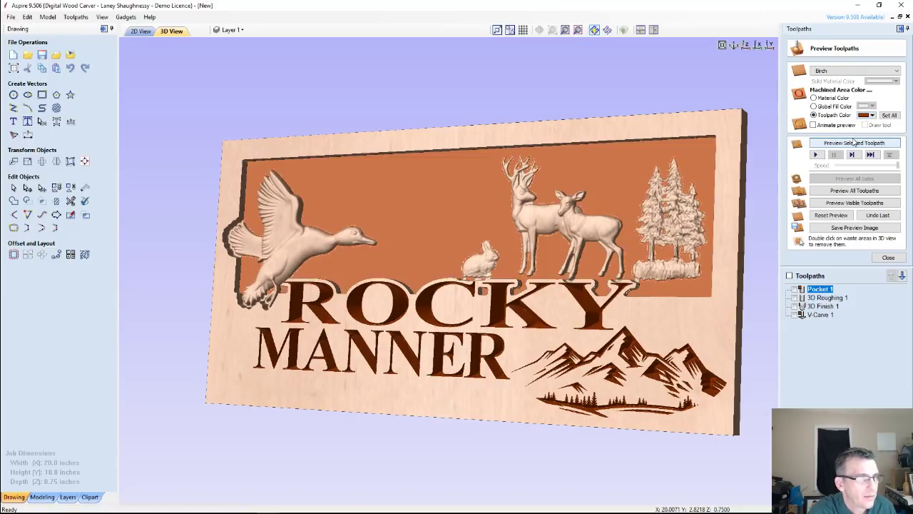
{"action": "left_click_drag", "start_coordinate": [546, 349], "coordinate": [569, 372]}
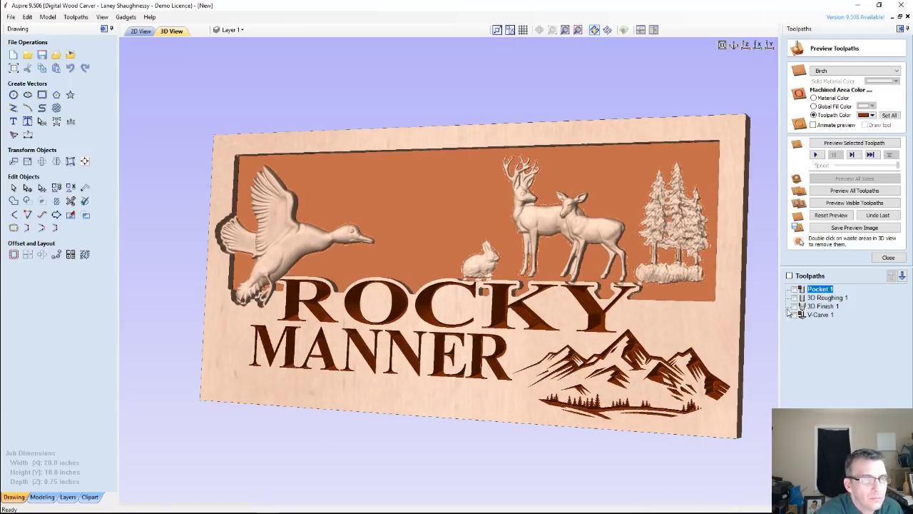
{"action": "mouse_move", "coordinate": [826, 304]}
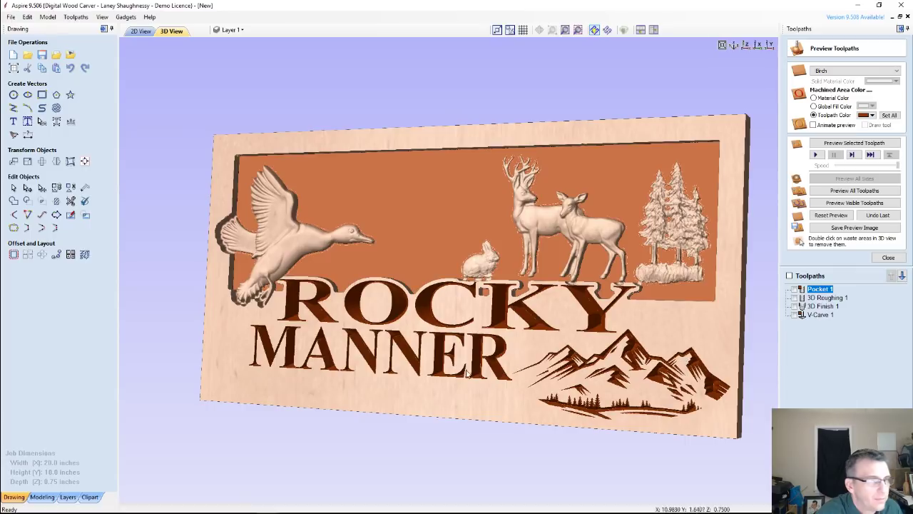
Step: Examine the carved sign preview from several angles, checking the animals, lettering and pocket edges
{"action": "left_click_drag", "start_coordinate": [412, 373], "coordinate": [412, 325]}
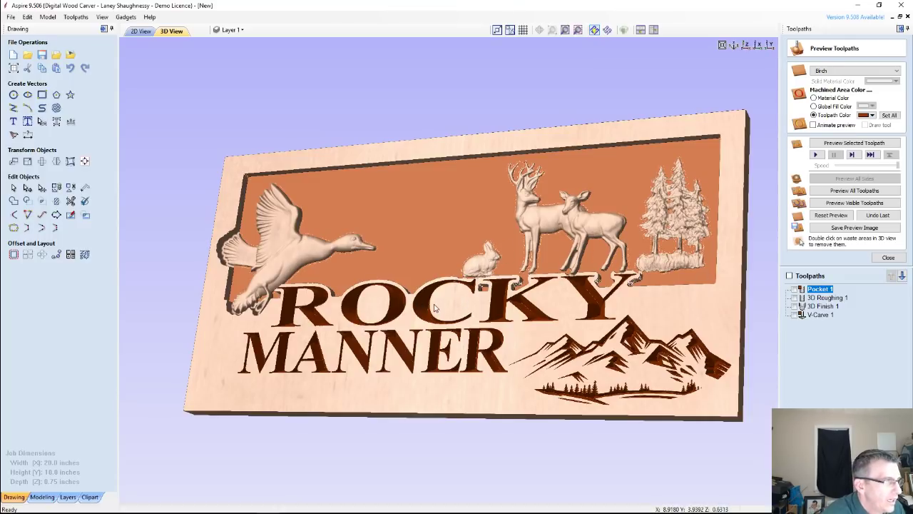
{"action": "left_click_drag", "start_coordinate": [435, 307], "coordinate": [443, 307]}
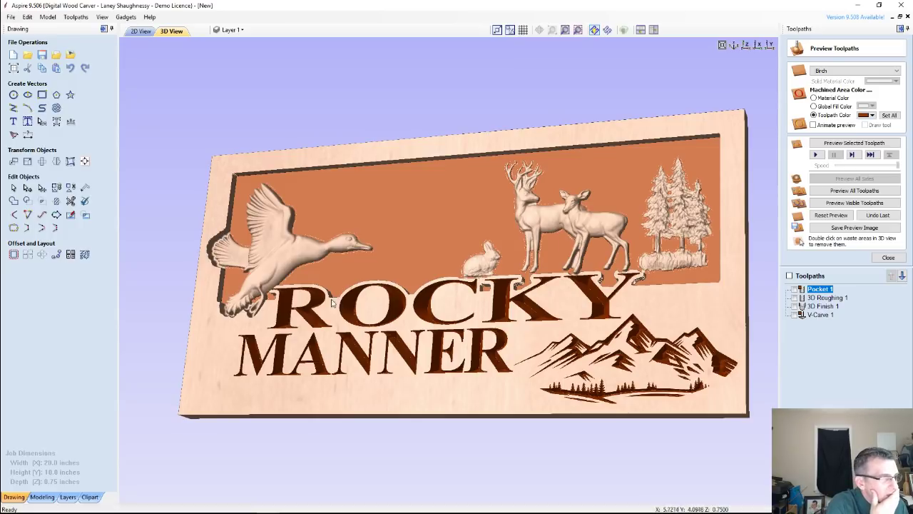
{"action": "left_click_drag", "start_coordinate": [369, 310], "coordinate": [263, 308]}
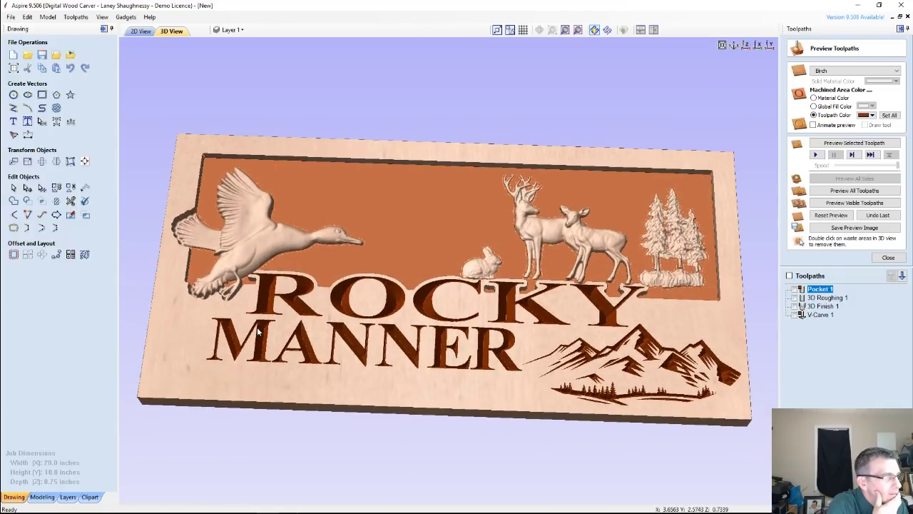
{"action": "left_click_drag", "start_coordinate": [322, 316], "coordinate": [711, 63]}
{"action": "left_click", "coordinate": [745, 45]}
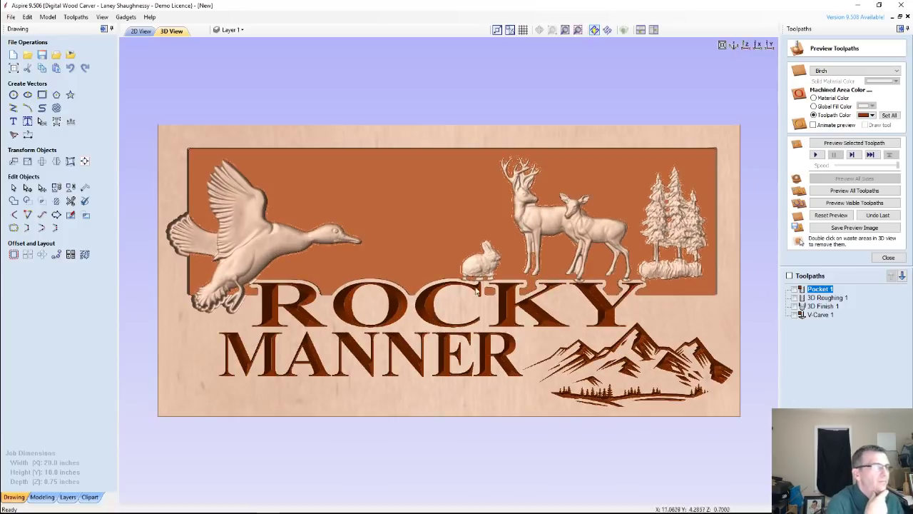
{"action": "scroll", "coordinate": [507, 218], "scroll_direction": "down", "scroll_amount": 3}
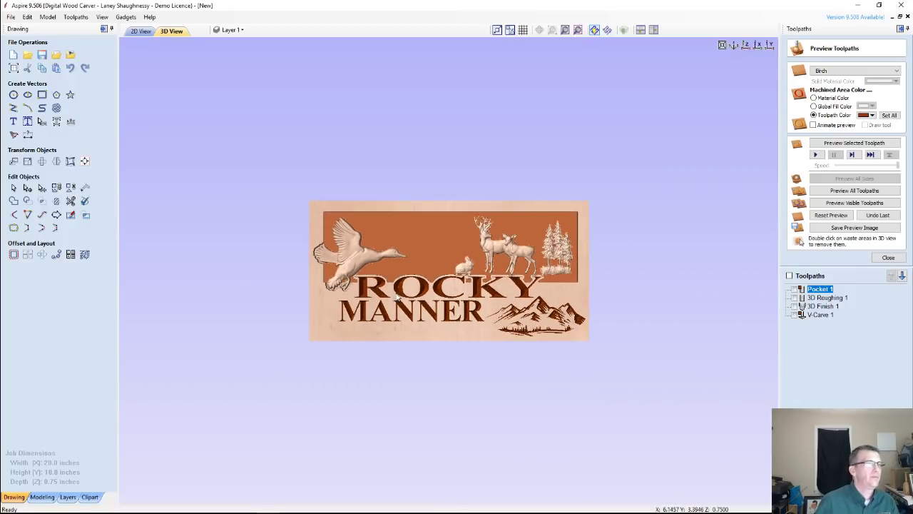
{"action": "scroll", "coordinate": [400, 298], "scroll_direction": "up", "scroll_amount": 1}
{"action": "scroll", "coordinate": [400, 299], "scroll_direction": "up", "scroll_amount": 1}
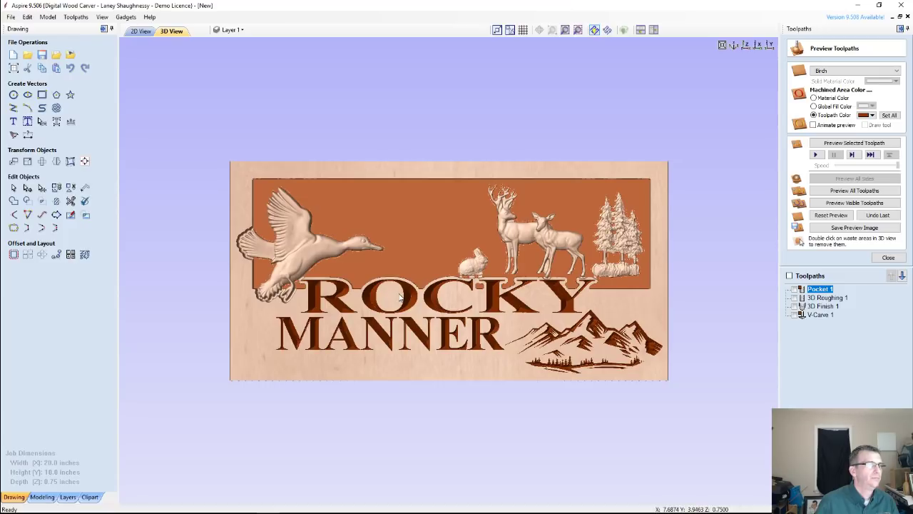
{"action": "scroll", "coordinate": [400, 298], "scroll_direction": "down", "scroll_amount": 1}
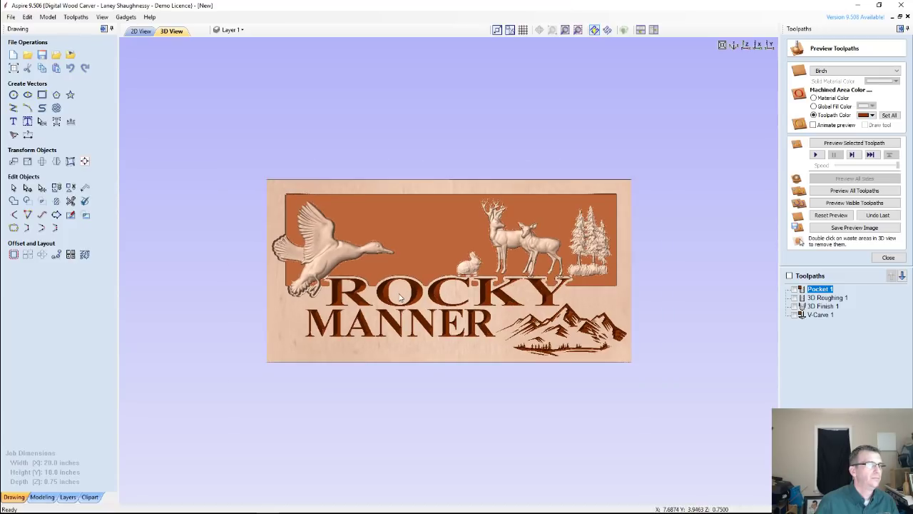
{"action": "scroll", "coordinate": [400, 299], "scroll_direction": "up", "scroll_amount": 1}
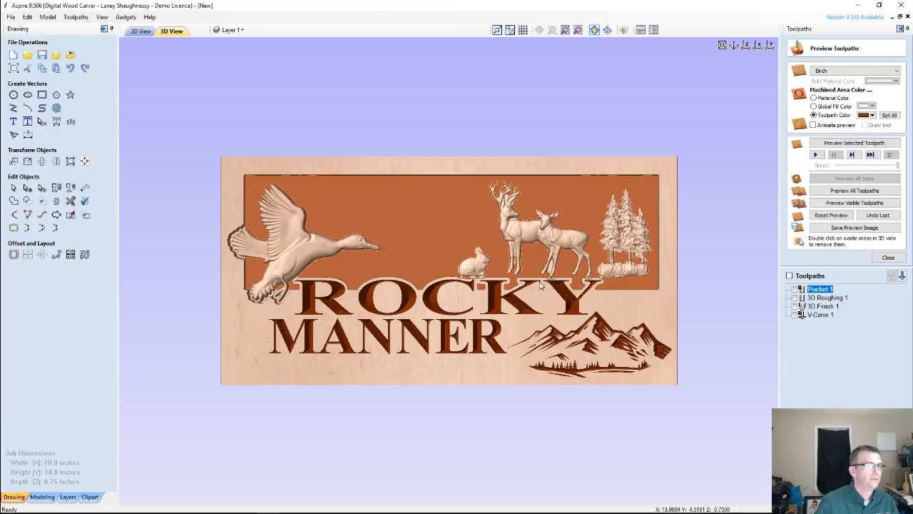
{"action": "scroll", "coordinate": [544, 284], "scroll_direction": "up", "scroll_amount": 3}
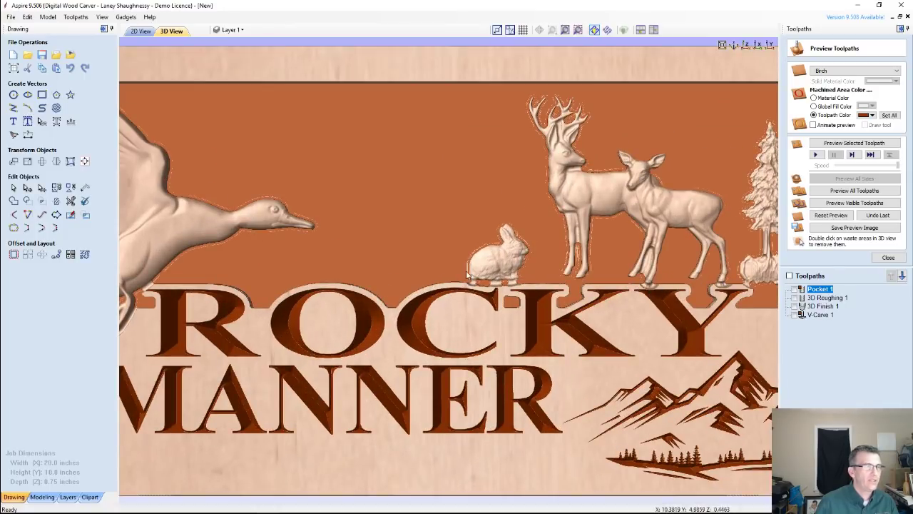
Step: Scale the deer pair in the 2D layout down to about 4.26 inches wide, keeping it above the ROCKY lettering
{"action": "left_click", "coordinate": [141, 31]}
{"action": "scroll", "coordinate": [399, 236], "scroll_direction": "down", "scroll_amount": 2}
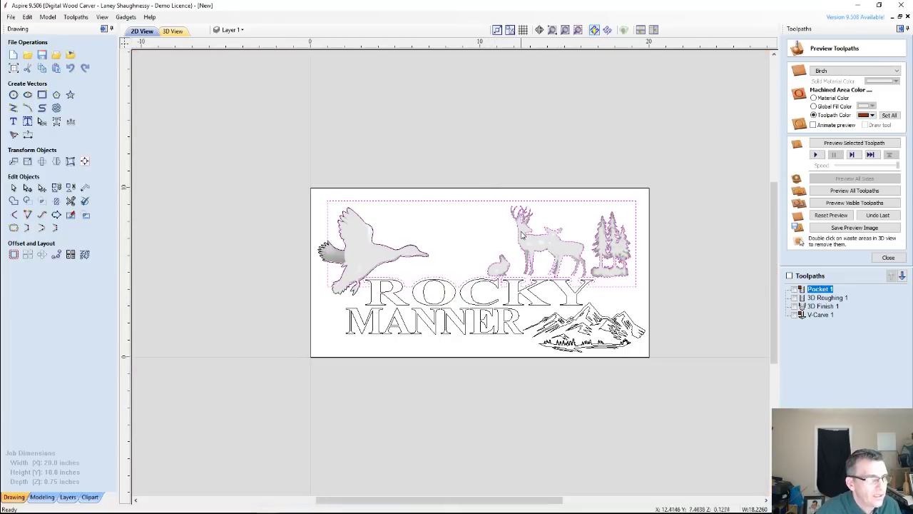
{"action": "scroll", "coordinate": [523, 238], "scroll_direction": "up", "scroll_amount": 5}
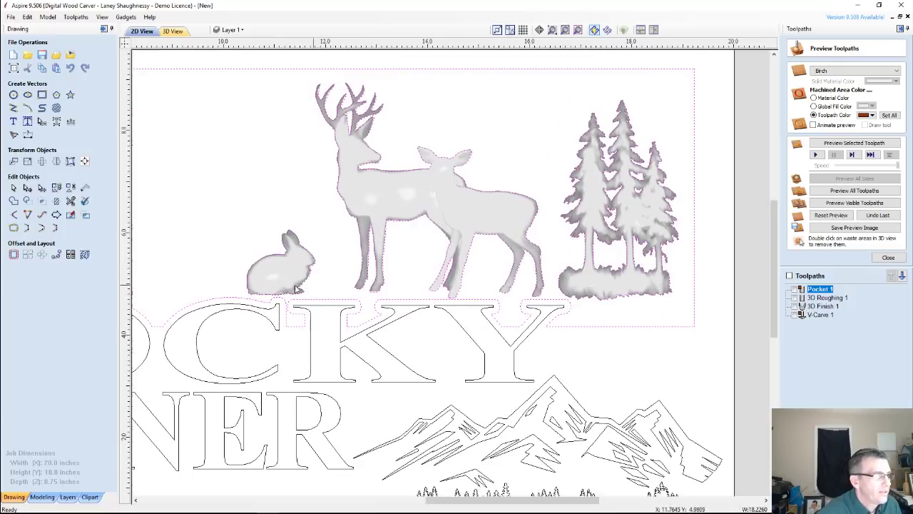
{"action": "left_click", "coordinate": [331, 310]}
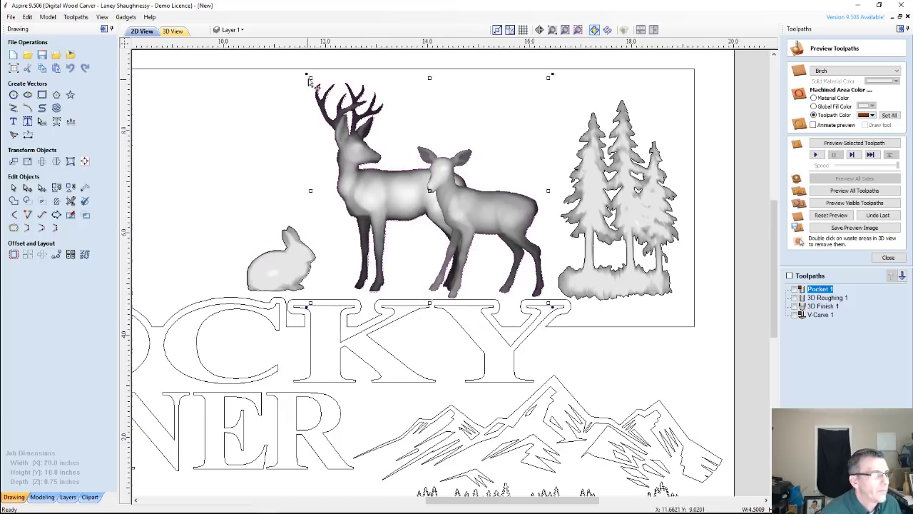
{"action": "left_click_drag", "start_coordinate": [311, 79], "coordinate": [321, 98]}
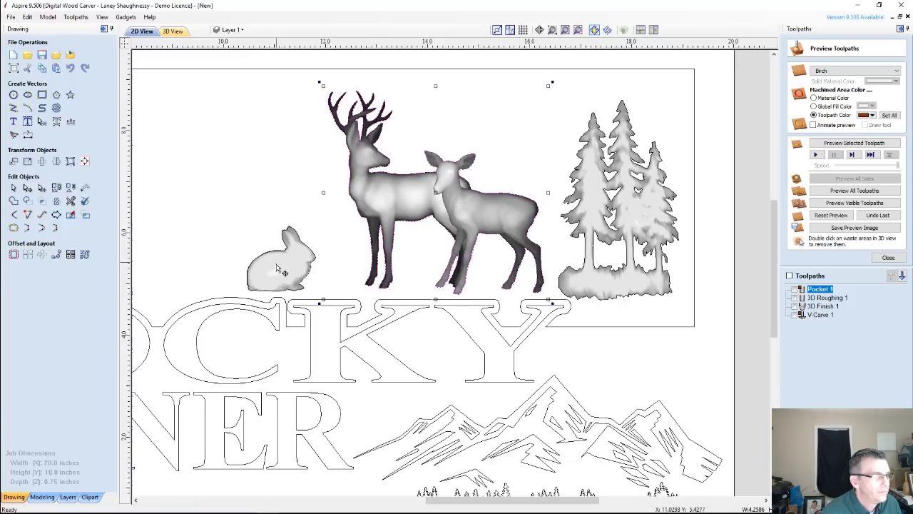
Step: Raise the rabbit and the pine trees slightly to leave more clearance above the lettering
{"action": "left_click_drag", "start_coordinate": [211, 211], "coordinate": [343, 302]}
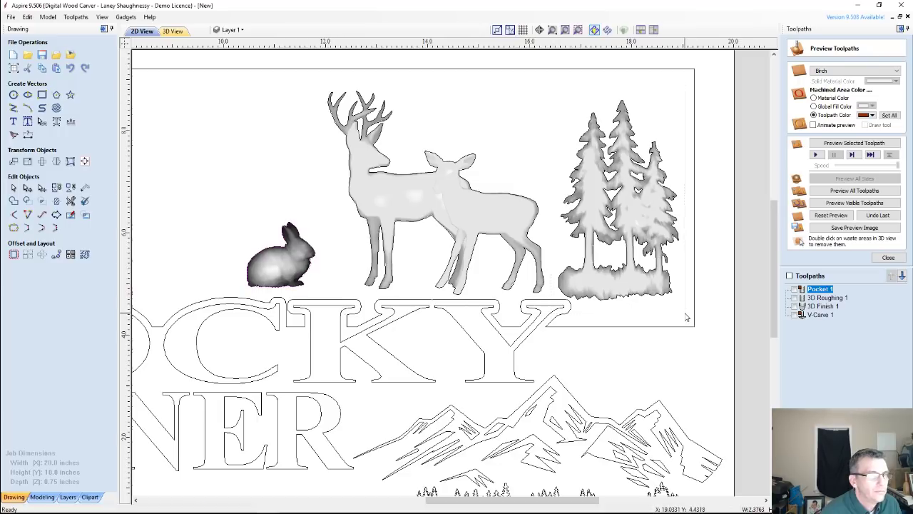
{"action": "left_click_drag", "start_coordinate": [551, 92], "coordinate": [686, 317]}
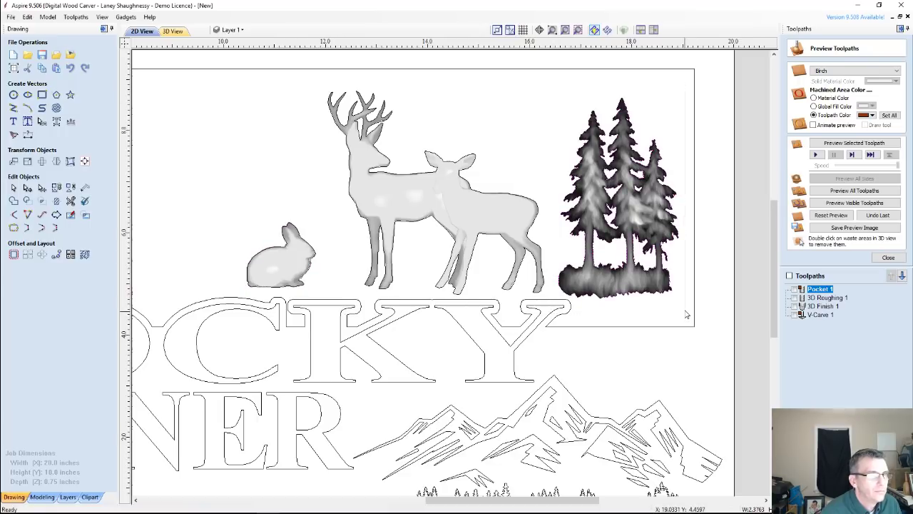
{"action": "scroll", "coordinate": [626, 350], "scroll_direction": "down", "scroll_amount": 4}
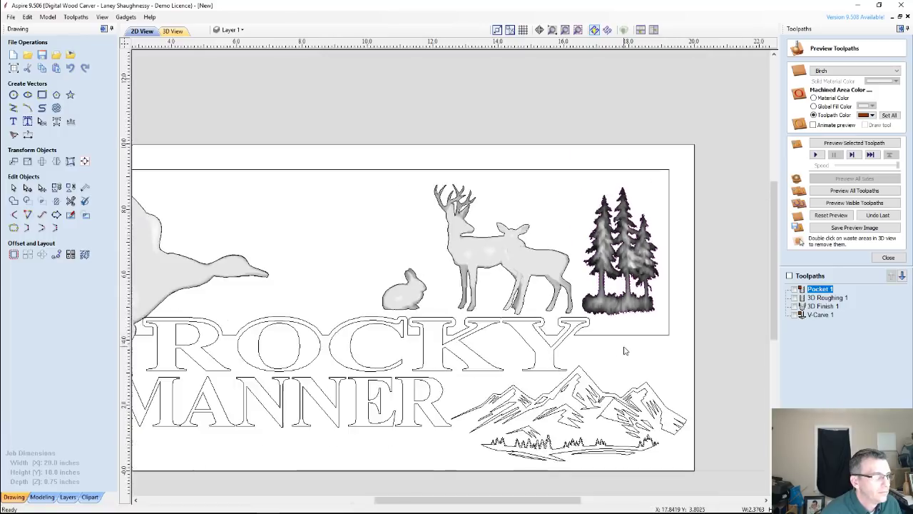
Step: Inspect where the duck's body, foot and tail meet the pocket border and the letter R in the 3D and 2D views
{"action": "scroll", "coordinate": [380, 317], "scroll_direction": "up", "scroll_amount": 5}
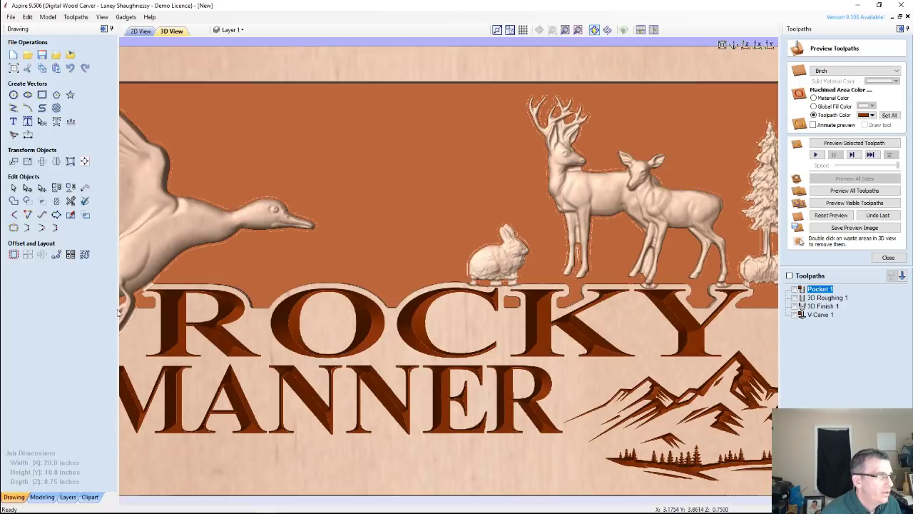
{"action": "scroll", "coordinate": [127, 285], "scroll_direction": "up", "scroll_amount": 2}
{"action": "scroll", "coordinate": [183, 287], "scroll_direction": "down", "scroll_amount": 2}
{"action": "middle_click_drag", "start_coordinate": [225, 284], "coordinate": [416, 298]}
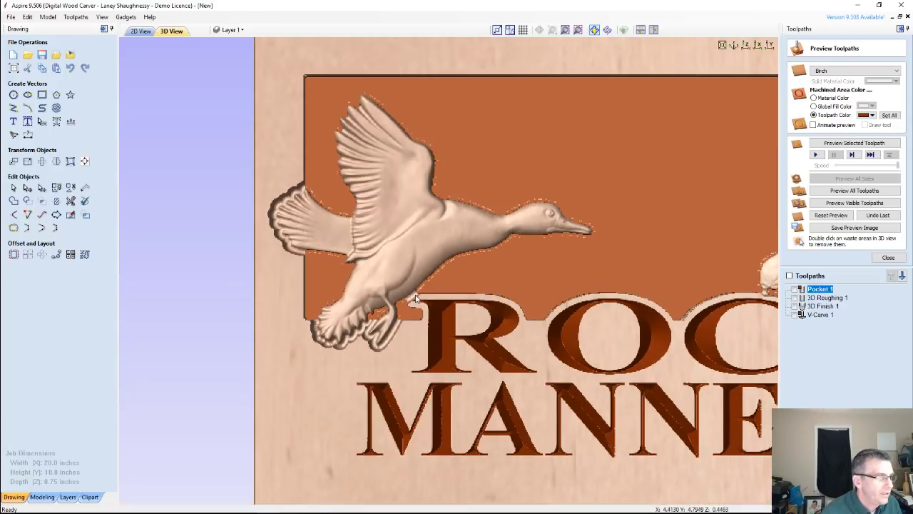
{"action": "scroll", "coordinate": [389, 296], "scroll_direction": "up", "scroll_amount": 4}
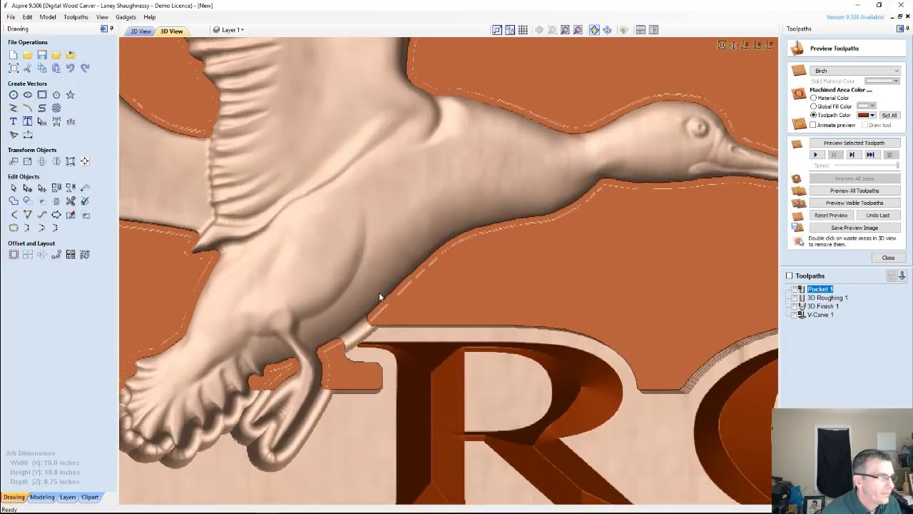
{"action": "key", "text": "F2"}
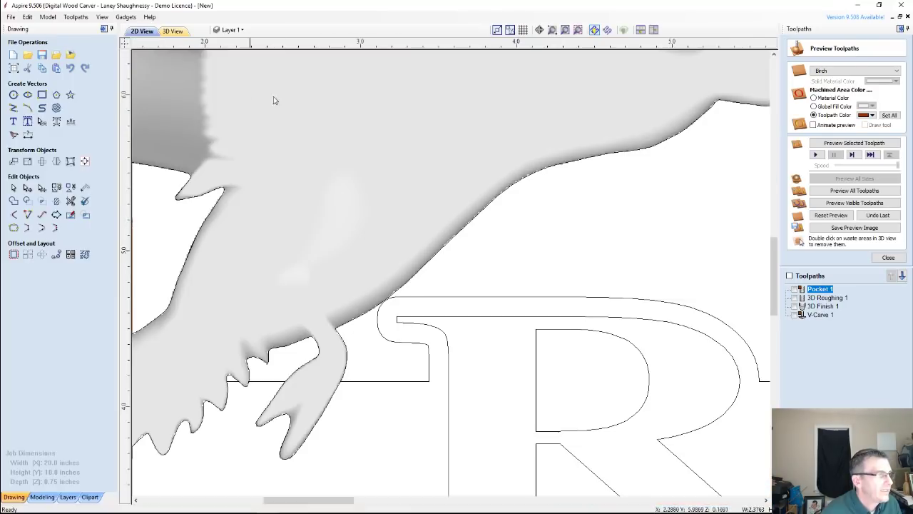
{"action": "scroll", "coordinate": [410, 196], "scroll_direction": "down", "scroll_amount": 3}
{"action": "scroll", "coordinate": [406, 242], "scroll_direction": "up", "scroll_amount": 2}
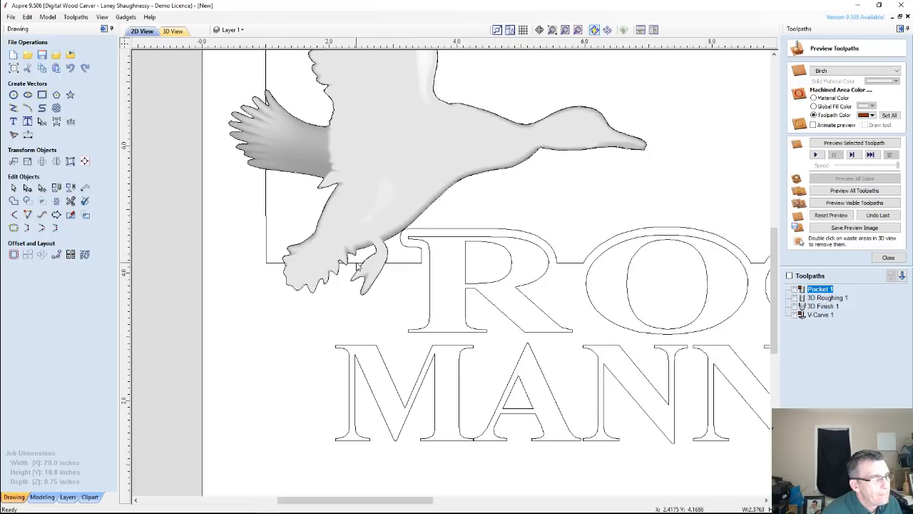
{"action": "scroll", "coordinate": [358, 265], "scroll_direction": "down", "scroll_amount": 4}
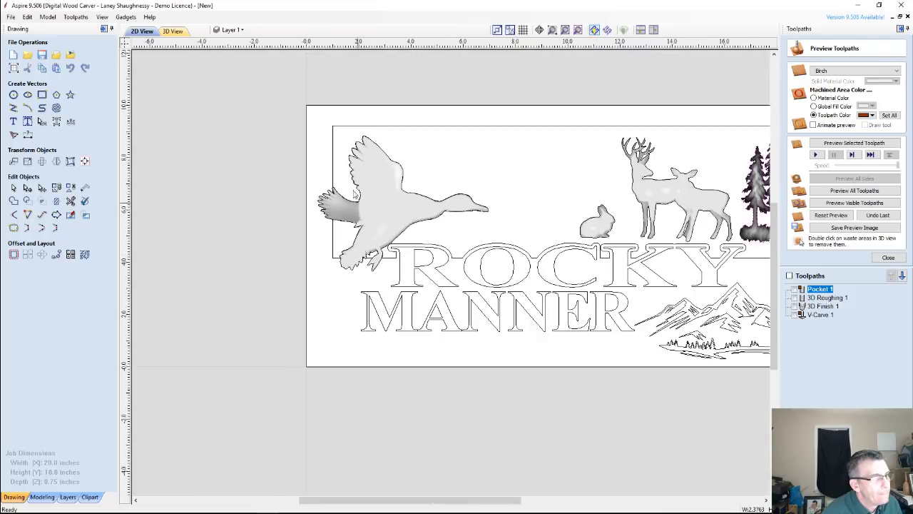
Step: Shift the duck relief slightly up and to the left relative to the pocket border
{"action": "left_click", "coordinate": [332, 159]}
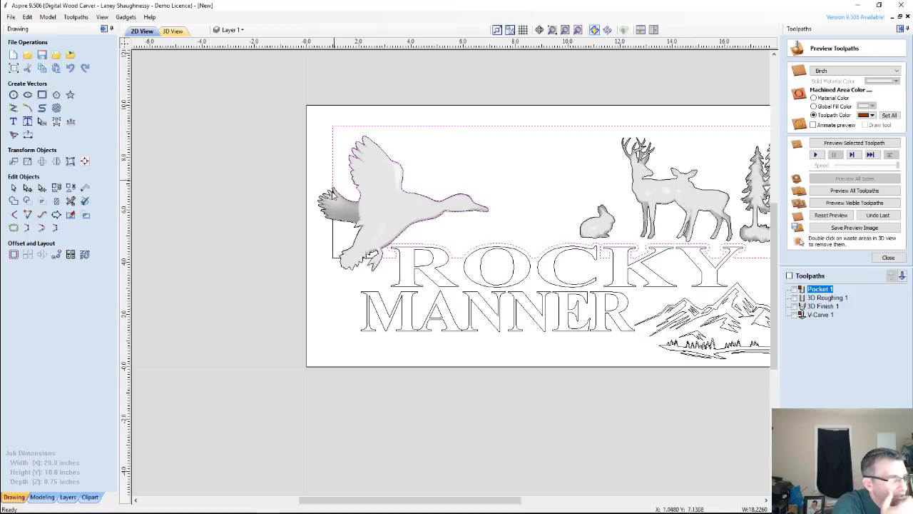
{"action": "scroll", "coordinate": [331, 215], "scroll_direction": "up", "scroll_amount": 3}
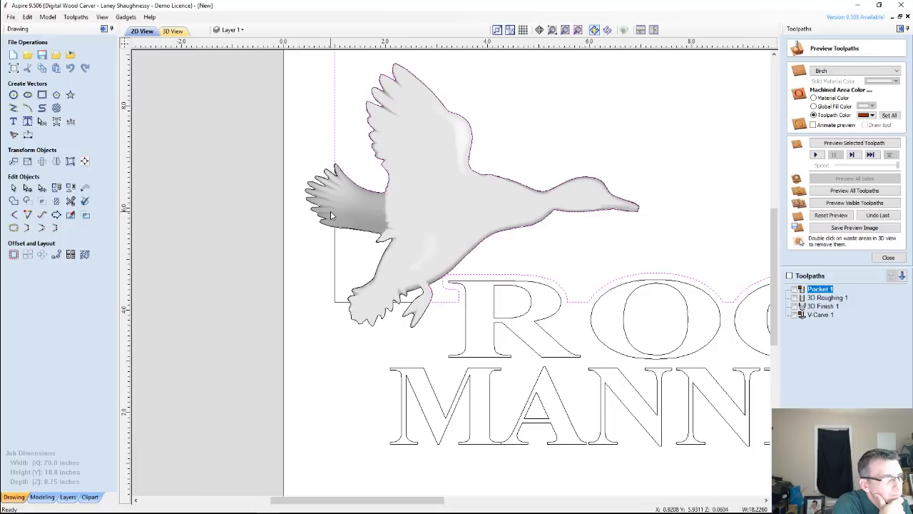
{"action": "left_click", "coordinate": [330, 215]}
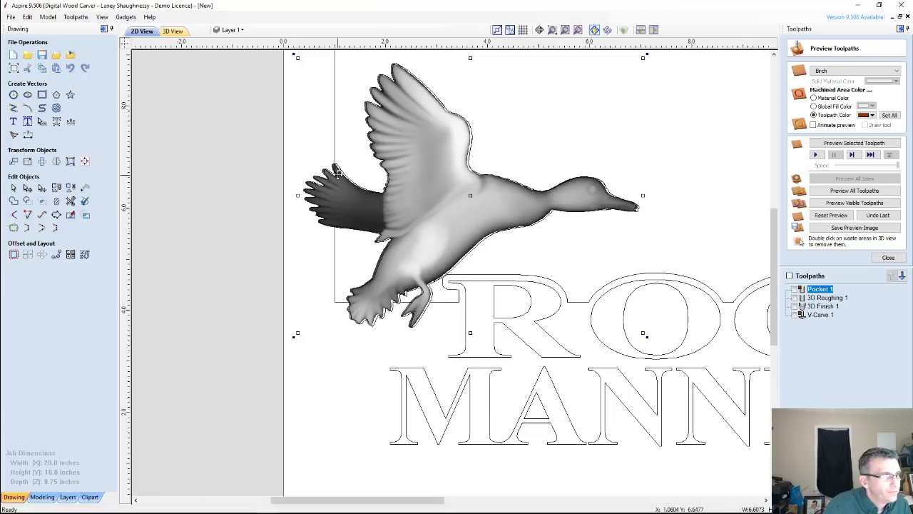
{"action": "left_click_drag", "start_coordinate": [335, 169], "coordinate": [336, 173]}
{"action": "left_click", "coordinate": [338, 174]}
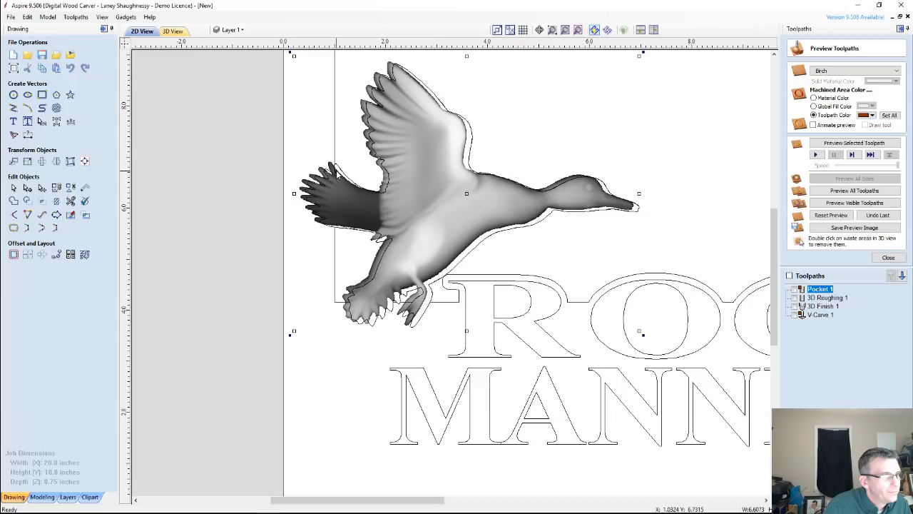
Step: Delete the leftover pocket border segments around the duck's tail feathers and foot
{"action": "left_click", "coordinate": [517, 231]}
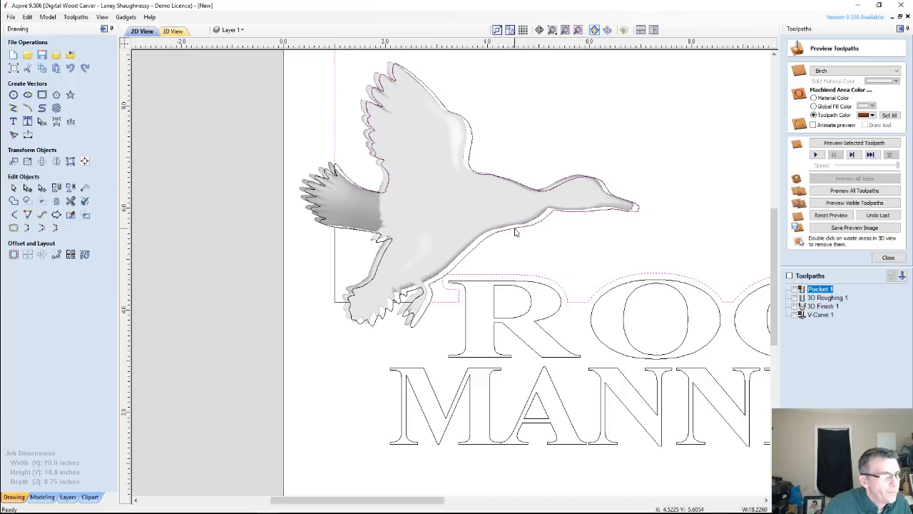
{"action": "scroll", "coordinate": [410, 289], "scroll_direction": "up", "scroll_amount": 5}
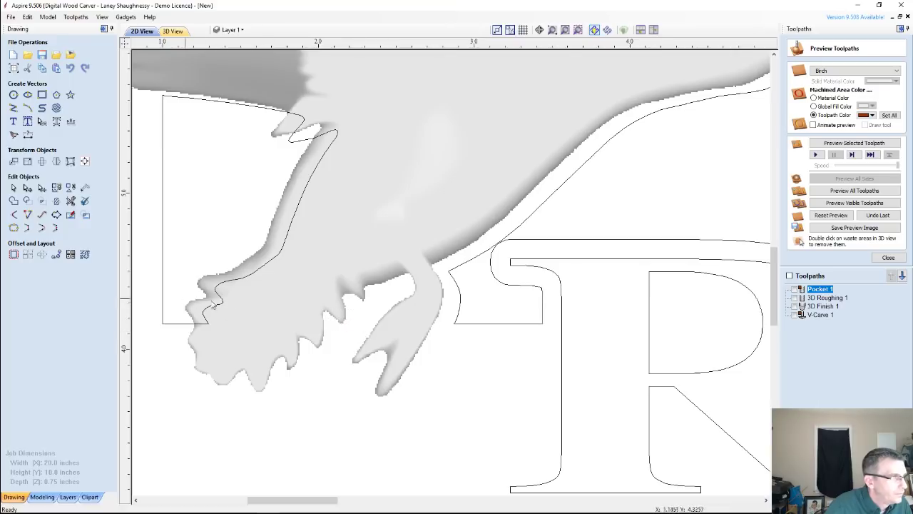
{"action": "left_click", "coordinate": [228, 285]}
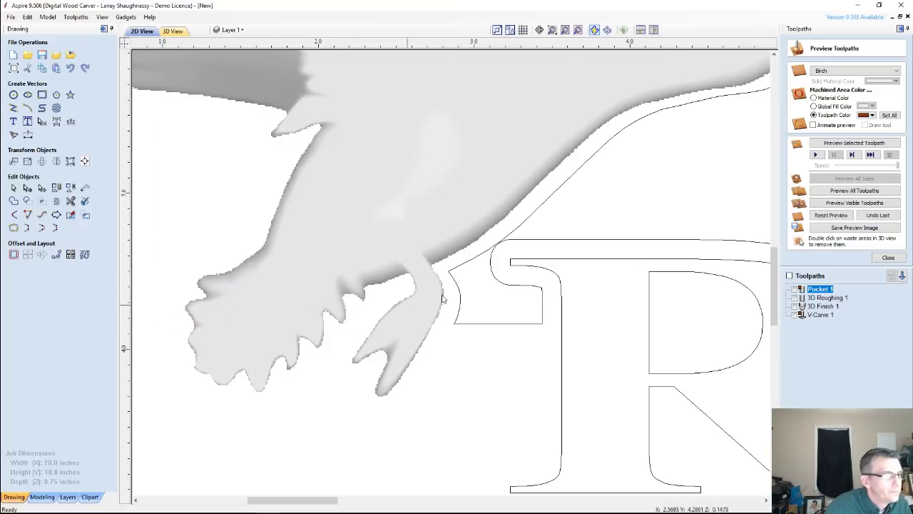
Step: Open the remaining pocket border for node editing and cut the vector at the lower corner point beside the duck's foot
{"action": "left_click", "coordinate": [468, 266]}
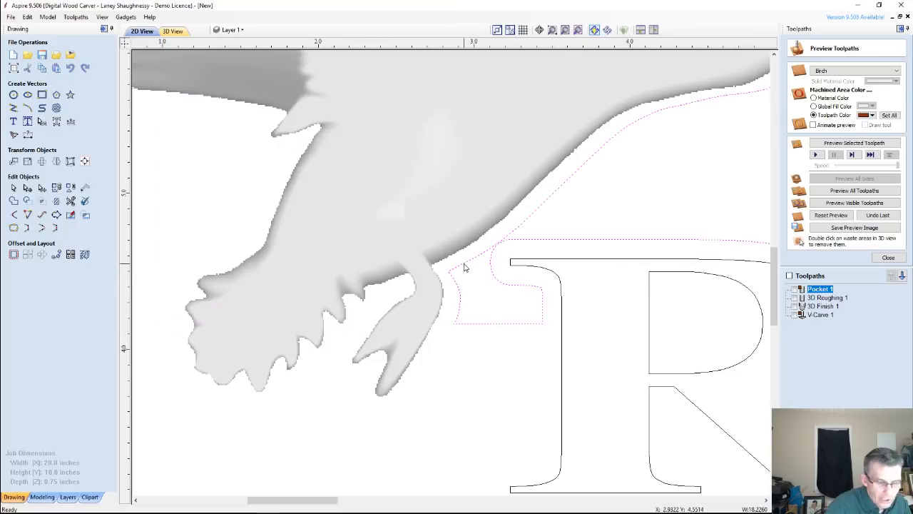
{"action": "double_click", "coordinate": [464, 267]}
{"action": "scroll", "coordinate": [526, 267], "scroll_direction": "down", "scroll_amount": 3}
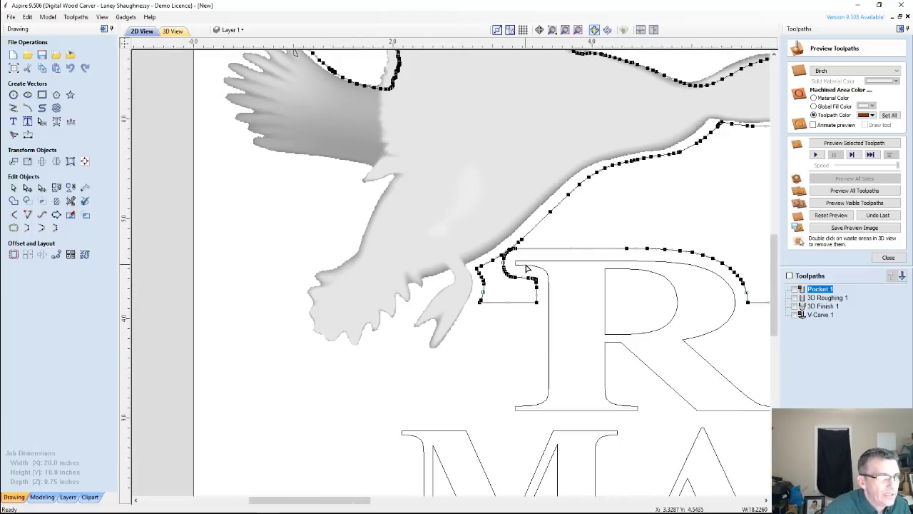
{"action": "scroll", "coordinate": [512, 293], "scroll_direction": "up", "scroll_amount": 2}
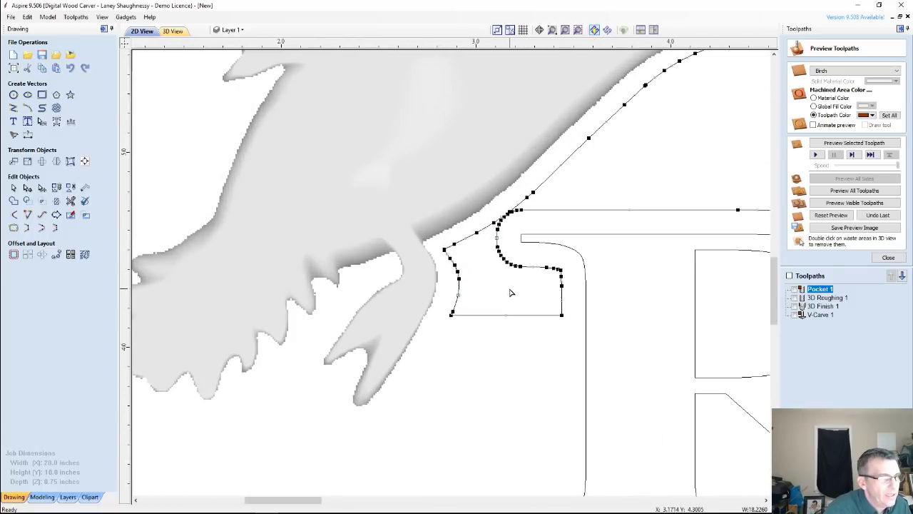
{"action": "right_click", "coordinate": [451, 315]}
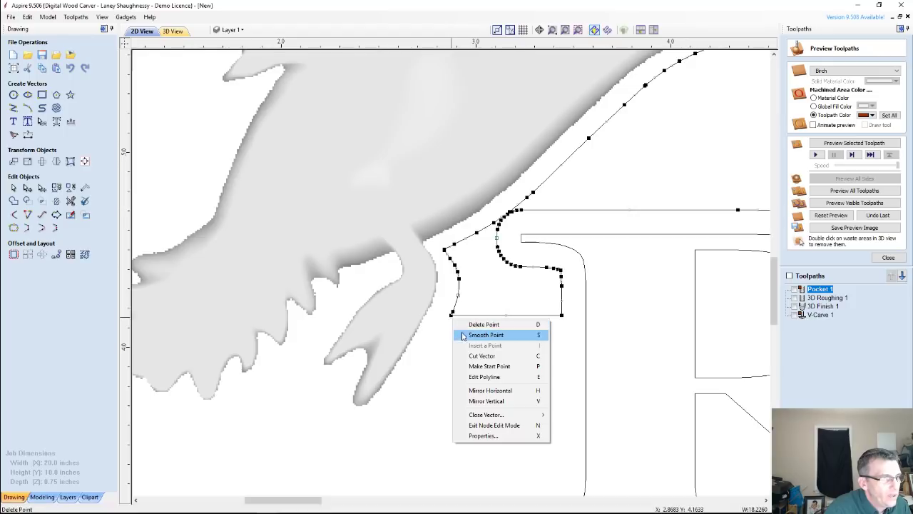
{"action": "left_click", "coordinate": [465, 356]}
{"action": "scroll", "coordinate": [448, 317], "scroll_direction": "down", "scroll_amount": 4}
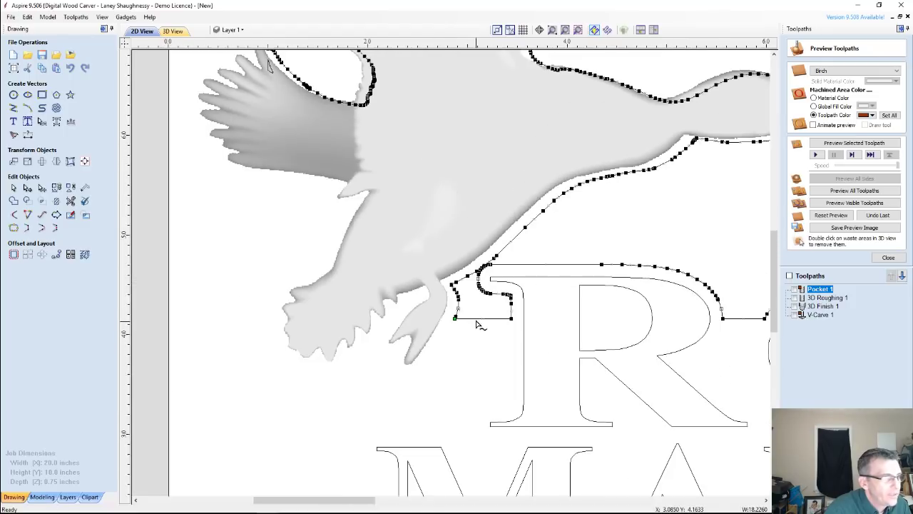
{"action": "scroll", "coordinate": [378, 172], "scroll_direction": "up", "scroll_amount": 5}
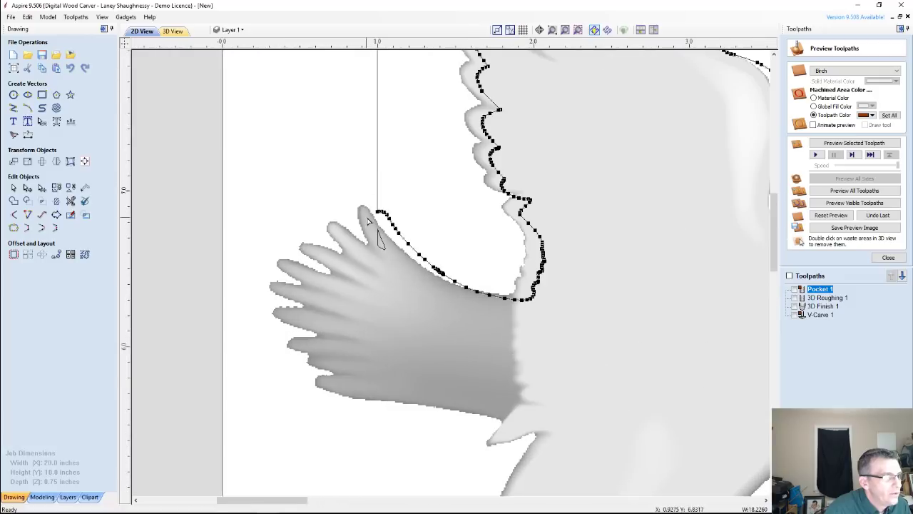
Step: Cut the pocket border vector at the upper node beside the duck's tail feathers, where it meets the vertical edge
{"action": "scroll", "coordinate": [381, 211], "scroll_direction": "up", "scroll_amount": 2}
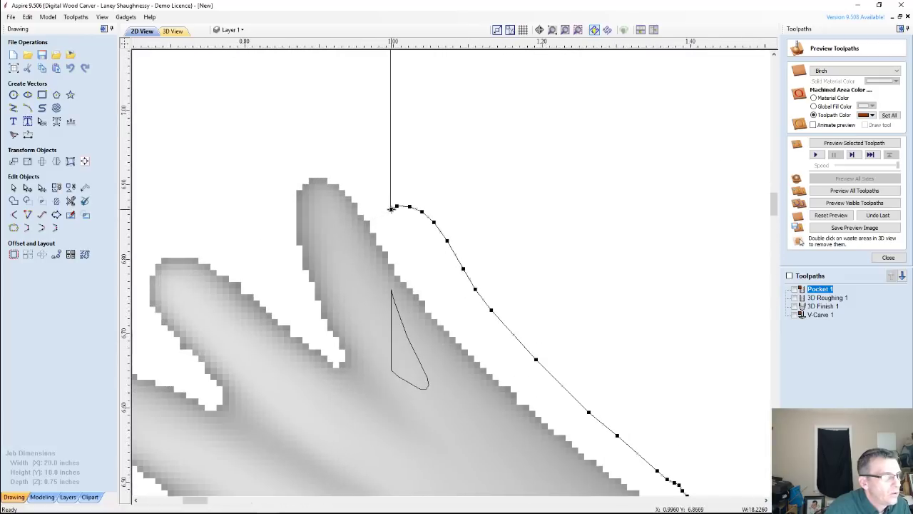
{"action": "right_click", "coordinate": [391, 209]}
{"action": "left_click", "coordinate": [399, 249]}
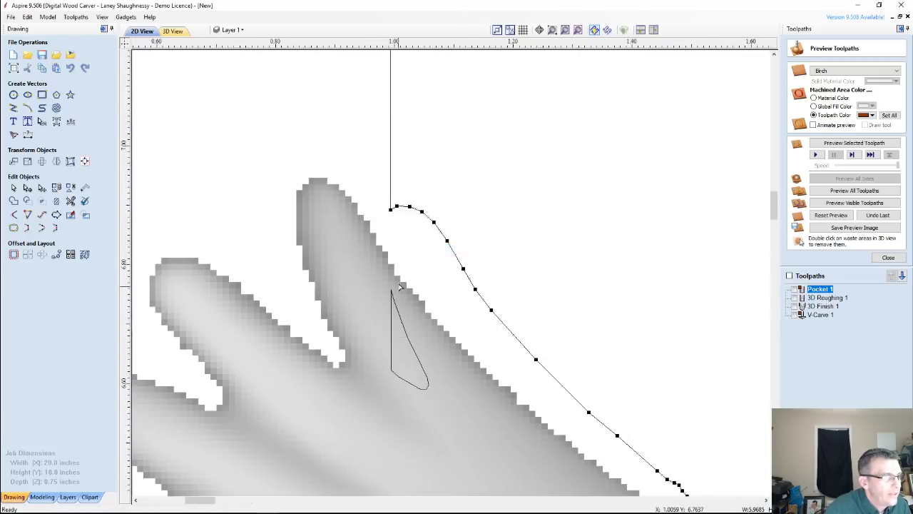
Step: Delete the small leftover triangle on the duck's tail feathers and the detached border segment running around the duck
{"action": "scroll", "coordinate": [400, 287], "scroll_direction": "down", "scroll_amount": 1}
{"action": "left_click", "coordinate": [392, 307]}
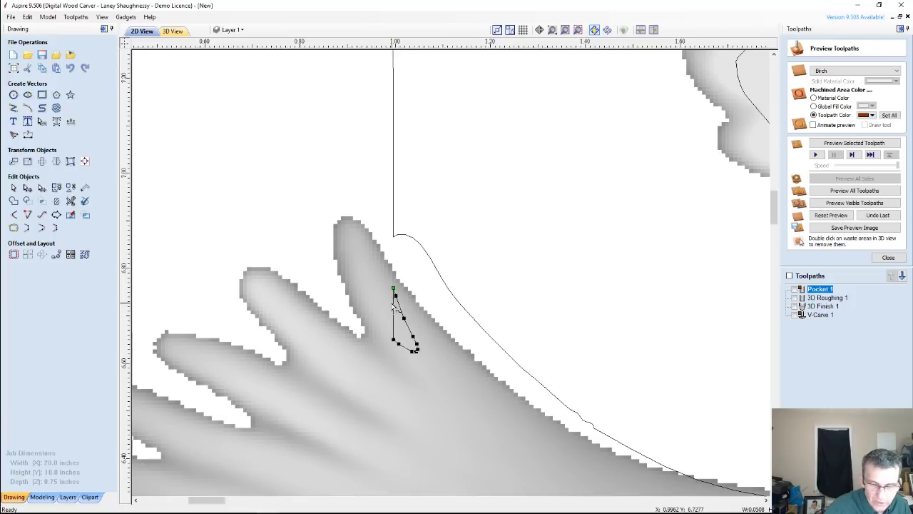
{"action": "key", "text": "Delete"}
{"action": "scroll", "coordinate": [373, 287], "scroll_direction": "down", "scroll_amount": 3}
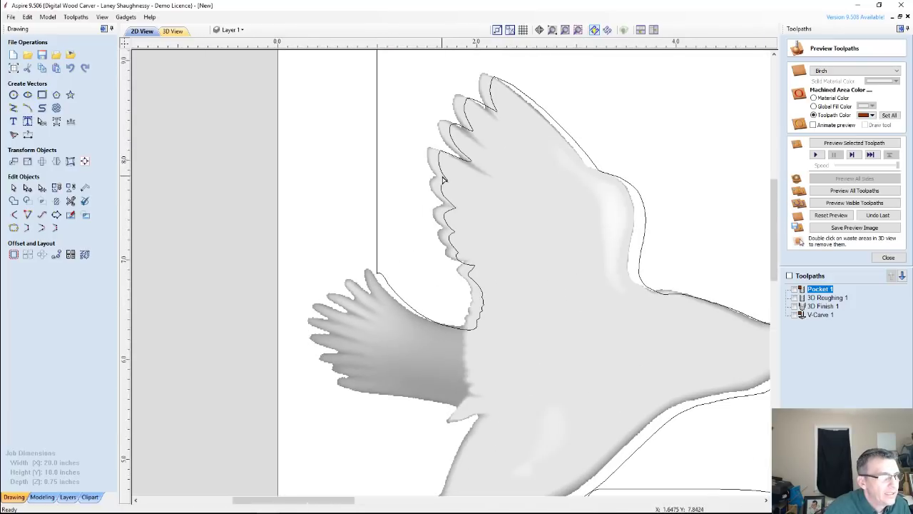
{"action": "left_click", "coordinate": [442, 178]}
{"action": "scroll", "coordinate": [426, 251], "scroll_direction": "down", "scroll_amount": 2}
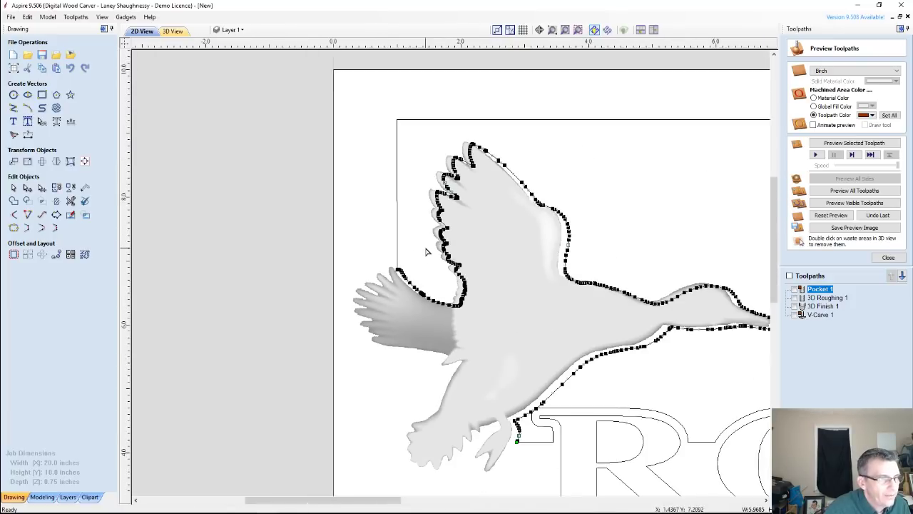
{"action": "left_click", "coordinate": [426, 257]}
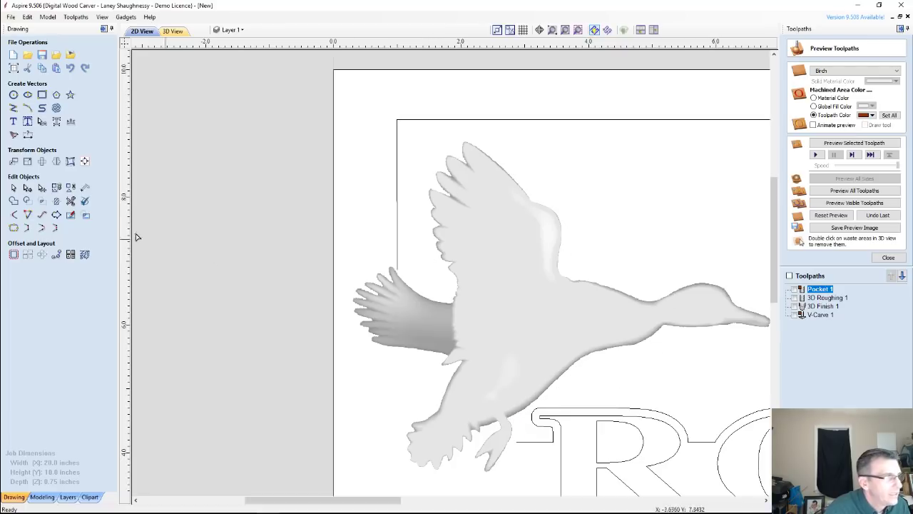
Step: Extend the border's vertical edge and the short horizontal line beside the letter R until they meet in a corner
{"action": "left_click", "coordinate": [27, 216]}
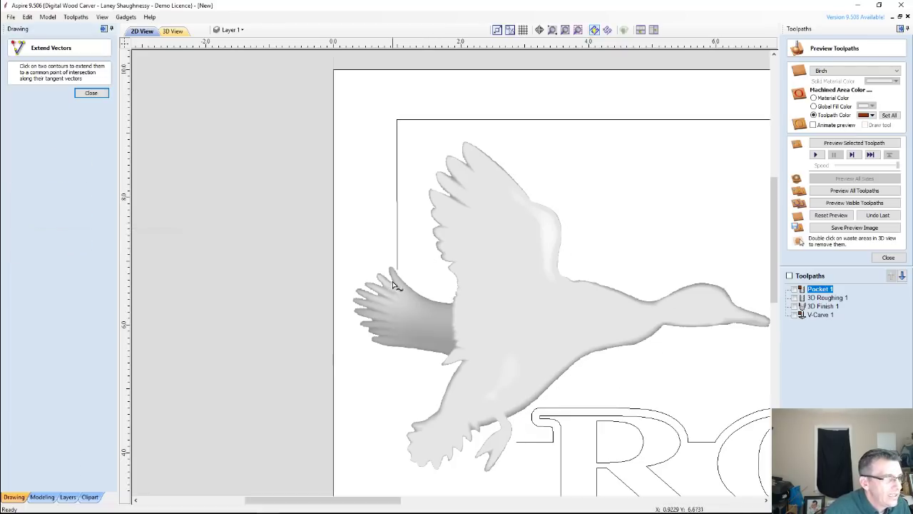
{"action": "left_click", "coordinate": [528, 443]}
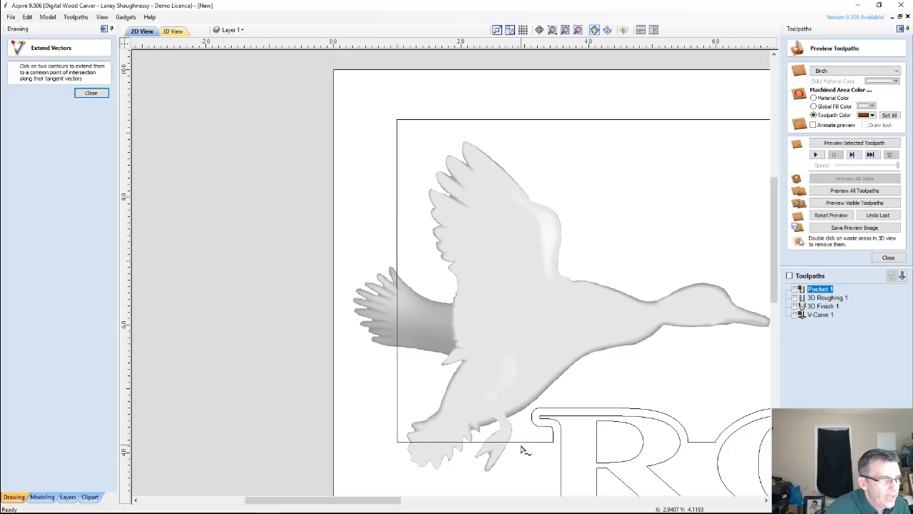
{"action": "left_click", "coordinate": [77, 92]}
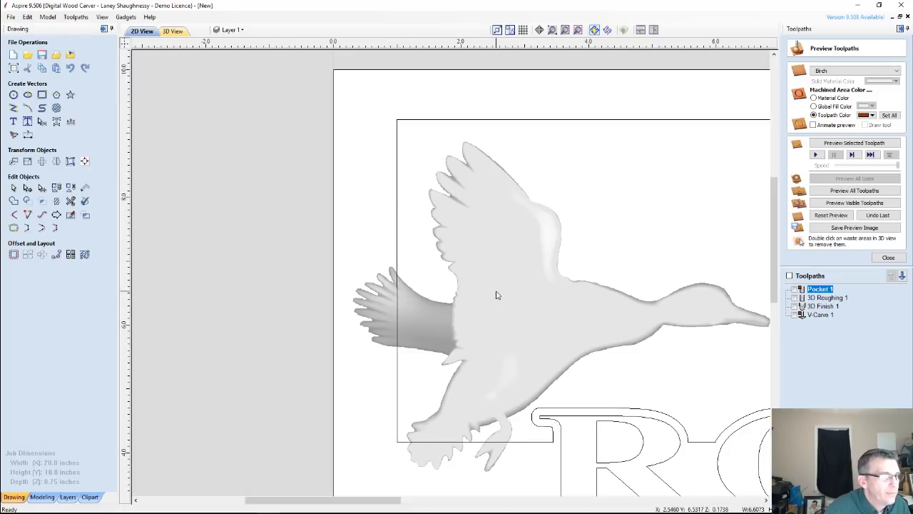
Step: Create a boundary vector around the duck relief and trim the pocket border with it, clearing inside the boundary
{"action": "left_click", "coordinate": [42, 499]}
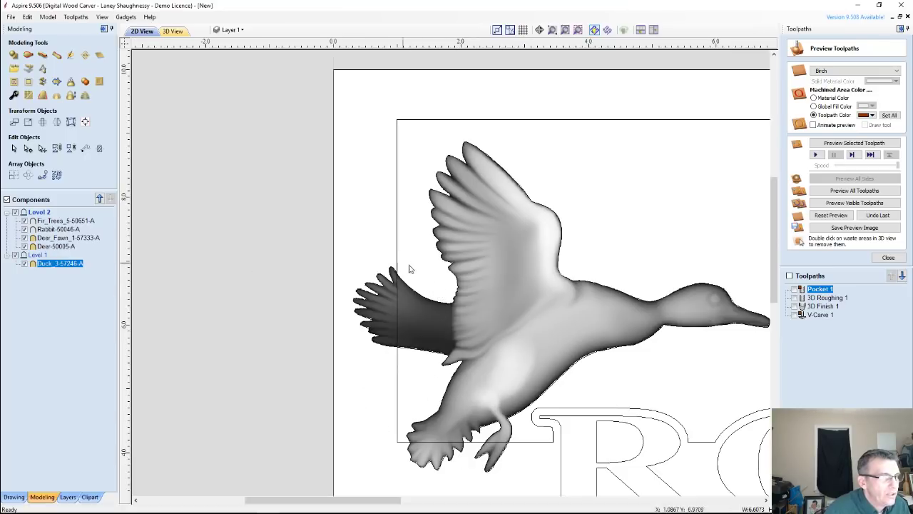
{"action": "left_click", "coordinate": [430, 198]}
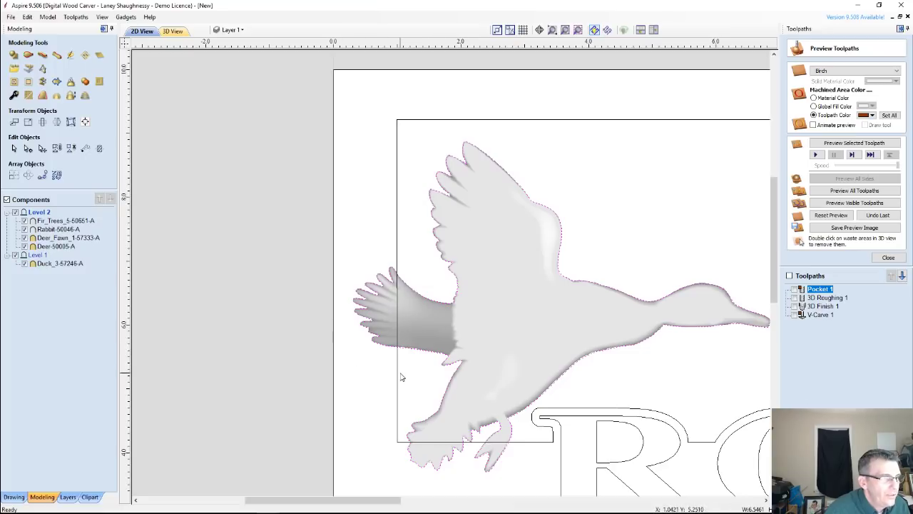
{"action": "left_click", "coordinate": [398, 243]}
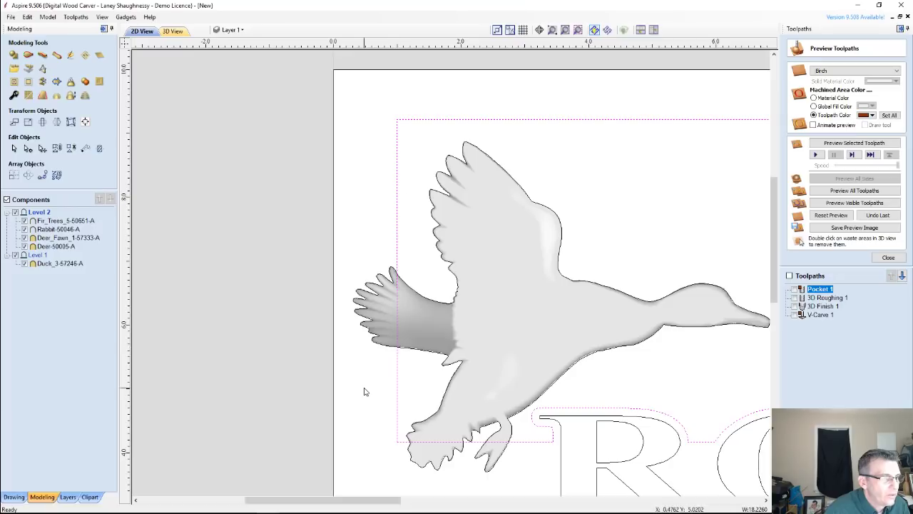
{"action": "left_click", "coordinate": [427, 301], "text": "shift"}
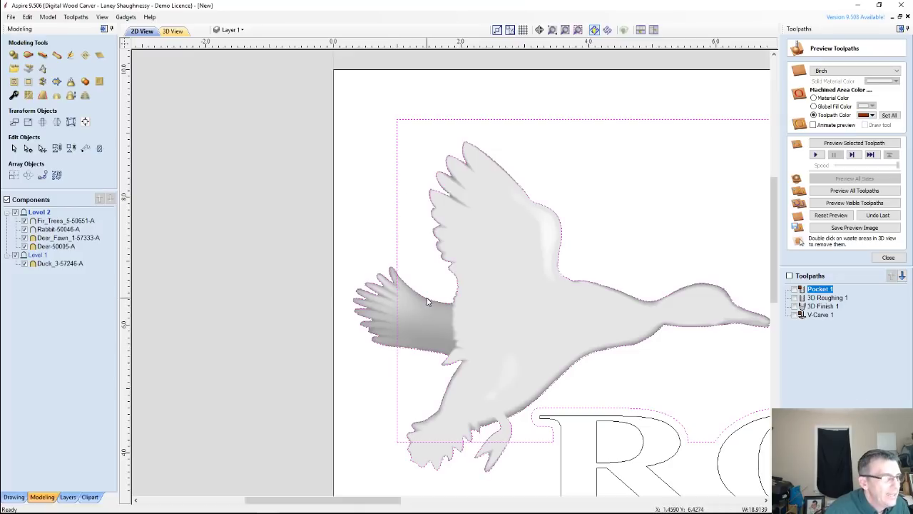
{"action": "left_click", "coordinate": [14, 497]}
{"action": "left_click", "coordinate": [57, 201]}
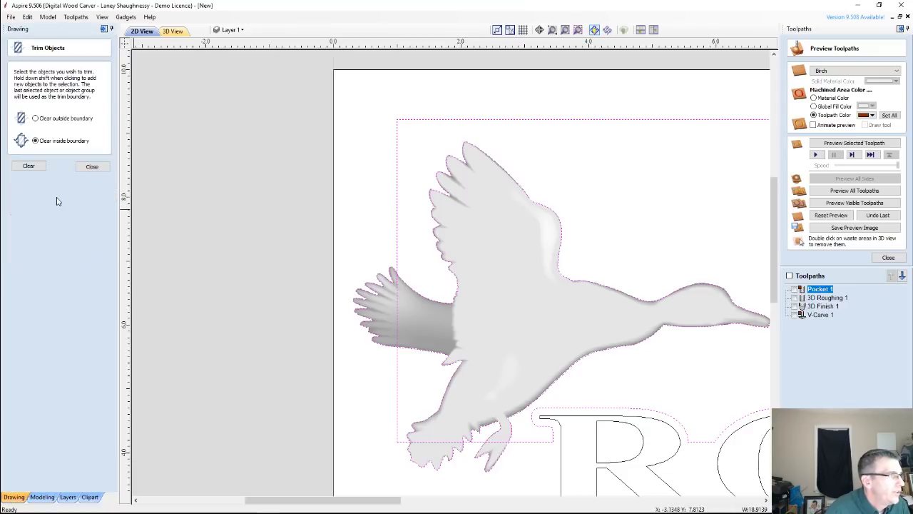
{"action": "left_click", "coordinate": [29, 165]}
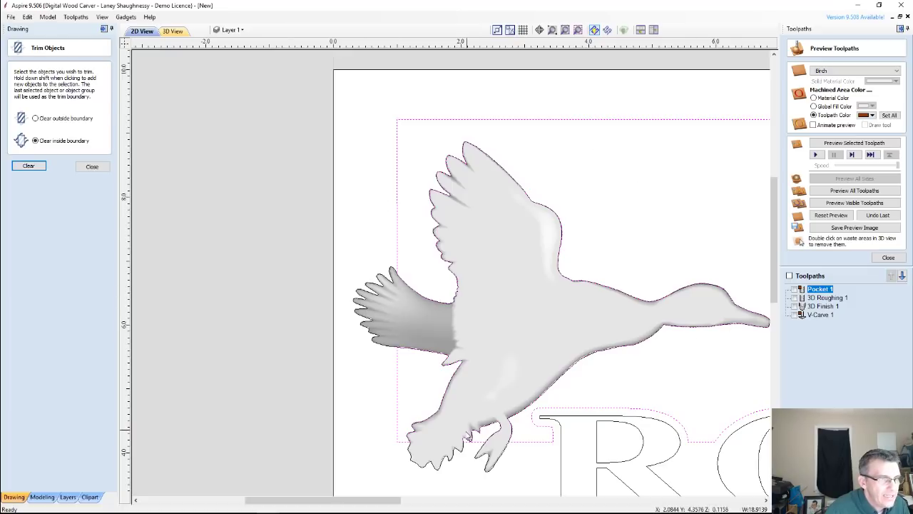
Step: Reopen the Pocket 1 toolpath and select the trimmed pocket border plus the tree, deer, fawn and rabbit outlines as its vectors
{"action": "scroll", "coordinate": [378, 383], "scroll_direction": "down", "scroll_amount": 5}
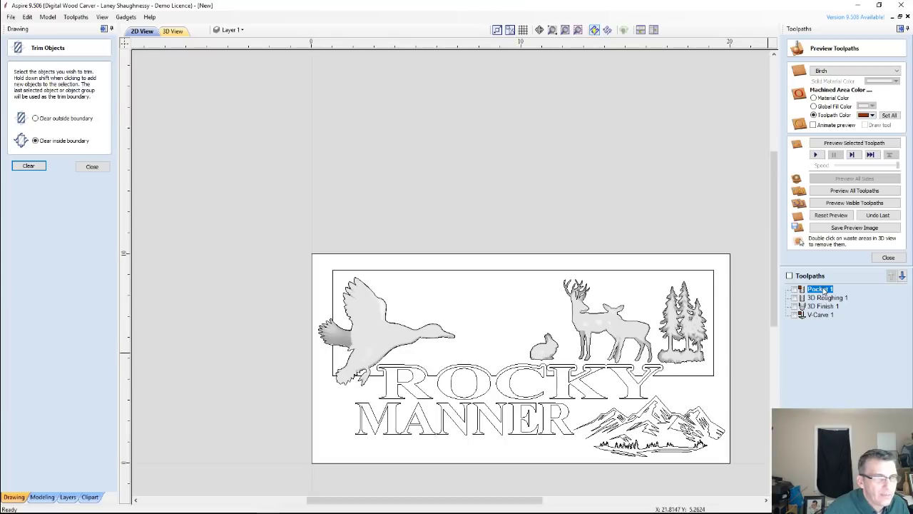
{"action": "double_click", "coordinate": [820, 289]}
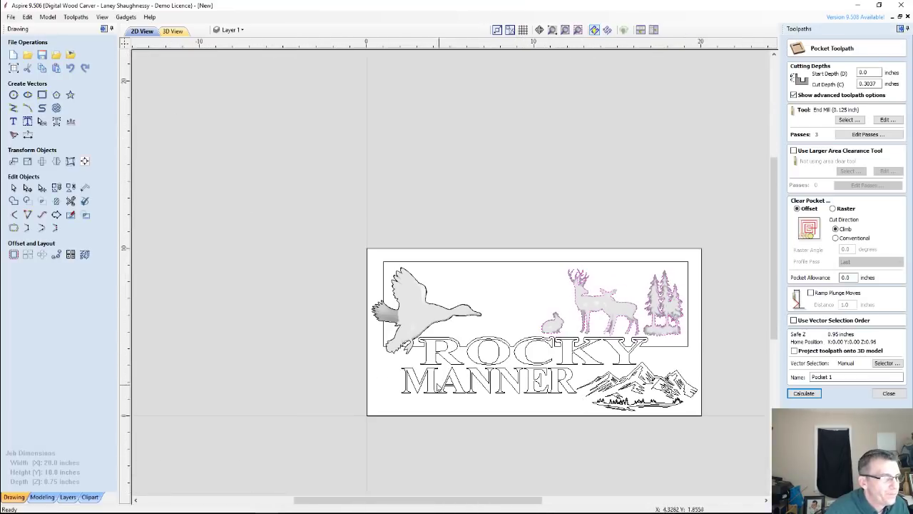
{"action": "scroll", "coordinate": [428, 381], "scroll_direction": "up", "scroll_amount": 3}
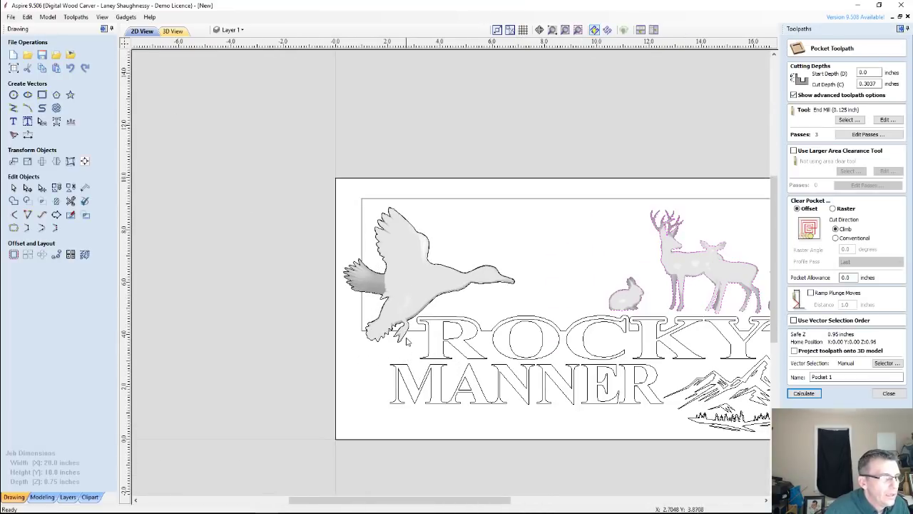
{"action": "scroll", "coordinate": [420, 333], "scroll_direction": "down", "scroll_amount": 3}
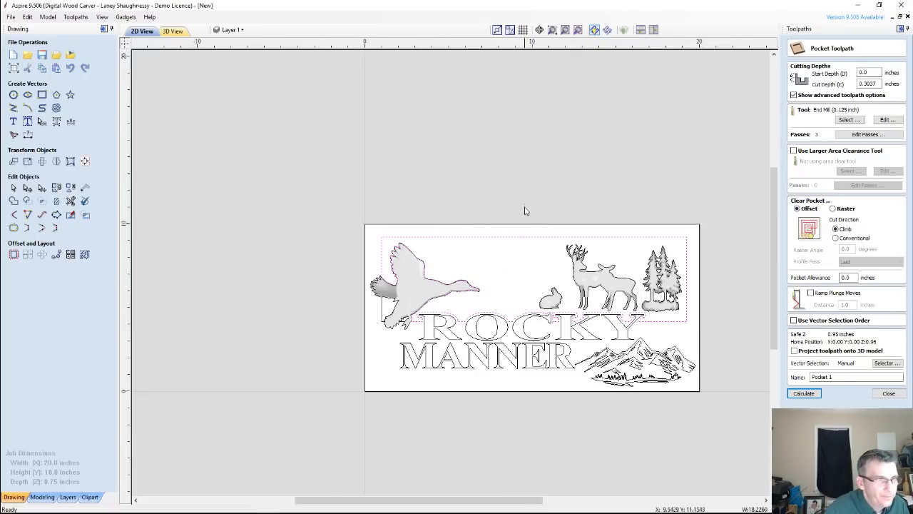
{"action": "left_click_drag", "start_coordinate": [524, 209], "coordinate": [691, 332]}
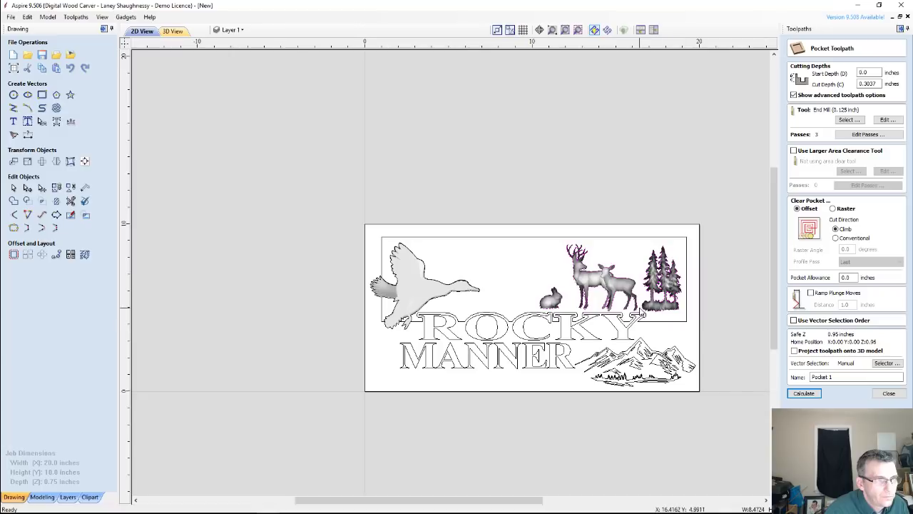
{"action": "left_click", "coordinate": [687, 300], "text": "shift"}
{"action": "left_click", "coordinate": [667, 286], "text": "shift"}
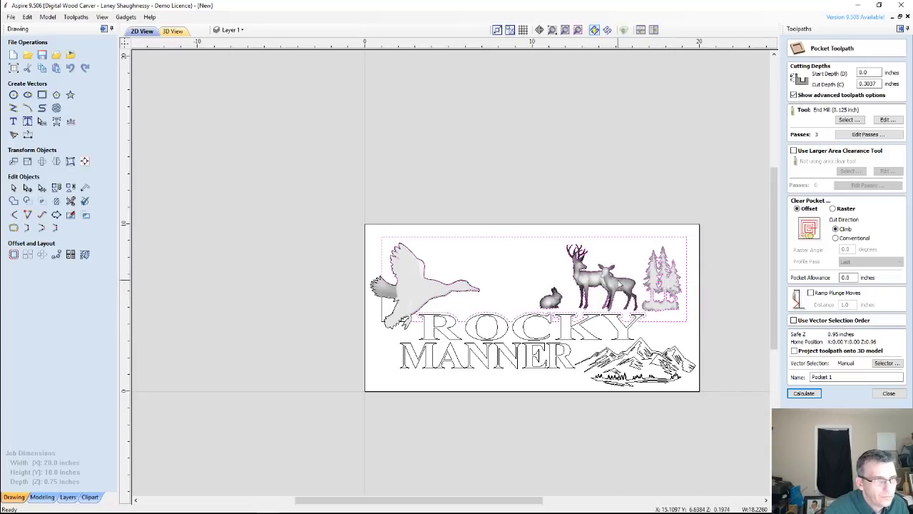
{"action": "left_click", "coordinate": [618, 286], "text": "shift"}
{"action": "left_click", "coordinate": [553, 301], "text": "shift"}
{"action": "left_click", "coordinate": [581, 282], "text": "shift"}
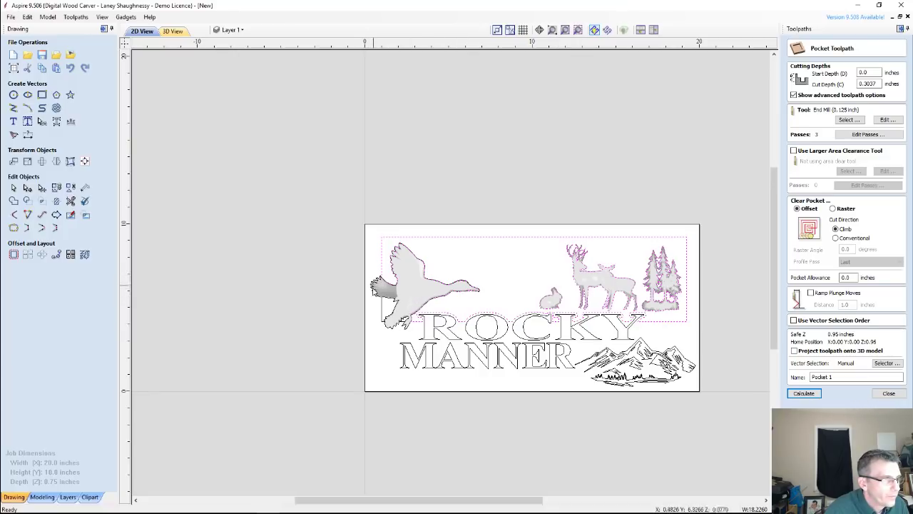
Step: Examine the selected pocket border around the duck's tail feathers, foot and wing for a clean fit
{"action": "scroll", "coordinate": [402, 326], "scroll_direction": "up", "scroll_amount": 2}
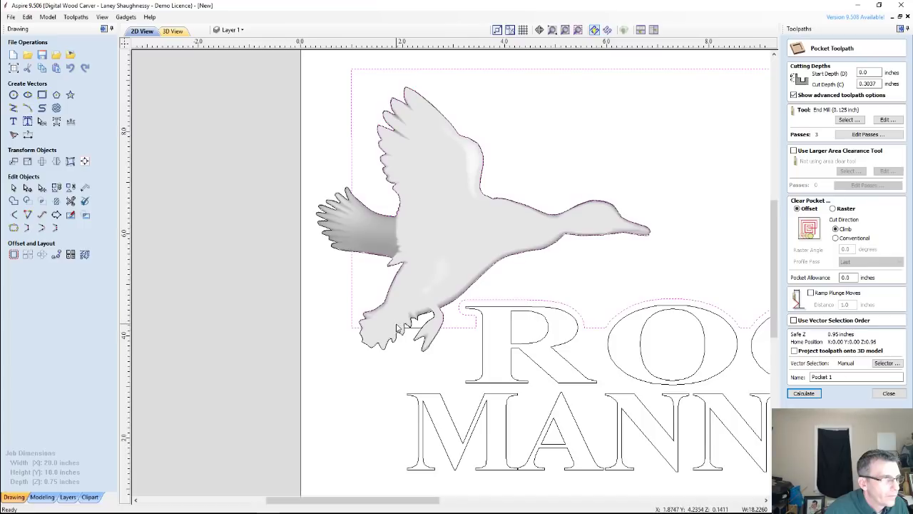
{"action": "scroll", "coordinate": [402, 326], "scroll_direction": "up", "scroll_amount": 2}
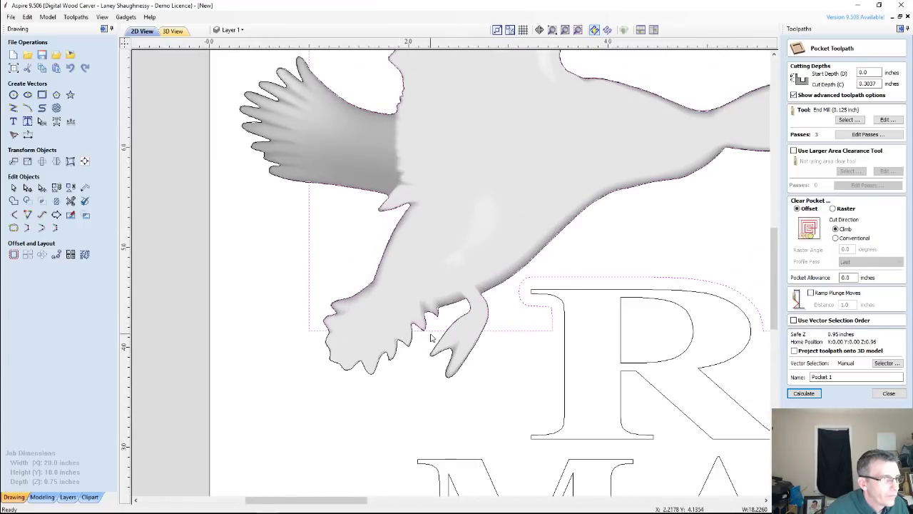
{"action": "scroll", "coordinate": [424, 337], "scroll_direction": "down", "scroll_amount": 4}
{"action": "scroll", "coordinate": [364, 228], "scroll_direction": "up", "scroll_amount": 4}
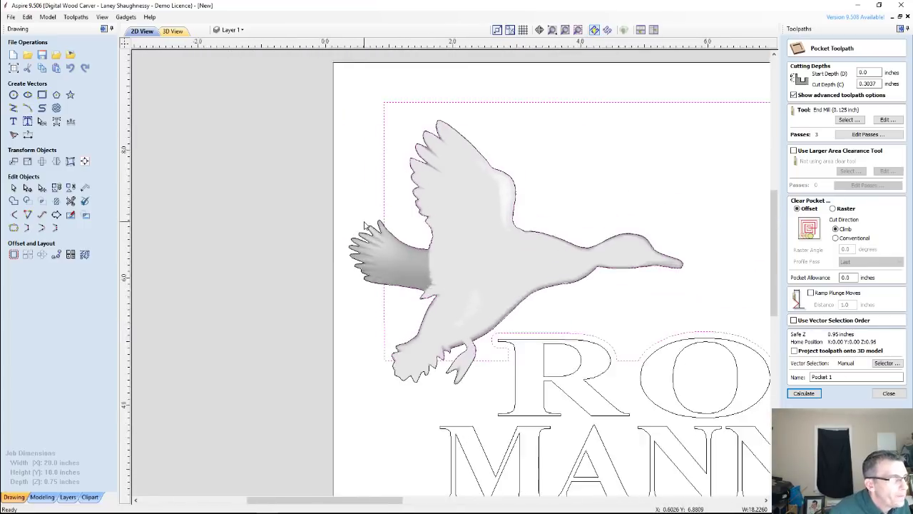
{"action": "scroll", "coordinate": [371, 227], "scroll_direction": "down", "scroll_amount": 2}
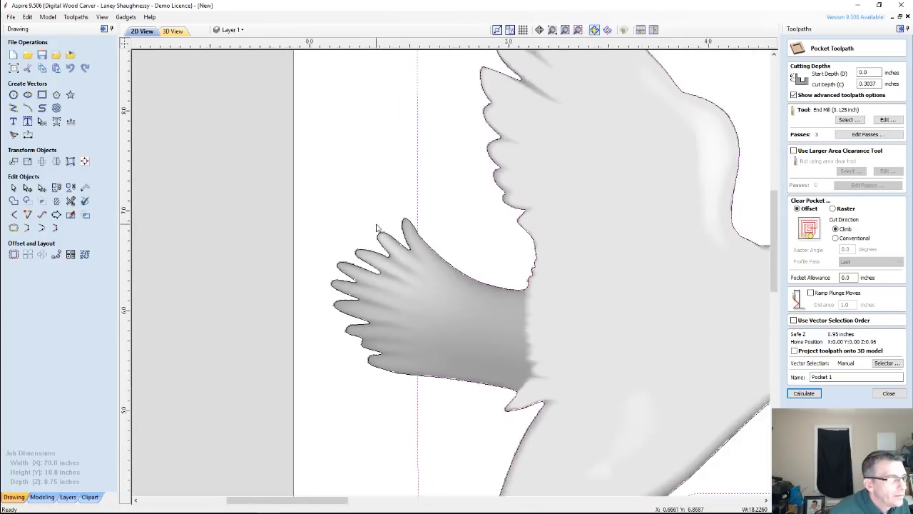
{"action": "scroll", "coordinate": [376, 229], "scroll_direction": "up", "scroll_amount": 1}
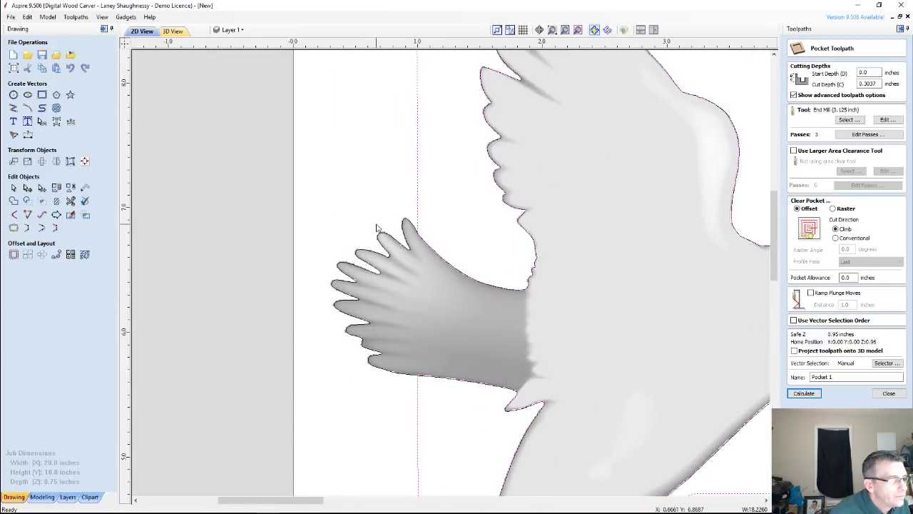
{"action": "scroll", "coordinate": [376, 228], "scroll_direction": "down", "scroll_amount": 3}
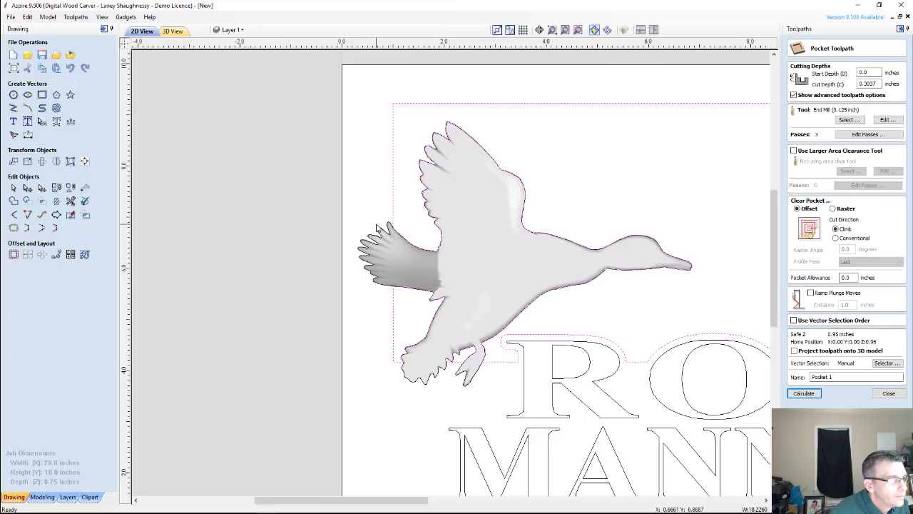
{"action": "scroll", "coordinate": [377, 229], "scroll_direction": "down", "scroll_amount": 4}
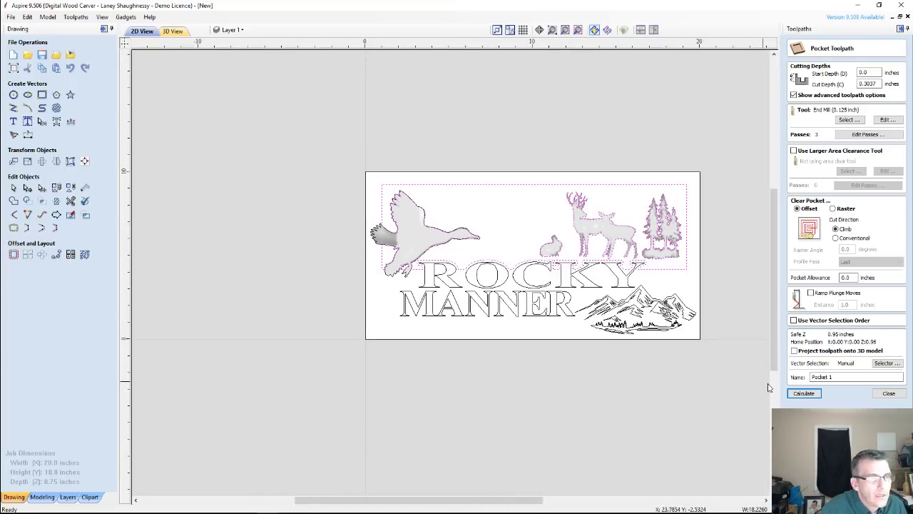
Step: Calculate the Pocket 1 toolpath with the new vector selection and recalculate all toolpaths
{"action": "left_click", "coordinate": [806, 394]}
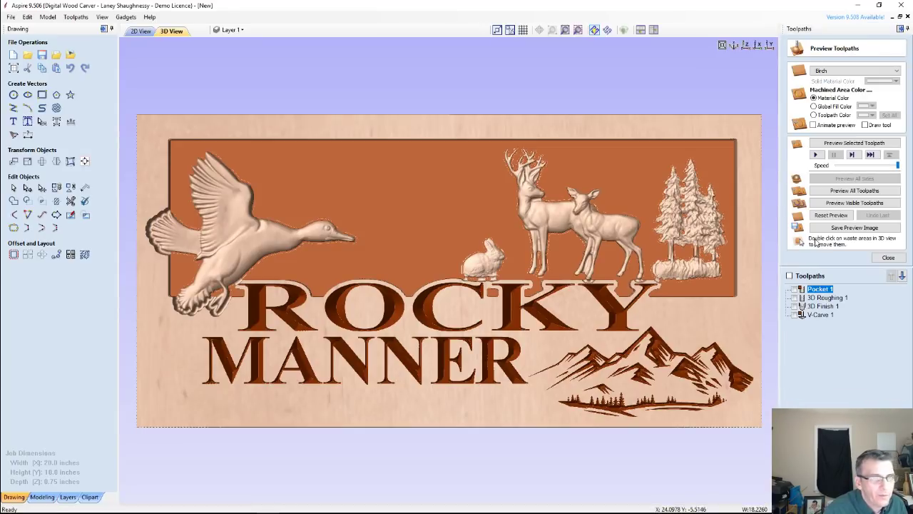
{"action": "left_click", "coordinate": [886, 258]}
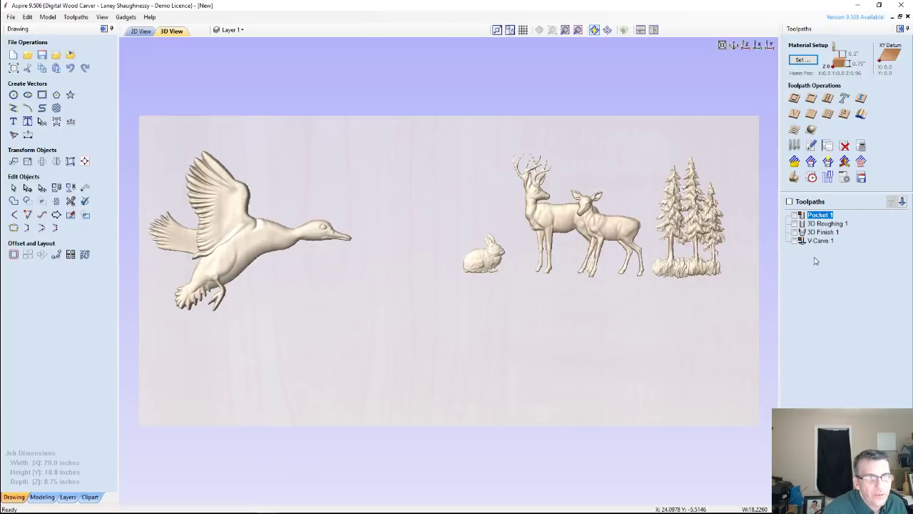
{"action": "left_click", "coordinate": [859, 162]}
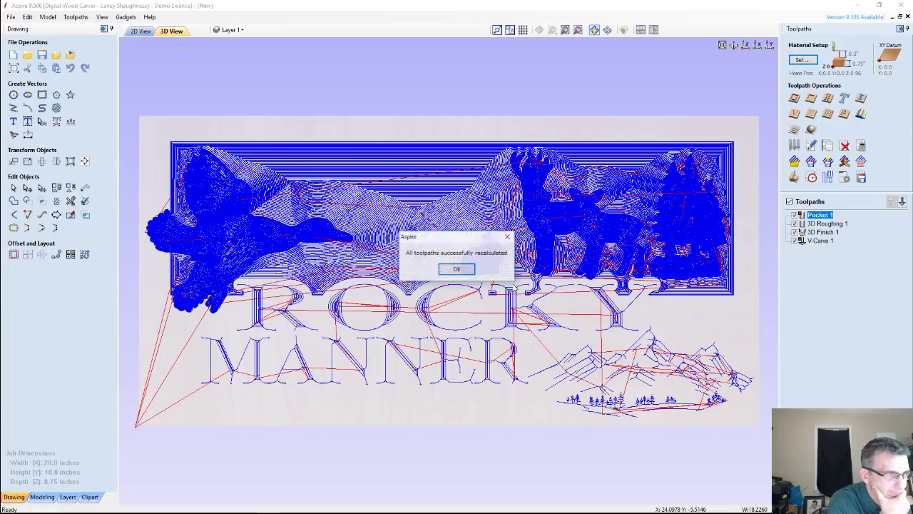
{"action": "left_click", "coordinate": [456, 269]}
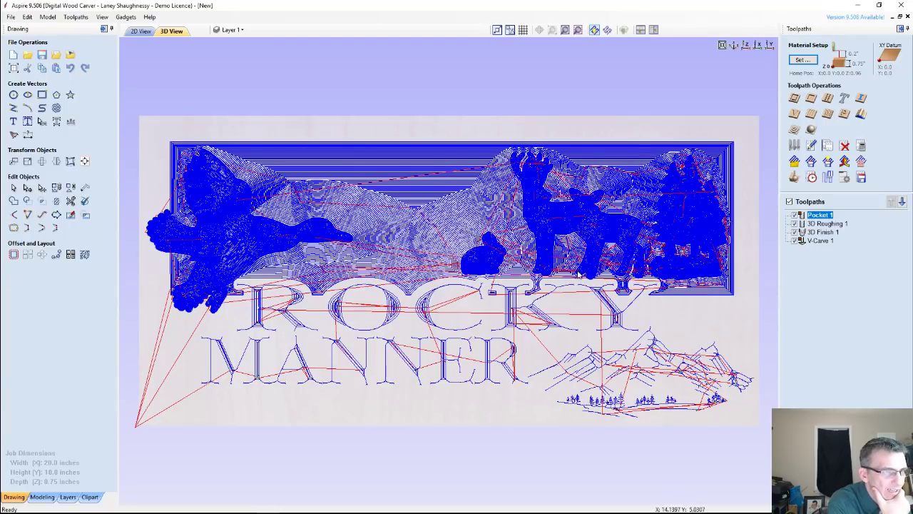
Step: Preview all toolpaths on the birch material
{"action": "left_click", "coordinate": [827, 163]}
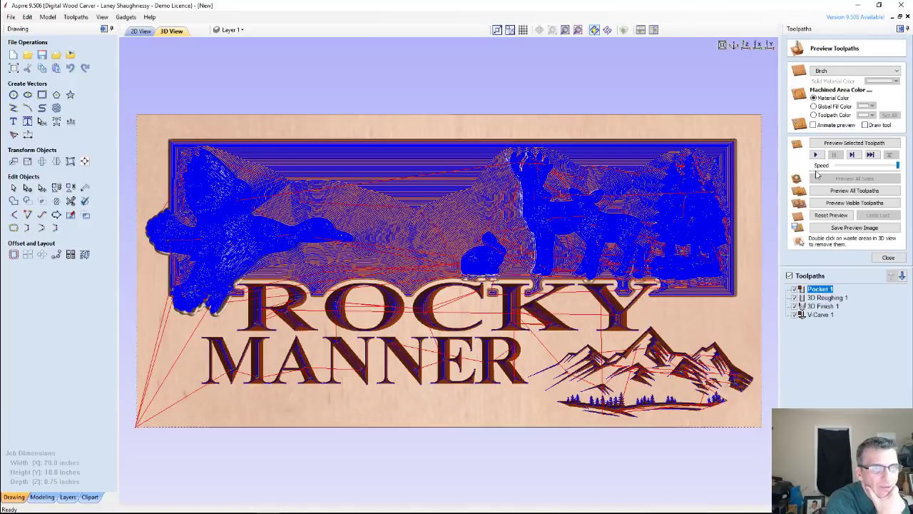
{"action": "left_click", "coordinate": [843, 190]}
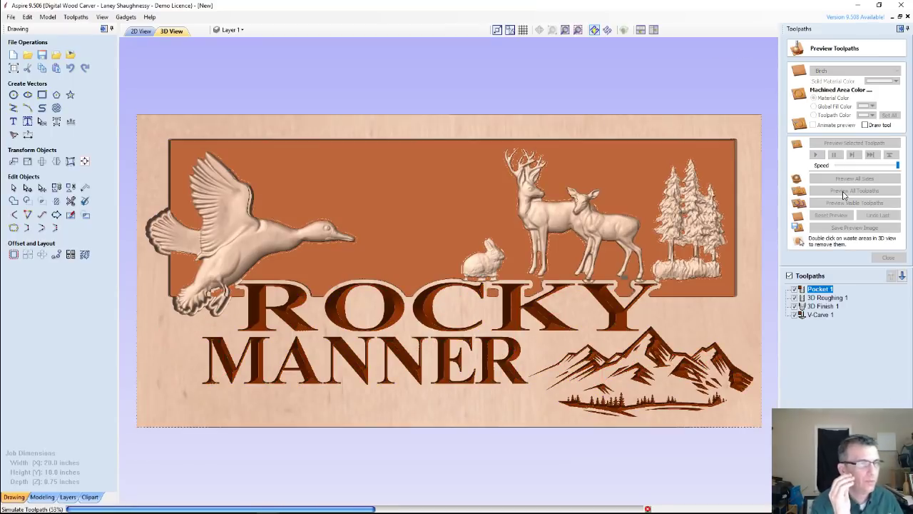
Step: Reset the preview, simulate the selected Pocket 1 toolpath, and leave the toolpath preview with 3D Finish 1 selected
{"action": "mouse_move", "coordinate": [628, 511]}
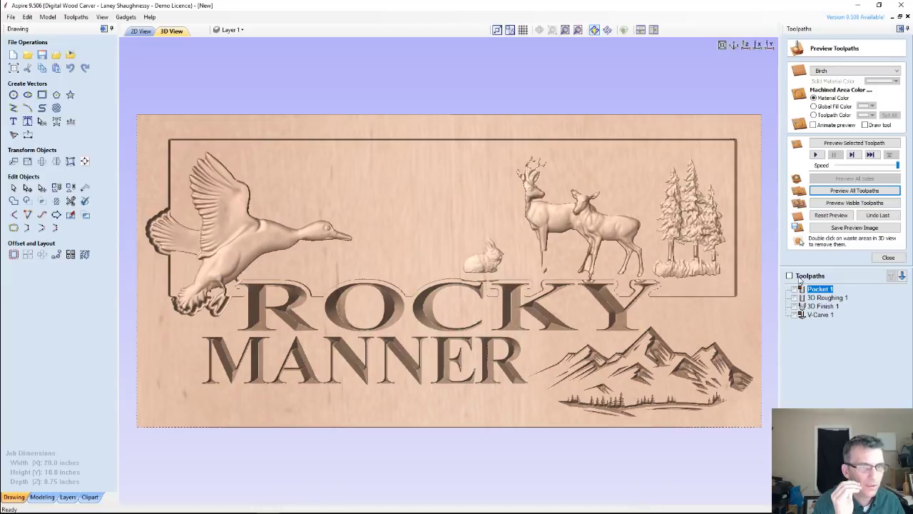
{"action": "left_click", "coordinate": [815, 214]}
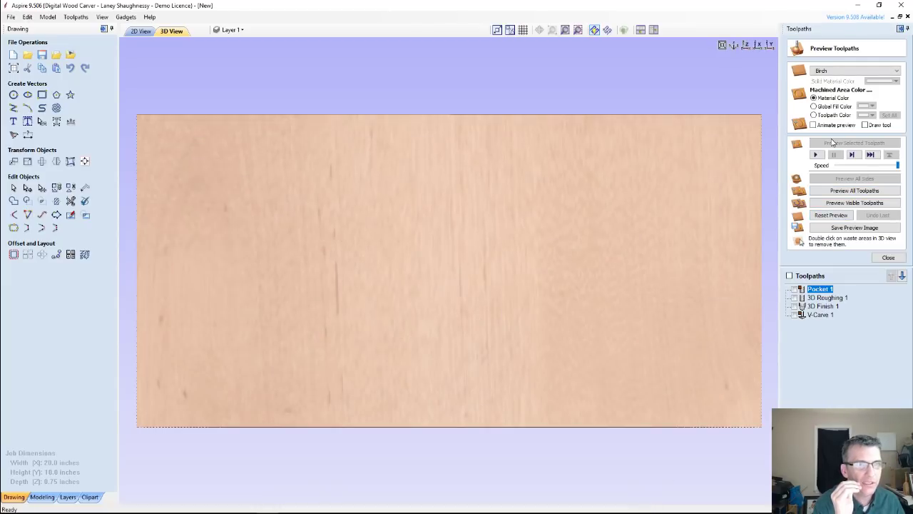
{"action": "left_click", "coordinate": [832, 143]}
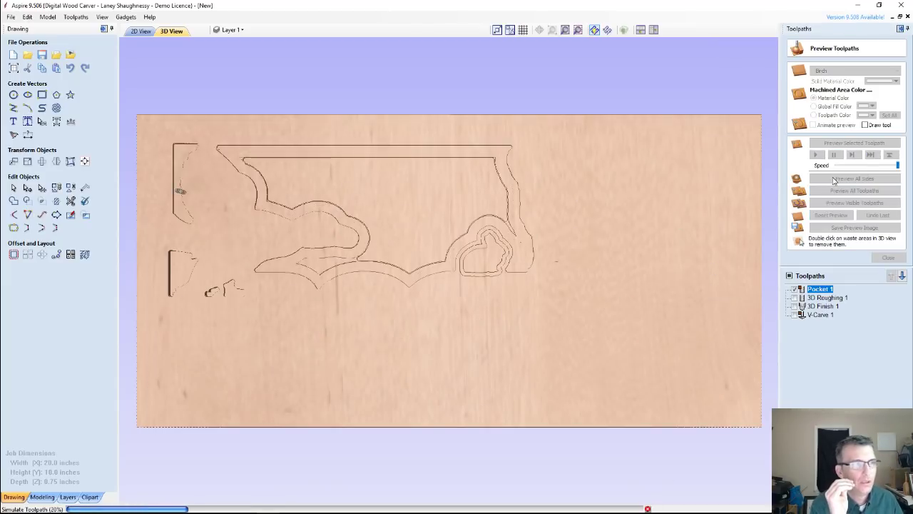
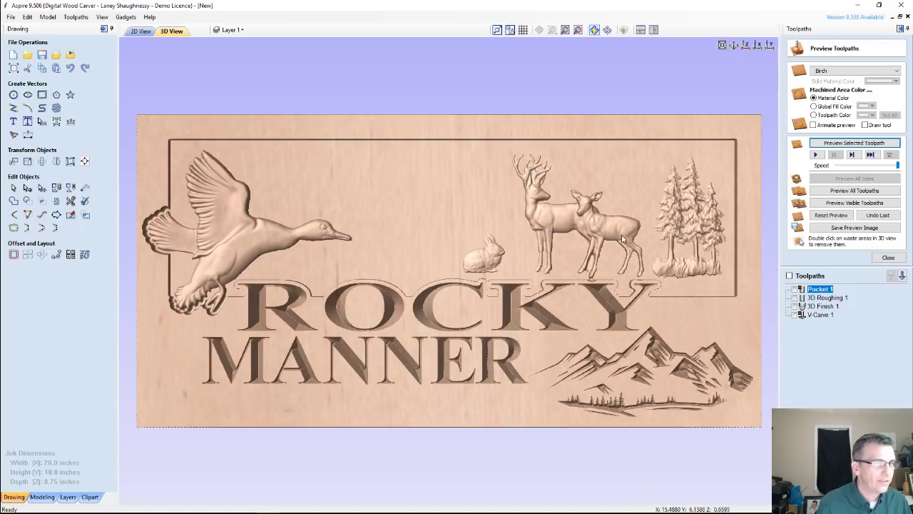
{"action": "left_click", "coordinate": [814, 308]}
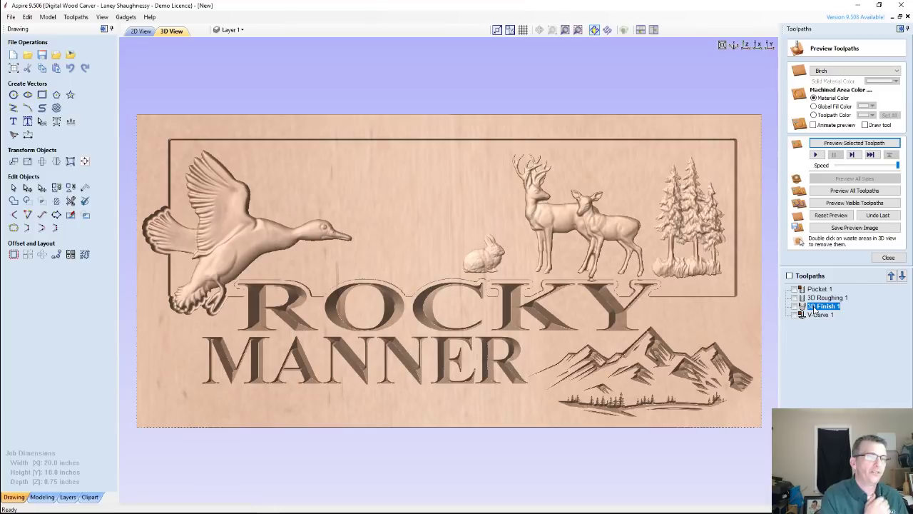
{"action": "left_click", "coordinate": [888, 257]}
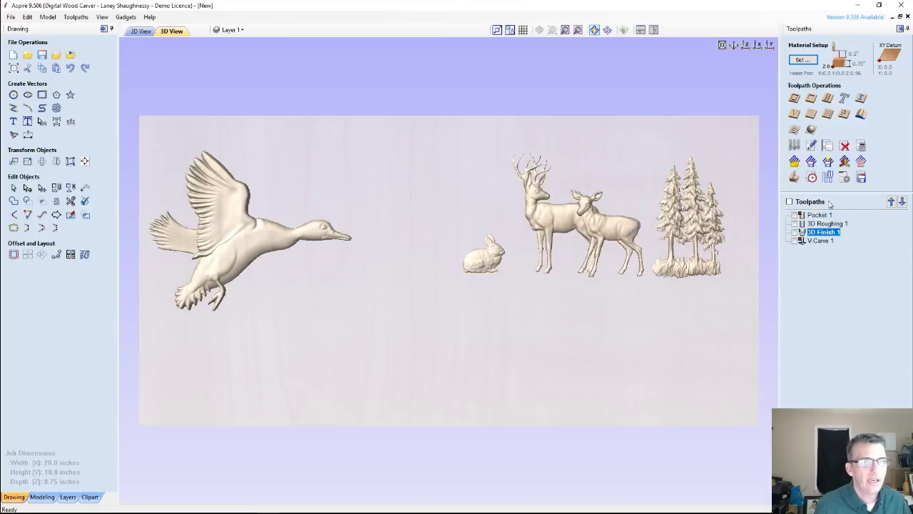
Step: Estimate the machining times with a rapid rate of 150 inches/min and a scale factor of 1.3
{"action": "left_click", "coordinate": [811, 178]}
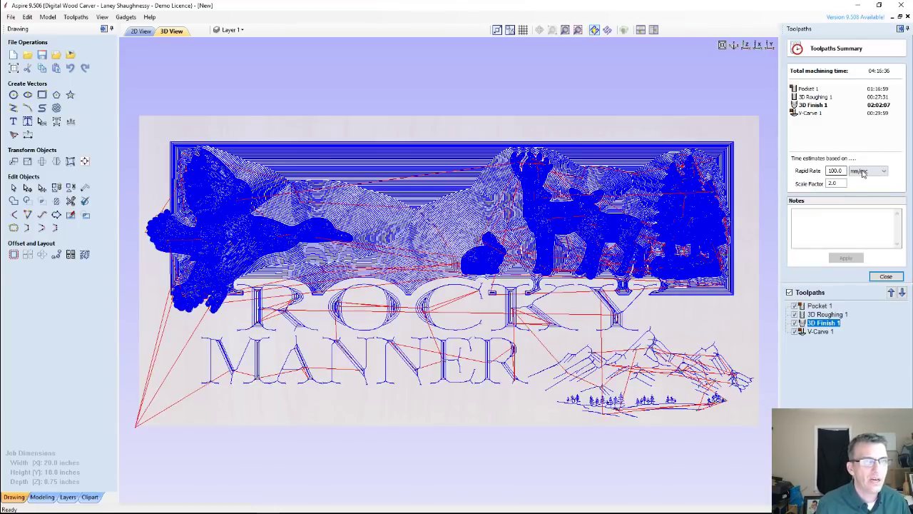
{"action": "left_click", "coordinate": [863, 172]}
{"action": "left_click", "coordinate": [863, 206]}
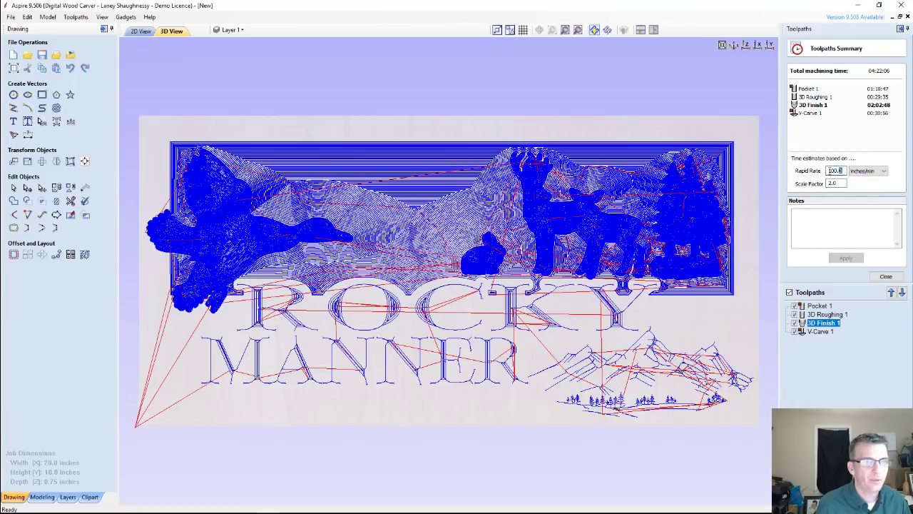
{"action": "double_click", "coordinate": [835, 170]}
{"action": "type", "text": "150"}
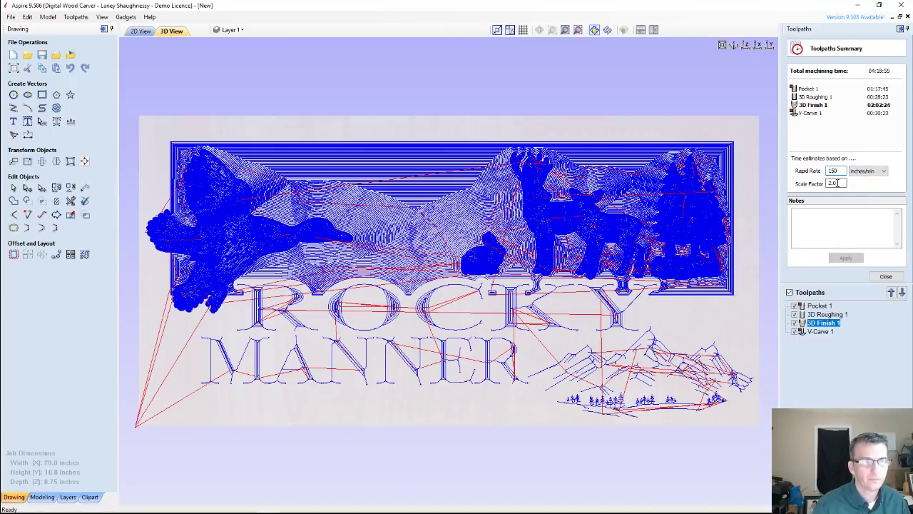
{"action": "type", "text": "1.3"}
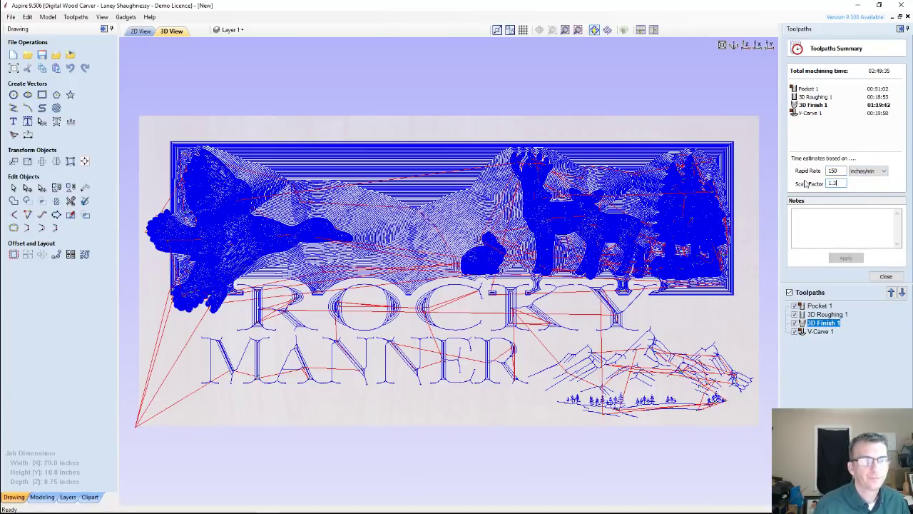
Step: Isolate the 3D Finish 1 and Pocket 1 toolpaths in turn to review their individual machining times
{"action": "left_click", "coordinate": [817, 97]}
{"action": "left_click", "coordinate": [818, 107]}
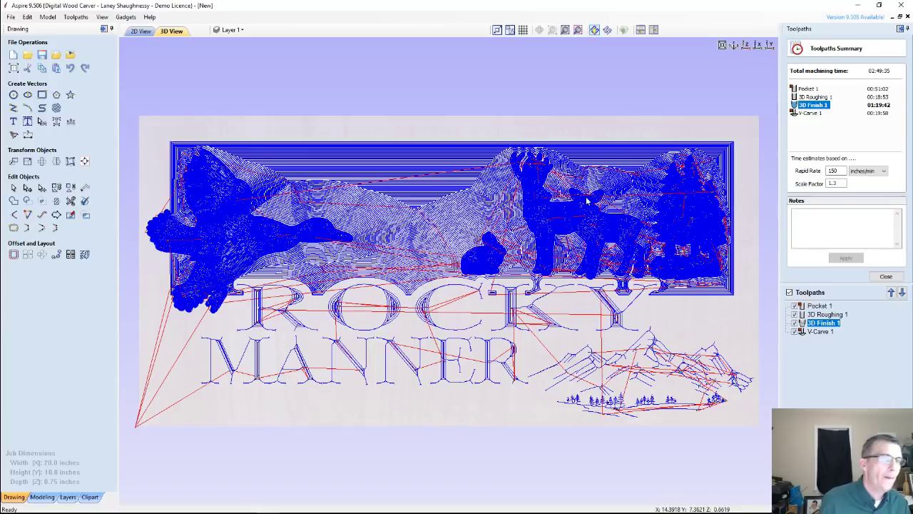
{"action": "left_click", "coordinate": [794, 304]}
{"action": "left_click", "coordinate": [789, 292]}
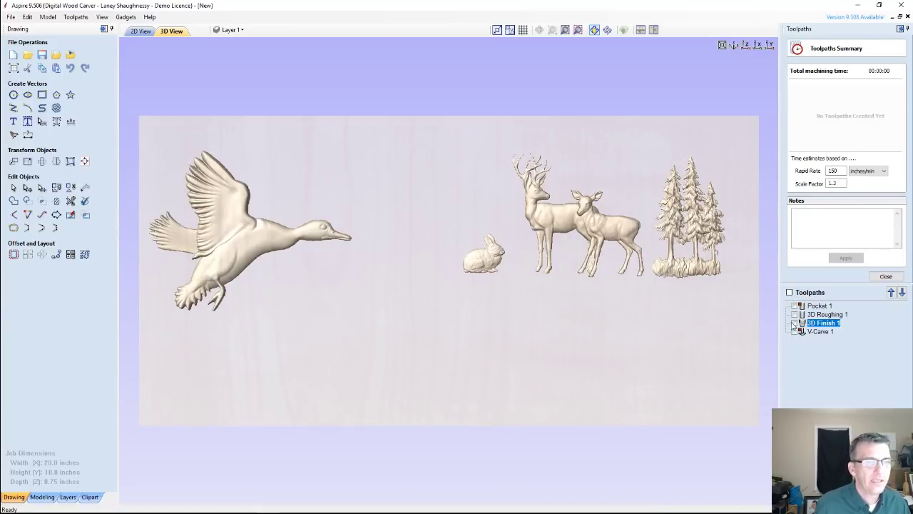
{"action": "left_click", "coordinate": [794, 324]}
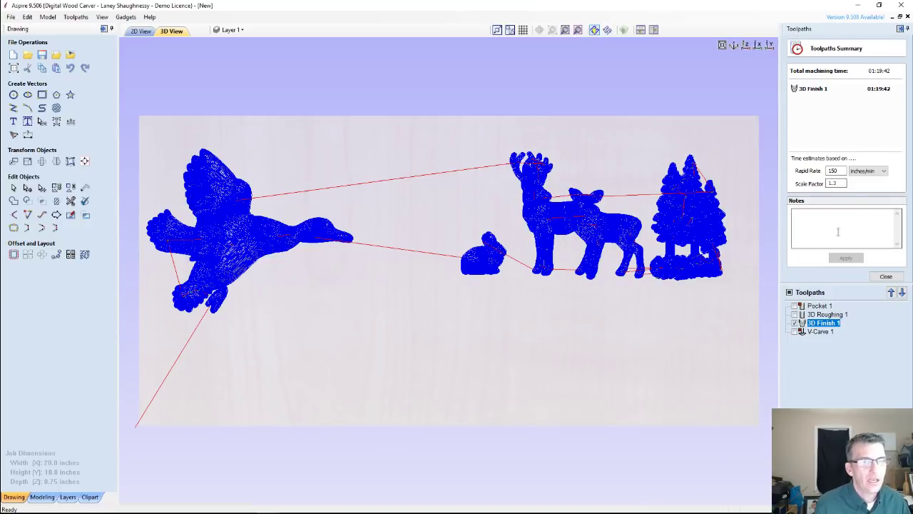
{"action": "left_click", "coordinate": [821, 306]}
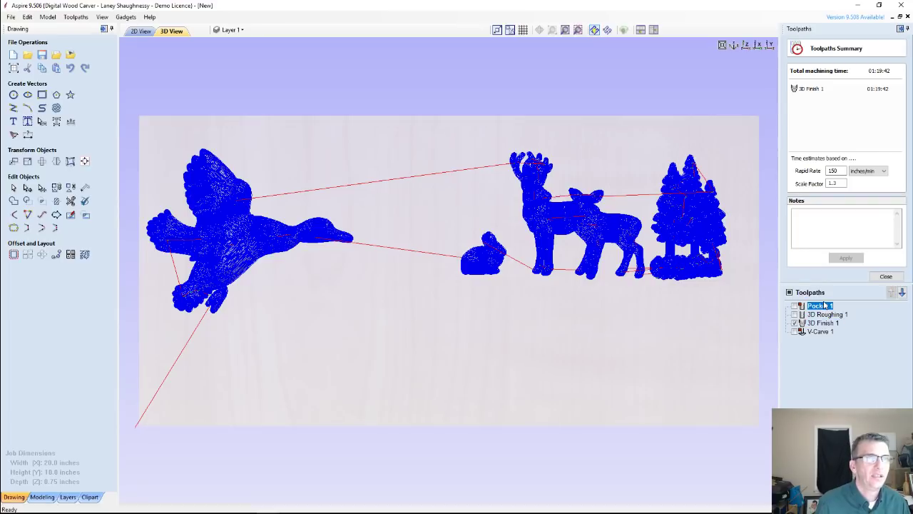
{"action": "left_click", "coordinate": [795, 306]}
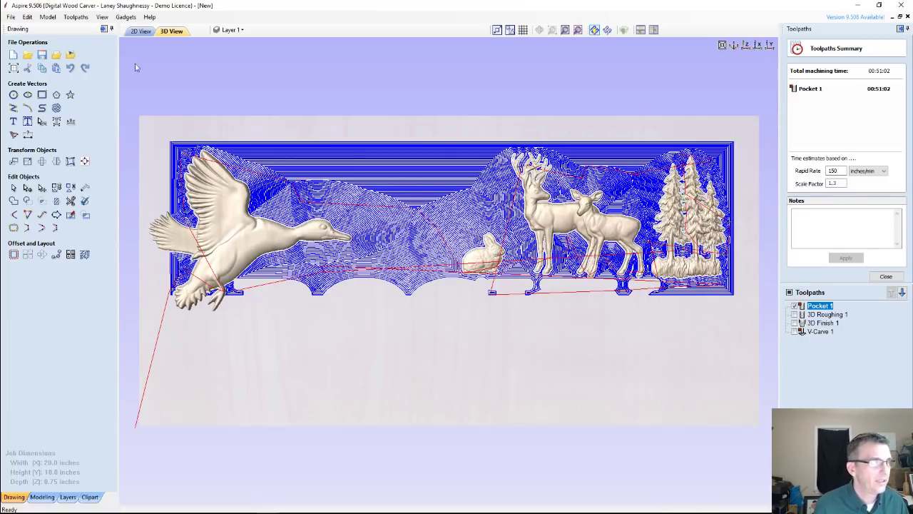
Step: Examine the Pocket 1 toolpath around the duck in the 2D view and hide it
{"action": "left_click", "coordinate": [135, 32]}
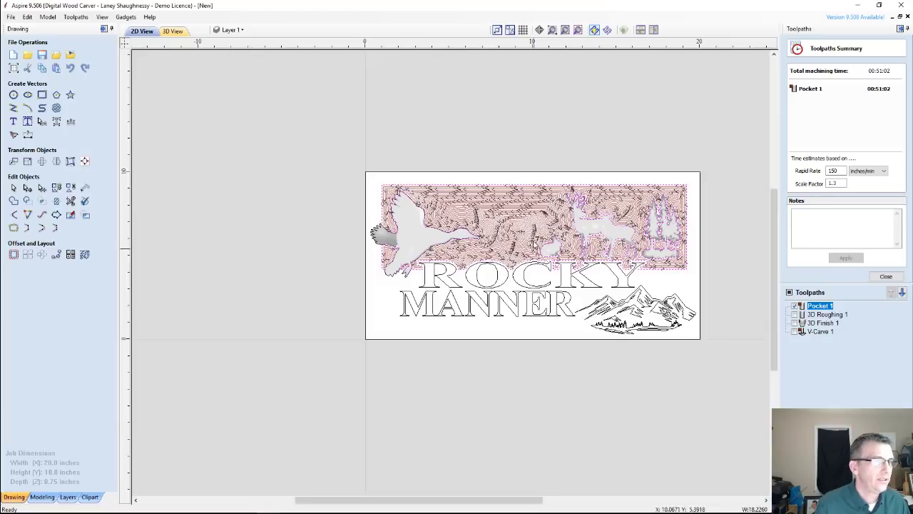
{"action": "scroll", "coordinate": [529, 343], "scroll_direction": "down", "scroll_amount": 1}
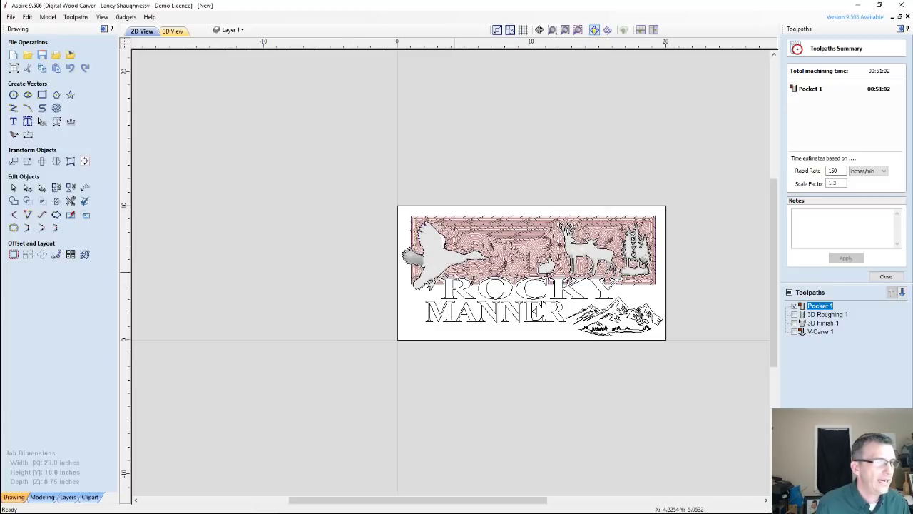
{"action": "scroll", "coordinate": [453, 271], "scroll_direction": "up", "scroll_amount": 2}
{"action": "scroll", "coordinate": [492, 243], "scroll_direction": "down", "scroll_amount": 2}
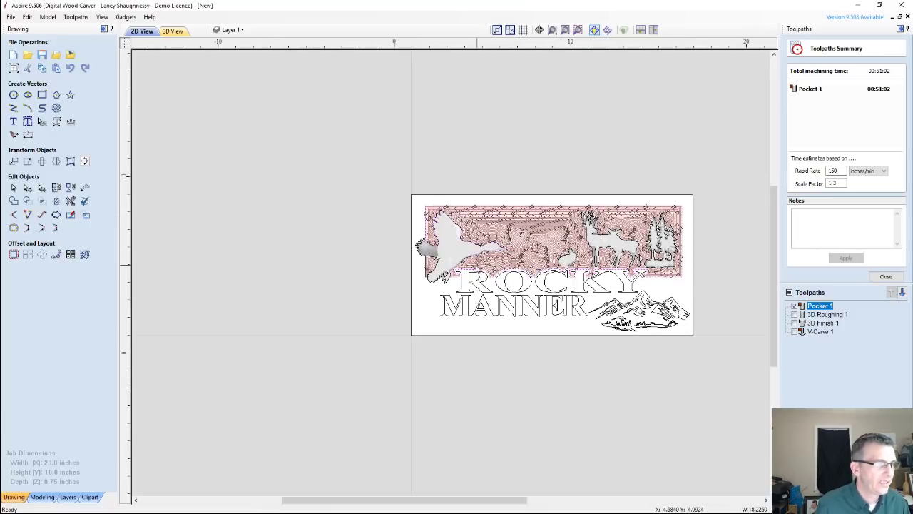
{"action": "scroll", "coordinate": [436, 277], "scroll_direction": "up", "scroll_amount": 2}
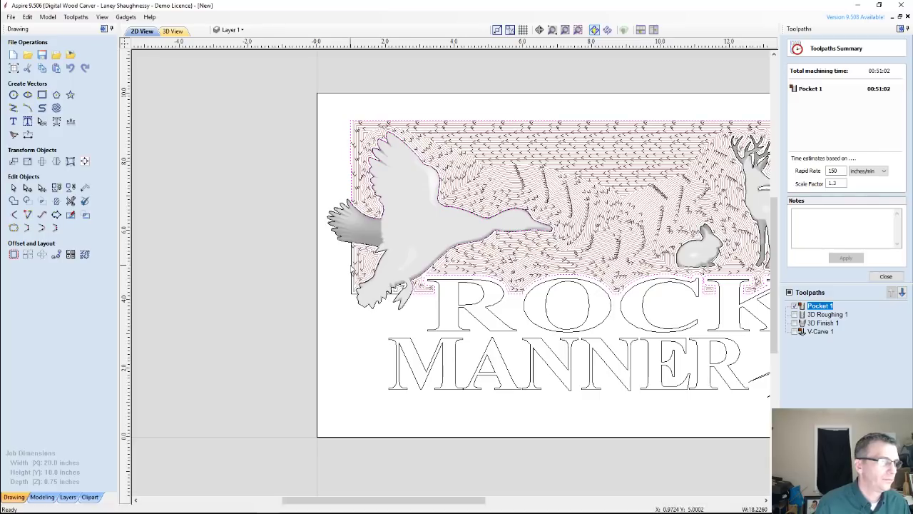
{"action": "left_click", "coordinate": [795, 306]}
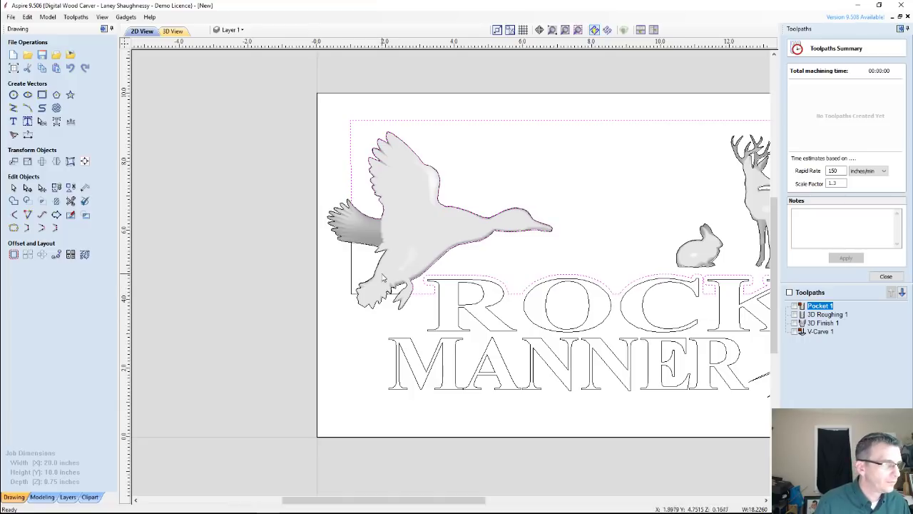
Step: Select the duck outline and the pocket border in turn to examine how they meet around the tail and foot
{"action": "left_click", "coordinate": [344, 246]}
{"action": "scroll", "coordinate": [343, 246], "scroll_direction": "down", "scroll_amount": 2}
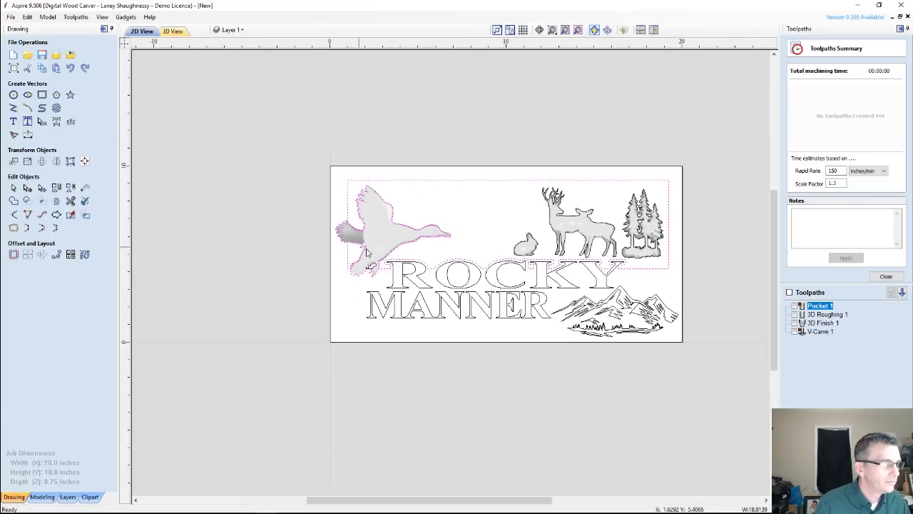
{"action": "scroll", "coordinate": [471, 265], "scroll_direction": "up", "scroll_amount": 1}
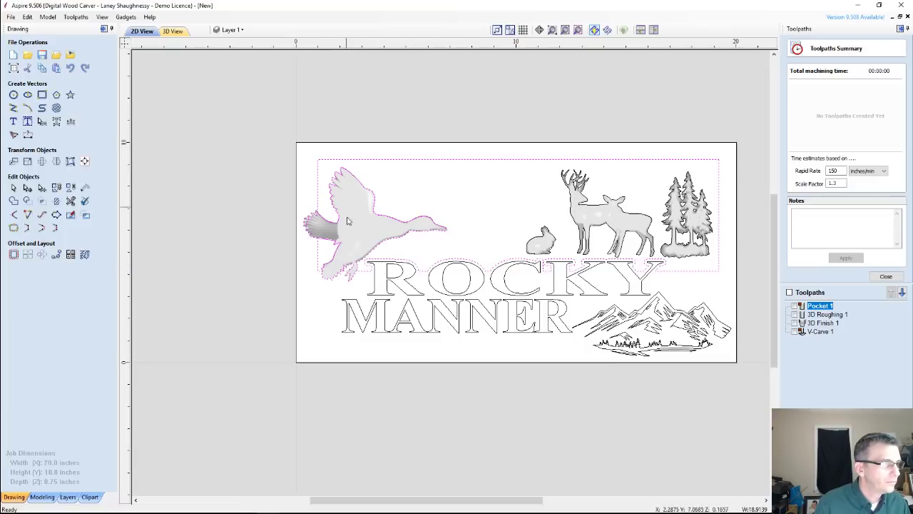
{"action": "key", "text": "Escape"}
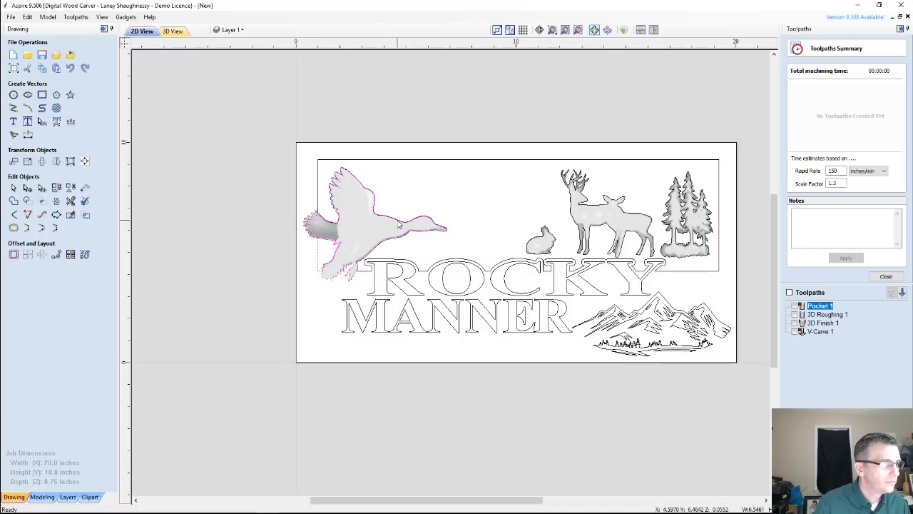
{"action": "left_click", "coordinate": [339, 224]}
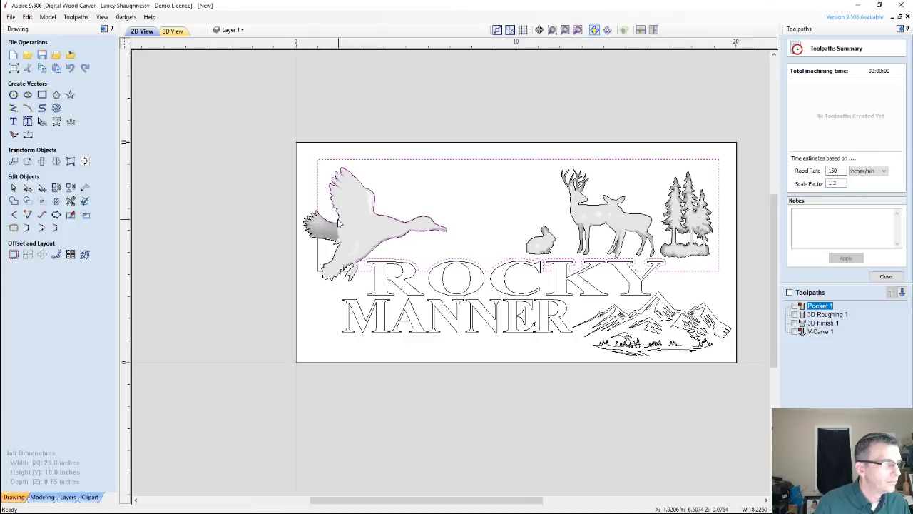
{"action": "scroll", "coordinate": [340, 224], "scroll_direction": "up", "scroll_amount": 2}
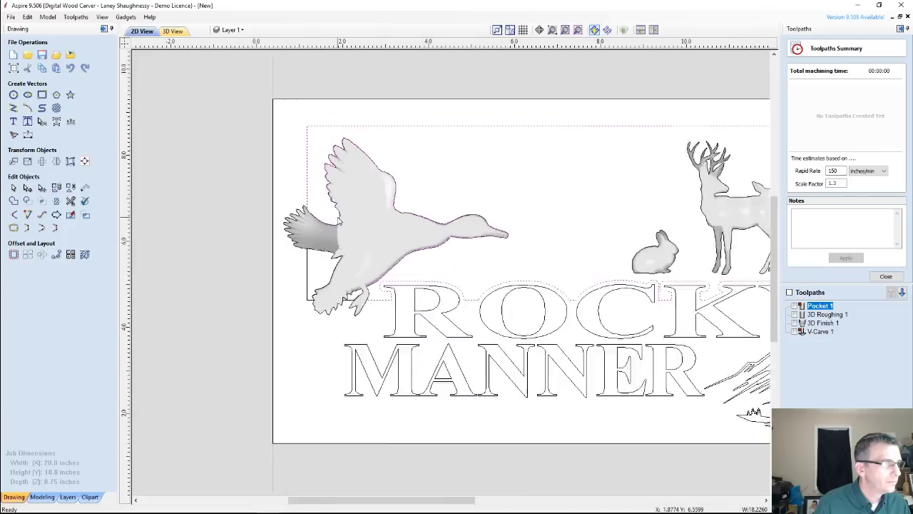
{"action": "scroll", "coordinate": [293, 296], "scroll_direction": "down", "scroll_amount": 2}
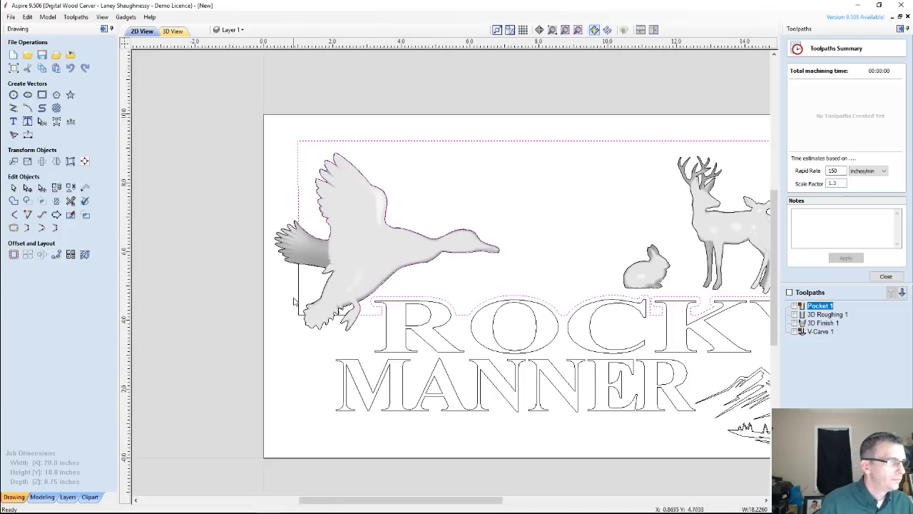
{"action": "scroll", "coordinate": [334, 321], "scroll_direction": "up", "scroll_amount": 3}
{"action": "scroll", "coordinate": [334, 321], "scroll_direction": "down", "scroll_amount": 4}
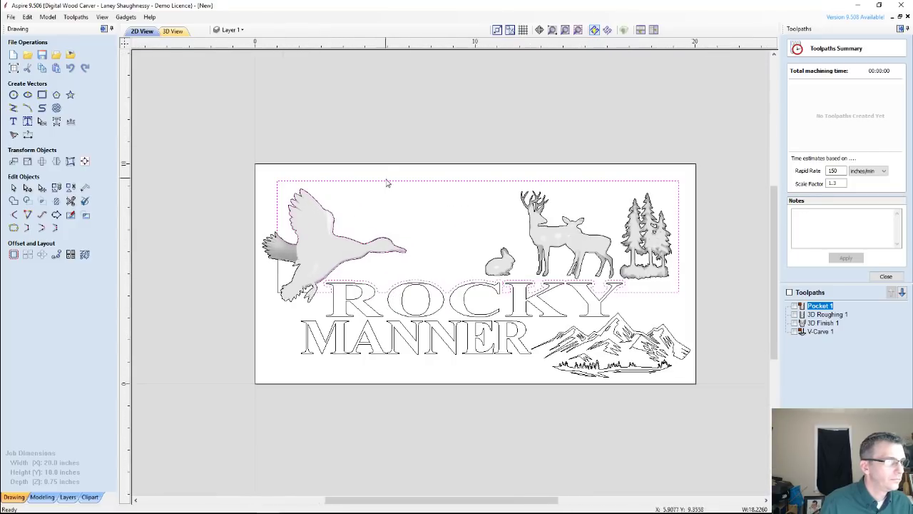
Step: Copy the selected pocket border to a new layer named Layer 2
{"action": "right_click", "coordinate": [388, 184]}
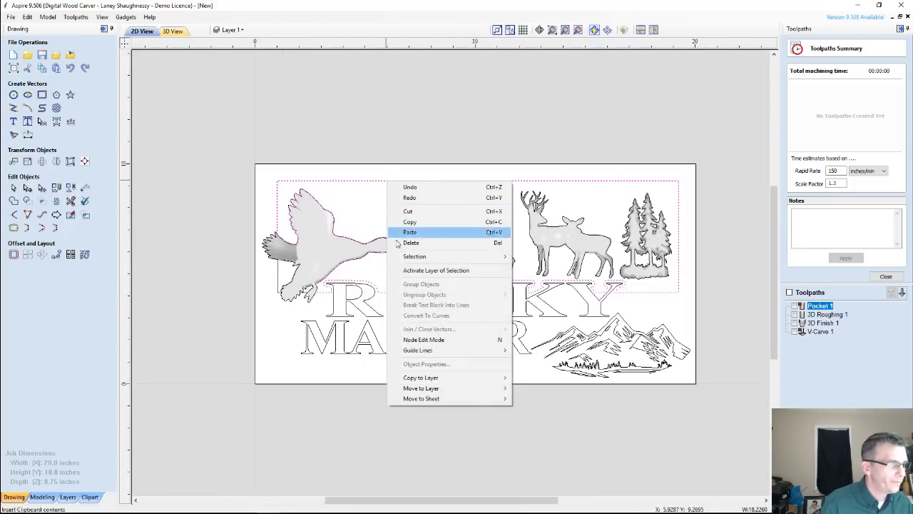
{"action": "mouse_move", "coordinate": [403, 379]}
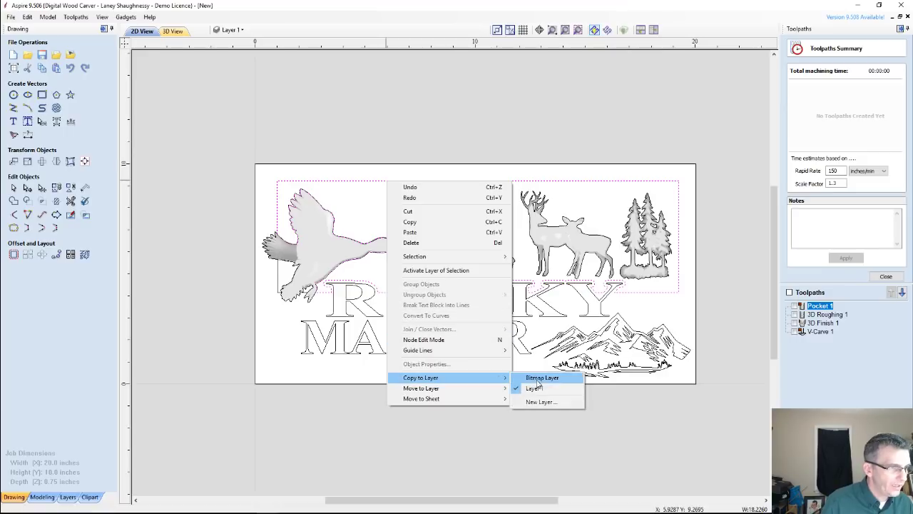
{"action": "left_click", "coordinate": [534, 402]}
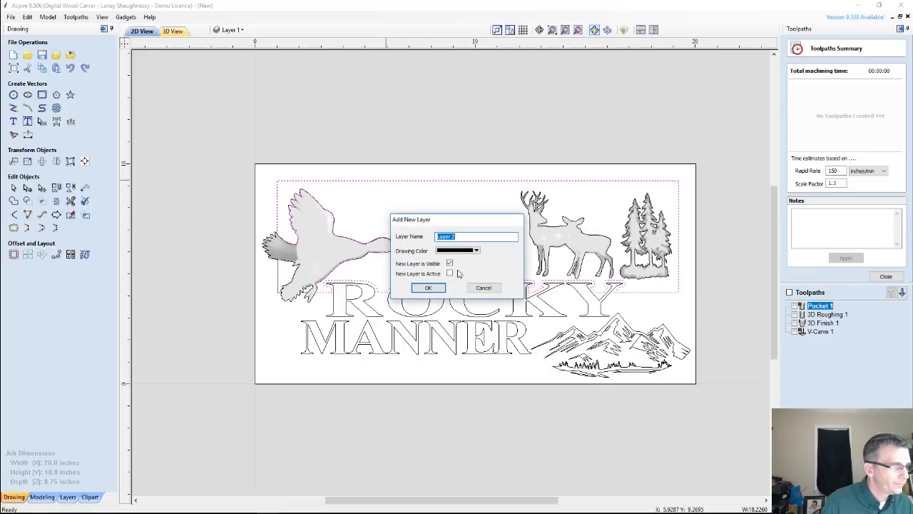
{"action": "left_click", "coordinate": [436, 288]}
Step: Hide Layer 1 and inspect the copied pocket border alone on Layer 2
{"action": "left_click", "coordinate": [227, 30]}
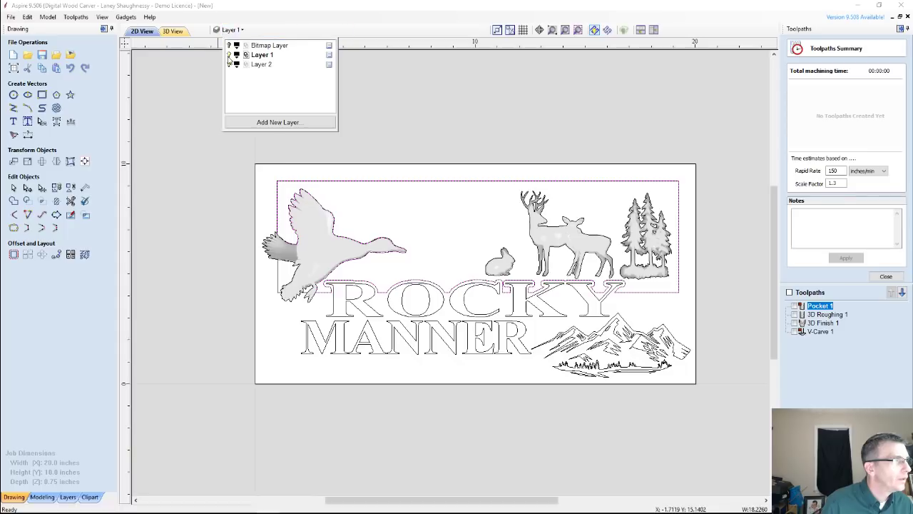
{"action": "left_click", "coordinate": [229, 55]}
{"action": "scroll", "coordinate": [297, 296], "scroll_direction": "up", "scroll_amount": 2}
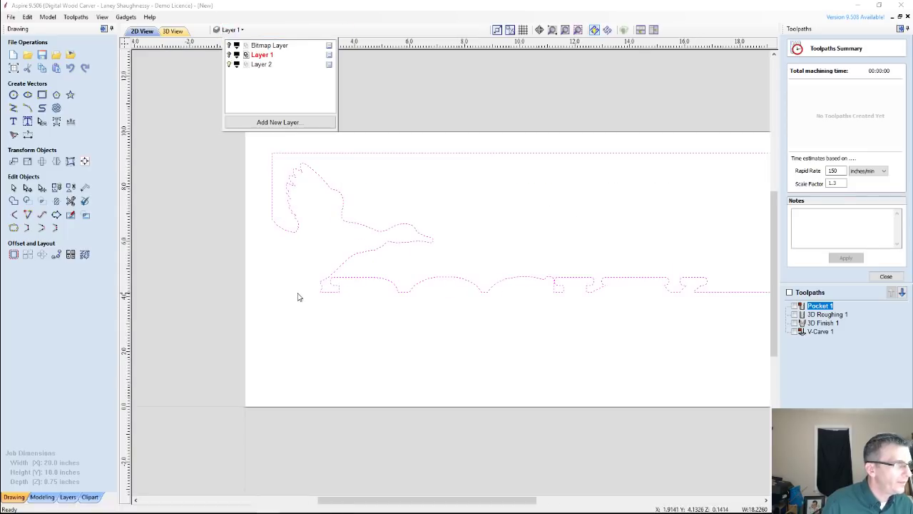
{"action": "left_click", "coordinate": [325, 291]}
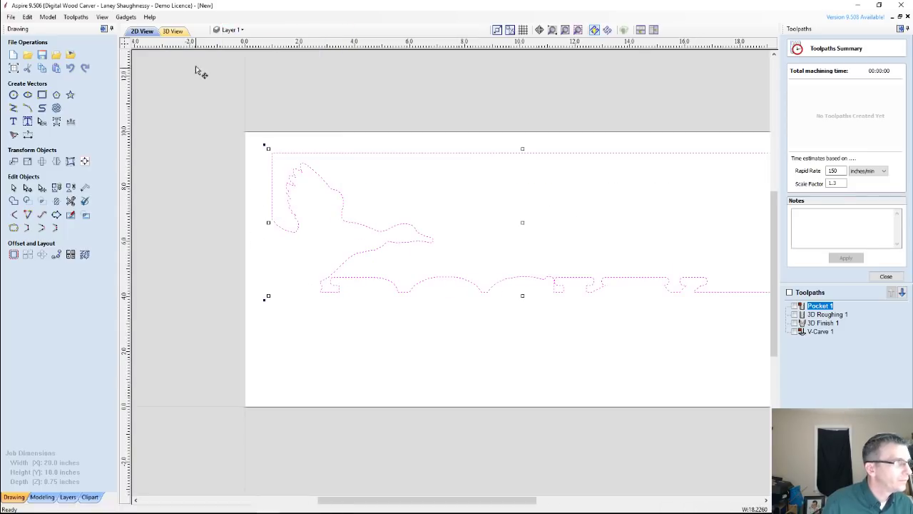
Step: Show Layer 1 again and select the duck outline
{"action": "left_click", "coordinate": [231, 31]}
{"action": "left_click", "coordinate": [230, 55]}
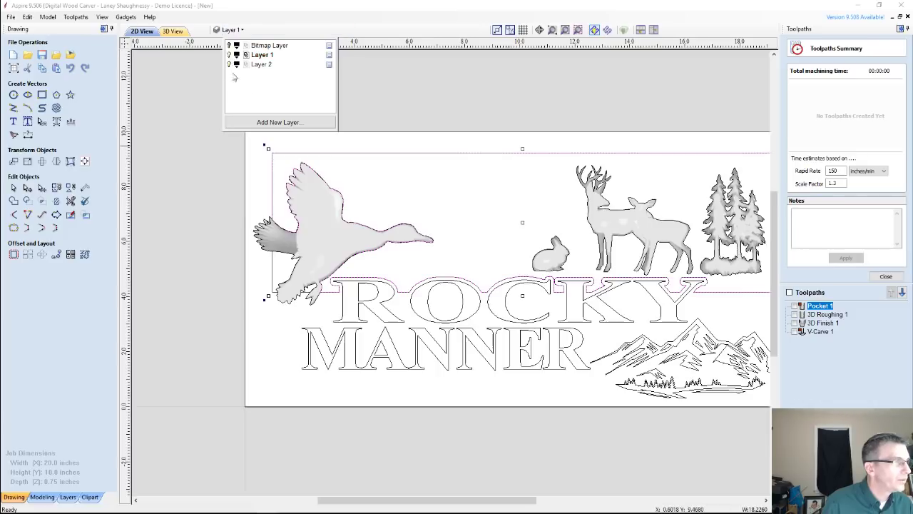
{"action": "left_click", "coordinate": [275, 254]}
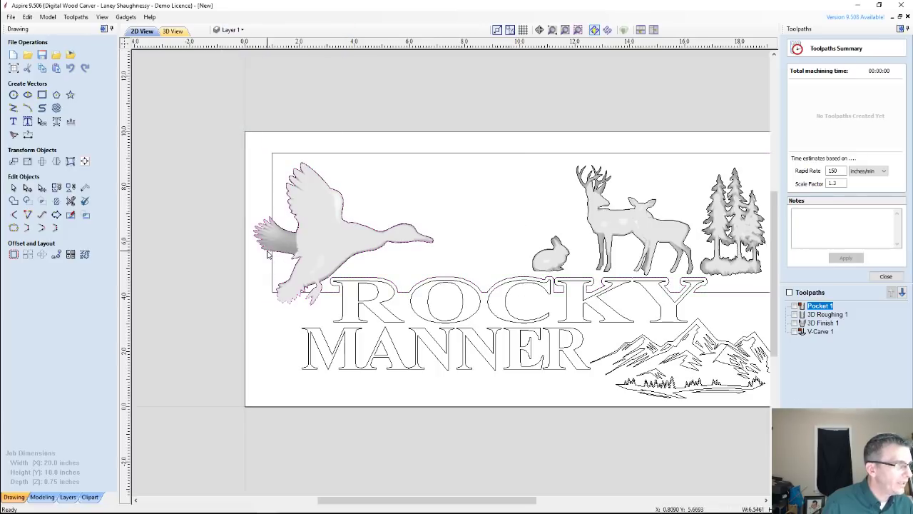
Step: Copy the selected duck outline to Layer 2
{"action": "right_click", "coordinate": [268, 252]}
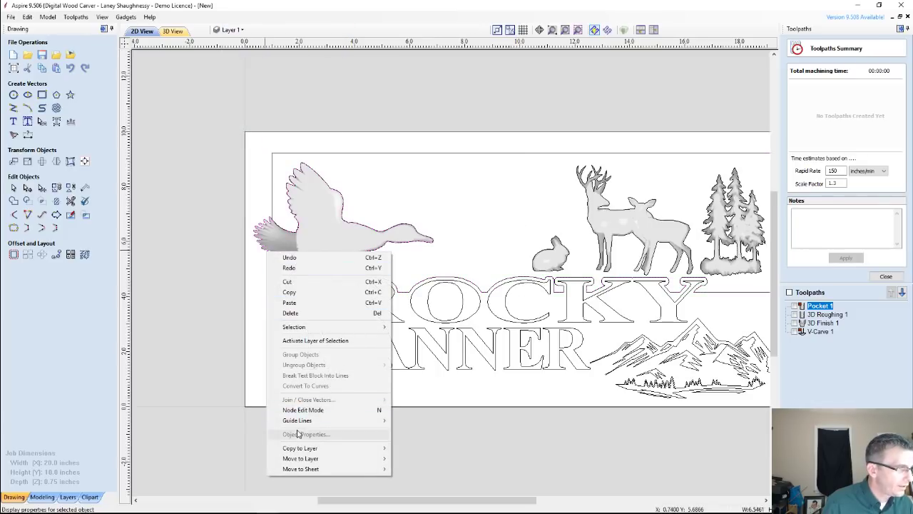
{"action": "mouse_move", "coordinate": [299, 451]}
{"action": "left_click", "coordinate": [416, 467]}
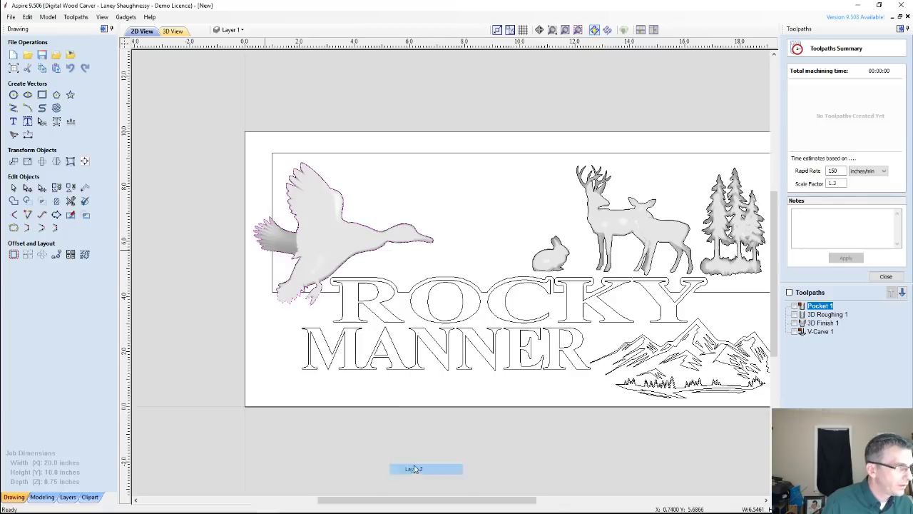
Step: Hide Layer 1 and make Layer 2 the active layer to isolate the copied duck outline and pocket border
{"action": "left_click", "coordinate": [232, 30]}
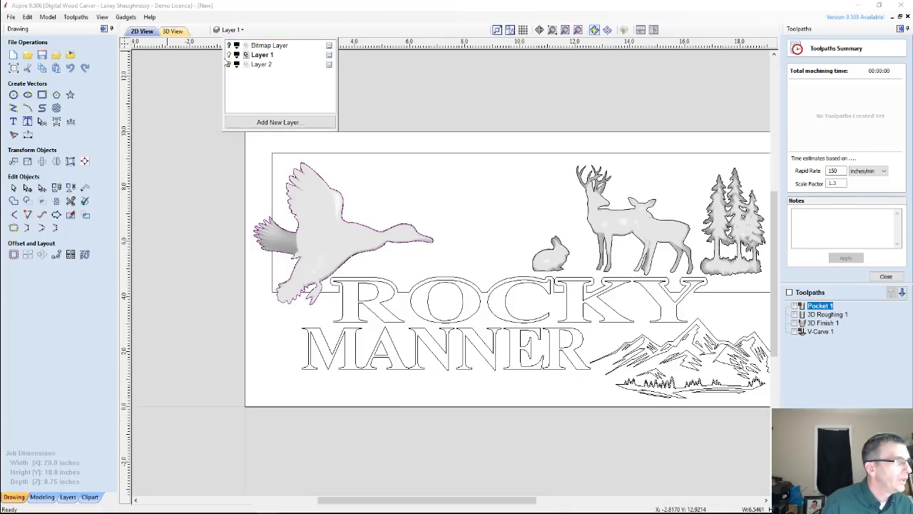
{"action": "left_click", "coordinate": [229, 54]}
{"action": "left_click", "coordinate": [261, 64]}
{"action": "left_click", "coordinate": [270, 223]}
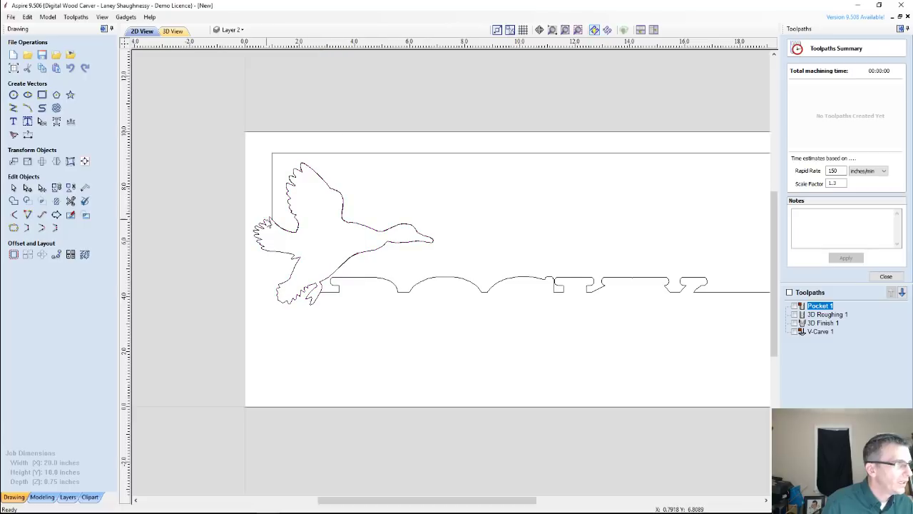
Step: Try trimming the duck outline along the head and wing where it coincides with the pocket border, and undo the trim
{"action": "scroll", "coordinate": [270, 223], "scroll_direction": "up", "scroll_amount": 4}
{"action": "scroll", "coordinate": [350, 377], "scroll_direction": "up", "scroll_amount": 2}
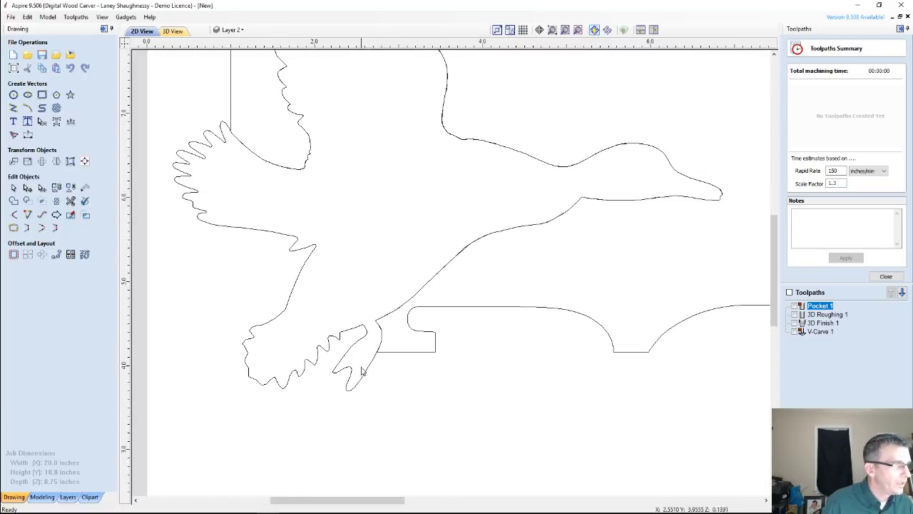
{"action": "left_click", "coordinate": [72, 202]}
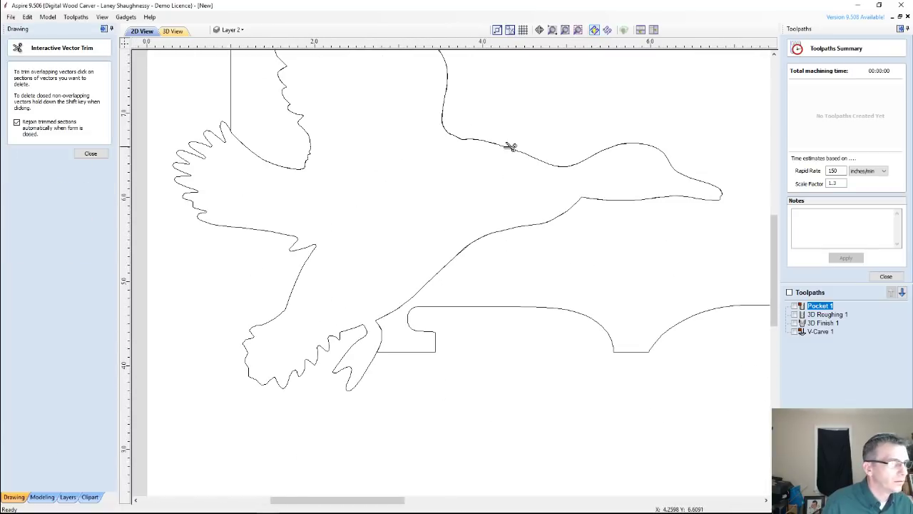
{"action": "scroll", "coordinate": [507, 152], "scroll_direction": "down", "scroll_amount": 2}
{"action": "scroll", "coordinate": [507, 151], "scroll_direction": "down", "scroll_amount": 1}
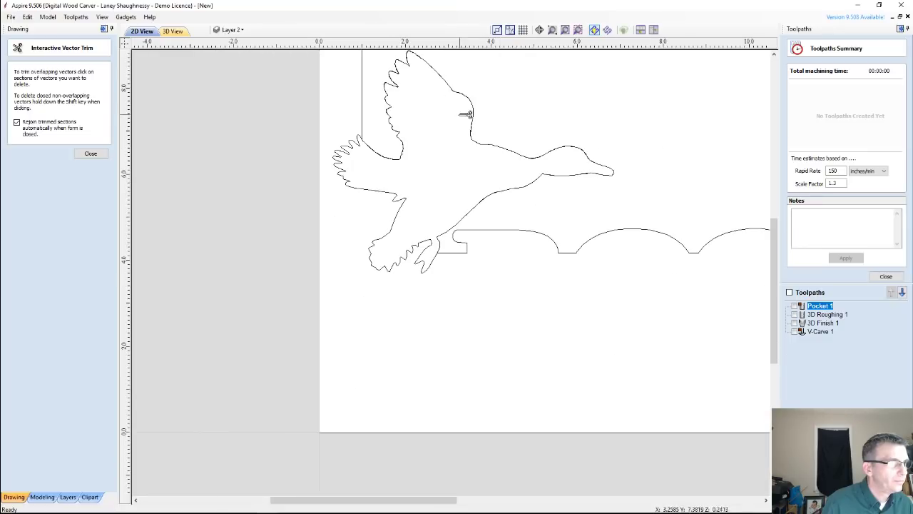
{"action": "left_click", "coordinate": [460, 92]}
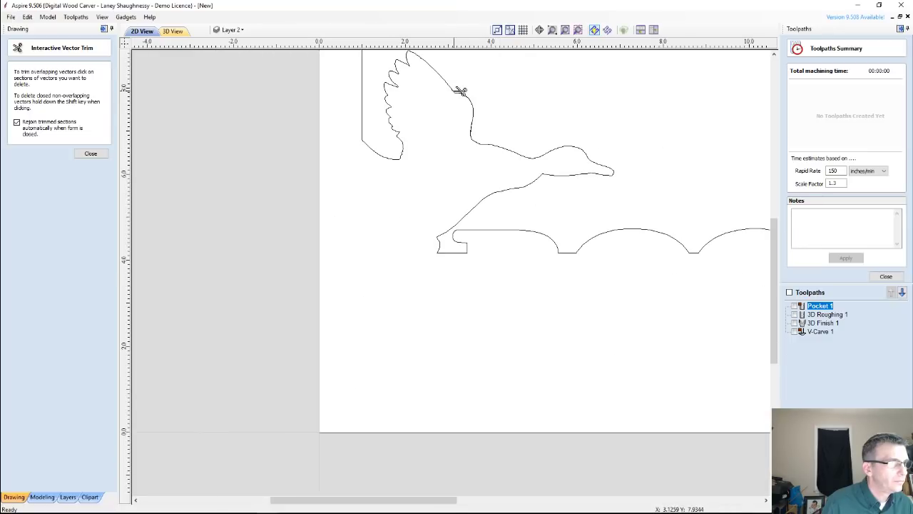
{"action": "key", "text": "ctrl+z"}
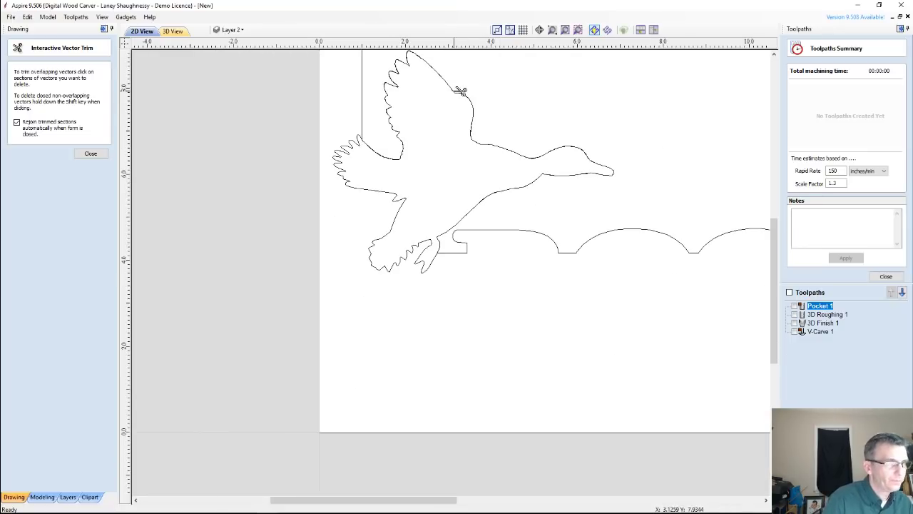
Step: Try trimming the duck outline where it meets the pocket border at the tail, undo the trim and leave Interactive Vector Trim
{"action": "scroll", "coordinate": [418, 164], "scroll_direction": "up", "scroll_amount": 3}
{"action": "scroll", "coordinate": [289, 93], "scroll_direction": "up", "scroll_amount": 5}
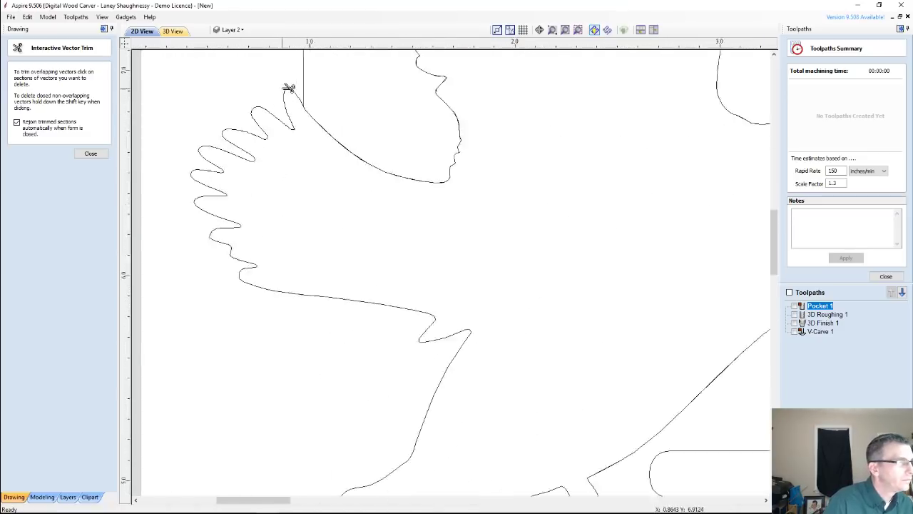
{"action": "scroll", "coordinate": [342, 128], "scroll_direction": "down", "scroll_amount": 4}
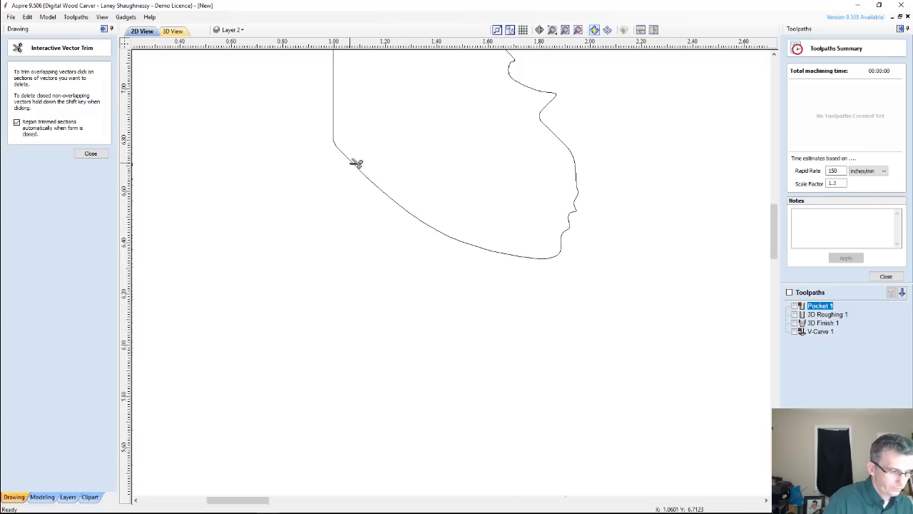
{"action": "scroll", "coordinate": [356, 165], "scroll_direction": "down", "scroll_amount": 2}
{"action": "scroll", "coordinate": [349, 151], "scroll_direction": "up", "scroll_amount": 5}
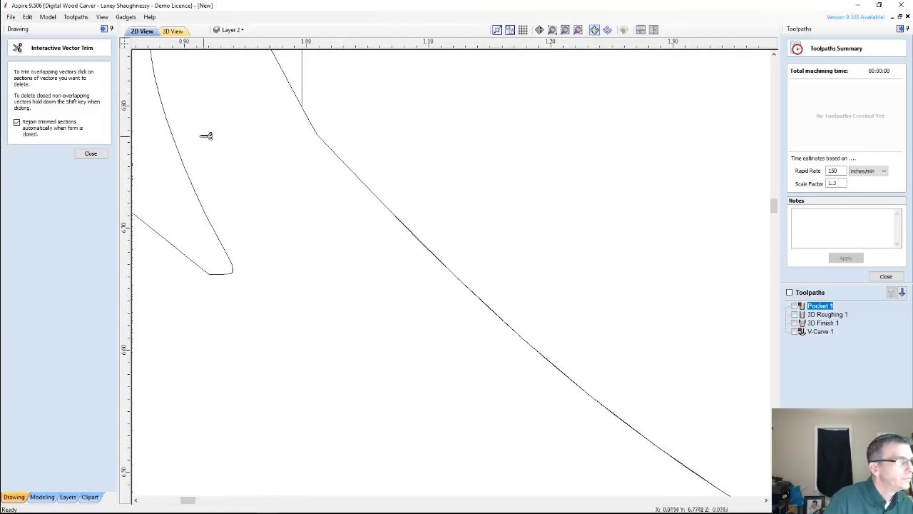
{"action": "left_click", "coordinate": [91, 155]}
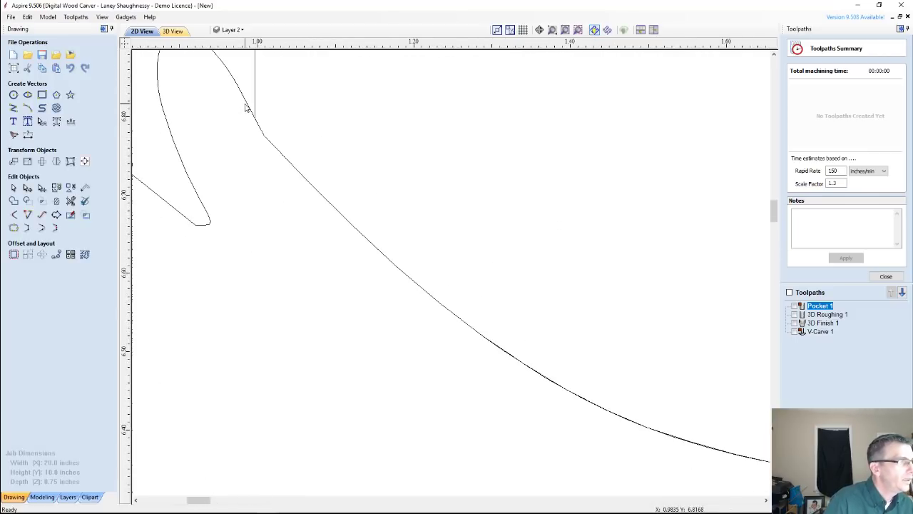
Step: Node-edit the pocket border and move its corner node at the duck's foot slightly outward across the duck outline
{"action": "scroll", "coordinate": [249, 111], "scroll_direction": "down", "scroll_amount": 6}
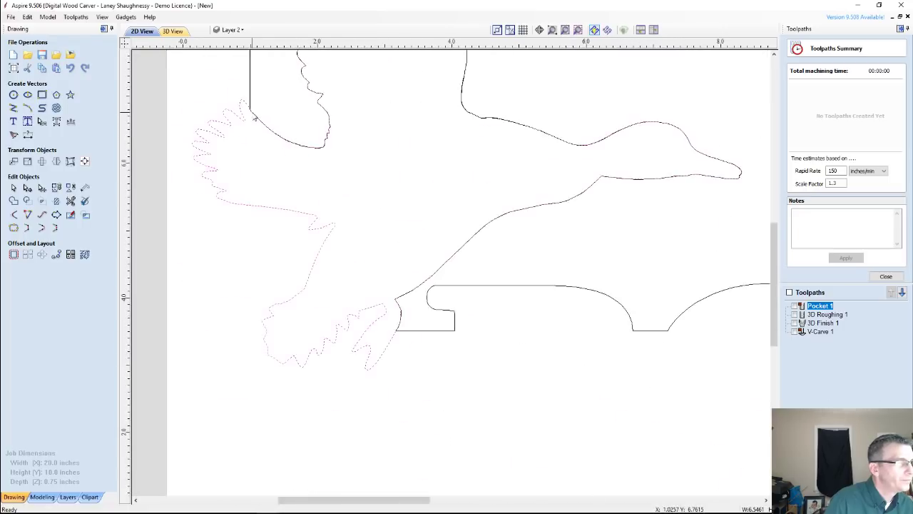
{"action": "scroll", "coordinate": [342, 257], "scroll_direction": "up", "scroll_amount": 6}
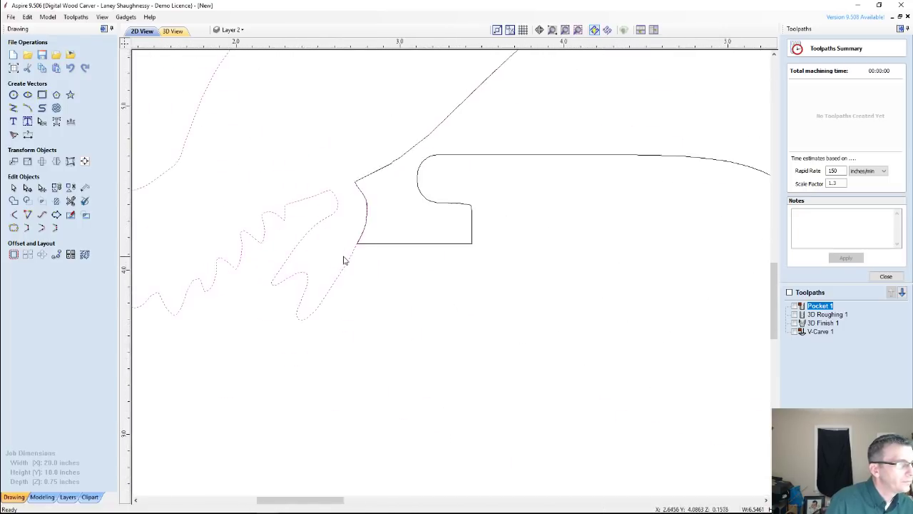
{"action": "left_click", "coordinate": [371, 233]}
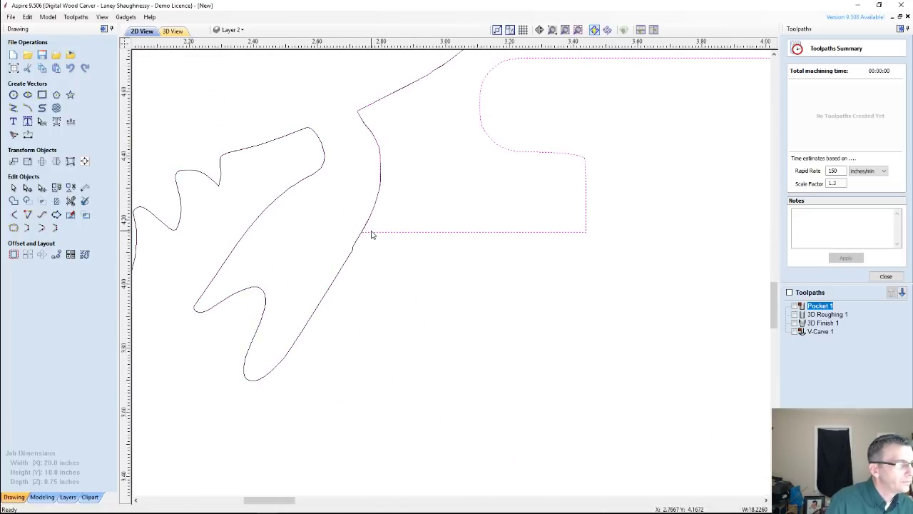
{"action": "scroll", "coordinate": [362, 237], "scroll_direction": "up", "scroll_amount": 5}
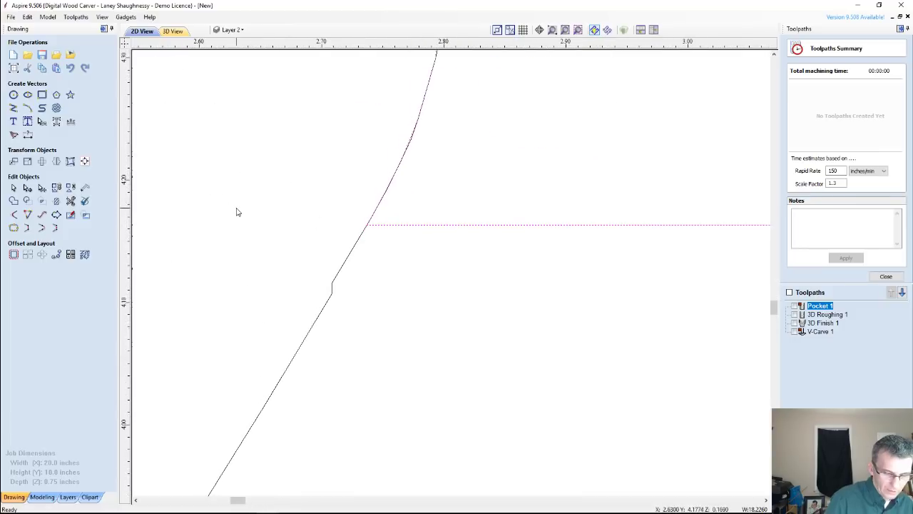
{"action": "key", "text": "n"}
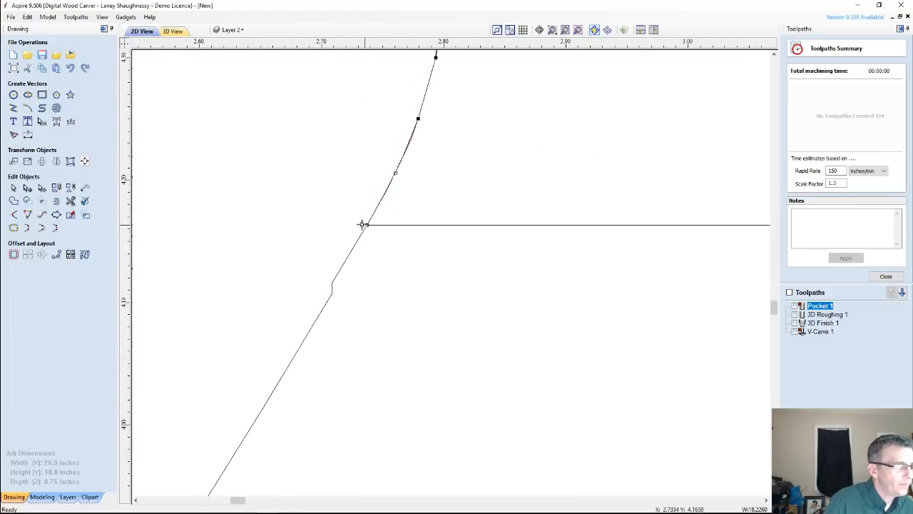
{"action": "left_click_drag", "start_coordinate": [362, 224], "coordinate": [356, 223]}
{"action": "scroll", "coordinate": [357, 221], "scroll_direction": "down", "scroll_amount": 5}
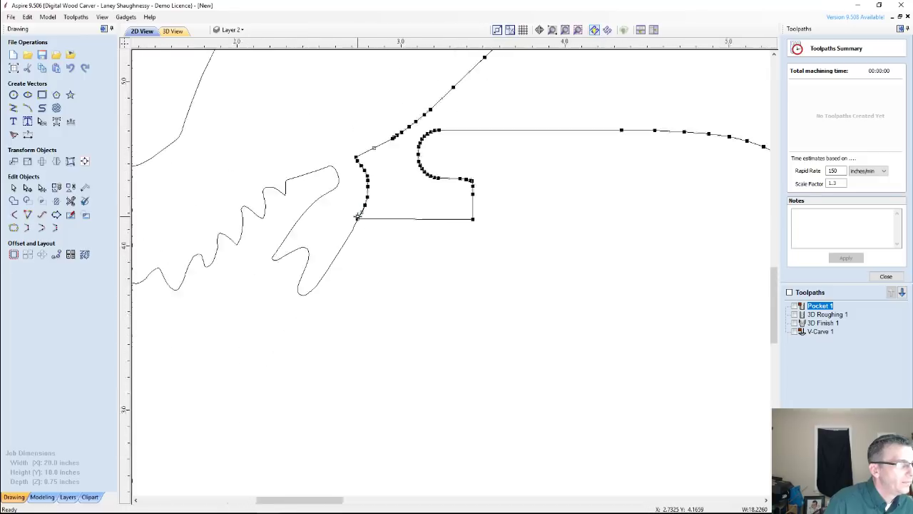
Step: Adjust the pocket border's corner node where its vertical edge meets the duck's tail to tighten the junction
{"action": "scroll", "coordinate": [356, 218], "scroll_direction": "down", "scroll_amount": 5}
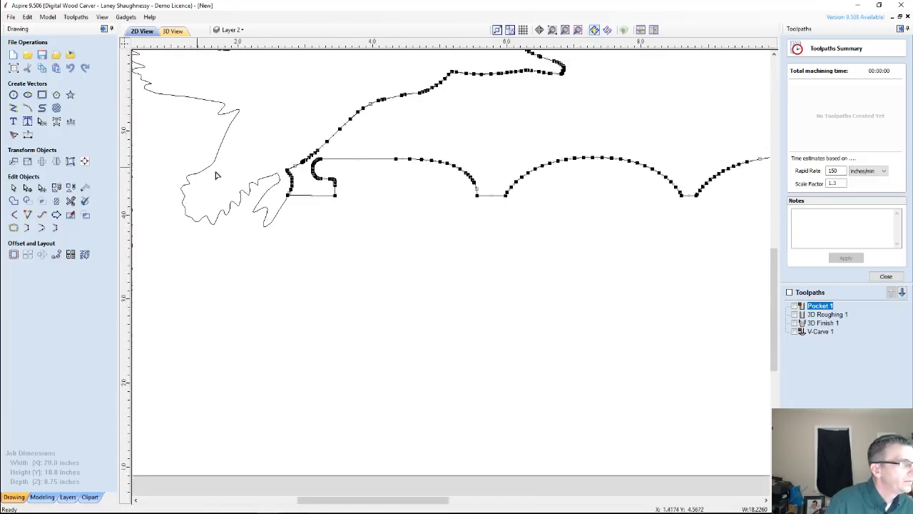
{"action": "scroll", "coordinate": [185, 136], "scroll_direction": "down", "scroll_amount": 2}
{"action": "scroll", "coordinate": [169, 89], "scroll_direction": "up", "scroll_amount": 8}
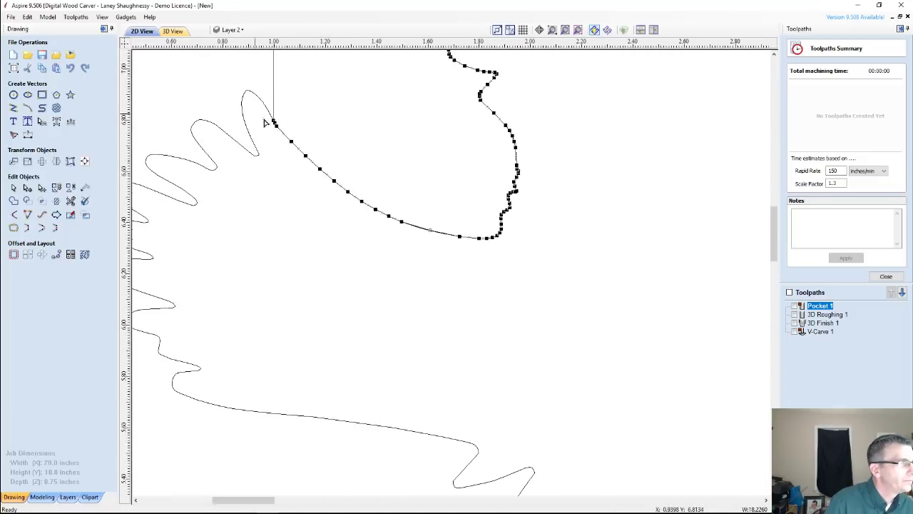
{"action": "scroll", "coordinate": [266, 122], "scroll_direction": "up", "scroll_amount": 5}
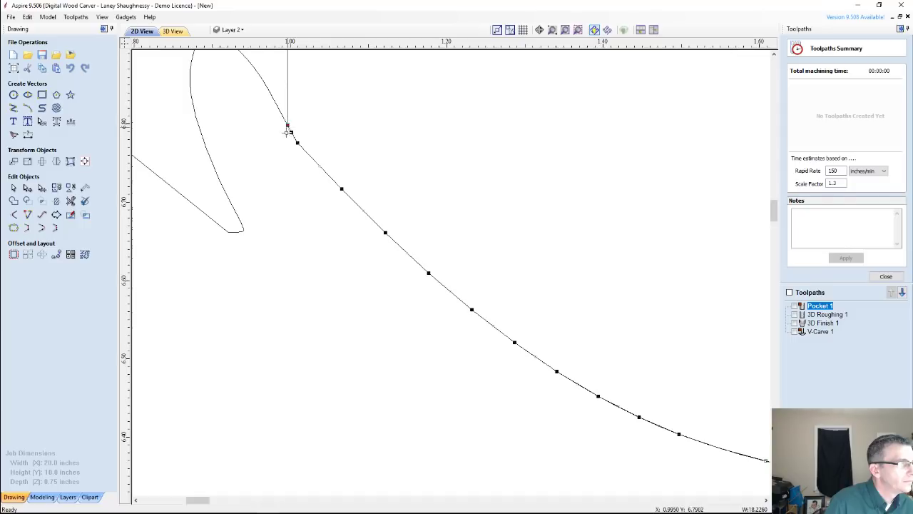
{"action": "left_click_drag", "start_coordinate": [288, 133], "coordinate": [284, 140]}
{"action": "scroll", "coordinate": [286, 128], "scroll_direction": "up", "scroll_amount": 1}
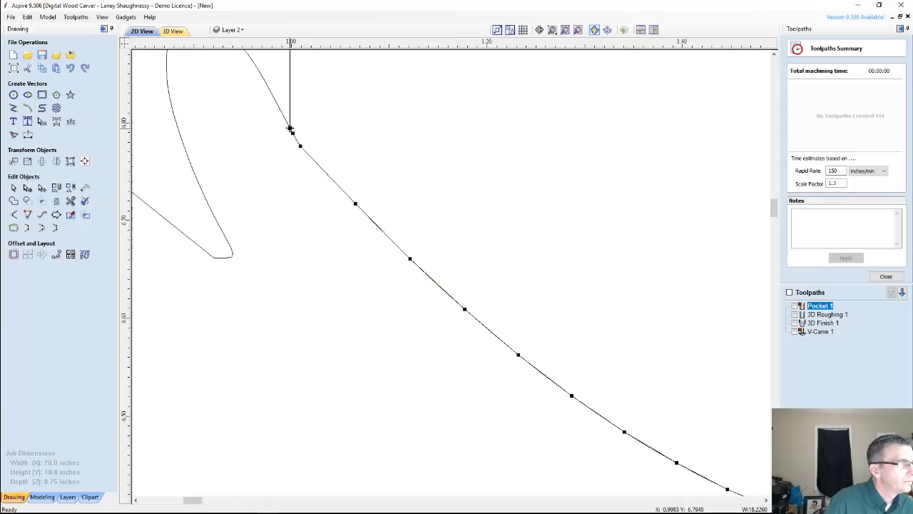
{"action": "left_click_drag", "start_coordinate": [290, 128], "coordinate": [286, 133]}
{"action": "scroll", "coordinate": [289, 139], "scroll_direction": "up", "scroll_amount": 3}
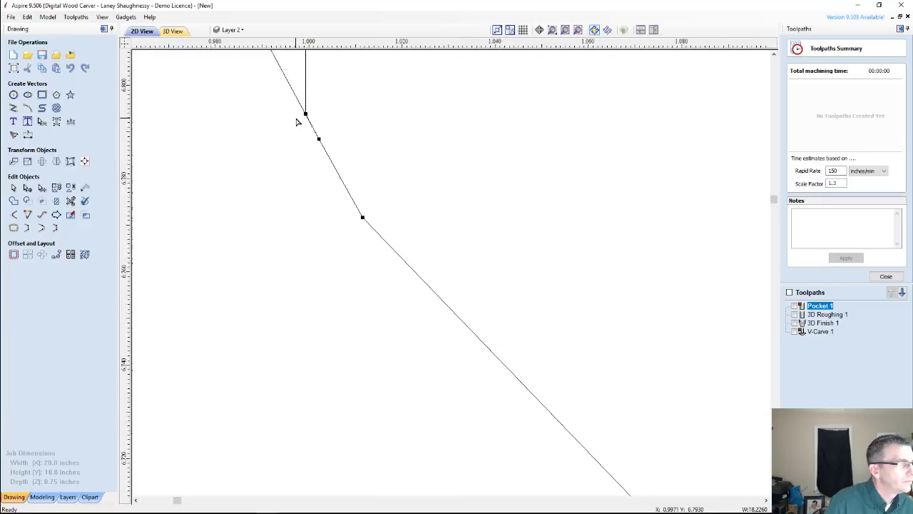
Step: Try trimming the shared section of the duck outline beside the tail junction, undo the trim and leave the trimming tool
{"action": "left_click", "coordinate": [57, 203]}
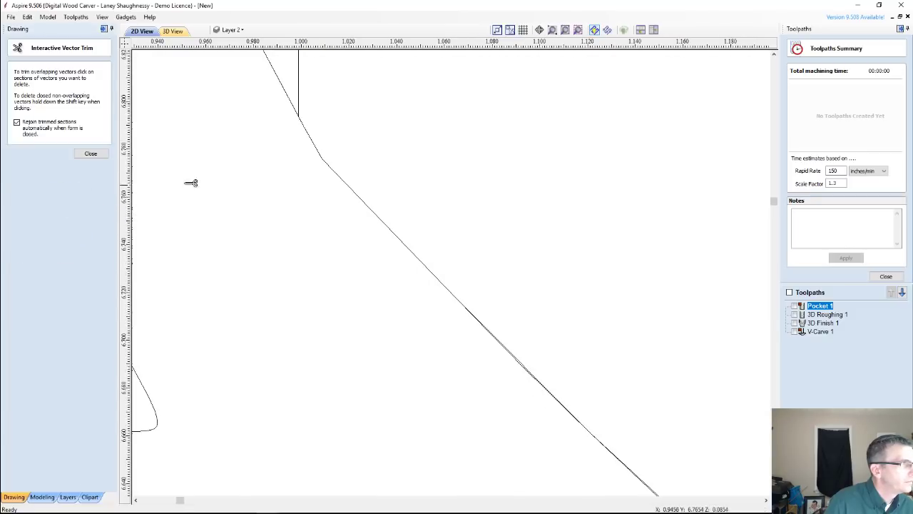
{"action": "left_click", "coordinate": [317, 138]}
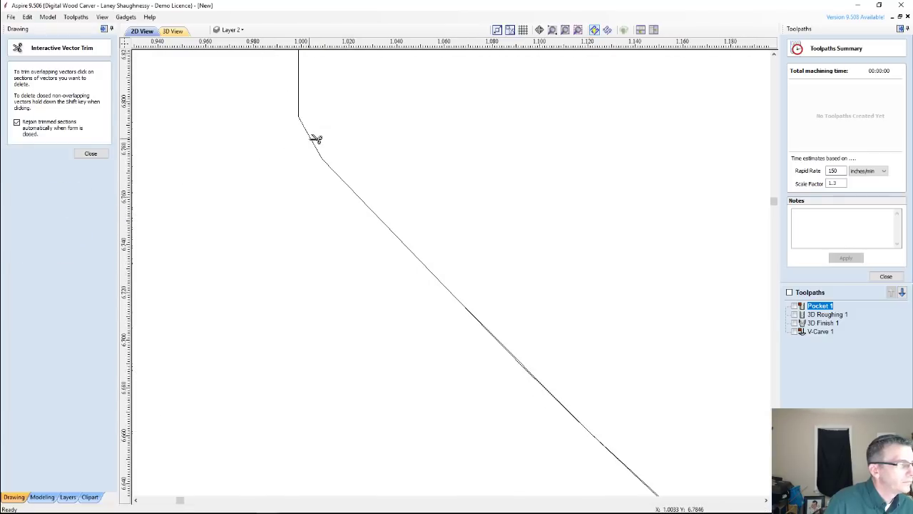
{"action": "key", "text": "ctrl+z"}
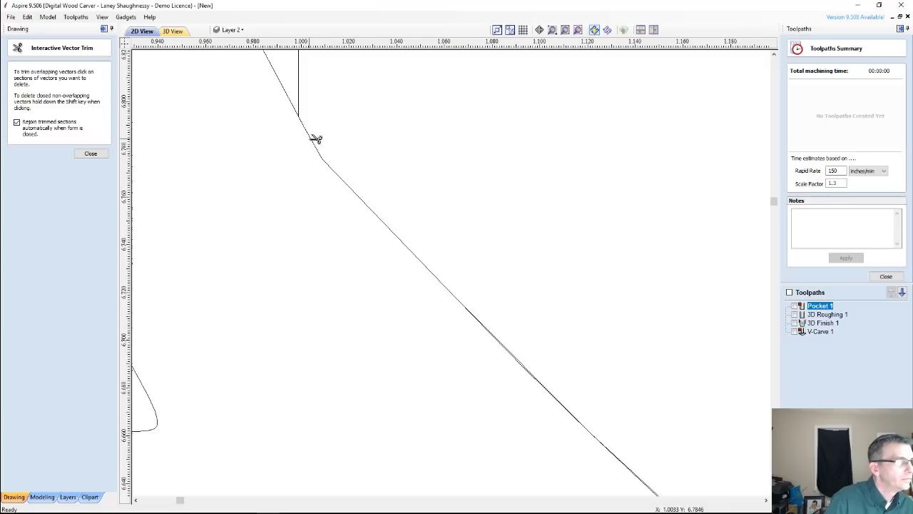
{"action": "scroll", "coordinate": [286, 155], "scroll_direction": "down", "scroll_amount": 8}
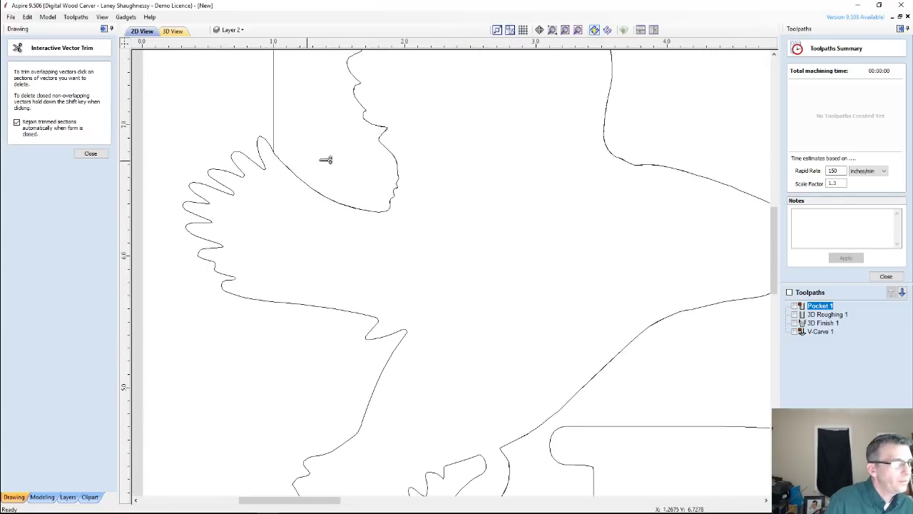
{"action": "scroll", "coordinate": [325, 159], "scroll_direction": "down", "scroll_amount": 4}
{"action": "left_click", "coordinate": [90, 154]}
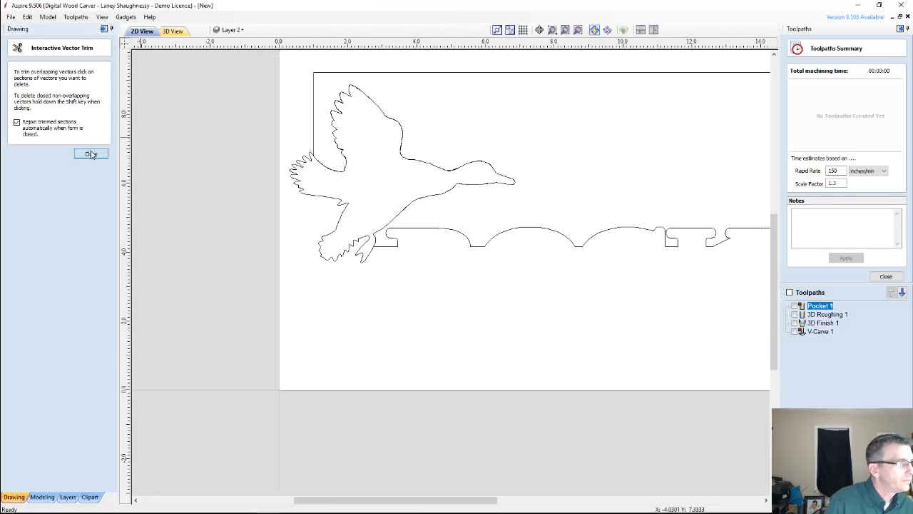
Step: Node-edit the duck outline and cut its vector where it meets the pocket border at the tail
{"action": "scroll", "coordinate": [307, 163], "scroll_direction": "up", "scroll_amount": 5}
{"action": "left_click", "coordinate": [308, 158]}
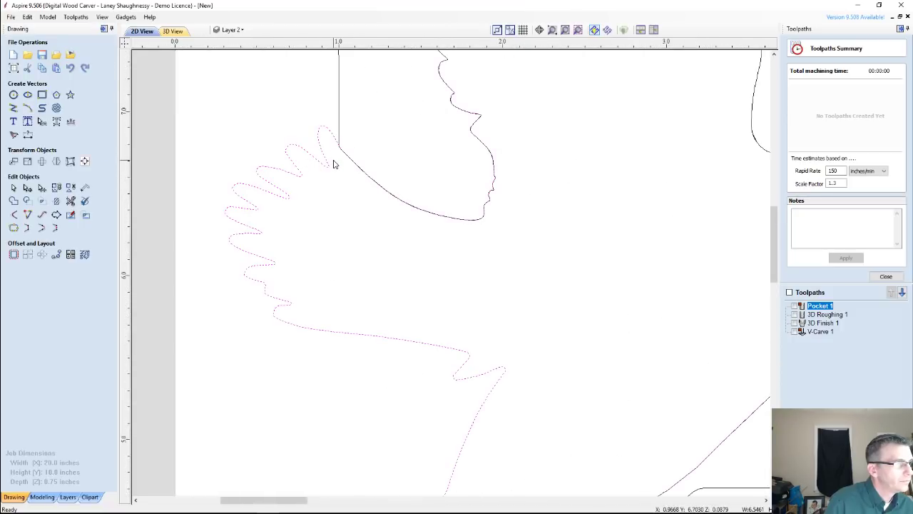
{"action": "scroll", "coordinate": [333, 165], "scroll_direction": "down", "scroll_amount": 1}
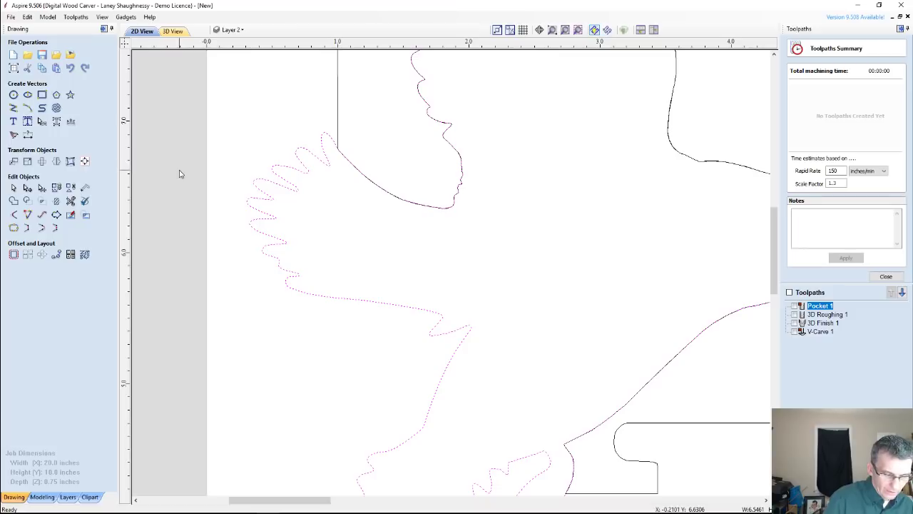
{"action": "key", "text": "n"}
{"action": "scroll", "coordinate": [338, 149], "scroll_direction": "up", "scroll_amount": 12}
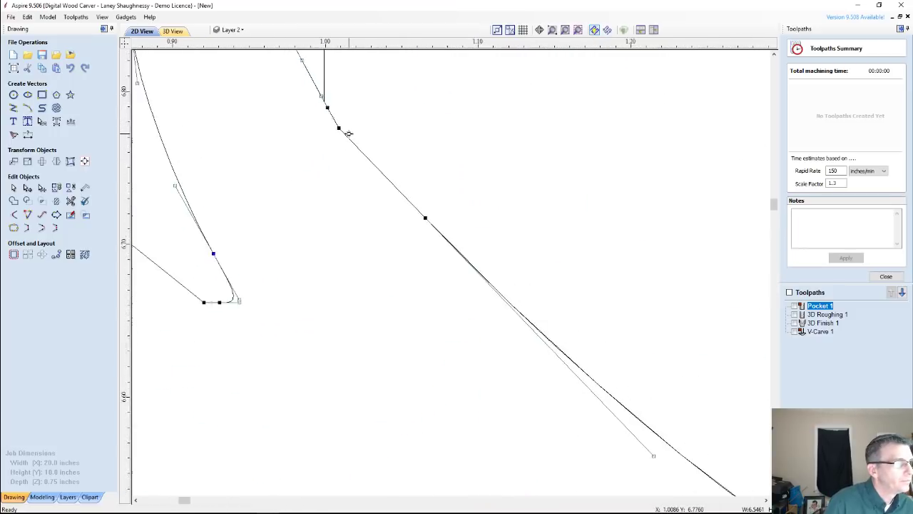
{"action": "right_click", "coordinate": [311, 84]}
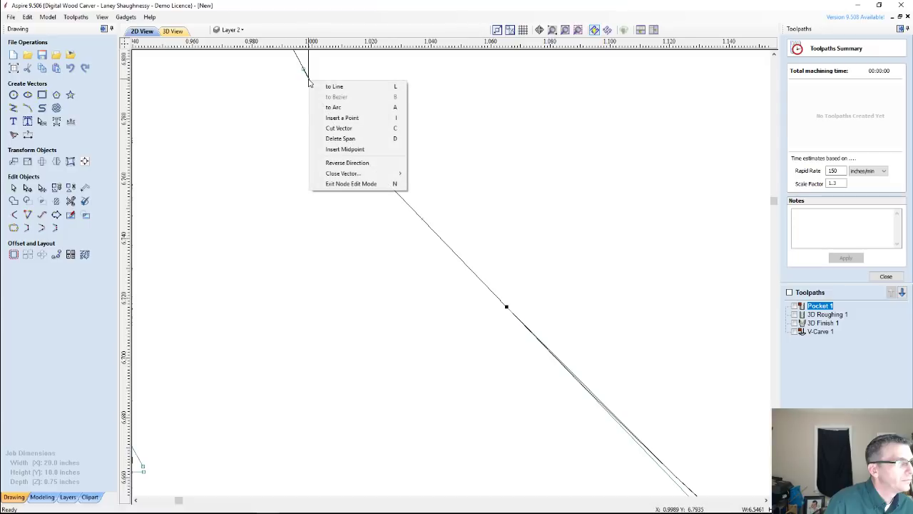
{"action": "left_click", "coordinate": [321, 129]}
{"action": "scroll", "coordinate": [322, 132], "scroll_direction": "down", "scroll_amount": 12}
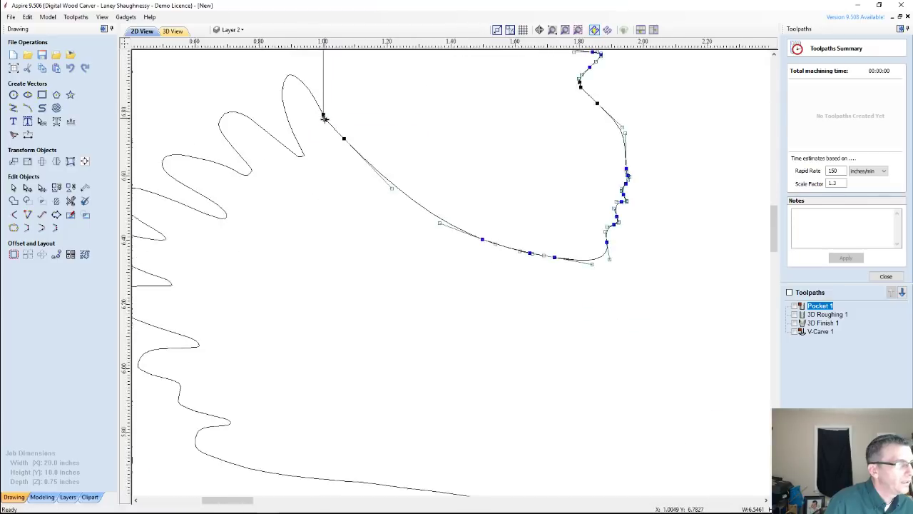
{"action": "scroll", "coordinate": [367, 220], "scroll_direction": "up", "scroll_amount": 12}
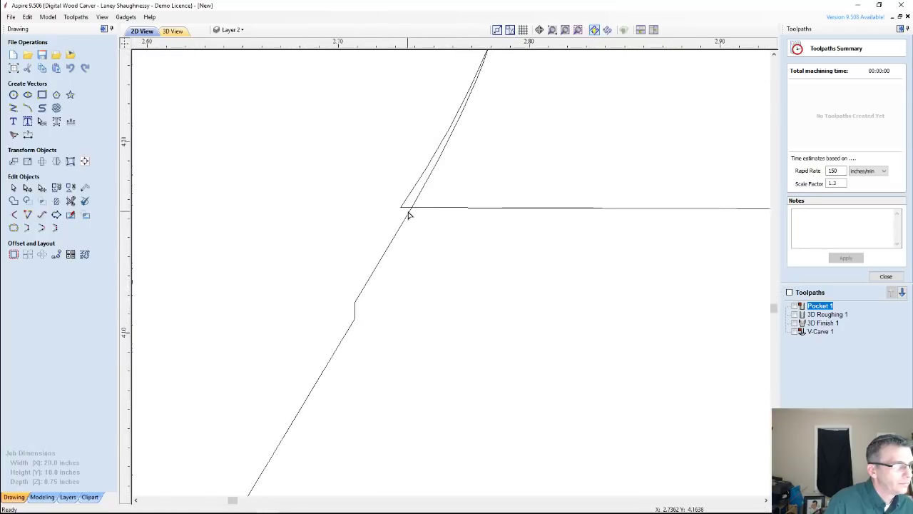
Step: Cut the duck outline's vector at the node where it meets the pocket border at the foot
{"action": "left_click", "coordinate": [412, 205]}
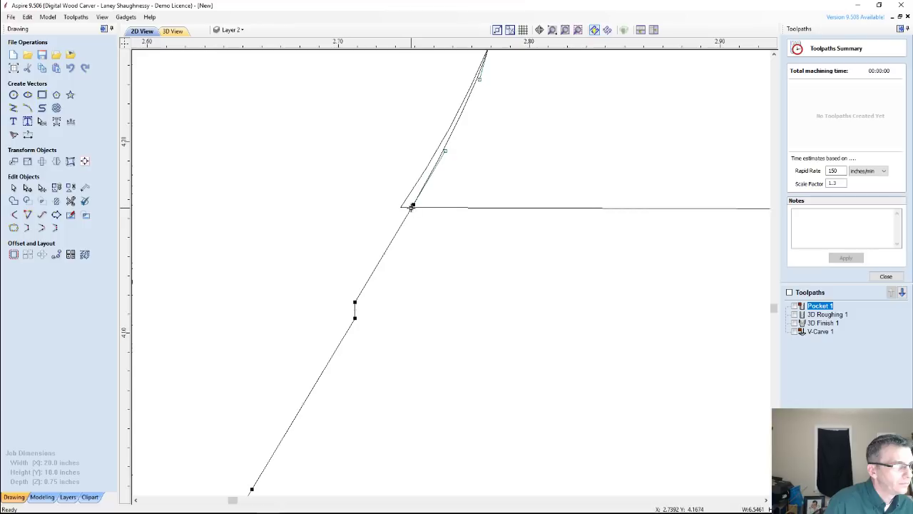
{"action": "right_click", "coordinate": [413, 204]}
{"action": "left_click", "coordinate": [441, 246]}
{"action": "scroll", "coordinate": [420, 227], "scroll_direction": "down", "scroll_amount": 10}
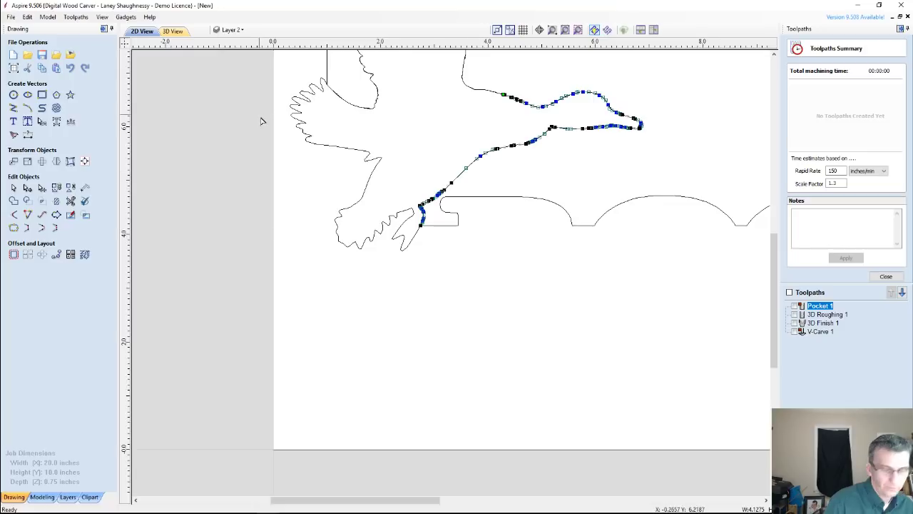
{"action": "left_click", "coordinate": [410, 171]}
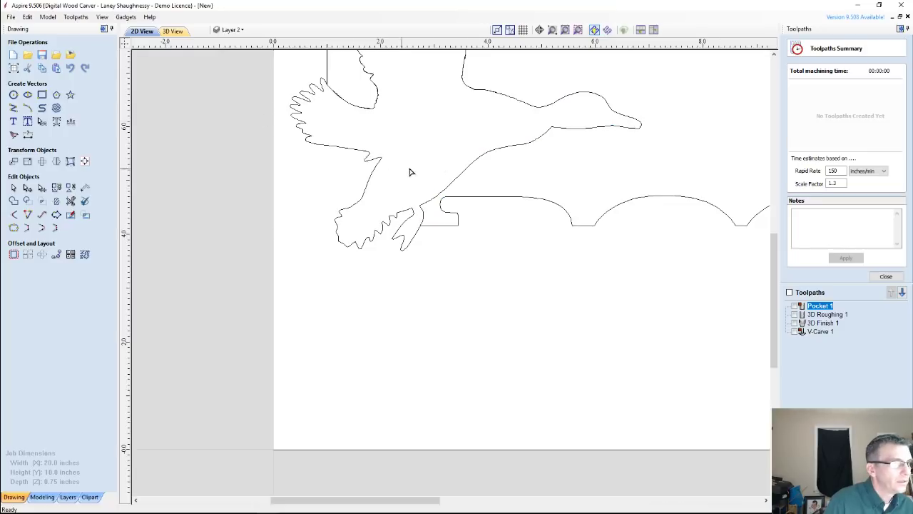
Step: Node-edit the pocket border and cut its vector at the corner node beside the duck's foot
{"action": "left_click", "coordinate": [478, 156]}
{"action": "scroll", "coordinate": [419, 226], "scroll_direction": "up", "scroll_amount": 10}
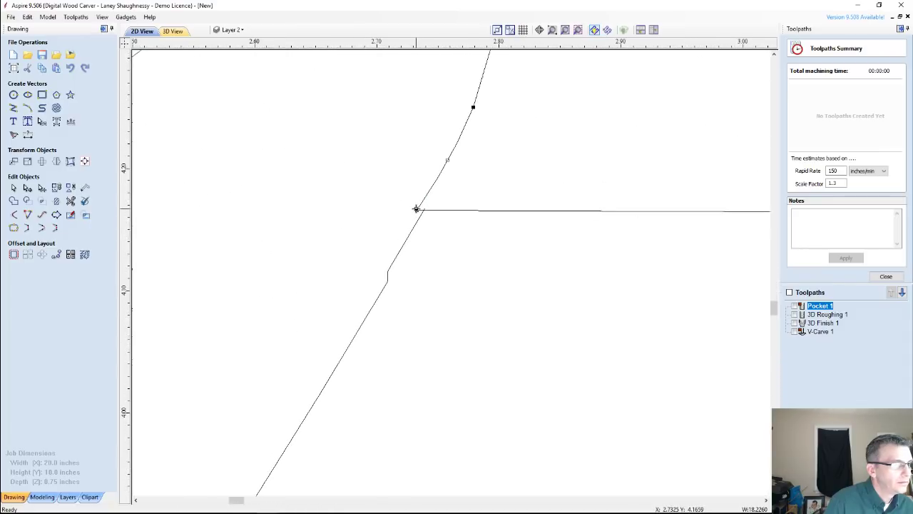
{"action": "right_click", "coordinate": [419, 212]}
{"action": "left_click", "coordinate": [431, 248]}
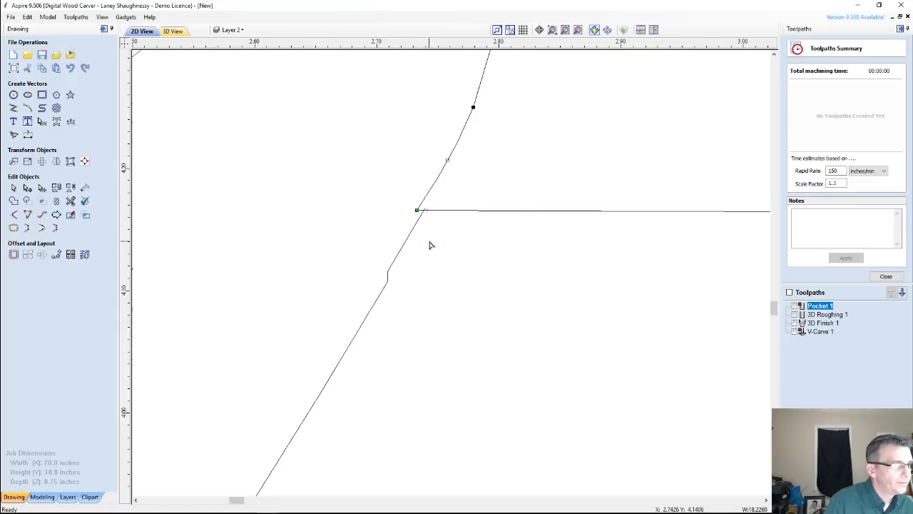
{"action": "scroll", "coordinate": [429, 243], "scroll_direction": "down", "scroll_amount": 12}
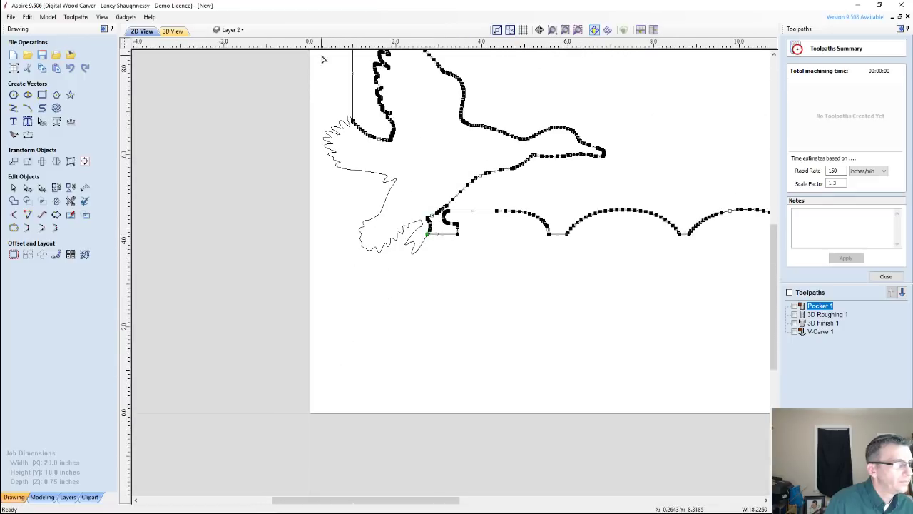
Step: Cut the pocket border's vector where its vertical edge meets the duck's tail
{"action": "scroll", "coordinate": [353, 116], "scroll_direction": "up", "scroll_amount": 4}
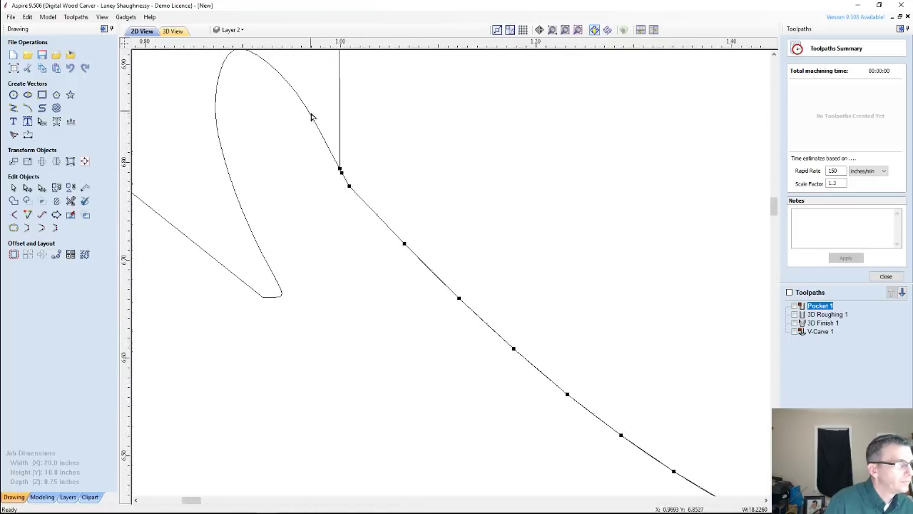
{"action": "scroll", "coordinate": [318, 147], "scroll_direction": "up", "scroll_amount": 2}
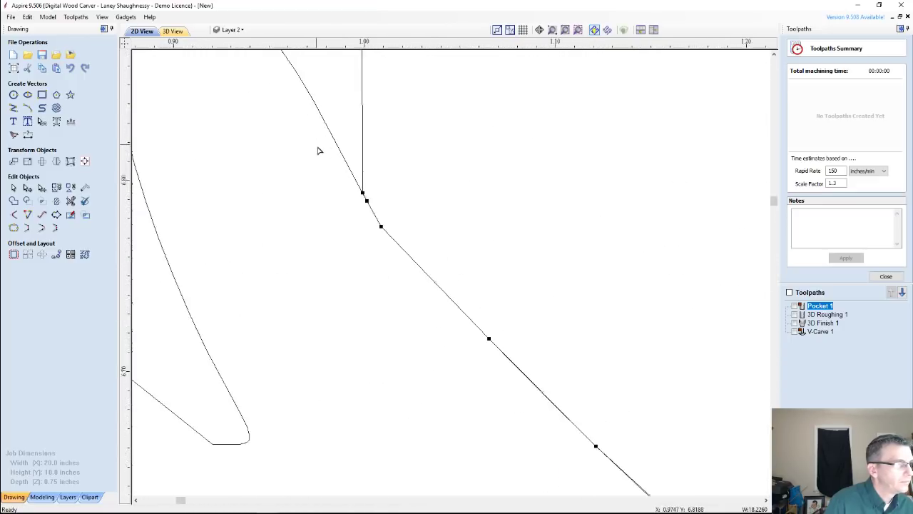
{"action": "right_click", "coordinate": [372, 204]}
{"action": "left_click", "coordinate": [401, 240]}
{"action": "scroll", "coordinate": [378, 217], "scroll_direction": "down", "scroll_amount": 1}
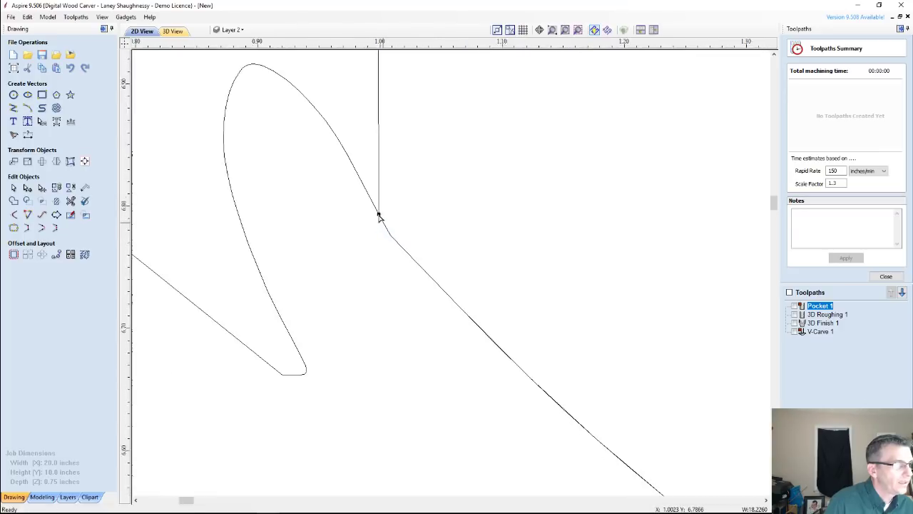
{"action": "scroll", "coordinate": [379, 216], "scroll_direction": "down", "scroll_amount": 5}
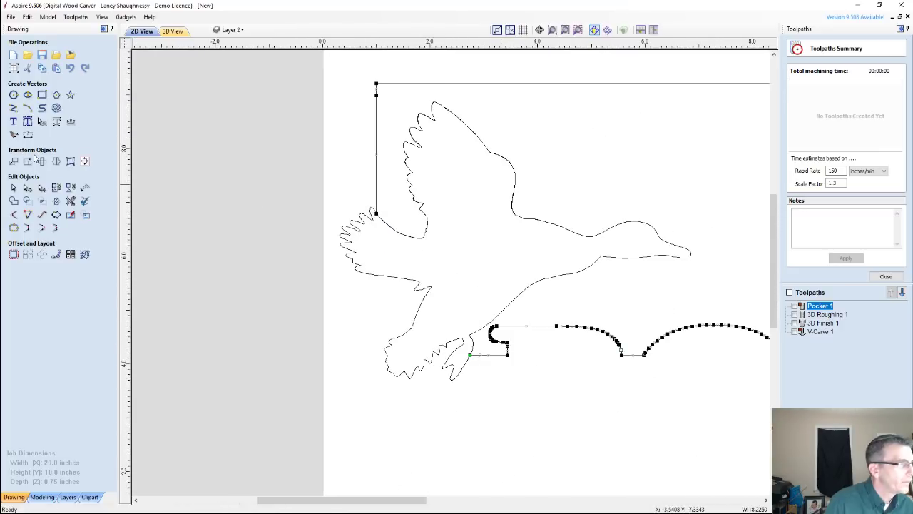
Step: Delete the duck and border sections running over the wing, head and belly, keeping the outer tail-to-foot outline
{"action": "left_click", "coordinate": [13, 187]}
{"action": "left_click", "coordinate": [415, 239]}
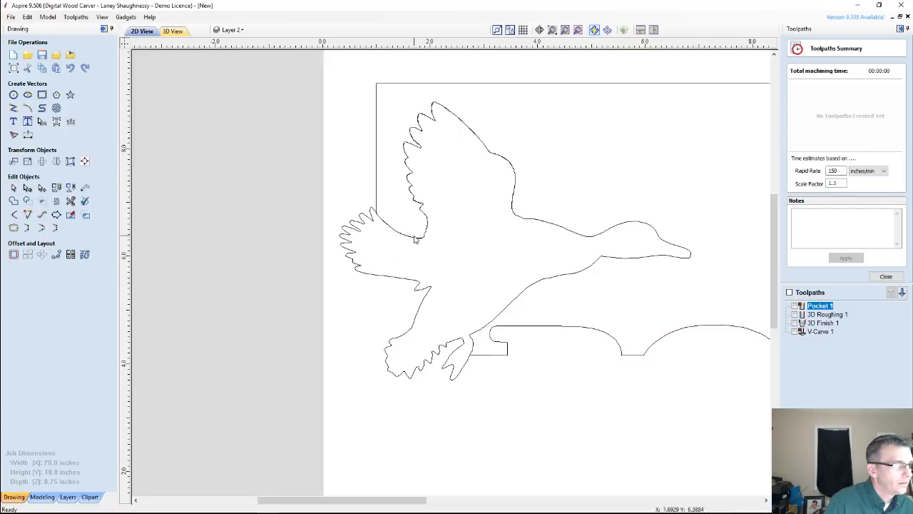
{"action": "key", "text": "Delete"}
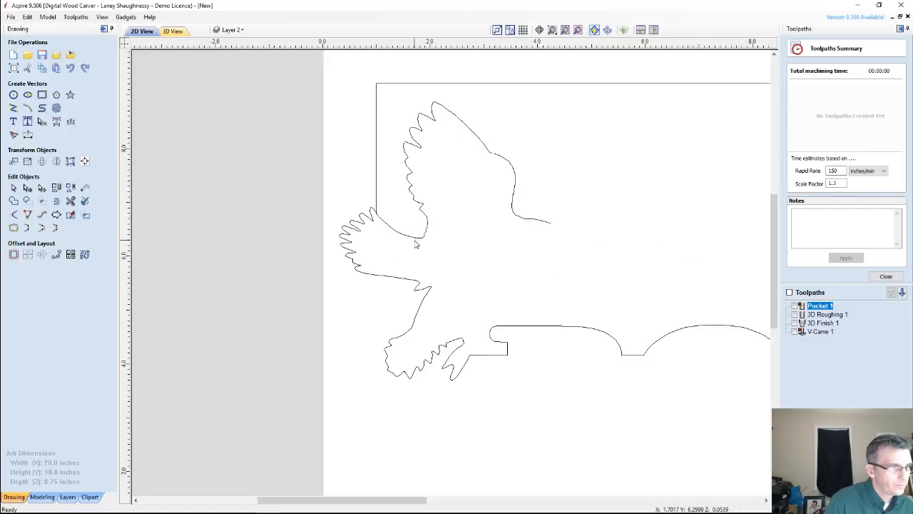
{"action": "left_click", "coordinate": [421, 211]}
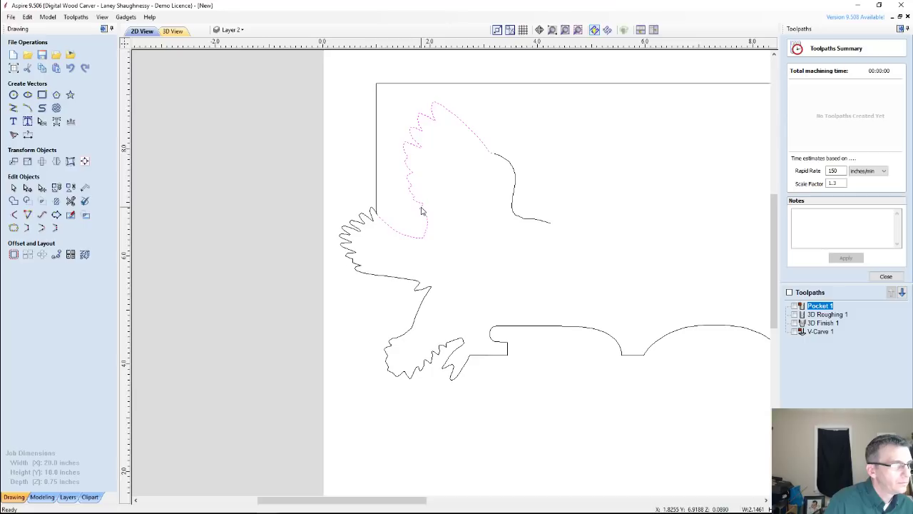
{"action": "key", "text": "Delete"}
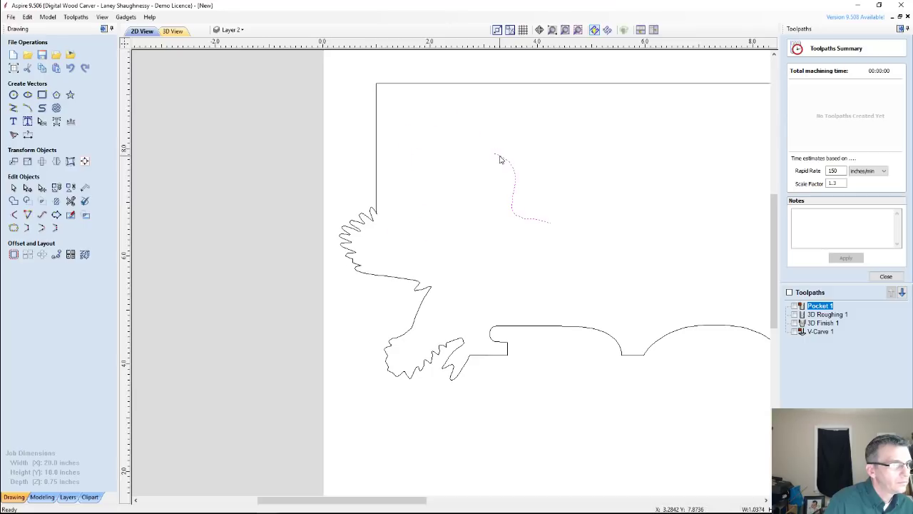
{"action": "key", "text": "Delete"}
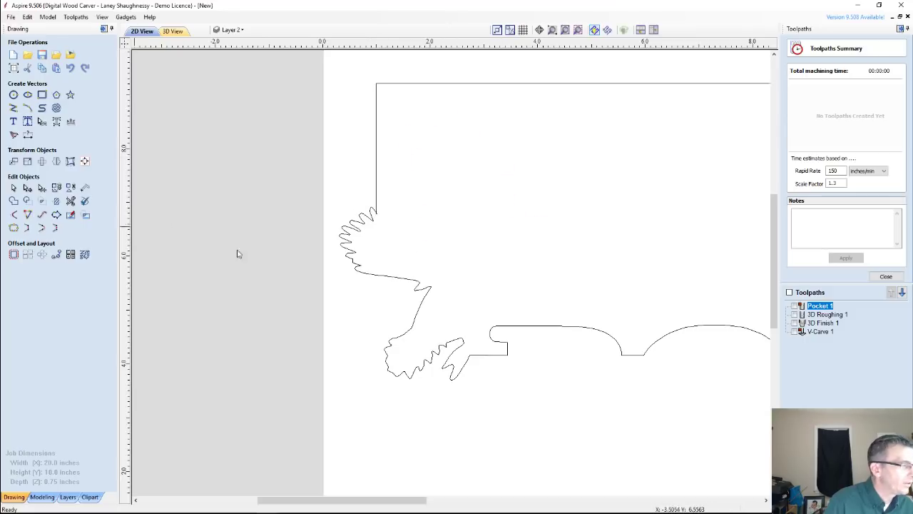
Step: Join the remaining tail-to-foot duck outline with the pocket border using Join Vectors at the .0004-inch tolerance
{"action": "scroll", "coordinate": [378, 209], "scroll_direction": "up", "scroll_amount": 10}
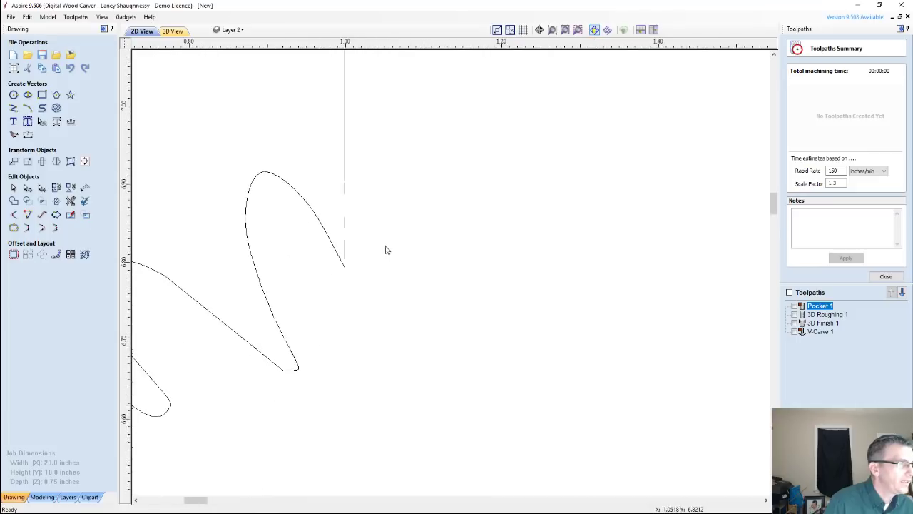
{"action": "scroll", "coordinate": [382, 250], "scroll_direction": "down", "scroll_amount": 6}
{"action": "left_click", "coordinate": [364, 246]}
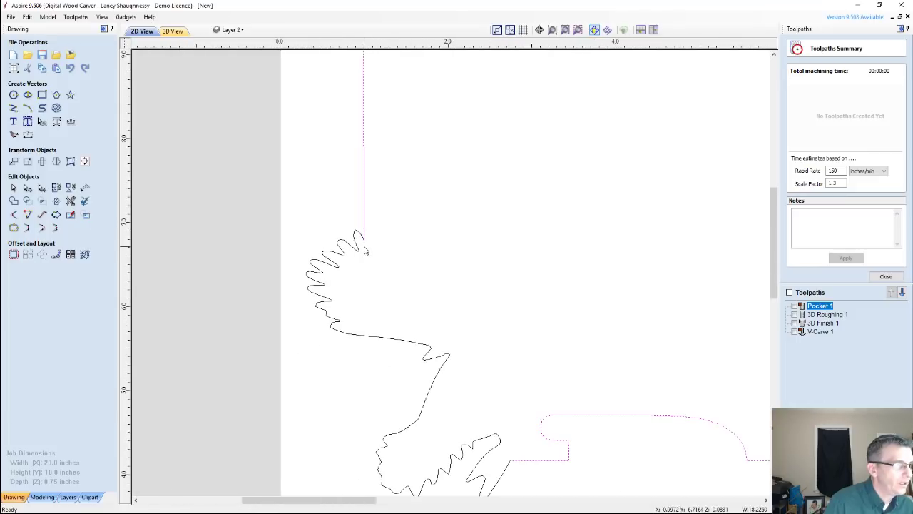
{"action": "left_click", "coordinate": [432, 388]}
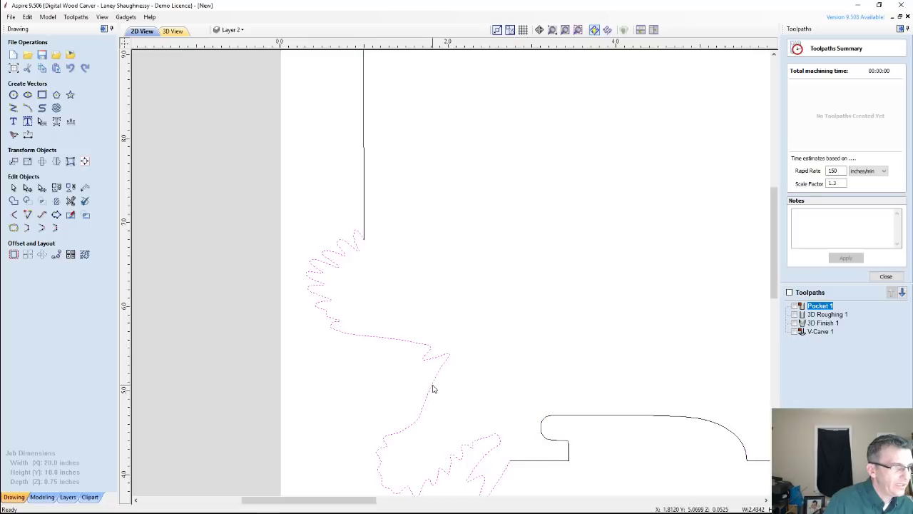
{"action": "left_click", "coordinate": [364, 211], "text": "shift"}
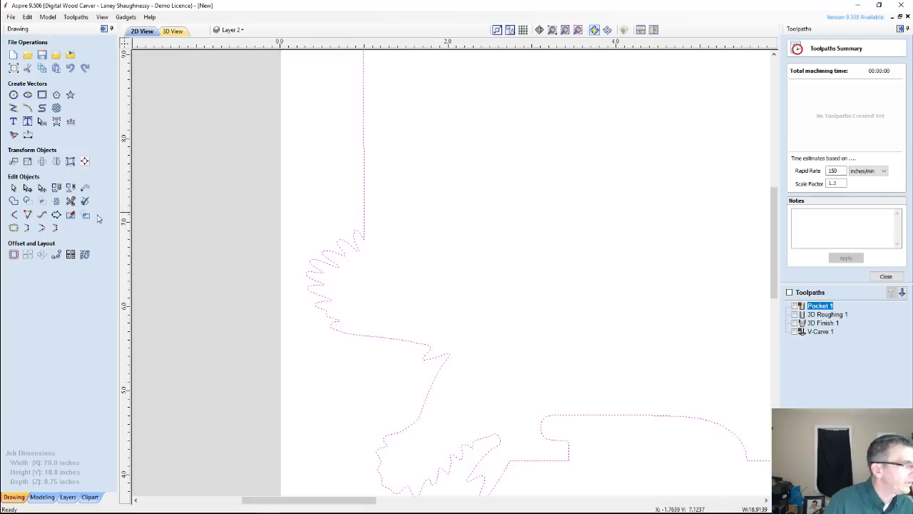
{"action": "left_click", "coordinate": [15, 227]}
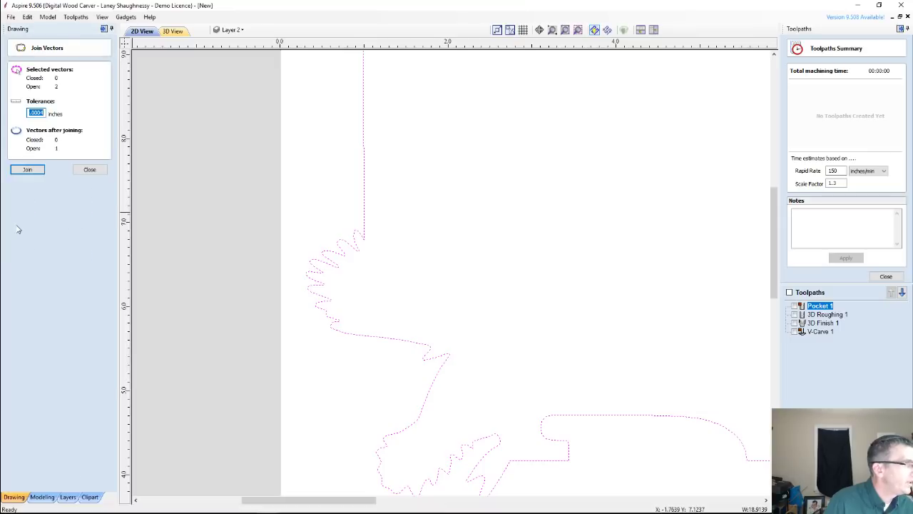
{"action": "left_click", "coordinate": [28, 171]}
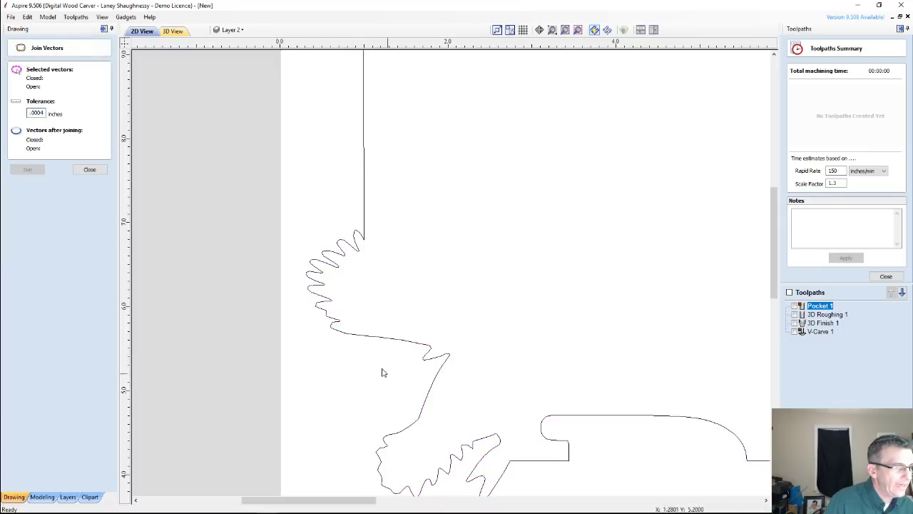
Step: Trim the short overhang where the border's horizontal edge crosses the duck's foot line
{"action": "scroll", "coordinate": [519, 476], "scroll_direction": "up", "scroll_amount": 10}
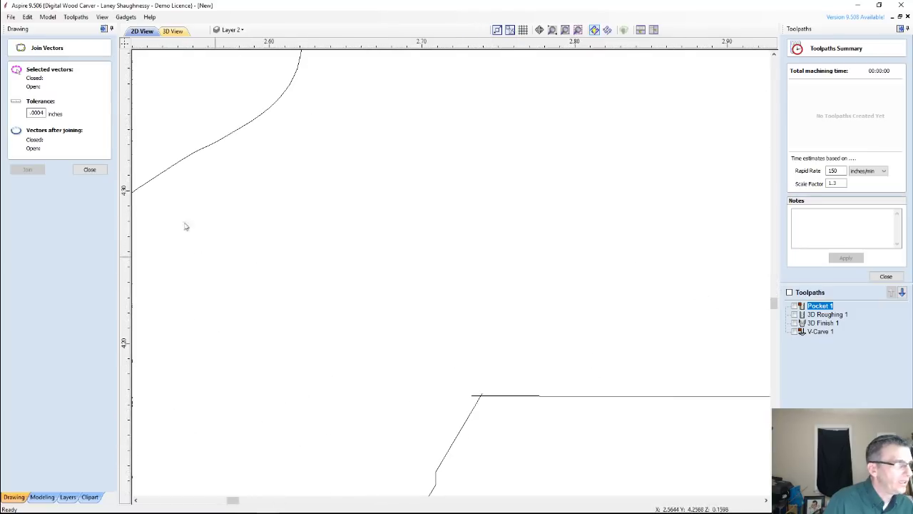
{"action": "left_click", "coordinate": [96, 172]}
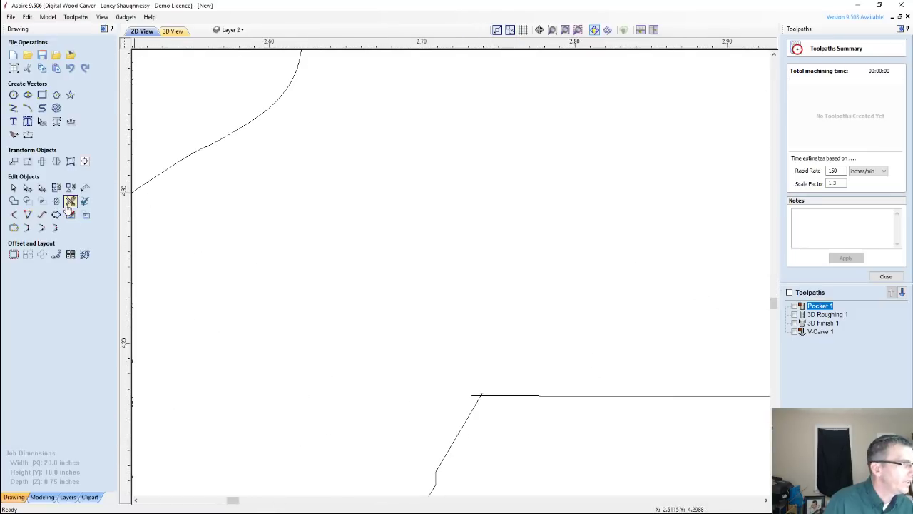
{"action": "left_click", "coordinate": [69, 202]}
{"action": "scroll", "coordinate": [430, 392], "scroll_direction": "up", "scroll_amount": 3}
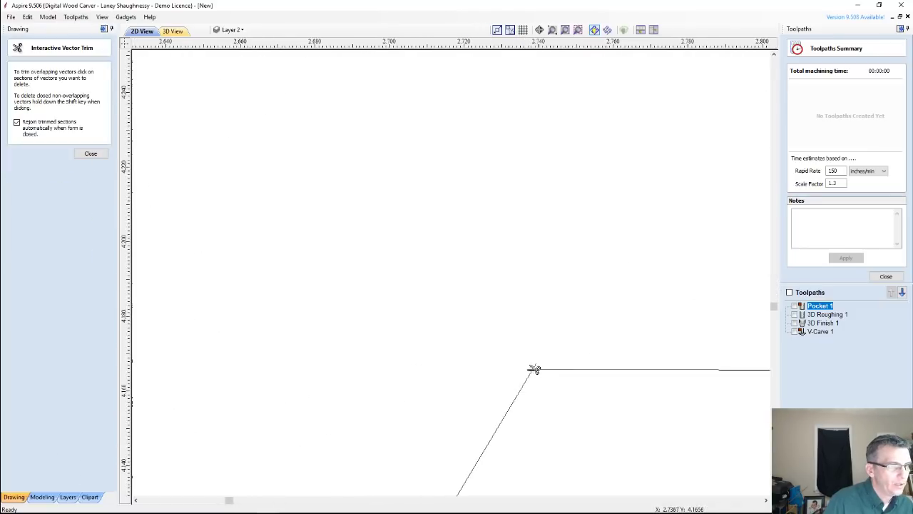
{"action": "scroll", "coordinate": [539, 362], "scroll_direction": "down", "scroll_amount": 15}
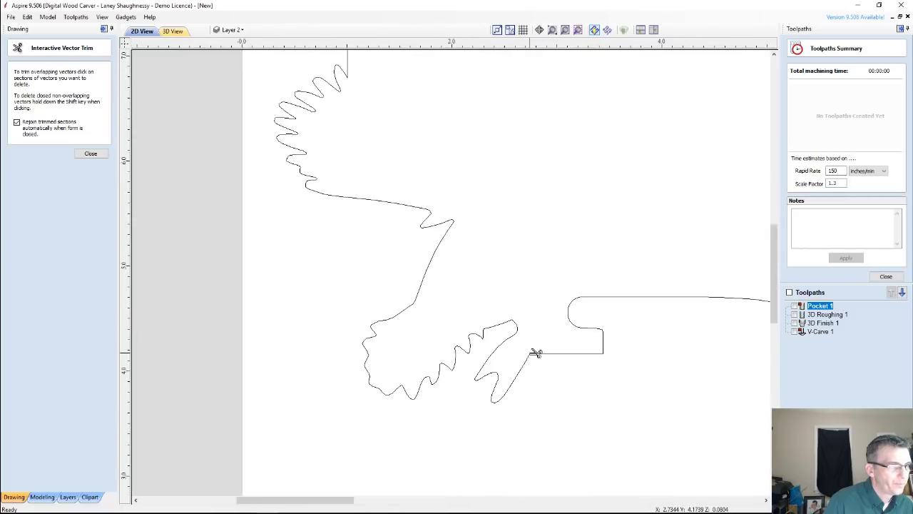
{"action": "left_click", "coordinate": [89, 153]}
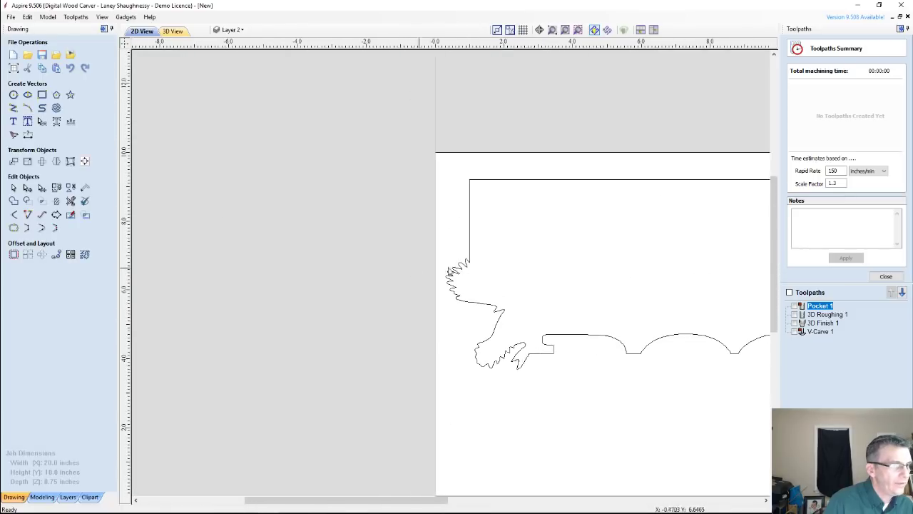
Step: Check the combined pocket border by selecting it, then hide Layer 2 and show Layer 1
{"action": "left_click", "coordinate": [468, 261]}
{"action": "scroll", "coordinate": [499, 374], "scroll_direction": "down", "scroll_amount": 4}
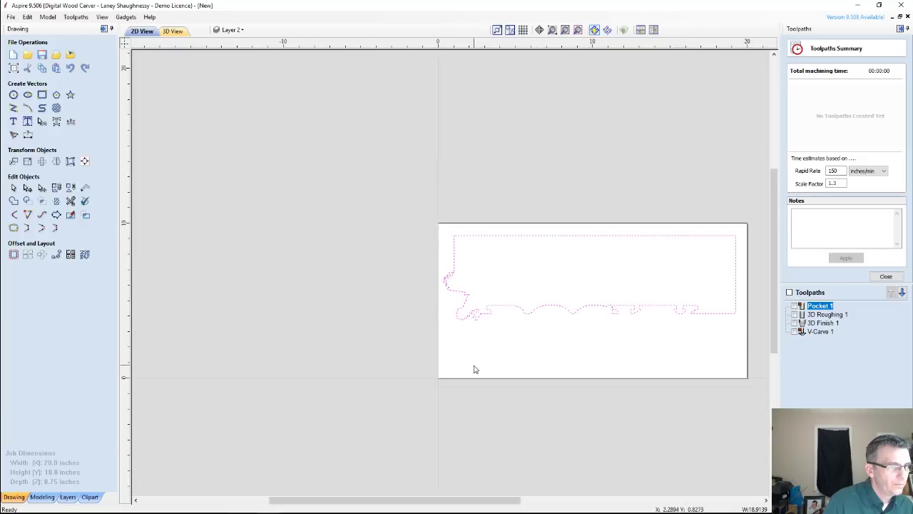
{"action": "left_click", "coordinate": [227, 30]}
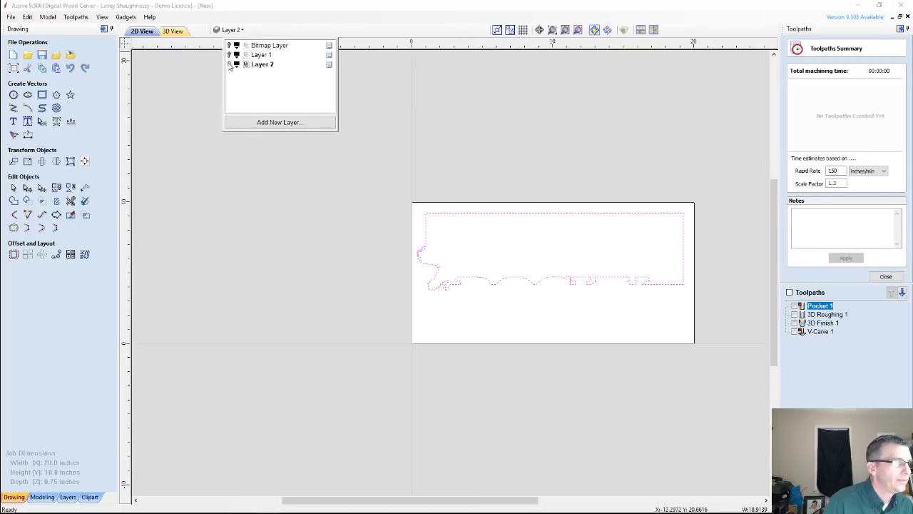
{"action": "left_click", "coordinate": [229, 64]}
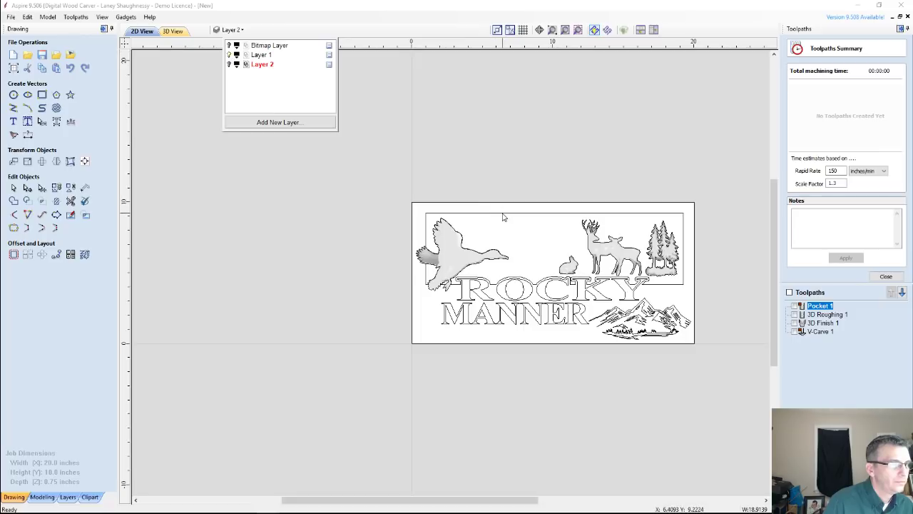
Step: Move the original pocket border and the full duck outline onto a new layer
{"action": "left_click", "coordinate": [503, 217]}
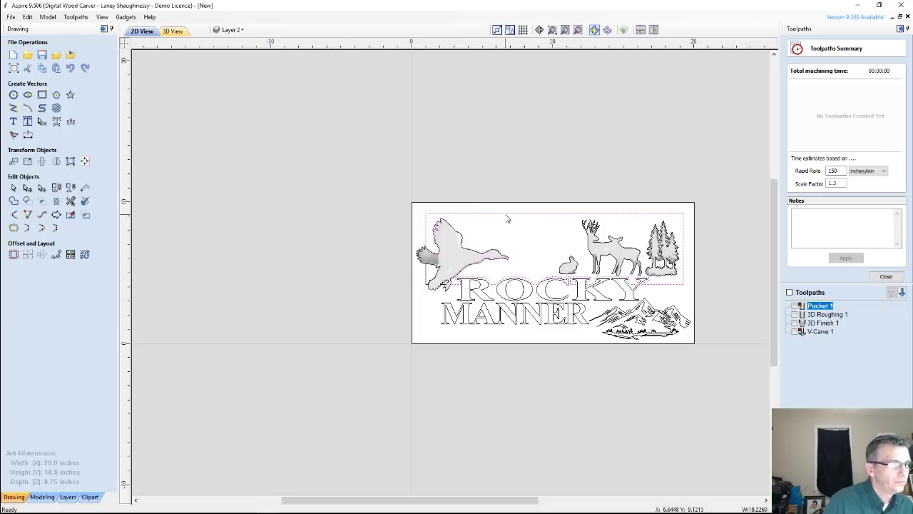
{"action": "scroll", "coordinate": [429, 275], "scroll_direction": "up", "scroll_amount": 5}
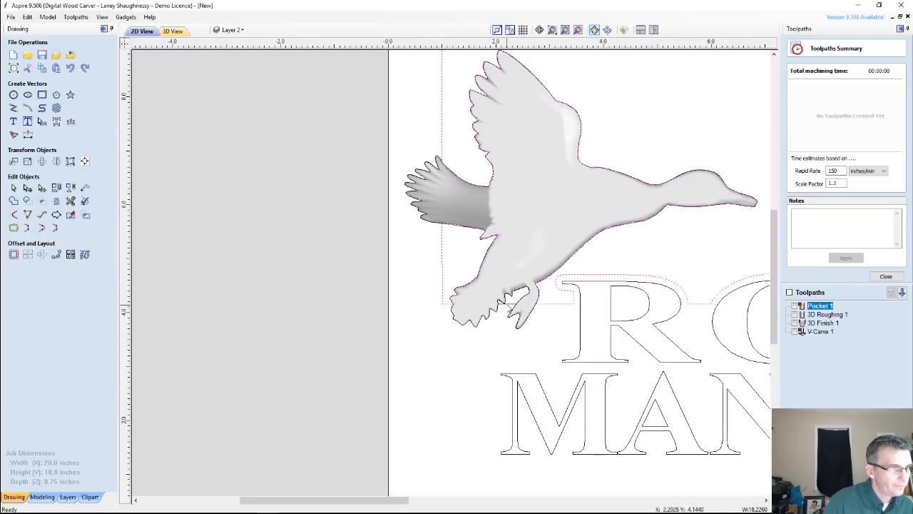
{"action": "right_click", "coordinate": [511, 305]}
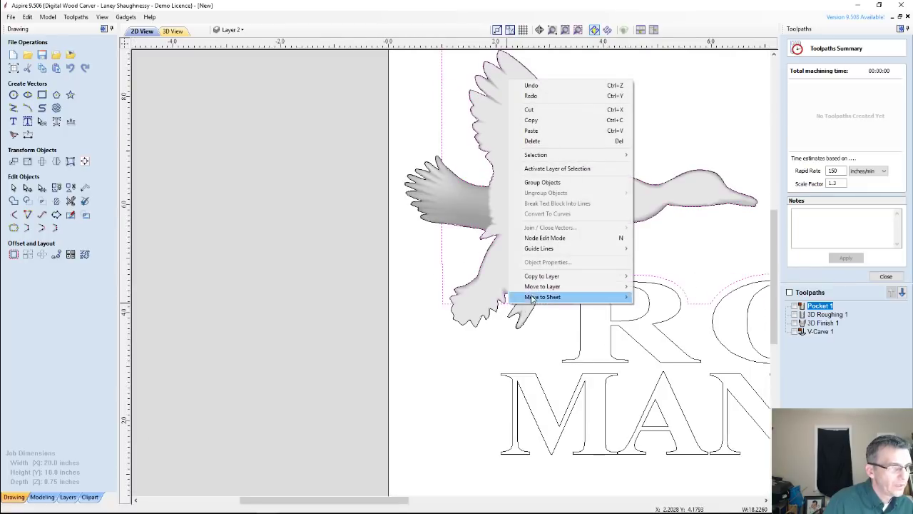
{"action": "left_click", "coordinate": [480, 325]}
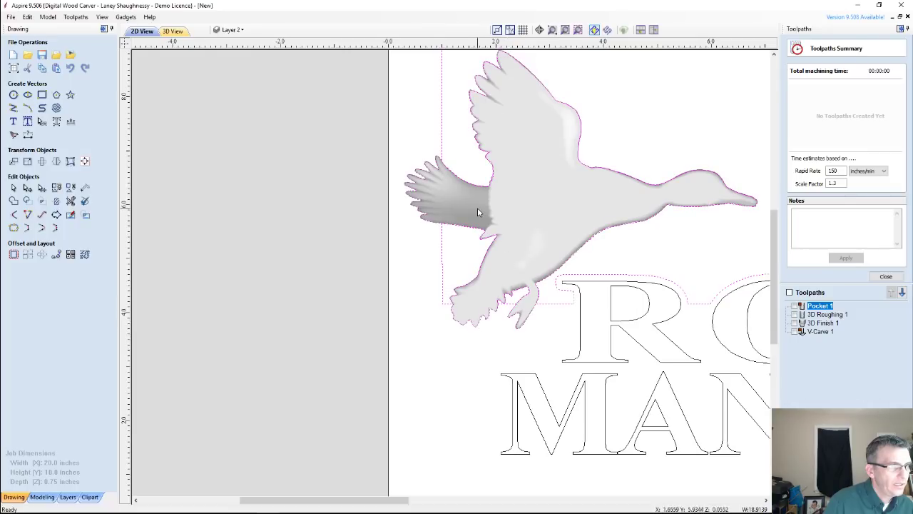
{"action": "right_click", "coordinate": [494, 173]}
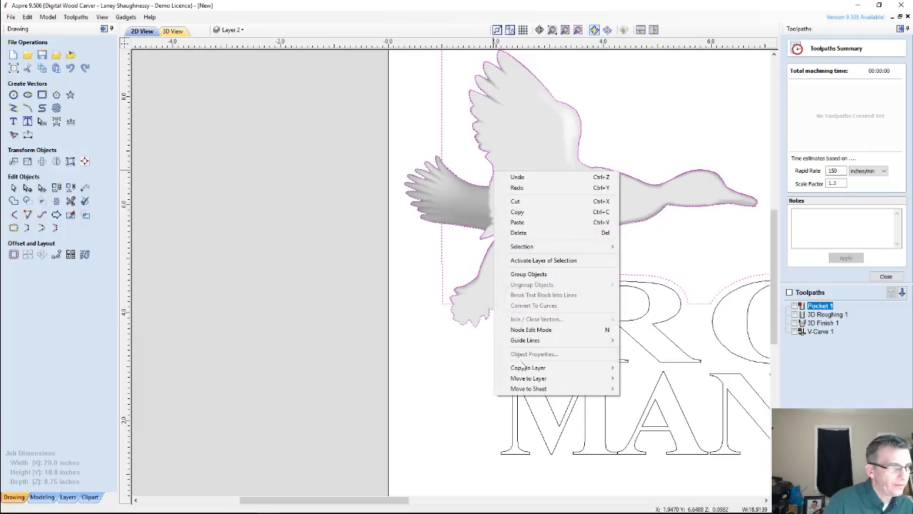
{"action": "mouse_move", "coordinate": [524, 378]}
{"action": "left_click", "coordinate": [642, 412]}
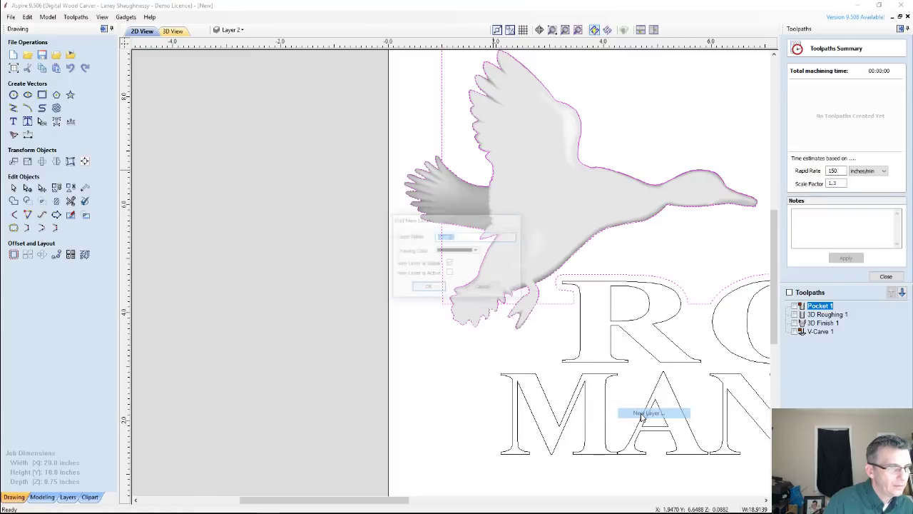
{"action": "left_click", "coordinate": [428, 288]}
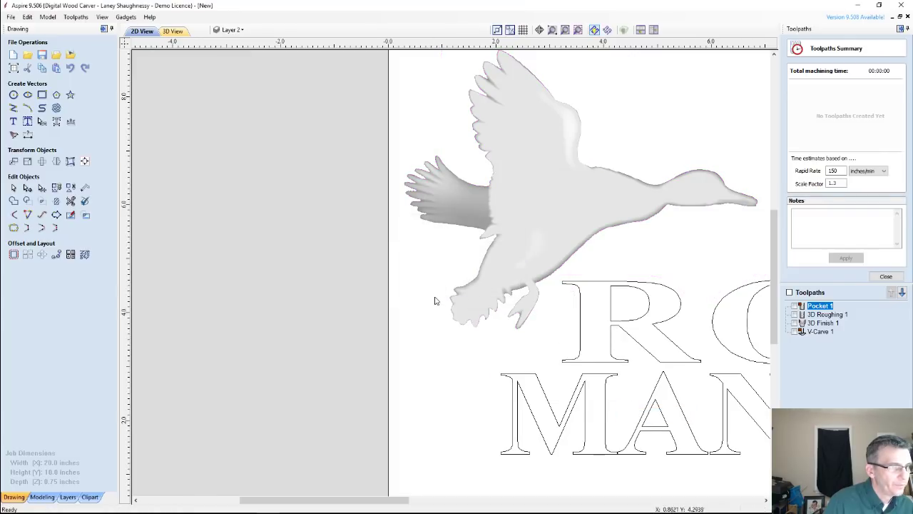
Step: Show Layer 2 with the combined pocket border, keeping Layer 3 hidden
{"action": "left_click", "coordinate": [249, 30]}
{"action": "scroll", "coordinate": [389, 244], "scroll_direction": "down", "scroll_amount": 2}
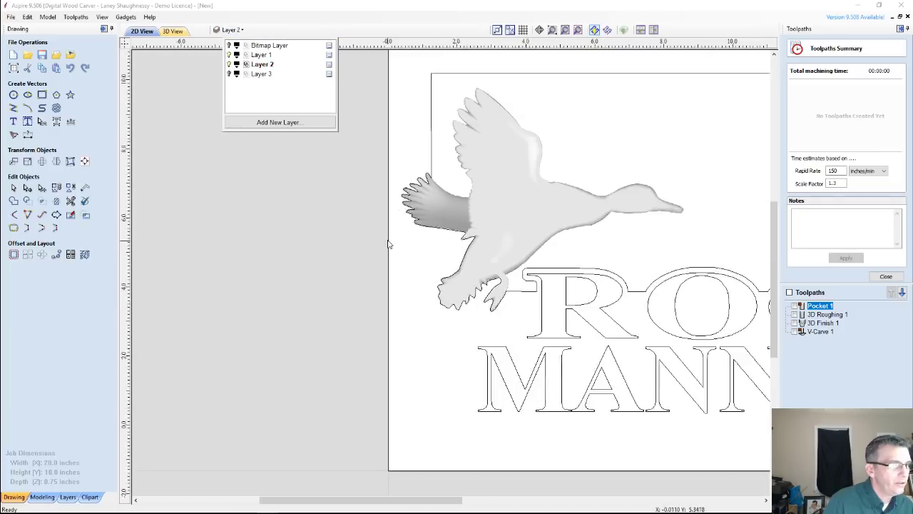
{"action": "scroll", "coordinate": [389, 244], "scroll_direction": "down", "scroll_amount": 2}
{"action": "scroll", "coordinate": [387, 279], "scroll_direction": "down", "scroll_amount": 3}
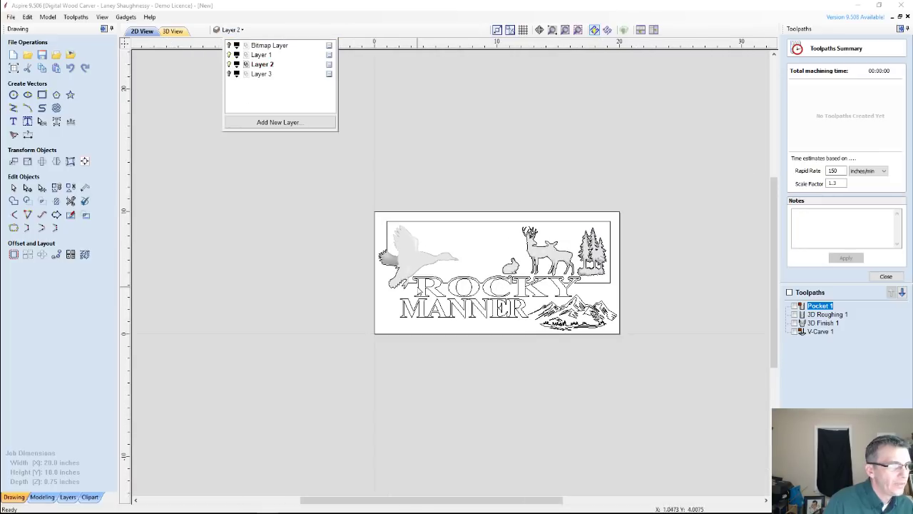
Step: With the combined border selected, calculate a second 3D finish toolpath using the tapered ball nose, Model Boundary limit and Offset strategy
{"action": "left_click", "coordinate": [819, 324]}
{"action": "left_click", "coordinate": [820, 323]}
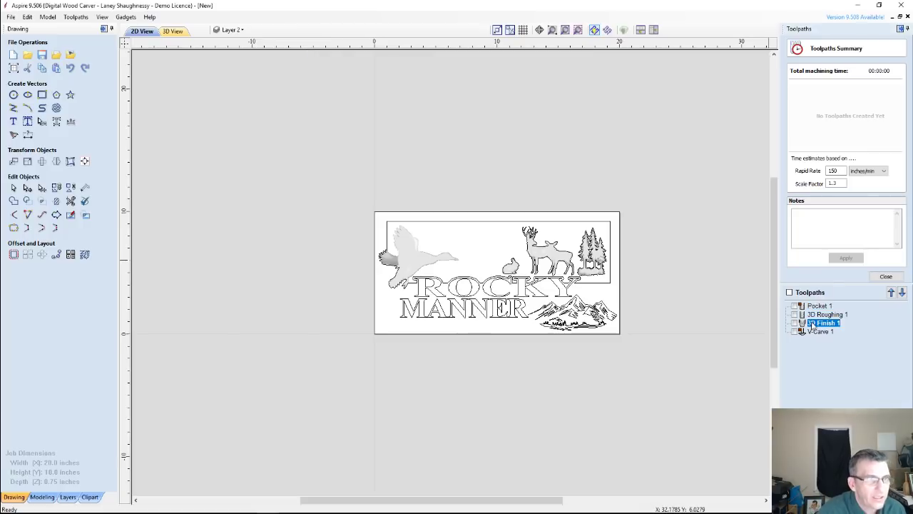
{"action": "left_click", "coordinate": [501, 224]}
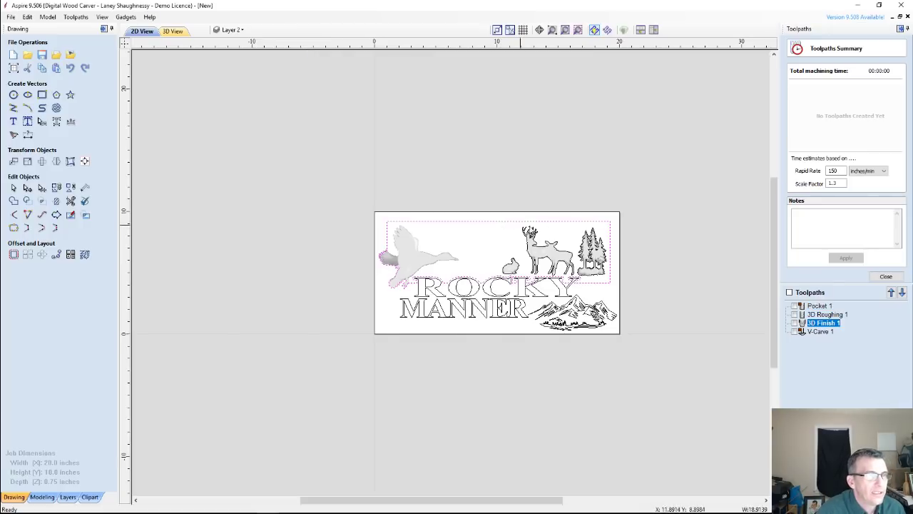
{"action": "left_click", "coordinate": [886, 277]}
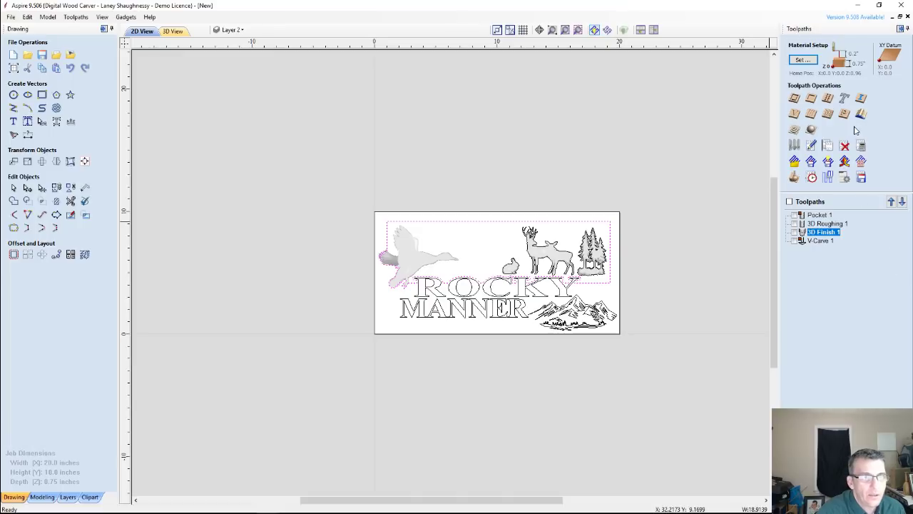
{"action": "left_click", "coordinate": [811, 129]}
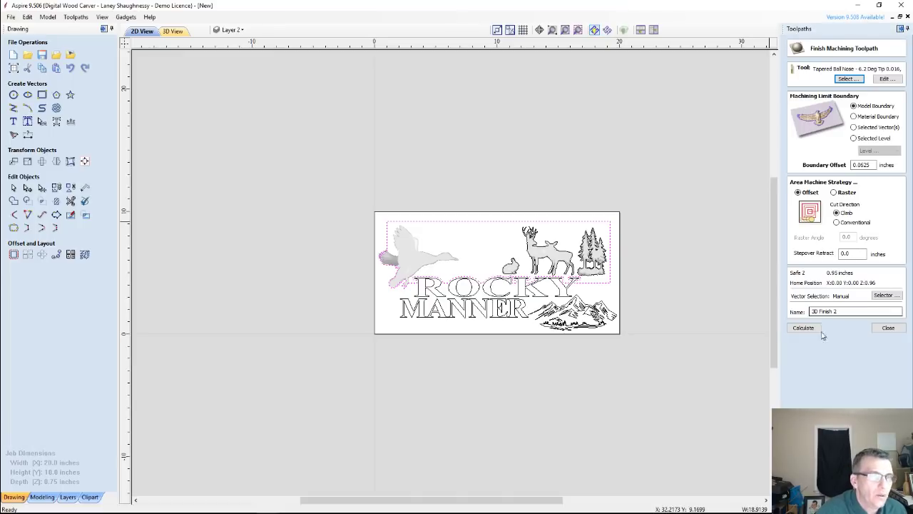
{"action": "left_click", "coordinate": [807, 327]}
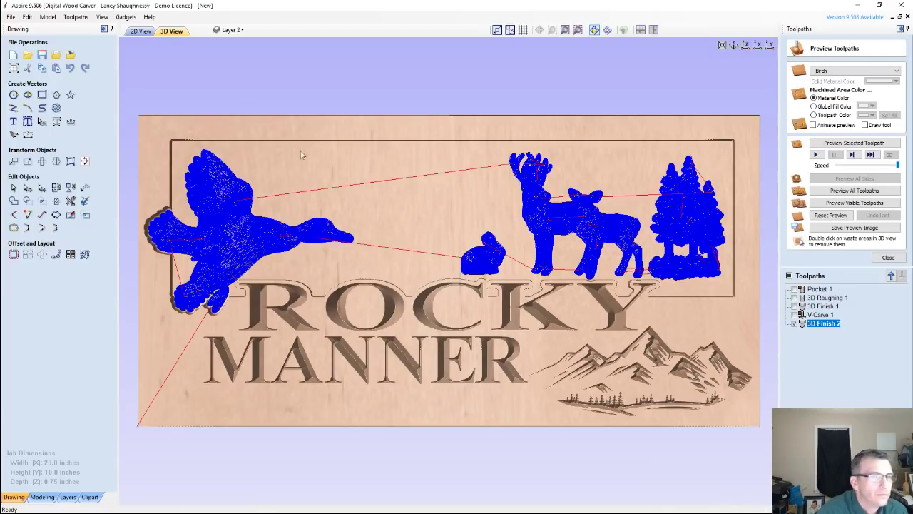
Step: Recalculate the second finish toolpath with its machining limit boundary set to Selected Vector(s)
{"action": "double_click", "coordinate": [828, 323]}
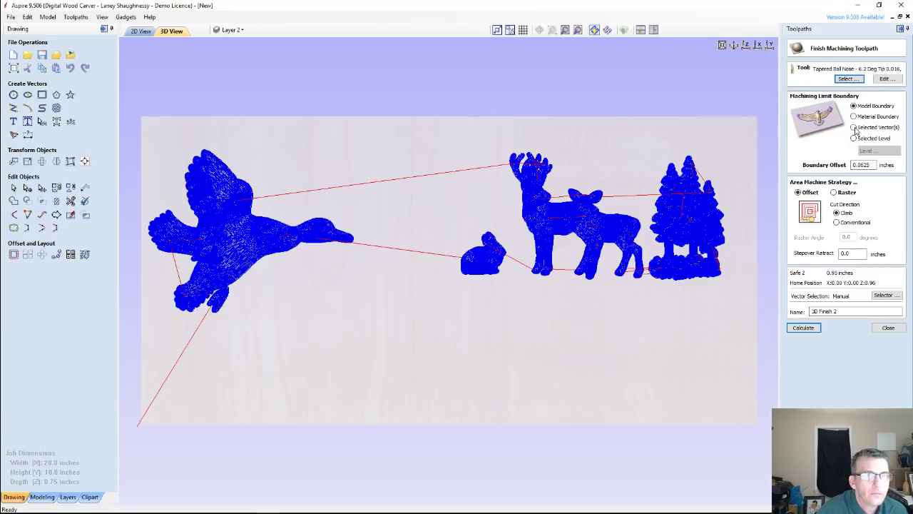
{"action": "left_click", "coordinate": [854, 127]}
{"action": "left_click", "coordinate": [804, 328]}
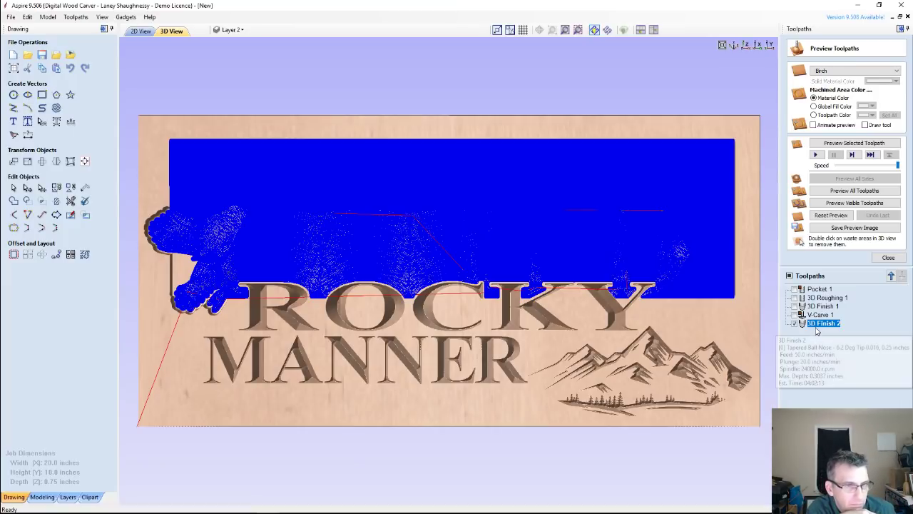
Step: Compare the machining time of 3D Finish 2 with that of Pocket 1 and 3D Finish 1 together in the toolpaths summary
{"action": "left_click", "coordinate": [879, 259]}
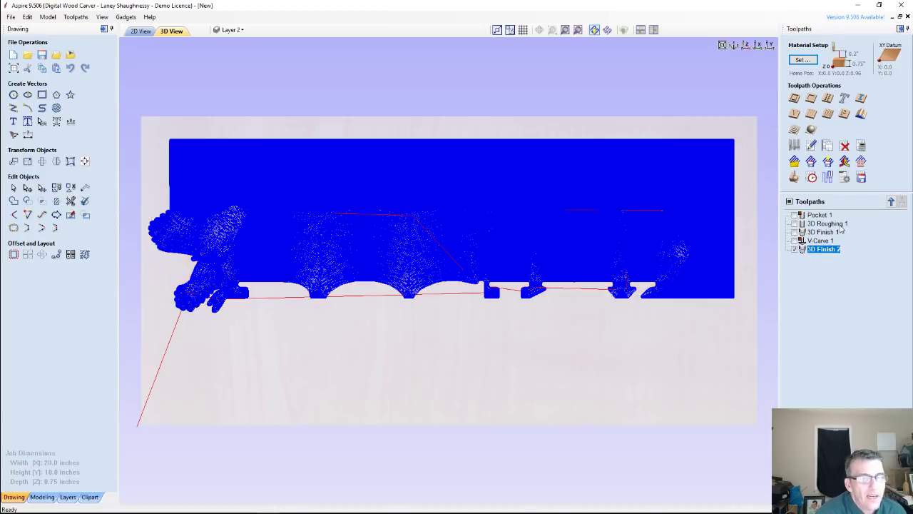
{"action": "left_click", "coordinate": [815, 180]}
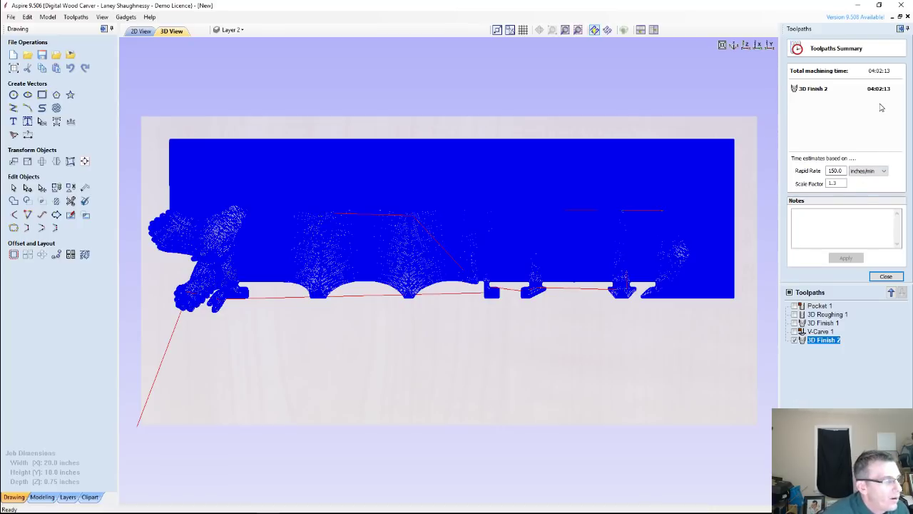
{"action": "left_click", "coordinate": [797, 341]}
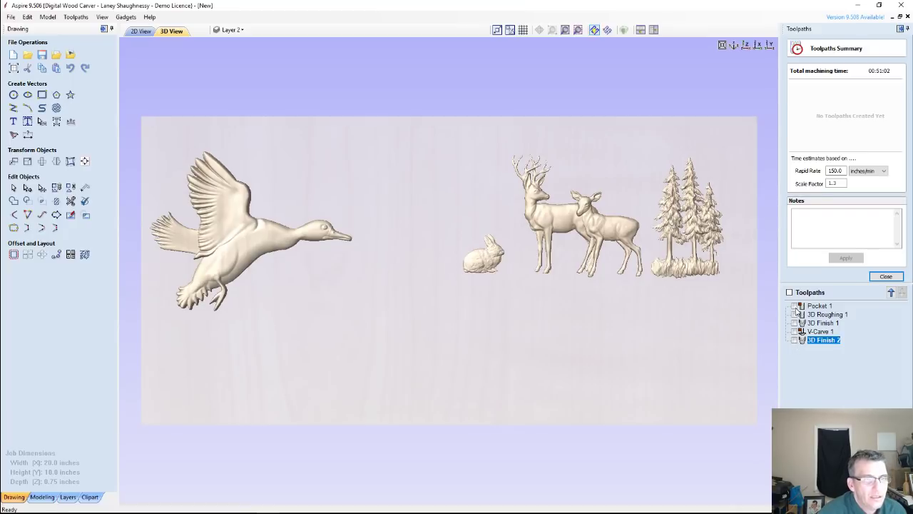
{"action": "left_click", "coordinate": [795, 307]}
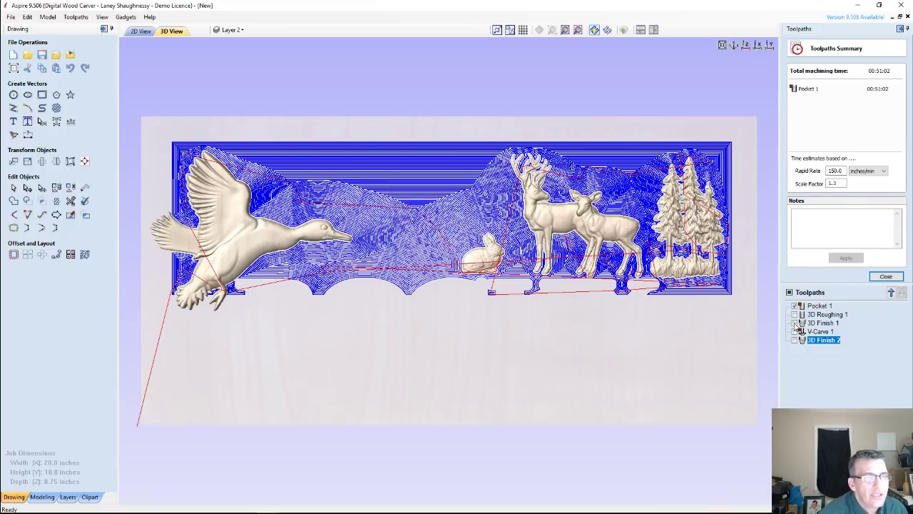
{"action": "left_click", "coordinate": [794, 323]}
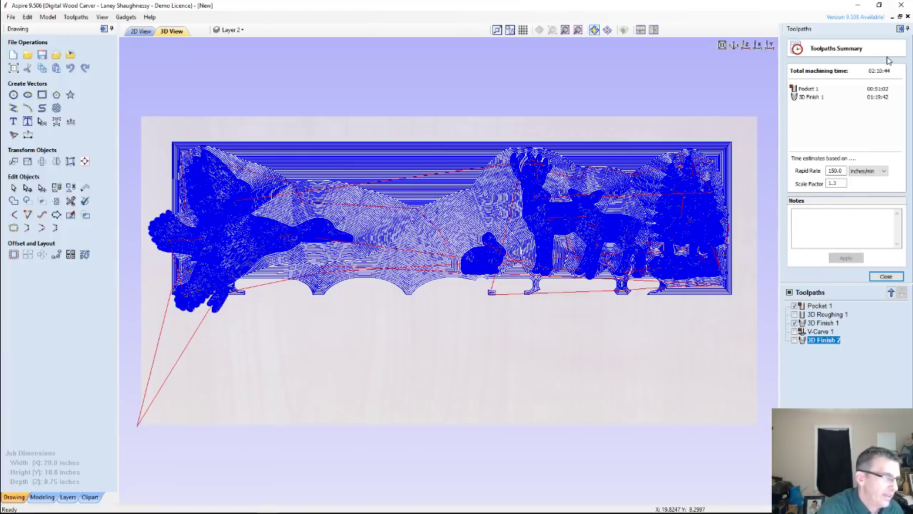
{"action": "left_click", "coordinate": [883, 276]}
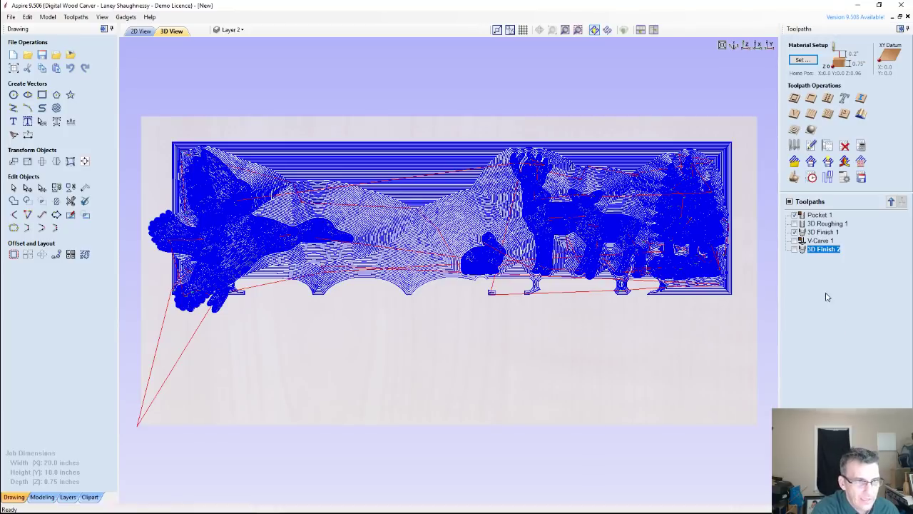
Step: Delete the 3D Finish 2 toolpath
{"action": "right_click", "coordinate": [826, 253]}
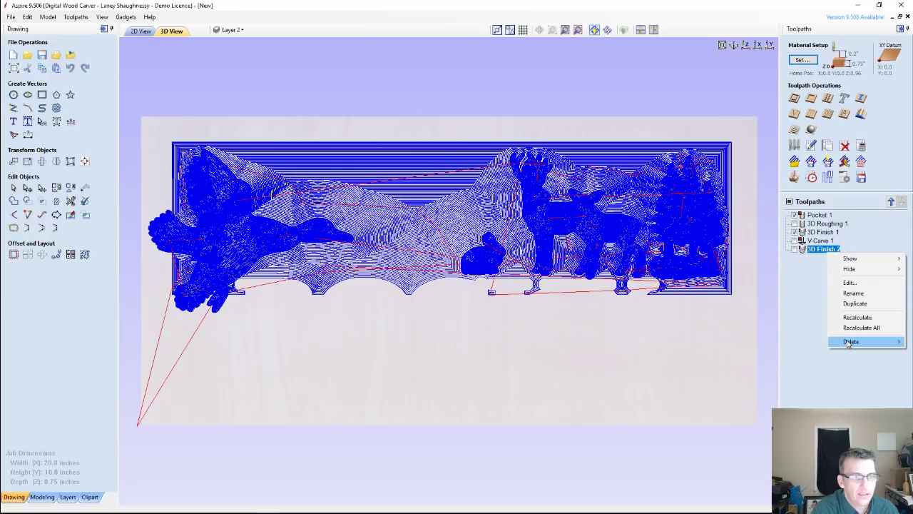
{"action": "mouse_move", "coordinate": [851, 341]}
{"action": "left_click", "coordinate": [778, 341]}
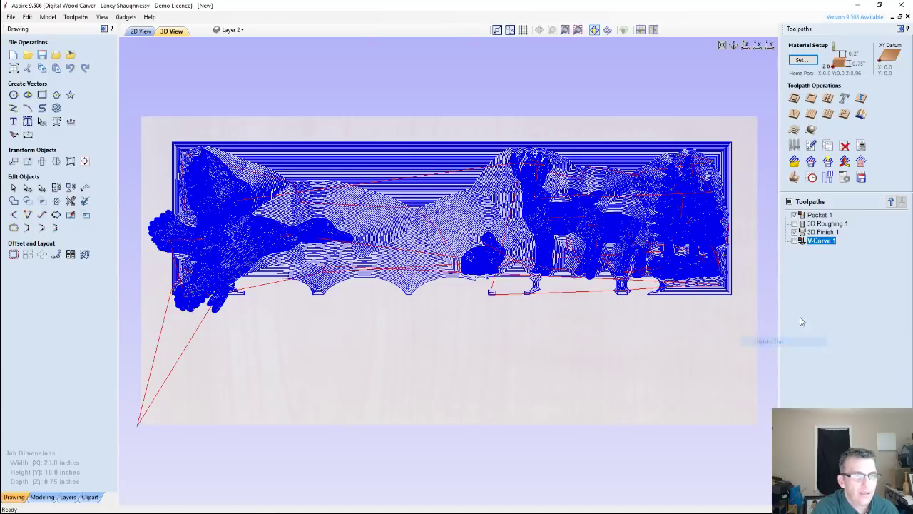
Step: Hide all toolpath lines in the 3D preview and inspect the pocket edge between the C and K of ROCKY
{"action": "left_click", "coordinate": [795, 178]}
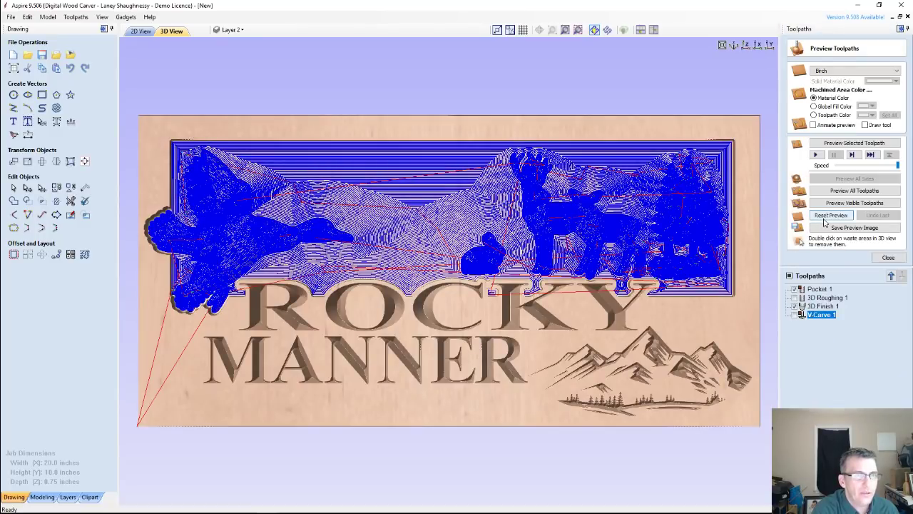
{"action": "left_click", "coordinate": [789, 276]}
{"action": "left_click_drag", "start_coordinate": [413, 392], "coordinate": [500, 311]}
{"action": "scroll", "coordinate": [497, 305], "scroll_direction": "up", "scroll_amount": 2}
{"action": "scroll", "coordinate": [499, 304], "scroll_direction": "up", "scroll_amount": 5}
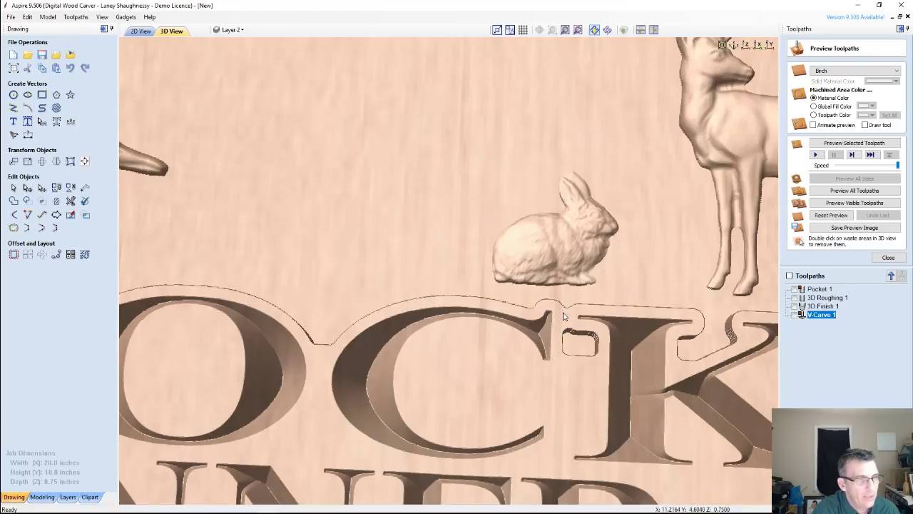
Step: In the 2D view, node-edit the border between C and K, nudging the arc around the K's serif about 0.05 inch right
{"action": "left_click", "coordinate": [140, 31]}
{"action": "scroll", "coordinate": [465, 251], "scroll_direction": "up", "scroll_amount": 5}
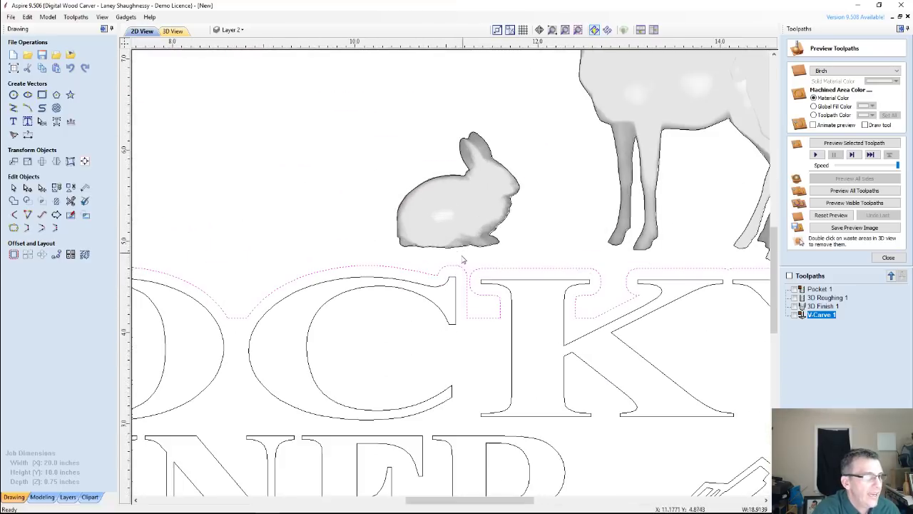
{"action": "scroll", "coordinate": [463, 260], "scroll_direction": "up", "scroll_amount": 4}
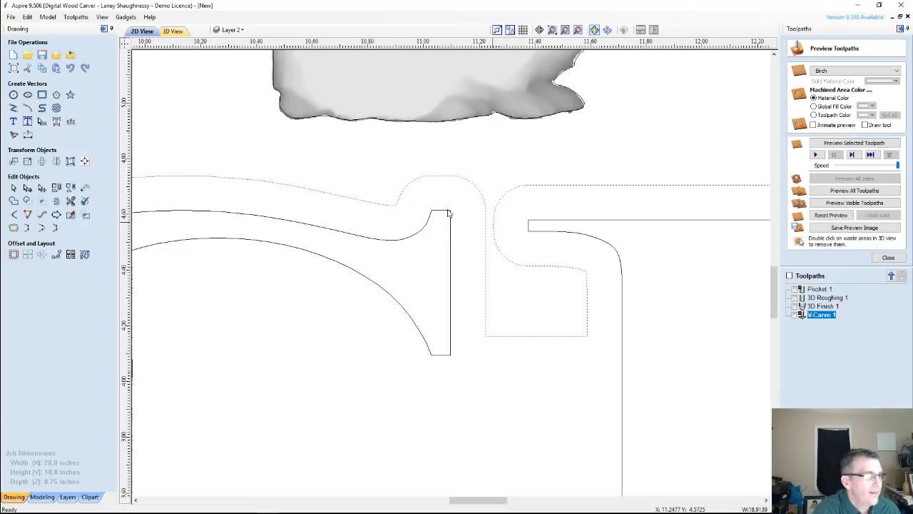
{"action": "left_click", "coordinate": [27, 187]}
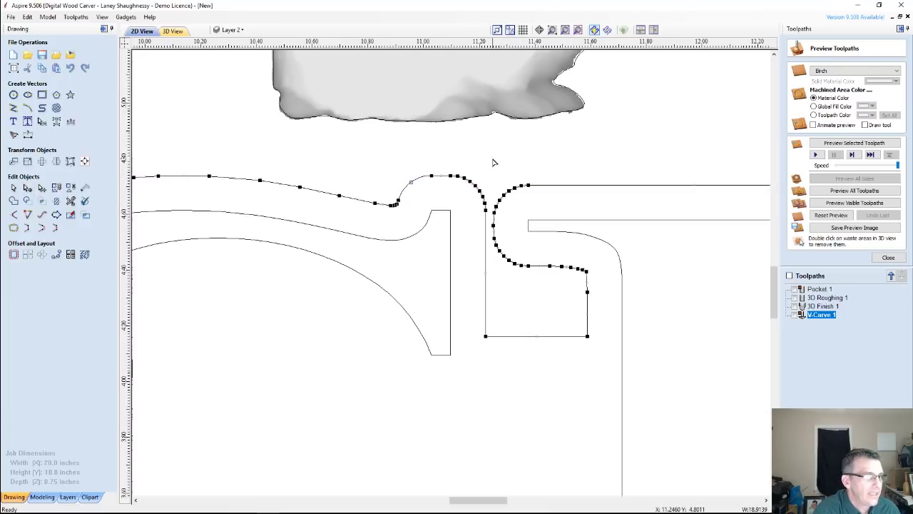
{"action": "left_click_drag", "start_coordinate": [492, 160], "coordinate": [540, 284]}
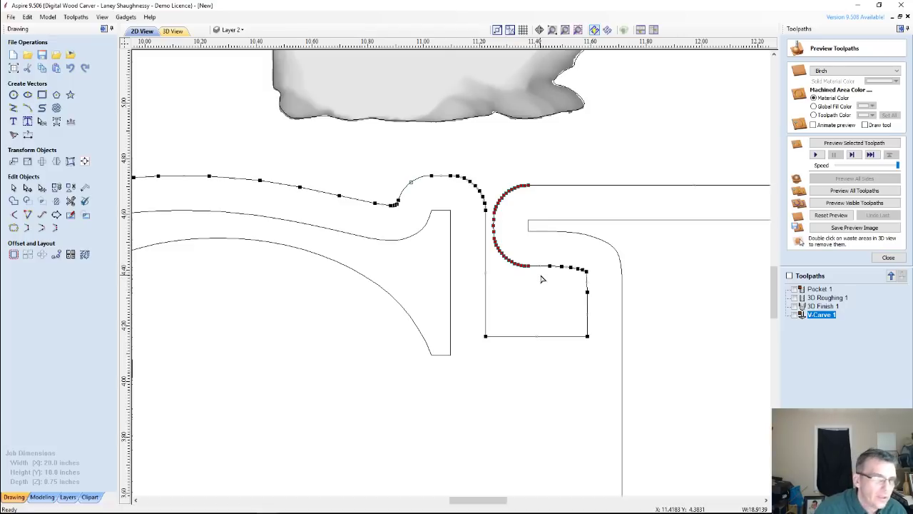
{"action": "key", "text": "Right"}
{"action": "key", "text": "Right"}
{"action": "key", "text": "Right"}
{"action": "key", "text": "Right"}
{"action": "key", "text": "Right"}
{"action": "key", "text": "Right"}
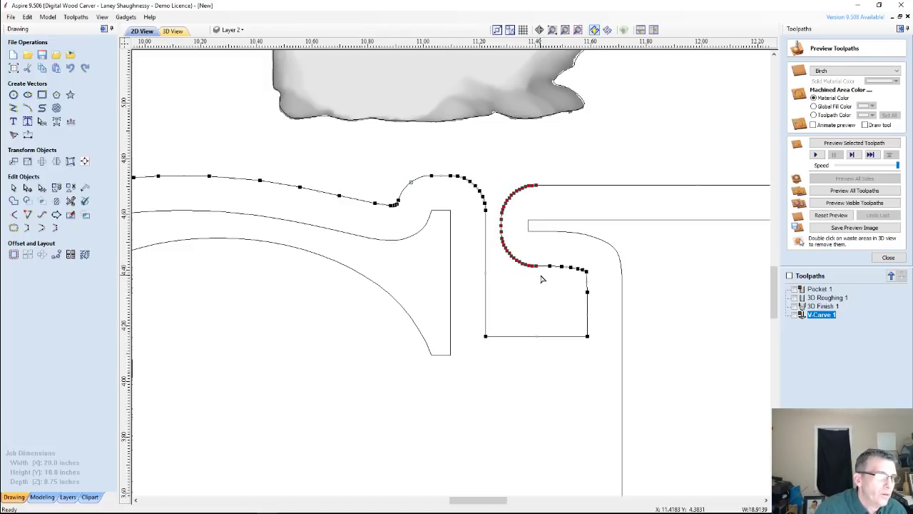
{"action": "key", "text": "Right"}
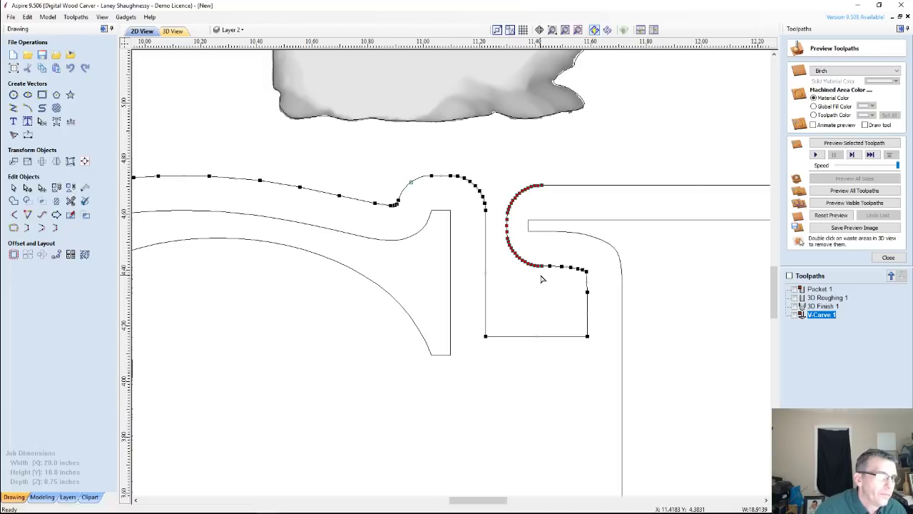
Step: Nudge the border nodes beside the C's upper serif about 0.03 inch left to widen the gap, then finish node editing
{"action": "left_click_drag", "start_coordinate": [443, 164], "coordinate": [497, 364]}
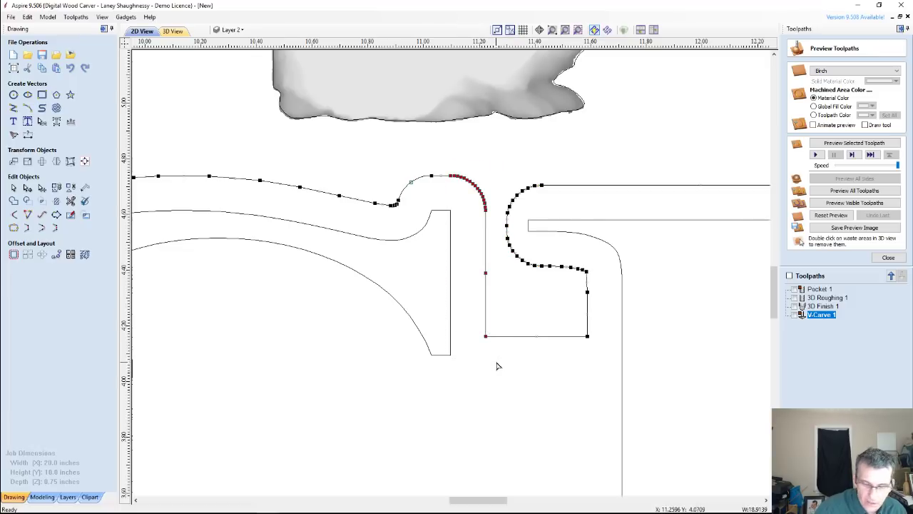
{"action": "key", "text": "Left"}
{"action": "key", "text": "Left"}
{"action": "key", "text": "Left"}
{"action": "key", "text": "Left"}
{"action": "key", "text": "Left"}
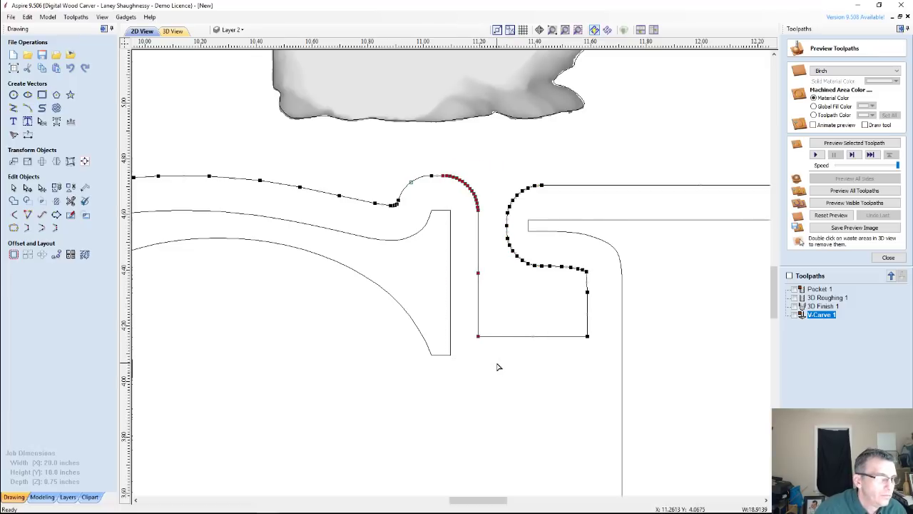
{"action": "key", "text": "Left"}
{"action": "key", "text": "Escape"}
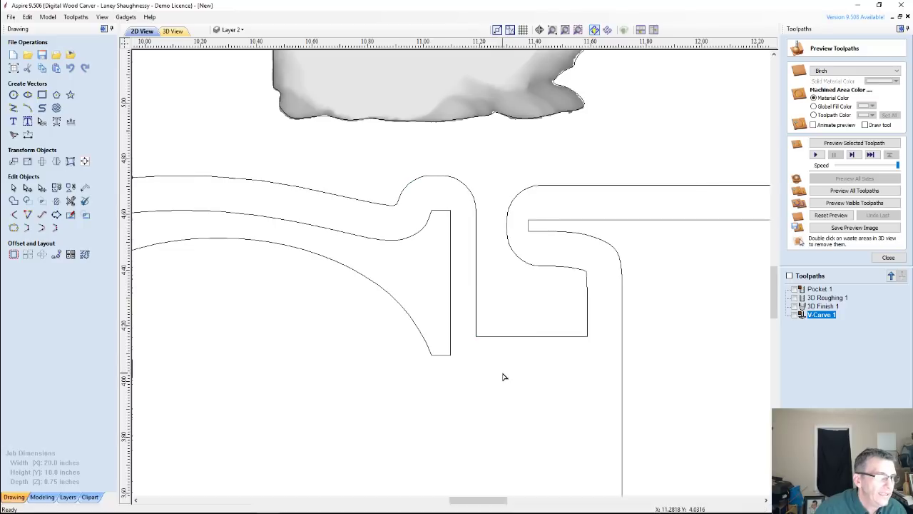
Step: Recalculate all toolpaths and inspect the new pocket toolpath in the gap between the C and K of ROCKY
{"action": "scroll", "coordinate": [504, 368], "scroll_direction": "down", "scroll_amount": 4}
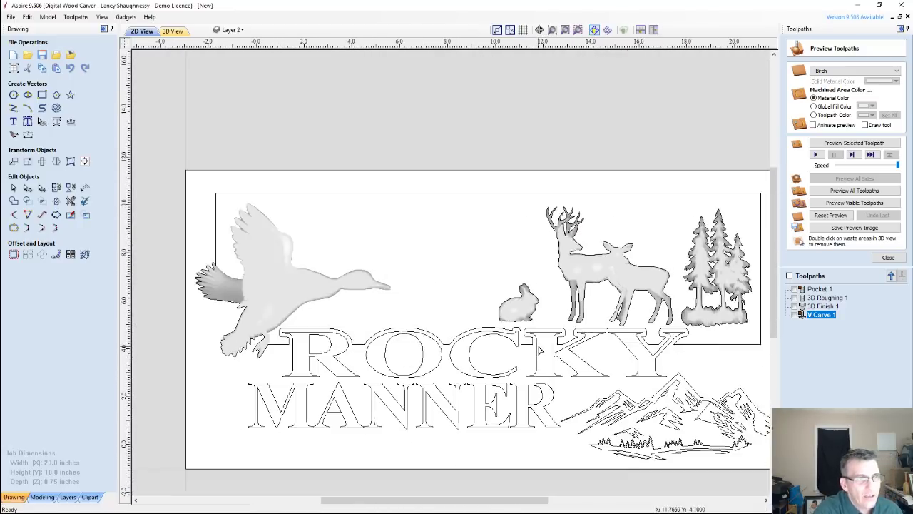
{"action": "scroll", "coordinate": [540, 350], "scroll_direction": "down", "scroll_amount": 1}
{"action": "left_click", "coordinate": [888, 258]}
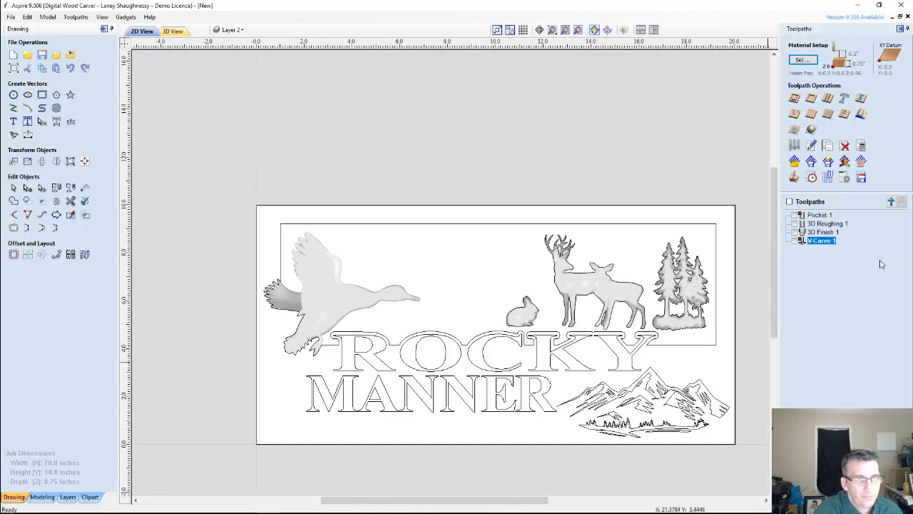
{"action": "left_click", "coordinate": [862, 145]}
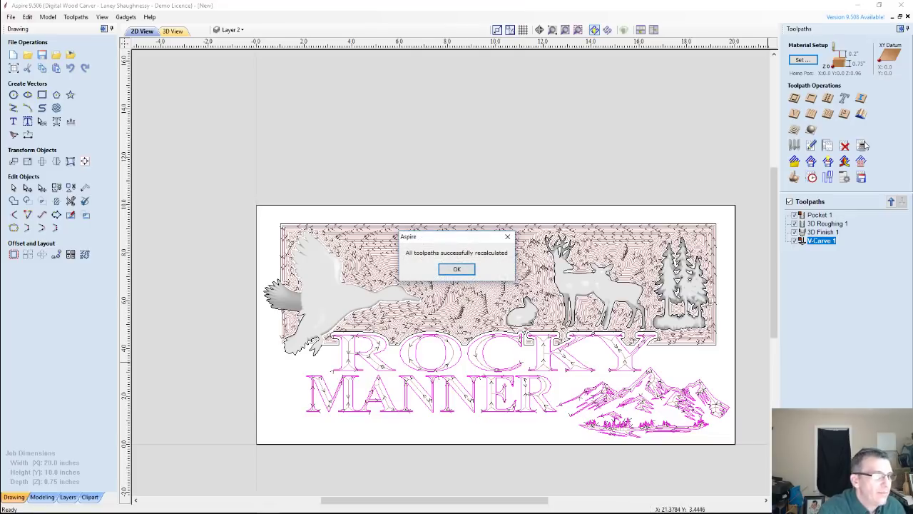
{"action": "left_click", "coordinate": [457, 269]}
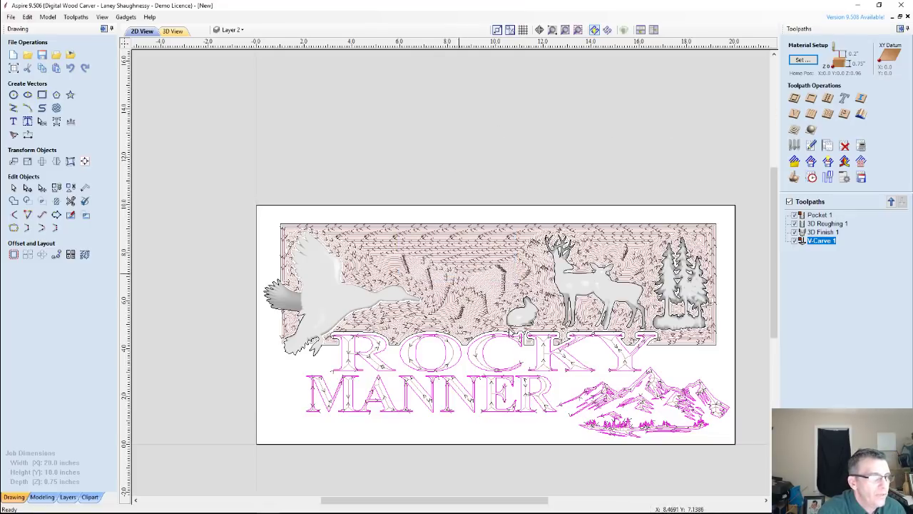
{"action": "scroll", "coordinate": [540, 353], "scroll_direction": "up", "scroll_amount": 3}
{"action": "scroll", "coordinate": [541, 353], "scroll_direction": "up", "scroll_amount": 3}
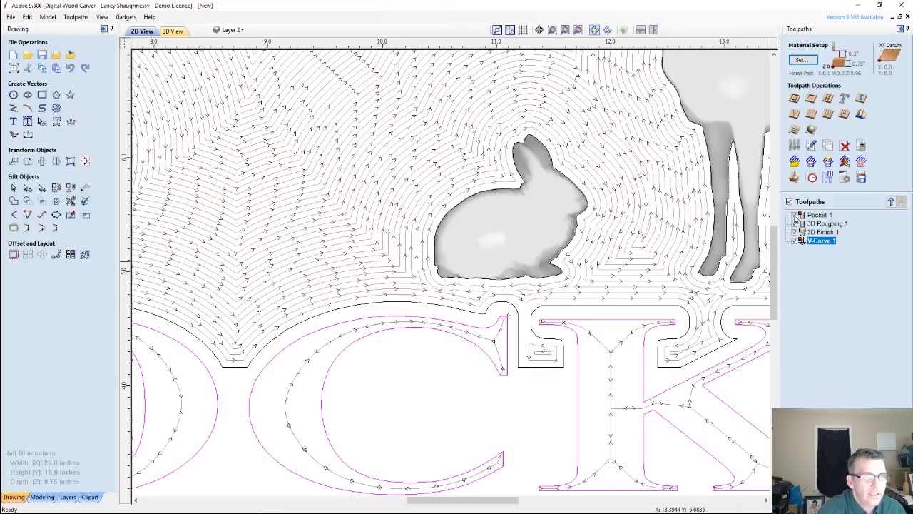
Step: Hide all toolpaths and node-edit the border, nudging the section around the K's upper serif about 0.035 inch right
{"action": "left_click", "coordinate": [790, 203]}
{"action": "scroll", "coordinate": [520, 326], "scroll_direction": "up", "scroll_amount": 4}
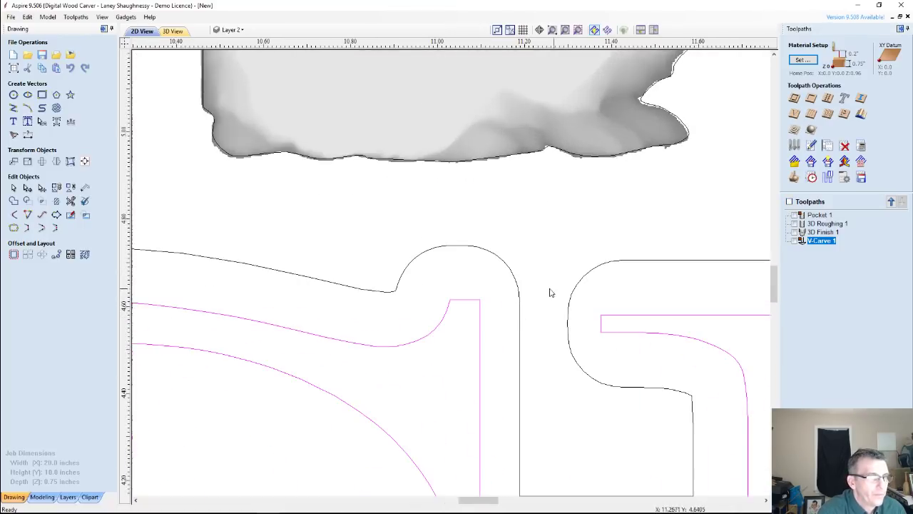
{"action": "left_click", "coordinate": [571, 303]}
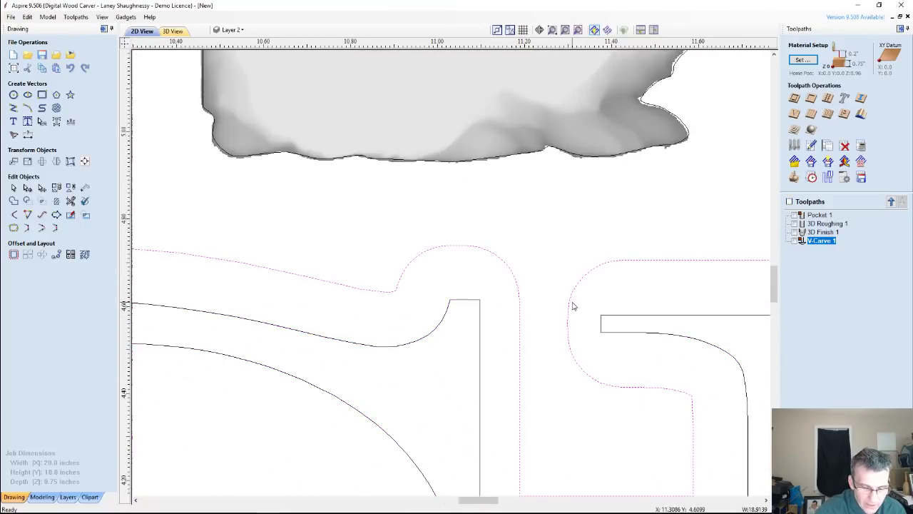
{"action": "double_click", "coordinate": [573, 306]}
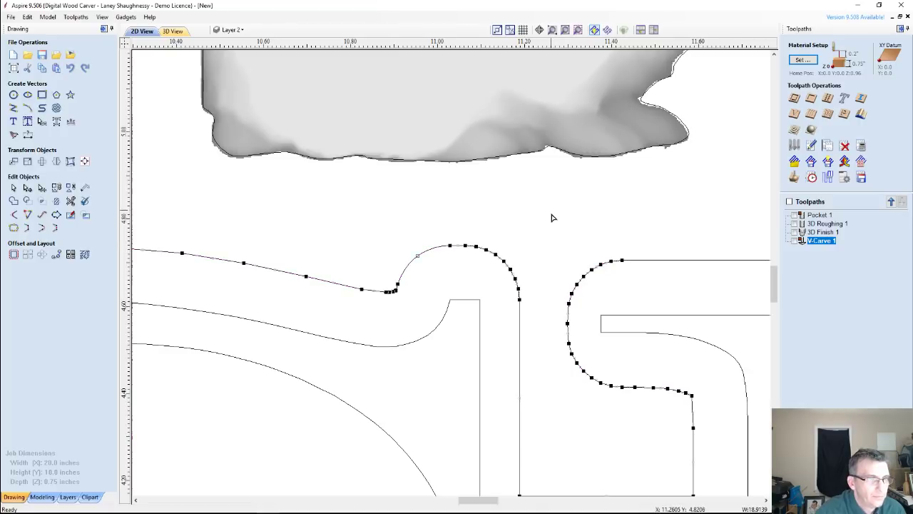
{"action": "left_click_drag", "start_coordinate": [575, 382], "coordinate": [713, 493]}
{"action": "scroll", "coordinate": [705, 457], "scroll_direction": "down", "scroll_amount": 3}
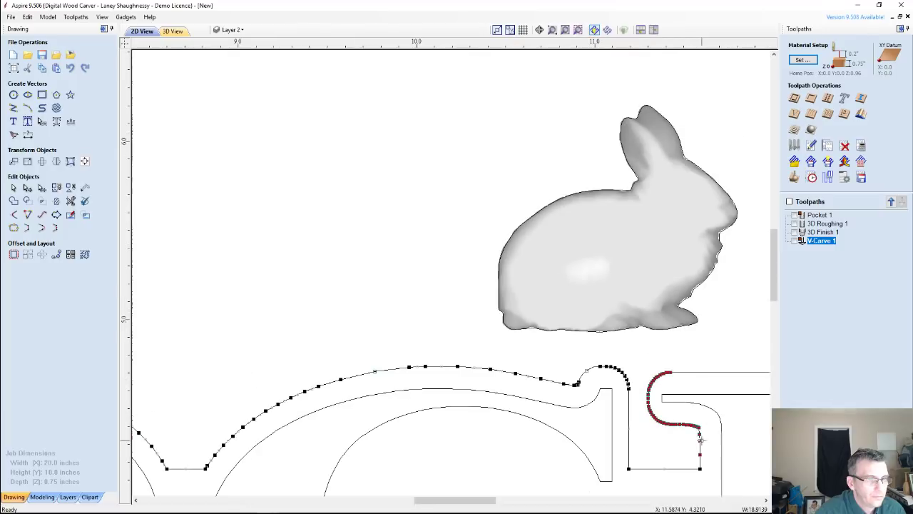
{"action": "scroll", "coordinate": [705, 449], "scroll_direction": "up", "scroll_amount": 1}
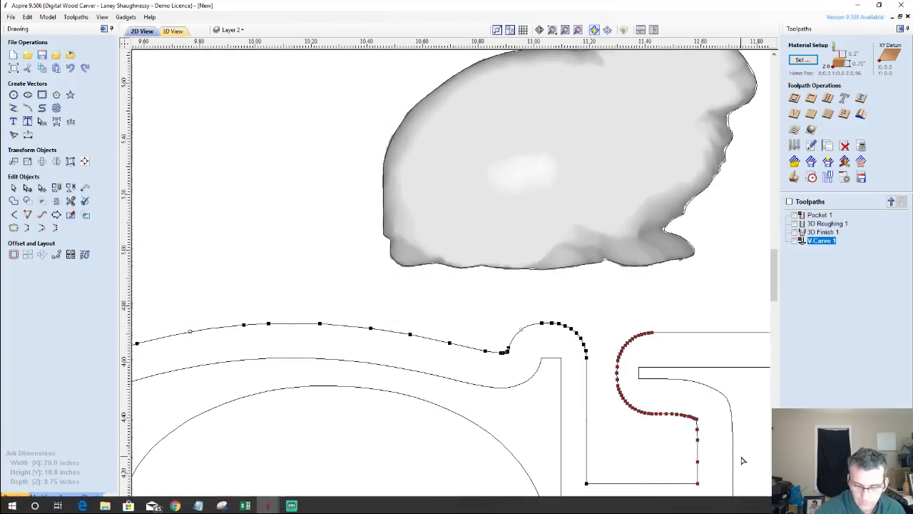
{"action": "key", "text": "Right"}
{"action": "key", "text": "Right"}
{"action": "key", "text": "Right"}
{"action": "key", "text": "Right"}
{"action": "key", "text": "Right"}
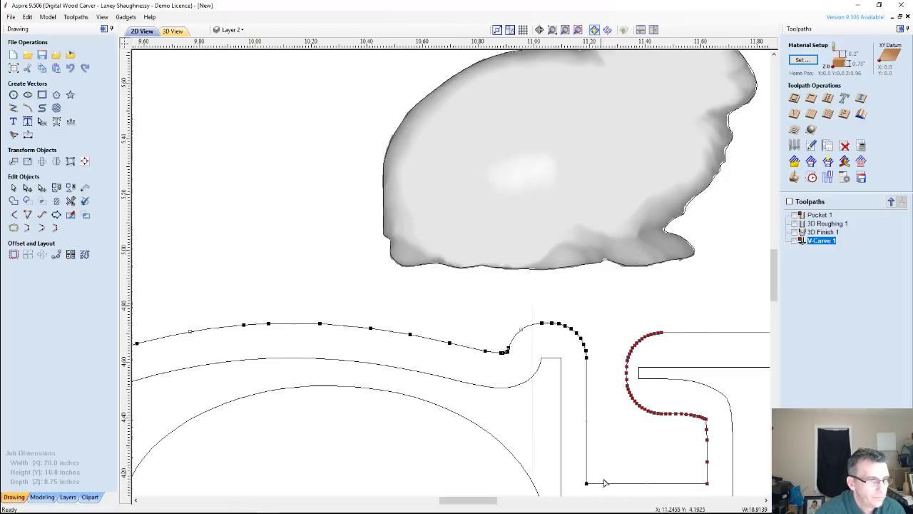
Step: Nudge the border nodes beside the C's upper serif about 0.035 inch left and finish node editing
{"action": "left_click", "coordinate": [606, 491]}
{"action": "key", "text": "Left"}
{"action": "key", "text": "Left"}
{"action": "key", "text": "Left"}
{"action": "key", "text": "Left"}
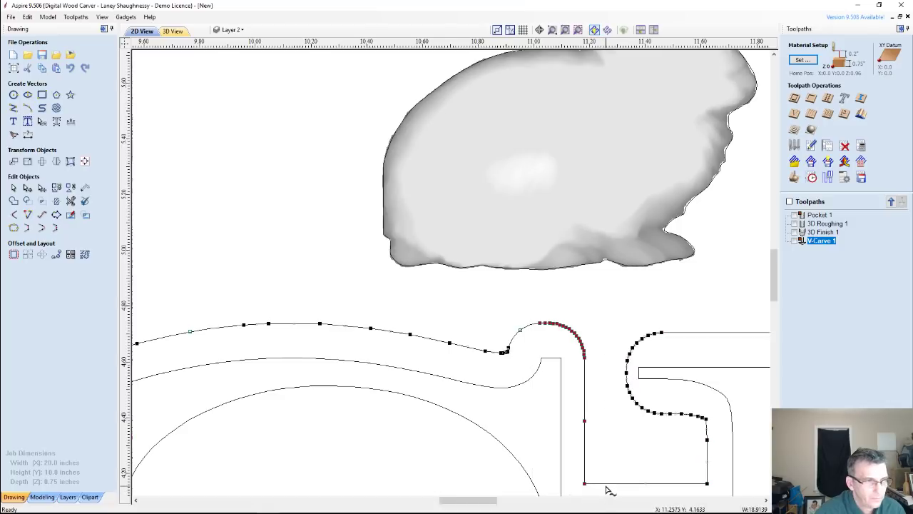
{"action": "key", "text": "Left"}
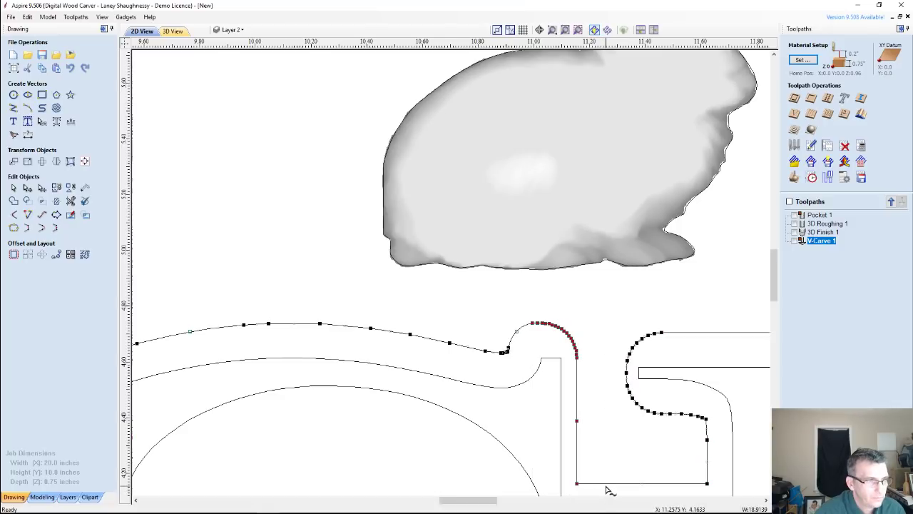
{"action": "key", "text": "Escape"}
{"action": "scroll", "coordinate": [603, 433], "scroll_direction": "down", "scroll_amount": 2}
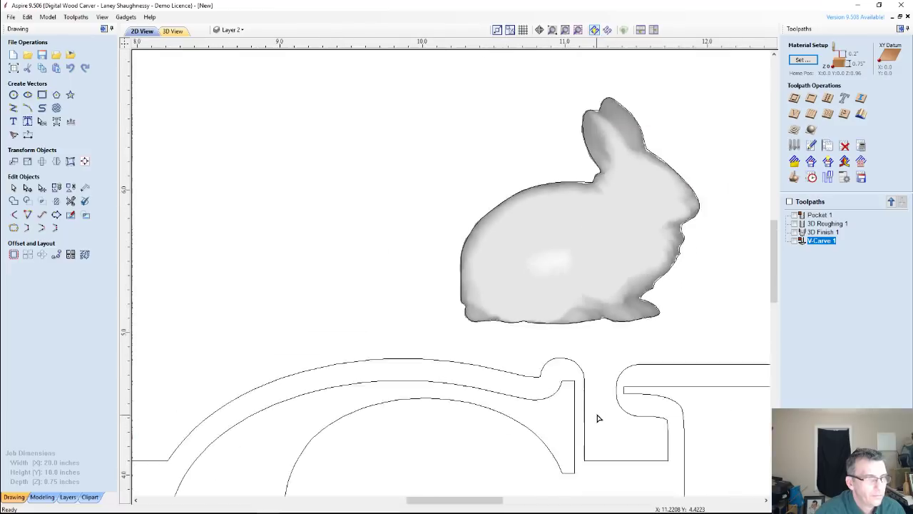
Step: Recalculate the Pocket 1 toolpath with its existing settings and preview it in 3D
{"action": "scroll", "coordinate": [613, 417], "scroll_direction": "up", "scroll_amount": 1}
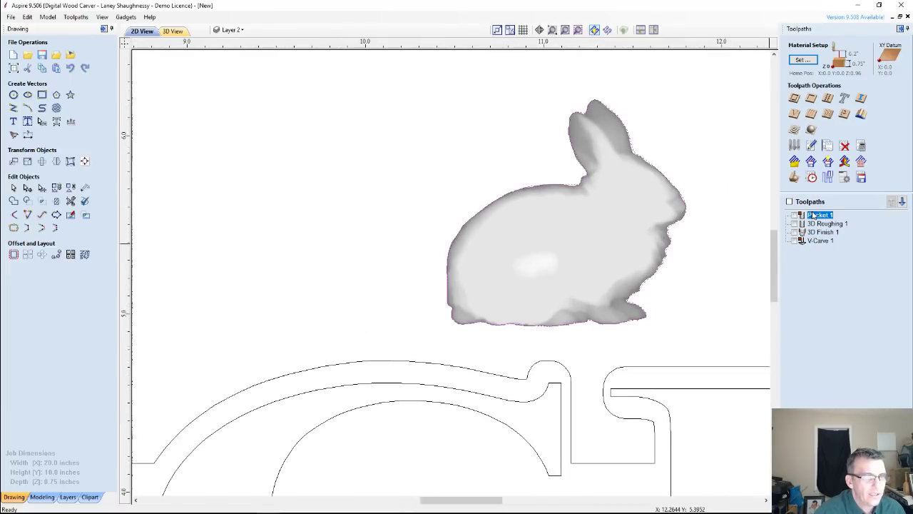
{"action": "double_click", "coordinate": [814, 215]}
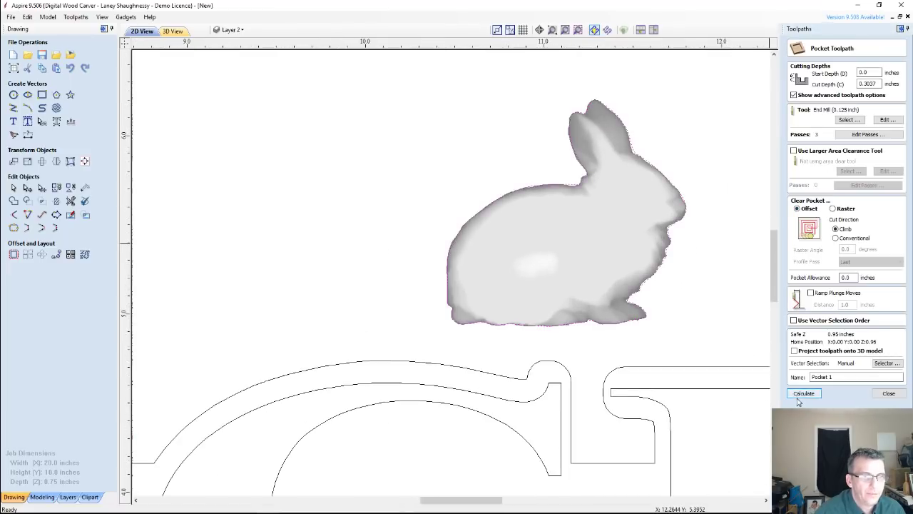
{"action": "left_click", "coordinate": [804, 394]}
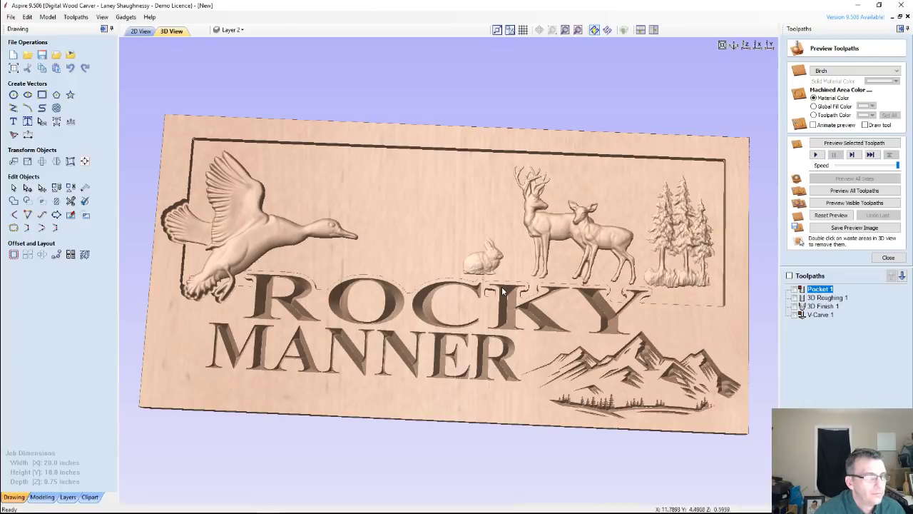
{"action": "left_click", "coordinate": [854, 143]}
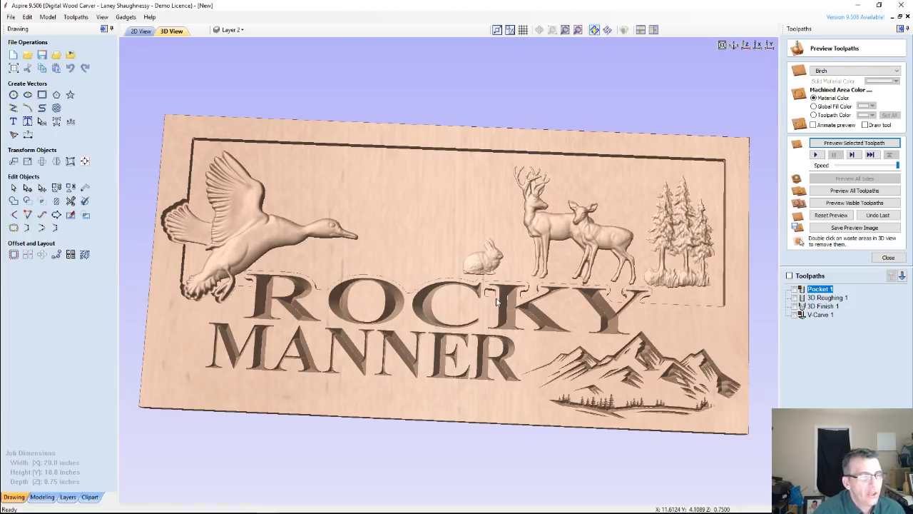
Step: In the 2D view, undo all the border nudges between C and K and the deletion of 3D Finish 2
{"action": "left_click", "coordinate": [141, 30]}
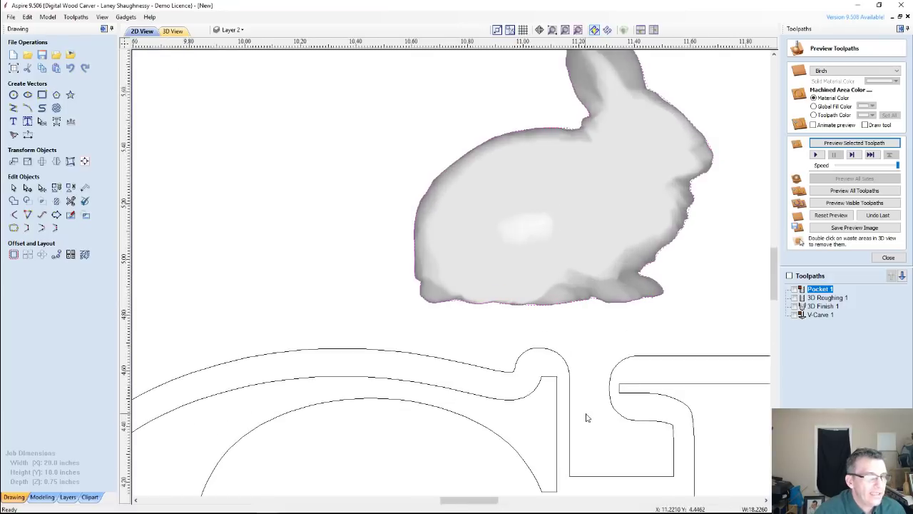
{"action": "scroll", "coordinate": [586, 417], "scroll_direction": "up", "scroll_amount": 2}
{"action": "scroll", "coordinate": [589, 386], "scroll_direction": "down", "scroll_amount": 3}
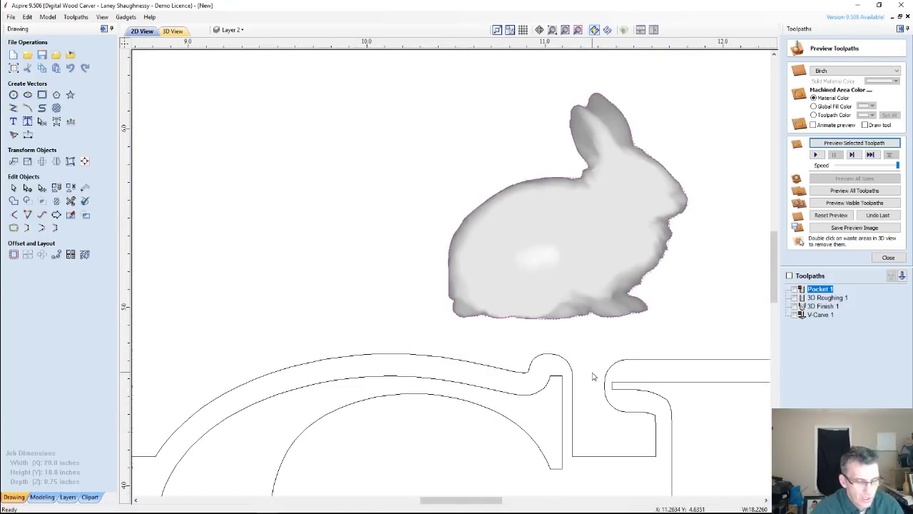
{"action": "key", "text": "ctrl+z"}
{"action": "key", "text": "ctrl+z"}
{"action": "key", "text": "ctrl+z"}
{"action": "key", "text": "ctrl+z"}
{"action": "key", "text": "ctrl+z"}
{"action": "key", "text": "ctrl+z"}
{"action": "key", "text": "ctrl+z"}
{"action": "key", "text": "ctrl+z"}
{"action": "key", "text": "ctrl+z"}
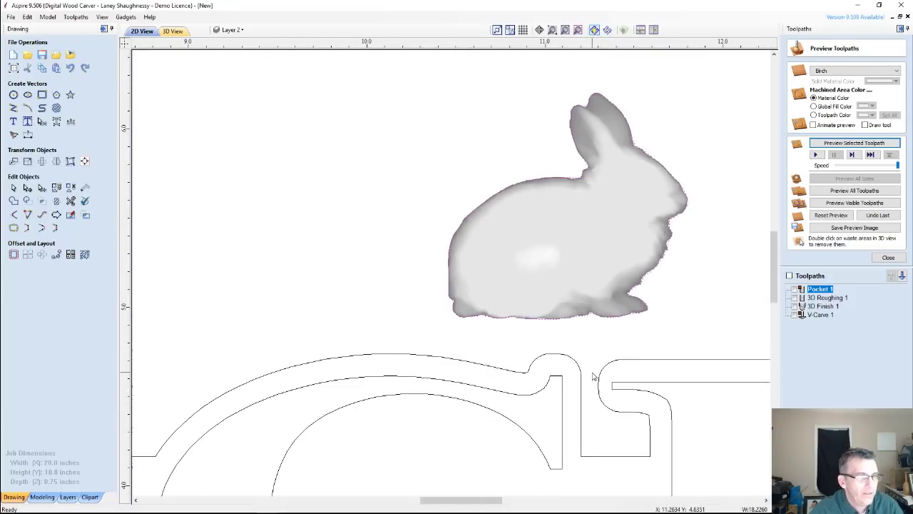
{"action": "key", "text": "ctrl+z"}
{"action": "key", "text": "ctrl+z"}
{"action": "key", "text": "ctrl+z"}
{"action": "key", "text": "ctrl+z"}
{"action": "key", "text": "ctrl+z"}
{"action": "key", "text": "ctrl+z"}
{"action": "key", "text": "ctrl+z"}
{"action": "key", "text": "ctrl+z"}
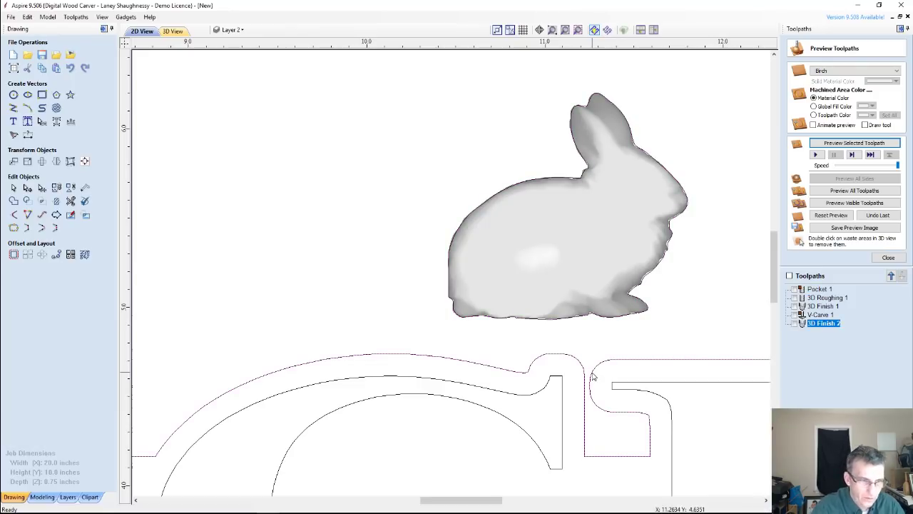
Step: Cut the border vector on both sides of the narrow C–K gap and delete the small pocket loop below it
{"action": "left_click", "coordinate": [585, 391]}
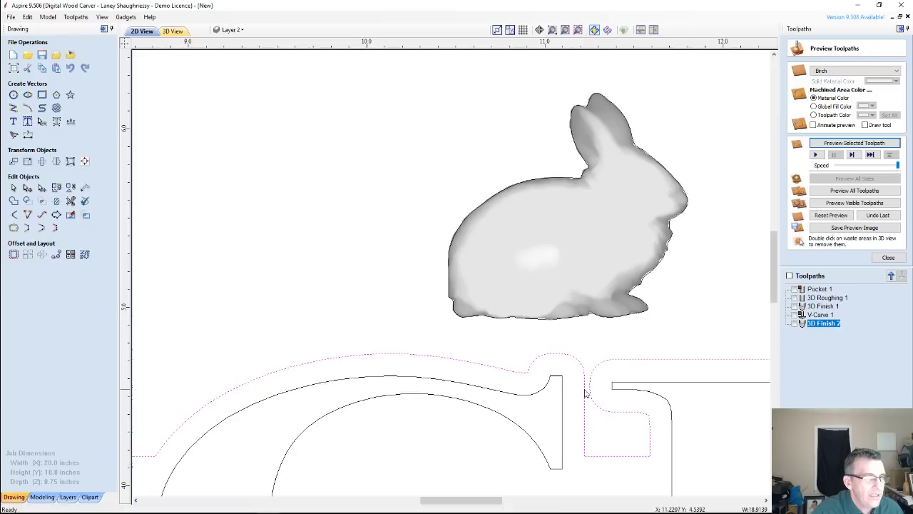
{"action": "double_click", "coordinate": [590, 392]}
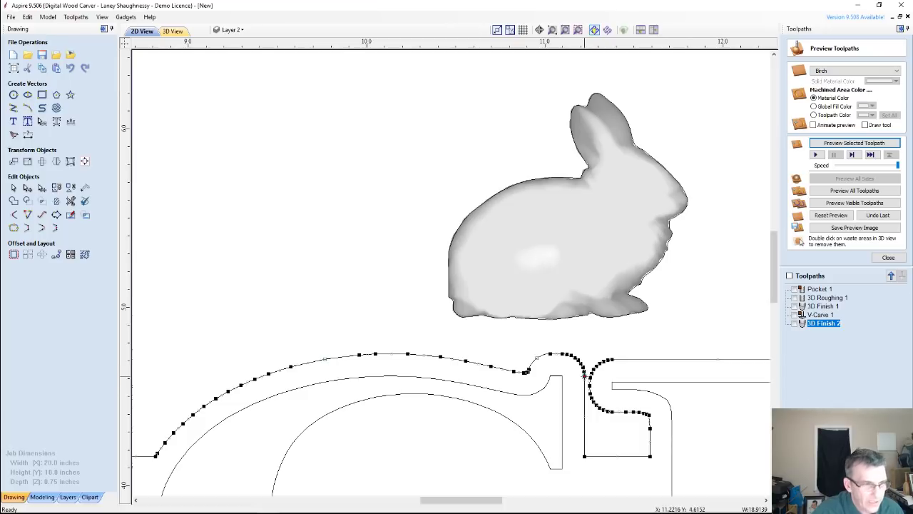
{"action": "right_click", "coordinate": [585, 375]}
{"action": "left_click", "coordinate": [610, 414]}
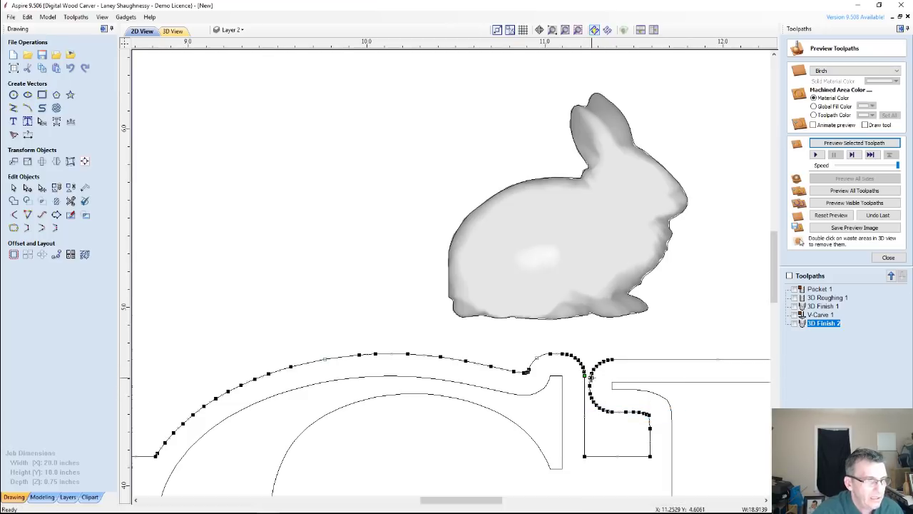
{"action": "right_click", "coordinate": [590, 377]}
{"action": "left_click", "coordinate": [610, 415]}
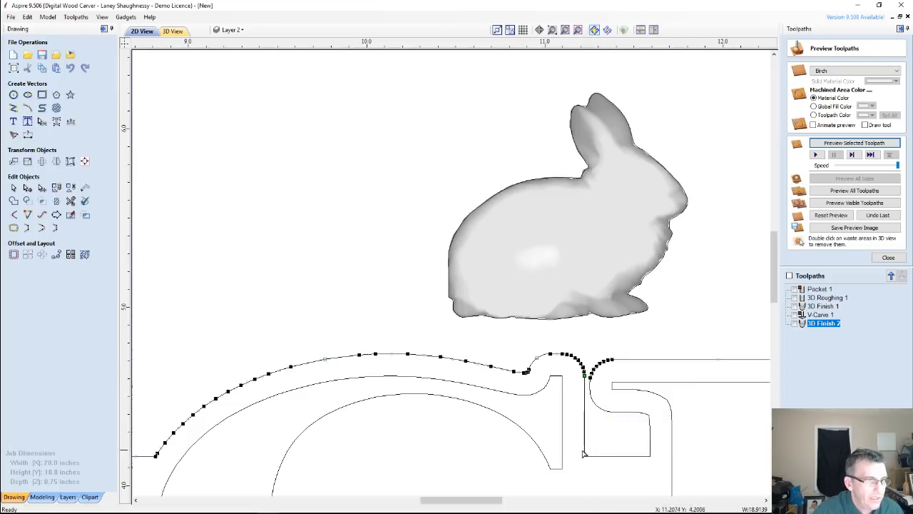
{"action": "left_click", "coordinate": [586, 441]}
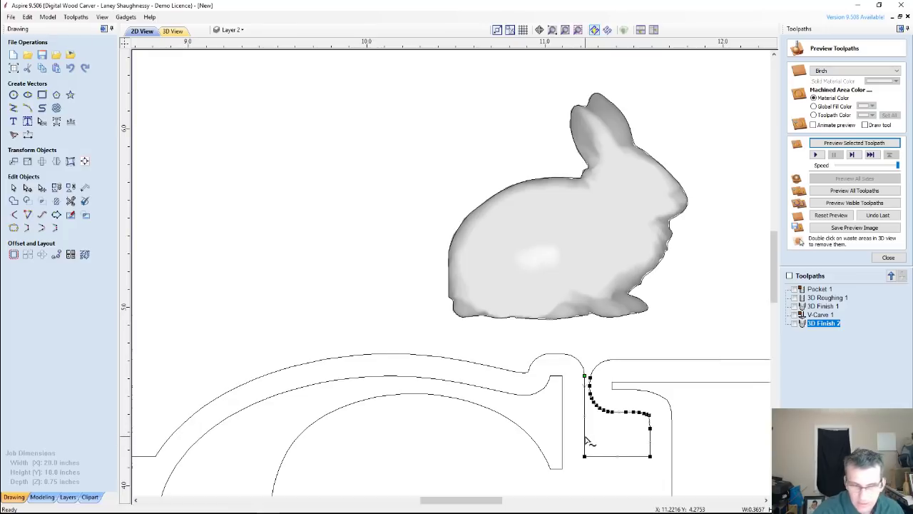
{"action": "key", "text": "Delete"}
{"action": "left_click", "coordinate": [588, 369]}
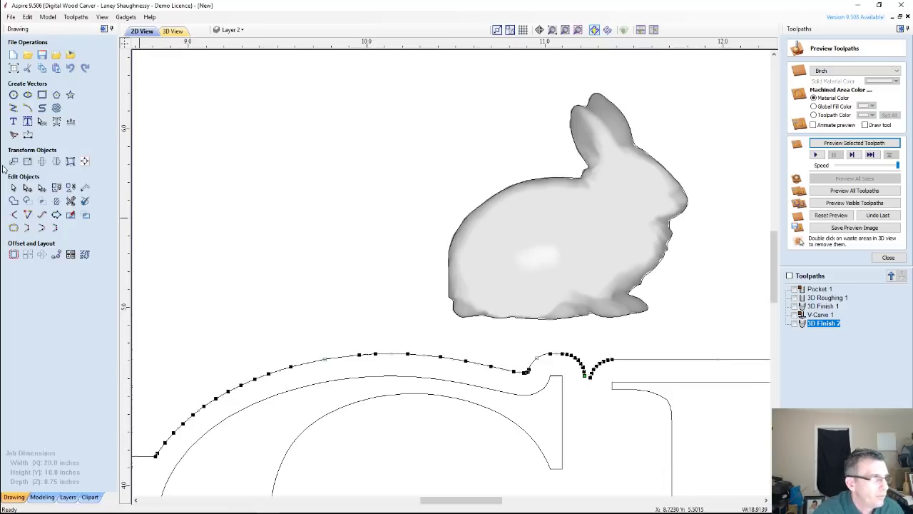
{"action": "left_click", "coordinate": [360, 329]}
Step: Open the Pocket 1 toolpath for editing
{"action": "scroll", "coordinate": [564, 385], "scroll_direction": "down", "scroll_amount": 5}
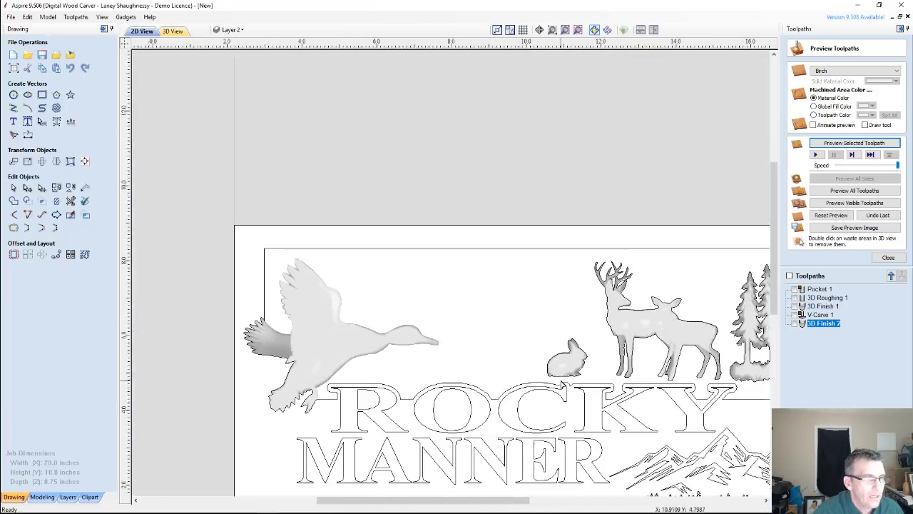
{"action": "scroll", "coordinate": [564, 385], "scroll_direction": "down", "scroll_amount": 3}
{"action": "double_click", "coordinate": [819, 289]}
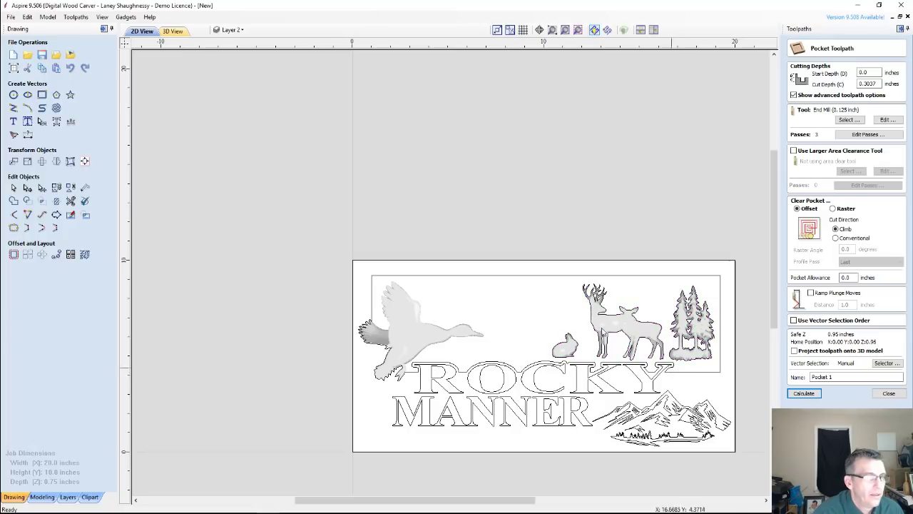
Step: Hide Layer 2, show Layer 3 and examine its border vector between the C and K
{"action": "left_click", "coordinate": [231, 31]}
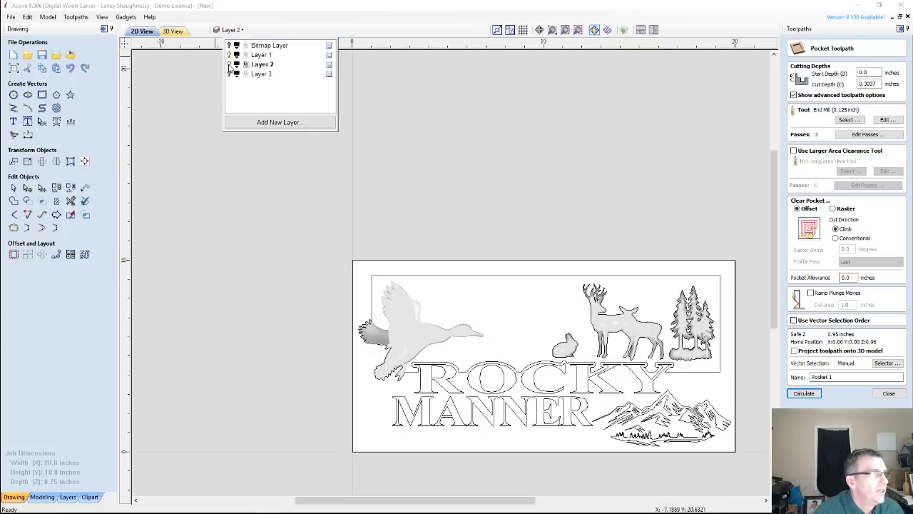
{"action": "left_click", "coordinate": [229, 65]}
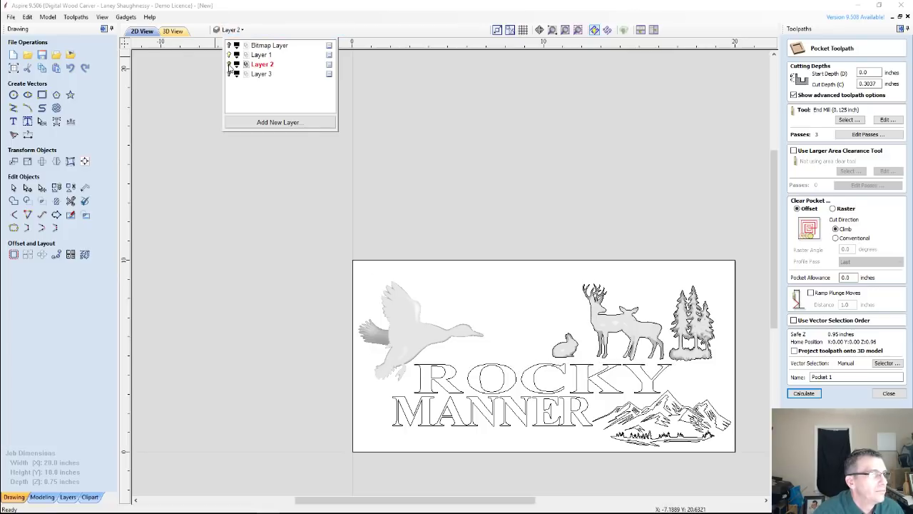
{"action": "left_click", "coordinate": [229, 55]}
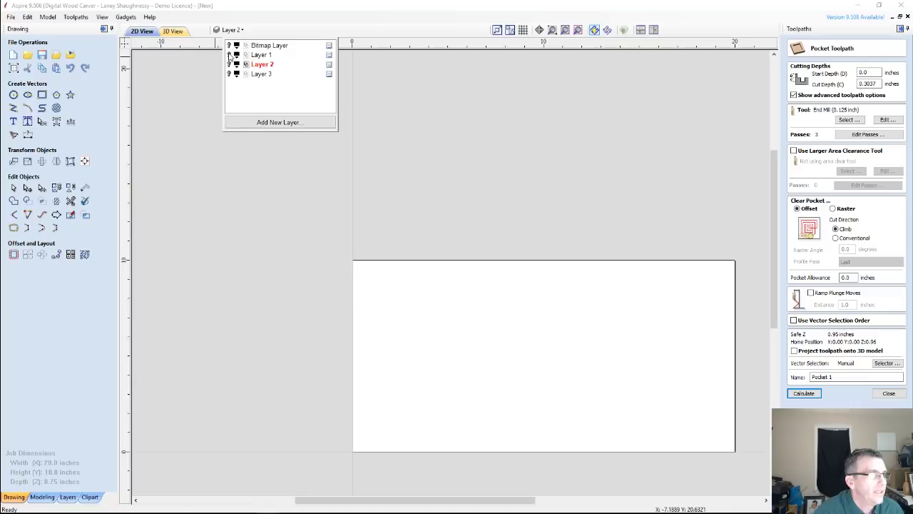
{"action": "left_click", "coordinate": [229, 55]}
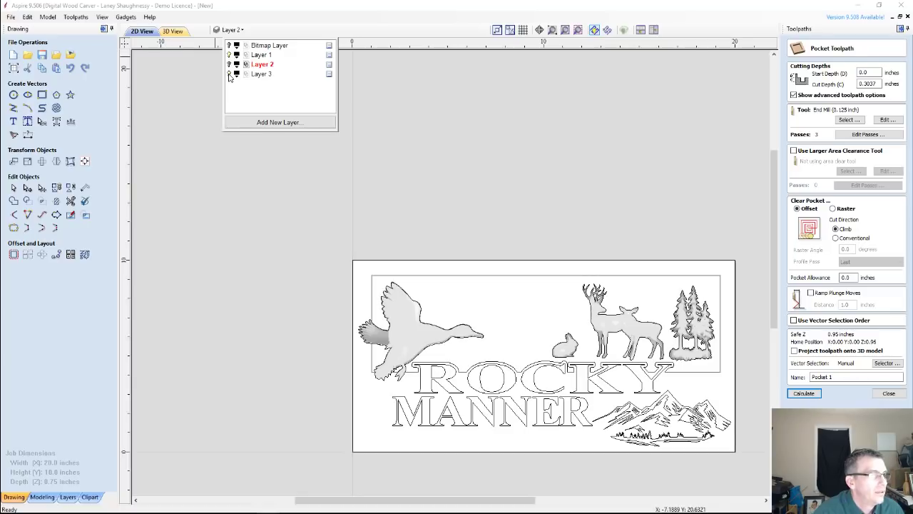
{"action": "scroll", "coordinate": [567, 366], "scroll_direction": "up", "scroll_amount": 5}
{"action": "scroll", "coordinate": [634, 361], "scroll_direction": "up", "scroll_amount": 2}
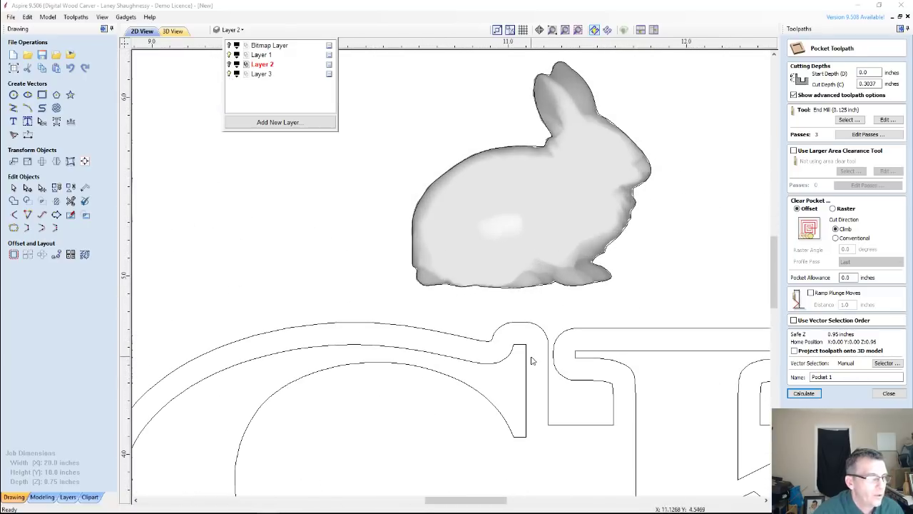
Step: Cut Layer 2's pocket border vector at nodes on both sides of the narrow gap between C and K
{"action": "left_click", "coordinate": [549, 356]}
{"action": "key", "text": "n"}
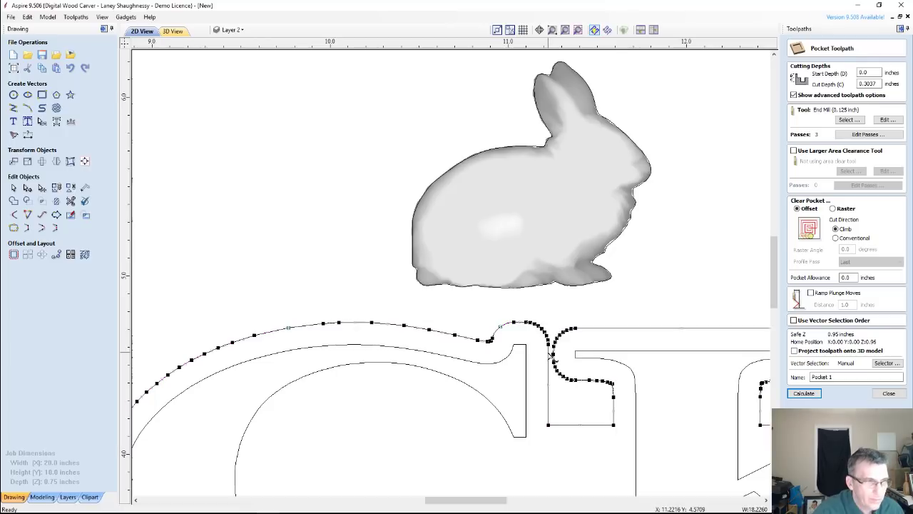
{"action": "scroll", "coordinate": [546, 347], "scroll_direction": "up", "scroll_amount": 2}
{"action": "right_click", "coordinate": [542, 338]}
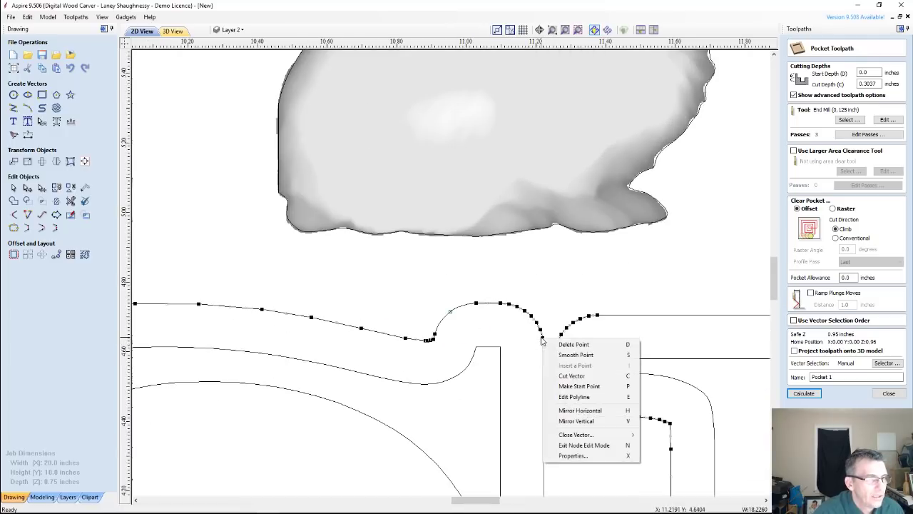
{"action": "left_click", "coordinate": [558, 376]}
{"action": "right_click", "coordinate": [555, 341]}
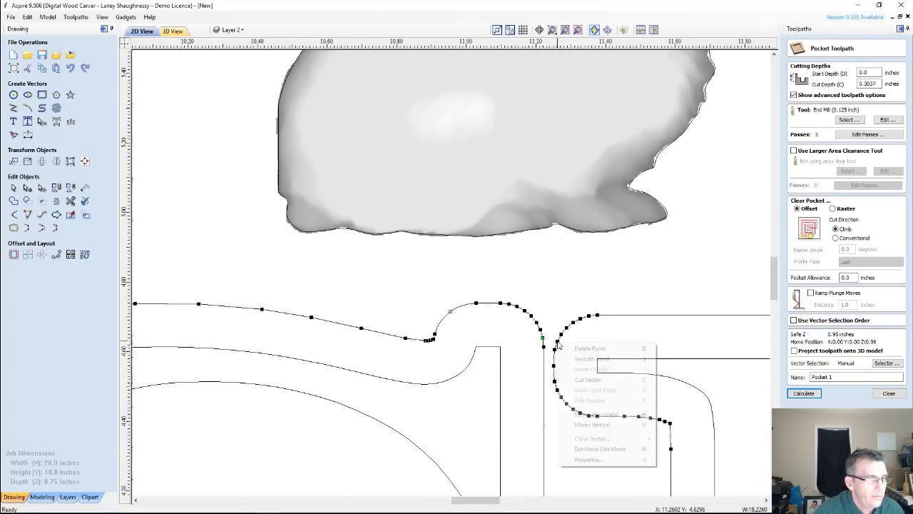
{"action": "left_click", "coordinate": [575, 380]}
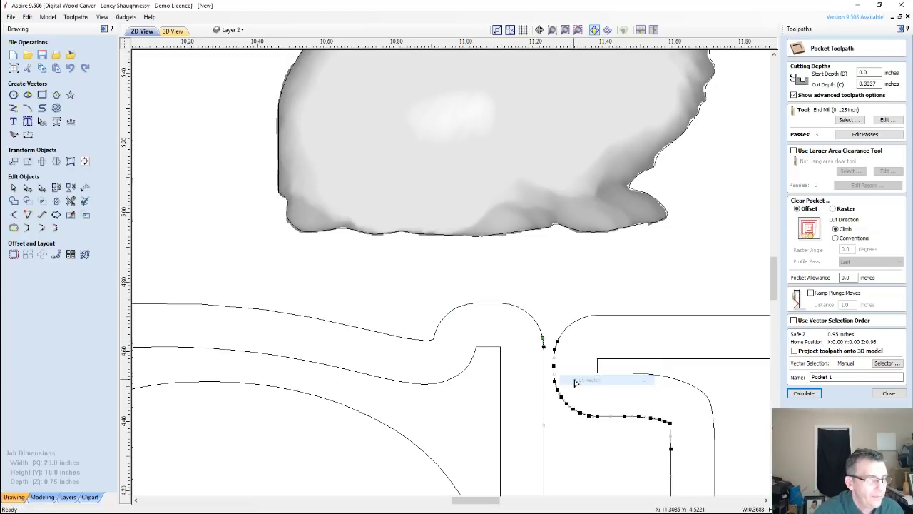
Step: Delete the separated border loop below the C–K gap
{"action": "scroll", "coordinate": [577, 381], "scroll_direction": "down", "scroll_amount": 5}
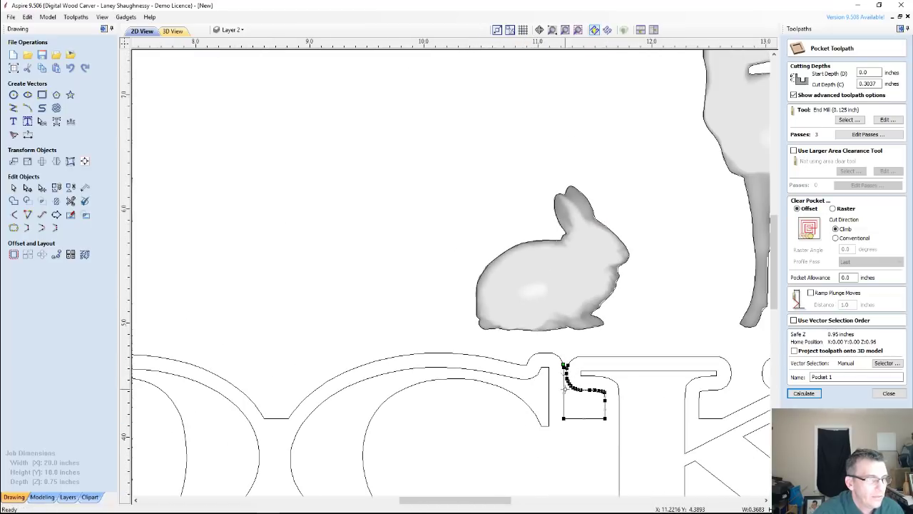
{"action": "left_click", "coordinate": [14, 187]}
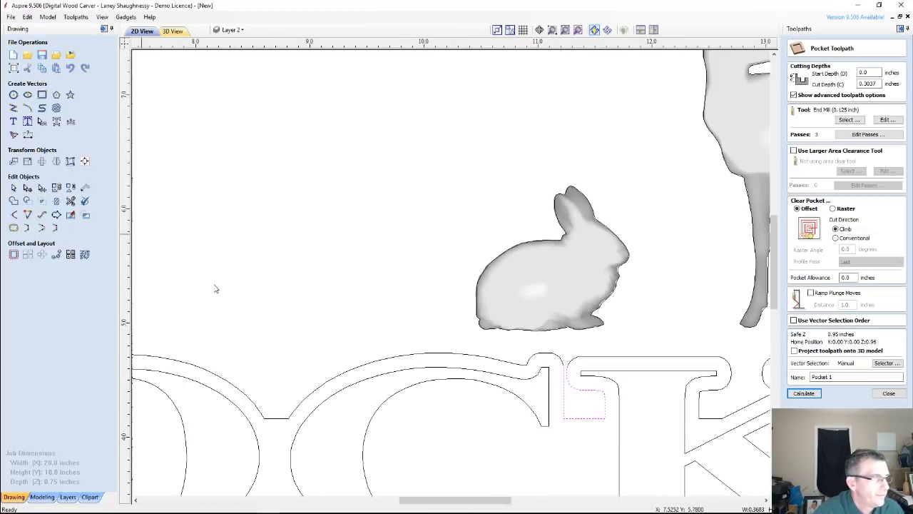
{"action": "left_click", "coordinate": [563, 392]}
{"action": "key", "text": "Delete"}
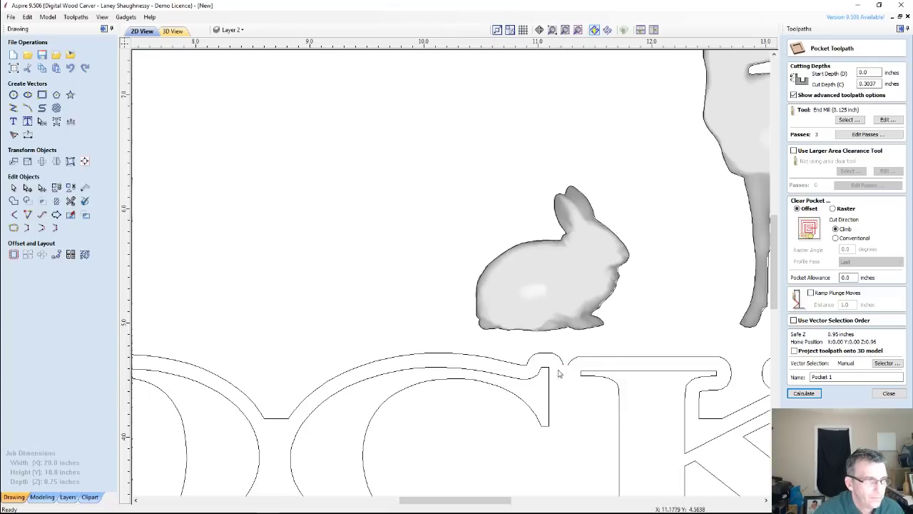
Step: Close the open pocket border vector across the C–K gap and check the border around the duck
{"action": "left_click", "coordinate": [563, 366]}
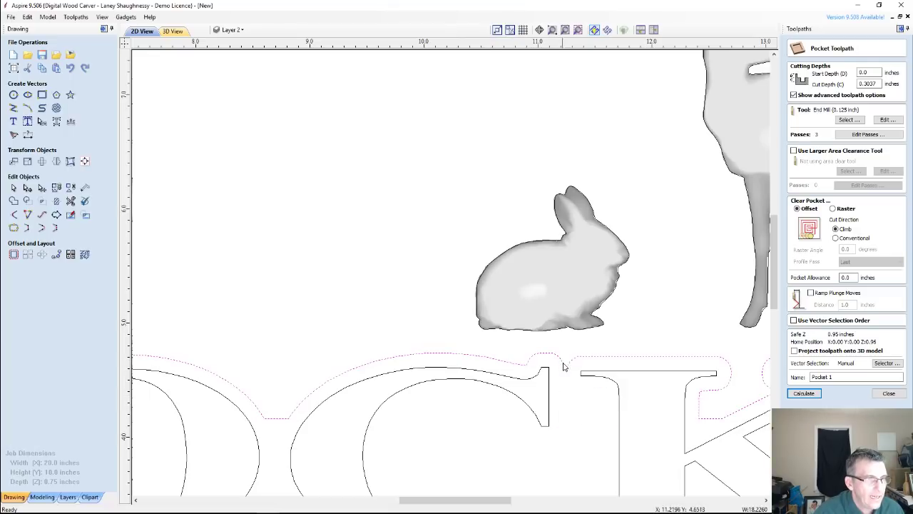
{"action": "left_click", "coordinate": [56, 229]}
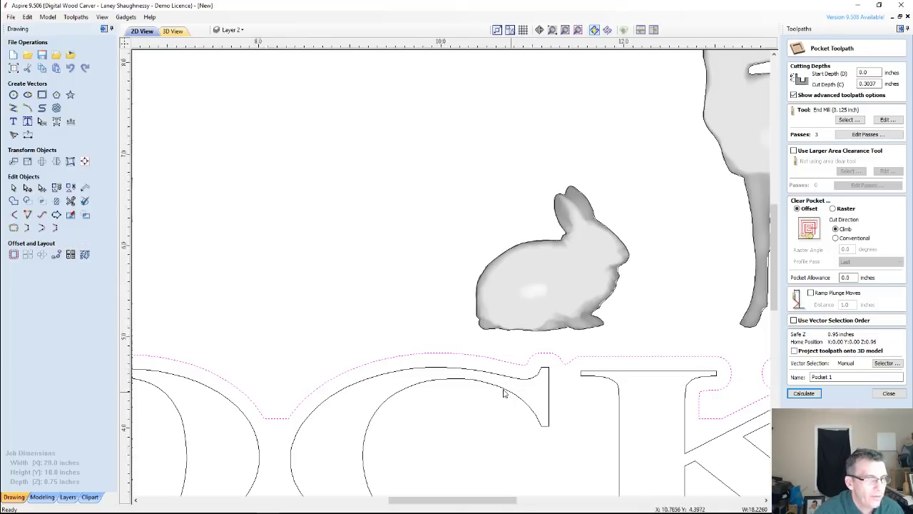
{"action": "scroll", "coordinate": [499, 392], "scroll_direction": "down", "scroll_amount": 3}
{"action": "scroll", "coordinate": [502, 389], "scroll_direction": "down", "scroll_amount": 2}
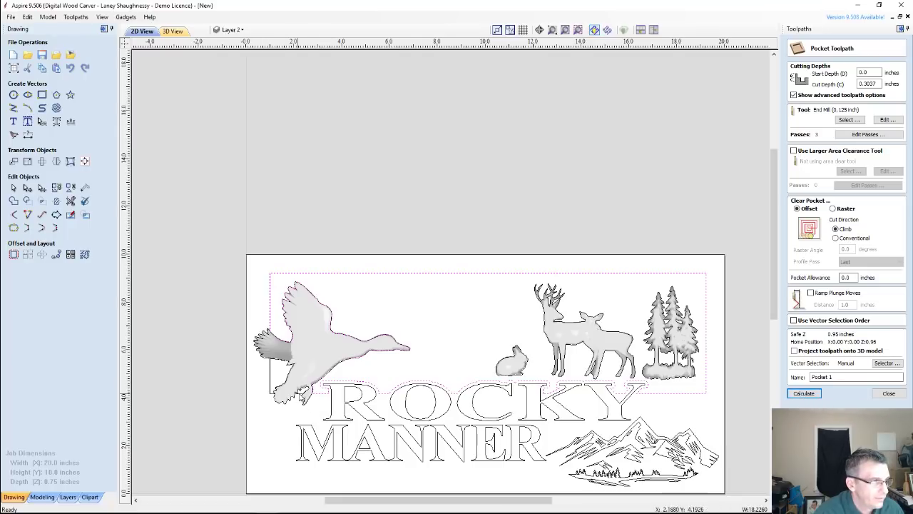
{"action": "scroll", "coordinate": [303, 401], "scroll_direction": "up", "scroll_amount": 4}
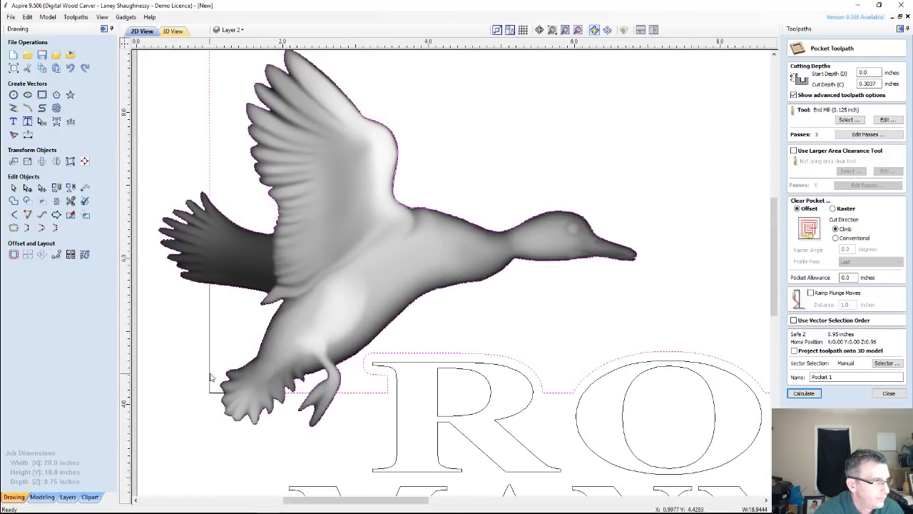
{"action": "left_click", "coordinate": [285, 372]}
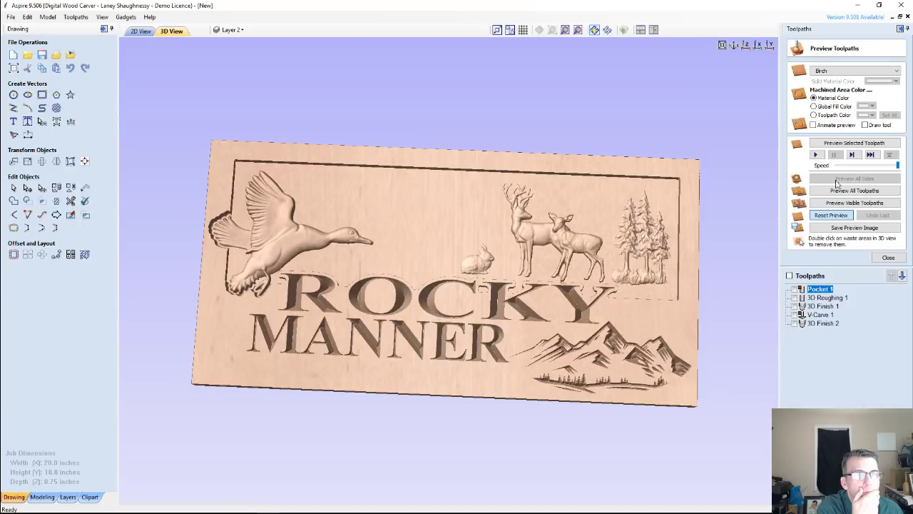
Step: Preview all toolpaths on the sign, reset the preview and return to the 2D view
{"action": "left_click", "coordinate": [847, 193]}
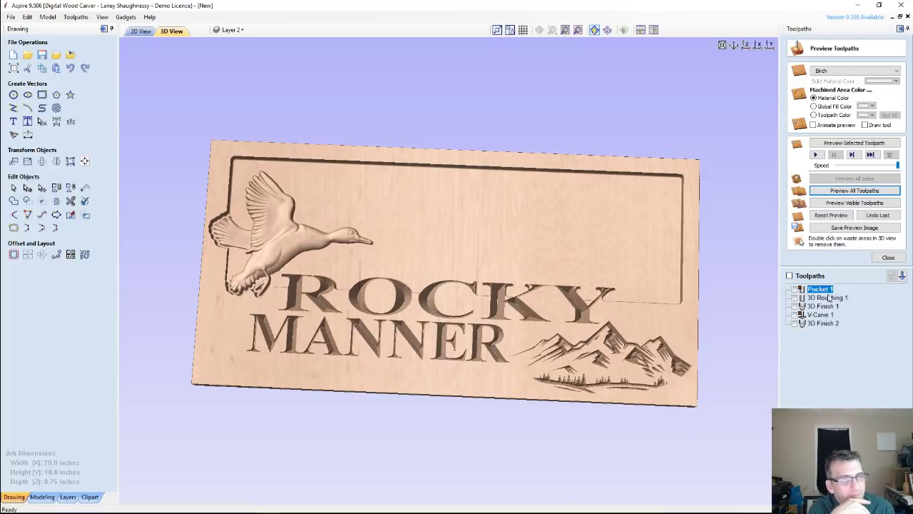
{"action": "left_click", "coordinate": [830, 215]}
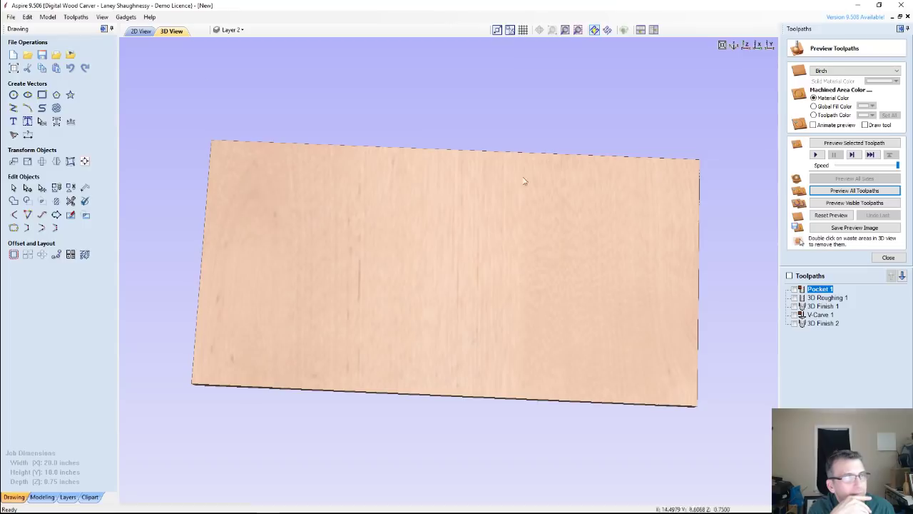
{"action": "left_click", "coordinate": [140, 31]}
Step: Add the trees, both deer and the rabbit to the selected pocket border
{"action": "scroll", "coordinate": [433, 304], "scroll_direction": "down", "scroll_amount": 5}
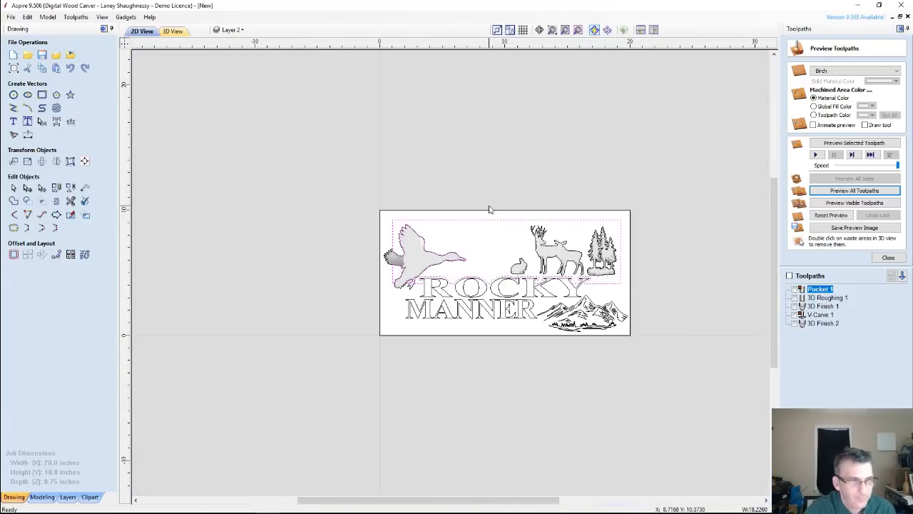
{"action": "left_click_drag", "start_coordinate": [625, 289], "coordinate": [632, 290]}
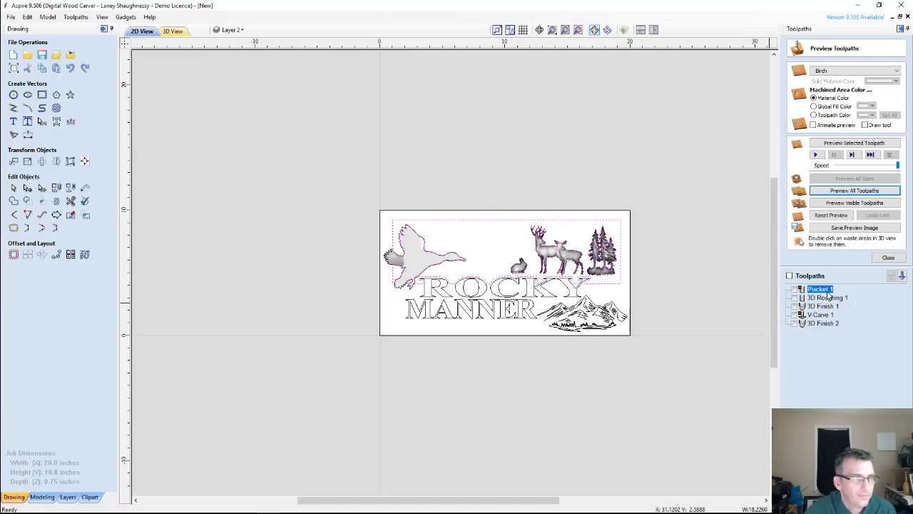
{"action": "left_click", "coordinate": [514, 209]}
{"action": "left_click_drag", "start_coordinate": [503, 200], "coordinate": [645, 288]}
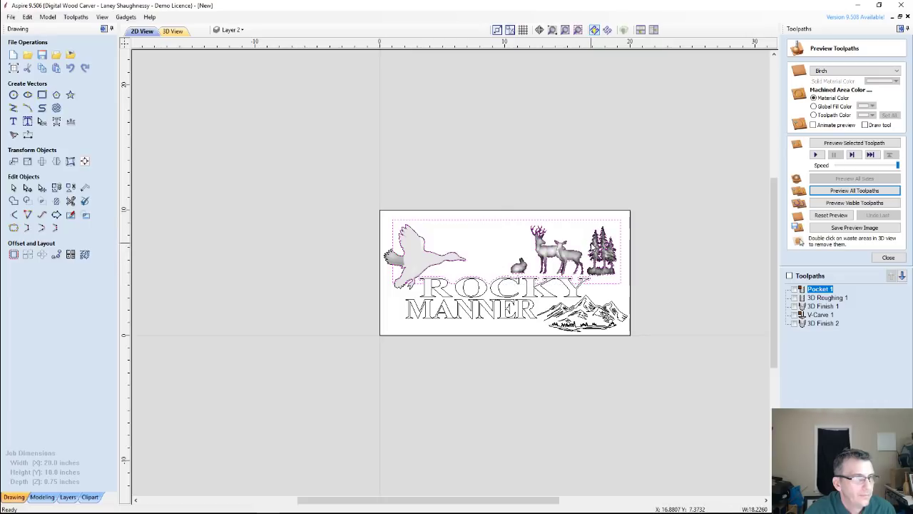
{"action": "left_click", "coordinate": [596, 248], "text": "shift"}
{"action": "left_click", "coordinate": [571, 260], "text": "shift"}
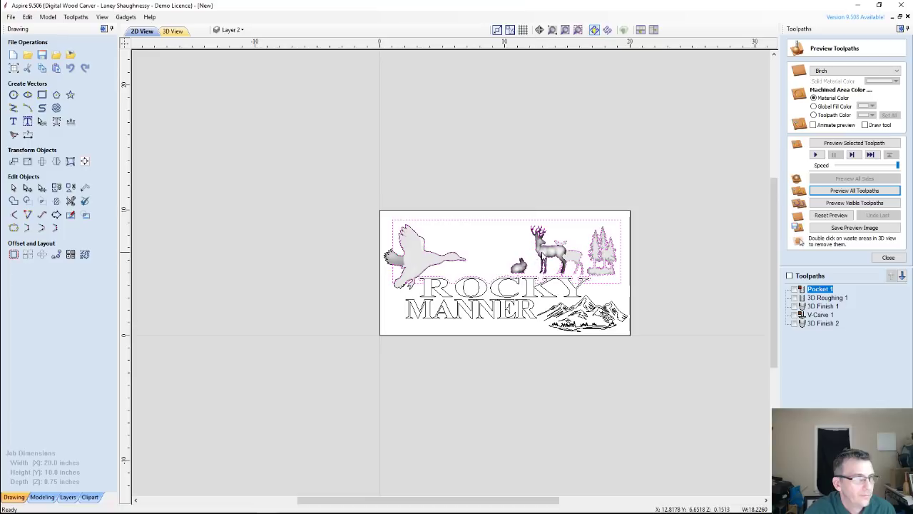
{"action": "left_click", "coordinate": [544, 257], "text": "shift"}
{"action": "left_click", "coordinate": [519, 269], "text": "shift"}
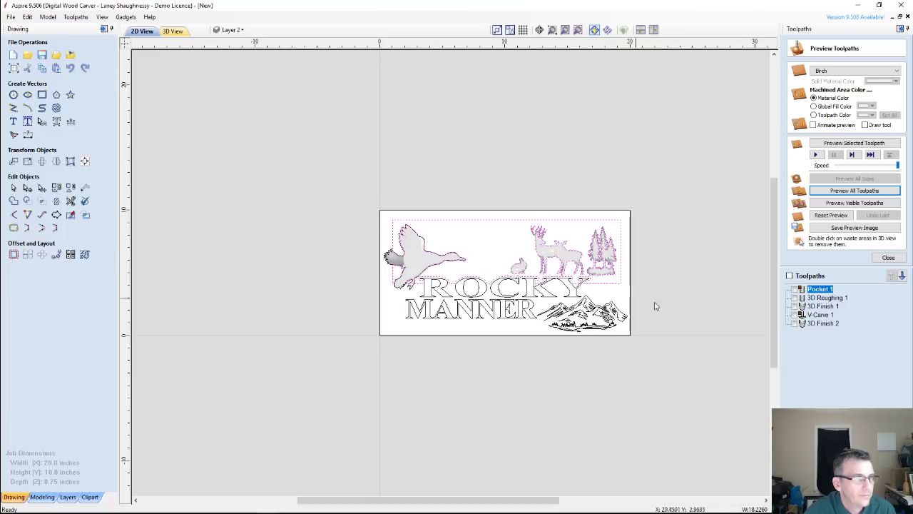
Step: Reopen Pocket 1, add the deer, tree and rabbit outlines to its selected vectors, and recalculate the toolpath
{"action": "double_click", "coordinate": [820, 290]}
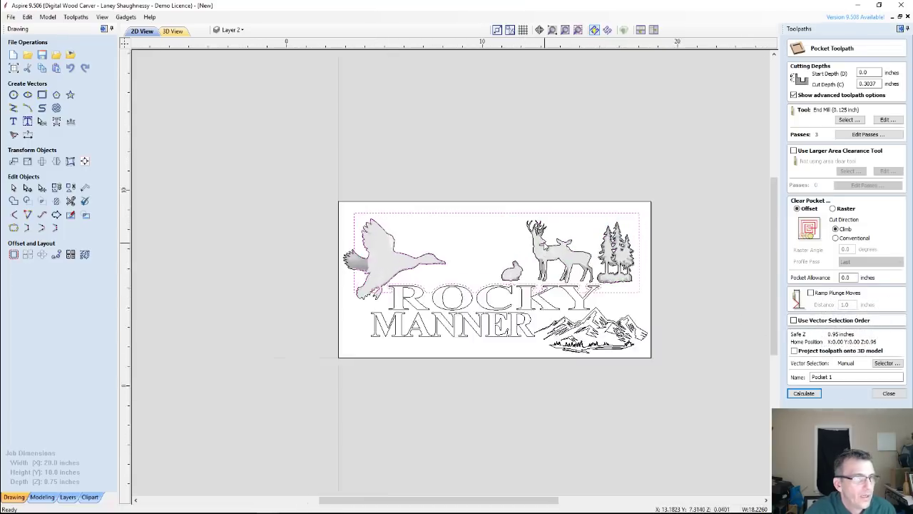
{"action": "scroll", "coordinate": [544, 247], "scroll_direction": "up", "scroll_amount": 3}
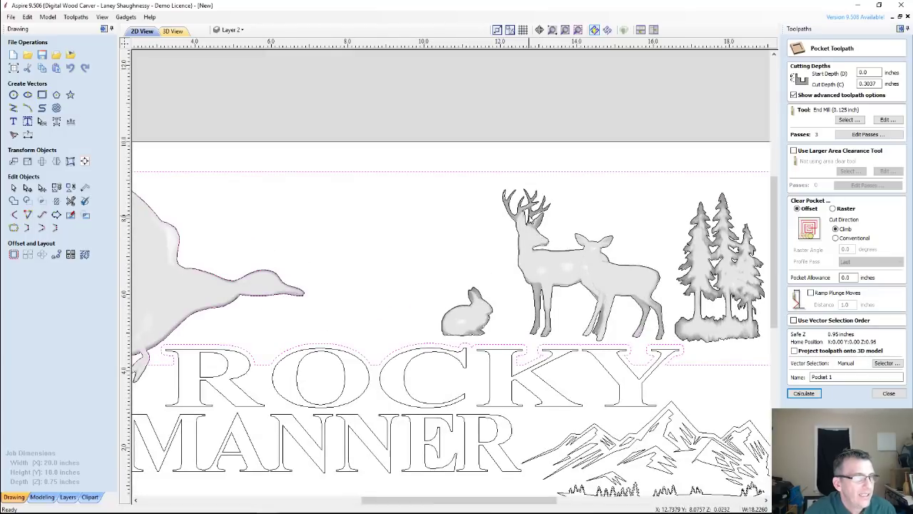
{"action": "left_click", "coordinate": [541, 217]}
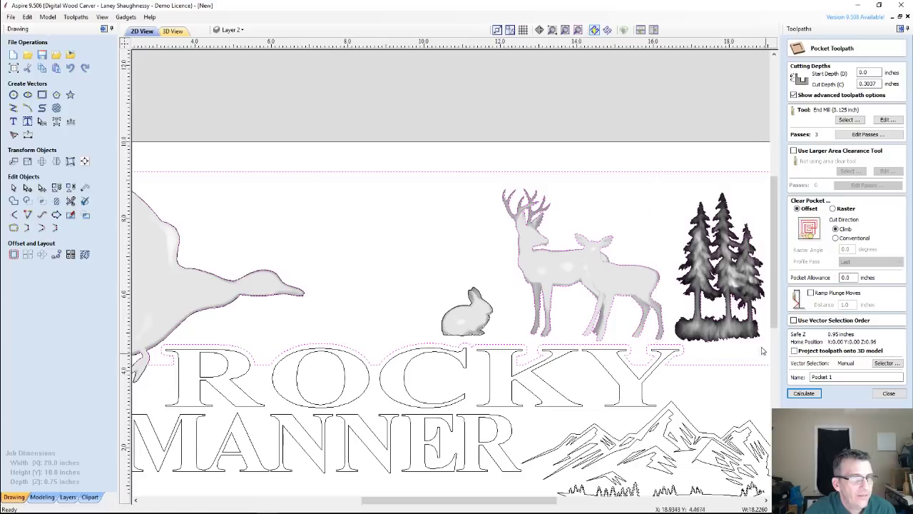
{"action": "left_click", "coordinate": [731, 280], "text": "shift"}
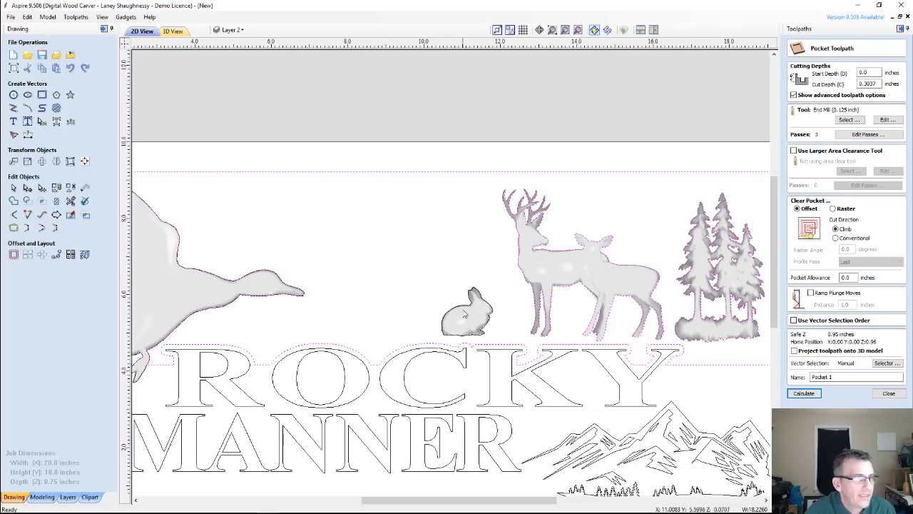
{"action": "left_click", "coordinate": [466, 314], "text": "shift"}
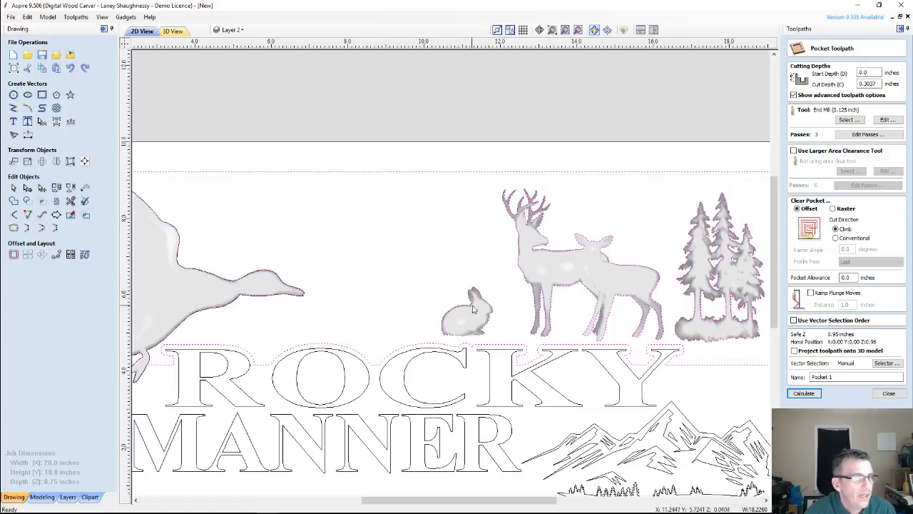
{"action": "left_click", "coordinate": [804, 394]}
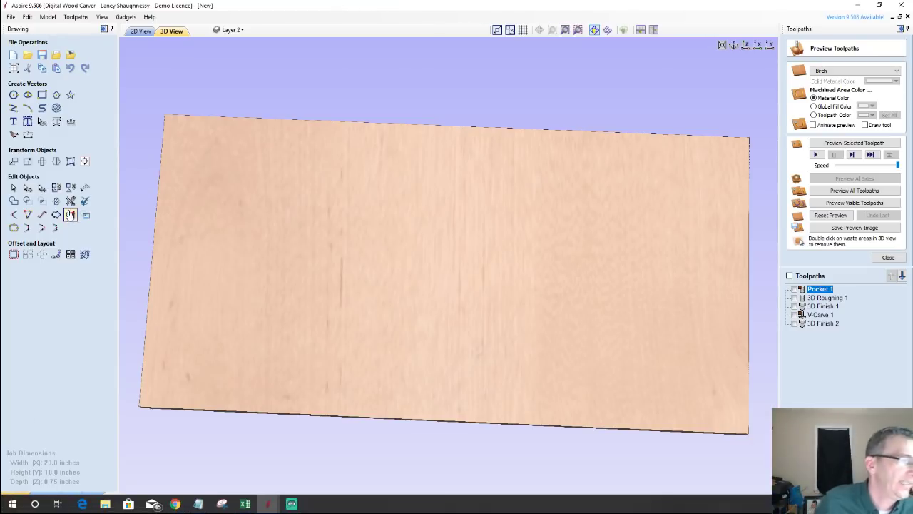
Step: View the blank from a low angle and check the job setup's size and Z-zero settings
{"action": "left_click_drag", "start_coordinate": [431, 302], "coordinate": [546, 313]}
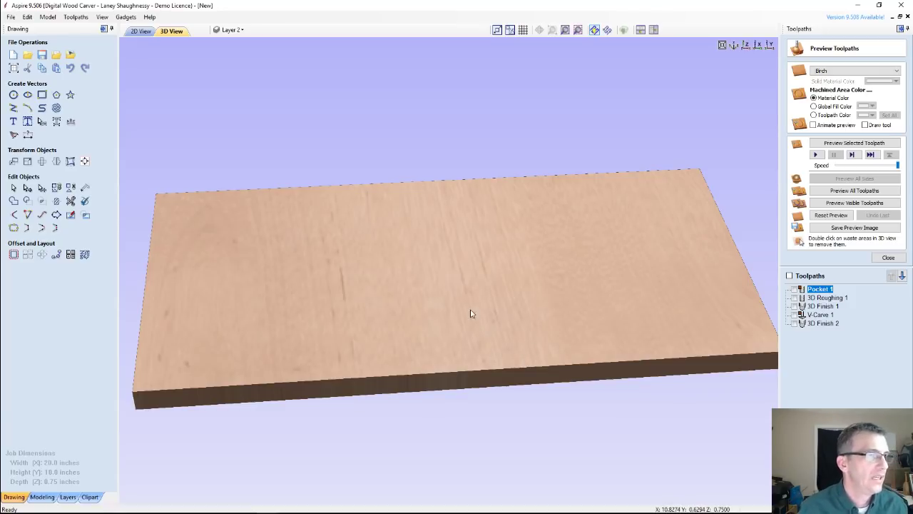
{"action": "left_click_drag", "start_coordinate": [471, 312], "coordinate": [467, 272]}
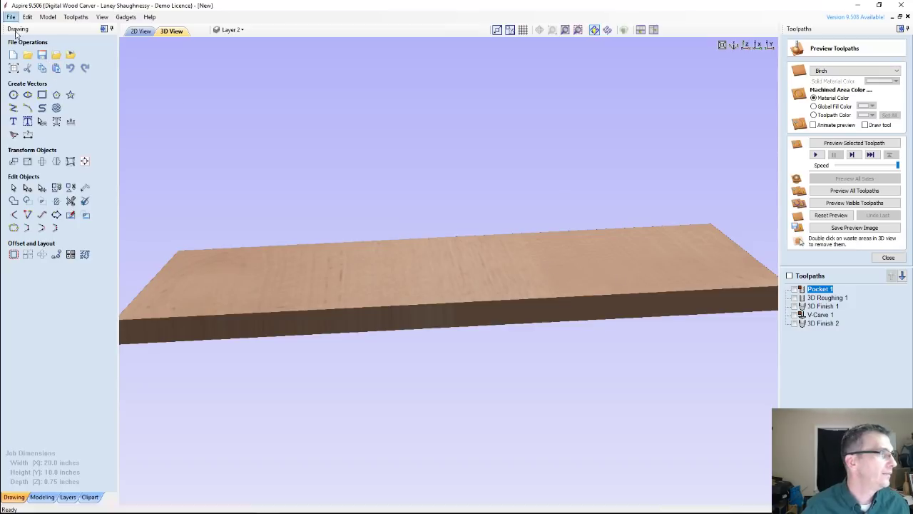
{"action": "left_click", "coordinate": [12, 69]}
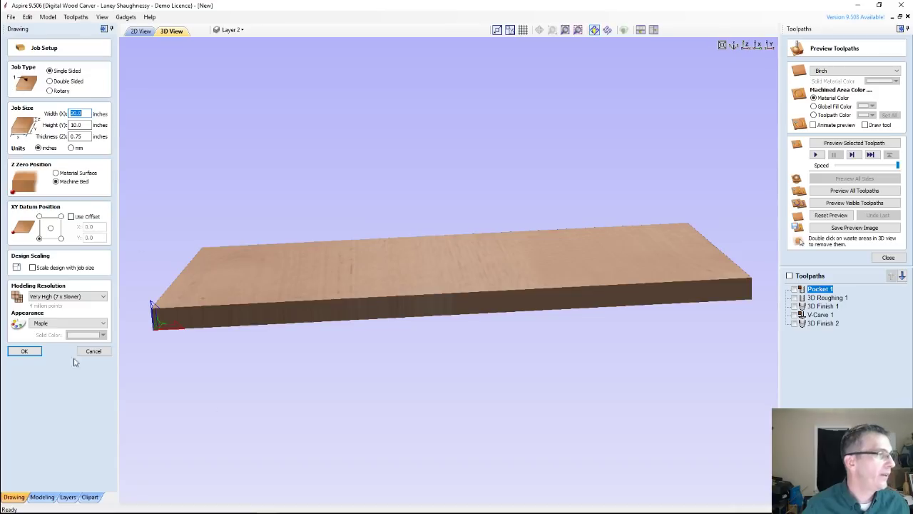
{"action": "left_click", "coordinate": [25, 351]}
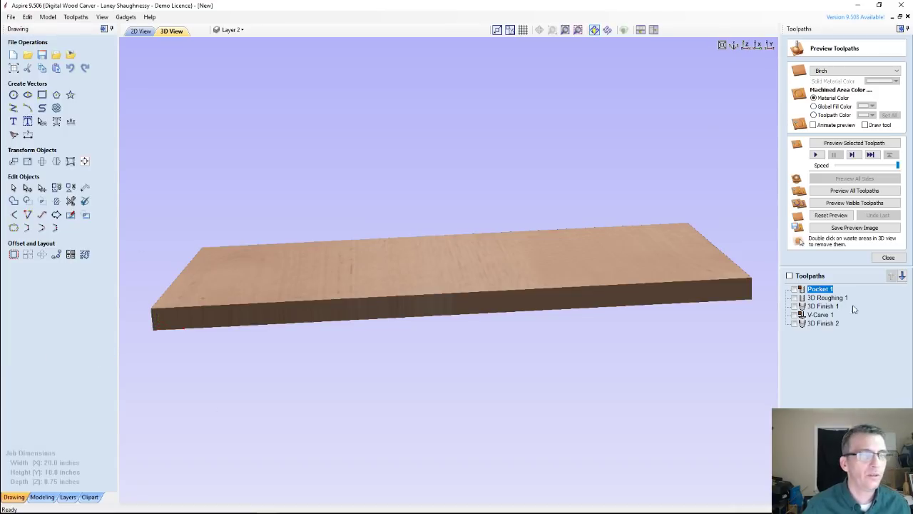
Step: Close the toolpath preview and examine the gap above the model in the material setup against a close view of the reliefs
{"action": "left_click", "coordinate": [889, 258]}
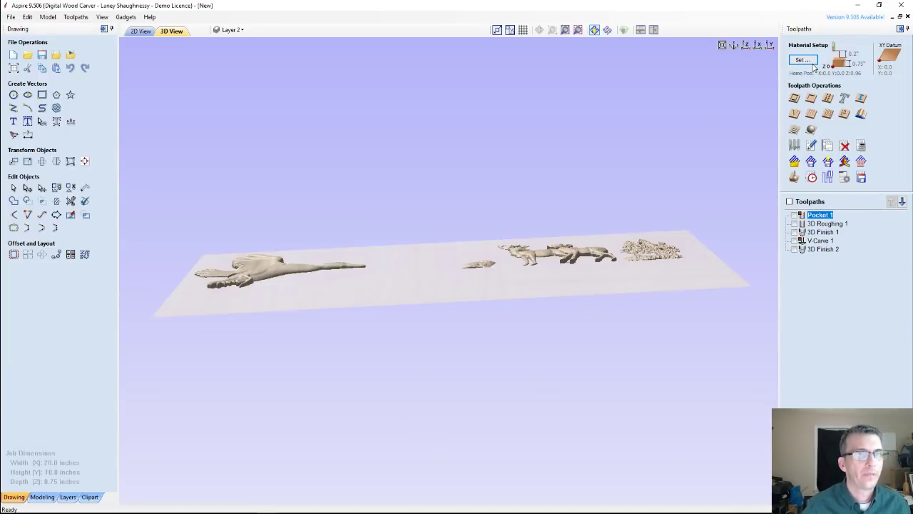
{"action": "left_click", "coordinate": [803, 60]}
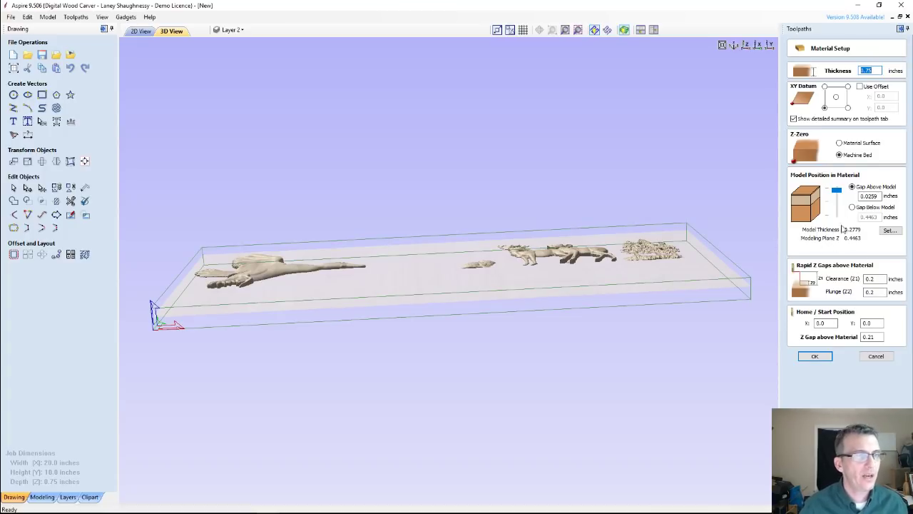
{"action": "left_click_drag", "start_coordinate": [877, 196], "coordinate": [866, 196]}
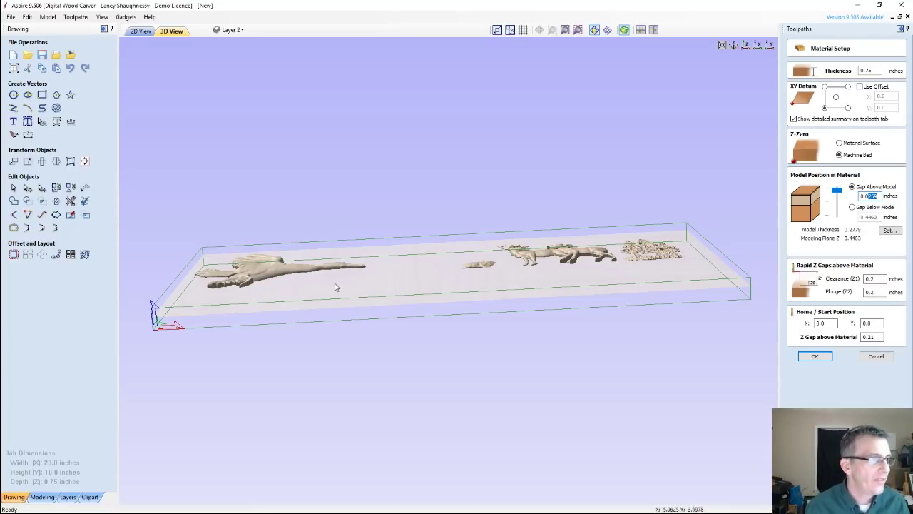
{"action": "scroll", "coordinate": [587, 259], "scroll_direction": "up", "scroll_amount": 2}
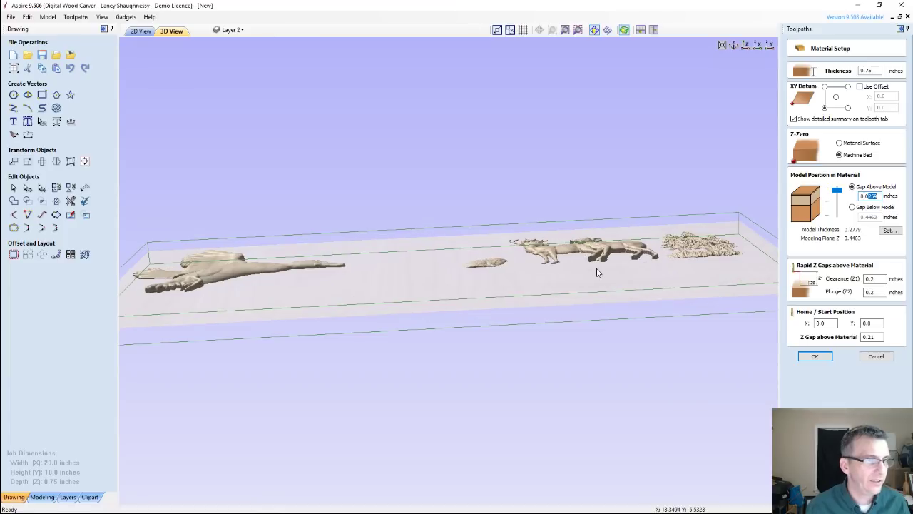
{"action": "scroll", "coordinate": [598, 272], "scroll_direction": "up", "scroll_amount": 2}
{"action": "scroll", "coordinate": [598, 272], "scroll_direction": "up", "scroll_amount": 2}
{"action": "scroll", "coordinate": [589, 266], "scroll_direction": "up", "scroll_amount": 2}
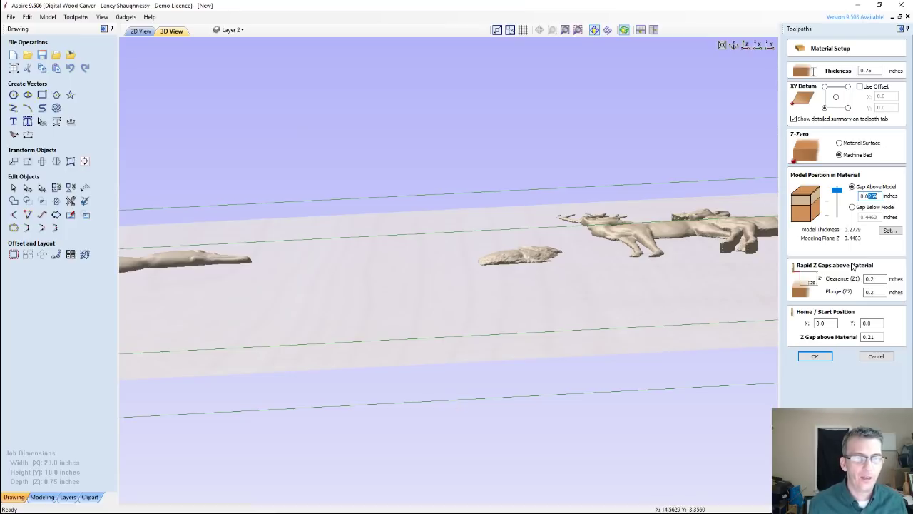
Step: Try Z-Zero at the material surface, return it to the machine bed and cancel the material setup
{"action": "left_click", "coordinate": [841, 144]}
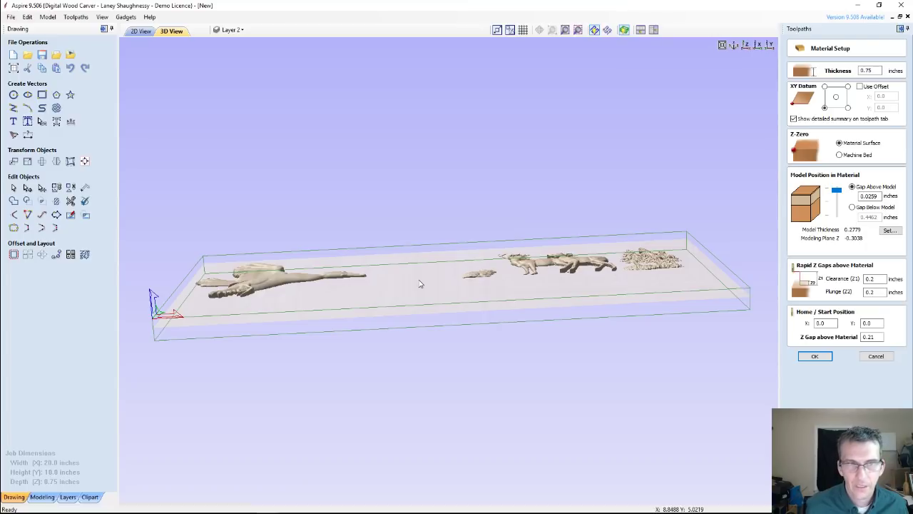
{"action": "left_click", "coordinate": [840, 155]}
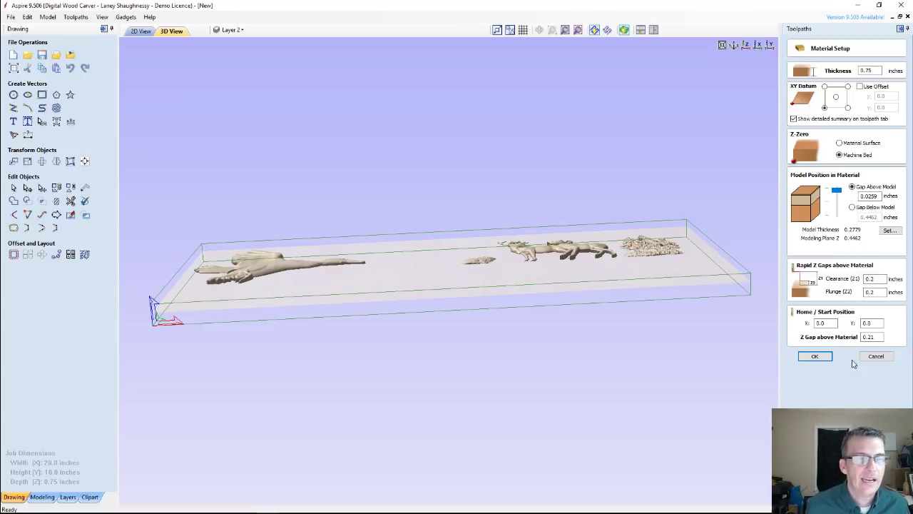
{"action": "left_click", "coordinate": [876, 356]}
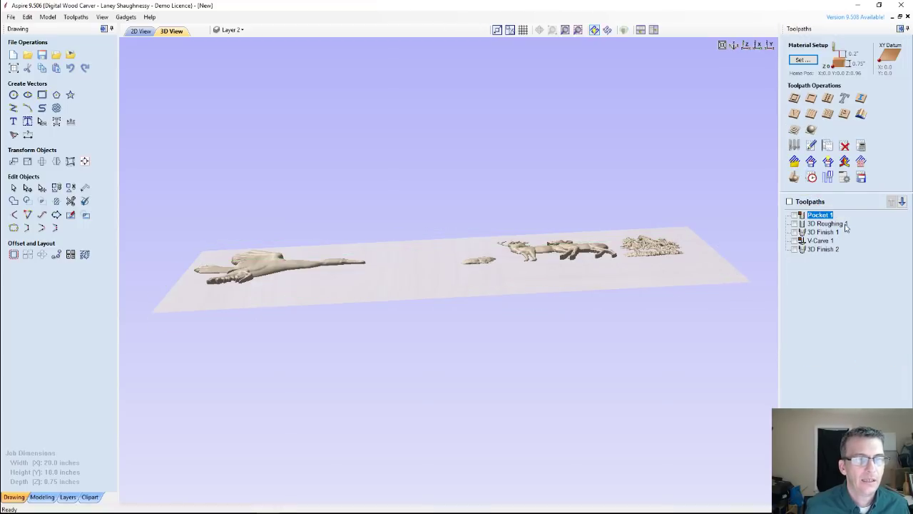
Step: Check the modeling plane height in the material setup, and enter .75-.4463 as the cut depth of a new pocket toolpath
{"action": "left_click", "coordinate": [804, 60]}
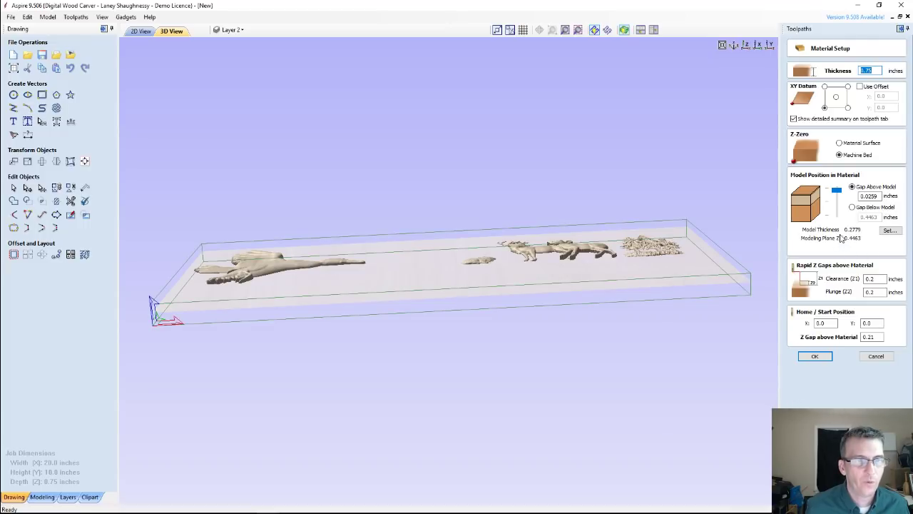
{"action": "left_click", "coordinate": [867, 357]}
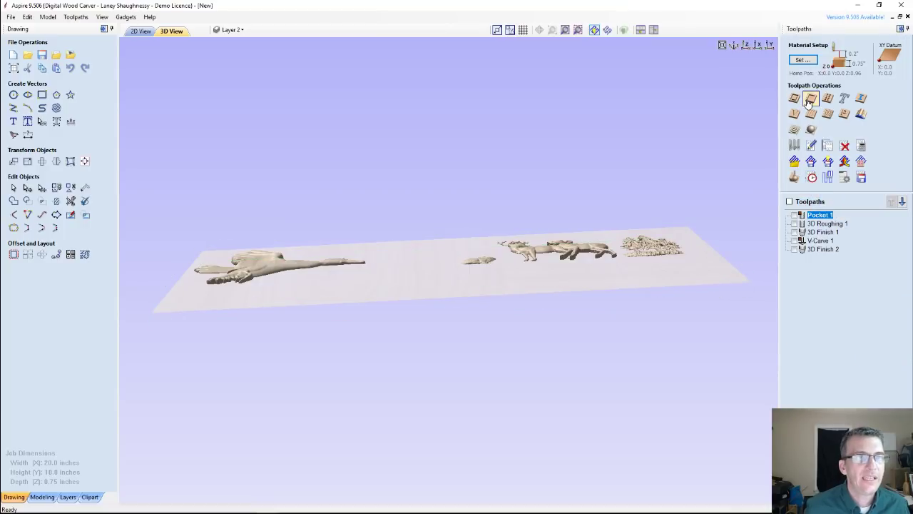
{"action": "left_click", "coordinate": [812, 98]}
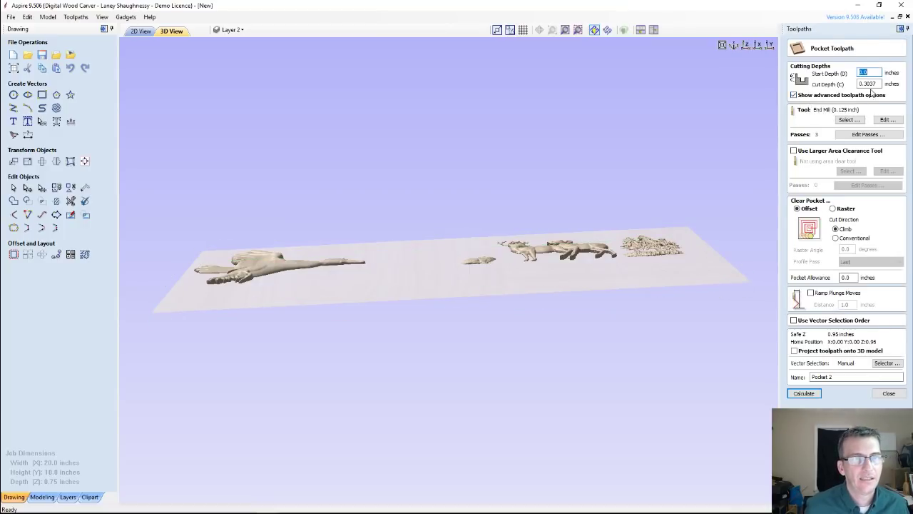
{"action": "key", "text": "Tab"}
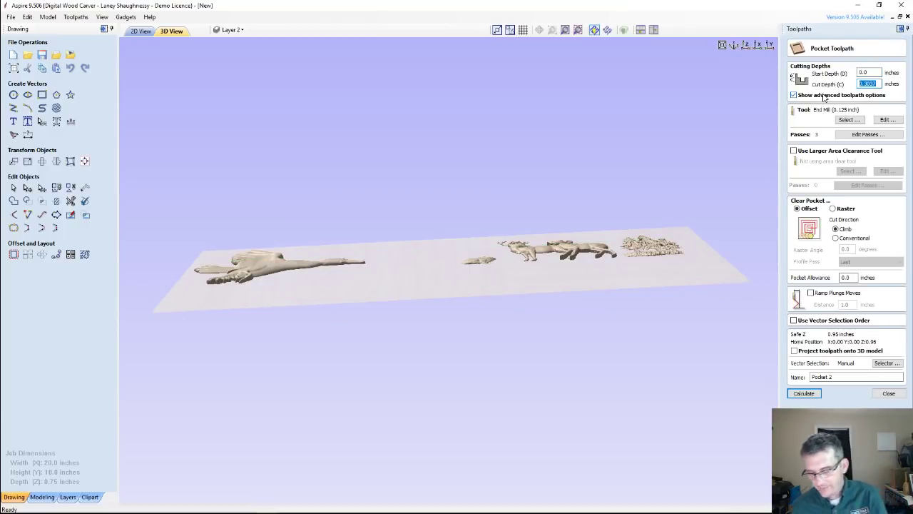
{"action": "type", "text": ".7"}
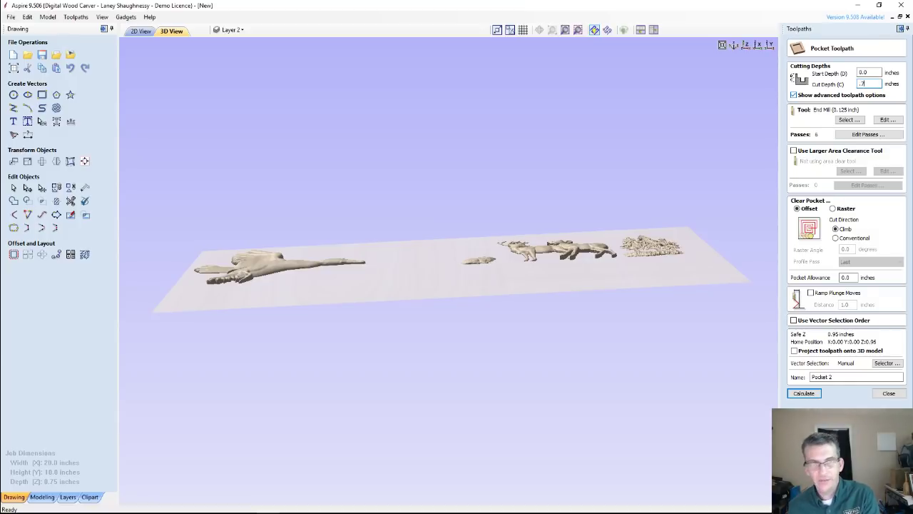
{"action": "type", "text": "5"}
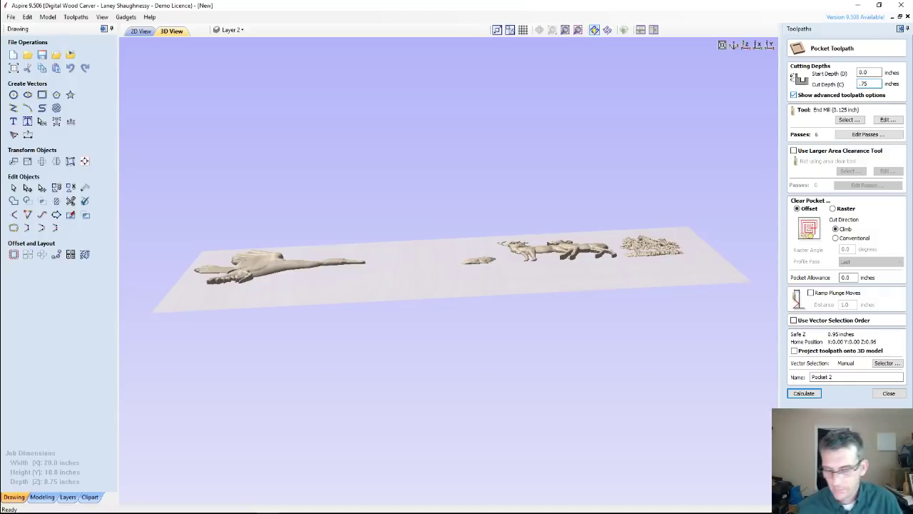
{"action": "type", "text": "-."}
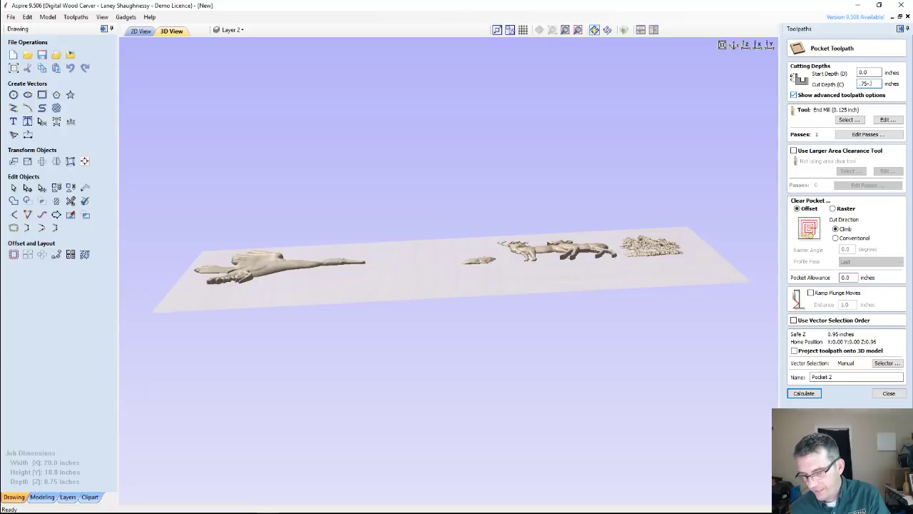
{"action": "type", "text": "3"}
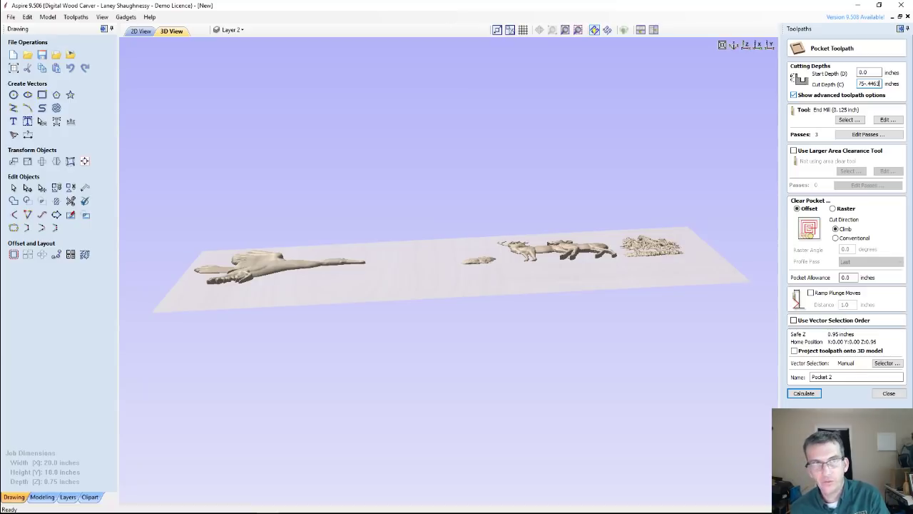
{"action": "key", "text": "Tab"}
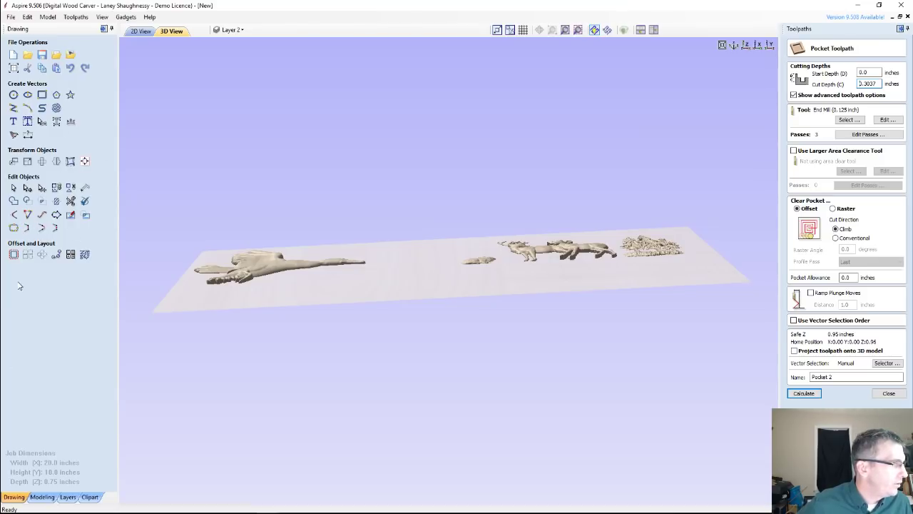
Step: Select all the components, from the fir trees to the duck, and open their component properties
{"action": "left_click", "coordinate": [42, 497]}
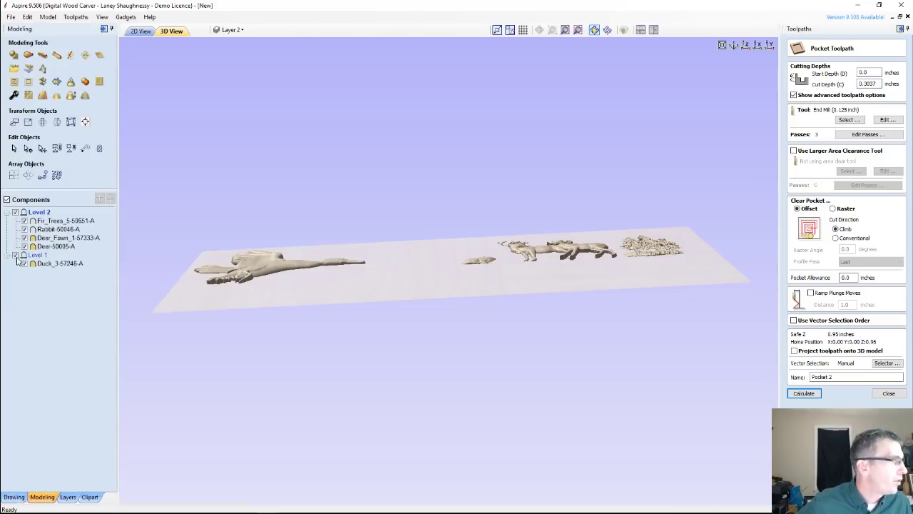
{"action": "left_click", "coordinate": [42, 222]}
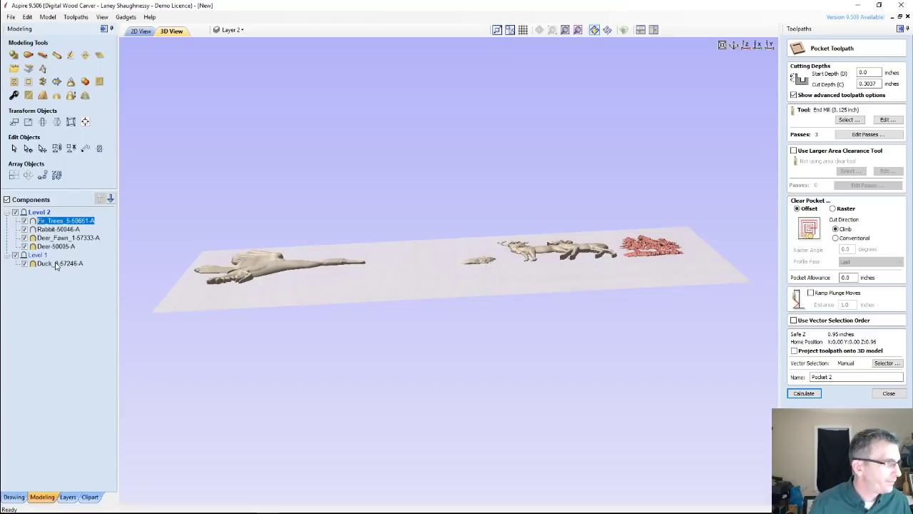
{"action": "left_click", "coordinate": [57, 264], "text": "shift"}
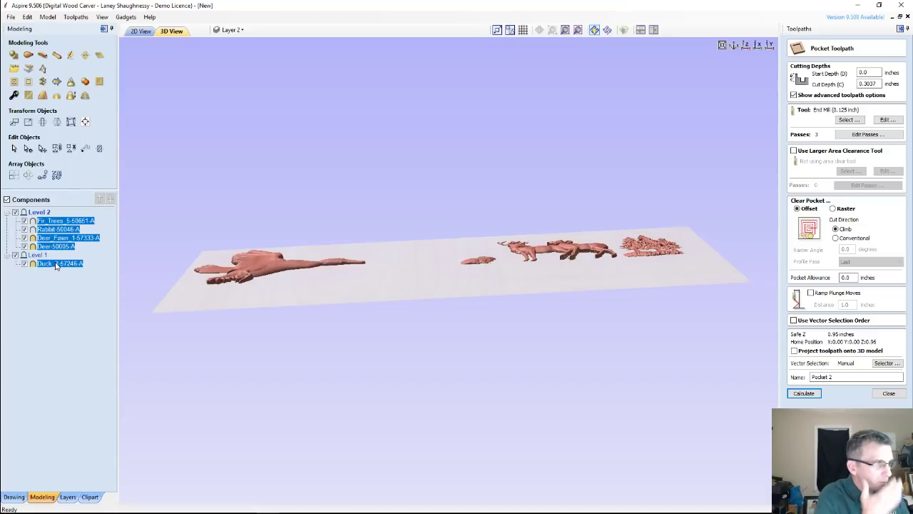
{"action": "left_click", "coordinate": [13, 98]}
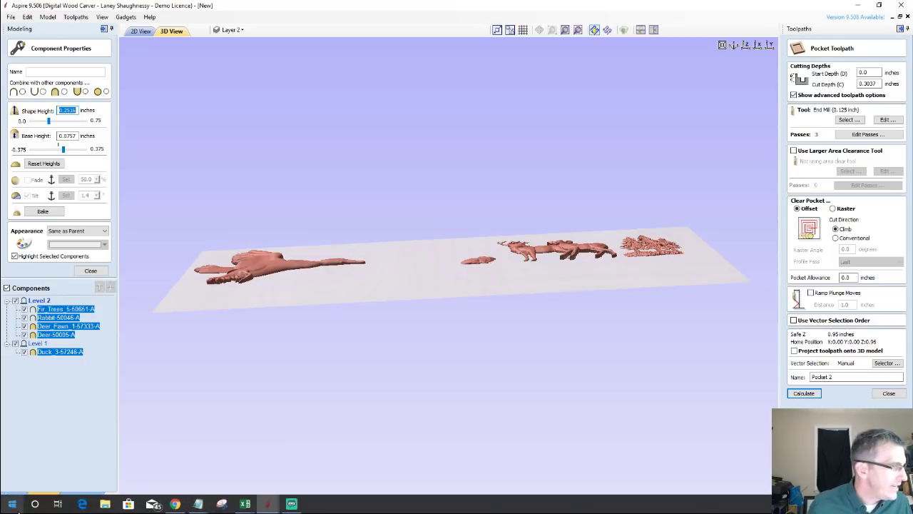
Step: Open the Windows Calculator and place its window over the model view beside the component properties
{"action": "left_click", "coordinate": [3, 508]}
{"action": "left_click", "coordinate": [22, 501]}
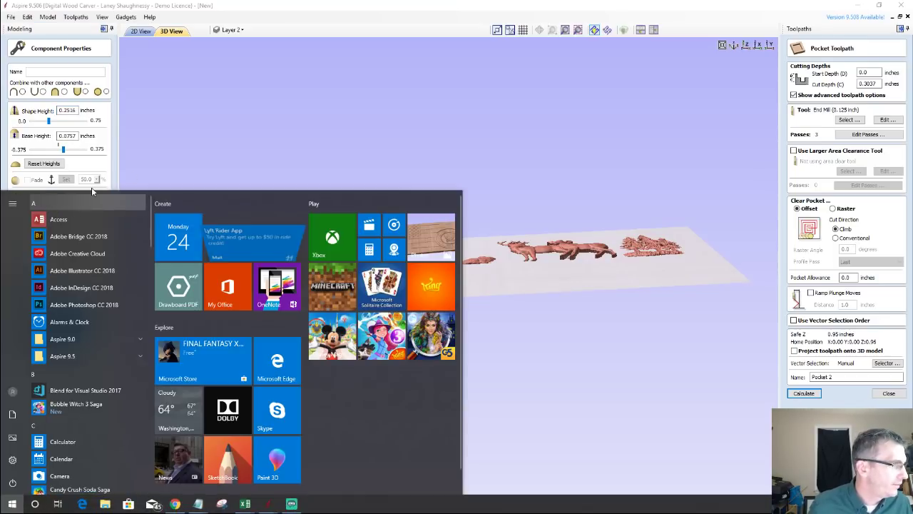
{"action": "left_click", "coordinate": [61, 442]}
{"action": "left_click_drag", "start_coordinate": [760, 99], "coordinate": [303, 59]}
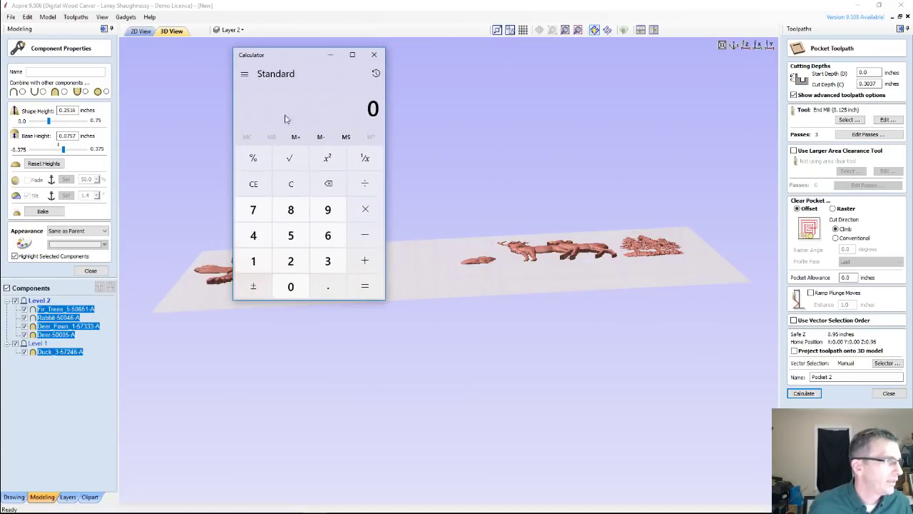
Step: Add the components' shape height of 0.2516 and base height of 0.0757 in the calculator
{"action": "left_click", "coordinate": [327, 286]}
{"action": "left_click", "coordinate": [290, 261]}
{"action": "left_click", "coordinate": [290, 234]}
{"action": "left_click", "coordinate": [254, 260]}
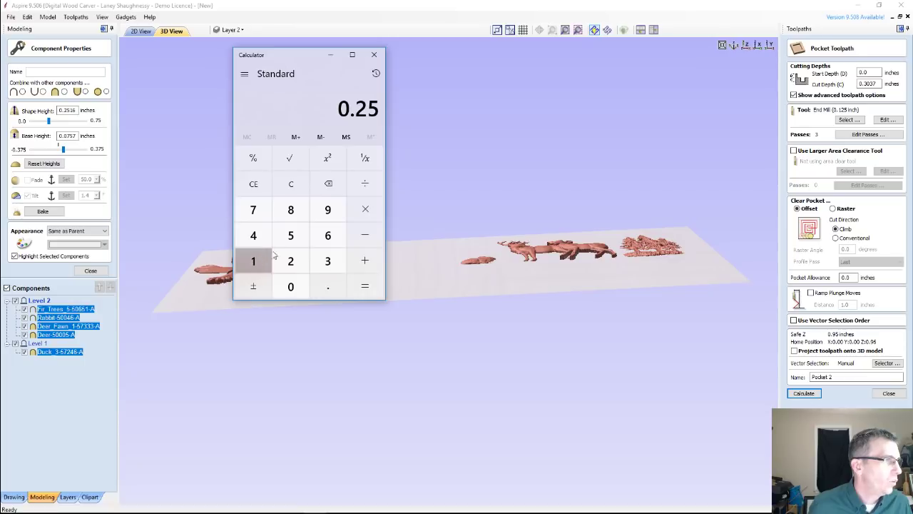
{"action": "left_click", "coordinate": [327, 235]}
{"action": "left_click", "coordinate": [365, 261]}
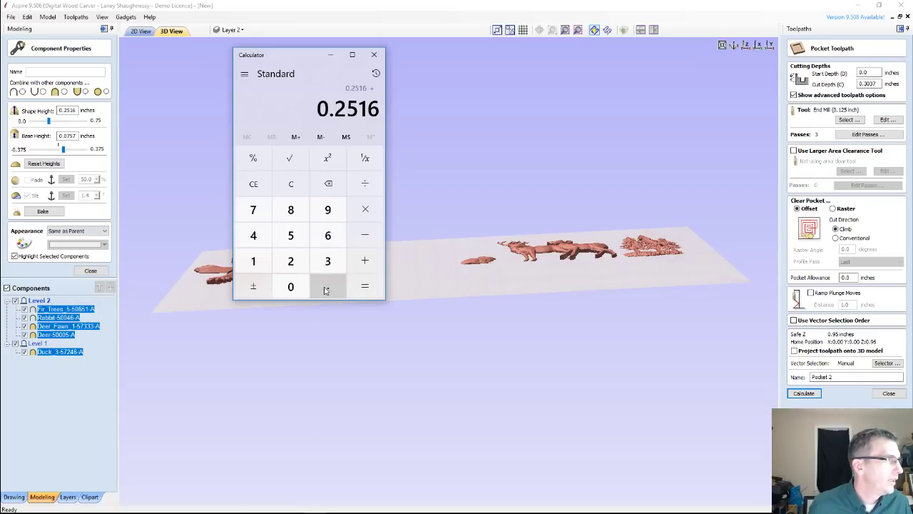
{"action": "left_click", "coordinate": [328, 286]}
{"action": "left_click", "coordinate": [291, 287]}
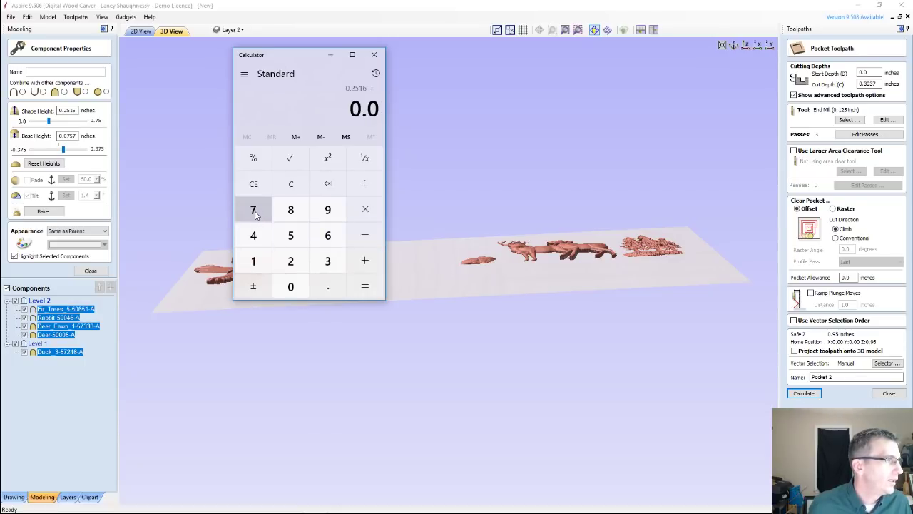
{"action": "left_click", "coordinate": [255, 212]}
{"action": "left_click", "coordinate": [285, 234]}
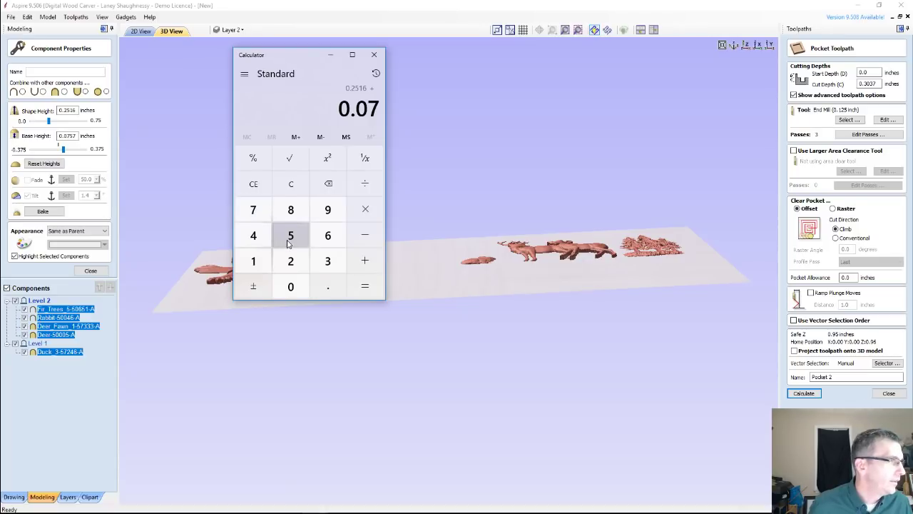
{"action": "left_click", "coordinate": [253, 210]}
{"action": "left_click", "coordinate": [355, 284]}
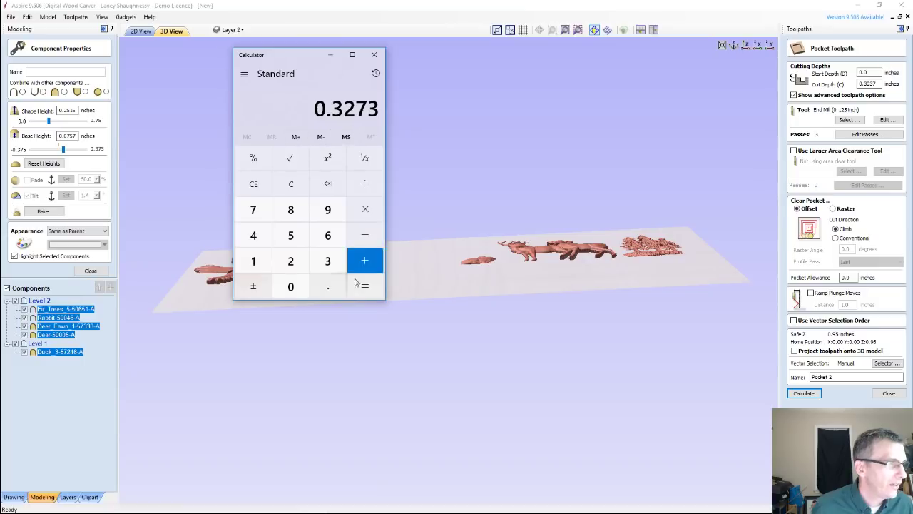
{"action": "left_click", "coordinate": [363, 287]}
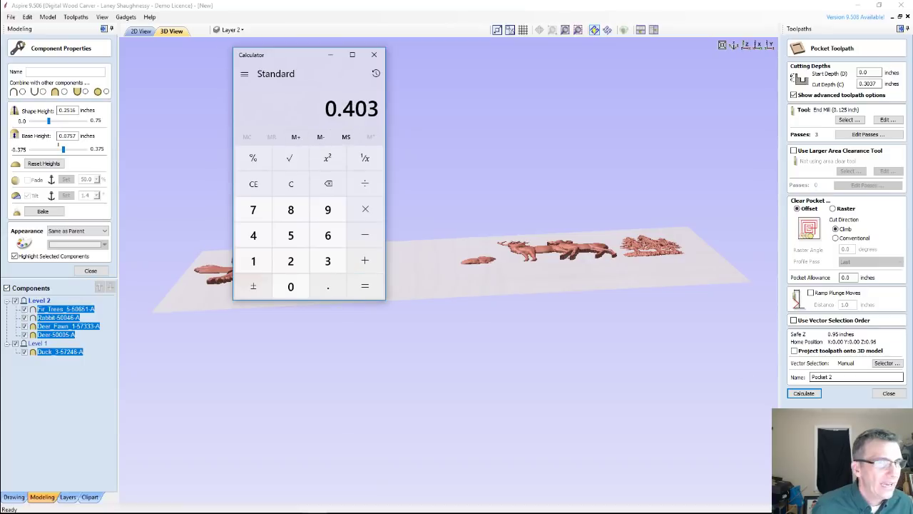
Step: Close the pocket toolpath form without calculating and check the gap above the model in the material setup
{"action": "left_click", "coordinate": [888, 394]}
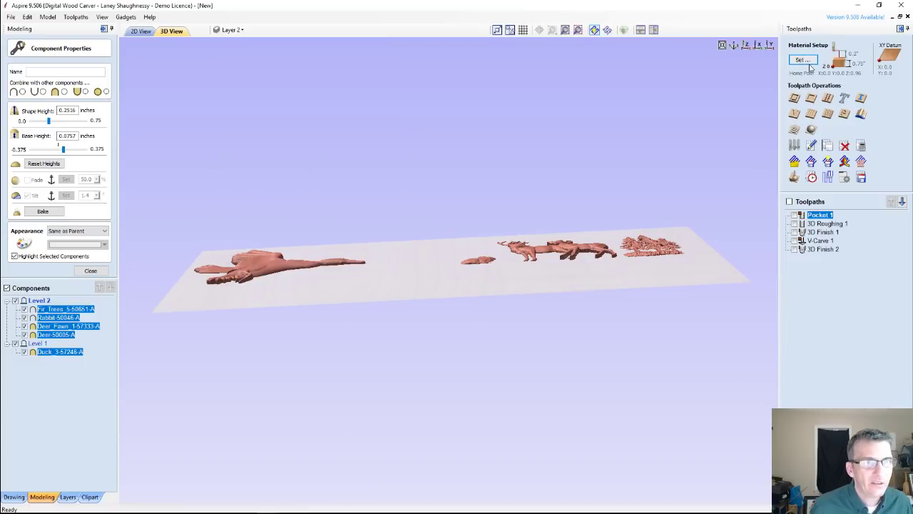
{"action": "key", "text": "Return"}
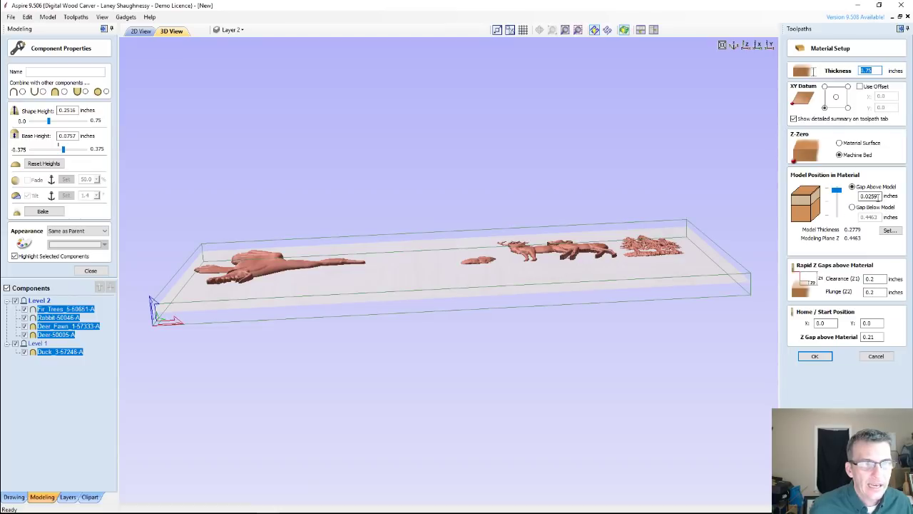
{"action": "left_click_drag", "start_coordinate": [879, 196], "coordinate": [868, 195]}
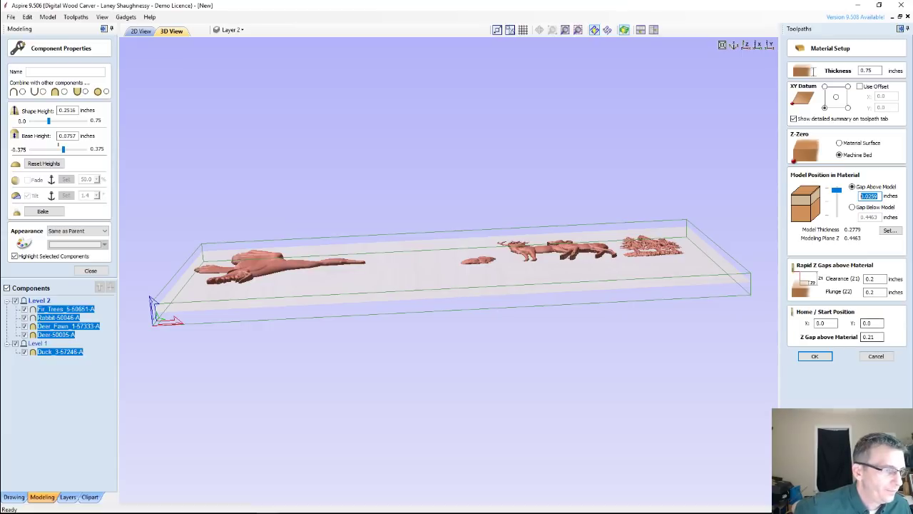
Step: Bring the calculator back, clear it and enter the components' shape height of 0.2516
{"action": "left_click", "coordinate": [316, 504]}
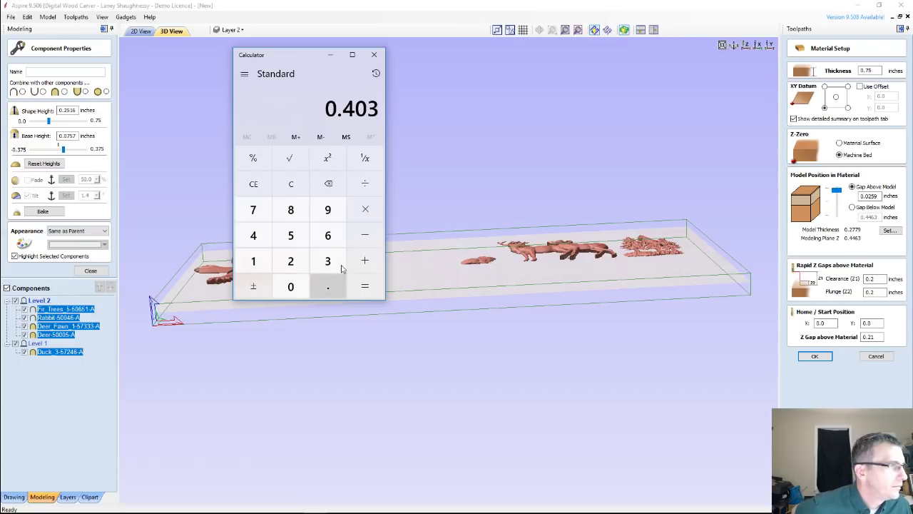
{"action": "left_click", "coordinate": [252, 186]}
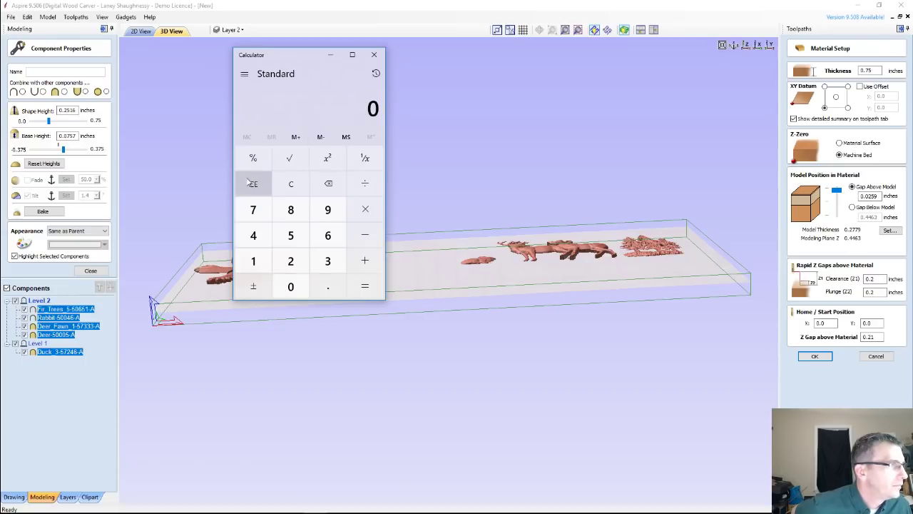
{"action": "left_click", "coordinate": [331, 288]}
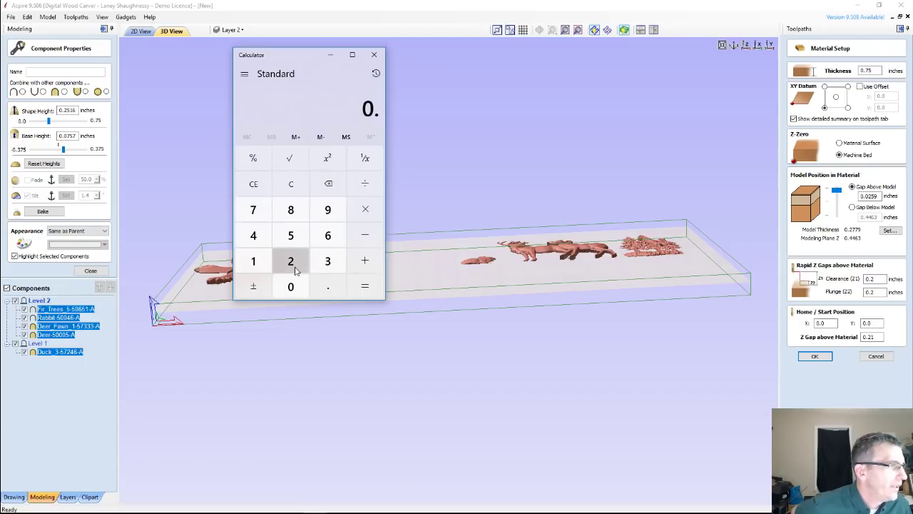
{"action": "left_click", "coordinate": [290, 261]}
{"action": "left_click", "coordinate": [291, 261]}
{"action": "left_click", "coordinate": [254, 262]}
{"action": "left_click", "coordinate": [320, 239]}
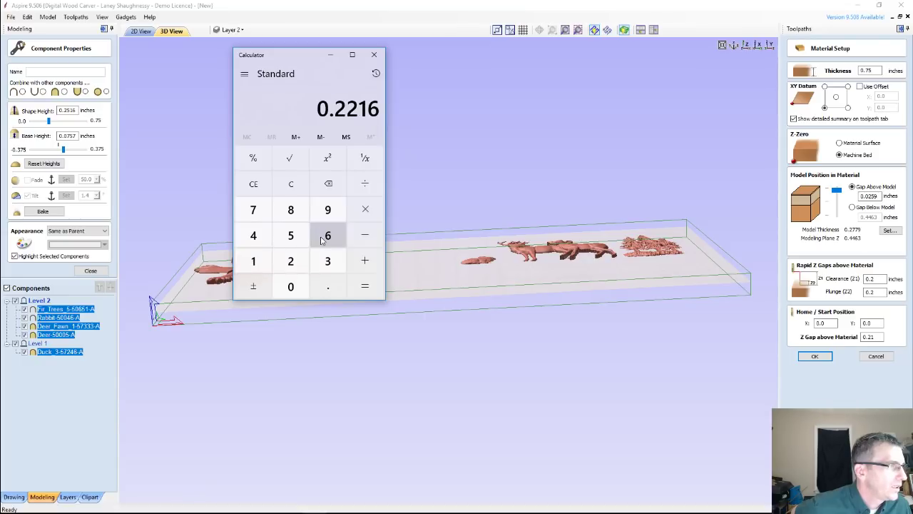
{"action": "left_click", "coordinate": [322, 186]}
{"action": "left_click", "coordinate": [321, 186]}
{"action": "double_click", "coordinate": [322, 186]}
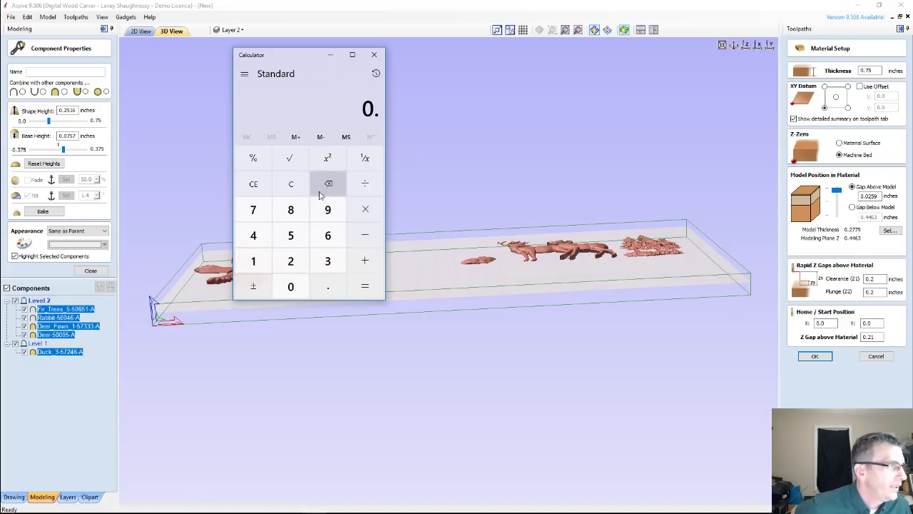
{"action": "left_click", "coordinate": [297, 256]}
{"action": "left_click", "coordinate": [294, 234]}
{"action": "left_click", "coordinate": [257, 261]}
{"action": "left_click", "coordinate": [332, 236]}
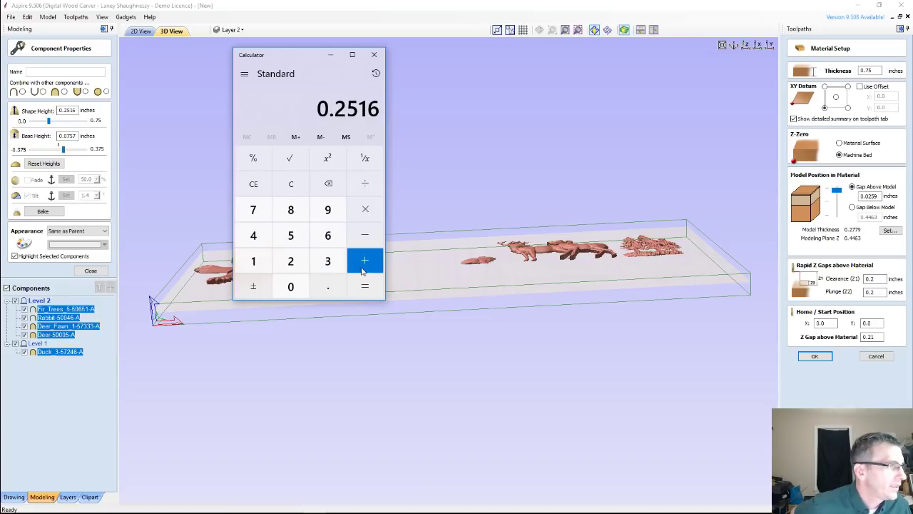
Step: Add the components' base height of 0.0757 to the shape height in the calculator
{"action": "left_click", "coordinate": [365, 263]}
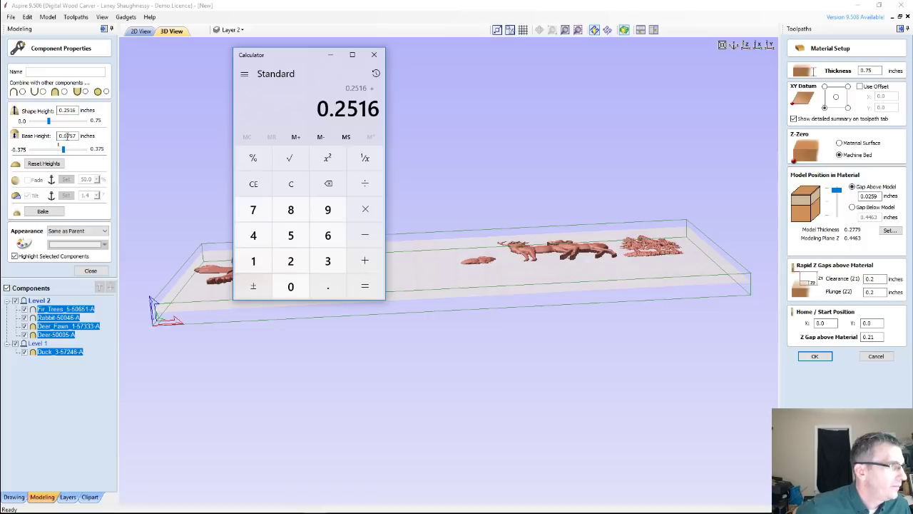
{"action": "left_click", "coordinate": [329, 287]}
{"action": "left_click", "coordinate": [291, 286]}
{"action": "left_click", "coordinate": [254, 209]}
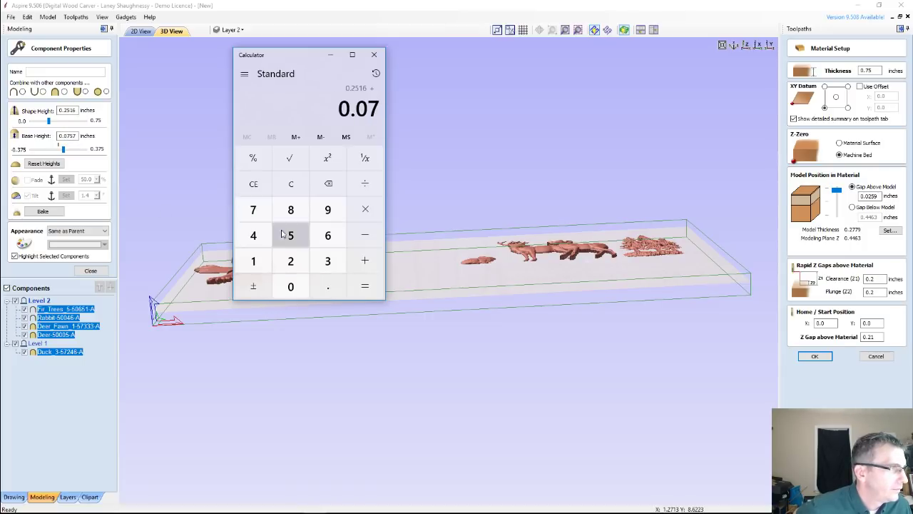
{"action": "left_click", "coordinate": [284, 235]}
{"action": "left_click", "coordinate": [253, 209]}
{"action": "left_click", "coordinate": [365, 292]}
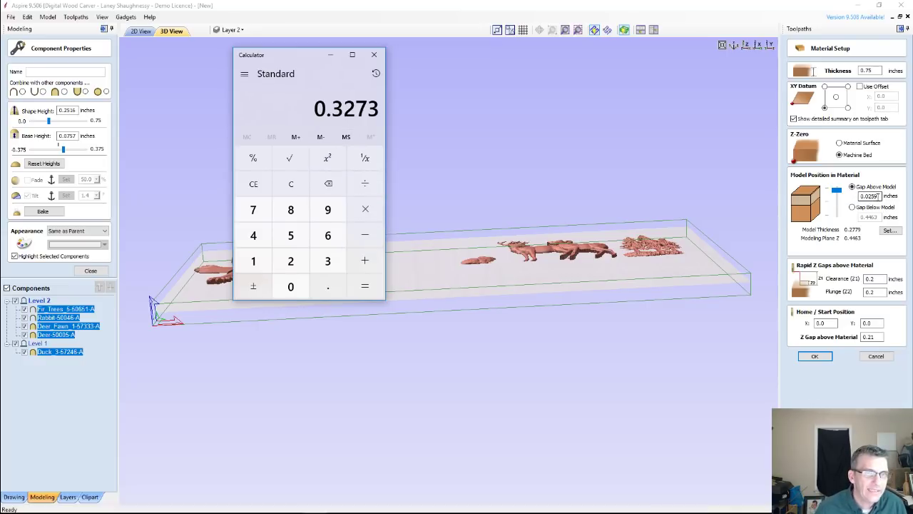
Step: Subtract the material setup's gap above model, 0.0259, from the sum in the calculator
{"action": "left_click_drag", "start_coordinate": [876, 195], "coordinate": [861, 197]}
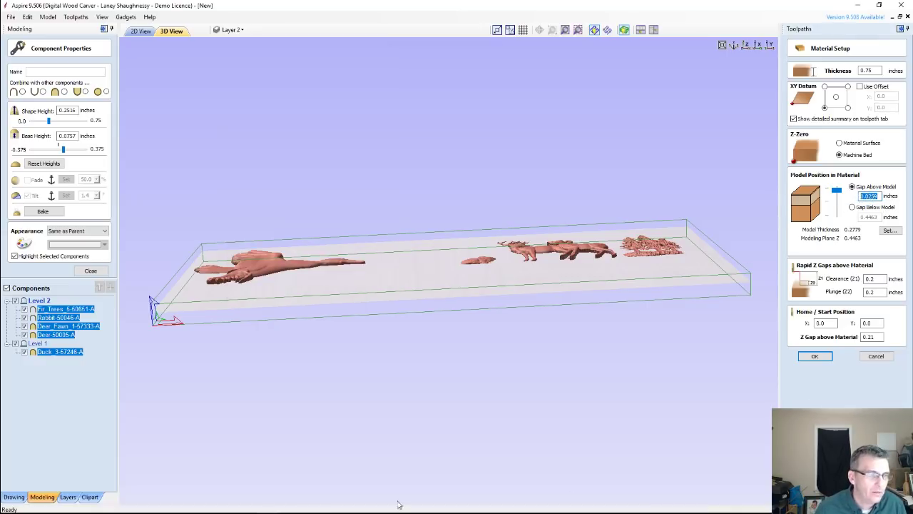
{"action": "left_click", "coordinate": [314, 506]}
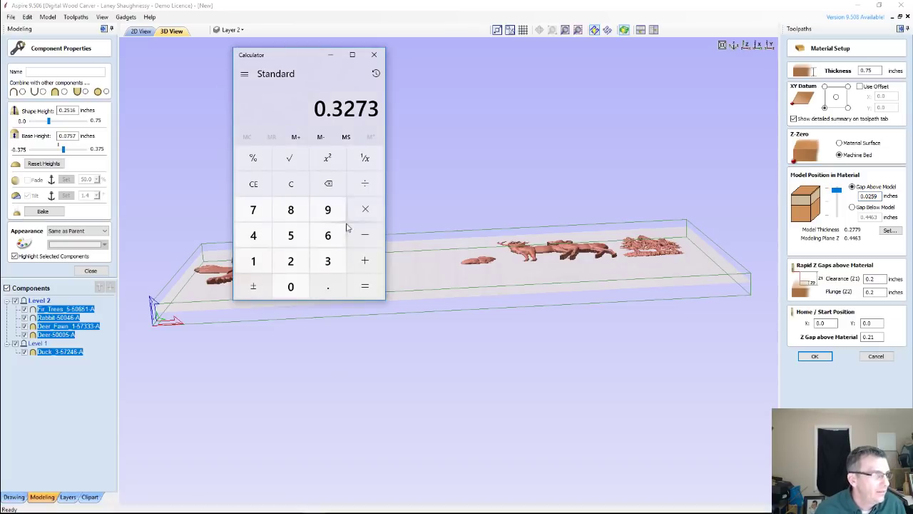
{"action": "left_click", "coordinate": [362, 242]}
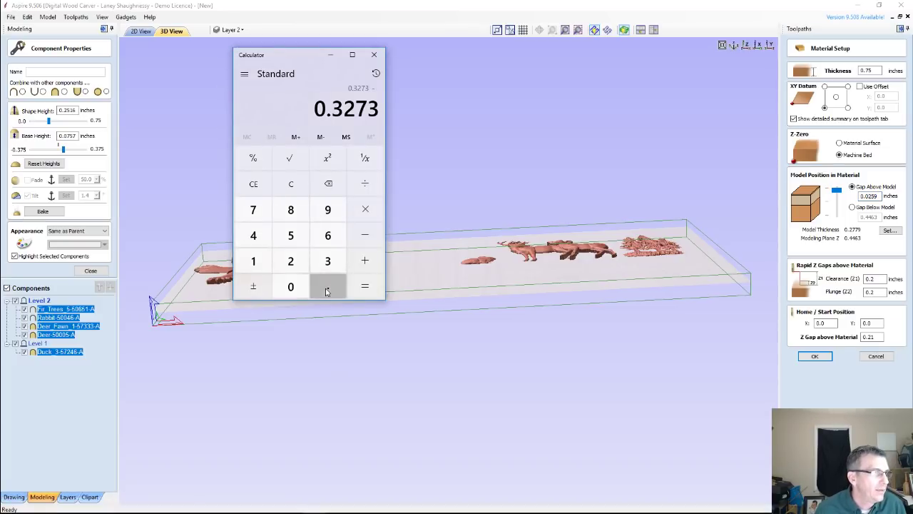
{"action": "left_click", "coordinate": [327, 289]}
{"action": "left_click", "coordinate": [291, 286]}
{"action": "left_click", "coordinate": [291, 261]}
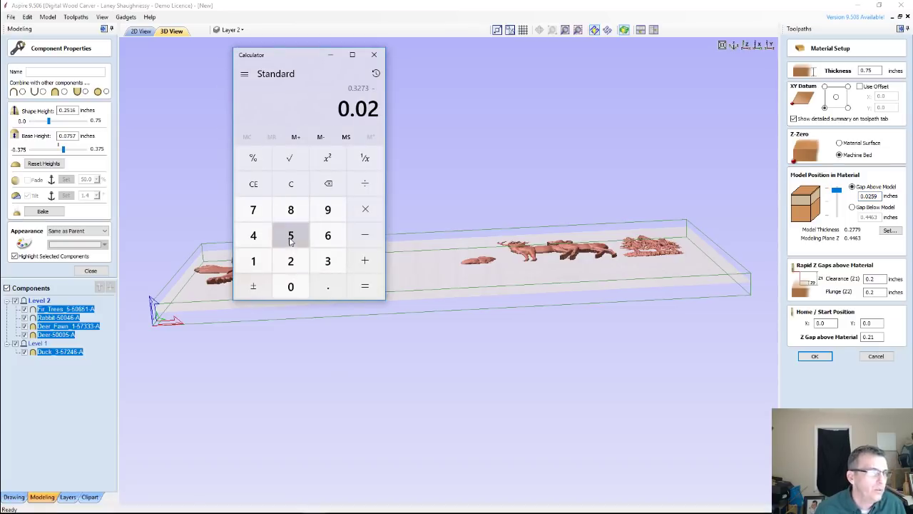
{"action": "left_click", "coordinate": [292, 238]}
{"action": "left_click", "coordinate": [327, 212]}
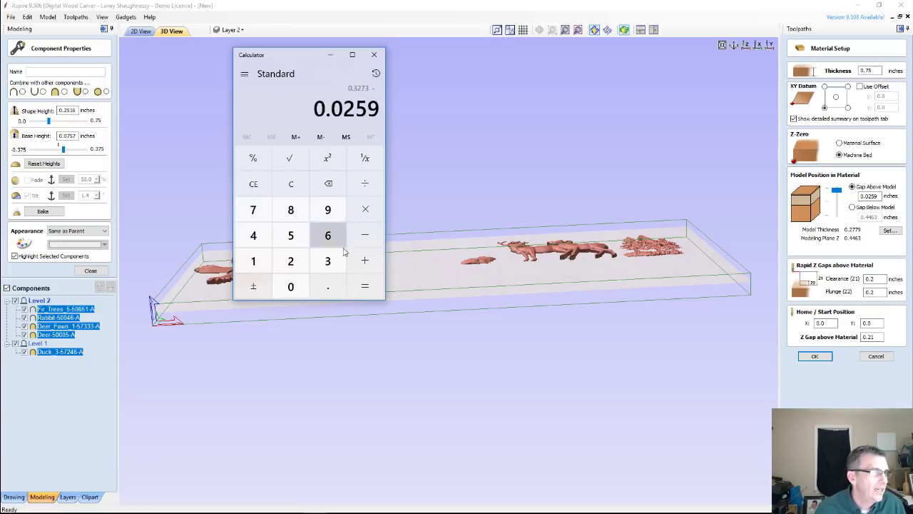
{"action": "left_click", "coordinate": [364, 285]}
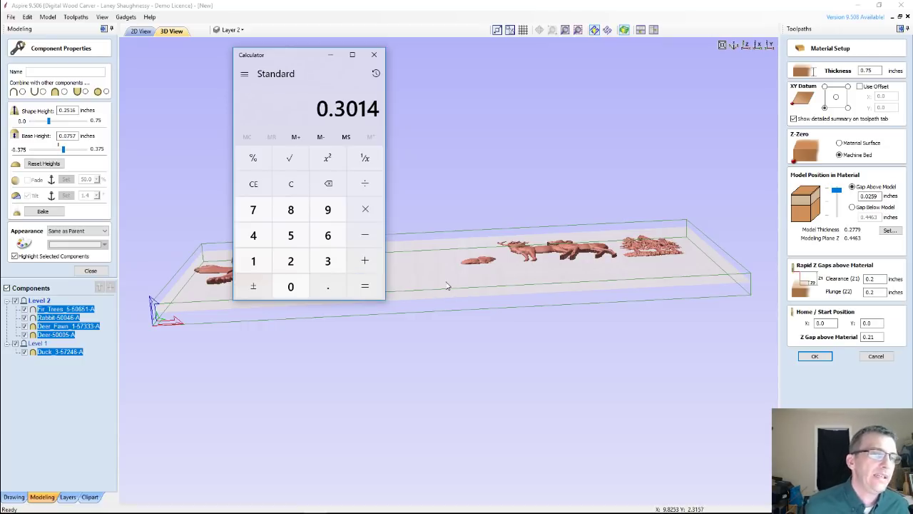
Step: Review the gap above model in the material setup and inspect the components in 3D and in the 2D layout
{"action": "left_click", "coordinate": [830, 234]}
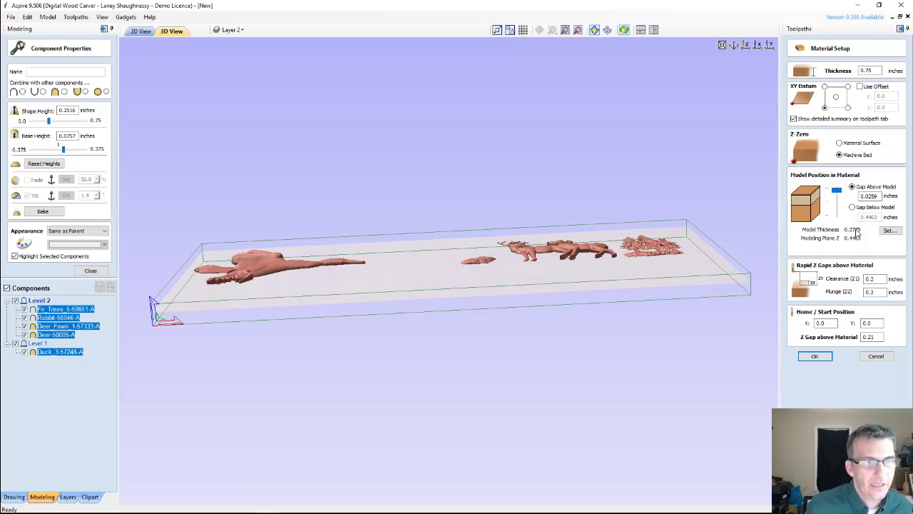
{"action": "left_click", "coordinate": [875, 196]}
{"action": "left_click_drag", "start_coordinate": [876, 196], "coordinate": [861, 197]}
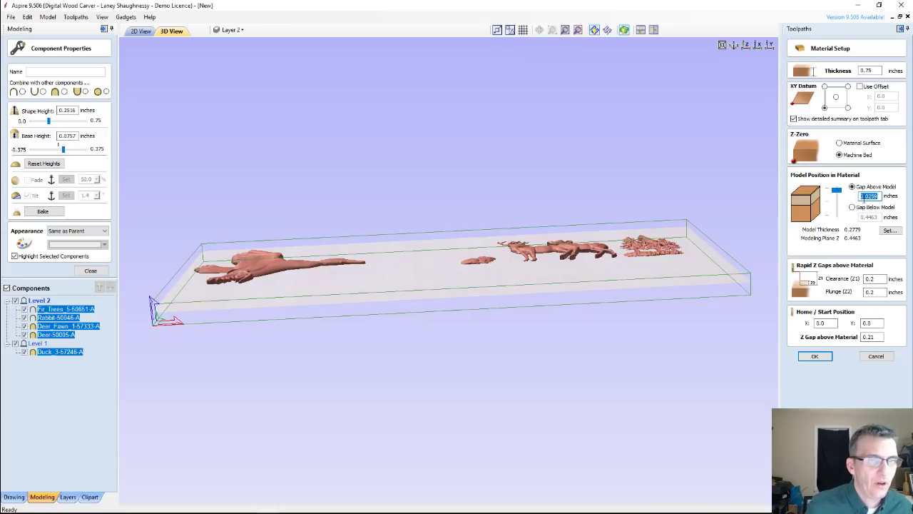
{"action": "left_click_drag", "start_coordinate": [403, 239], "coordinate": [403, 343]}
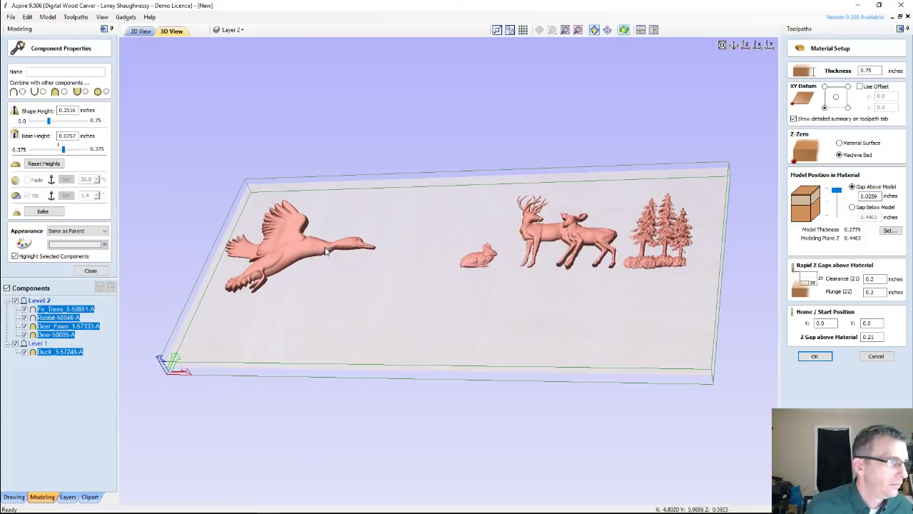
{"action": "left_click", "coordinate": [140, 31]}
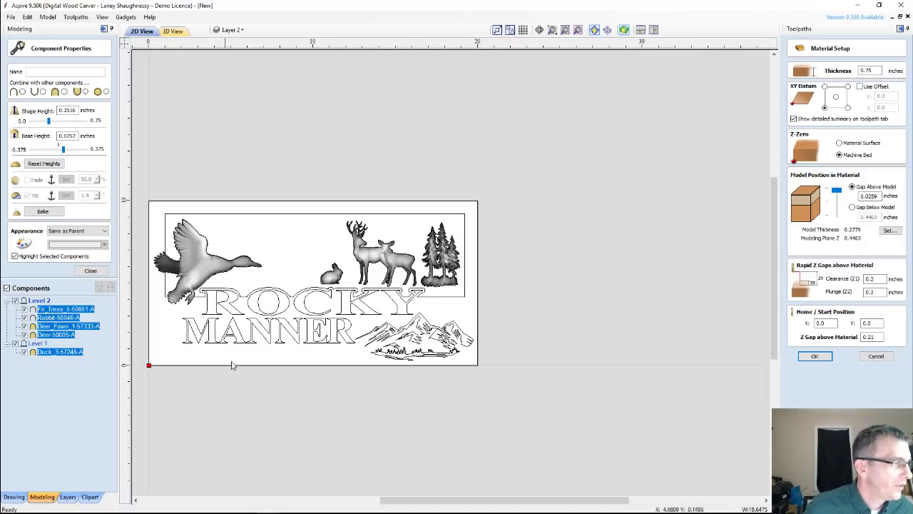
Step: Accept the material setup, close the toolpath preview and reopen the material setup to read the model thickness
{"action": "left_click", "coordinate": [832, 359]}
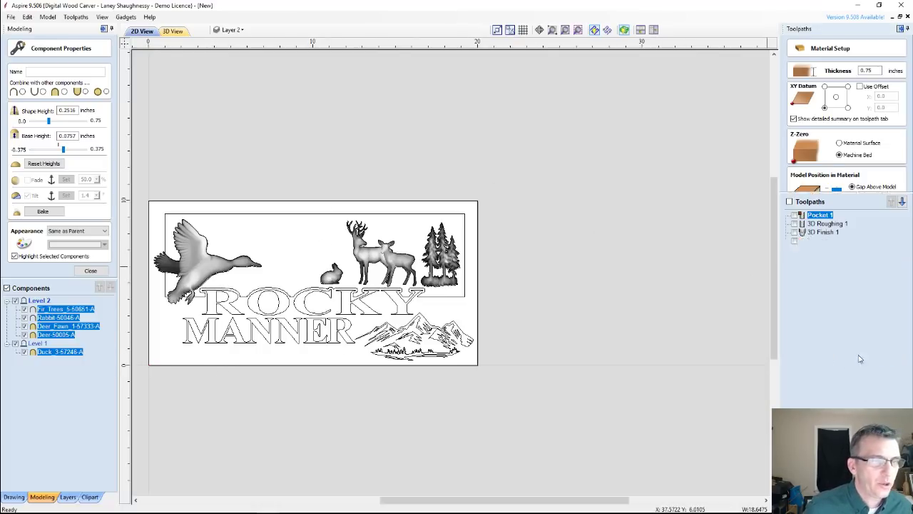
{"action": "key", "text": "F3"}
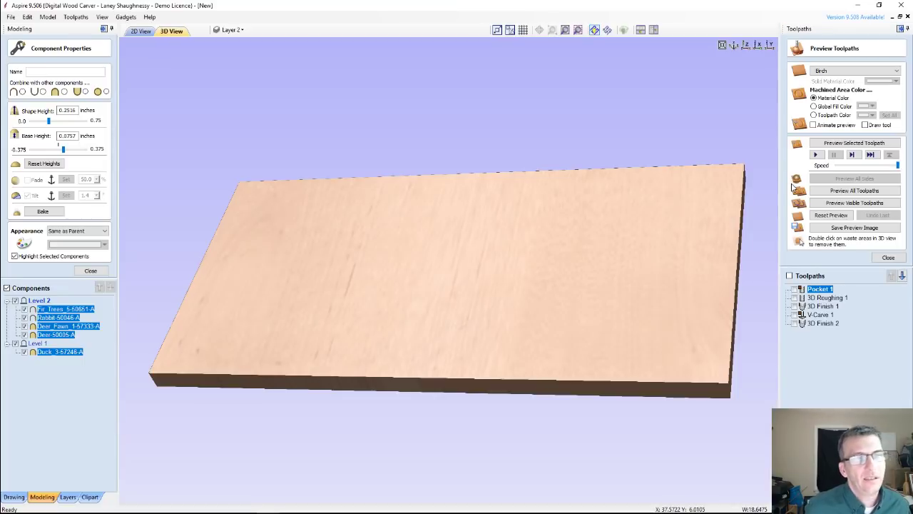
{"action": "key", "text": "Escape"}
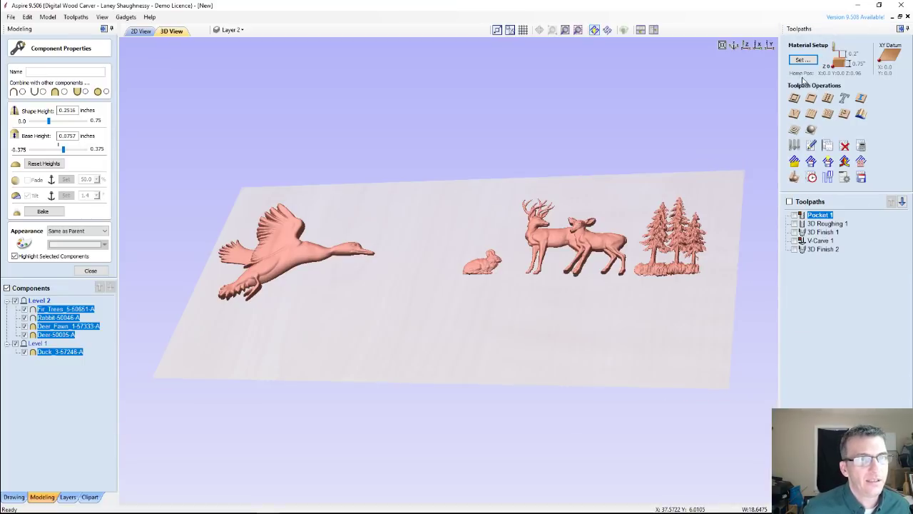
{"action": "left_click", "coordinate": [803, 62]}
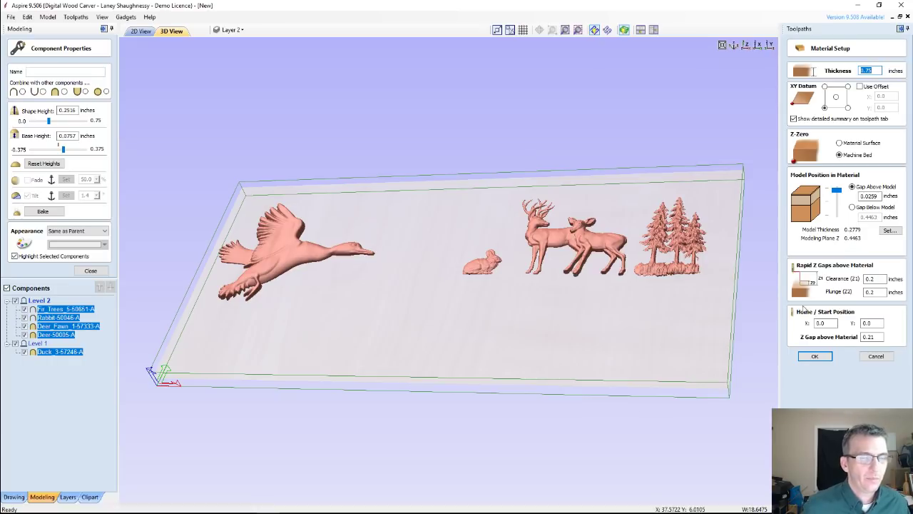
Step: Bring up the calculator, clear it and enter the model thickness of 0.2779
{"action": "left_click", "coordinate": [313, 505]}
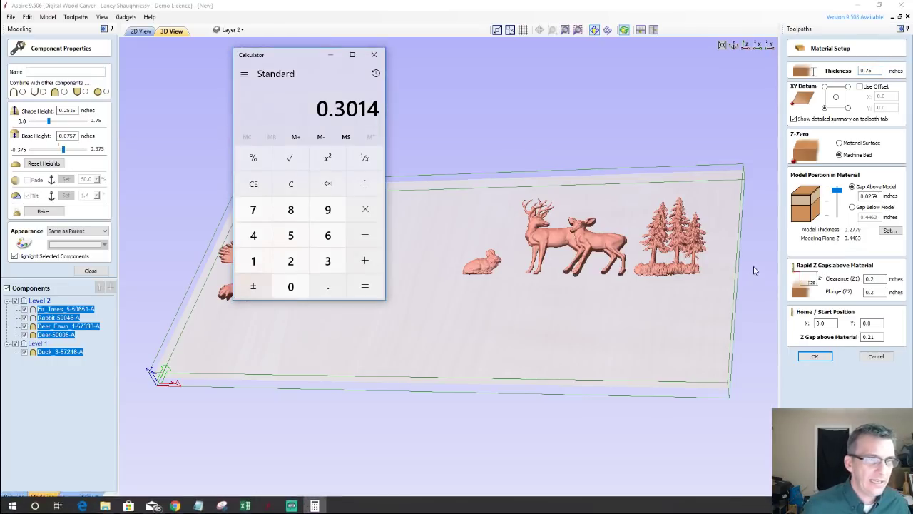
{"action": "left_click", "coordinate": [253, 182]}
{"action": "left_click", "coordinate": [325, 293]}
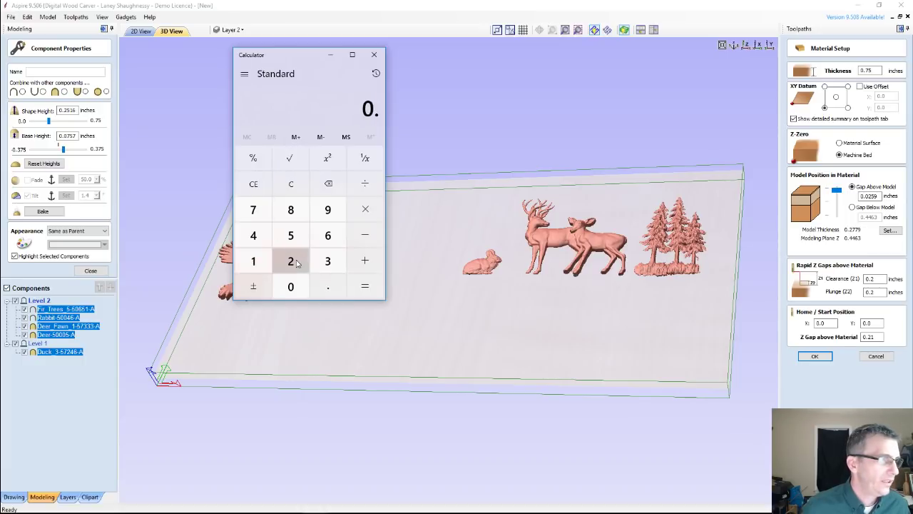
{"action": "left_click", "coordinate": [291, 261]}
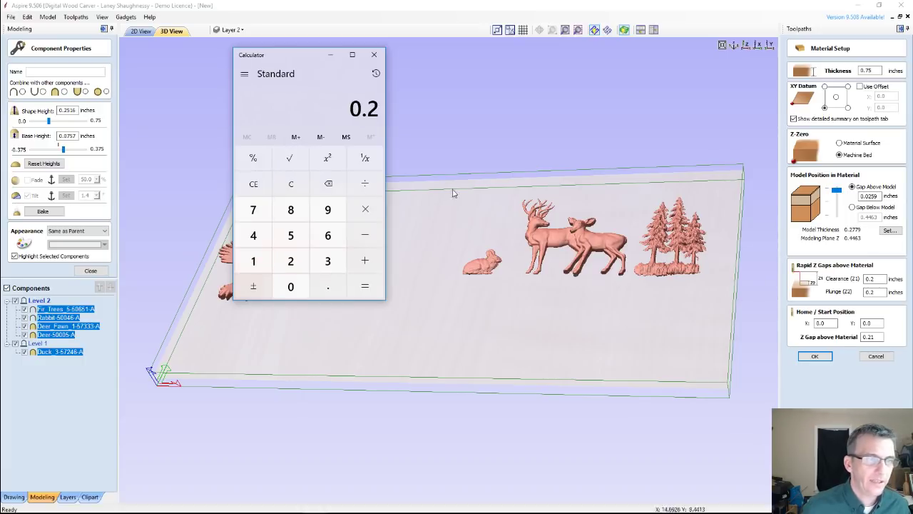
{"action": "left_click", "coordinate": [253, 209]}
{"action": "left_click", "coordinate": [253, 210]}
{"action": "left_click", "coordinate": [333, 217]}
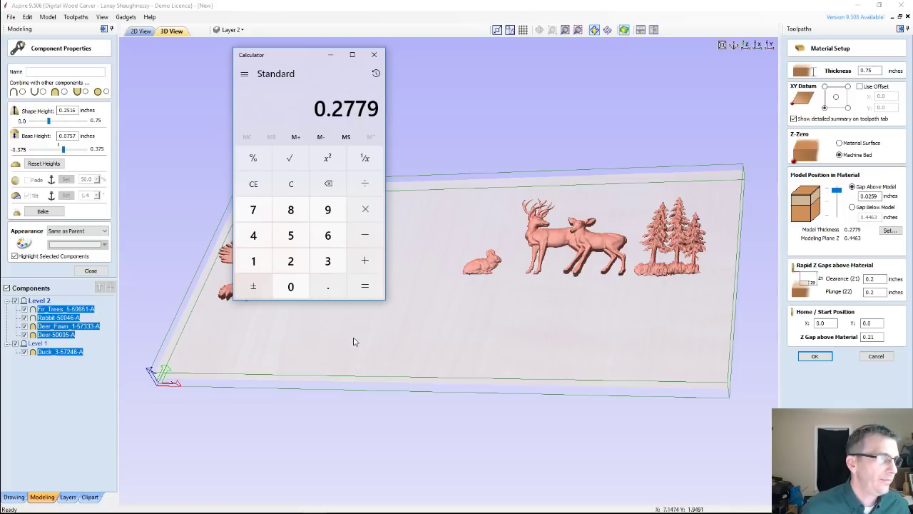
Step: Add the 0.0259 gap above model to the model thickness in the calculator
{"action": "left_click", "coordinate": [369, 262]}
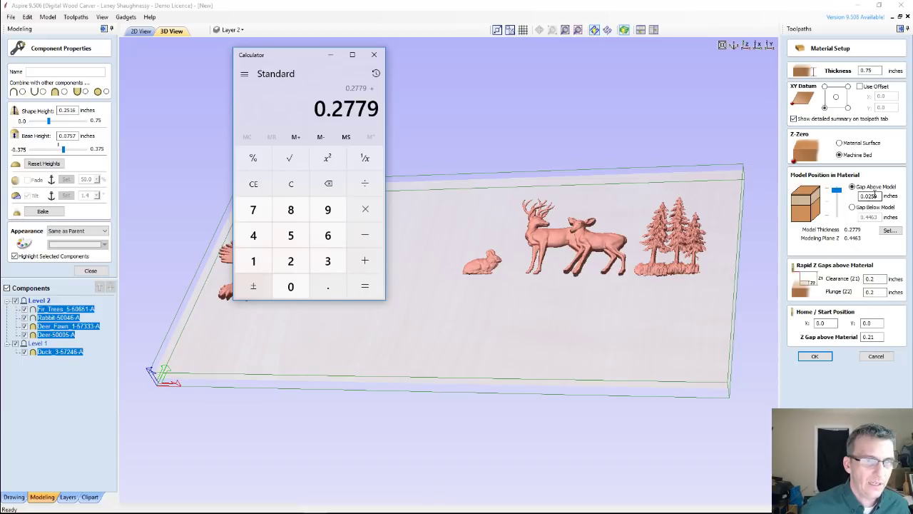
{"action": "left_click", "coordinate": [331, 289]}
{"action": "left_click", "coordinate": [290, 286]}
{"action": "left_click", "coordinate": [290, 261]}
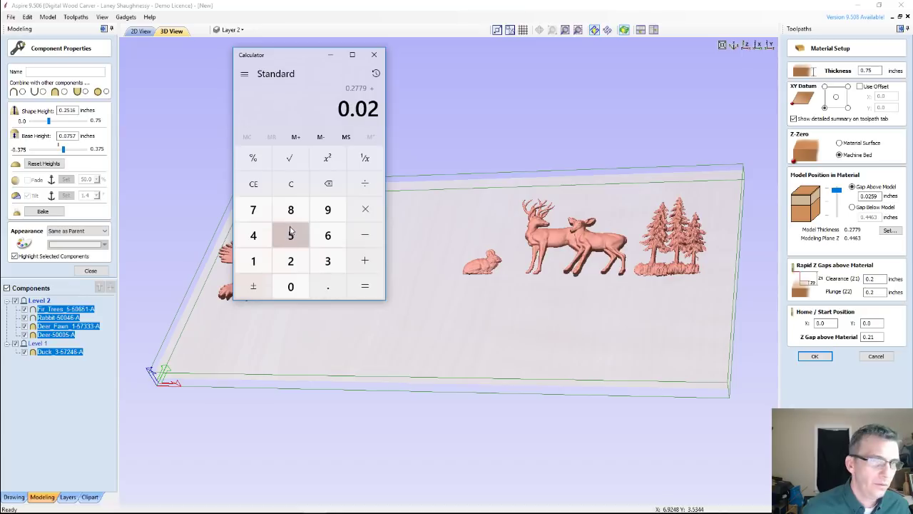
{"action": "left_click", "coordinate": [325, 210]}
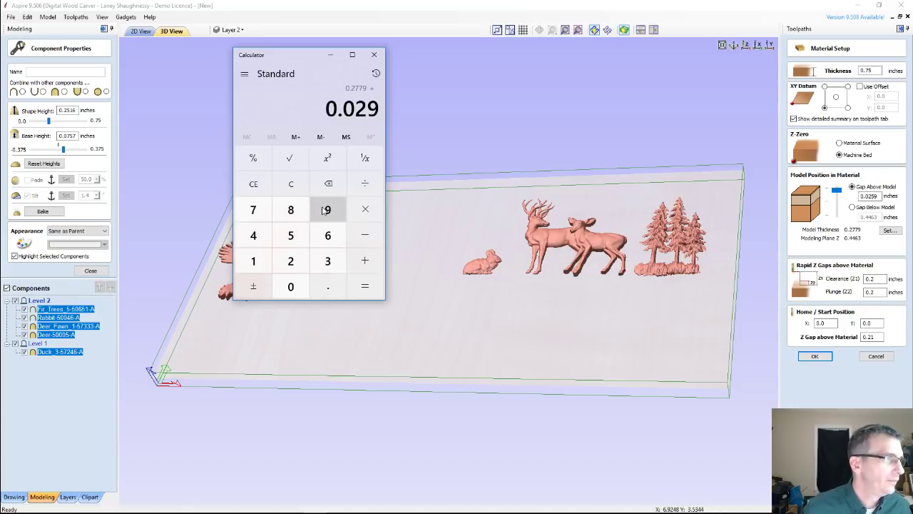
{"action": "left_click", "coordinate": [328, 183]}
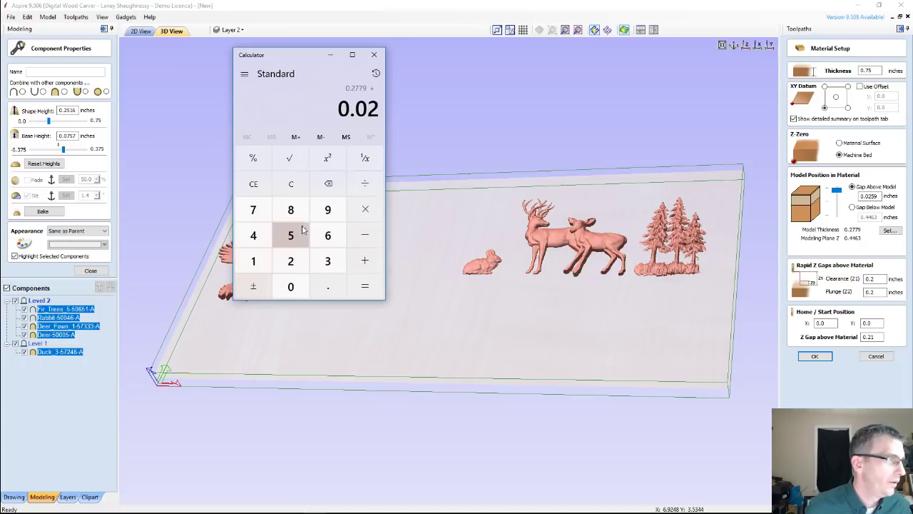
{"action": "left_click", "coordinate": [302, 229]}
{"action": "left_click", "coordinate": [327, 210]}
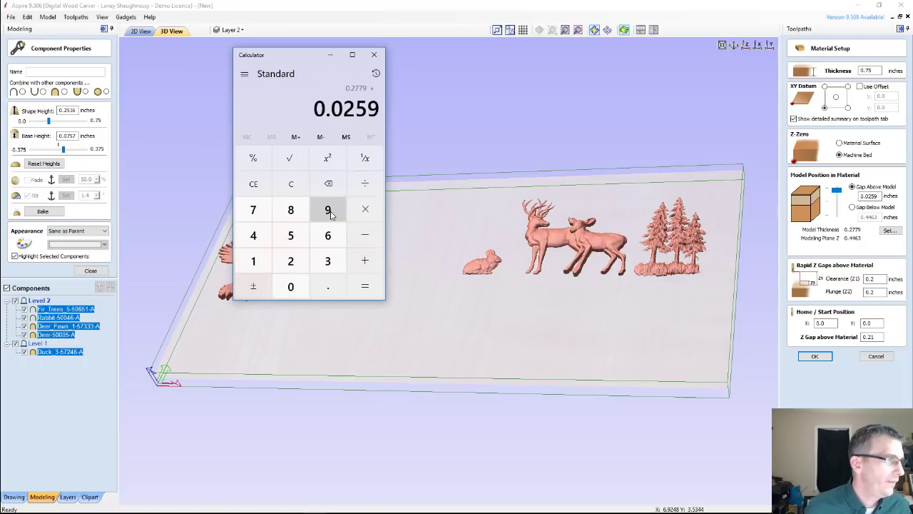
{"action": "left_click", "coordinate": [364, 286]}
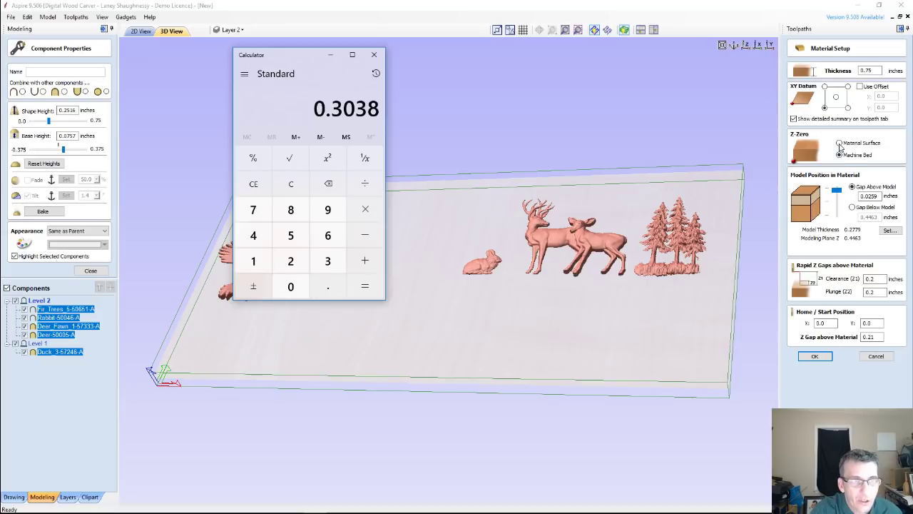
Step: Switch the Z-zero to Material Surface to check the modeling plane Z, and return it to Machine Bed
{"action": "left_click", "coordinate": [840, 143]}
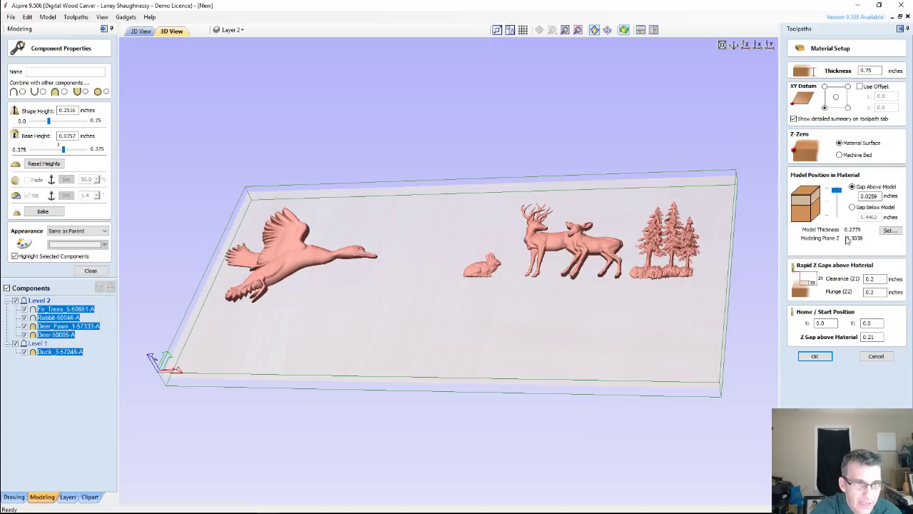
{"action": "left_click", "coordinate": [842, 155]}
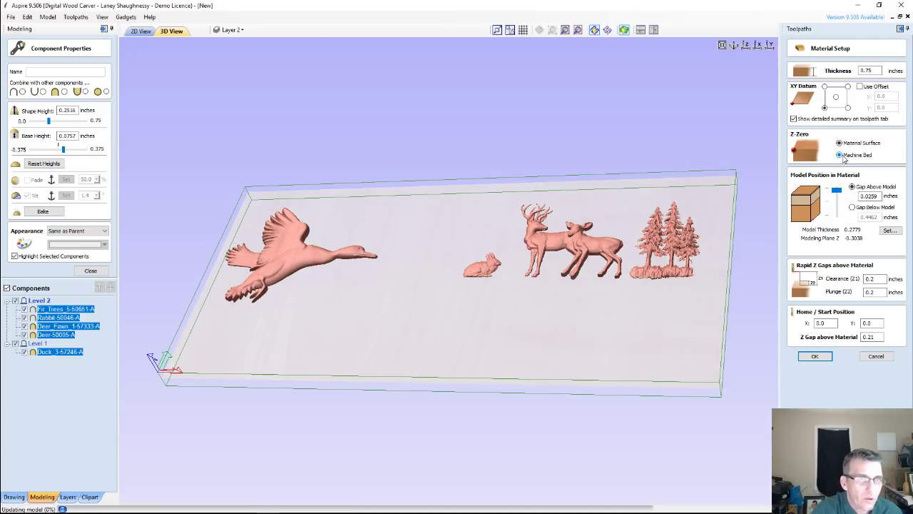
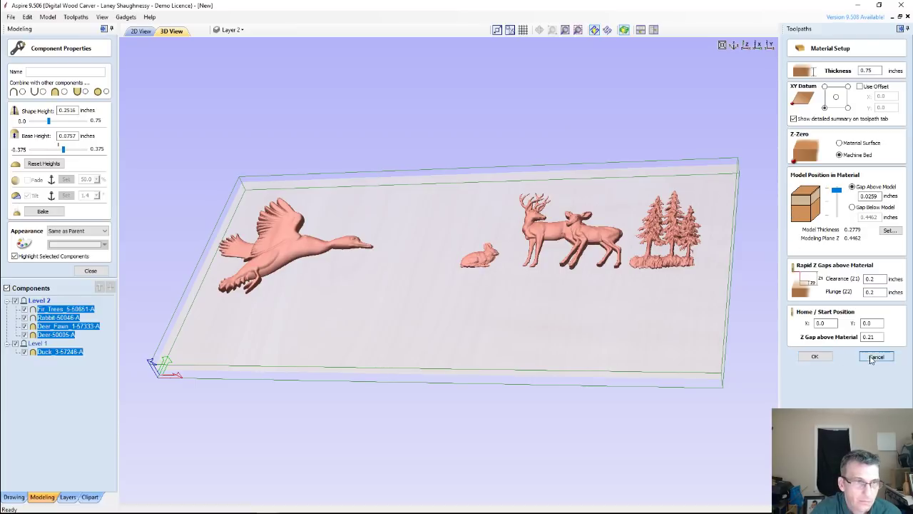
Step: In the 2D view, select the ROCKY and MANNER lettering plus the mountain scene vectors and start a V-Carve / Engraving toolpath for them
{"action": "left_click", "coordinate": [141, 30]}
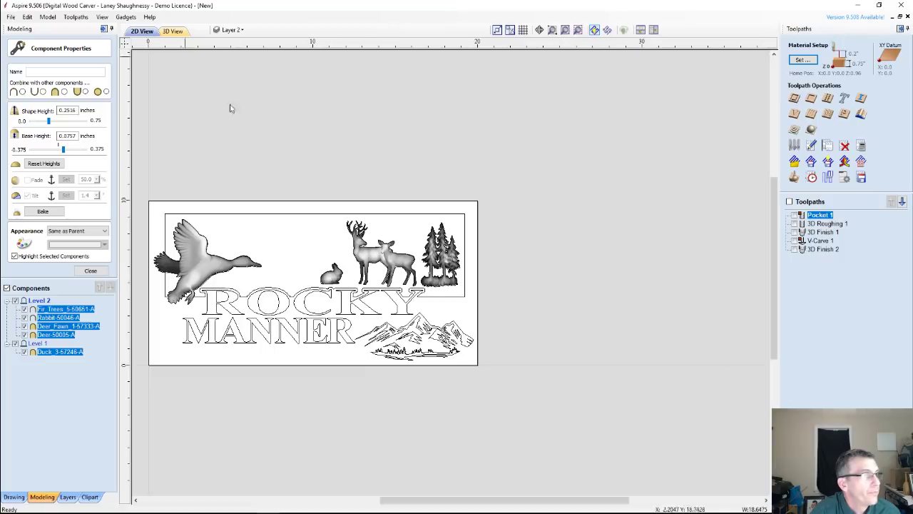
{"action": "scroll", "coordinate": [222, 405], "scroll_direction": "up", "scroll_amount": 2}
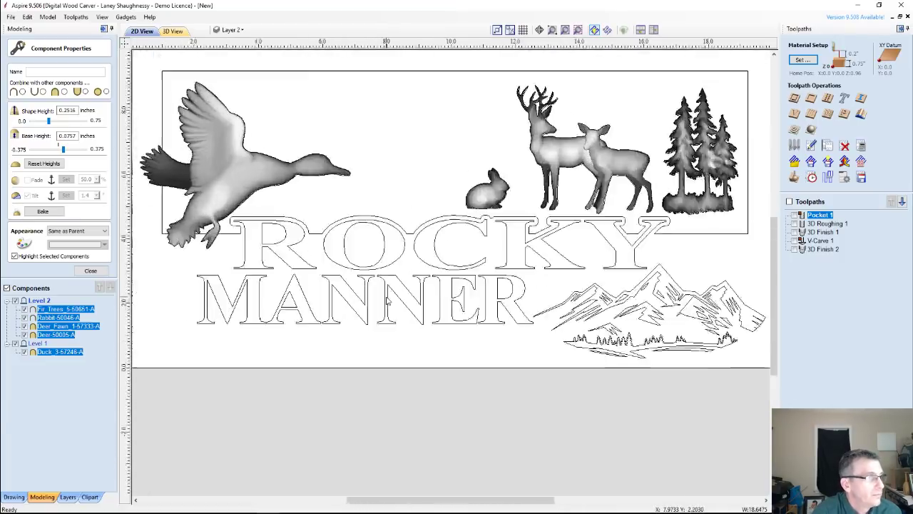
{"action": "scroll", "coordinate": [188, 301], "scroll_direction": "down", "scroll_amount": 3}
{"action": "scroll", "coordinate": [585, 363], "scroll_direction": "up", "scroll_amount": 2}
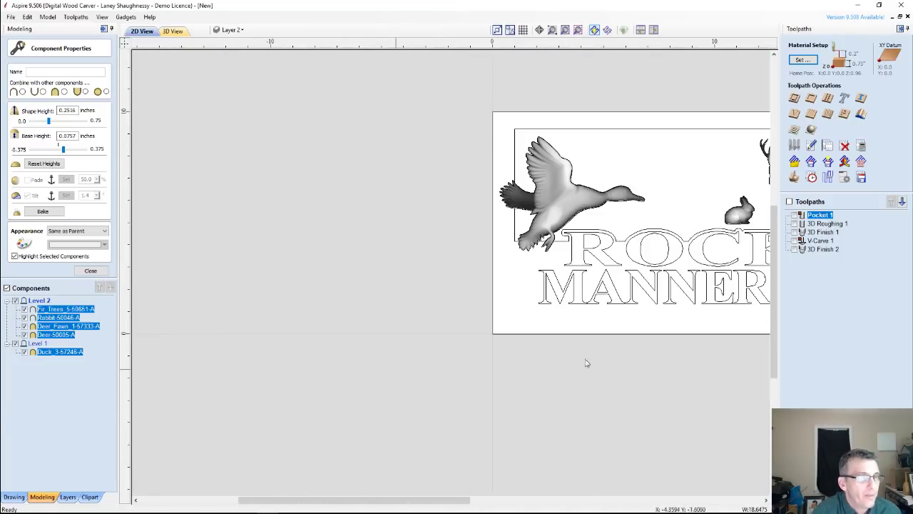
{"action": "scroll", "coordinate": [608, 275], "scroll_direction": "up", "scroll_amount": 3}
{"action": "scroll", "coordinate": [608, 274], "scroll_direction": "down", "scroll_amount": 4}
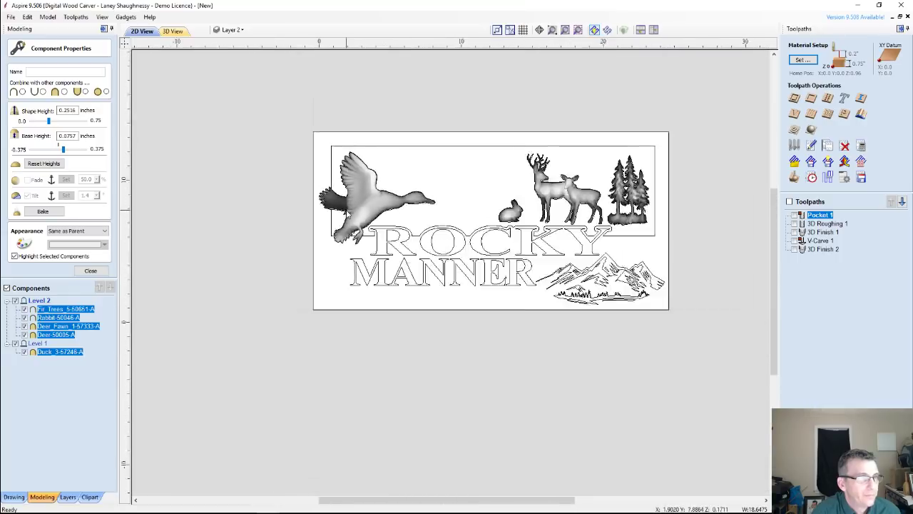
{"action": "scroll", "coordinate": [510, 306], "scroll_direction": "up", "scroll_amount": 4}
{"action": "left_click", "coordinate": [510, 306]}
{"action": "scroll", "coordinate": [510, 306], "scroll_direction": "up", "scroll_amount": 1}
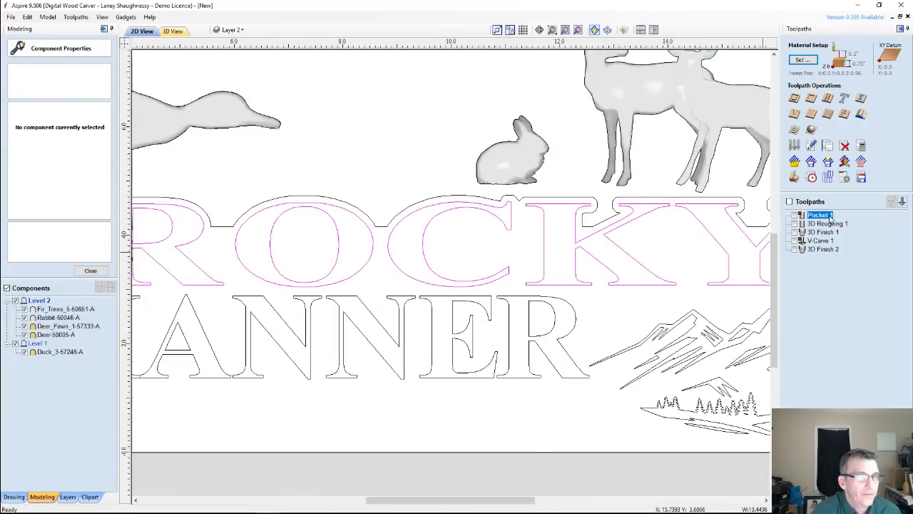
{"action": "scroll", "coordinate": [574, 319], "scroll_direction": "down", "scroll_amount": 2}
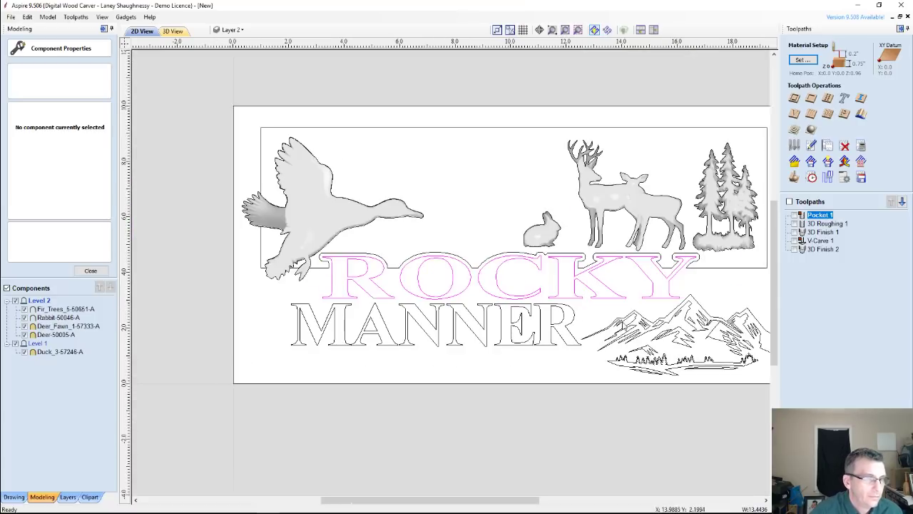
{"action": "left_click", "coordinate": [637, 321]}
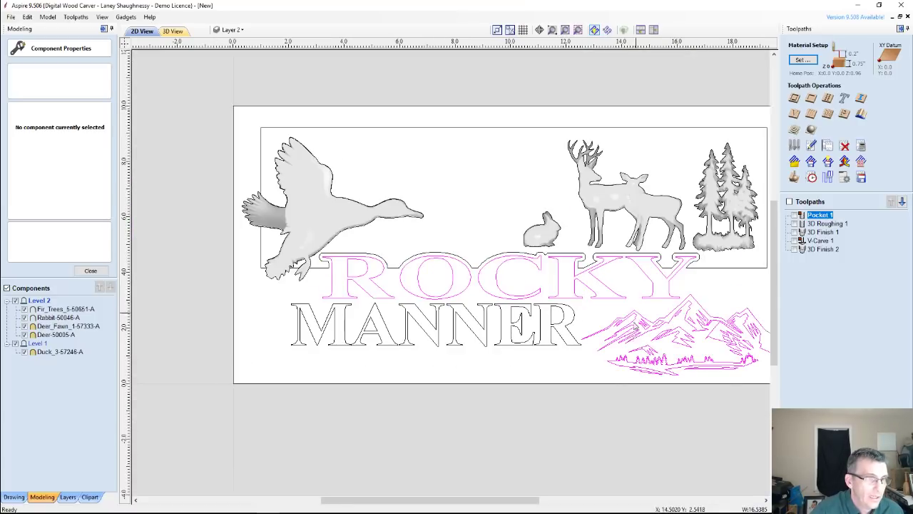
{"action": "left_click", "coordinate": [577, 323], "text": "shift"}
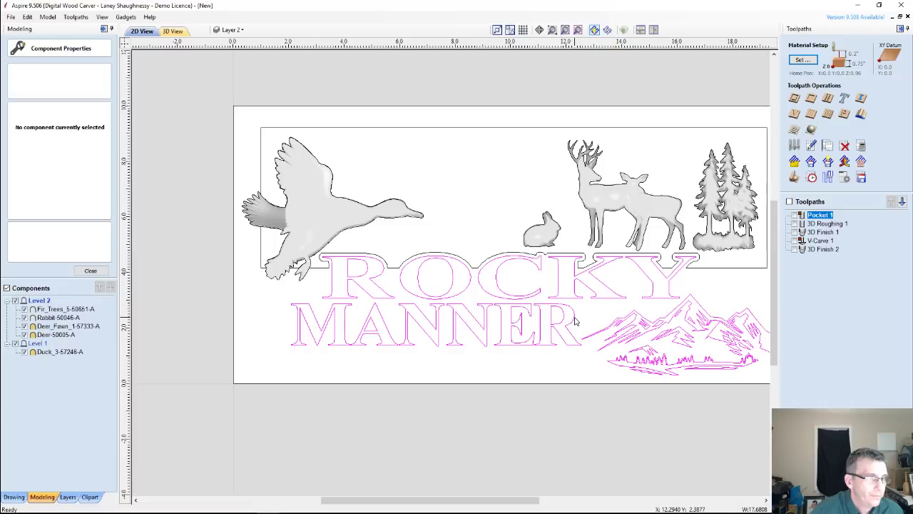
{"action": "left_click", "coordinate": [794, 114]}
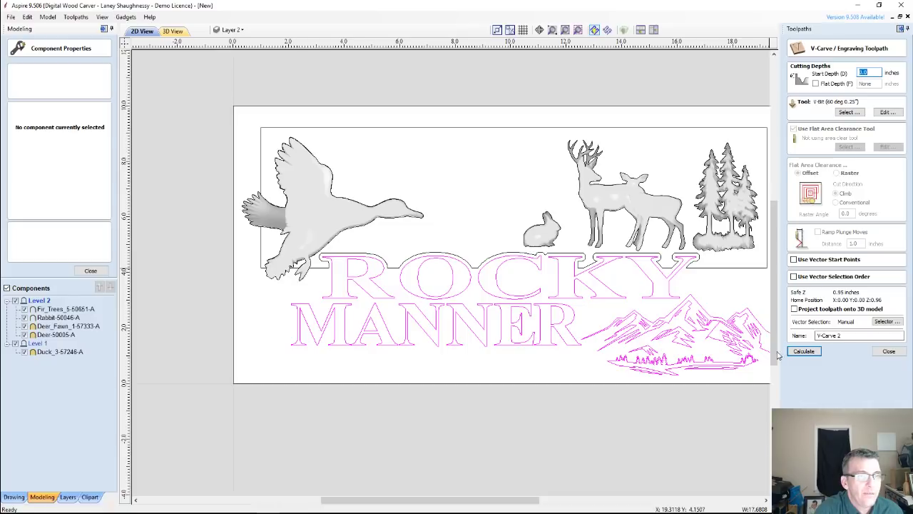
Step: Calculate the V-Carve 2 toolpath for the ROCKY MANNER lettering and mountain scene, and preview its cut in 3D
{"action": "left_click", "coordinate": [804, 352]}
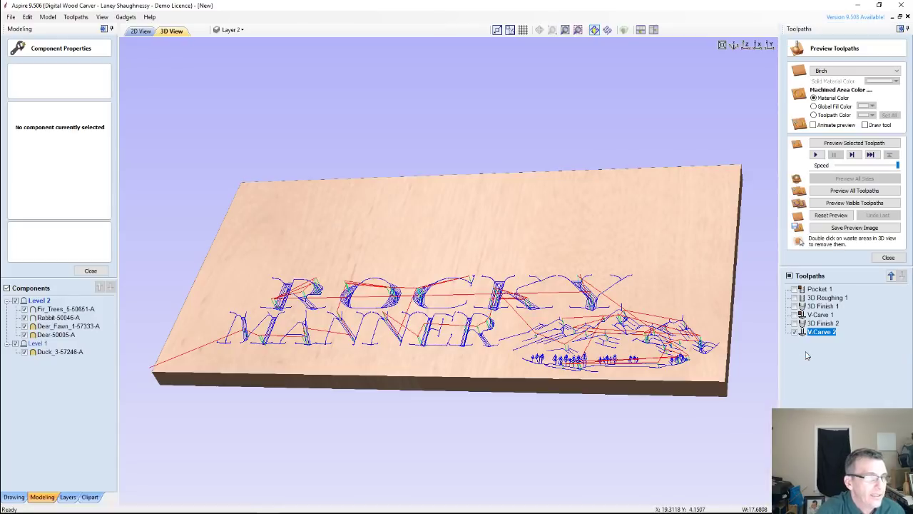
{"action": "left_click", "coordinate": [829, 143]}
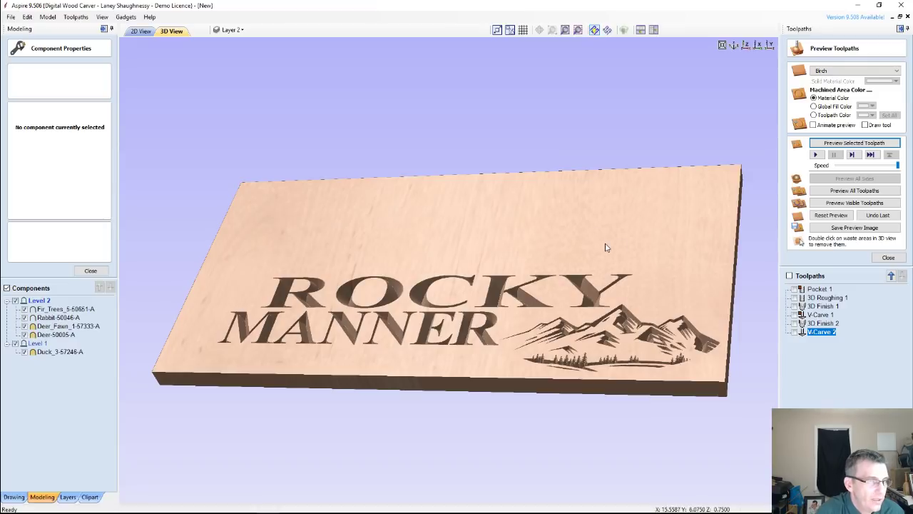
{"action": "left_click", "coordinate": [140, 32]}
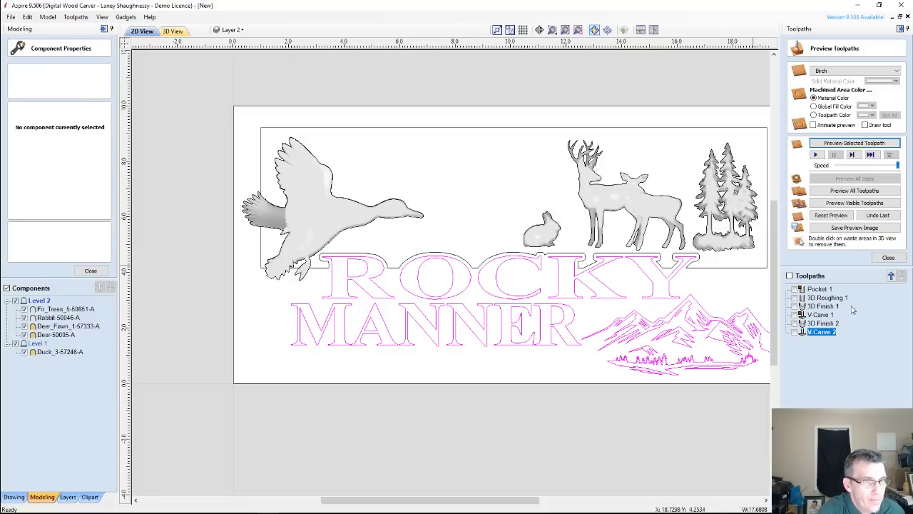
Step: Review the settings and assigned vectors of the Pocket 1 and V-Carve 2 toolpaths
{"action": "double_click", "coordinate": [820, 289]}
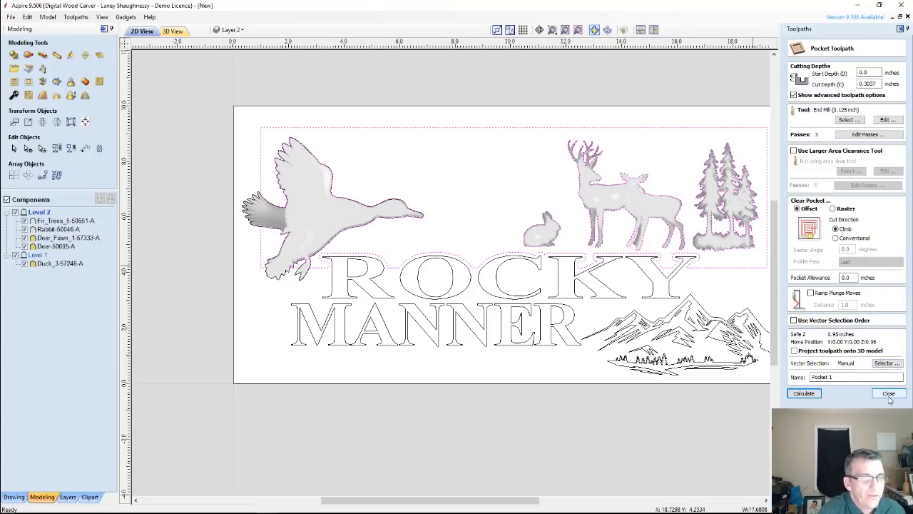
{"action": "left_click", "coordinate": [610, 328]}
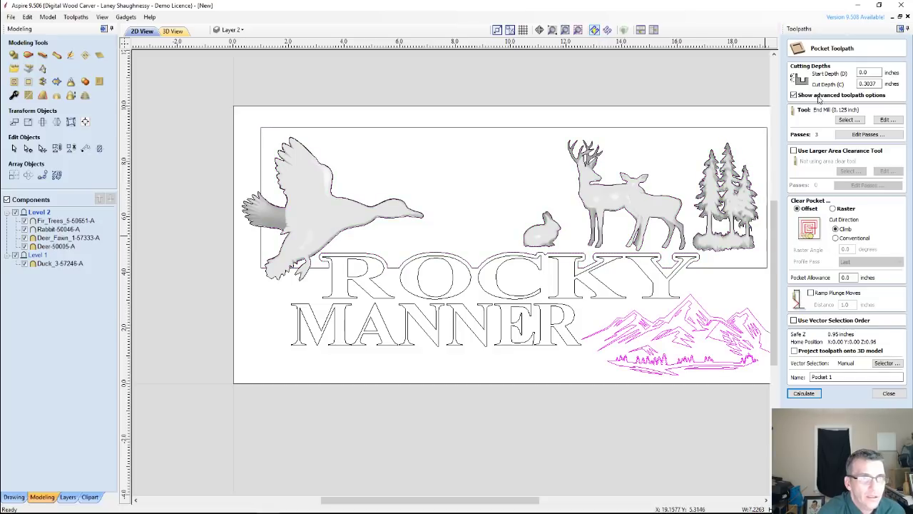
{"action": "left_click", "coordinate": [889, 393]}
{"action": "double_click", "coordinate": [822, 252]}
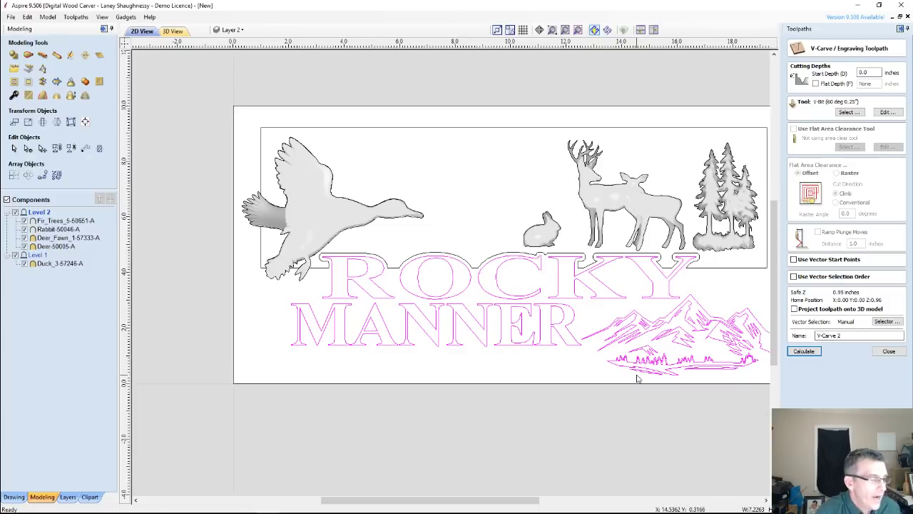
{"action": "left_click", "coordinate": [481, 128]}
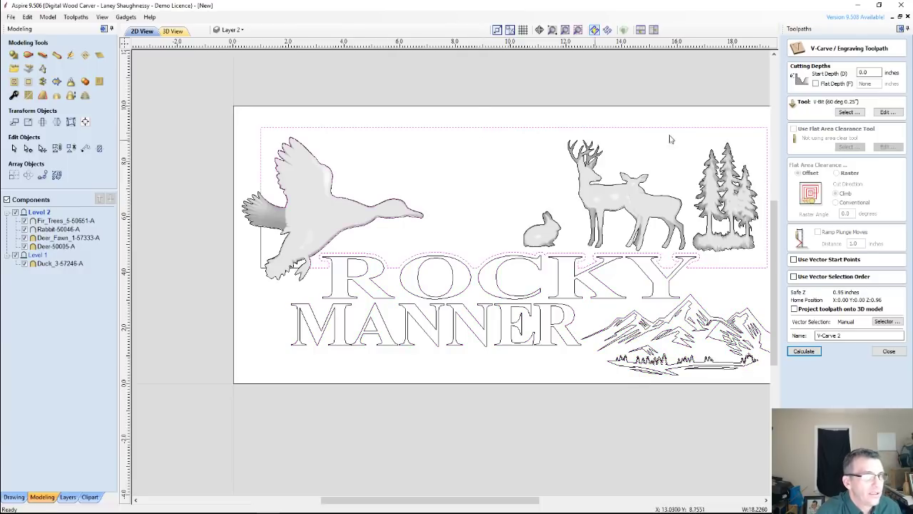
{"action": "left_click", "coordinate": [889, 351]}
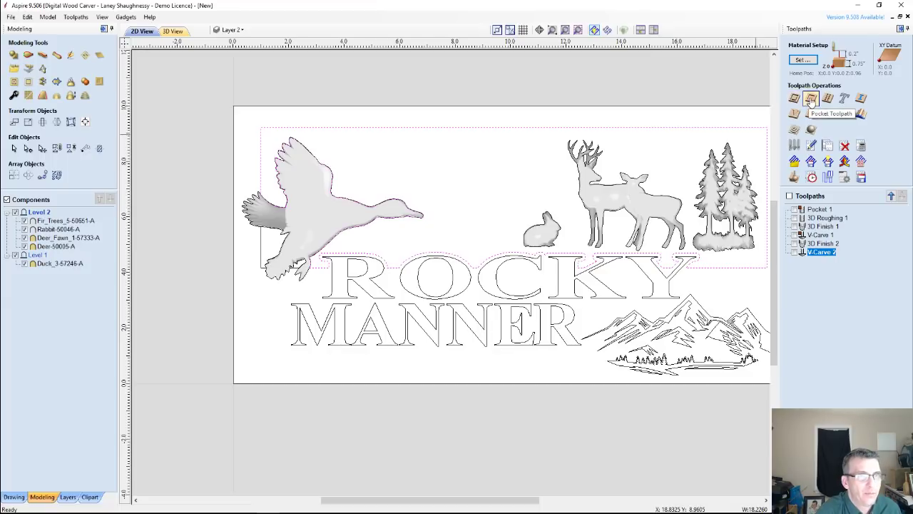
{"action": "left_click", "coordinate": [811, 98]}
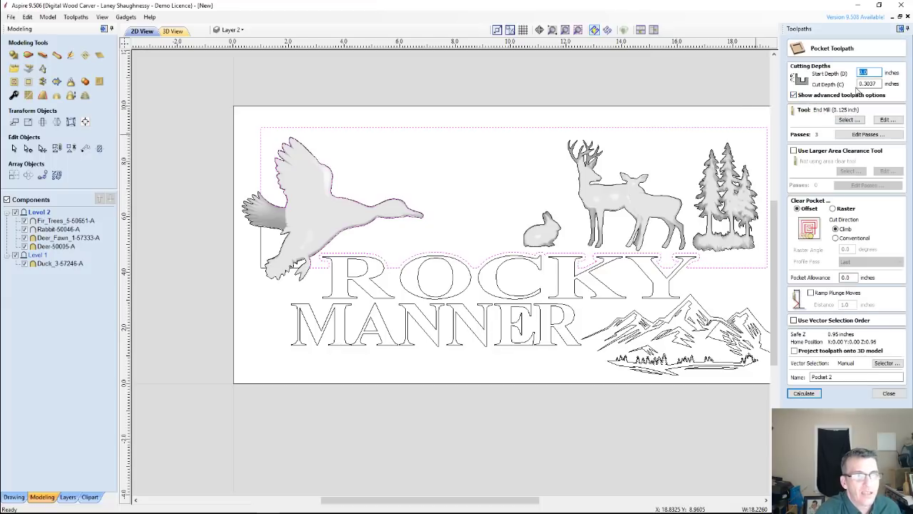
{"action": "key", "text": "Tab"}
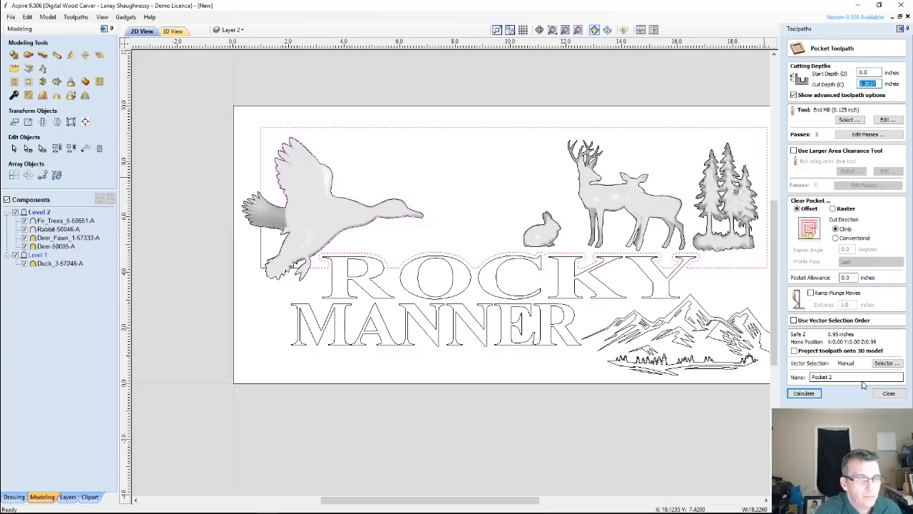
{"action": "left_click", "coordinate": [889, 393]}
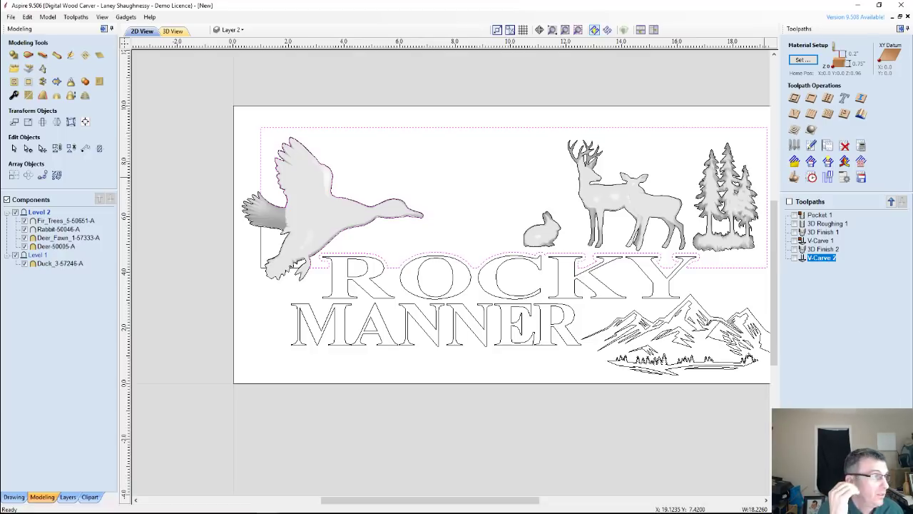
Step: Delete the V-Carve 2 toolpath
{"action": "scroll", "coordinate": [356, 293], "scroll_direction": "down", "scroll_amount": 3}
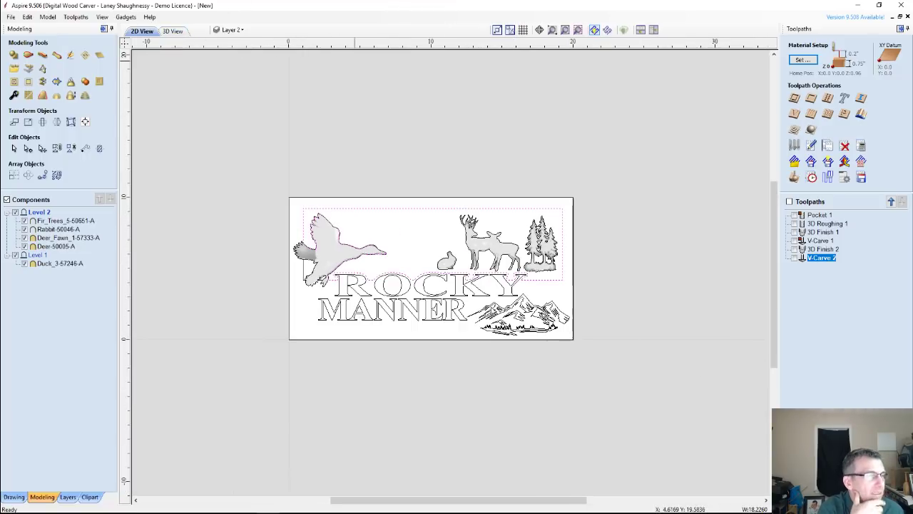
{"action": "key", "text": "F3"}
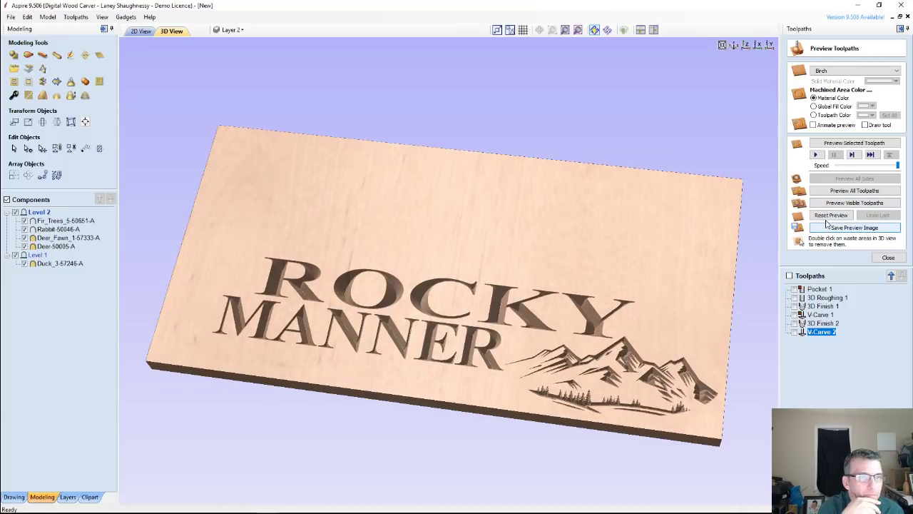
{"action": "right_click", "coordinate": [819, 336]}
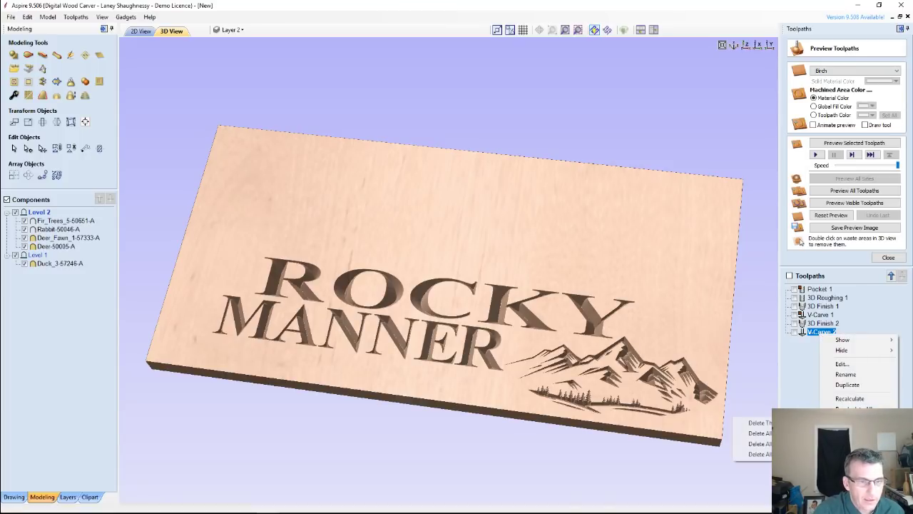
{"action": "left_click", "coordinate": [749, 422]}
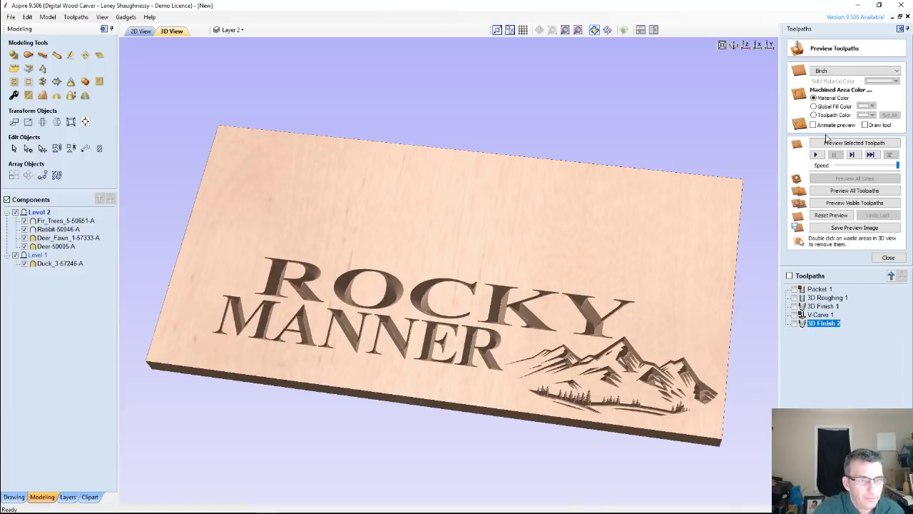
Step: Preview all toolpaths, stop the running simulation, and delete the 3D Finish 2 toolpath
{"action": "left_click", "coordinate": [849, 190]}
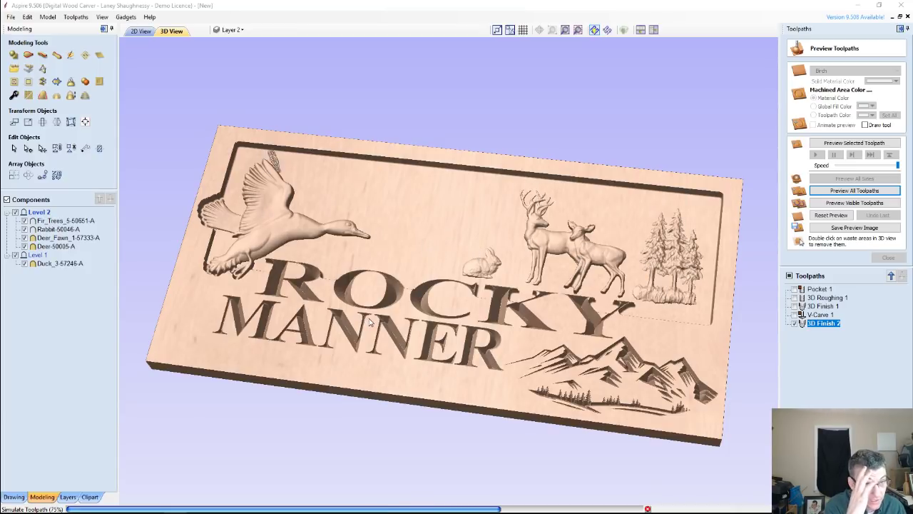
{"action": "mouse_move", "coordinate": [667, 506]}
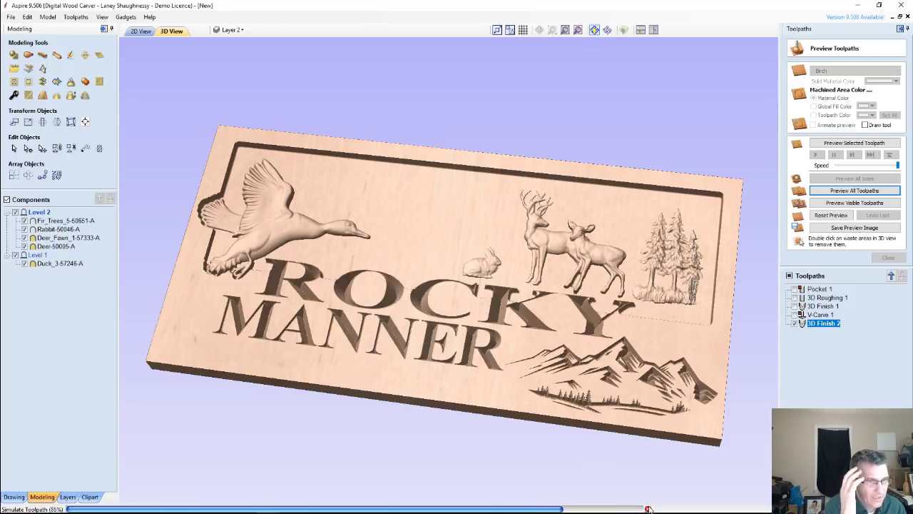
{"action": "right_click", "coordinate": [823, 325]}
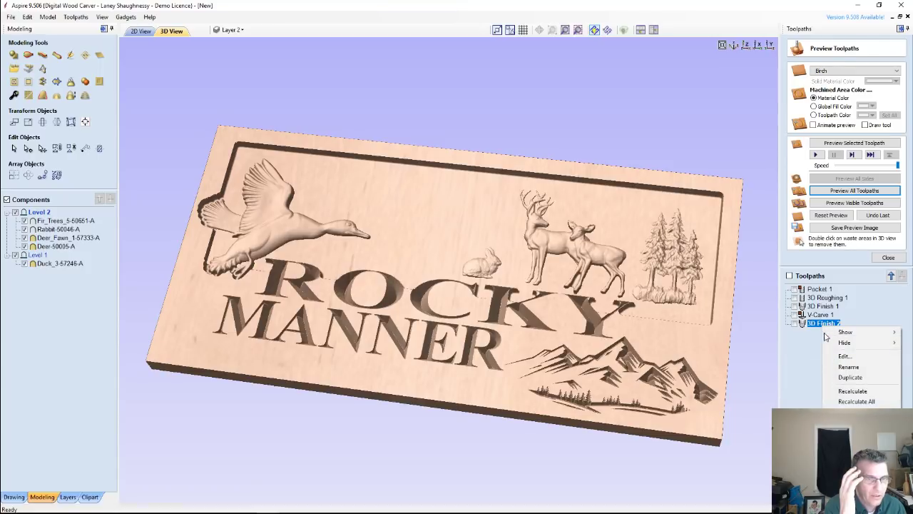
{"action": "mouse_move", "coordinate": [856, 412]}
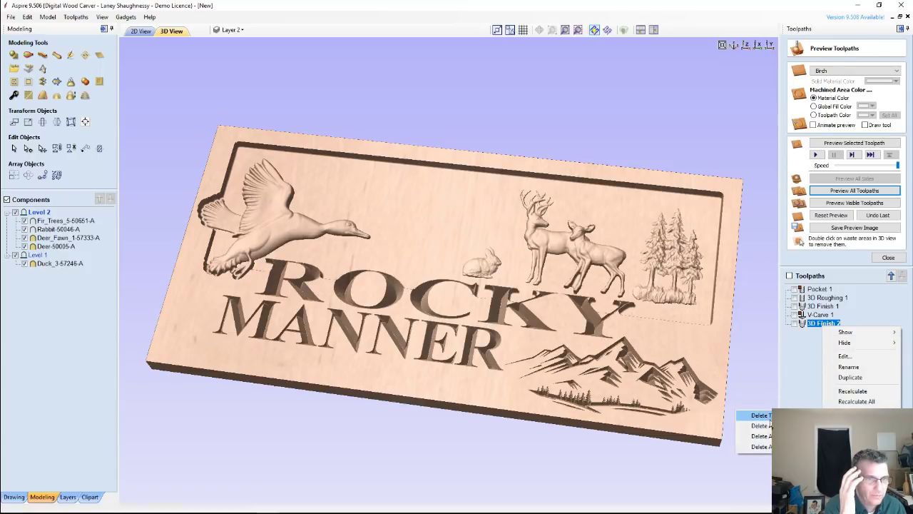
{"action": "left_click", "coordinate": [763, 416]}
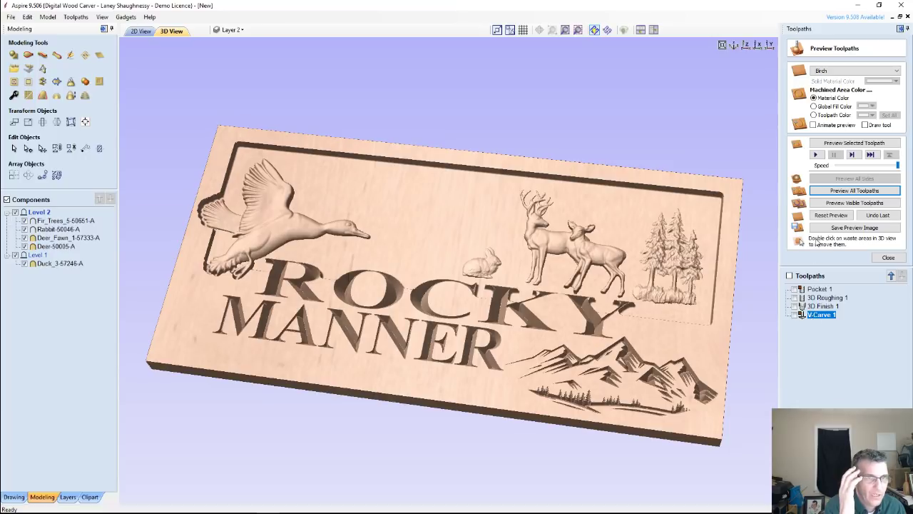
Step: Reset the preview and simulate all remaining toolpaths on the birch board
{"action": "left_click", "coordinate": [825, 215]}
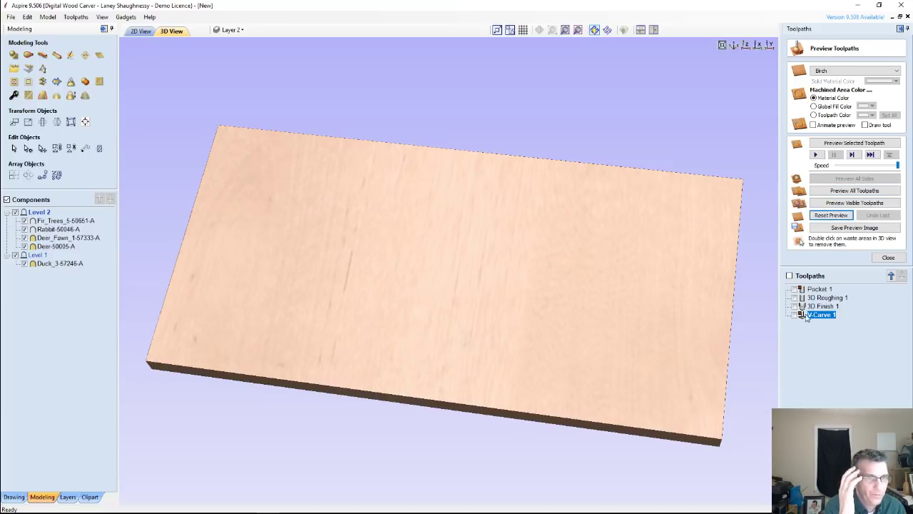
{"action": "left_click", "coordinate": [854, 191]}
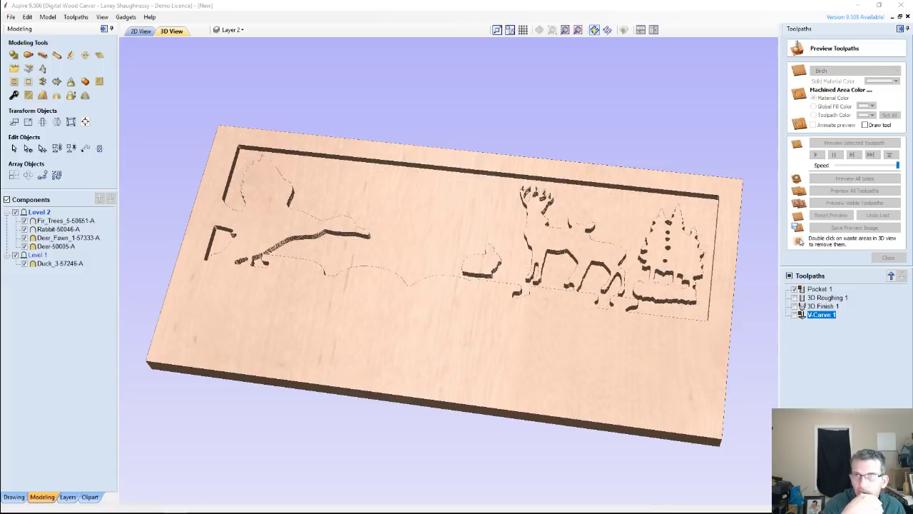
{"action": "left_click", "coordinate": [854, 191]}
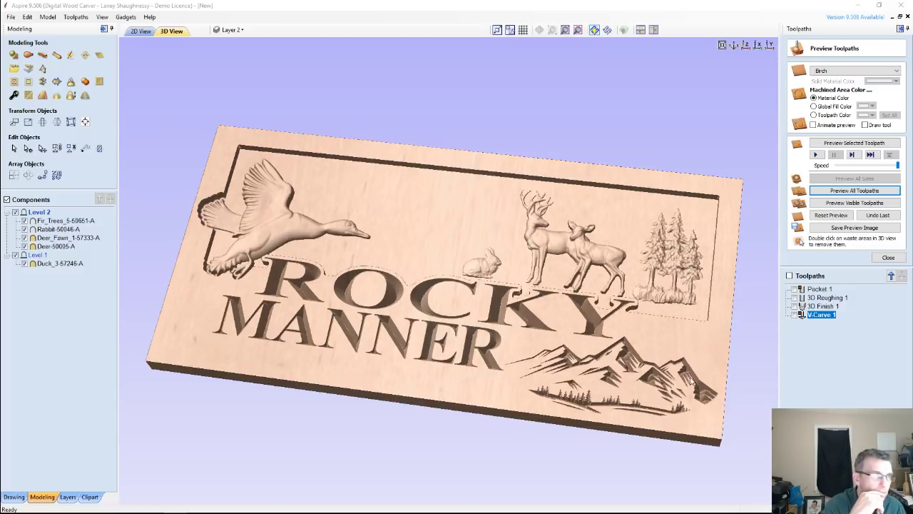
{"action": "mouse_move", "coordinate": [292, 312]}
{"action": "left_mouse_down"}
{"action": "mouse_move", "coordinate": [326, 304]}
{"action": "mouse_move", "coordinate": [278, 353]}
{"action": "mouse_move", "coordinate": [316, 319]}
{"action": "left_mouse_up"}
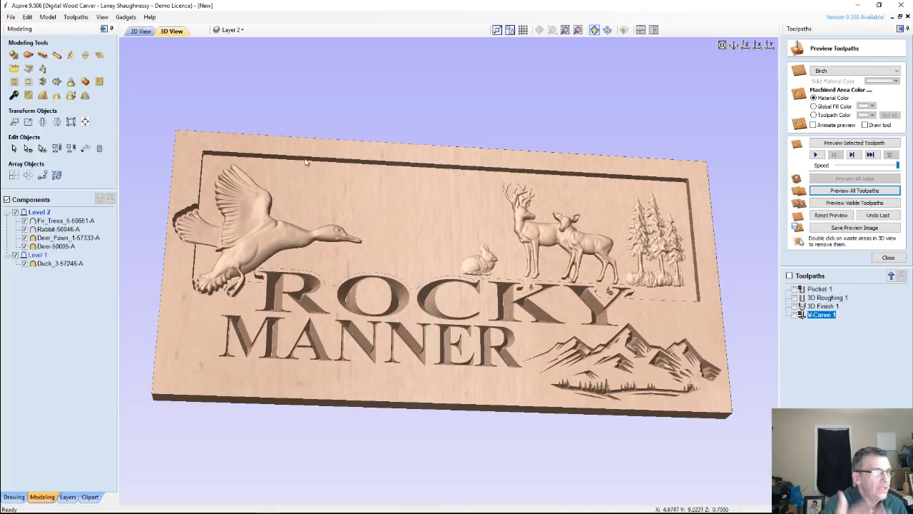
Step: Select the duck component in the 2D layout and examine its shape and position against the border and lettering
{"action": "left_click", "coordinate": [141, 31]}
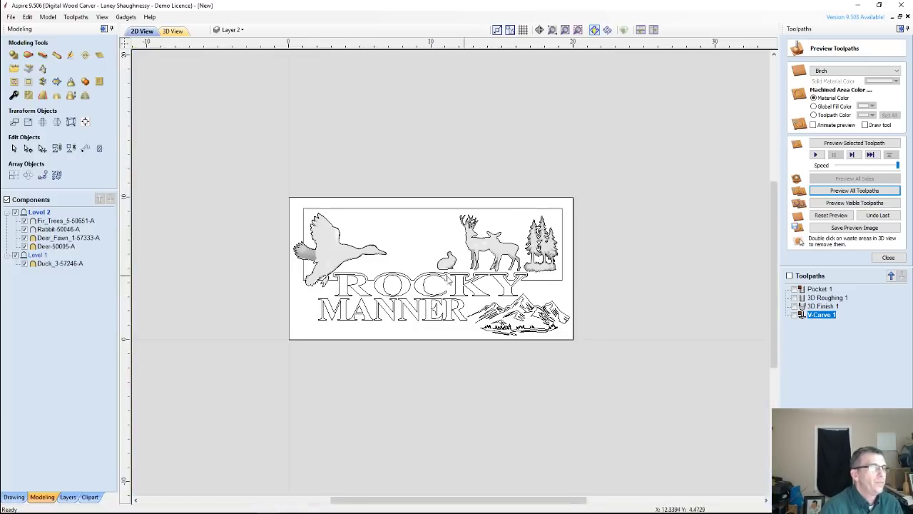
{"action": "scroll", "coordinate": [450, 278], "scroll_direction": "up", "scroll_amount": 7}
{"action": "scroll", "coordinate": [451, 286], "scroll_direction": "down", "scroll_amount": 6}
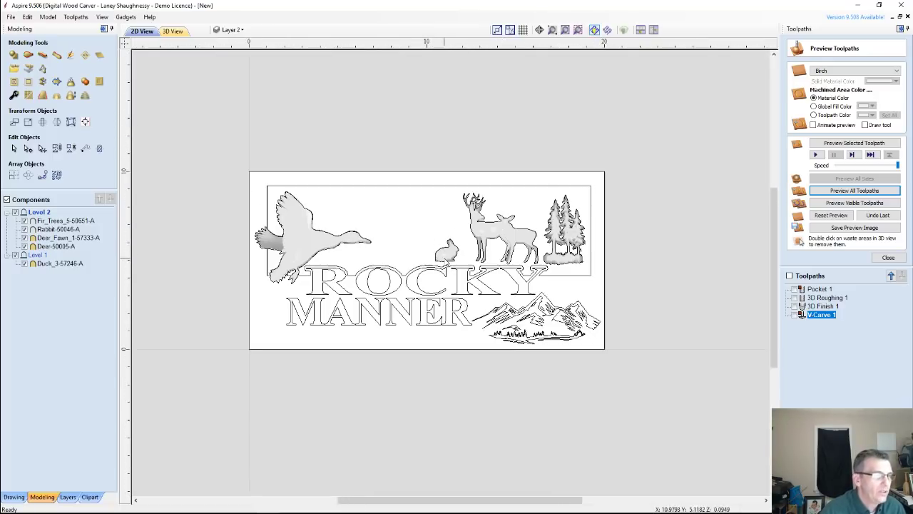
{"action": "left_click", "coordinate": [302, 250]}
{"action": "scroll", "coordinate": [300, 248], "scroll_direction": "up", "scroll_amount": 2}
{"action": "scroll", "coordinate": [300, 248], "scroll_direction": "up", "scroll_amount": 2}
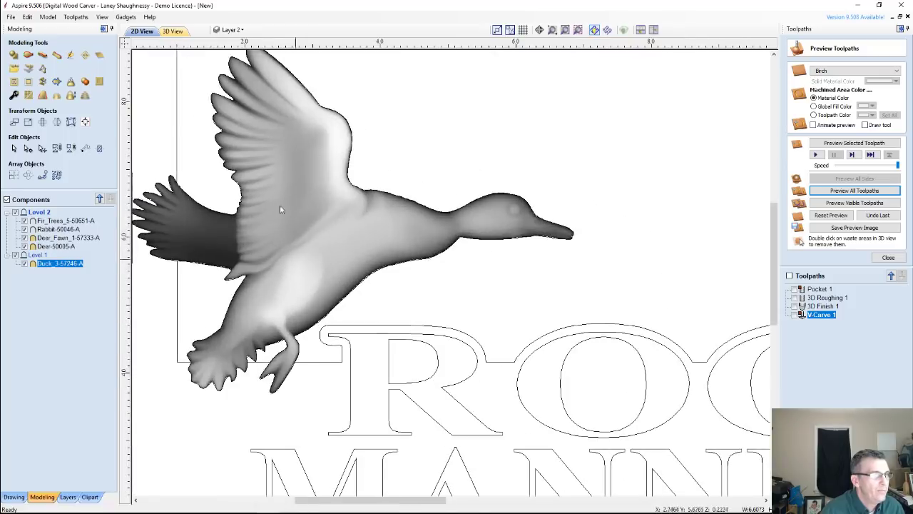
{"action": "scroll", "coordinate": [321, 160], "scroll_direction": "down", "scroll_amount": 3}
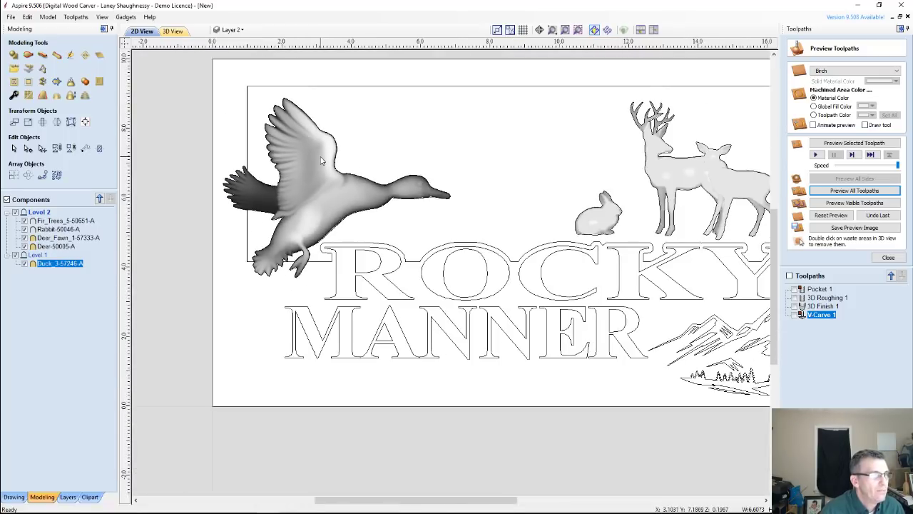
{"action": "scroll", "coordinate": [319, 158], "scroll_direction": "down", "scroll_amount": 1}
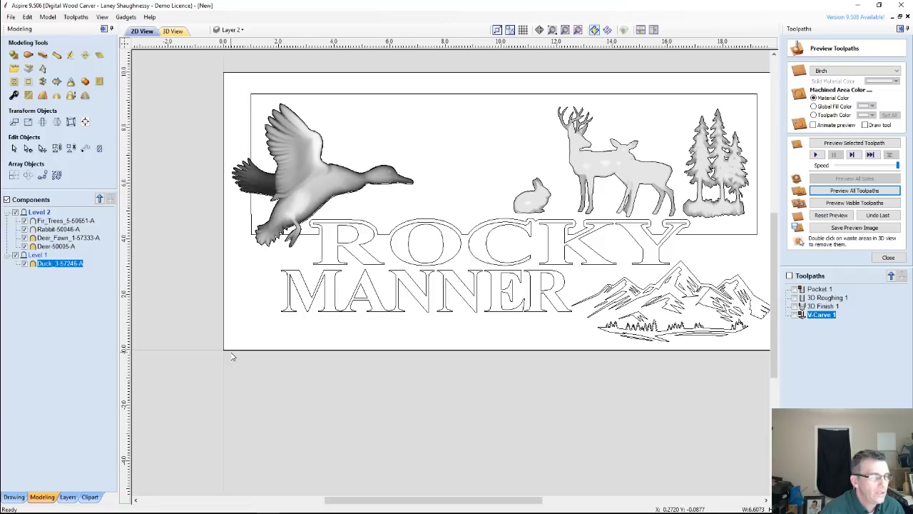
{"action": "left_click", "coordinate": [310, 183]}
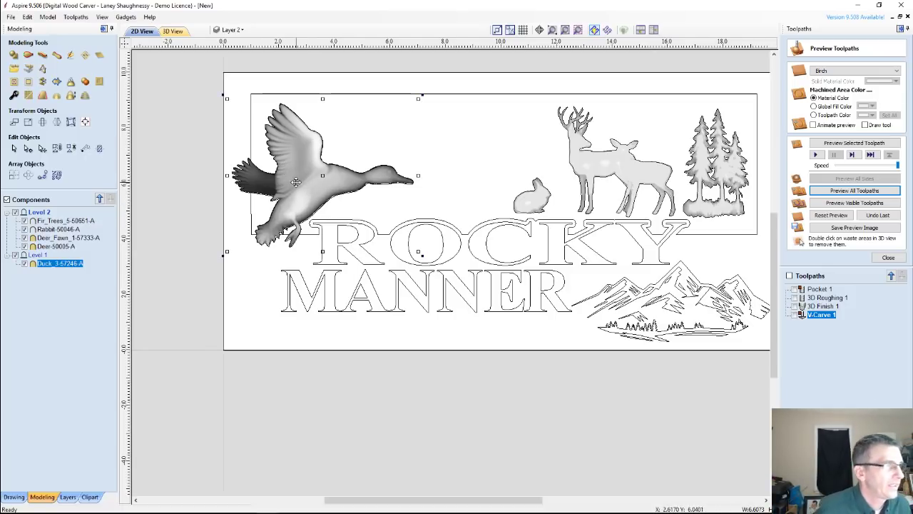
{"action": "scroll", "coordinate": [296, 180], "scroll_direction": "up", "scroll_amount": 3}
{"action": "scroll", "coordinate": [309, 193], "scroll_direction": "down", "scroll_amount": 3}
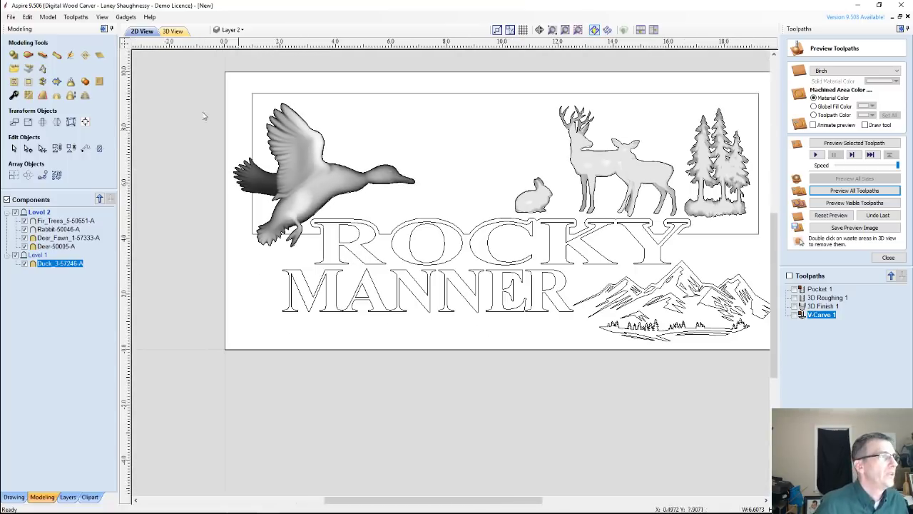
Step: Inspect the carved duck in the 3D preview and compare it with the duck component in the 2D layout
{"action": "left_click", "coordinate": [177, 32]}
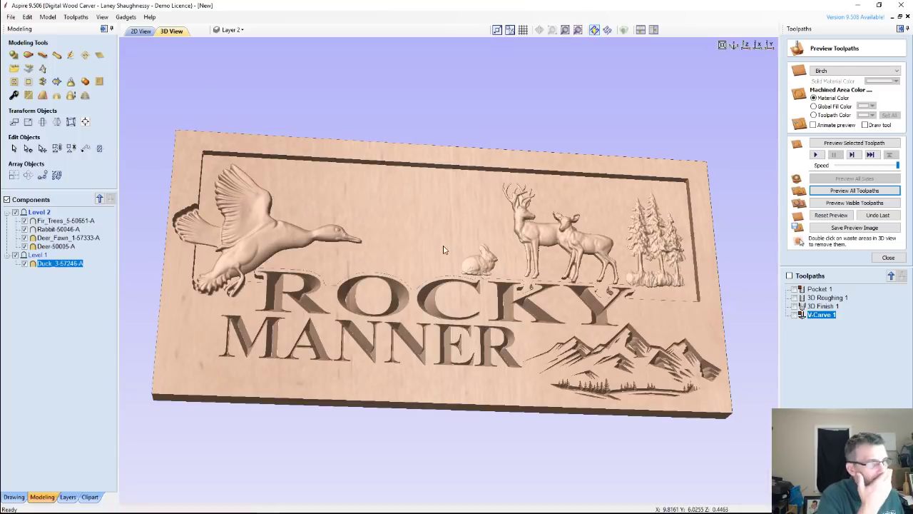
{"action": "scroll", "coordinate": [416, 226], "scroll_direction": "down", "scroll_amount": 4}
{"action": "scroll", "coordinate": [364, 247], "scroll_direction": "up", "scroll_amount": 5}
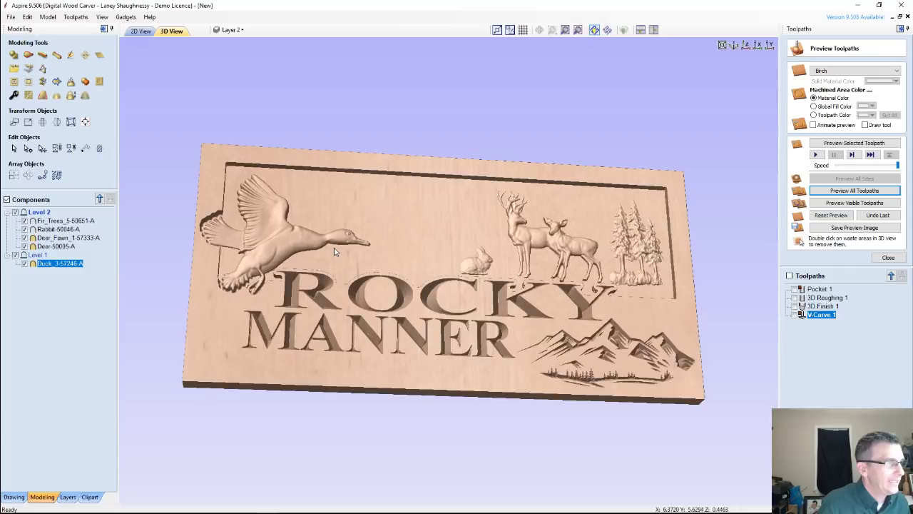
{"action": "scroll", "coordinate": [364, 247], "scroll_direction": "down", "scroll_amount": 2}
{"action": "left_click_drag", "start_coordinate": [449, 234], "coordinate": [421, 128]}
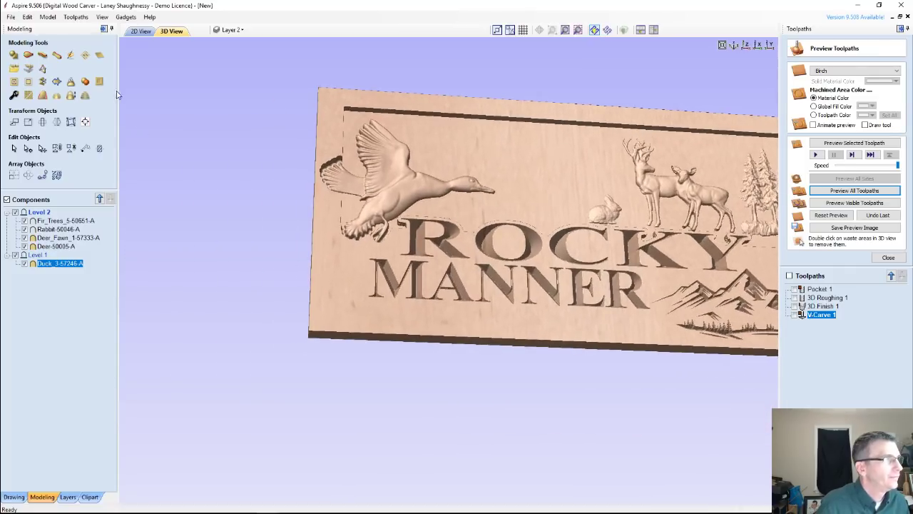
{"action": "left_click", "coordinate": [139, 31]}
{"action": "scroll", "coordinate": [347, 120], "scroll_direction": "up", "scroll_amount": 2}
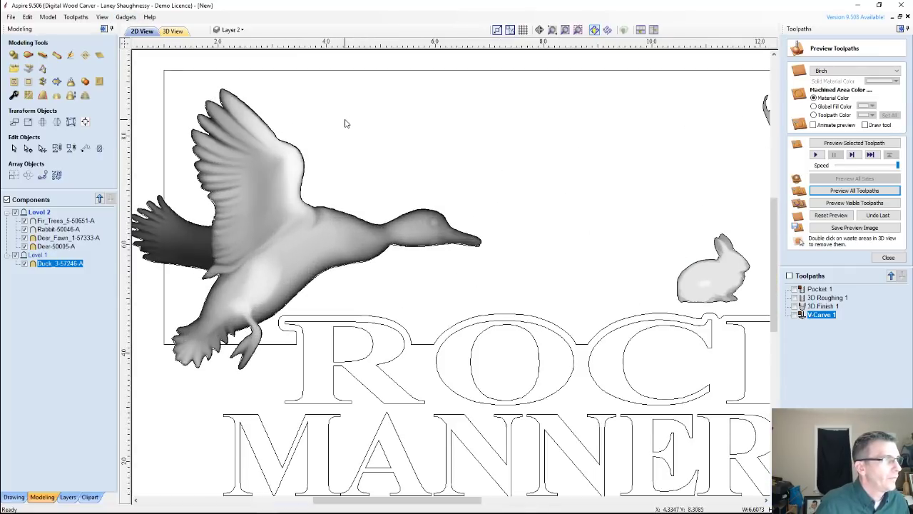
Step: Select the border vector and cut it on the straight segment between the duck's foot and the letter R of ROCKY
{"action": "scroll", "coordinate": [183, 140], "scroll_direction": "down", "scroll_amount": 1}
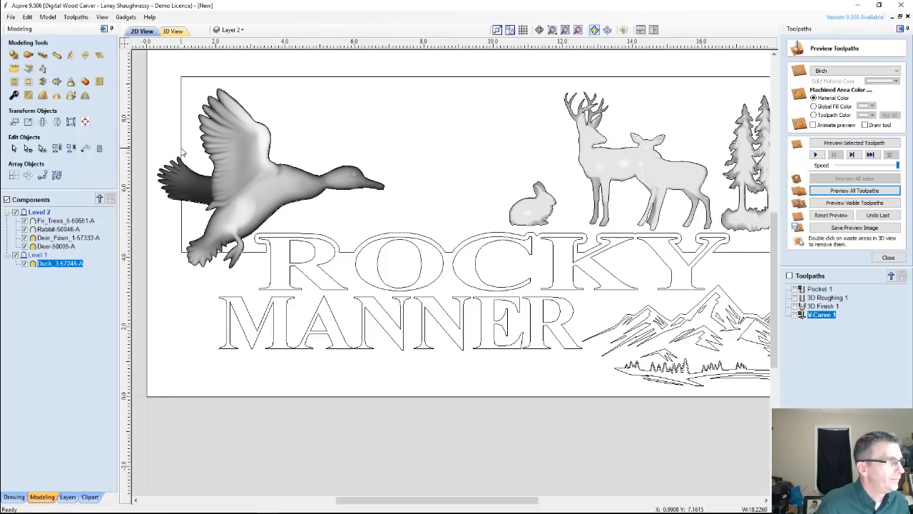
{"action": "left_click", "coordinate": [182, 152]}
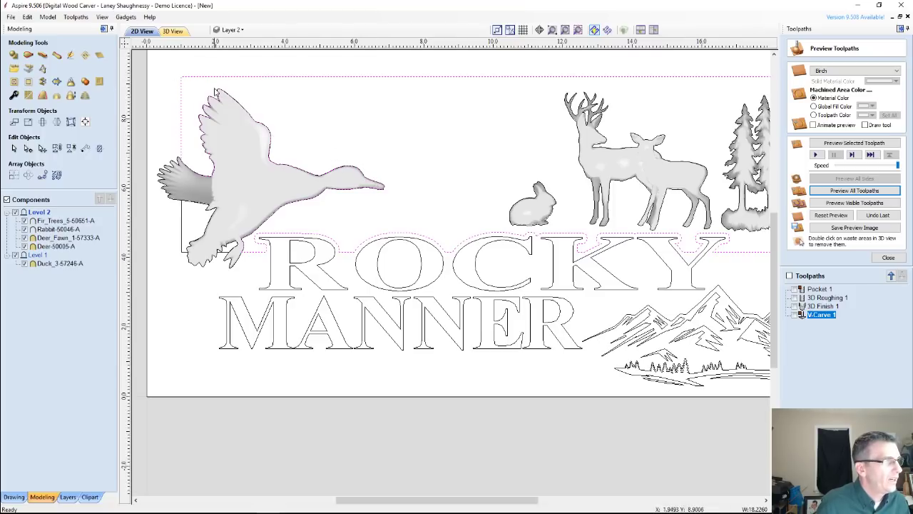
{"action": "scroll", "coordinate": [373, 148], "scroll_direction": "down", "scroll_amount": 1}
{"action": "scroll", "coordinate": [373, 148], "scroll_direction": "up", "scroll_amount": 1}
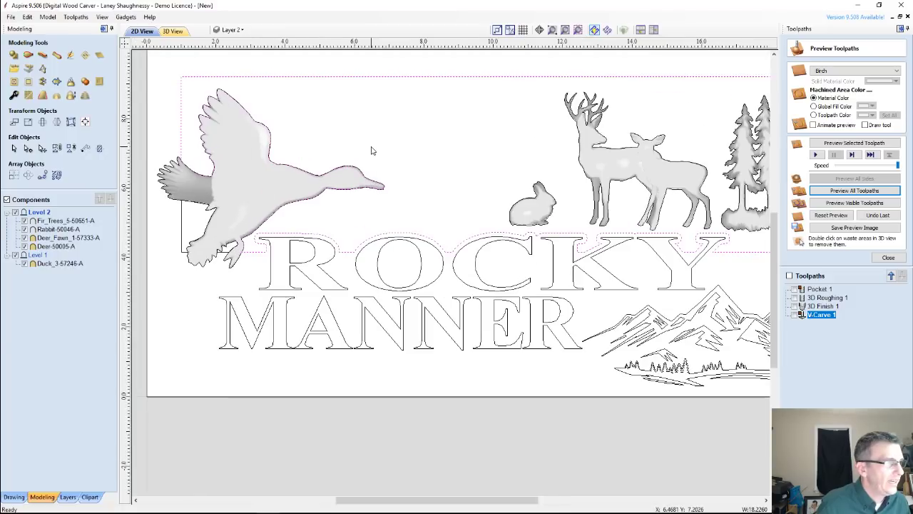
{"action": "scroll", "coordinate": [371, 150], "scroll_direction": "down", "scroll_amount": 1}
{"action": "scroll", "coordinate": [371, 150], "scroll_direction": "up", "scroll_amount": 1}
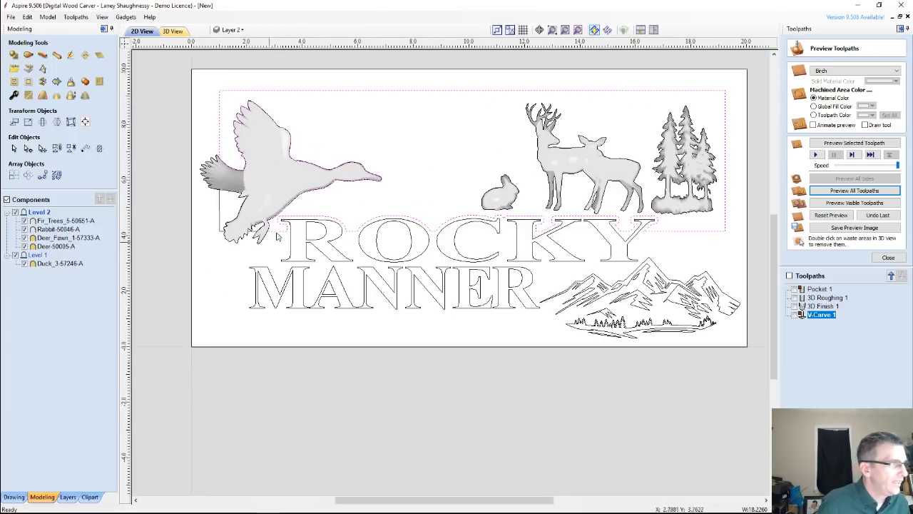
{"action": "scroll", "coordinate": [278, 236], "scroll_direction": "up", "scroll_amount": 2}
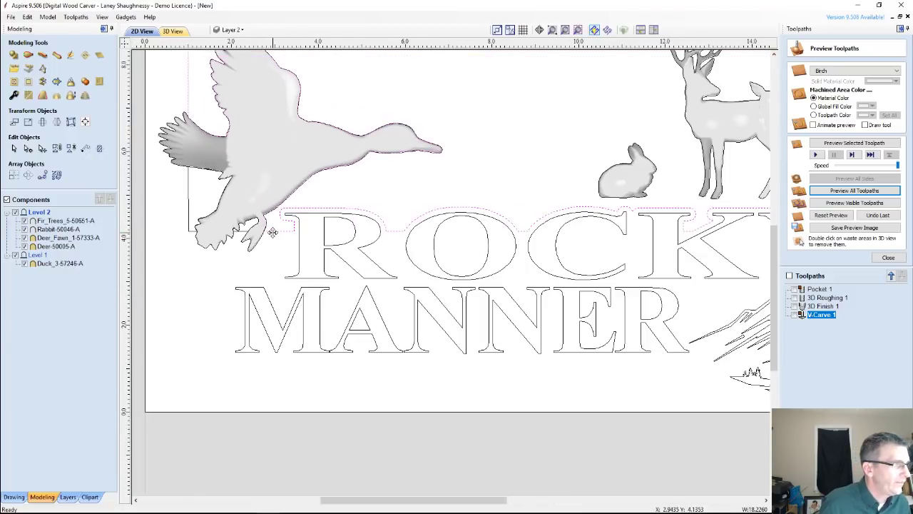
{"action": "left_click", "coordinate": [277, 253]}
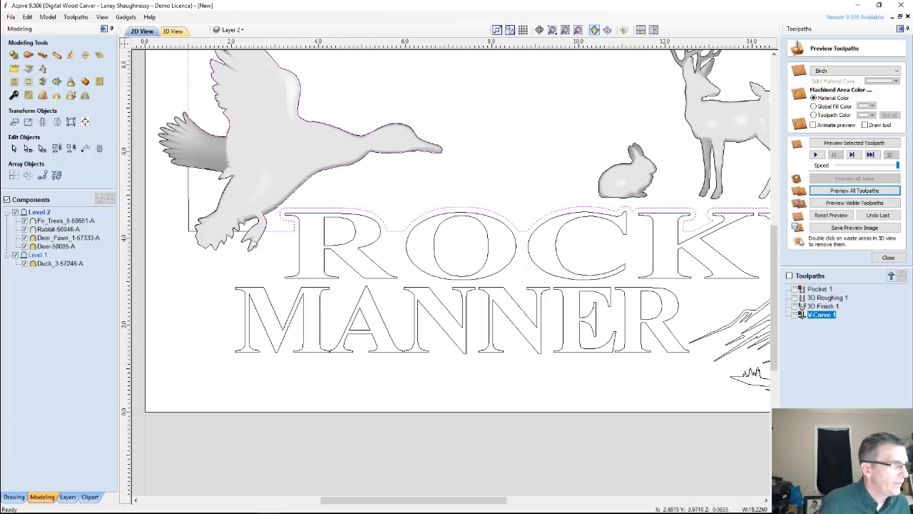
{"action": "left_click", "coordinate": [272, 236]}
{"action": "right_click", "coordinate": [273, 235]}
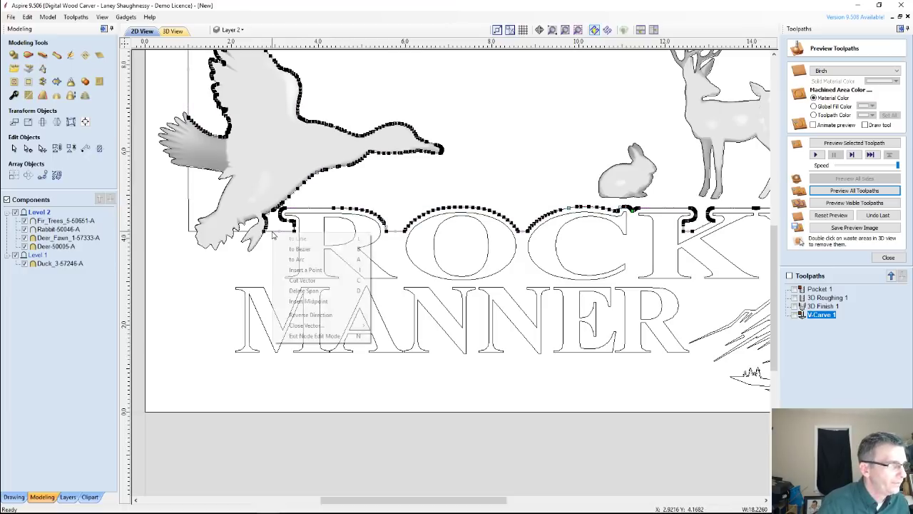
{"action": "left_click", "coordinate": [290, 282]}
{"action": "scroll", "coordinate": [248, 187], "scroll_direction": "down", "scroll_amount": 3}
{"action": "scroll", "coordinate": [203, 143], "scroll_direction": "up", "scroll_amount": 5}
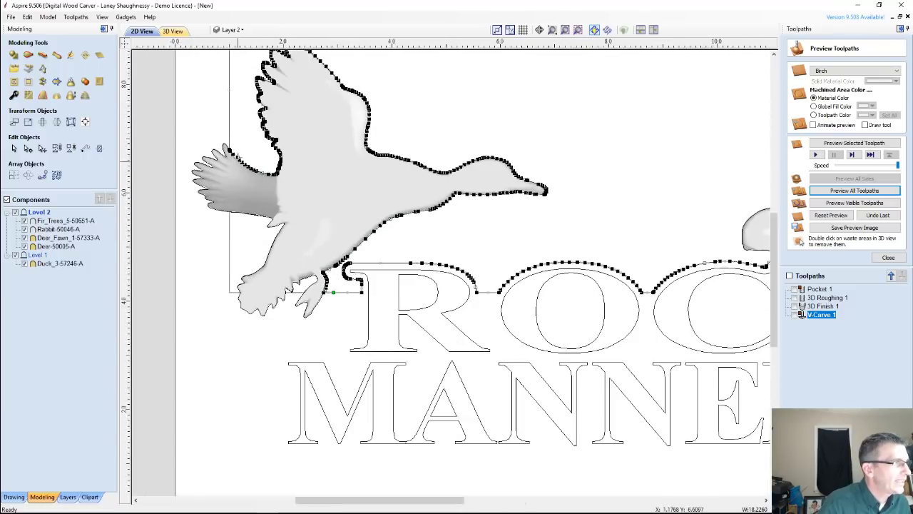
Step: Cut the border vector at the point where it meets the duck's upper tail feather and leave node editing
{"action": "right_click", "coordinate": [226, 147]}
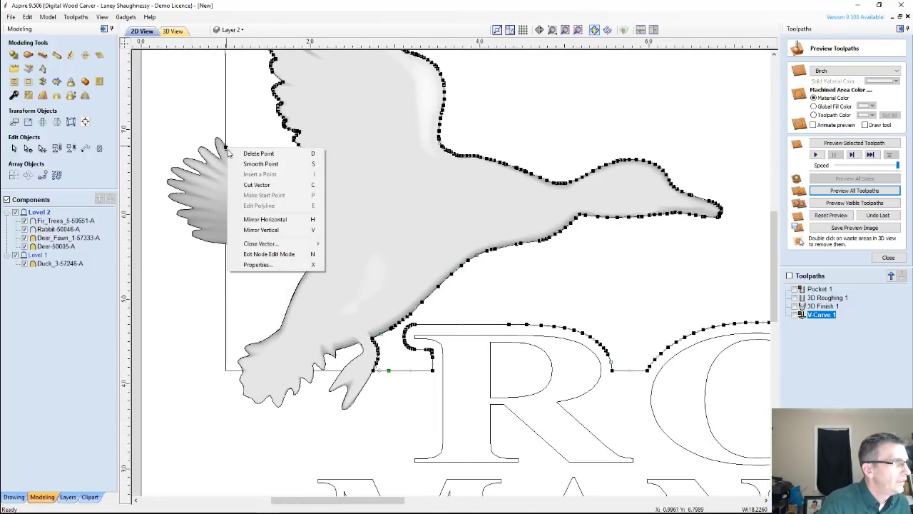
{"action": "left_click", "coordinate": [256, 185]}
{"action": "scroll", "coordinate": [244, 179], "scroll_direction": "down", "scroll_amount": 3}
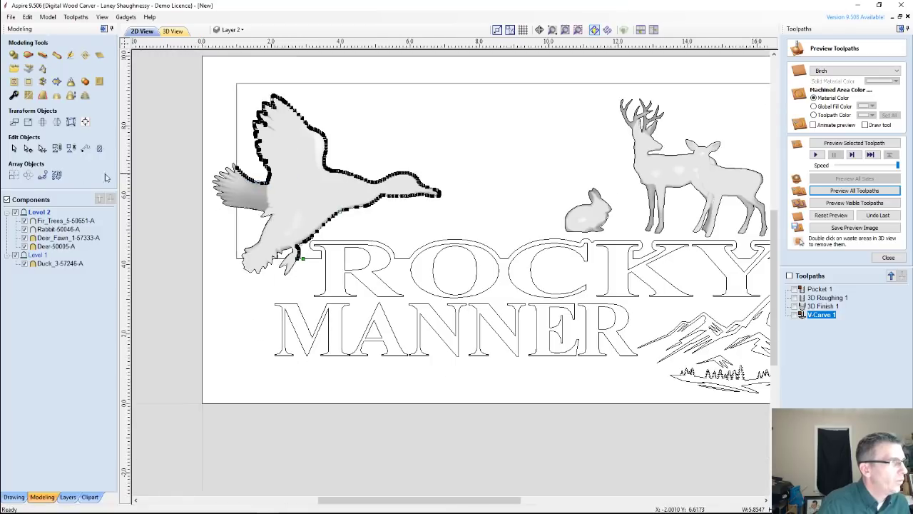
{"action": "left_click", "coordinate": [14, 149]}
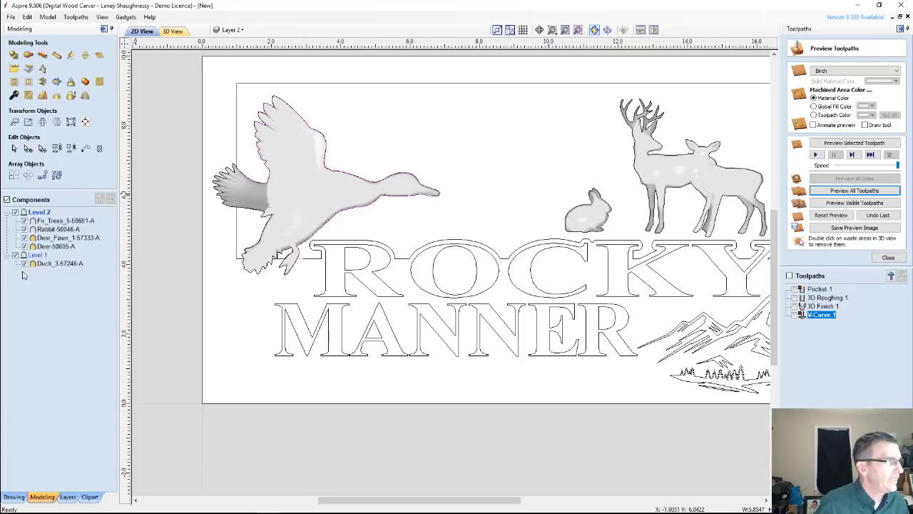
Step: Open Offset Vectors for the separated duck contour, with a distance of 0.125 inches and deletion of the original enabled
{"action": "left_click", "coordinate": [17, 498]}
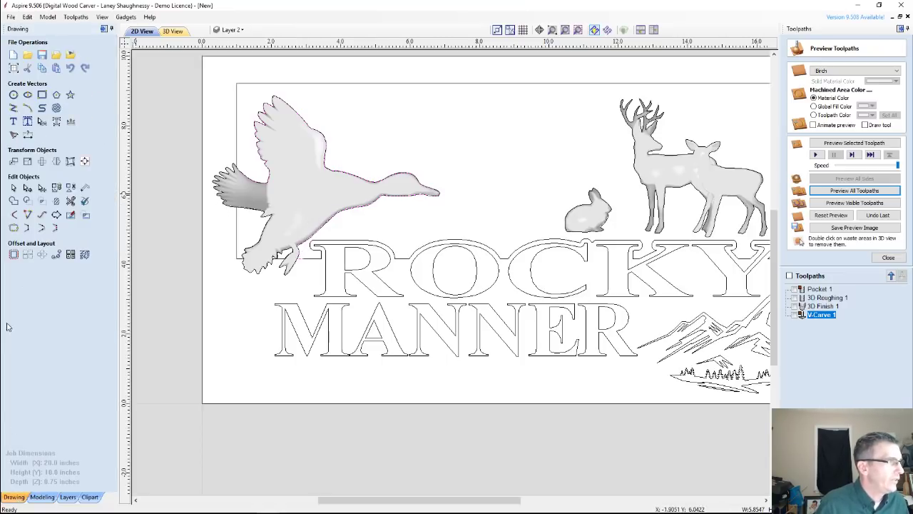
{"action": "left_click", "coordinate": [14, 255]}
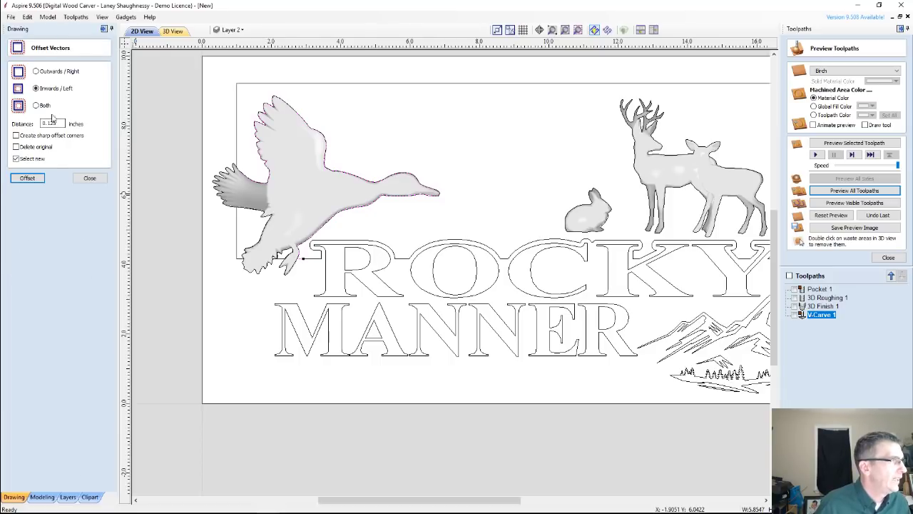
{"action": "left_click_drag", "start_coordinate": [61, 123], "coordinate": [41, 123]}
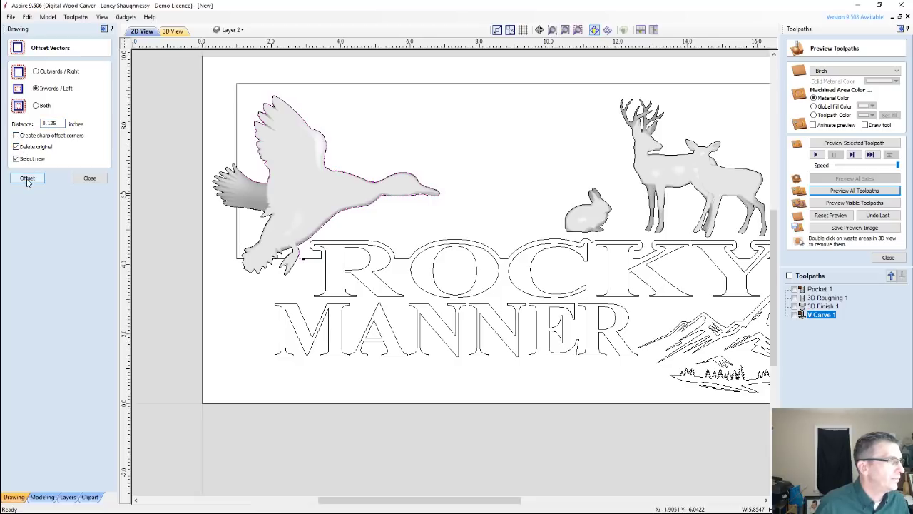
Step: Try offsetting the duck contour by 0.125 inches, inwards and outwards
{"action": "left_click", "coordinate": [27, 179]}
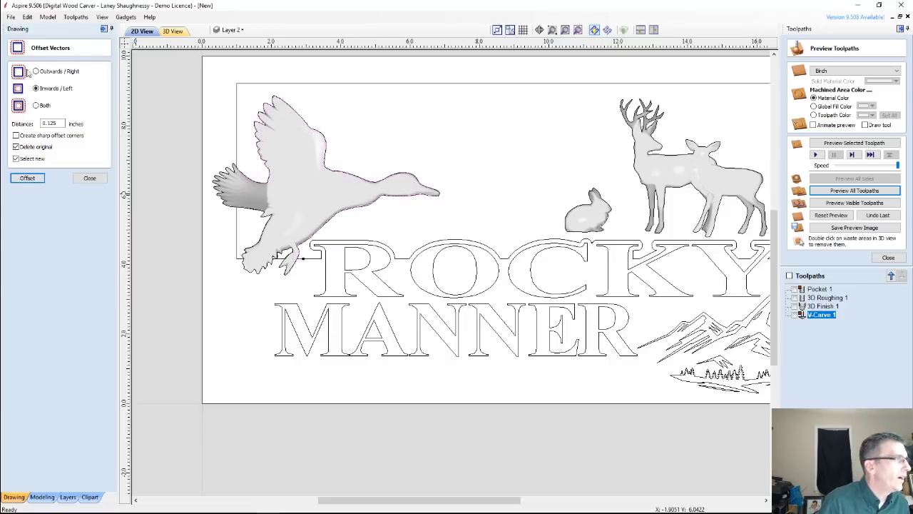
{"action": "left_click", "coordinate": [27, 179]}
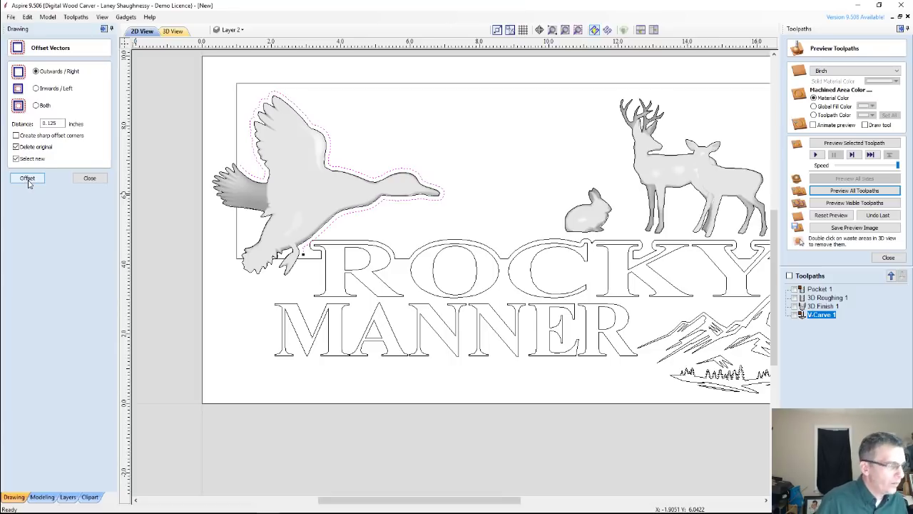
{"action": "left_click", "coordinate": [28, 179]}
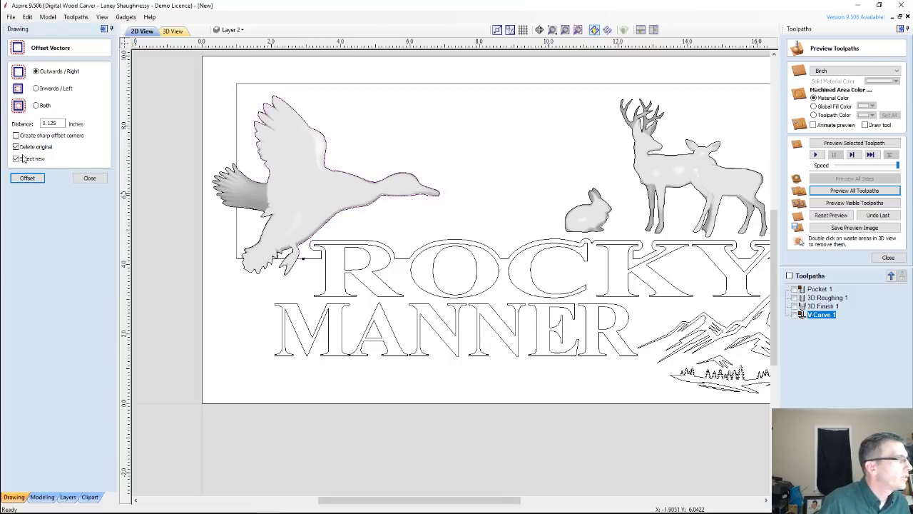
Step: Offset the duck contour outwards by 0.25 inches, replacing the original vector
{"action": "double_click", "coordinate": [49, 123]}
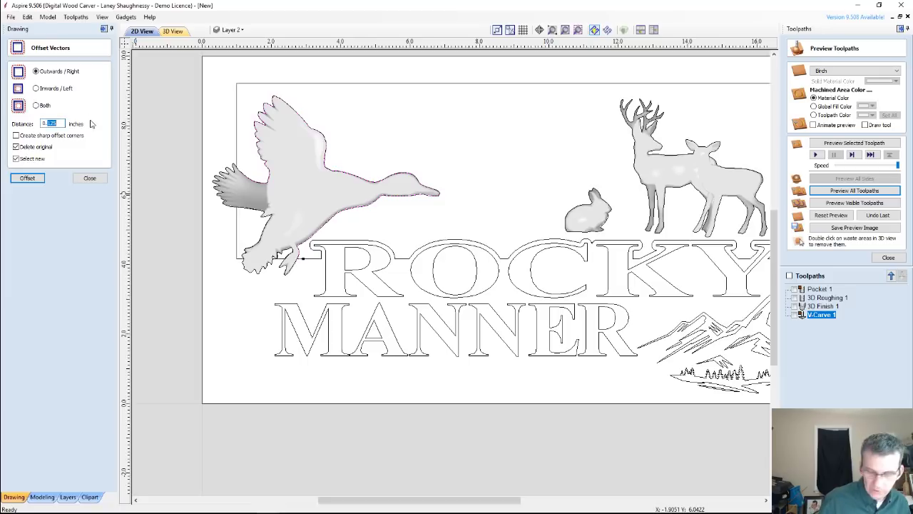
{"action": "left_click", "coordinate": [20, 180]}
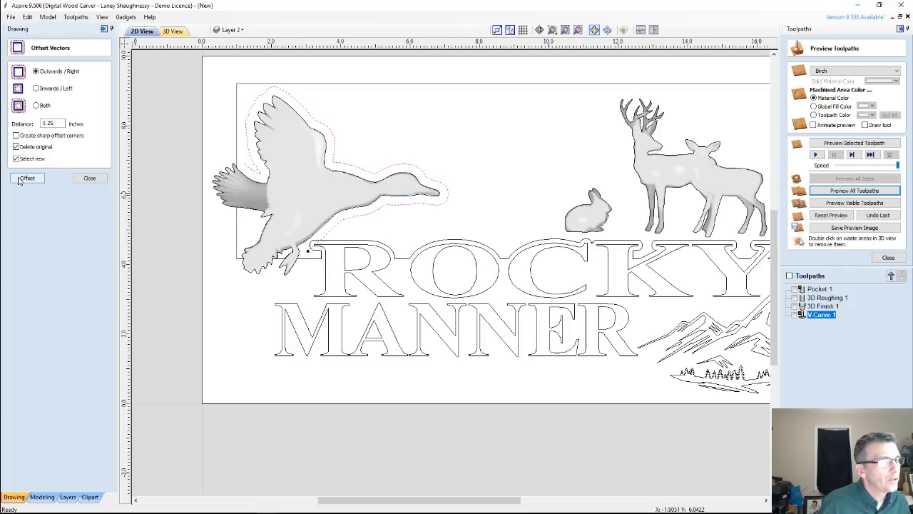
{"action": "left_click", "coordinate": [89, 178]}
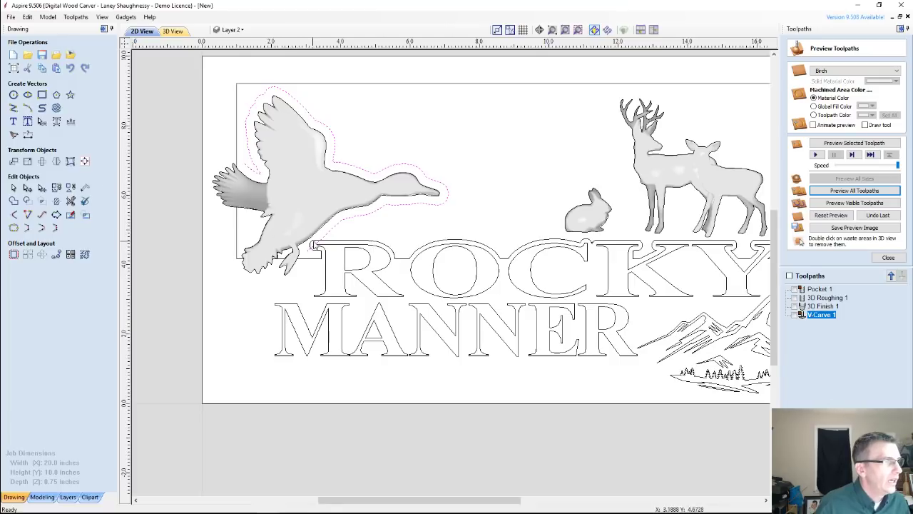
Step: Delete the leftover border fragments between the duck's foot and tail feathers and at the border corner beneath the tail
{"action": "scroll", "coordinate": [314, 246], "scroll_direction": "up", "scroll_amount": 3}
{"action": "scroll", "coordinate": [312, 246], "scroll_direction": "up", "scroll_amount": 2}
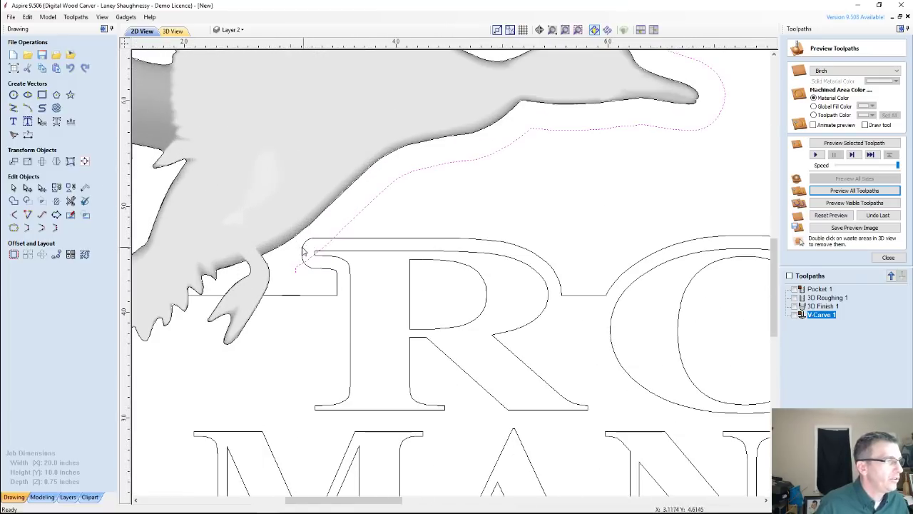
{"action": "scroll", "coordinate": [303, 254], "scroll_direction": "down", "scroll_amount": 2}
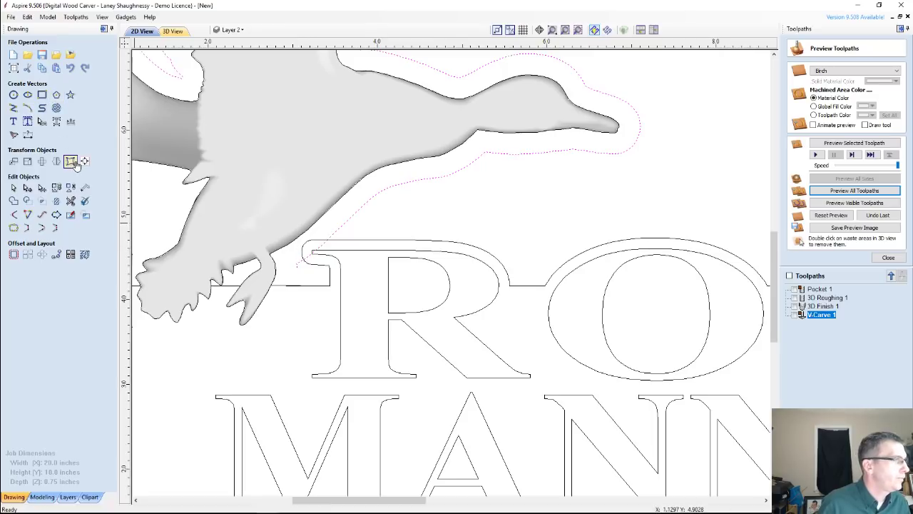
{"action": "scroll", "coordinate": [294, 282], "scroll_direction": "down", "scroll_amount": 2}
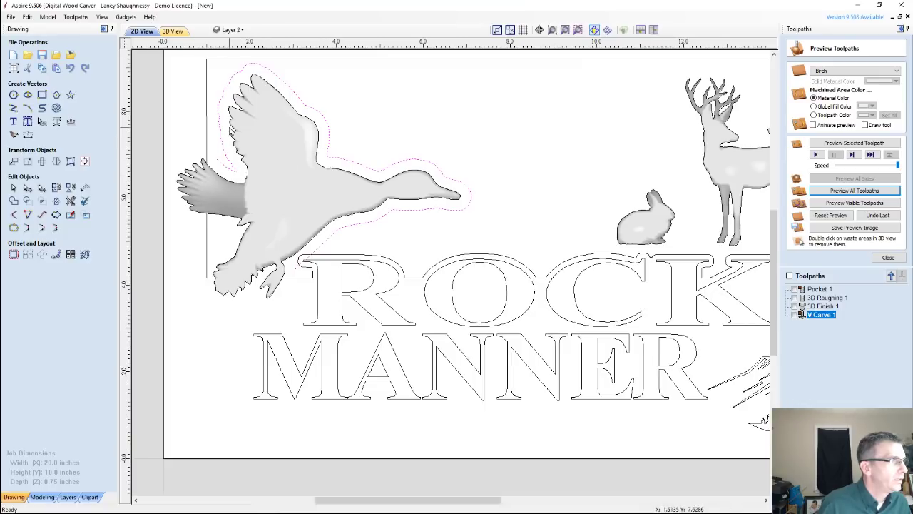
{"action": "left_click", "coordinate": [234, 133]}
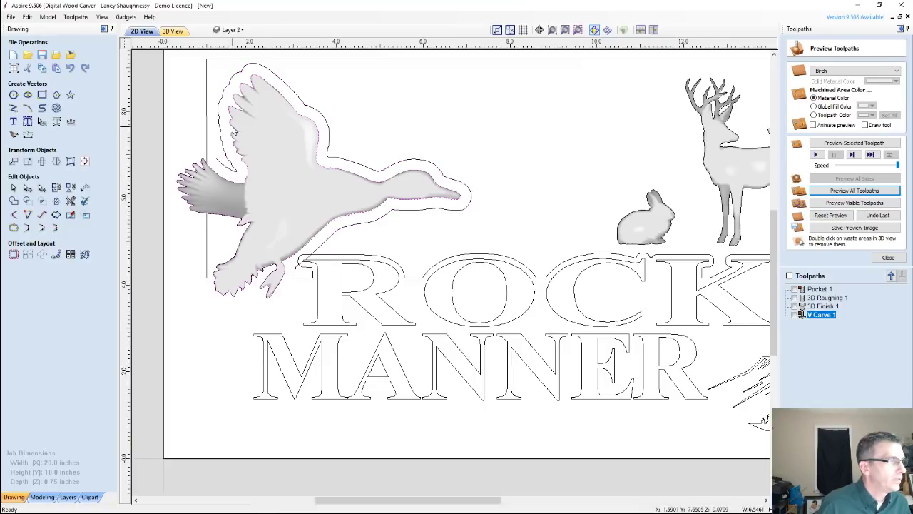
{"action": "left_click", "coordinate": [289, 280]}
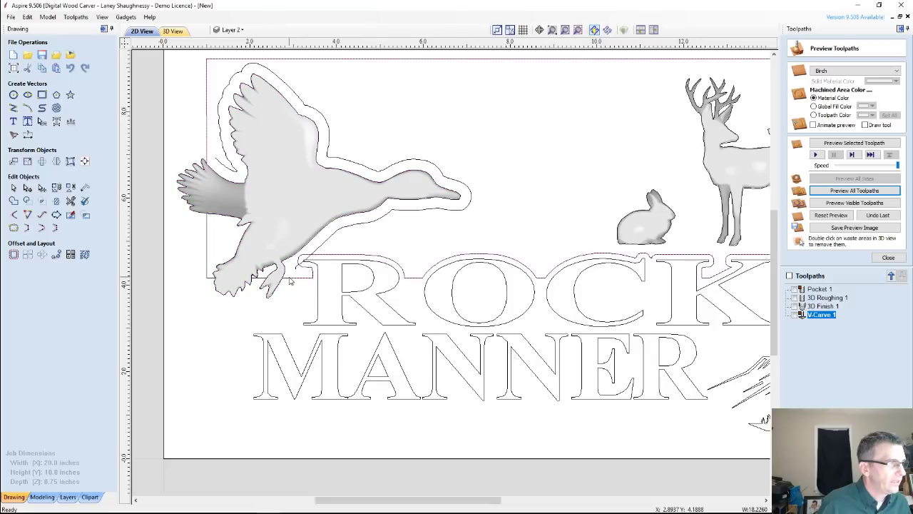
{"action": "scroll", "coordinate": [290, 281], "scroll_direction": "up", "scroll_amount": 5}
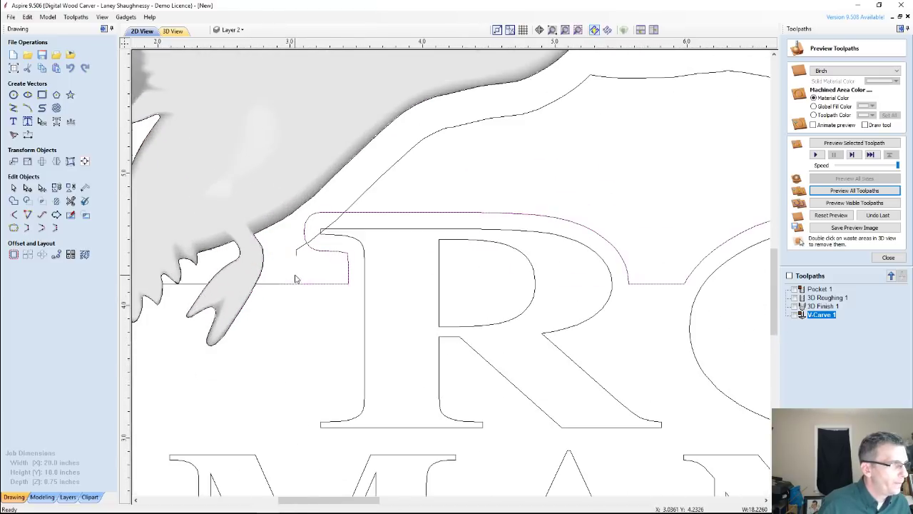
{"action": "scroll", "coordinate": [270, 287], "scroll_direction": "down", "scroll_amount": 1}
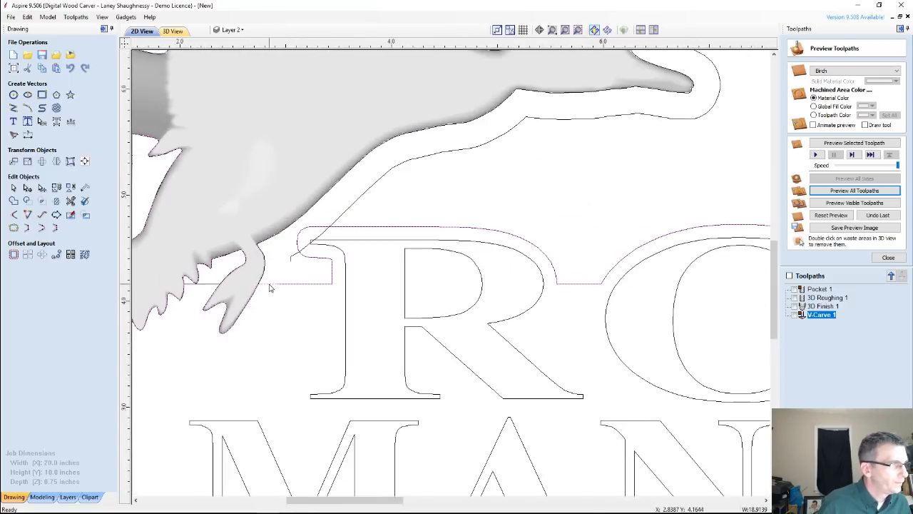
{"action": "left_click", "coordinate": [207, 292]}
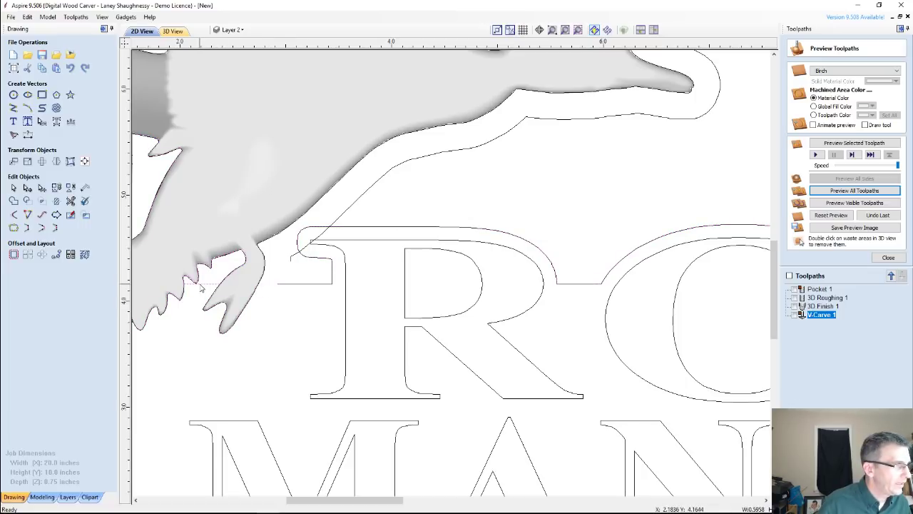
{"action": "scroll", "coordinate": [214, 282], "scroll_direction": "down", "scroll_amount": 3}
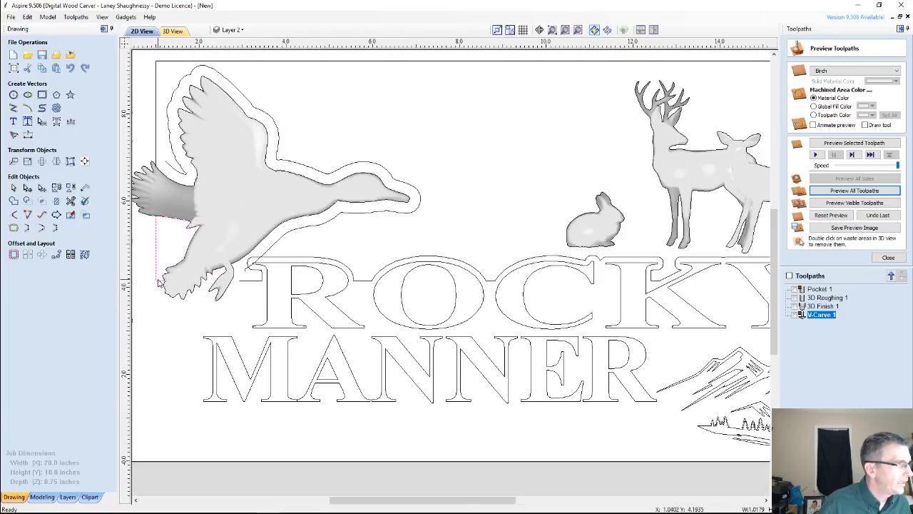
{"action": "scroll", "coordinate": [158, 284], "scroll_direction": "up", "scroll_amount": 2}
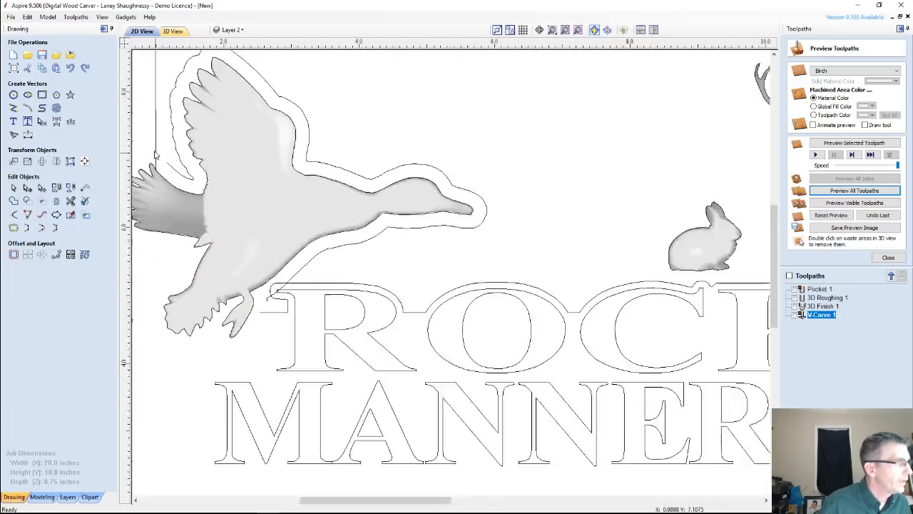
{"action": "scroll", "coordinate": [155, 156], "scroll_direction": "up", "scroll_amount": 1}
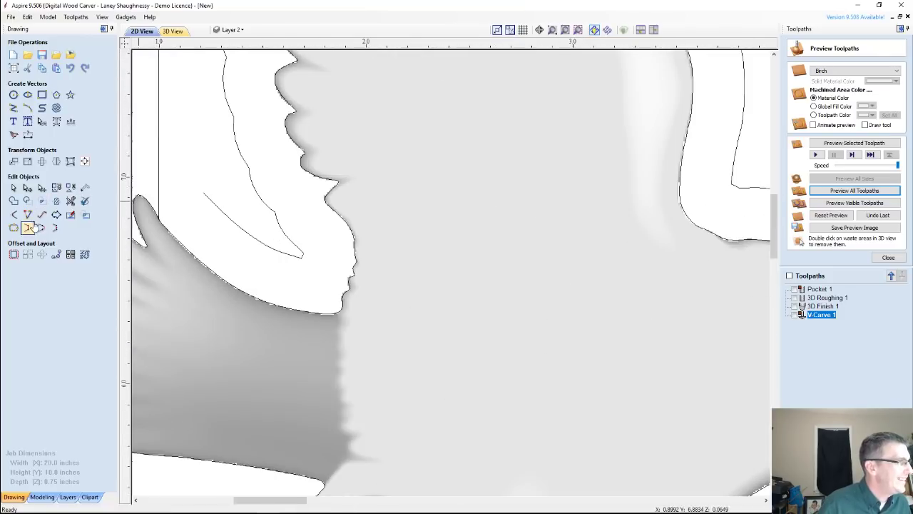
{"action": "left_click", "coordinate": [27, 215]}
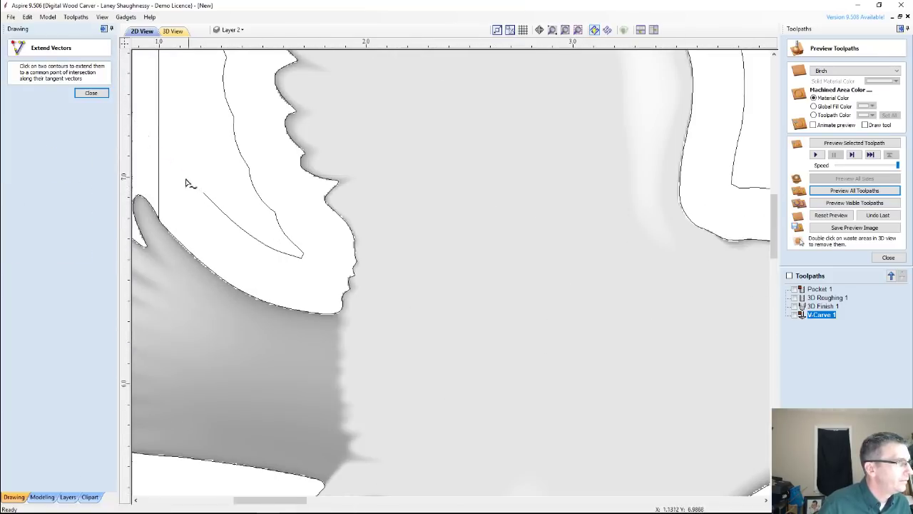
{"action": "scroll", "coordinate": [208, 195], "scroll_direction": "down", "scroll_amount": 1}
{"action": "scroll", "coordinate": [209, 196], "scroll_direction": "down", "scroll_amount": 3}
{"action": "scroll", "coordinate": [211, 195], "scroll_direction": "up", "scroll_amount": 1}
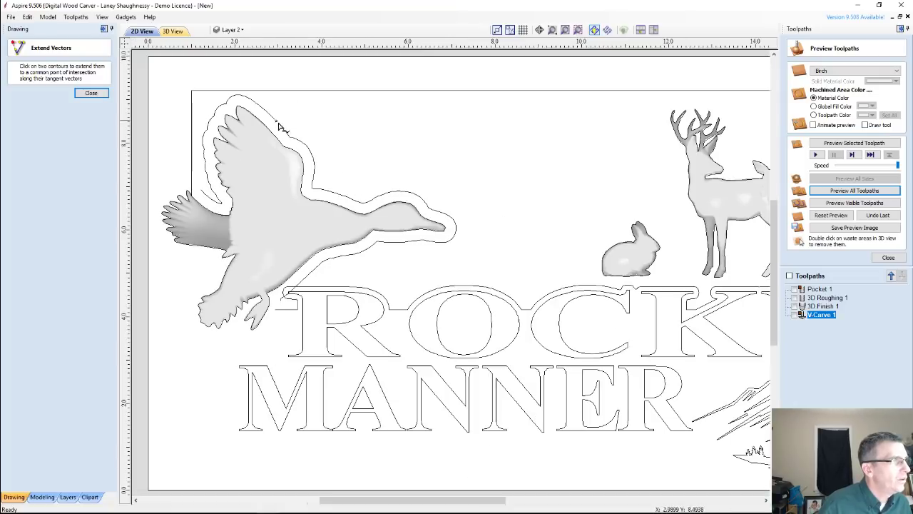
{"action": "left_click", "coordinate": [91, 93]}
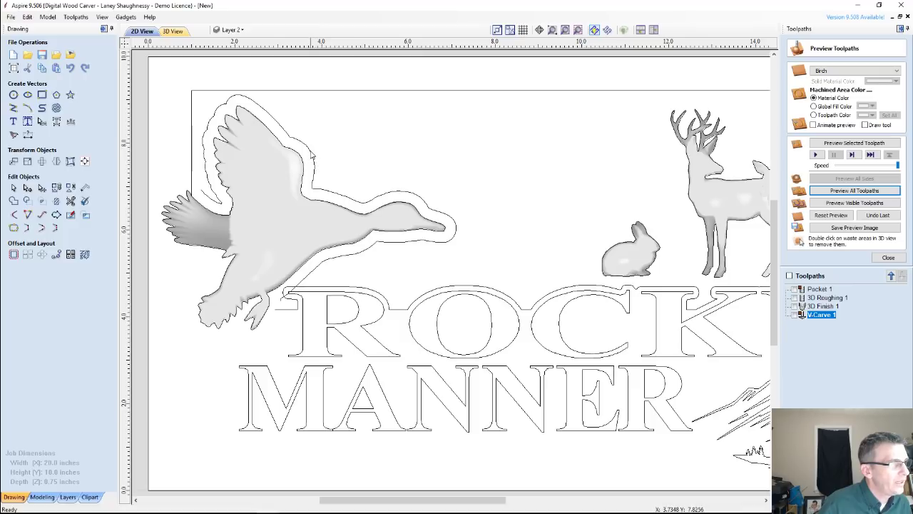
{"action": "right_click", "coordinate": [312, 155]}
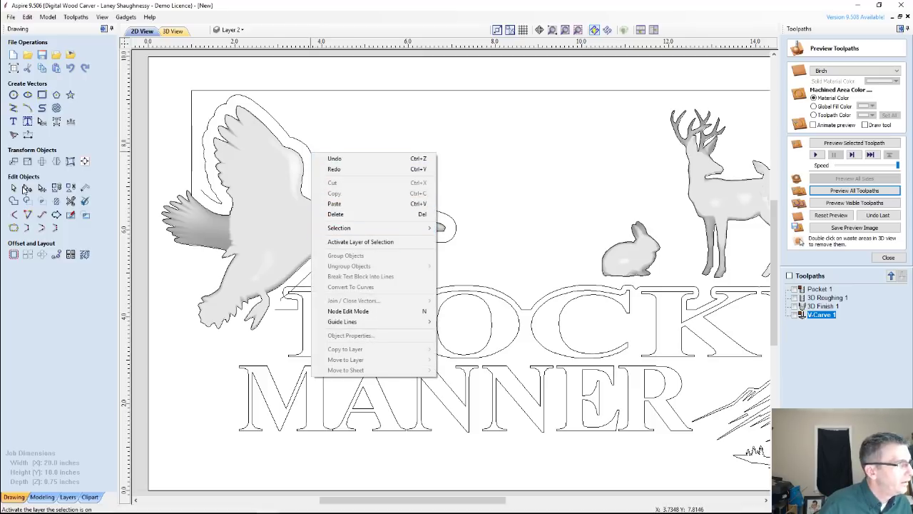
Step: Cut the duck's offset contour beside the front edge of the raised wing and delete the portion running around the wing
{"action": "key", "text": "Escape"}
{"action": "left_click", "coordinate": [313, 162]}
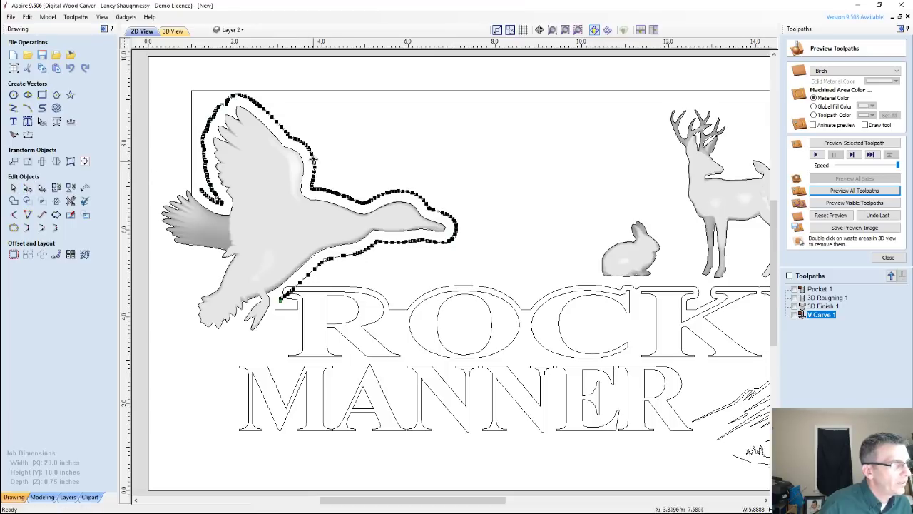
{"action": "right_click", "coordinate": [314, 161]}
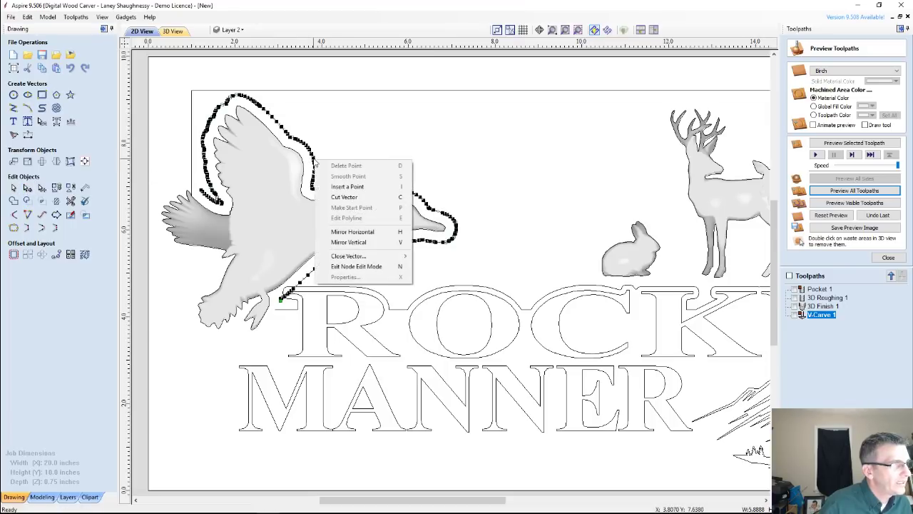
{"action": "left_click", "coordinate": [344, 197]}
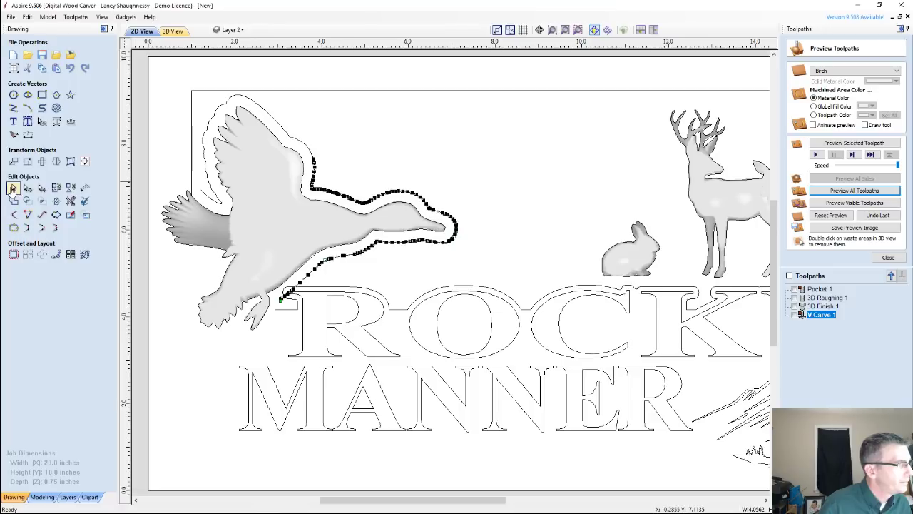
{"action": "left_click", "coordinate": [12, 187]}
{"action": "left_click", "coordinate": [299, 145]}
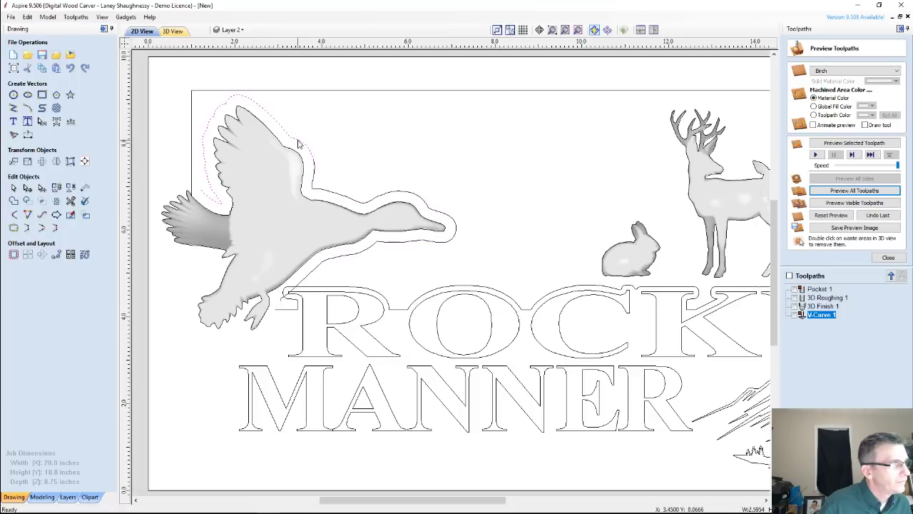
{"action": "key", "text": "Delete"}
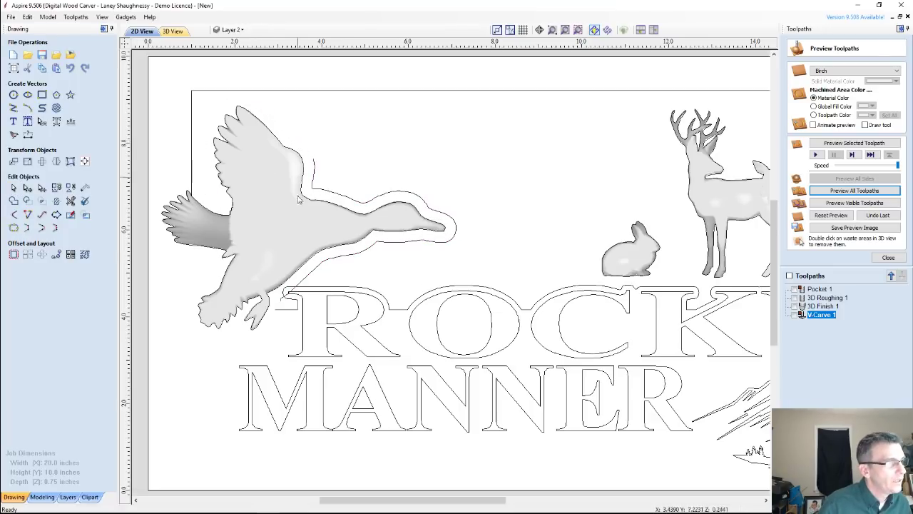
Step: Cut the duck's offset contour beneath the breast and delete its end section overlapping the border around the letter R
{"action": "left_click", "coordinate": [307, 280]}
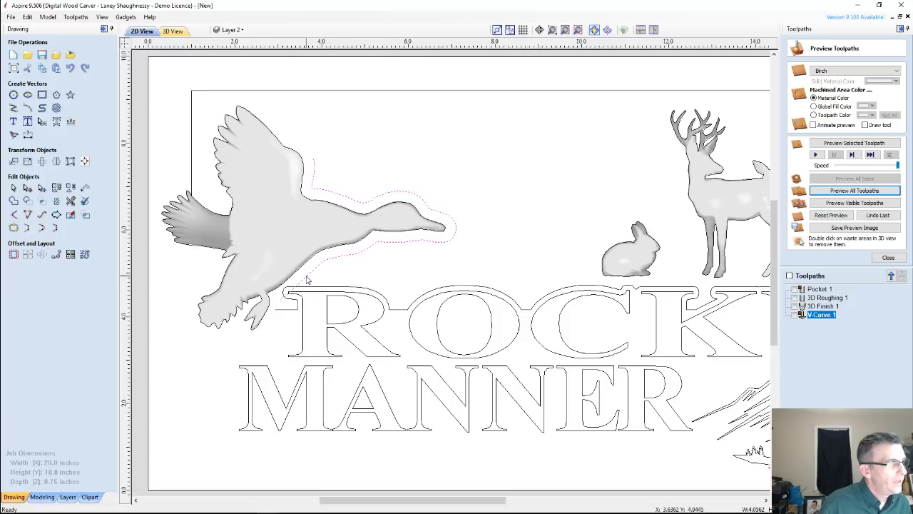
{"action": "scroll", "coordinate": [305, 283], "scroll_direction": "up", "scroll_amount": 1}
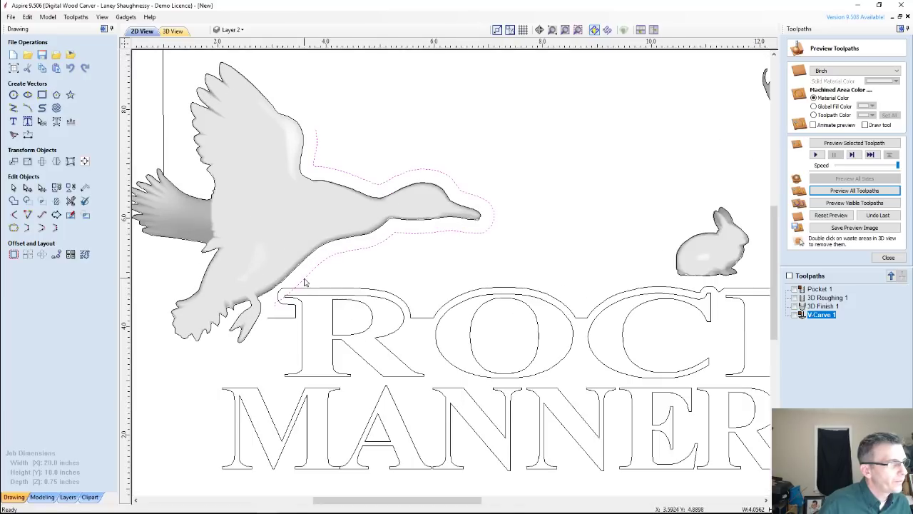
{"action": "scroll", "coordinate": [305, 283], "scroll_direction": "up", "scroll_amount": 2}
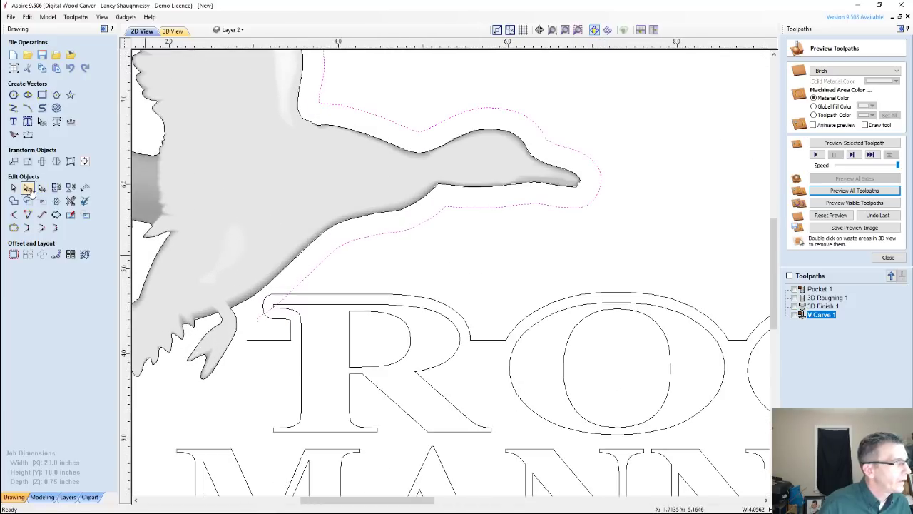
{"action": "left_click", "coordinate": [27, 188]}
{"action": "right_click", "coordinate": [324, 262]}
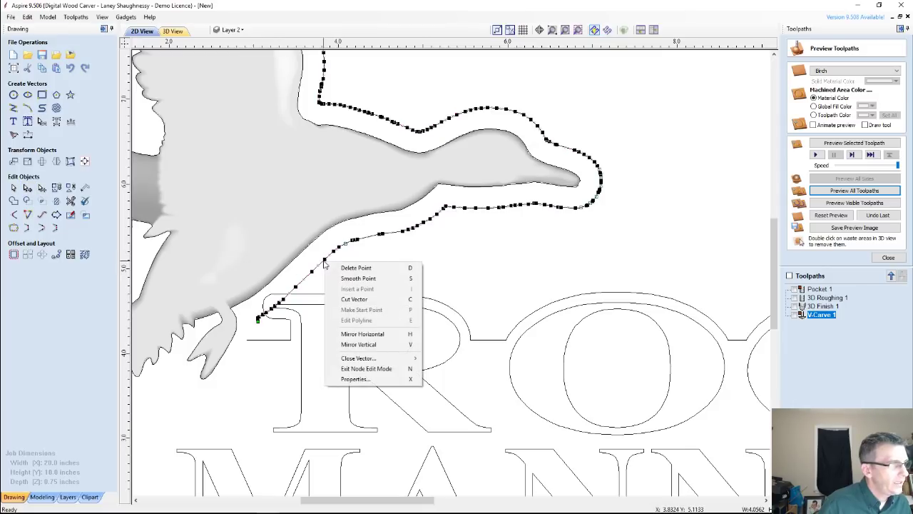
{"action": "left_click", "coordinate": [354, 298]}
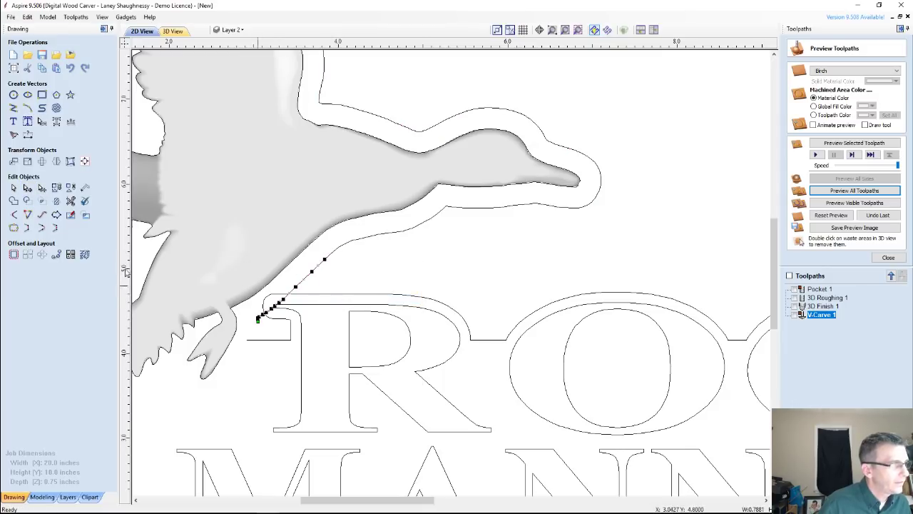
{"action": "left_click", "coordinate": [15, 188]}
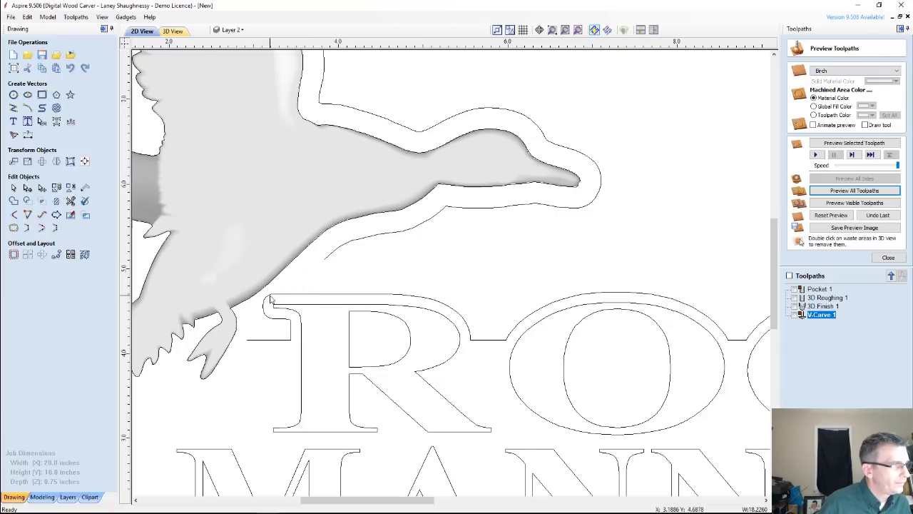
Step: Cut the lettering border above the R and delete its end portion wrapping around the letter's upper serif
{"action": "left_click", "coordinate": [271, 297]}
{"action": "left_click", "coordinate": [27, 188]}
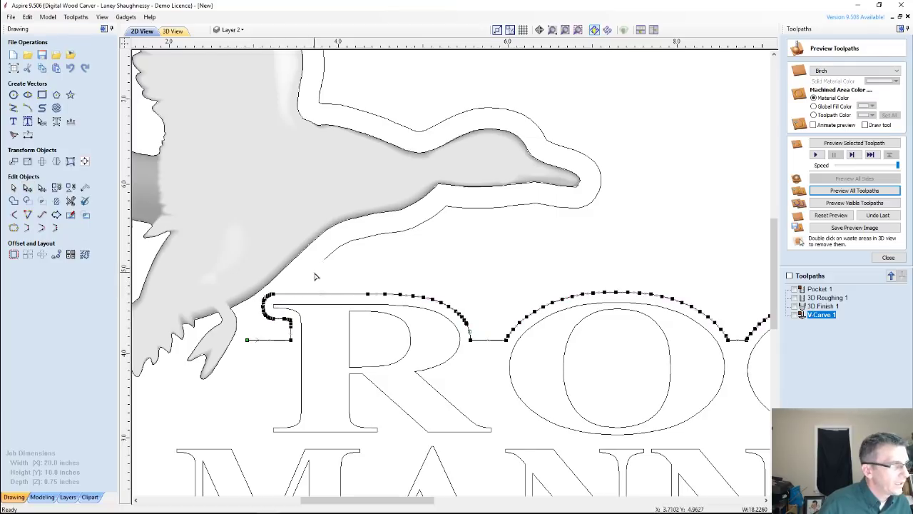
{"action": "right_click", "coordinate": [322, 293]}
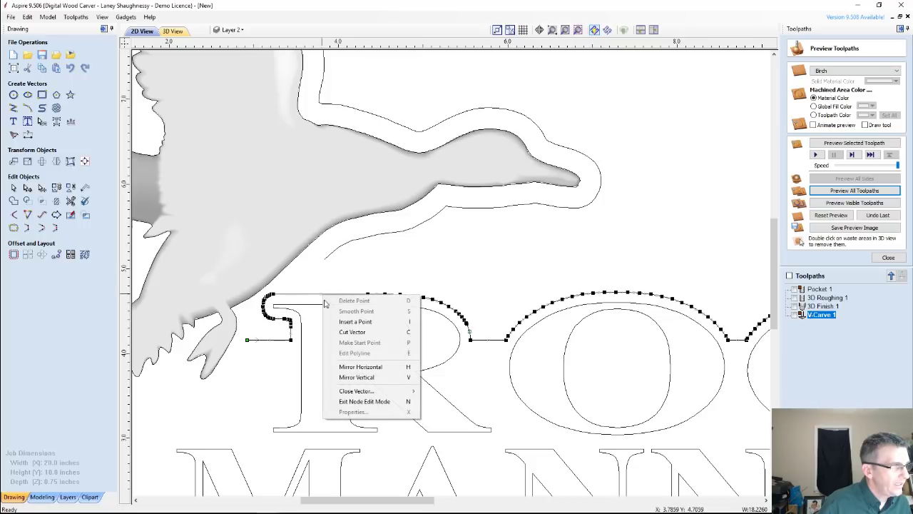
{"action": "left_click", "coordinate": [341, 333]}
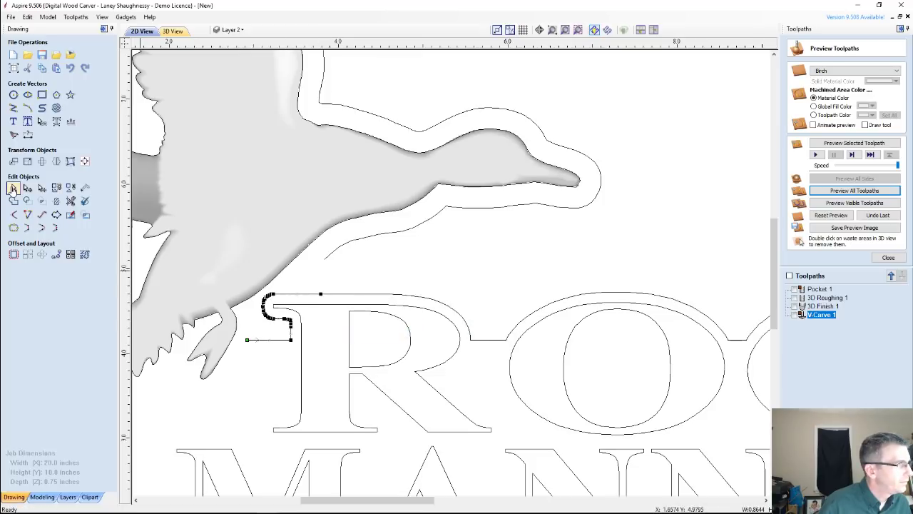
{"action": "left_click", "coordinate": [13, 188]}
{"action": "key", "text": "Delete"}
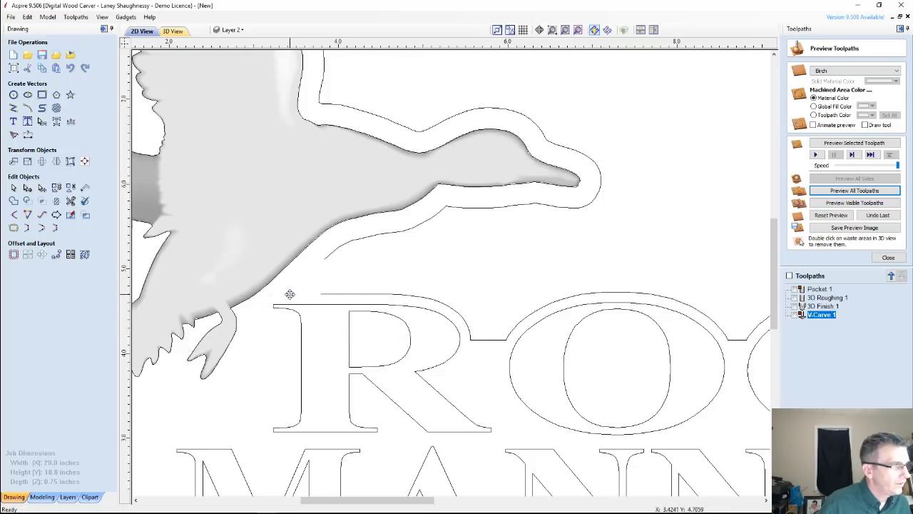
Step: Join the duck's offset contour to the lettering border with a smooth curve across the gap above the R
{"action": "left_click", "coordinate": [336, 296]}
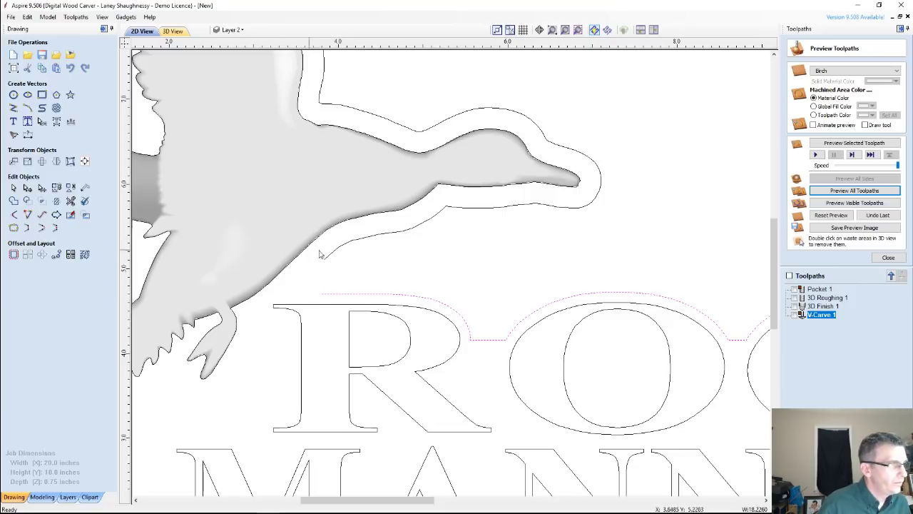
{"action": "left_click", "coordinate": [336, 255], "text": "shift"}
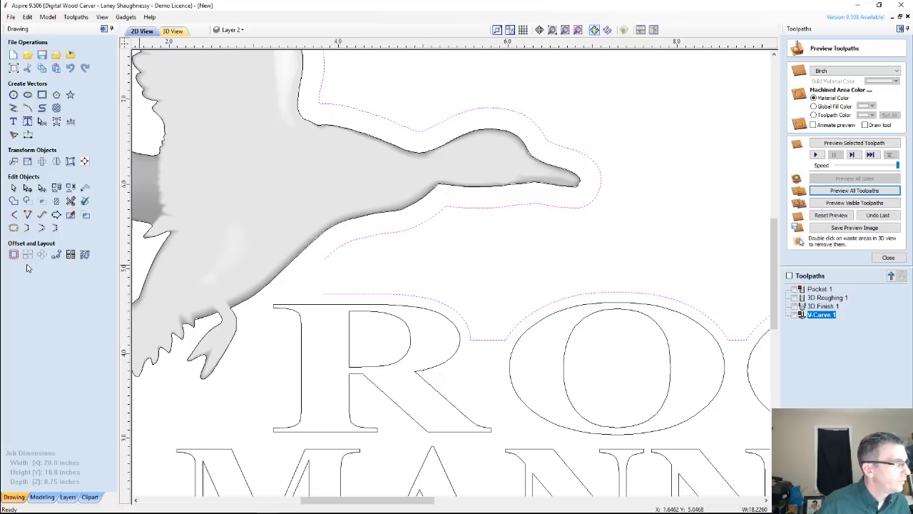
{"action": "key", "text": "j"}
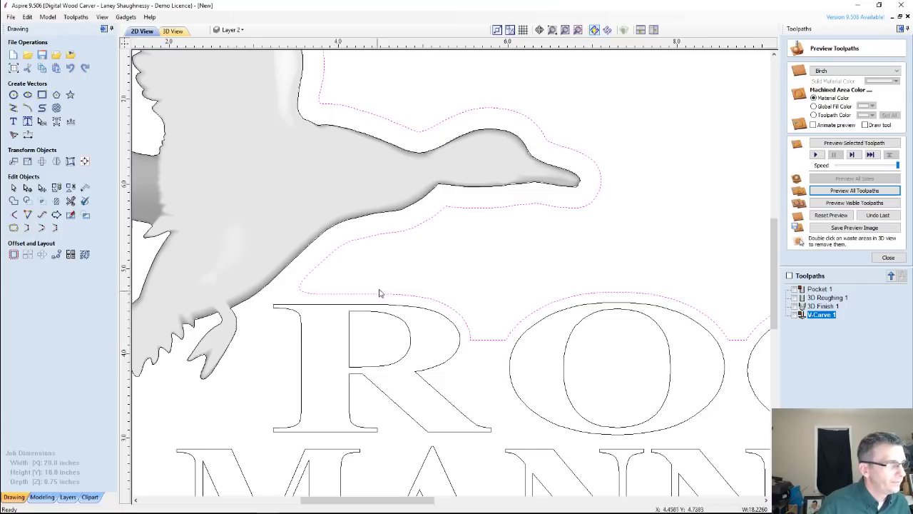
Step: Extend the open end of the duck's offset contour beside the wing to meet the border's upper edge
{"action": "scroll", "coordinate": [382, 291], "scroll_direction": "down", "scroll_amount": 3}
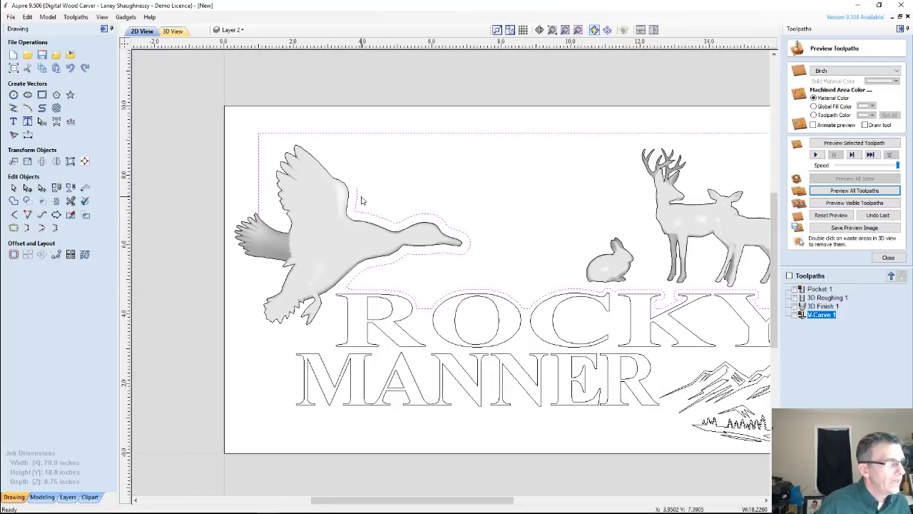
{"action": "left_click", "coordinate": [359, 200]}
{"action": "scroll", "coordinate": [371, 166], "scroll_direction": "up", "scroll_amount": 4}
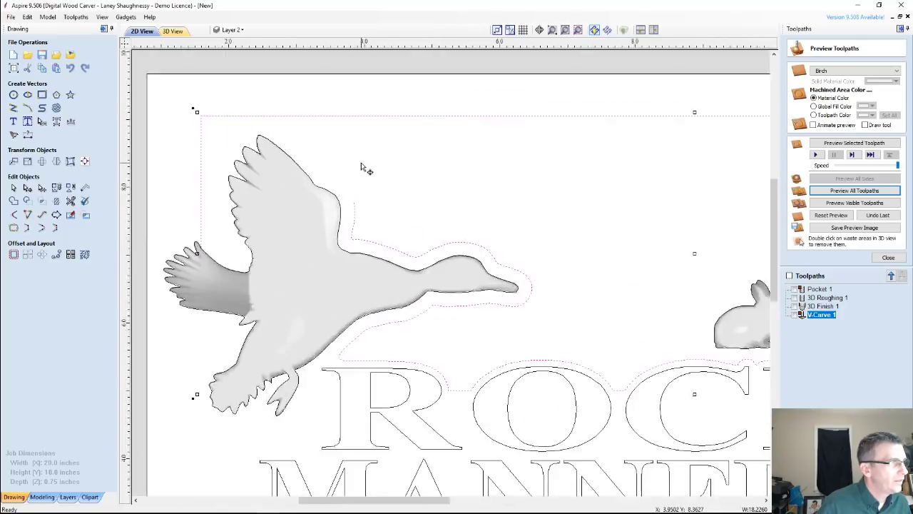
{"action": "left_click", "coordinate": [28, 215]}
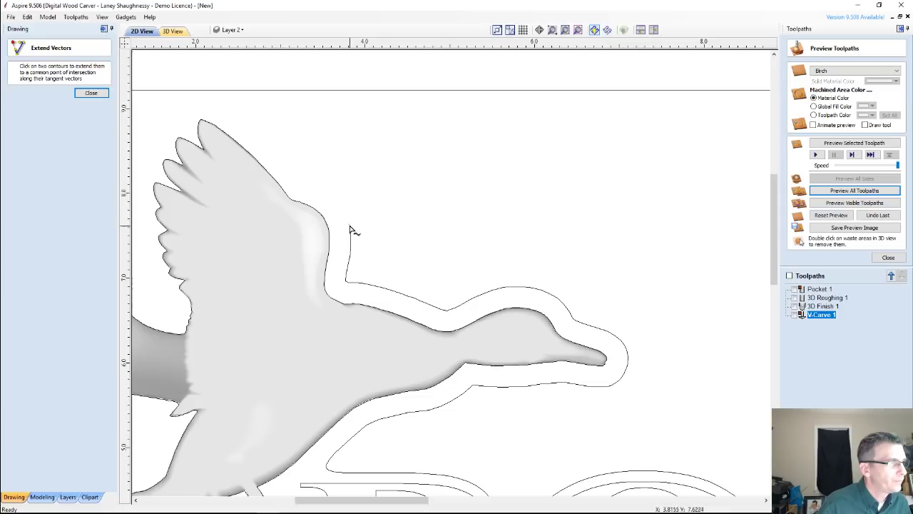
{"action": "scroll", "coordinate": [350, 230], "scroll_direction": "up", "scroll_amount": 1}
{"action": "scroll", "coordinate": [350, 230], "scroll_direction": "up", "scroll_amount": 3}
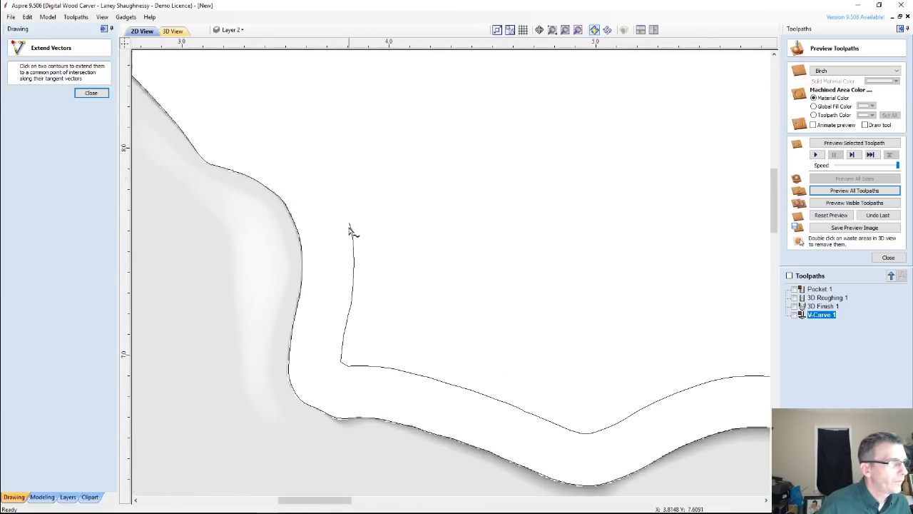
{"action": "scroll", "coordinate": [349, 229], "scroll_direction": "down", "scroll_amount": 3}
{"action": "scroll", "coordinate": [349, 230], "scroll_direction": "down", "scroll_amount": 4}
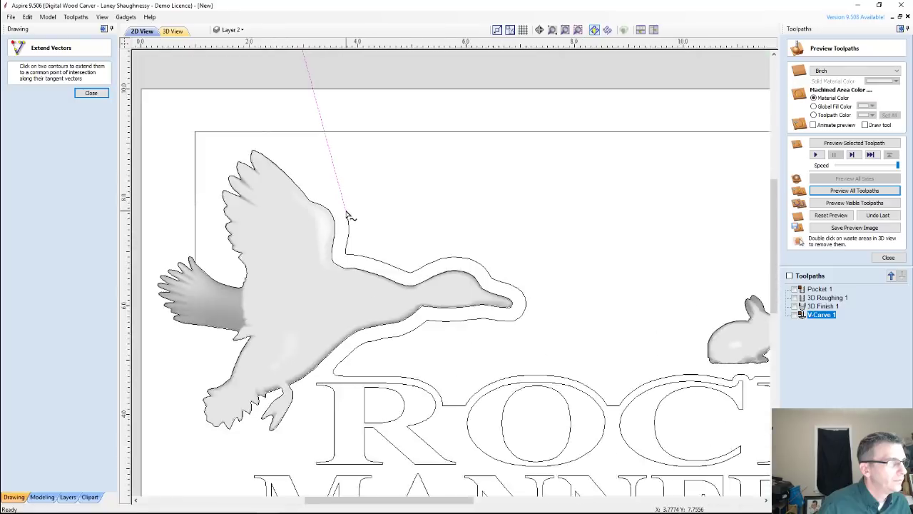
{"action": "left_click", "coordinate": [329, 149]}
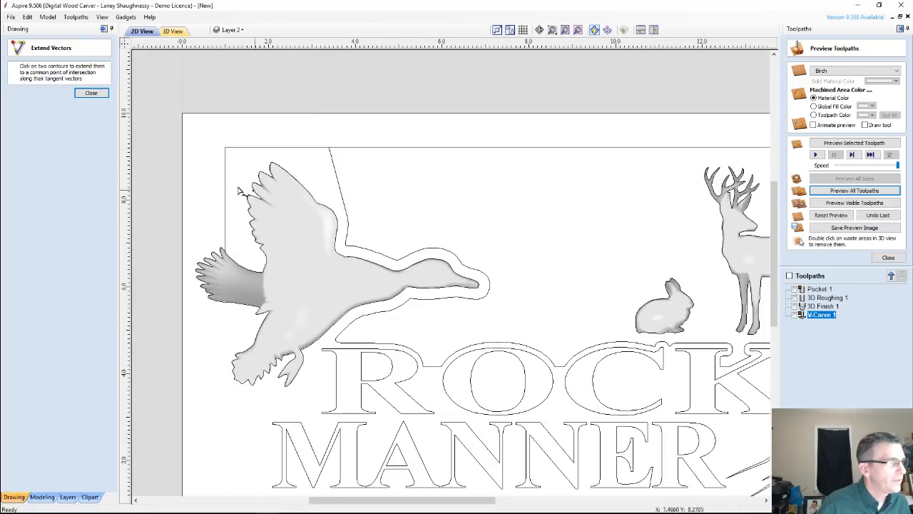
{"action": "left_click", "coordinate": [95, 93]}
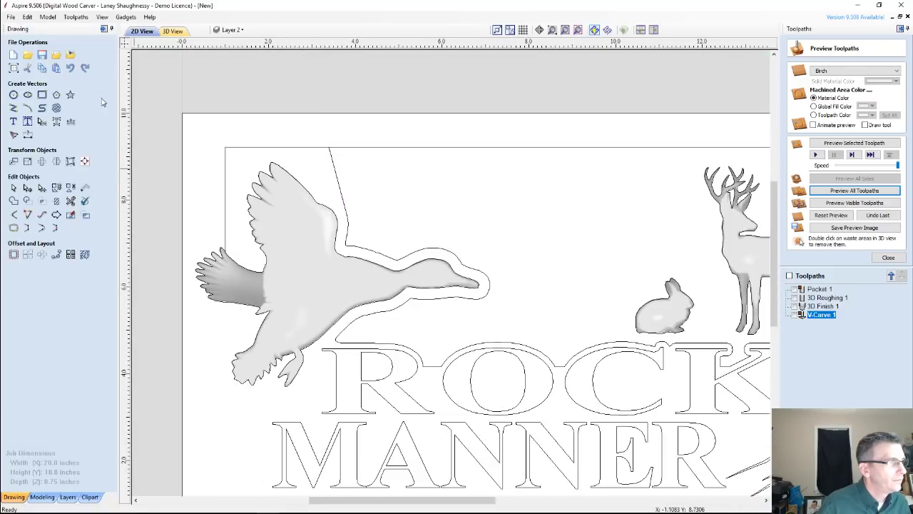
Step: Trim away the border section behind the duck's wing, beyond the extended line, with rejoining of trimmed sections enabled
{"action": "left_click", "coordinate": [227, 178]}
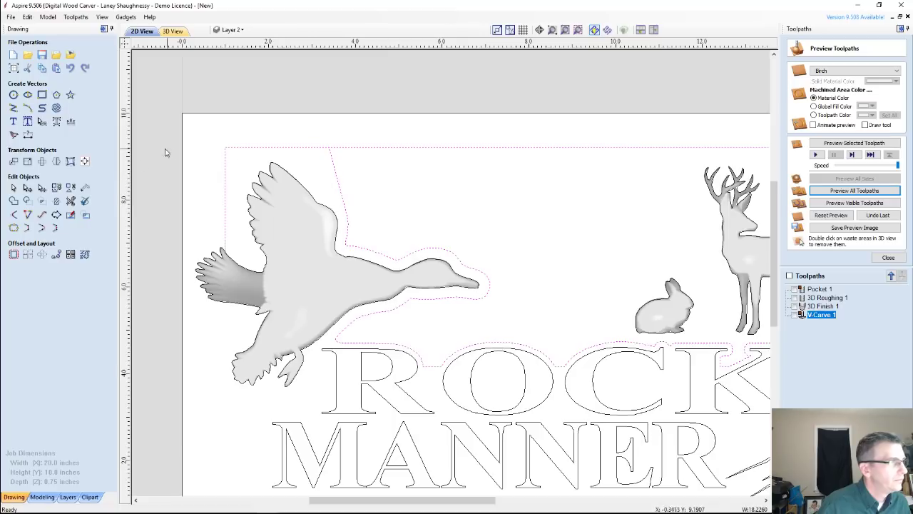
{"action": "left_click", "coordinate": [70, 200]}
{"action": "left_click", "coordinate": [308, 148]}
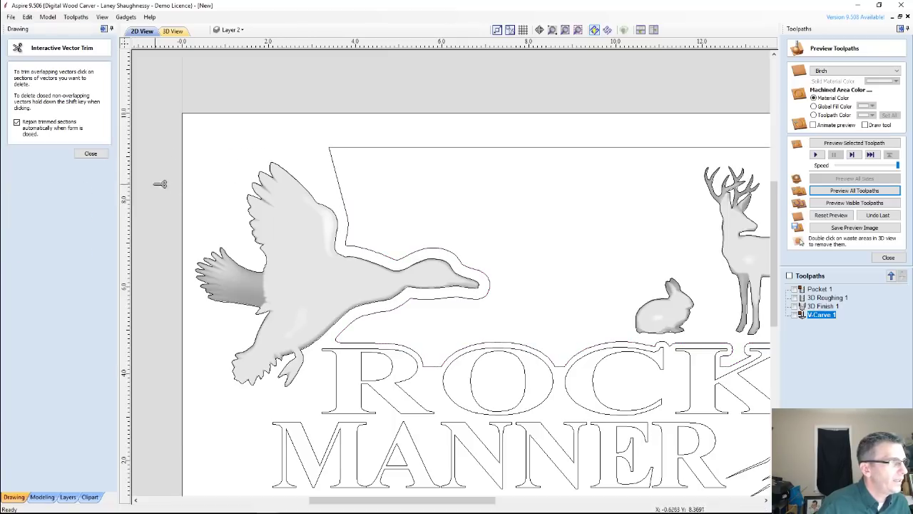
{"action": "left_click", "coordinate": [90, 153]}
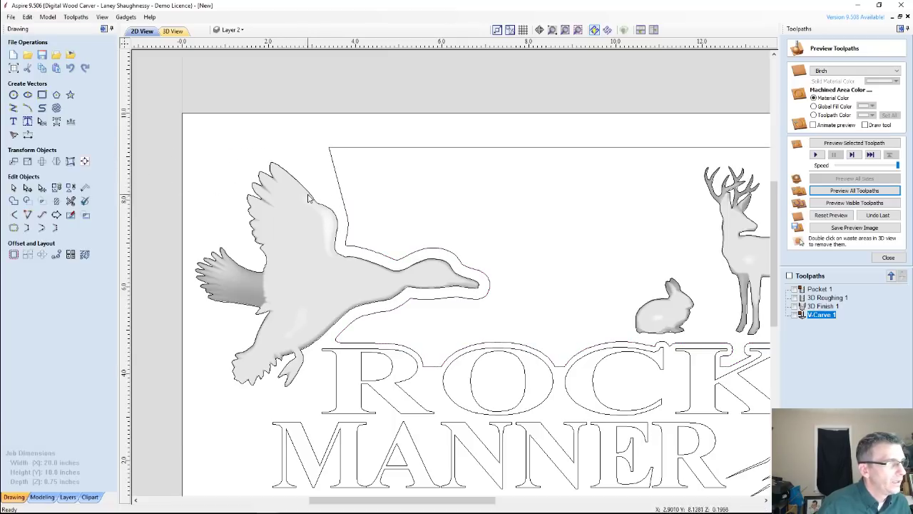
Step: Check the reworked border across the whole sign and open the Pocket 1 toolpath for editing
{"action": "left_click", "coordinate": [311, 200]}
{"action": "scroll", "coordinate": [336, 215], "scroll_direction": "down", "scroll_amount": 5}
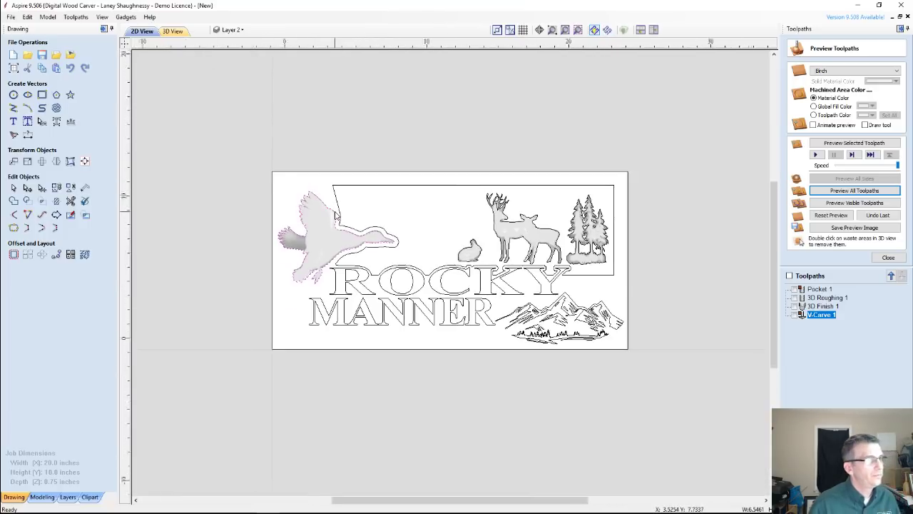
{"action": "scroll", "coordinate": [366, 245], "scroll_direction": "up", "scroll_amount": 4}
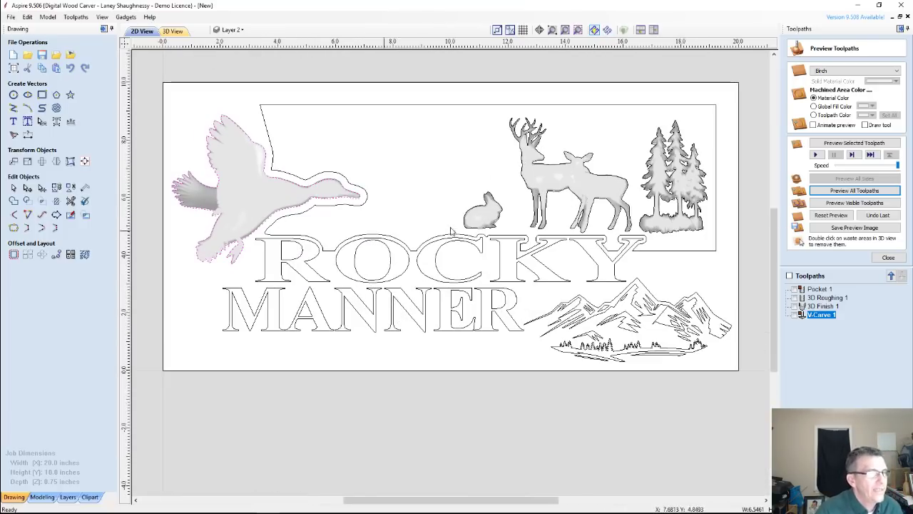
{"action": "double_click", "coordinate": [818, 290]}
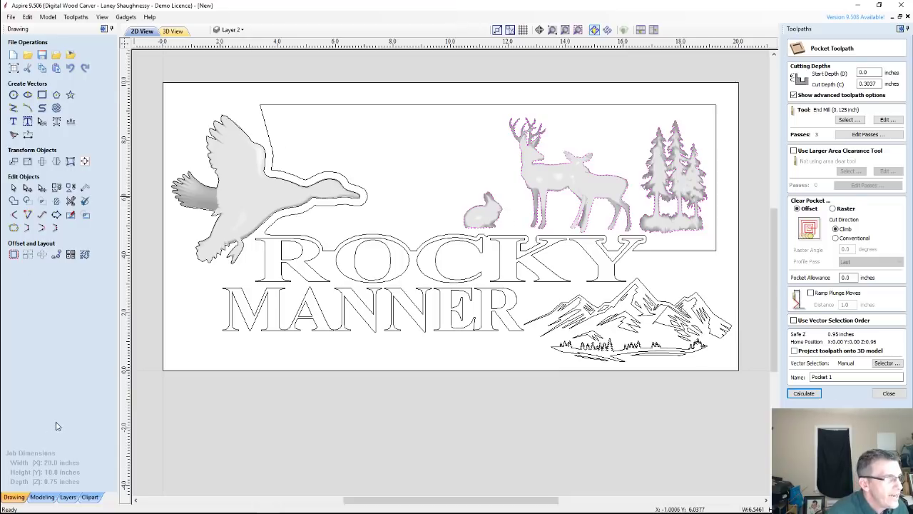
Step: Hide the Level 2 components, select the duck component on Level 1, and collapse the modeling tools to enlarge the drawing area
{"action": "left_click", "coordinate": [42, 497]}
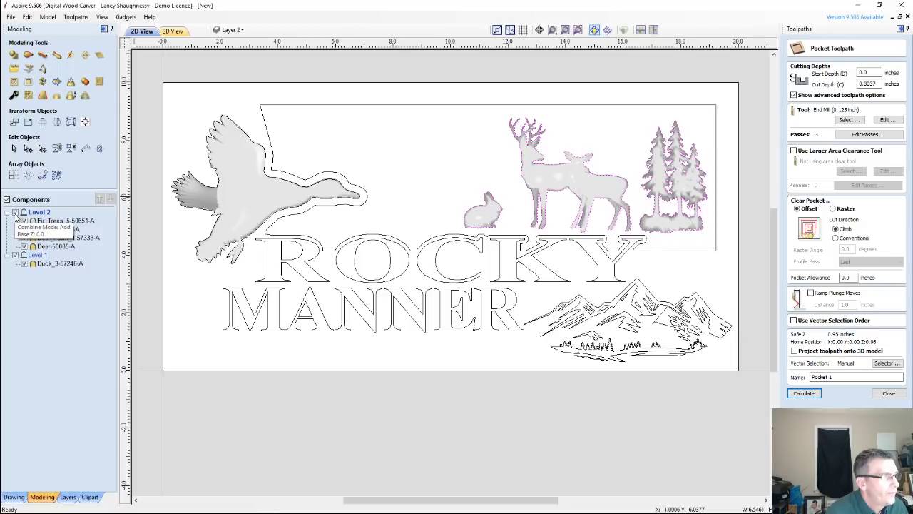
{"action": "left_click", "coordinate": [15, 212]}
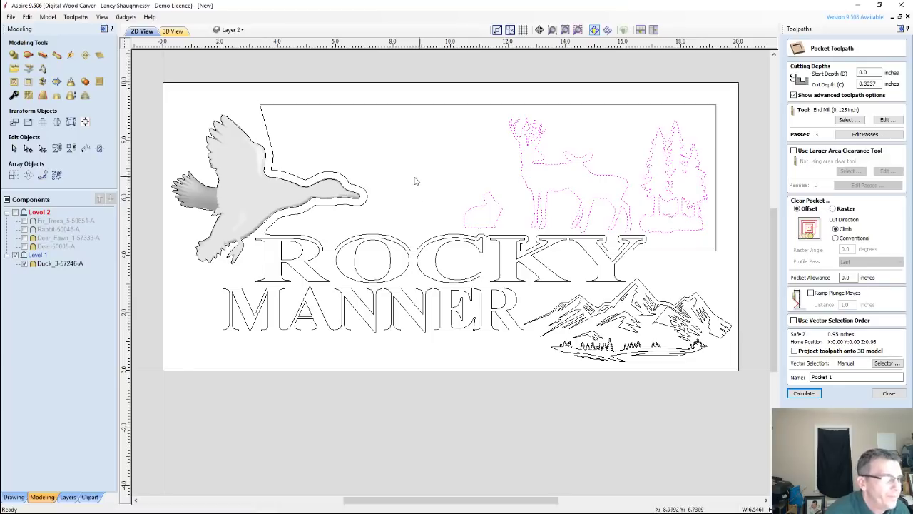
{"action": "left_click", "coordinate": [241, 193]}
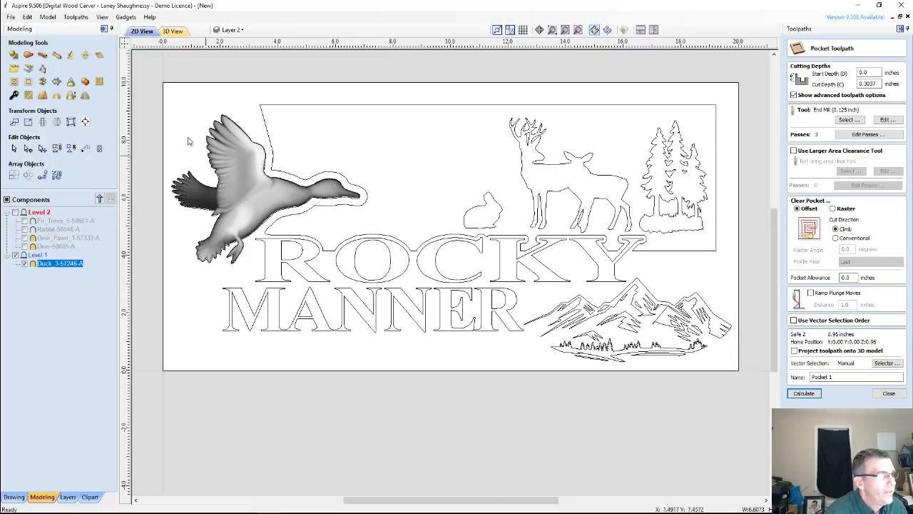
{"action": "left_click", "coordinate": [104, 29]}
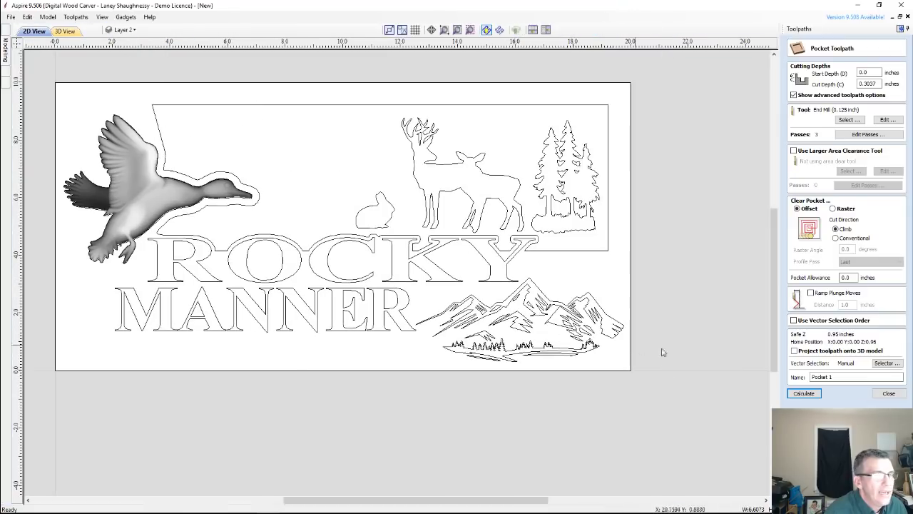
Step: Close the Pocket 1 form and set the gap above the model to 0.01 inches in the material setup, declining toolpath recalculation
{"action": "left_click", "coordinate": [888, 393]}
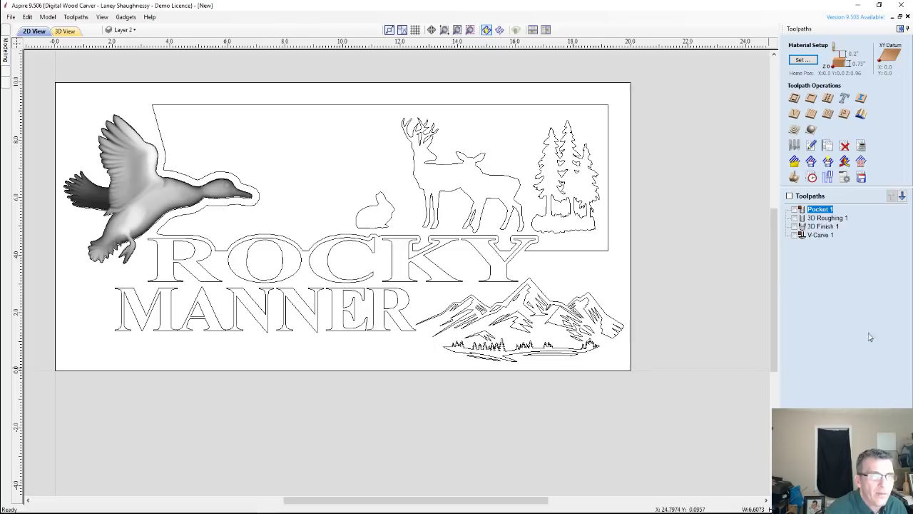
{"action": "left_click", "coordinate": [801, 63]}
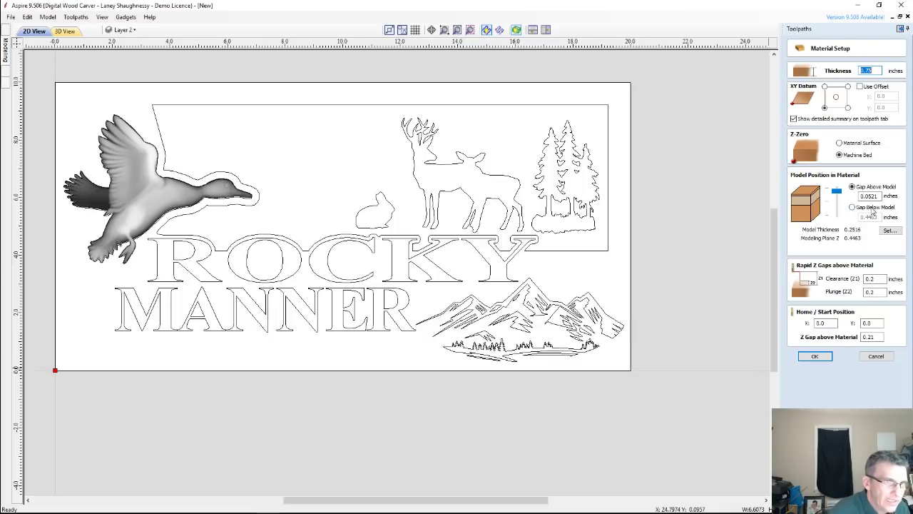
{"action": "left_click_drag", "start_coordinate": [879, 196], "coordinate": [861, 196]}
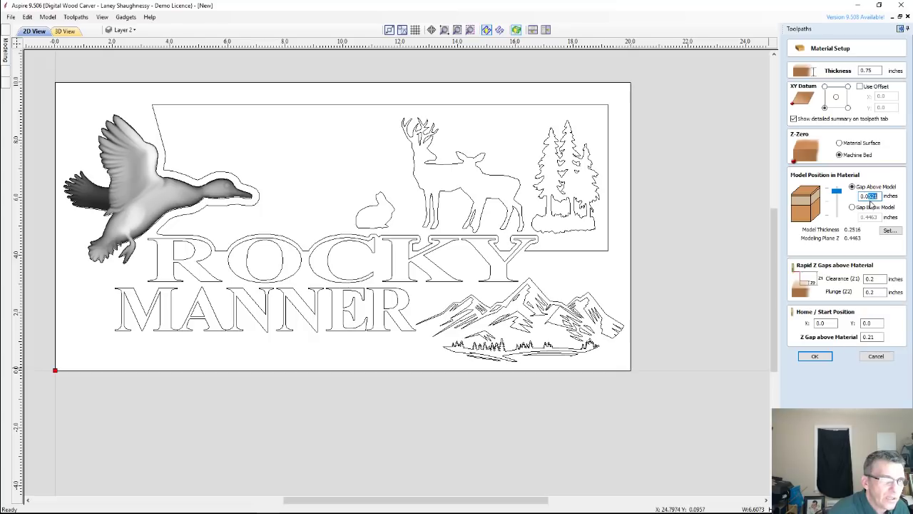
{"action": "type", "text": "0.01"}
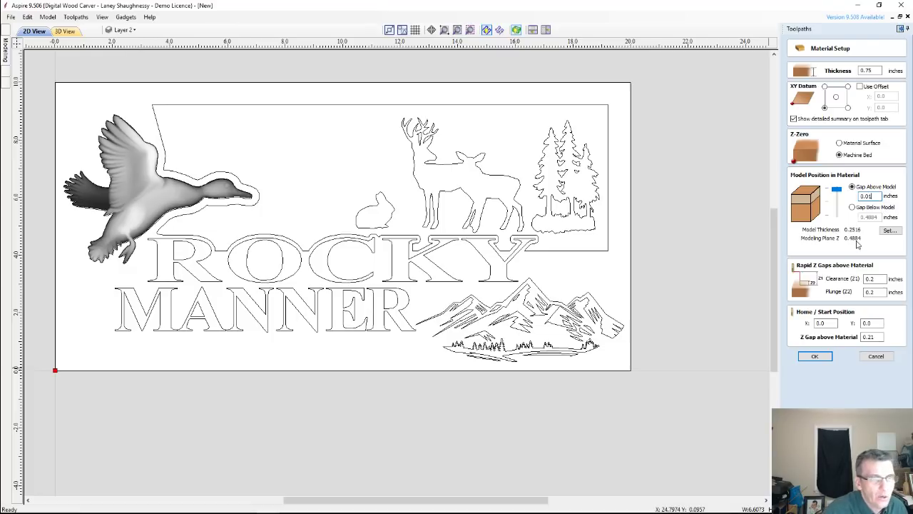
{"action": "left_click", "coordinate": [866, 357]}
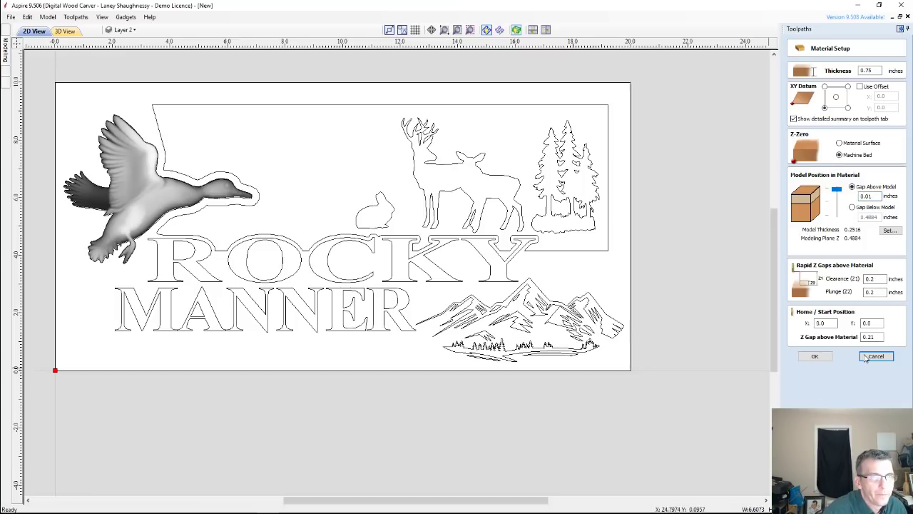
{"action": "left_click", "coordinate": [817, 358]}
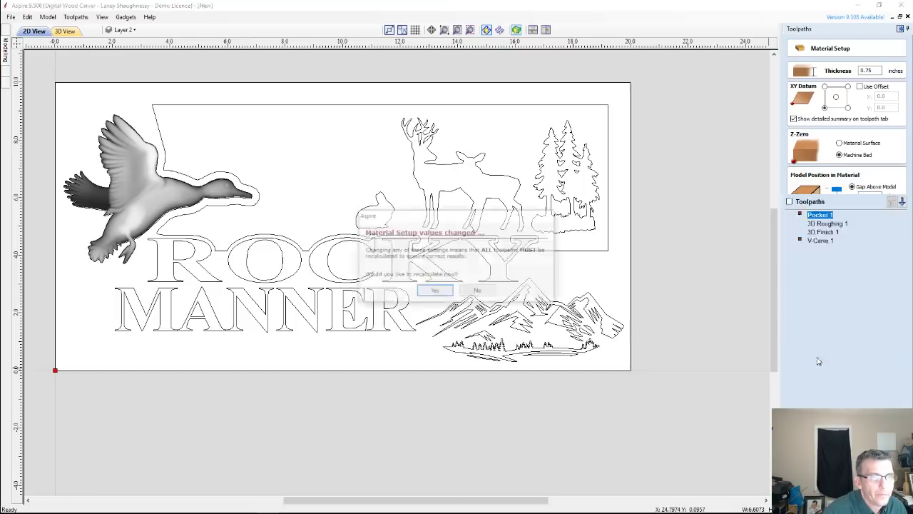
{"action": "left_click", "coordinate": [479, 291]}
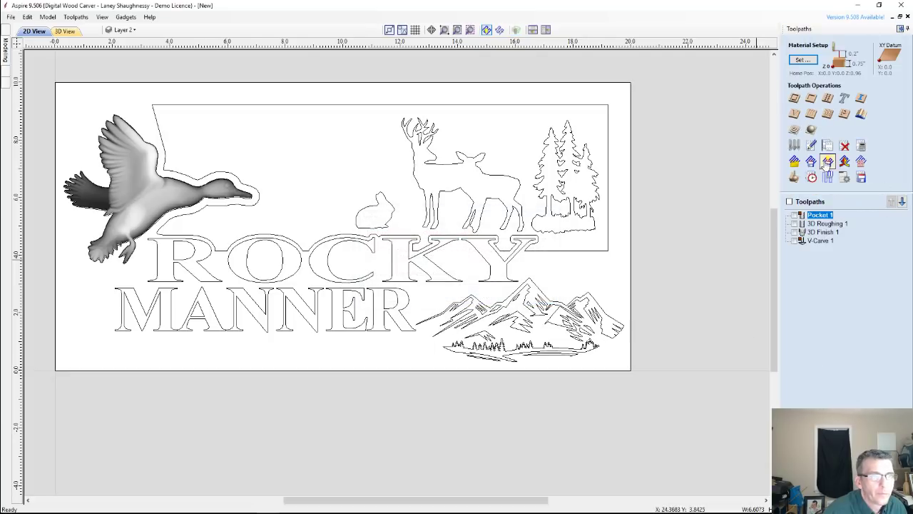
{"action": "left_click", "coordinate": [804, 60]}
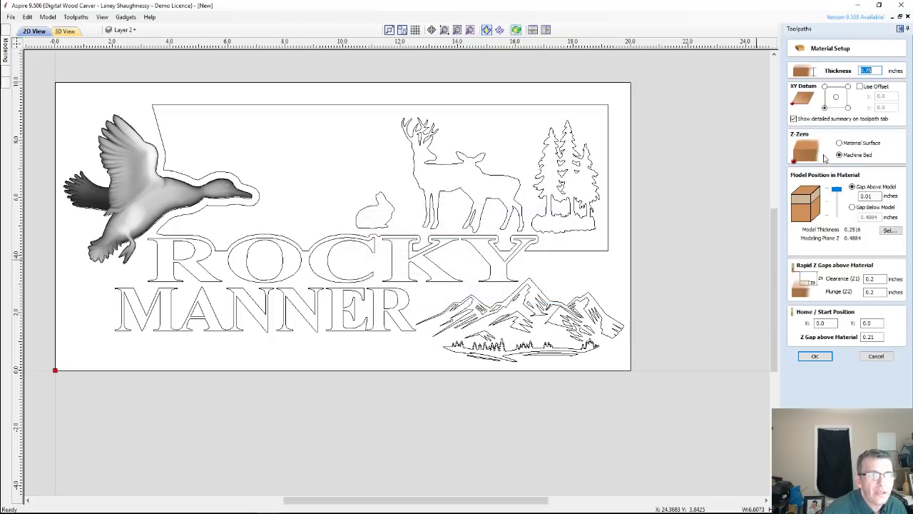
{"action": "left_click", "coordinate": [815, 356]}
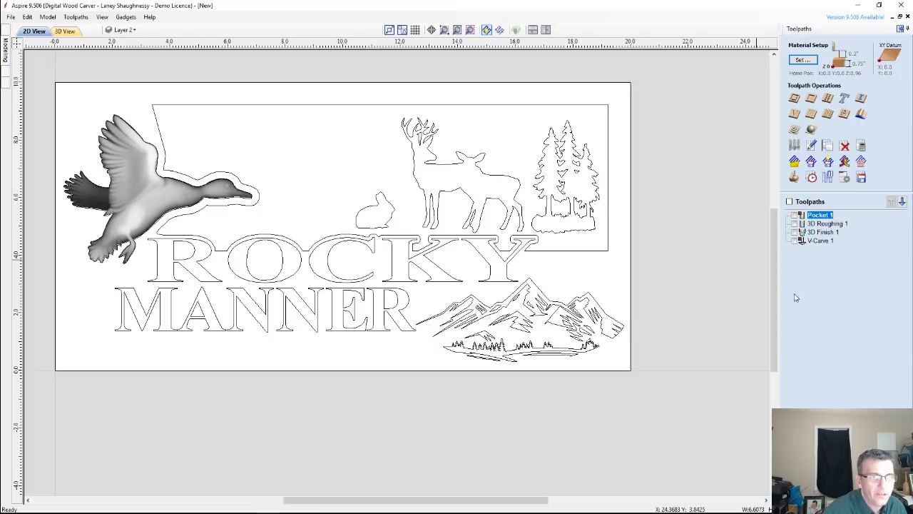
Step: Calculate a 3D finish toolpath for the selected duck with the model boundary as machining limit, and reset the preview
{"action": "left_click", "coordinate": [811, 130]}
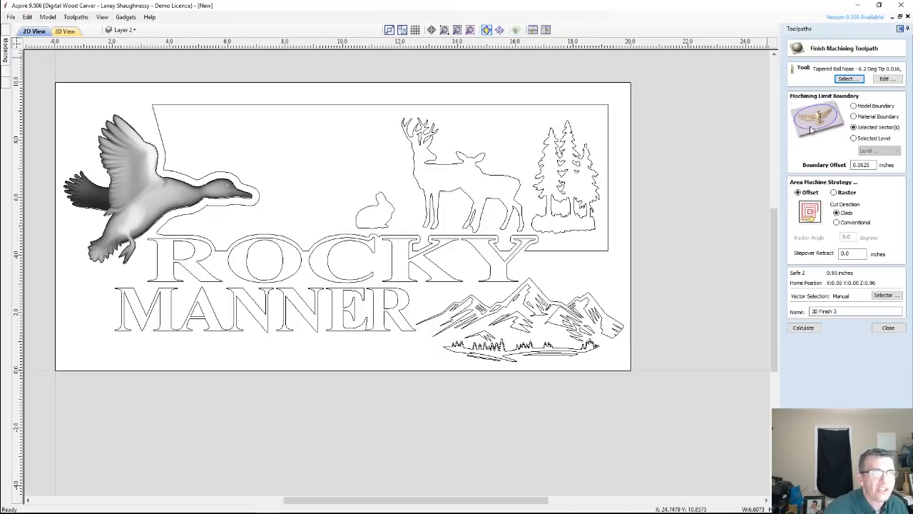
{"action": "left_click", "coordinate": [855, 117]}
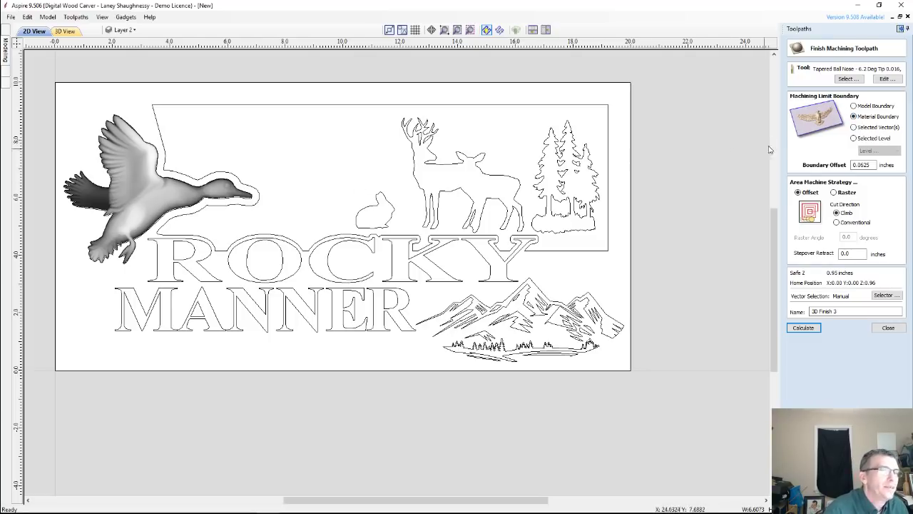
{"action": "left_click", "coordinate": [854, 105]}
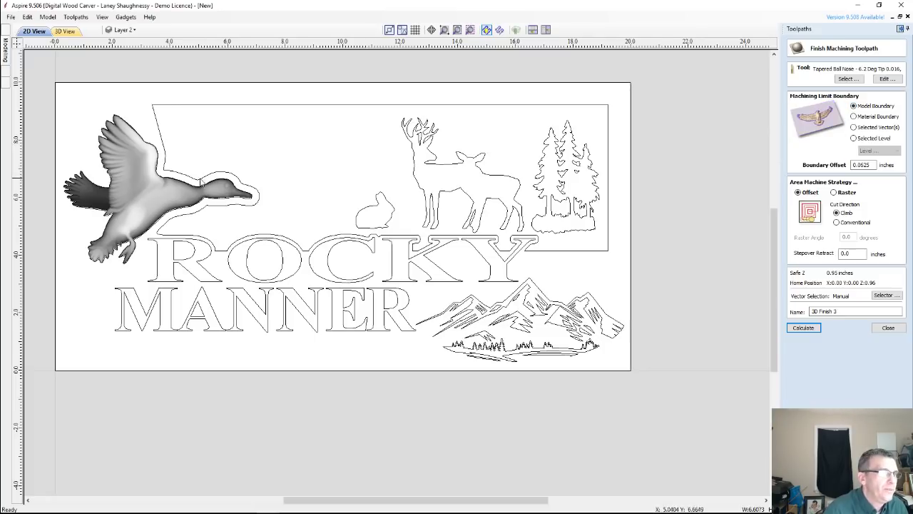
{"action": "left_click", "coordinate": [197, 187]}
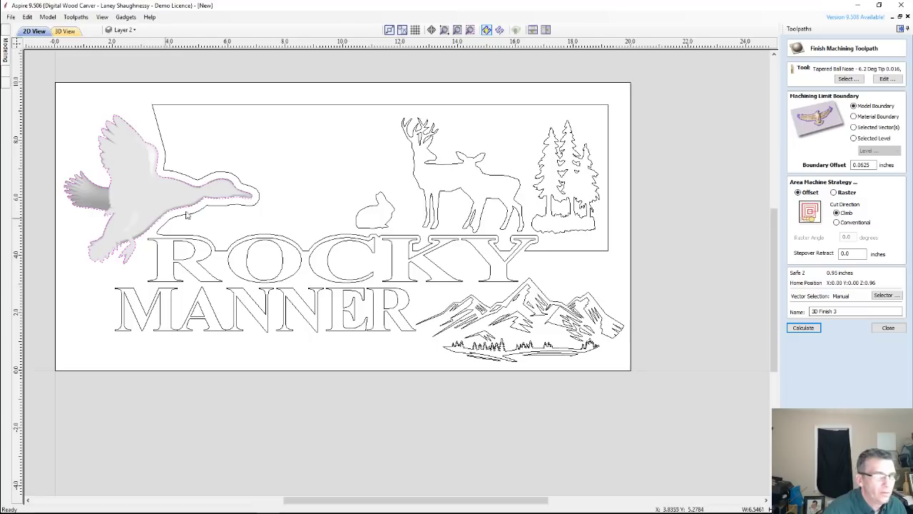
{"action": "left_click", "coordinate": [801, 330]}
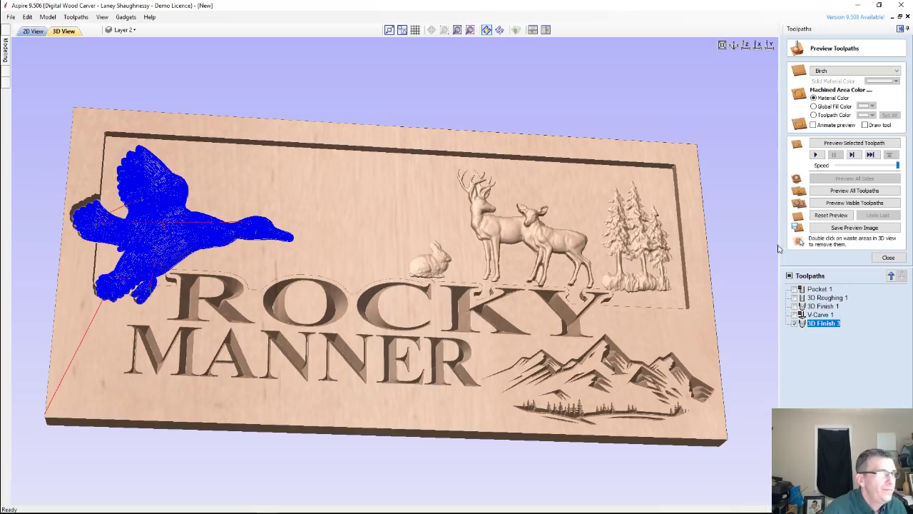
{"action": "left_click", "coordinate": [832, 214]}
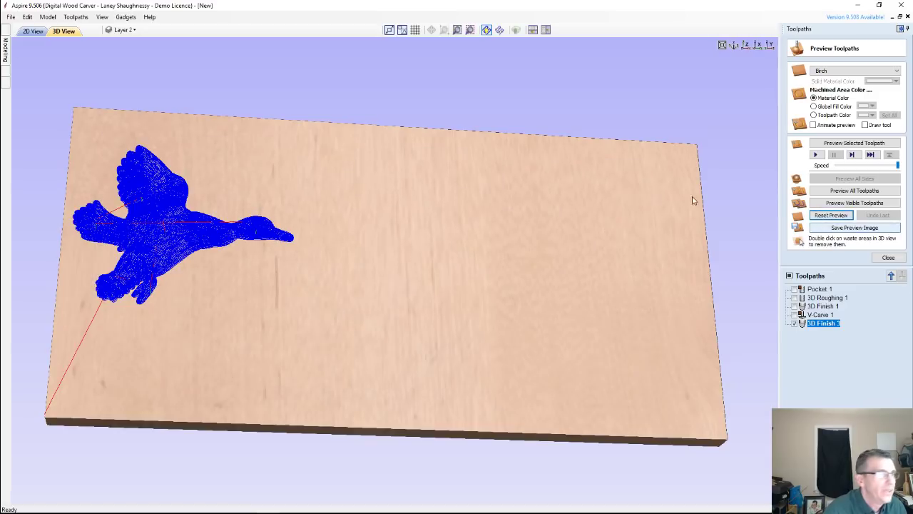
Step: Draw a 20 by 10 inch square-cornered rectangle around the full edge of the board in the 2D view
{"action": "left_click", "coordinate": [34, 30]}
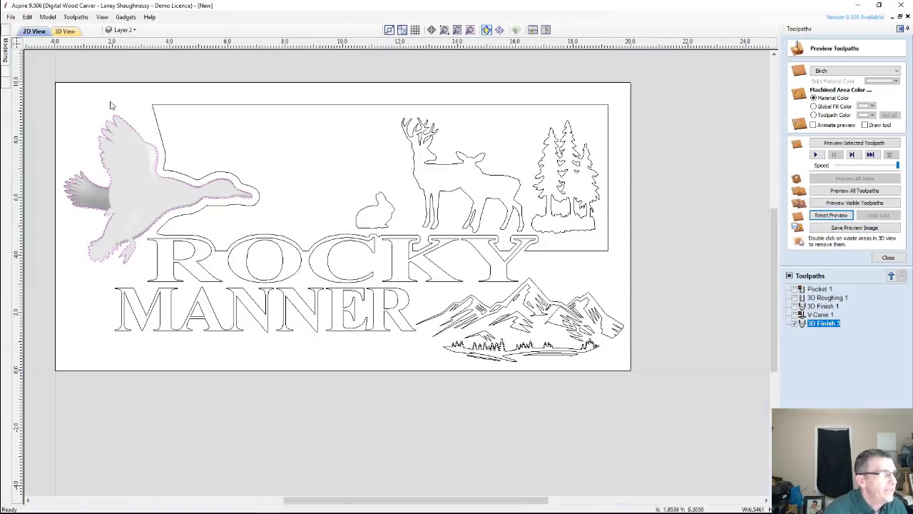
{"action": "mouse_move", "coordinate": [5, 31]}
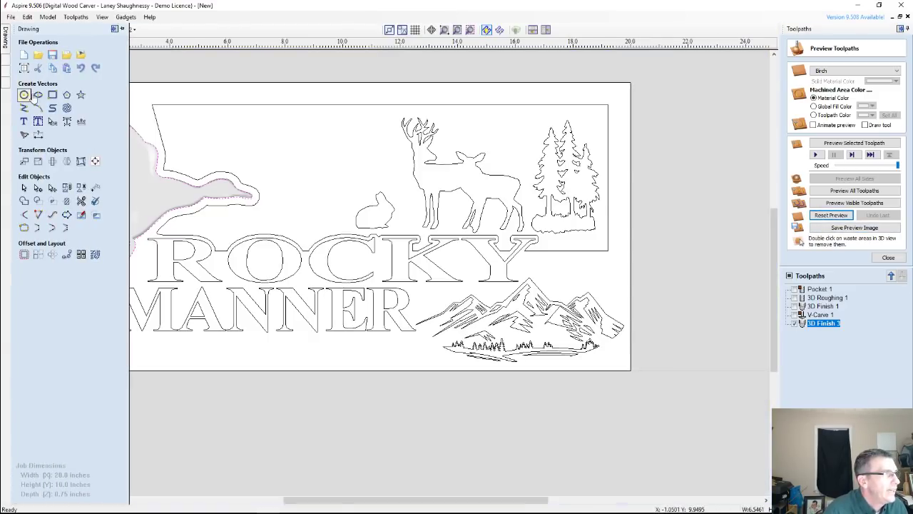
{"action": "left_click", "coordinate": [53, 95]}
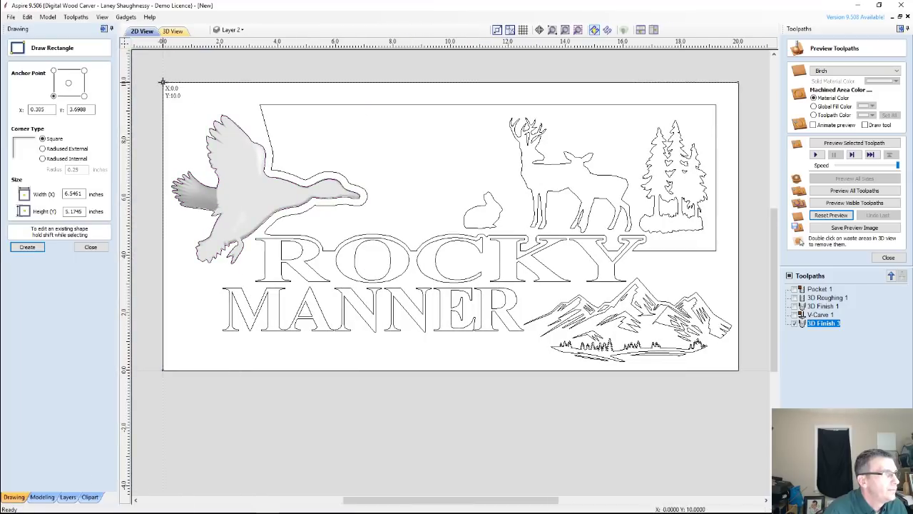
{"action": "mouse_move", "coordinate": [163, 82]}
{"action": "left_mouse_down"}
{"action": "mouse_move", "coordinate": [780, 381]}
{"action": "mouse_move", "coordinate": [739, 371]}
{"action": "left_mouse_up"}
{"action": "left_click", "coordinate": [30, 248]}
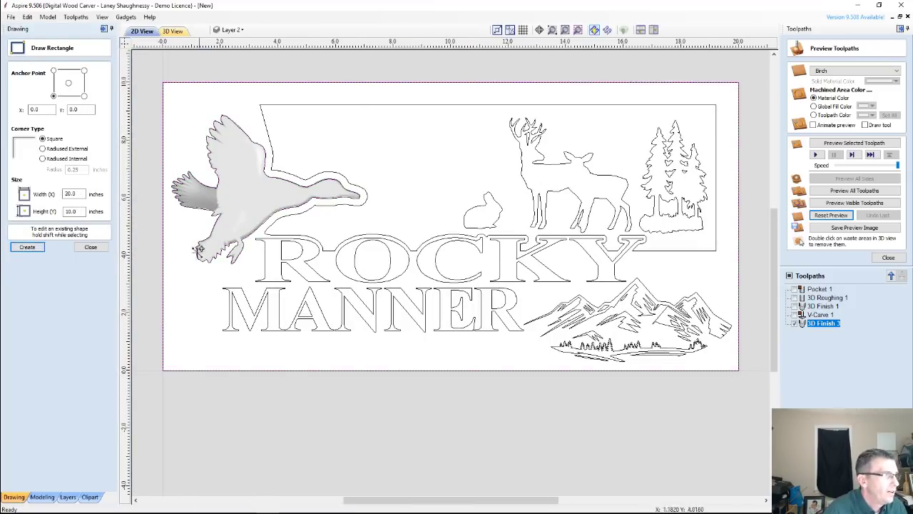
{"action": "left_click", "coordinate": [91, 247]}
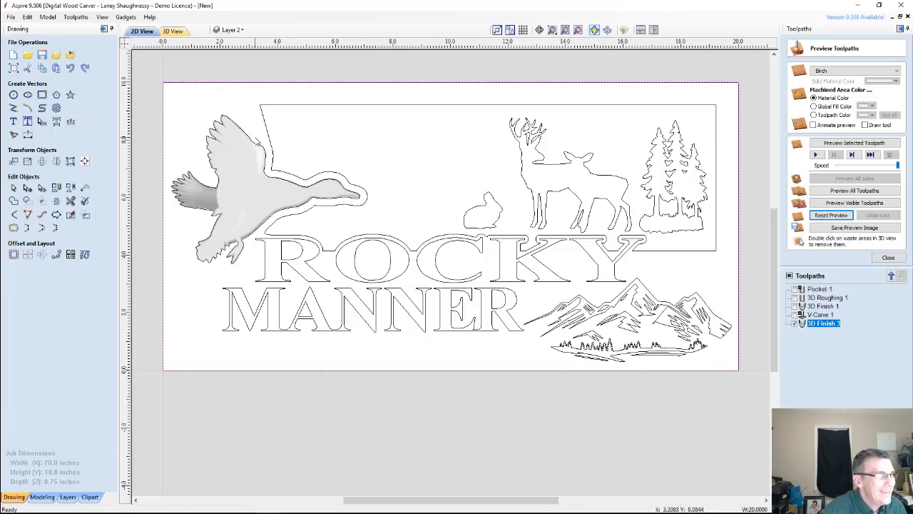
{"action": "left_click", "coordinate": [254, 145]}
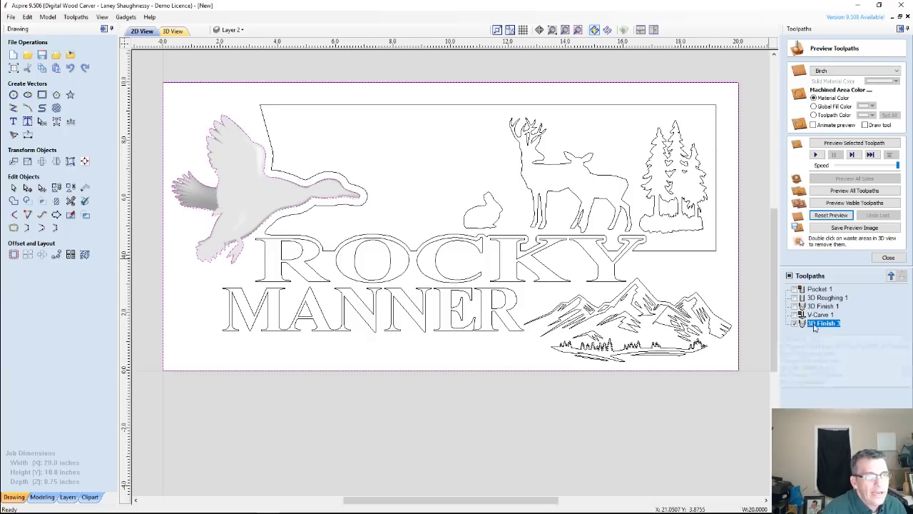
{"action": "left_click", "coordinate": [812, 289]}
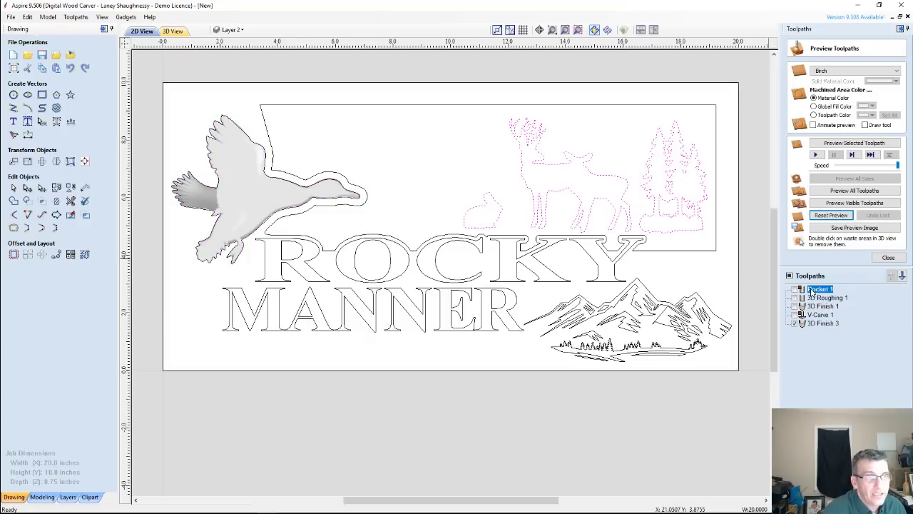
{"action": "double_click", "coordinate": [812, 290]}
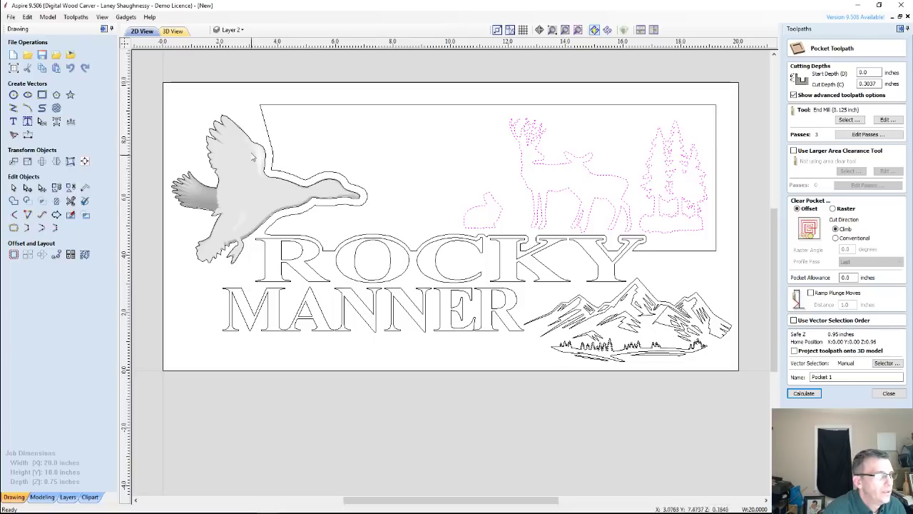
{"action": "left_click", "coordinate": [251, 143], "text": "shift"}
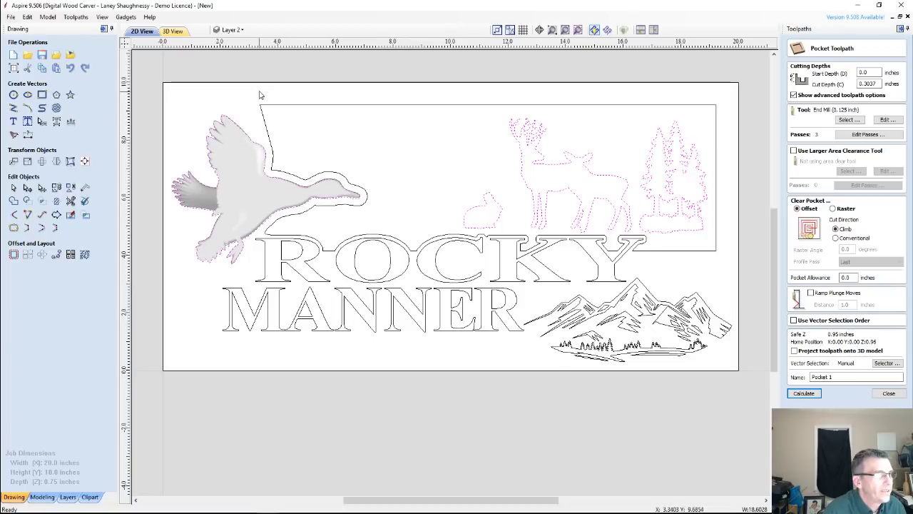
{"action": "left_click", "coordinate": [257, 105]}
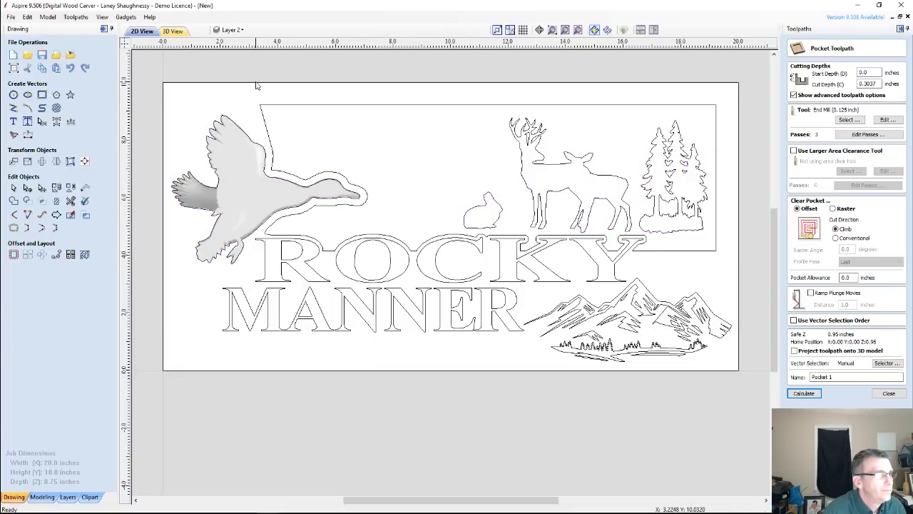
{"action": "left_click", "coordinate": [256, 83]}
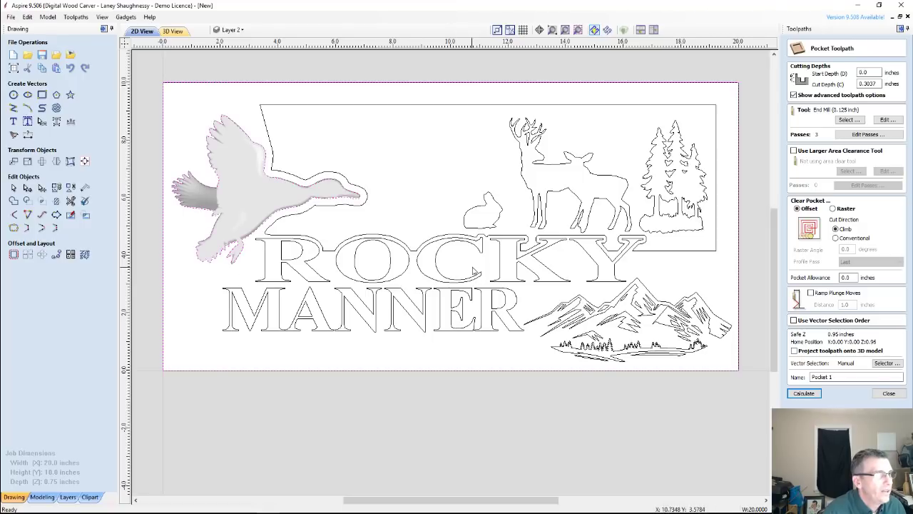
{"action": "double_click", "coordinate": [875, 83]}
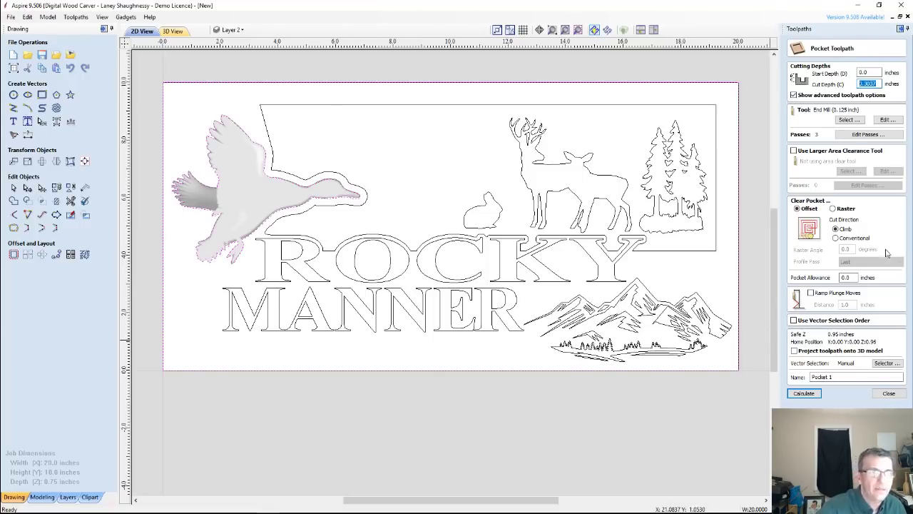
{"action": "left_click", "coordinate": [874, 397]}
{"action": "left_click", "coordinate": [876, 397]}
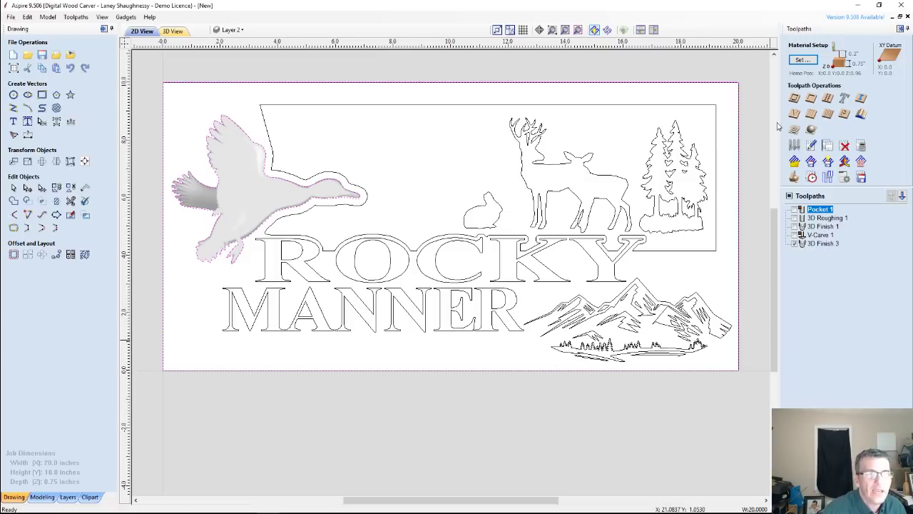
Step: Check the model position in the material setup, then reopen Pocket 1 with the board rectangle and duck selected and a cut depth of 0.2616 inches
{"action": "left_click", "coordinate": [803, 62]}
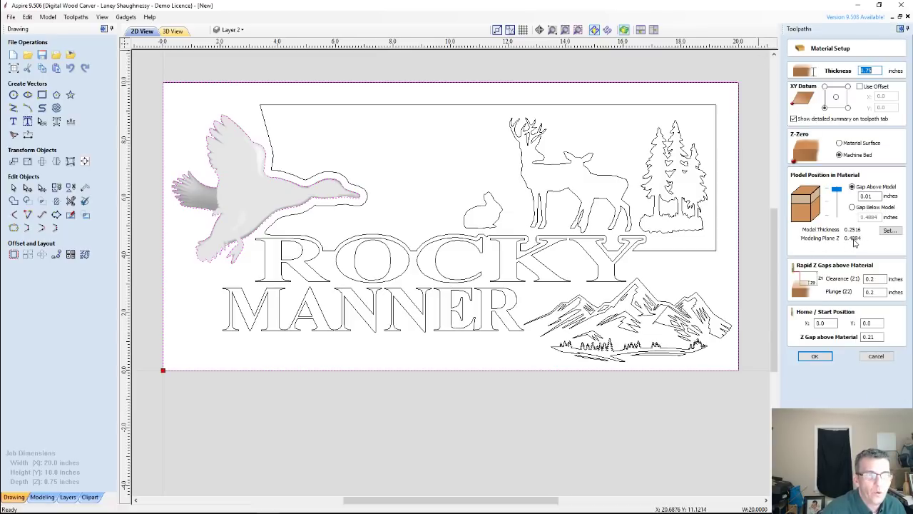
{"action": "left_click", "coordinate": [872, 356]}
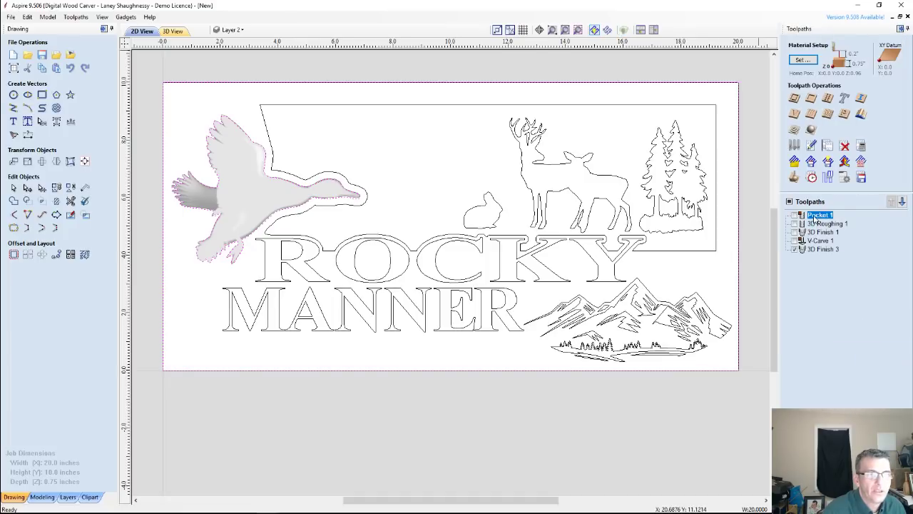
{"action": "double_click", "coordinate": [817, 216]}
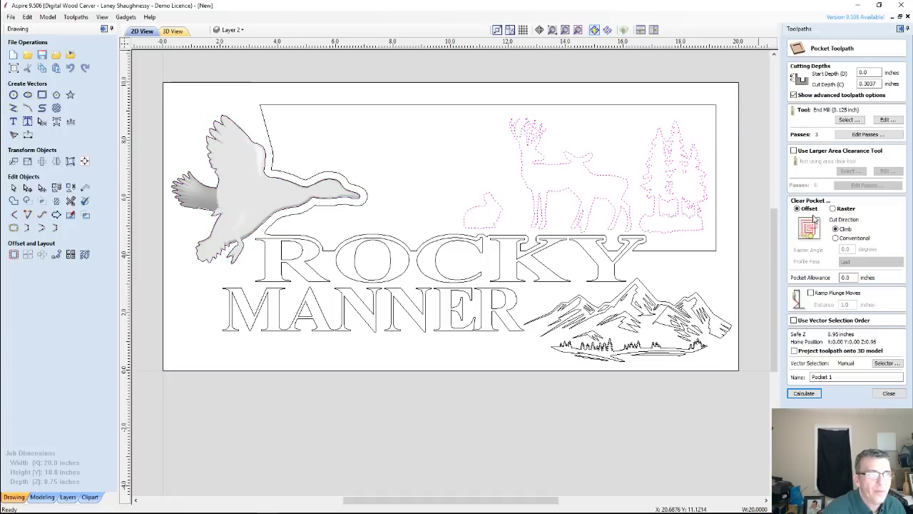
{"action": "left_click", "coordinate": [231, 85]}
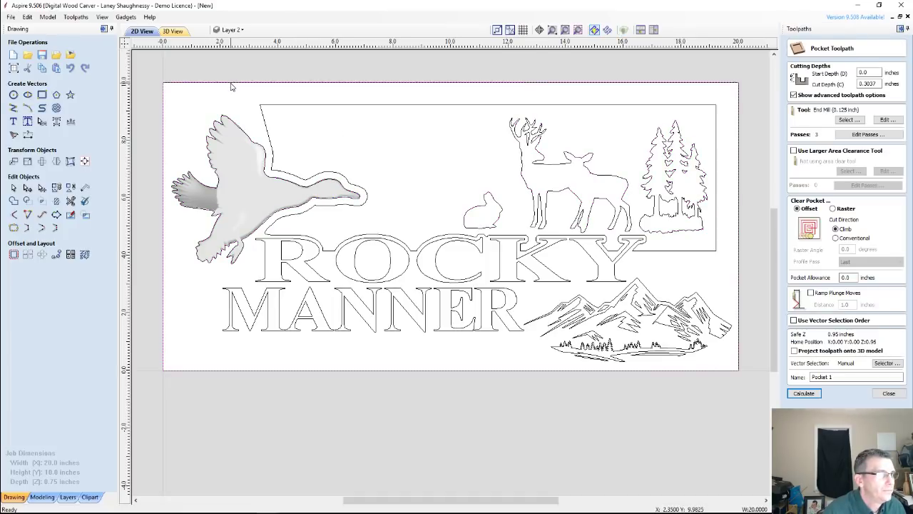
{"action": "left_click", "coordinate": [242, 136], "text": "shift"}
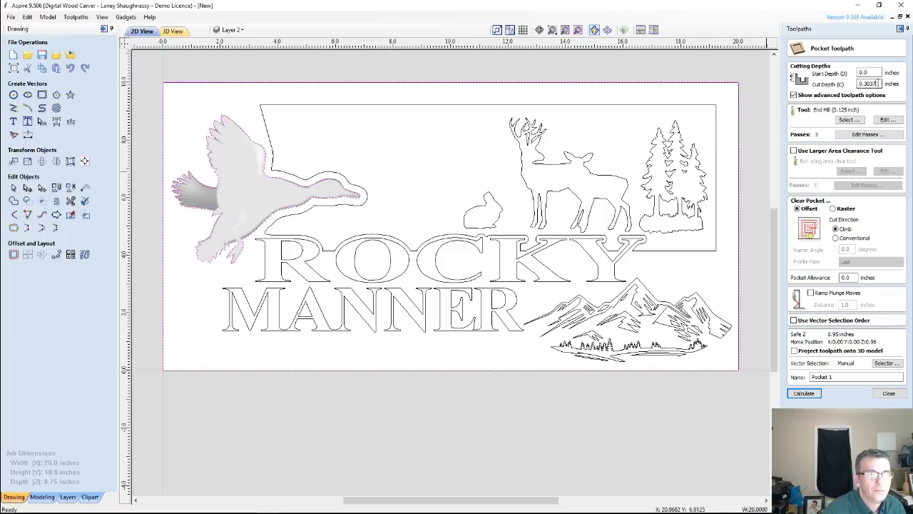
{"action": "double_click", "coordinate": [877, 84]}
{"action": "type", "text": ".2616"}
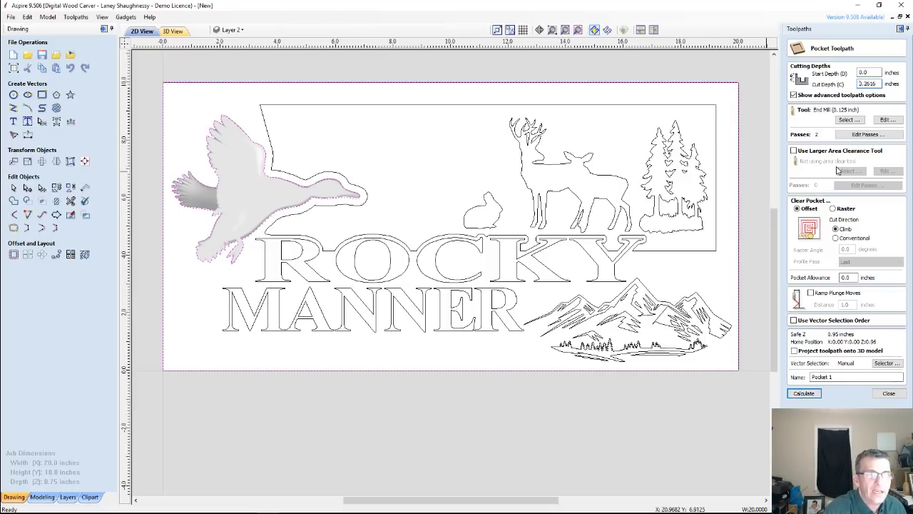
Step: Choose the 0.5 inch End Mill for Pocket 1 with a pass depth of 0.125 inches and a feed rate of 55 inches/min
{"action": "left_click", "coordinate": [849, 119]}
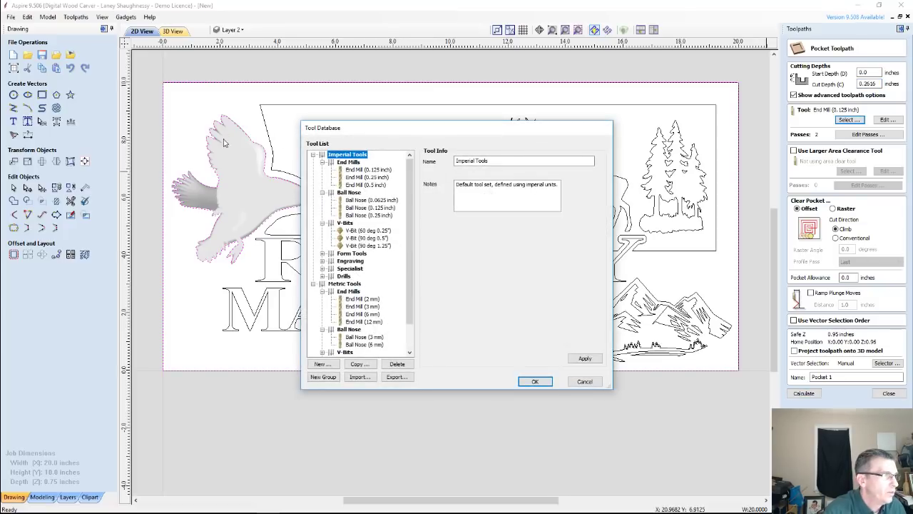
{"action": "left_click", "coordinate": [367, 177]}
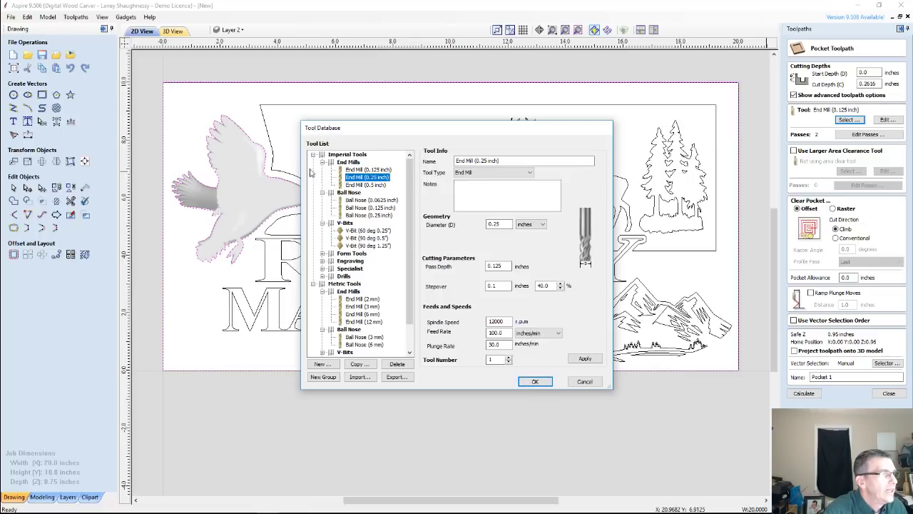
{"action": "left_click", "coordinate": [366, 186]}
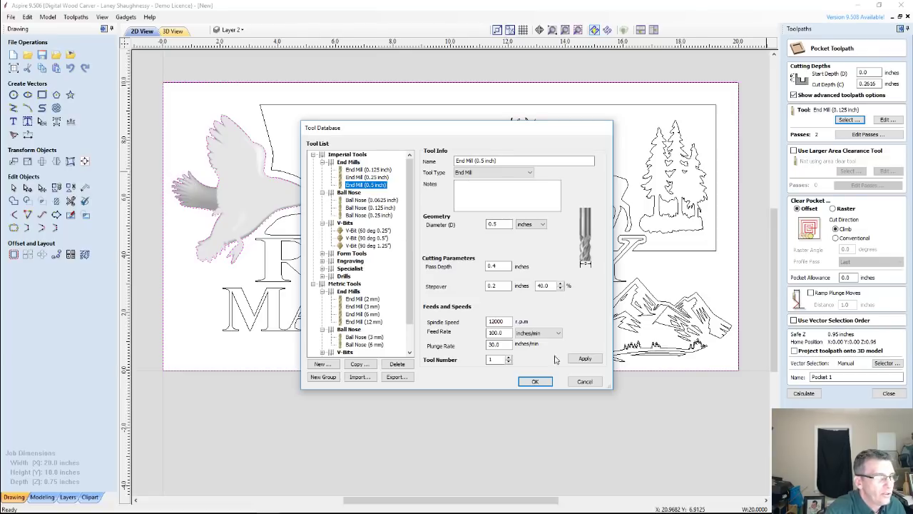
{"action": "double_click", "coordinate": [486, 332]}
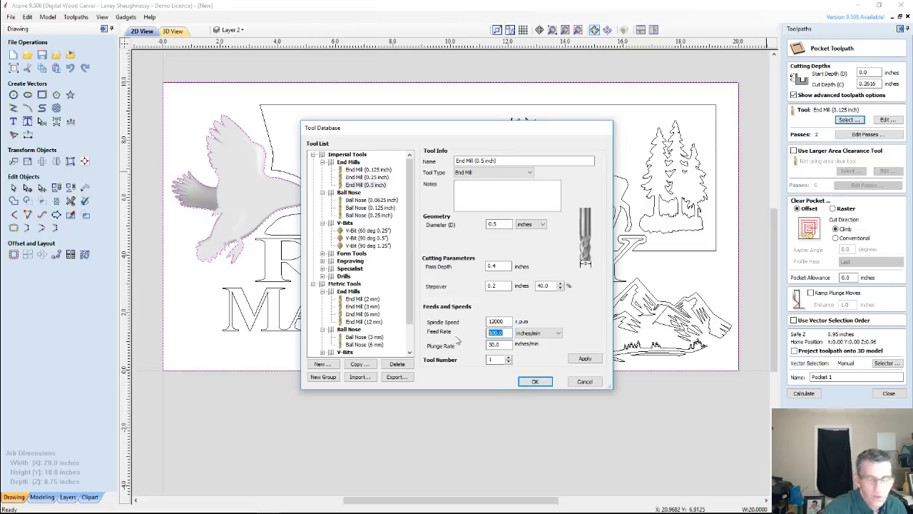
{"action": "type", "text": "55"}
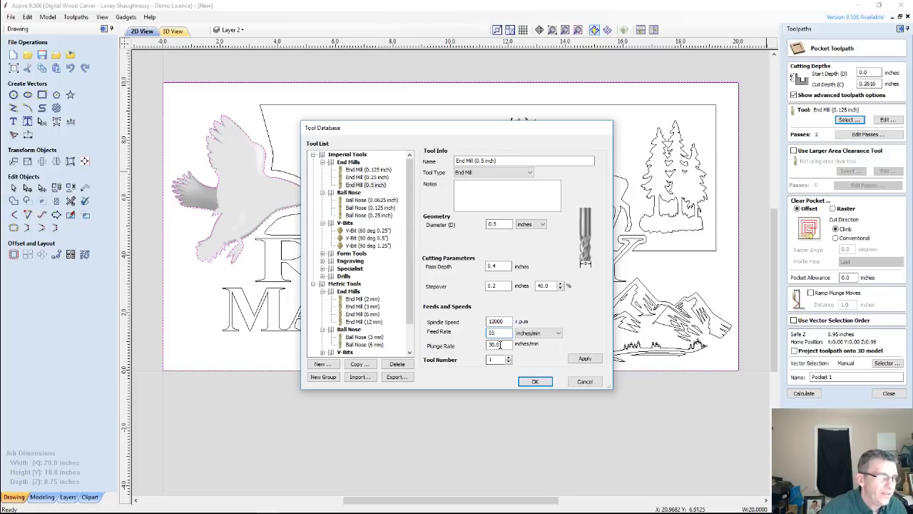
{"action": "double_click", "coordinate": [493, 344]}
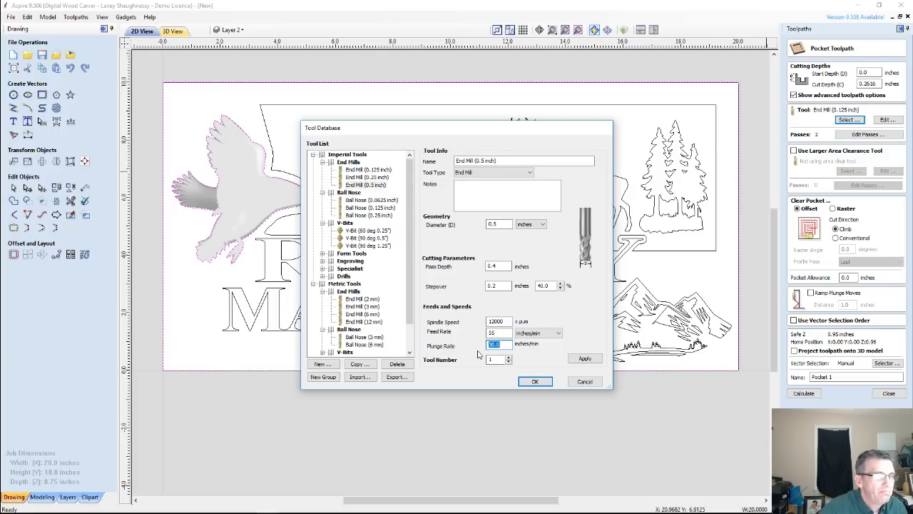
{"action": "left_click", "coordinate": [492, 266]}
{"action": "double_click", "coordinate": [493, 266]}
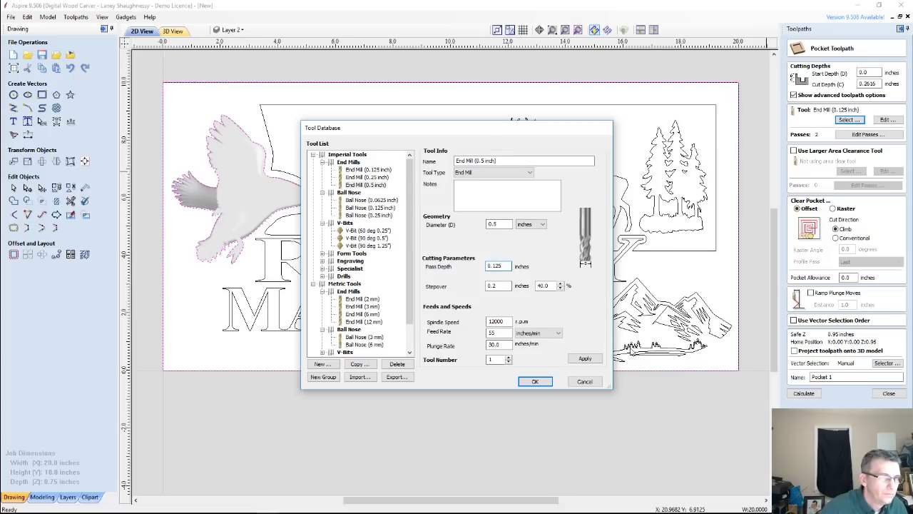
{"action": "left_click", "coordinate": [596, 359]}
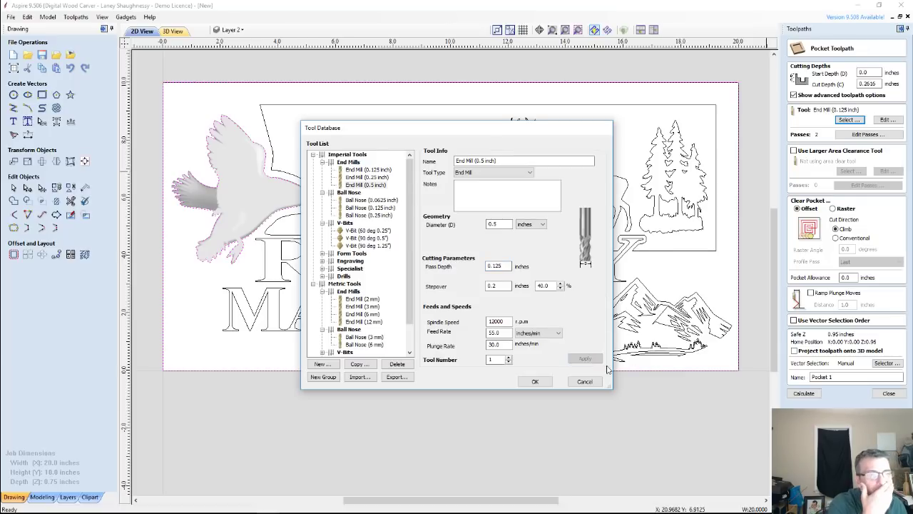
{"action": "left_click", "coordinate": [536, 381]}
Step: Calculate Pocket 1, hide the 3D Finish 3 path, and preview the pocket cut in the 3D view
{"action": "left_click", "coordinate": [804, 393]}
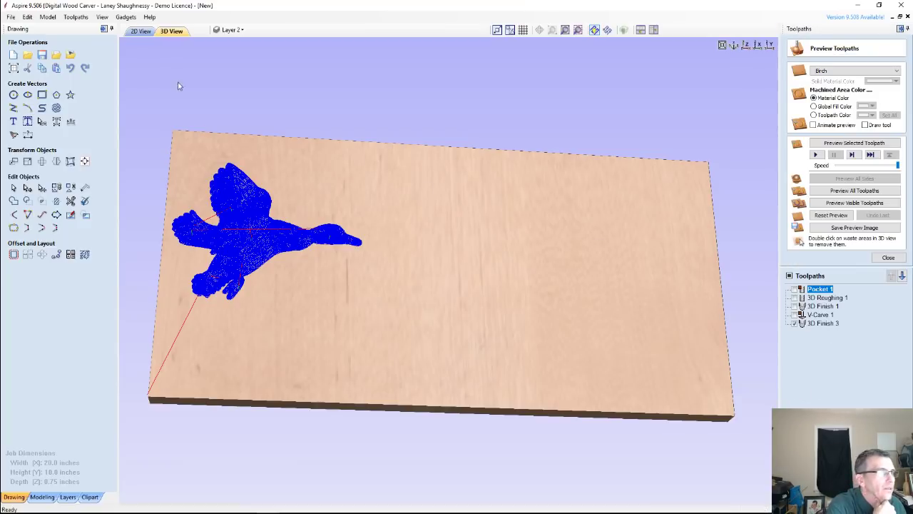
{"action": "left_click", "coordinate": [141, 31]}
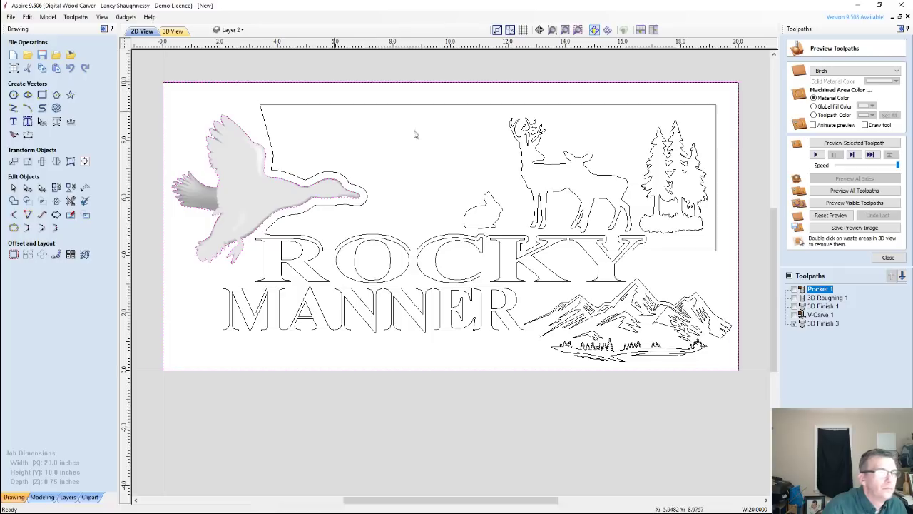
{"action": "mouse_move", "coordinate": [832, 293]}
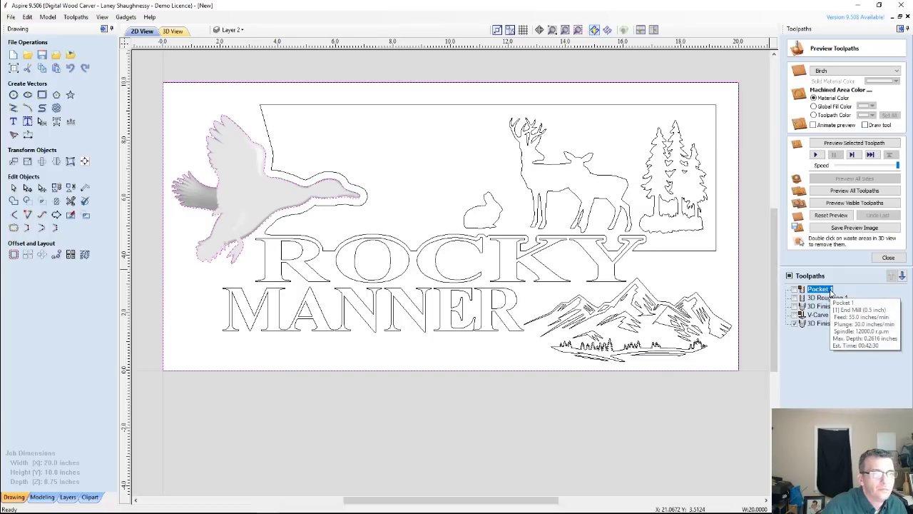
{"action": "left_click", "coordinate": [794, 324]}
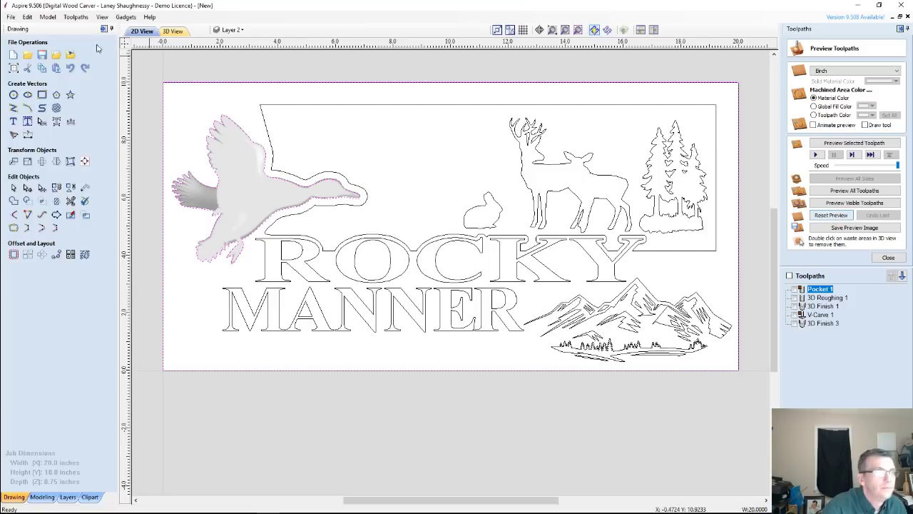
{"action": "left_click", "coordinate": [171, 32]}
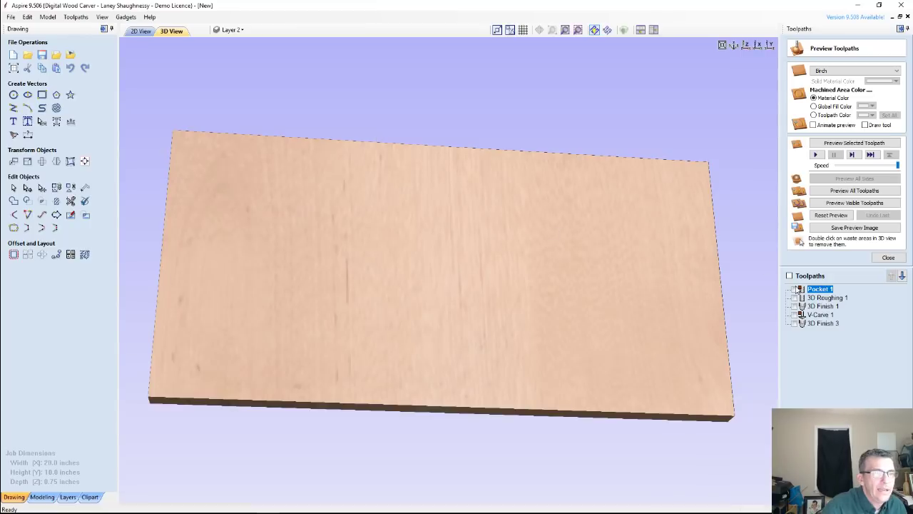
{"action": "left_click", "coordinate": [795, 289]}
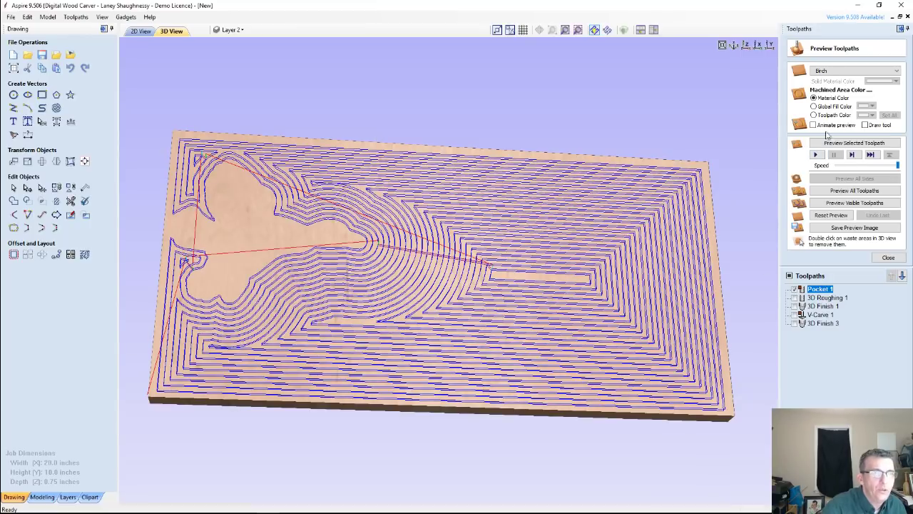
{"action": "left_click", "coordinate": [845, 144]}
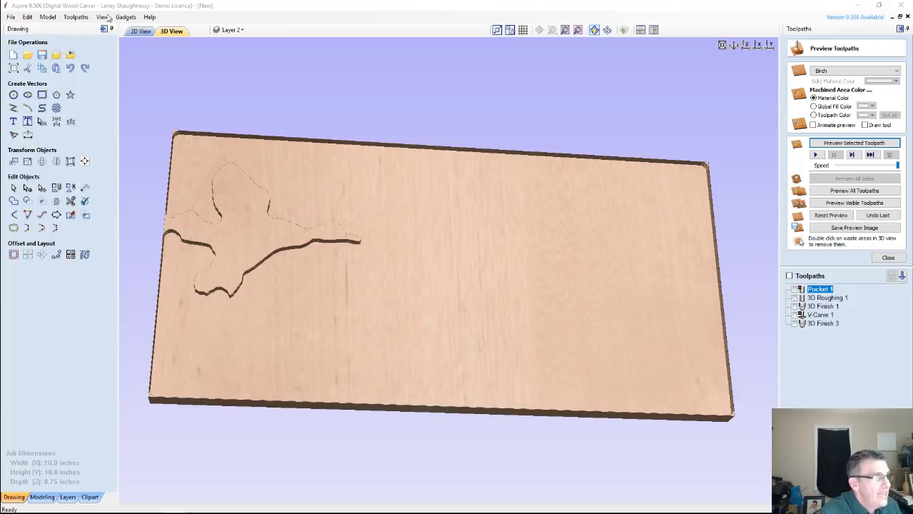
Step: Examine the board-edge rectangle in the 2D view and make it the only selected vector
{"action": "left_click", "coordinate": [140, 32]}
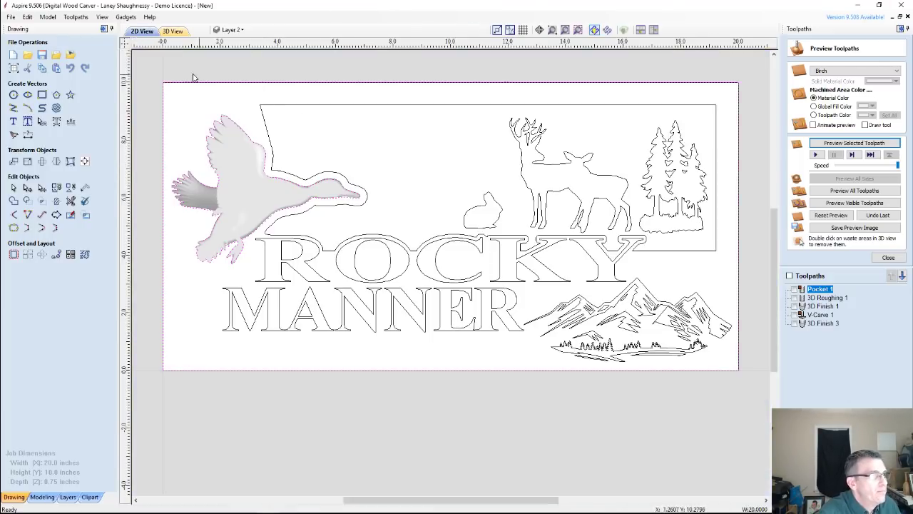
{"action": "left_click", "coordinate": [157, 92]}
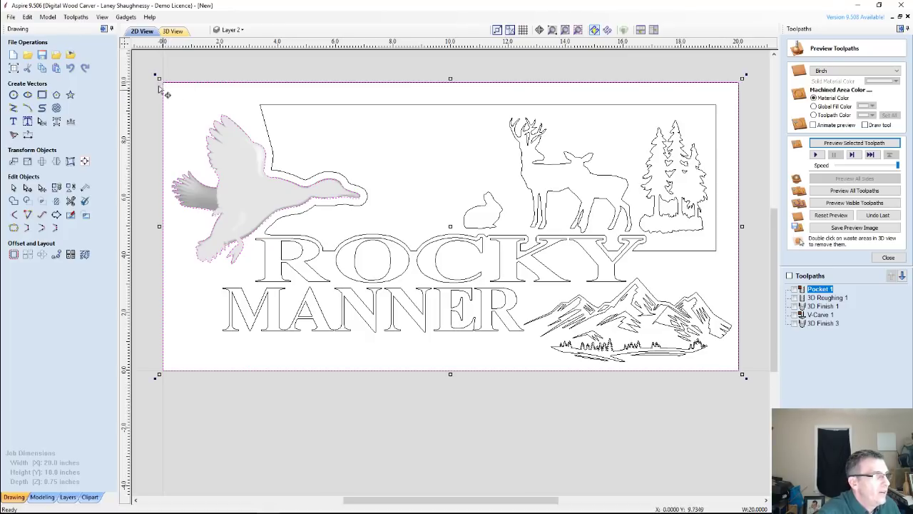
{"action": "scroll", "coordinate": [159, 83], "scroll_direction": "up", "scroll_amount": 2}
{"action": "scroll", "coordinate": [163, 85], "scroll_direction": "up", "scroll_amount": 1}
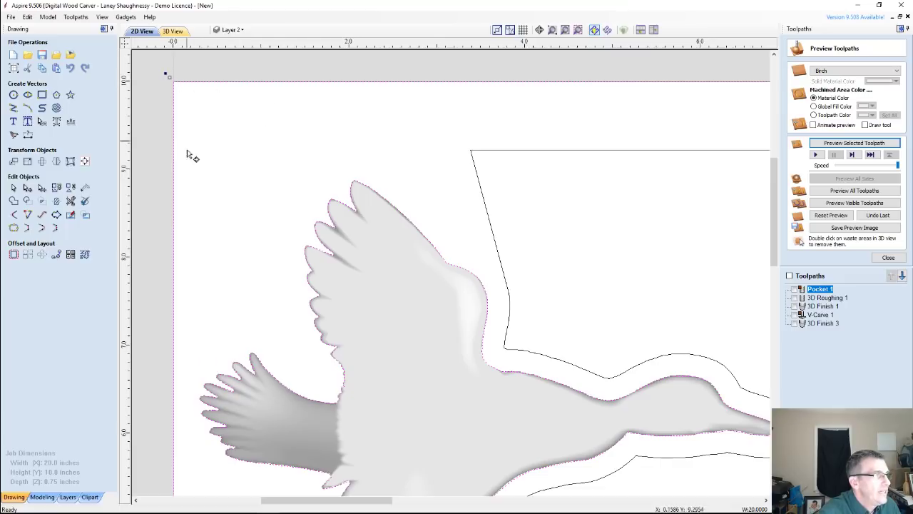
{"action": "scroll", "coordinate": [220, 170], "scroll_direction": "down", "scroll_amount": 3}
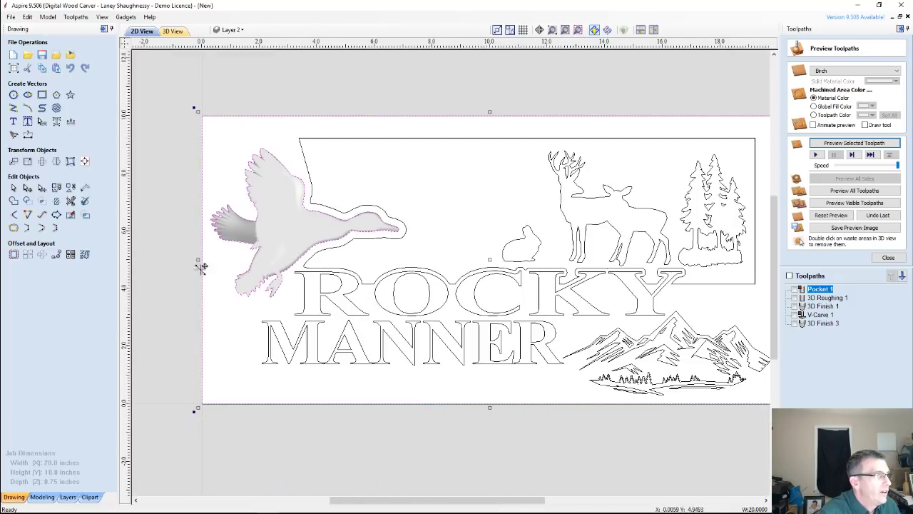
{"action": "left_click", "coordinate": [152, 158]}
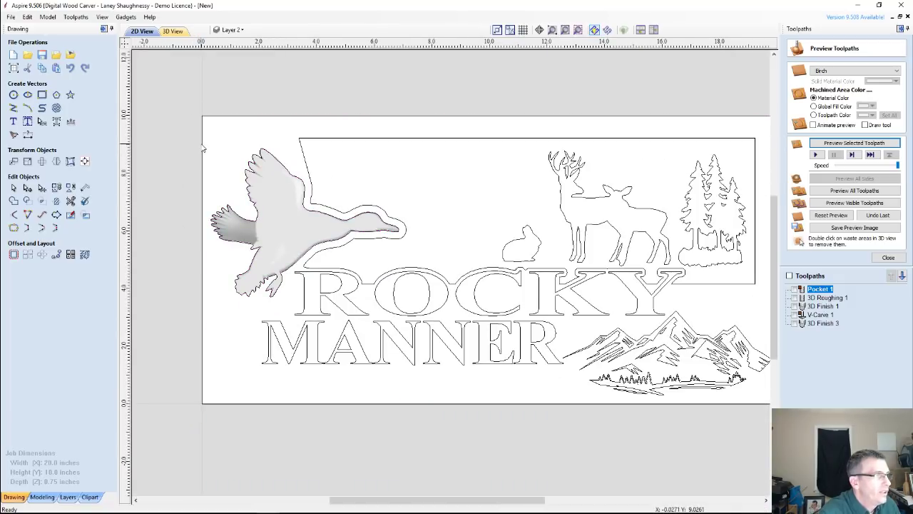
{"action": "left_click", "coordinate": [201, 147]}
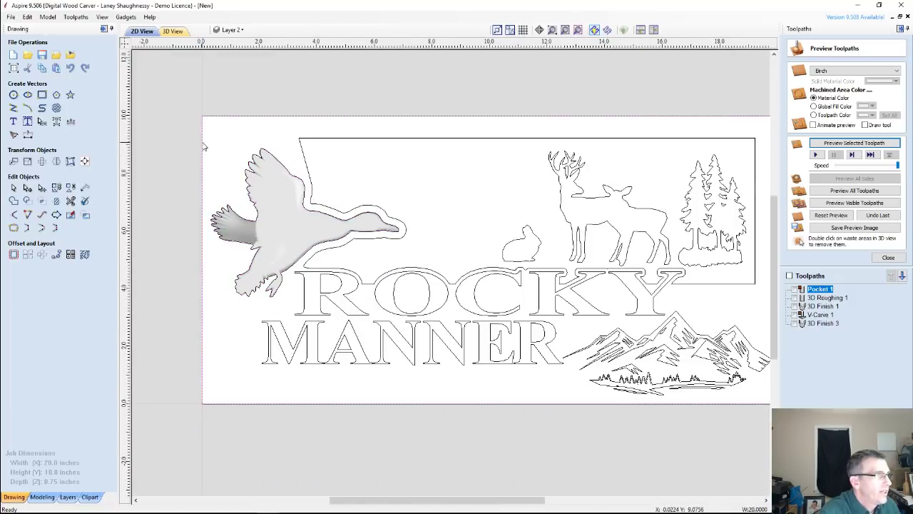
Step: Offset the board-edge rectangle outwards by 0.0625 inches with sharp corners, deleting the original
{"action": "left_click", "coordinate": [14, 254]}
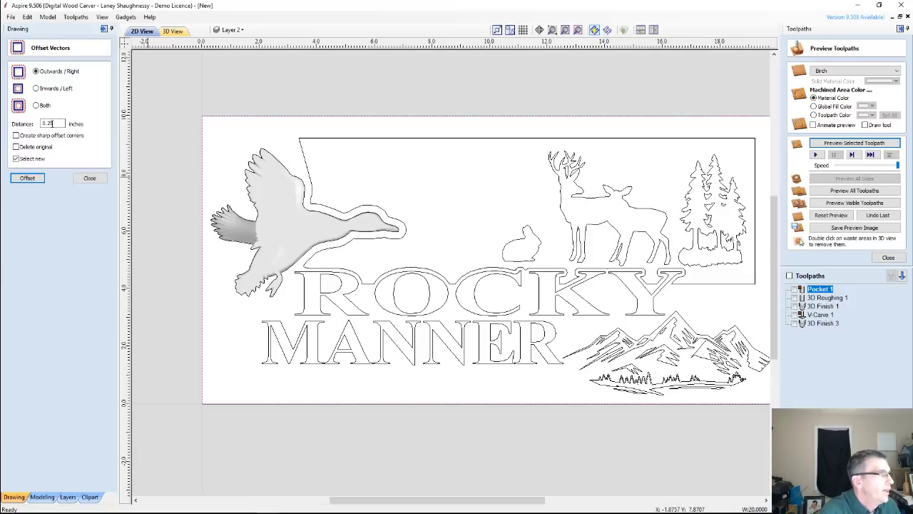
{"action": "double_click", "coordinate": [50, 124]}
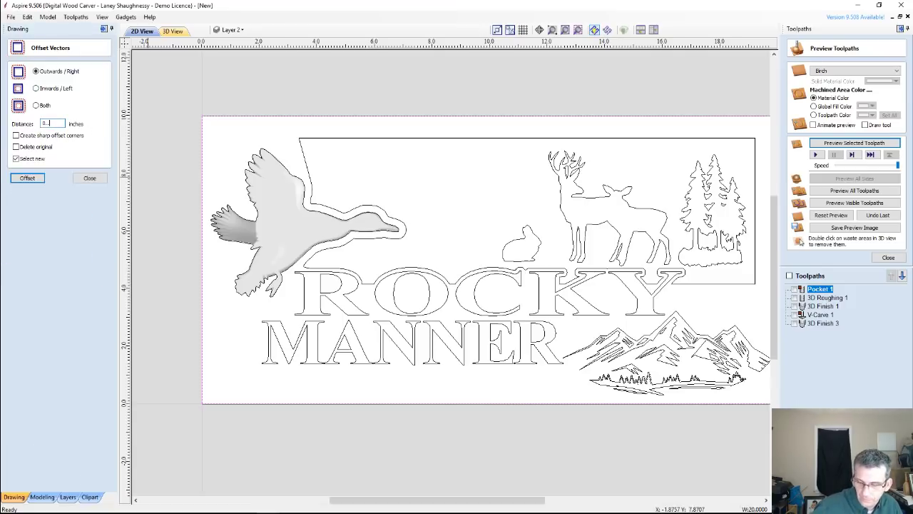
{"action": "type", "text": "0.0625"}
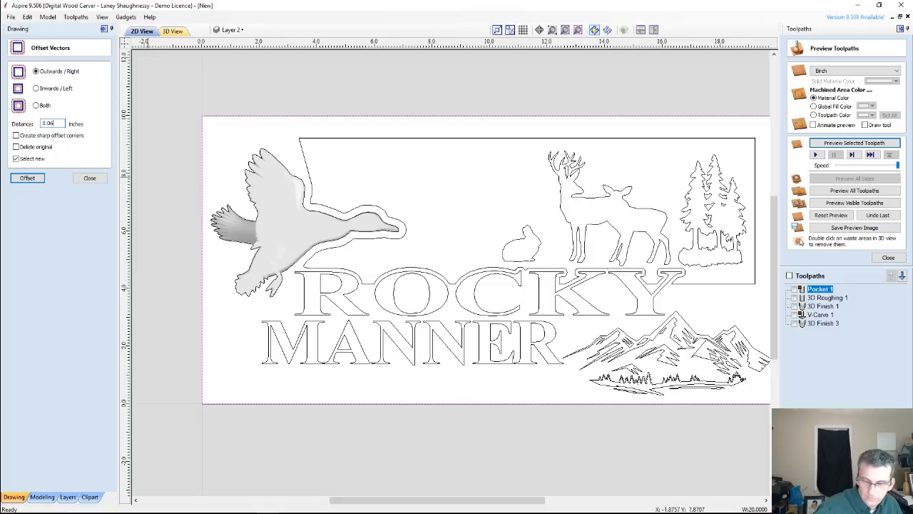
{"action": "left_click", "coordinate": [15, 135]}
{"action": "left_click", "coordinate": [28, 178]}
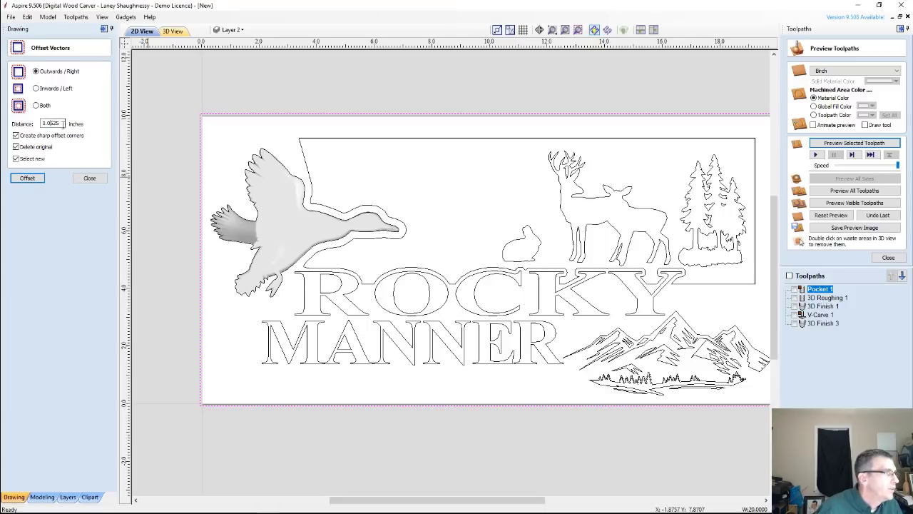
Step: Undo the rectangle's offsets back to the board edge and offset it outwards by 0.08 inches instead
{"action": "left_click", "coordinate": [42, 178]}
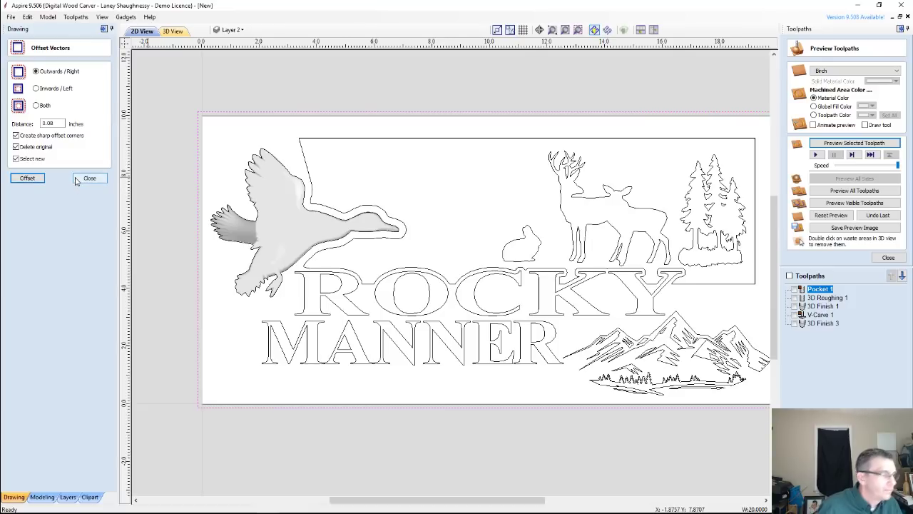
{"action": "key", "text": "ctrl+z"}
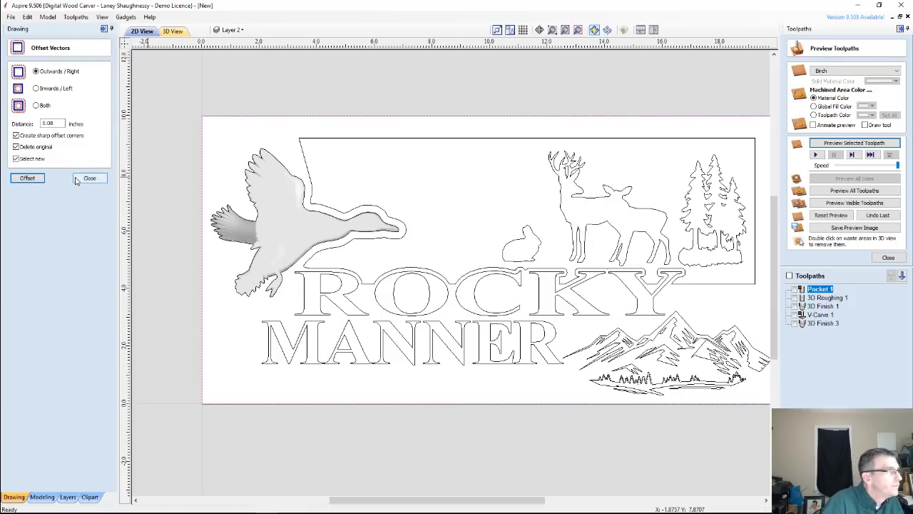
{"action": "left_click", "coordinate": [31, 182]}
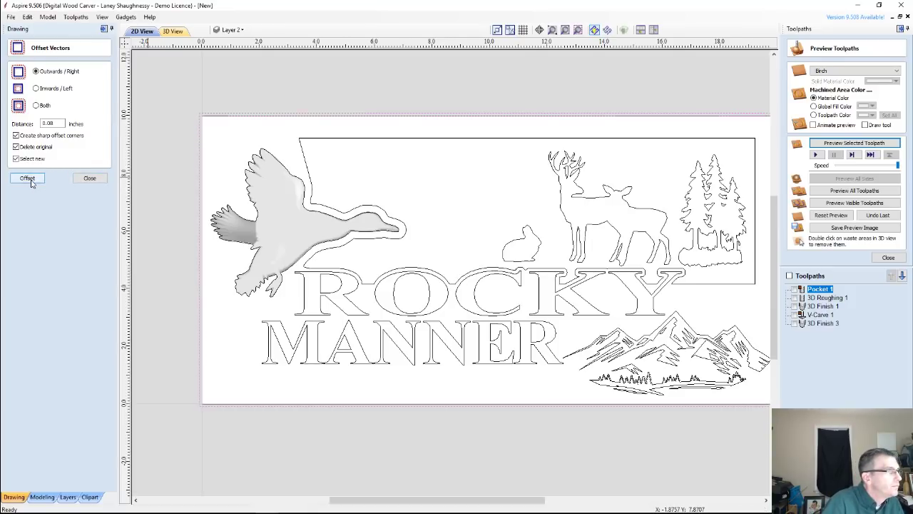
{"action": "left_click", "coordinate": [89, 178]}
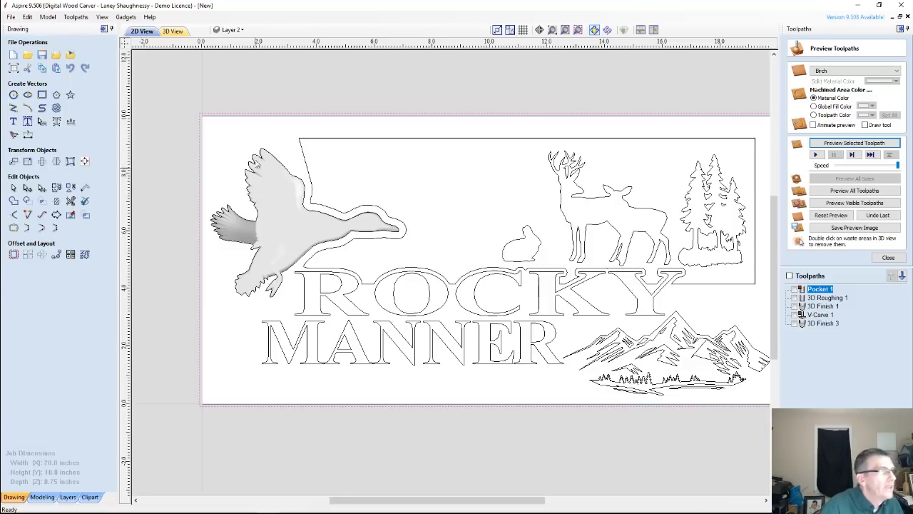
Step: Recalculate Pocket 1 with the enlarged rectangle and the duck outline selected, and preview the cut
{"action": "double_click", "coordinate": [820, 293]}
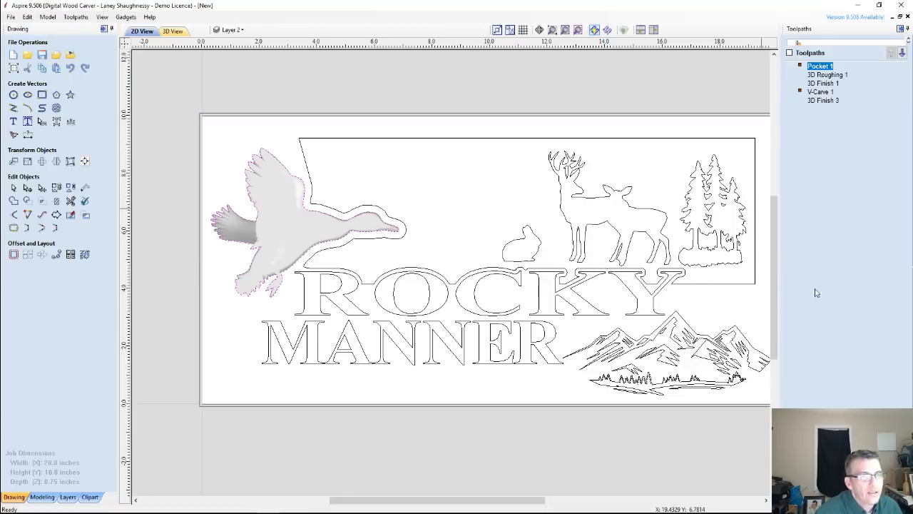
{"action": "left_click", "coordinate": [212, 115], "text": "shift"}
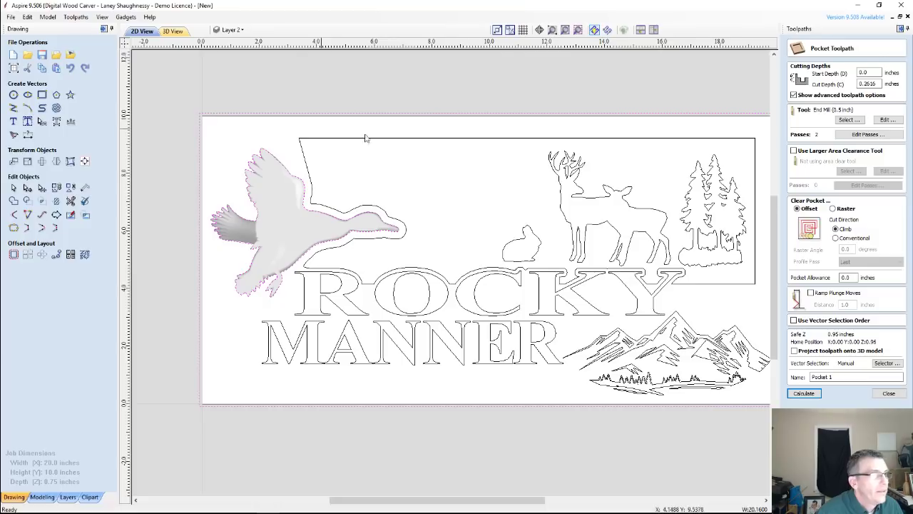
{"action": "left_click", "coordinate": [805, 393]}
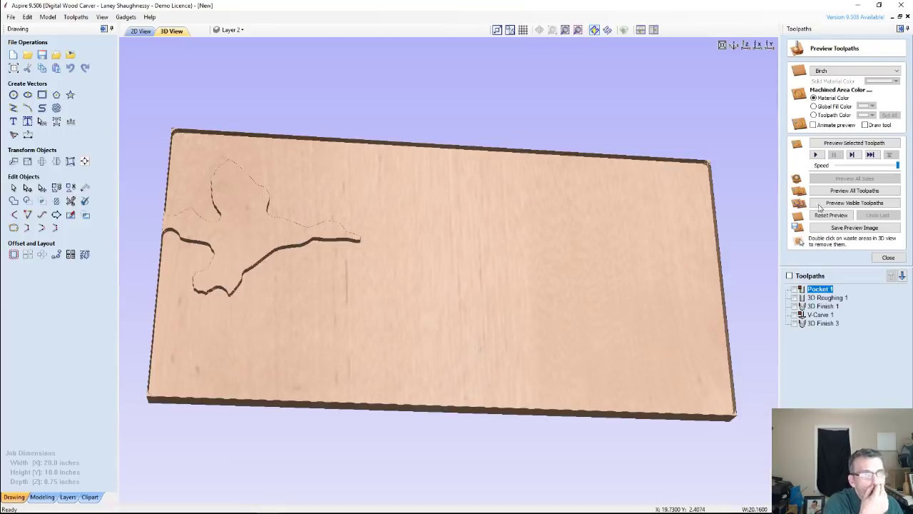
{"action": "left_click", "coordinate": [821, 144]}
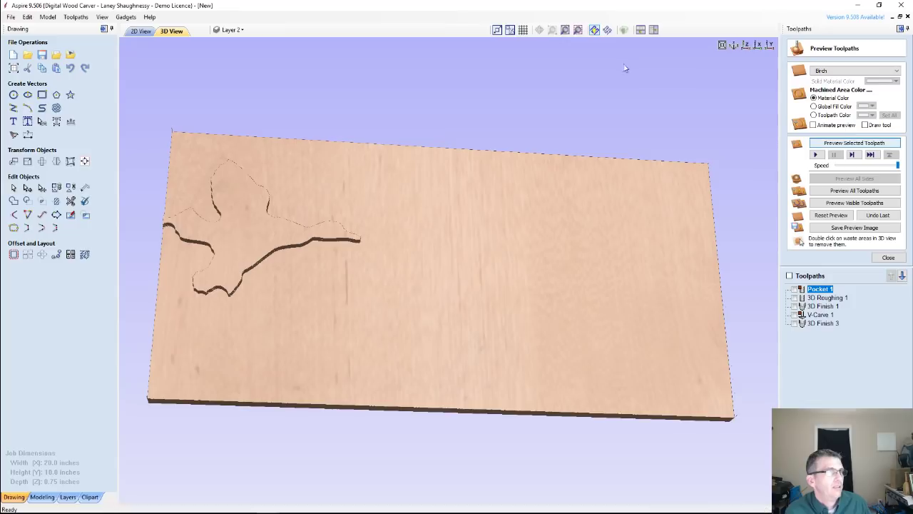
Step: Cut the duck outline at two points on either side of the tail to separate the tail-feather section
{"action": "left_click", "coordinate": [142, 32]}
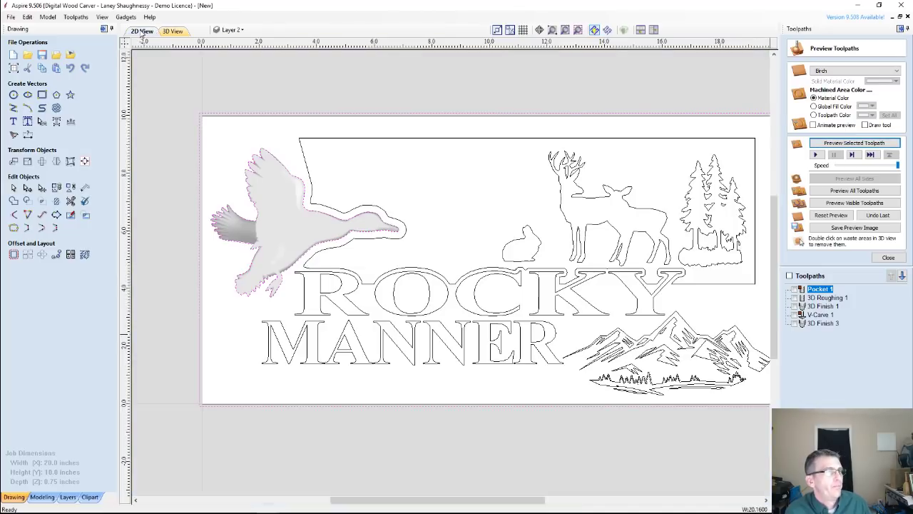
{"action": "scroll", "coordinate": [236, 214], "scroll_direction": "up", "scroll_amount": 5}
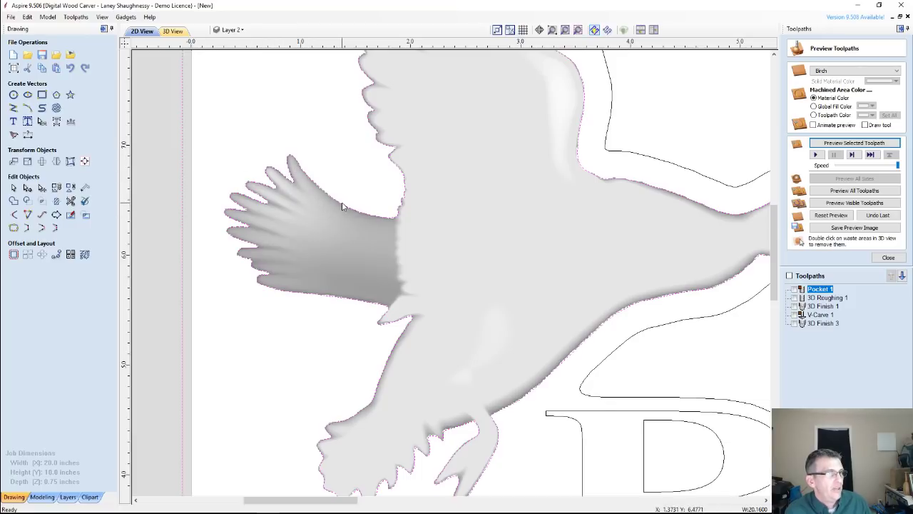
{"action": "left_click", "coordinate": [15, 188]}
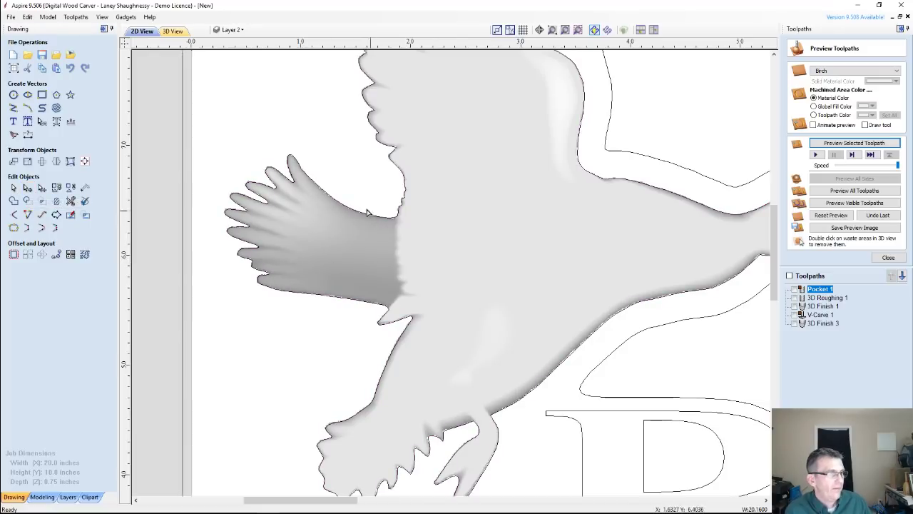
{"action": "left_click", "coordinate": [318, 185]}
{"action": "right_click", "coordinate": [319, 187]}
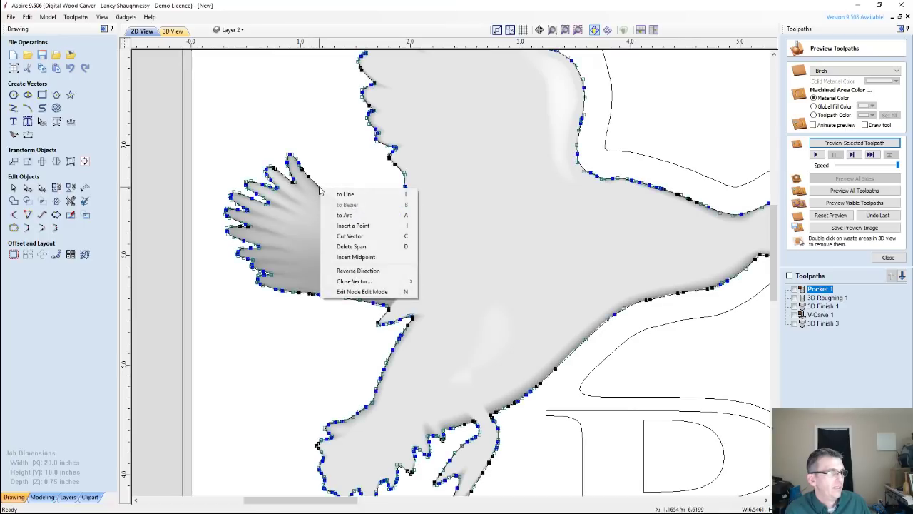
{"action": "left_click", "coordinate": [340, 236]}
{"action": "right_click", "coordinate": [299, 293]}
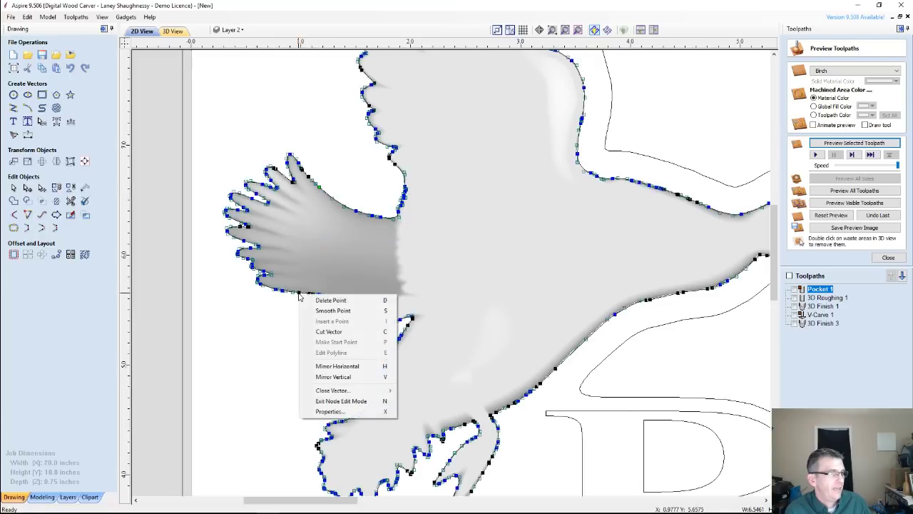
{"action": "left_click", "coordinate": [310, 329]}
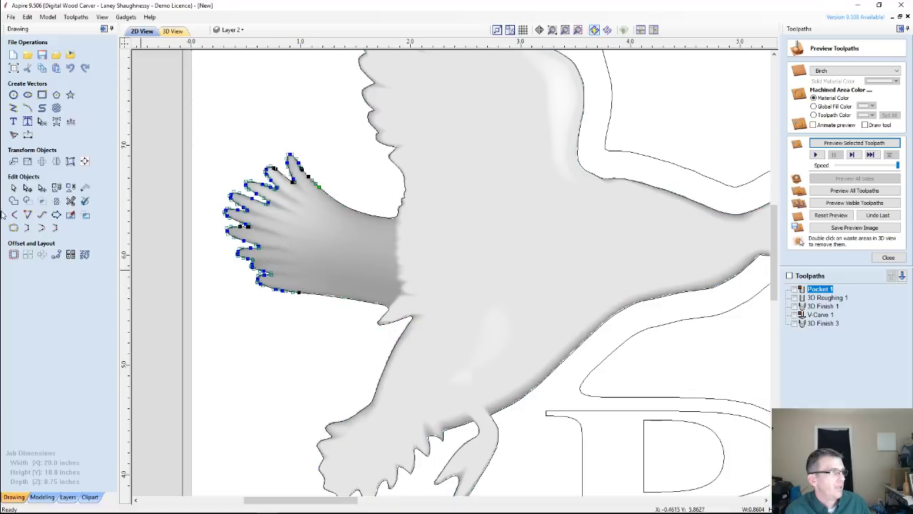
Step: Offset the separated tail-feather section outwards by 0.08 inches with sharp corners, keeping the original
{"action": "left_click", "coordinate": [13, 254]}
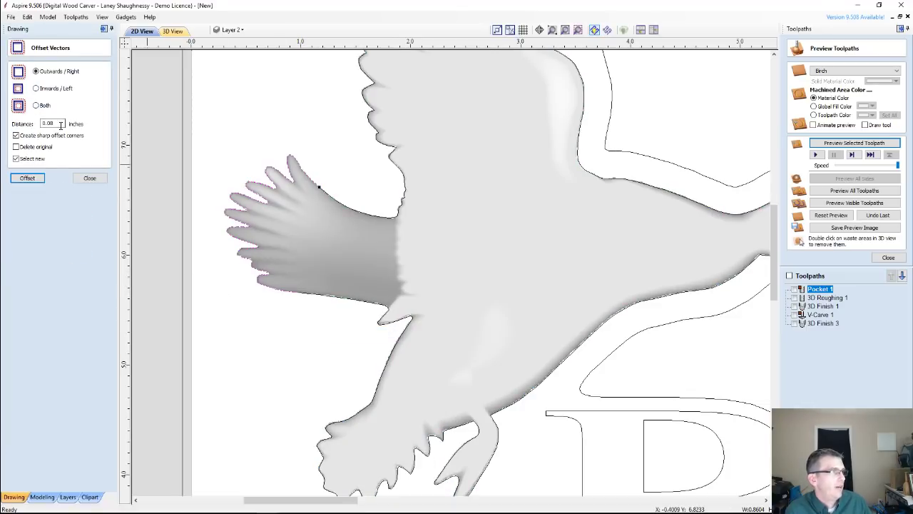
{"action": "left_click", "coordinate": [23, 180]}
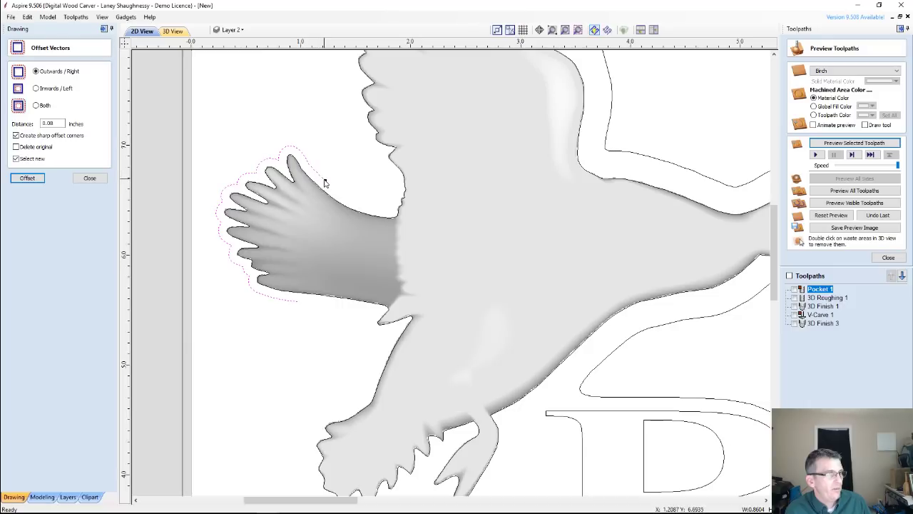
{"action": "left_click", "coordinate": [89, 178]}
Step: Shift the upper end nodes of the tail's offset curve down and inwards to meet the duck outline
{"action": "left_click", "coordinate": [325, 179]}
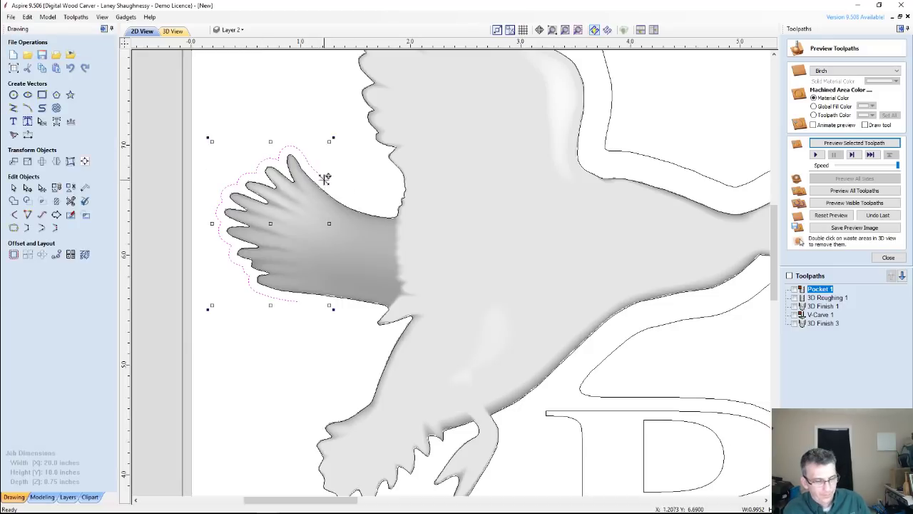
{"action": "key", "text": "n"}
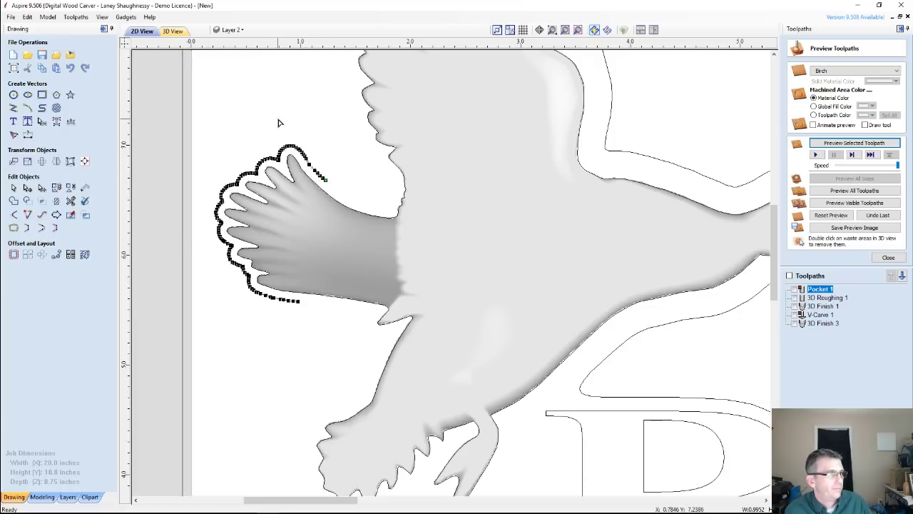
{"action": "left_click_drag", "start_coordinate": [307, 134], "coordinate": [336, 189]}
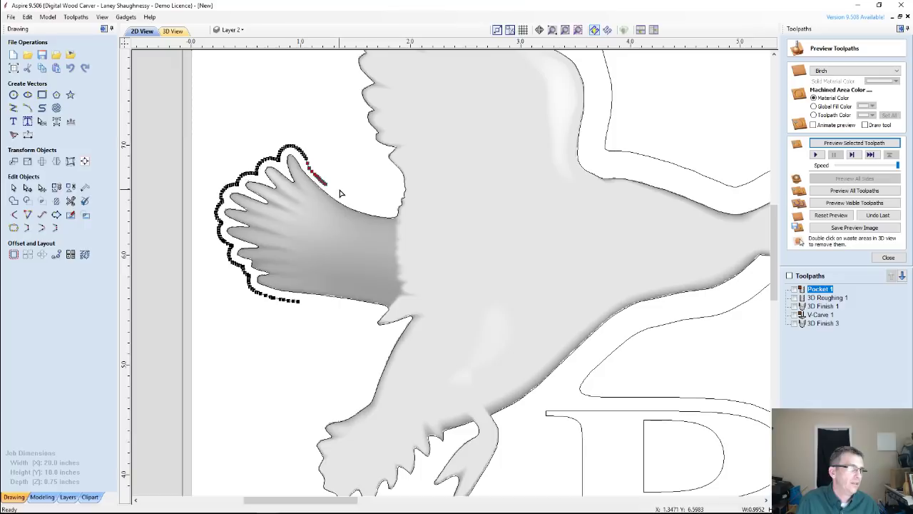
{"action": "key", "text": "Down"}
{"action": "key", "text": "Down"}
{"action": "key", "text": "Left"}
{"action": "key", "text": "Left"}
{"action": "left_click", "coordinate": [343, 175]}
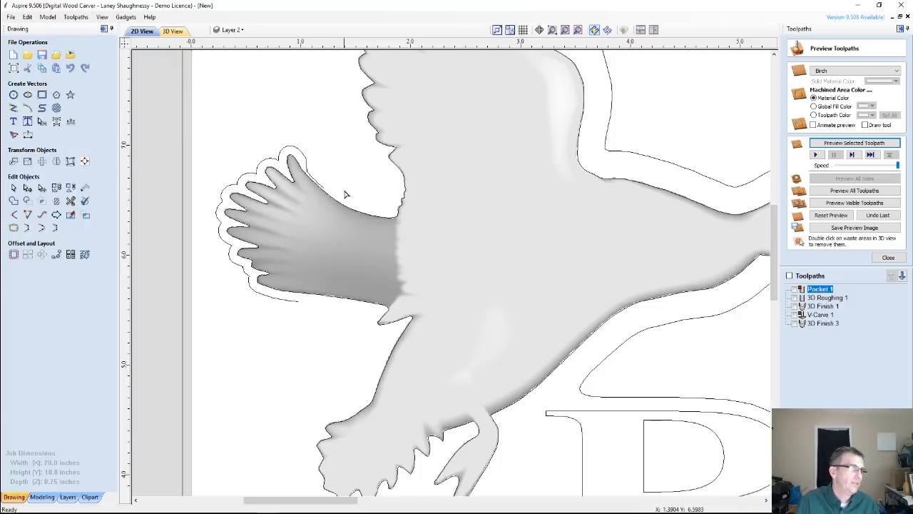
Step: Remove the tail offset and undo the cuts made in the duck outline
{"action": "left_click", "coordinate": [289, 149]}
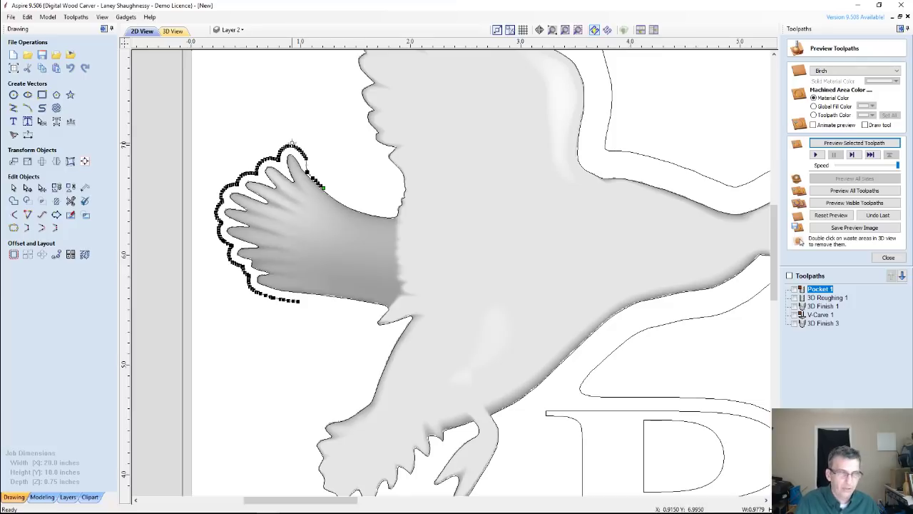
{"action": "left_click", "coordinate": [292, 143]}
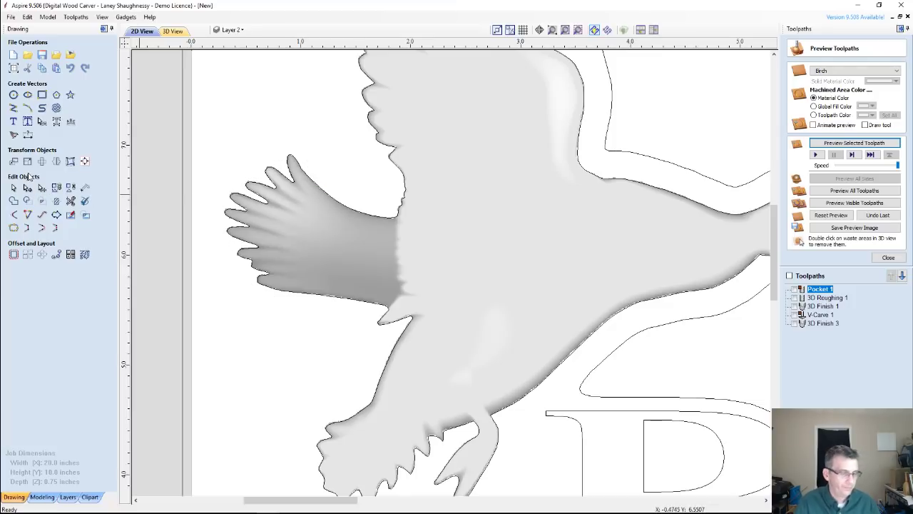
{"action": "key", "text": "ctrl+z"}
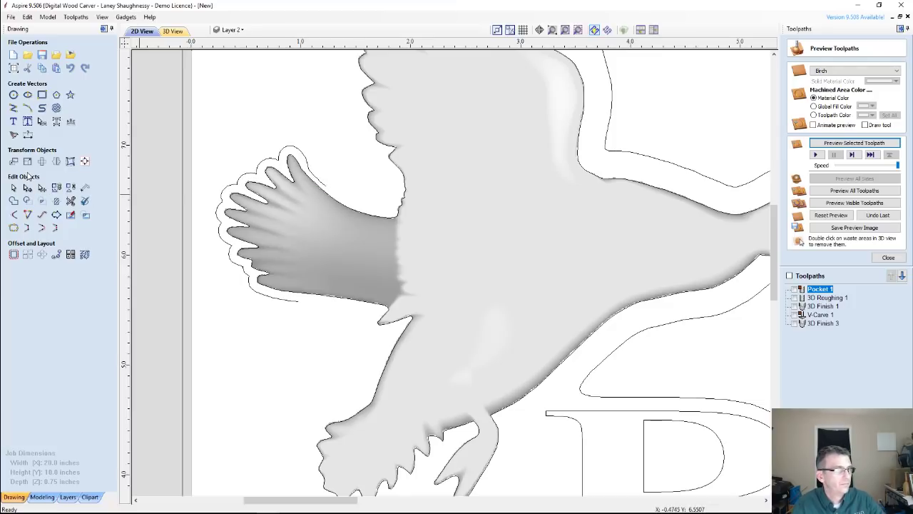
{"action": "key", "text": "ctrl+z"}
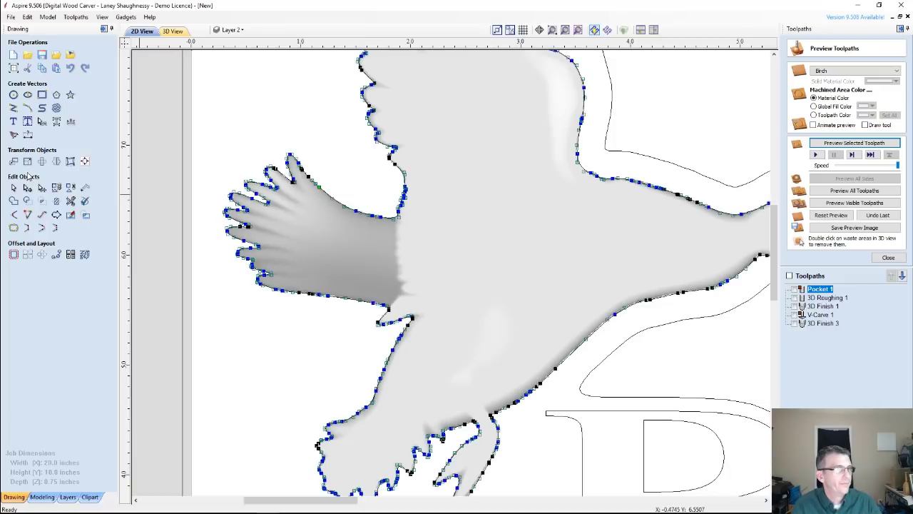
{"action": "left_click", "coordinate": [306, 135]}
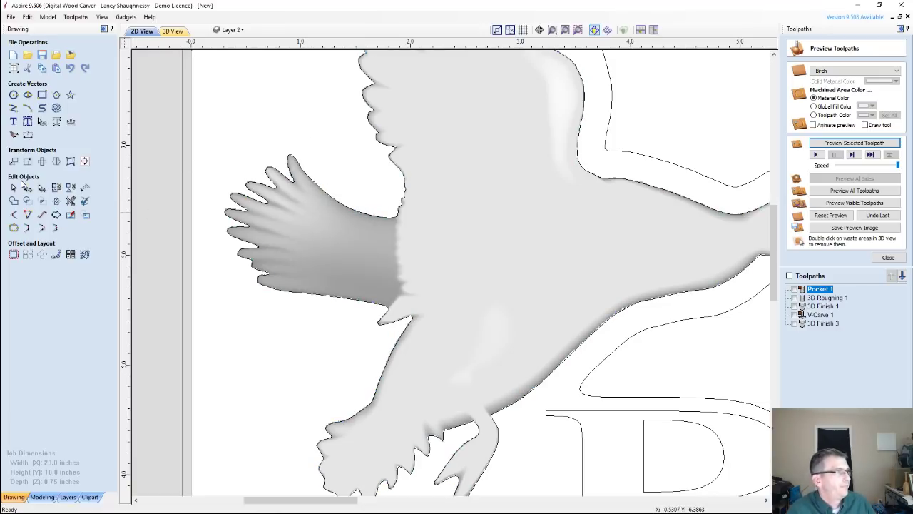
Step: Check with Join Vectors whether the duck outline is a single closed vector
{"action": "left_click", "coordinate": [13, 187]}
{"action": "left_click", "coordinate": [317, 187]}
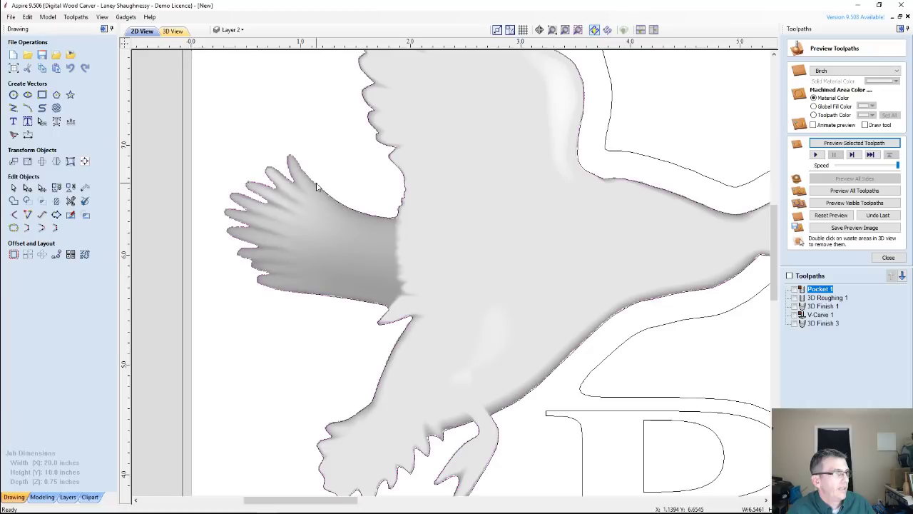
{"action": "left_click", "coordinate": [27, 227]}
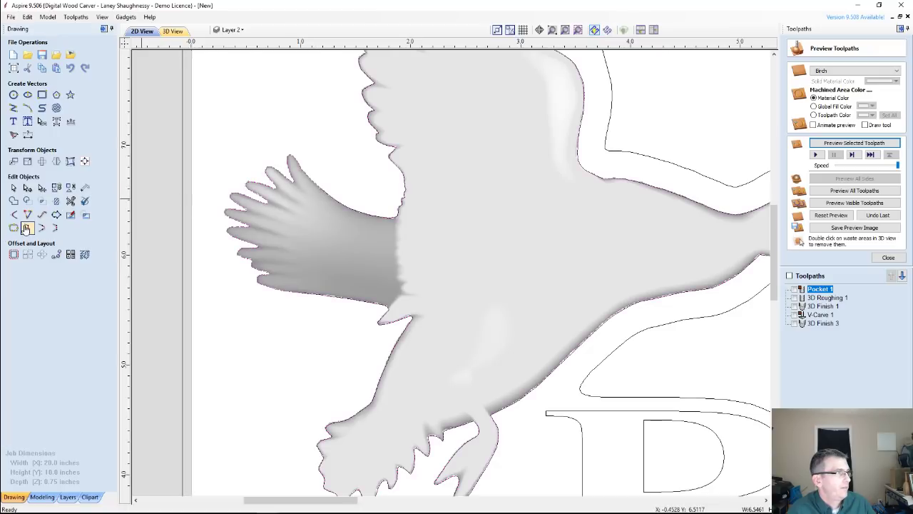
{"action": "left_click", "coordinate": [16, 228]}
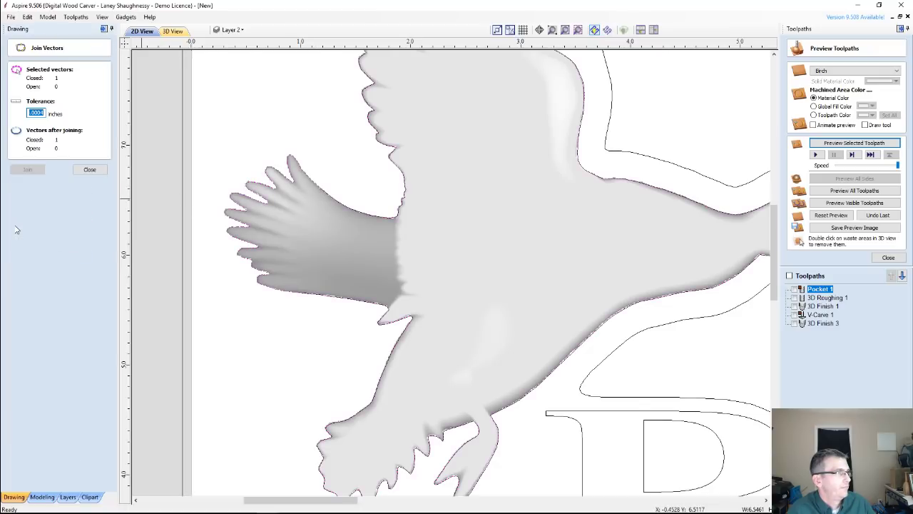
{"action": "left_click", "coordinate": [89, 169]}
Step: Inspect the pocketed board in 3D and preview the 3D Finish 3 toolpath on the duck
{"action": "scroll", "coordinate": [429, 270], "scroll_direction": "down", "scroll_amount": 2}
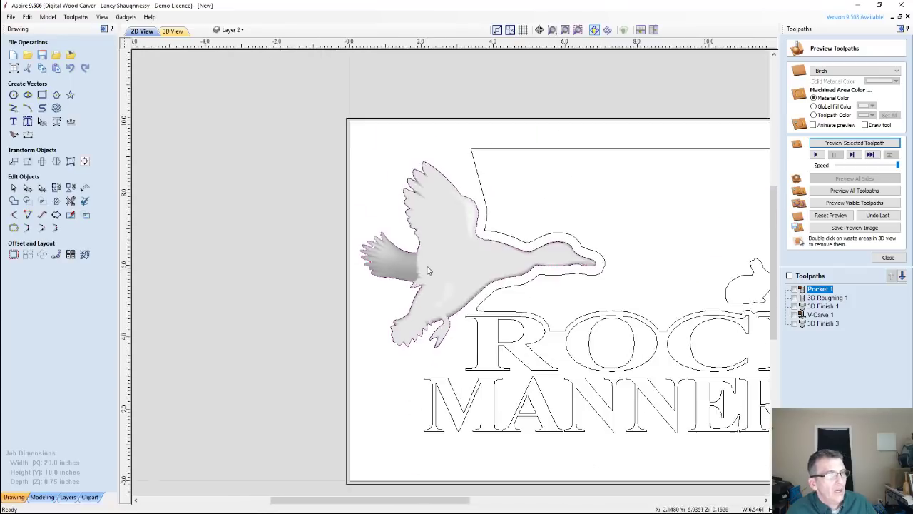
{"action": "scroll", "coordinate": [429, 270], "scroll_direction": "down", "scroll_amount": 2}
{"action": "left_click", "coordinate": [173, 31]}
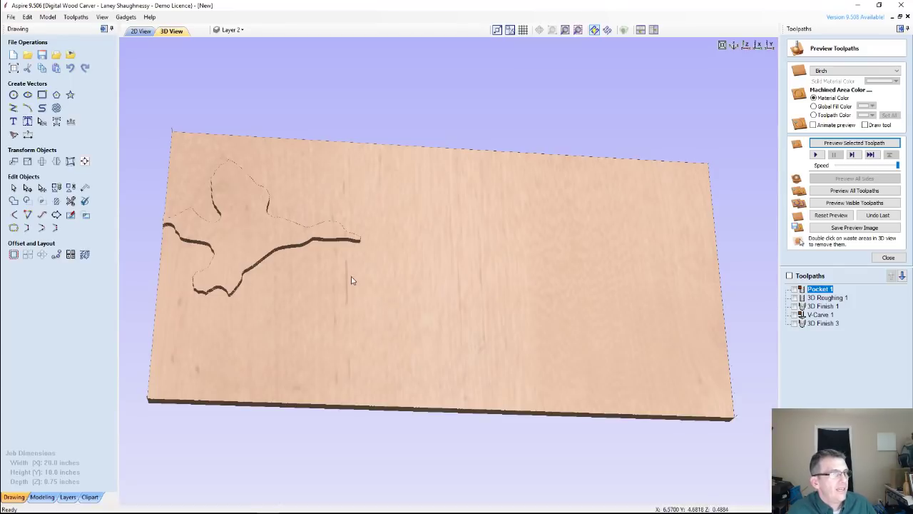
{"action": "scroll", "coordinate": [342, 291], "scroll_direction": "up", "scroll_amount": 4}
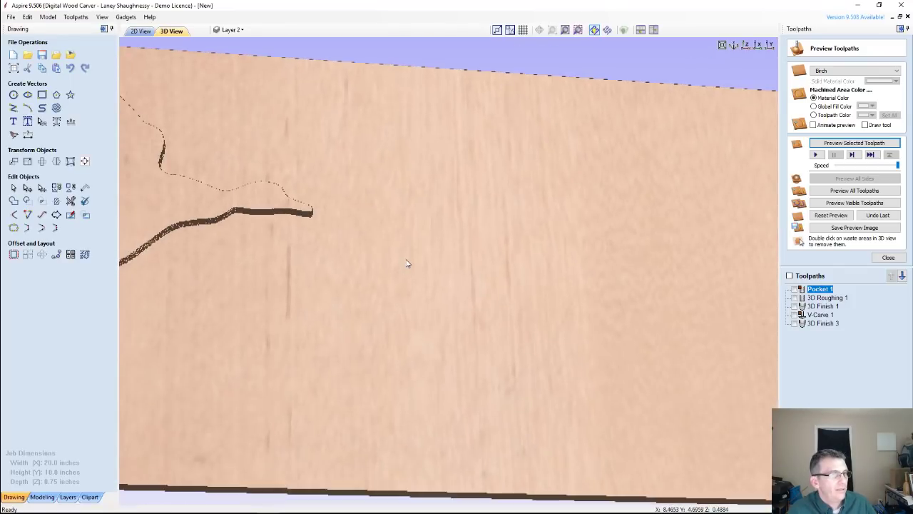
{"action": "scroll", "coordinate": [510, 217], "scroll_direction": "down", "scroll_amount": 2}
{"action": "scroll", "coordinate": [509, 218], "scroll_direction": "down", "scroll_amount": 3}
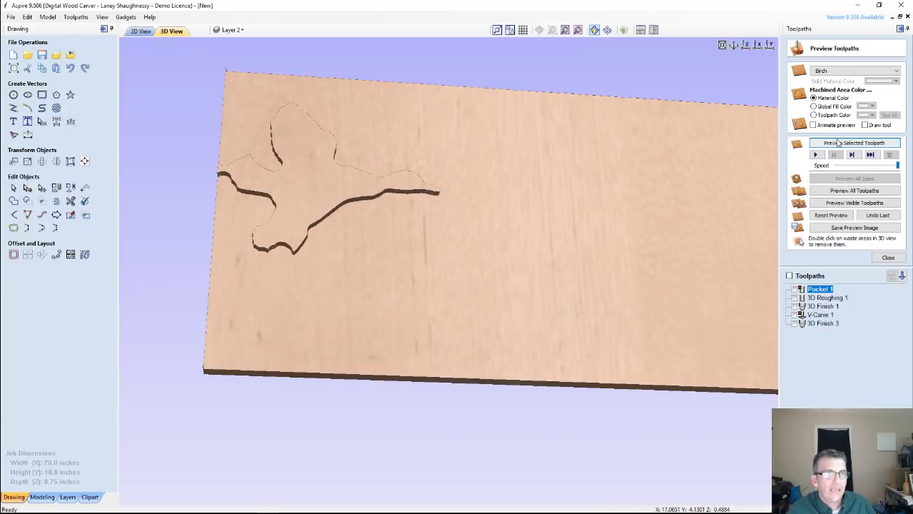
{"action": "left_click", "coordinate": [817, 324]}
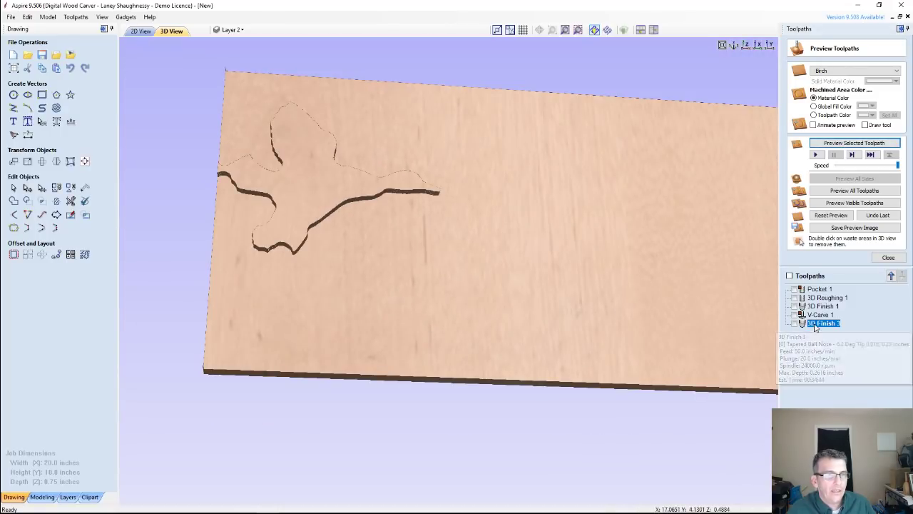
{"action": "left_click", "coordinate": [834, 145]}
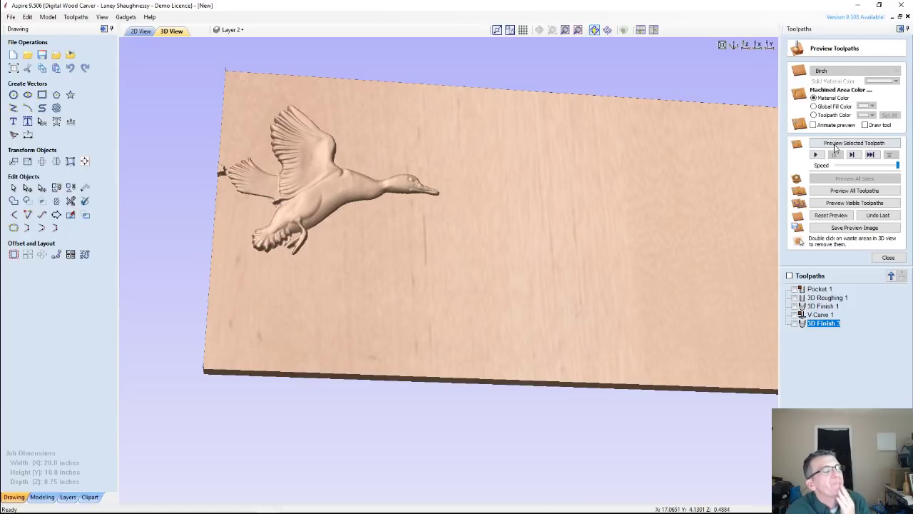
Step: Calculate and preview a V-carve toolpath for ROCKY, MANNER and the mountain scene, using the 60-degree 0.25-inch V-bit, start depth 0.0, projected onto the 3D model
{"action": "left_click", "coordinate": [141, 32]}
{"action": "scroll", "coordinate": [350, 336], "scroll_direction": "down", "scroll_amount": 2}
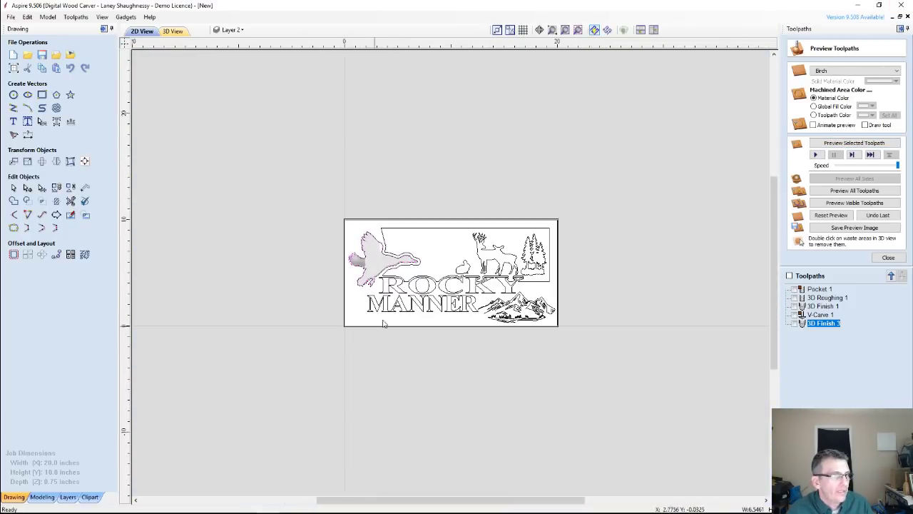
{"action": "scroll", "coordinate": [382, 289], "scroll_direction": "up", "scroll_amount": 2}
{"action": "left_click", "coordinate": [383, 289]}
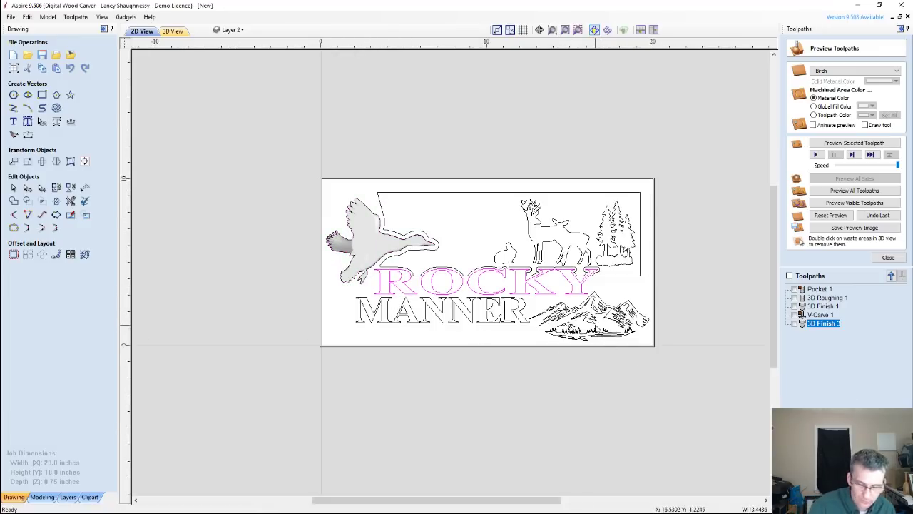
{"action": "left_click", "coordinate": [578, 316], "text": "shift"}
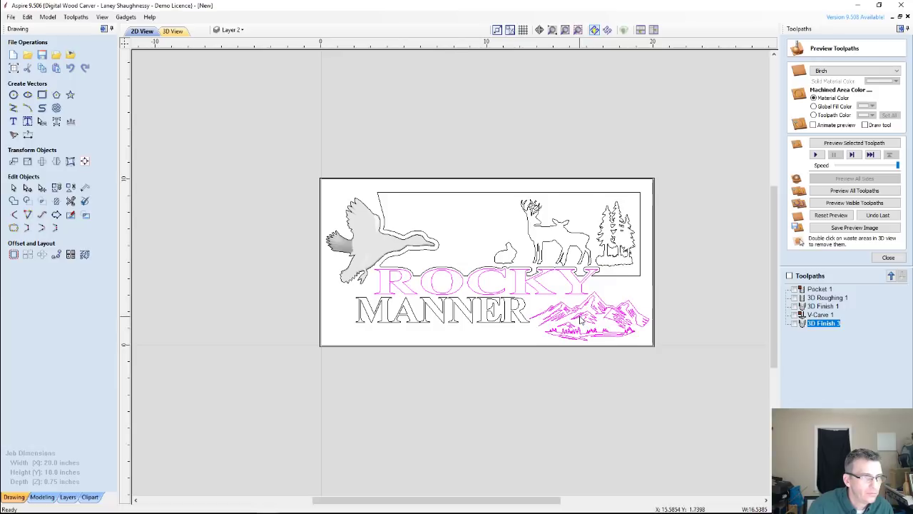
{"action": "left_click", "coordinate": [495, 315], "text": "shift"}
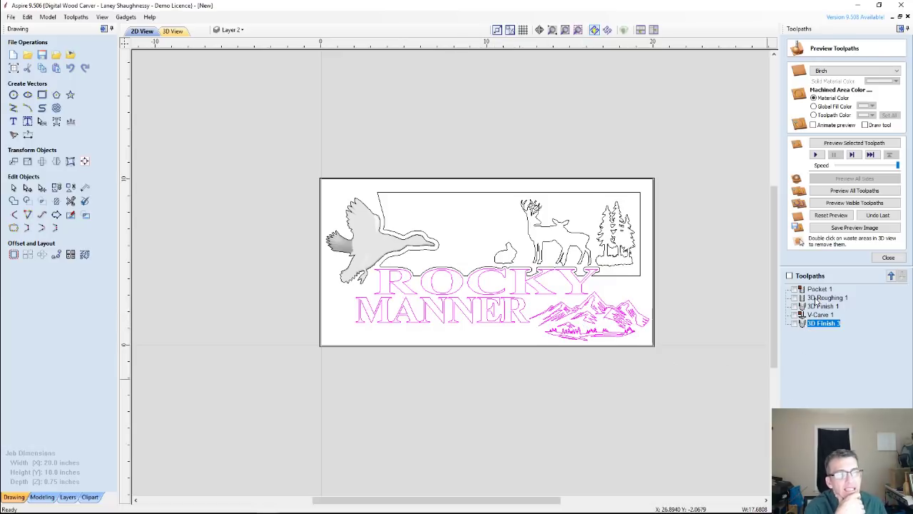
{"action": "left_click", "coordinate": [888, 258]}
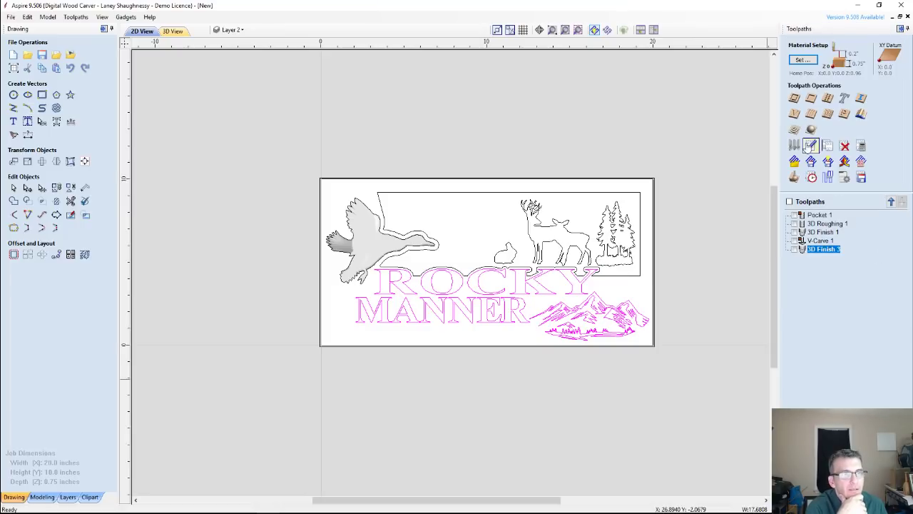
{"action": "left_click", "coordinate": [795, 114]}
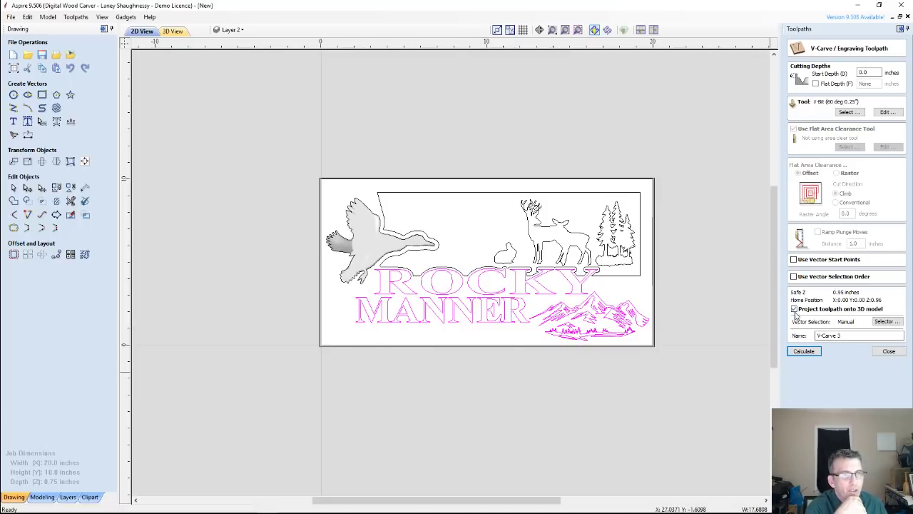
{"action": "left_click", "coordinate": [804, 351]}
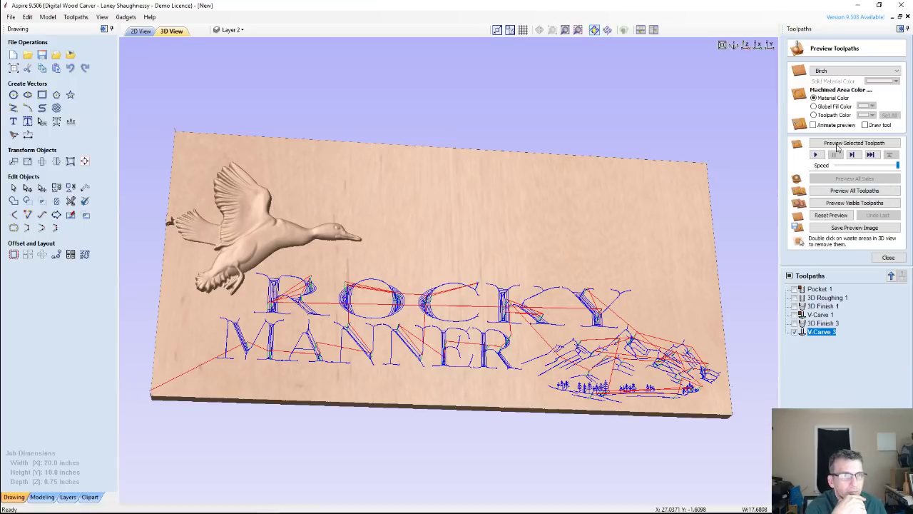
{"action": "left_click", "coordinate": [838, 143]}
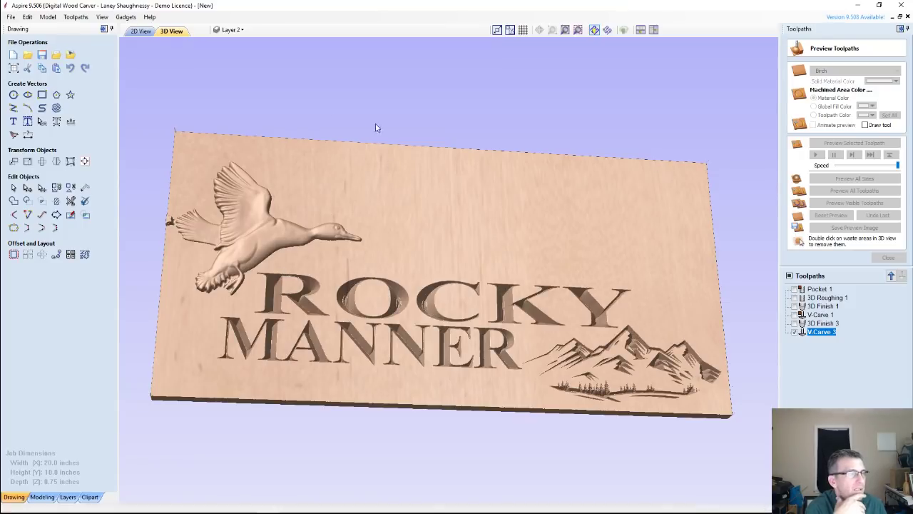
{"action": "scroll", "coordinate": [159, 222], "scroll_direction": "up", "scroll_amount": 3}
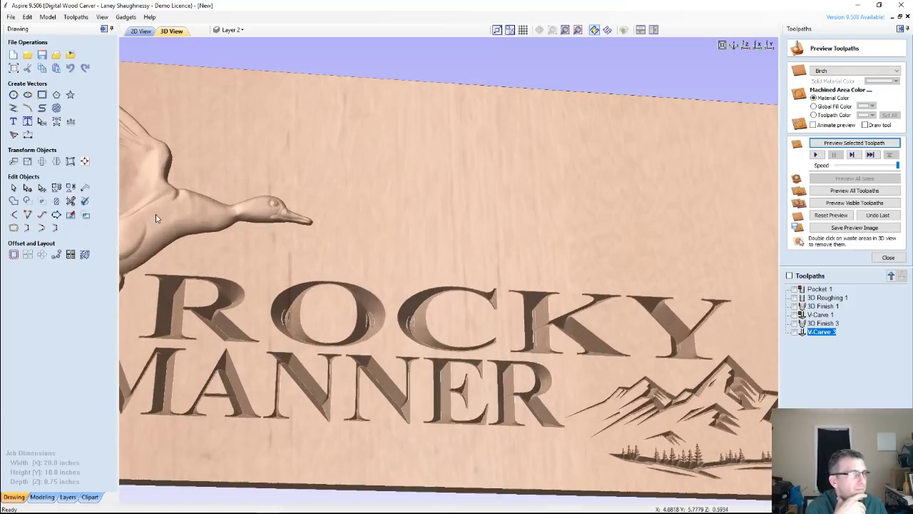
Step: Set the boundary offset of the 3D Finish 3 toolpath to 0.25 inches, recalculate it and preview it on the duck
{"action": "left_click_drag", "start_coordinate": [157, 218], "coordinate": [637, 263]}
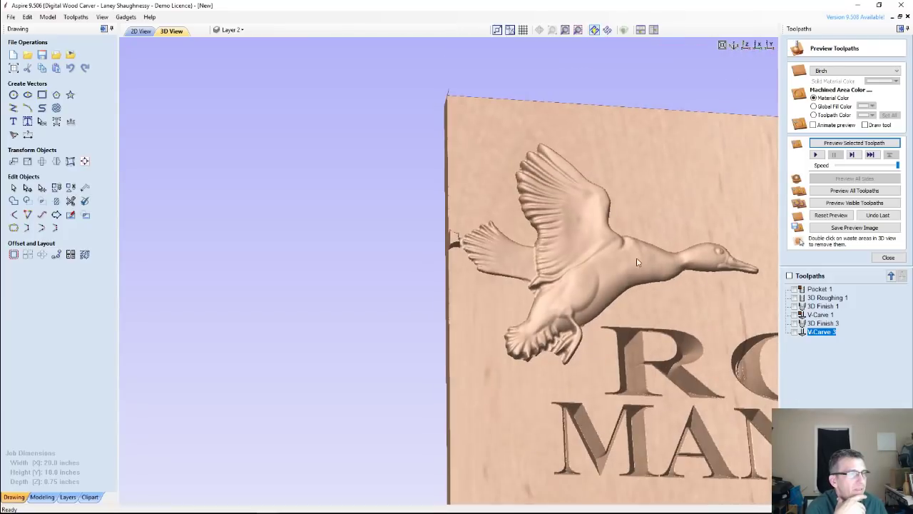
{"action": "scroll", "coordinate": [505, 181], "scroll_direction": "up", "scroll_amount": 4}
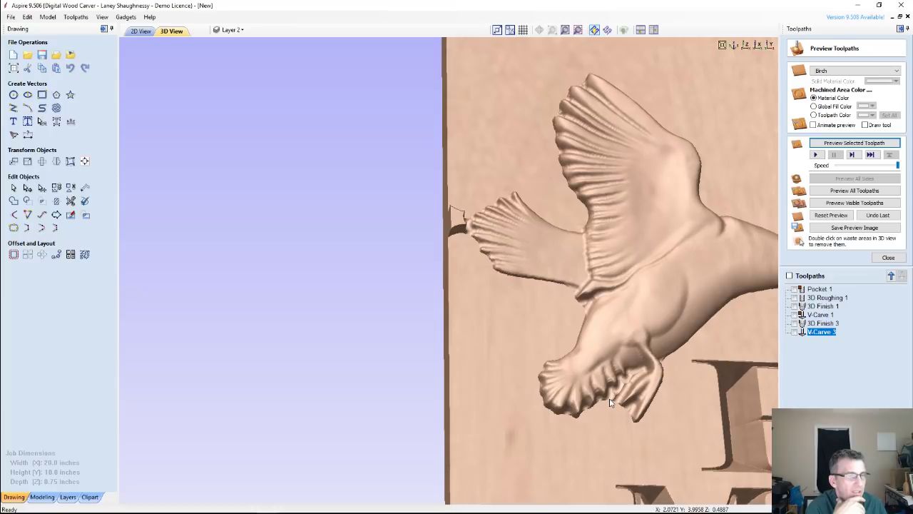
{"action": "double_click", "coordinate": [821, 324]}
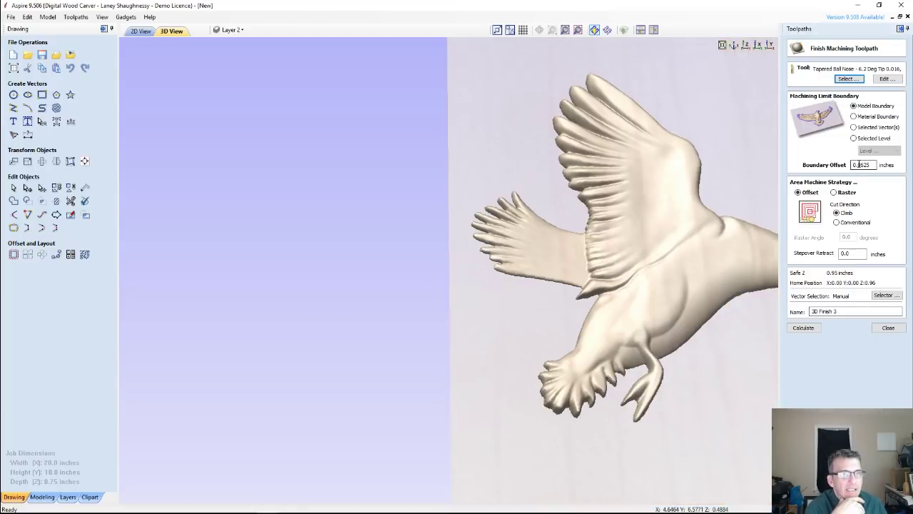
{"action": "double_click", "coordinate": [860, 165]}
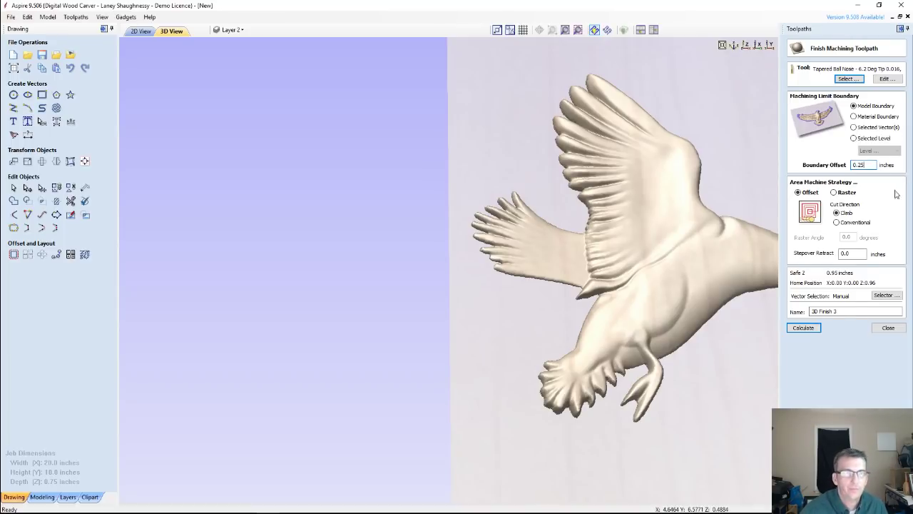
{"action": "left_click", "coordinate": [808, 329]}
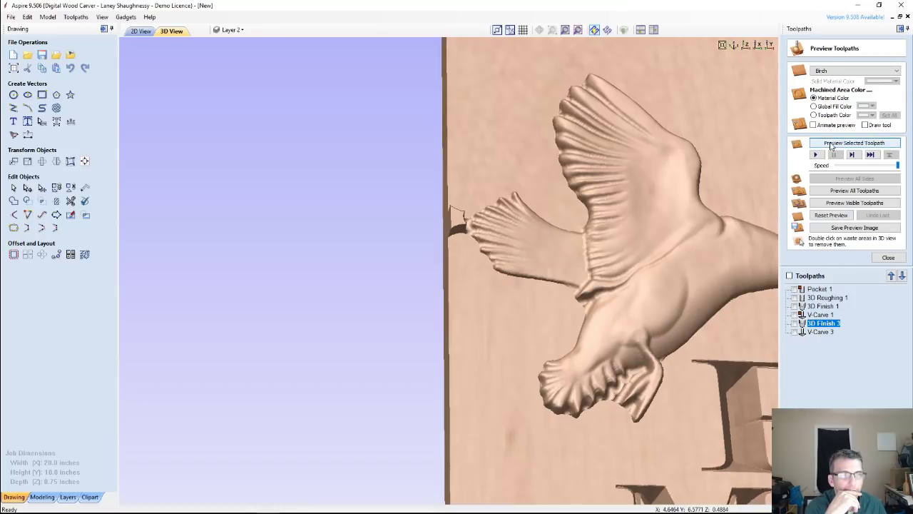
{"action": "left_click", "coordinate": [831, 143]}
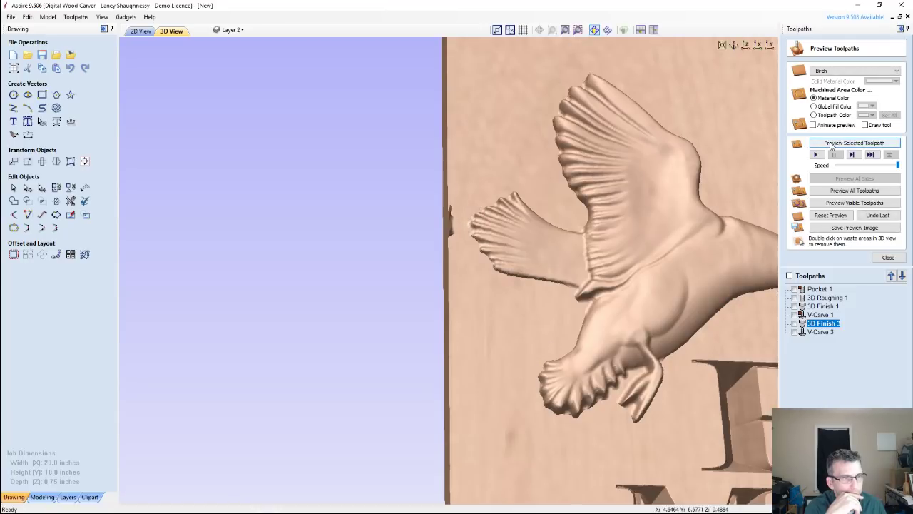
Step: Stretch the outer border rectangle past the board edge beside the duck's tail, making it about 20.5 inches wide
{"action": "left_click_drag", "start_coordinate": [685, 367], "coordinate": [541, 132]}
{"action": "left_click_drag", "start_coordinate": [541, 182], "coordinate": [571, 270]}
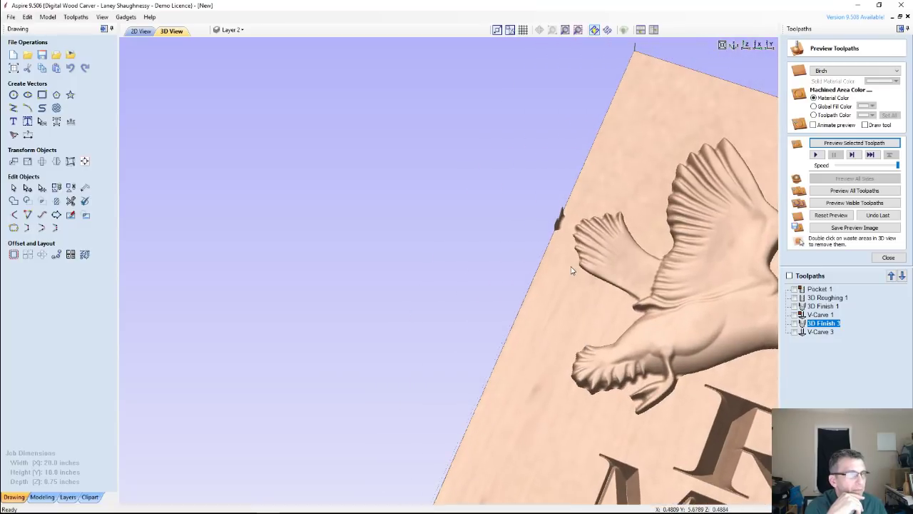
{"action": "scroll", "coordinate": [571, 270], "scroll_direction": "up", "scroll_amount": 2}
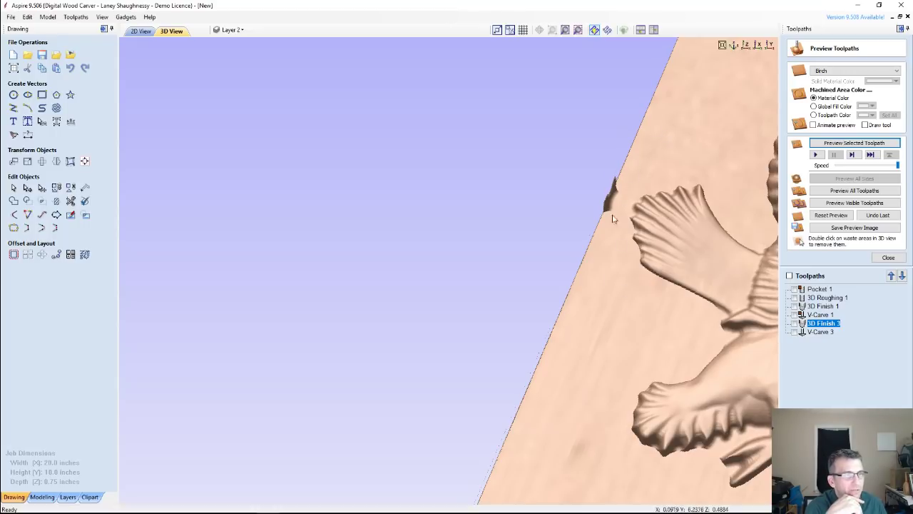
{"action": "scroll", "coordinate": [622, 183], "scroll_direction": "up", "scroll_amount": 2}
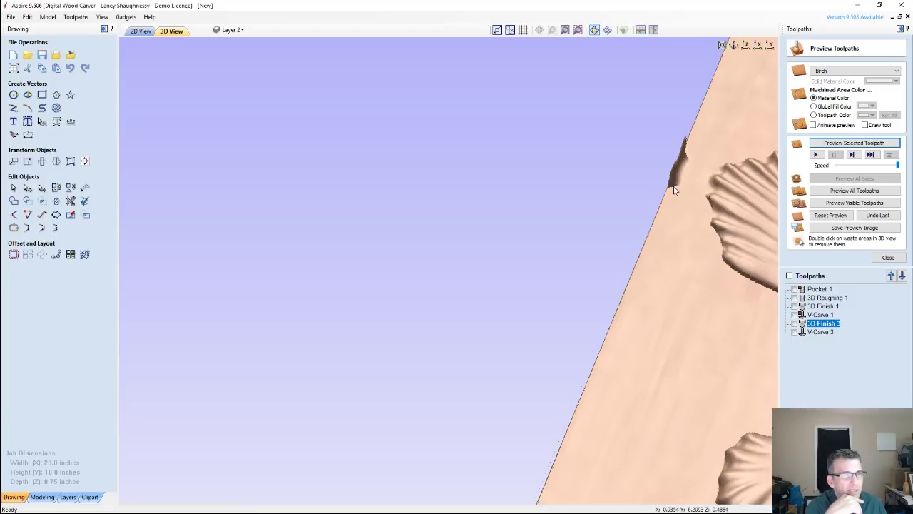
{"action": "scroll", "coordinate": [674, 190], "scroll_direction": "down", "scroll_amount": 4}
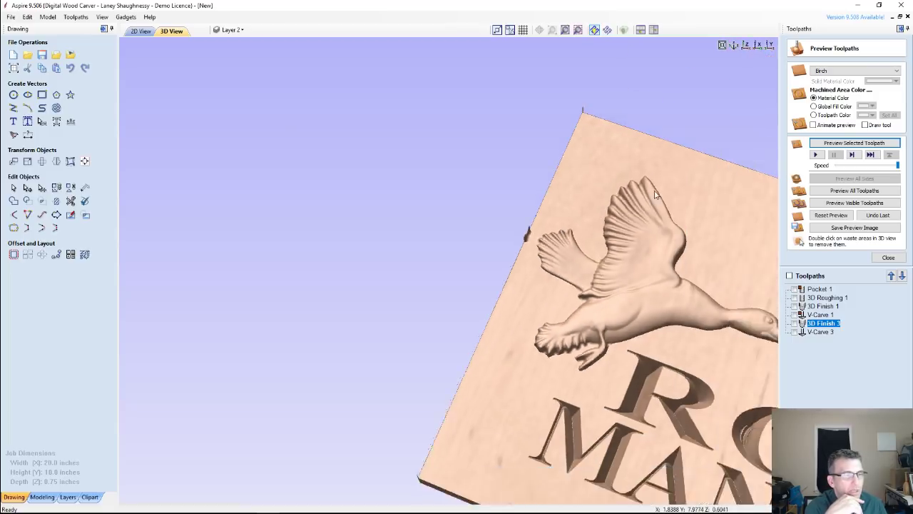
{"action": "scroll", "coordinate": [654, 194], "scroll_direction": "down", "scroll_amount": 2}
{"action": "scroll", "coordinate": [651, 194], "scroll_direction": "down", "scroll_amount": 3}
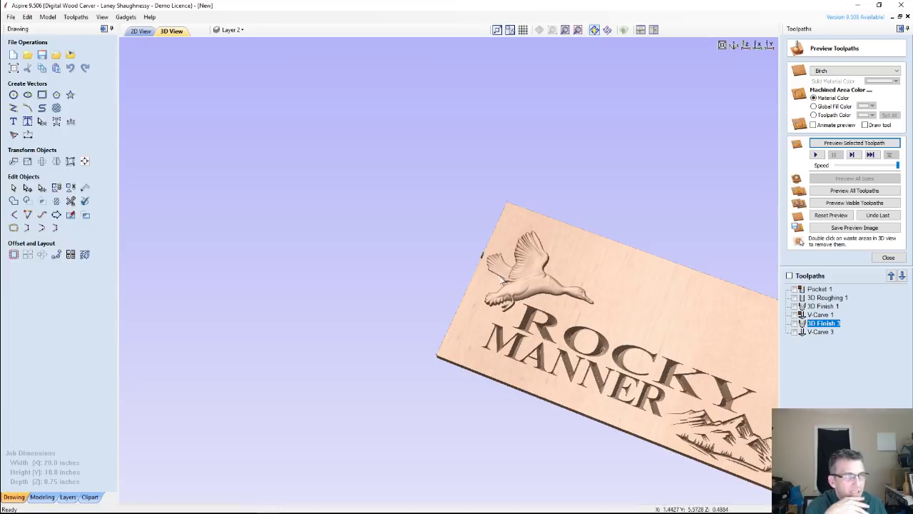
{"action": "left_click", "coordinate": [140, 31]}
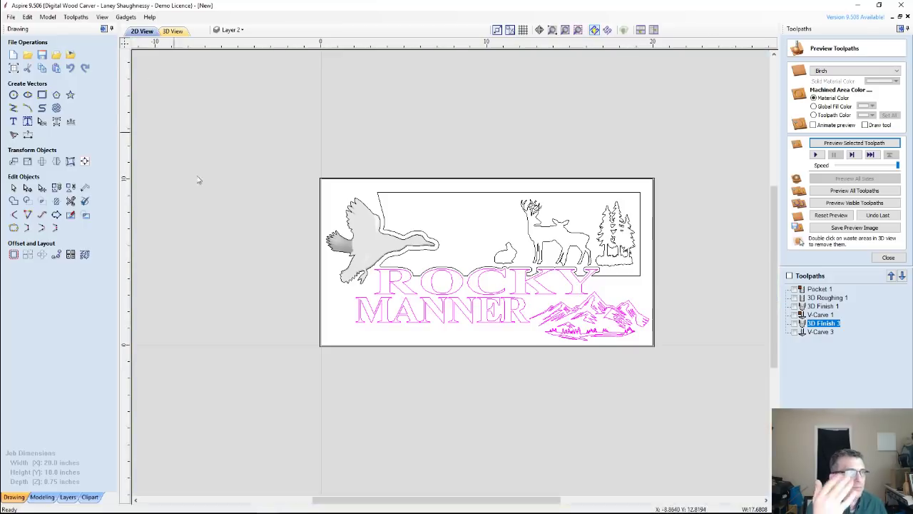
{"action": "left_click", "coordinate": [320, 199]}
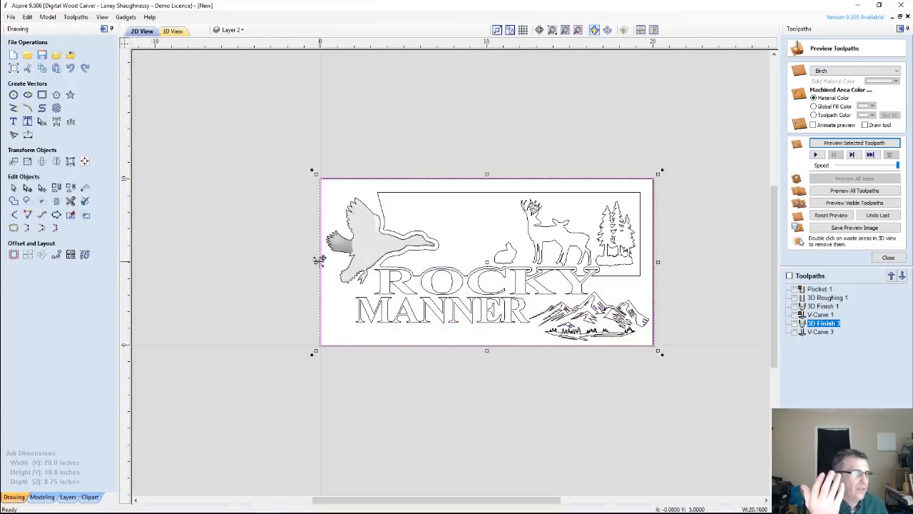
{"action": "left_click_drag", "start_coordinate": [316, 261], "coordinate": [313, 262]}
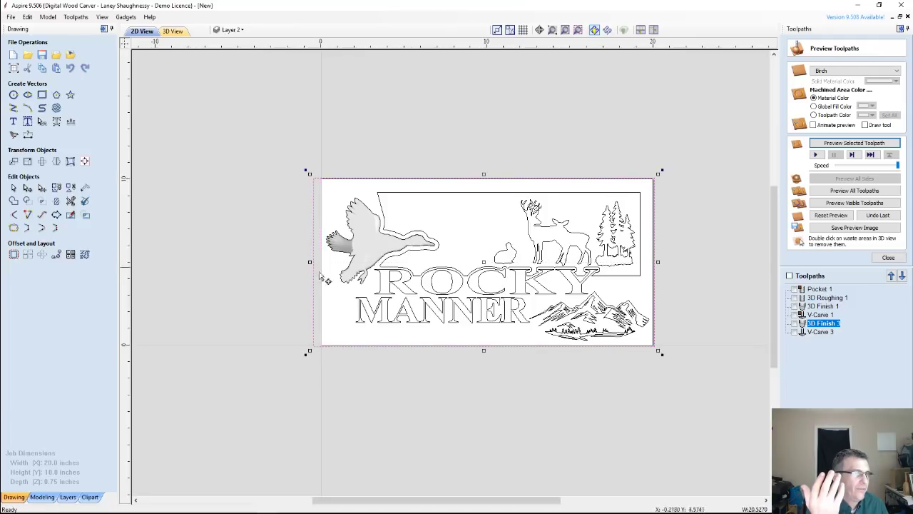
Step: Recalculate the Pocket 1 toolpath with the widened border and the duck outline, and preview it on the board
{"action": "left_click", "coordinate": [820, 290]}
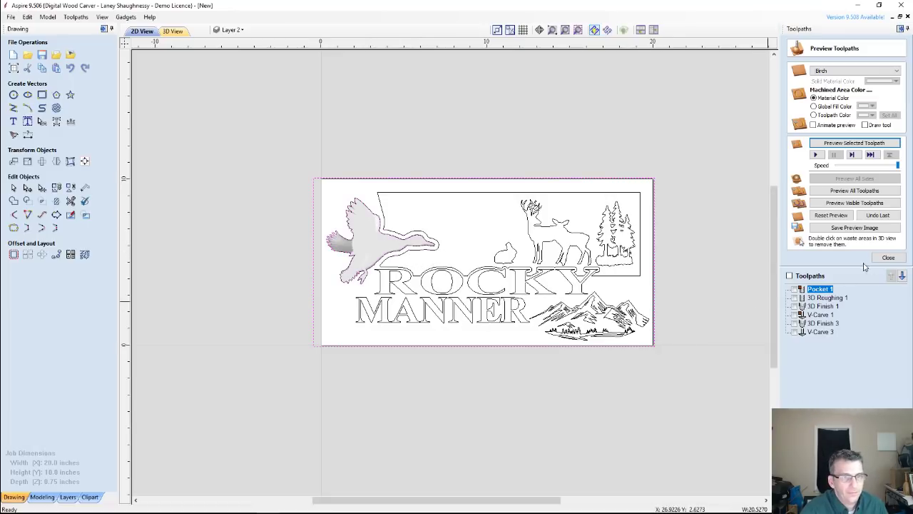
{"action": "double_click", "coordinate": [813, 291]}
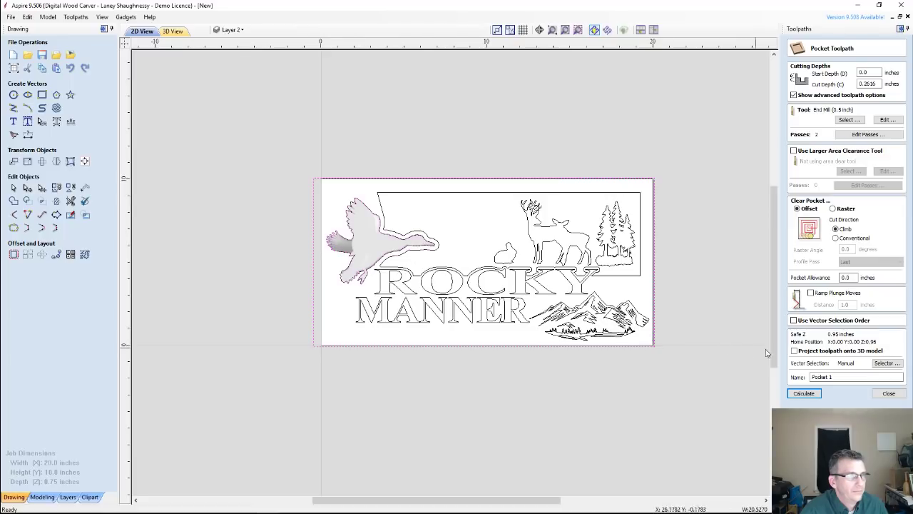
{"action": "left_click", "coordinate": [804, 393]}
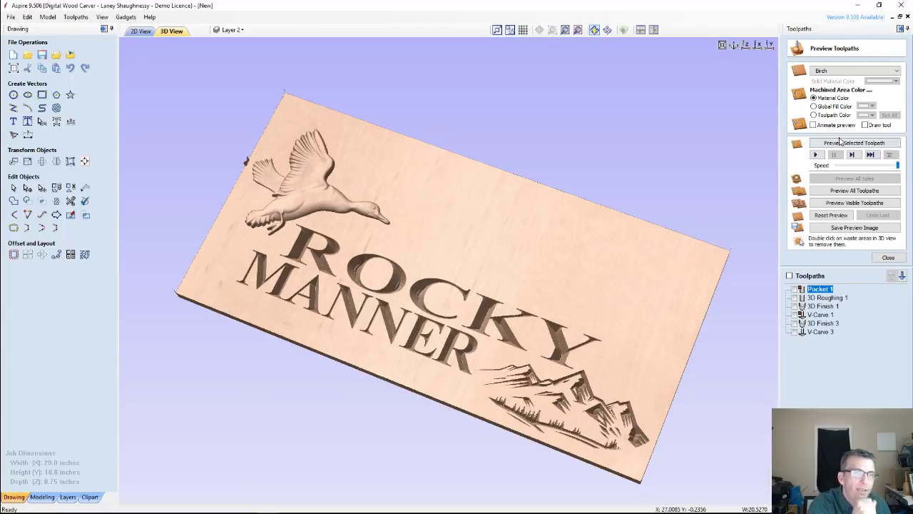
{"action": "left_click", "coordinate": [846, 143]}
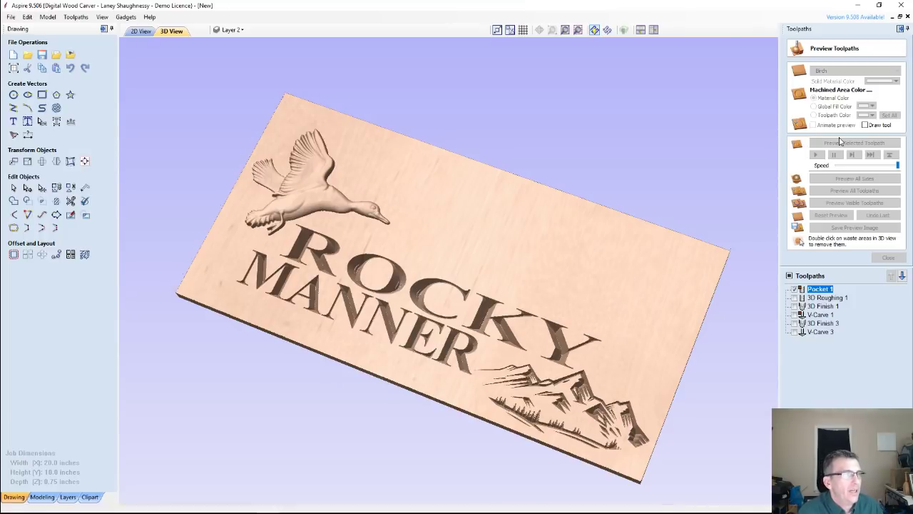
{"action": "scroll", "coordinate": [475, 204], "scroll_direction": "down", "scroll_amount": 4}
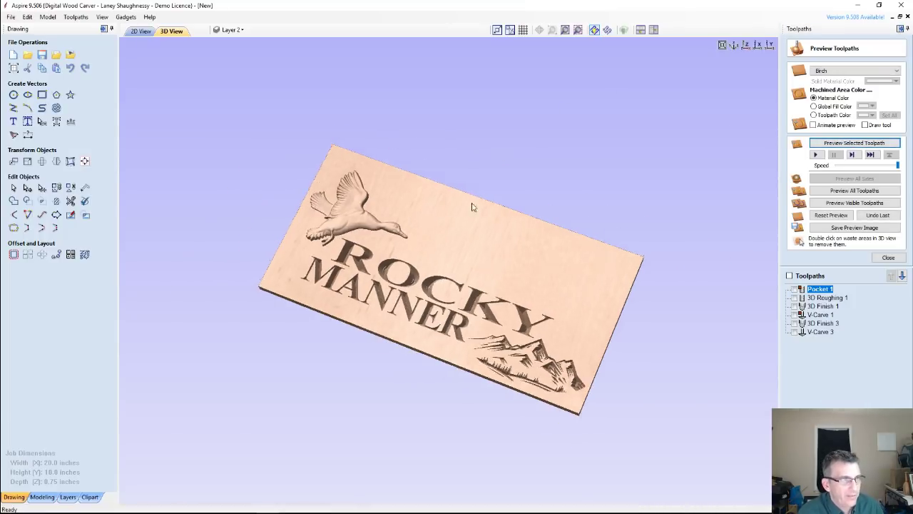
{"action": "scroll", "coordinate": [528, 299], "scroll_direction": "up", "scroll_amount": 2}
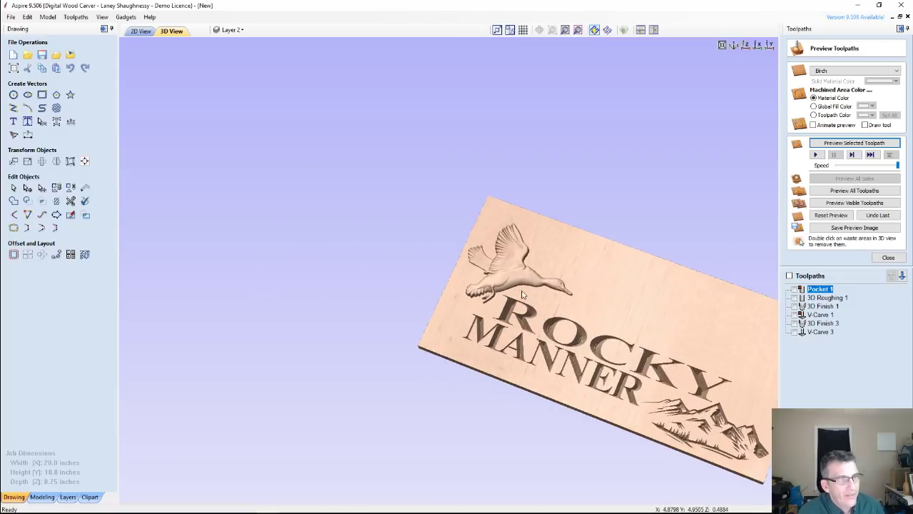
{"action": "scroll", "coordinate": [698, 333], "scroll_direction": "up", "scroll_amount": 4}
{"action": "left_click_drag", "start_coordinate": [439, 248], "coordinate": [377, 151]}
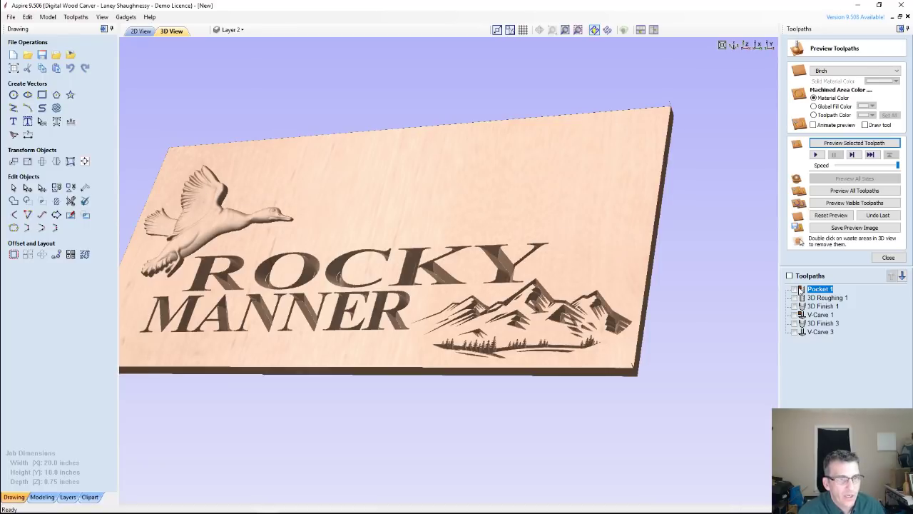
Step: Reorder the toolpath list so Pocket 1 sits directly before 3D Finish 3
{"action": "left_click", "coordinate": [903, 276]}
{"action": "left_click", "coordinate": [902, 276]}
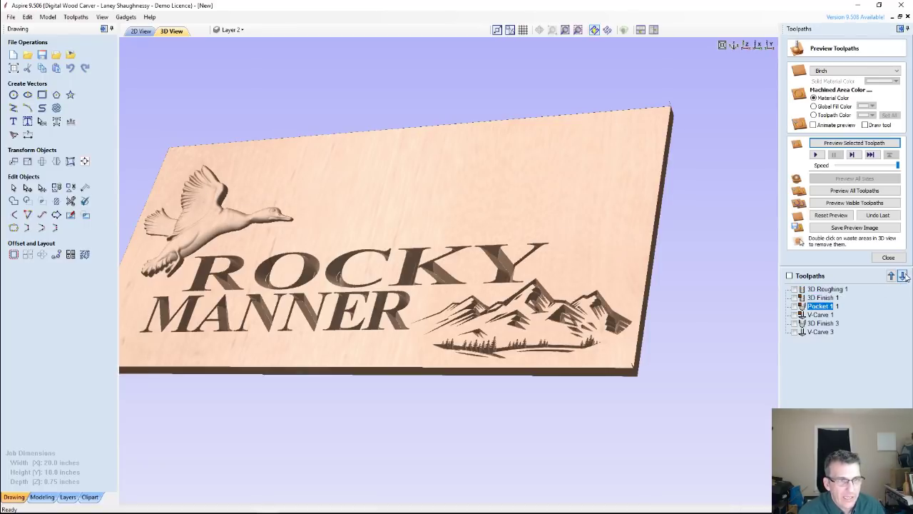
{"action": "left_click", "coordinate": [903, 277]}
{"action": "left_click", "coordinate": [903, 277]}
{"action": "left_click", "coordinate": [891, 276]}
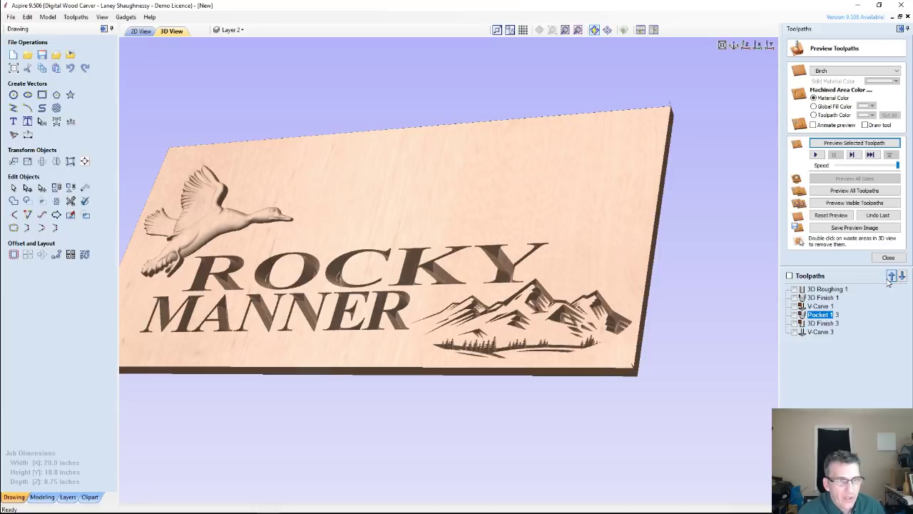
Step: Delete the V-Carve 1 toolpath
{"action": "left_click", "coordinate": [819, 306]}
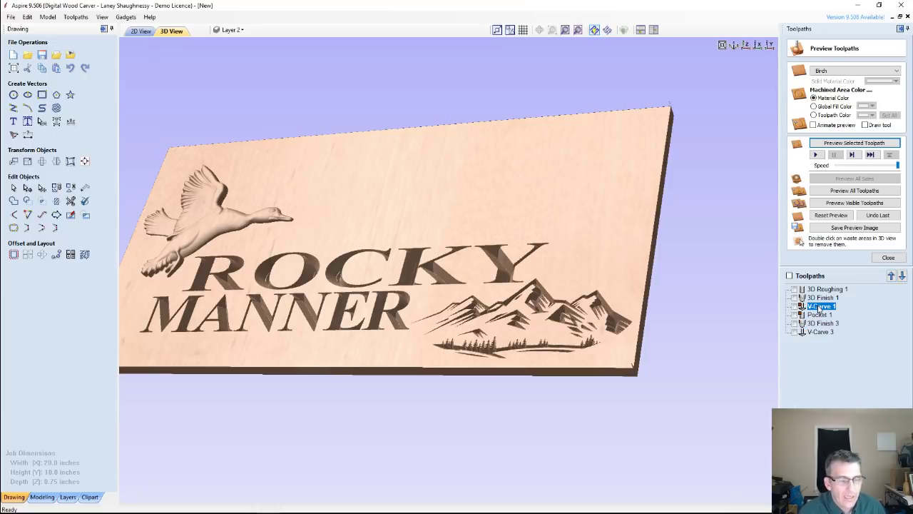
{"action": "right_click", "coordinate": [811, 307]}
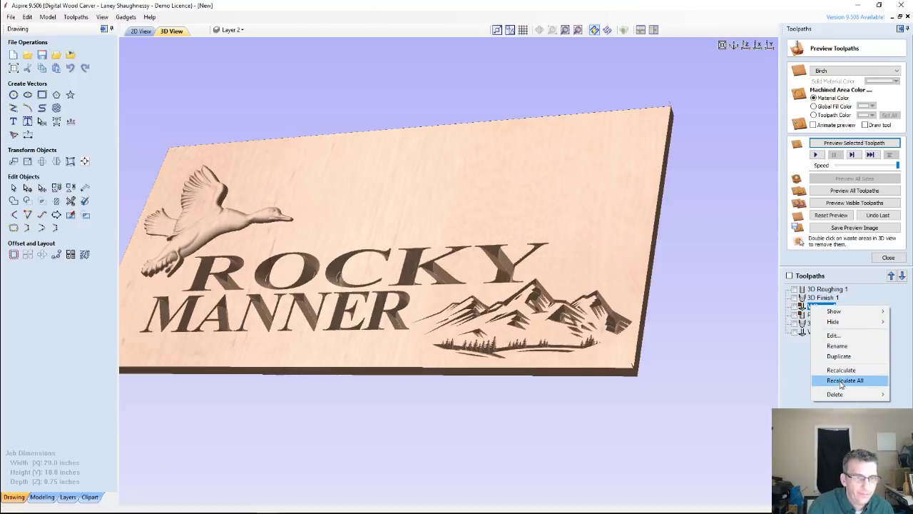
{"action": "mouse_move", "coordinate": [835, 394]}
{"action": "left_click", "coordinate": [762, 396]}
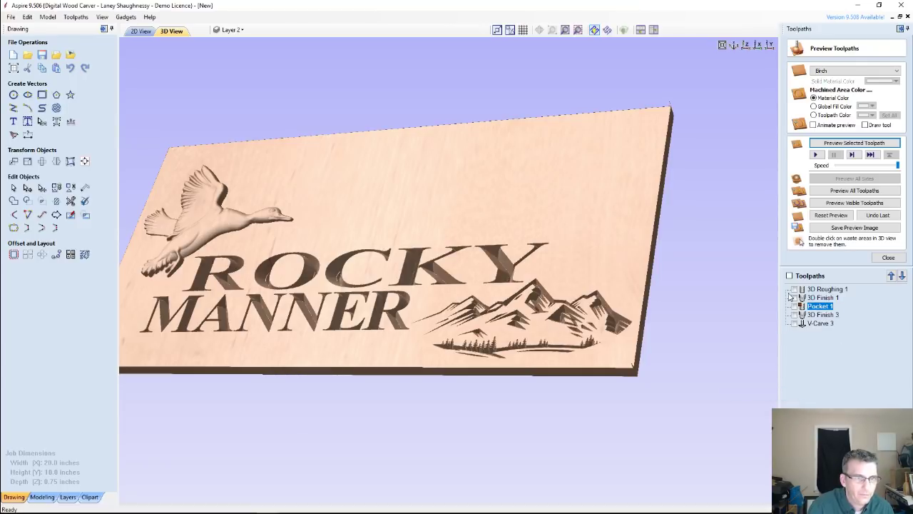
Step: Delete the 3D Roughing 1 and 3D Finish 1 toolpaths together by making only those two visible
{"action": "left_click", "coordinate": [794, 290]}
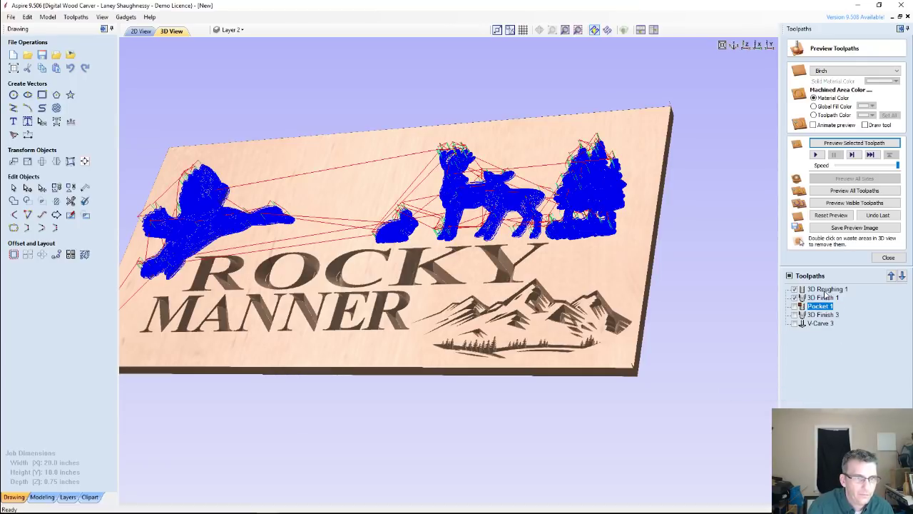
{"action": "right_click", "coordinate": [828, 291]}
{"action": "mouse_move", "coordinate": [851, 382]}
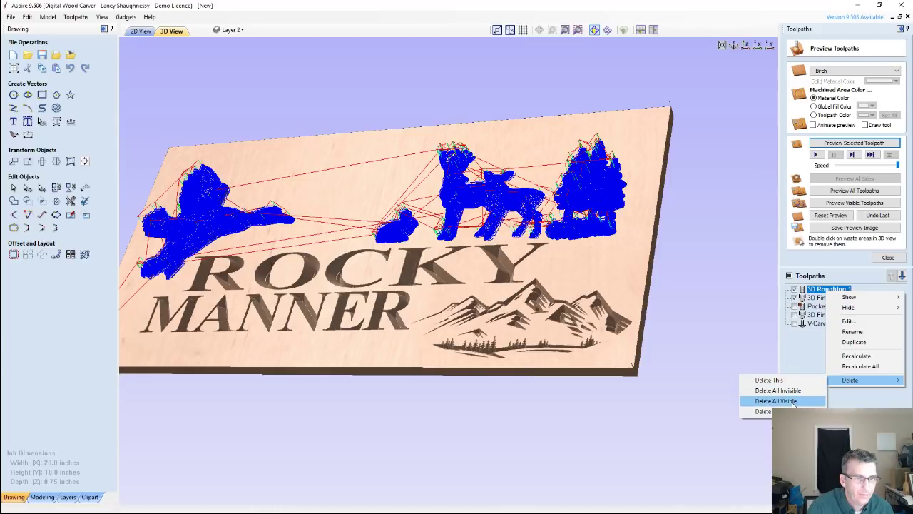
{"action": "left_click", "coordinate": [777, 401]}
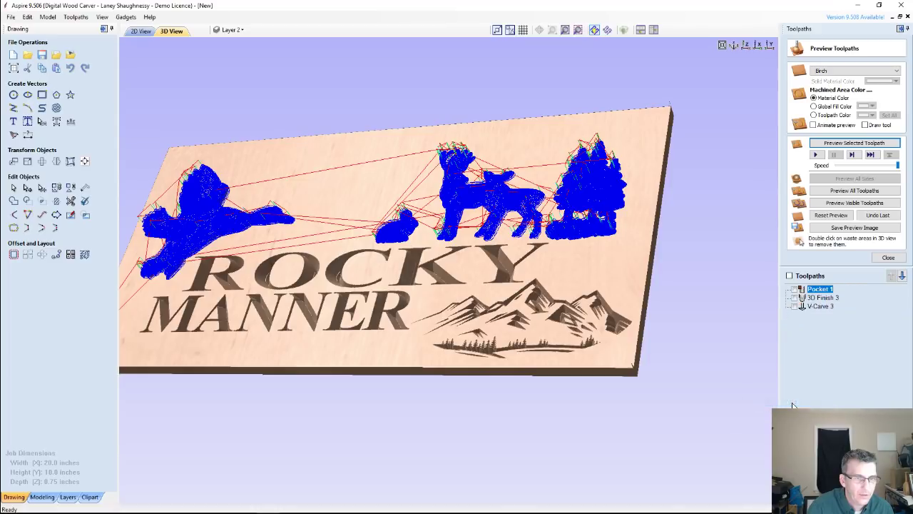
Step: Display the Pocket 1, 3D Finish 3 and V-Carve 3 toolpaths over the board to check them, and hide them all again
{"action": "left_click", "coordinate": [795, 290]}
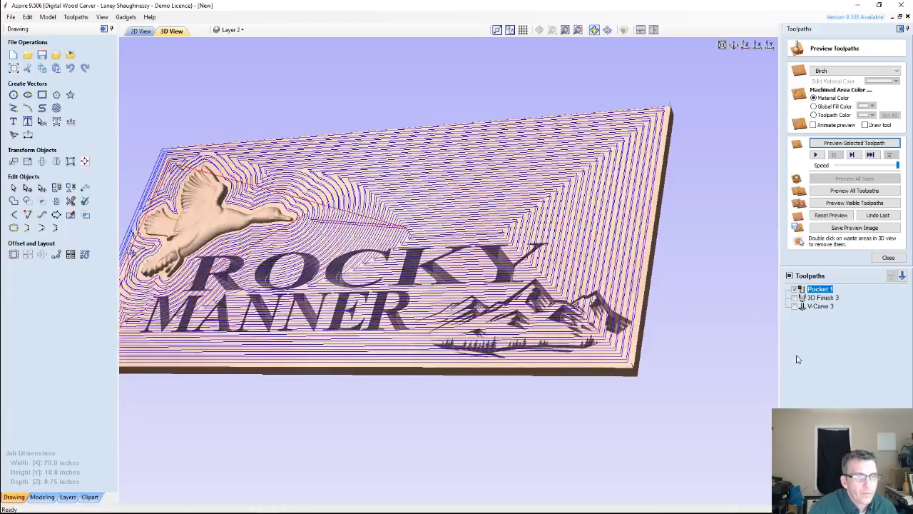
{"action": "left_click", "coordinate": [794, 298]}
{"action": "left_click", "coordinate": [795, 306]}
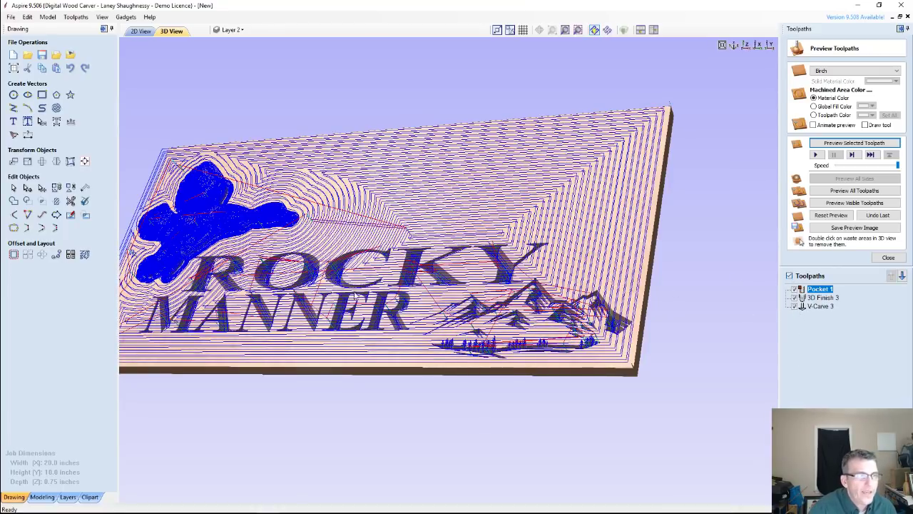
{"action": "left_click", "coordinate": [789, 275]}
{"action": "left_click_drag", "start_coordinate": [378, 324], "coordinate": [426, 367]}
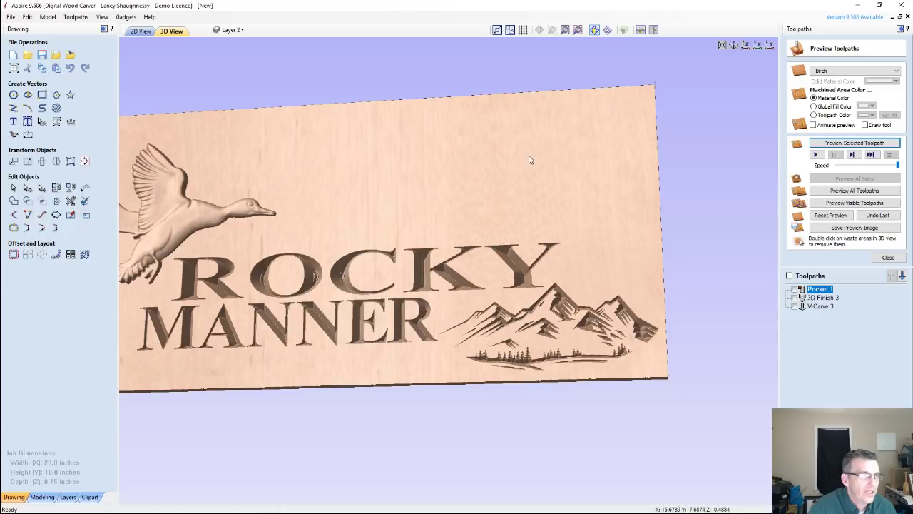
Step: Hide Level 1 with the duck component and show Level 2 with the fir trees, rabbit, fawn and deer
{"action": "left_click", "coordinate": [43, 497]}
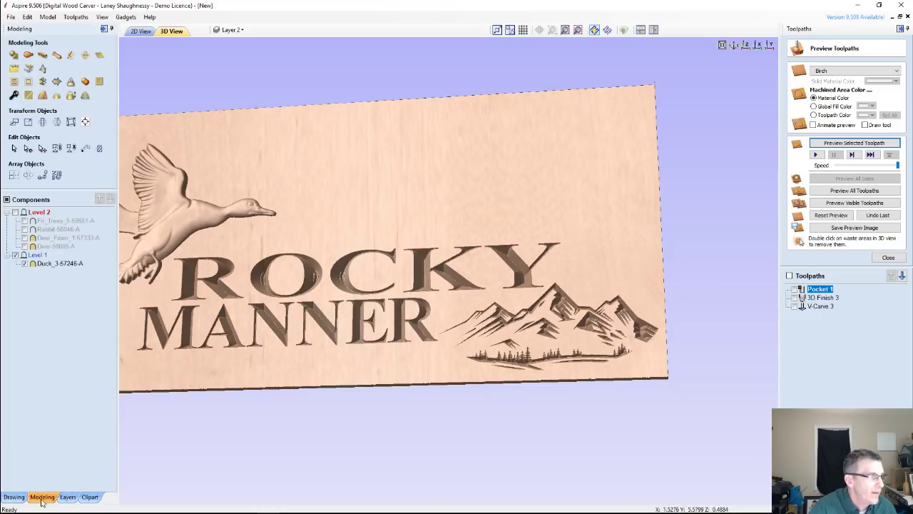
{"action": "left_click", "coordinate": [15, 256]}
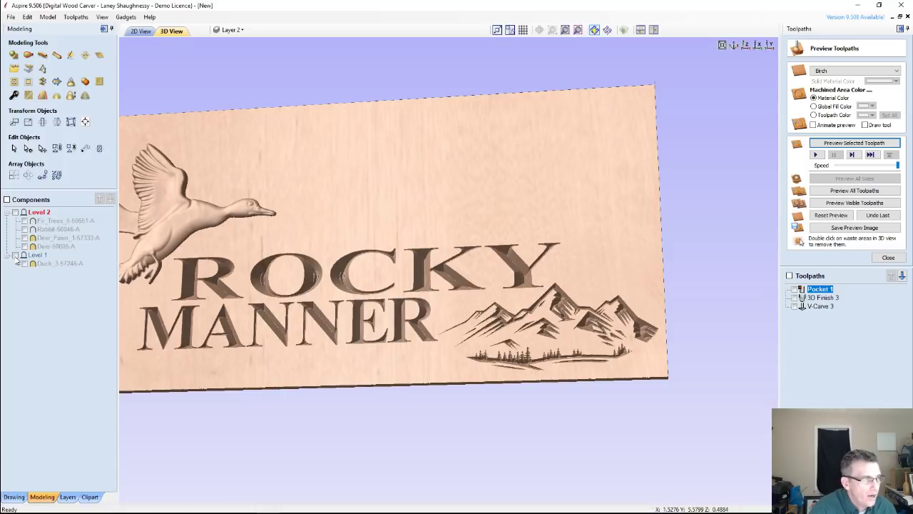
{"action": "left_click", "coordinate": [15, 212]}
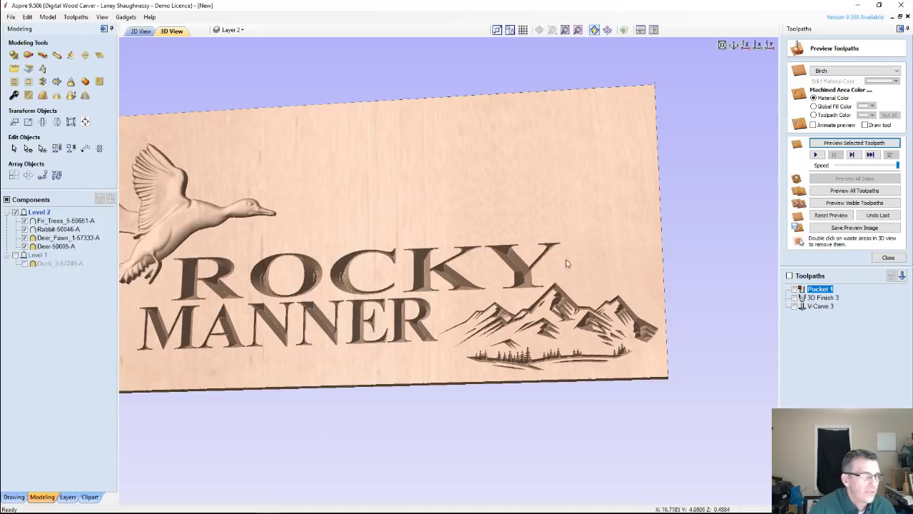
Step: Leave the toolpath preview and select only the large pocket outline beside the duck in the 2D view
{"action": "left_click", "coordinate": [888, 257]}
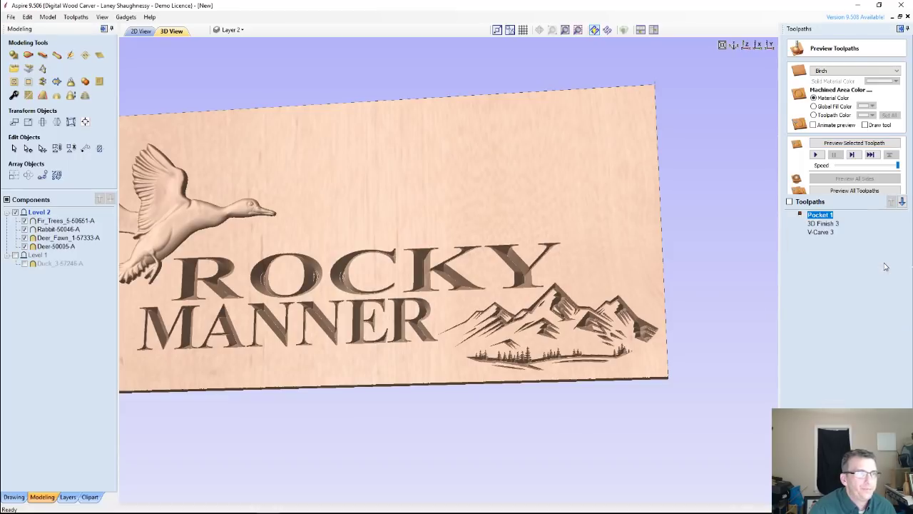
{"action": "left_click_drag", "start_coordinate": [465, 214], "coordinate": [411, 247]}
{"action": "left_click", "coordinate": [132, 32]}
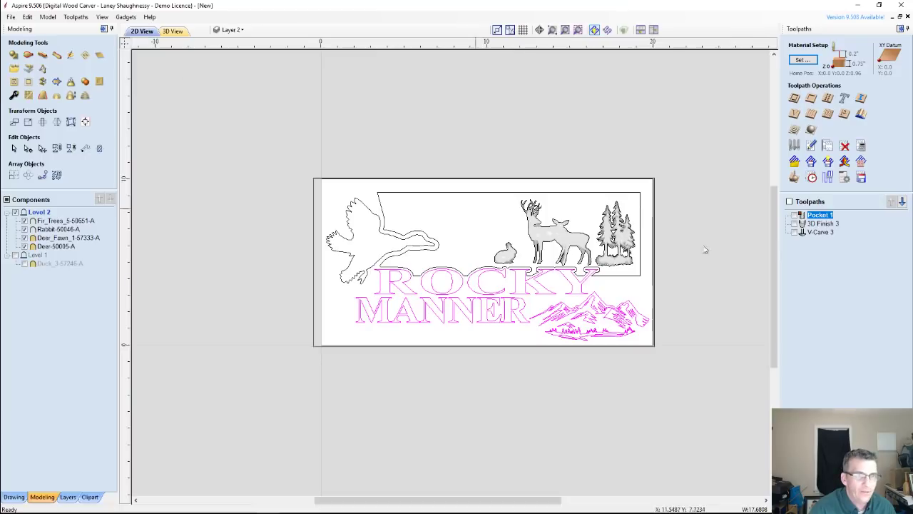
{"action": "left_click", "coordinate": [827, 224]}
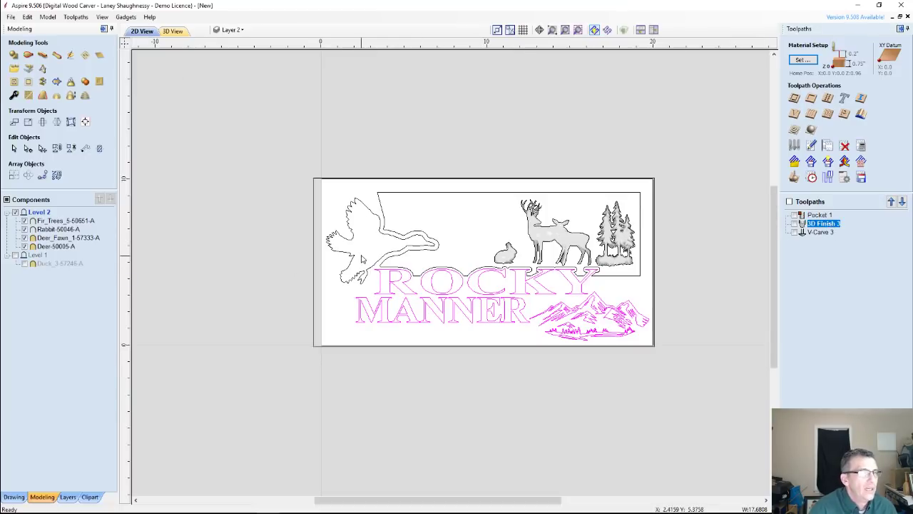
{"action": "left_click", "coordinate": [458, 194]}
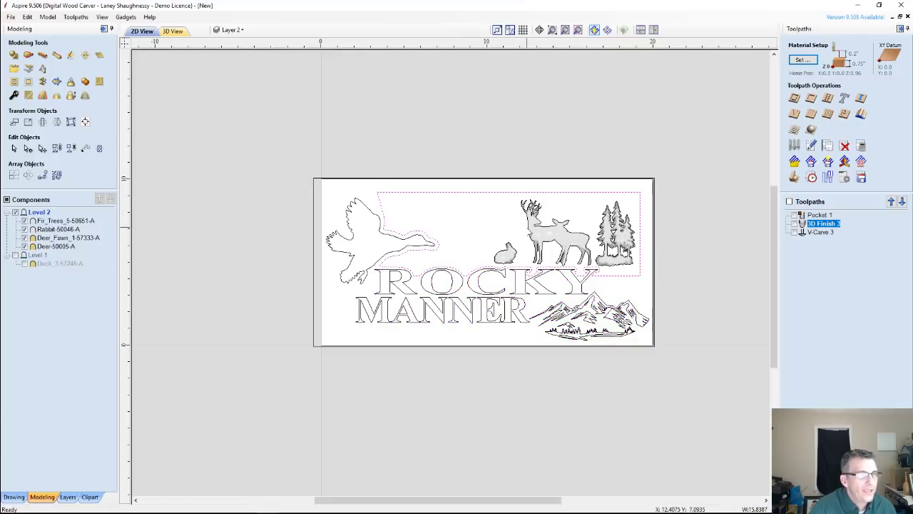
Step: Set the material's gap above the model to 0.125 inches and decline recalculating the toolpaths
{"action": "left_click", "coordinate": [804, 61]}
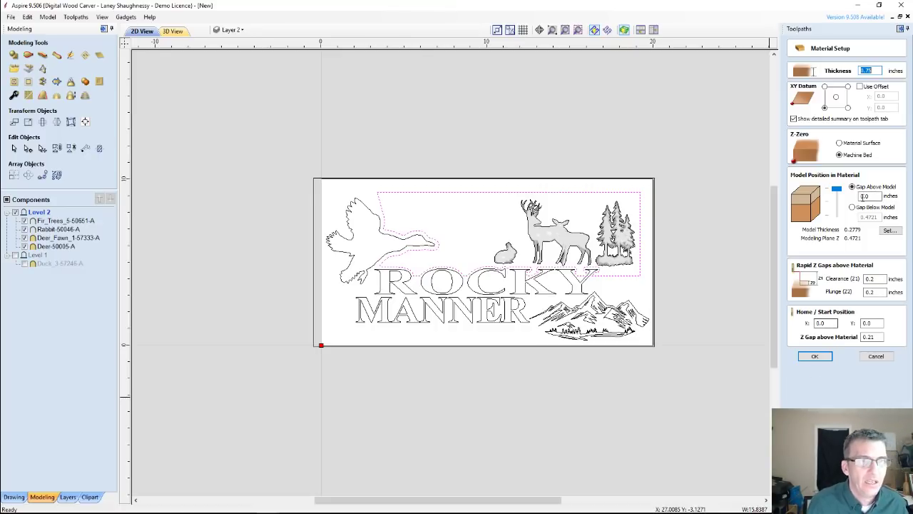
{"action": "left_click", "coordinate": [838, 190]}
{"action": "left_click_drag", "start_coordinate": [840, 192], "coordinate": [839, 201]}
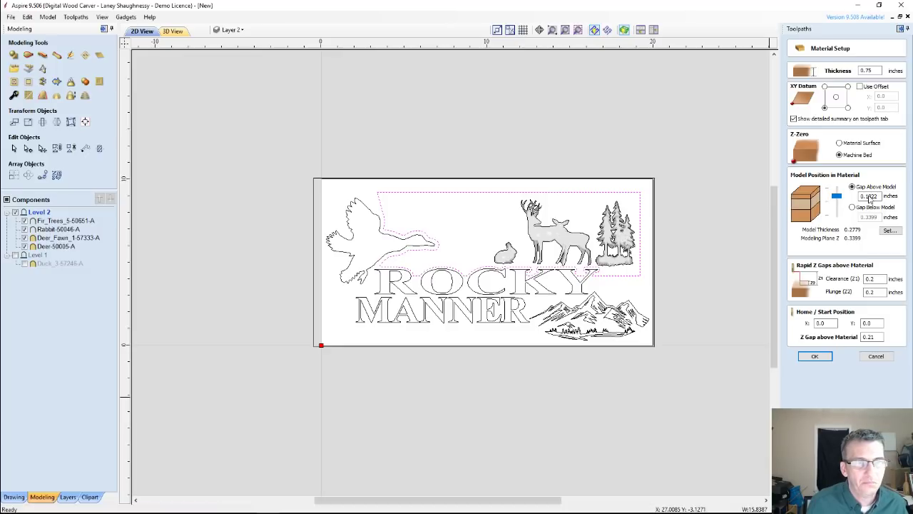
{"action": "double_click", "coordinate": [872, 196]}
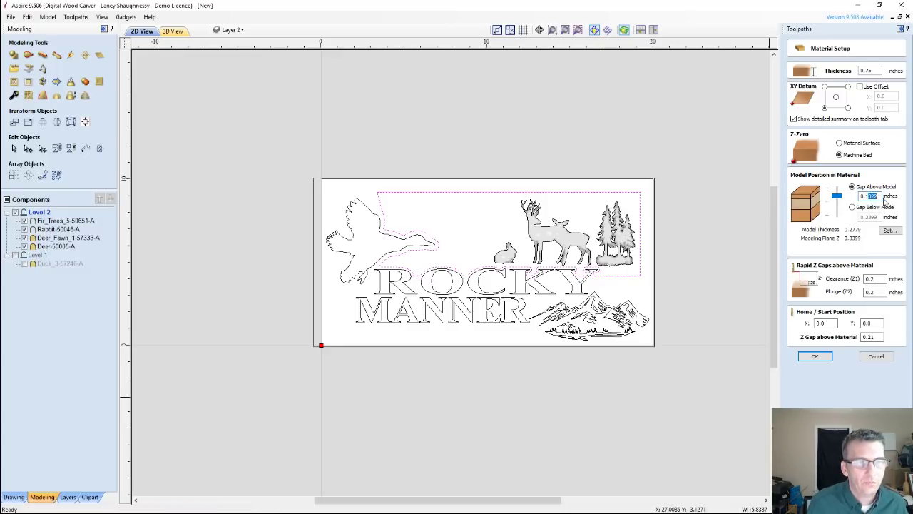
{"action": "type", "text": "0.1"}
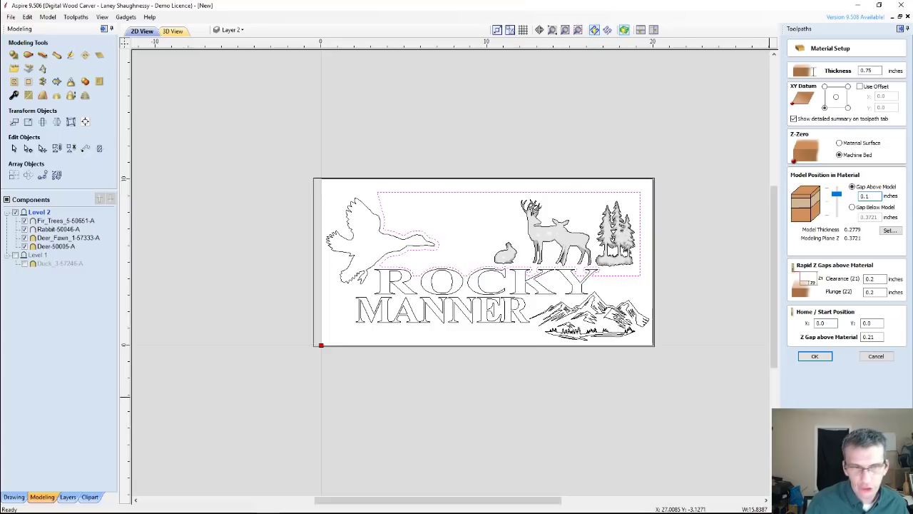
{"action": "type", "text": "5"}
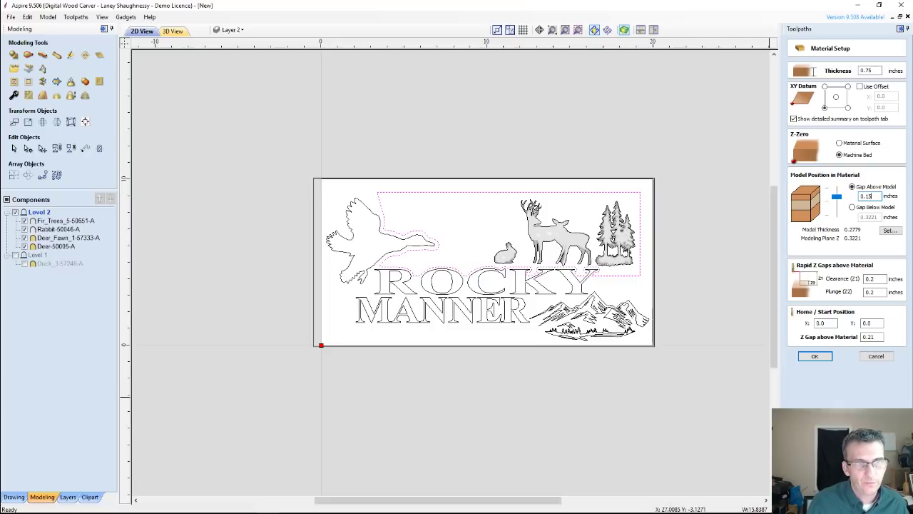
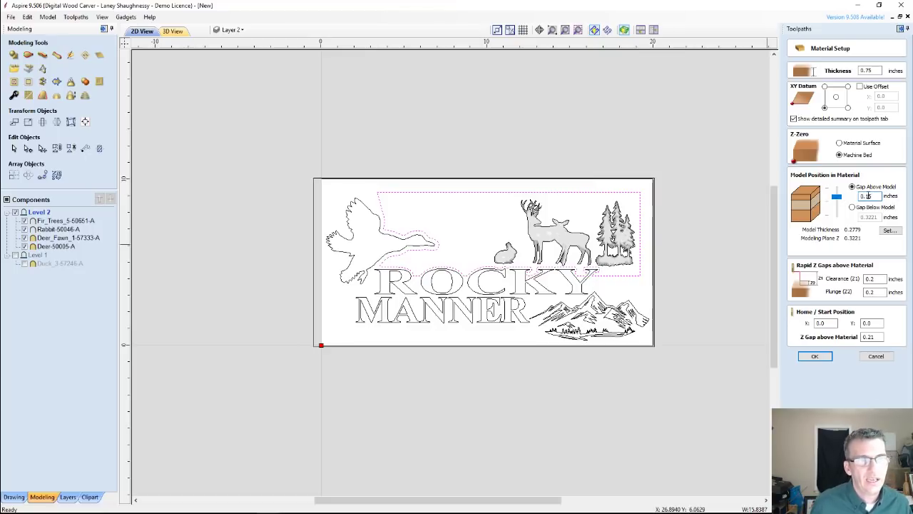
{"action": "type", "text": "2"}
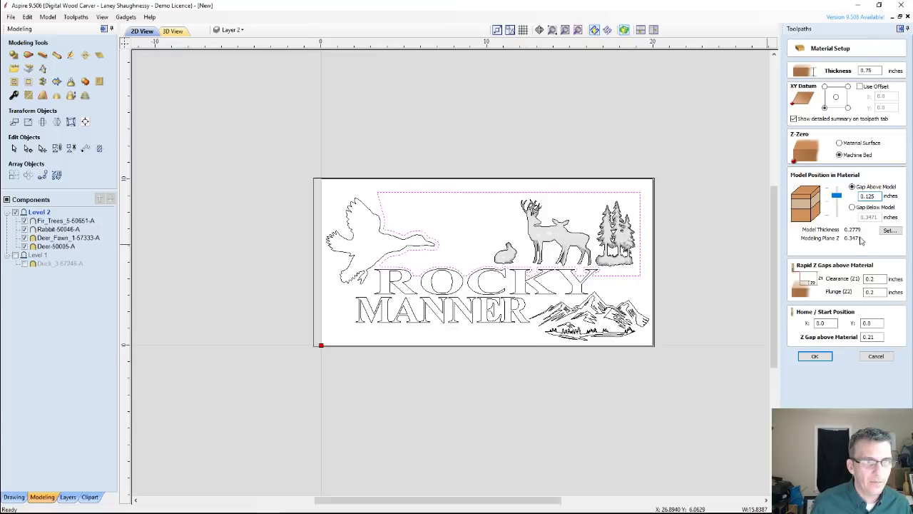
{"action": "left_click", "coordinate": [826, 358]}
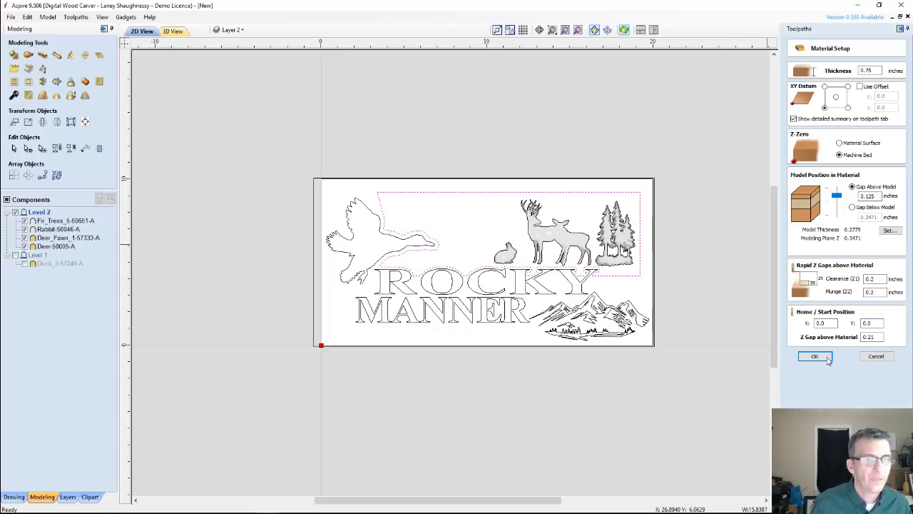
{"action": "left_click", "coordinate": [826, 358]}
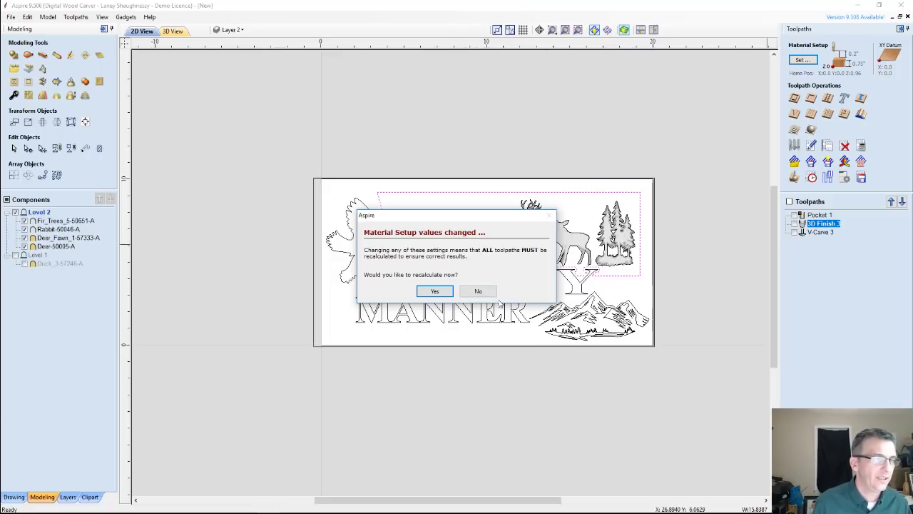
{"action": "left_click", "coordinate": [478, 291]}
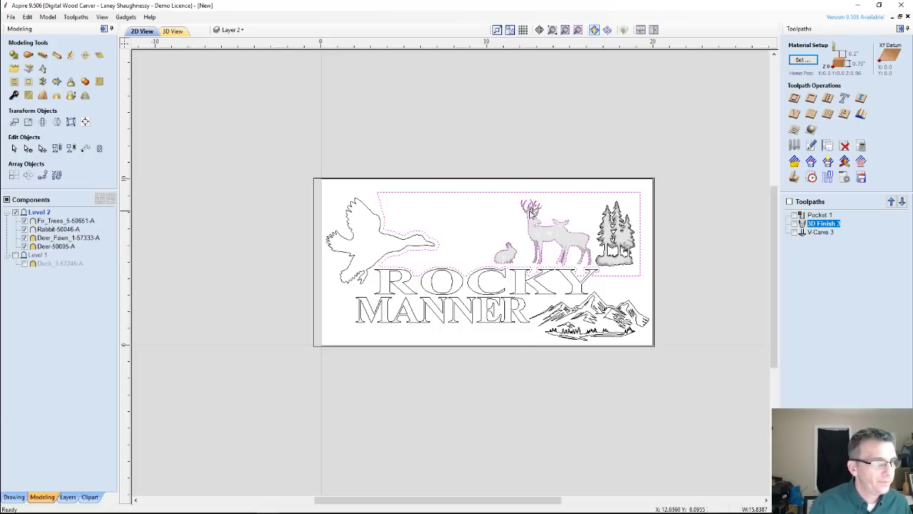
Step: Add the vector outlines of the deer, fawn, rabbit and fir trees to the selected pocket outline, leaving the components themselves unselected
{"action": "left_click_drag", "start_coordinate": [511, 190], "coordinate": [641, 277]}
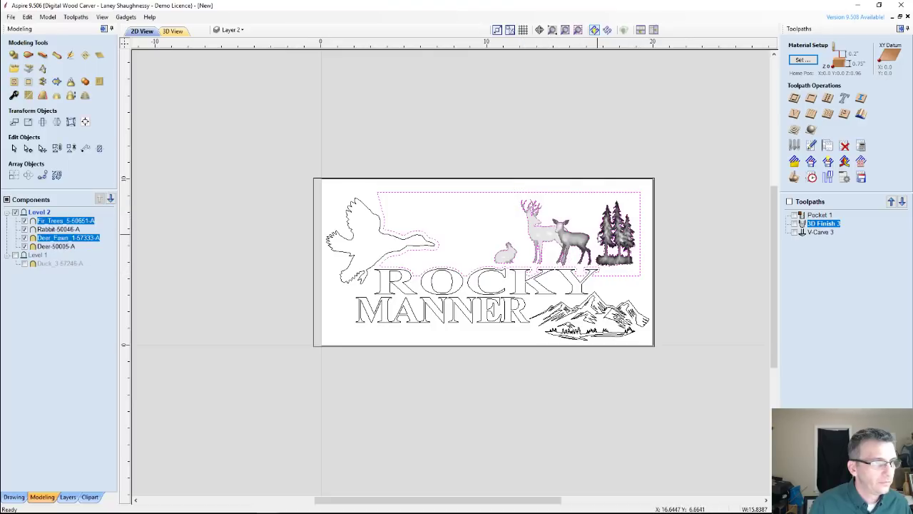
{"action": "left_click", "coordinate": [609, 237], "text": "shift"}
{"action": "left_click", "coordinate": [575, 246], "text": "shift"}
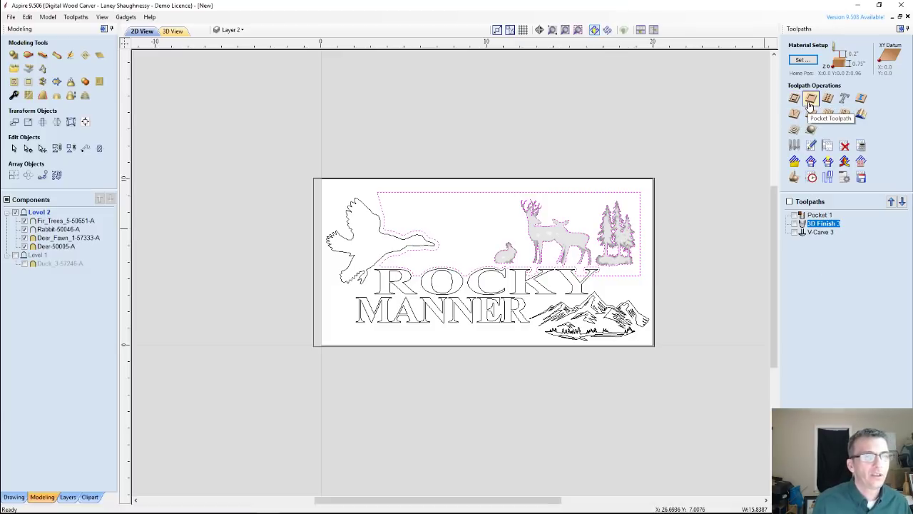
{"action": "left_click", "coordinate": [809, 103]}
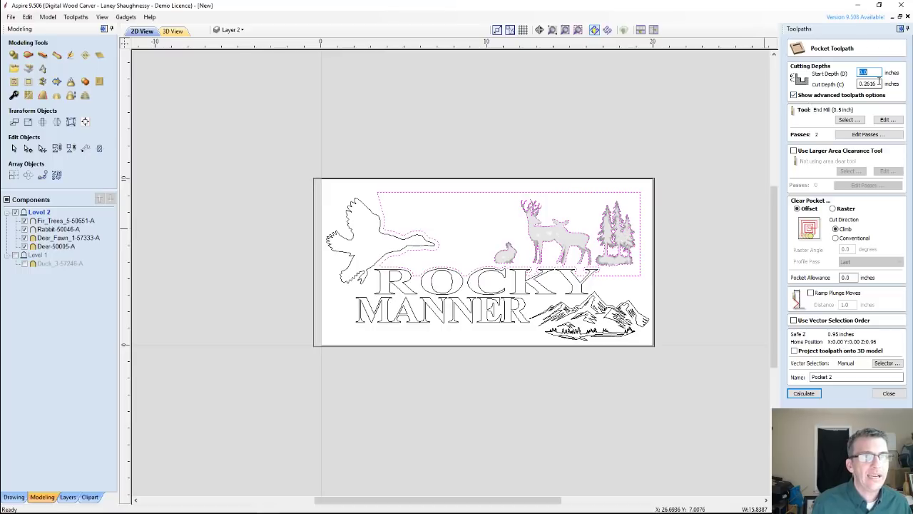
{"action": "key", "text": "Tab"}
{"action": "type", "text": "."}
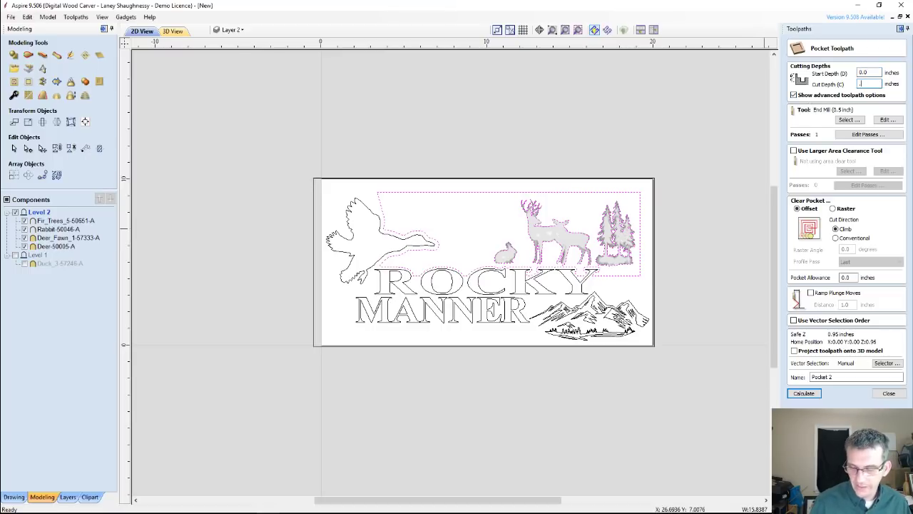
{"action": "type", "text": "75"}
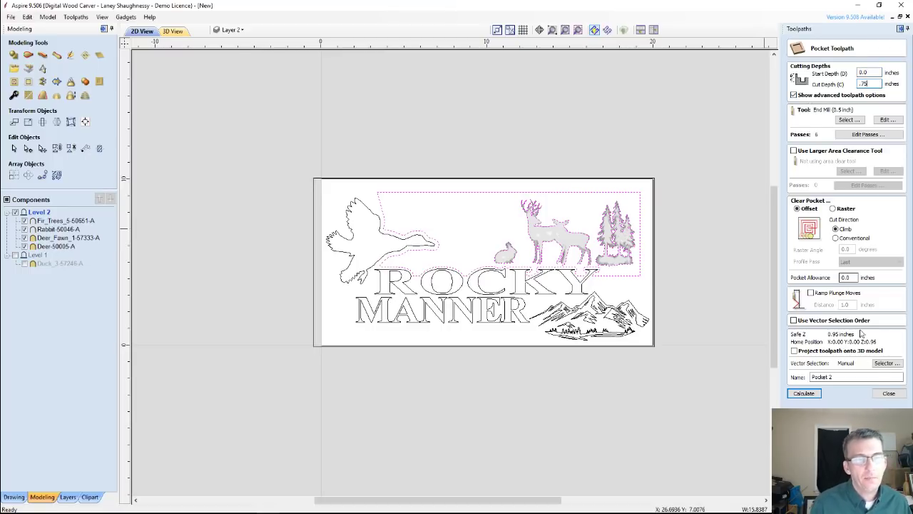
{"action": "left_click", "coordinate": [888, 393]}
Step: Calculate a 0.4029-inch-deep pocket around the animals and trees with the 0.125 inch End Mill, using the modeling plane Z, and preview its cut
{"action": "left_click", "coordinate": [800, 60]}
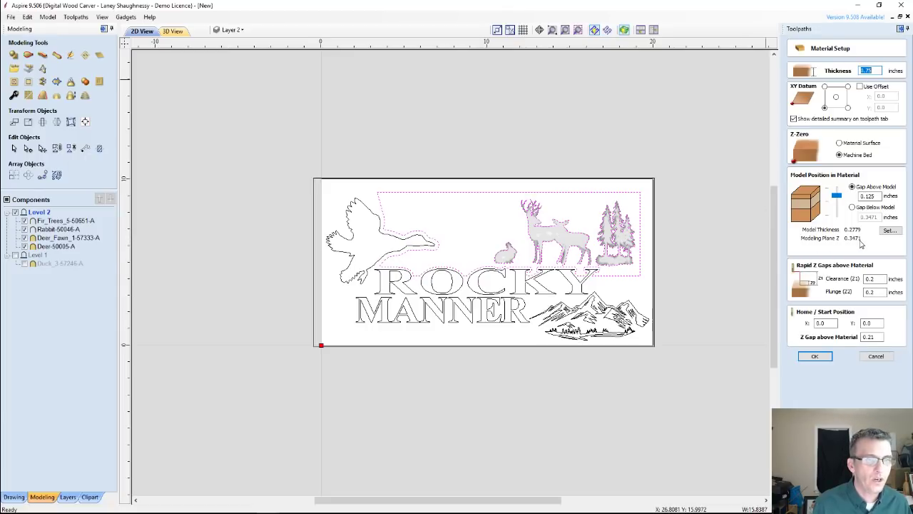
{"action": "left_click", "coordinate": [876, 358]}
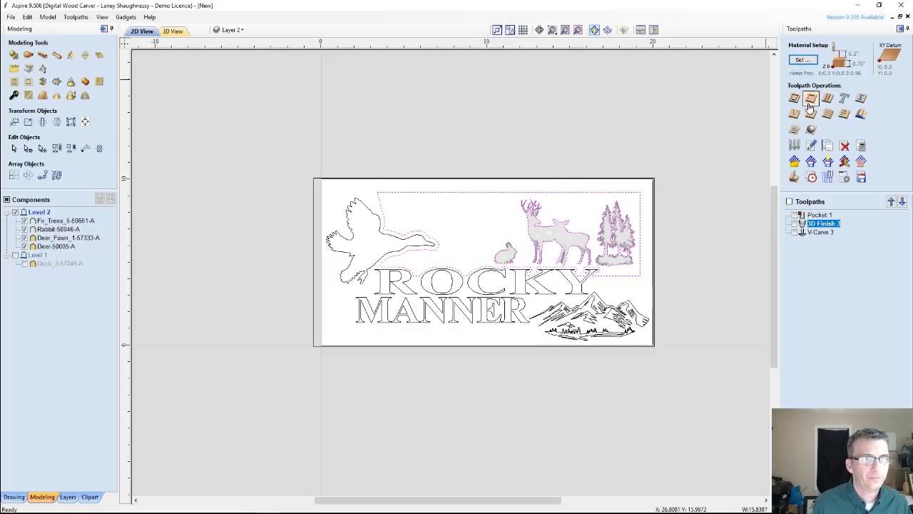
{"action": "left_click", "coordinate": [810, 100]}
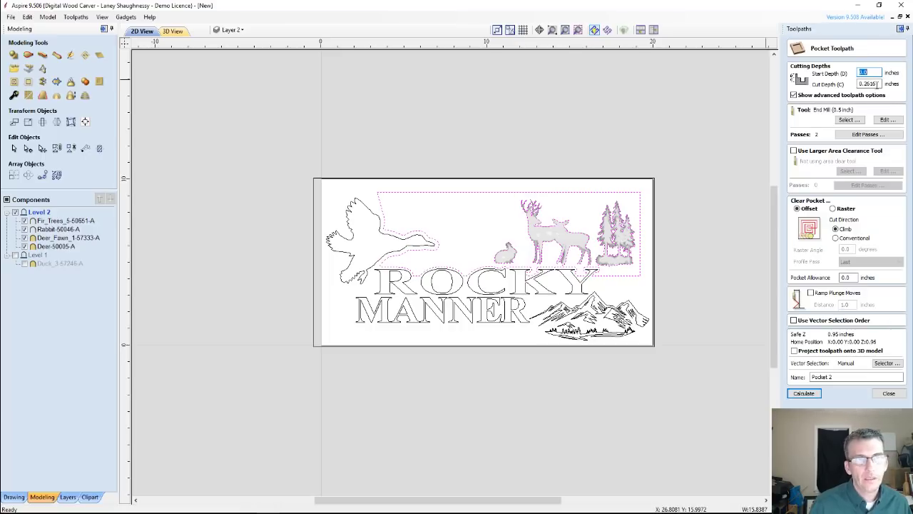
{"action": "key", "text": "Tab"}
{"action": "type", "text": "."}
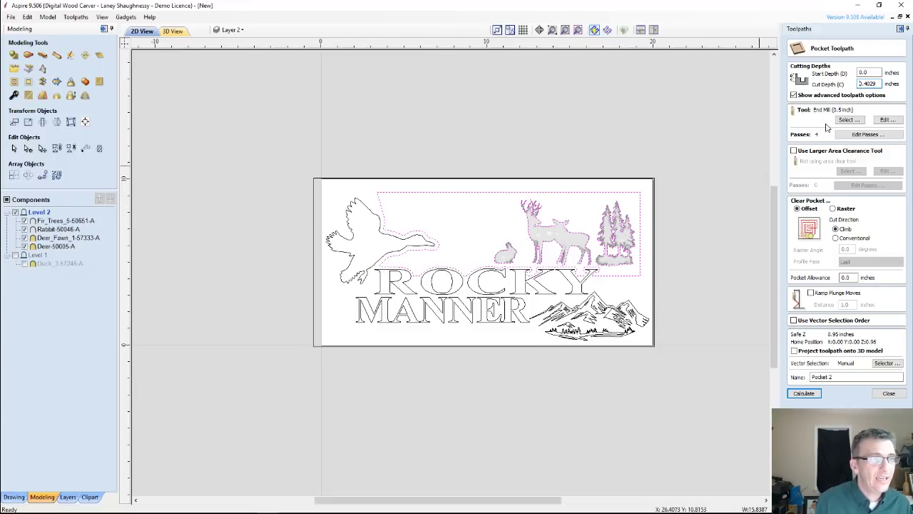
{"action": "left_click", "coordinate": [849, 119]}
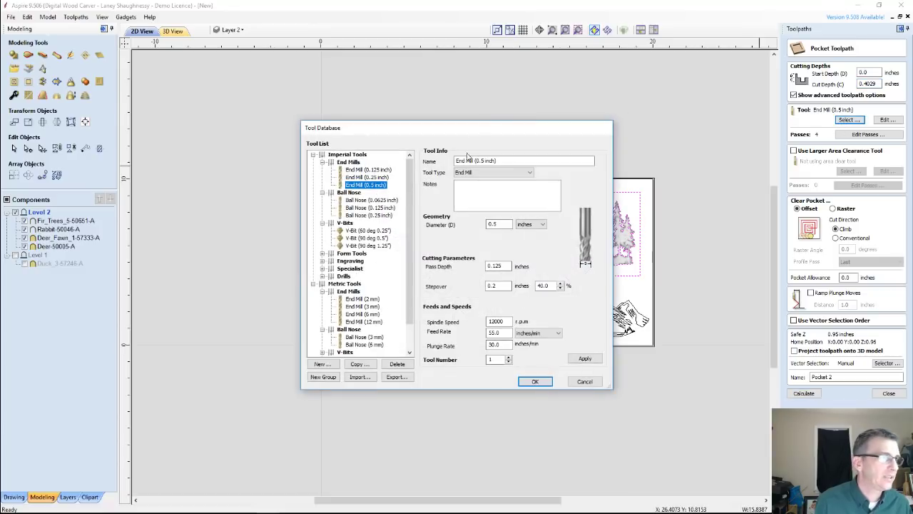
{"action": "left_click", "coordinate": [368, 169]}
{"action": "left_click", "coordinate": [535, 382]}
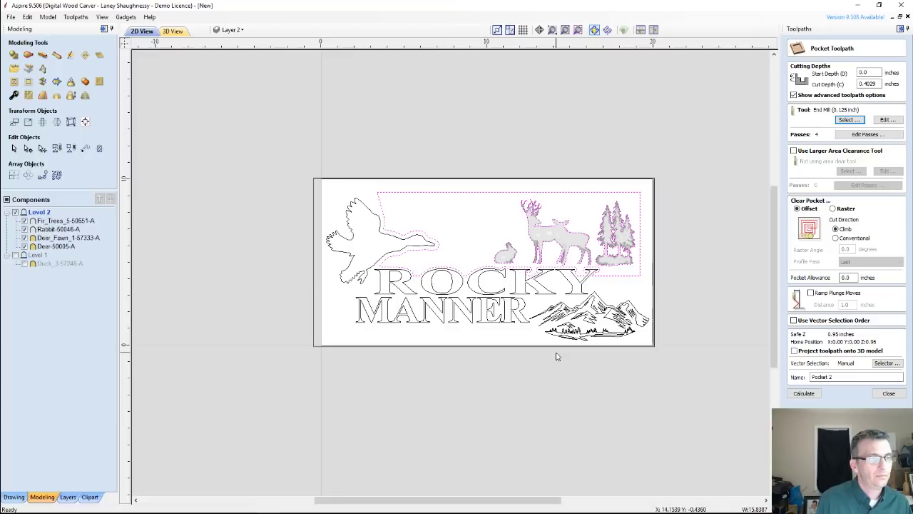
{"action": "left_click", "coordinate": [804, 394]}
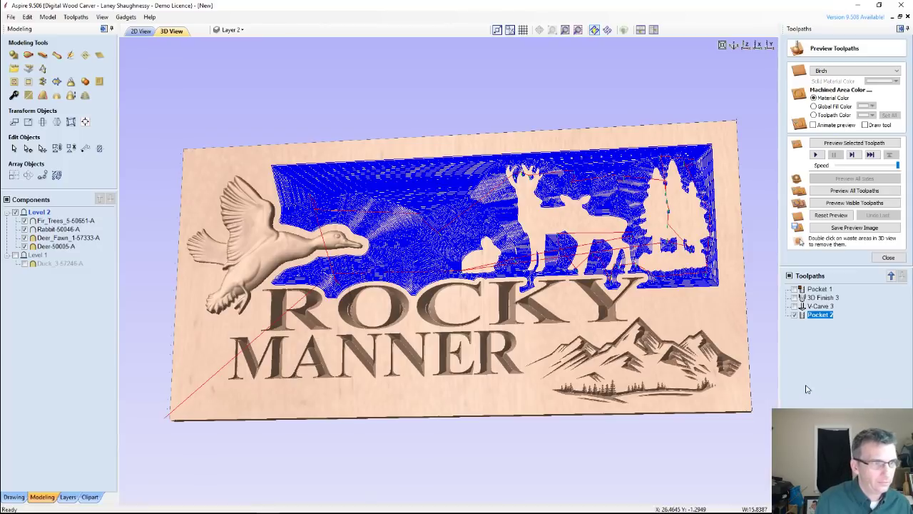
{"action": "left_click", "coordinate": [841, 145]}
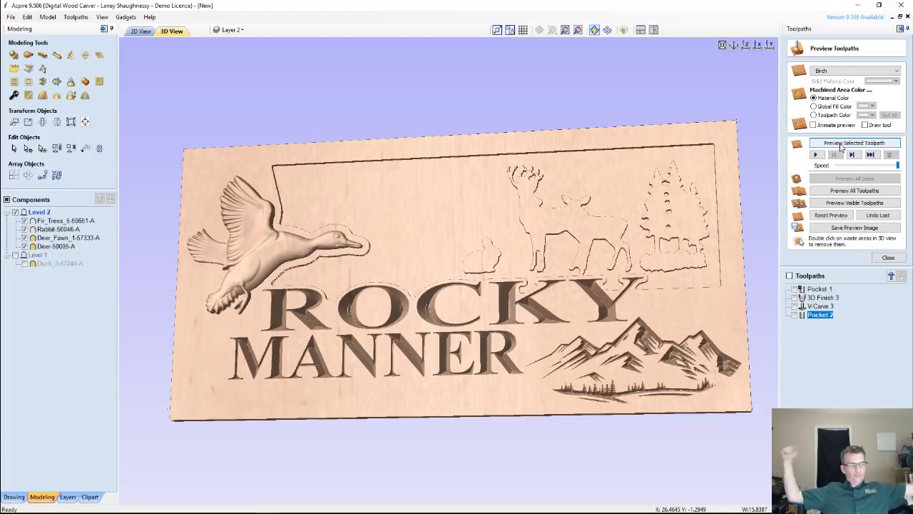
Step: Check the new pocket's cutting depths and the model position in the material setup
{"action": "double_click", "coordinate": [817, 318]}
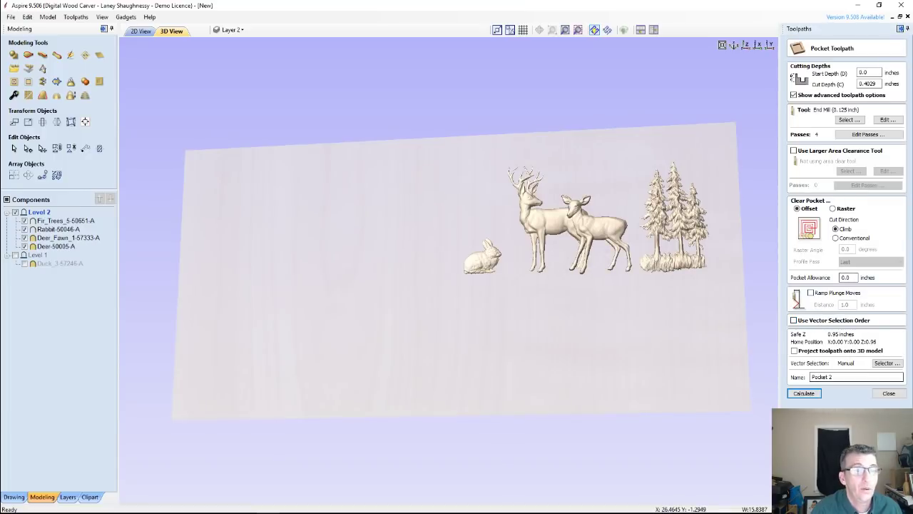
{"action": "left_click", "coordinate": [889, 393]}
{"action": "left_click", "coordinate": [799, 60]}
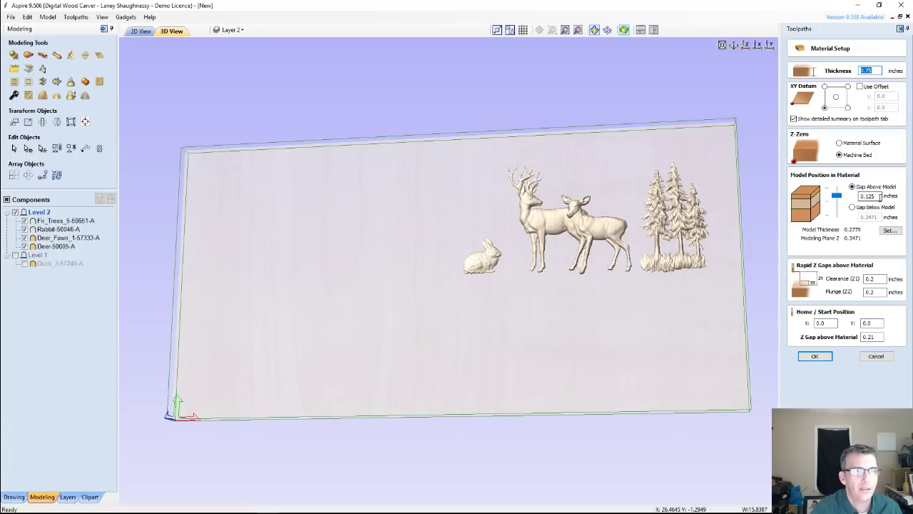
{"action": "left_click_drag", "start_coordinate": [878, 196], "coordinate": [862, 196]}
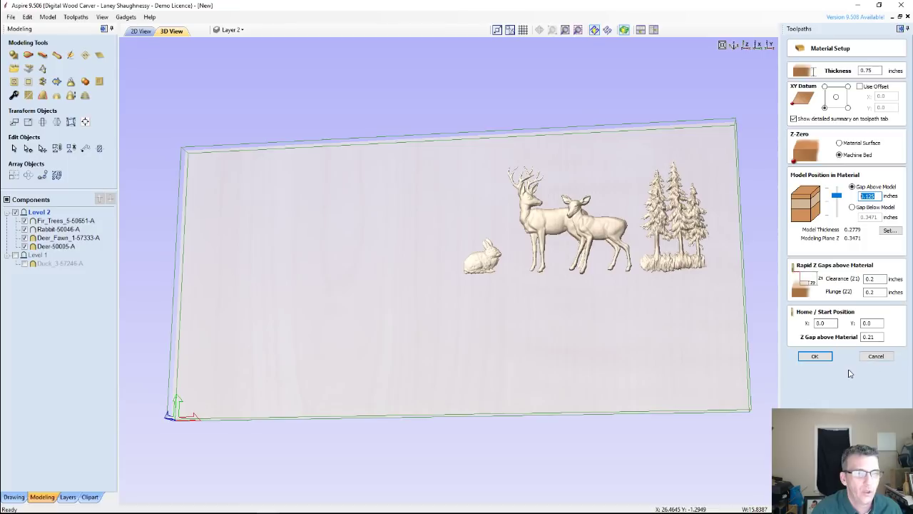
{"action": "left_click", "coordinate": [816, 356]}
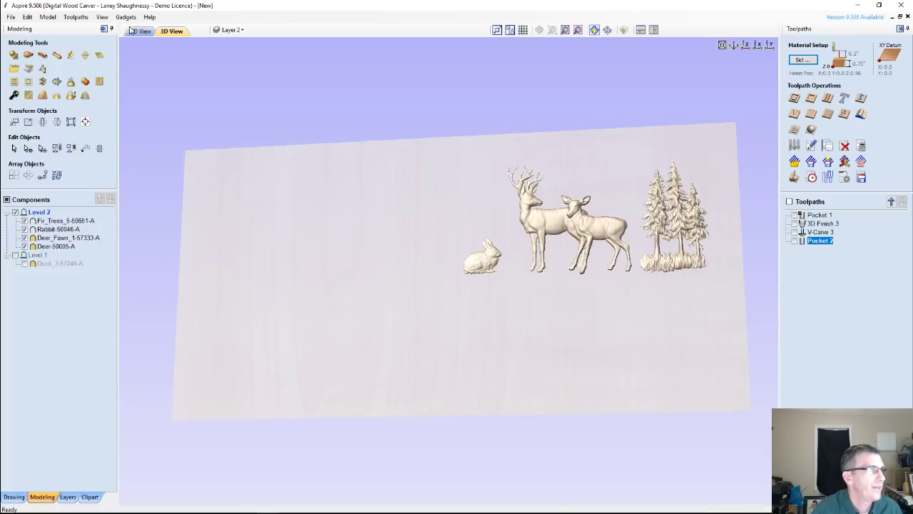
Step: Compare the model with the previewed board and check the tool, depth and time summary of the Pocket 2 toolpath
{"action": "key", "text": "F2"}
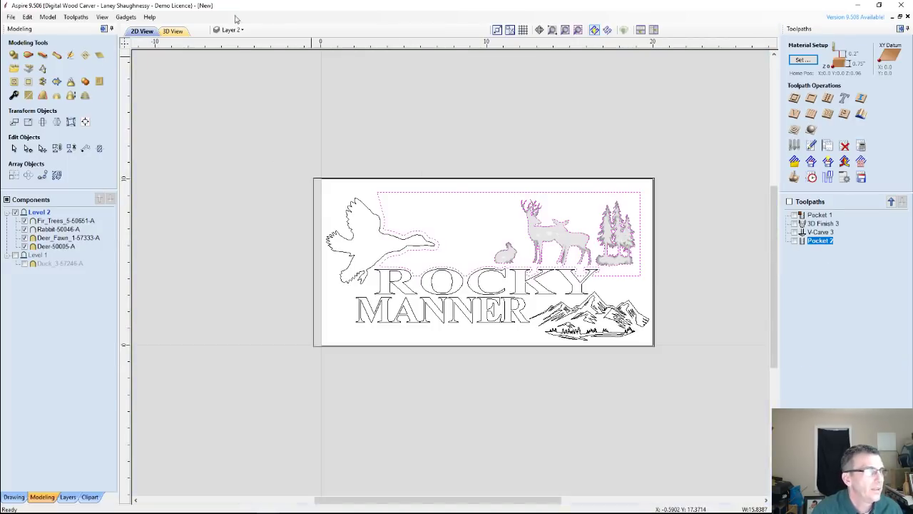
{"action": "left_click", "coordinate": [173, 31]}
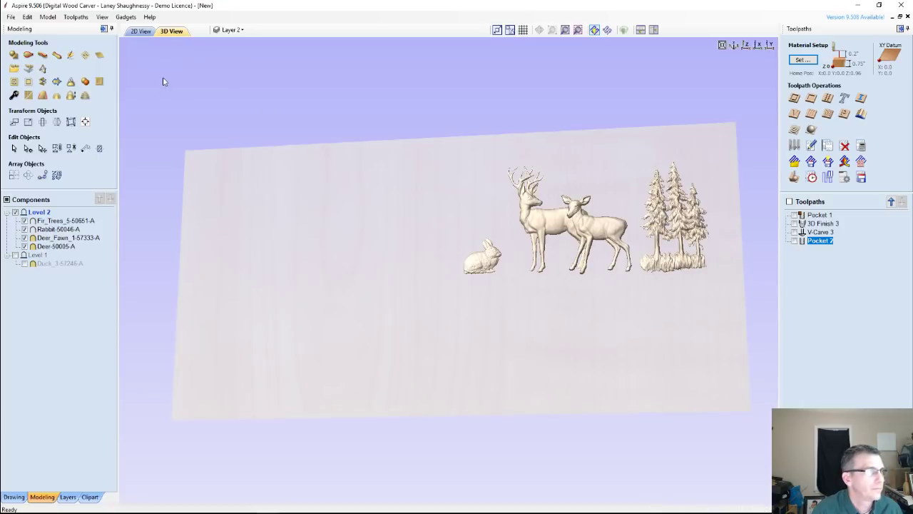
{"action": "left_click", "coordinate": [793, 177]}
{"action": "left_click_drag", "start_coordinate": [519, 402], "coordinate": [640, 349]}
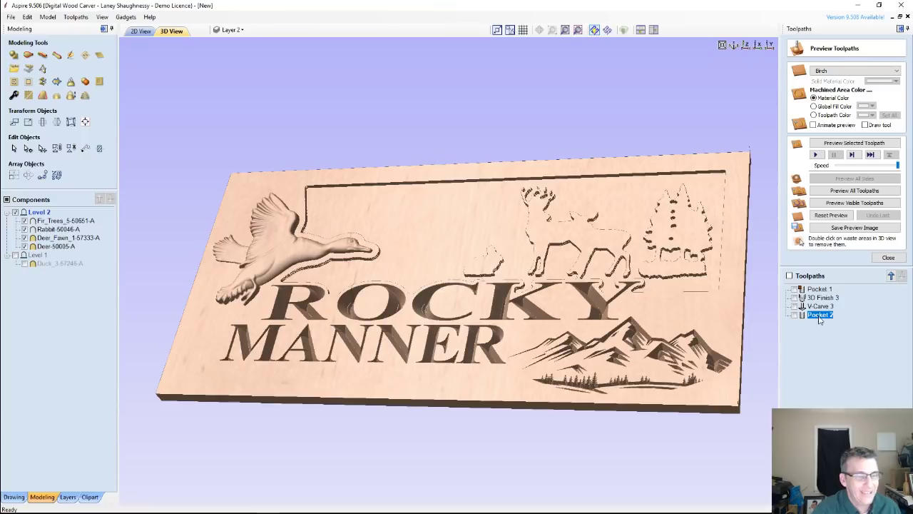
{"action": "mouse_move", "coordinate": [820, 320]}
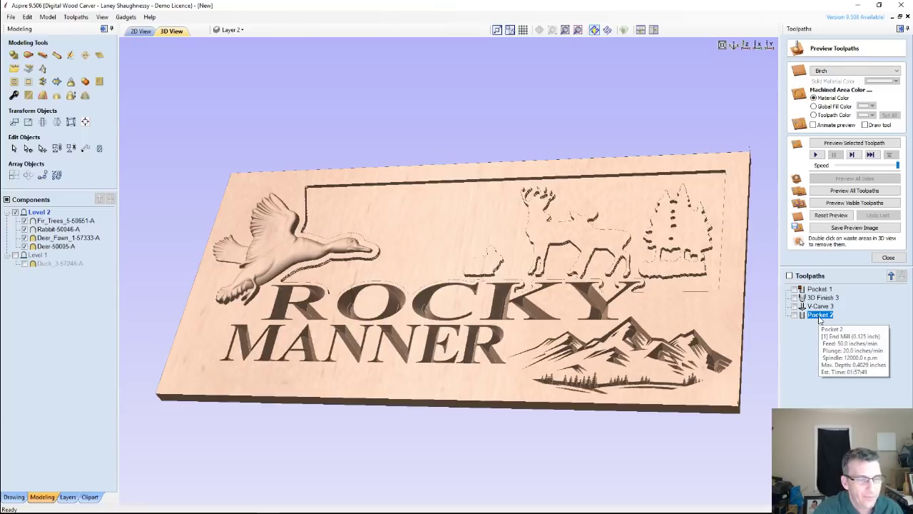
Step: Calculate a 3D finish toolpath for the animals and trees with the tapered ball nose, limited to the model boundary with a 0.04 inch offset
{"action": "left_click", "coordinate": [889, 257]}
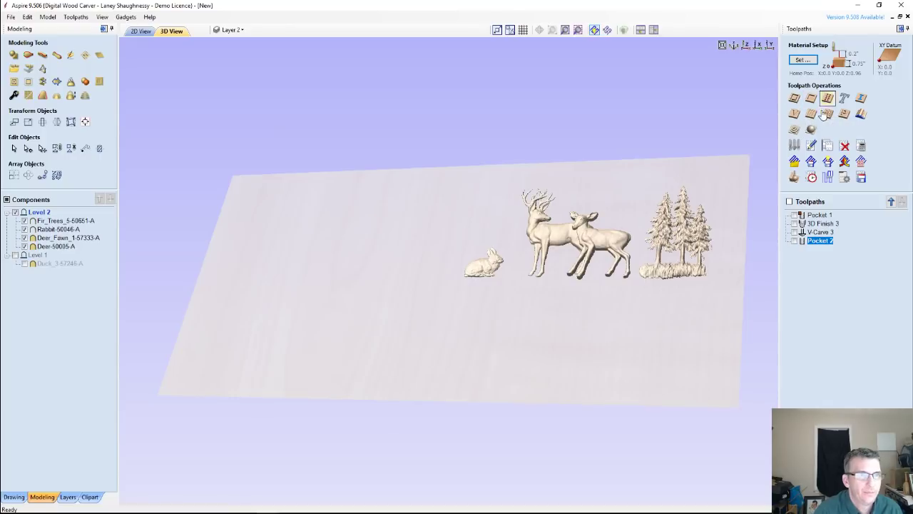
{"action": "left_click", "coordinate": [812, 128]}
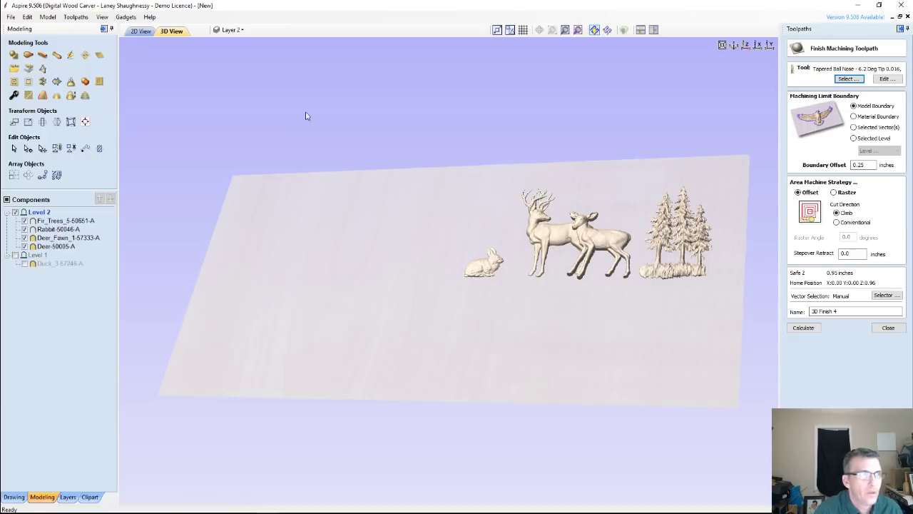
{"action": "left_click", "coordinate": [141, 31]}
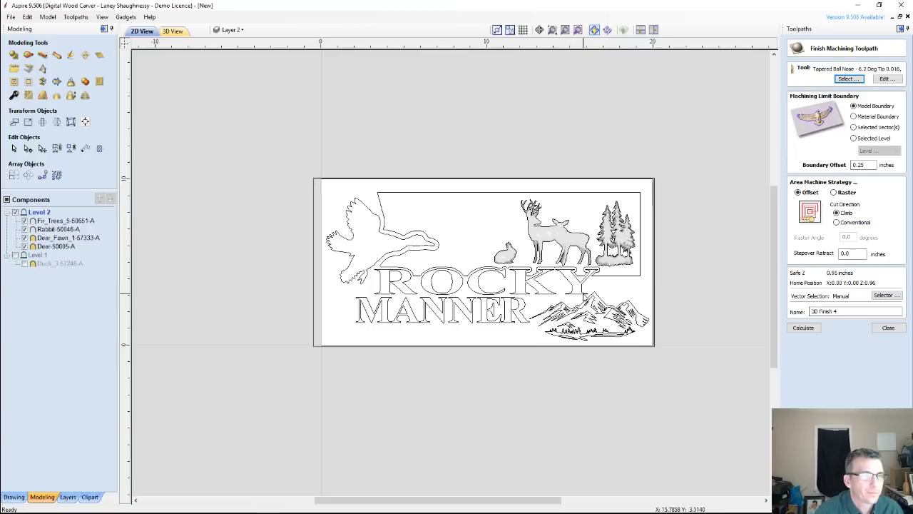
{"action": "left_click", "coordinate": [861, 165]}
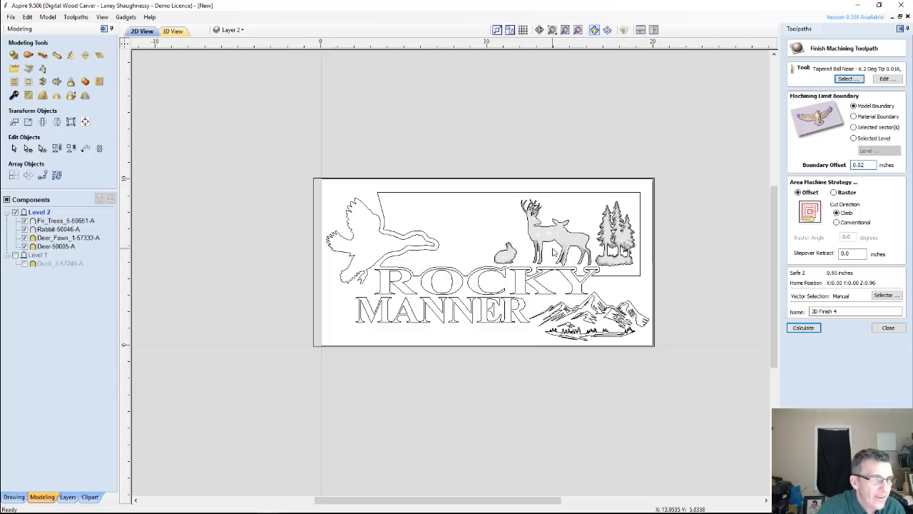
{"action": "scroll", "coordinate": [549, 266], "scroll_direction": "up", "scroll_amount": 5}
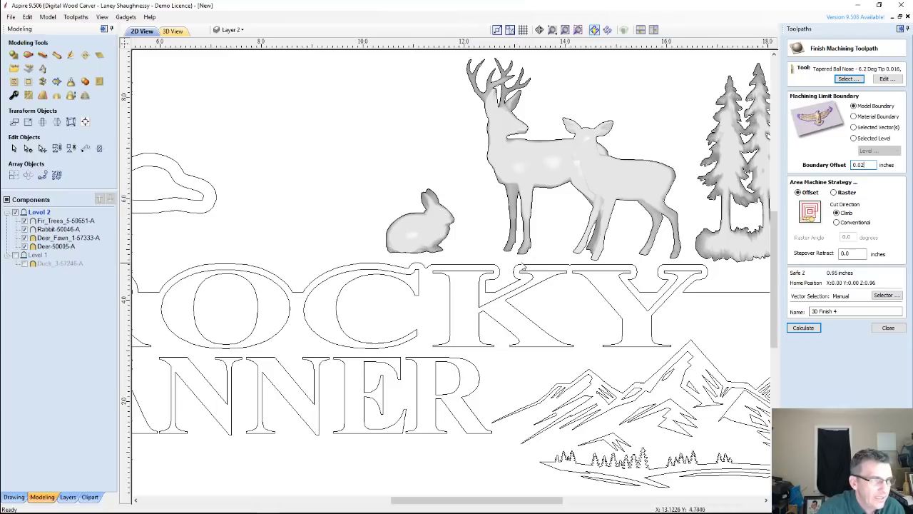
{"action": "double_click", "coordinate": [860, 165]}
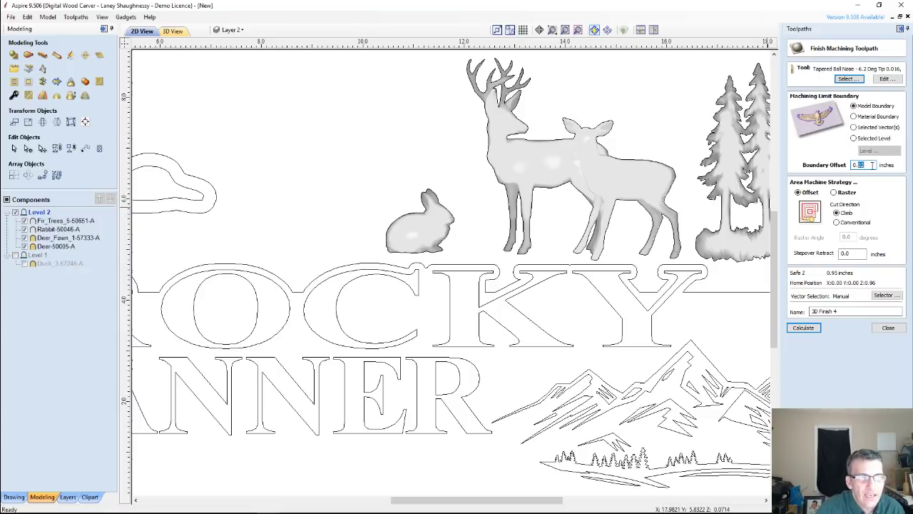
{"action": "type", "text": "0.0"}
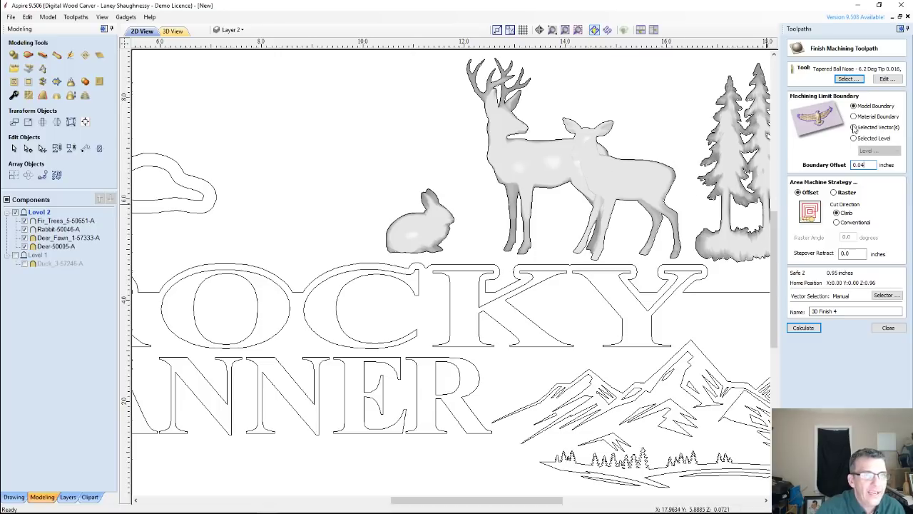
{"action": "left_click", "coordinate": [805, 328]}
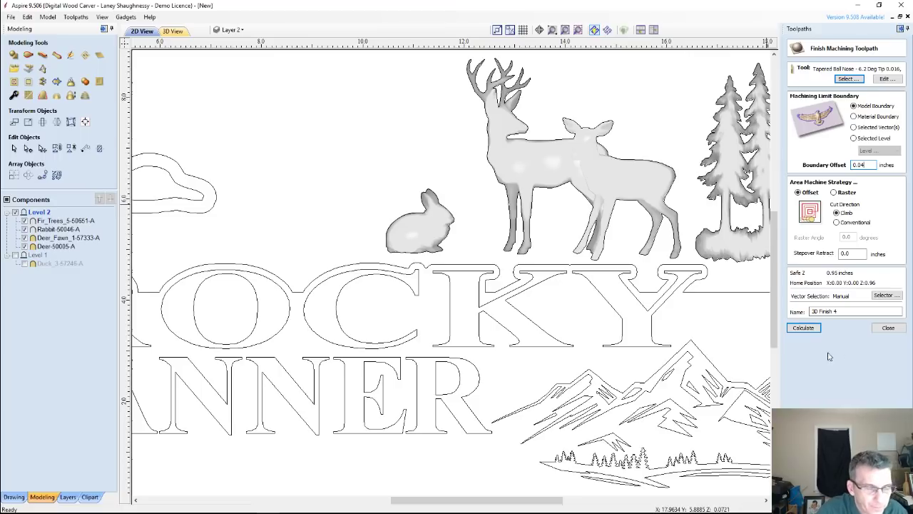
{"action": "left_click", "coordinate": [804, 328]}
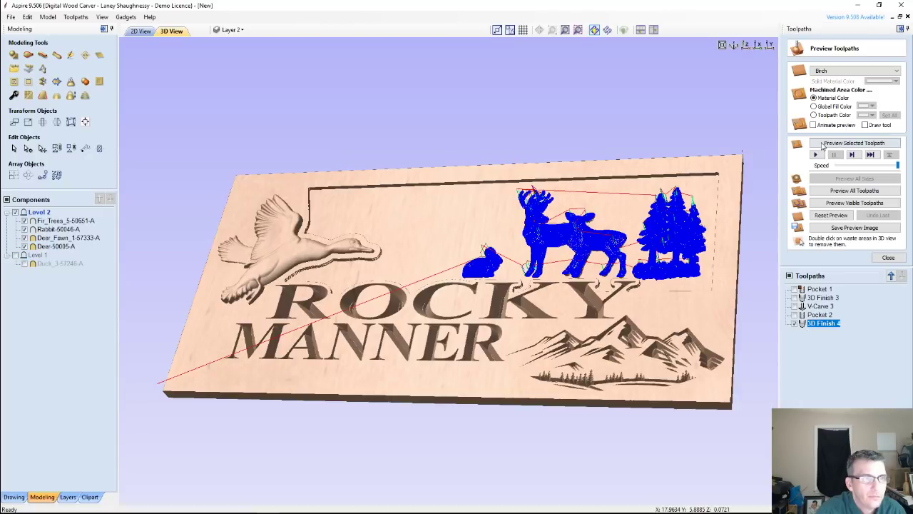
Step: Preview the 3D Finish 4 cut and examine the carved deer, rabbit and trees from several angles
{"action": "left_click", "coordinate": [847, 144]}
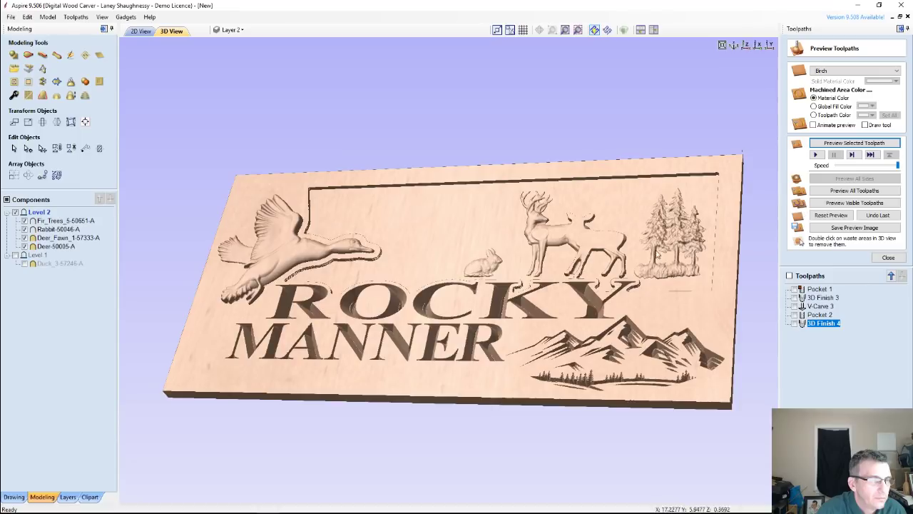
{"action": "scroll", "coordinate": [585, 250], "scroll_direction": "up", "scroll_amount": 2}
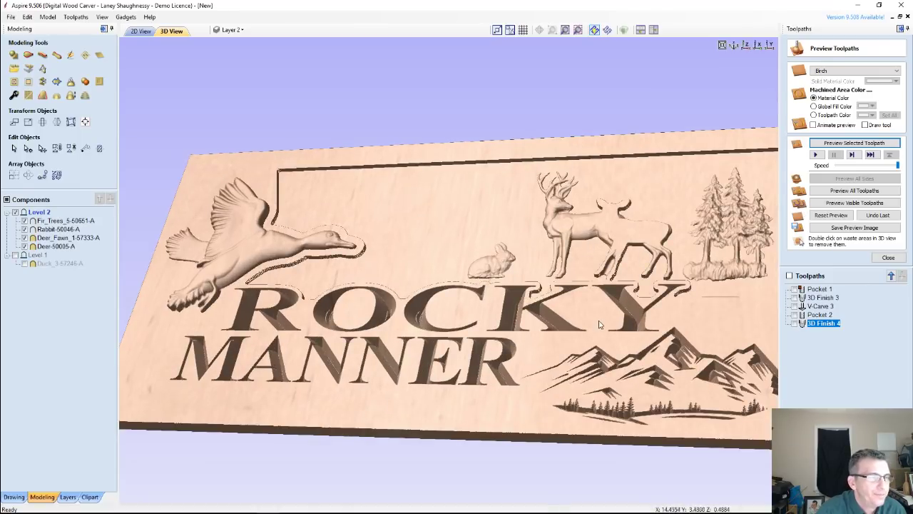
{"action": "left_click_drag", "start_coordinate": [580, 329], "coordinate": [575, 320]}
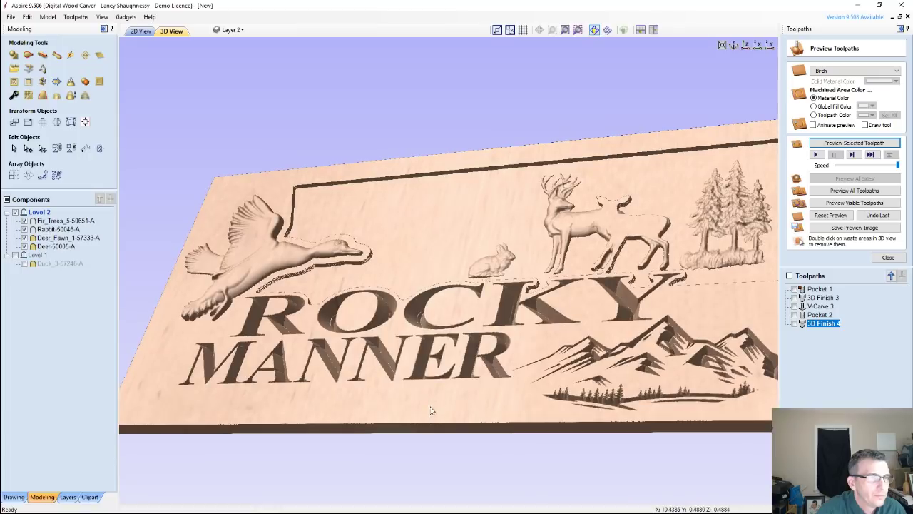
{"action": "left_click_drag", "start_coordinate": [441, 392], "coordinate": [585, 201]}
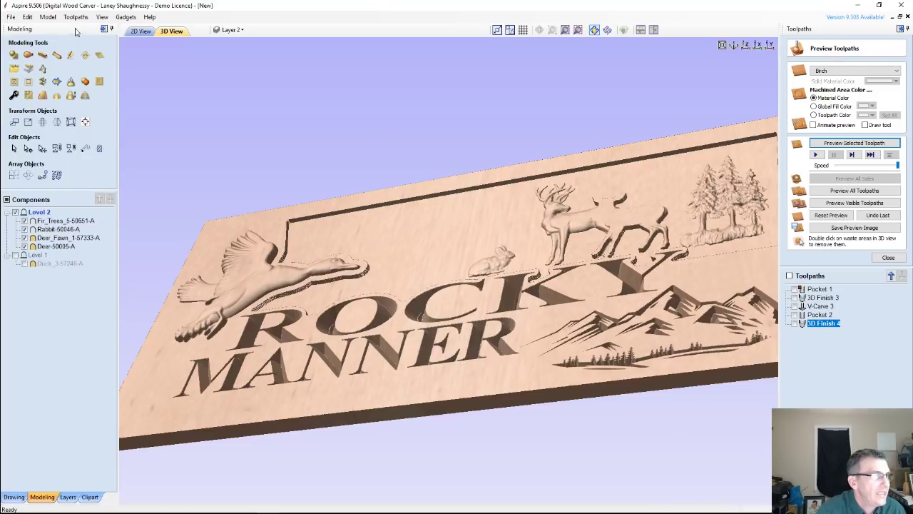
Step: Check which vectors Pocket 1 and Pocket 2 use, and review the Pocket 2 toolpath settings
{"action": "left_click", "coordinate": [140, 31]}
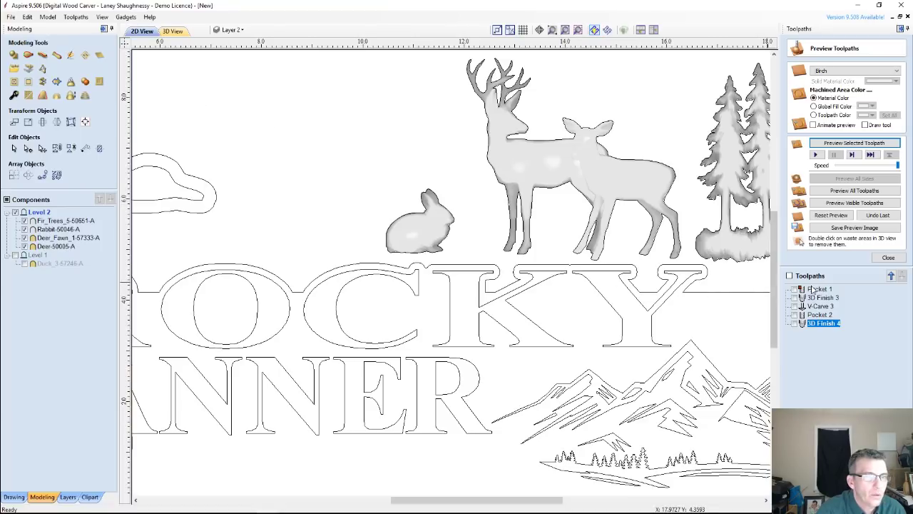
{"action": "left_click", "coordinate": [819, 289]}
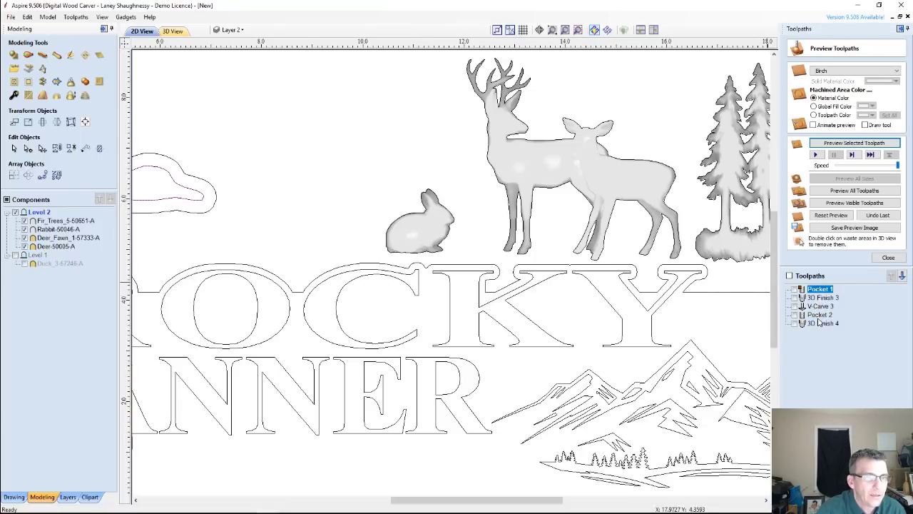
{"action": "left_click", "coordinate": [819, 315]}
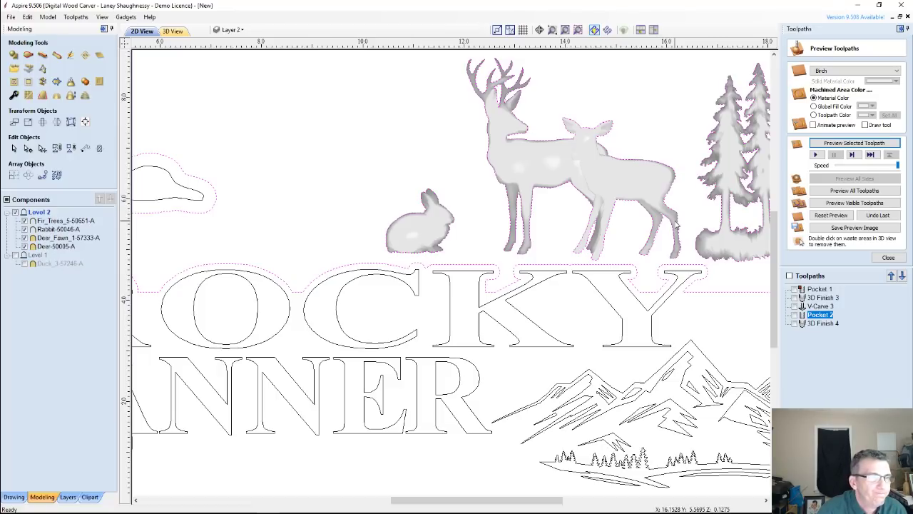
{"action": "double_click", "coordinate": [829, 317]}
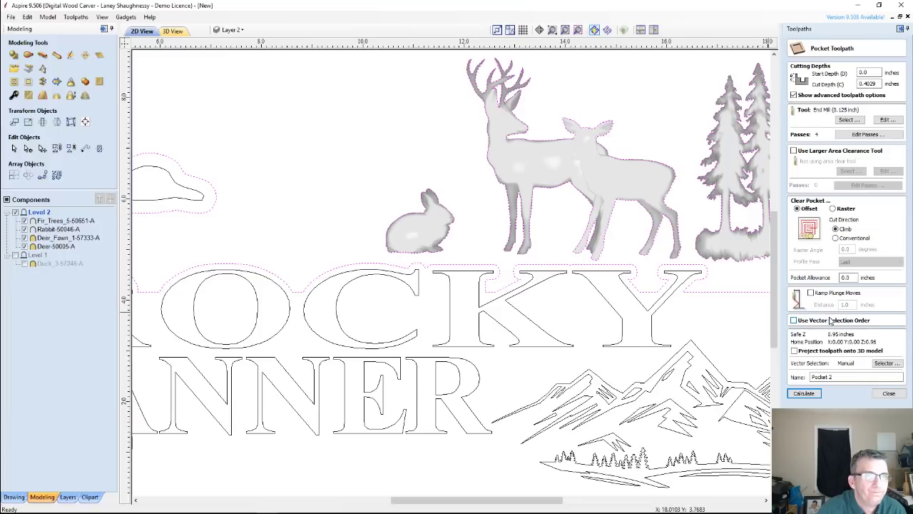
{"action": "left_click", "coordinate": [885, 396]}
Step: Reopen 3D Finish 4, look over its model in 3D, and recalculate it with the 0.04 inch boundary offset
{"action": "left_click", "coordinate": [820, 243]}
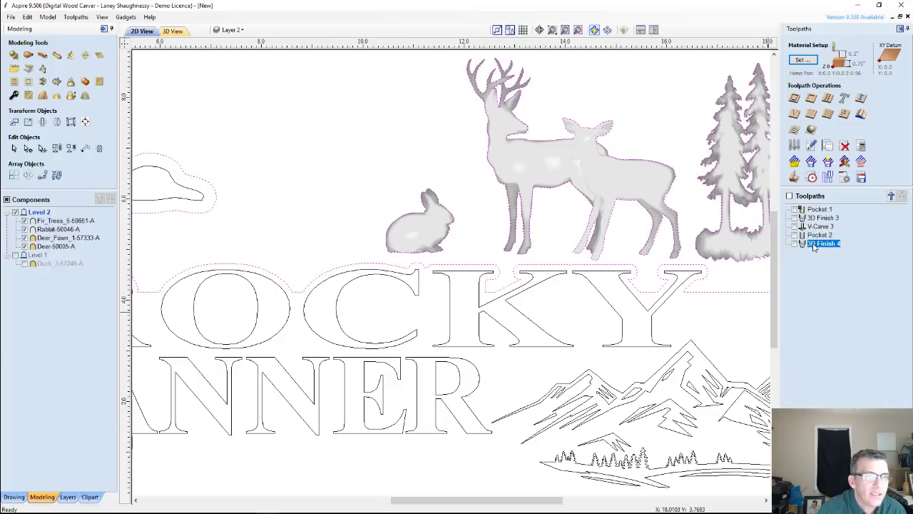
{"action": "double_click", "coordinate": [819, 243]}
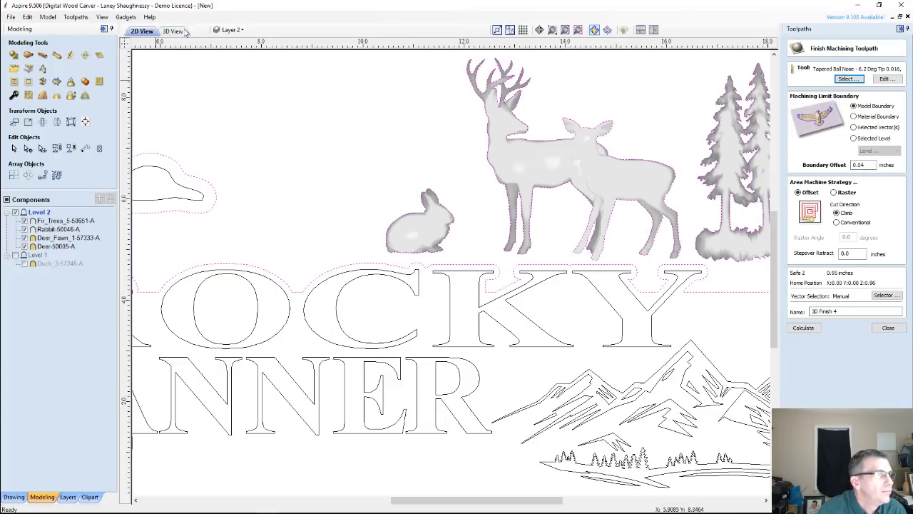
{"action": "left_click", "coordinate": [180, 31]}
{"action": "left_click_drag", "start_coordinate": [440, 369], "coordinate": [841, 246]}
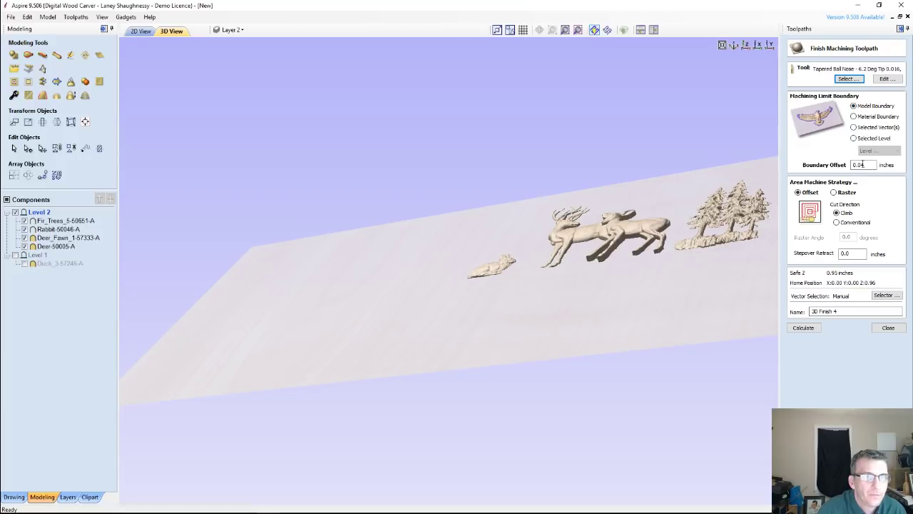
{"action": "left_click", "coordinate": [803, 328]}
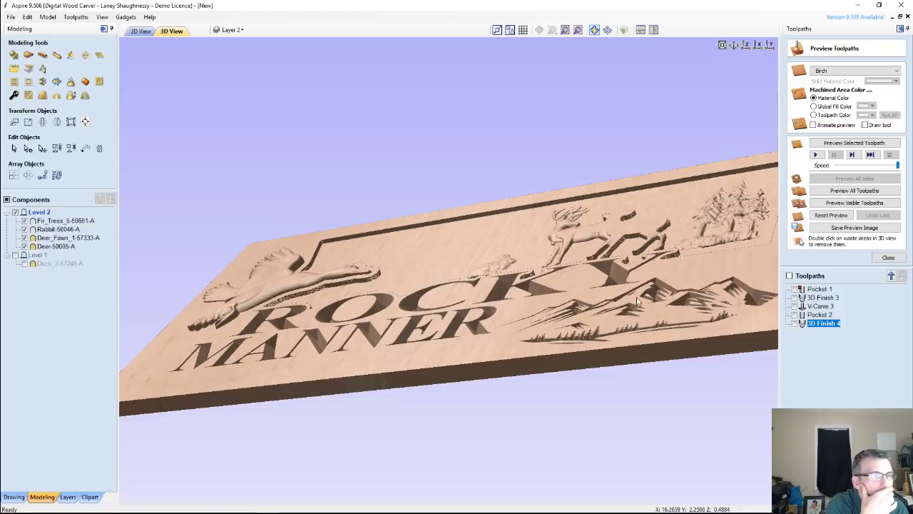
Step: Examine the previewed board from low and close angles around the deer and fawn
{"action": "left_click_drag", "start_coordinate": [470, 328], "coordinate": [430, 314]}
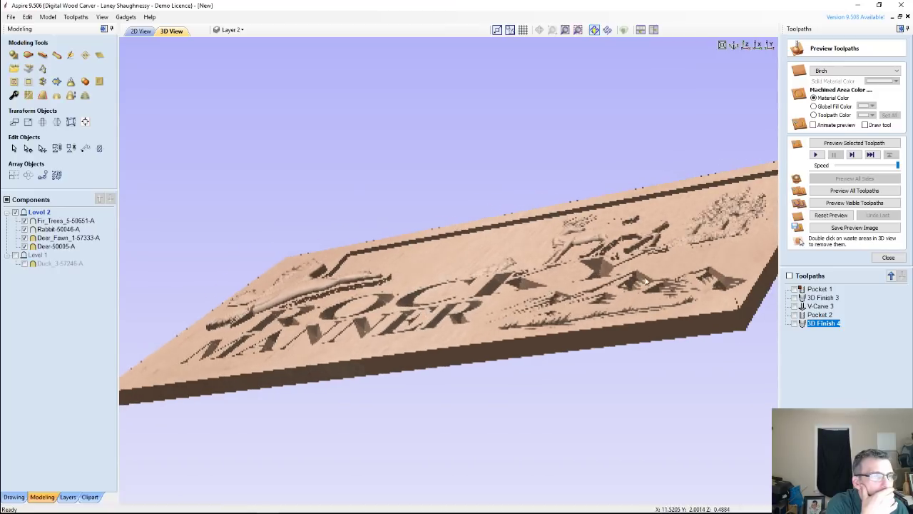
{"action": "left_click_drag", "start_coordinate": [646, 282], "coordinate": [648, 312]}
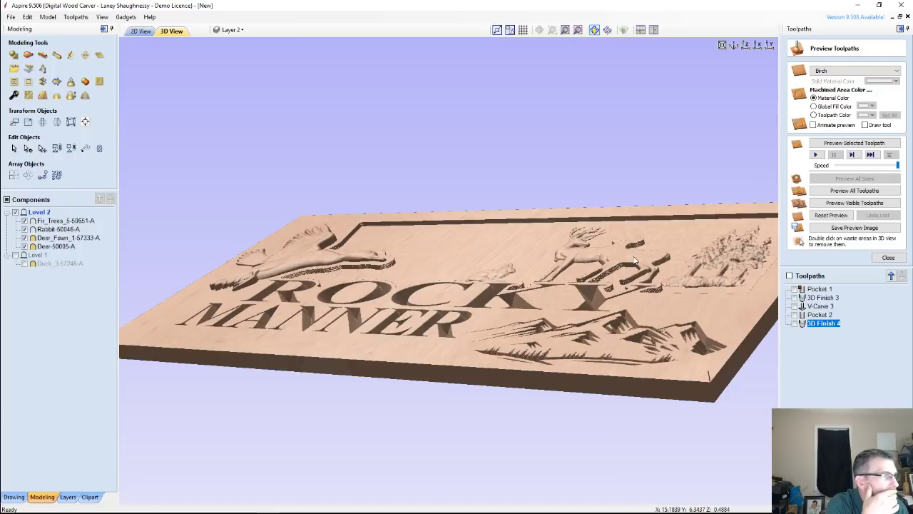
{"action": "left_click_drag", "start_coordinate": [633, 261], "coordinate": [640, 301]}
{"action": "scroll", "coordinate": [640, 300], "scroll_direction": "up", "scroll_amount": 2}
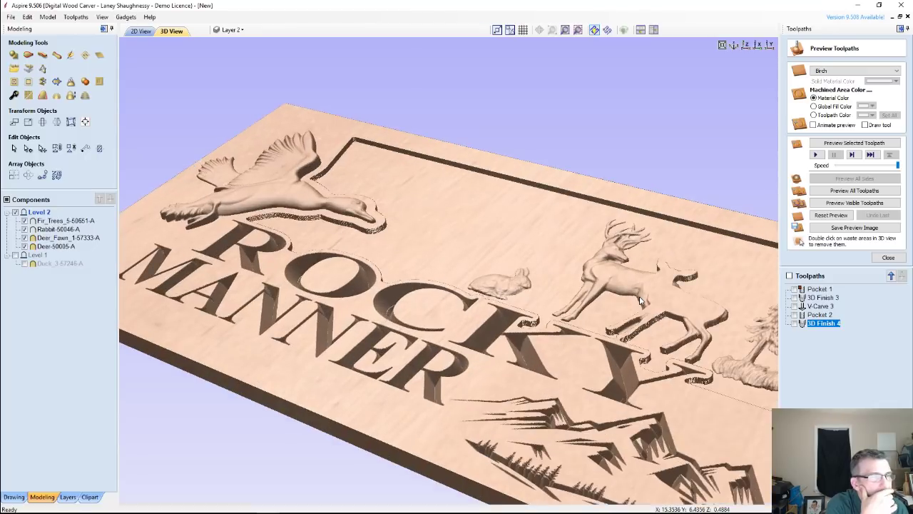
{"action": "scroll", "coordinate": [640, 301], "scroll_direction": "up", "scroll_amount": 2}
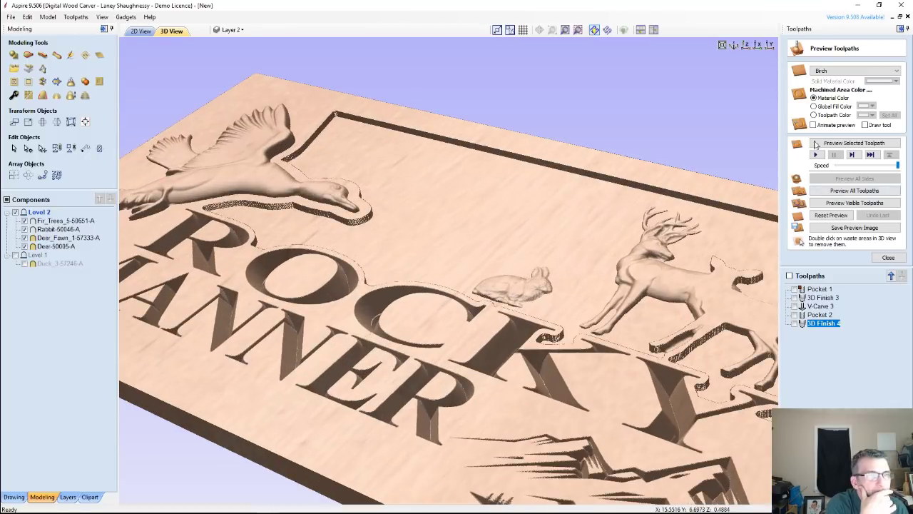
Step: Reset the toolpath preview and simulate Pocket 2 alone on the blank board
{"action": "left_click", "coordinate": [826, 216]}
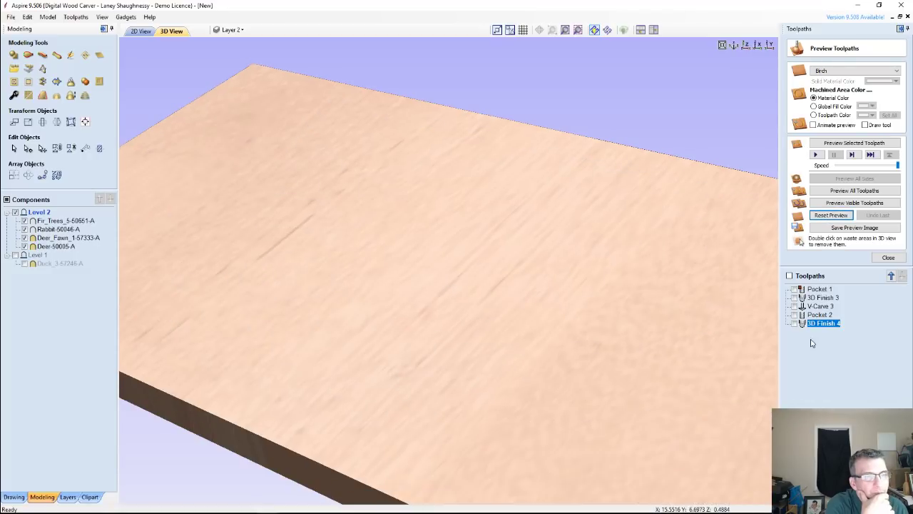
{"action": "left_click", "coordinate": [813, 315]}
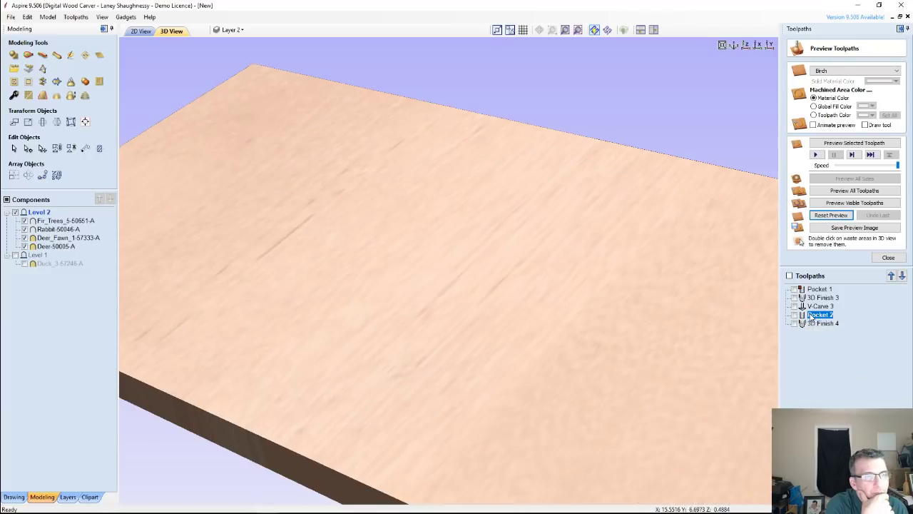
{"action": "left_click", "coordinate": [794, 314]}
{"action": "mouse_move", "coordinate": [572, 252]}
{"action": "left_mouse_down"}
{"action": "mouse_move", "coordinate": [576, 339]}
{"action": "mouse_move", "coordinate": [621, 359]}
{"action": "mouse_move", "coordinate": [752, 312]}
{"action": "left_mouse_up"}
{"action": "scroll", "coordinate": [621, 359], "scroll_direction": "up", "scroll_amount": 2}
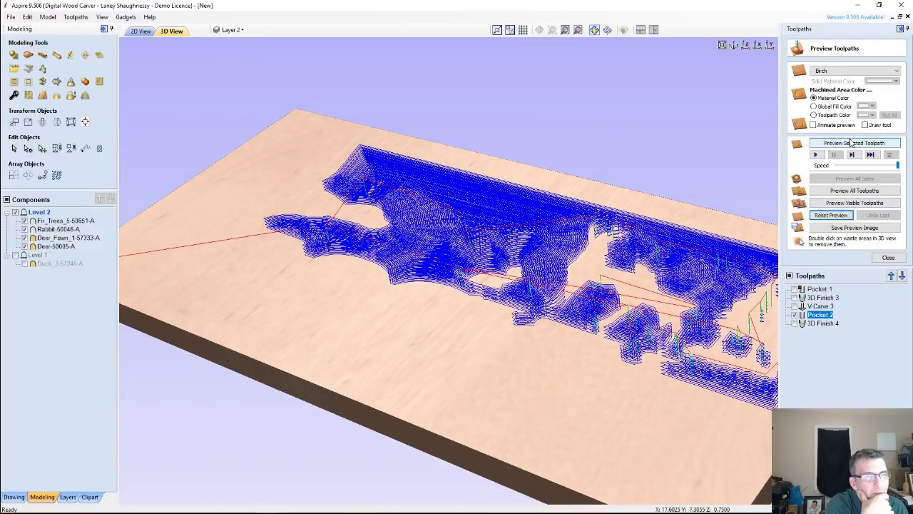
{"action": "left_click", "coordinate": [851, 143]}
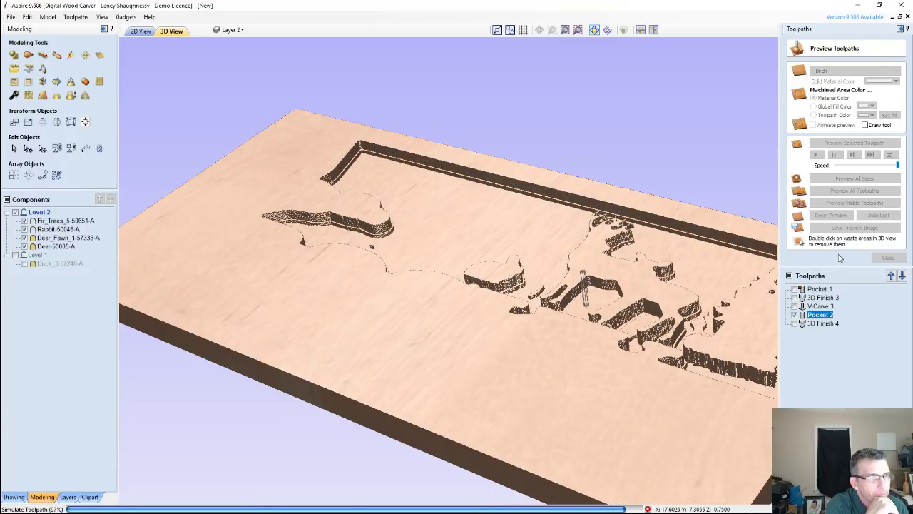
Step: Simulate 3D Finish 4 inside the cut pocket and inspect the animals and trees
{"action": "left_click", "coordinate": [820, 324]}
{"action": "left_click", "coordinate": [839, 144]}
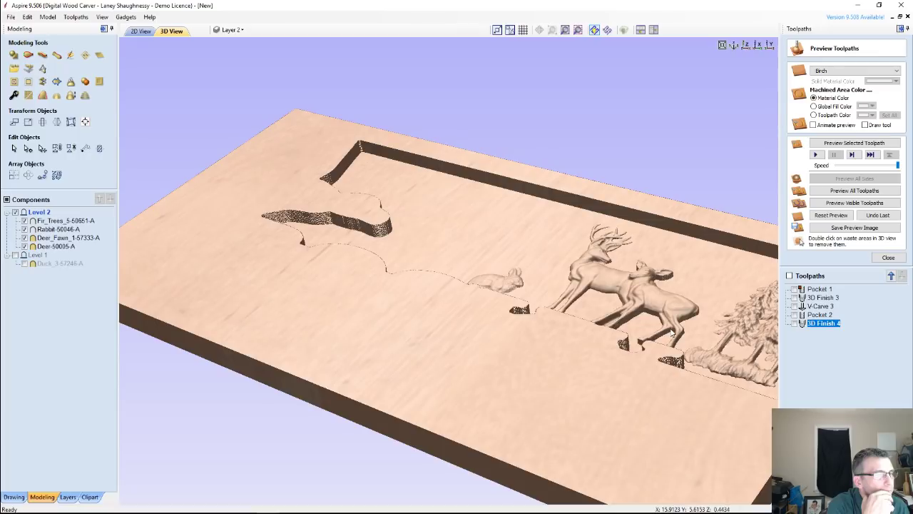
{"action": "left_click_drag", "start_coordinate": [459, 369], "coordinate": [570, 368]}
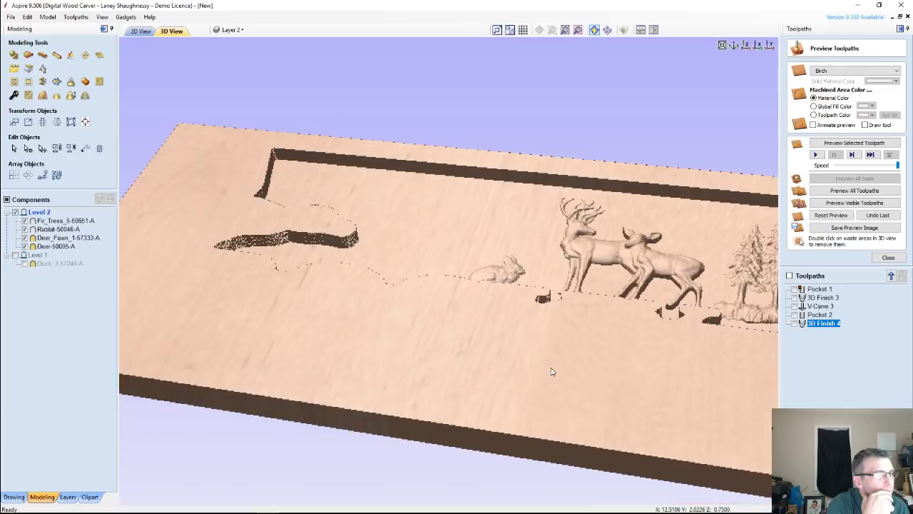
Step: Review the duck toolpaths in the list, and add the V-Carve 3 cut to the board preview
{"action": "mouse_move", "coordinate": [810, 300]}
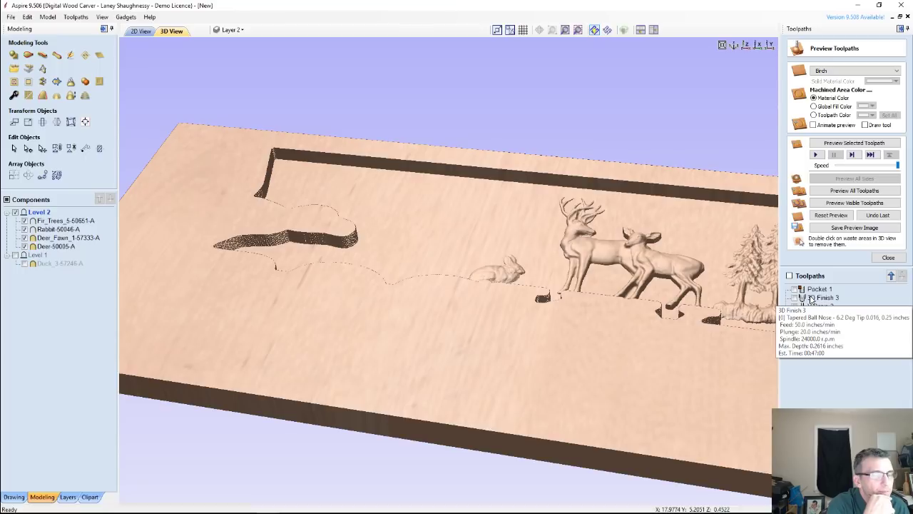
{"action": "left_click", "coordinate": [813, 291]}
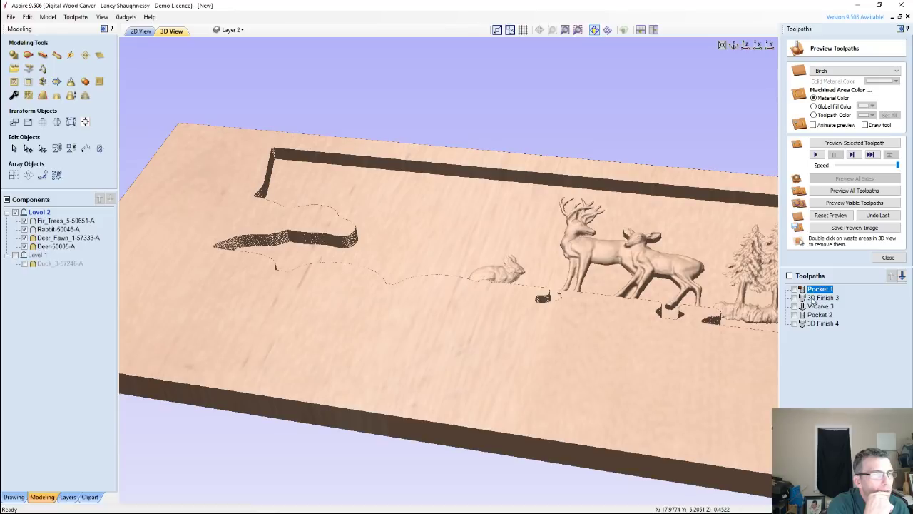
{"action": "left_click", "coordinate": [813, 306]}
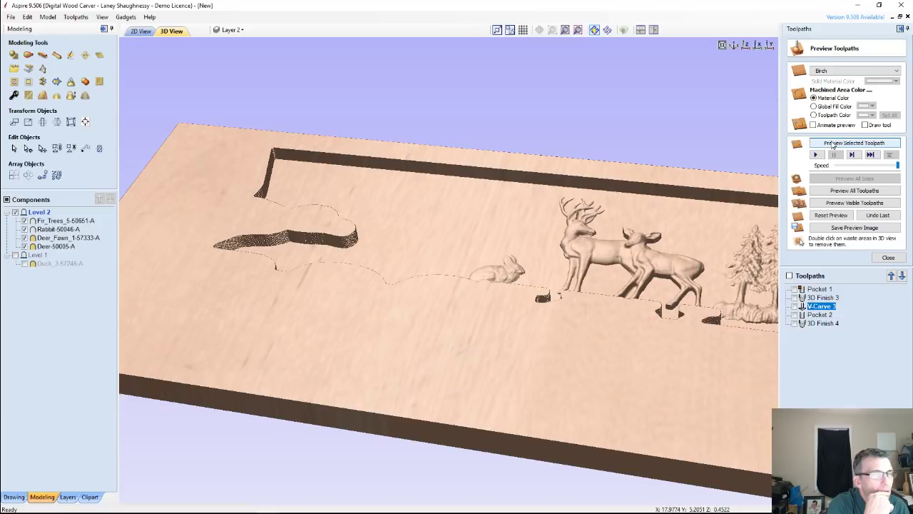
{"action": "left_click", "coordinate": [832, 144]}
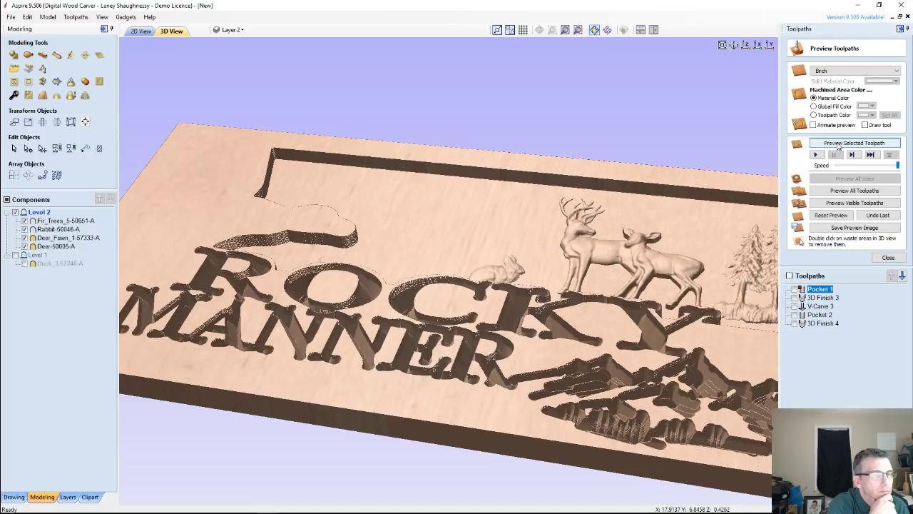
Step: Recalculate the Pocket 1 toolpath with the deer, rabbit and fir tree outlines added to its selected vectors
{"action": "left_click", "coordinate": [839, 145]}
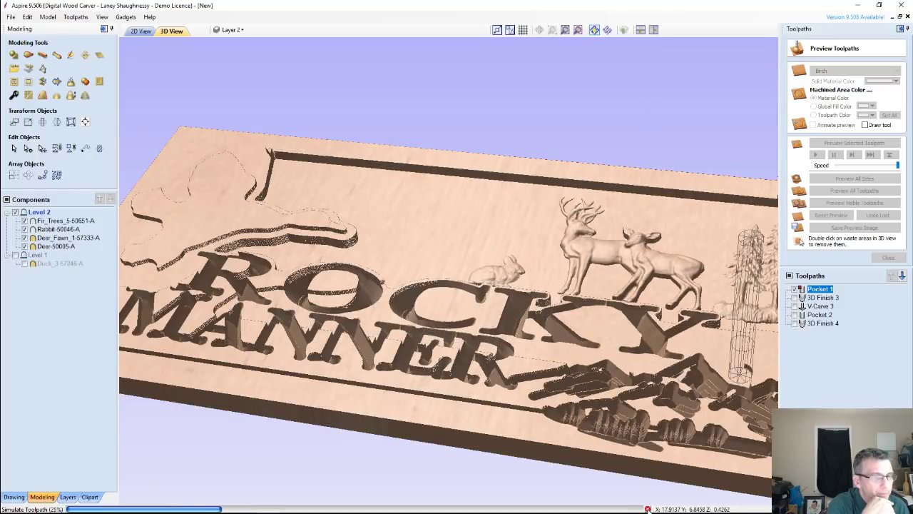
{"action": "double_click", "coordinate": [828, 291]}
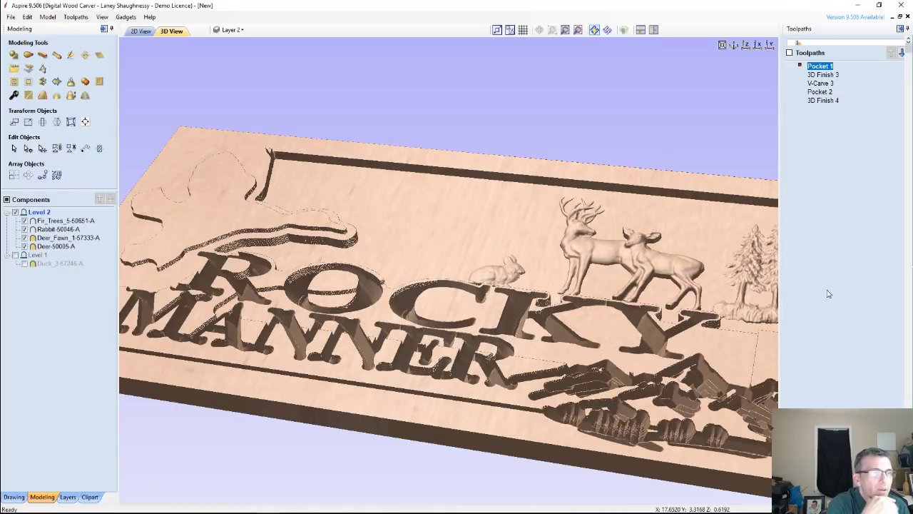
{"action": "left_click", "coordinate": [141, 32]}
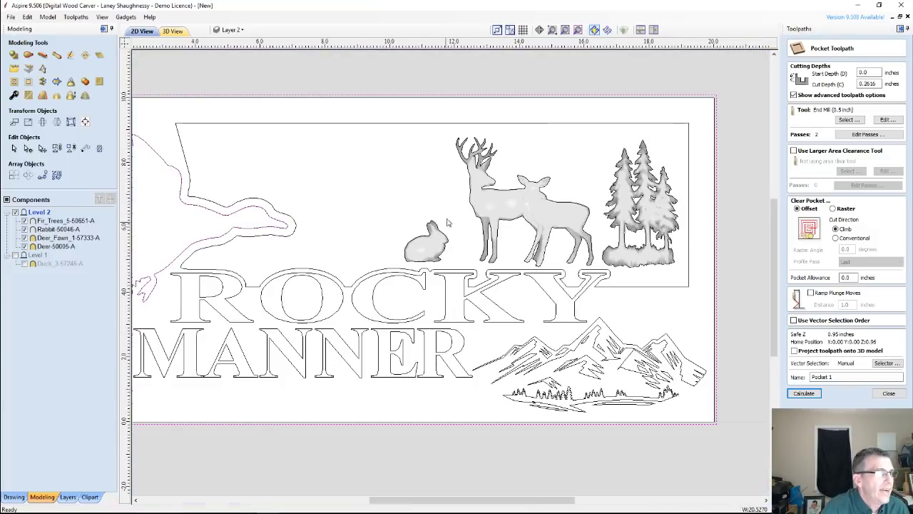
{"action": "left_click", "coordinate": [471, 192]}
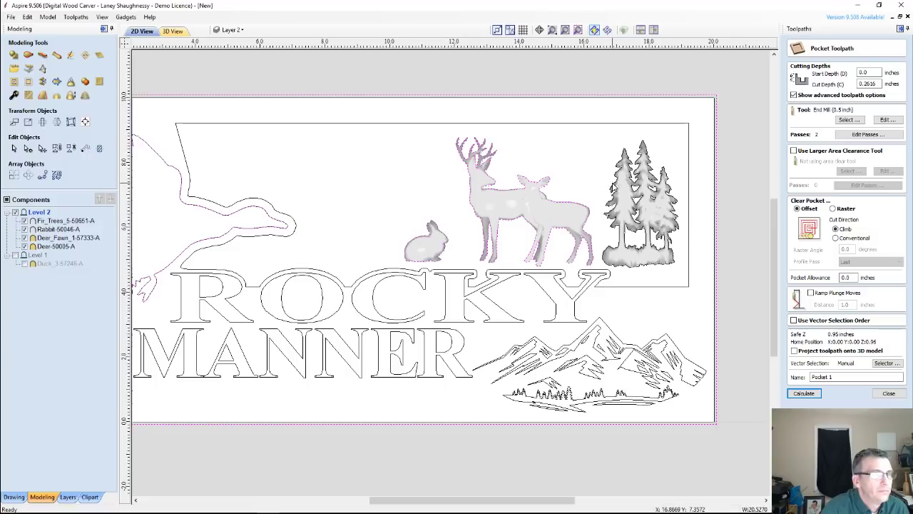
{"action": "left_click", "coordinate": [647, 205]}
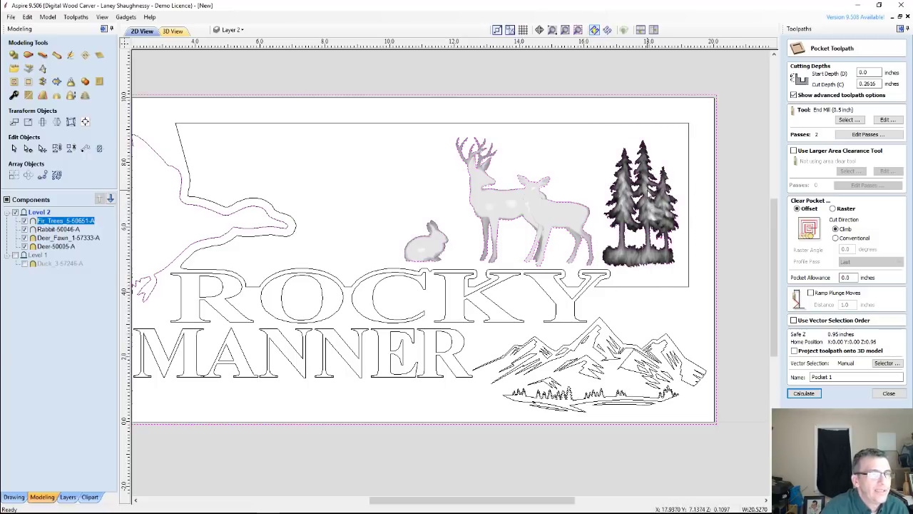
{"action": "left_click", "coordinate": [656, 292]}
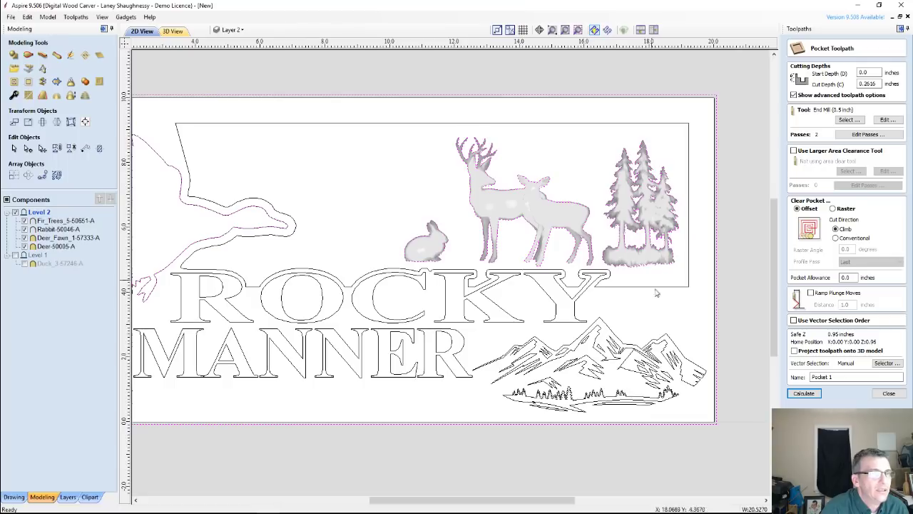
{"action": "left_click", "coordinate": [803, 394]}
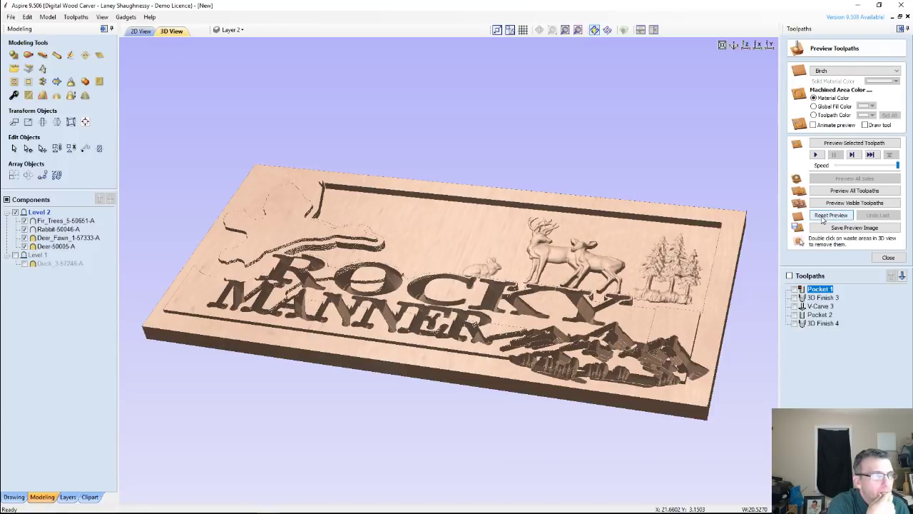
Step: Simulate Pocket 1 and 3D Finish 3 on the board, and inspect the duck and the lettering
{"action": "left_click", "coordinate": [827, 144]}
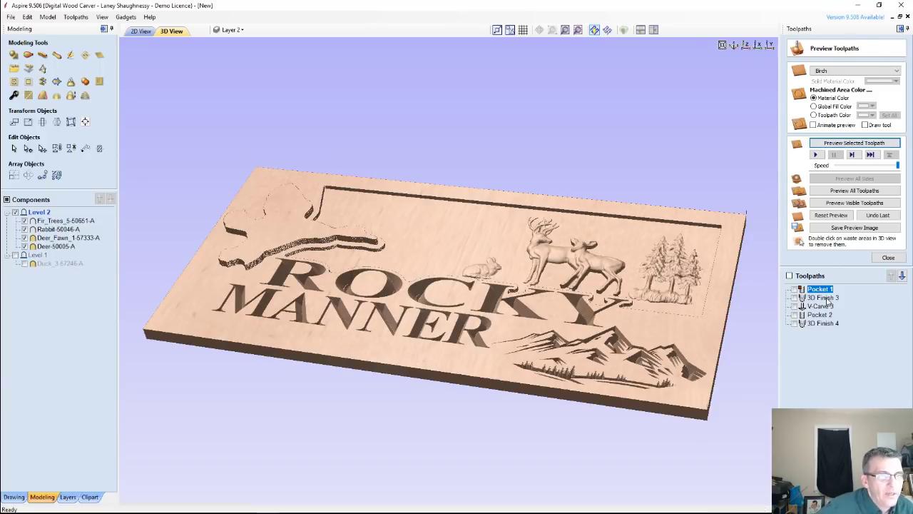
{"action": "left_click", "coordinate": [827, 298]}
{"action": "left_click", "coordinate": [849, 143]}
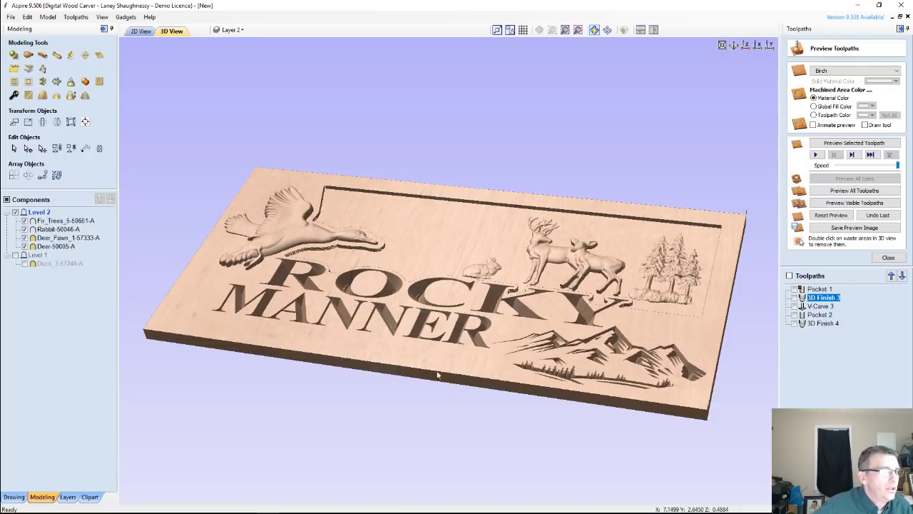
{"action": "left_click_drag", "start_coordinate": [439, 375], "coordinate": [469, 252]}
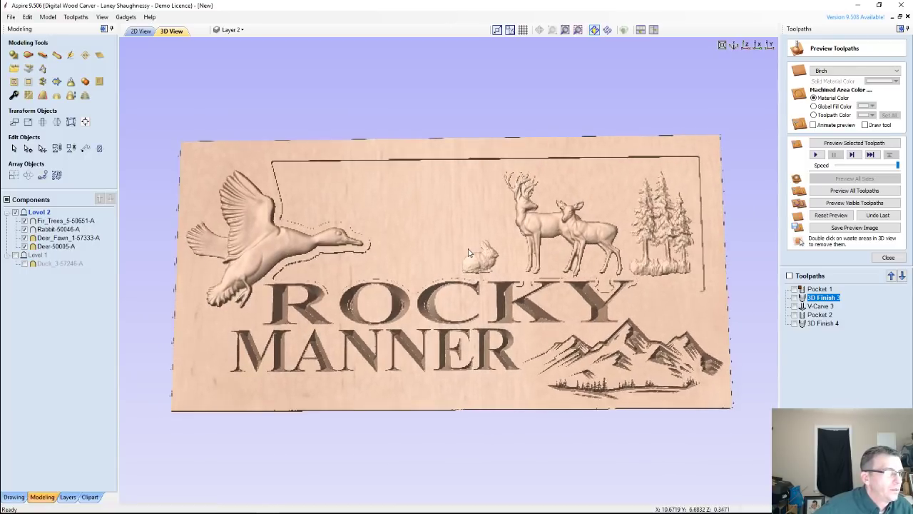
{"action": "scroll", "coordinate": [306, 237], "scroll_direction": "up", "scroll_amount": 3}
{"action": "scroll", "coordinate": [389, 262], "scroll_direction": "down", "scroll_amount": 2}
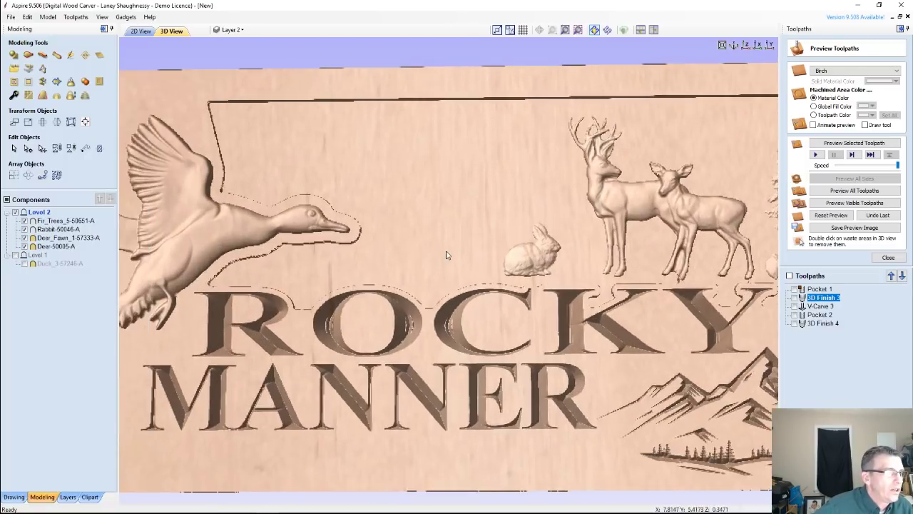
{"action": "scroll", "coordinate": [431, 268], "scroll_direction": "down", "scroll_amount": 1}
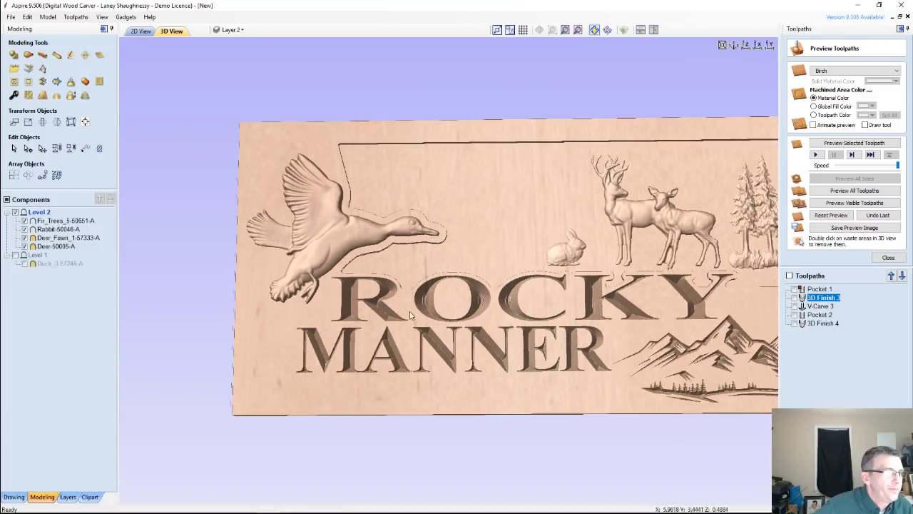
{"action": "left_click_drag", "start_coordinate": [410, 316], "coordinate": [643, 343]}
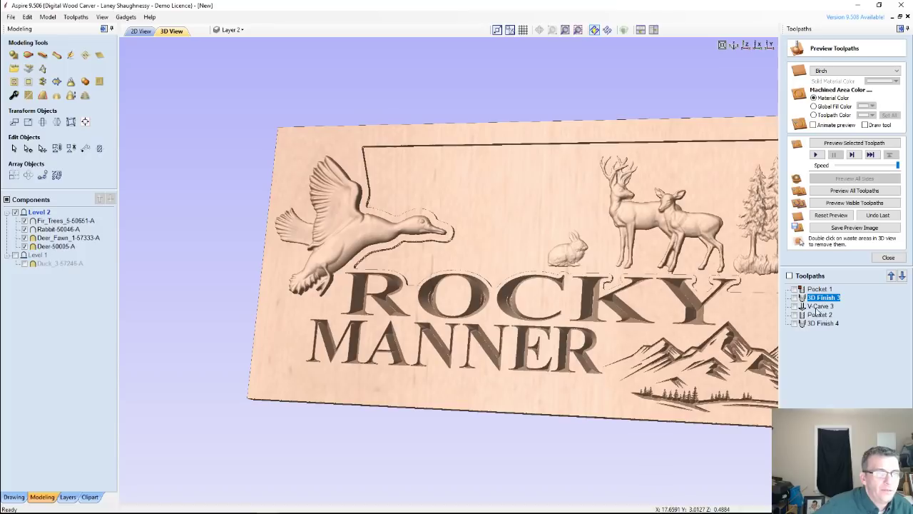
Step: Color the machined areas by toolpath, show the V-Carve 3 toolpath lines, and assign brown to V-Carve 3
{"action": "left_click", "coordinate": [817, 306]}
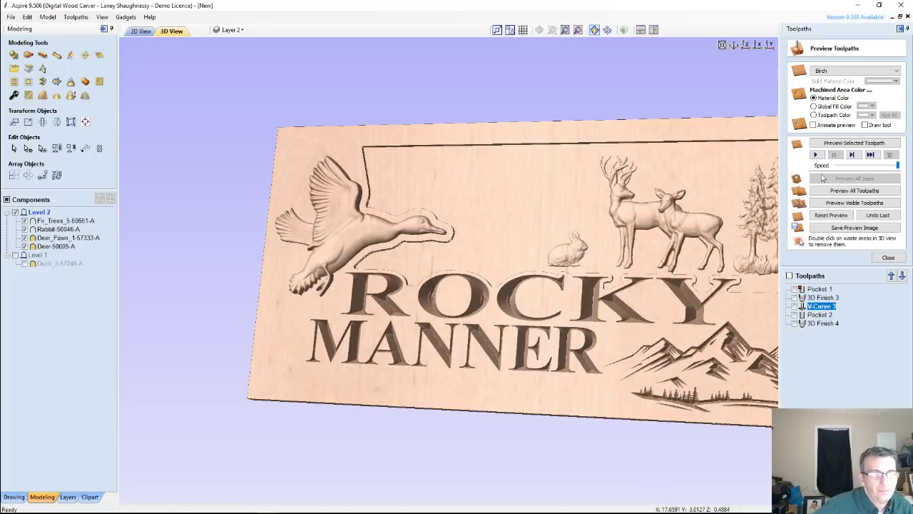
{"action": "left_click", "coordinate": [872, 116]}
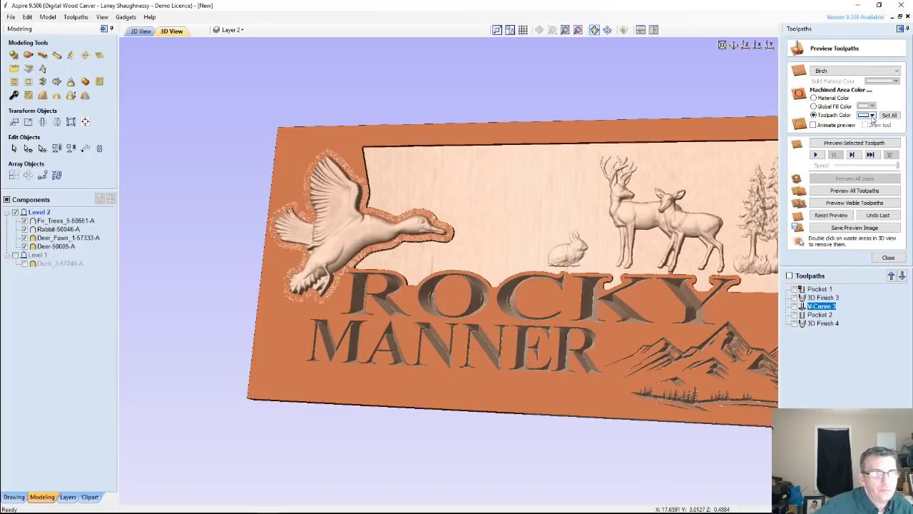
{"action": "left_click", "coordinate": [795, 306]}
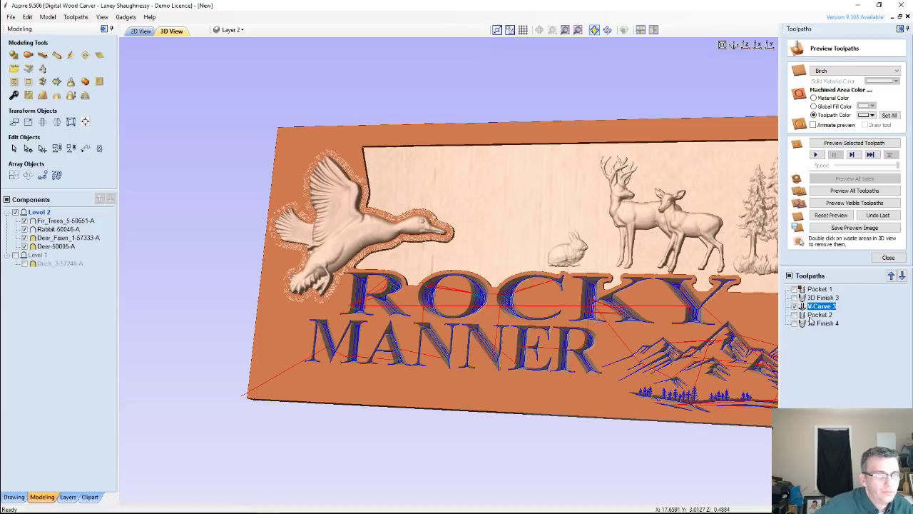
{"action": "left_click", "coordinate": [869, 116]}
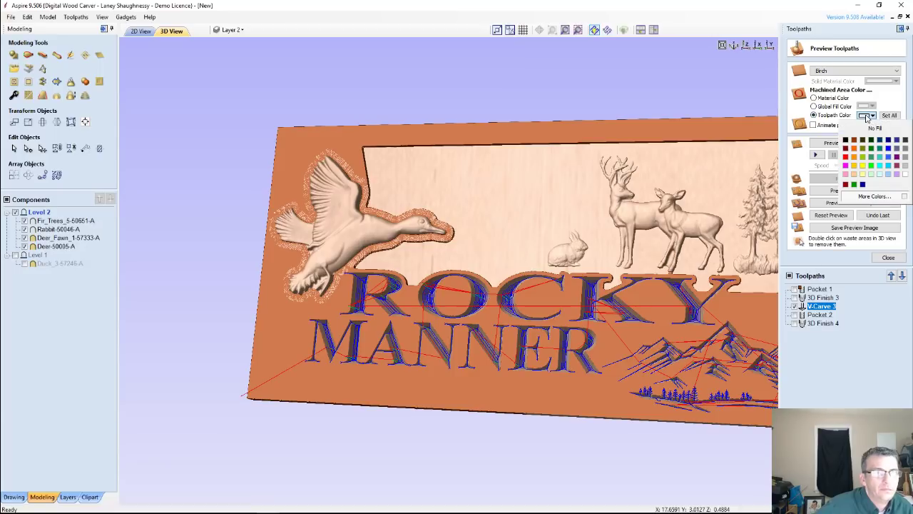
{"action": "left_click", "coordinate": [854, 142]}
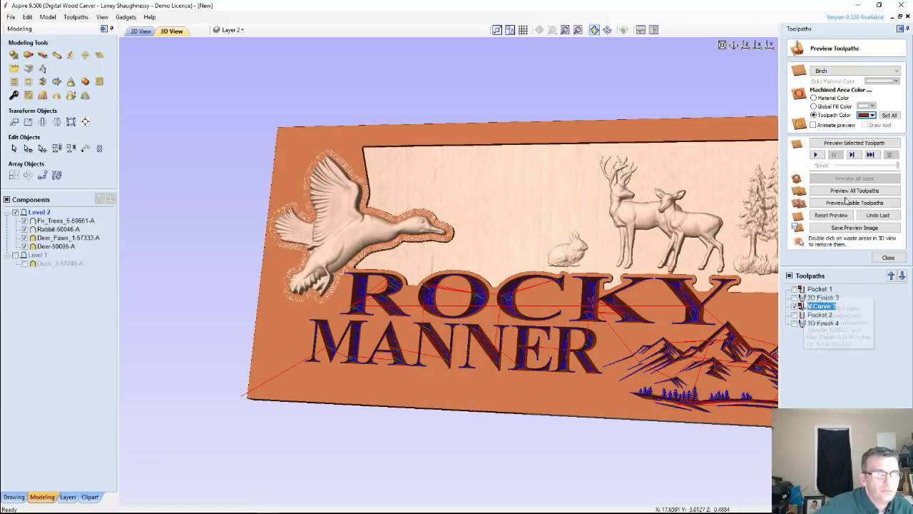
Step: Set the Pocket 1 toolpath color to No Fill and the Pocket 2 toolpath color to brown
{"action": "left_click", "coordinate": [815, 289]}
{"action": "left_click", "coordinate": [872, 115]}
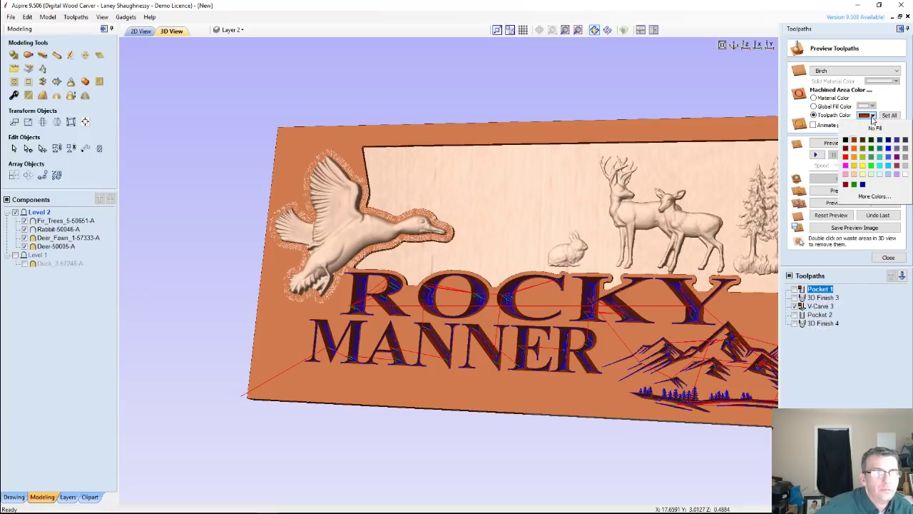
{"action": "left_click", "coordinate": [874, 128]}
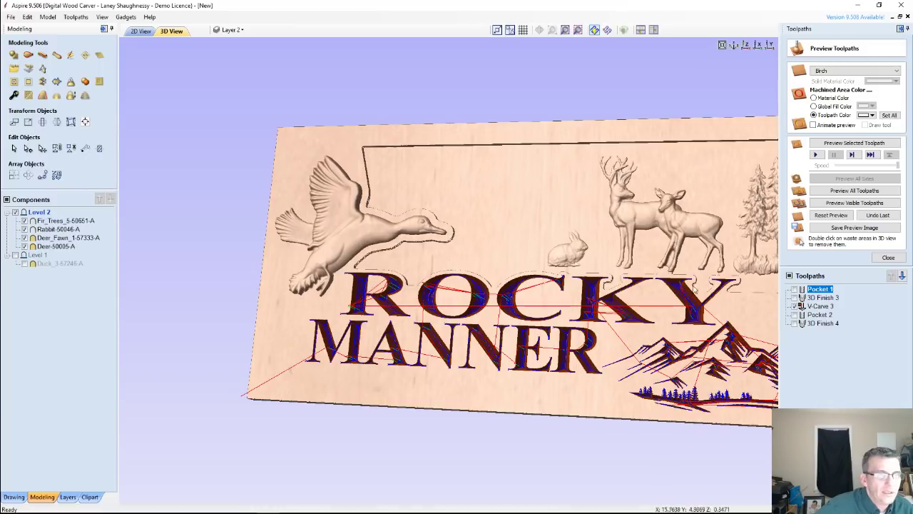
{"action": "left_click", "coordinate": [821, 315]}
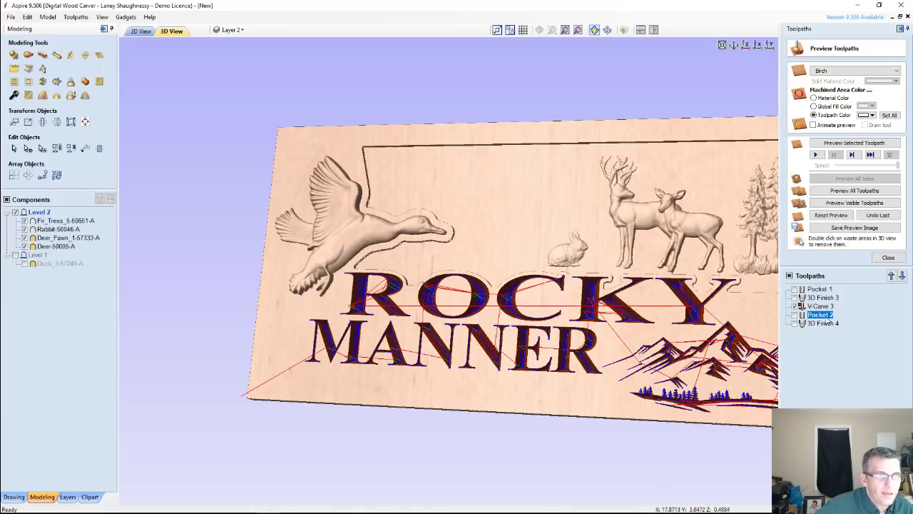
{"action": "left_click", "coordinate": [869, 115]}
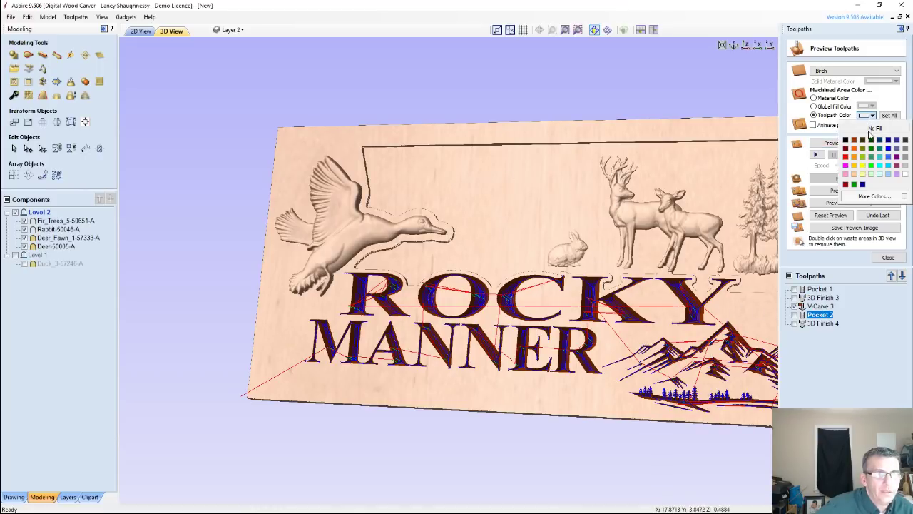
{"action": "left_click", "coordinate": [854, 140]}
Step: Examine the colored sign preview from several angles, with the V-Carve 3 toolpath lines hidden
{"action": "scroll", "coordinate": [623, 358], "scroll_direction": "down", "scroll_amount": 5}
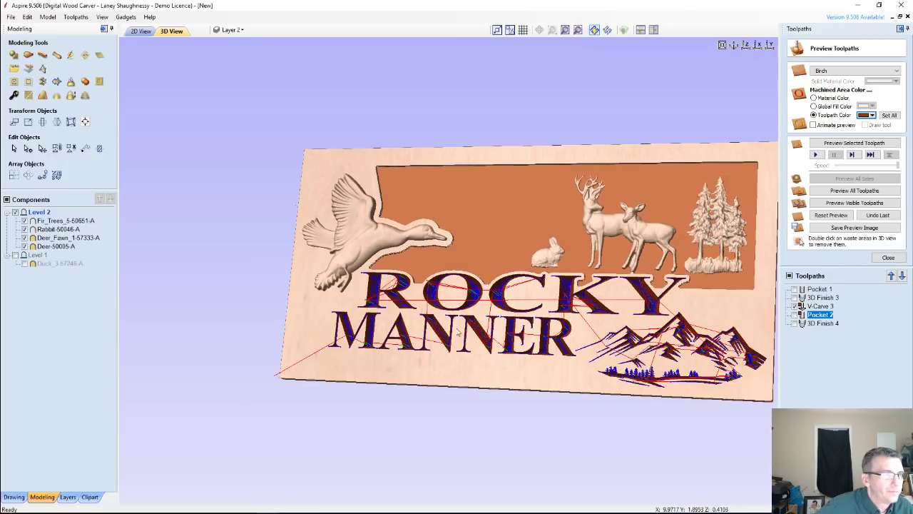
{"action": "left_click_drag", "start_coordinate": [623, 359], "coordinate": [693, 308]}
{"action": "left_click_drag", "start_coordinate": [454, 311], "coordinate": [456, 246]}
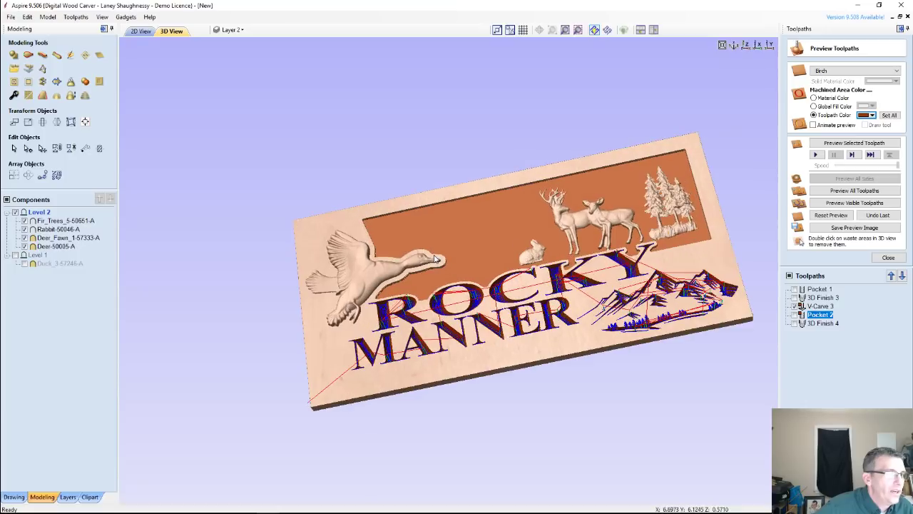
{"action": "scroll", "coordinate": [456, 247], "scroll_direction": "up", "scroll_amount": 2}
{"action": "scroll", "coordinate": [489, 256], "scroll_direction": "up", "scroll_amount": 1}
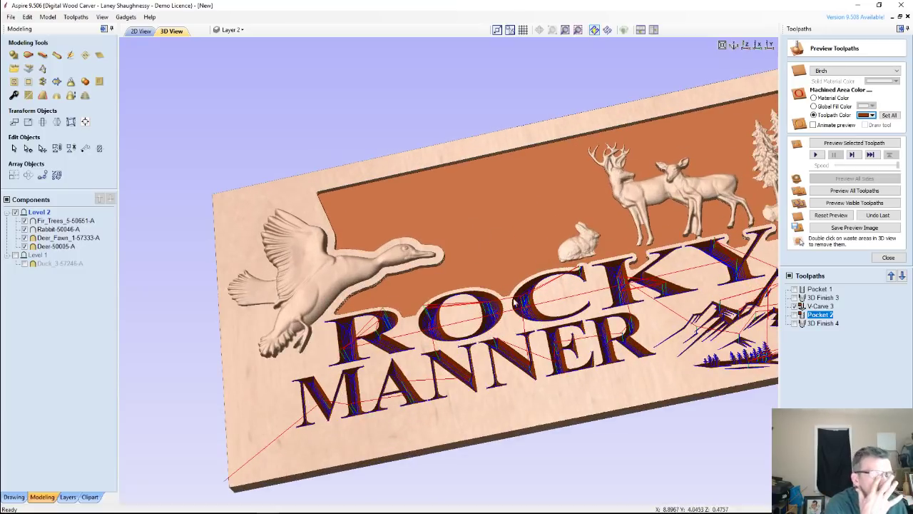
{"action": "left_click_drag", "start_coordinate": [447, 406], "coordinate": [418, 390]}
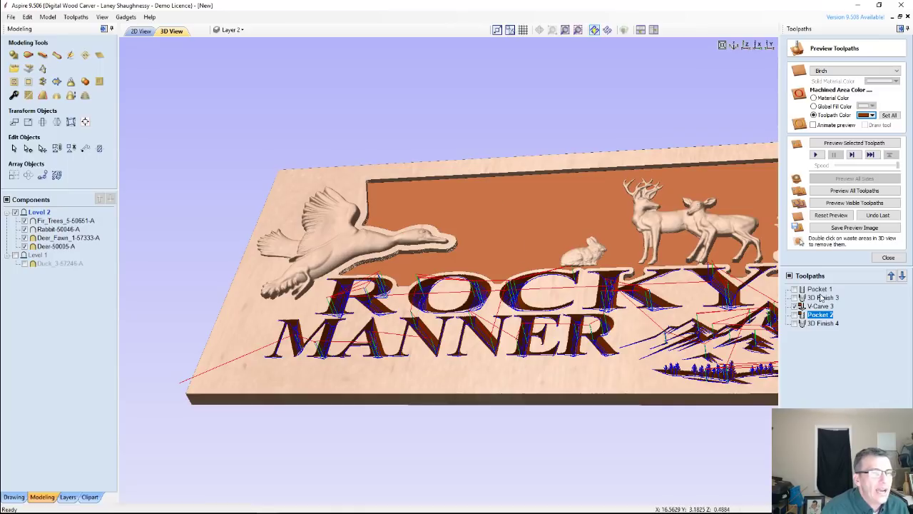
{"action": "left_click", "coordinate": [795, 307]}
{"action": "left_click_drag", "start_coordinate": [429, 235], "coordinate": [357, 151]}
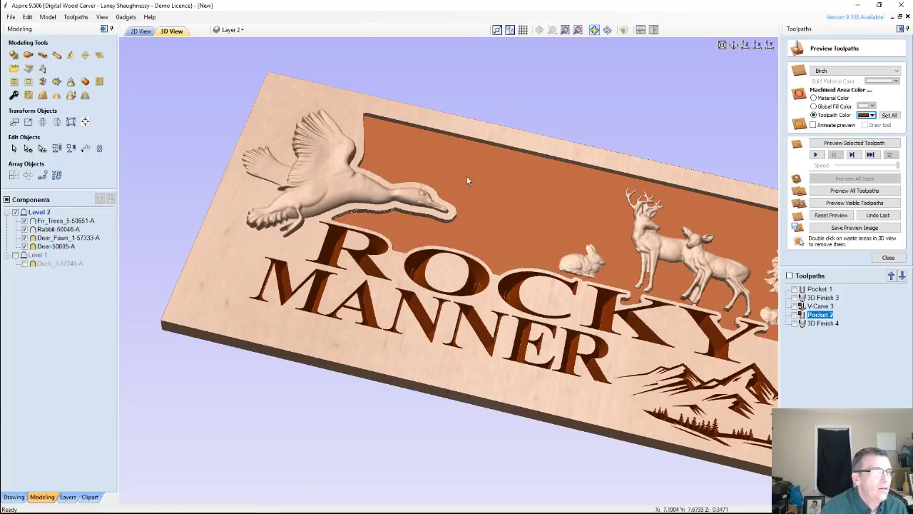
{"action": "left_click_drag", "start_coordinate": [531, 228], "coordinate": [530, 180]}
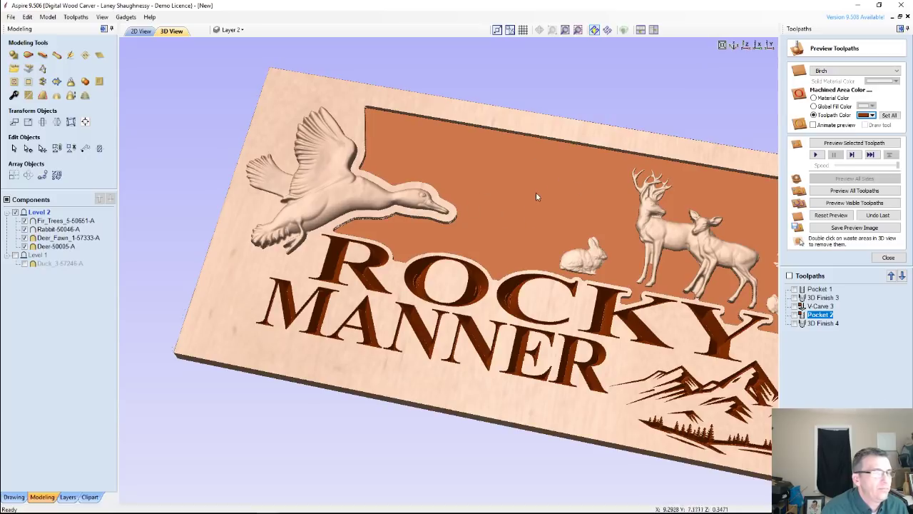
Step: Start a new text object reading "EST." in the 2D drawing
{"action": "left_click", "coordinate": [143, 32]}
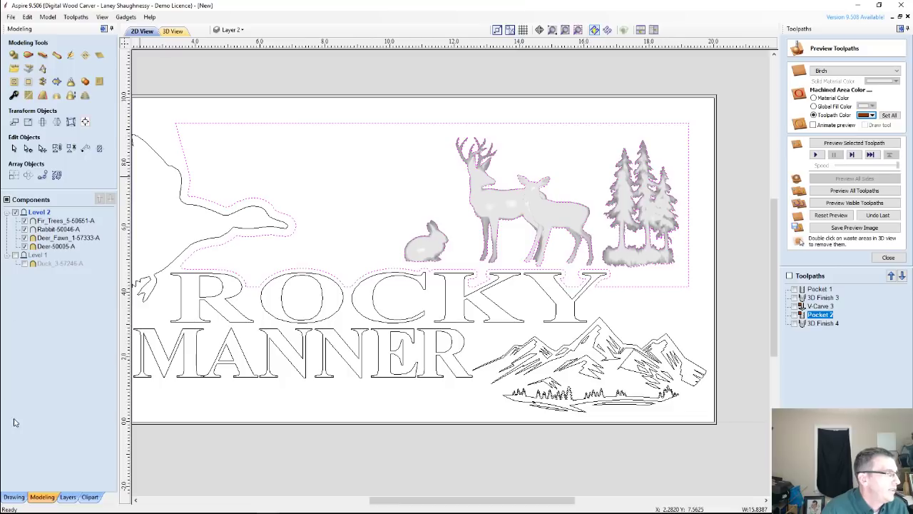
{"action": "left_click", "coordinate": [10, 496]}
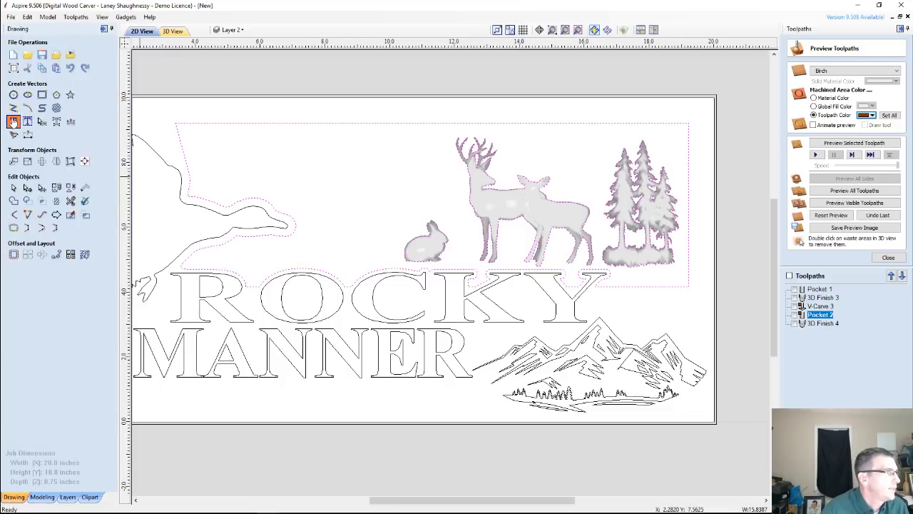
{"action": "left_click", "coordinate": [13, 122]}
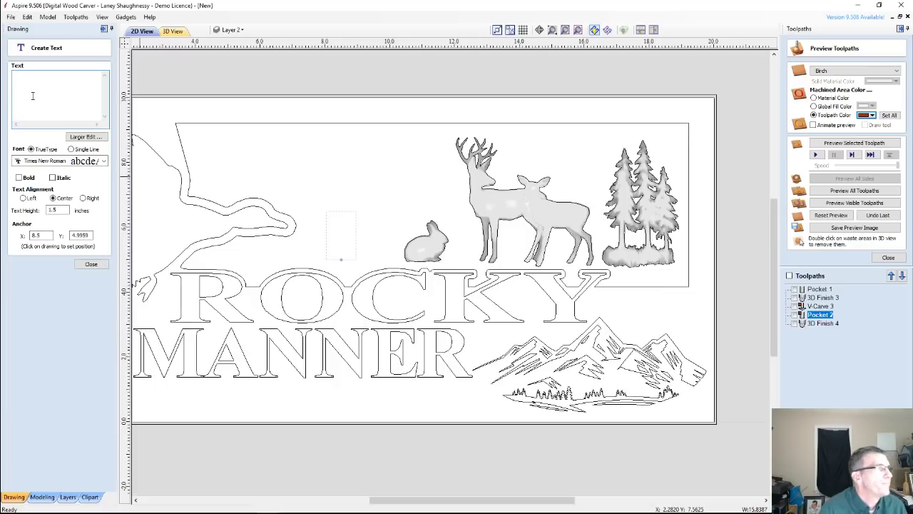
{"action": "type", "text": "EST"}
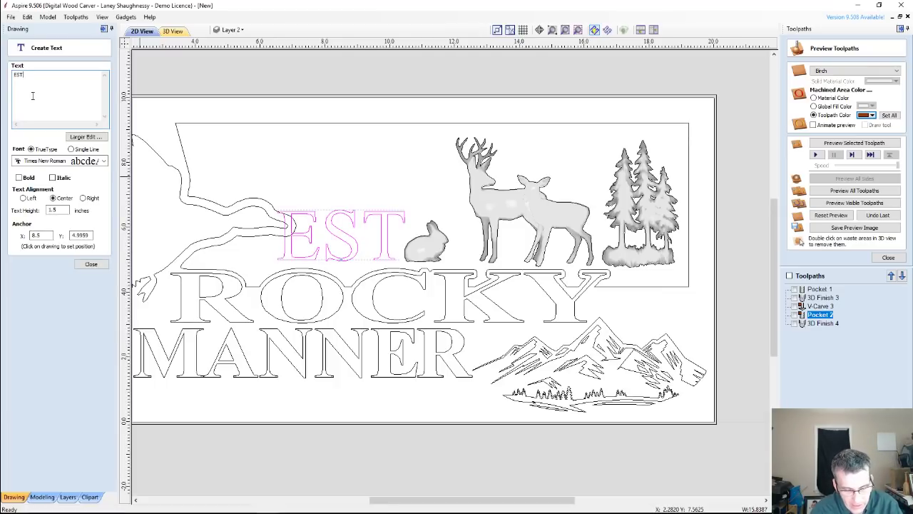
{"action": "type", "text": "."}
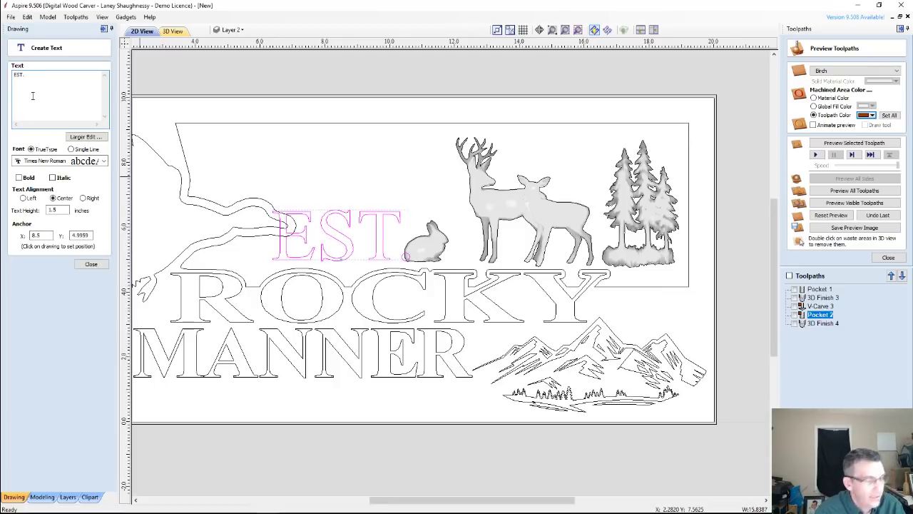
Step: Complete the text as EST. 1848, shrink it to about 0.9 inches high and place it between the duck and the deer
{"action": "type", "text": " 1848"}
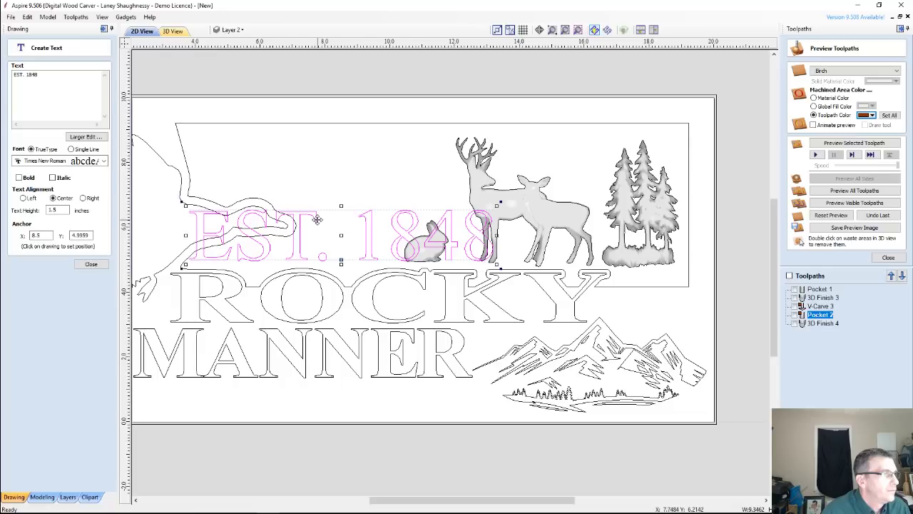
{"action": "left_click_drag", "start_coordinate": [341, 235], "coordinate": [340, 179]}
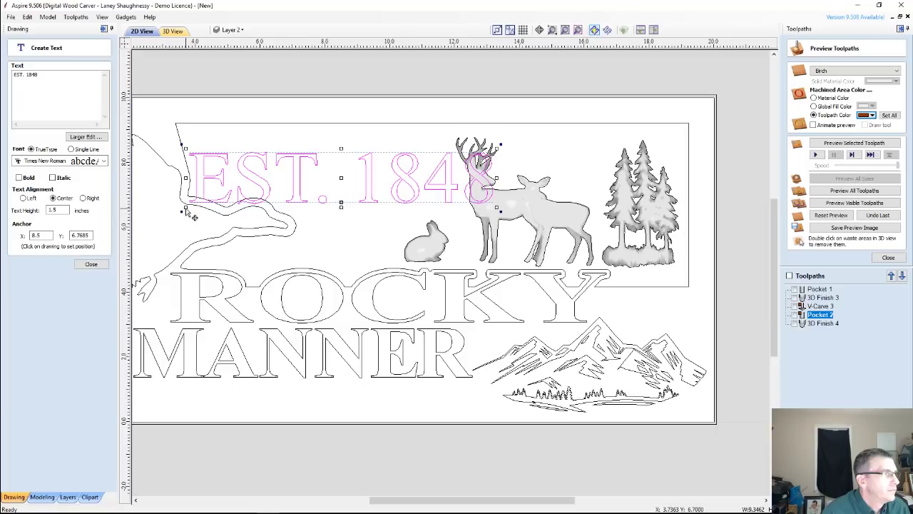
{"action": "left_click_drag", "start_coordinate": [187, 212], "coordinate": [305, 188]}
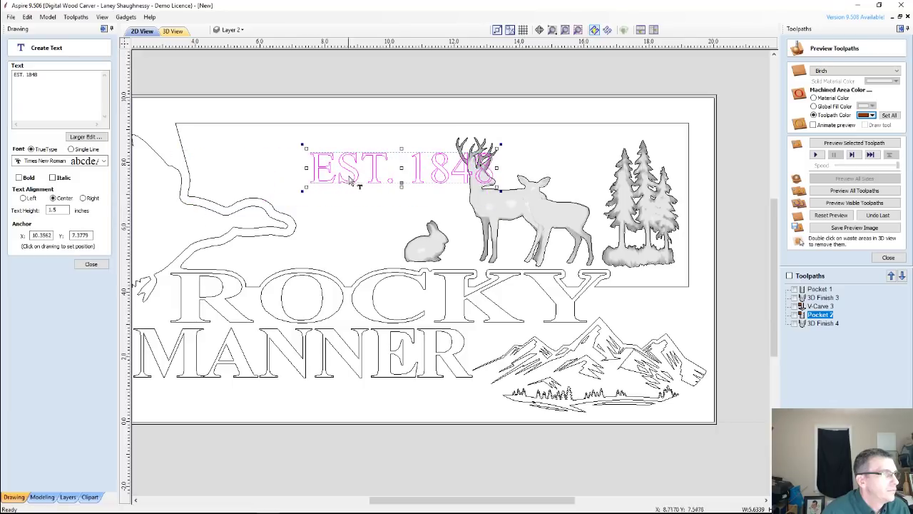
{"action": "left_click", "coordinate": [296, 164]}
{"action": "left_click", "coordinate": [351, 167]}
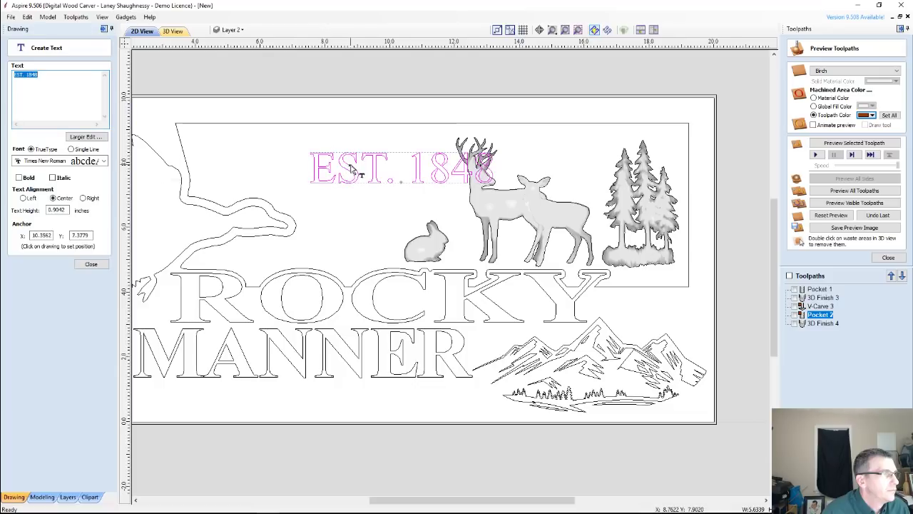
{"action": "left_click_drag", "start_coordinate": [351, 167], "coordinate": [274, 162]}
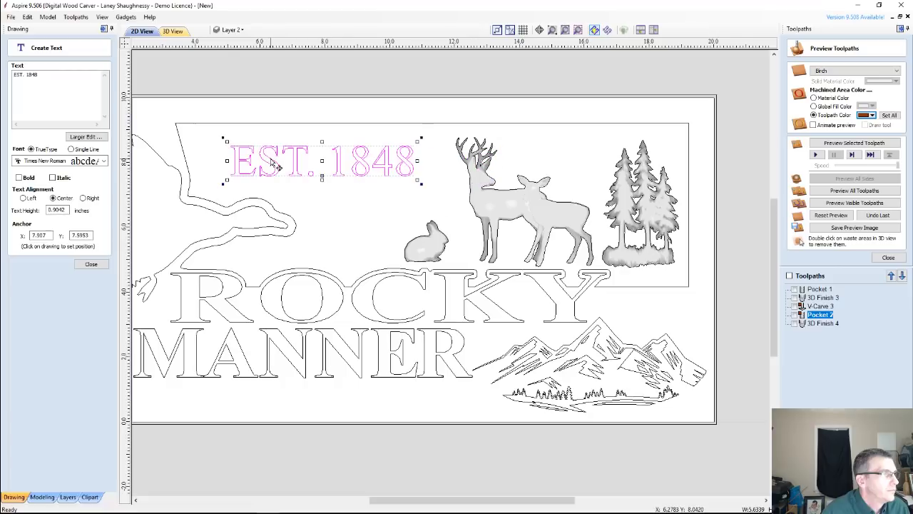
{"action": "left_click", "coordinate": [91, 265]}
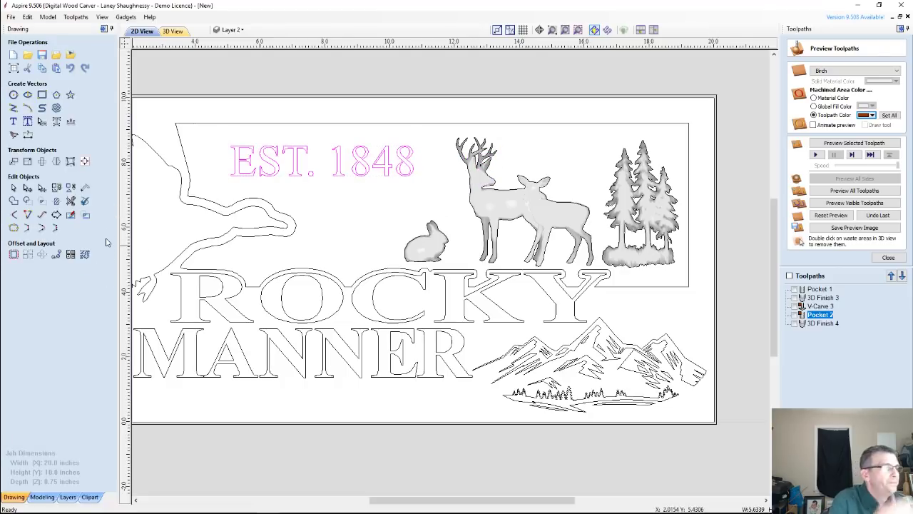
Step: Calculate a V-Carve toolpath for EST. 1848 with the 60-degree 0.25" V-bit, projected onto the 3D model, and preview it
{"action": "left_click", "coordinate": [293, 185]}
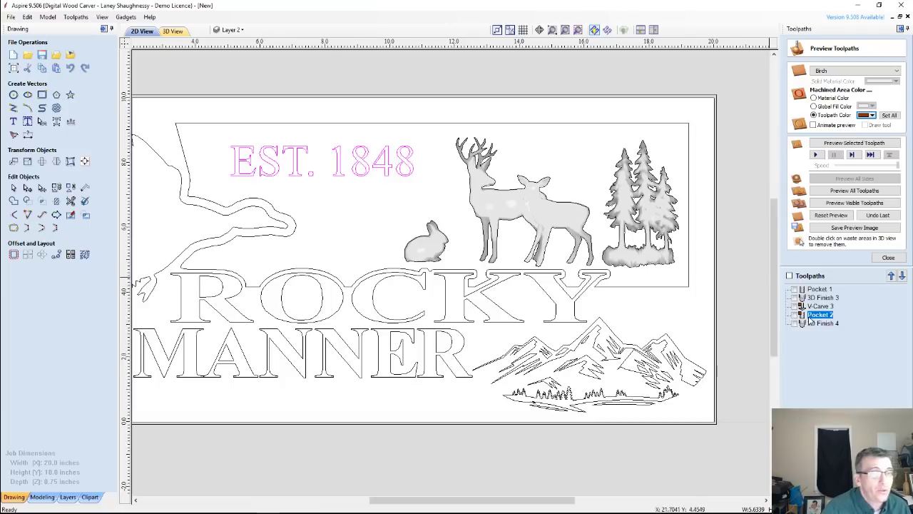
{"action": "left_click", "coordinate": [887, 258]}
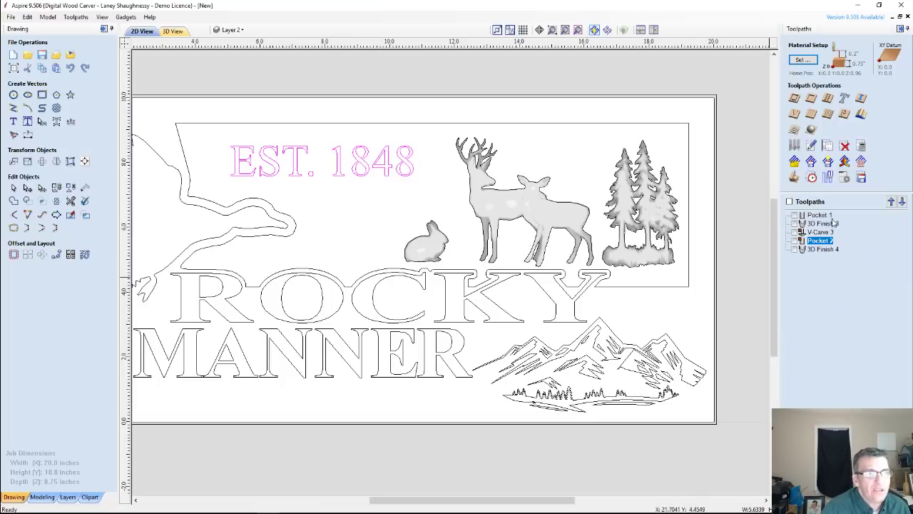
{"action": "left_click", "coordinate": [792, 112]}
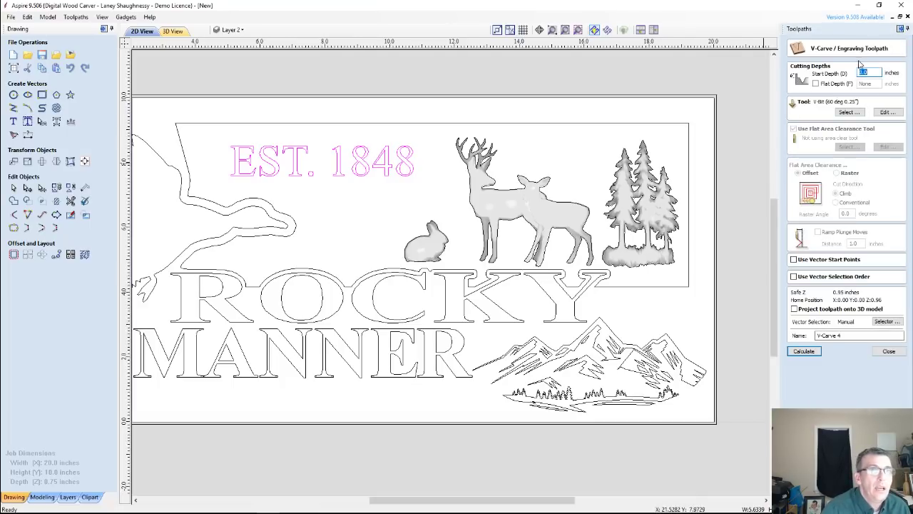
{"action": "left_click", "coordinate": [795, 310]}
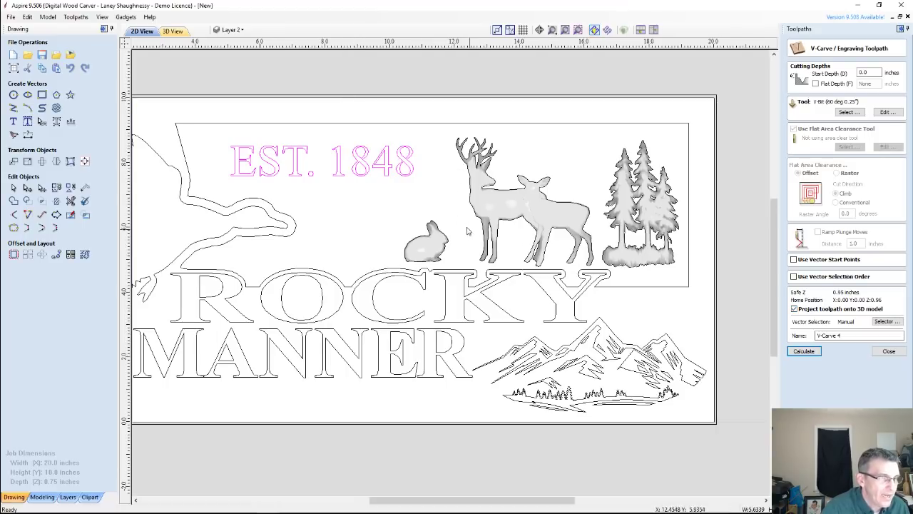
{"action": "left_click", "coordinate": [805, 351]}
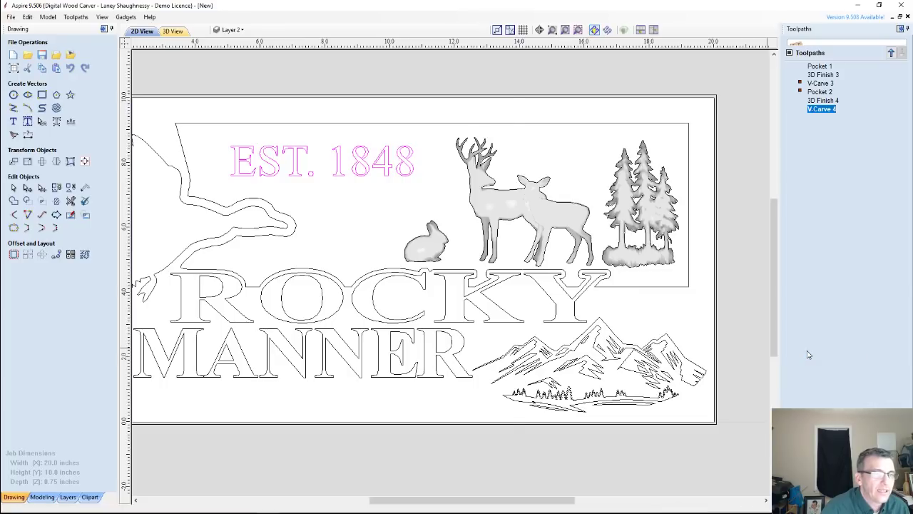
{"action": "left_click", "coordinate": [829, 143]}
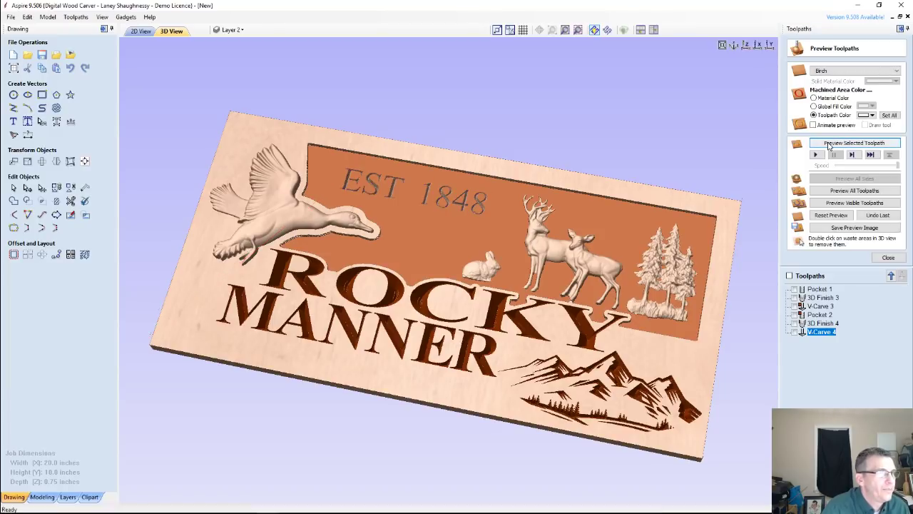
{"action": "left_click_drag", "start_coordinate": [384, 332], "coordinate": [471, 343]}
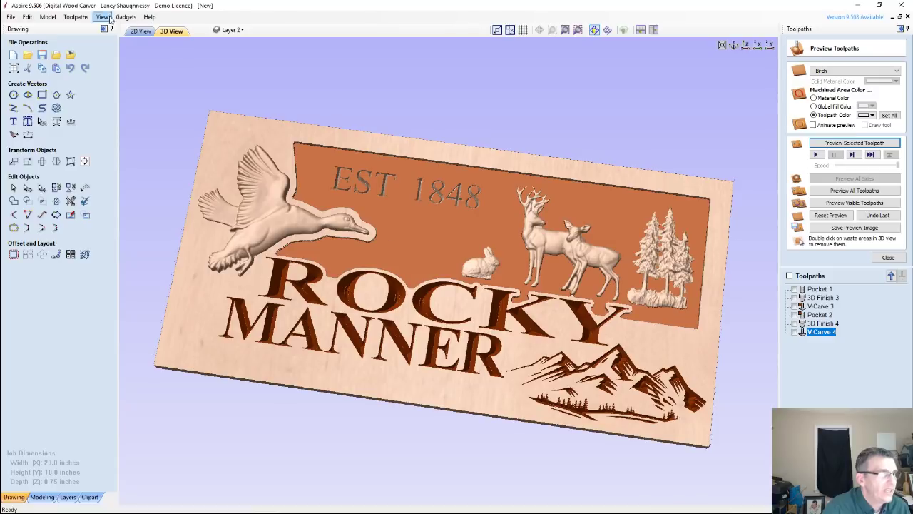
Step: Replace the EST. 1848 text with Welcome in the 2D drawing
{"action": "left_click", "coordinate": [140, 31]}
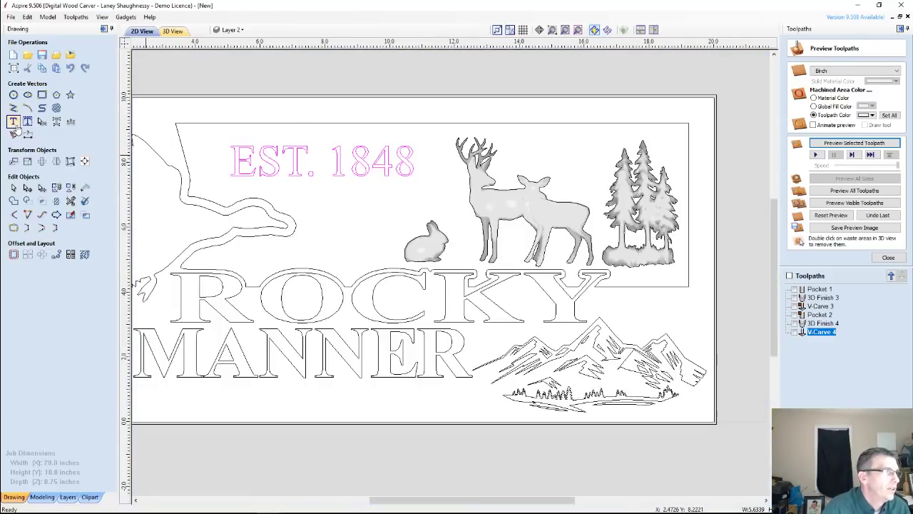
{"action": "left_click", "coordinate": [13, 122]}
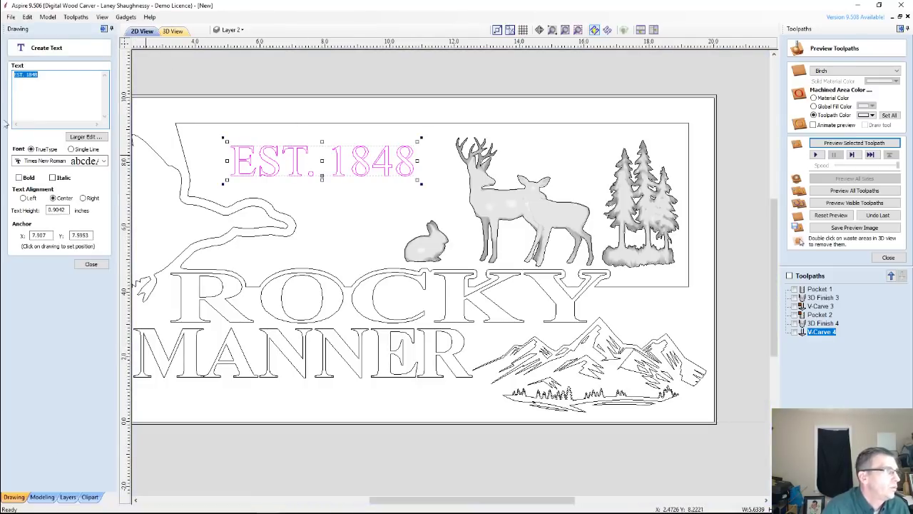
{"action": "type", "text": "Welcome"}
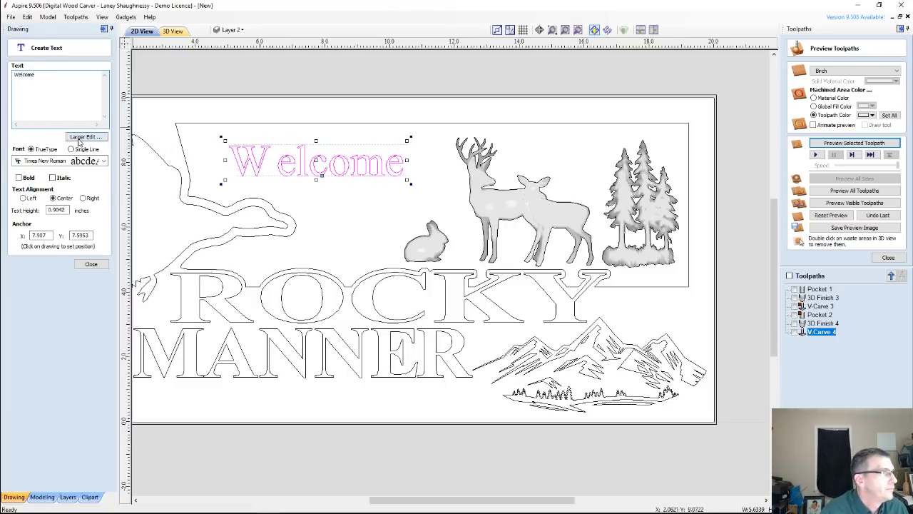
{"action": "left_click", "coordinate": [91, 265]}
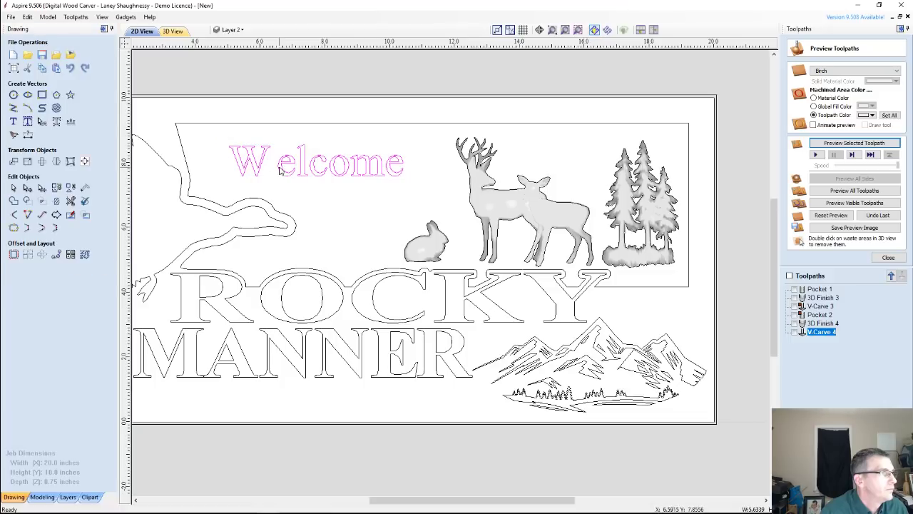
Step: Tighten the letter spacing between the W and the e of Welcome
{"action": "left_click", "coordinate": [260, 167]}
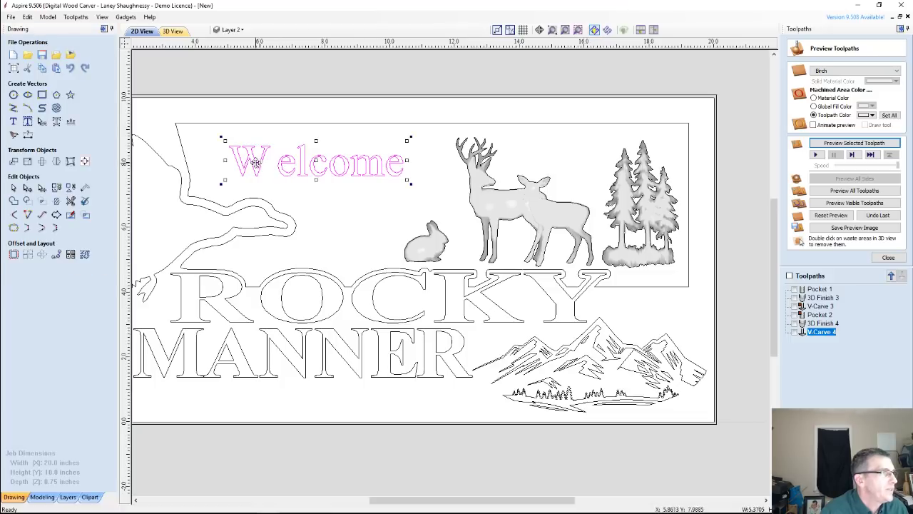
{"action": "left_click", "coordinate": [42, 121]}
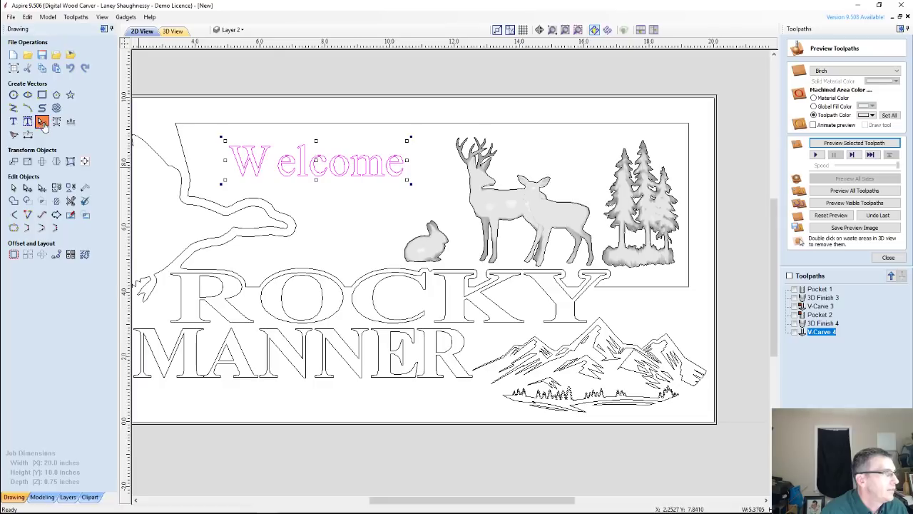
{"action": "left_click_drag", "start_coordinate": [268, 160], "coordinate": [274, 160]}
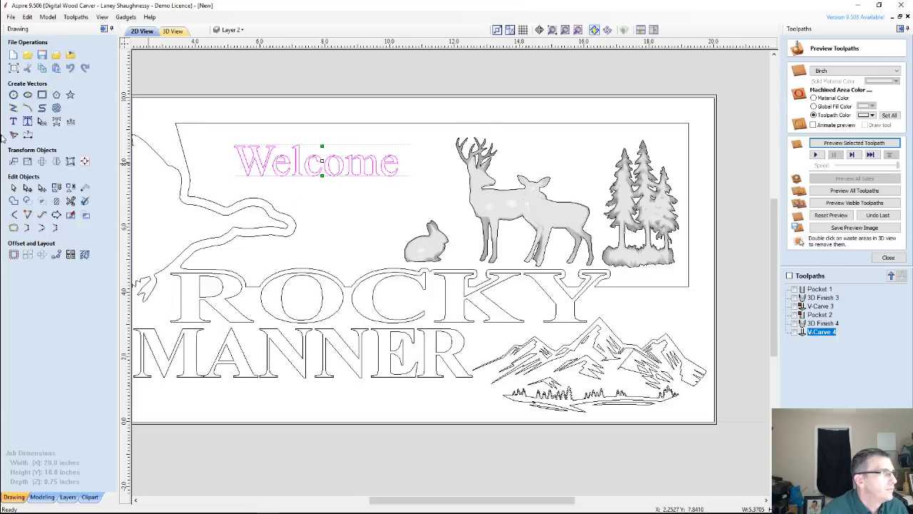
{"action": "left_click", "coordinate": [13, 122]}
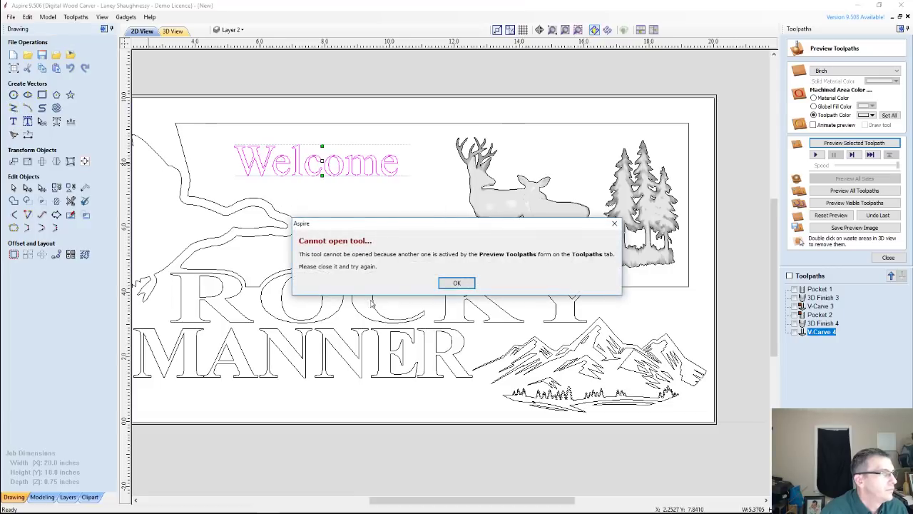
{"action": "left_click", "coordinate": [457, 284]}
Step: Enlarge the Welcome text to about 1.1 inches high, keeping it clear of the deer's antlers
{"action": "left_click", "coordinate": [315, 190]}
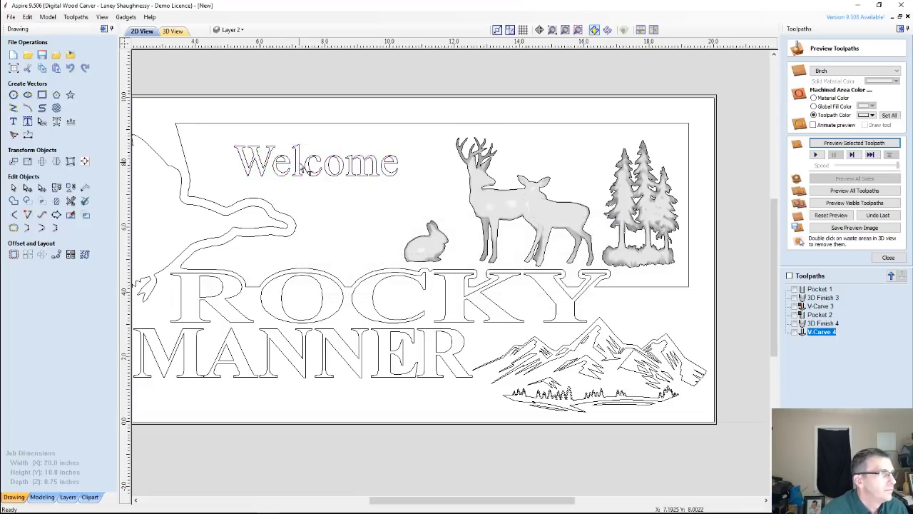
{"action": "left_click", "coordinate": [343, 171]}
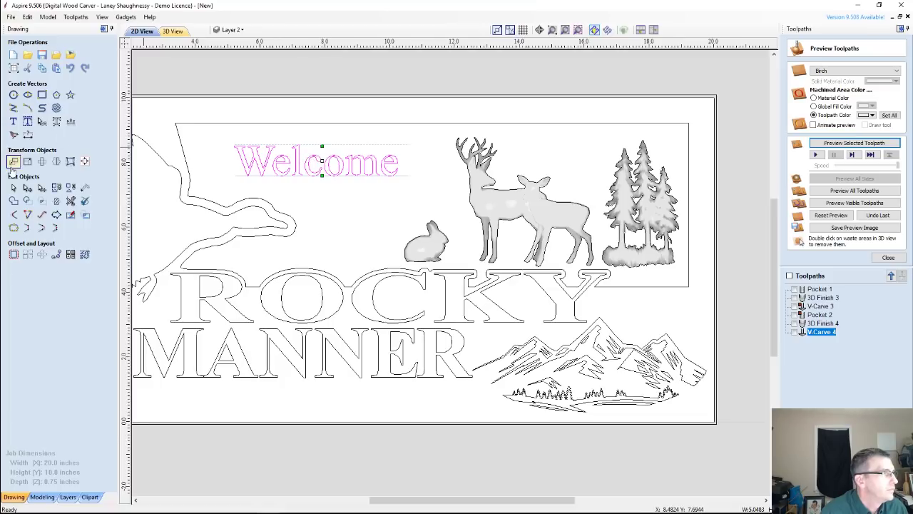
{"action": "left_click", "coordinate": [295, 164]}
{"action": "left_click_drag", "start_coordinate": [381, 177], "coordinate": [411, 183]}
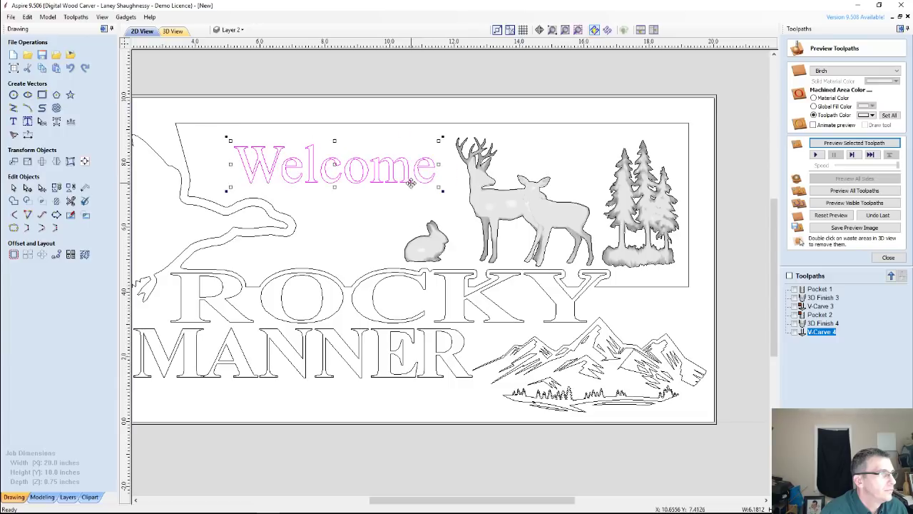
Step: Add a separate text To The between Welcome and ROCKY, and shrink it to about 0.76 inches high
{"action": "left_click", "coordinate": [13, 121]}
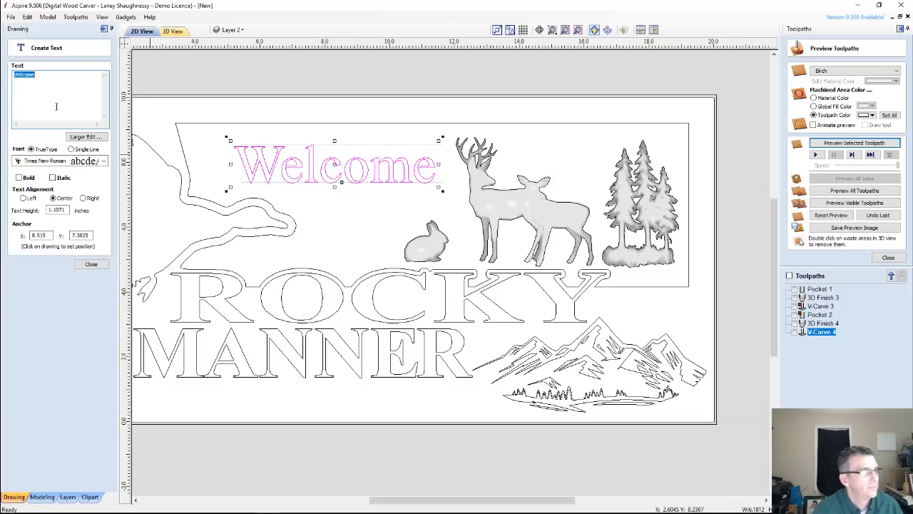
{"action": "left_click", "coordinate": [362, 246]}
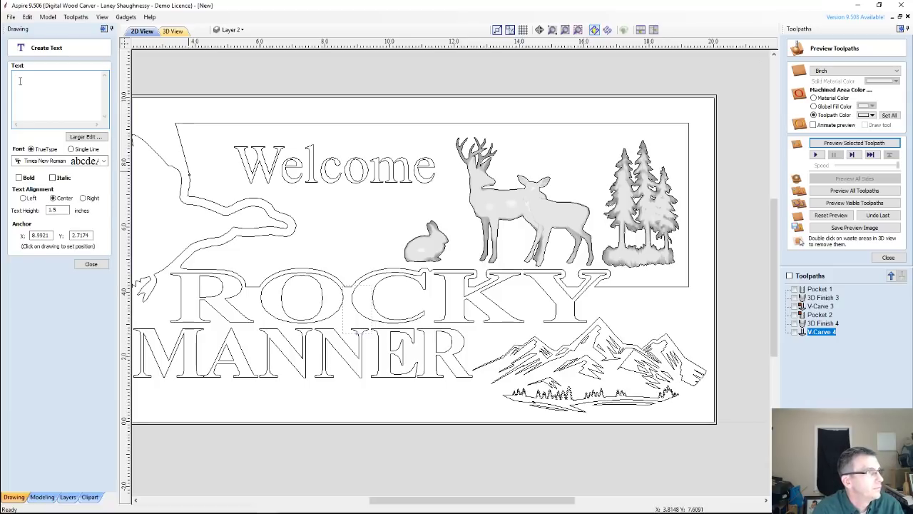
{"action": "type", "text": "To"}
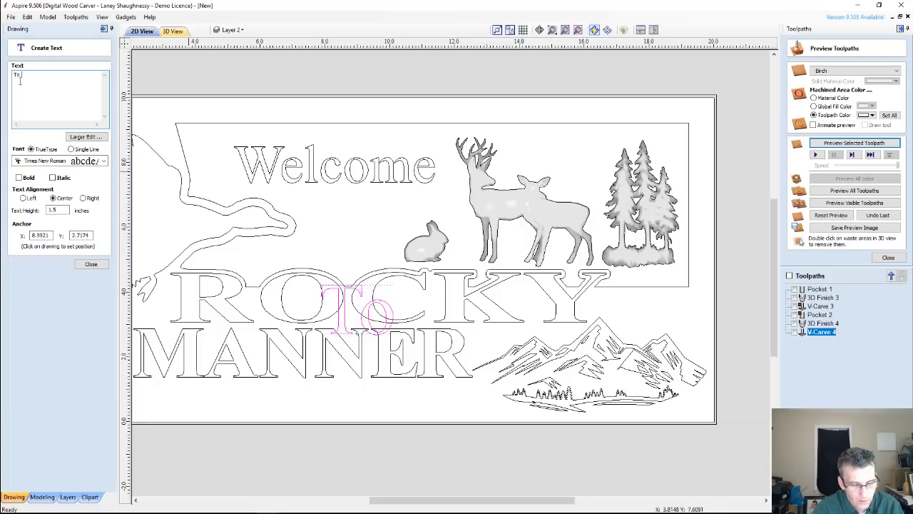
{"action": "type", "text": " The"}
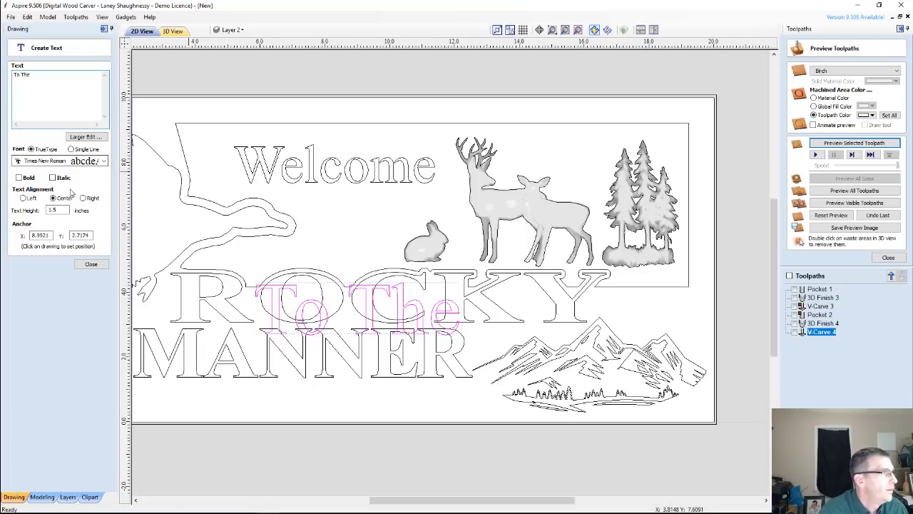
{"action": "left_click_drag", "start_coordinate": [367, 301], "coordinate": [362, 202]}
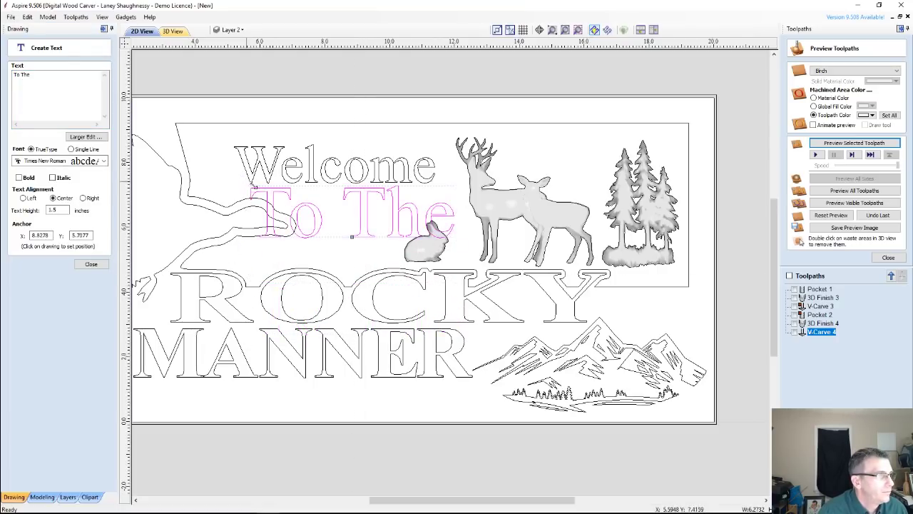
{"action": "left_click_drag", "start_coordinate": [255, 187], "coordinate": [337, 226]}
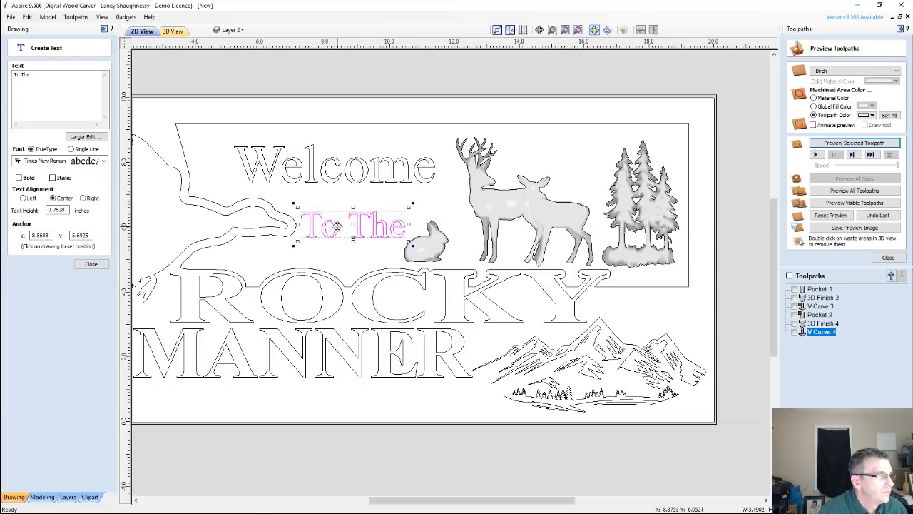
Step: Move To The closer beneath Welcome, anchored at about X 9.08, Y 6.10, and finish the text with nothing selected
{"action": "scroll", "coordinate": [338, 226], "scroll_direction": "up", "scroll_amount": 5}
{"action": "scroll", "coordinate": [332, 223], "scroll_direction": "down", "scroll_amount": 2}
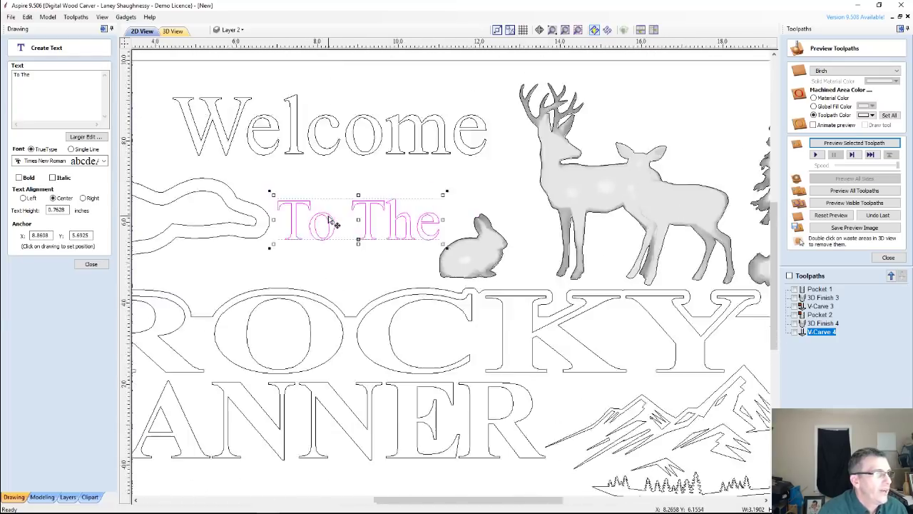
{"action": "scroll", "coordinate": [332, 223], "scroll_direction": "down", "scroll_amount": 1}
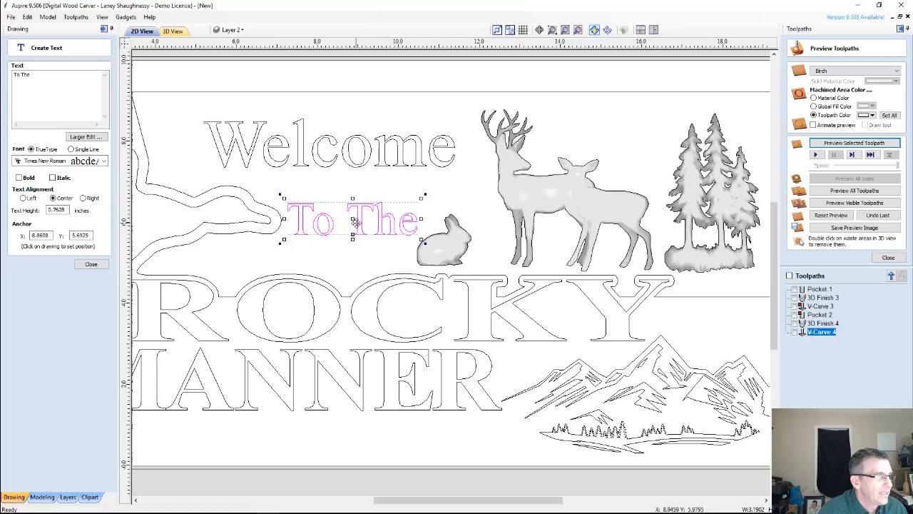
{"action": "left_click_drag", "start_coordinate": [355, 222], "coordinate": [367, 207]}
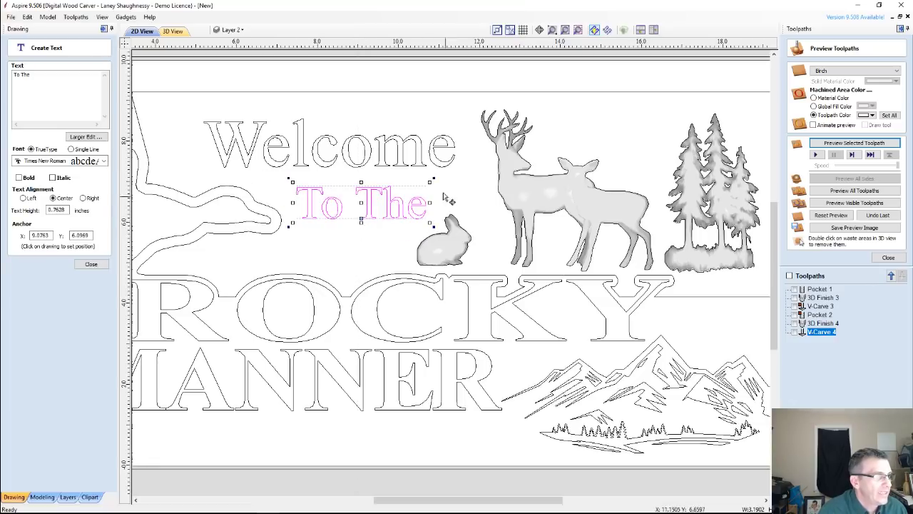
{"action": "left_click", "coordinate": [91, 264]}
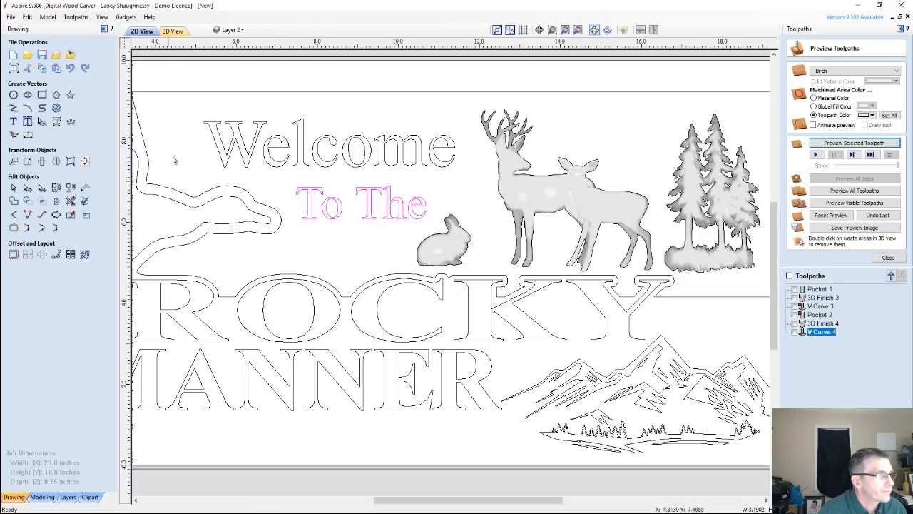
{"action": "left_click", "coordinate": [175, 143]}
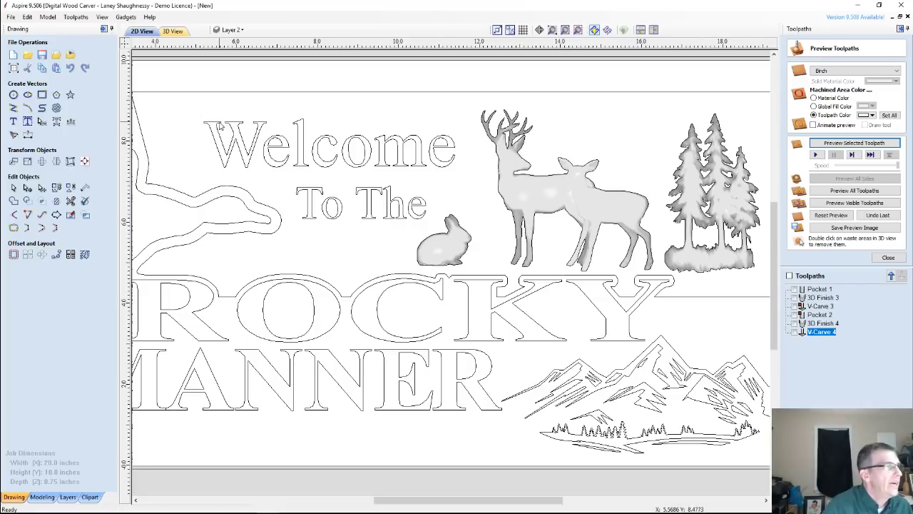
Step: Draw a rectangle about 6.65 by 1.8 inches around Welcome and another about 3.55 inches wide directly beneath it around To The
{"action": "left_click", "coordinate": [219, 126]}
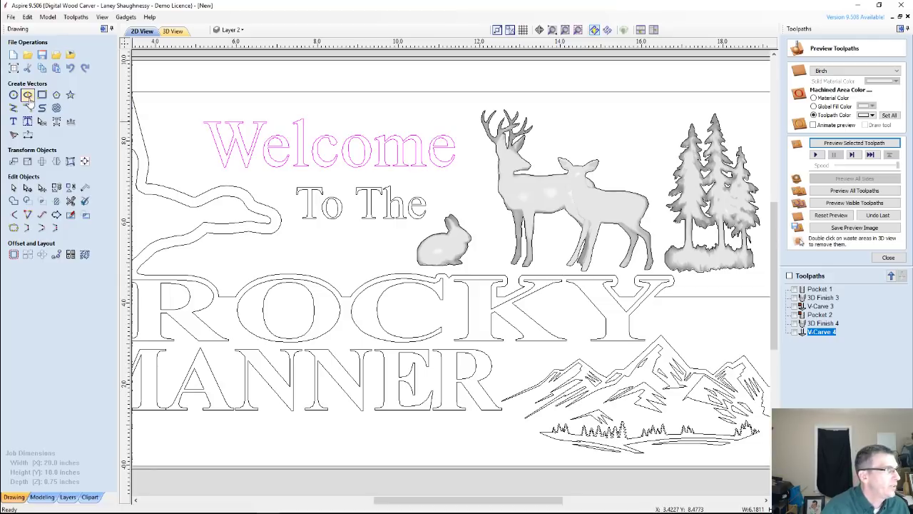
{"action": "left_click", "coordinate": [40, 98]}
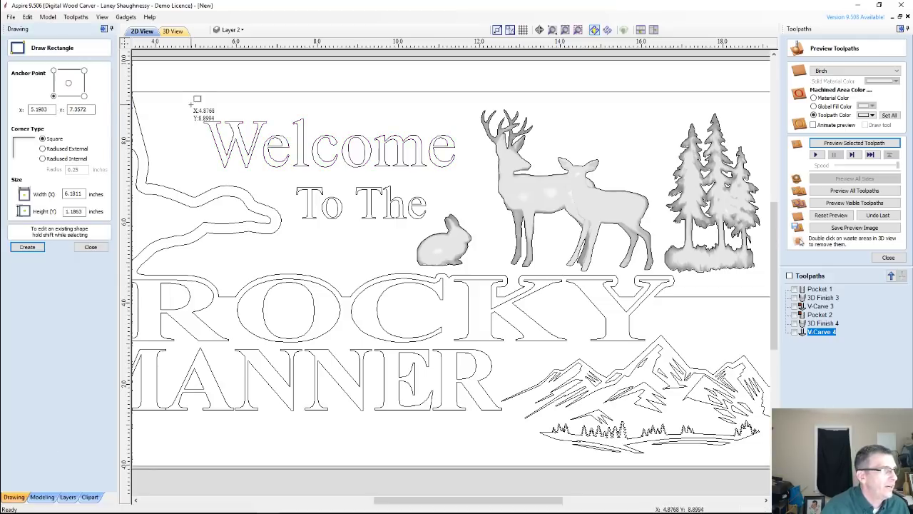
{"action": "mouse_move", "coordinate": [191, 105]}
{"action": "left_mouse_down"}
{"action": "mouse_move", "coordinate": [196, 143]}
{"action": "mouse_move", "coordinate": [319, 181]}
{"action": "mouse_move", "coordinate": [461, 177]}
{"action": "left_mouse_up"}
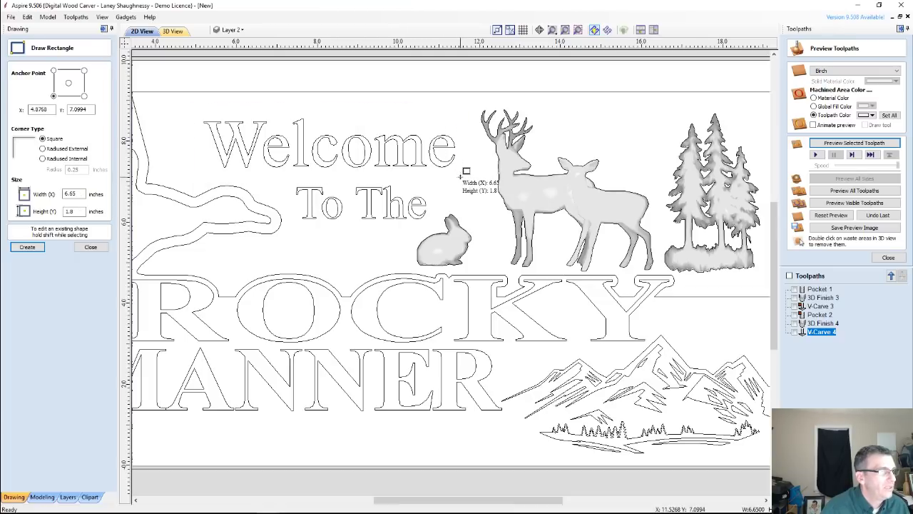
{"action": "mouse_move", "coordinate": [288, 179]}
{"action": "left_mouse_down"}
{"action": "mouse_move", "coordinate": [301, 217]}
{"action": "mouse_move", "coordinate": [431, 224]}
{"action": "left_mouse_up"}
{"action": "left_click", "coordinate": [77, 248]}
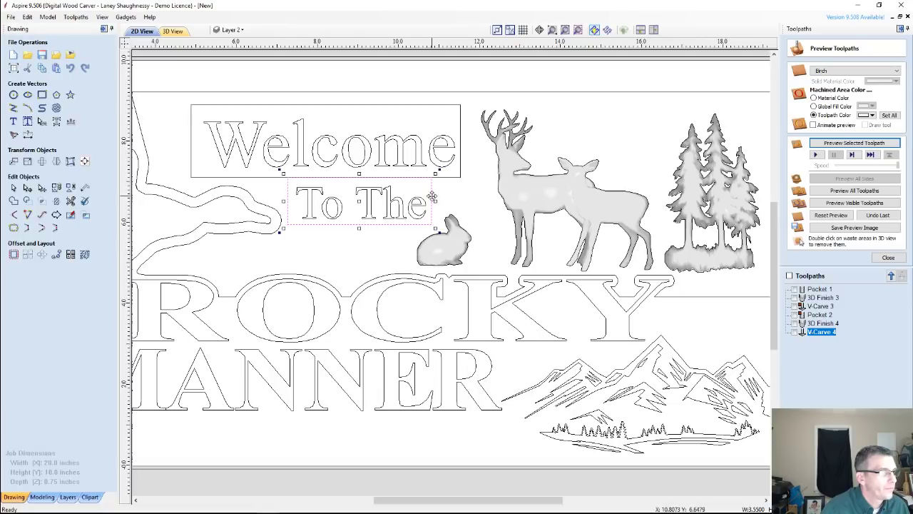
Step: Stretch the right edges outward, making the To The rectangle about 3.68 inches wide and the Welcome rectangle about 6.78 inches wide
{"action": "left_click_drag", "start_coordinate": [433, 202], "coordinate": [436, 202]}
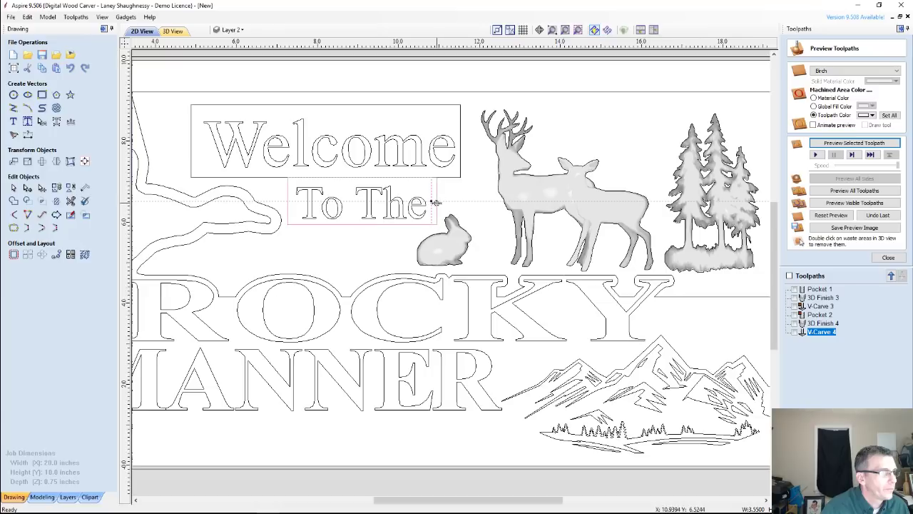
{"action": "left_click", "coordinate": [438, 202]}
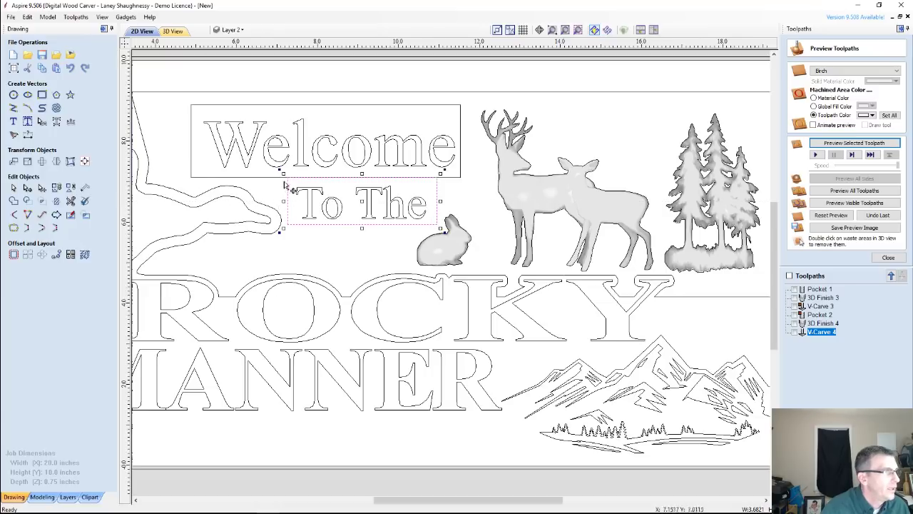
{"action": "left_click", "coordinate": [460, 148]}
{"action": "left_click", "coordinate": [462, 147]}
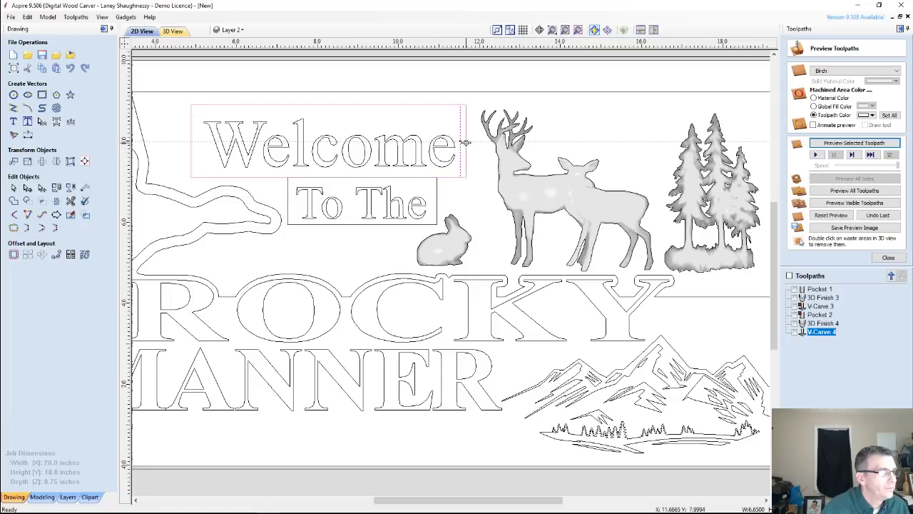
{"action": "left_click", "coordinate": [468, 141]}
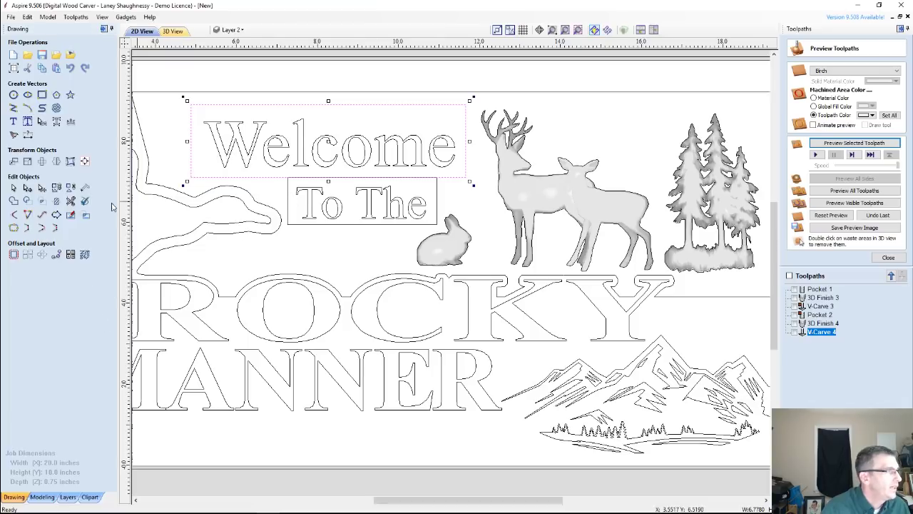
Step: Trim away the shared edge between the two rectangles to leave one T-shaped outline around the lettering
{"action": "left_click", "coordinate": [70, 200]}
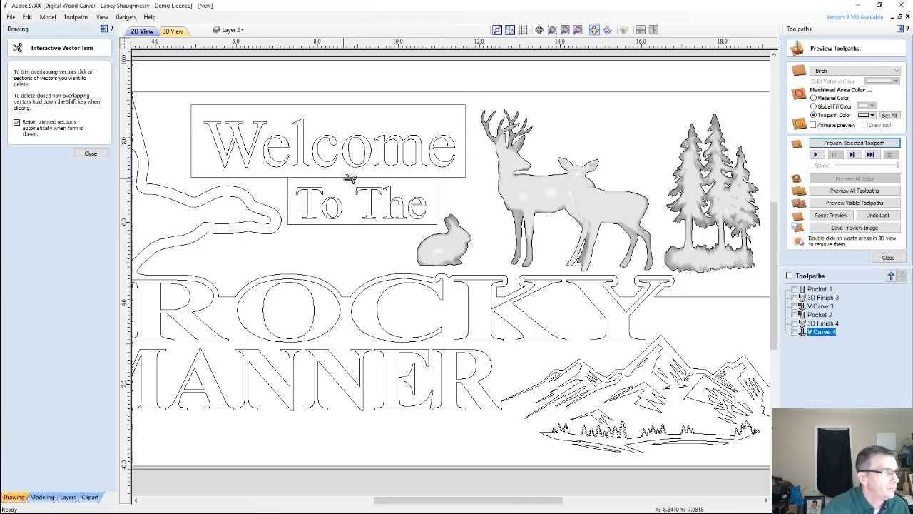
{"action": "left_click", "coordinate": [350, 178]}
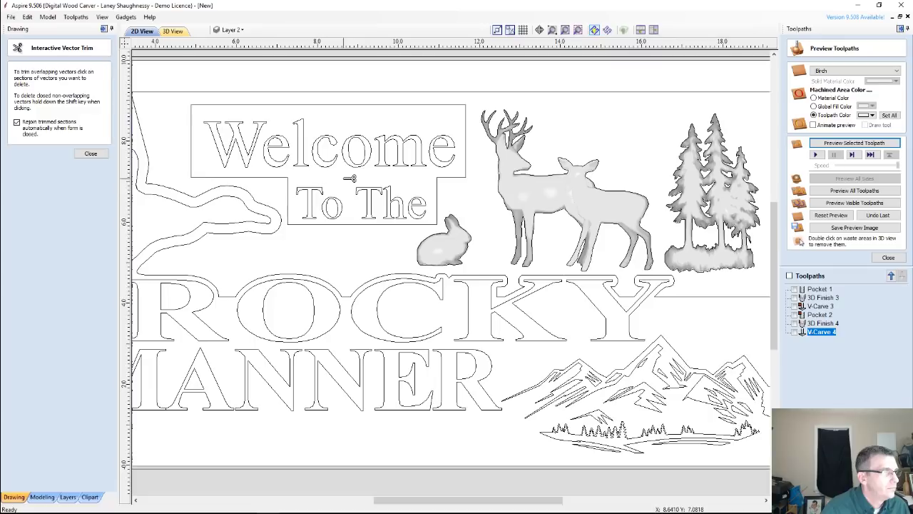
{"action": "left_click", "coordinate": [90, 154]}
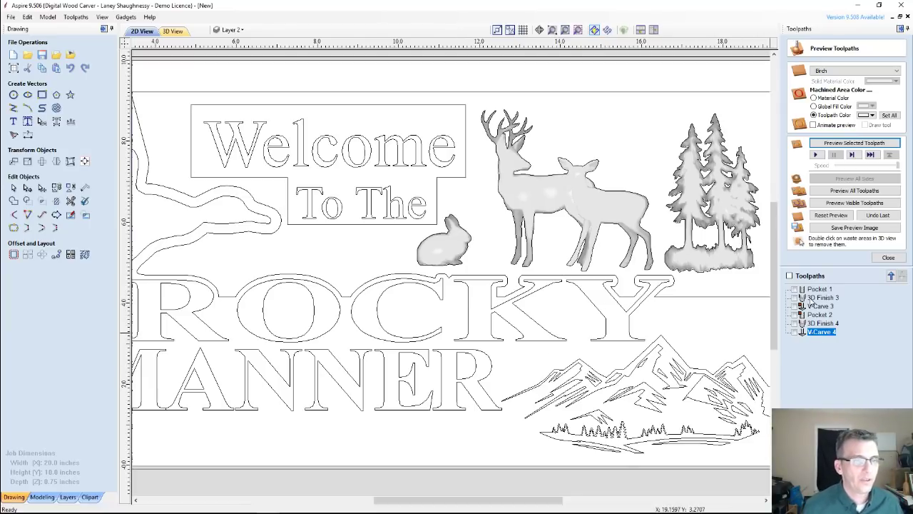
Step: Add the T-shaped outline to the Pocket 1 toolpath, recalculate it, and simulate it on a reset preview
{"action": "double_click", "coordinate": [817, 289]}
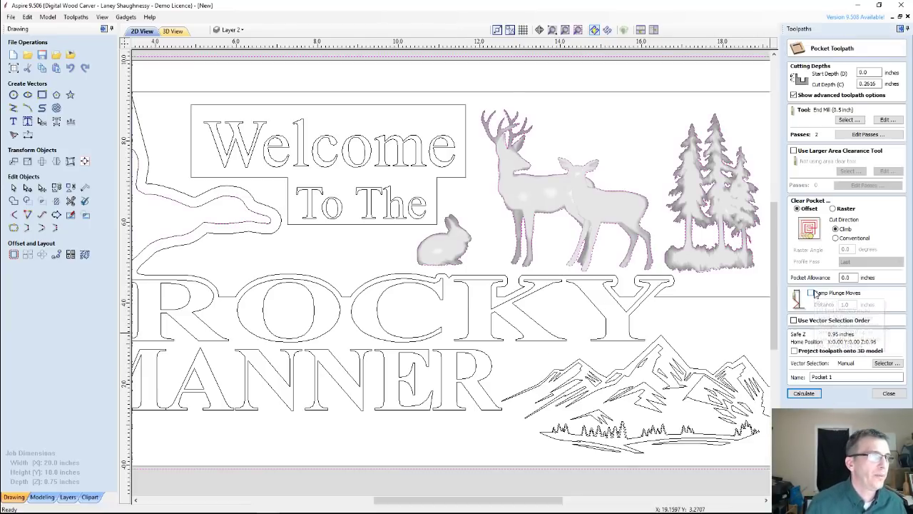
{"action": "left_click", "coordinate": [402, 107]}
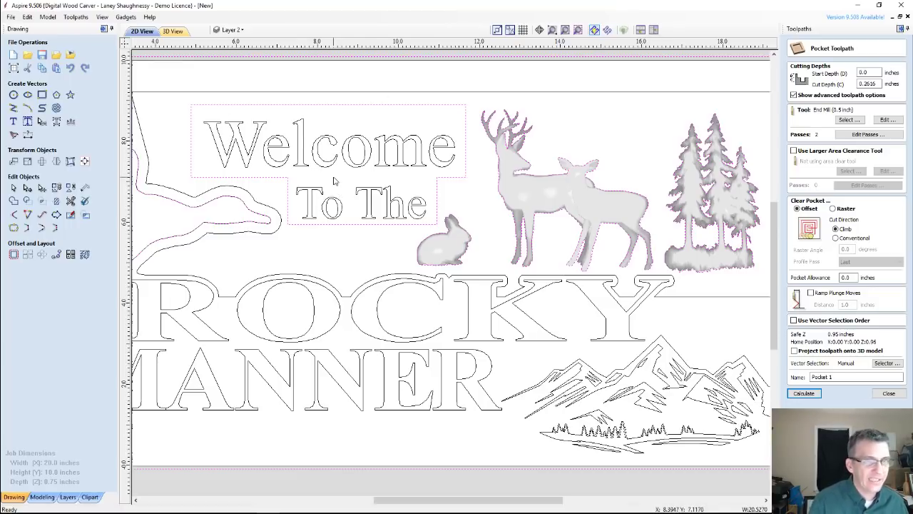
{"action": "left_click", "coordinate": [804, 393]}
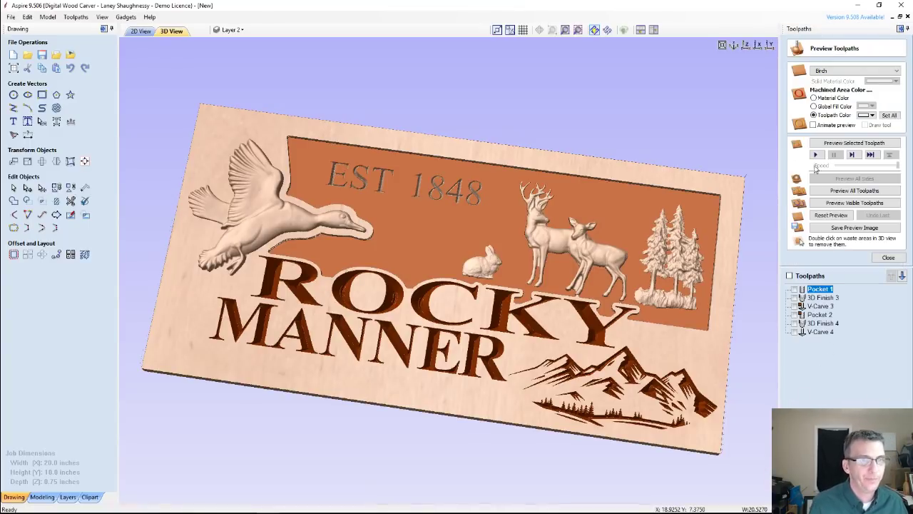
{"action": "left_click", "coordinate": [827, 215]}
{"action": "left_click", "coordinate": [828, 144]}
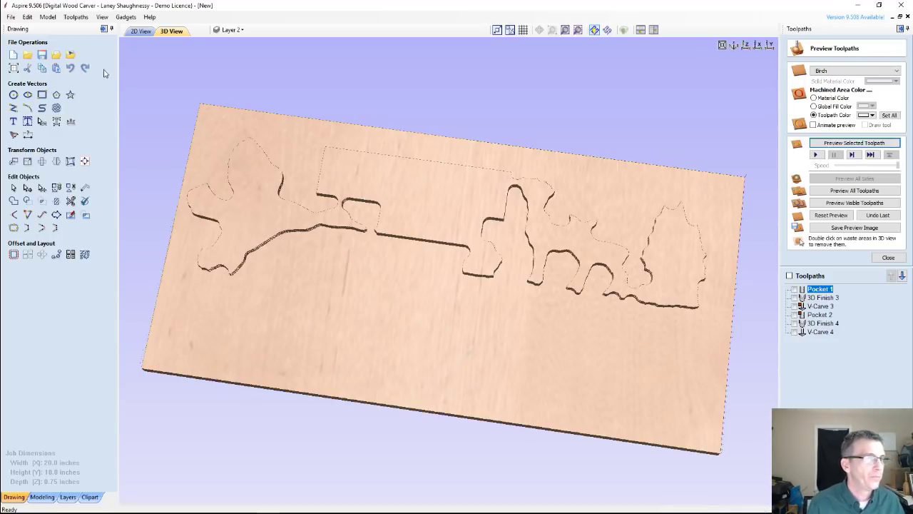
{"action": "left_click_drag", "start_coordinate": [538, 293], "coordinate": [537, 285]}
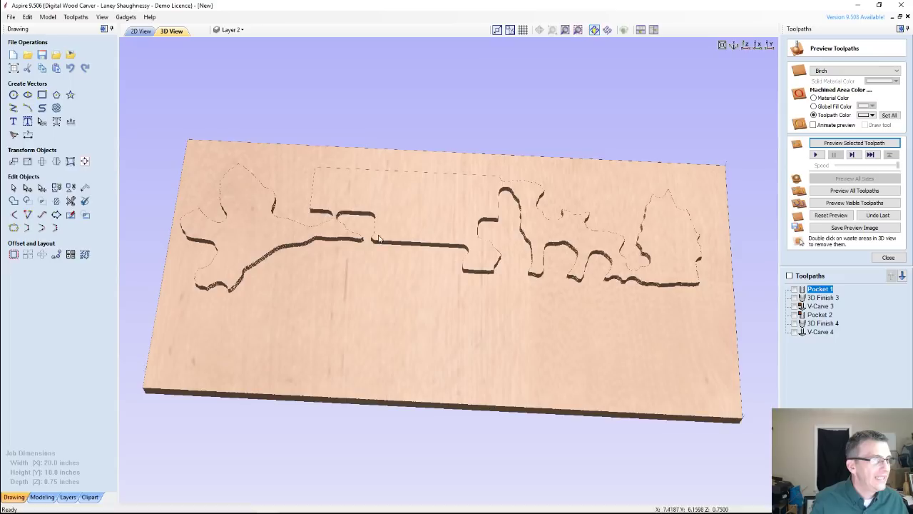
{"action": "left_click_drag", "start_coordinate": [372, 235], "coordinate": [346, 269]}
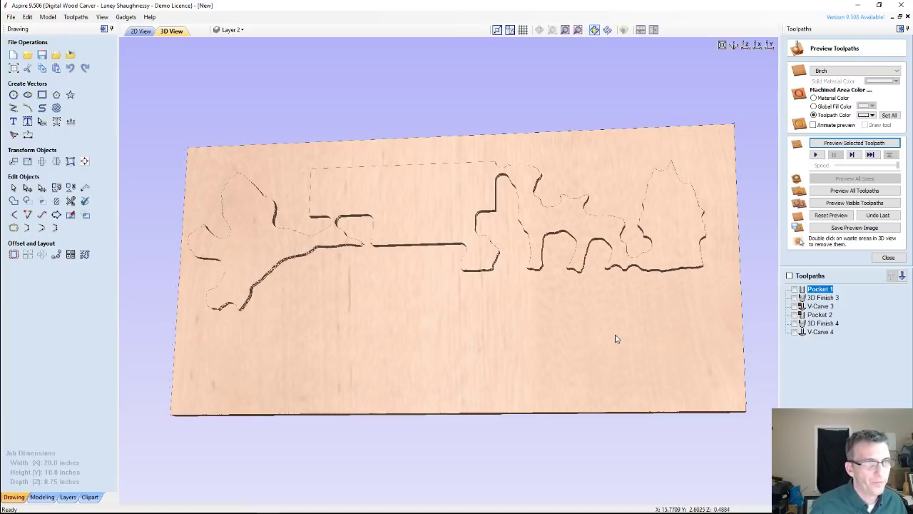
Step: Add the T-shaped outline to the Pocket 2 toolpath's vectors and recalculate the toolpath
{"action": "left_click", "coordinate": [821, 306]}
{"action": "left_click", "coordinate": [795, 306]}
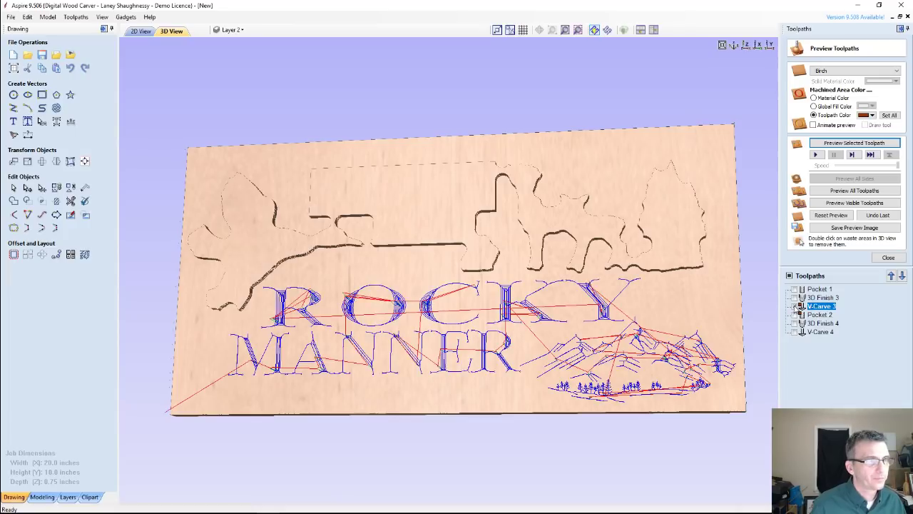
{"action": "left_click", "coordinate": [794, 306]}
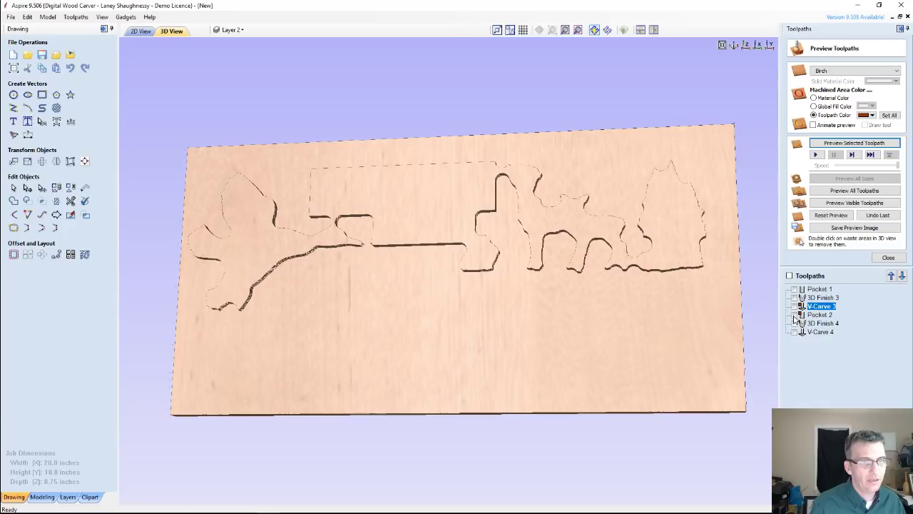
{"action": "left_click", "coordinate": [795, 315]}
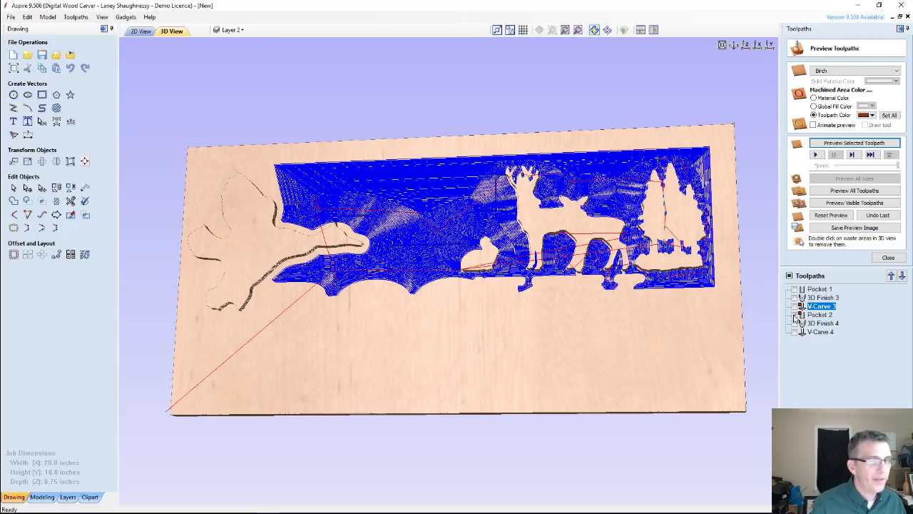
{"action": "double_click", "coordinate": [820, 315]}
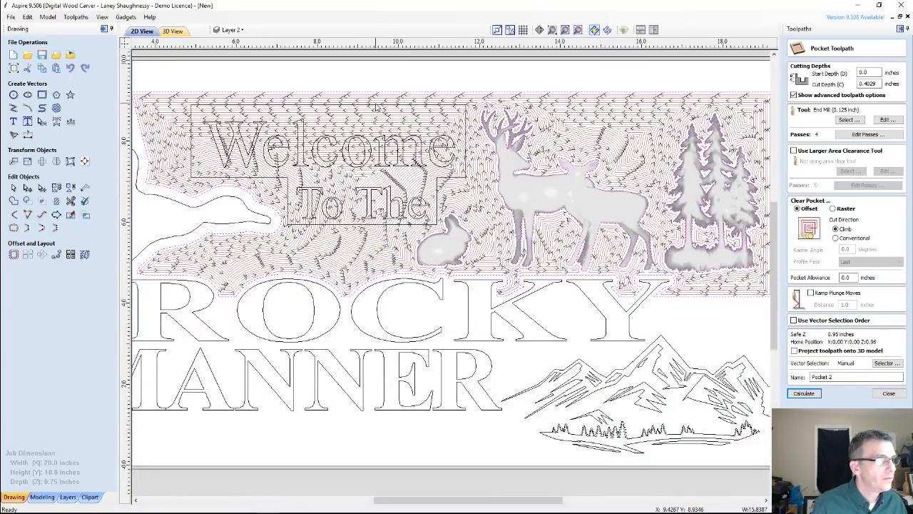
{"action": "left_click", "coordinate": [804, 395]}
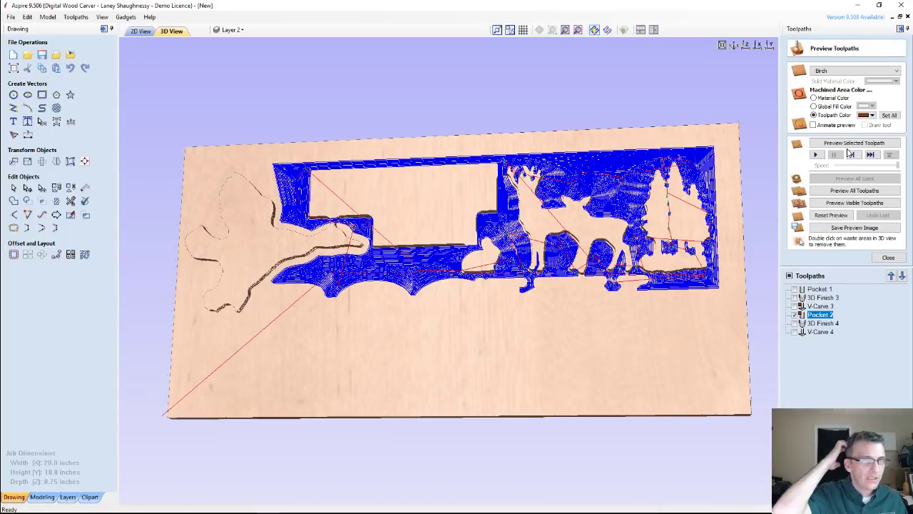
Step: Make 3D Finish 3 and V-Carve 3 visible alongside Pocket 2, and simulate all visible toolpaths
{"action": "left_click", "coordinate": [794, 297]}
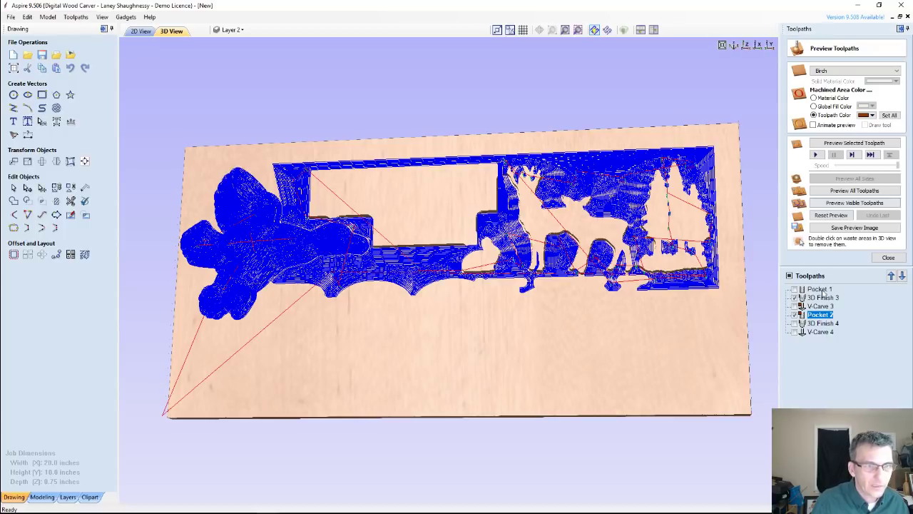
{"action": "left_click", "coordinate": [794, 306]}
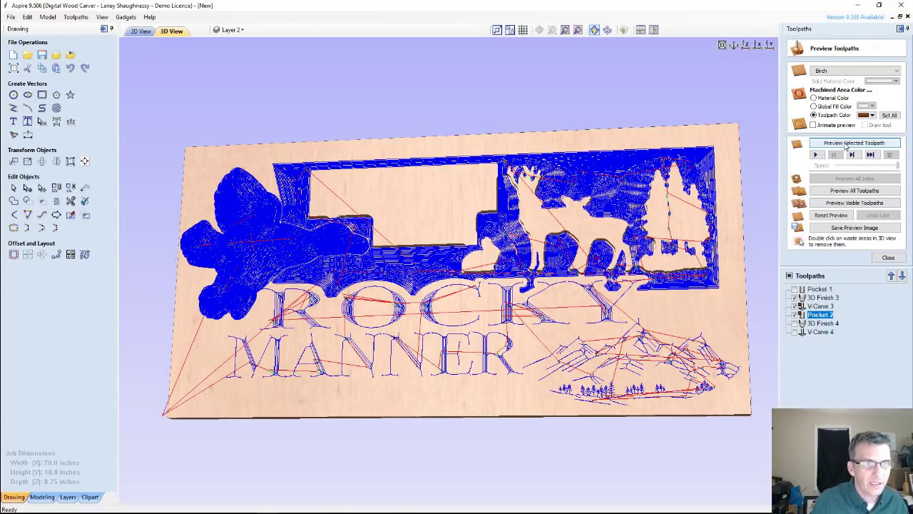
{"action": "left_click", "coordinate": [856, 203]}
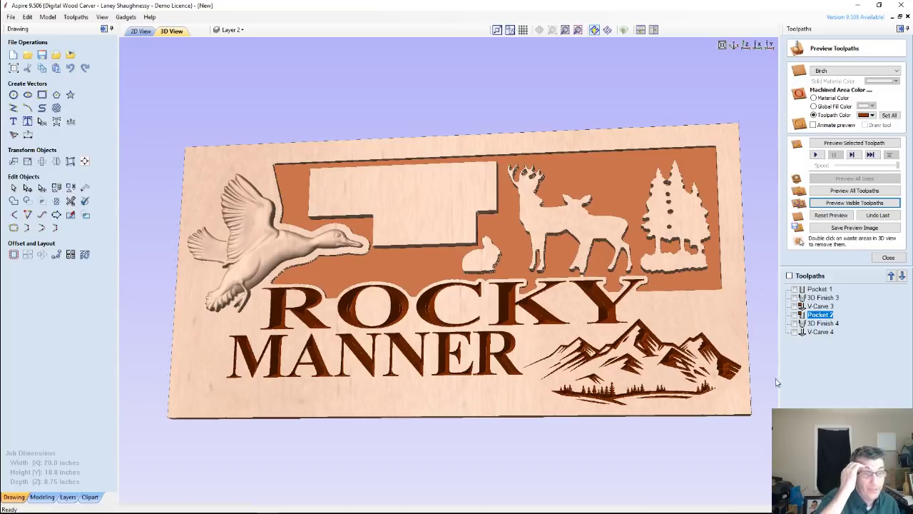
Step: Check the 3D Finish 4 settings, keeping them as they are, and simulate that toolpath over the rabbit, deer and trees
{"action": "left_click", "coordinate": [818, 327]}
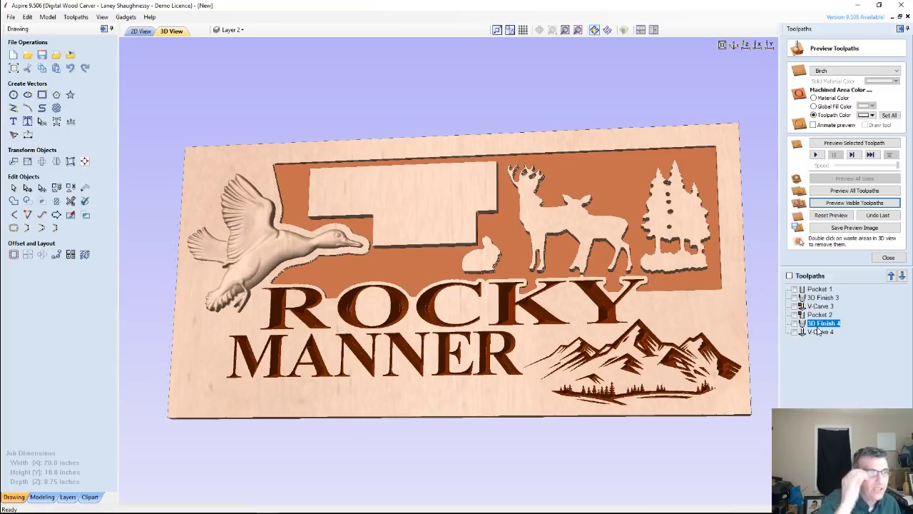
{"action": "double_click", "coordinate": [820, 325]}
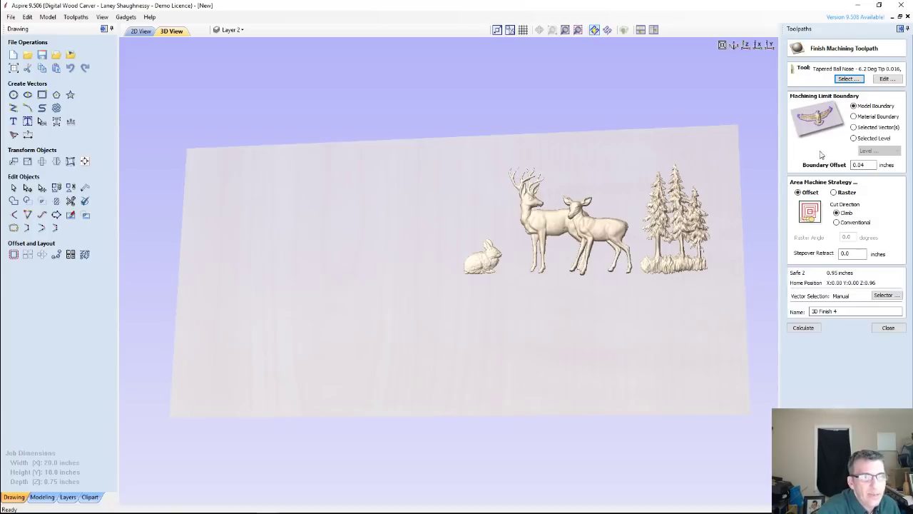
{"action": "left_click", "coordinate": [864, 164]}
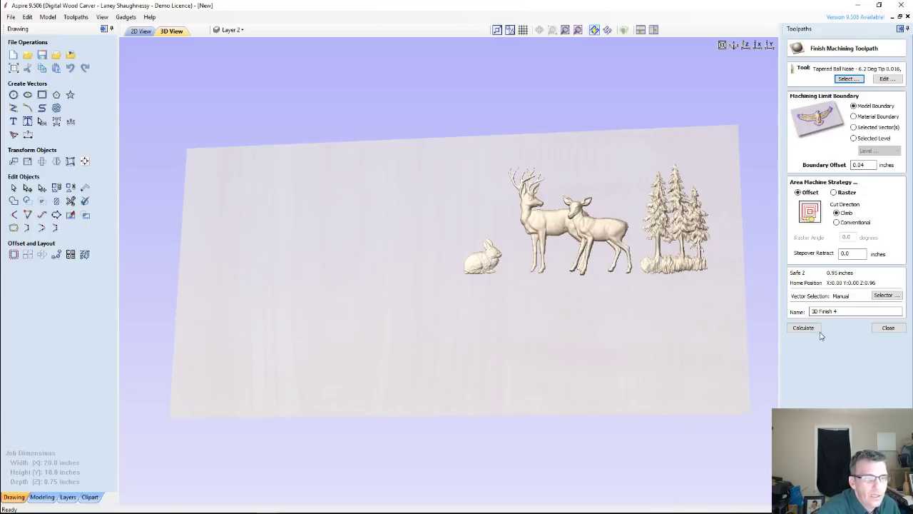
{"action": "left_click", "coordinate": [888, 328]}
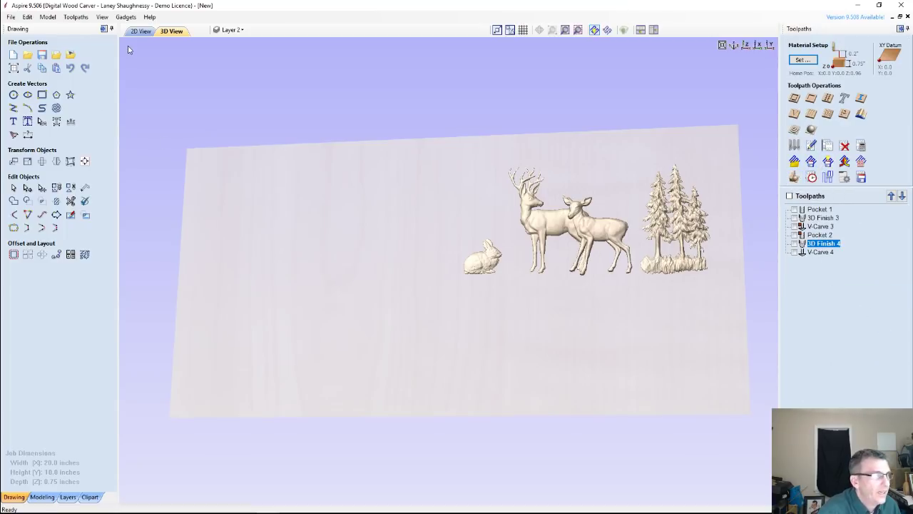
{"action": "left_click", "coordinate": [795, 178]}
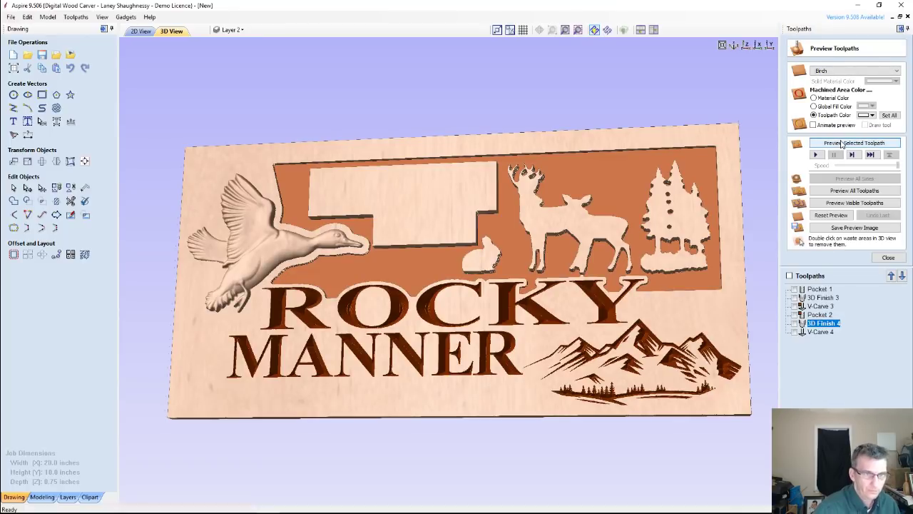
{"action": "left_click", "coordinate": [842, 143]}
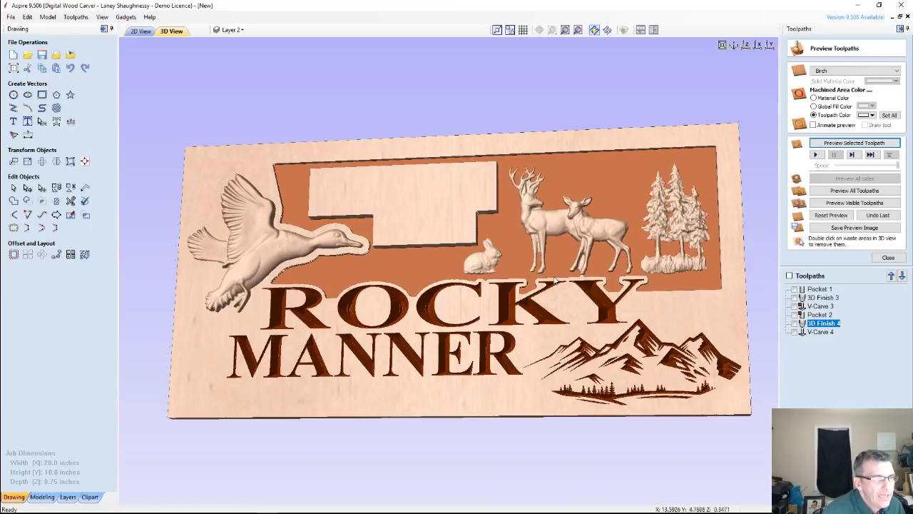
Step: Inspect the carved sign preview up close and show its machined areas in Material Color
{"action": "scroll", "coordinate": [578, 268], "scroll_direction": "up", "scroll_amount": 3}
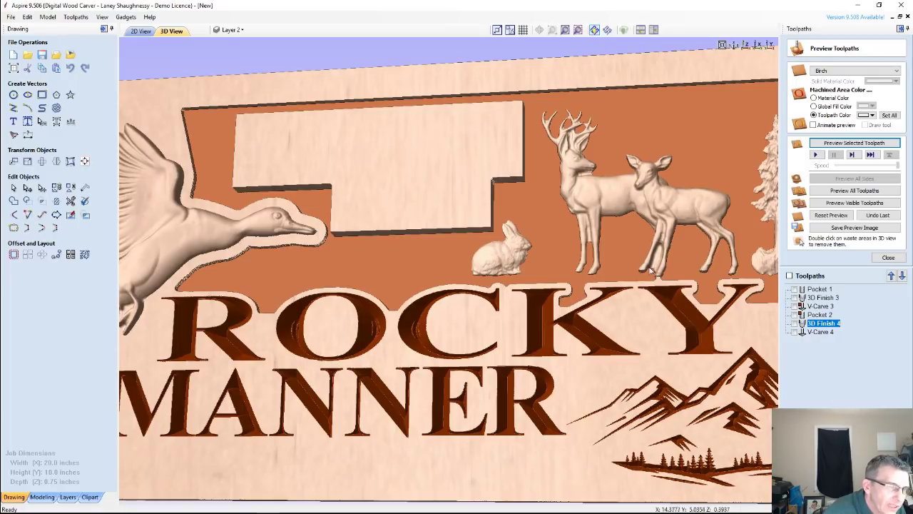
{"action": "scroll", "coordinate": [597, 241], "scroll_direction": "down", "scroll_amount": 3}
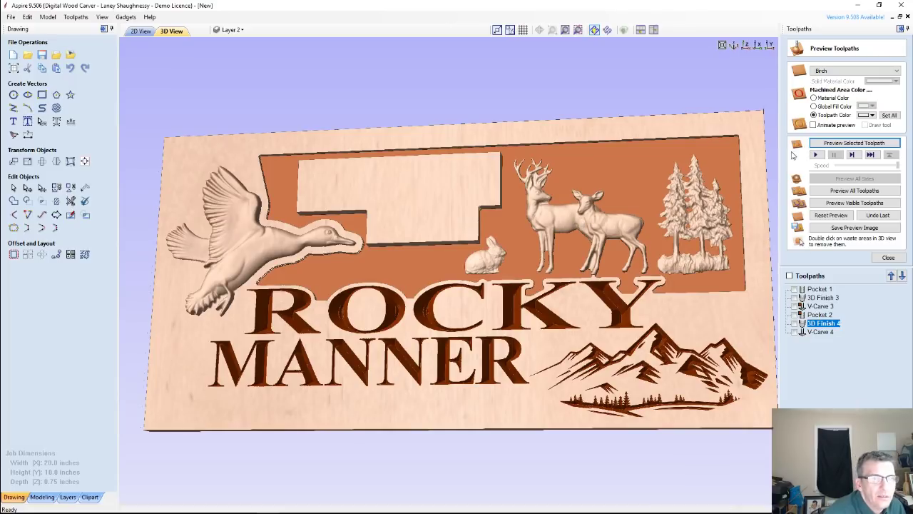
{"action": "left_click", "coordinate": [814, 98]}
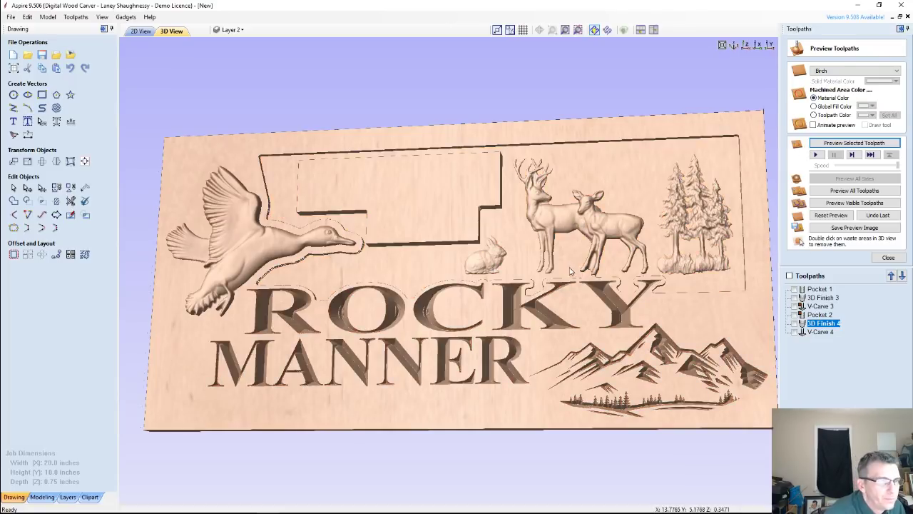
{"action": "left_click_drag", "start_coordinate": [579, 295], "coordinate": [544, 294]}
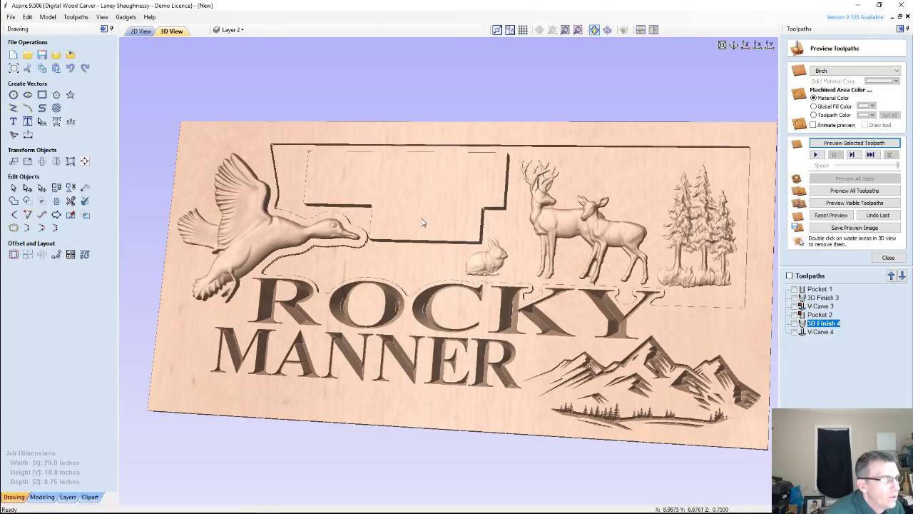
{"action": "left_click", "coordinate": [806, 332]}
{"action": "double_click", "coordinate": [820, 332]}
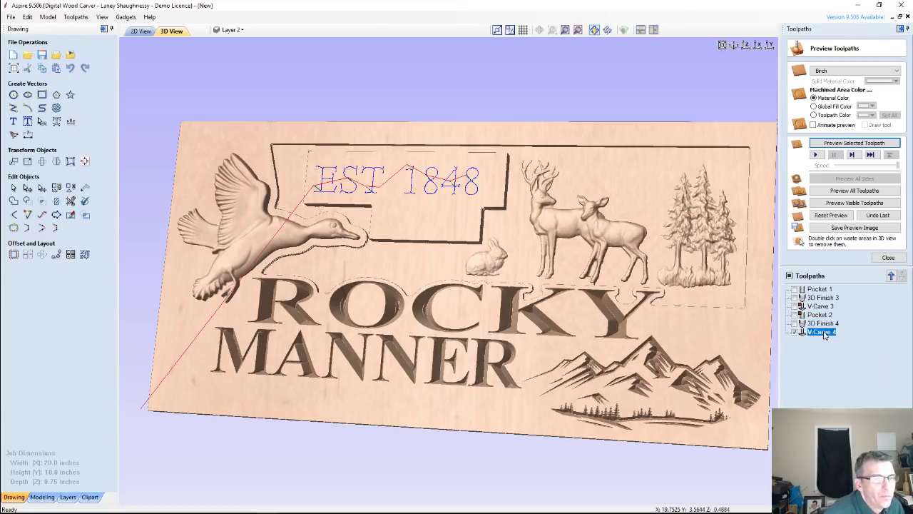
{"action": "left_click", "coordinate": [126, 16]}
{"action": "left_click", "coordinate": [231, 29]}
{"action": "left_click", "coordinate": [140, 31]}
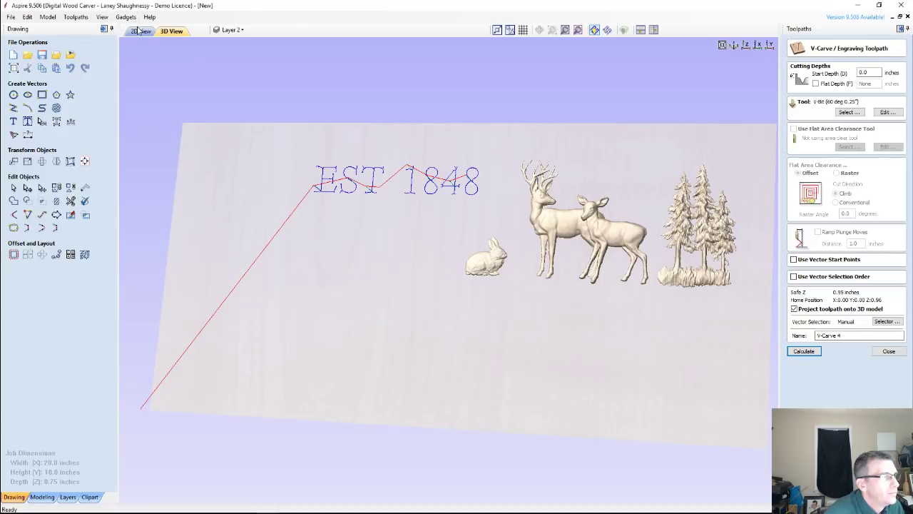
{"action": "left_click", "coordinate": [141, 31]}
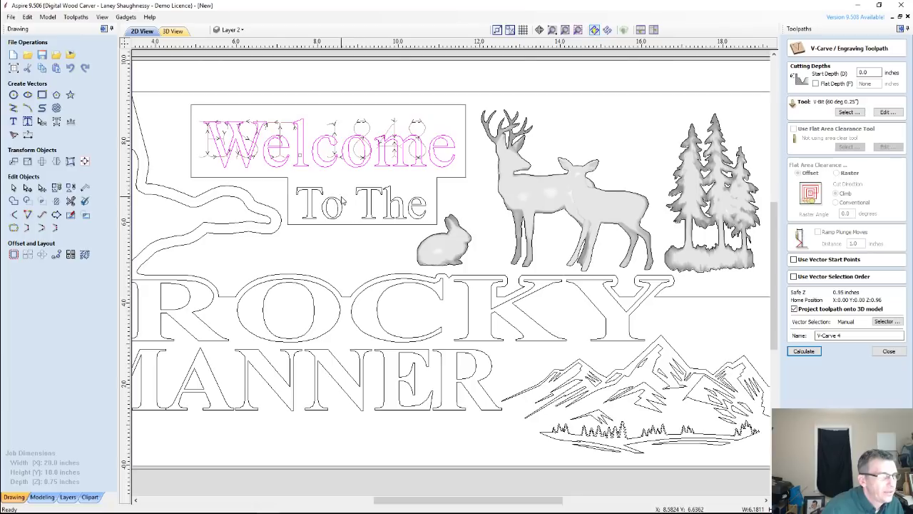
{"action": "left_click", "coordinate": [353, 207]}
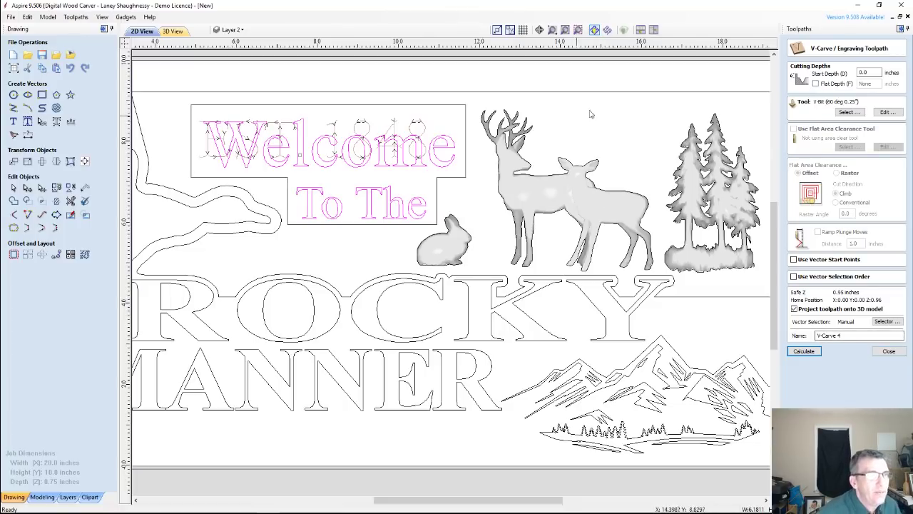
{"action": "left_click", "coordinate": [890, 351]}
Step: Check the Pocket 2 cut depth, and set a matching flat depth of 0.4029 inches for the V-Carve 4 toolpath
{"action": "double_click", "coordinate": [820, 235]}
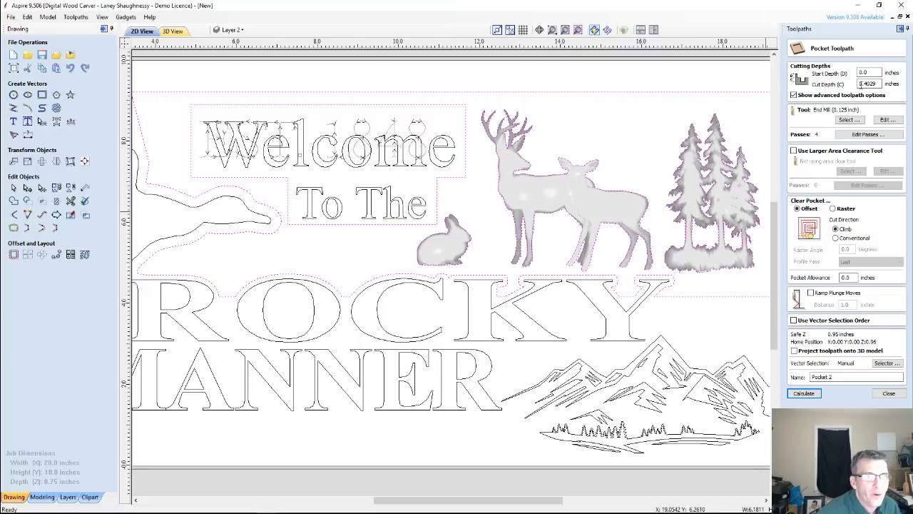
{"action": "left_click", "coordinate": [889, 393]}
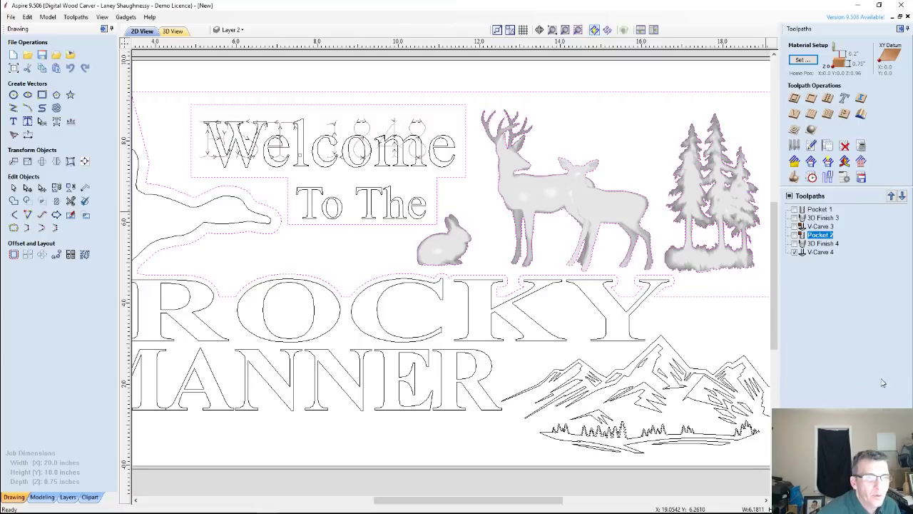
{"action": "double_click", "coordinate": [820, 252]}
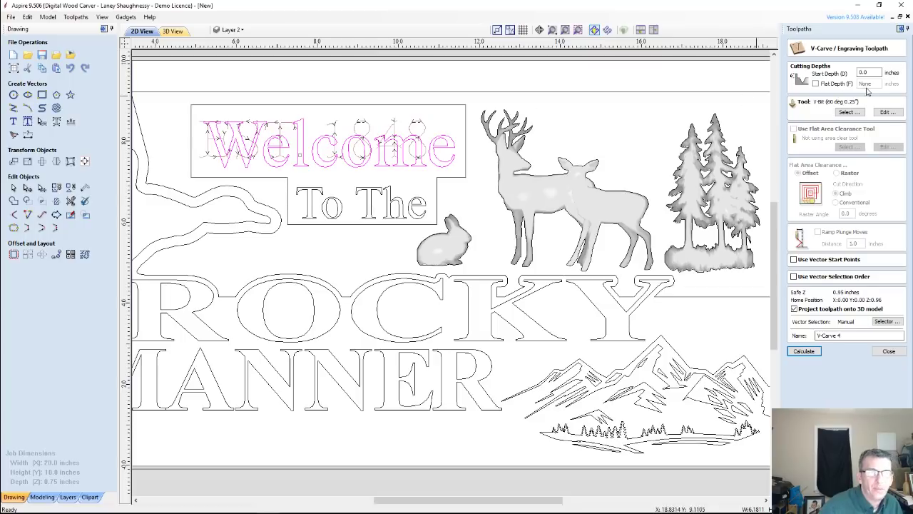
{"action": "left_click", "coordinate": [817, 83]}
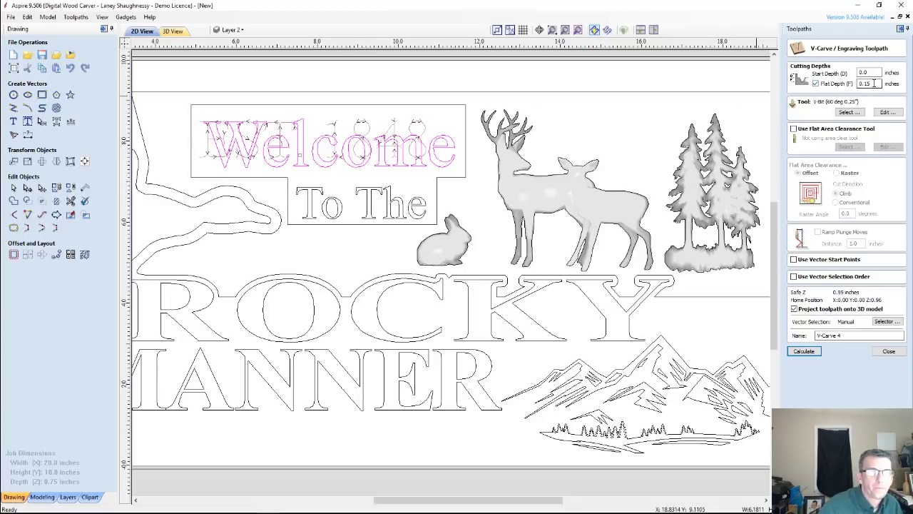
{"action": "type", "text": ".1"}
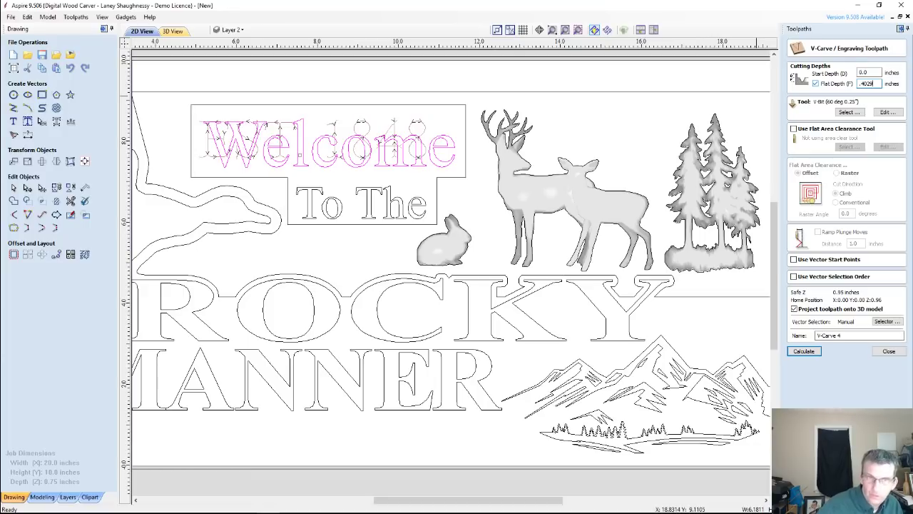
Step: Enable a flat area clearance tool for V-Carve 4 and assign it the End Mill (0.125 inch)
{"action": "left_click", "coordinate": [794, 130]}
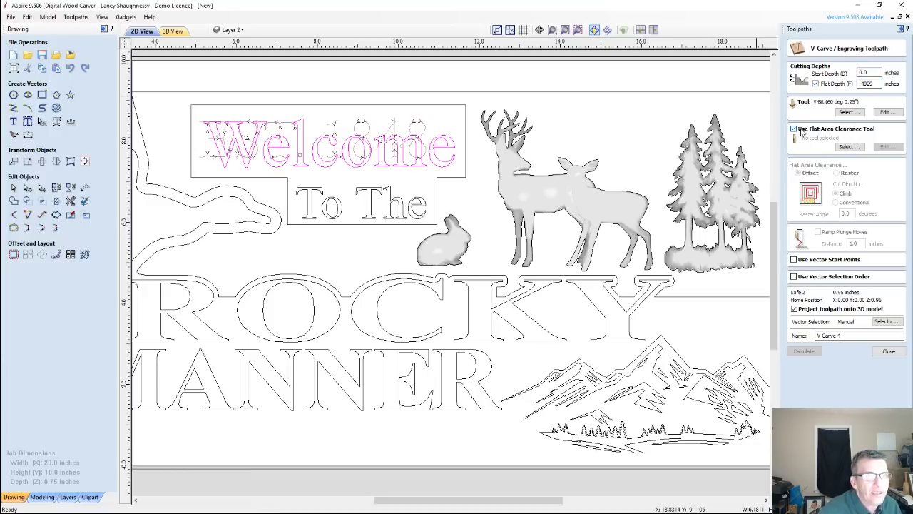
{"action": "left_click", "coordinate": [849, 147]}
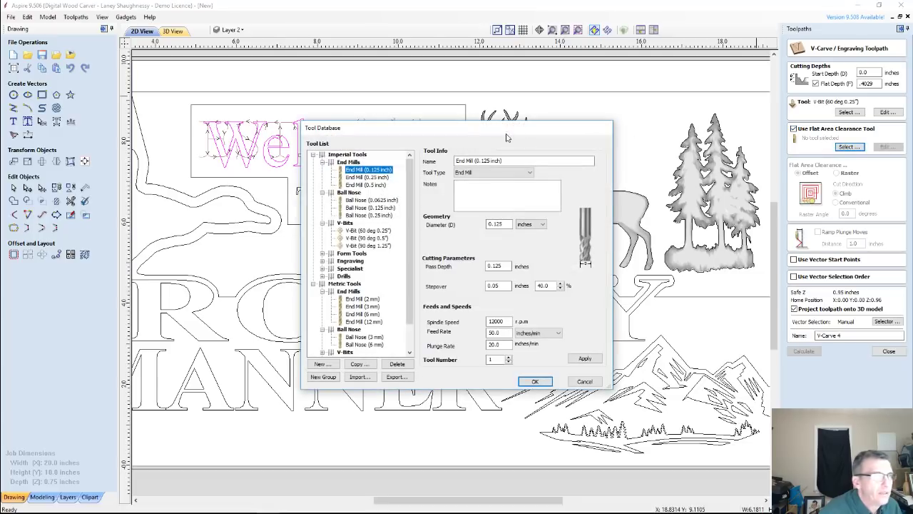
{"action": "left_click", "coordinate": [536, 381]}
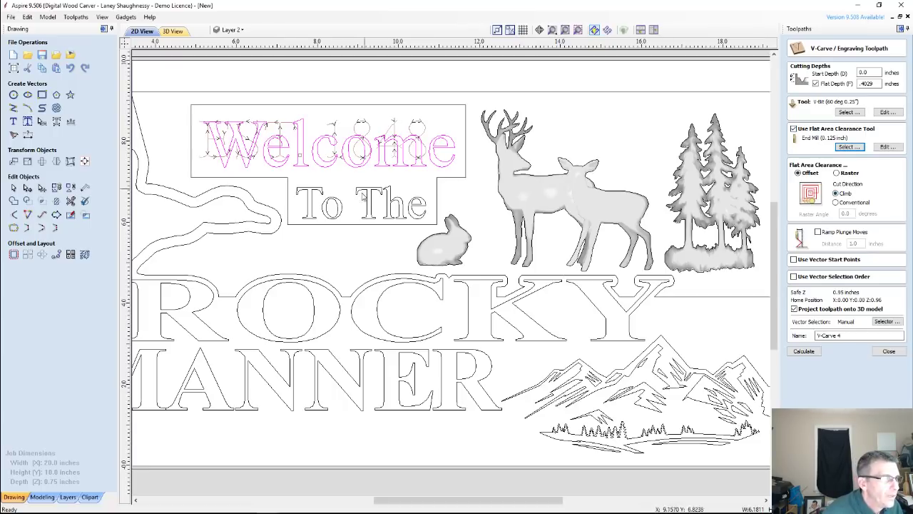
Step: Recalculate V-Carve 4 with the To The lettering and T-shaped outline added to its vectors, and preview the selected toolpath
{"action": "left_click", "coordinate": [374, 207]}
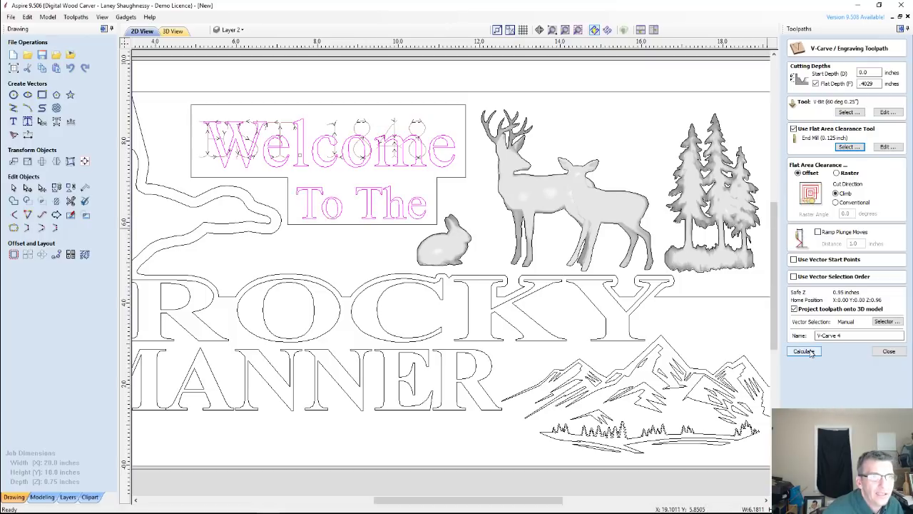
{"action": "left_click", "coordinate": [467, 168]}
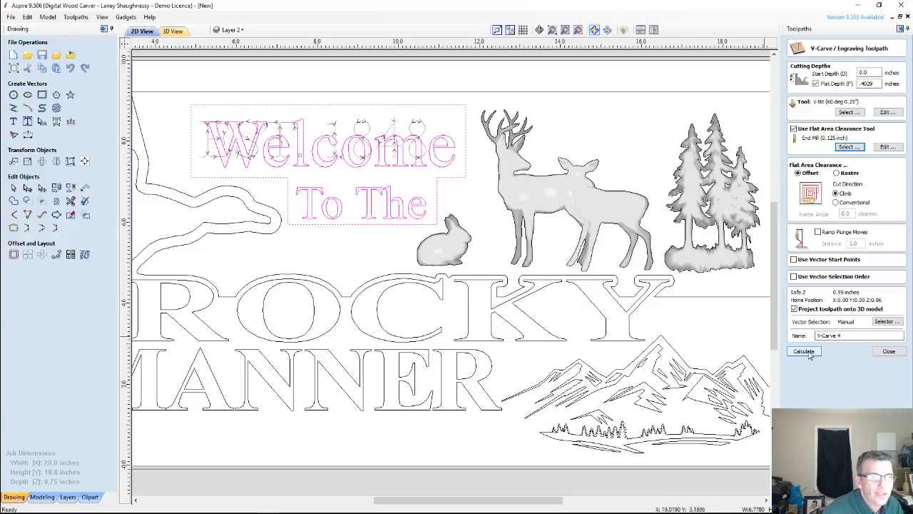
{"action": "left_click", "coordinate": [804, 351]}
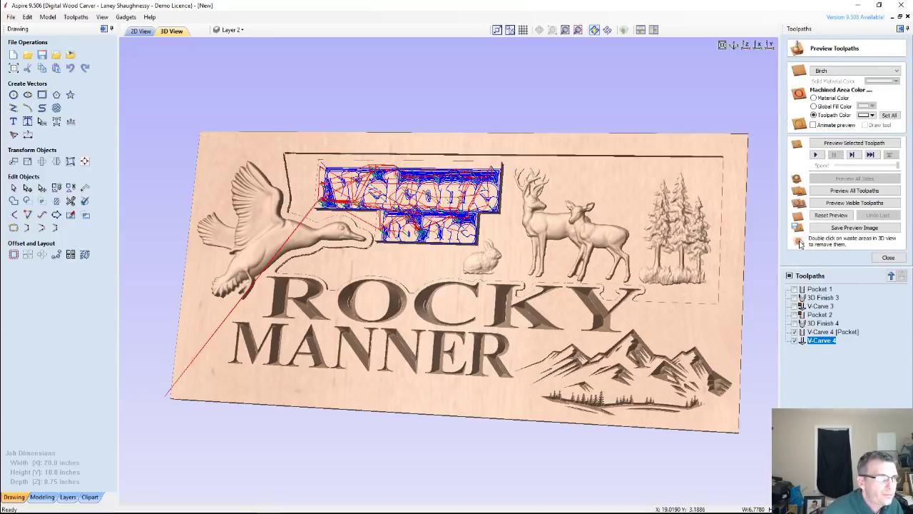
{"action": "left_click", "coordinate": [845, 145]}
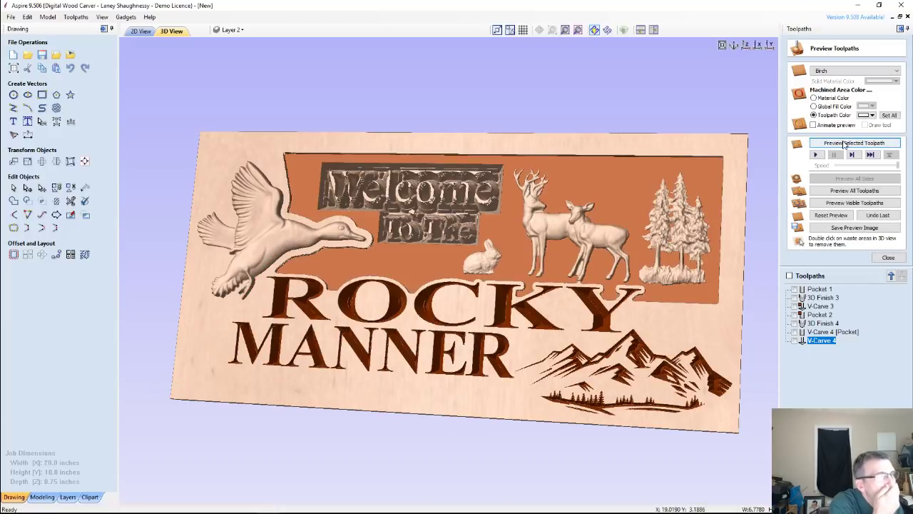
Step: Turn off projecting the V-Carve 4 toolpath onto the 3D model and recalculate it
{"action": "left_click", "coordinate": [140, 32]}
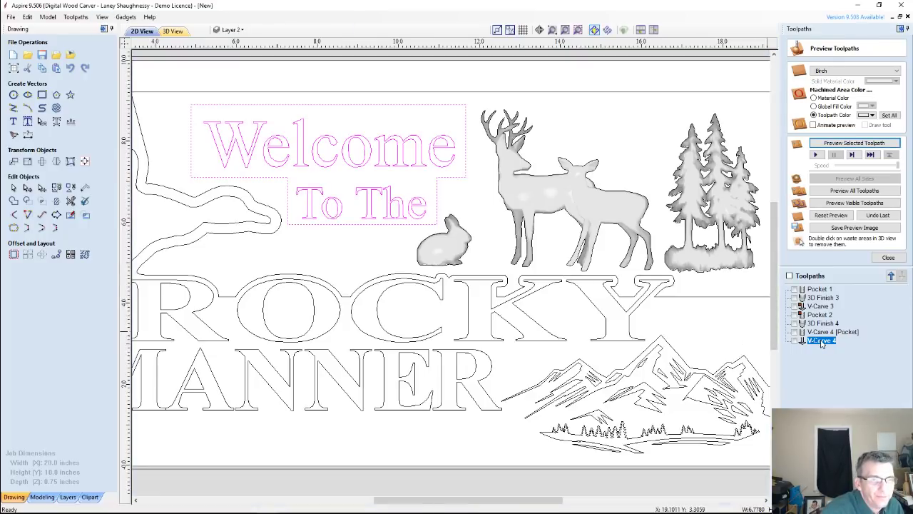
{"action": "double_click", "coordinate": [821, 341]}
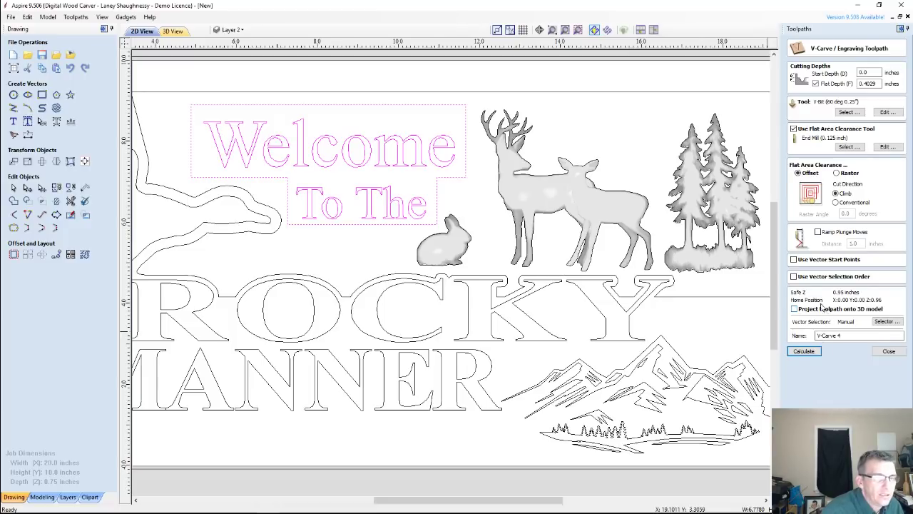
{"action": "left_click", "coordinate": [805, 352]}
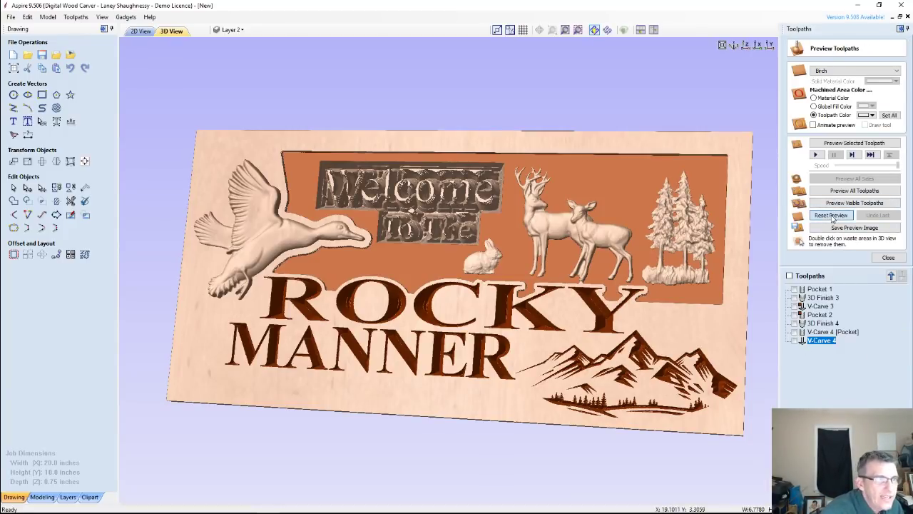
Step: Reset the carving preview, simulate all toolpaths again and inspect the raised Welcome To The lettering up close
{"action": "left_click", "coordinate": [832, 215]}
{"action": "left_click", "coordinate": [840, 191]}
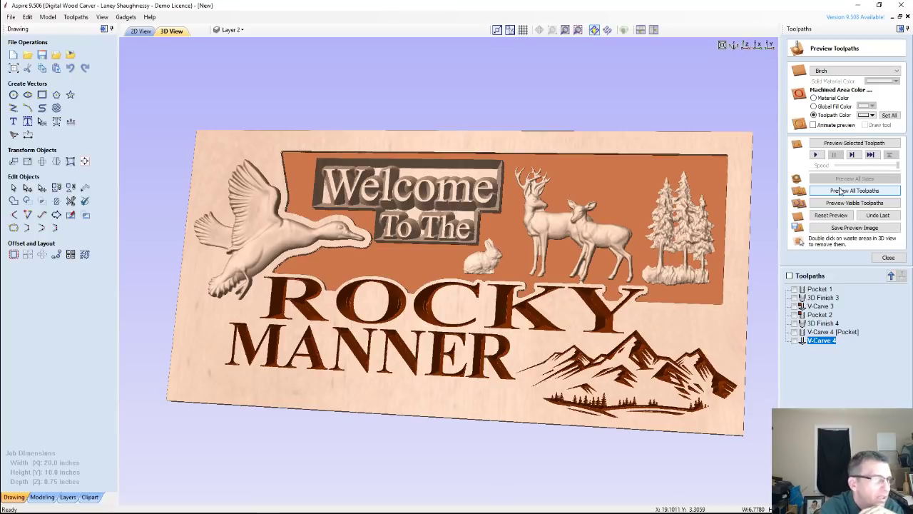
{"action": "left_click", "coordinate": [841, 190]}
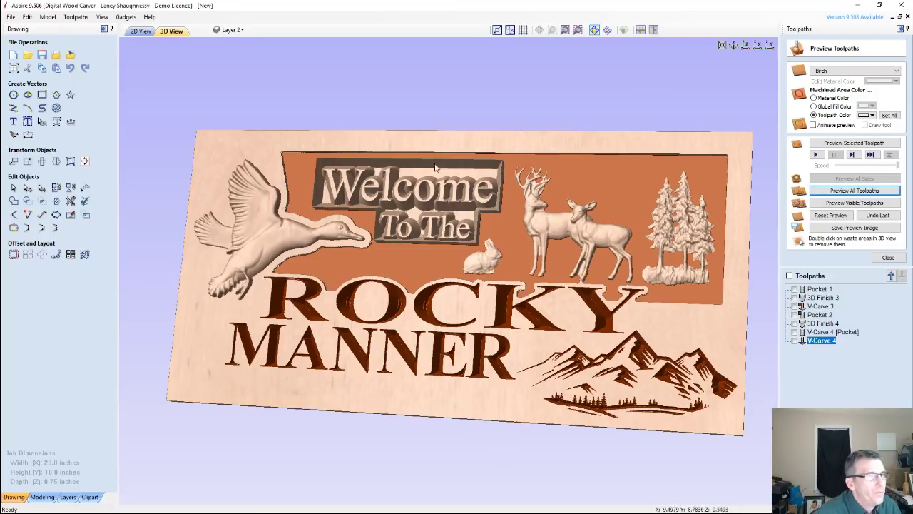
{"action": "scroll", "coordinate": [318, 171], "scroll_direction": "up", "scroll_amount": 2}
{"action": "scroll", "coordinate": [316, 169], "scroll_direction": "up", "scroll_amount": 2}
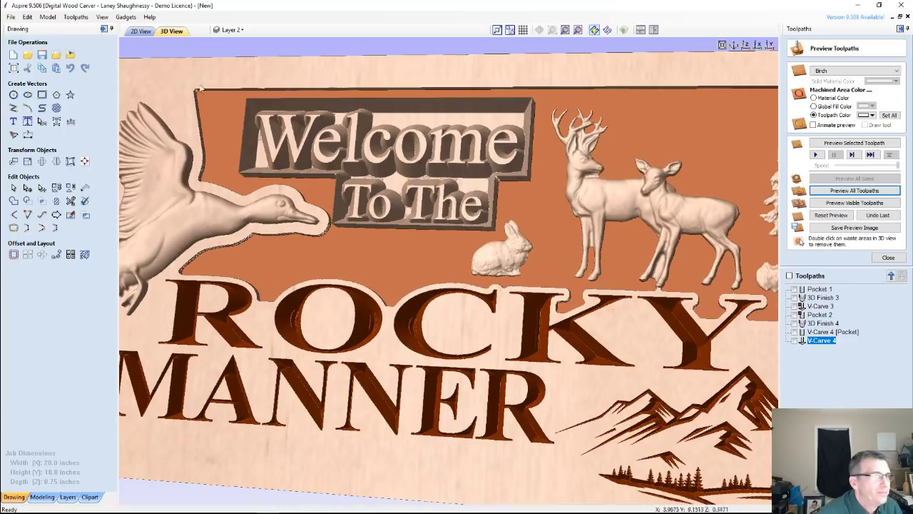
Step: Select only the T-shaped outline around Welcome To The in the 2D drawing and paste a copy of it in place
{"action": "left_click", "coordinate": [141, 31]}
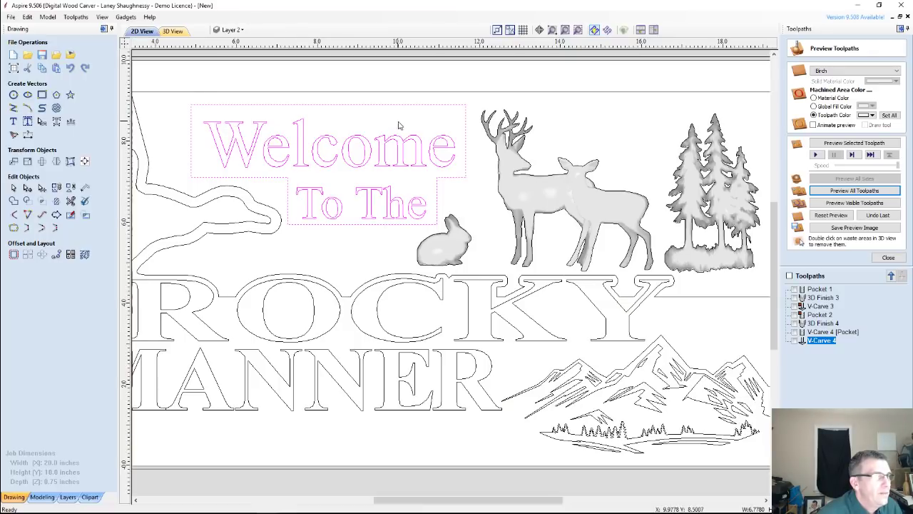
{"action": "left_click", "coordinate": [463, 178]}
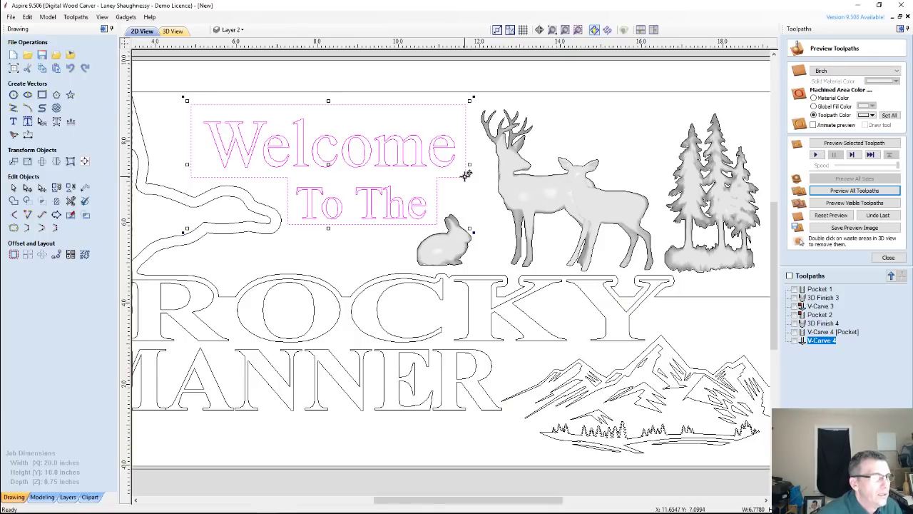
{"action": "left_click", "coordinate": [821, 341]}
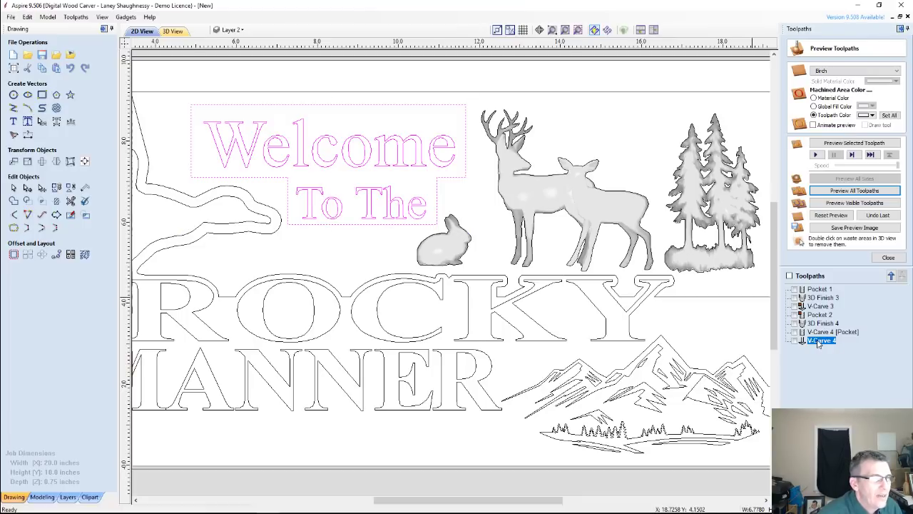
{"action": "left_click", "coordinate": [452, 178]}
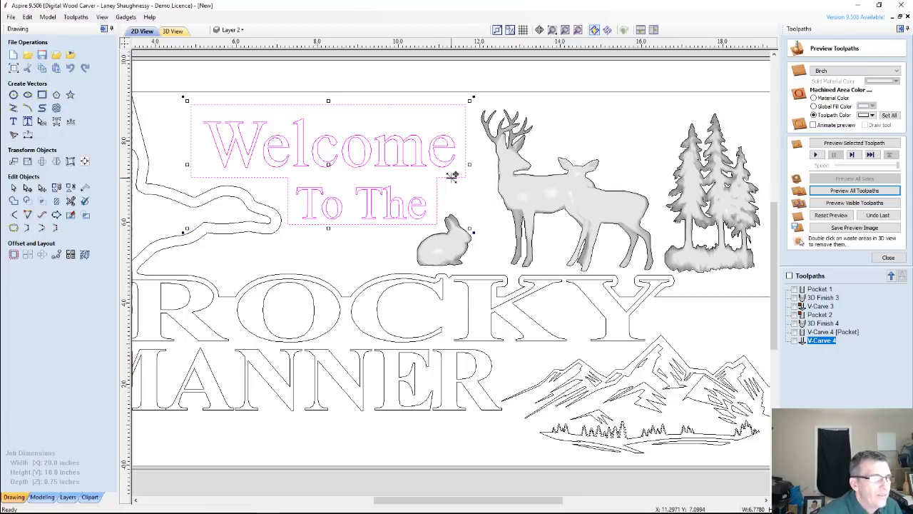
{"action": "left_click", "coordinate": [471, 176]}
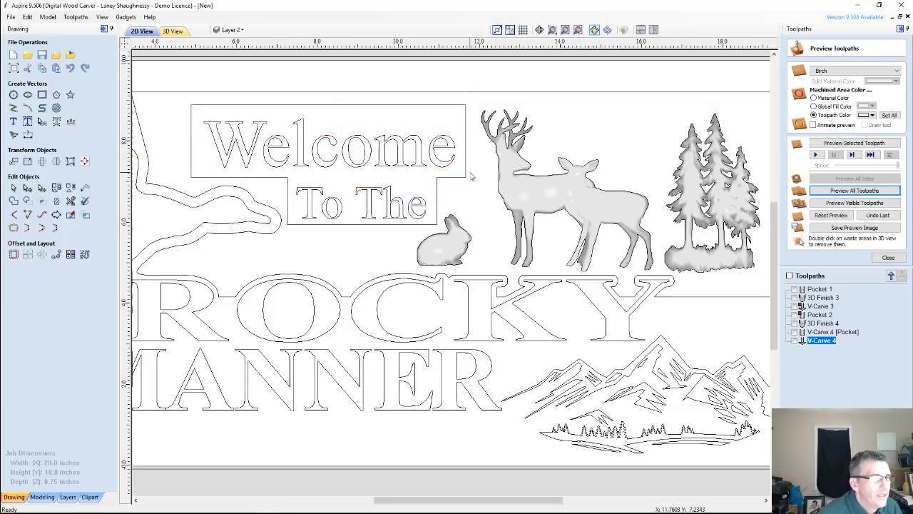
{"action": "left_click", "coordinate": [466, 172]}
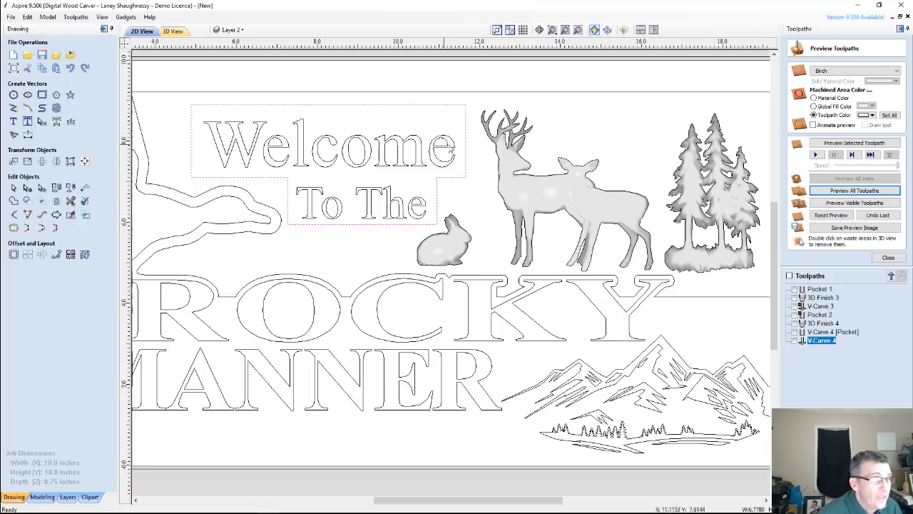
{"action": "left_click", "coordinate": [465, 136]}
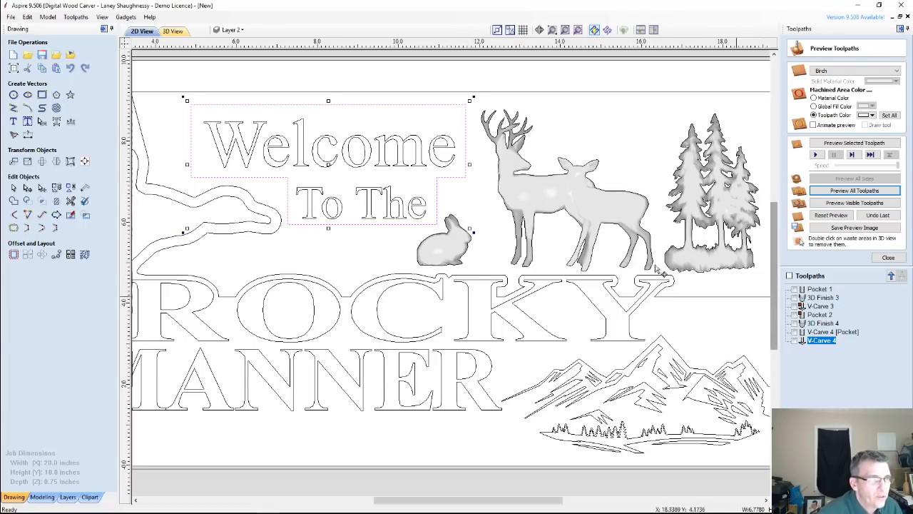
{"action": "right_click", "coordinate": [445, 176]}
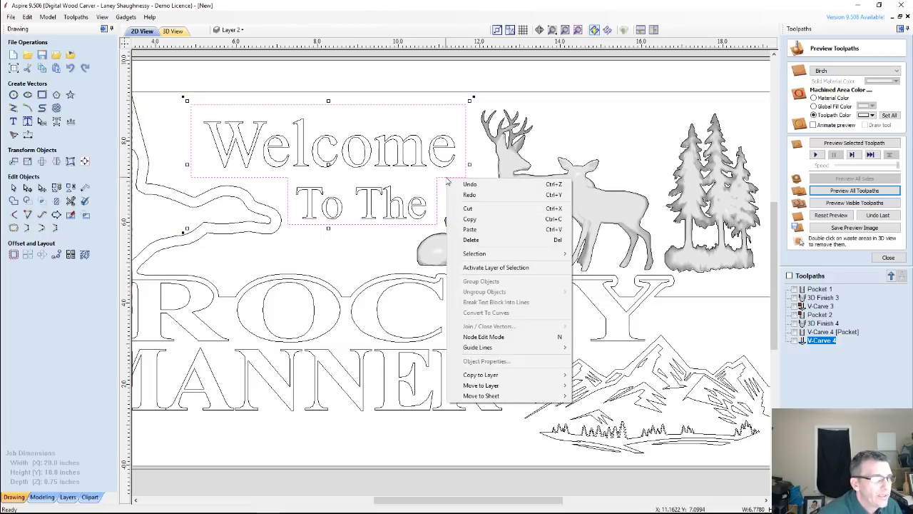
{"action": "left_click", "coordinate": [460, 223]}
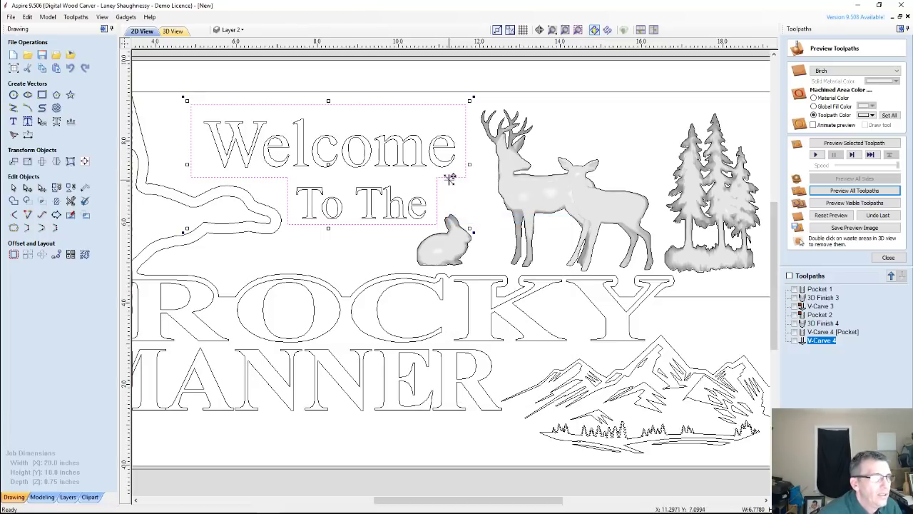
{"action": "right_click", "coordinate": [450, 181]}
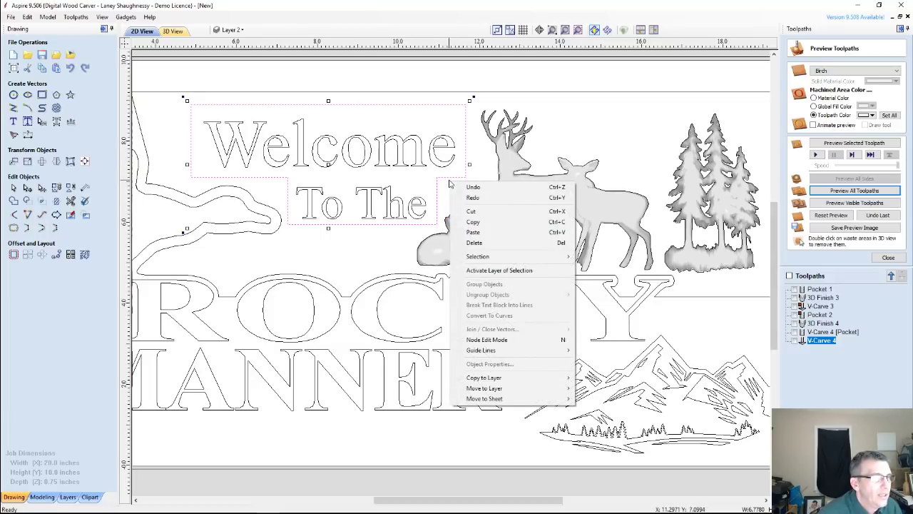
{"action": "left_click", "coordinate": [473, 232]}
Step: Stretch the copied T-shaped outline slightly outward on all four sides, to about 7.1 inches wide
{"action": "left_click_drag", "start_coordinate": [468, 165], "coordinate": [472, 165]}
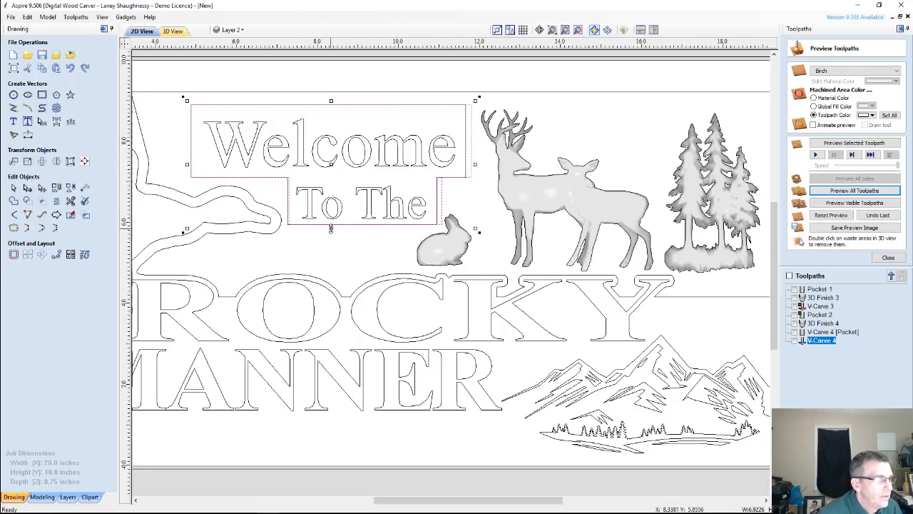
{"action": "left_click_drag", "start_coordinate": [331, 229], "coordinate": [330, 229]}
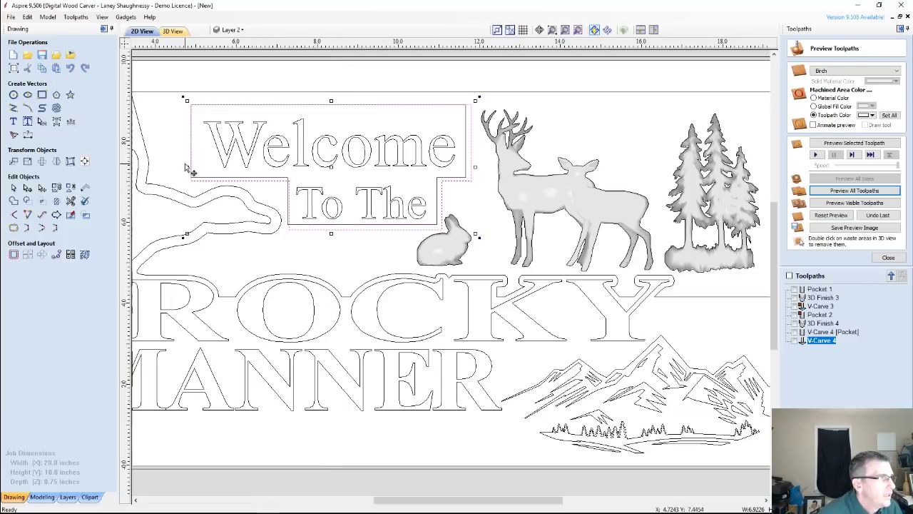
{"action": "left_click_drag", "start_coordinate": [185, 166], "coordinate": [184, 166]}
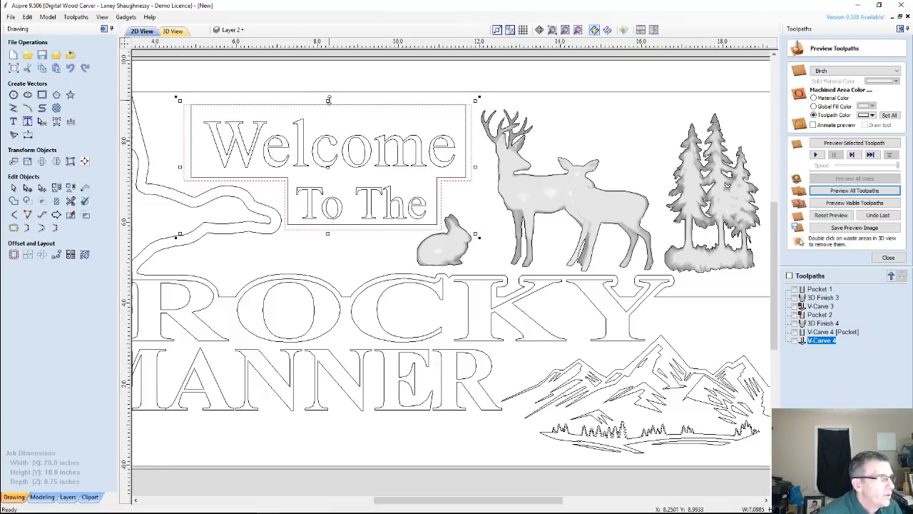
{"action": "left_click_drag", "start_coordinate": [329, 99], "coordinate": [329, 96]}
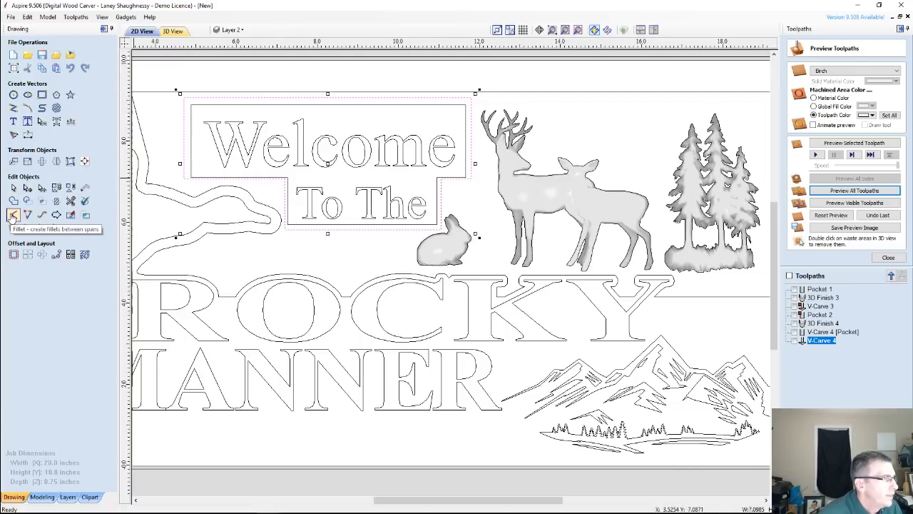
Step: Smooth the enlarged outline's inner corner left of To The and reshape it into a gentle curve running down beside the duck's head
{"action": "left_click", "coordinate": [27, 187]}
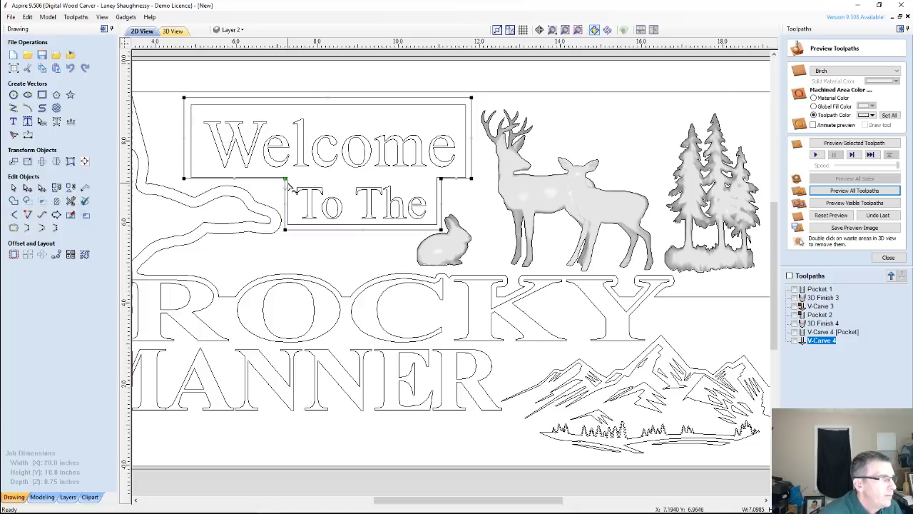
{"action": "right_click", "coordinate": [285, 180]}
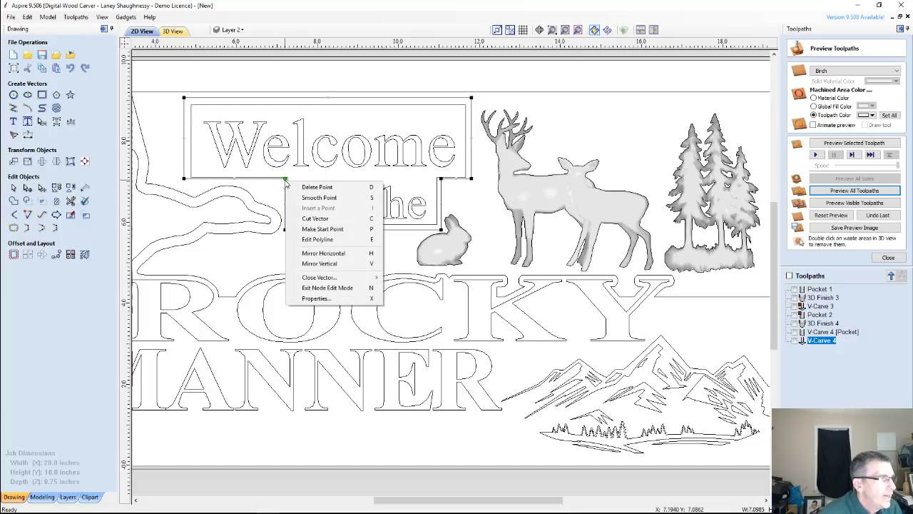
{"action": "left_click", "coordinate": [296, 197]}
{"action": "left_click_drag", "start_coordinate": [288, 173], "coordinate": [274, 190]}
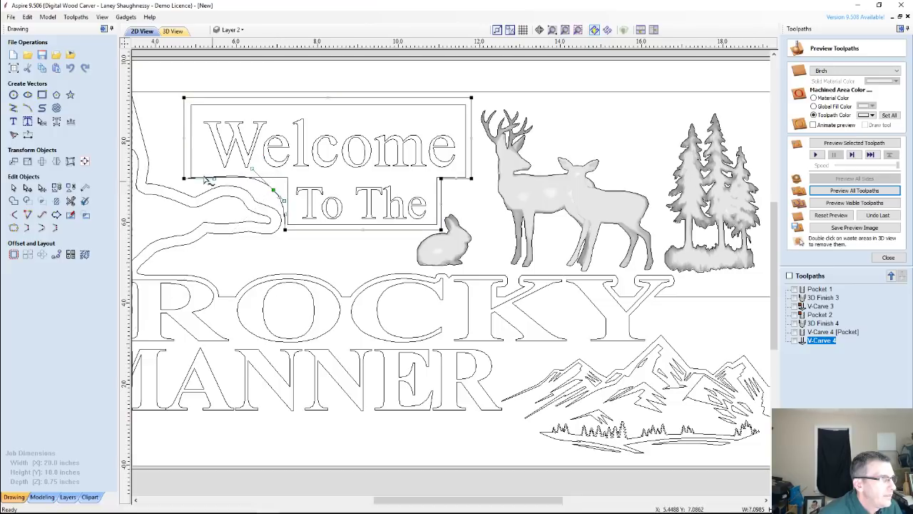
{"action": "left_click", "coordinate": [247, 173]}
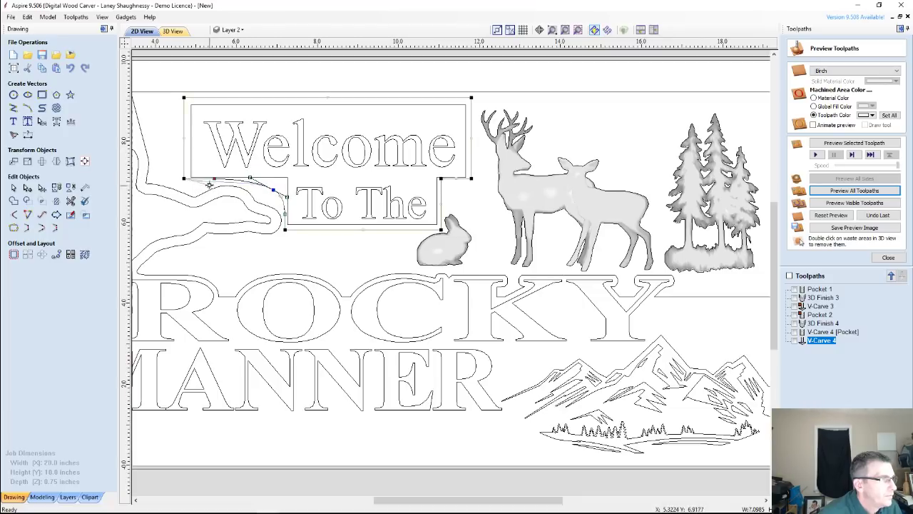
{"action": "left_click", "coordinate": [208, 184]}
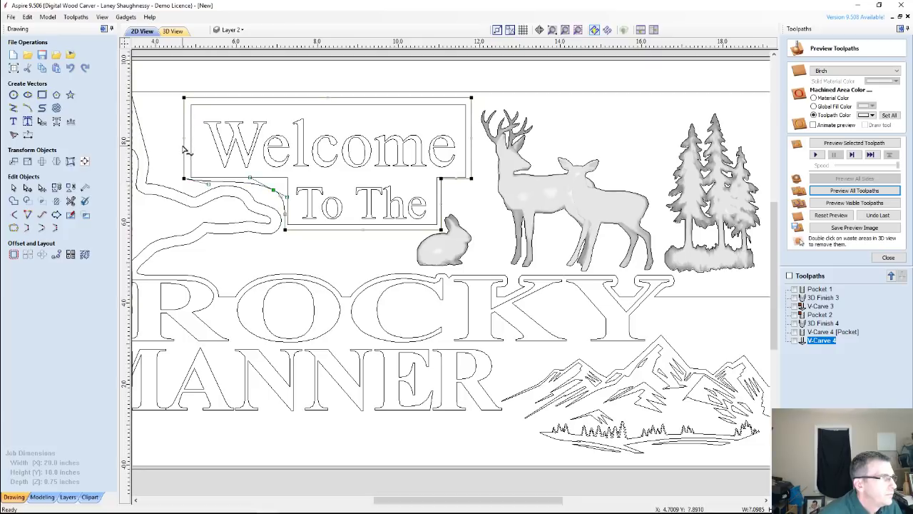
Step: Smooth the inner corner right of To The into a curve and pull the outline's corner below the end of Welcome down and outward
{"action": "right_click", "coordinate": [441, 182]}
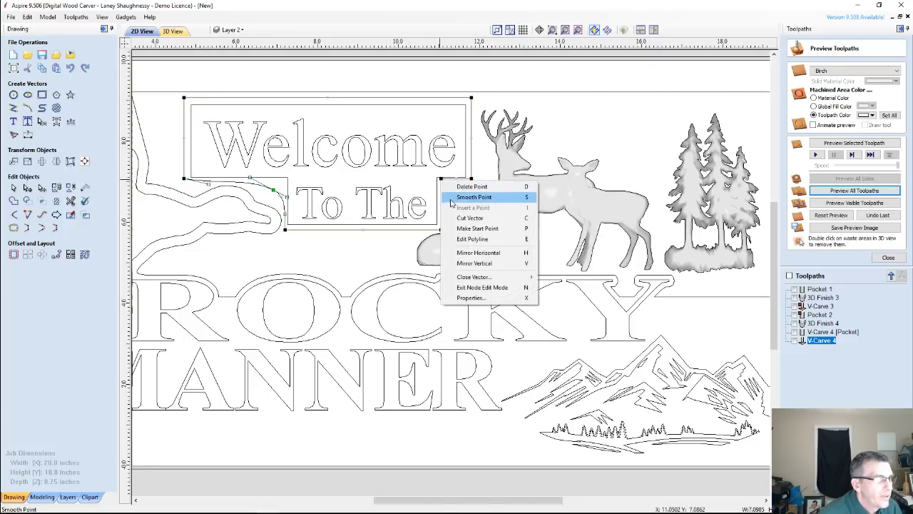
{"action": "left_click", "coordinate": [461, 197]}
{"action": "left_click_drag", "start_coordinate": [439, 178], "coordinate": [479, 189]}
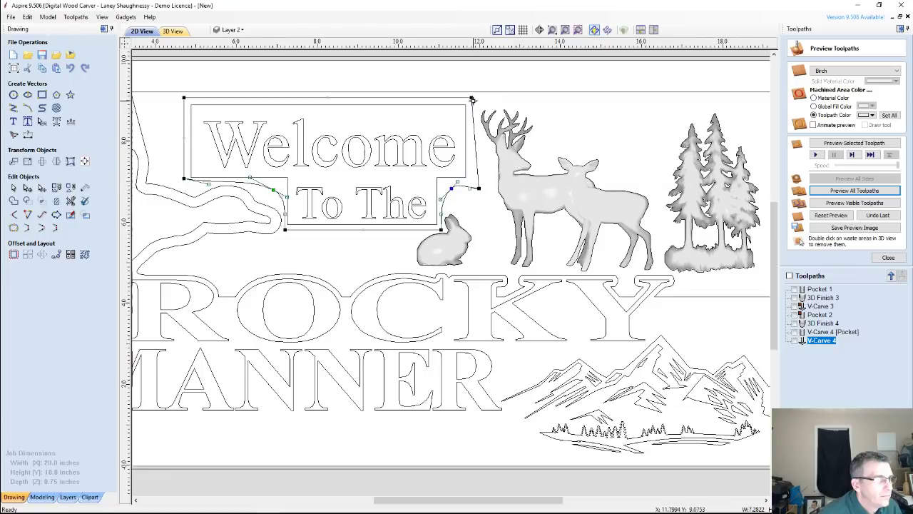
{"action": "right_click", "coordinate": [473, 125]}
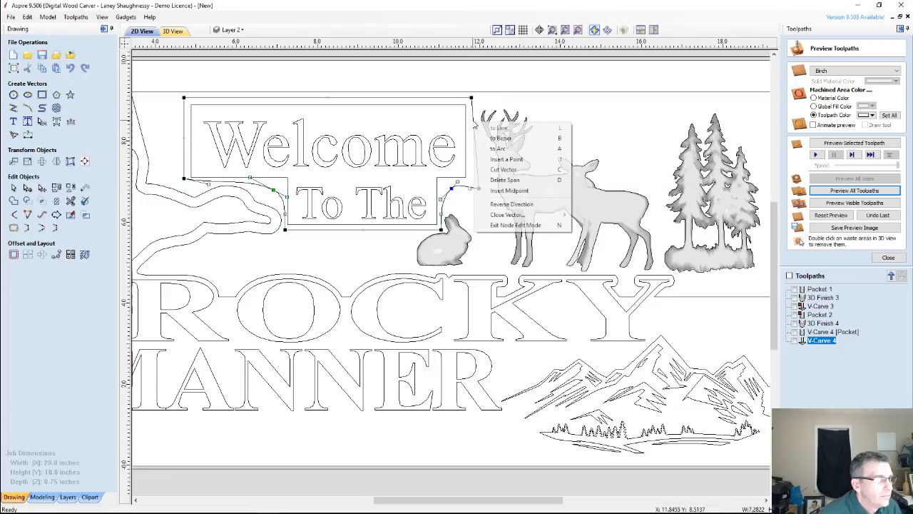
{"action": "left_click", "coordinate": [471, 170]}
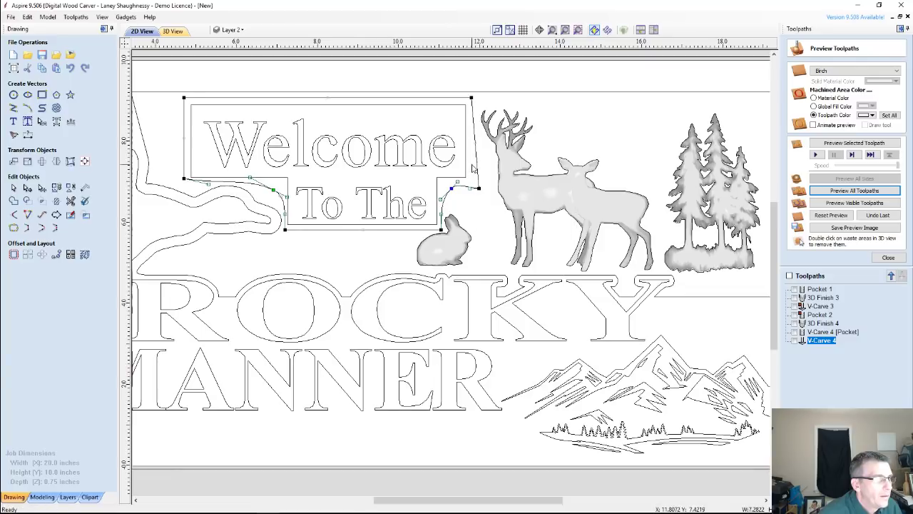
{"action": "left_click", "coordinate": [473, 127]}
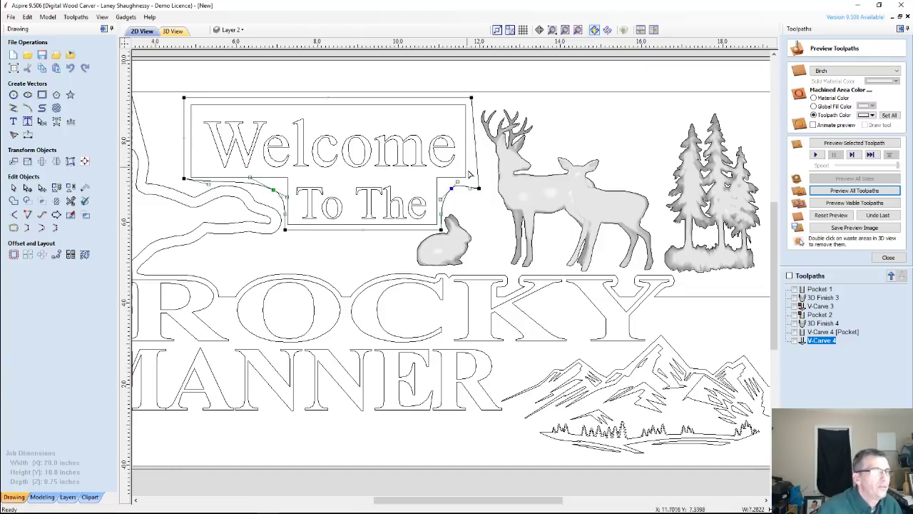
Step: Use V-Carve 4's vectors to select the Welcome To The lettering, add the enlarged outline and leave out the original T-shaped outline
{"action": "double_click", "coordinate": [813, 341]}
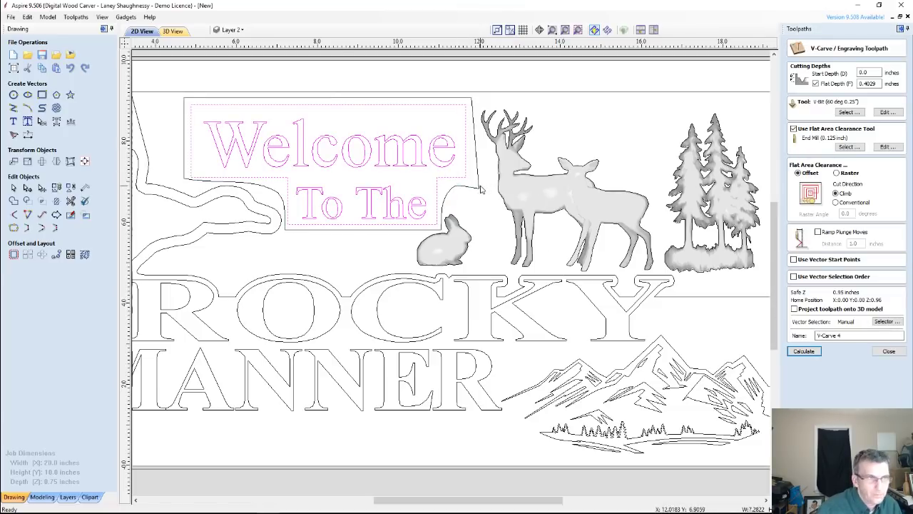
{"action": "left_click", "coordinate": [438, 174], "text": "shift"}
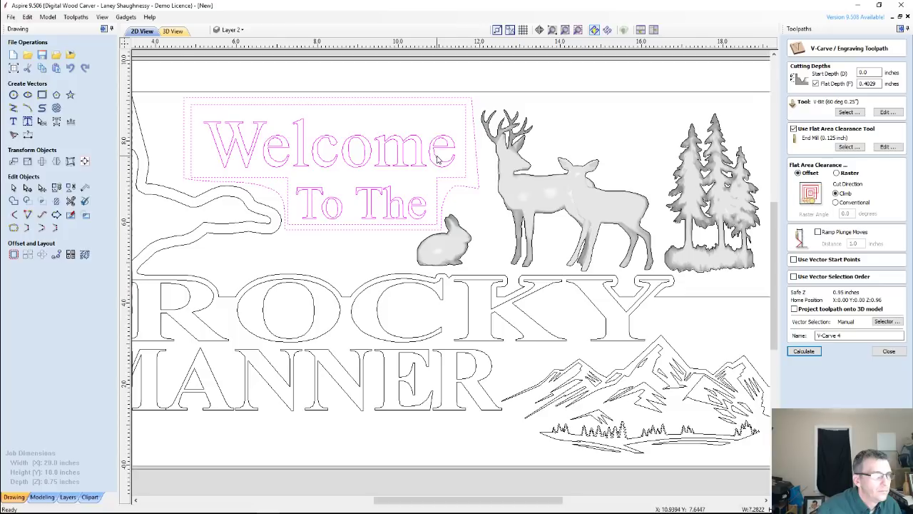
{"action": "left_click", "coordinate": [439, 160], "text": "shift"}
{"action": "left_click", "coordinate": [439, 160], "text": "shift"}
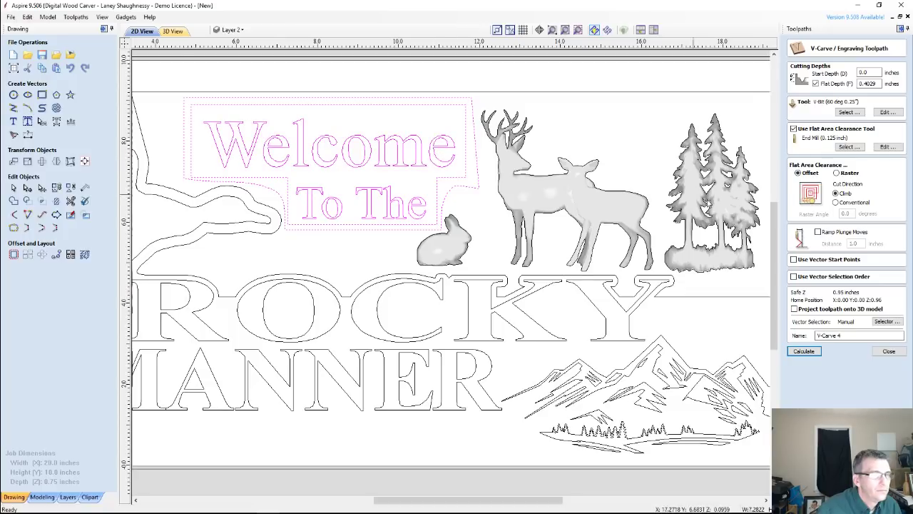
{"action": "left_click", "coordinate": [885, 351]}
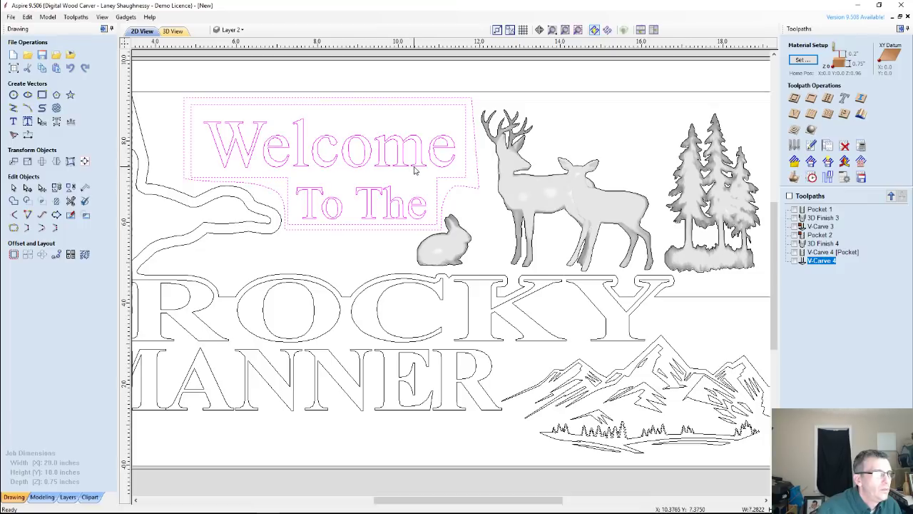
{"action": "left_click", "coordinate": [443, 182]}
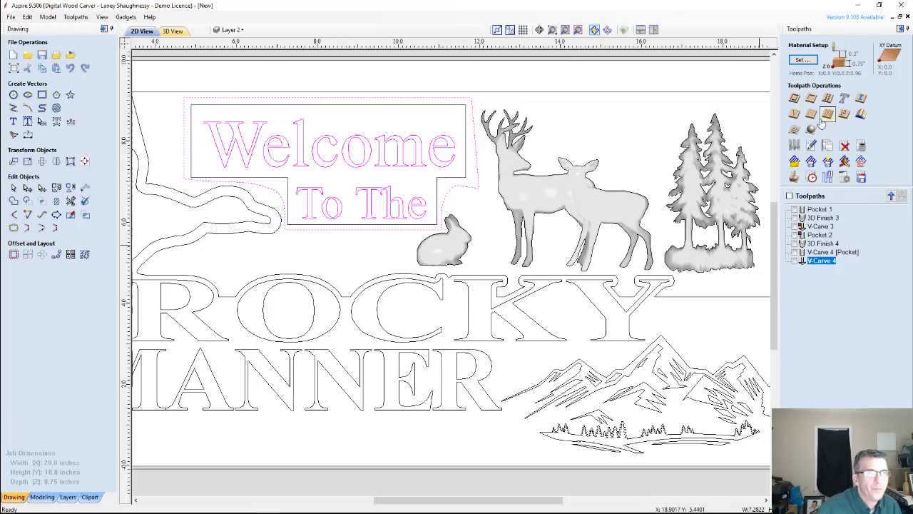
Step: Calculate a 0.4029 inch deep pocket toolpath with the 0.125 inch end mill from the selection, and hide it in the 2D drawing
{"action": "left_click", "coordinate": [811, 99]}
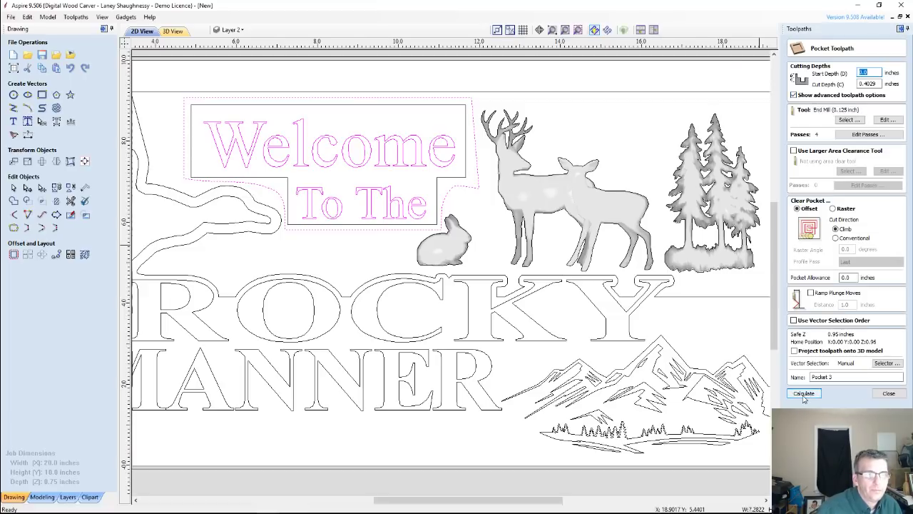
{"action": "left_click", "coordinate": [803, 394]}
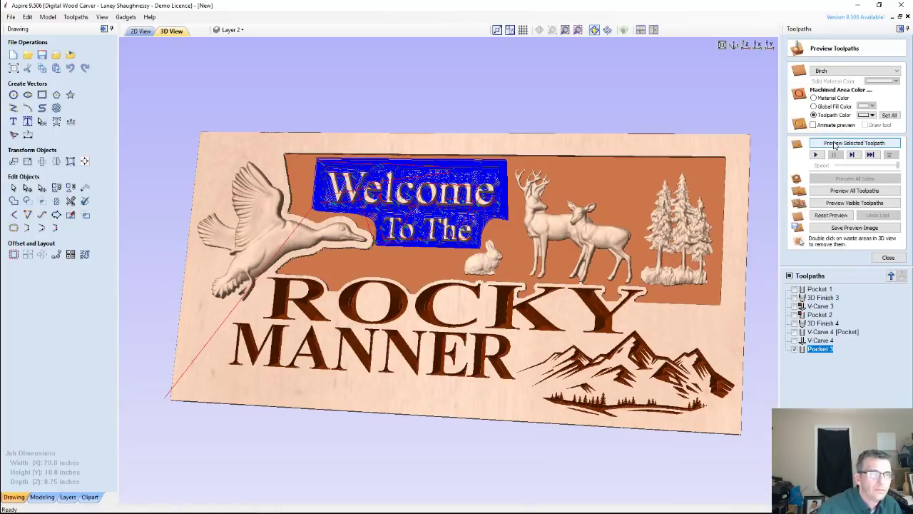
{"action": "left_click", "coordinate": [140, 31]}
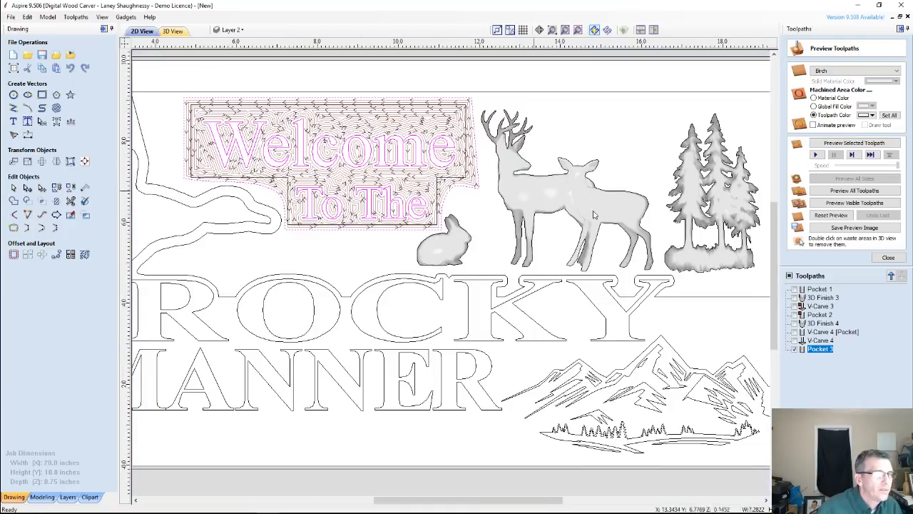
{"action": "left_click", "coordinate": [795, 349]}
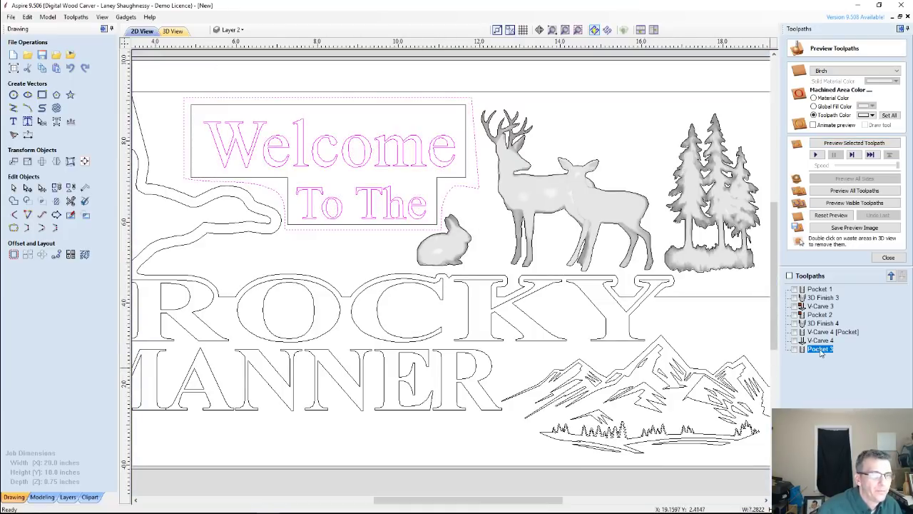
Step: Try to offset the selected lettering and enlarged outline outward by 0.08 inches
{"action": "left_click", "coordinate": [382, 147]}
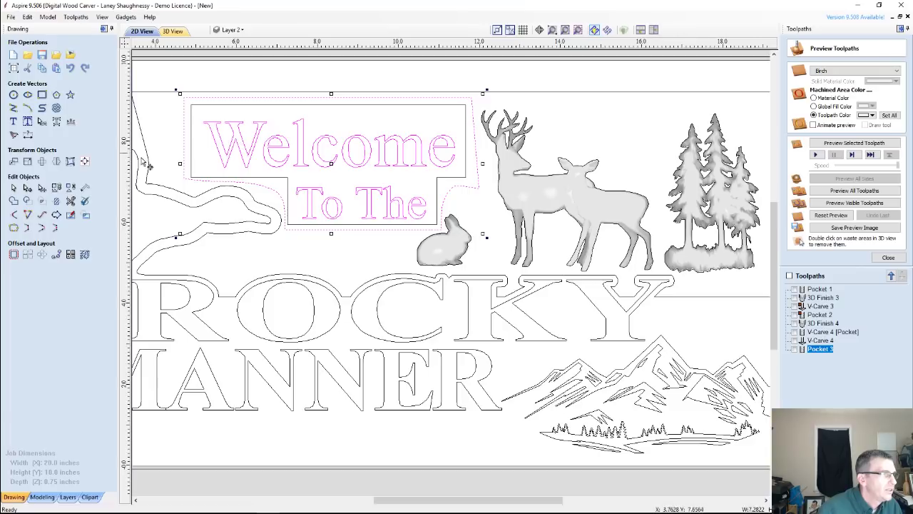
{"action": "left_click", "coordinate": [13, 256]}
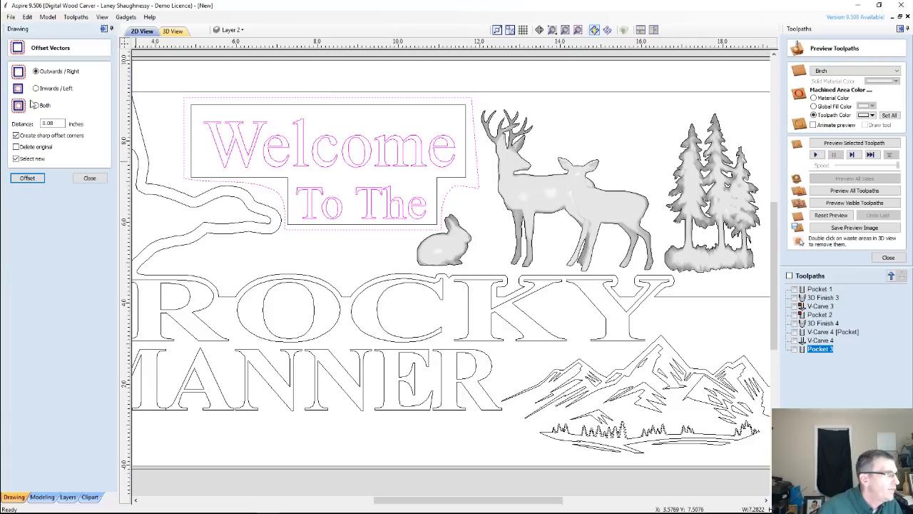
{"action": "left_click", "coordinate": [27, 179]}
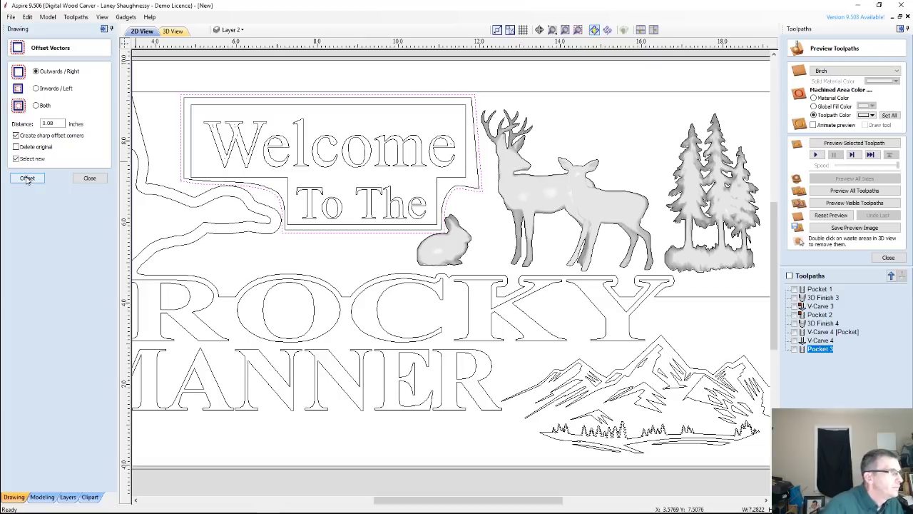
{"action": "left_click", "coordinate": [172, 138]}
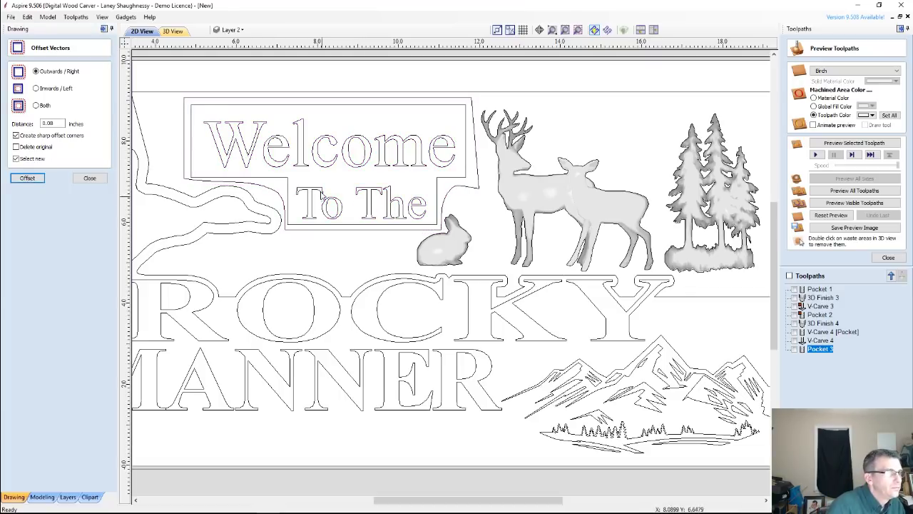
Step: Offset only the Welcome To The lettering outward by 0.1 inches with sharp offset corners
{"action": "left_click", "coordinate": [313, 163]}
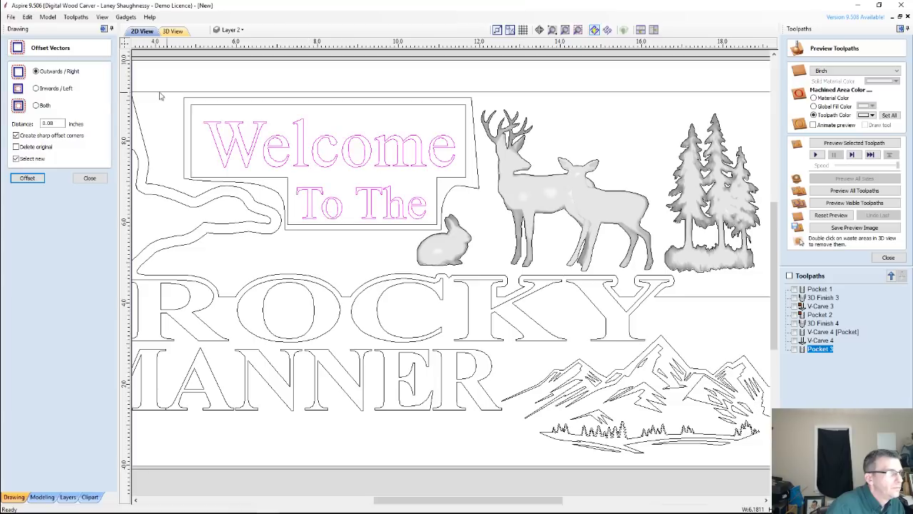
{"action": "left_click", "coordinate": [23, 179]}
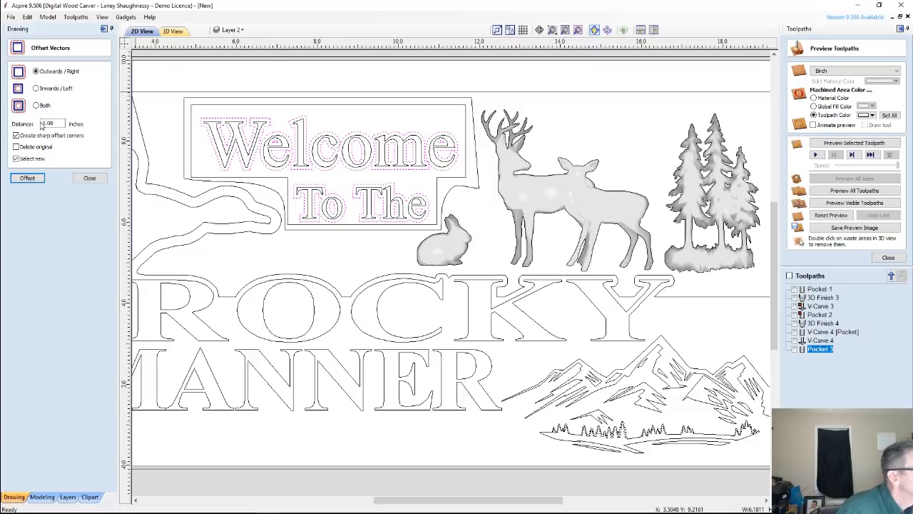
{"action": "key", "text": "ctrl+z"}
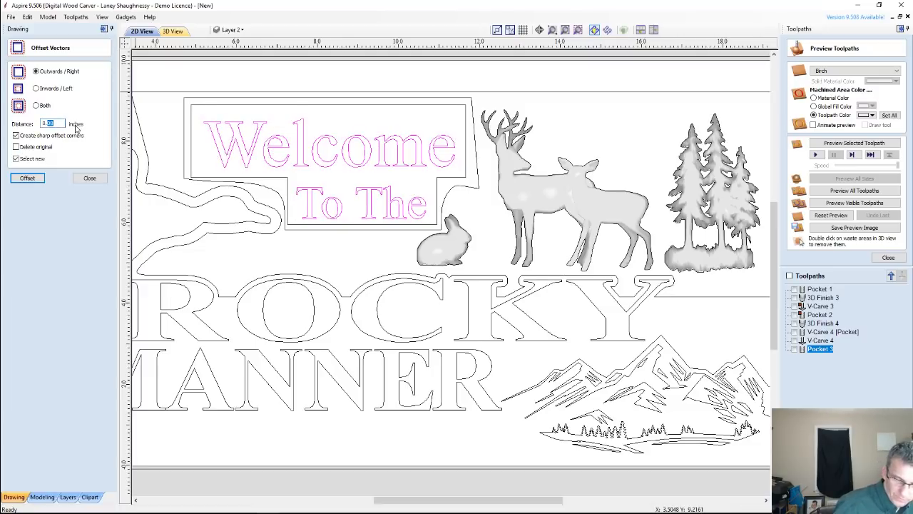
{"action": "left_click", "coordinate": [22, 179]}
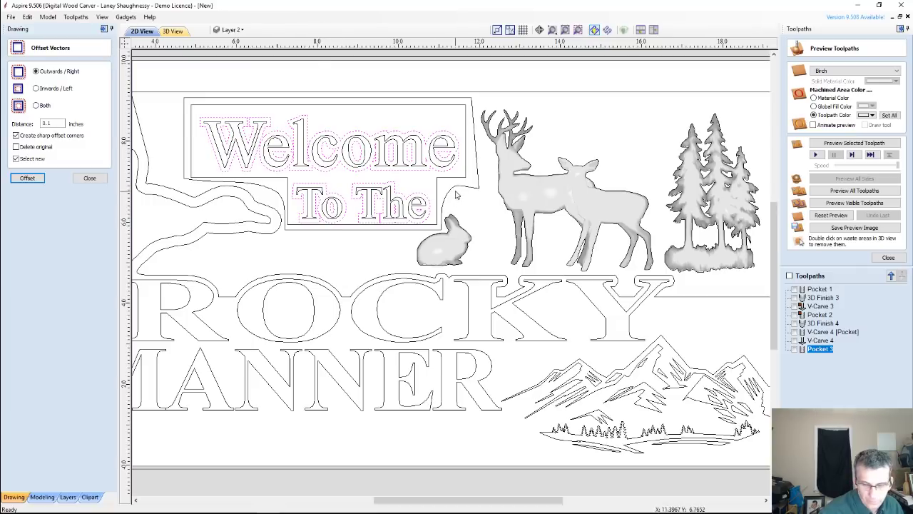
Step: Recalculate Pocket 3 using only the offset letter outlines and the enlarged outline as its vectors, and preview the toolpath
{"action": "double_click", "coordinate": [819, 348]}
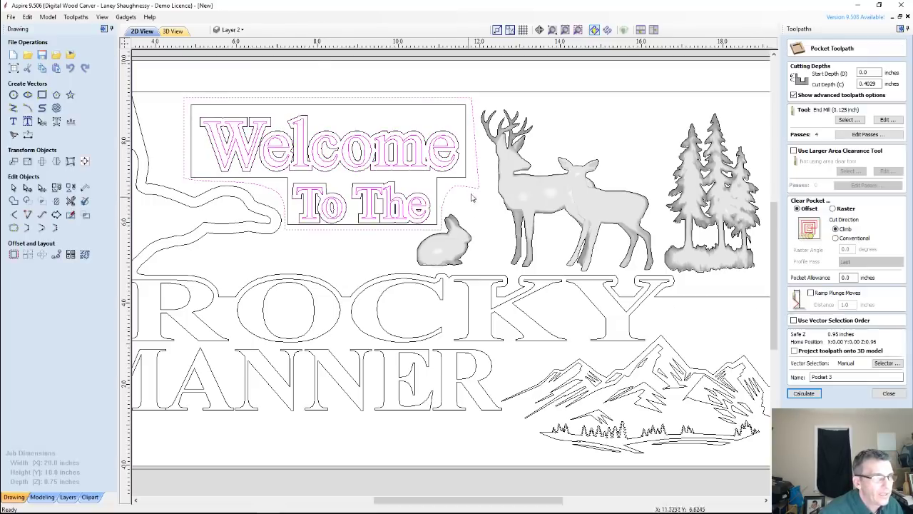
{"action": "left_click", "coordinate": [425, 175]}
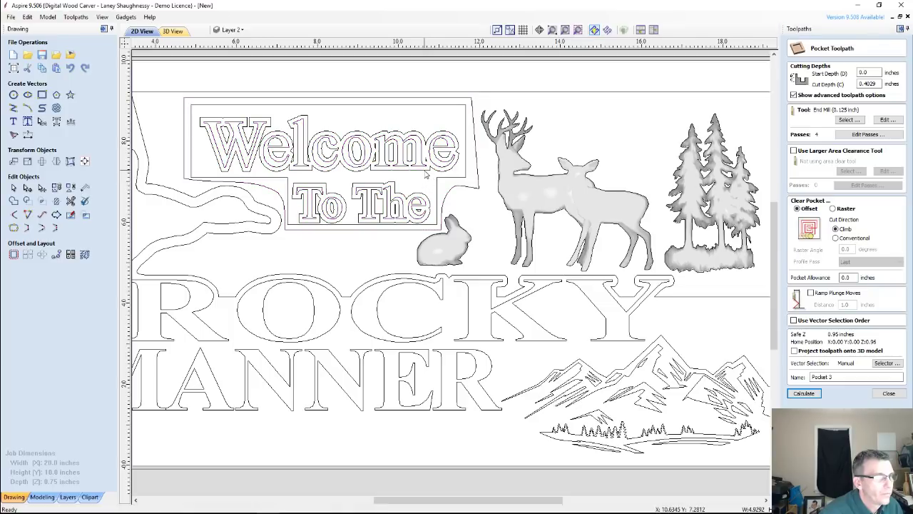
{"action": "left_click", "coordinate": [425, 174]}
{"action": "left_click", "coordinate": [412, 202], "text": "shift"}
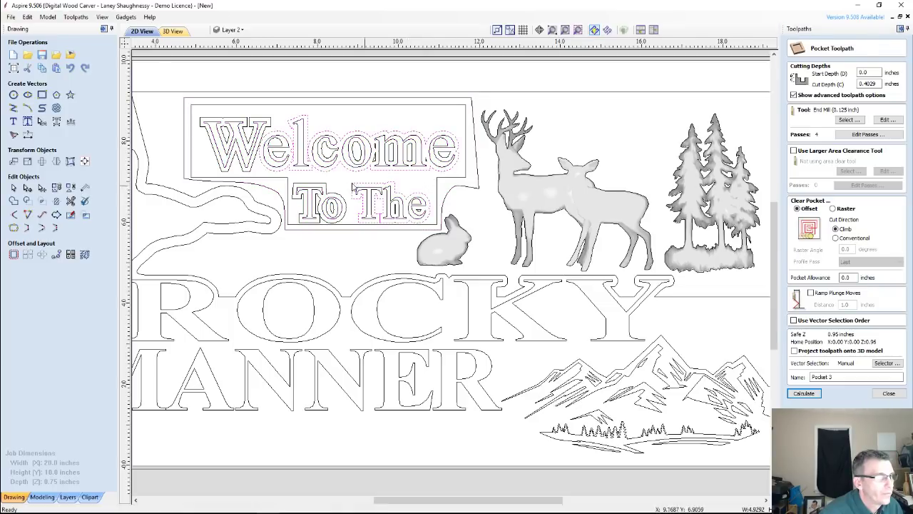
{"action": "left_click", "coordinate": [321, 187], "text": "shift"}
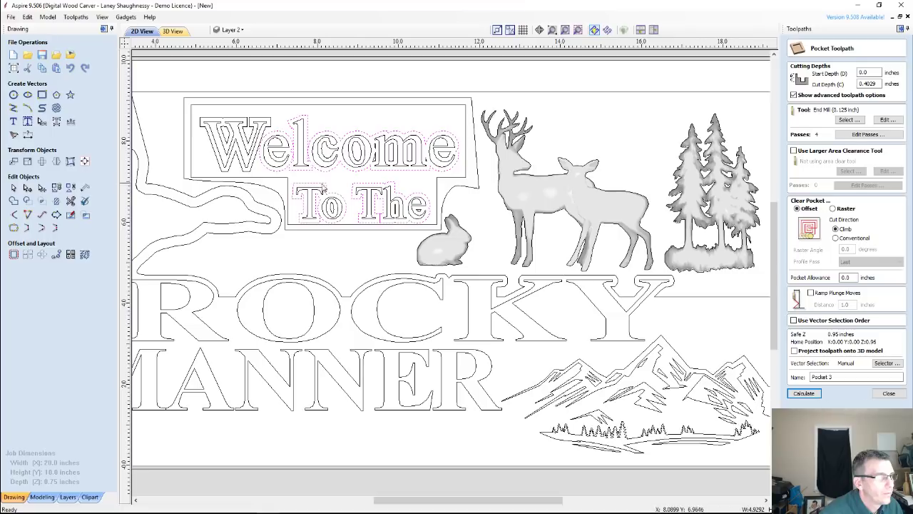
{"action": "left_click", "coordinate": [476, 191], "text": "shift"}
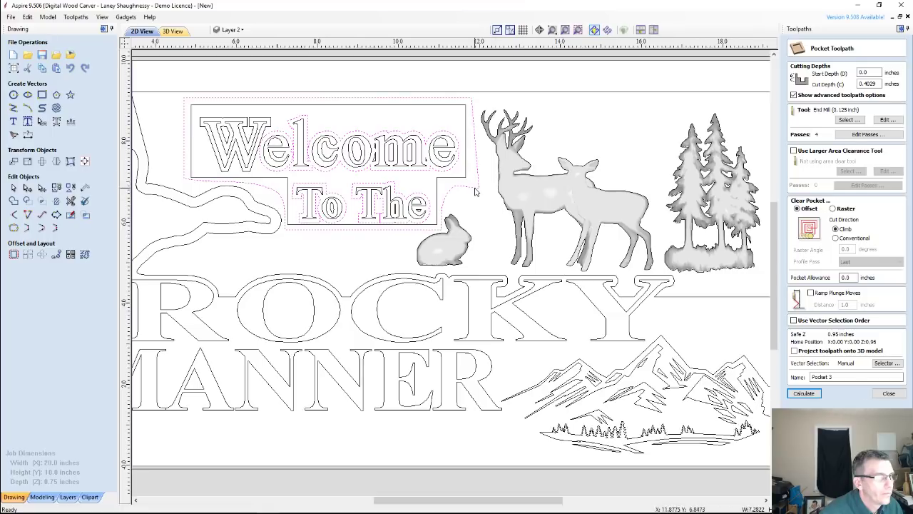
{"action": "left_click", "coordinate": [804, 392]}
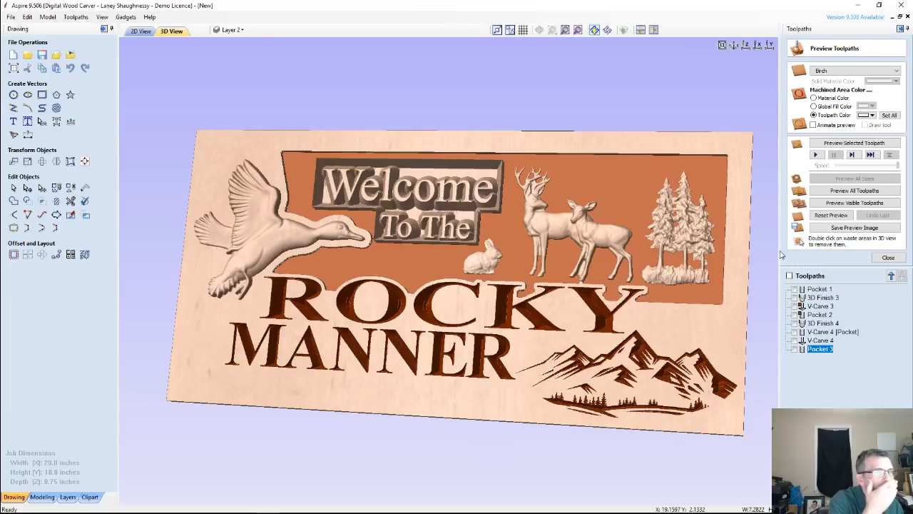
{"action": "left_click", "coordinate": [819, 143]}
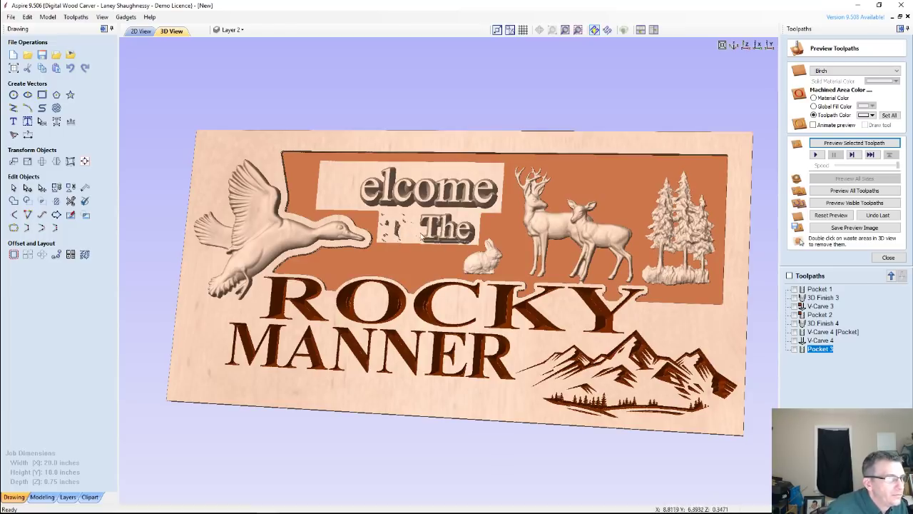
Step: Try to weld the offset outline around To in the 2D drawing, where the T and o portions overlap
{"action": "left_click", "coordinate": [140, 31]}
{"action": "scroll", "coordinate": [350, 224], "scroll_direction": "up", "scroll_amount": 4}
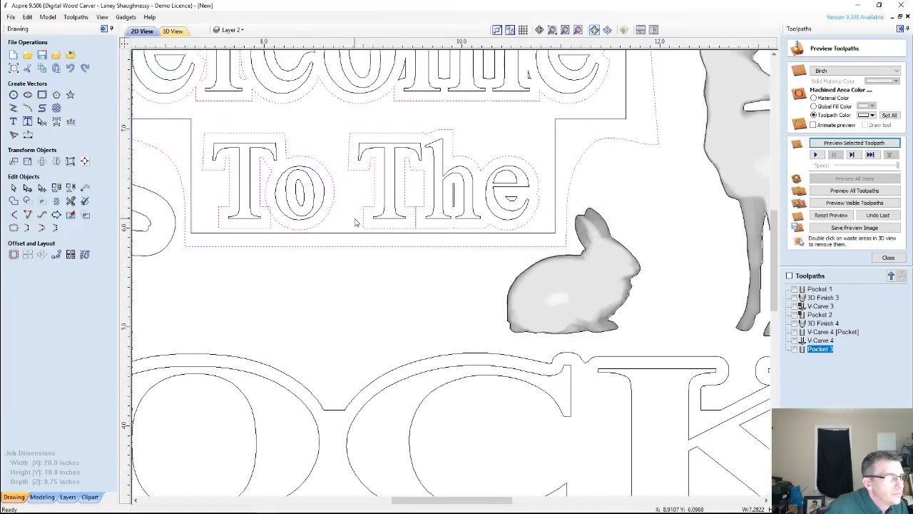
{"action": "scroll", "coordinate": [355, 222], "scroll_direction": "down", "scroll_amount": 1}
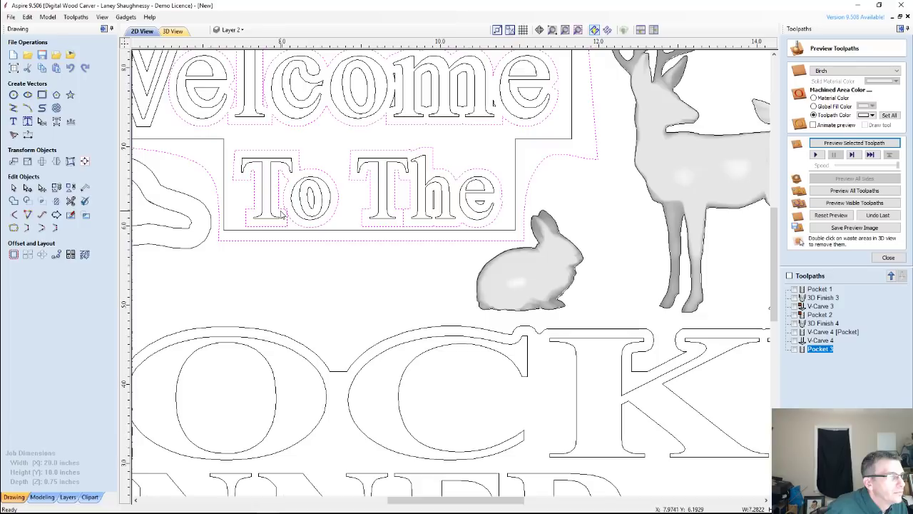
{"action": "scroll", "coordinate": [282, 216], "scroll_direction": "up", "scroll_amount": 7}
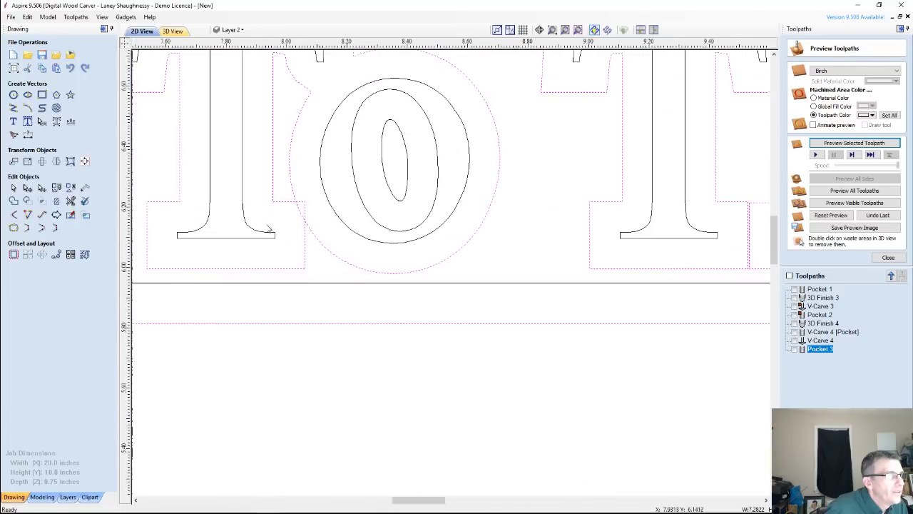
{"action": "scroll", "coordinate": [289, 224], "scroll_direction": "down", "scroll_amount": 4}
{"action": "scroll", "coordinate": [287, 255], "scroll_direction": "down", "scroll_amount": 2}
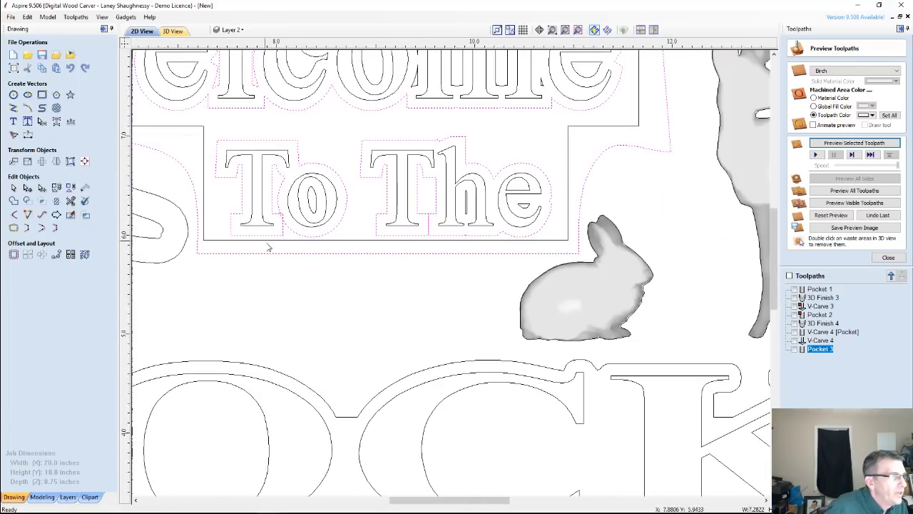
{"action": "left_click", "coordinate": [279, 231]}
{"action": "left_click", "coordinate": [282, 230]}
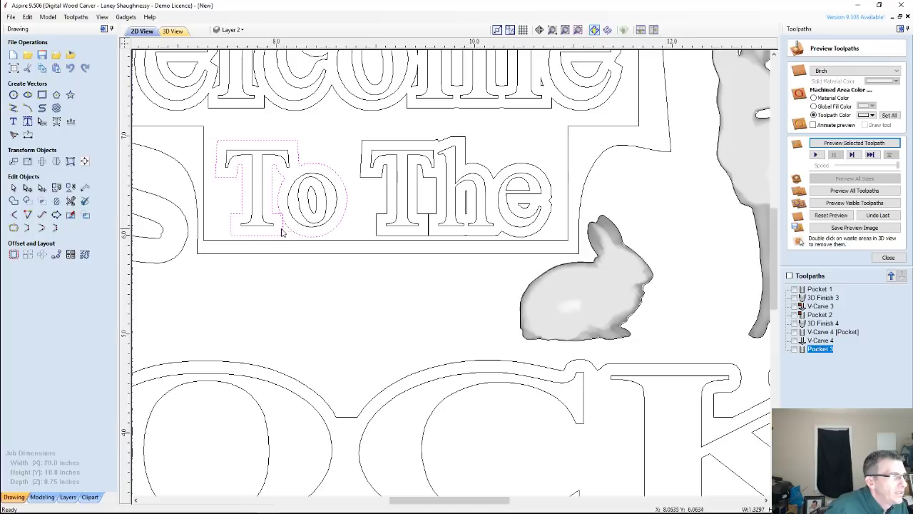
{"action": "left_click", "coordinate": [13, 202]}
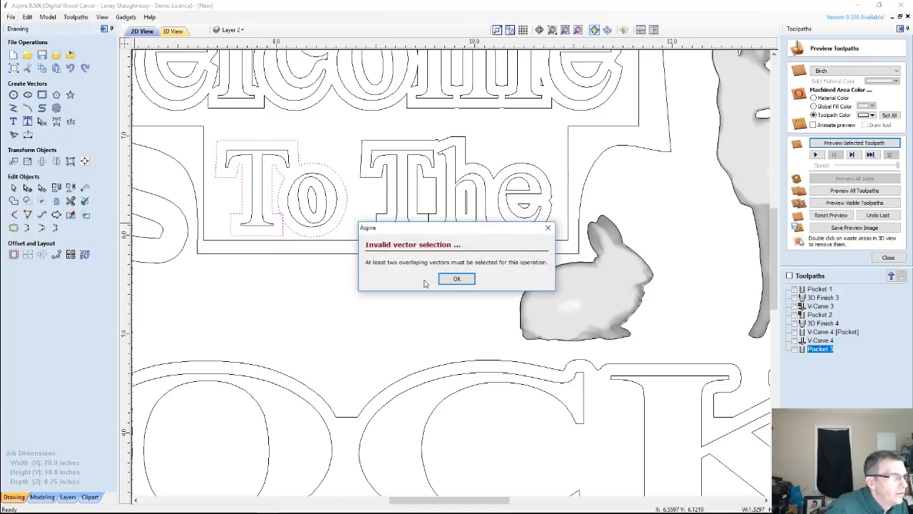
{"action": "left_click", "coordinate": [455, 279]}
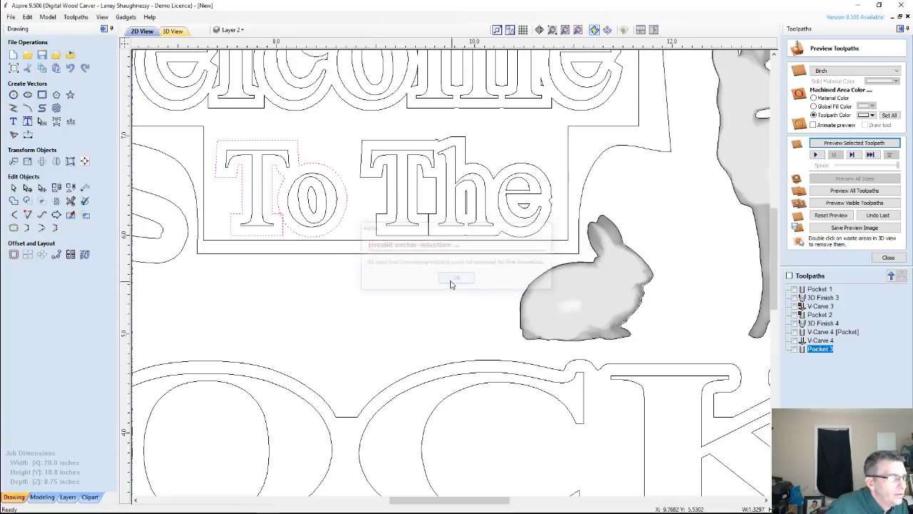
Step: Trim away the overlapping arc between the T and the o in the offset outline around To
{"action": "scroll", "coordinate": [271, 205], "scroll_direction": "up", "scroll_amount": 3}
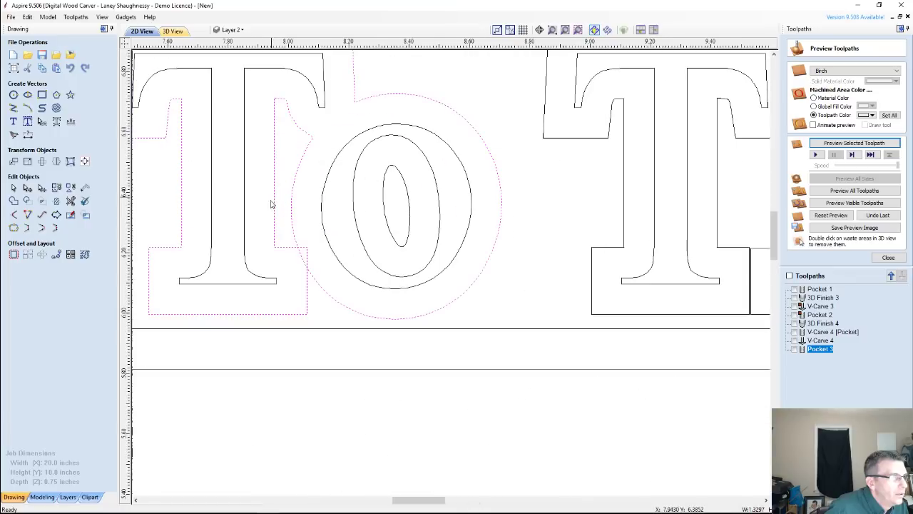
{"action": "left_click", "coordinate": [71, 200]}
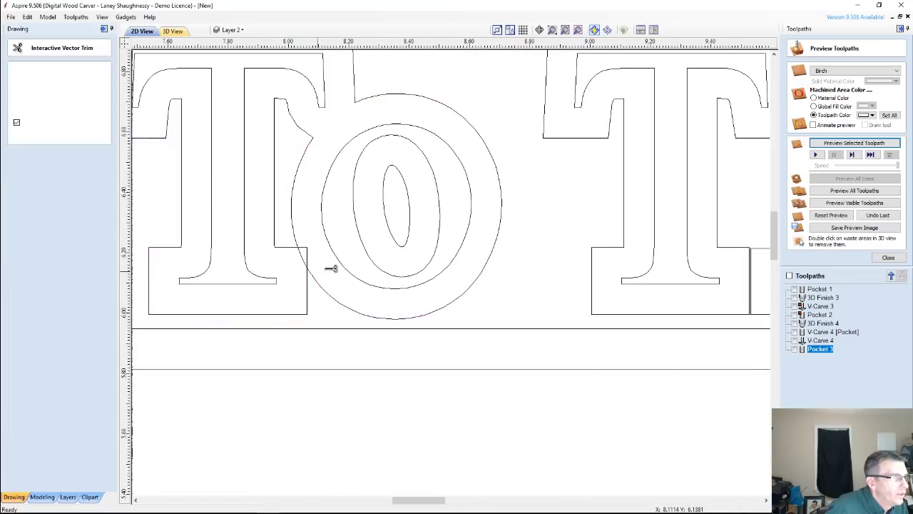
{"action": "left_click", "coordinate": [292, 222]}
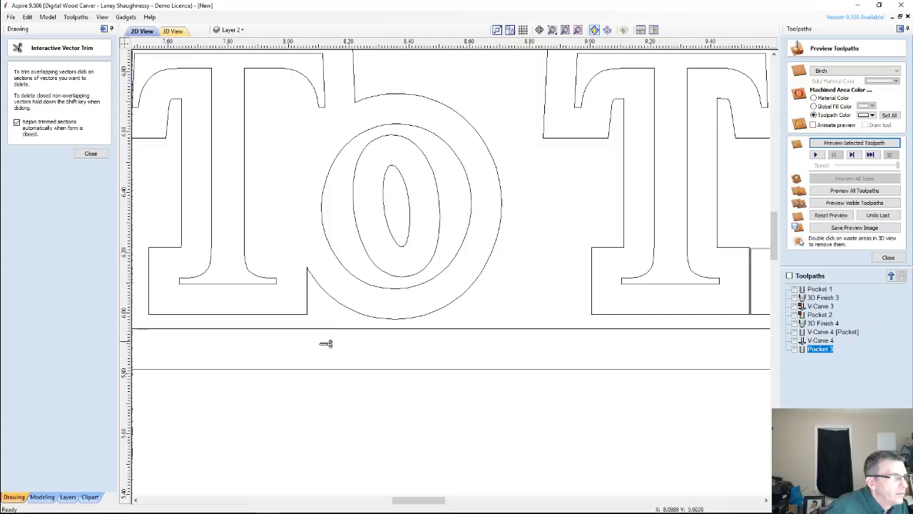
Step: Leave vector trimming and node-edit the offset outline around The, nudging both edges of the narrow slit between T and h toward the h
{"action": "scroll", "coordinate": [343, 303], "scroll_direction": "down", "scroll_amount": 3}
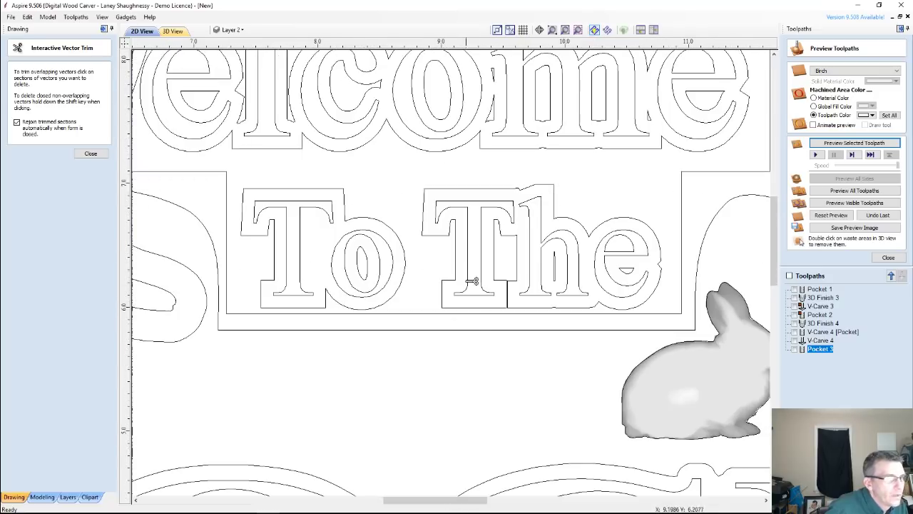
{"action": "scroll", "coordinate": [508, 285], "scroll_direction": "up", "scroll_amount": 4}
{"action": "scroll", "coordinate": [506, 283], "scroll_direction": "down", "scroll_amount": 1}
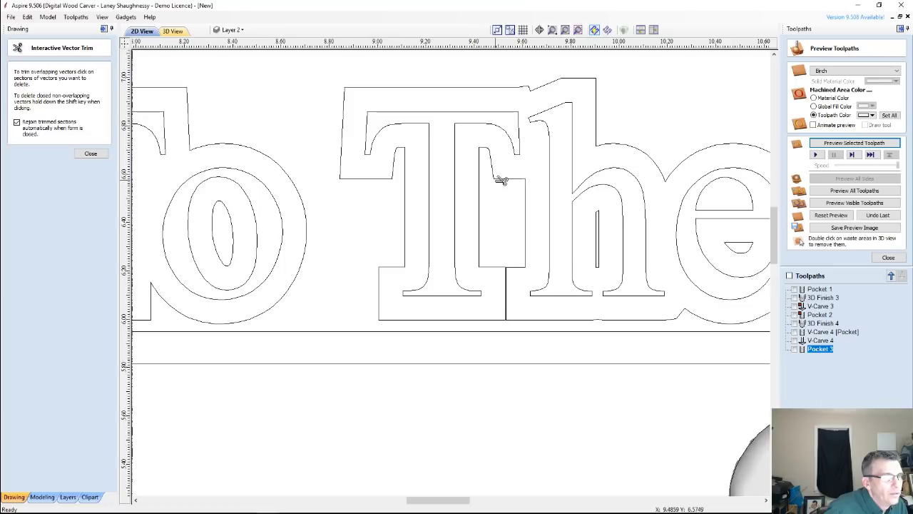
{"action": "scroll", "coordinate": [510, 257], "scroll_direction": "up", "scroll_amount": 4}
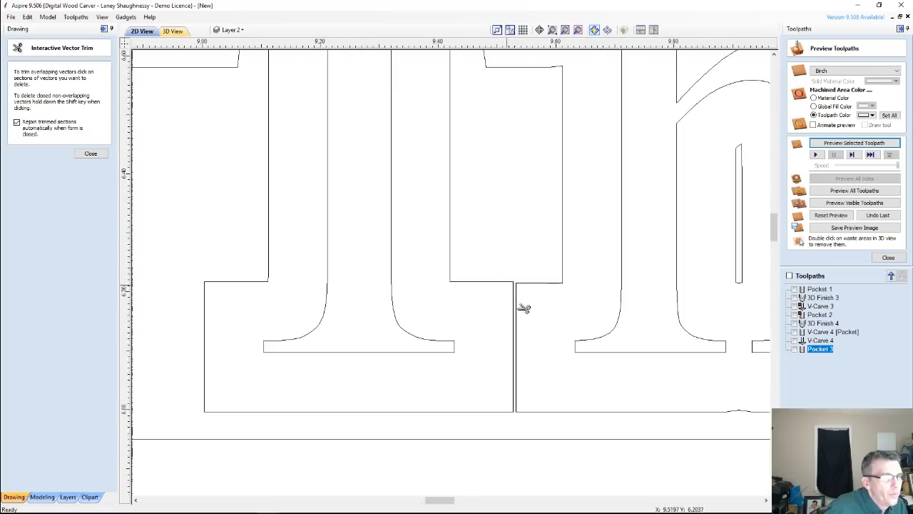
{"action": "left_click", "coordinate": [83, 153]}
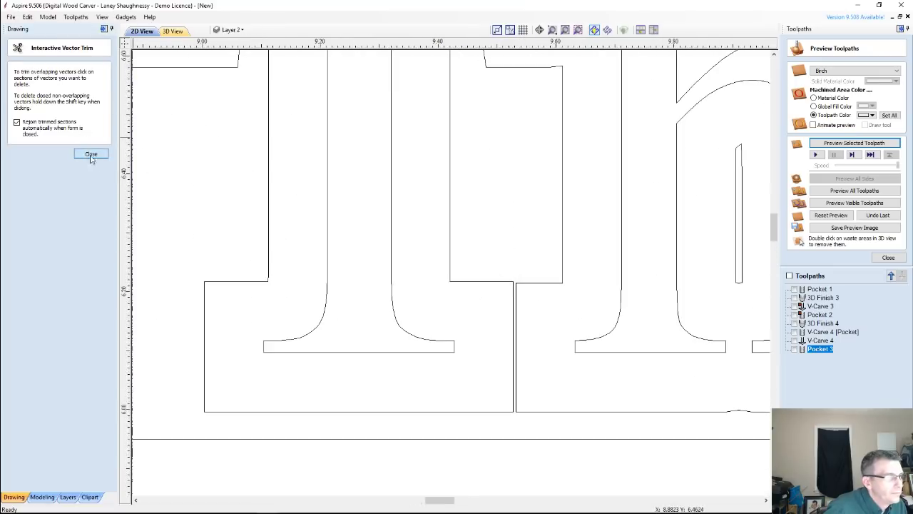
{"action": "left_click", "coordinate": [497, 283]}
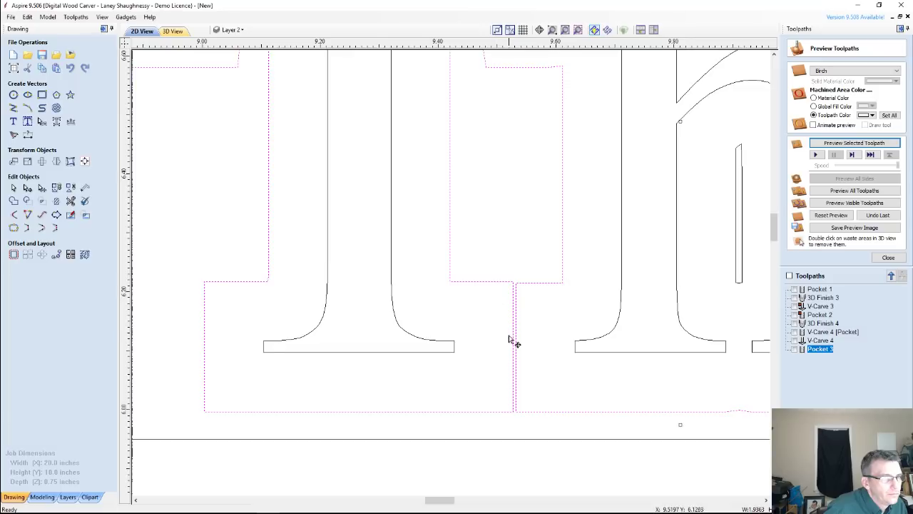
{"action": "scroll", "coordinate": [511, 364], "scroll_direction": "down", "scroll_amount": 4}
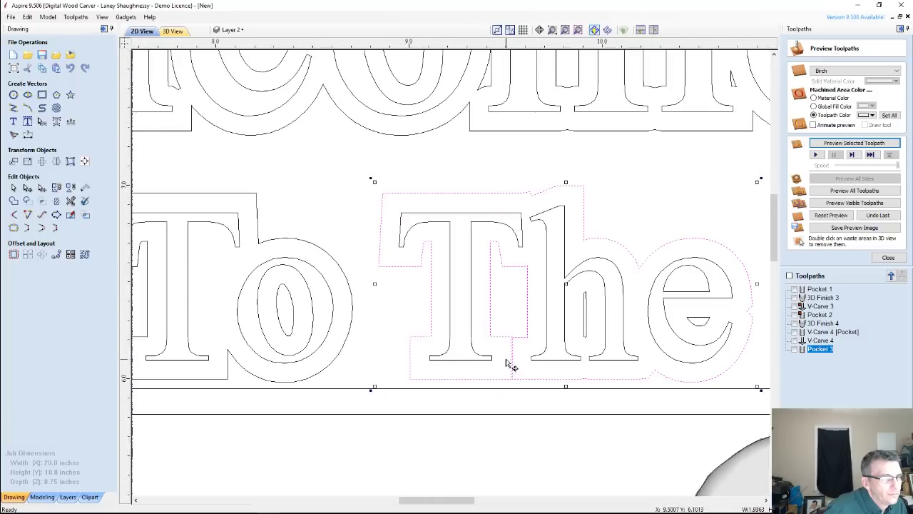
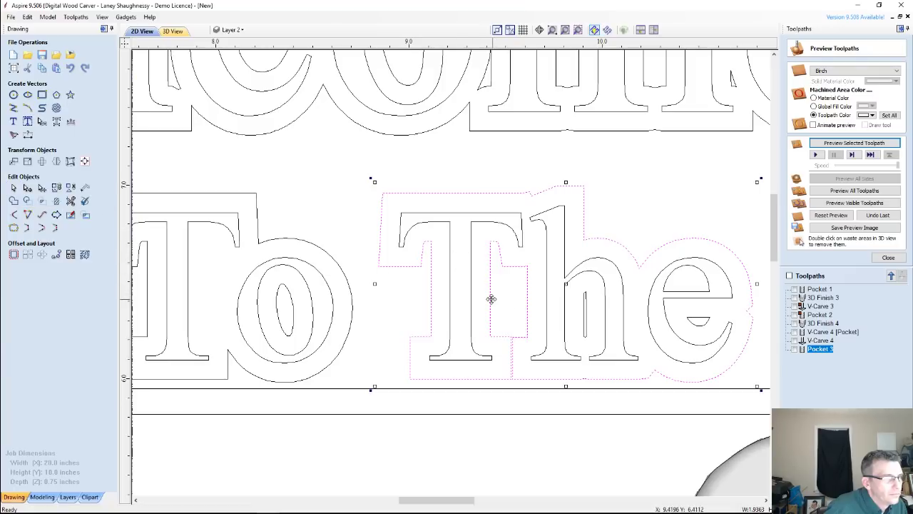
{"action": "left_click", "coordinate": [512, 306]}
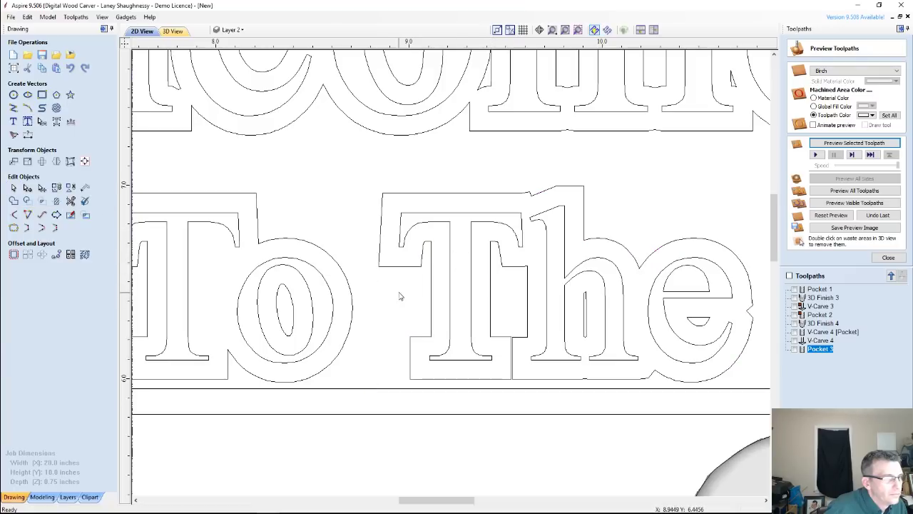
{"action": "left_click", "coordinate": [27, 187]}
{"action": "left_click", "coordinate": [502, 337]}
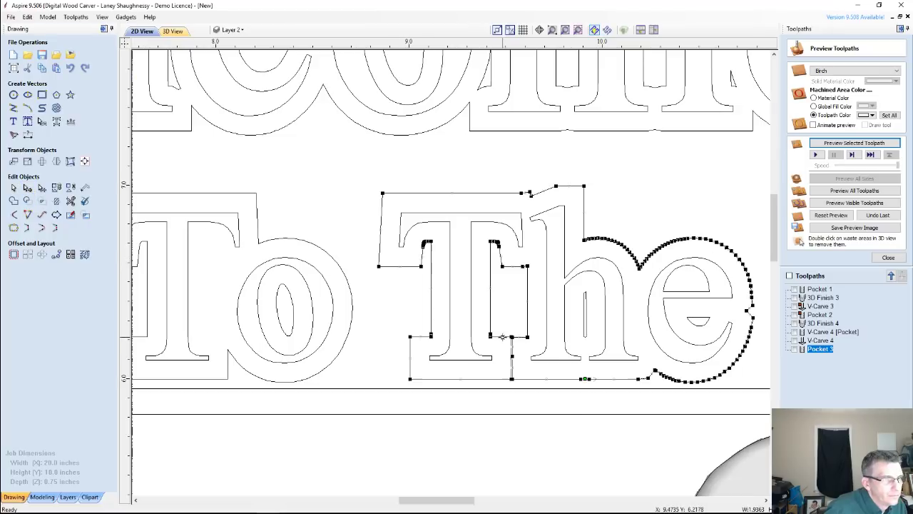
{"action": "left_click_drag", "start_coordinate": [503, 332], "coordinate": [520, 396]}
{"action": "key", "text": "Right"}
{"action": "key", "text": "Right"}
{"action": "key", "text": "Right"}
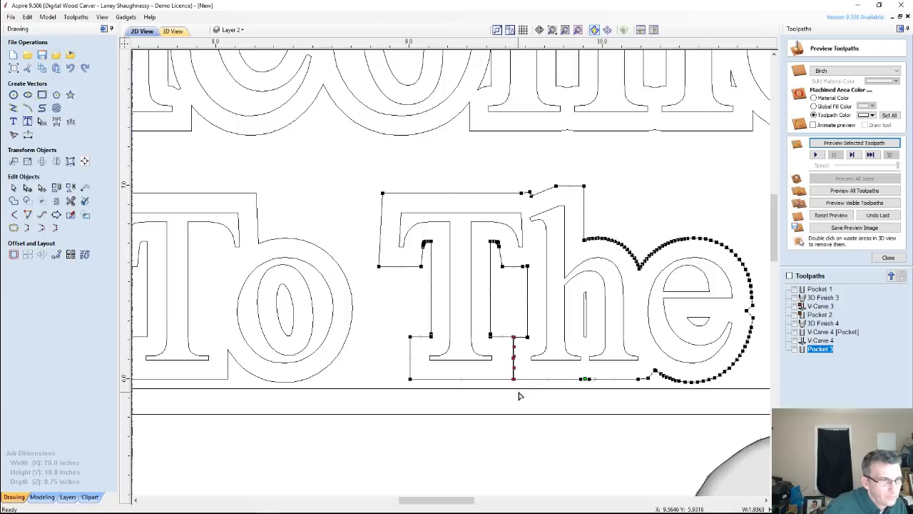
Step: Select the nodes on the T-side edge of the slit and nudge them across the h-side edge so the two overlap
{"action": "scroll", "coordinate": [514, 337], "scroll_direction": "up", "scroll_amount": 5}
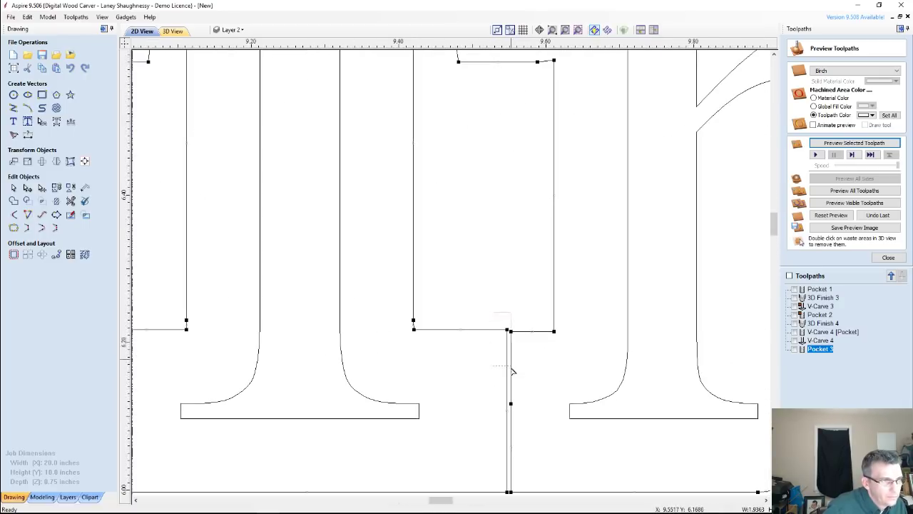
{"action": "left_click_drag", "start_coordinate": [513, 371], "coordinate": [509, 494]}
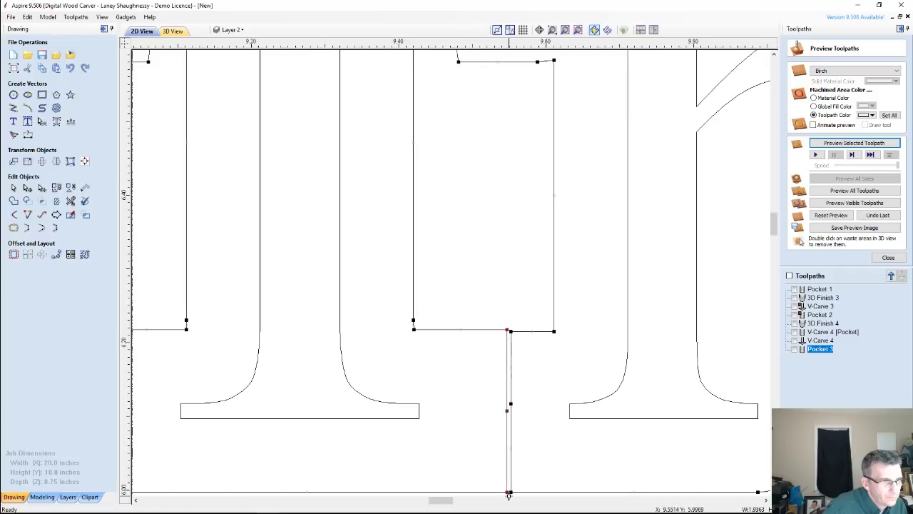
{"action": "key", "text": "Right"}
{"action": "key", "text": "Right"}
{"action": "key", "text": "Right"}
{"action": "key", "text": "Right"}
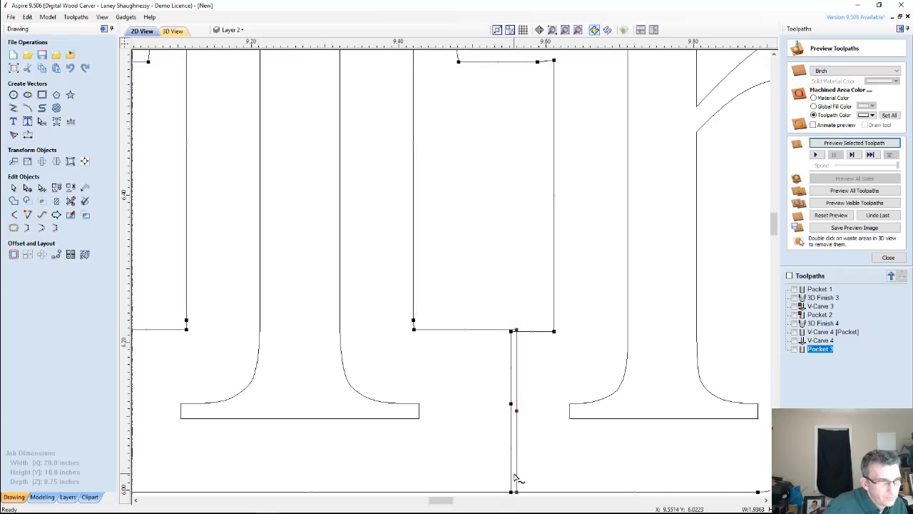
Step: Trim away the outline section enclosed between the T and h above the crossed slit edges
{"action": "left_click", "coordinate": [70, 201]}
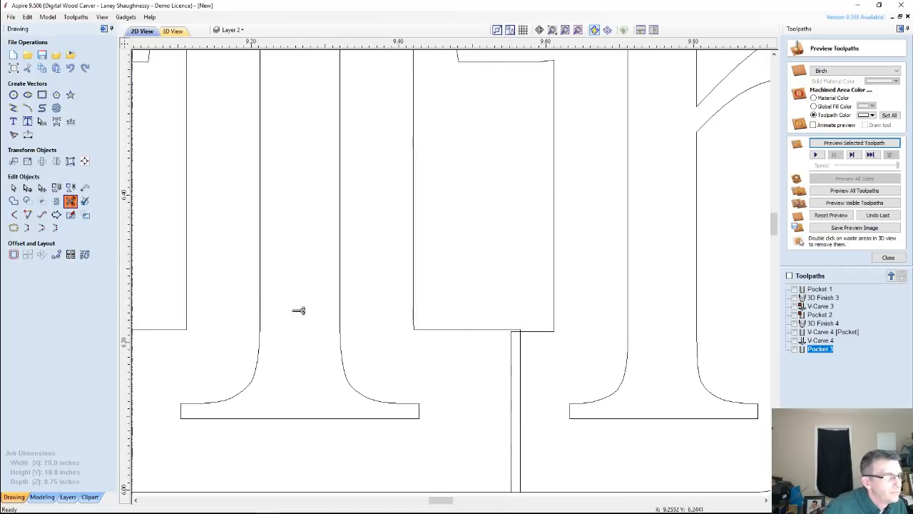
{"action": "scroll", "coordinate": [300, 310], "scroll_direction": "down", "scroll_amount": 3}
{"action": "left_click", "coordinate": [400, 204]}
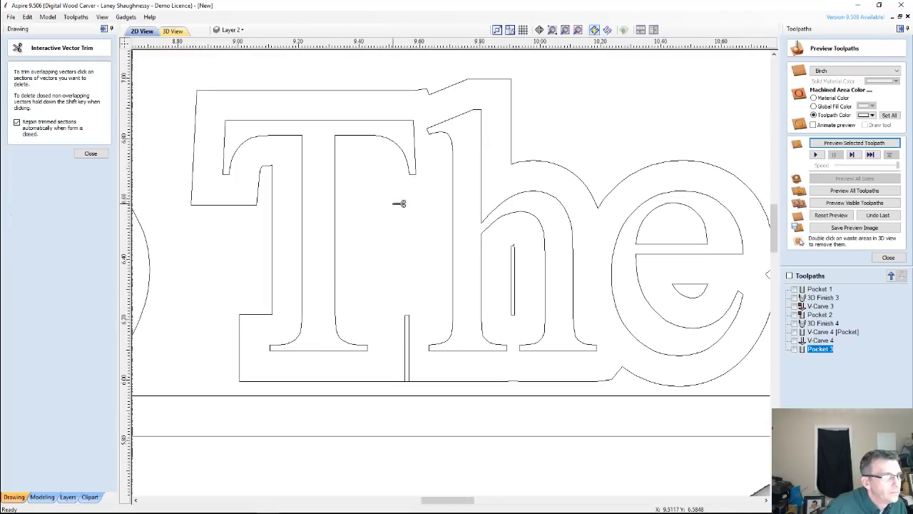
Step: Trim away both remaining edges of the narrow slit between T and h in the offset outline around The, and leave vector trimming
{"action": "left_click", "coordinate": [410, 318]}
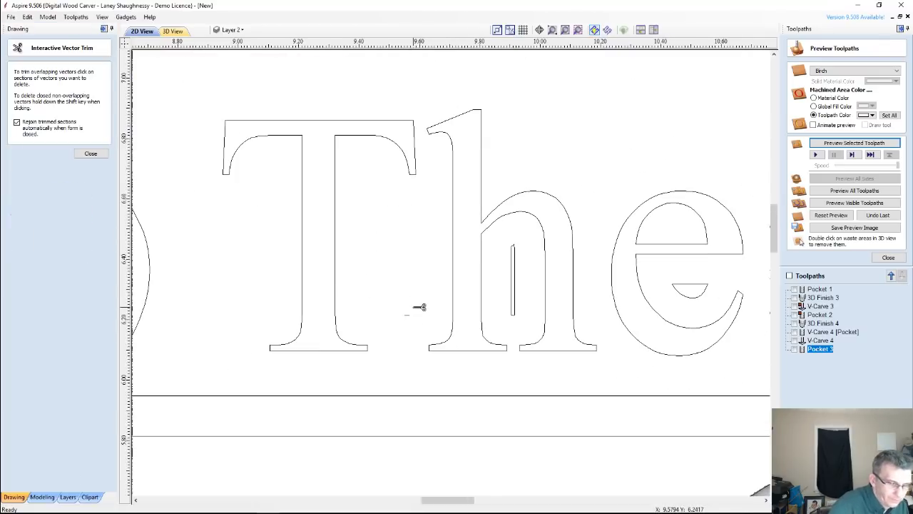
{"action": "key", "text": "ctrl+z"}
{"action": "scroll", "coordinate": [412, 319], "scroll_direction": "up", "scroll_amount": 5}
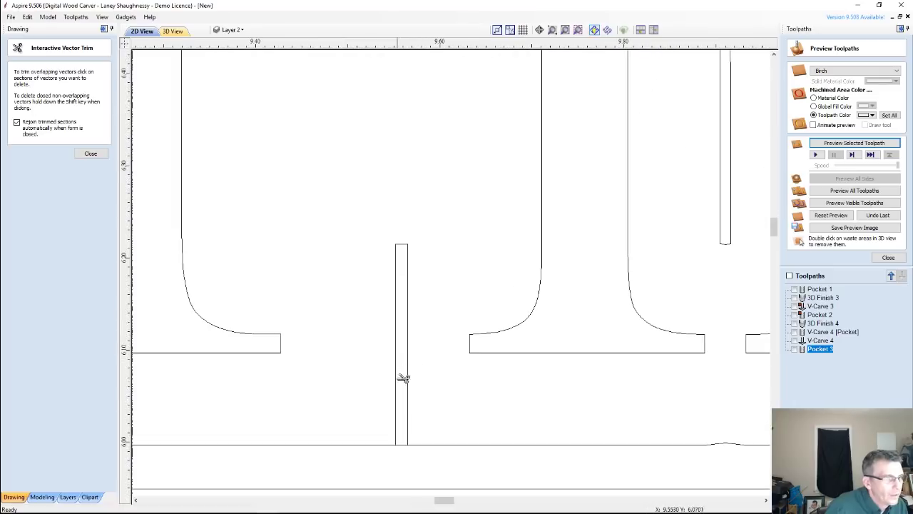
{"action": "scroll", "coordinate": [402, 377], "scroll_direction": "down", "scroll_amount": 4}
{"action": "scroll", "coordinate": [412, 459], "scroll_direction": "up", "scroll_amount": 3}
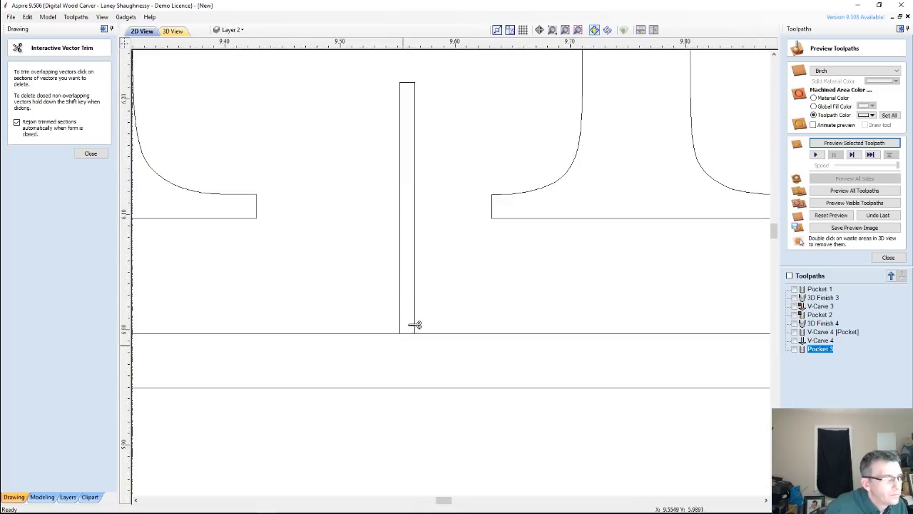
{"action": "left_click", "coordinate": [400, 300]}
{"action": "left_click", "coordinate": [414, 297]}
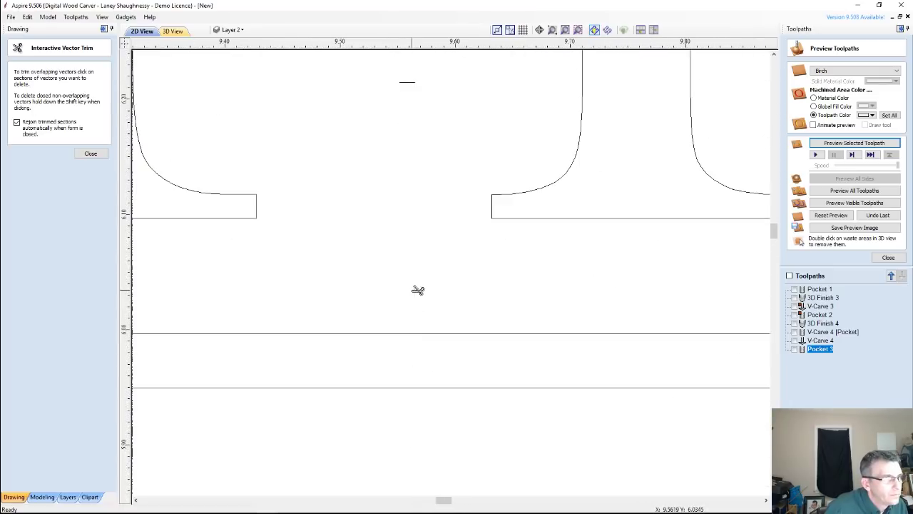
{"action": "scroll", "coordinate": [415, 302], "scroll_direction": "down", "scroll_amount": 2}
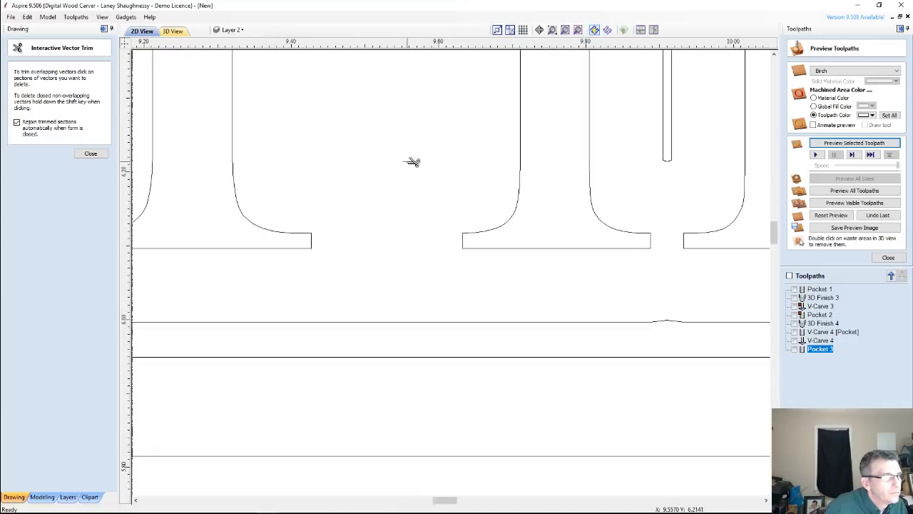
{"action": "left_click", "coordinate": [81, 154]}
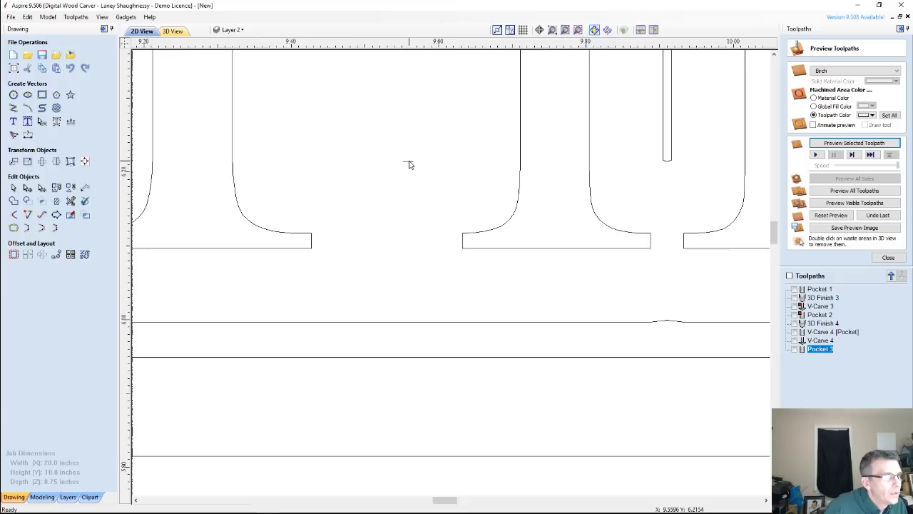
Step: Delete the leftover narrow loop inside the h and the half-moon inside the e of The
{"action": "scroll", "coordinate": [417, 190], "scroll_direction": "down", "scroll_amount": 2}
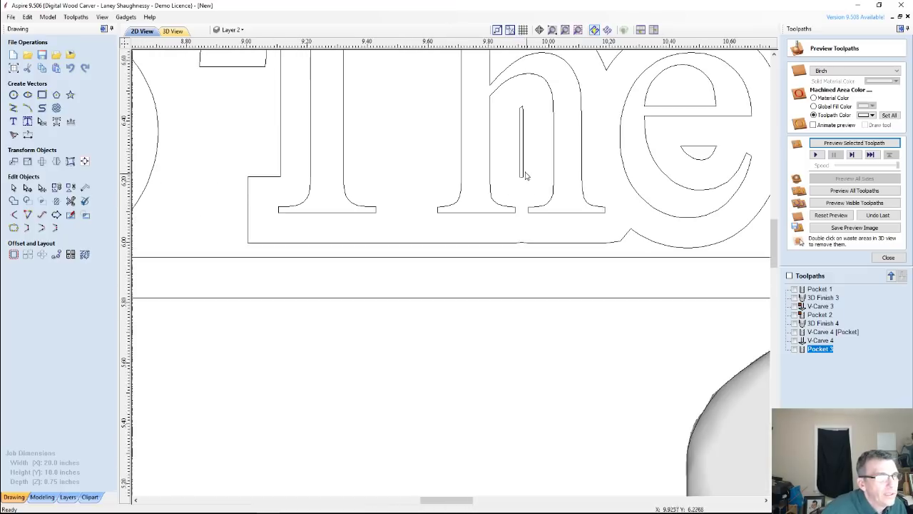
{"action": "left_click", "coordinate": [523, 172]}
{"action": "key", "text": "Delete"}
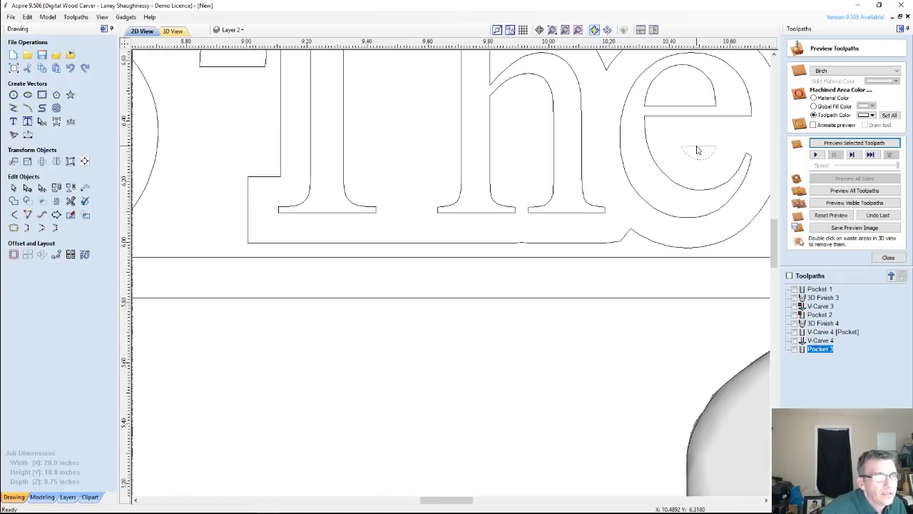
{"action": "scroll", "coordinate": [698, 150], "scroll_direction": "down", "scroll_amount": 3}
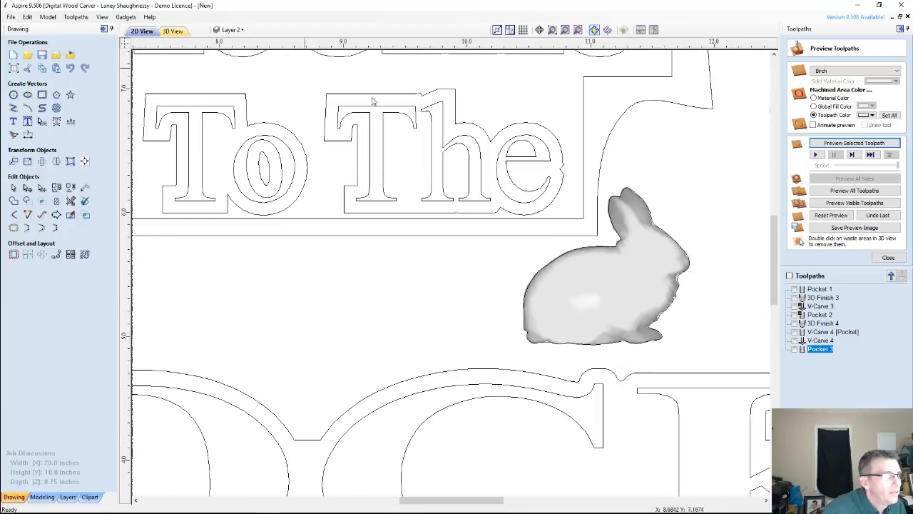
Step: Delete the leftover inner offset pieces in the last e, the m and the o of Welcome, including the sliver between o and m
{"action": "scroll", "coordinate": [372, 101], "scroll_direction": "down", "scroll_amount": 3}
{"action": "scroll", "coordinate": [468, 105], "scroll_direction": "up", "scroll_amount": 2}
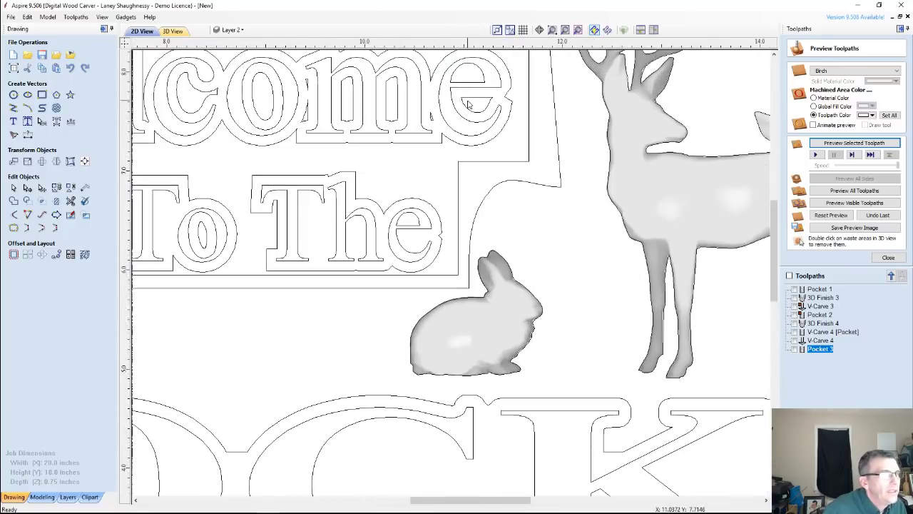
{"action": "left_click", "coordinate": [397, 122]}
{"action": "key", "text": "Delete"}
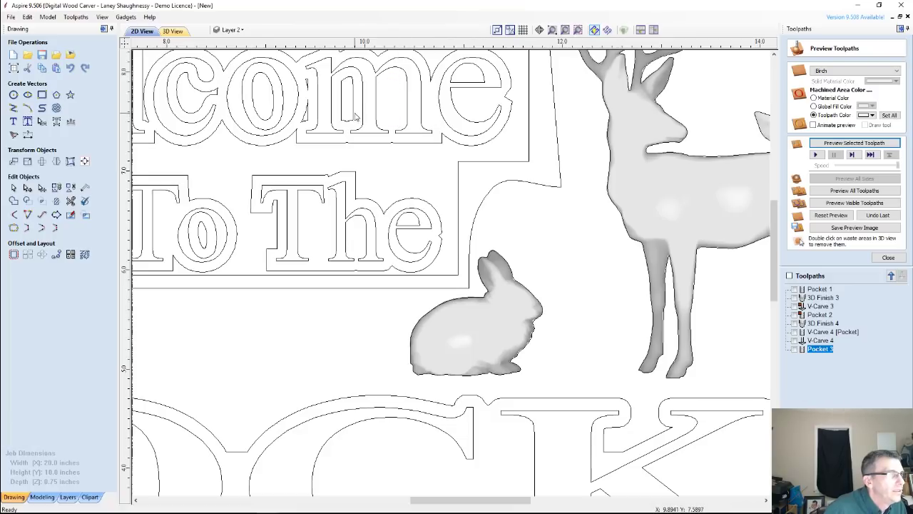
{"action": "left_click", "coordinate": [312, 126]}
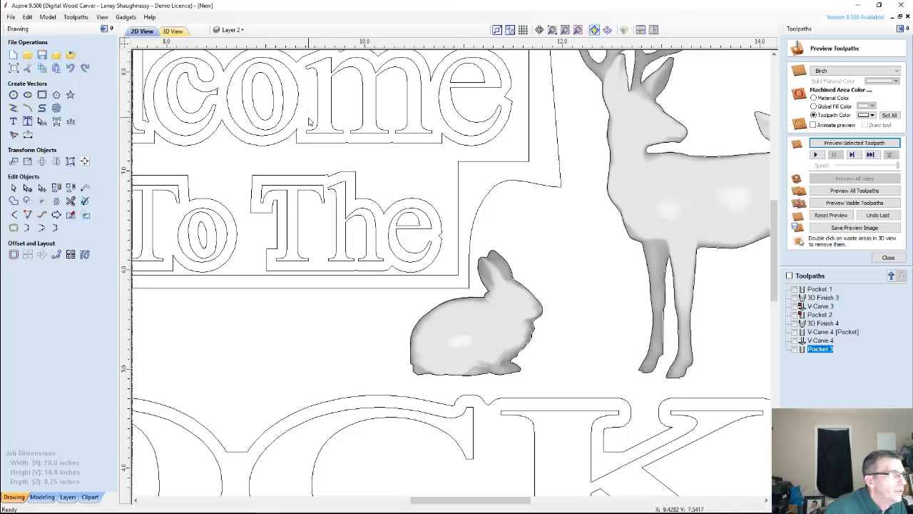
{"action": "left_click", "coordinate": [272, 114]}
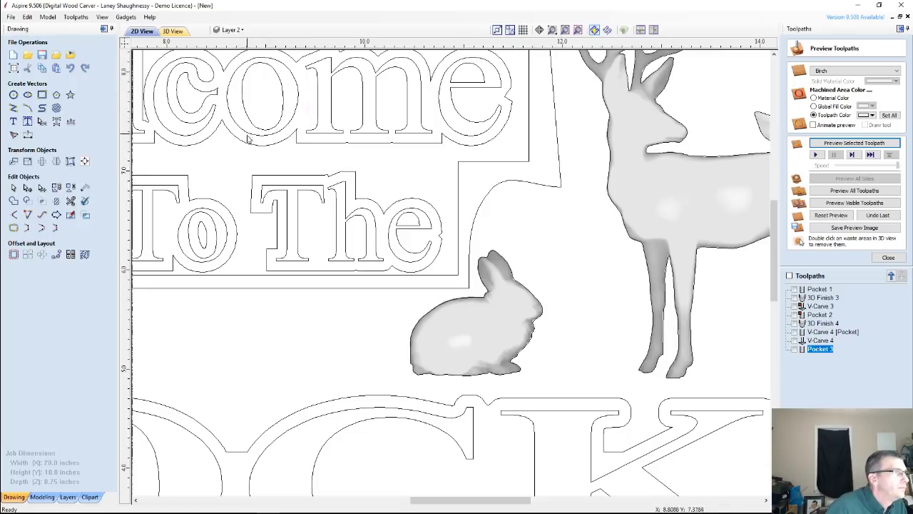
Step: Delete the leftover inner offset pieces around the c and the half-moon inside the first e of Welcome
{"action": "scroll", "coordinate": [244, 148], "scroll_direction": "down", "scroll_amount": 3}
{"action": "scroll", "coordinate": [237, 135], "scroll_direction": "up", "scroll_amount": 4}
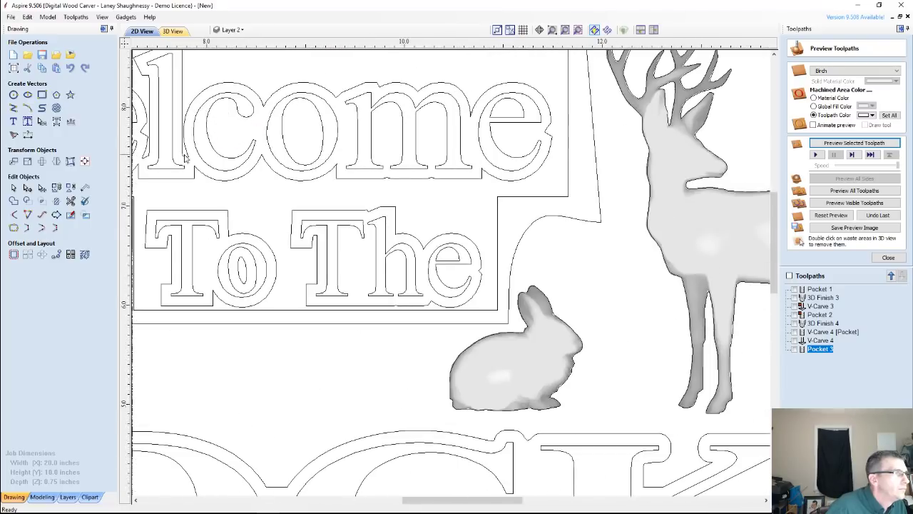
{"action": "scroll", "coordinate": [173, 98], "scroll_direction": "up", "scroll_amount": 2}
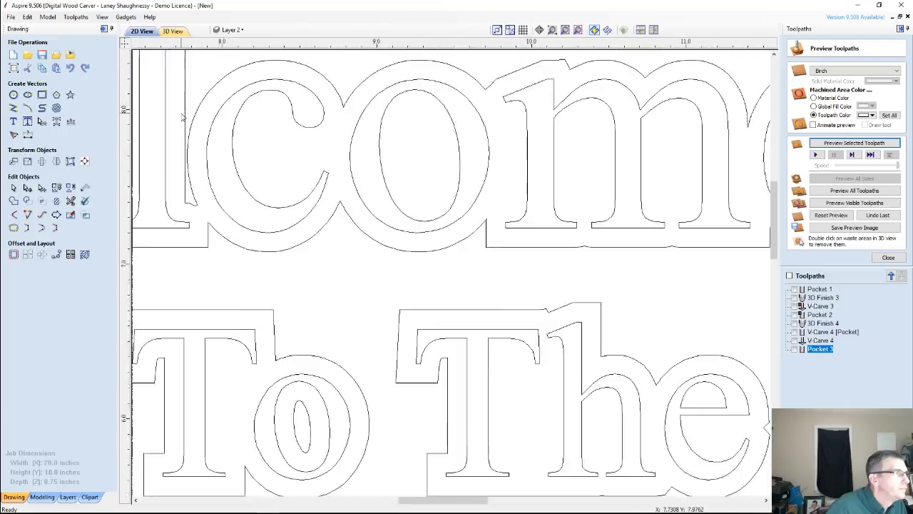
{"action": "scroll", "coordinate": [154, 140], "scroll_direction": "down", "scroll_amount": 4}
{"action": "scroll", "coordinate": [153, 140], "scroll_direction": "down", "scroll_amount": 3}
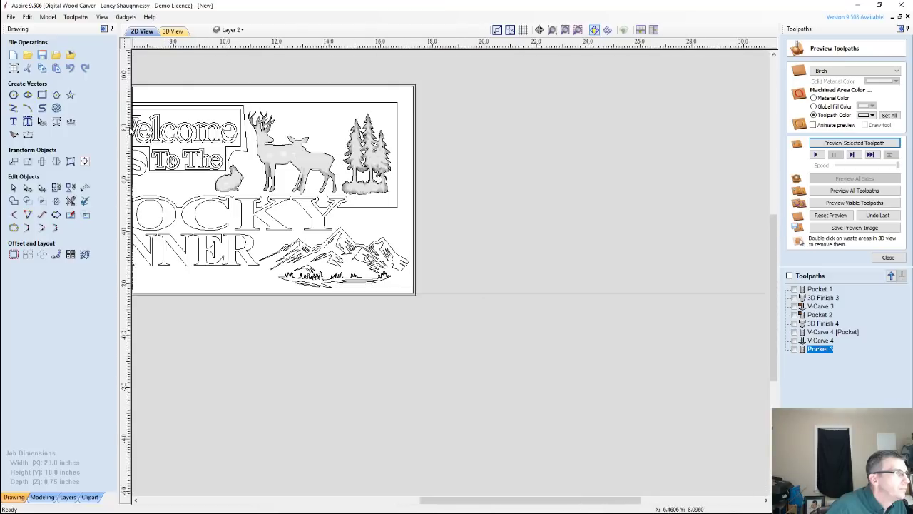
{"action": "scroll", "coordinate": [148, 135], "scroll_direction": "up", "scroll_amount": 5}
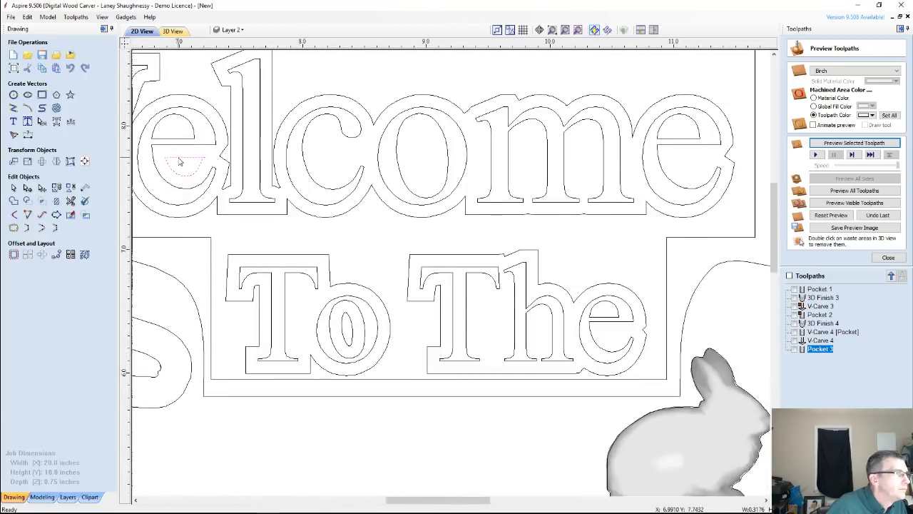
{"action": "scroll", "coordinate": [195, 155], "scroll_direction": "down", "scroll_amount": 4}
{"action": "scroll", "coordinate": [156, 139], "scroll_direction": "up", "scroll_amount": 5}
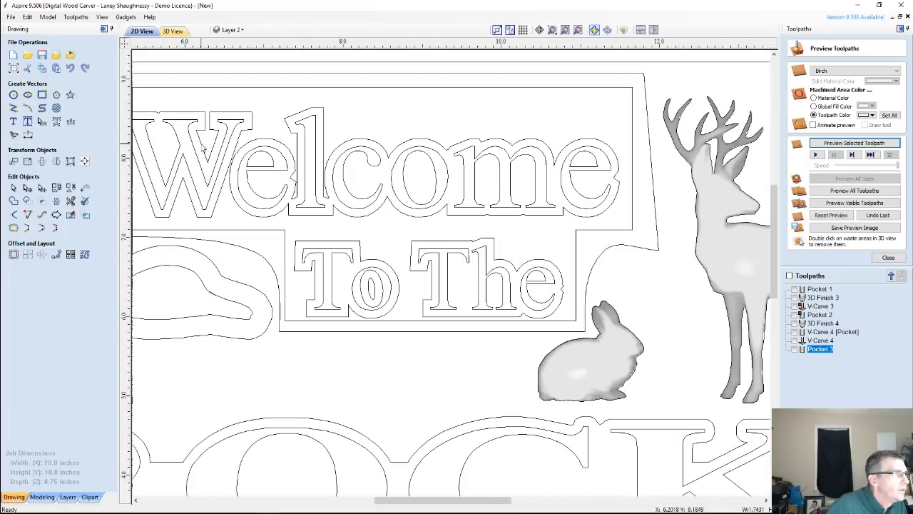
Step: Node-edit the offset outline around the W, cut it at both upper corners of the narrow notch, remove the notch and close the outline
{"action": "left_click", "coordinate": [205, 146]}
{"action": "left_click", "coordinate": [27, 202]}
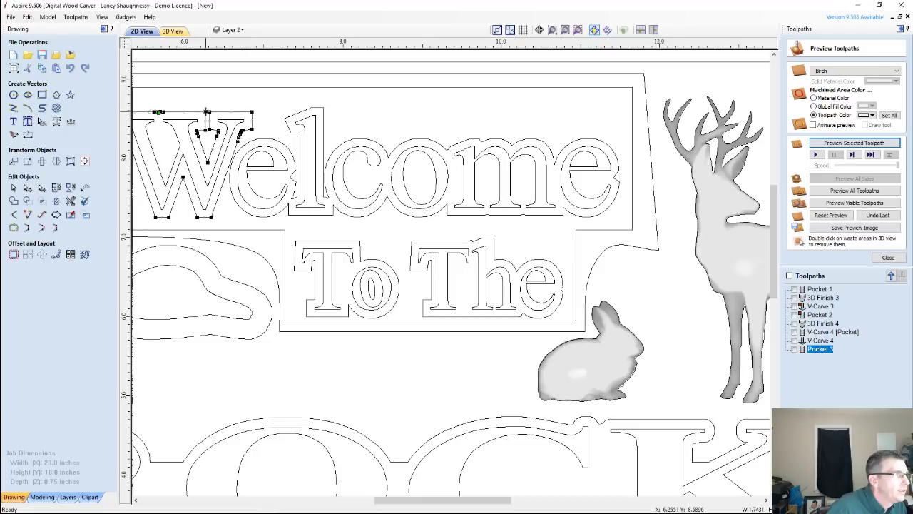
{"action": "right_click", "coordinate": [207, 112]}
{"action": "left_click", "coordinate": [220, 151]}
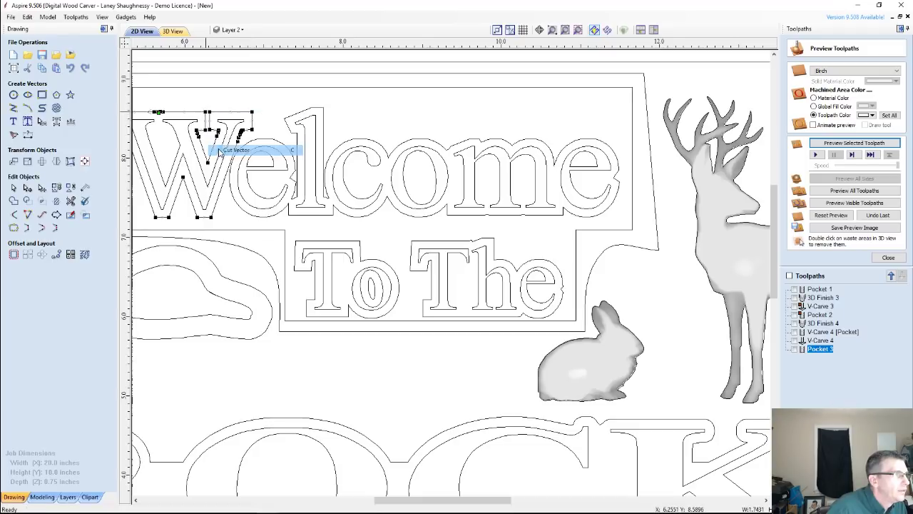
{"action": "right_click", "coordinate": [207, 112]}
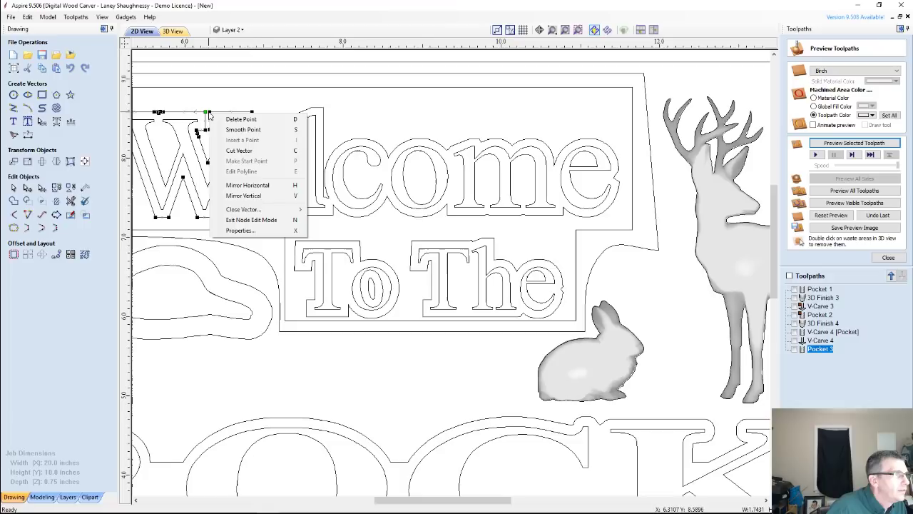
{"action": "left_click", "coordinate": [226, 151]}
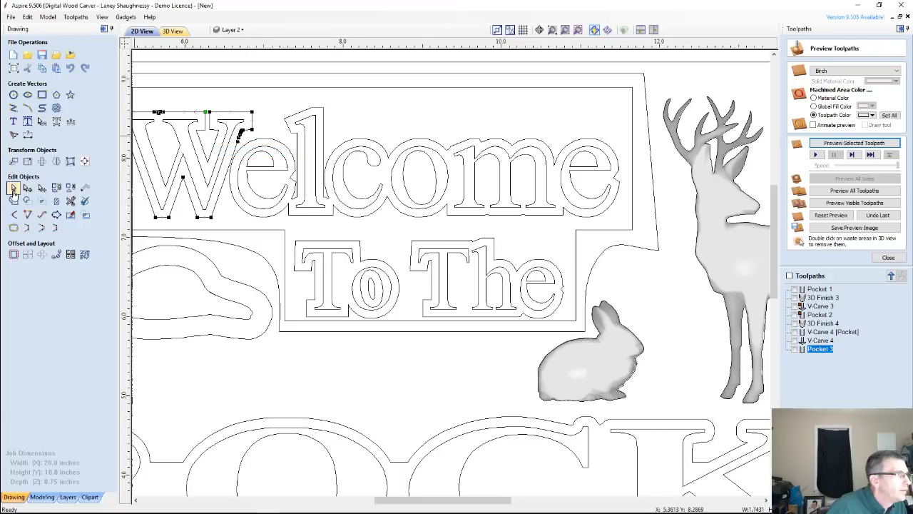
{"action": "left_click", "coordinate": [13, 189]}
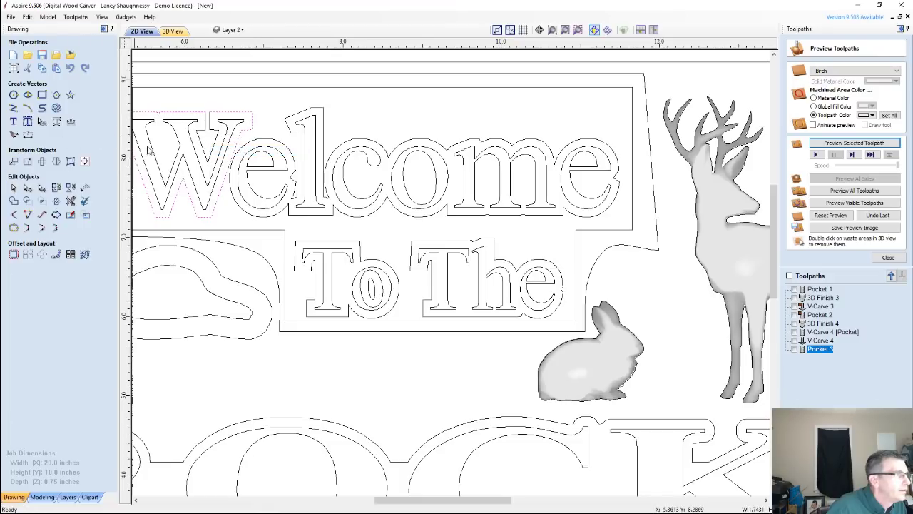
{"action": "left_click", "coordinate": [207, 114]}
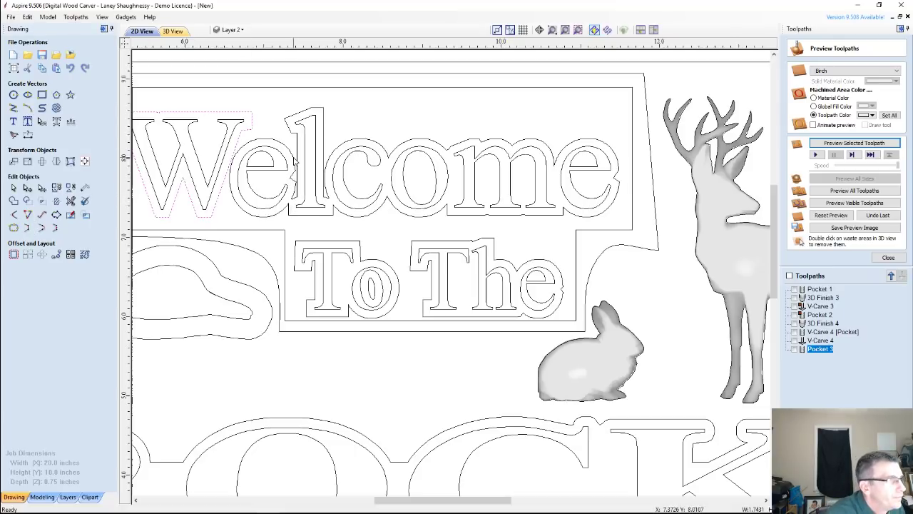
Step: Draw two short separate lines across the narrow gaps between e and l and between l and c in the outline around Welcome
{"action": "left_click", "coordinate": [13, 107]}
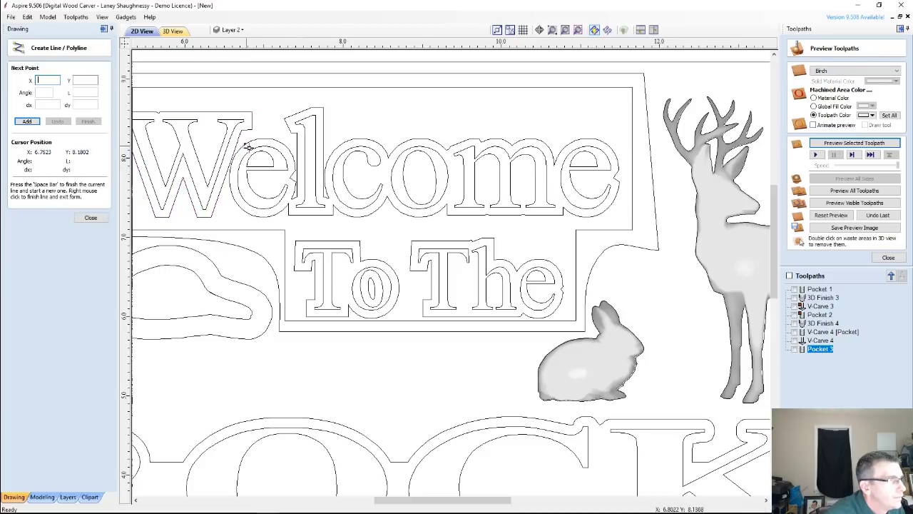
{"action": "left_click", "coordinate": [292, 152]}
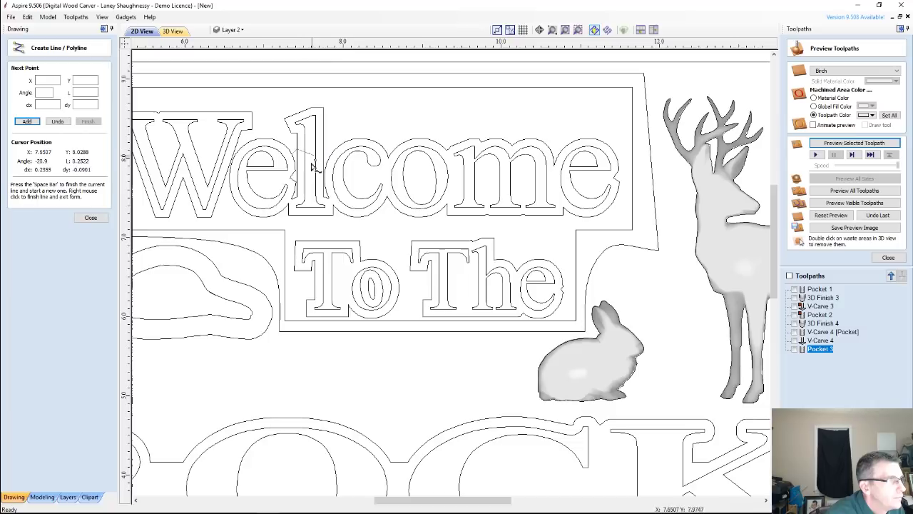
{"action": "left_click", "coordinate": [295, 153]}
{"action": "key", "text": "space"}
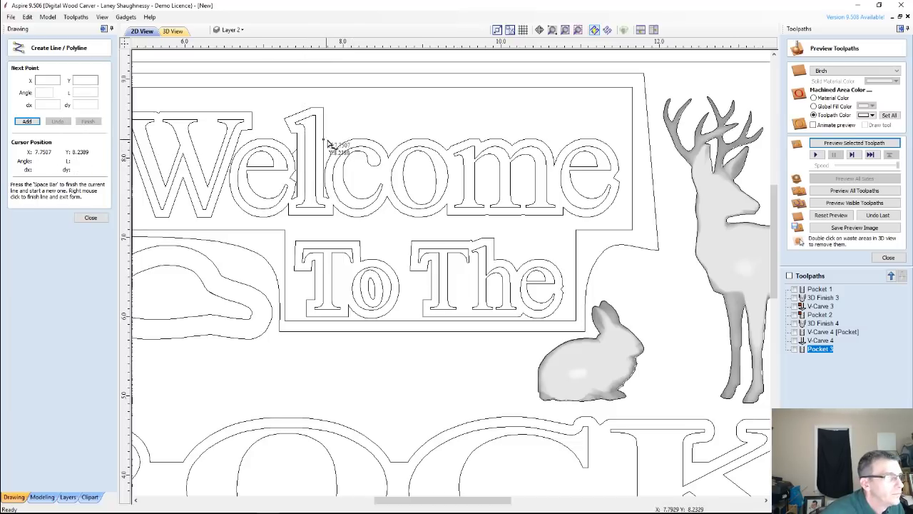
{"action": "left_click", "coordinate": [328, 140]}
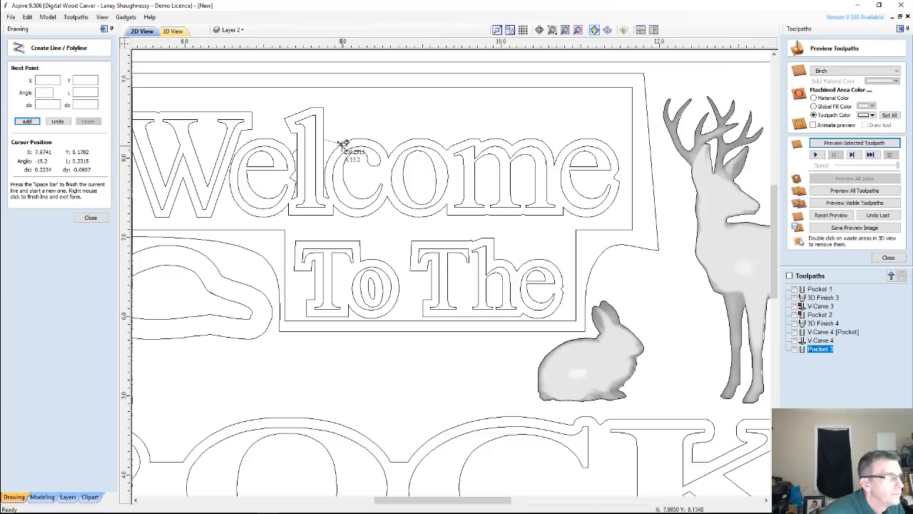
{"action": "key", "text": "space"}
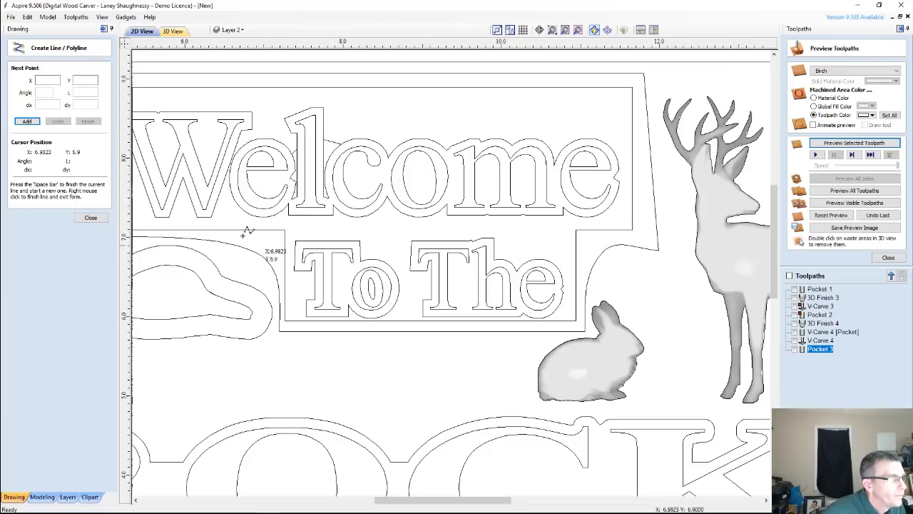
{"action": "left_click", "coordinate": [85, 218]}
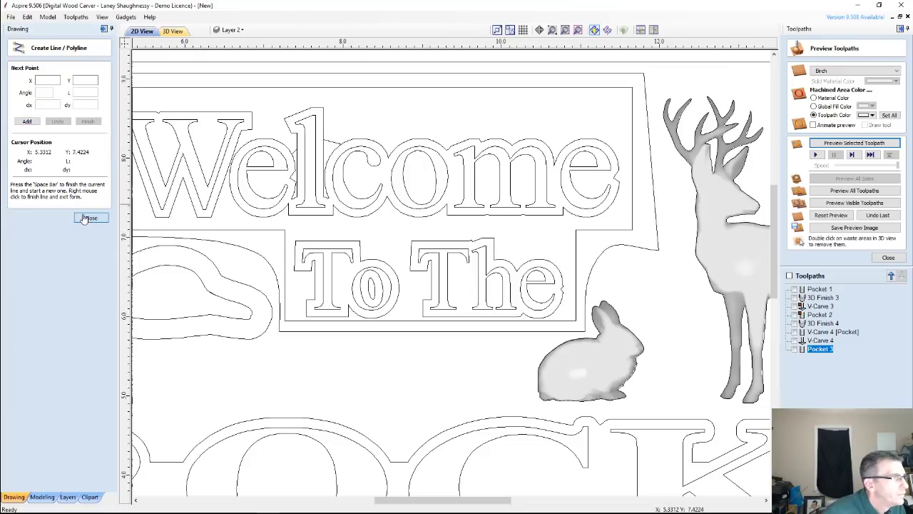
Step: Trim away the outline sections enclosed below the two bridging lines on either side of the l in Welcome
{"action": "left_click", "coordinate": [69, 198]}
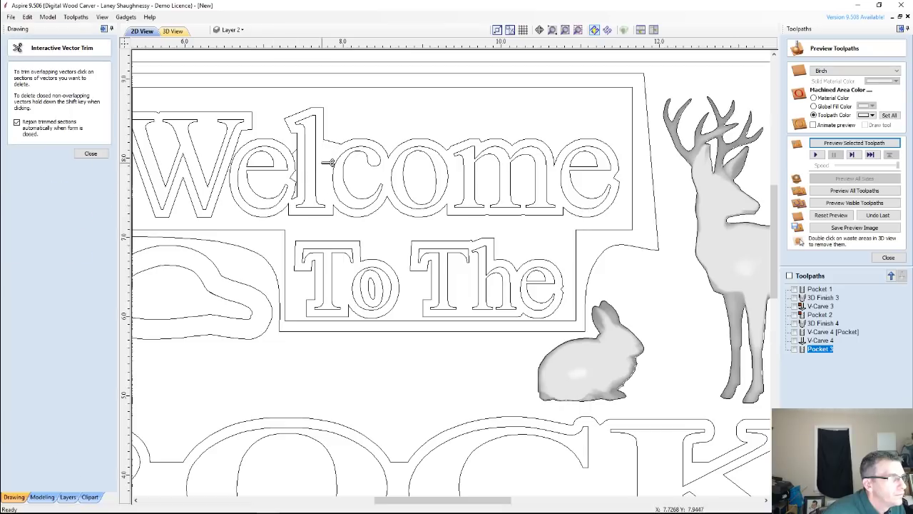
{"action": "left_click", "coordinate": [296, 173]}
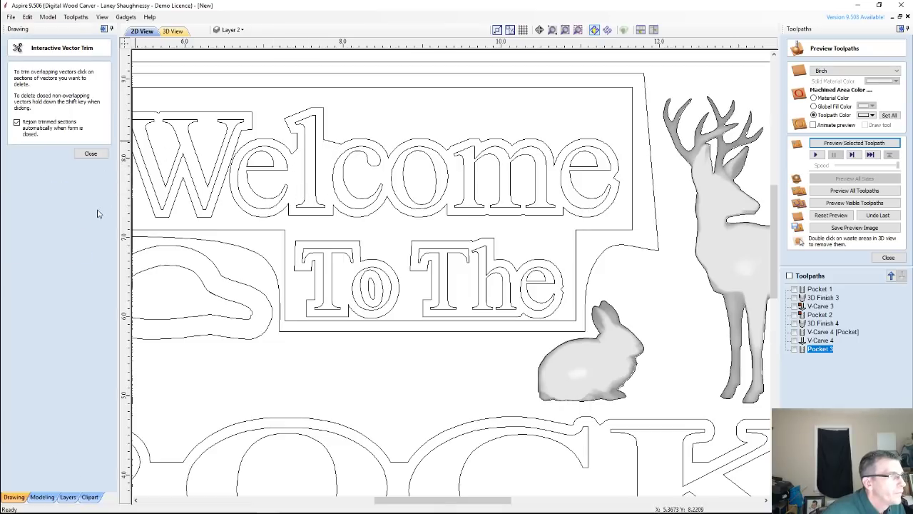
{"action": "left_click", "coordinate": [98, 155]}
Step: Recalculate Pocket 3 with the outer sign boundary and the offset outlines around Welcome, the W, To and The
{"action": "scroll", "coordinate": [490, 241], "scroll_direction": "down", "scroll_amount": 1}
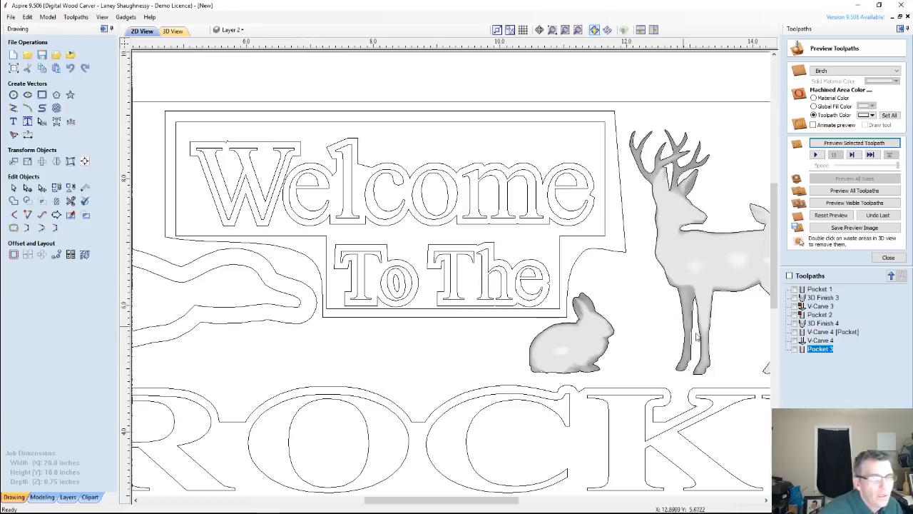
{"action": "double_click", "coordinate": [821, 349]}
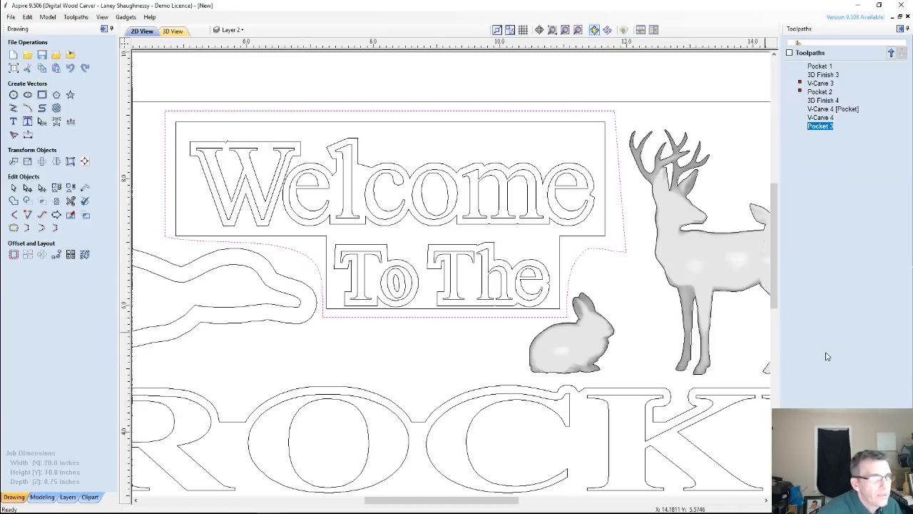
{"action": "left_click", "coordinate": [367, 169], "text": "shift"}
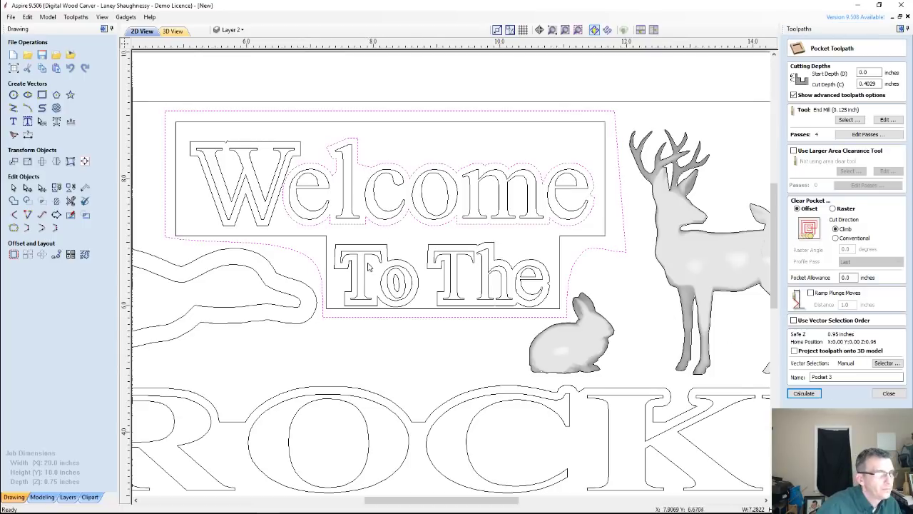
{"action": "left_click", "coordinate": [240, 146], "text": "shift"}
{"action": "left_click", "coordinate": [354, 253], "text": "shift"}
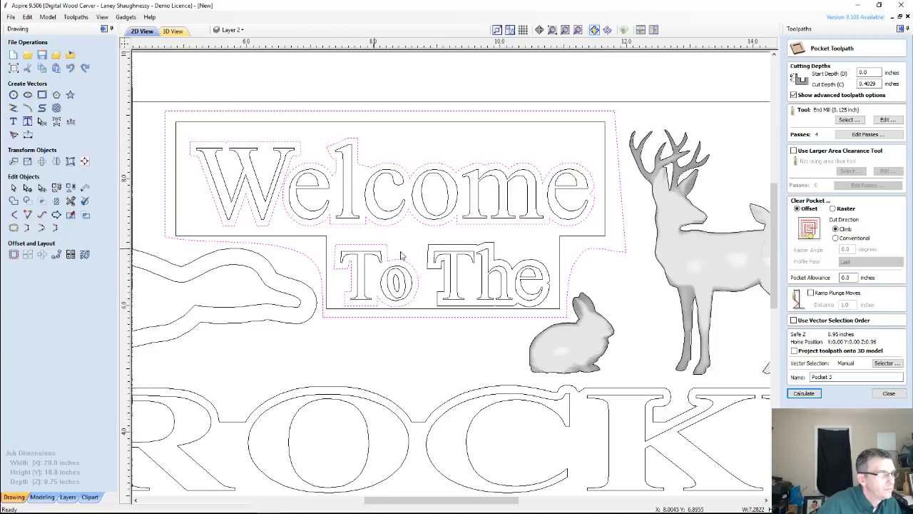
{"action": "left_click", "coordinate": [449, 248], "text": "shift"}
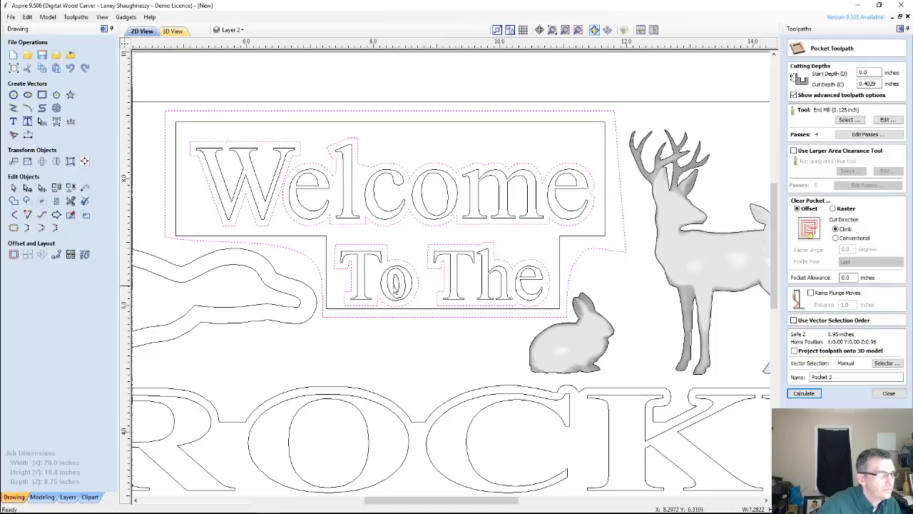
{"action": "left_click", "coordinate": [803, 393]}
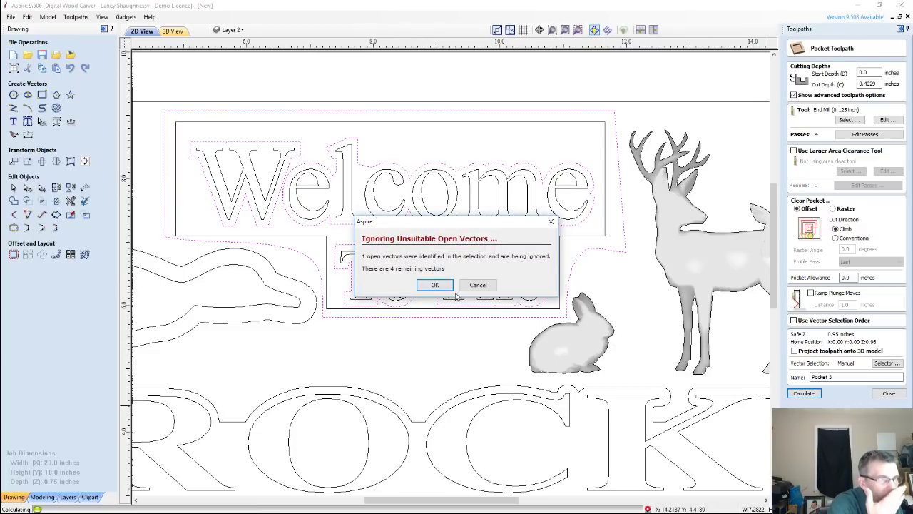
{"action": "left_click", "coordinate": [435, 285]}
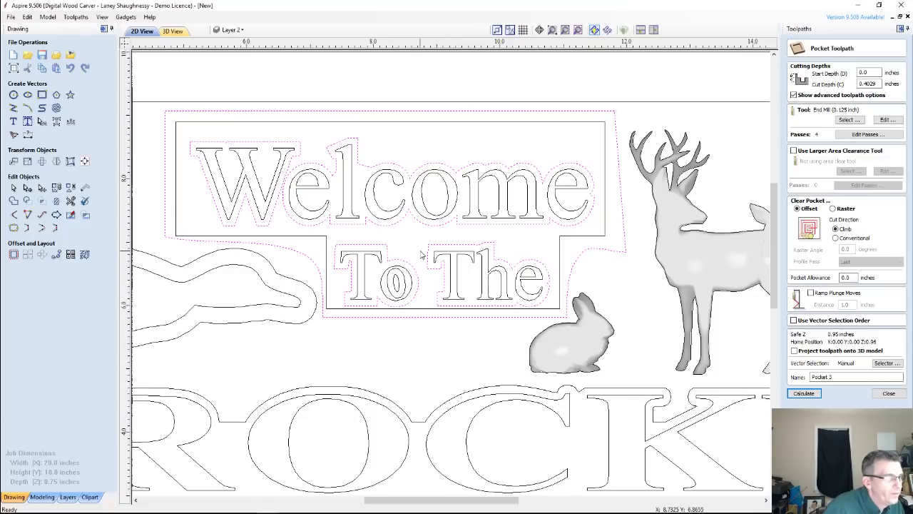
Step: Select all open vectors and examine the offset outline around The for a gap, checking whether joining can close it
{"action": "left_click", "coordinate": [421, 255]}
{"action": "right_click", "coordinate": [400, 252]}
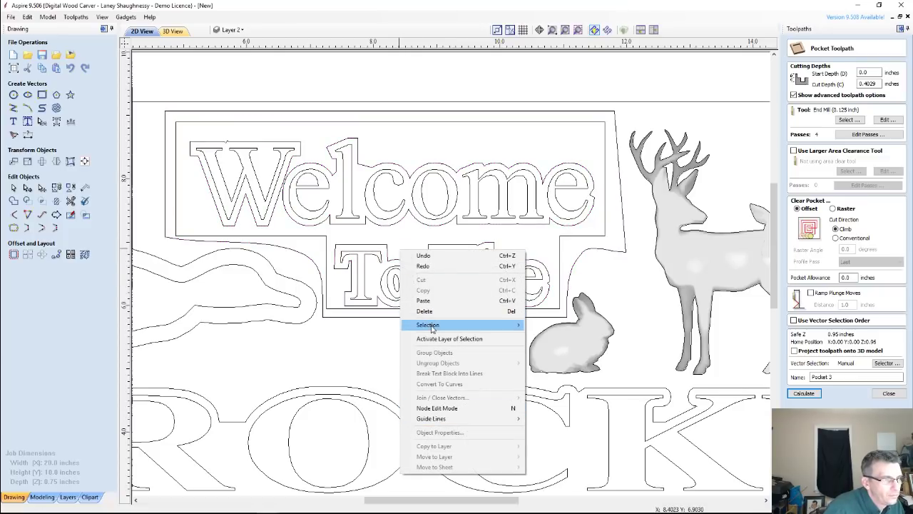
{"action": "mouse_move", "coordinate": [427, 325]}
{"action": "left_click", "coordinate": [543, 337]}
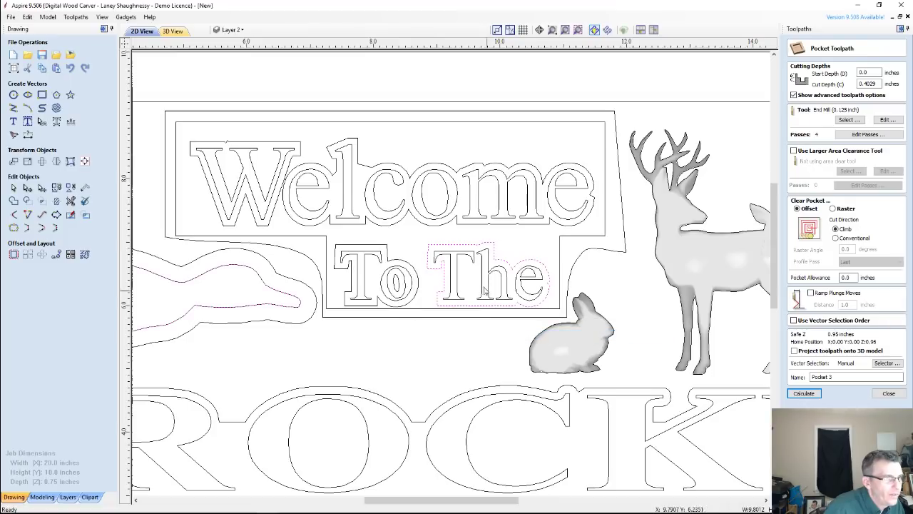
{"action": "scroll", "coordinate": [549, 290], "scroll_direction": "up", "scroll_amount": 8}
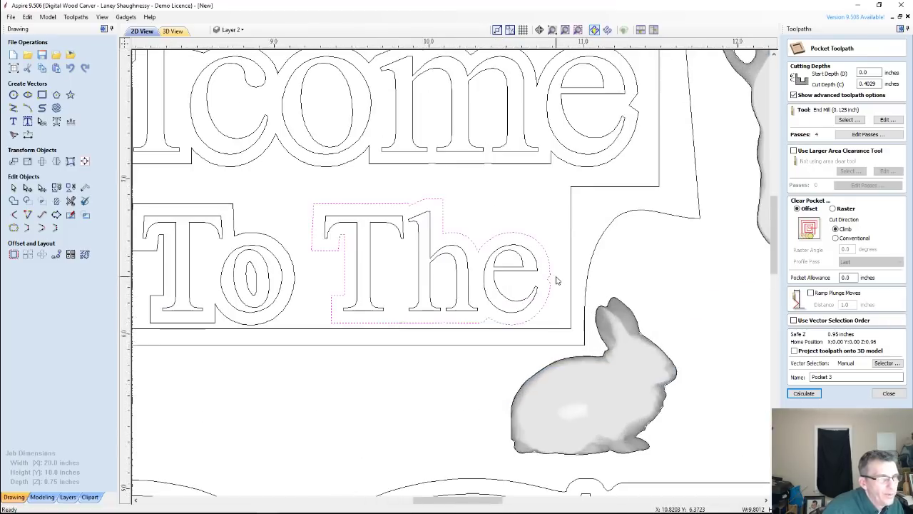
{"action": "scroll", "coordinate": [316, 241], "scroll_direction": "down", "scroll_amount": 6}
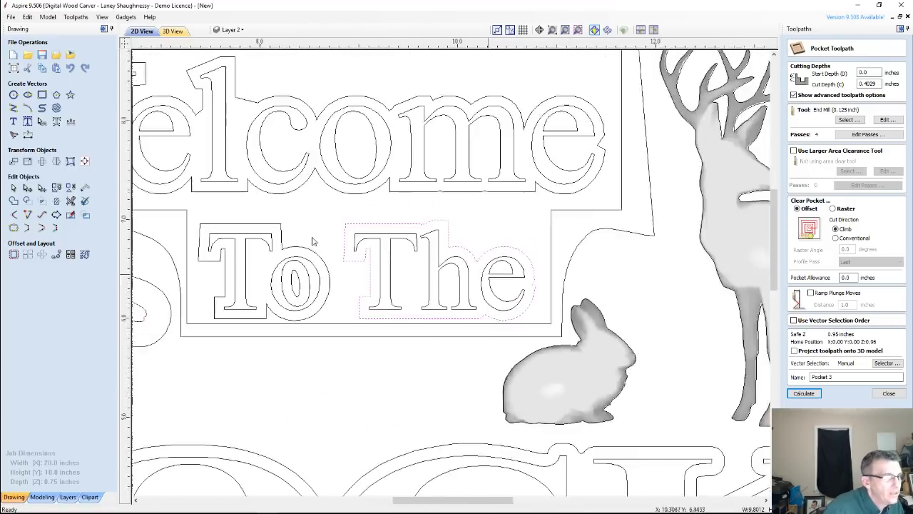
{"action": "scroll", "coordinate": [381, 228], "scroll_direction": "up", "scroll_amount": 4}
{"action": "scroll", "coordinate": [305, 232], "scroll_direction": "up", "scroll_amount": 3}
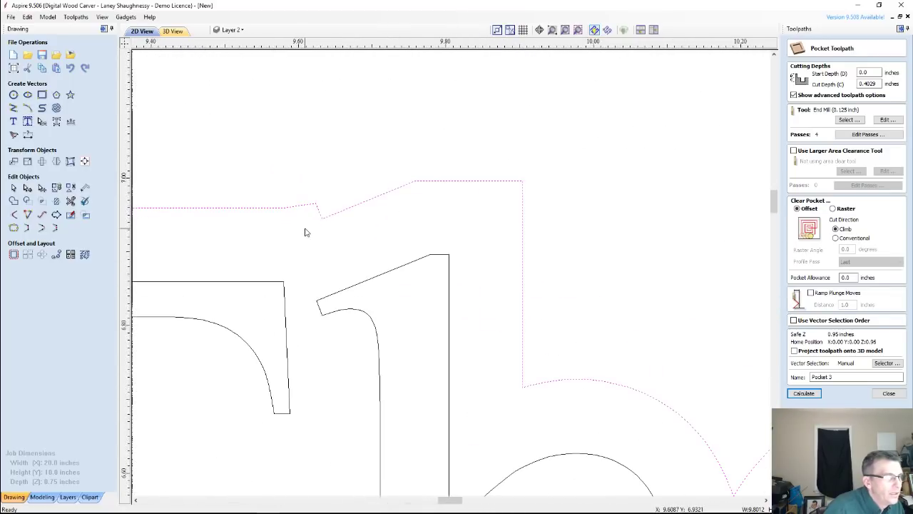
{"action": "scroll", "coordinate": [365, 234], "scroll_direction": "up", "scroll_amount": 4}
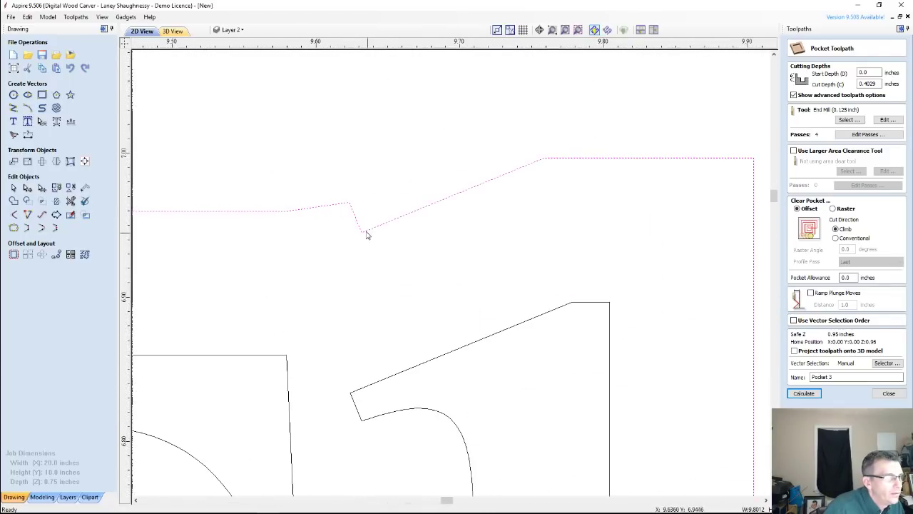
{"action": "scroll", "coordinate": [364, 234], "scroll_direction": "down", "scroll_amount": 9}
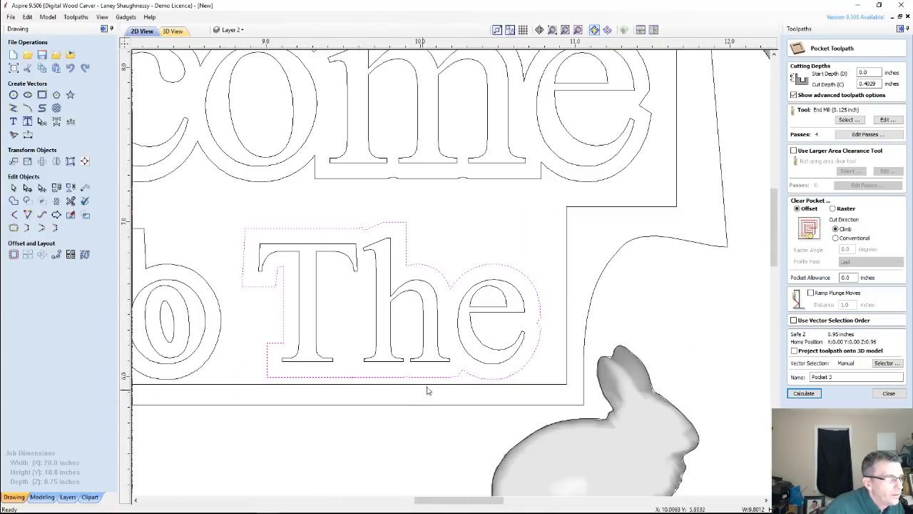
{"action": "left_click", "coordinate": [14, 228]}
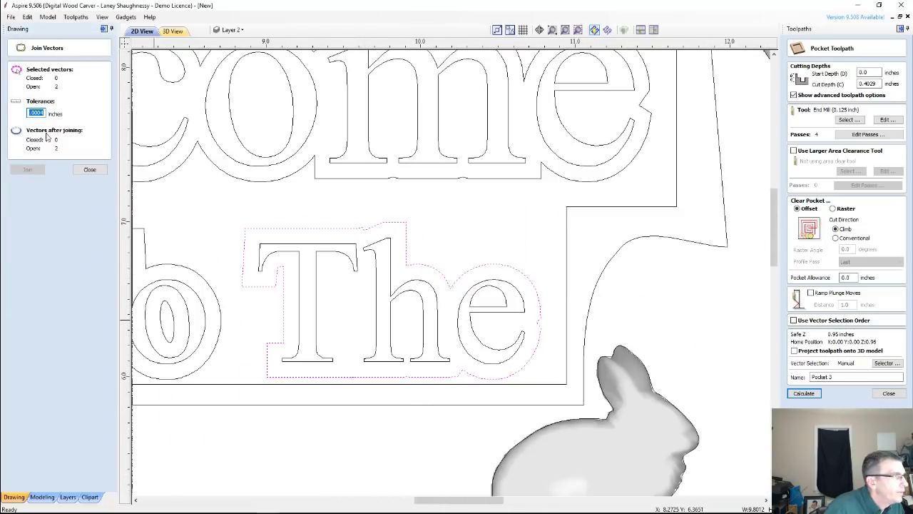
{"action": "left_click", "coordinate": [88, 170]}
Step: Validate the offset outline around The and node-edit the flagged overlap on its lower edge by moving the start node along the line
{"action": "left_click", "coordinate": [350, 236]}
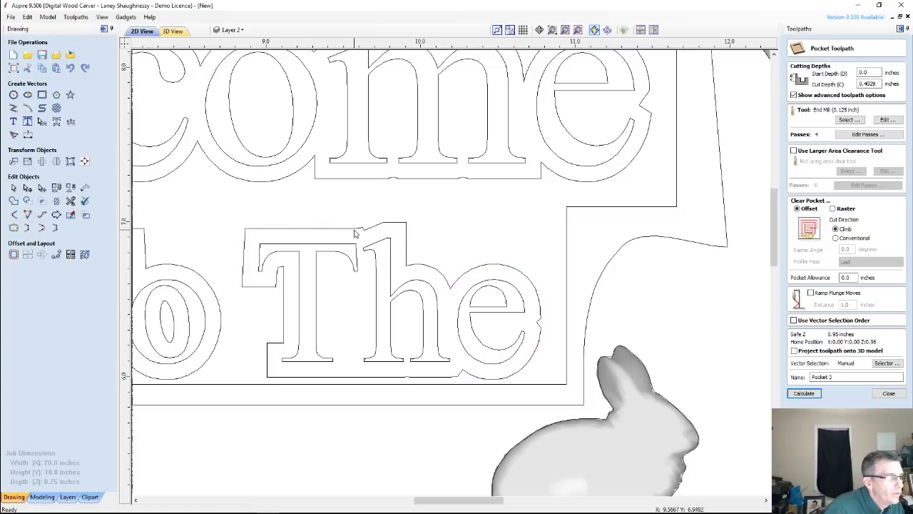
{"action": "left_click", "coordinate": [354, 233]}
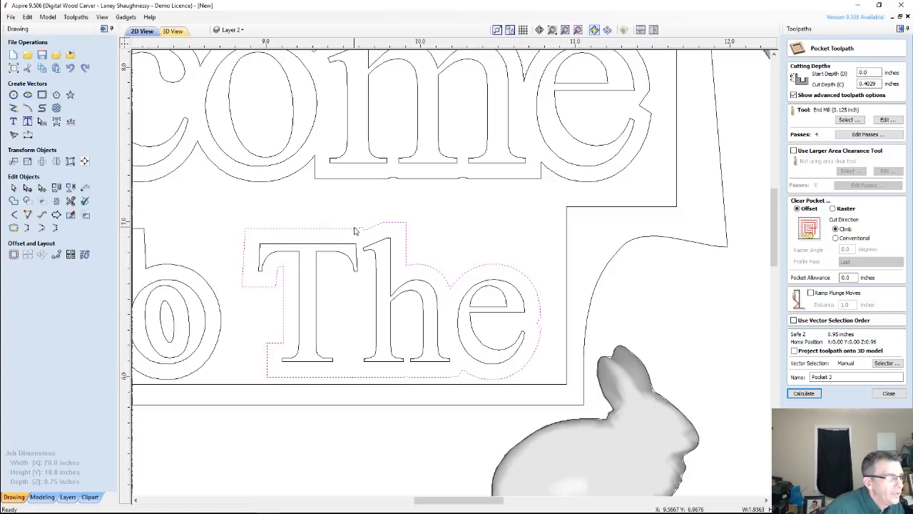
{"action": "left_click", "coordinate": [85, 200]}
{"action": "left_click", "coordinate": [86, 203]}
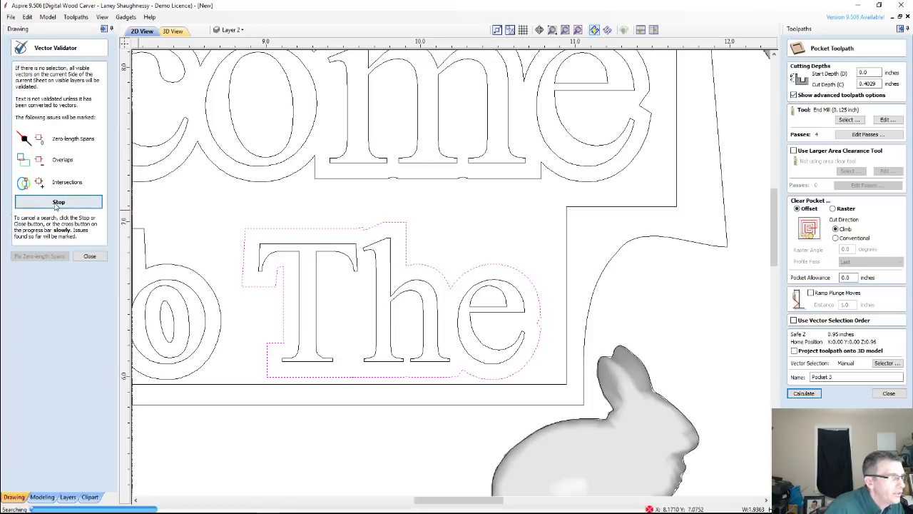
{"action": "scroll", "coordinate": [348, 385], "scroll_direction": "up", "scroll_amount": 5}
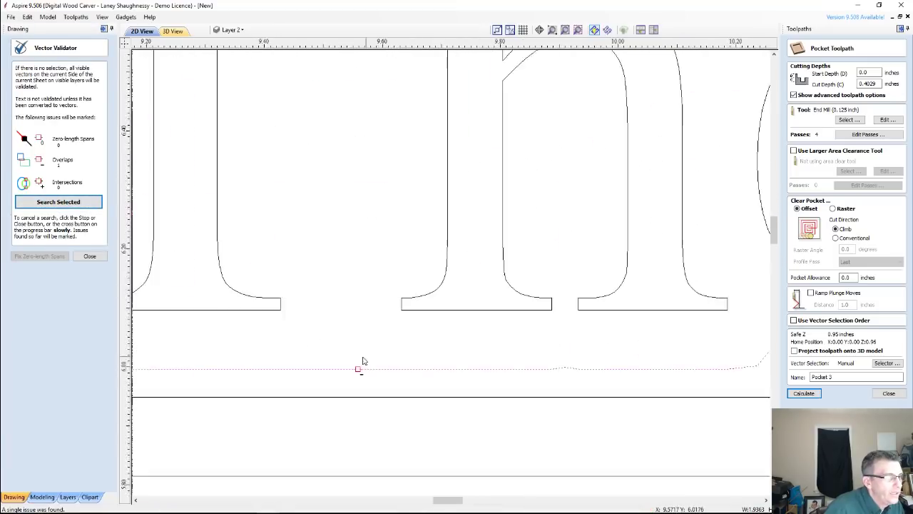
{"action": "scroll", "coordinate": [345, 392], "scroll_direction": "up", "scroll_amount": 6}
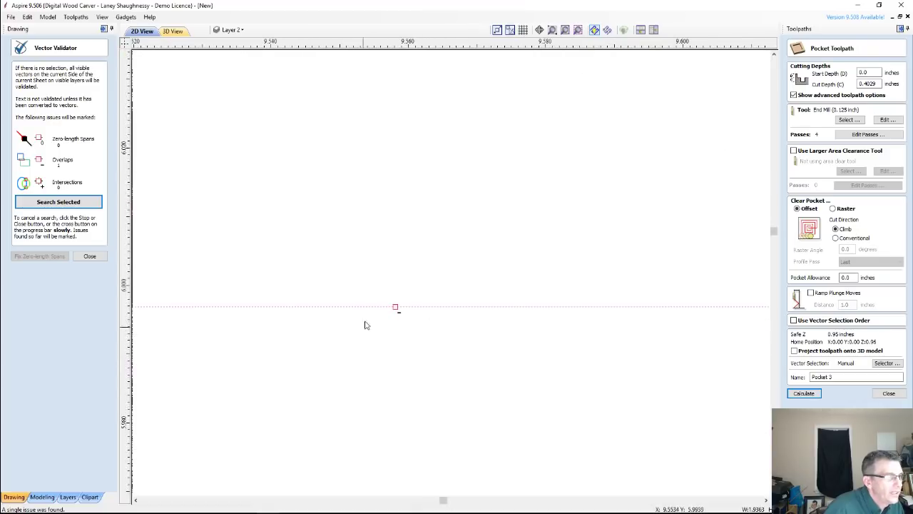
{"action": "left_click", "coordinate": [90, 257]}
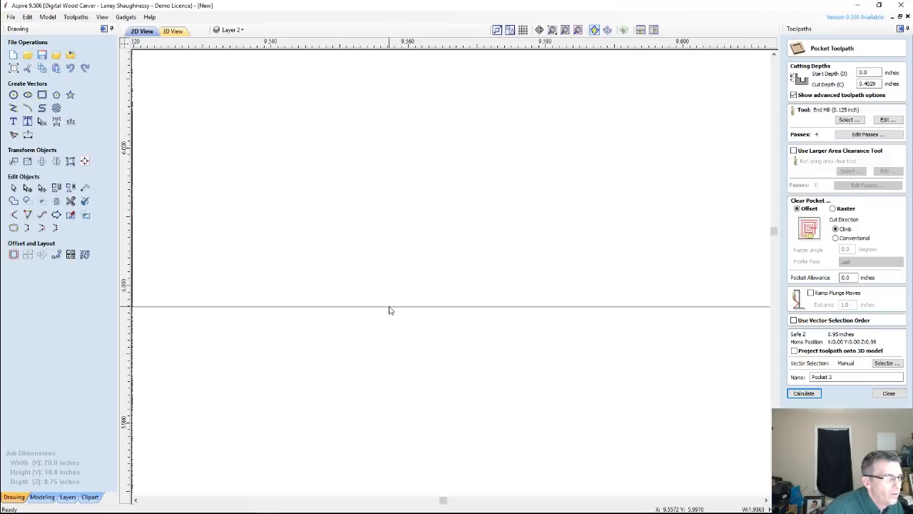
{"action": "key", "text": "n"}
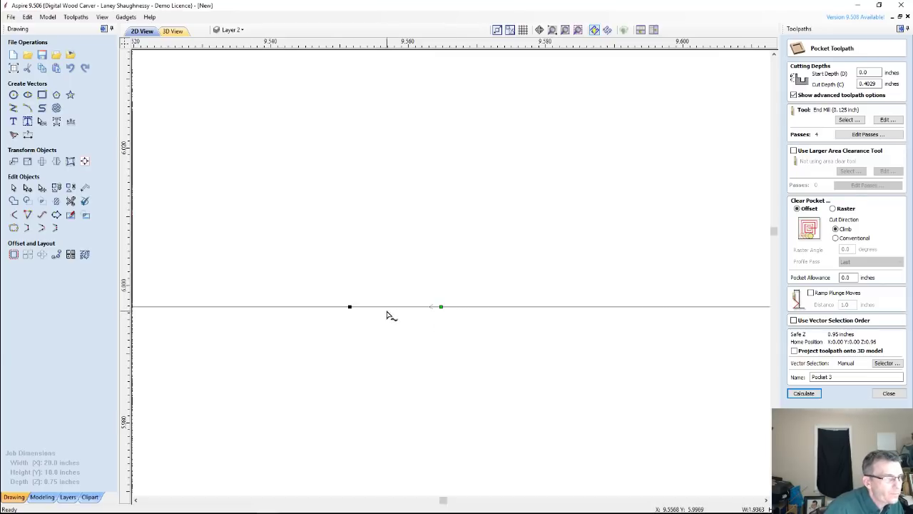
{"action": "left_click_drag", "start_coordinate": [439, 307], "coordinate": [293, 306]}
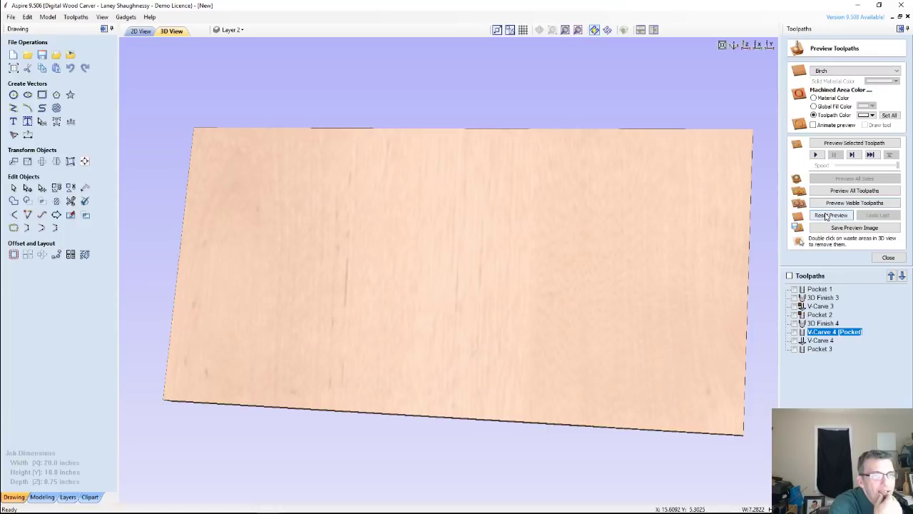
Step: Reset the material preview and simulate all toolpaths on the sign
{"action": "left_click", "coordinate": [827, 215]}
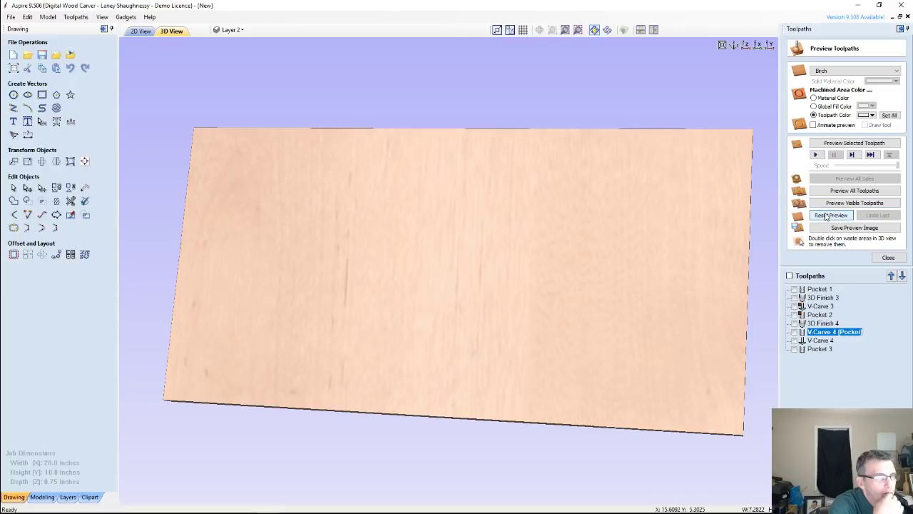
{"action": "left_click", "coordinate": [839, 192]}
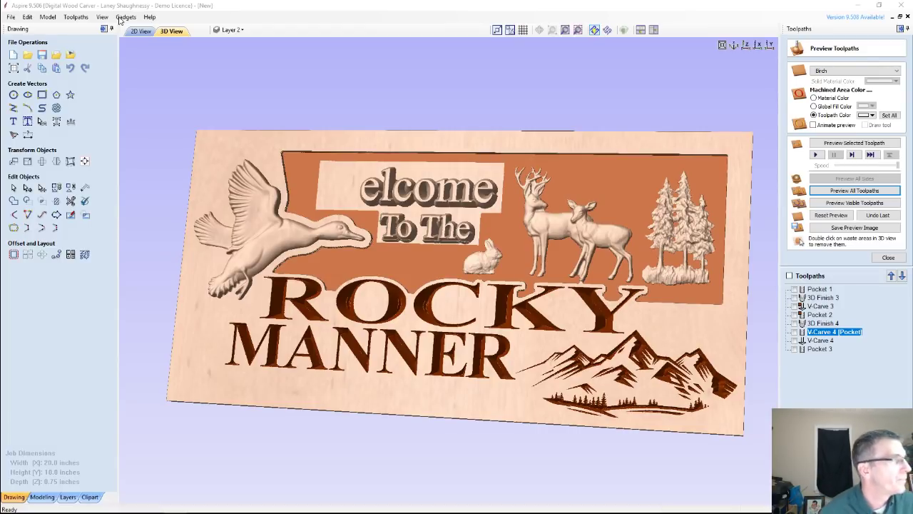
Step: Set the start depth of the V-Carve 4 toolpath to 0.125 inches and recalculate it
{"action": "left_click", "coordinate": [141, 31]}
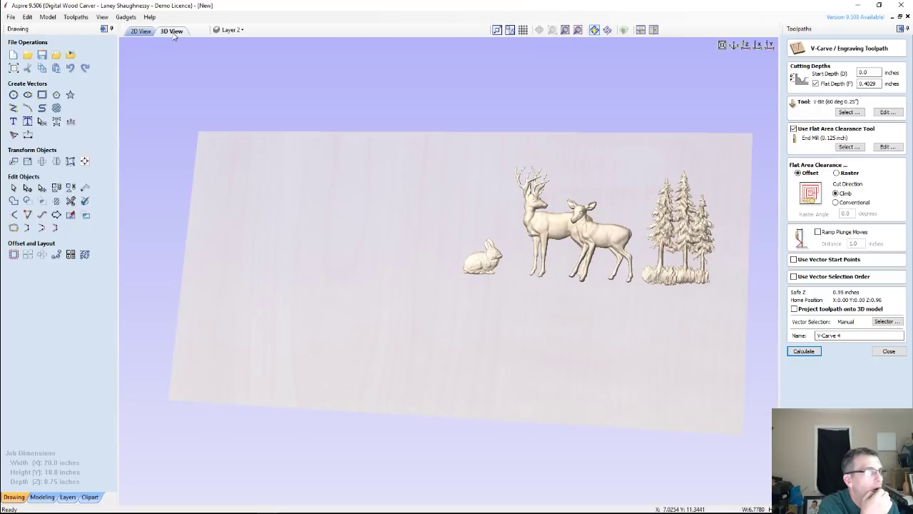
{"action": "left_click", "coordinate": [140, 31]}
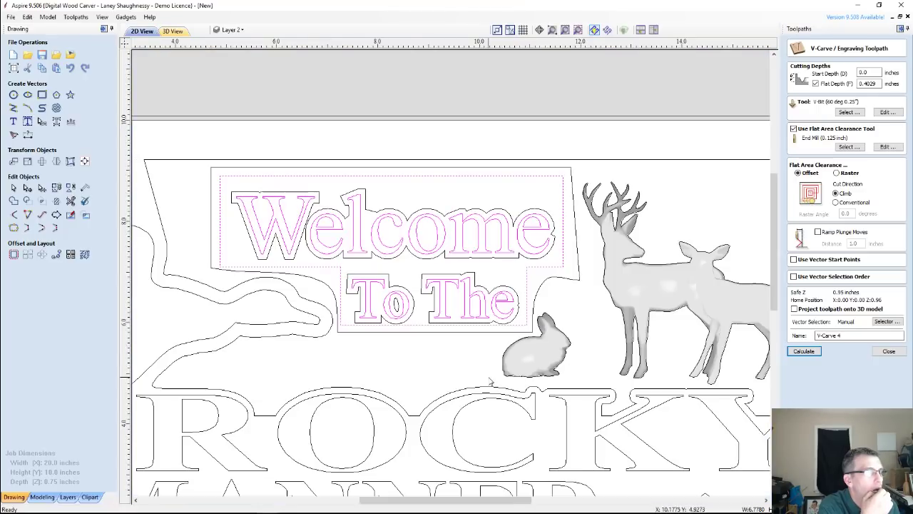
{"action": "scroll", "coordinate": [490, 383], "scroll_direction": "down", "scroll_amount": 2}
{"action": "scroll", "coordinate": [493, 377], "scroll_direction": "up", "scroll_amount": 2}
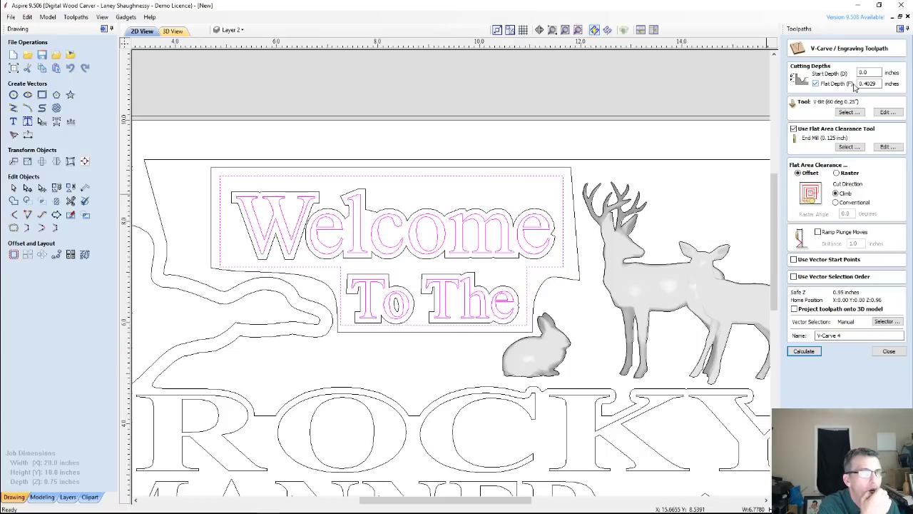
{"action": "double_click", "coordinate": [871, 73]}
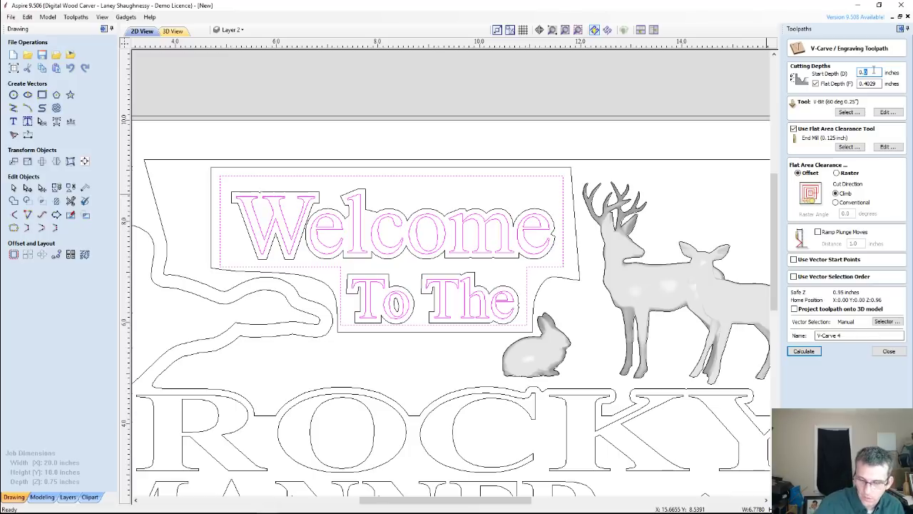
{"action": "type", "text": "0.125"}
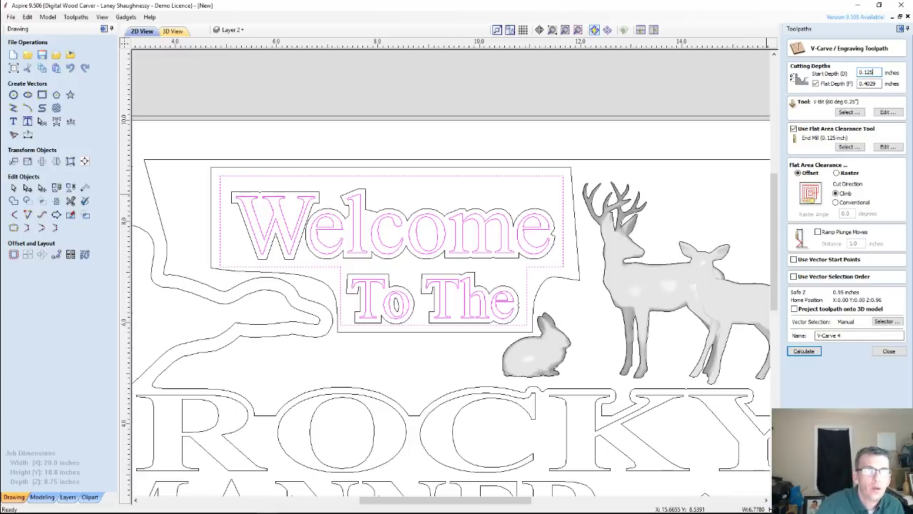
{"action": "left_click", "coordinate": [804, 351]}
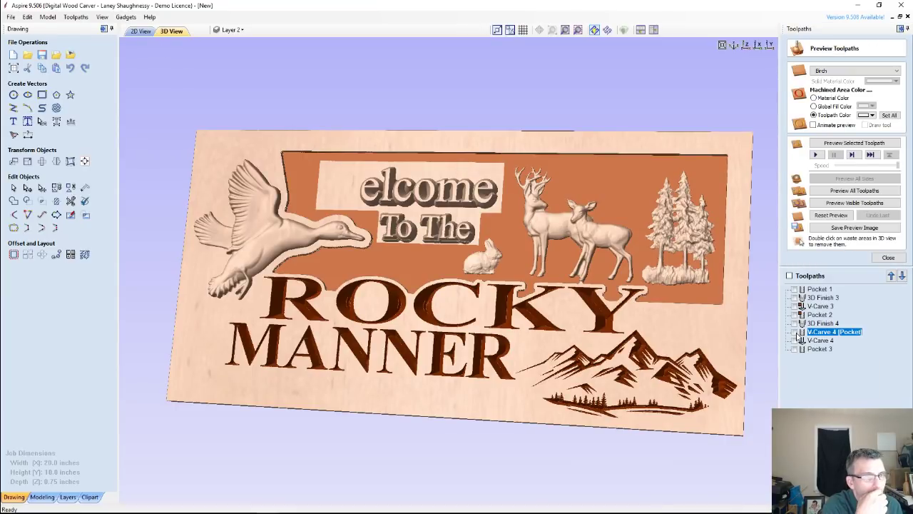
Step: Show the V-Carve 4 [Pocket] toolpath, reset the preview and examine its clearance passes around Welcome To The in 2D
{"action": "left_click", "coordinate": [796, 332]}
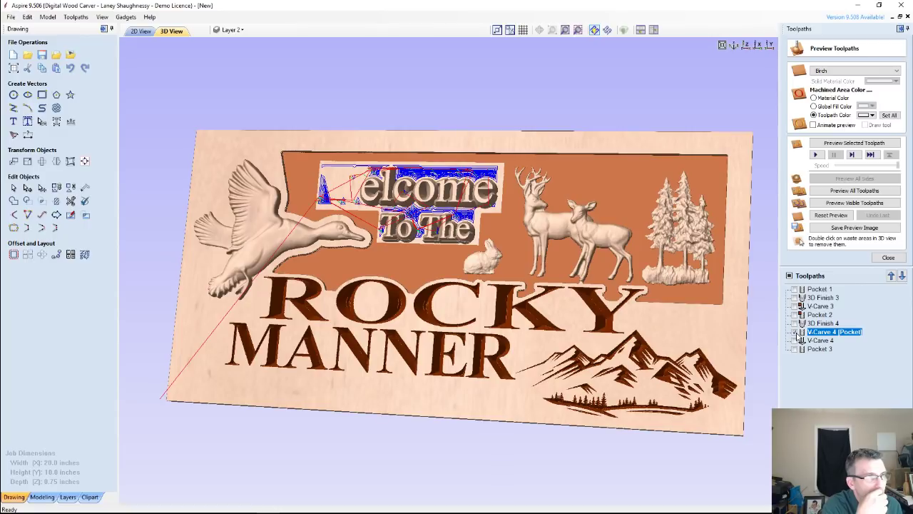
{"action": "left_click", "coordinate": [831, 215]}
{"action": "left_click", "coordinate": [815, 289]}
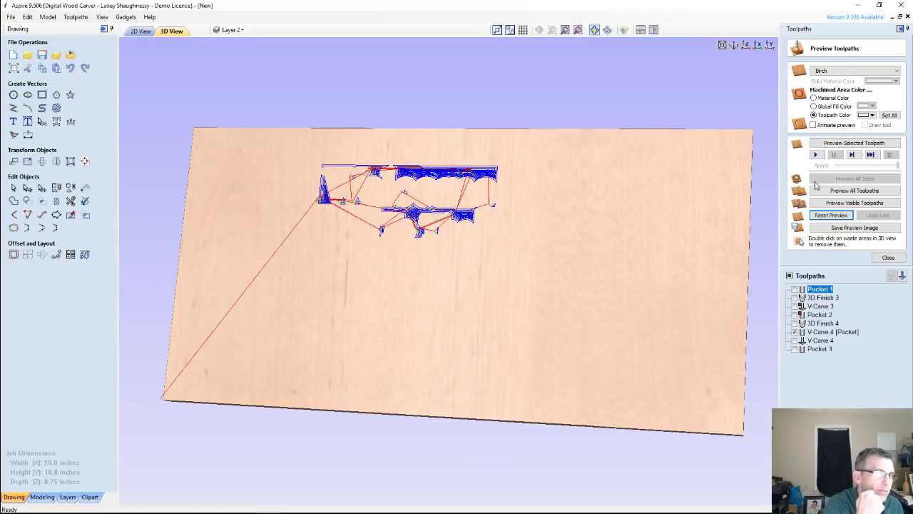
{"action": "left_click", "coordinate": [140, 31]}
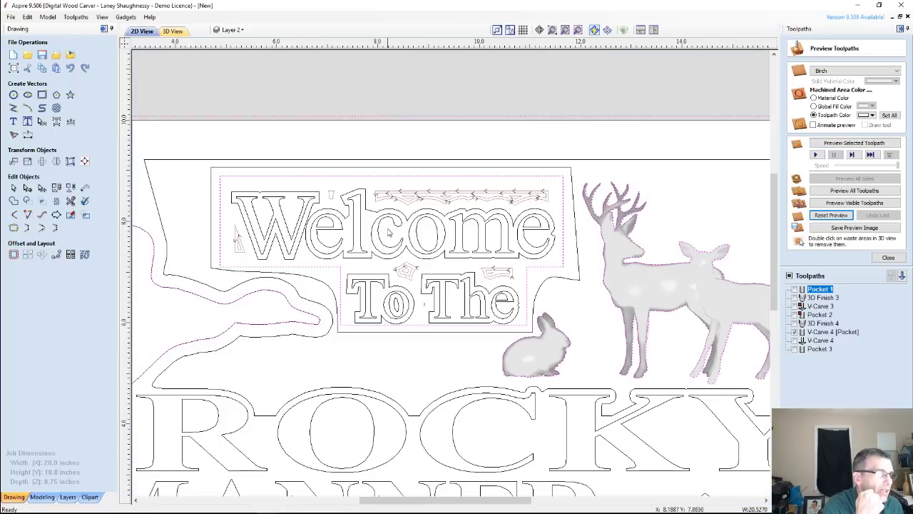
{"action": "scroll", "coordinate": [389, 235], "scroll_direction": "down", "scroll_amount": 1}
{"action": "scroll", "coordinate": [425, 311], "scroll_direction": "up", "scroll_amount": 1}
{"action": "scroll", "coordinate": [425, 311], "scroll_direction": "down", "scroll_amount": 1}
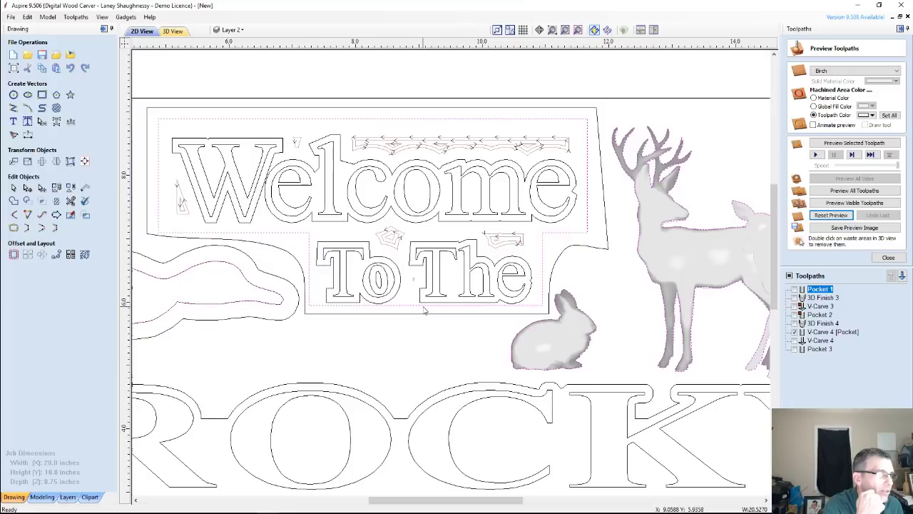
Step: Check the cutting depths, tools and selected vectors of the V-Carve 4 toolpath without recalculating it
{"action": "scroll", "coordinate": [532, 314], "scroll_direction": "up", "scroll_amount": 1}
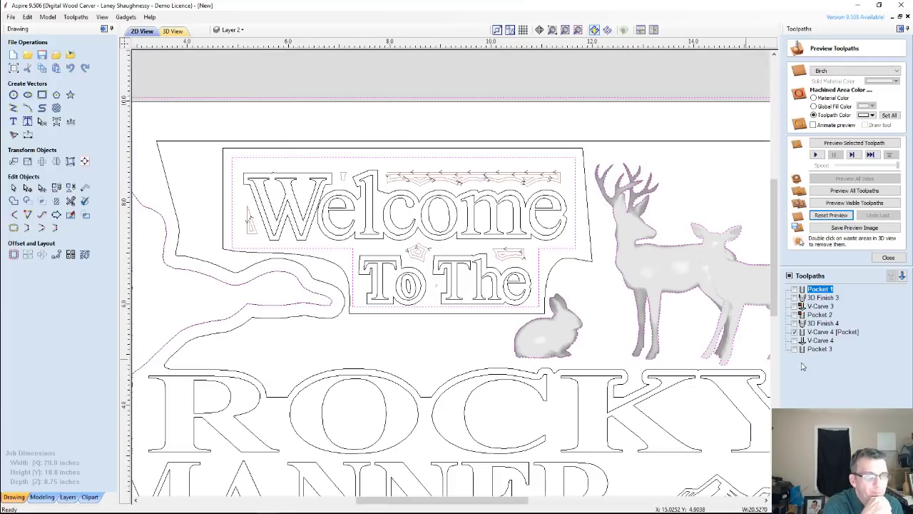
{"action": "double_click", "coordinate": [821, 333]}
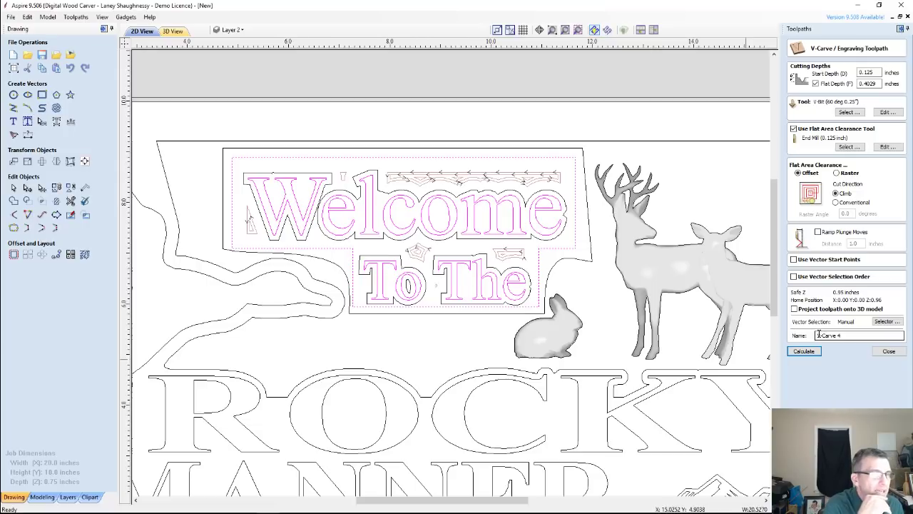
{"action": "left_click", "coordinate": [888, 351]}
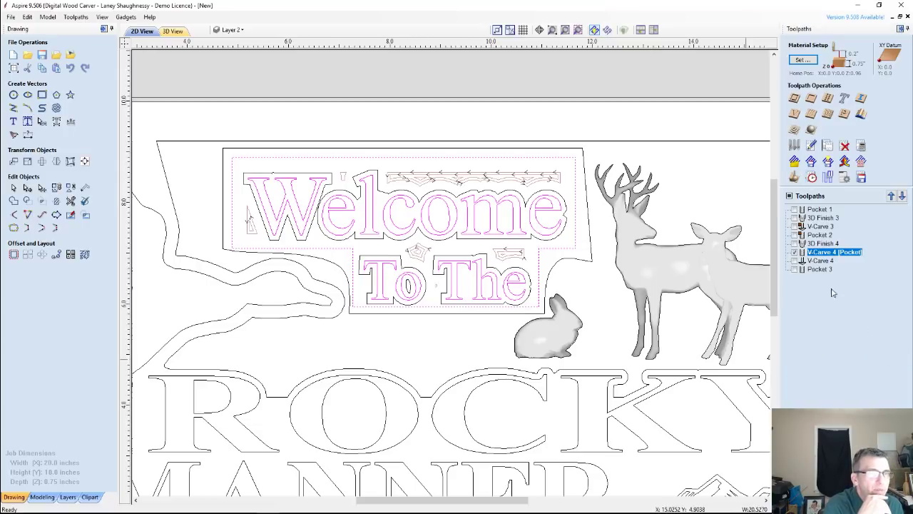
Step: Simulate only the V-Carve 4 [Pocket] and V-Carve 4 toolpaths on the blank material
{"action": "double_click", "coordinate": [819, 209]}
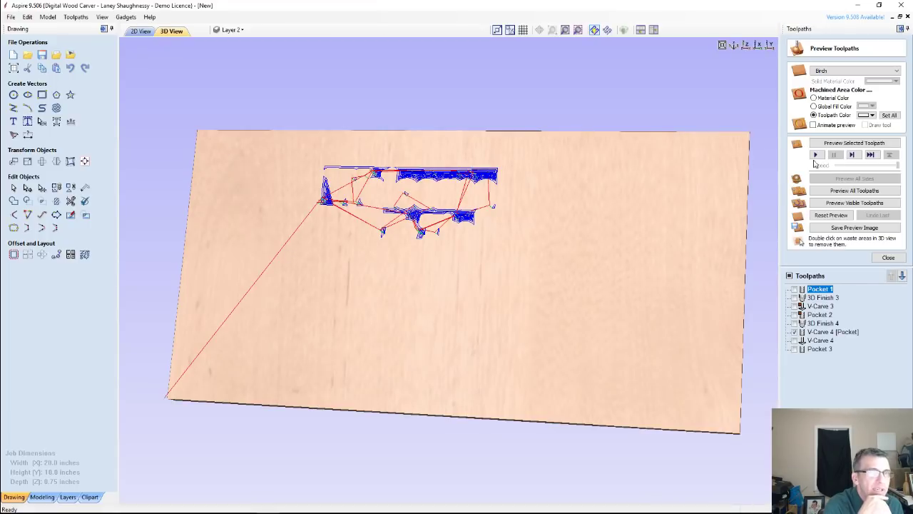
{"action": "left_click", "coordinate": [795, 341]}
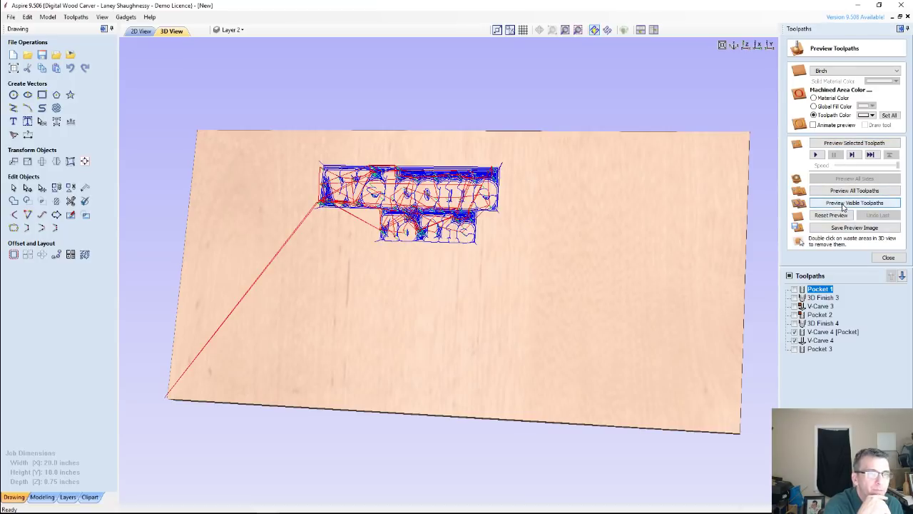
{"action": "left_click", "coordinate": [844, 204]}
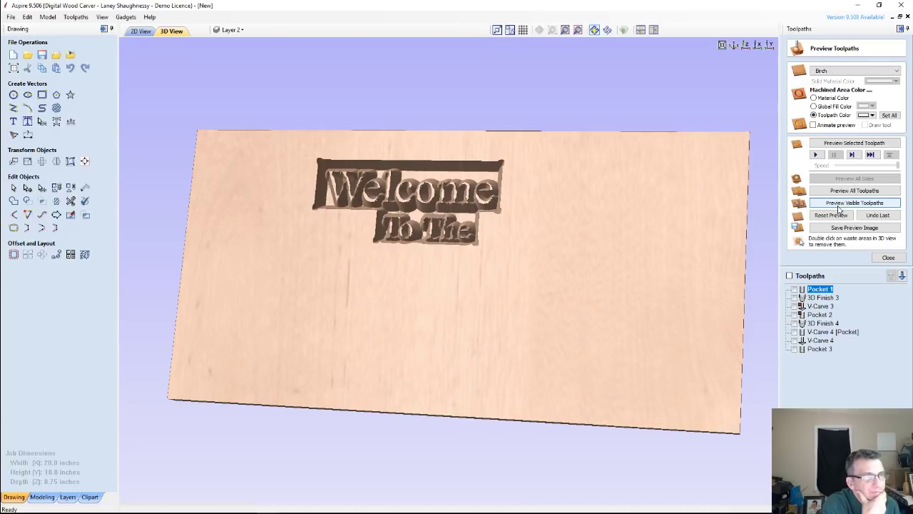
Step: Simulate the Pocket 1 toolpath on top of the carved Welcome To The lettering
{"action": "left_click", "coordinate": [819, 299]}
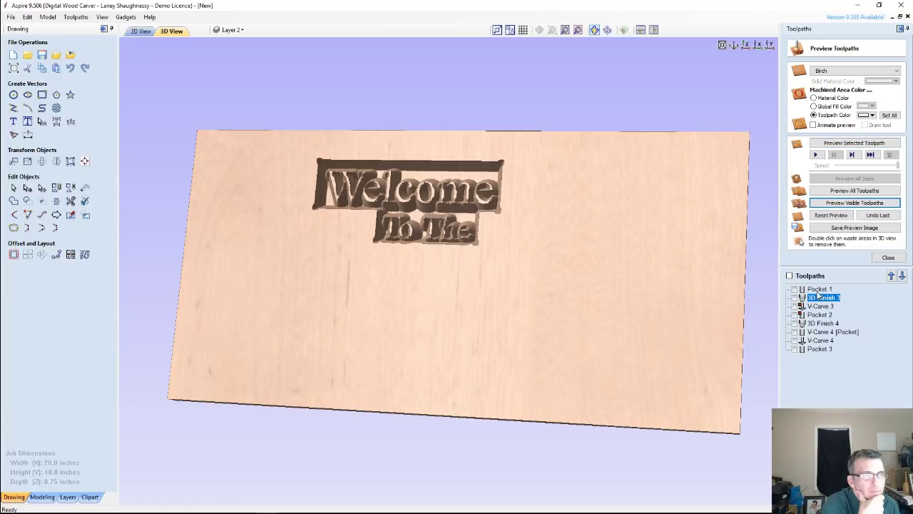
{"action": "mouse_move", "coordinate": [819, 294]}
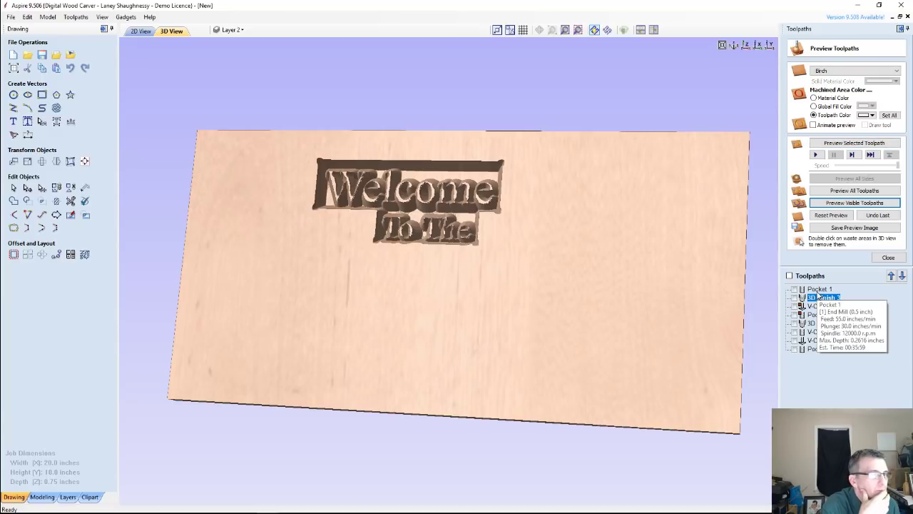
{"action": "left_click", "coordinate": [819, 289]}
{"action": "left_click", "coordinate": [846, 144]}
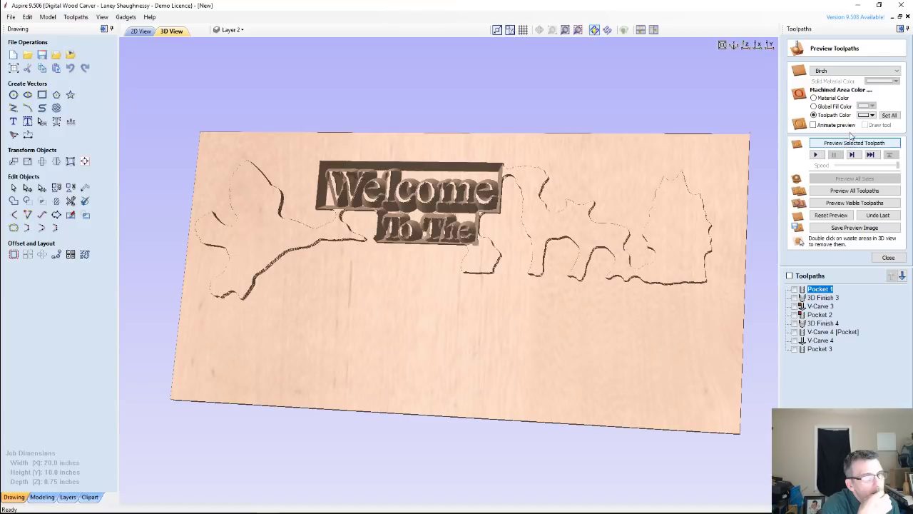
Step: Reset the material preview and show the Pocket 1, 3D Finish 3, V-Carve 3, Pocket 2 and 3D Finish 4 toolpaths
{"action": "left_click", "coordinate": [846, 214]}
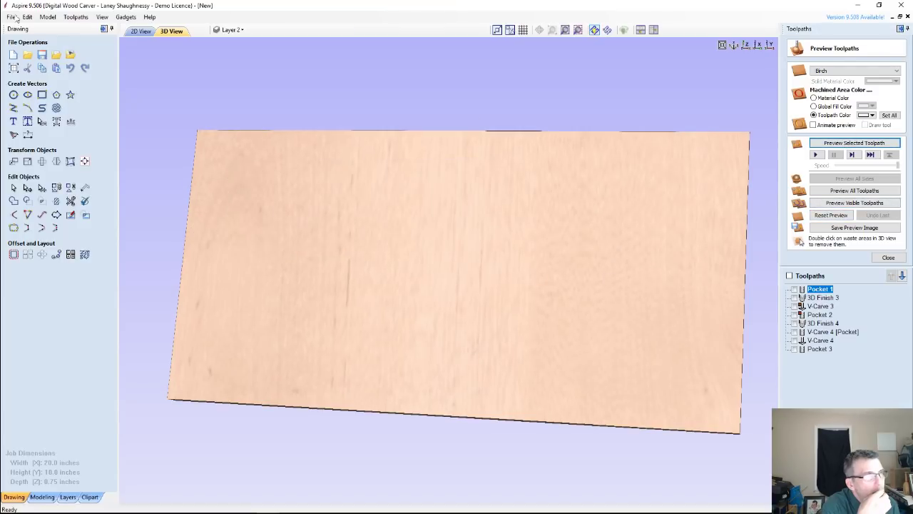
{"action": "left_click", "coordinate": [141, 31]}
{"action": "scroll", "coordinate": [338, 227], "scroll_direction": "down", "scroll_amount": 3}
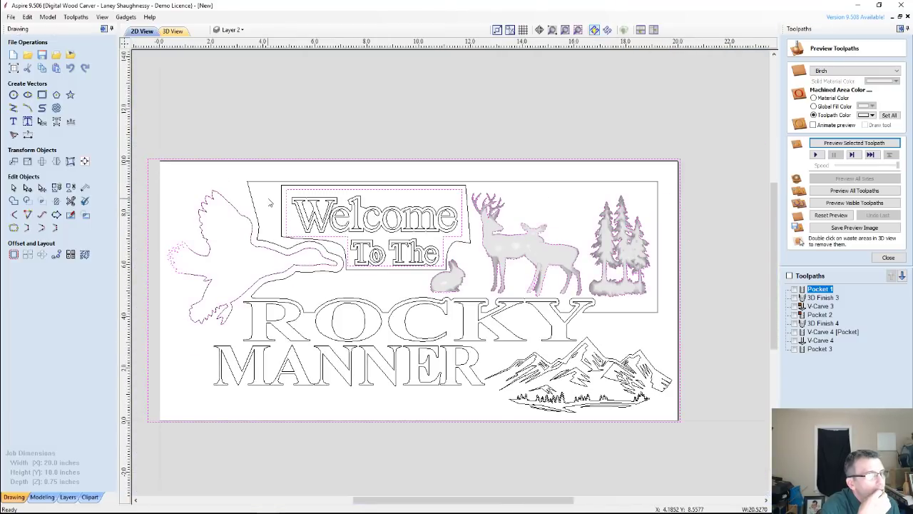
{"action": "left_click", "coordinate": [172, 31]}
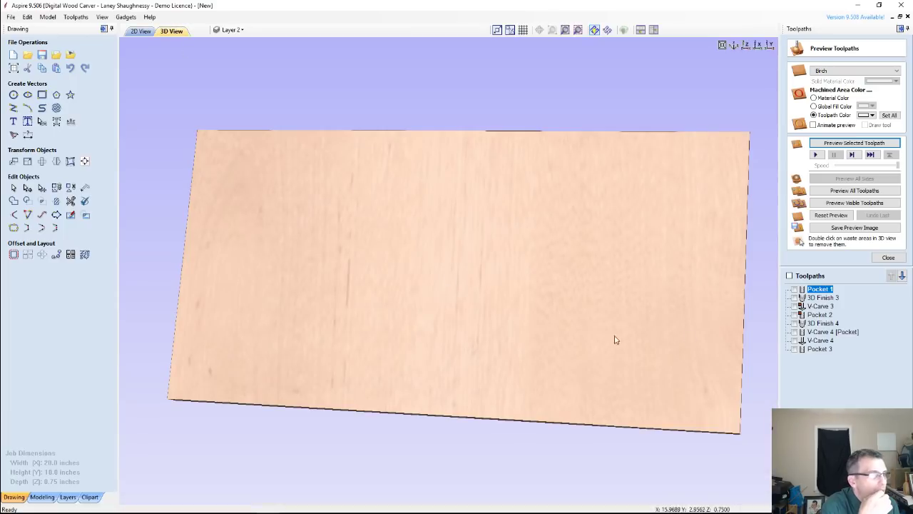
{"action": "left_click", "coordinate": [794, 290]}
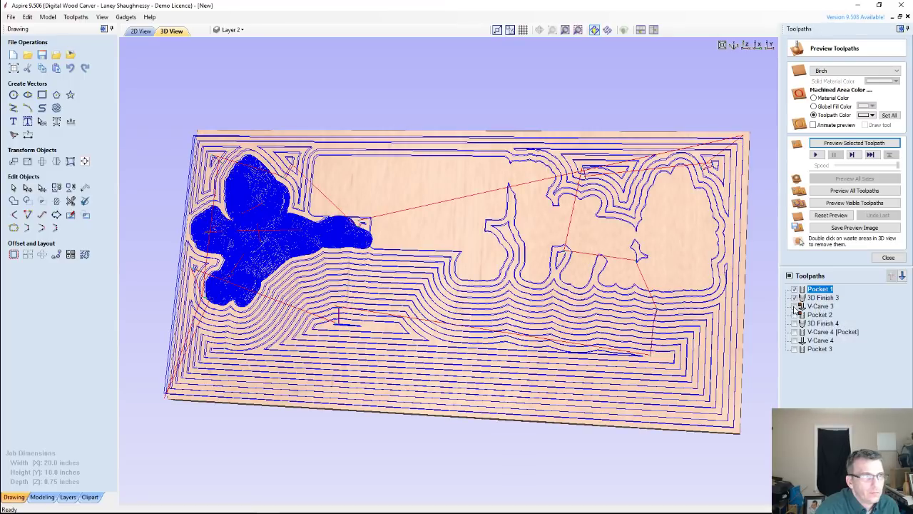
{"action": "left_click", "coordinate": [794, 306]}
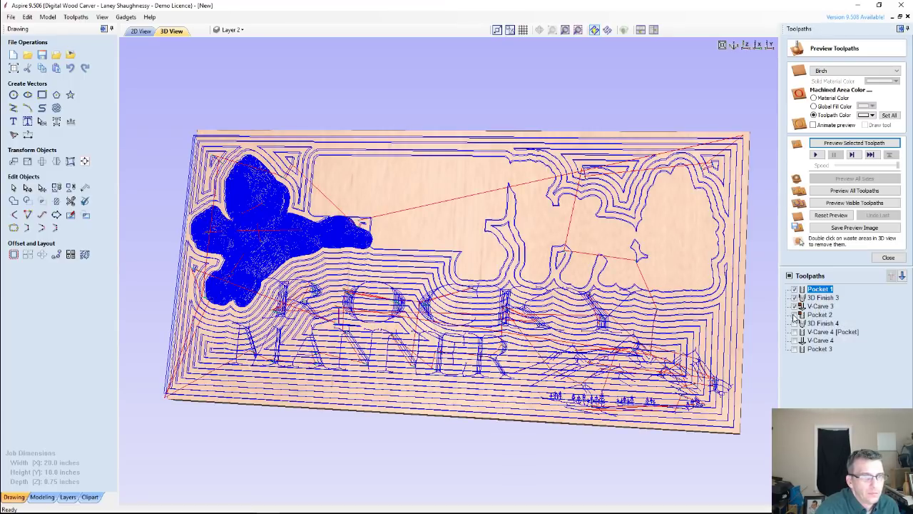
{"action": "left_click", "coordinate": [794, 315]}
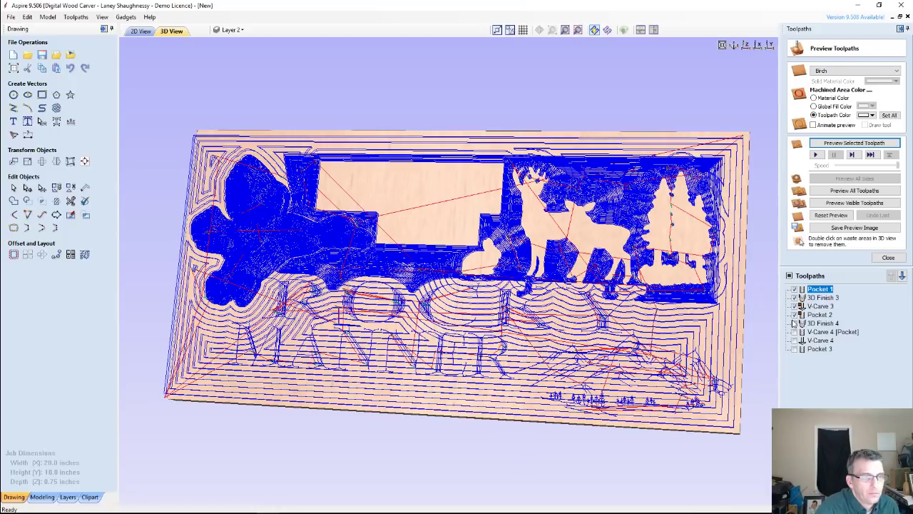
{"action": "left_click", "coordinate": [794, 323]}
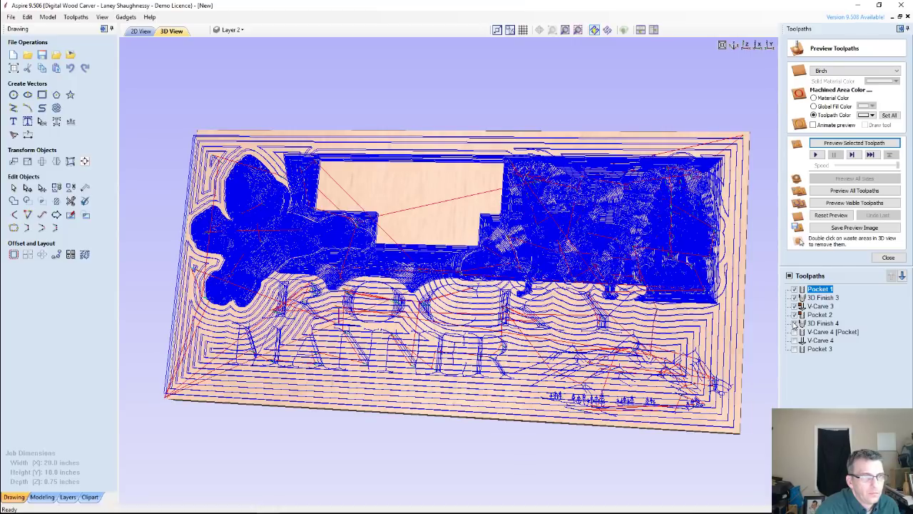
Step: Simulate the visible toolpaths and examine the height of the blank Welcome To The panel from a low angle
{"action": "left_click", "coordinate": [837, 204]}
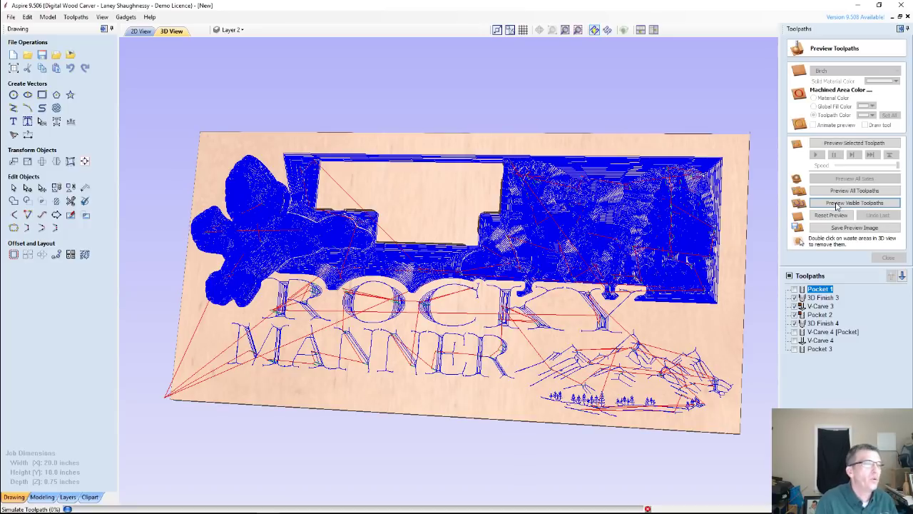
{"action": "left_click", "coordinate": [836, 204]}
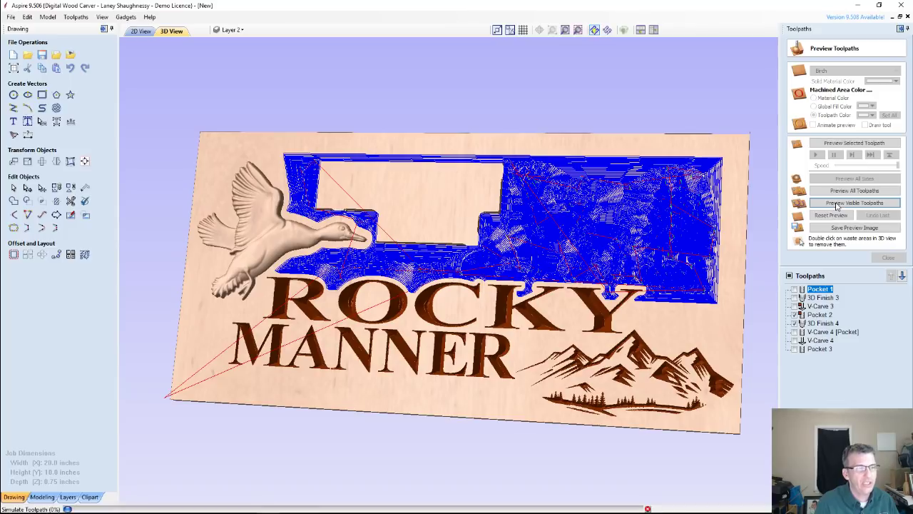
{"action": "left_click", "coordinate": [837, 204]}
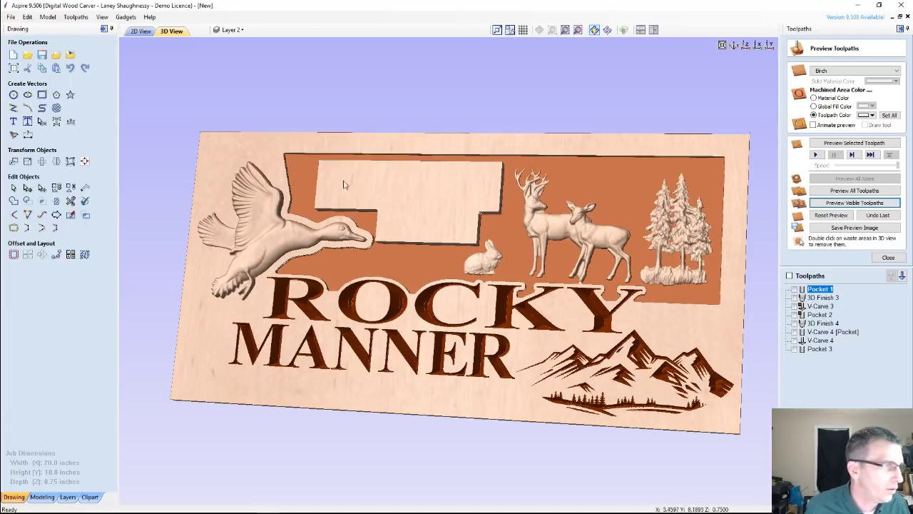
{"action": "left_click_drag", "start_coordinate": [421, 389], "coordinate": [429, 185]}
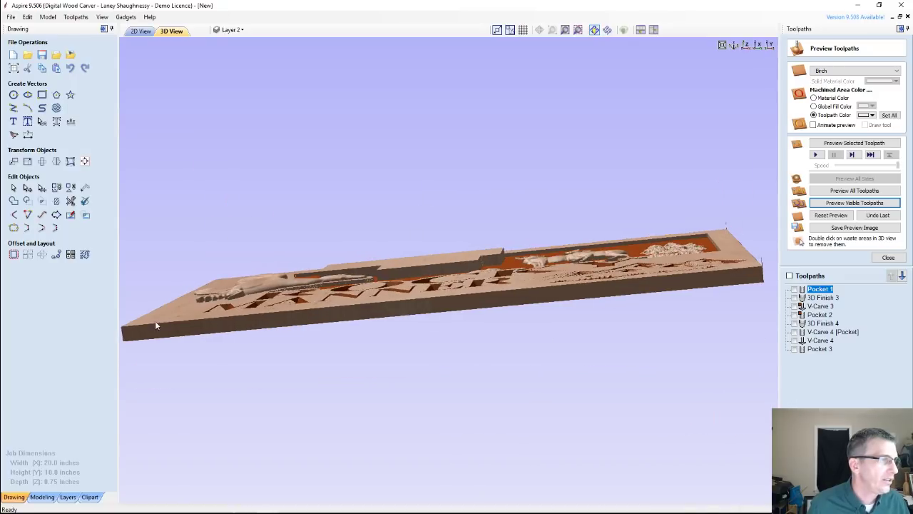
{"action": "left_click_drag", "start_coordinate": [449, 292], "coordinate": [423, 414]}
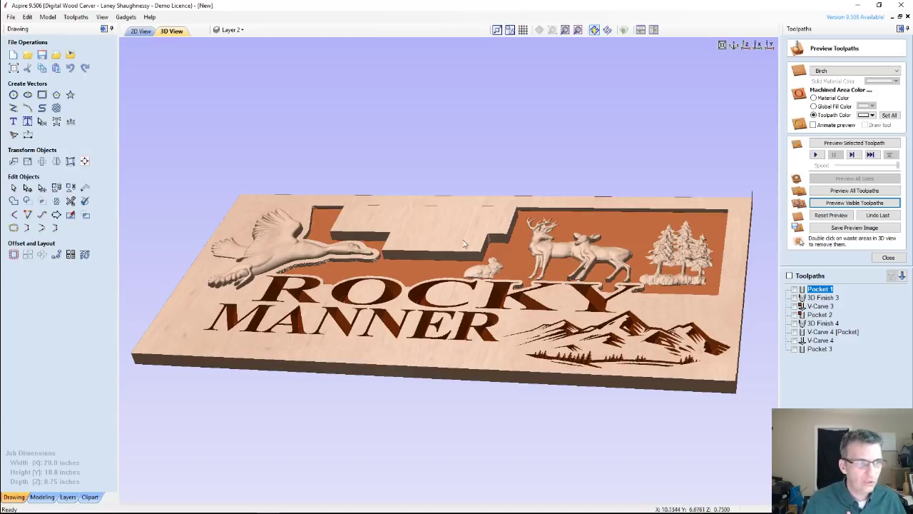
Step: Remove the inner boundary around Welcome To The from the Pocket 1 vector selection, recalculate the toolpath and simulate it
{"action": "double_click", "coordinate": [820, 289]}
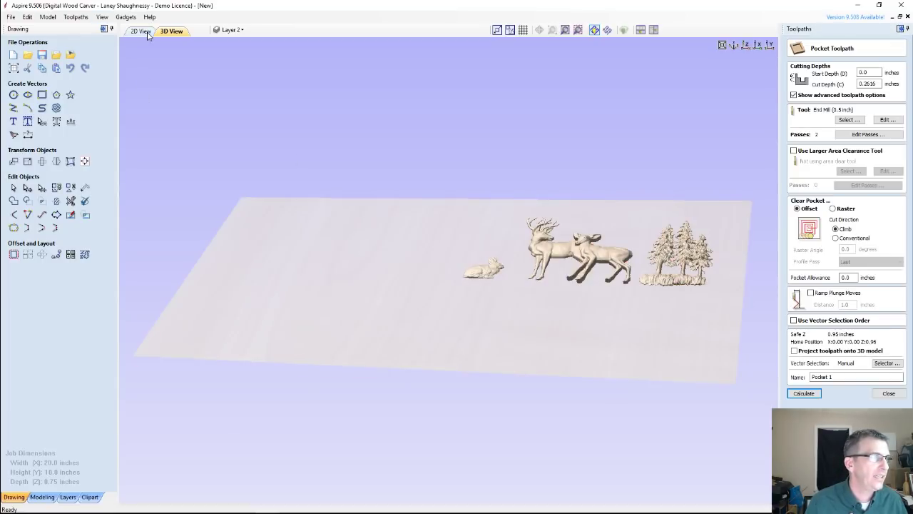
{"action": "left_click", "coordinate": [144, 30]}
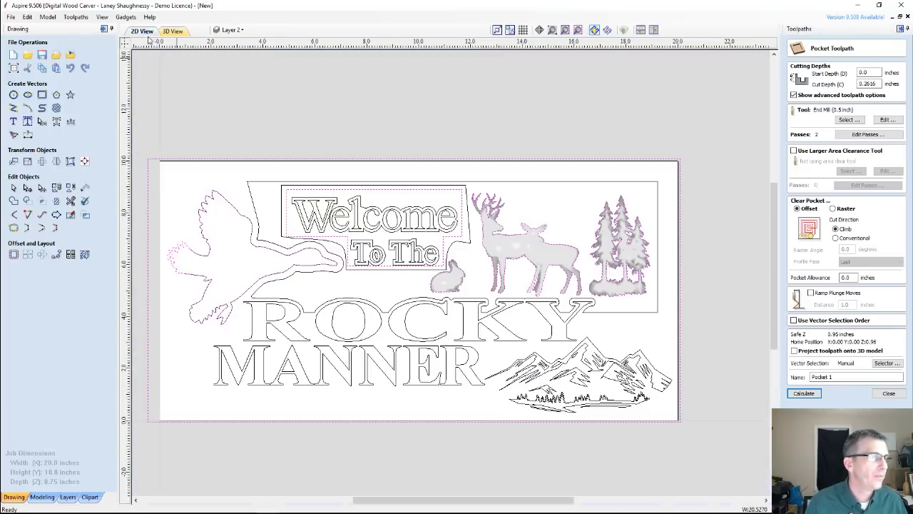
{"action": "left_click", "coordinate": [423, 194]}
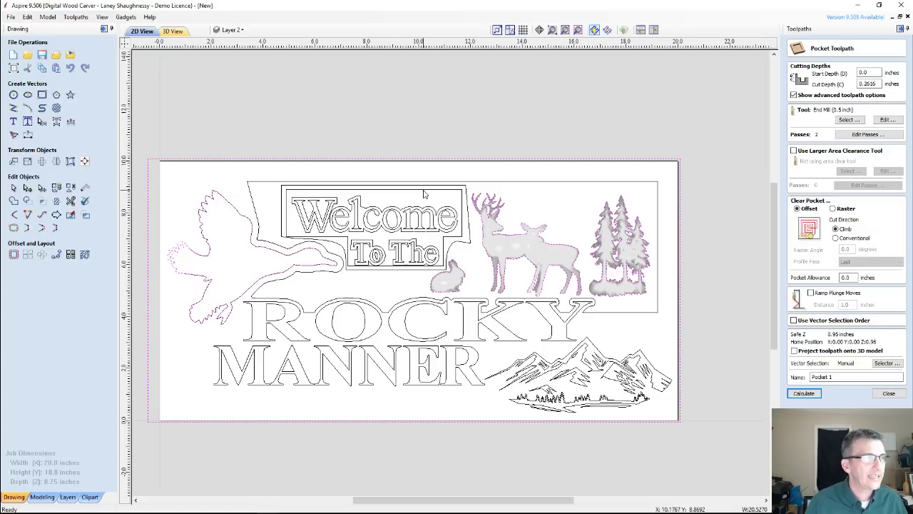
{"action": "left_click", "coordinate": [805, 393]}
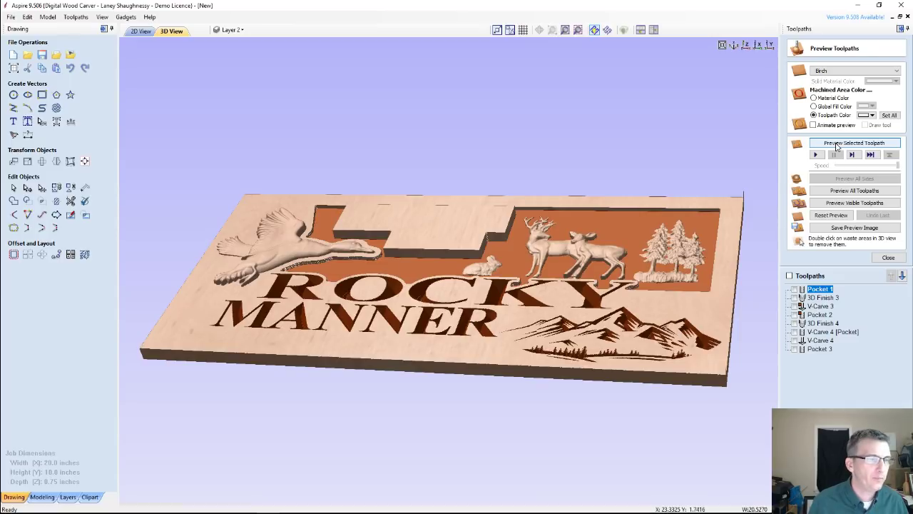
{"action": "left_click", "coordinate": [847, 143]}
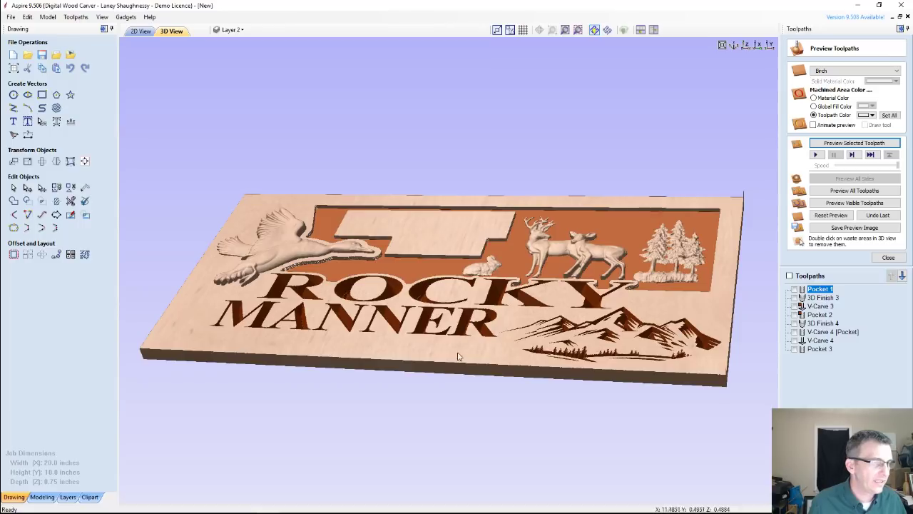
{"action": "left_click_drag", "start_coordinate": [460, 358], "coordinate": [413, 235]}
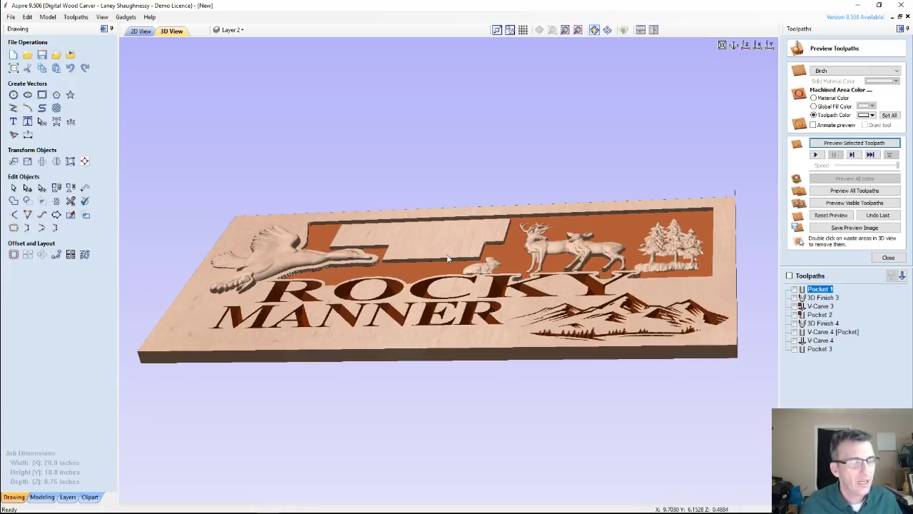
{"action": "left_click", "coordinate": [794, 332]}
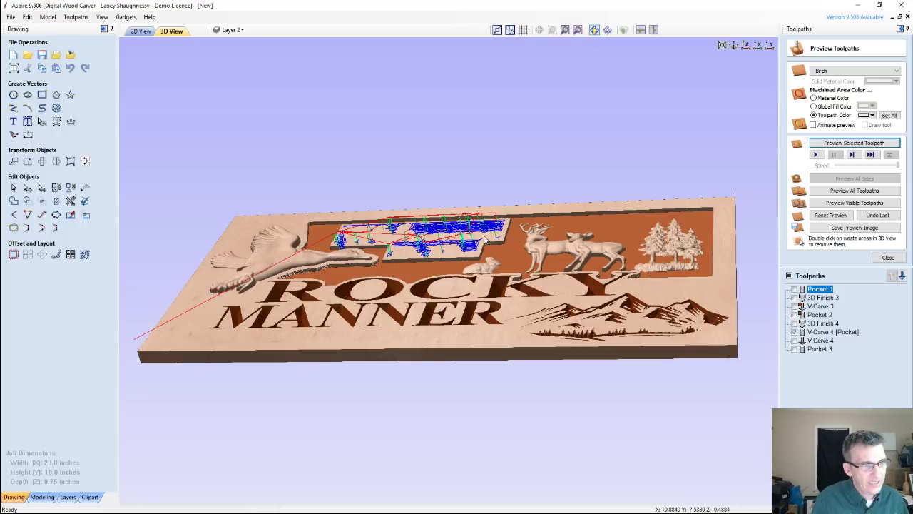
{"action": "double_click", "coordinate": [820, 340]}
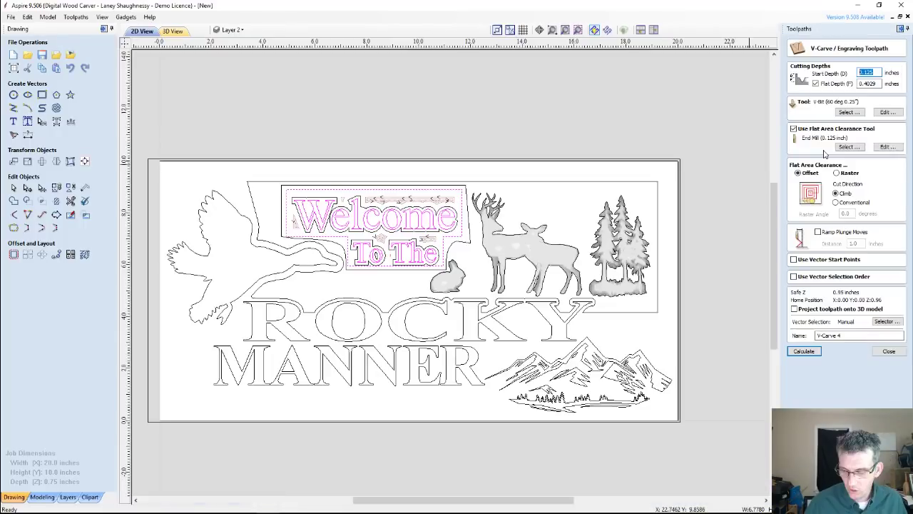
{"action": "type", "text": "0.261"}
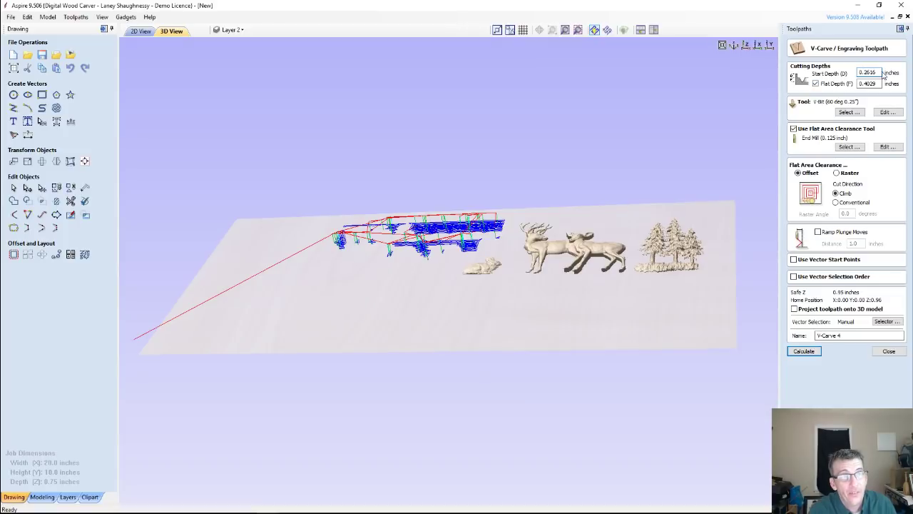
{"action": "type", "text": "6"}
{"action": "left_click_drag", "start_coordinate": [879, 83], "coordinate": [856, 83]}
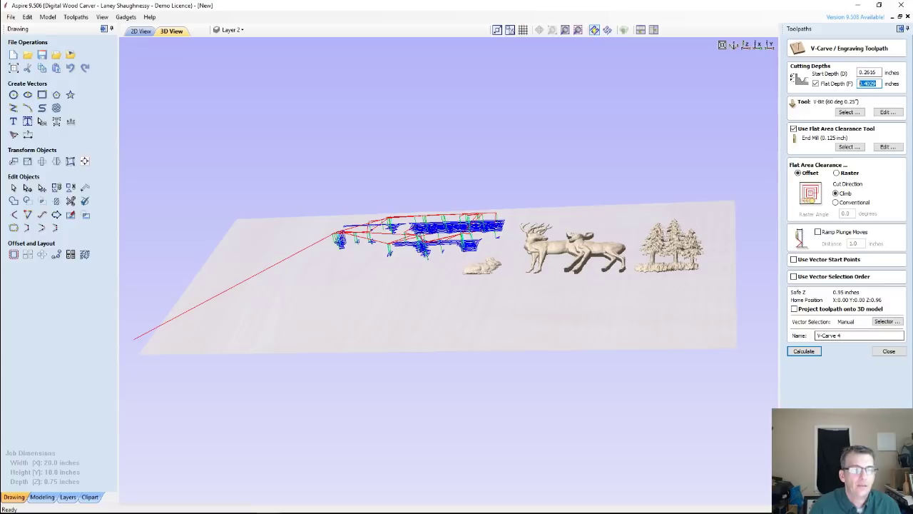
{"action": "left_click", "coordinate": [890, 351]}
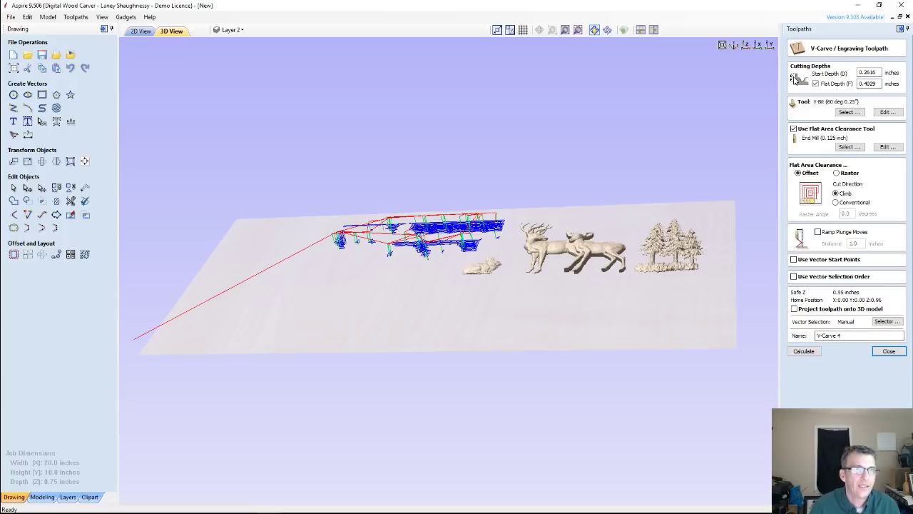
{"action": "left_click", "coordinate": [889, 351]}
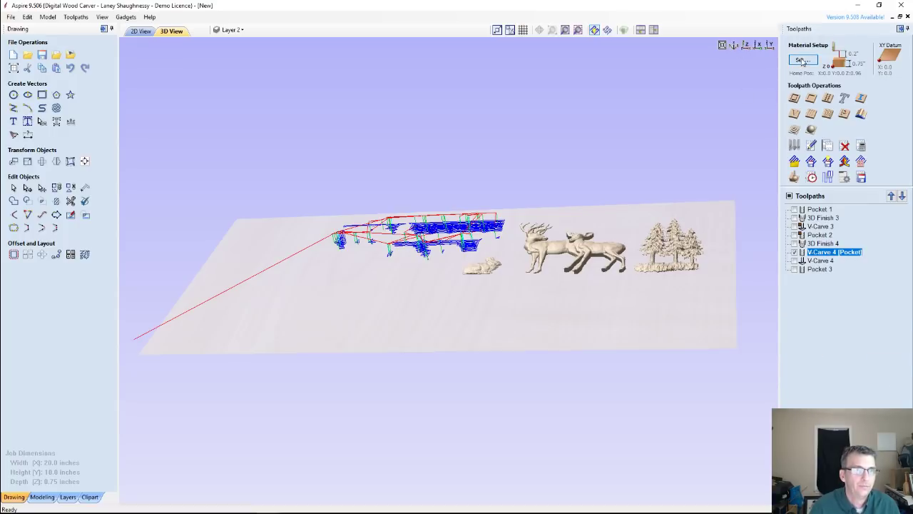
Step: Check the model position and thickness values in the material setup without changing them
{"action": "left_click", "coordinate": [836, 183]}
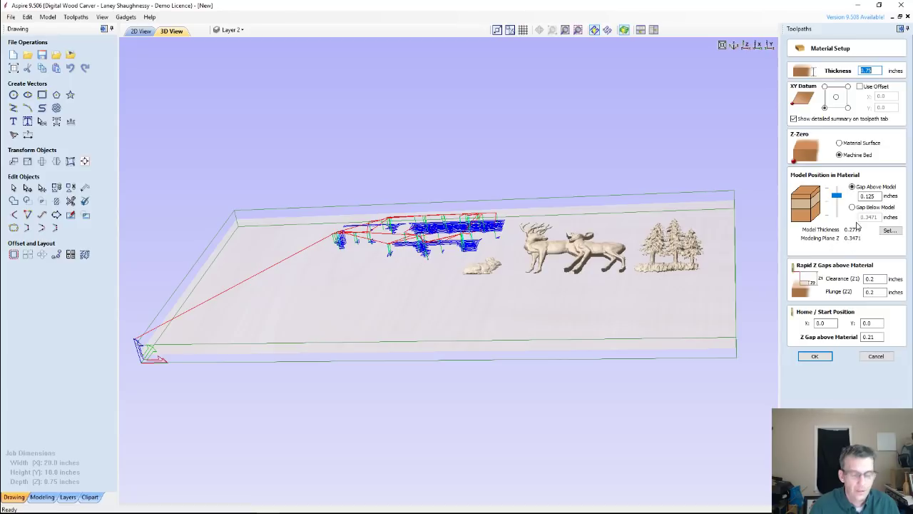
{"action": "left_click", "coordinate": [865, 357]}
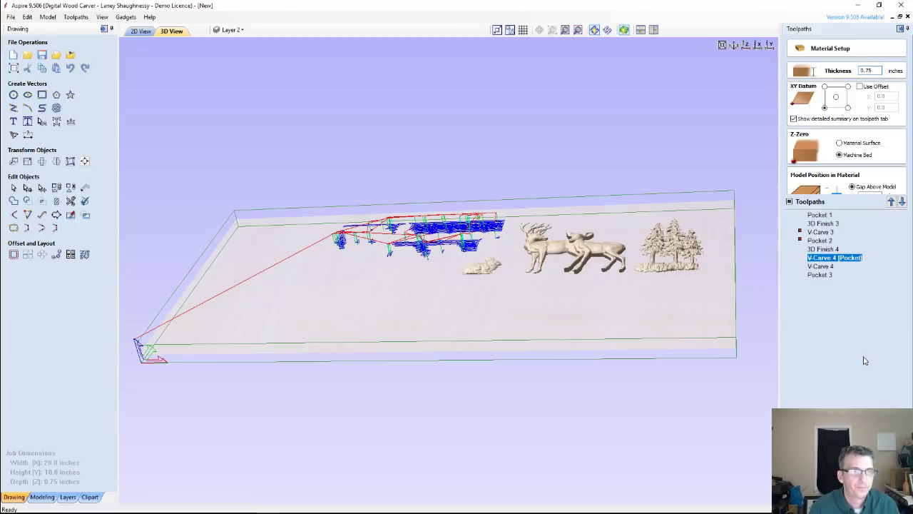
Step: Set the start depth of the V-Carve 4 toolpath to .2616 inches
{"action": "double_click", "coordinate": [826, 264]}
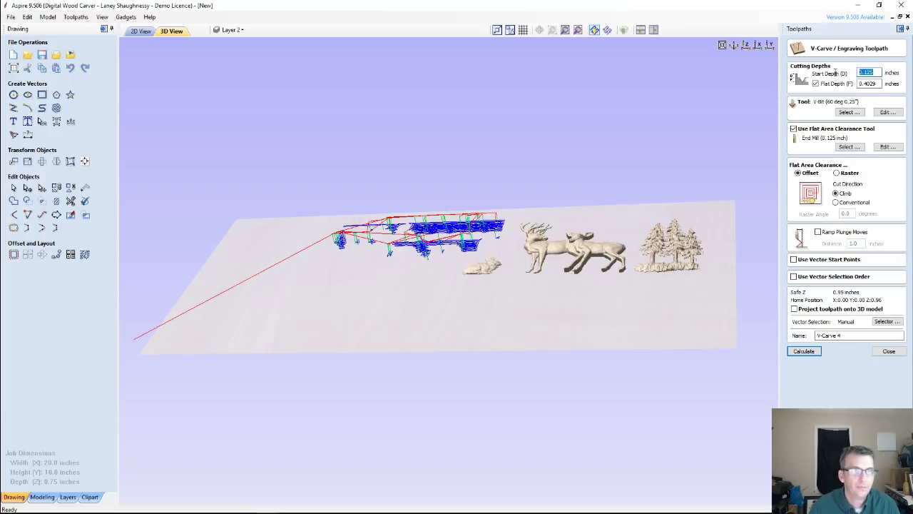
{"action": "type", "text": ".261"}
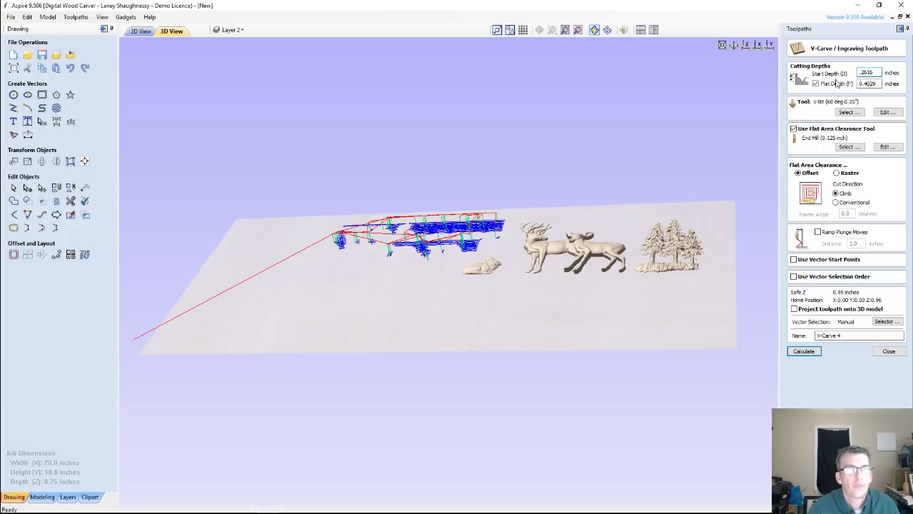
{"action": "type", "text": "6"}
{"action": "key", "text": "Tab"}
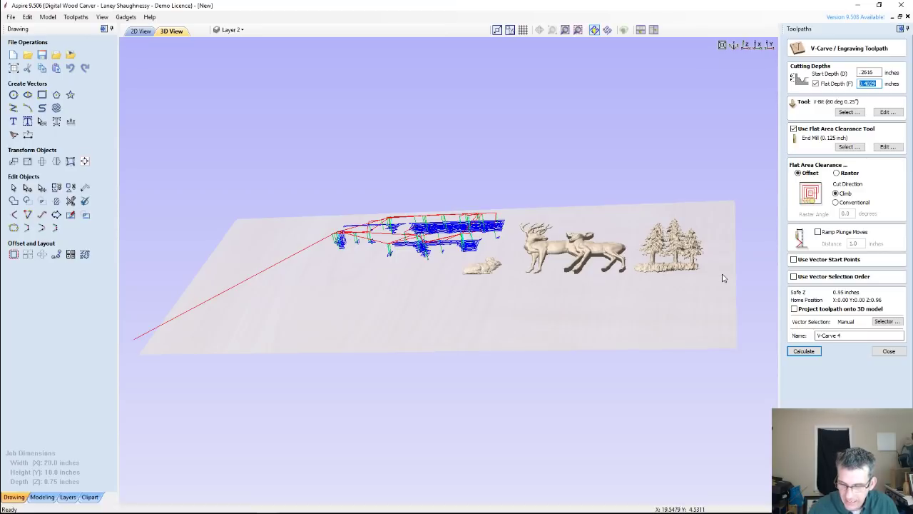
Step: Enter .75-.3471 inches as the flat depth of the V-Carve 4 toolpath
{"action": "type", "text": "."}
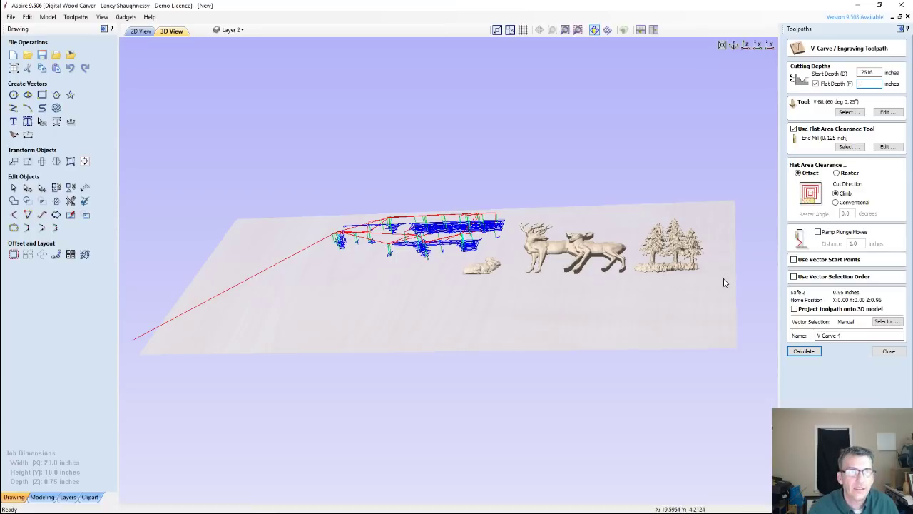
{"action": "type", "text": "75-.3"}
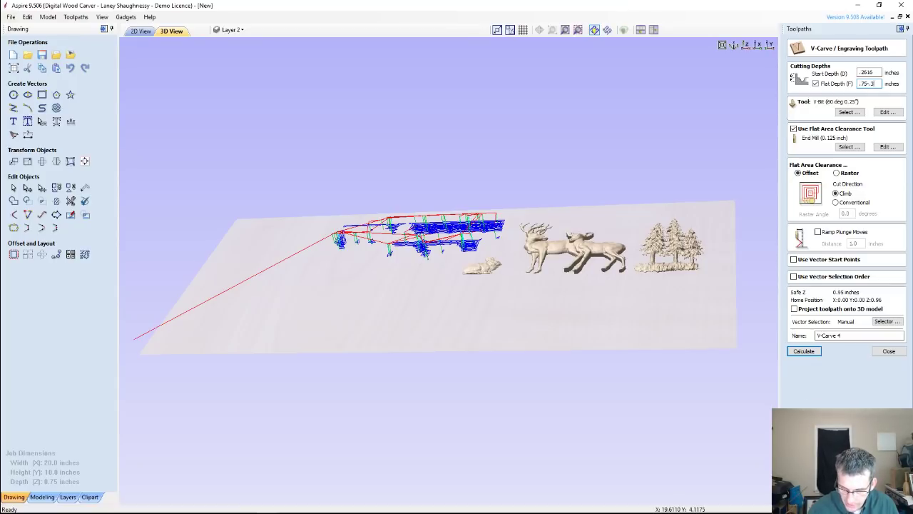
{"action": "type", "text": "75"}
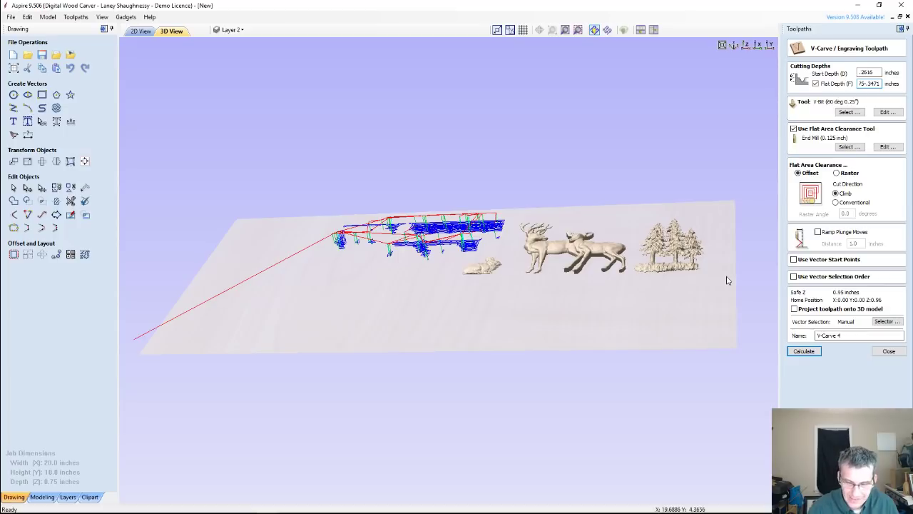
{"action": "key", "text": "Tab"}
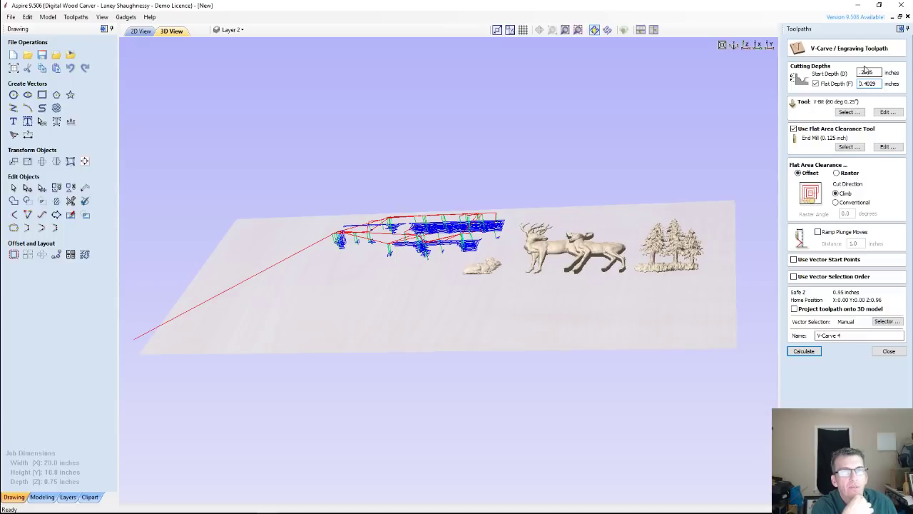
Step: Set the V-Carve 4 flat depth to .4884-.3471, giving 0.1413 inches, and recalculate the toolpath
{"action": "left_click", "coordinate": [876, 84]}
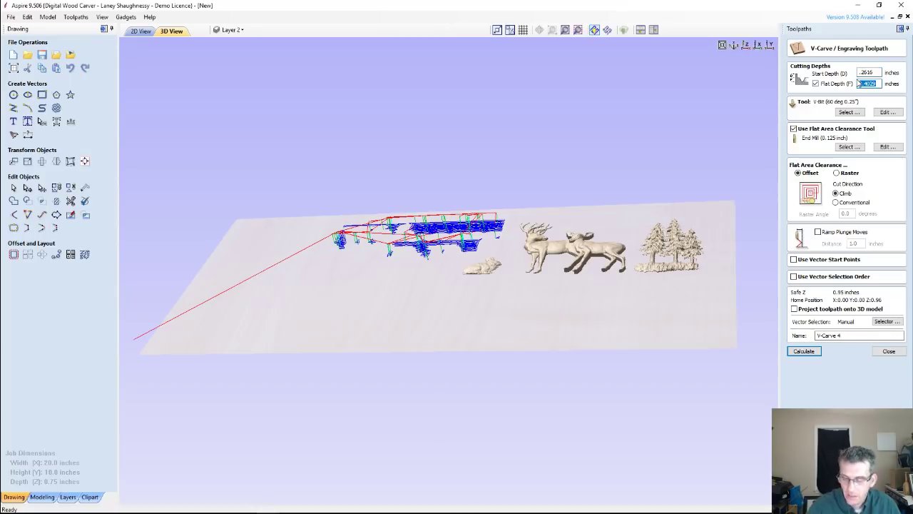
{"action": "type", "text": ".4884-.3"}
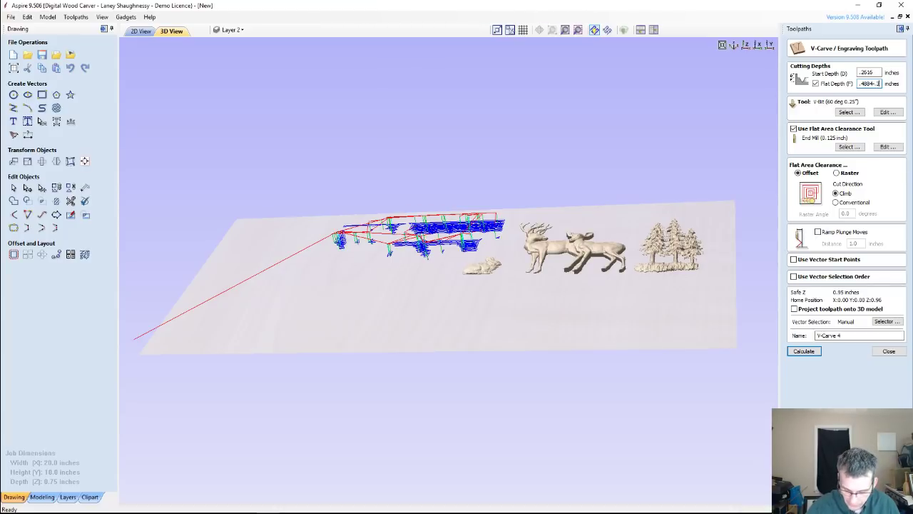
{"action": "type", "text": "475"}
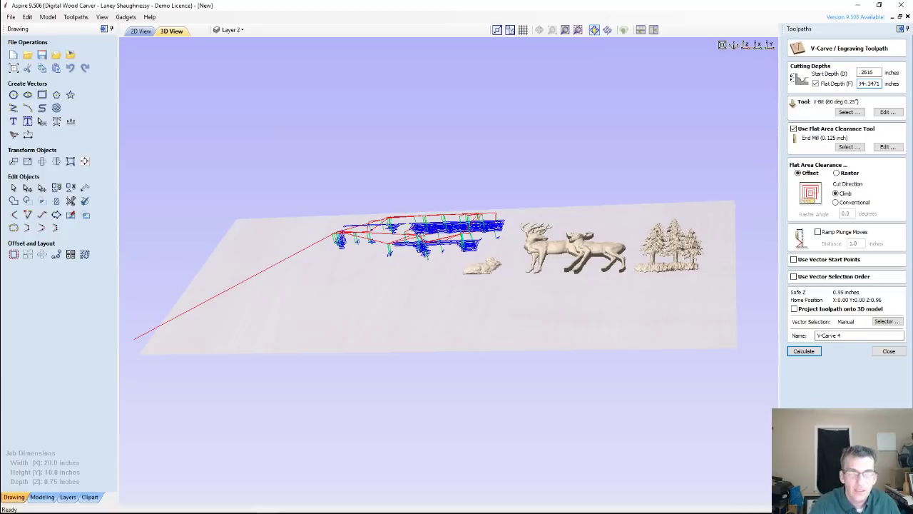
{"action": "key", "text": "Tab"}
{"action": "double_click", "coordinate": [866, 72]}
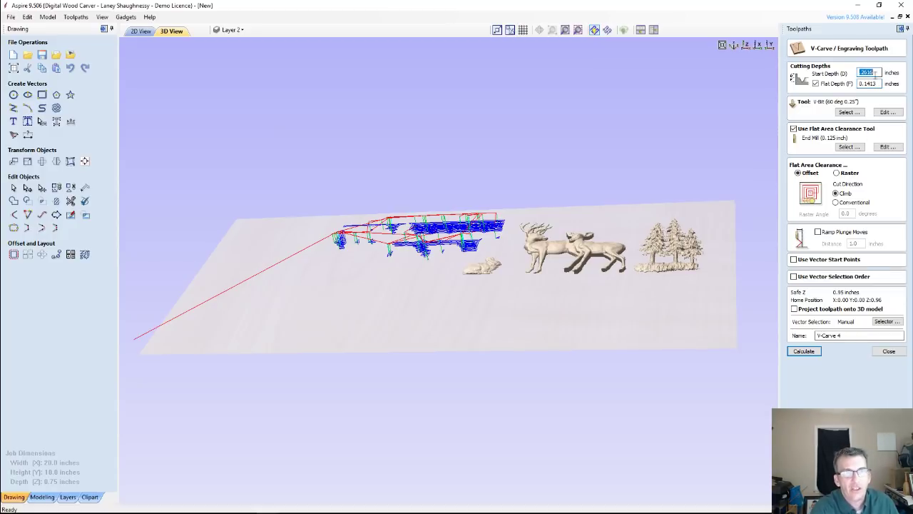
{"action": "left_click_drag", "start_coordinate": [860, 85], "coordinate": [889, 88]}
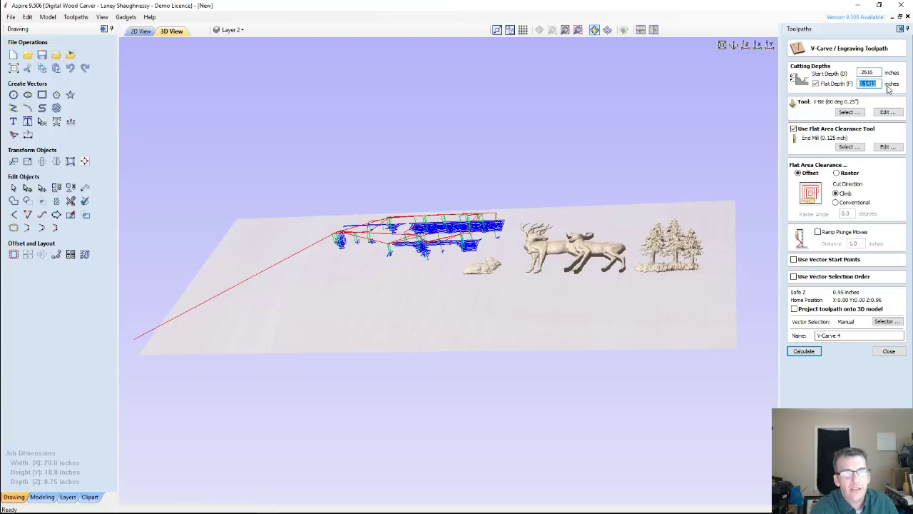
{"action": "left_click", "coordinate": [801, 353]}
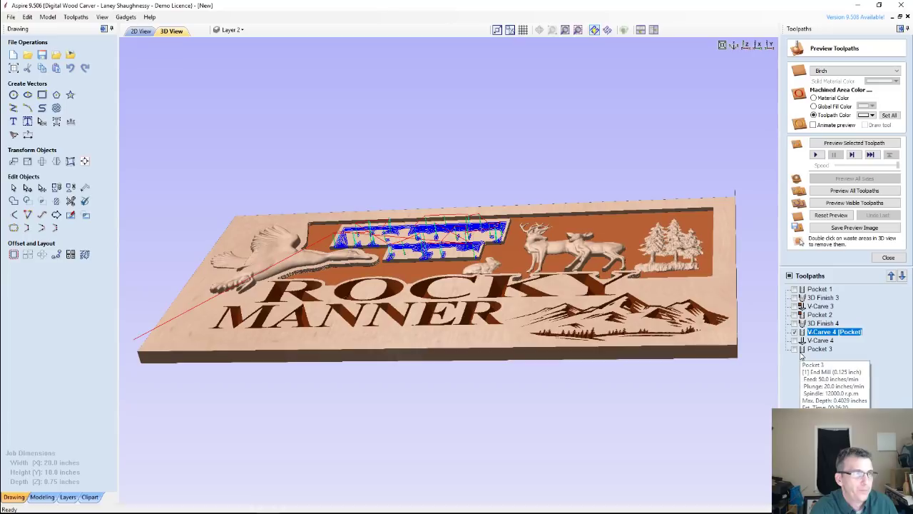
Step: Show V-Carve 4 along with V-Carve 4 [Pocket] and simulate both visible toolpaths on the sign
{"action": "left_click_drag", "start_coordinate": [414, 365], "coordinate": [484, 395]}
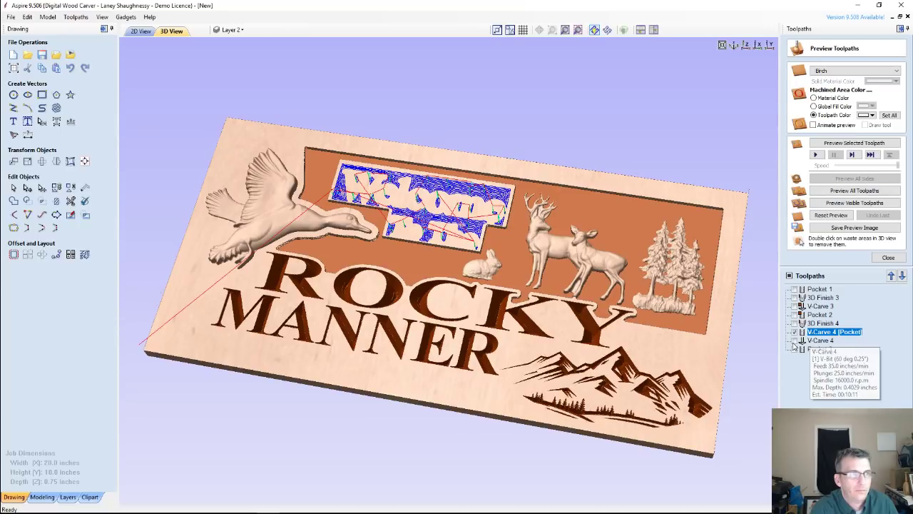
{"action": "left_click", "coordinate": [794, 341]}
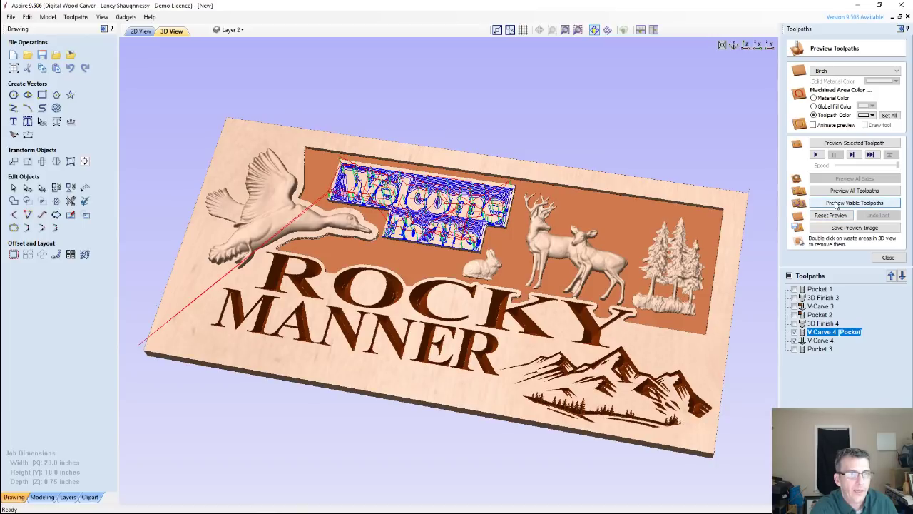
{"action": "left_click", "coordinate": [837, 203]}
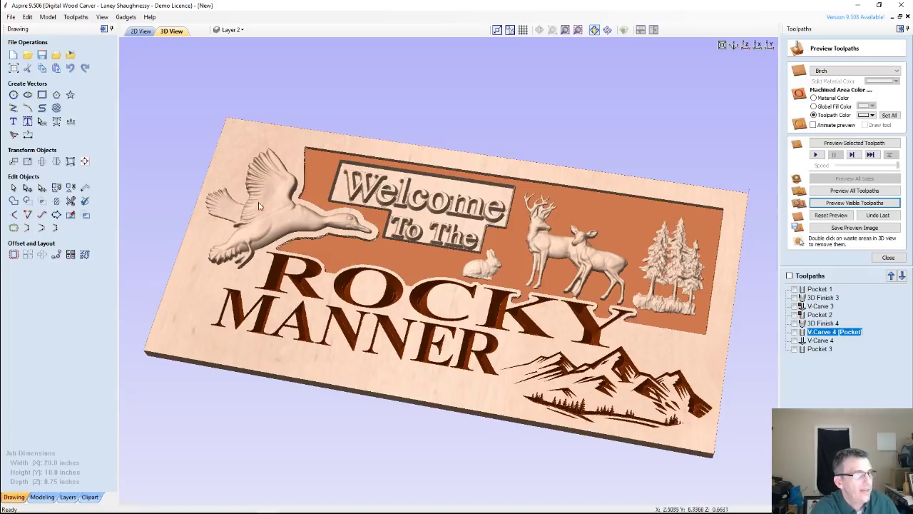
Step: In the 2D layout, select the outer border around Welcome To The together with the offset outlines around both lines of lettering
{"action": "left_click", "coordinate": [140, 30]}
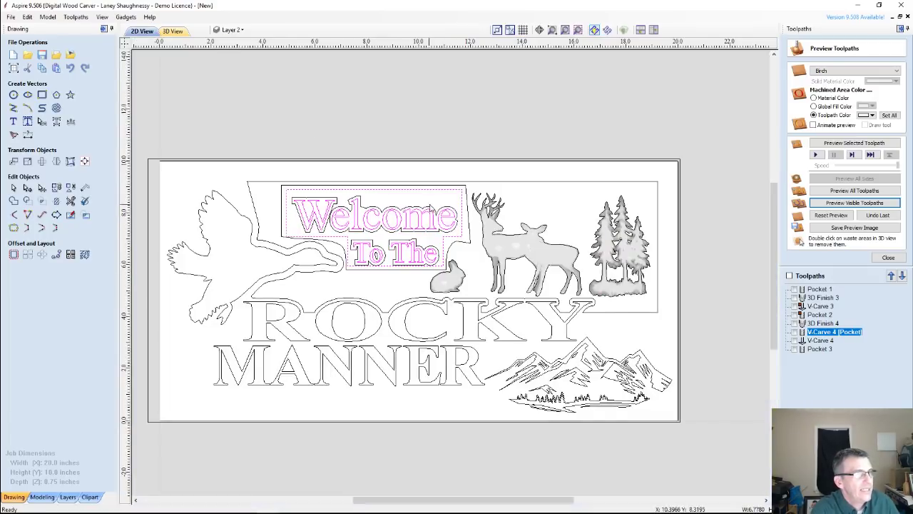
{"action": "left_click", "coordinate": [467, 205]}
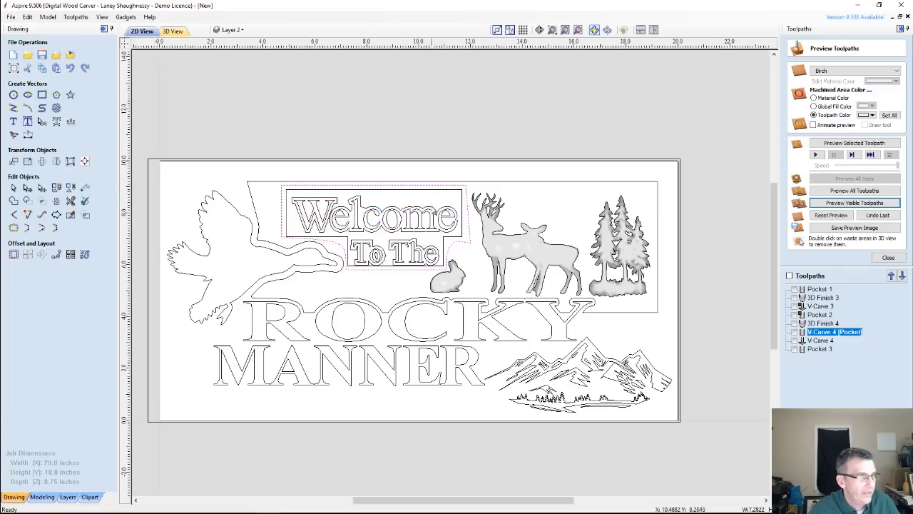
{"action": "left_click", "coordinate": [430, 217], "text": "shift"}
{"action": "left_click", "coordinate": [335, 202], "text": "shift"}
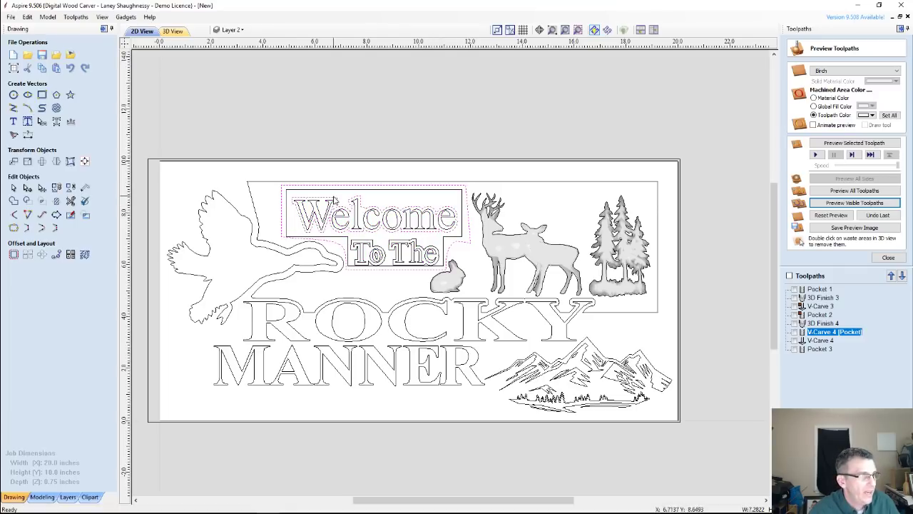
{"action": "left_click", "coordinate": [357, 243], "text": "shift"}
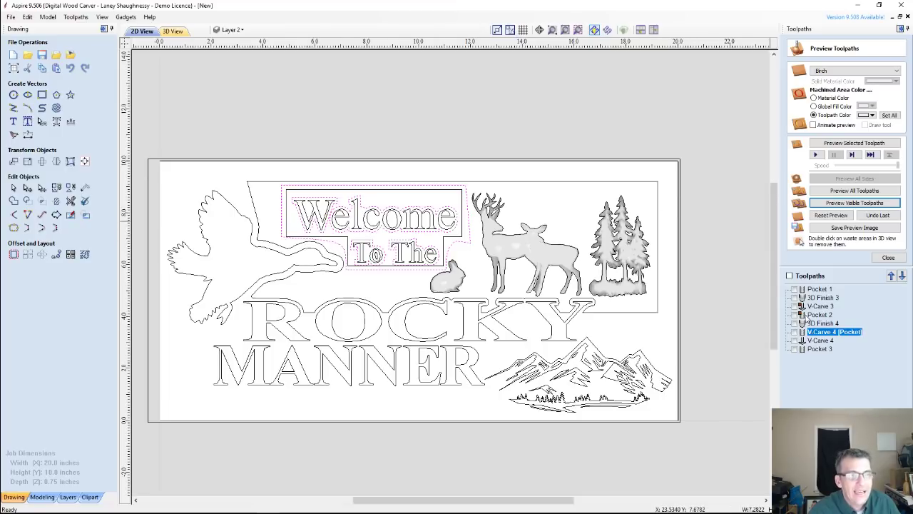
Step: Open the Pocket 3 toolpath for editing and set its start depth to .2616 inches
{"action": "double_click", "coordinate": [819, 349]}
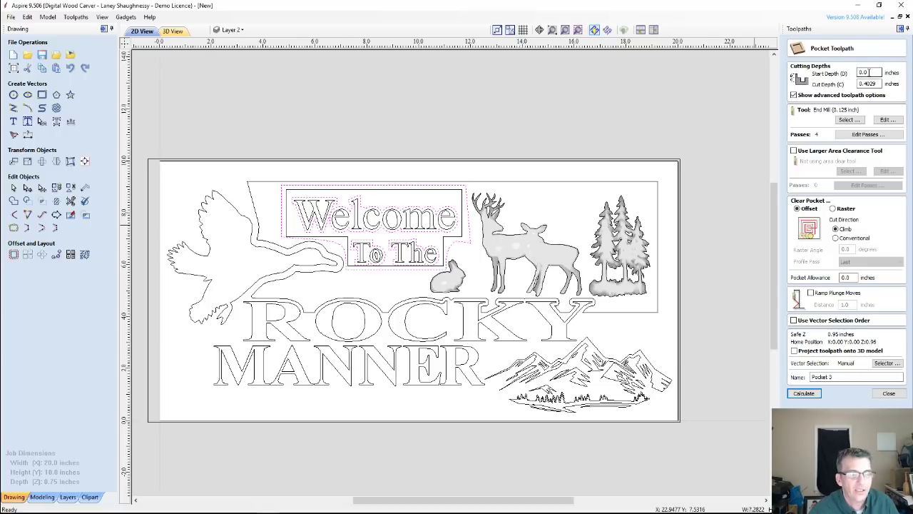
{"action": "left_click", "coordinate": [872, 72]}
{"action": "key", "text": "Tab"}
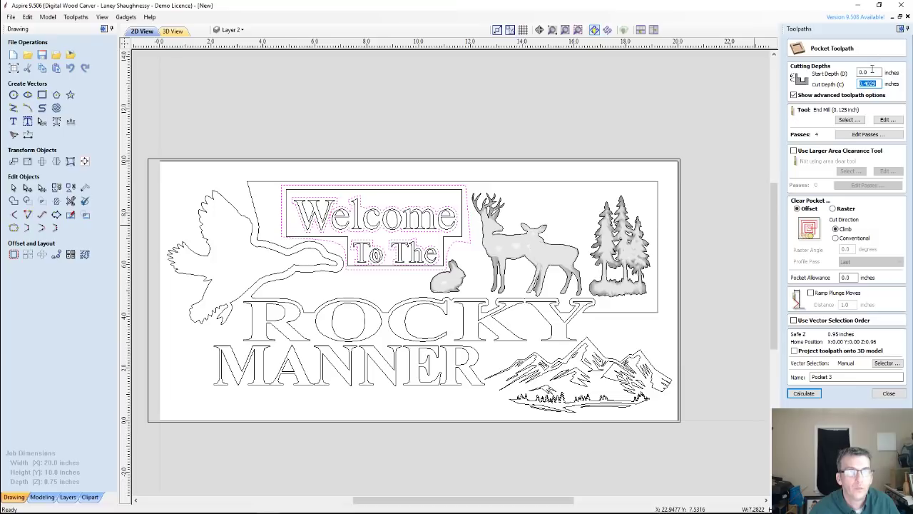
{"action": "key", "text": "shift+Tab"}
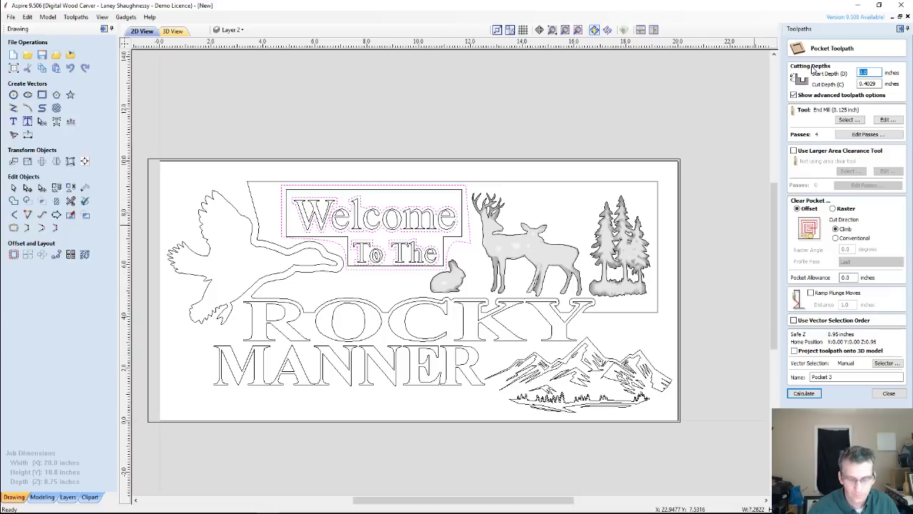
{"action": "type", "text": ".2616"}
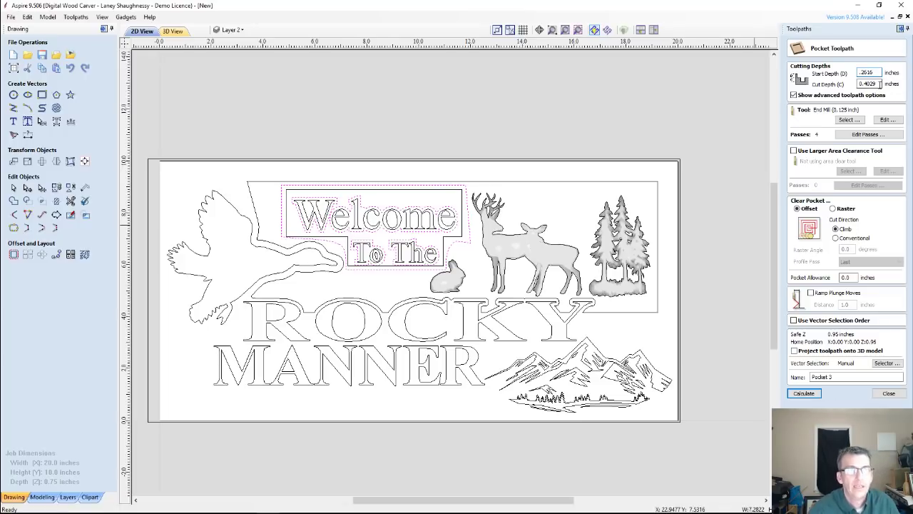
Step: Set the Pocket 3 cut depth to .4884-.3471, giving 0.1413 inches, and recalculate the toolpath
{"action": "left_click_drag", "start_coordinate": [883, 84], "coordinate": [847, 84]}
{"action": "type", "text": ".4884"}
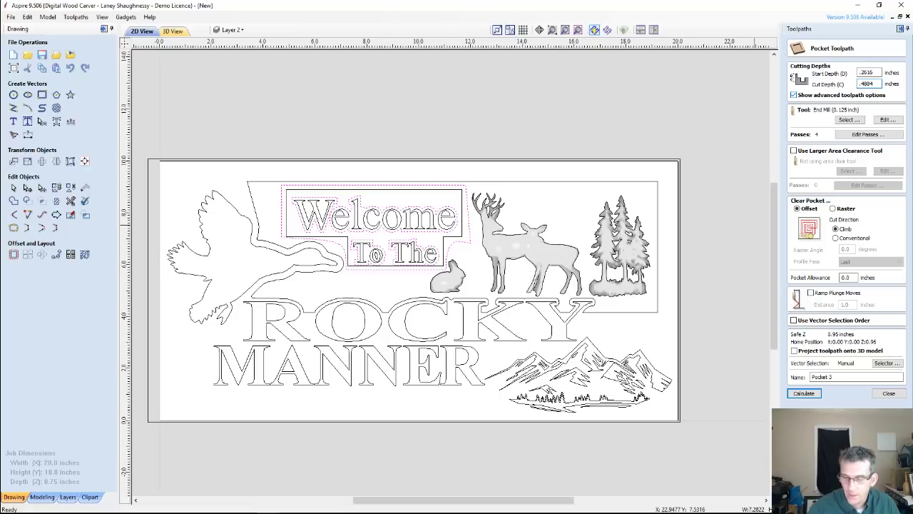
{"action": "type", "text": "-.3"}
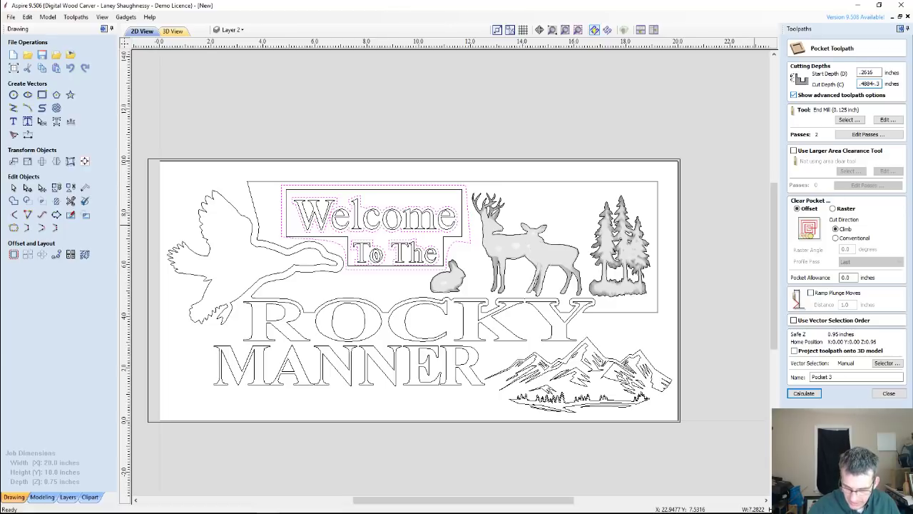
{"action": "type", "text": "471"}
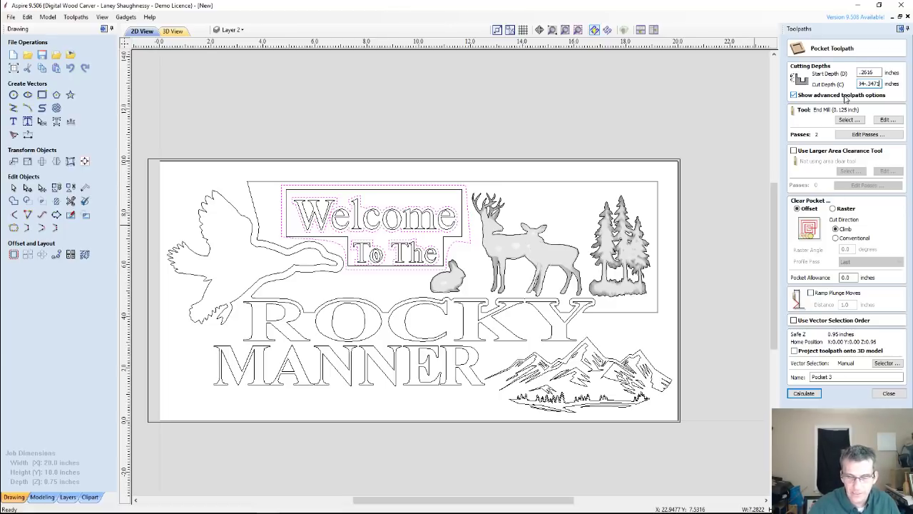
{"action": "key", "text": "Return"}
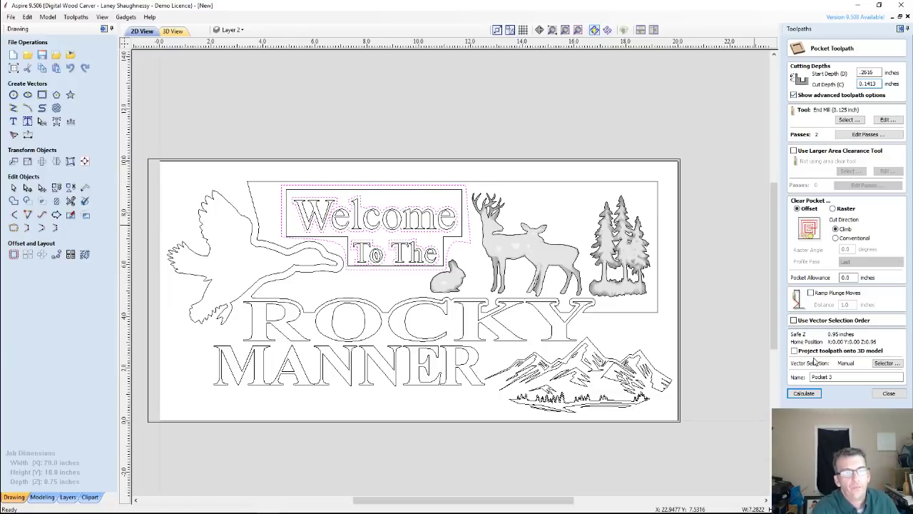
{"action": "left_click", "coordinate": [805, 394]}
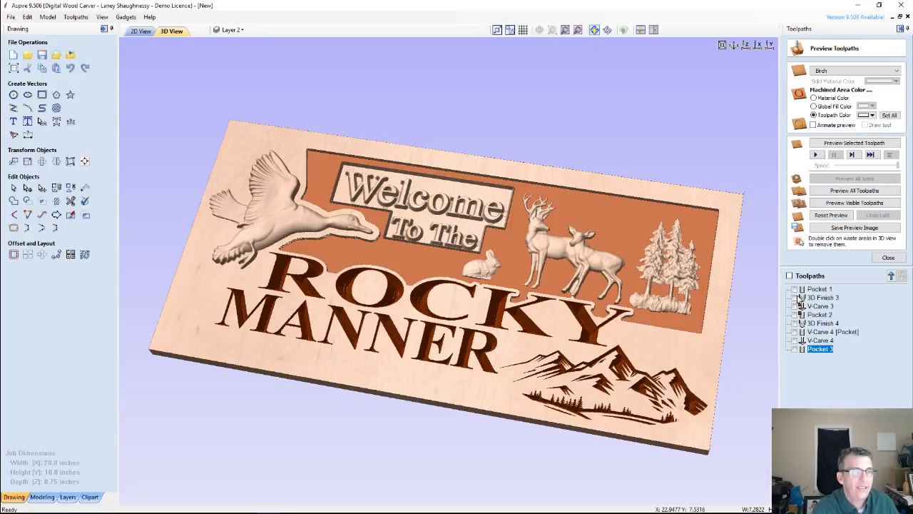
Step: Simulate the Pocket 3 toolpath and set its machined area color to reddish brown
{"action": "left_click", "coordinate": [794, 350]}
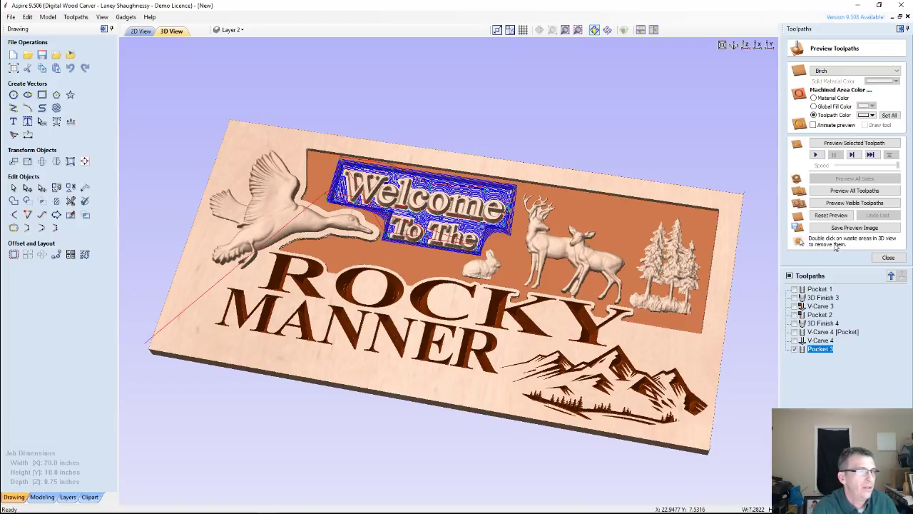
{"action": "left_click", "coordinate": [851, 145]}
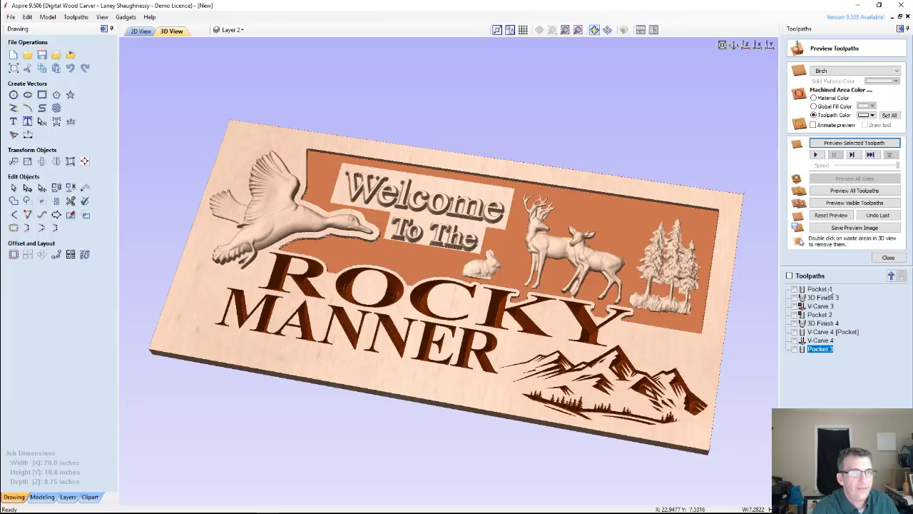
{"action": "left_click", "coordinate": [869, 115]}
{"action": "left_click", "coordinate": [855, 141]}
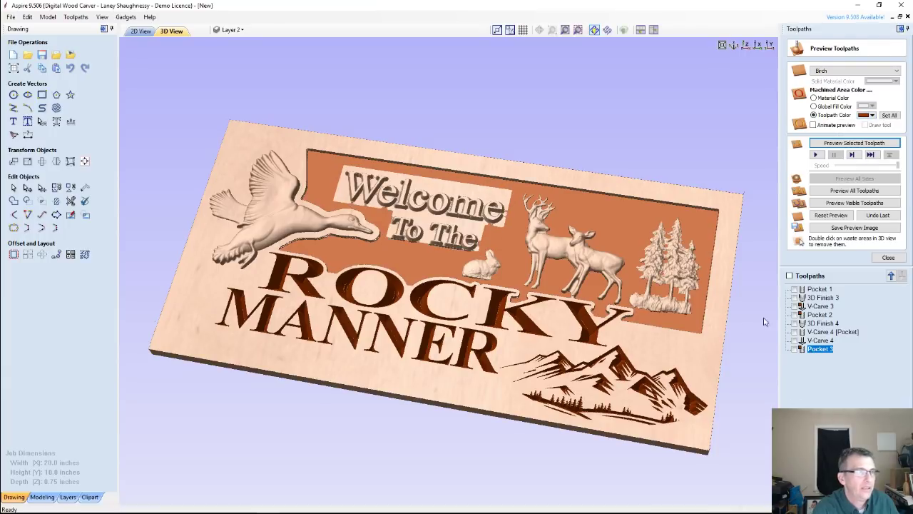
Step: Set the machined area color of the V-Carve 4 and V-Carve 4 [Pocket] toolpaths to reddish brown
{"action": "left_click", "coordinate": [814, 341]}
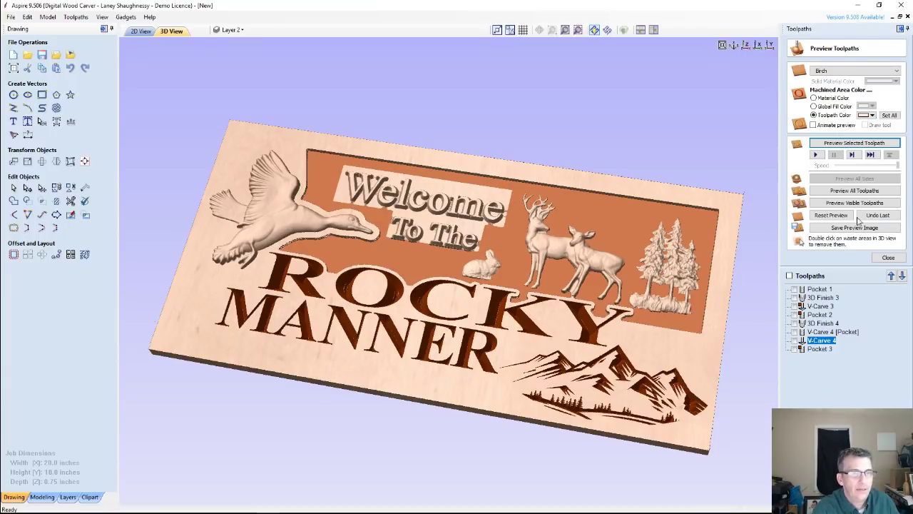
{"action": "left_click", "coordinate": [869, 115]}
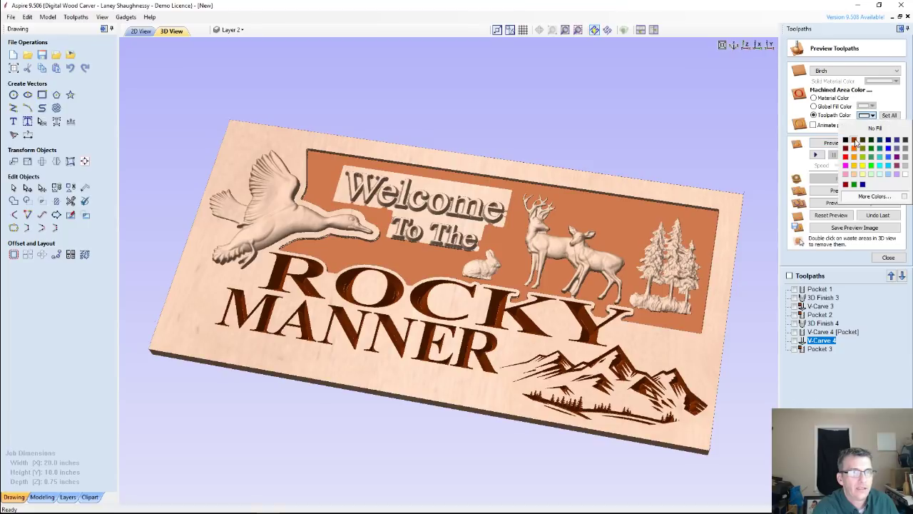
{"action": "left_click", "coordinate": [854, 185]}
{"action": "left_click", "coordinate": [834, 332]}
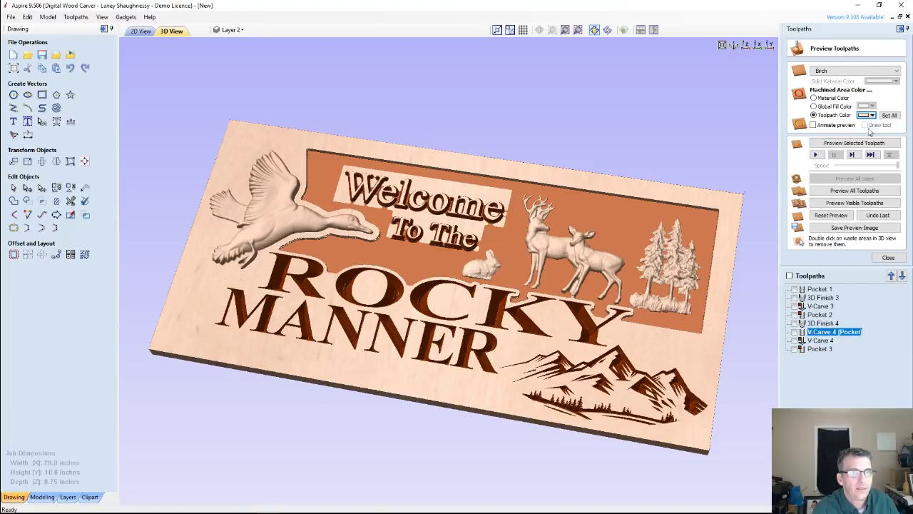
{"action": "left_click", "coordinate": [870, 116]}
{"action": "left_click", "coordinate": [854, 145]}
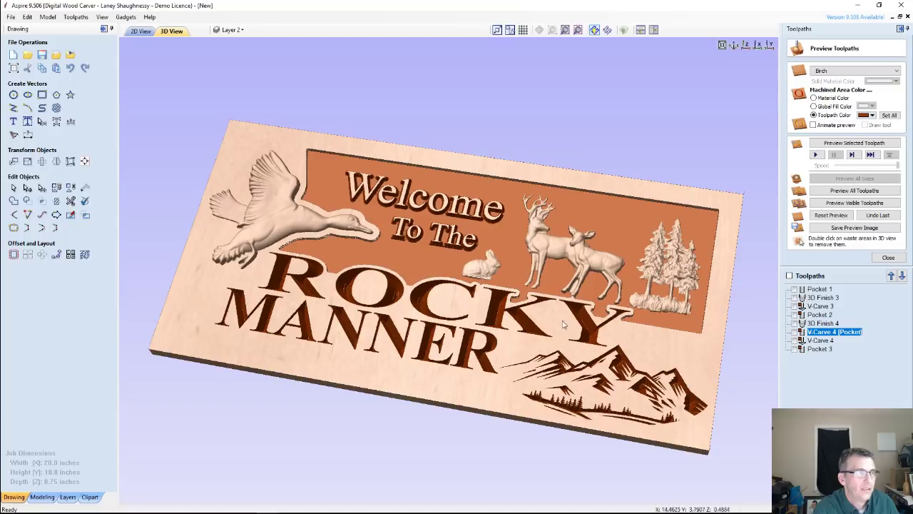
{"action": "left_click_drag", "start_coordinate": [440, 354], "coordinate": [307, 421]}
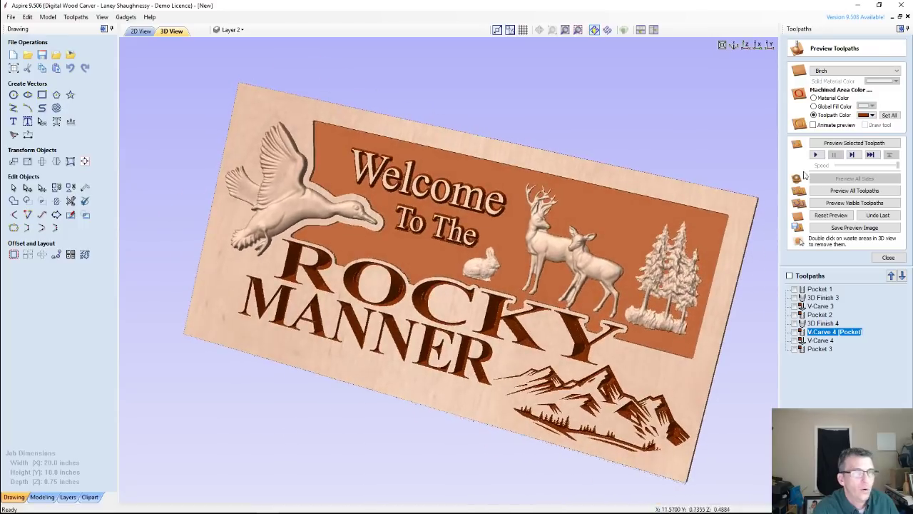
Step: Show the machined preview in plain material color and examine the Welcome To The lettering up close
{"action": "left_click", "coordinate": [813, 98]}
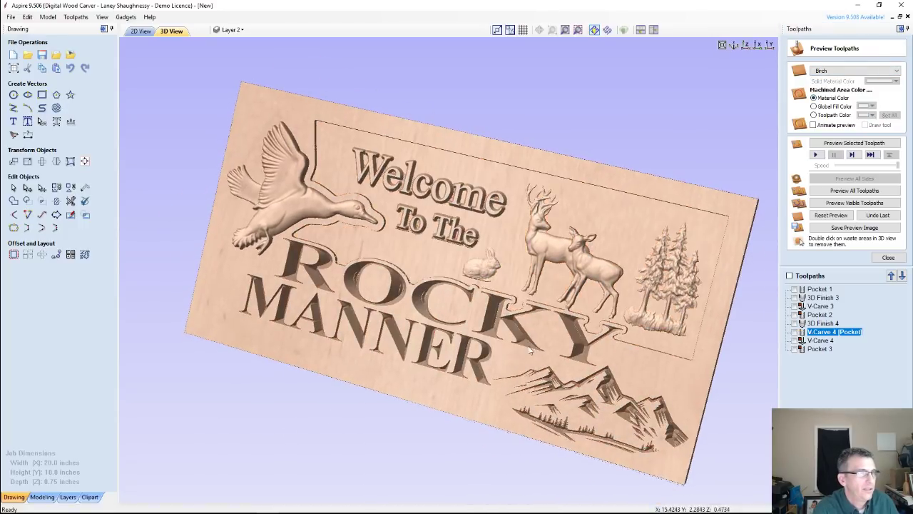
{"action": "mouse_move", "coordinate": [564, 342]}
{"action": "left_mouse_down"}
{"action": "mouse_move", "coordinate": [430, 333]}
{"action": "mouse_move", "coordinate": [555, 354]}
{"action": "left_mouse_up"}
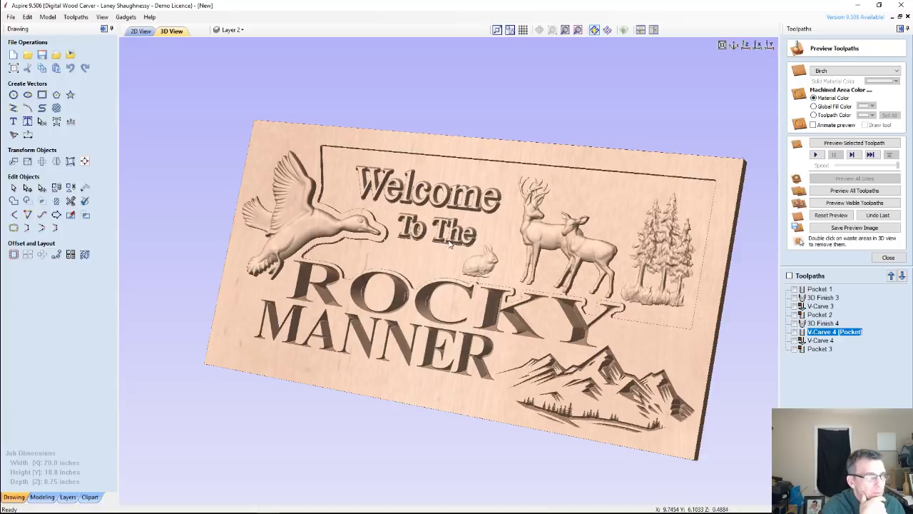
{"action": "scroll", "coordinate": [450, 243], "scroll_direction": "up", "scroll_amount": 10}
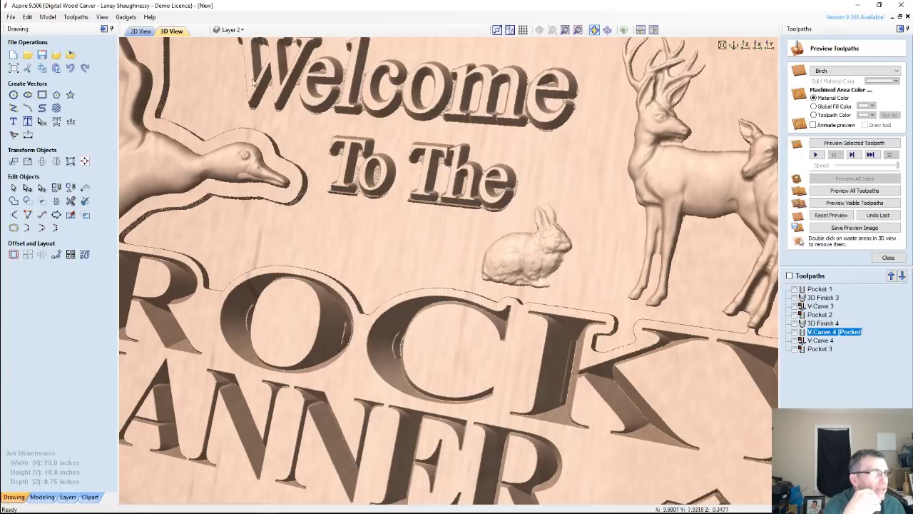
Step: Inspect the Pocket 3 toolpath's vectors around To The in 2D, close it without recalculating, and compare them with the 3D preview
{"action": "left_click", "coordinate": [141, 31]}
{"action": "scroll", "coordinate": [343, 279], "scroll_direction": "up", "scroll_amount": 3}
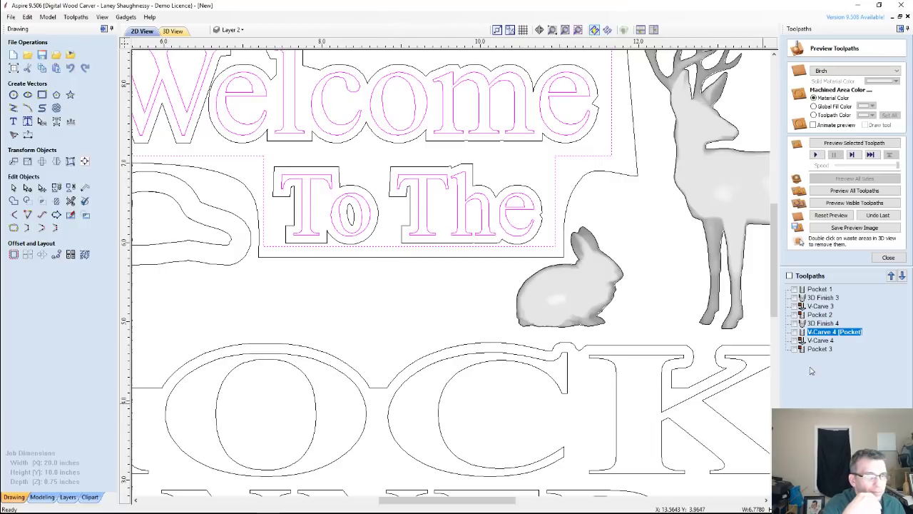
{"action": "key", "text": "Down"}
{"action": "key", "text": "Down"}
{"action": "key", "text": "Return"}
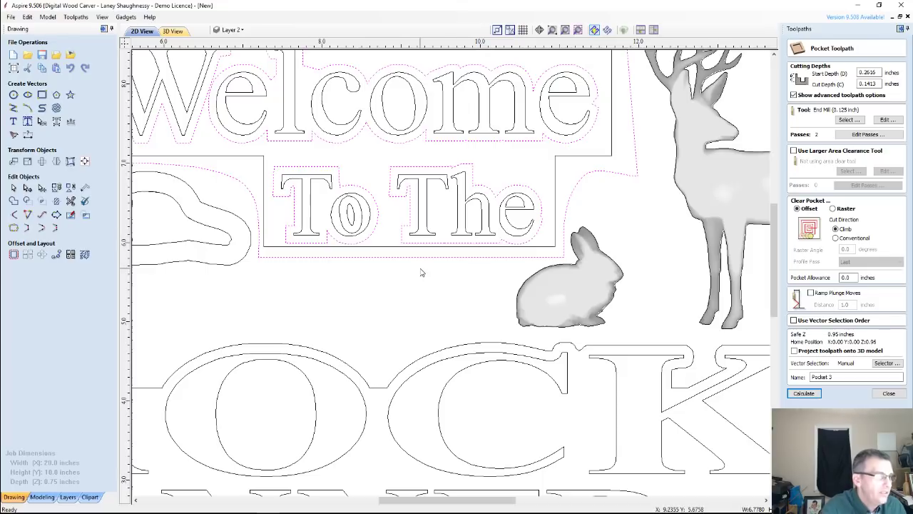
{"action": "left_click", "coordinate": [438, 251]}
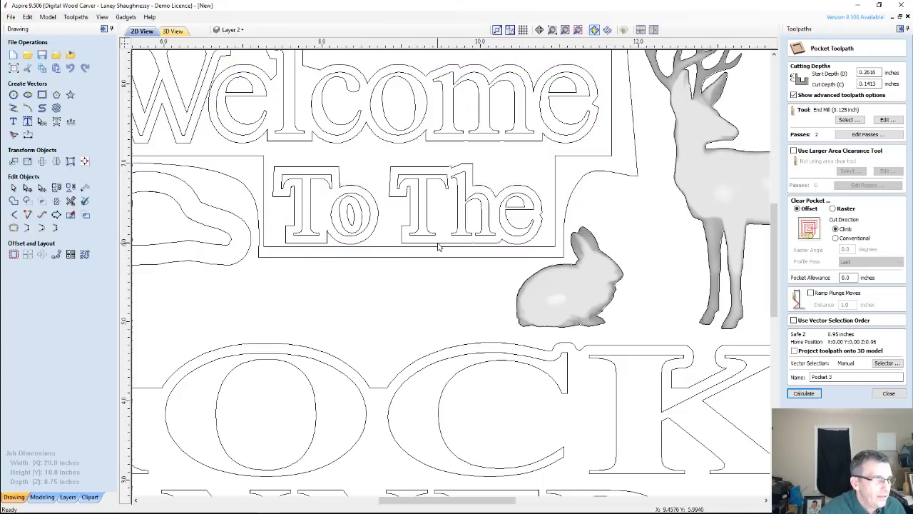
{"action": "left_click", "coordinate": [438, 246]}
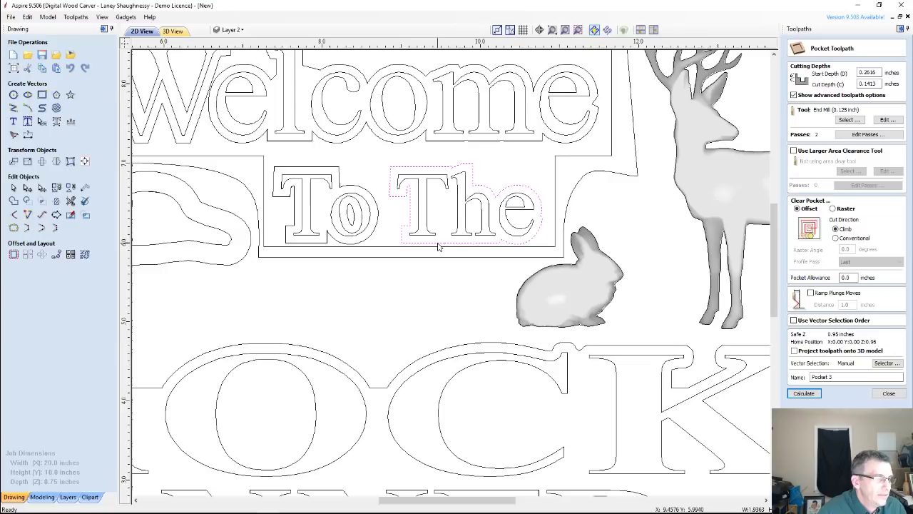
{"action": "left_click", "coordinate": [438, 244]}
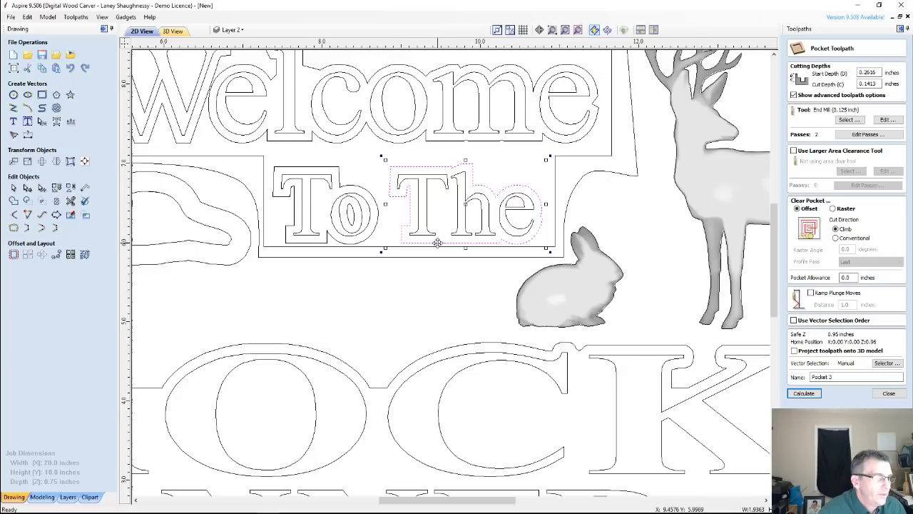
{"action": "left_click", "coordinate": [173, 31]}
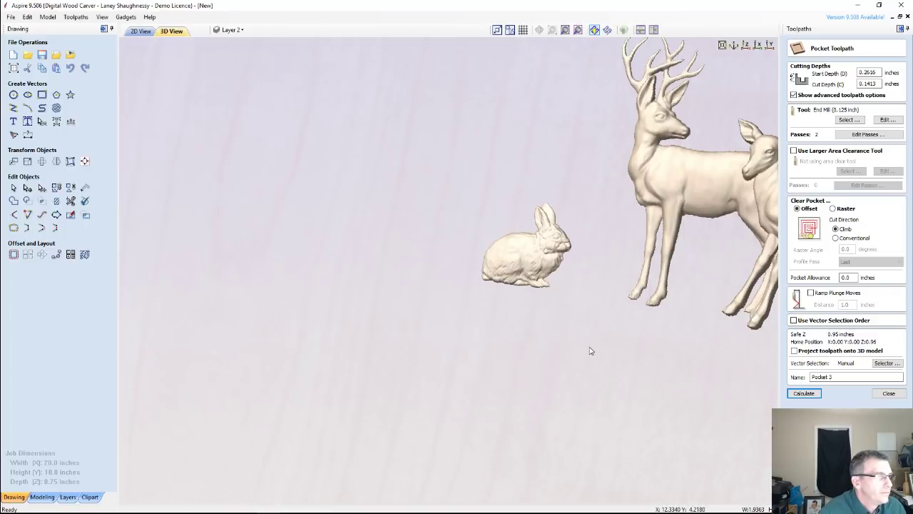
{"action": "left_click", "coordinate": [881, 394]}
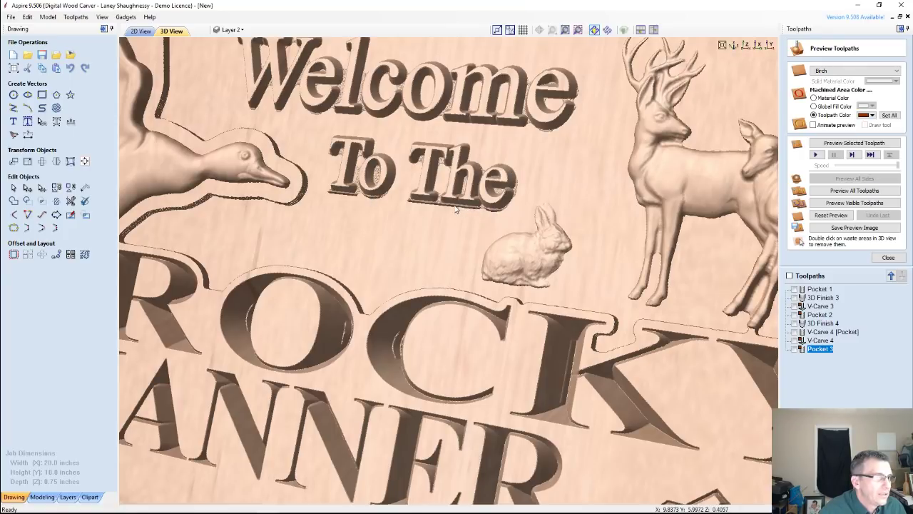
{"action": "left_click_drag", "start_coordinate": [389, 184], "coordinate": [370, 200]}
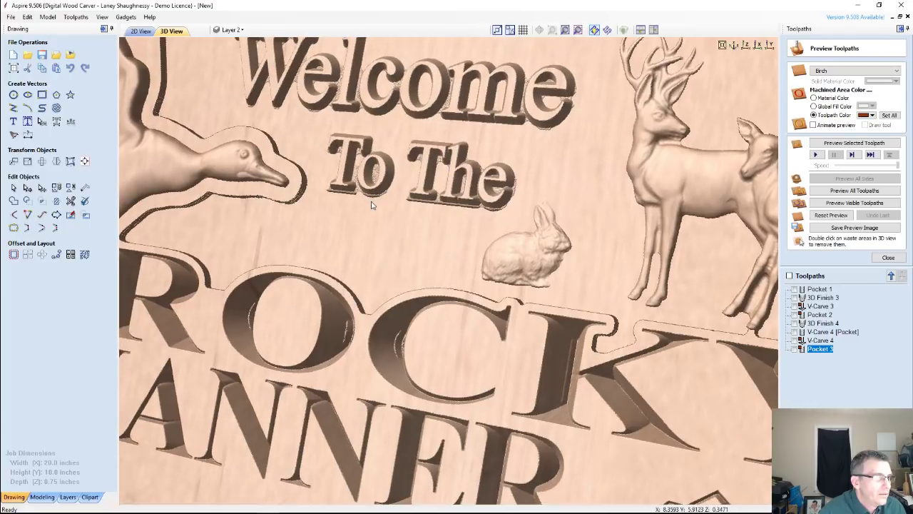
Step: Open V-Carve 4 for editing, move the two lower corner nodes of the border beneath To The slightly downward, and recalculate
{"action": "left_click", "coordinate": [818, 334]}
{"action": "double_click", "coordinate": [818, 338]}
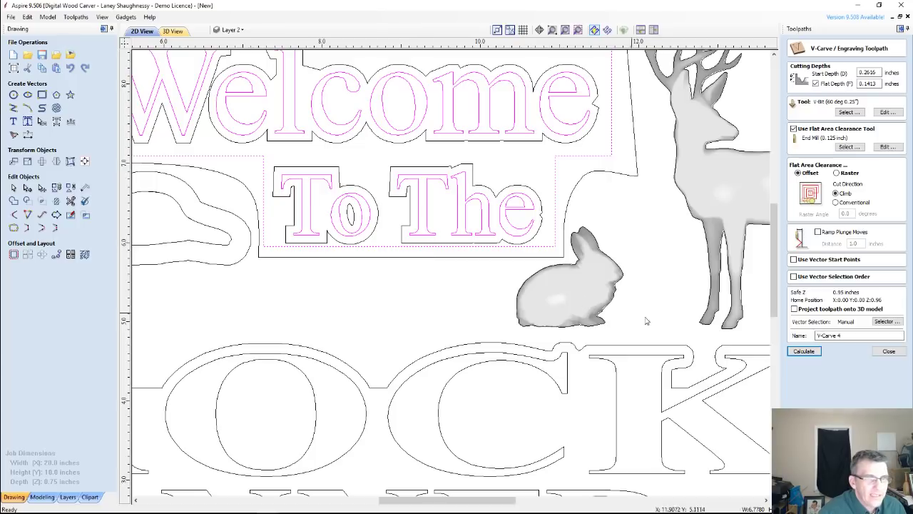
{"action": "left_click", "coordinate": [389, 253]}
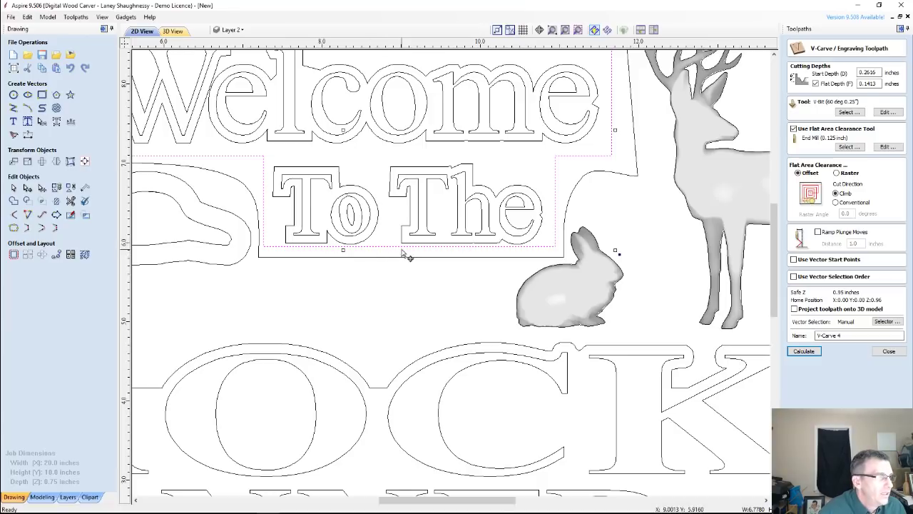
{"action": "double_click", "coordinate": [331, 249]}
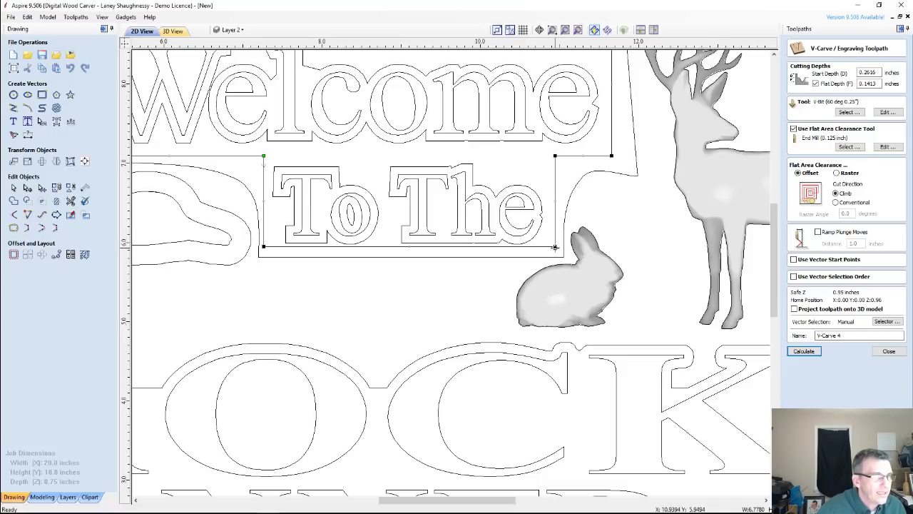
{"action": "left_click", "coordinate": [556, 246]}
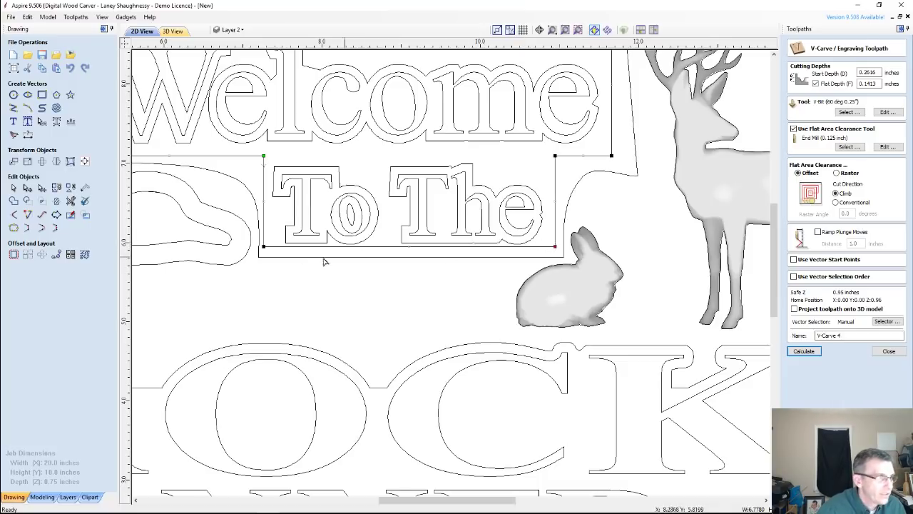
{"action": "left_click", "coordinate": [264, 246], "text": "shift"}
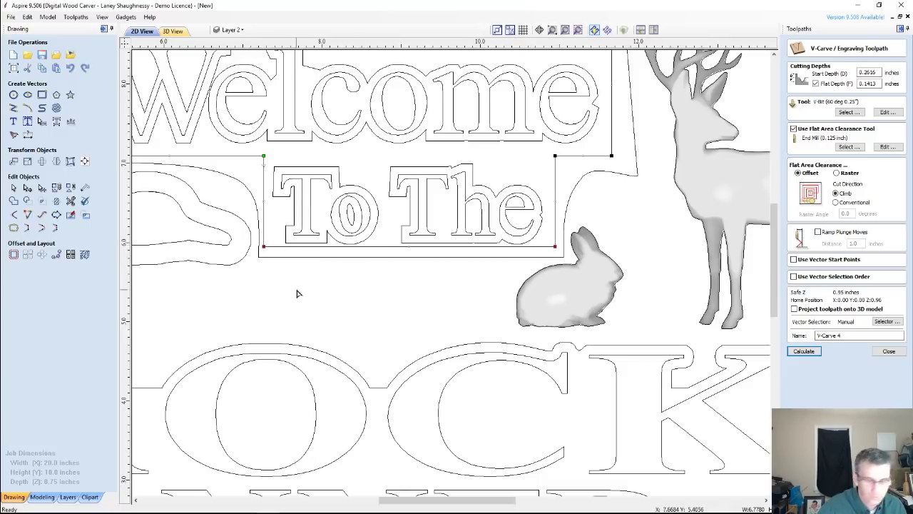
{"action": "key", "text": "Down"}
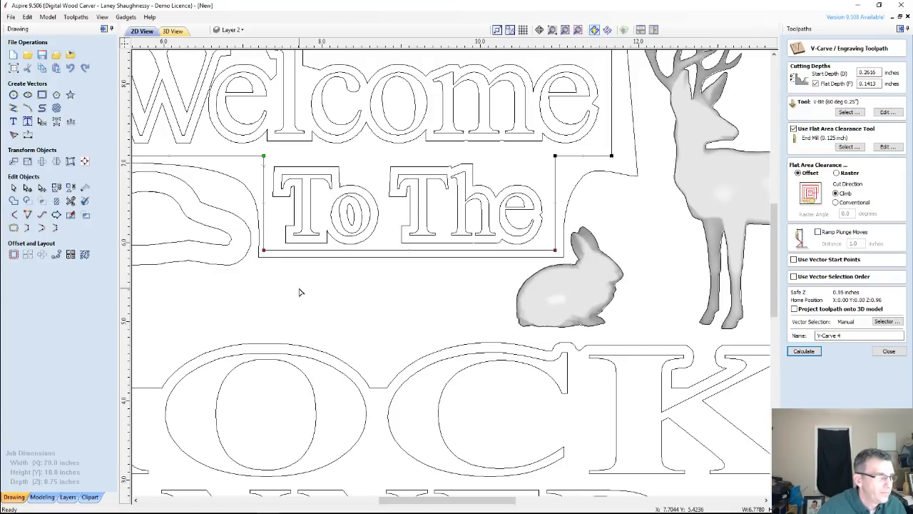
{"action": "left_click", "coordinate": [810, 352]}
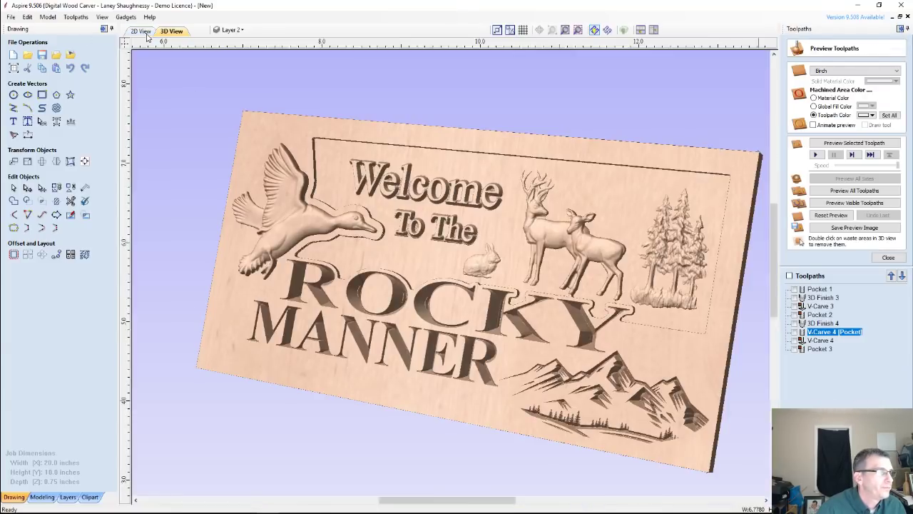
Step: Leave node editing, reselect both lines of lettering together with the border for V-Carve 4, and recalculate the toolpath
{"action": "left_click", "coordinate": [141, 30]}
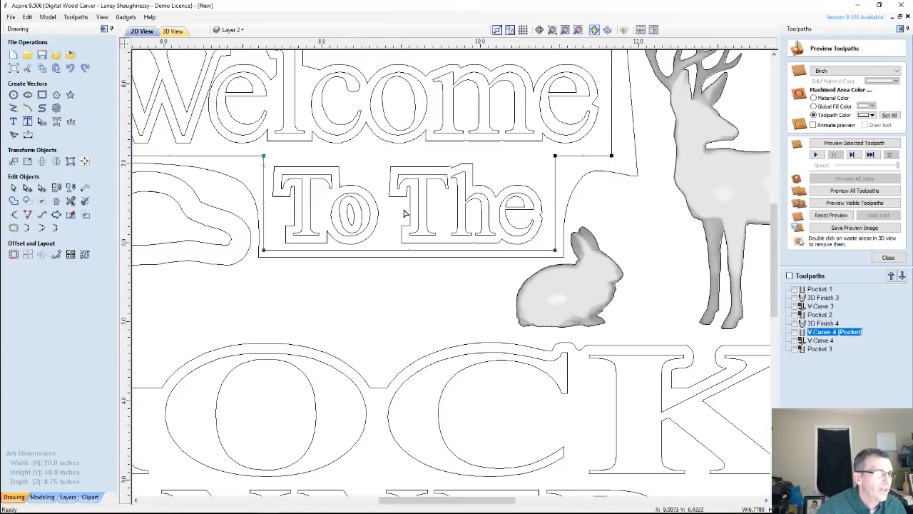
{"action": "key", "text": "Escape"}
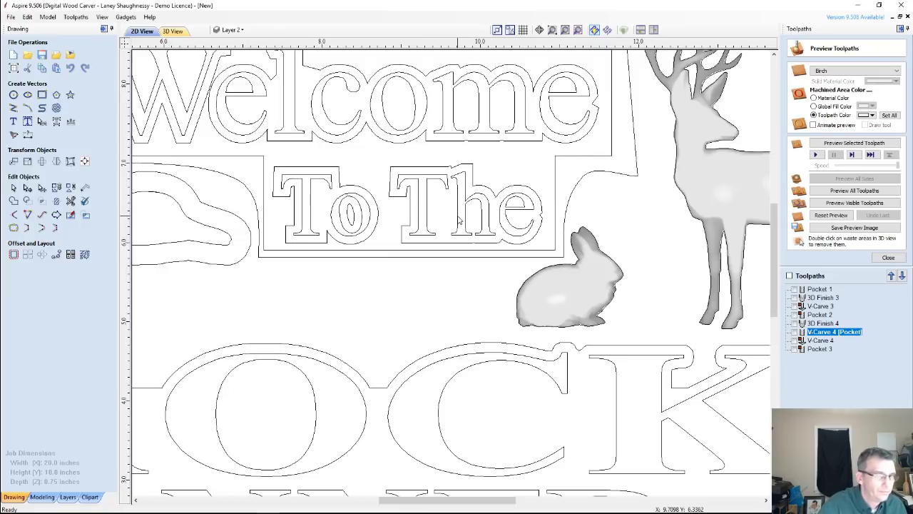
{"action": "left_click", "coordinate": [459, 221]}
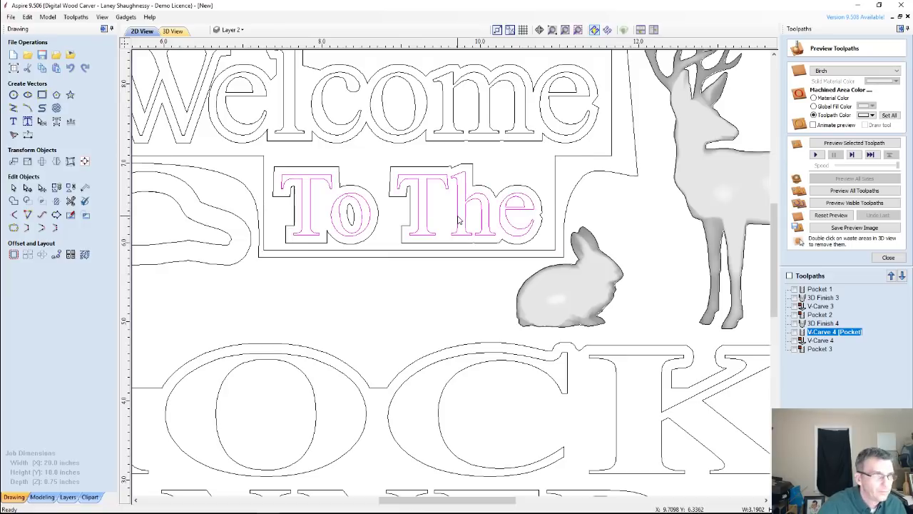
{"action": "left_click", "coordinate": [294, 120], "text": "shift"}
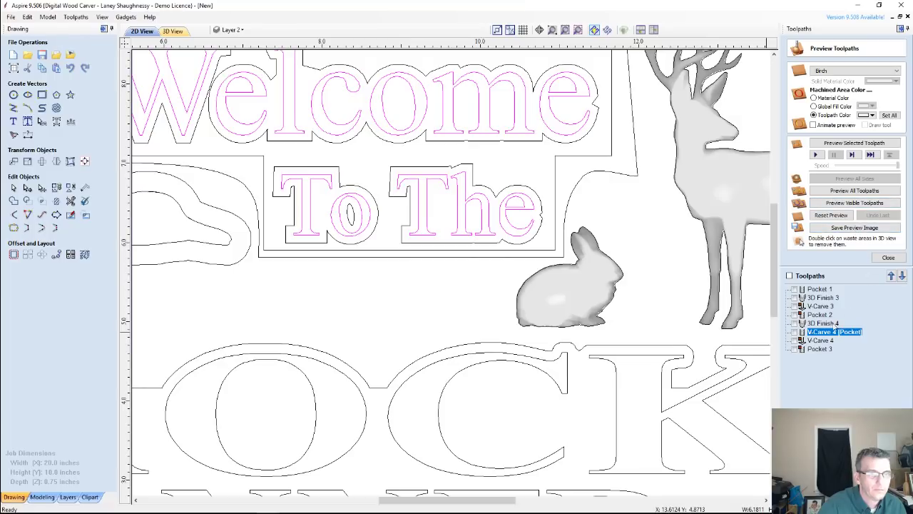
{"action": "double_click", "coordinate": [820, 340]}
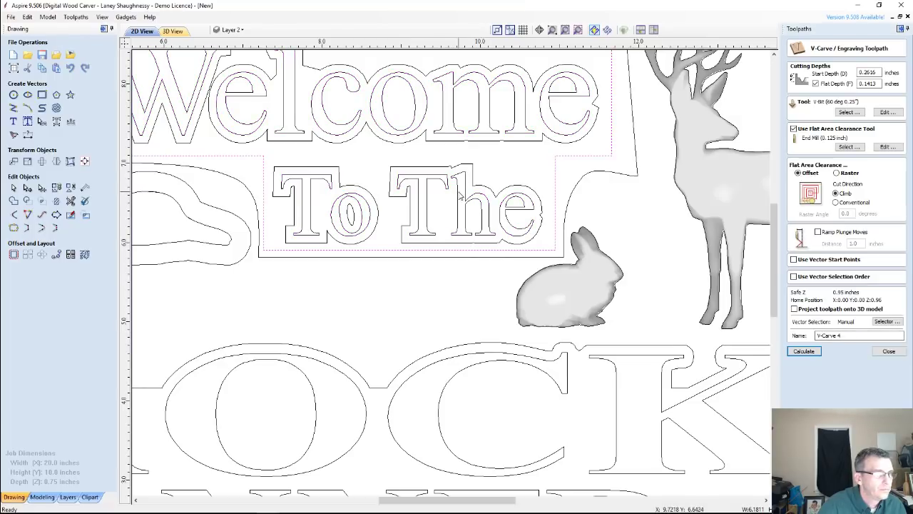
{"action": "left_click", "coordinate": [450, 127], "text": "shift"}
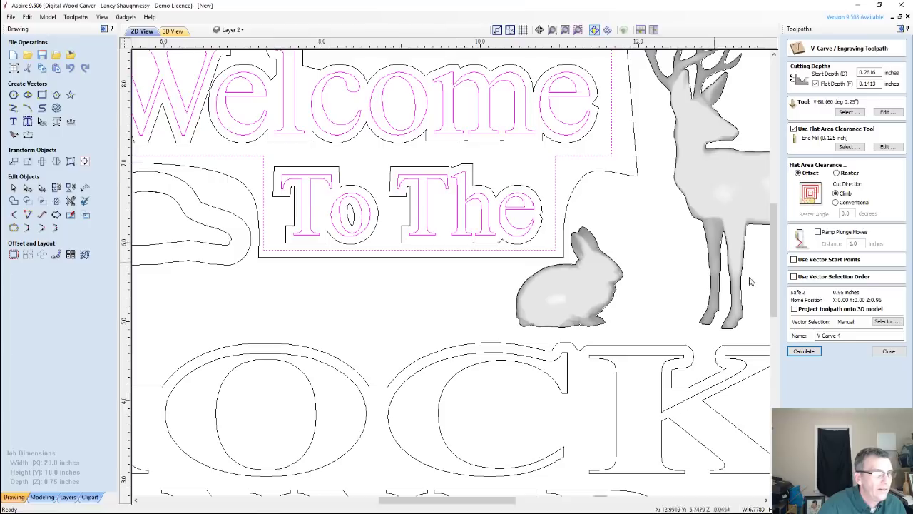
{"action": "left_click", "coordinate": [805, 351]}
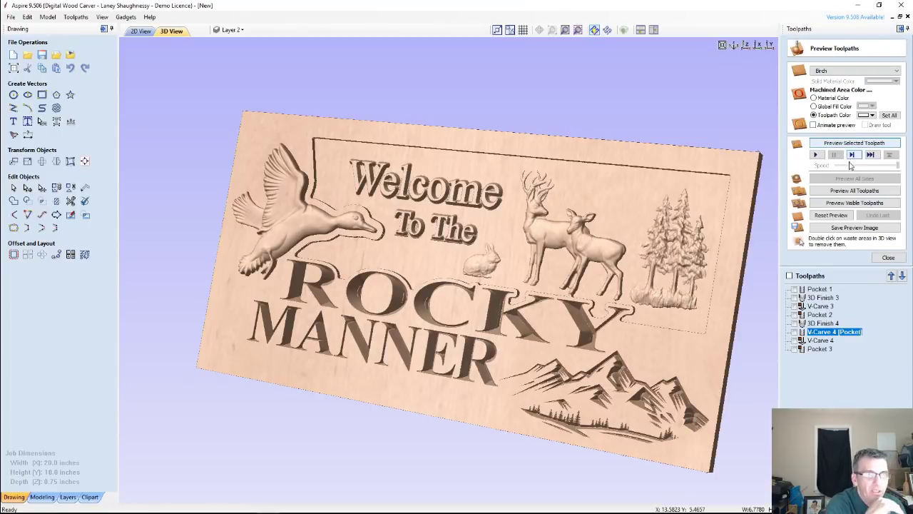
Step: Make V-Carve 4 and V-Carve 4 [Pocket] visible, simulate the visible toolpaths, and show the result in material color
{"action": "left_click", "coordinate": [851, 204]}
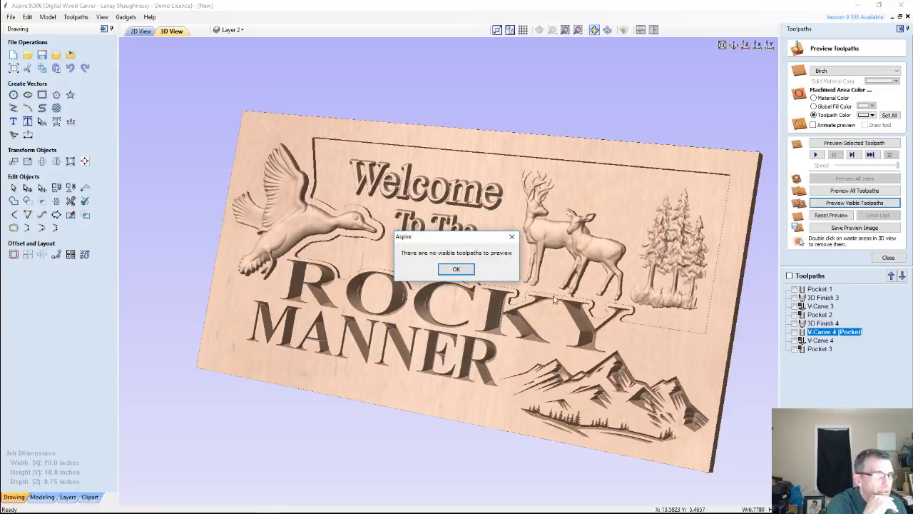
{"action": "left_click", "coordinate": [456, 269]}
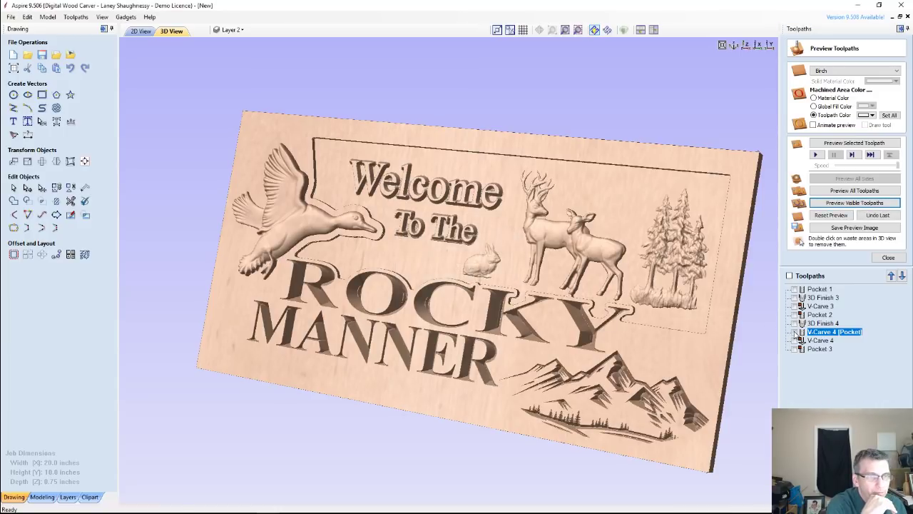
{"action": "left_click", "coordinate": [794, 332]}
{"action": "left_click", "coordinate": [795, 340]}
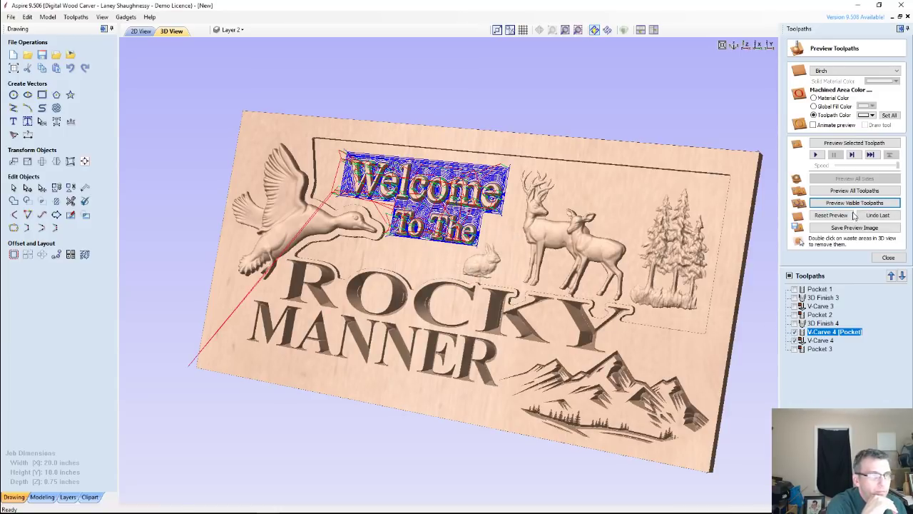
{"action": "left_click", "coordinate": [851, 203]}
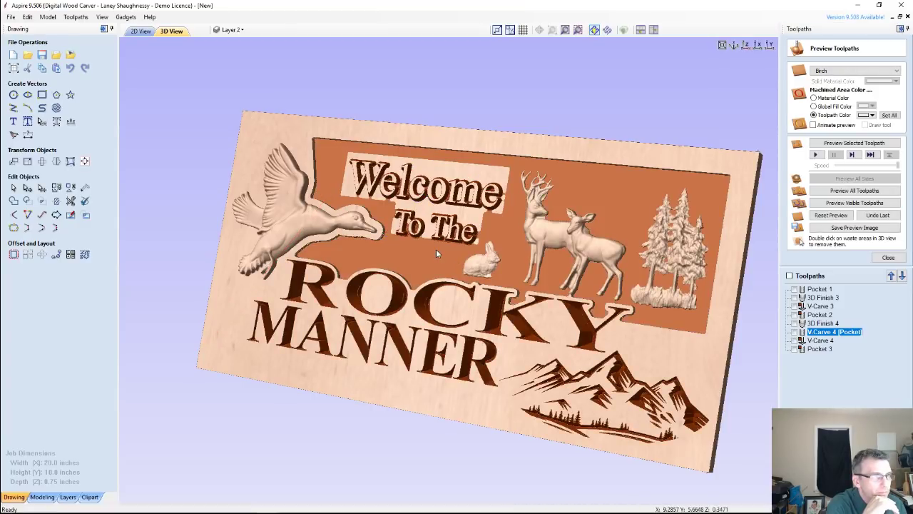
{"action": "left_click", "coordinate": [814, 98]}
{"action": "scroll", "coordinate": [499, 186], "scroll_direction": "up", "scroll_amount": 3}
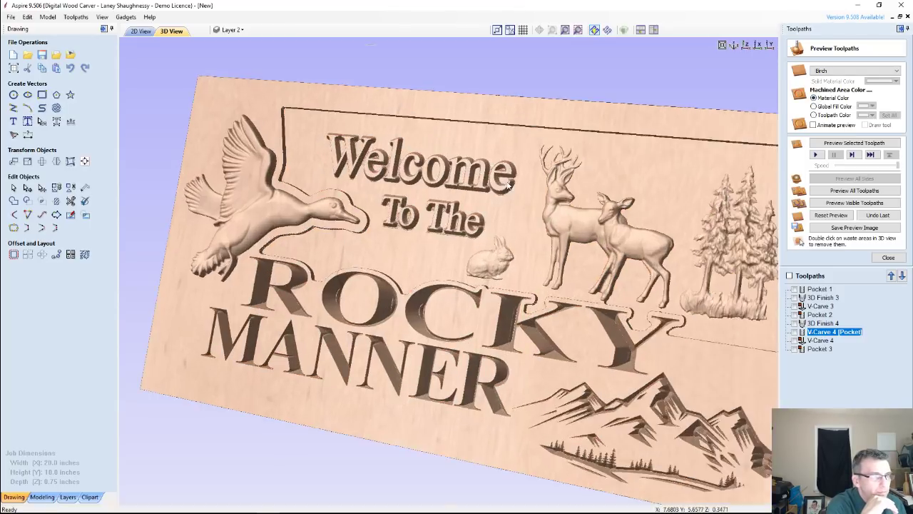
Step: Examine the simulated sign up close around the Welcome To The lettering and as a whole from a lower, rotated angle
{"action": "scroll", "coordinate": [499, 186], "scroll_direction": "up", "scroll_amount": 2}
{"action": "scroll", "coordinate": [415, 393], "scroll_direction": "down", "scroll_amount": 2}
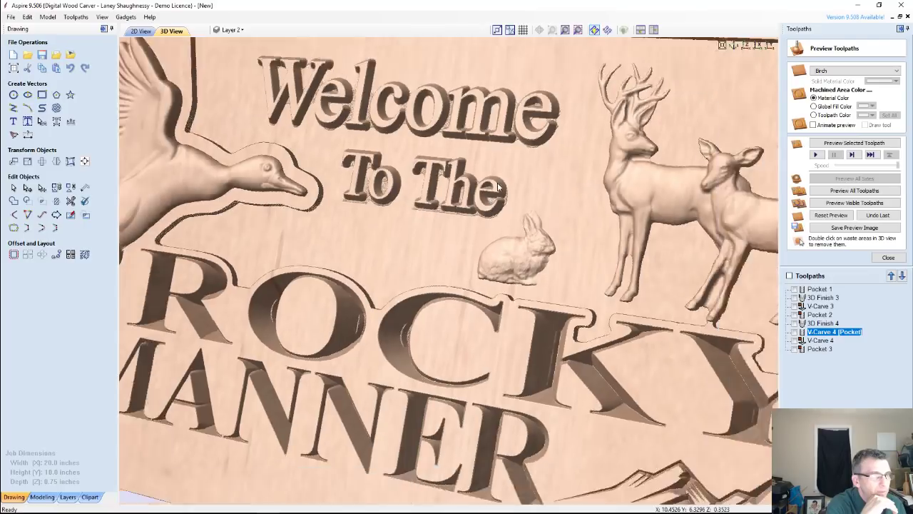
{"action": "scroll", "coordinate": [452, 292], "scroll_direction": "down", "scroll_amount": 3}
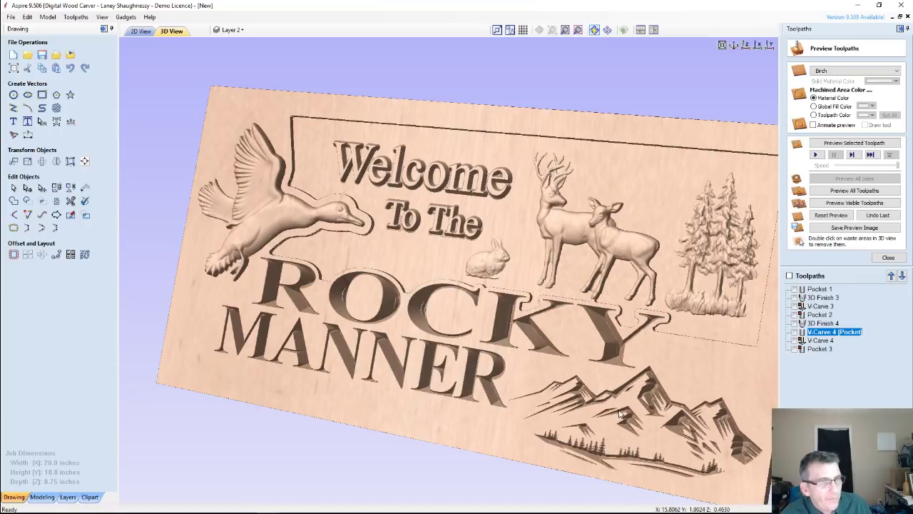
{"action": "left_click_drag", "start_coordinate": [452, 288], "coordinate": [698, 378]}
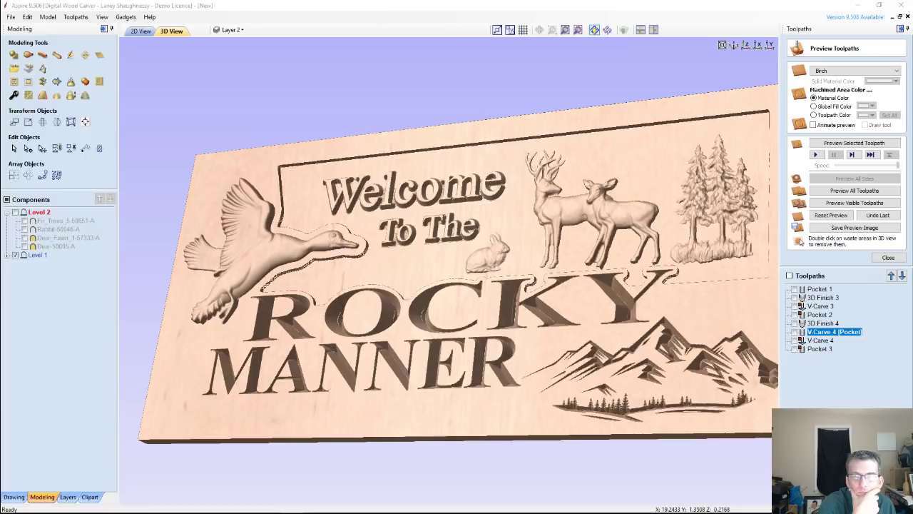
Step: Close the toolpath preview, expand Level 1 to show its duck component, and review the material setup without changing it
{"action": "left_click", "coordinate": [888, 257]}
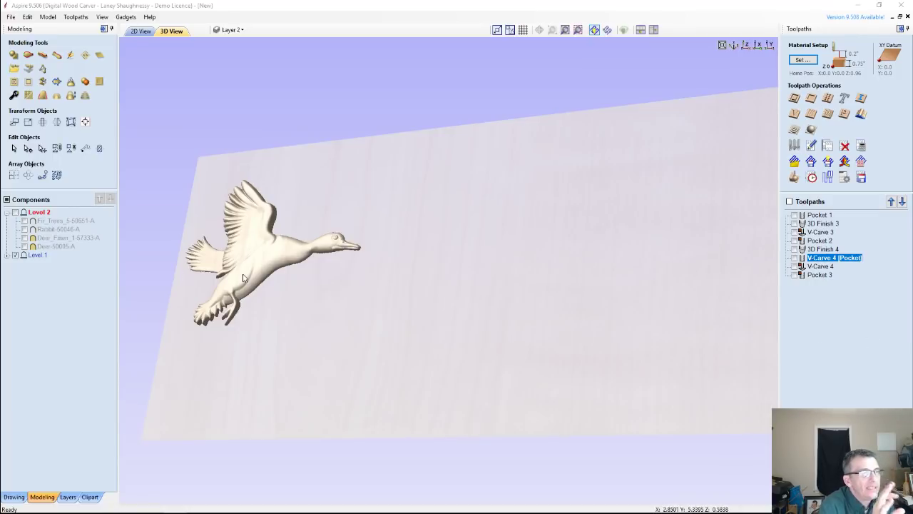
{"action": "left_click", "coordinate": [8, 256]}
{"action": "mouse_move", "coordinate": [33, 264]}
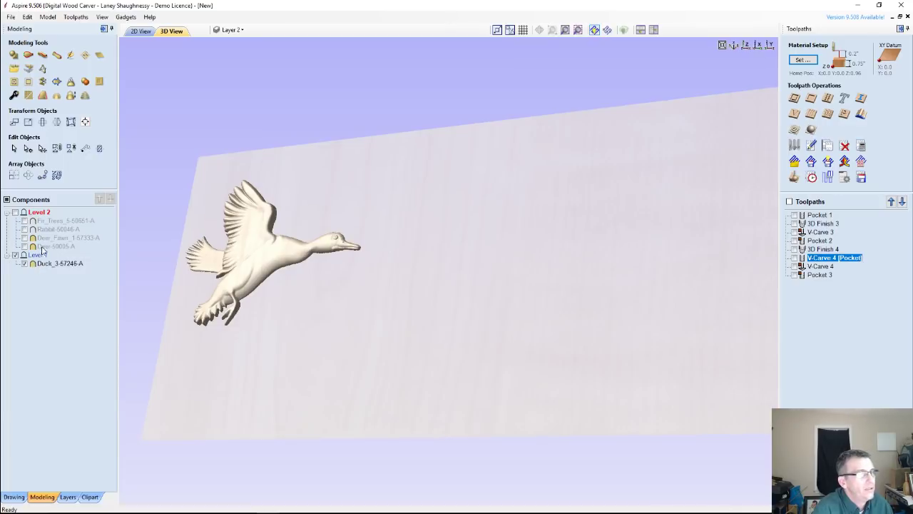
{"action": "left_click", "coordinate": [802, 60]}
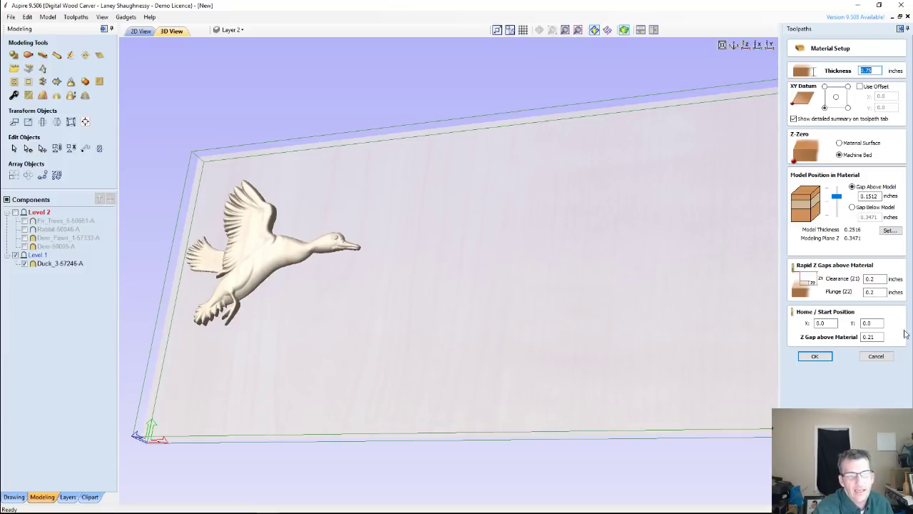
{"action": "left_click", "coordinate": [876, 356]}
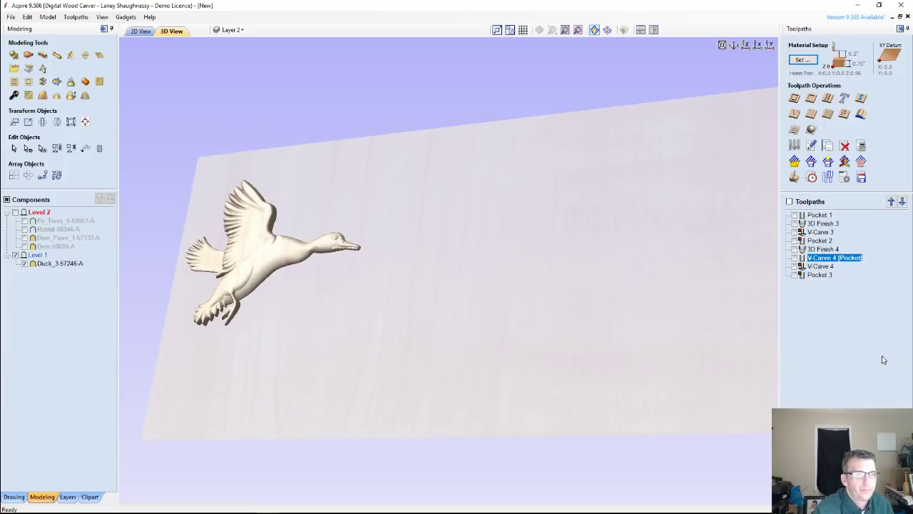
Step: Reopen the toolpath preview and examine the complete carved sign in 3D
{"action": "left_click", "coordinate": [795, 177]}
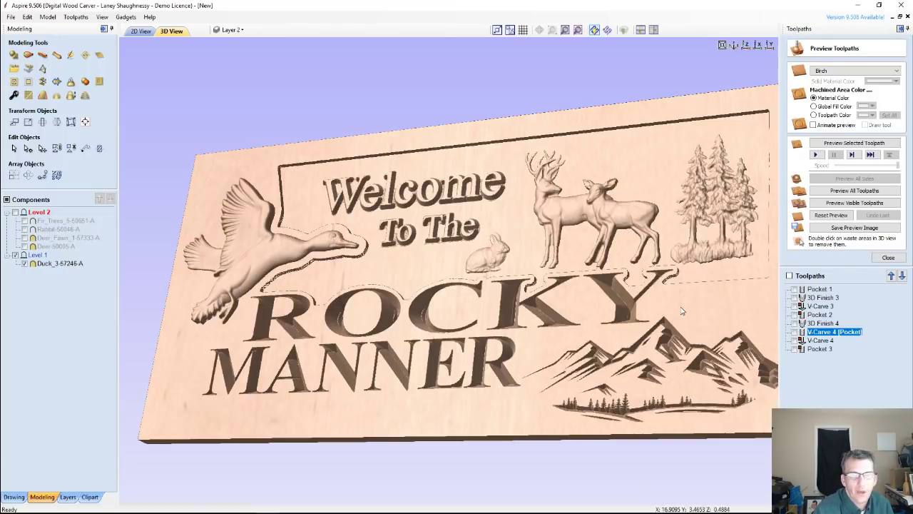
{"action": "scroll", "coordinate": [681, 311], "scroll_direction": "down", "scroll_amount": 2}
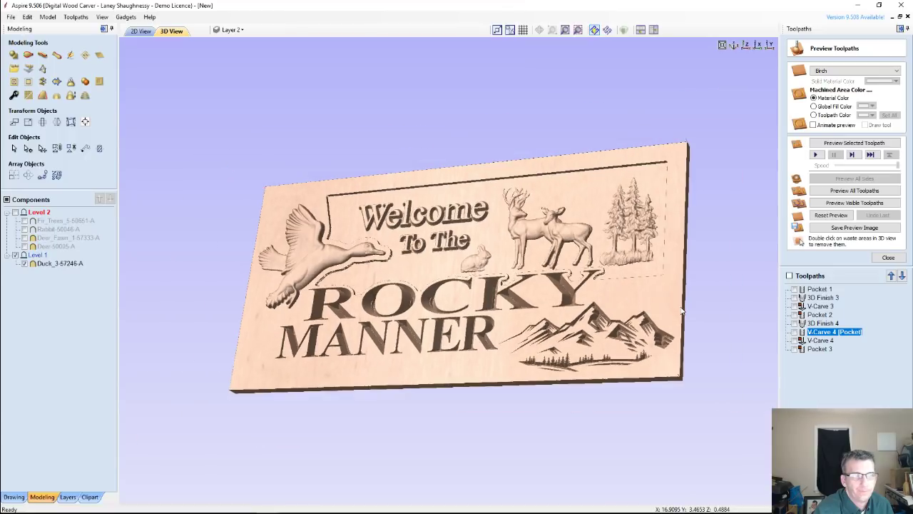
{"action": "scroll", "coordinate": [681, 311], "scroll_direction": "up", "scroll_amount": 2}
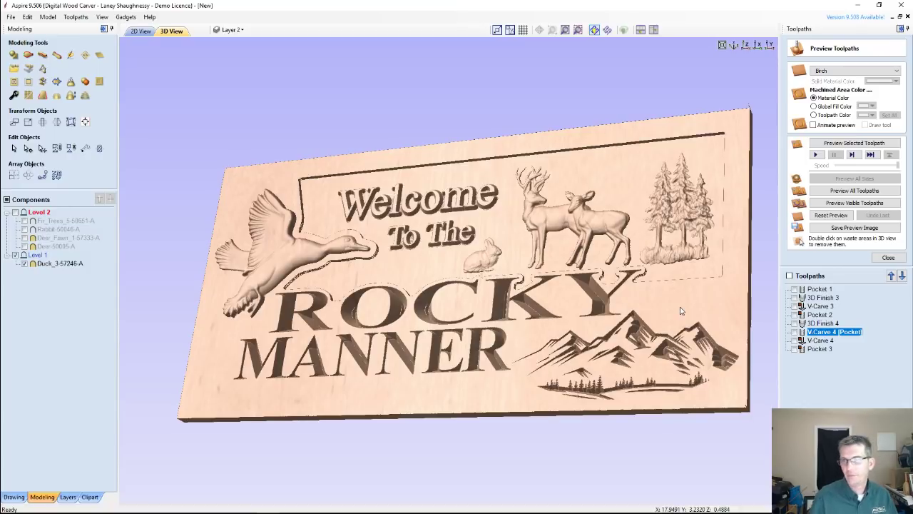
{"action": "mouse_move", "coordinate": [685, 510]}
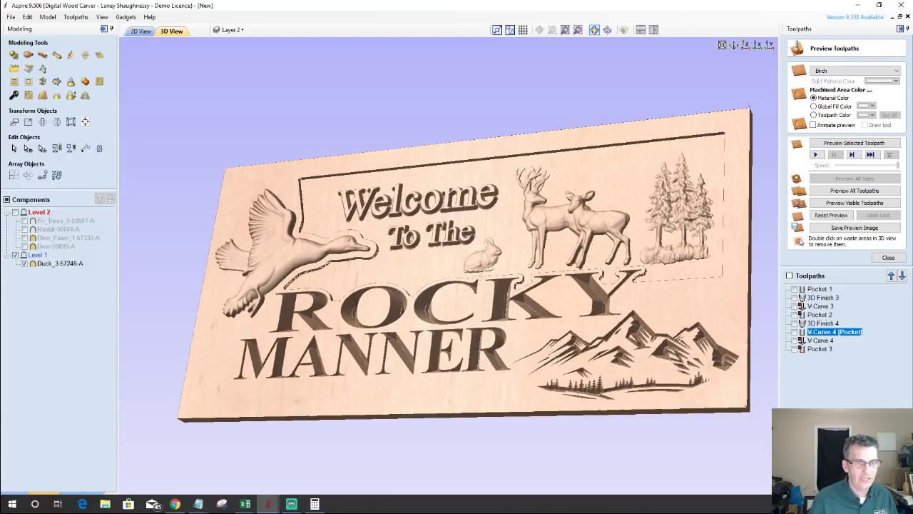